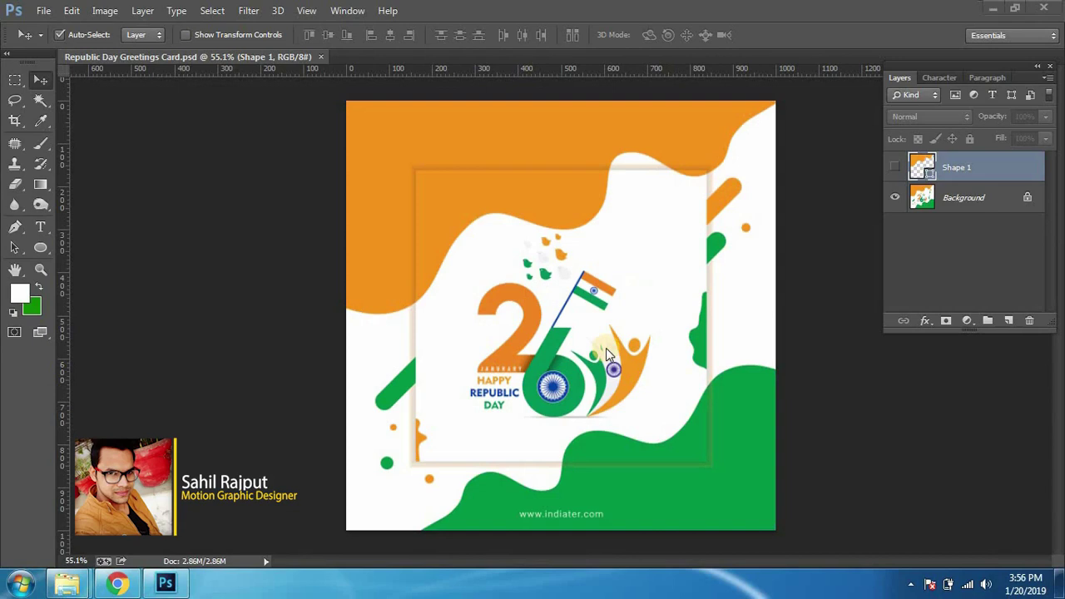
# Step: Start a new document sized 1000 × 1000 px at 300 pixels/inch
pyautogui.hotkey('ctrl', 'n')
pyautogui.moveTo(521, 133); pyautogui.dragTo(683, 83)
pyautogui.doubleClick(632, 184)
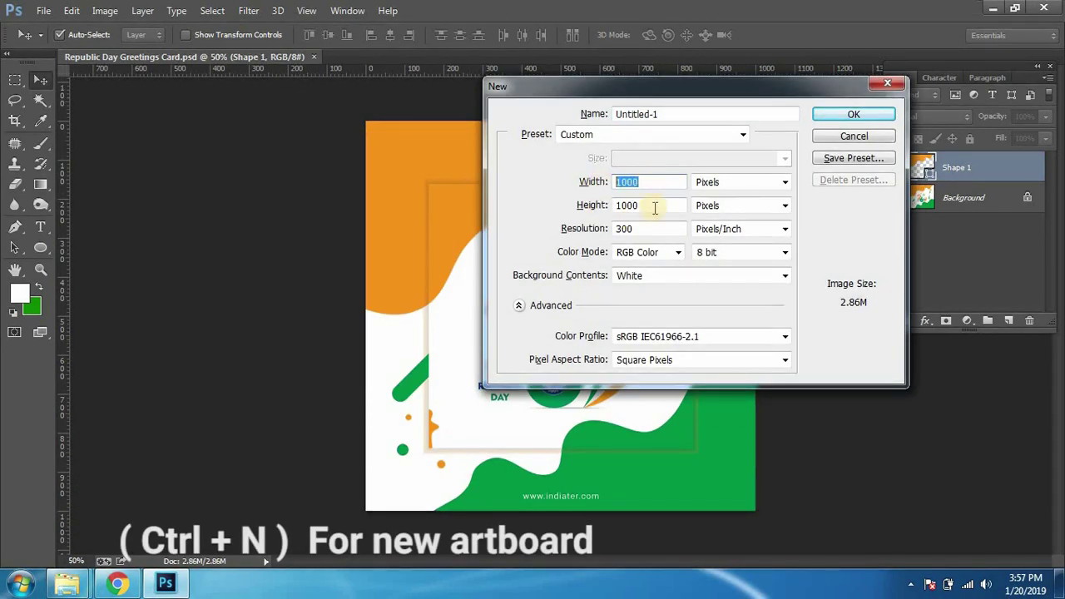
pyautogui.write('1000')
pyautogui.click(564, 210)
pyautogui.write('1000')
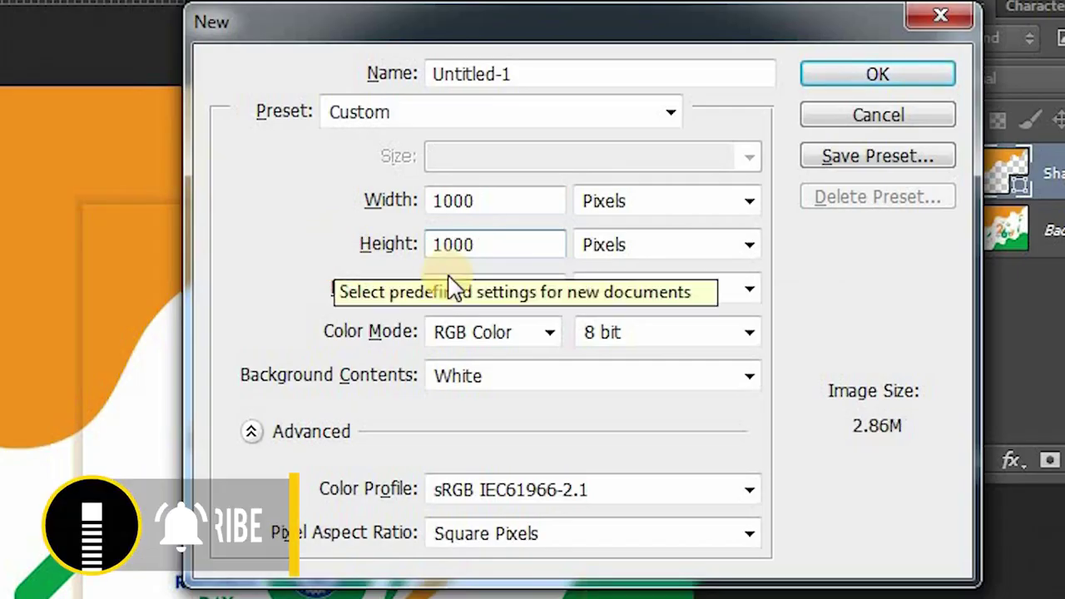
pyautogui.click(484, 286)
pyautogui.doubleClick(447, 287)
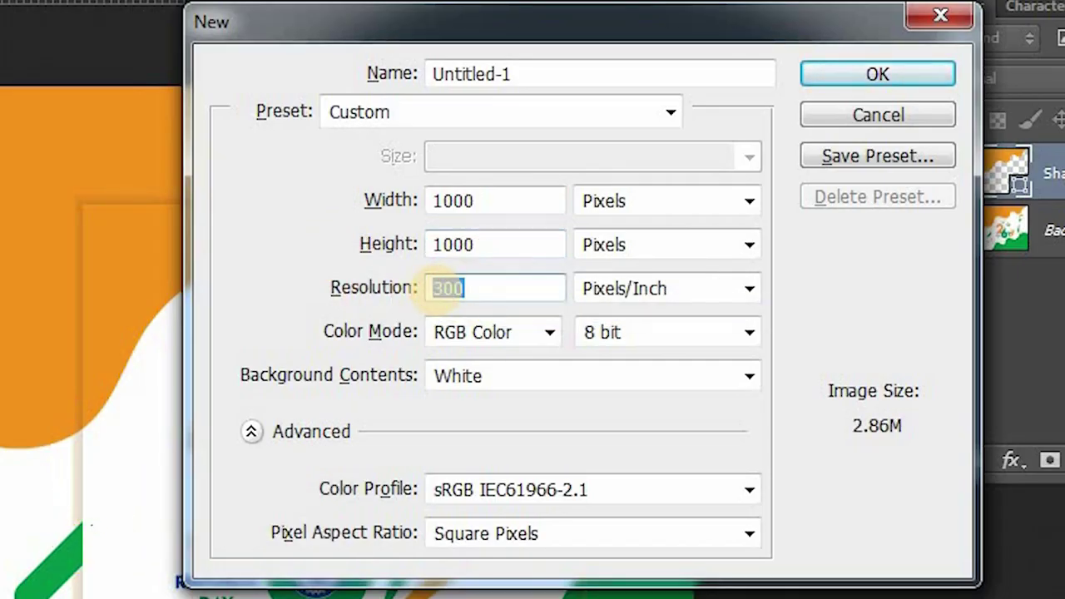
pyautogui.press('BackSpace')
pyautogui.click(363, 288)
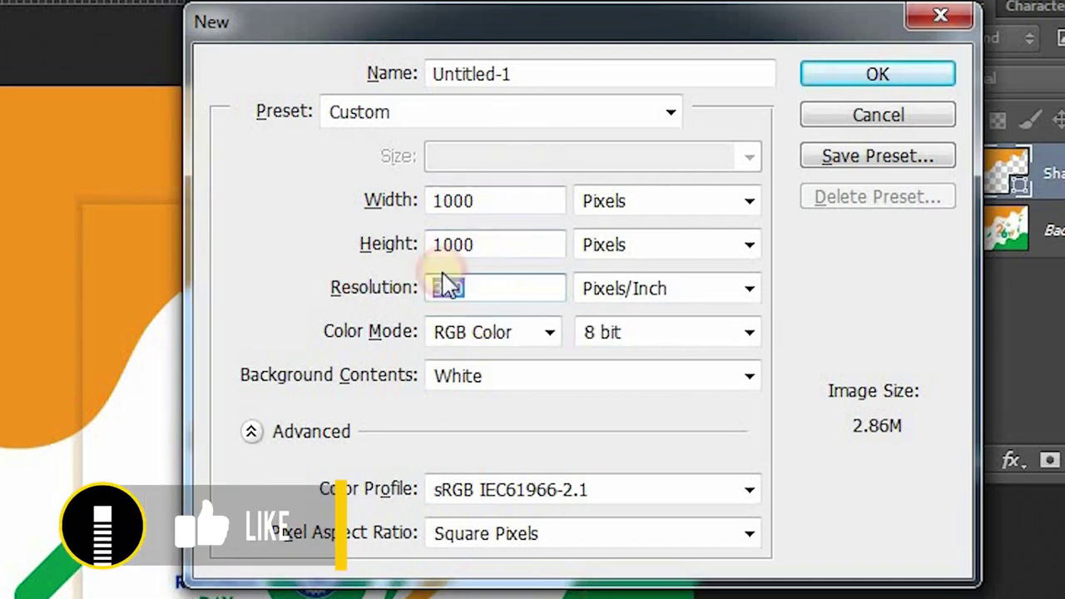
# Step: Confirm the size values, keep RGB Color mode, and create the document
pyautogui.click(391, 201)
pyautogui.click(524, 240)
pyautogui.click(388, 244)
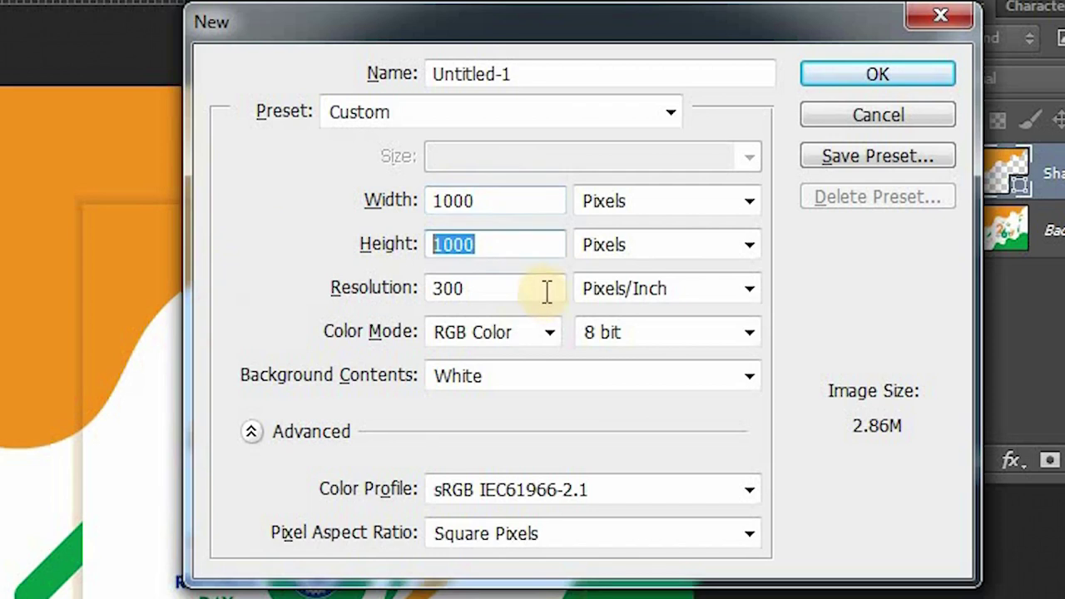
pyautogui.click(374, 288)
pyautogui.click(480, 340)
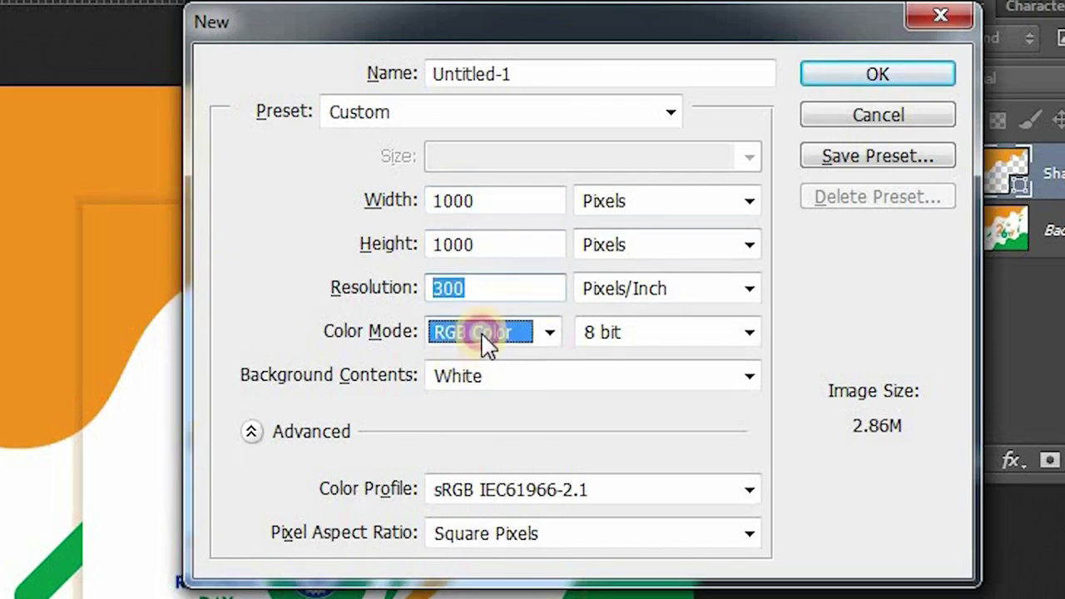
pyautogui.click(483, 341)
pyautogui.click(485, 337)
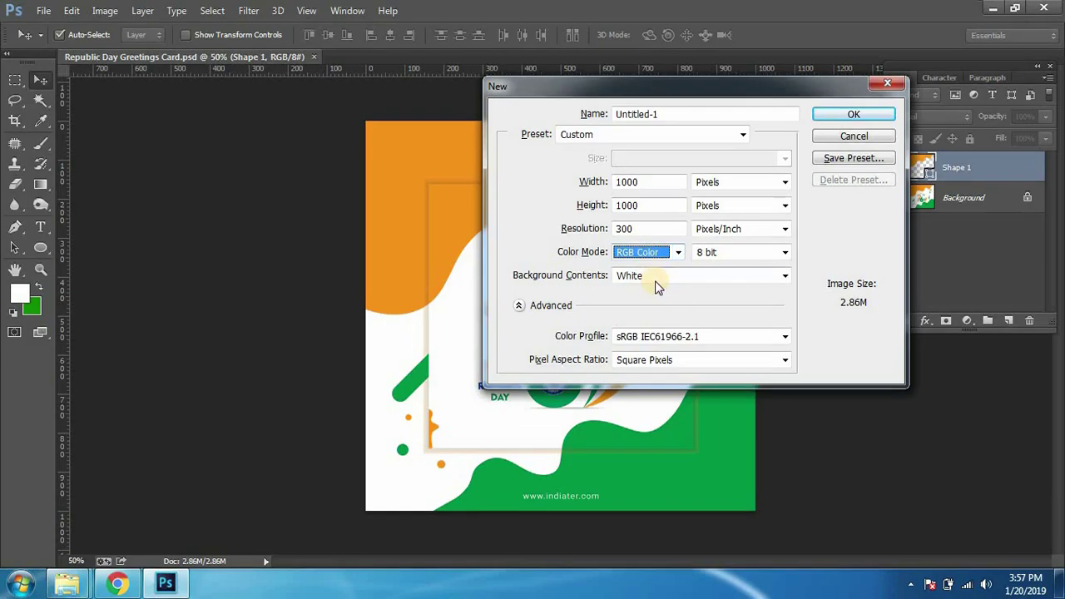
pyautogui.click(876, 117)
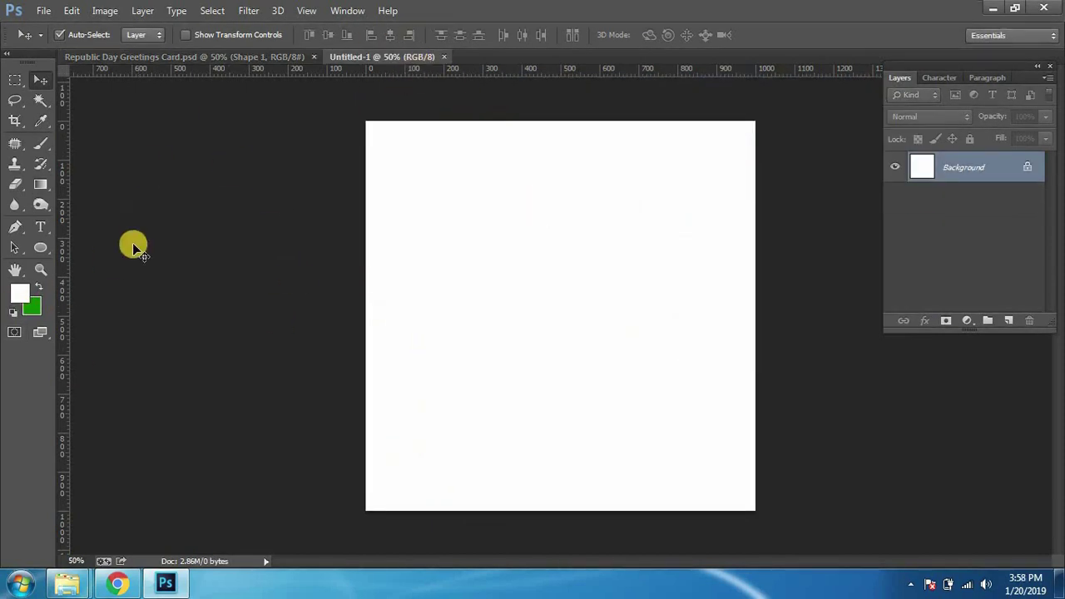
# Step: Compare the Republic Day Greetings Card reference with the blank Untitled-1 document
pyautogui.click(268, 58)
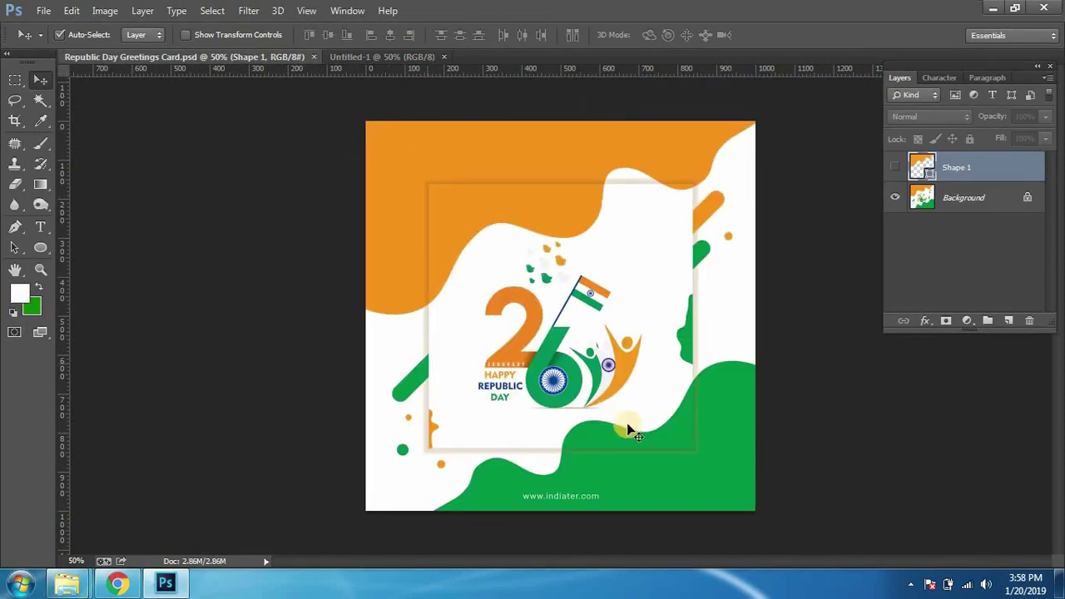
pyautogui.moveTo(341, 143)
pyautogui.mouseDown()
pyautogui.moveTo(450, 147)
pyautogui.moveTo(713, 191)
pyautogui.mouseUp()
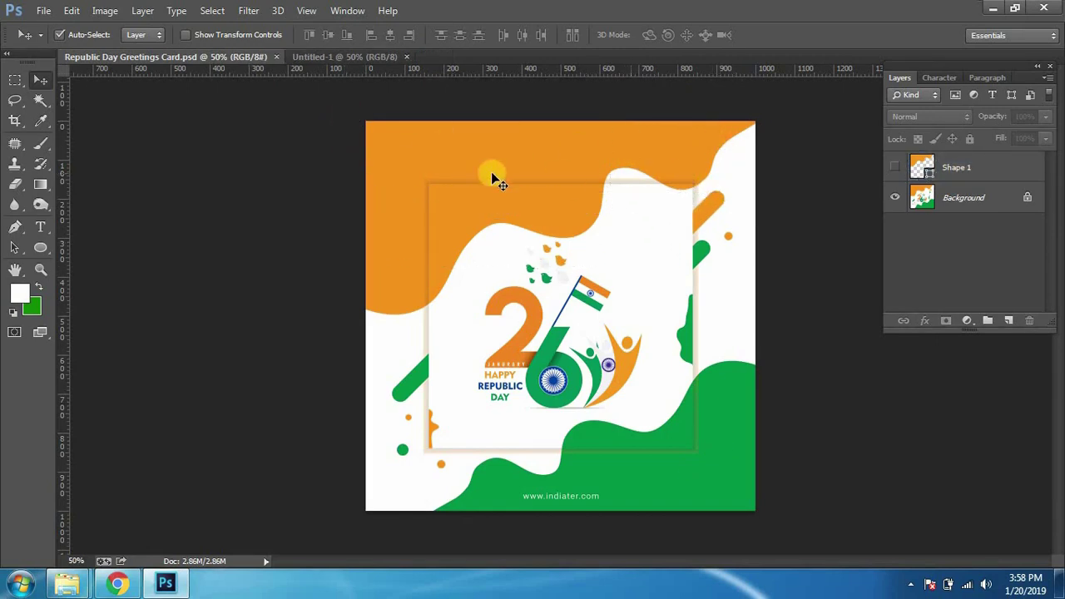
pyautogui.click(308, 57)
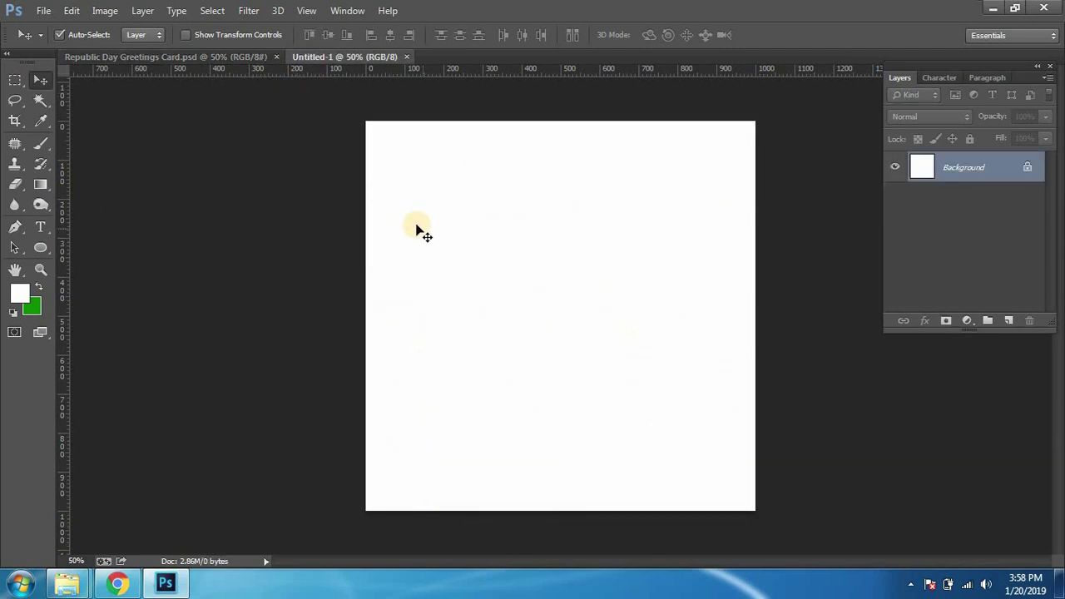
pyautogui.click(131, 57)
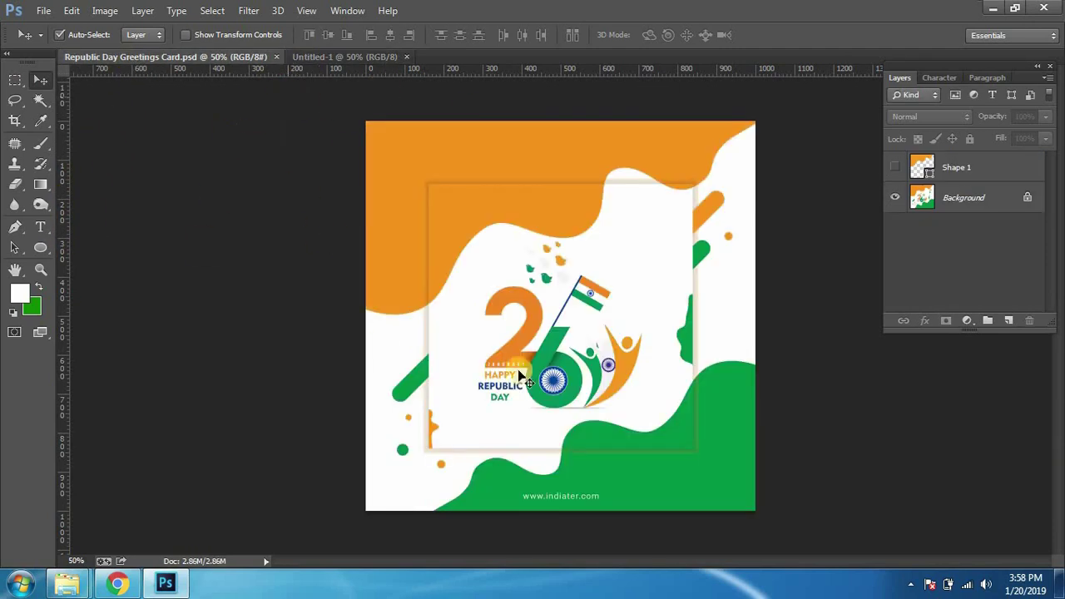
pyautogui.click(358, 57)
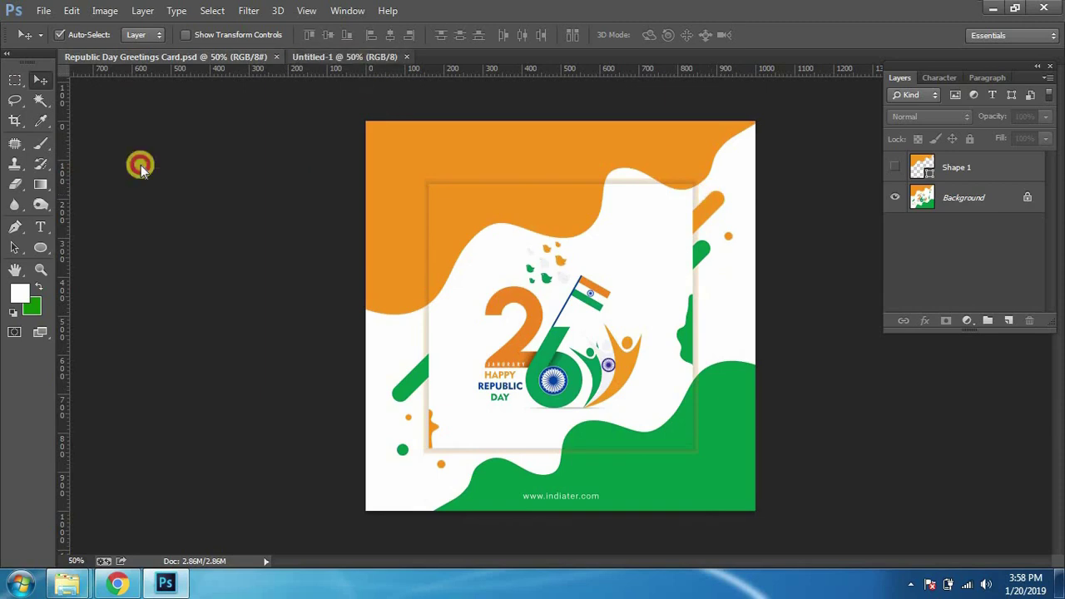
# Step: Place a vertical guide near the left edge and two horizontal guides around 500 px
pyautogui.moveTo(64, 191)
pyautogui.mouseDown()
pyautogui.moveTo(452, 203)
pyautogui.moveTo(437, 198)
pyautogui.mouseUp()
pyautogui.moveTo(406, 71); pyautogui.dragTo(435, 331)
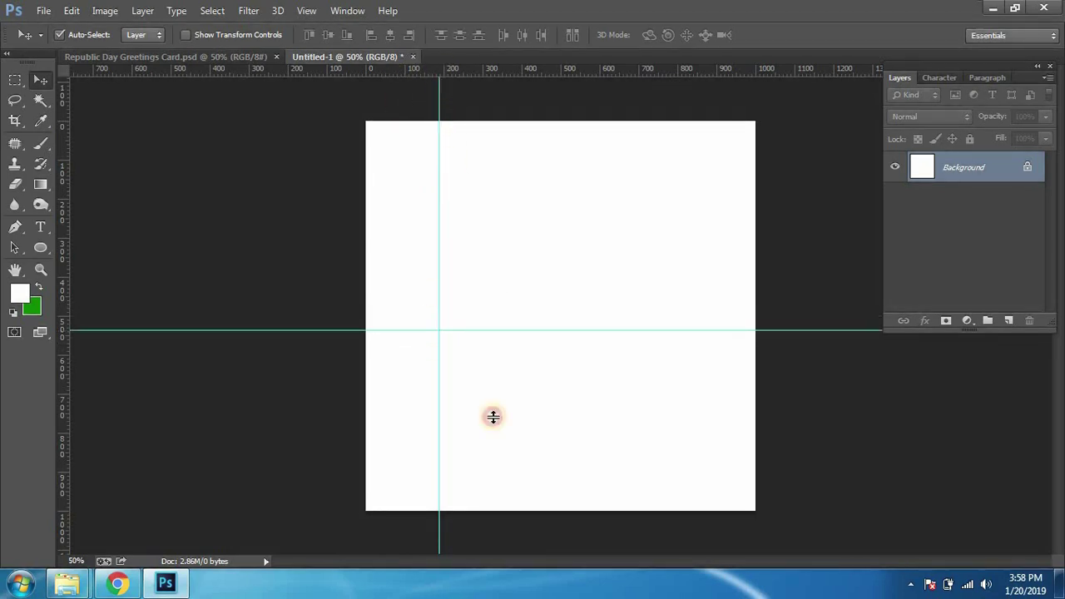
pyautogui.moveTo(492, 417); pyautogui.dragTo(471, 366)
pyautogui.moveTo(469, 326); pyautogui.dragTo(469, 324)
pyautogui.moveTo(583, 321); pyautogui.dragTo(582, 322)
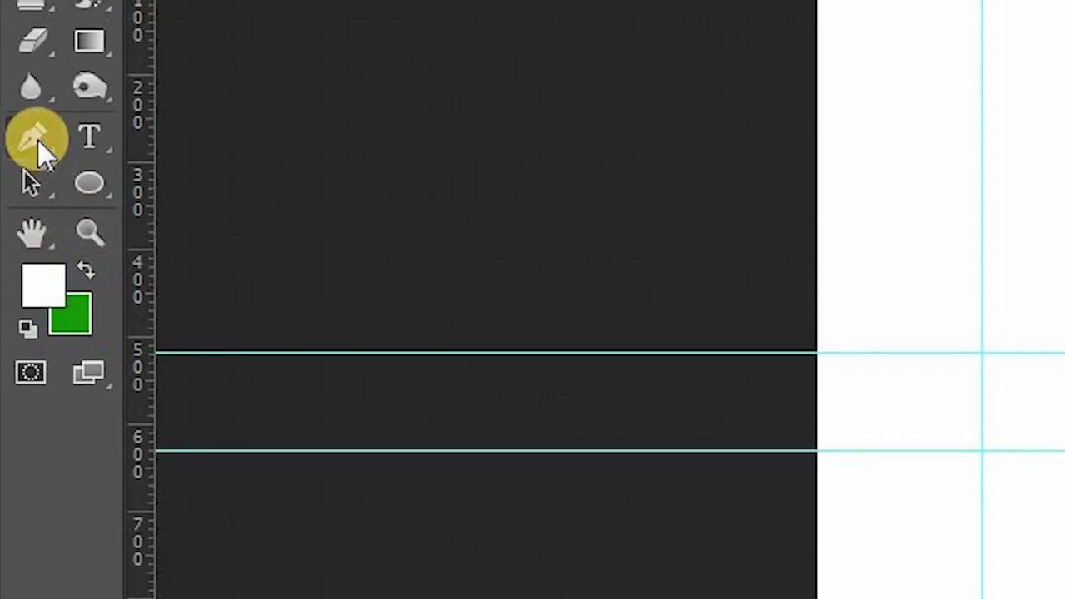
# Step: Set the Pen Tool to path mode and start the wave's first curve at the left-edge guide
pyautogui.click(16, 227)
pyautogui.moveTo(37, 139); pyautogui.dragTo(142, 136)
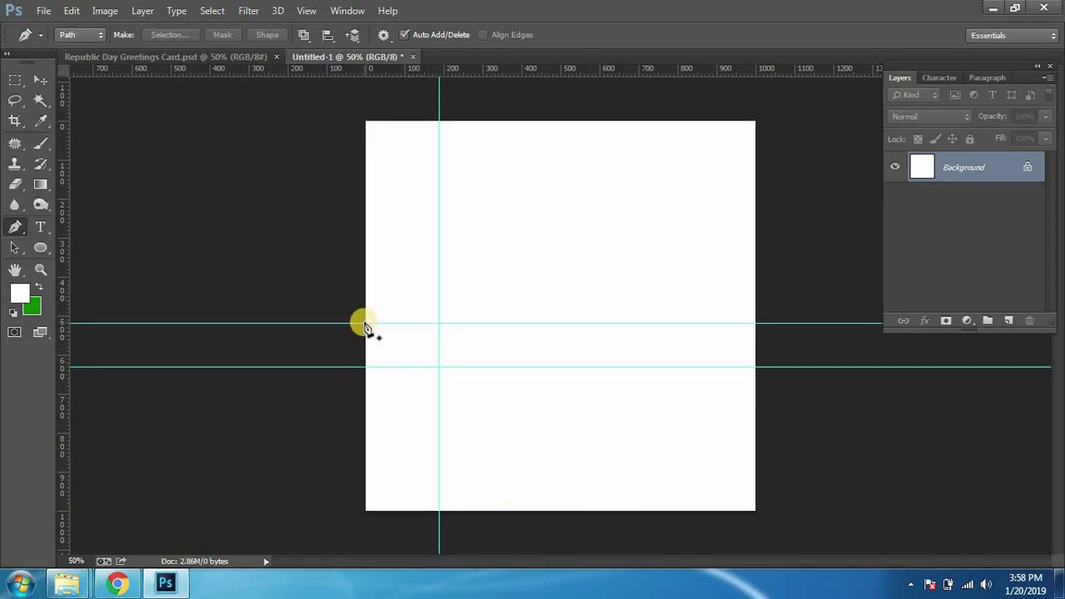
pyautogui.click(363, 323)
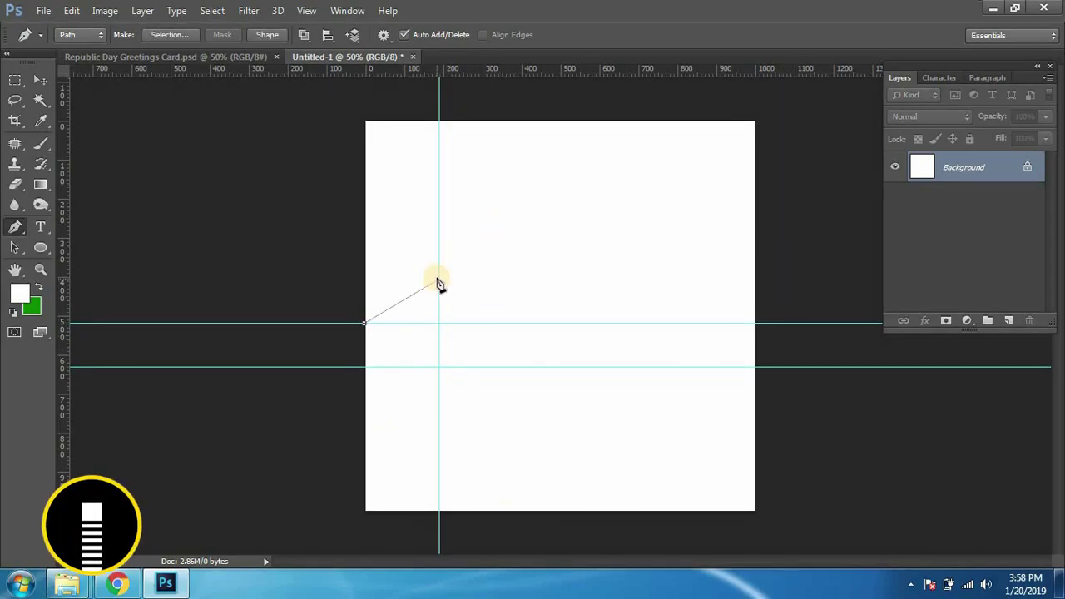
pyautogui.moveTo(439, 276); pyautogui.dragTo(440, 214)
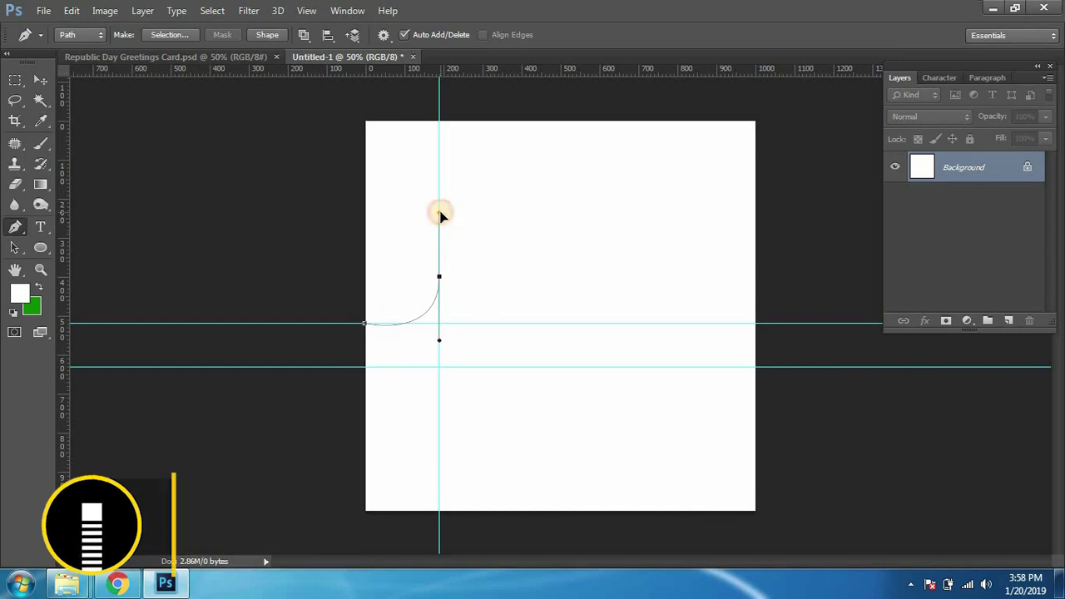
pyautogui.hotkey('ctrl', 'z')
pyautogui.moveTo(454, 278); pyautogui.dragTo(468, 207)
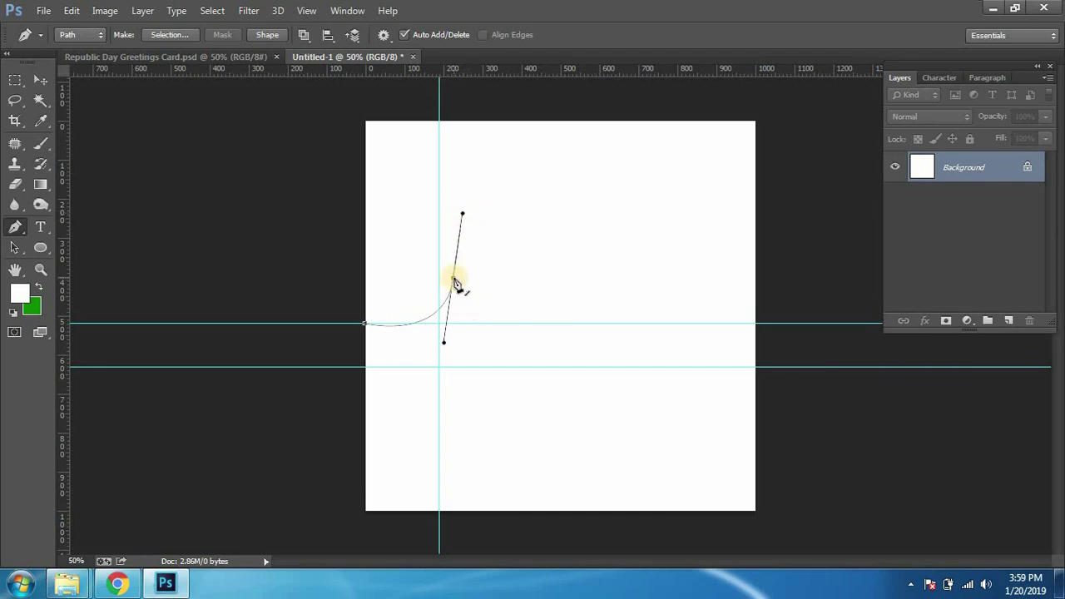
# Step: Curve the wave to the top-right corner, close it via the top-left corner, and make it a shape
pyautogui.click(528, 242)
pyautogui.moveTo(598, 194); pyautogui.dragTo(604, 133)
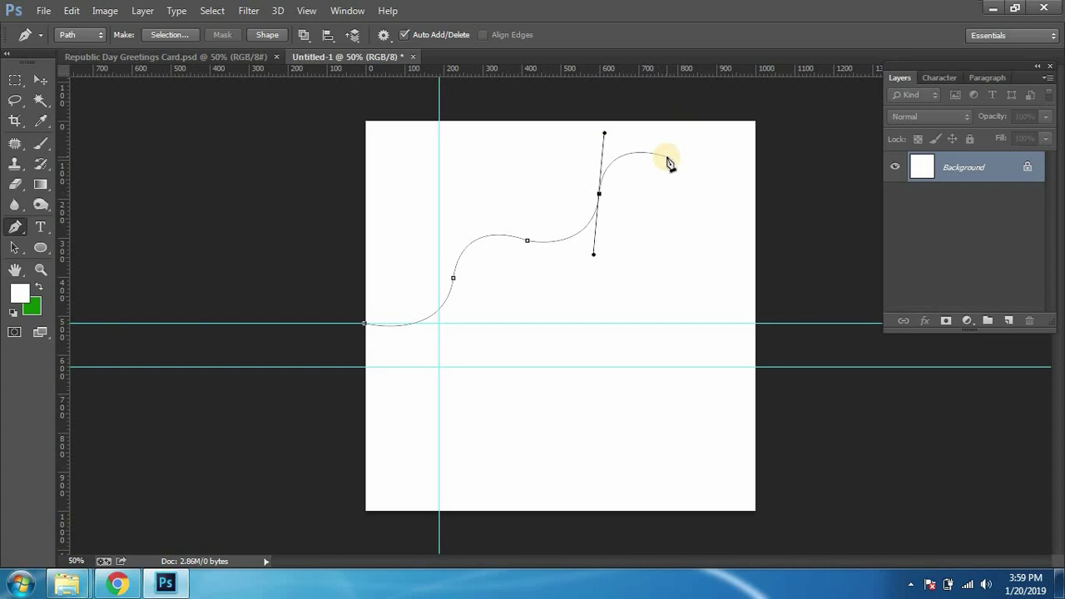
pyautogui.click(738, 131)
pyautogui.moveTo(754, 119); pyautogui.dragTo(786, 69)
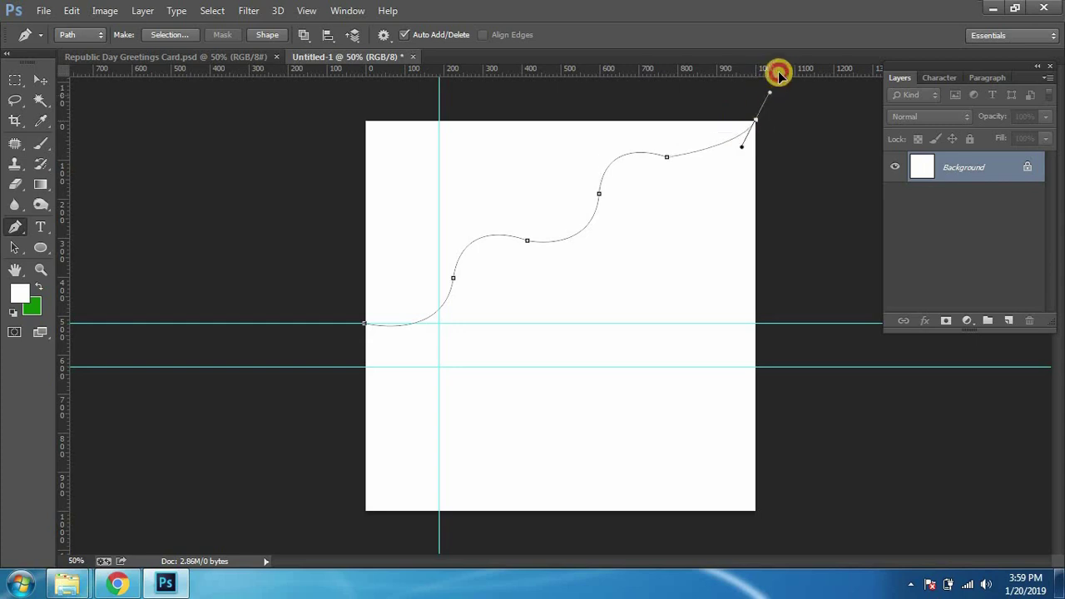
pyautogui.click(755, 122)
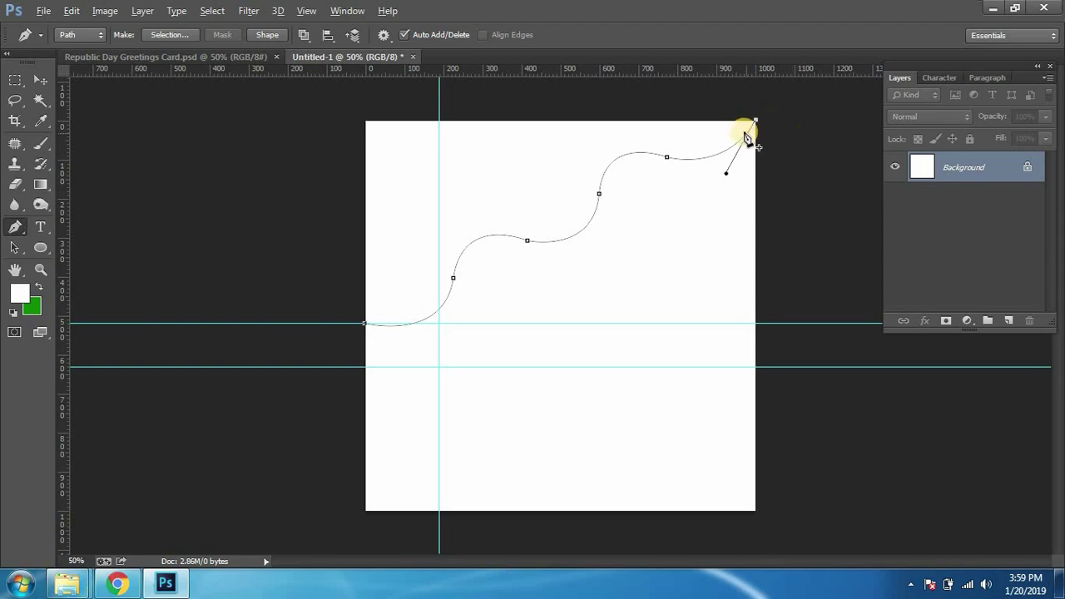
pyautogui.click(366, 122)
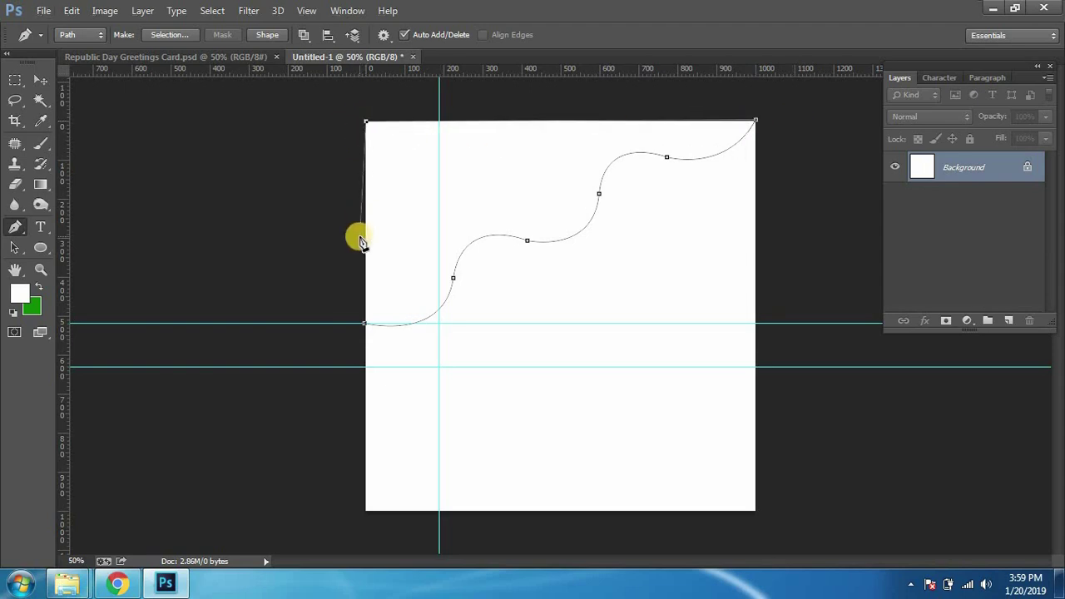
pyautogui.click(364, 323)
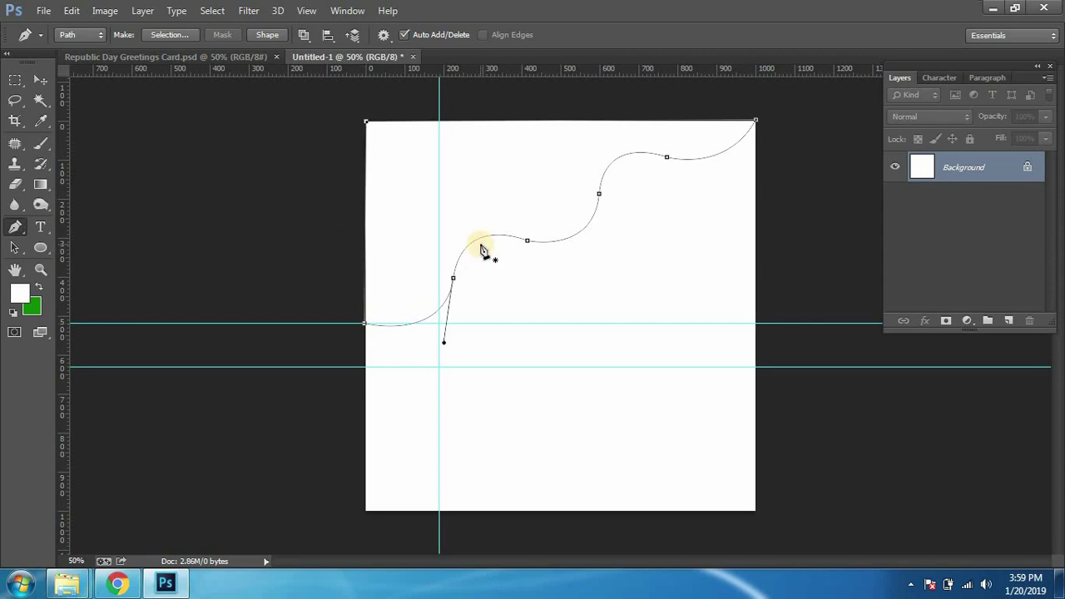
pyautogui.click(267, 35)
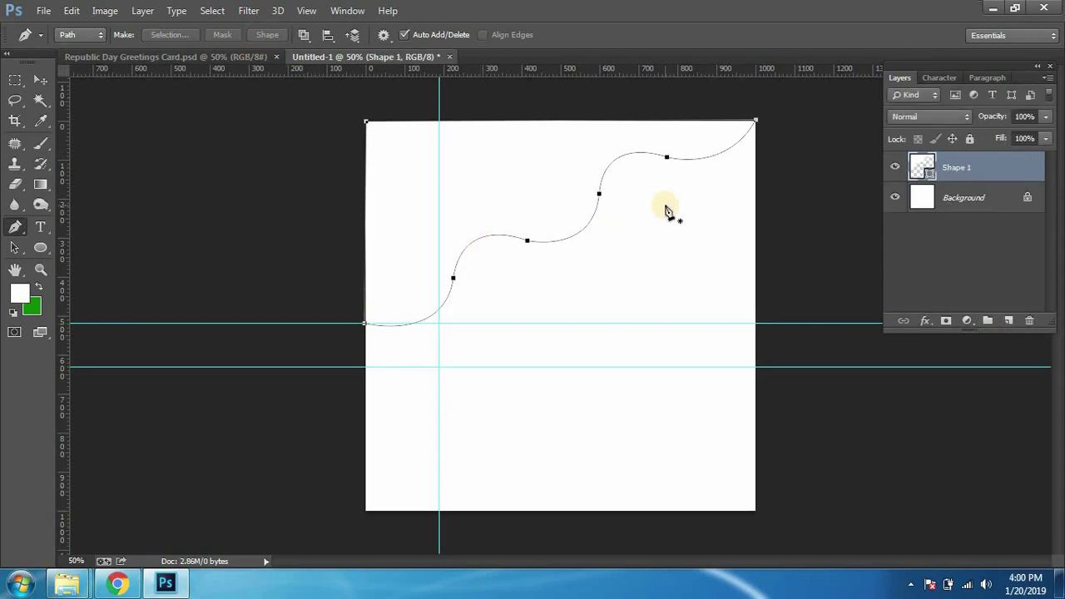
pyautogui.press('v')
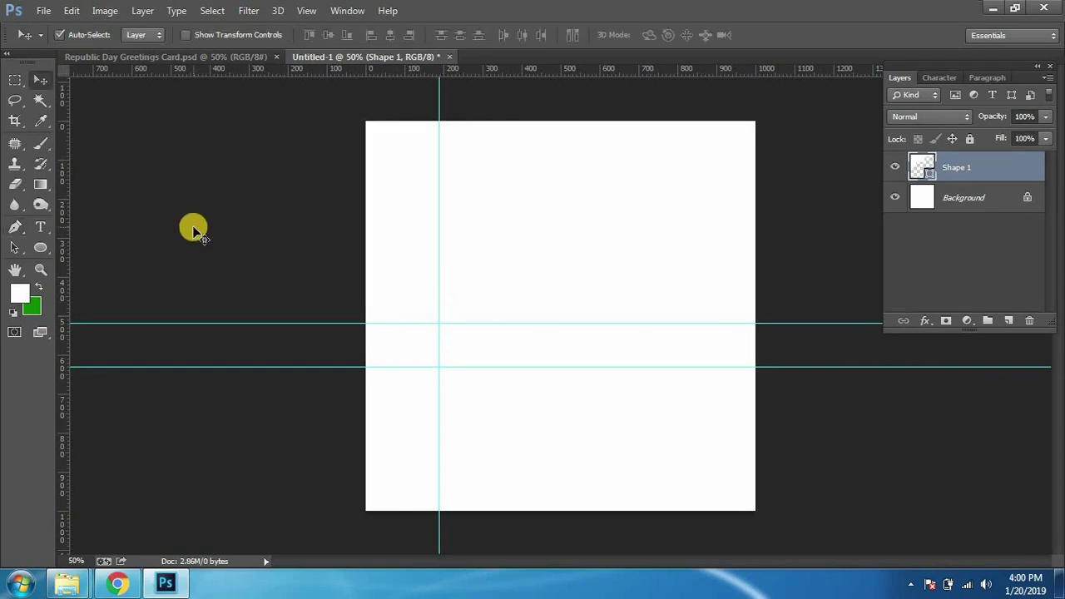
pyautogui.click(200, 56)
pyautogui.click(20, 293)
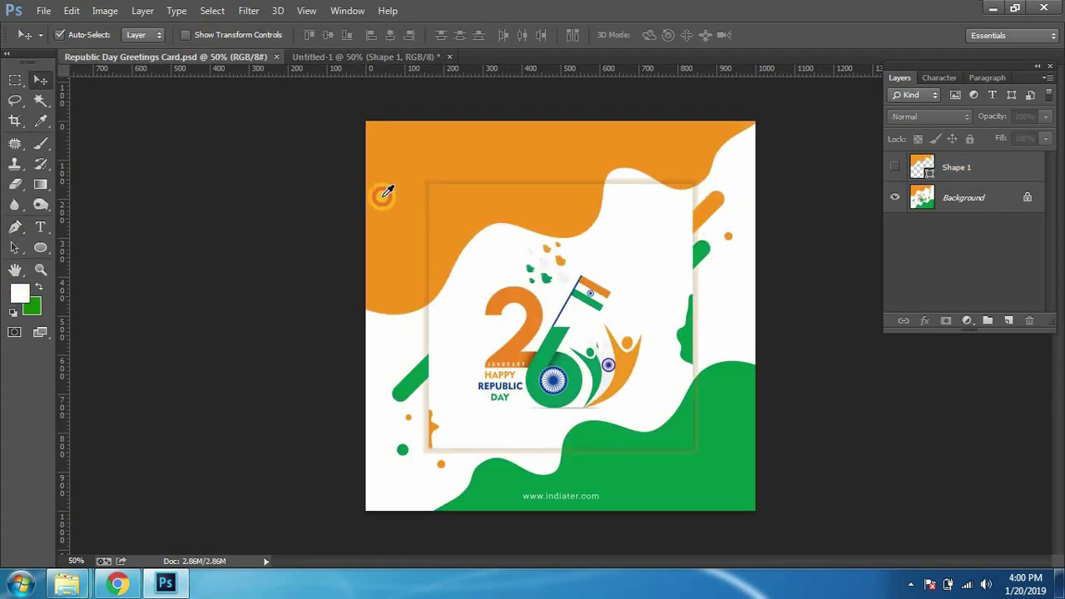
pyautogui.click(419, 153)
pyautogui.click(1011, 277)
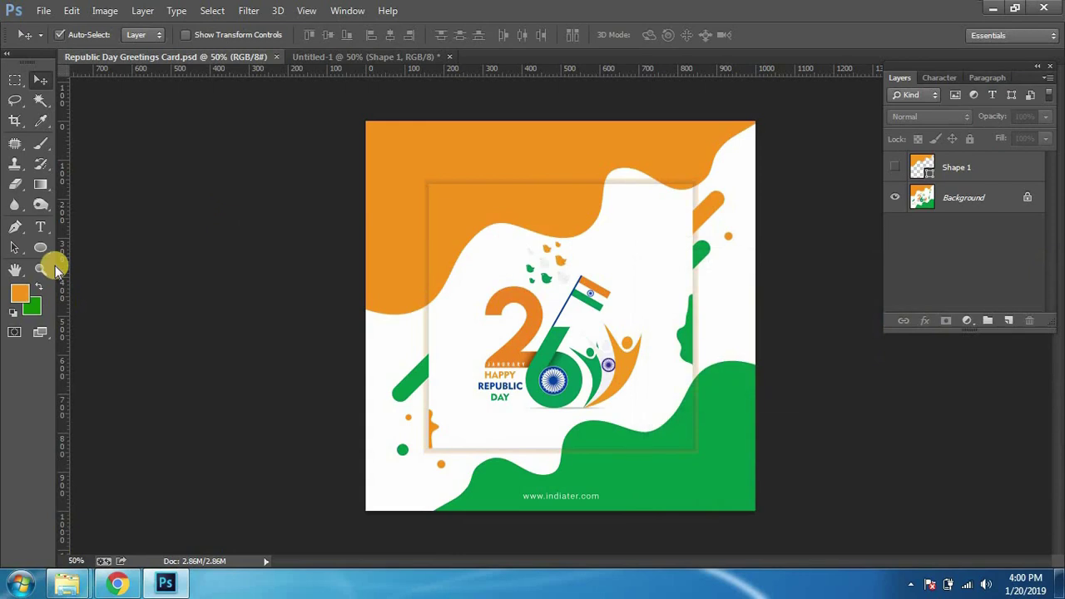
pyautogui.click(354, 57)
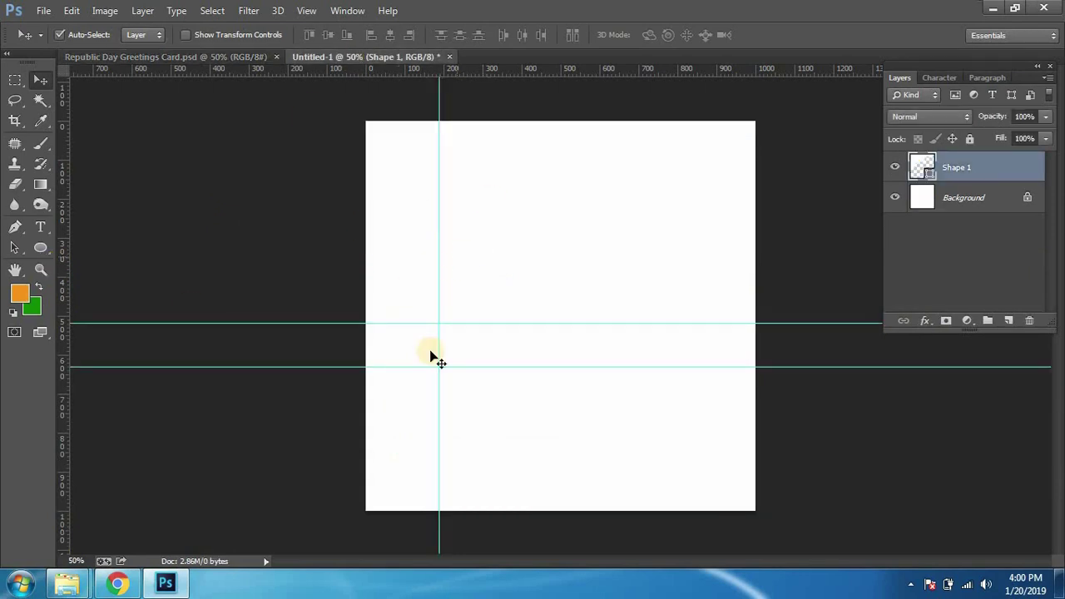
pyautogui.doubleClick(931, 179)
pyautogui.click(21, 295)
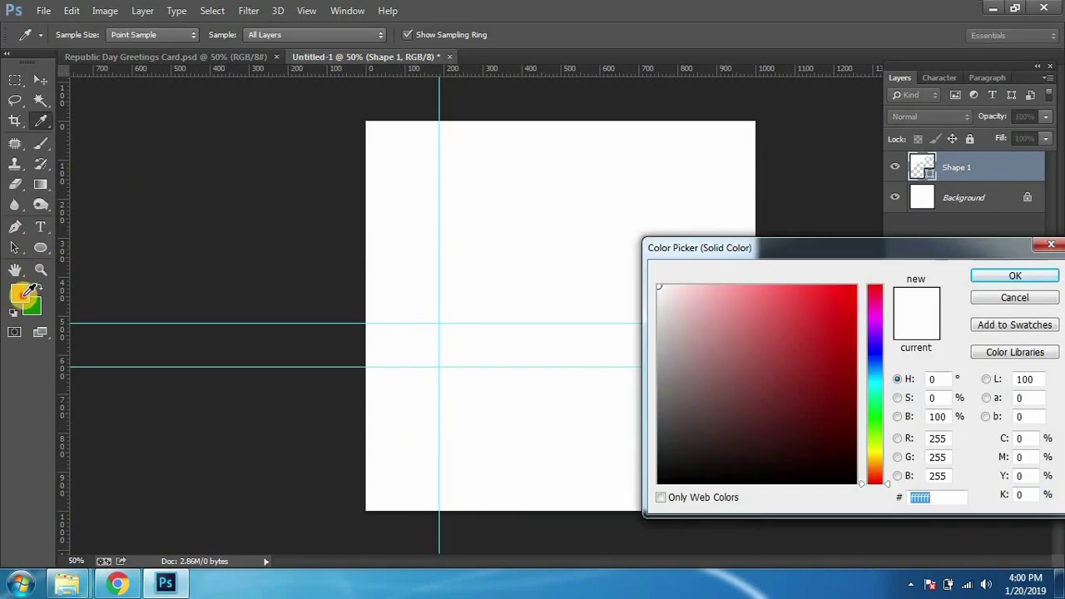
pyautogui.click(1019, 279)
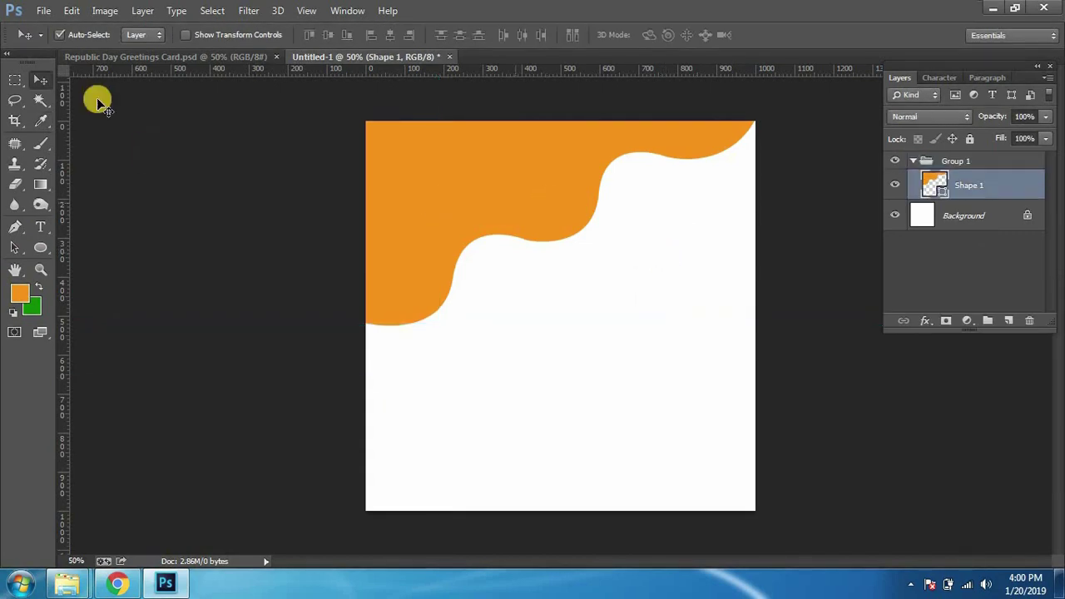
pyautogui.click(106, 57)
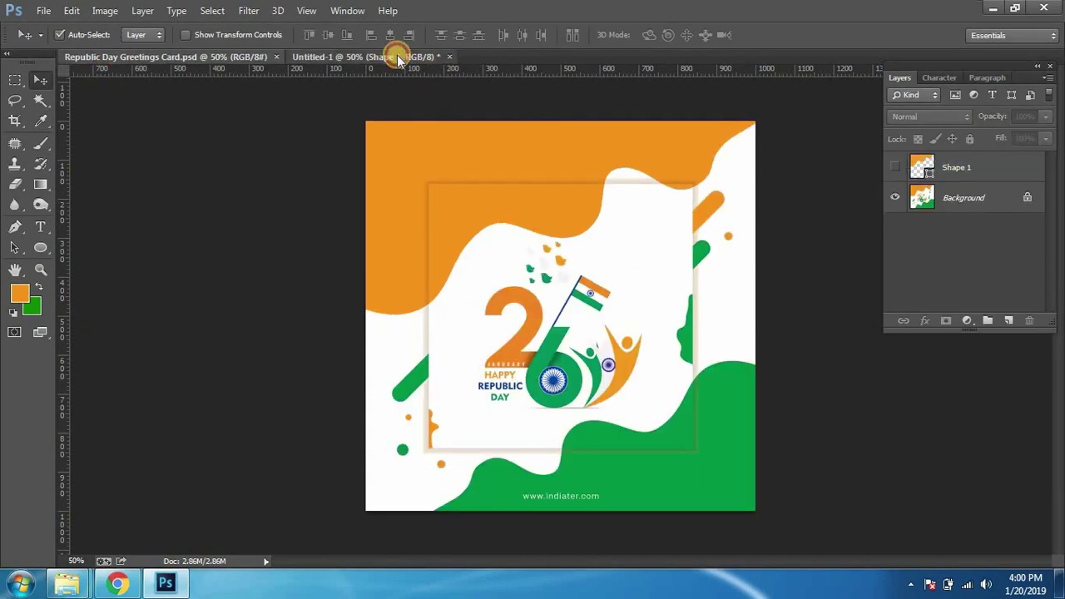
pyautogui.click(400, 56)
pyautogui.click(169, 61)
pyautogui.click(397, 58)
pyautogui.click(217, 60)
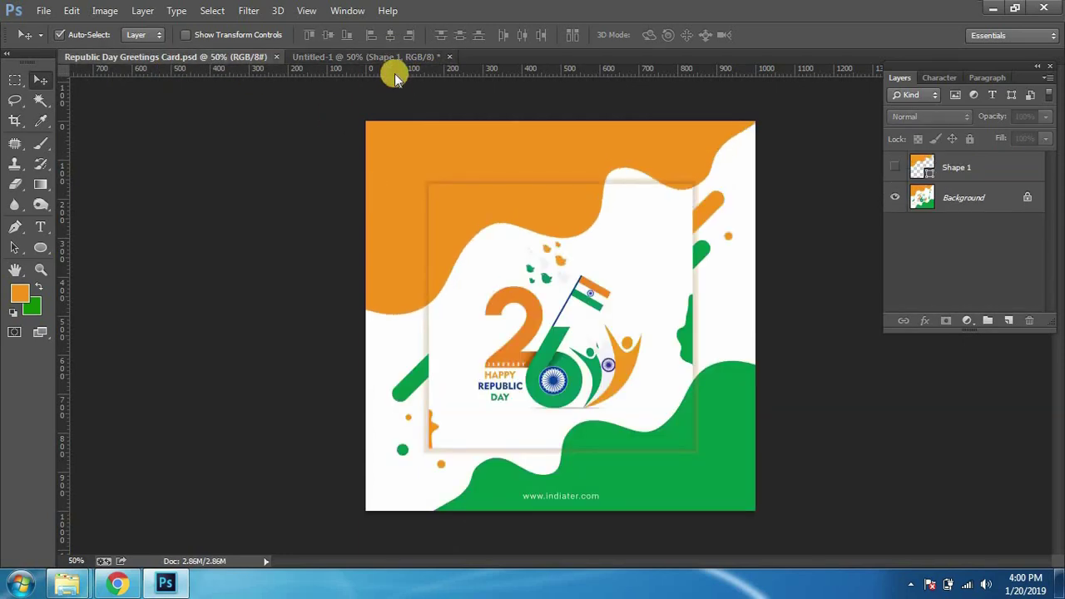
pyautogui.click(399, 57)
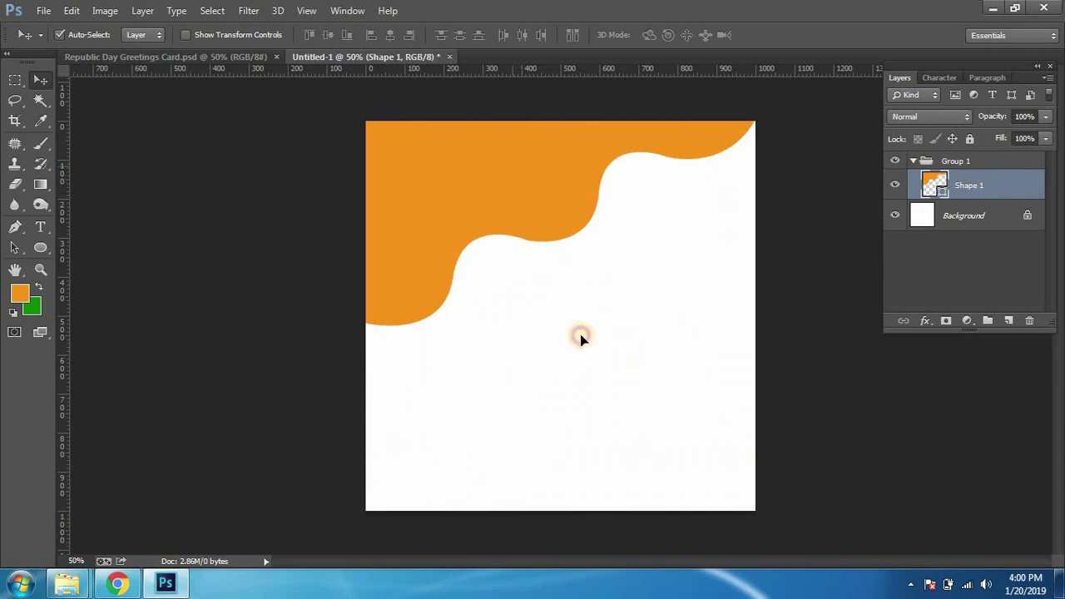
# Step: Duplicate the orange wave, flip it horizontally and vertically, and move it to the bottom-right
pyautogui.moveTo(580, 336); pyautogui.dragTo(589, 406)
pyautogui.hotkey('ctrl', 't')
pyautogui.rightClick(588, 401)
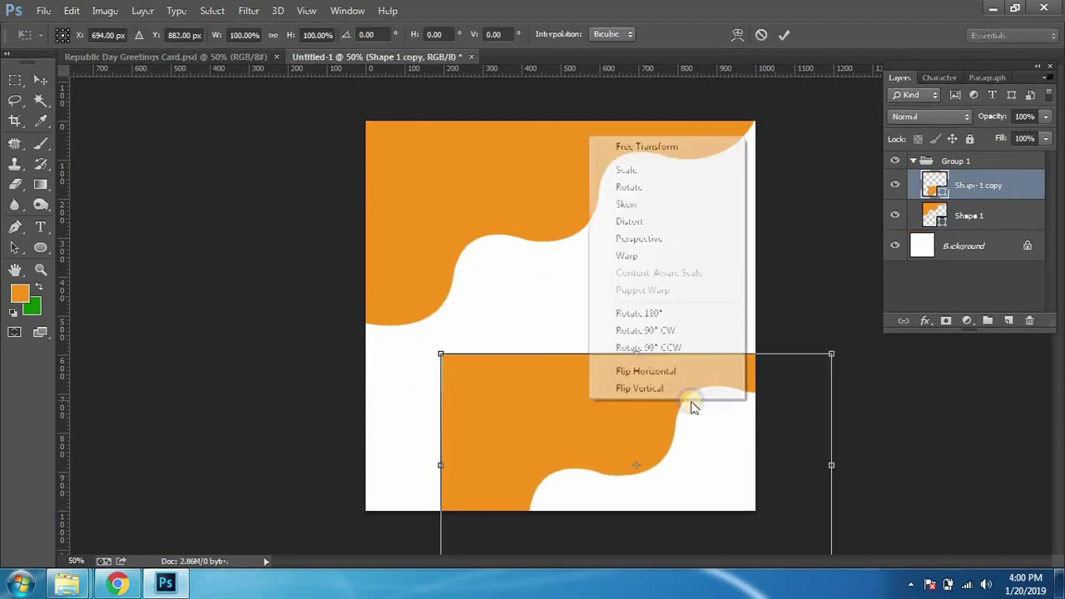
pyautogui.click(684, 375)
pyautogui.rightClick(688, 378)
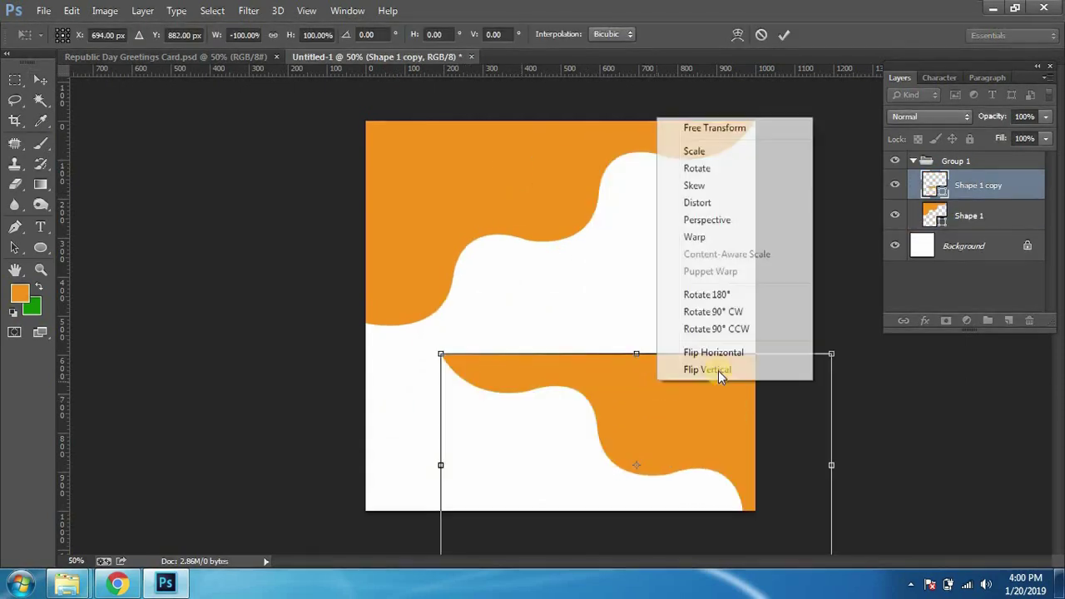
pyautogui.click(717, 368)
pyautogui.moveTo(653, 475); pyautogui.dragTo(642, 375)
pyautogui.press('Return')
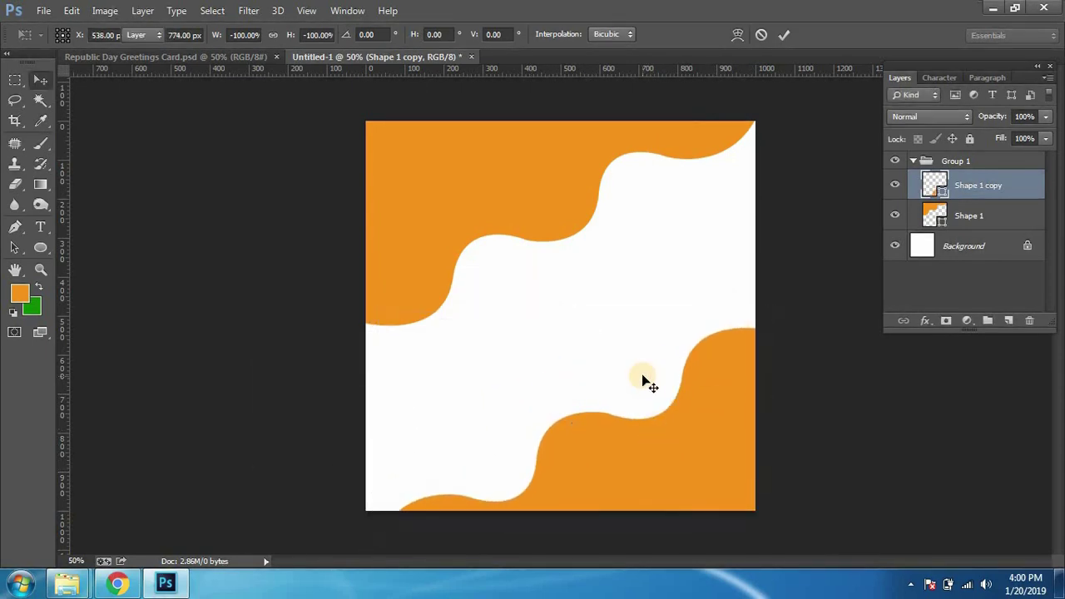
pyautogui.hotkey('ctrl', ';')
# Step: Push the flipped wave flush to the right edge, hide the guides, and dismiss the save warning
pyautogui.moveTo(650, 476); pyautogui.dragTo(675, 475)
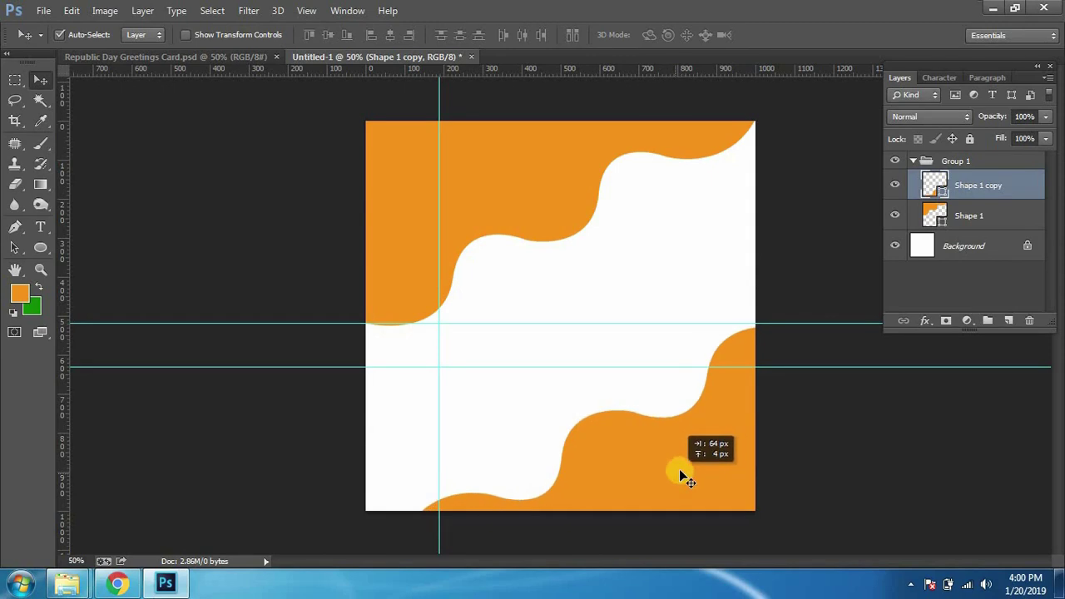
pyautogui.click(721, 315)
pyautogui.hotkey('ctrl', ';')
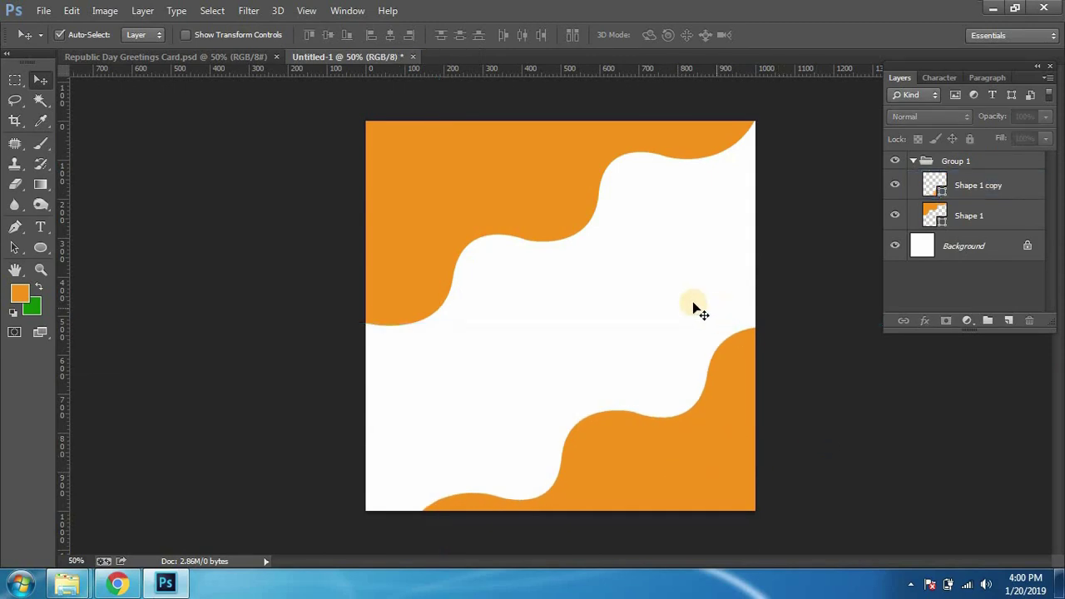
pyautogui.click(549, 237)
# Step: Save the design as 2.psd
pyautogui.hotkey('ctrl', 'shift', 's')
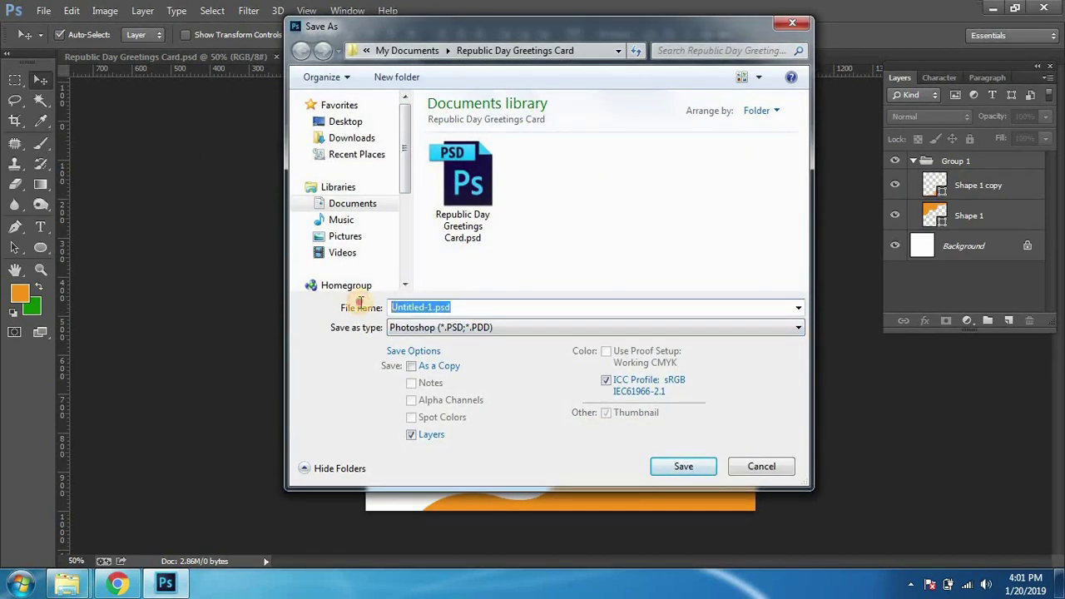
pyautogui.click(684, 466)
pyautogui.click(722, 173)
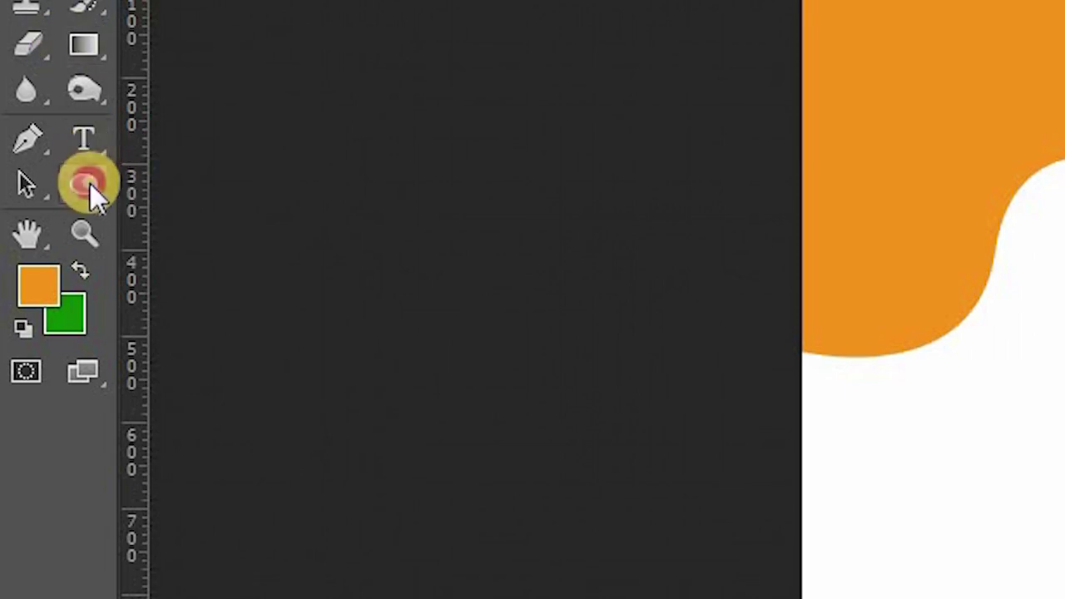
# Step: Draw a first 666 × 680 px panel rectangle with the Rectangle Tool, then undo it
pyautogui.click(90, 183)
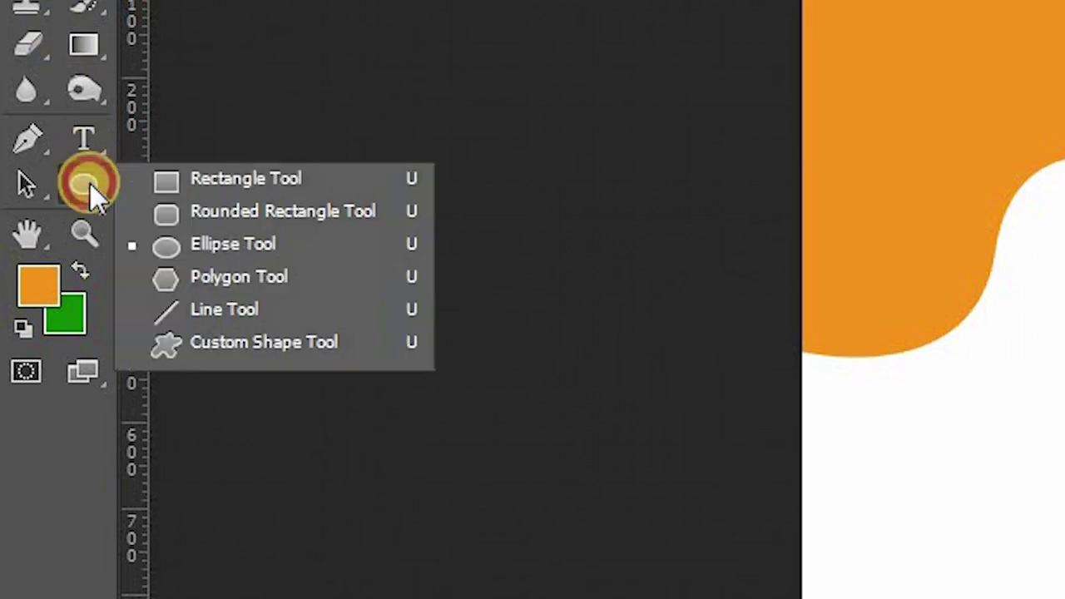
pyautogui.click(236, 188)
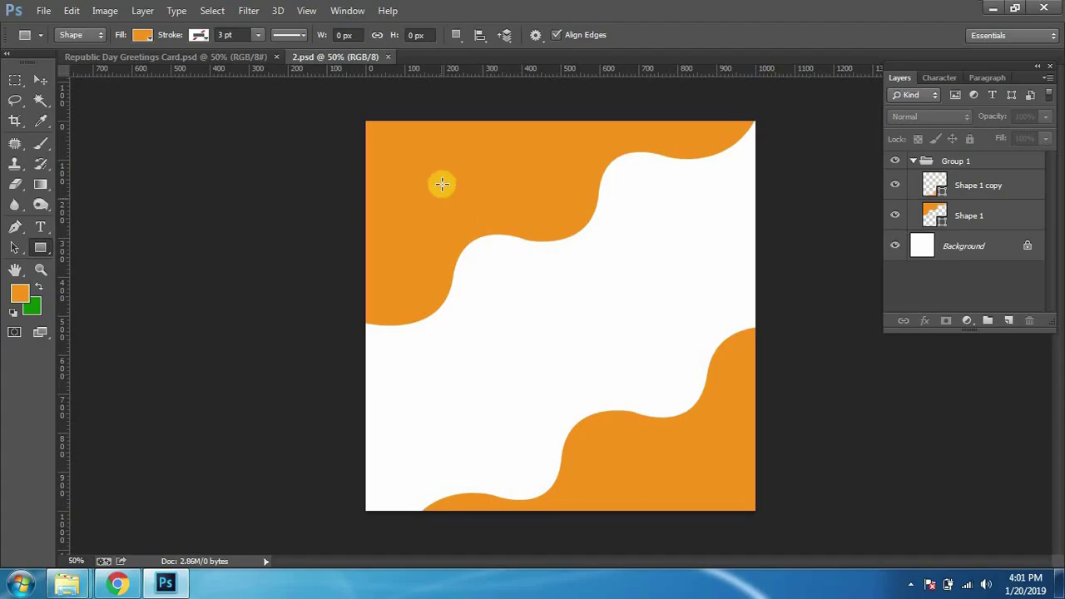
pyautogui.moveTo(438, 186); pyautogui.dragTo(701, 462)
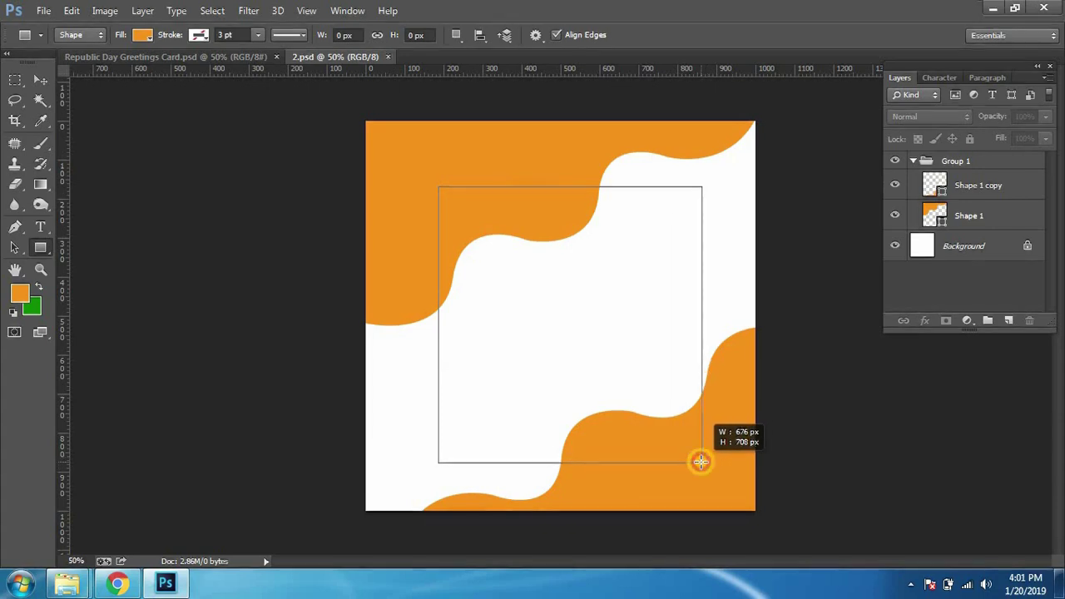
pyautogui.moveTo(701, 462); pyautogui.dragTo(698, 451)
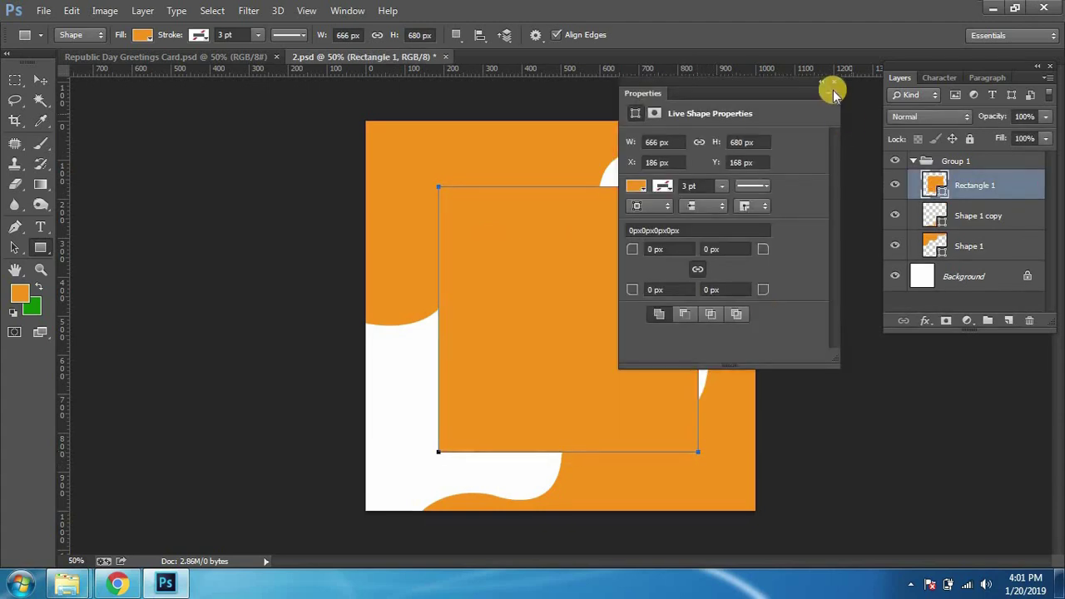
pyautogui.hotkey('ctrl', 'z')
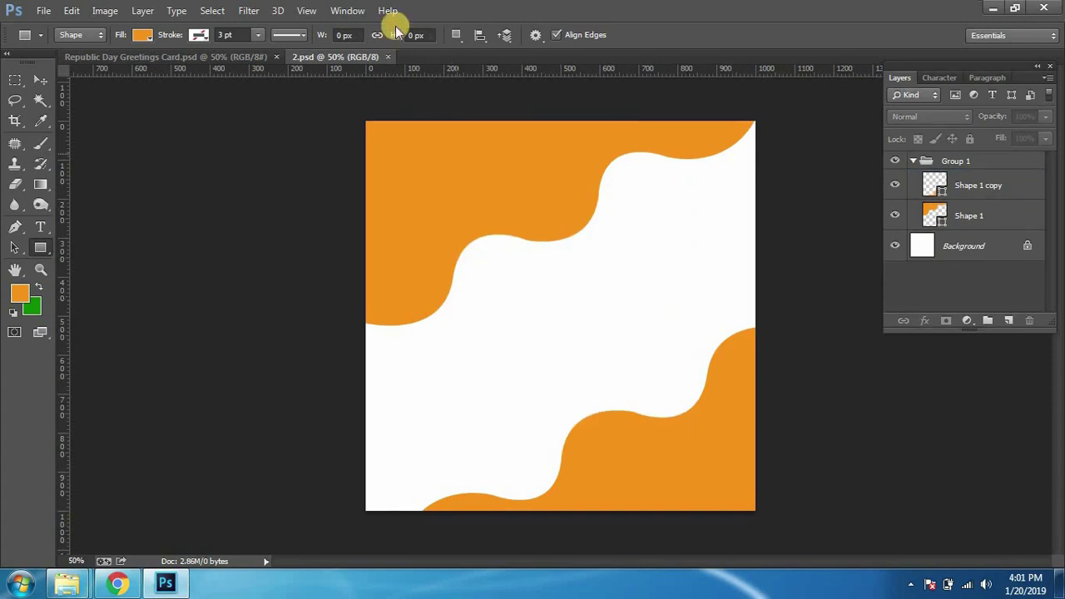
# Step: Redraw the panel rectangle at about 726 × 730 px and shift it slightly down-left
pyautogui.click(356, 35)
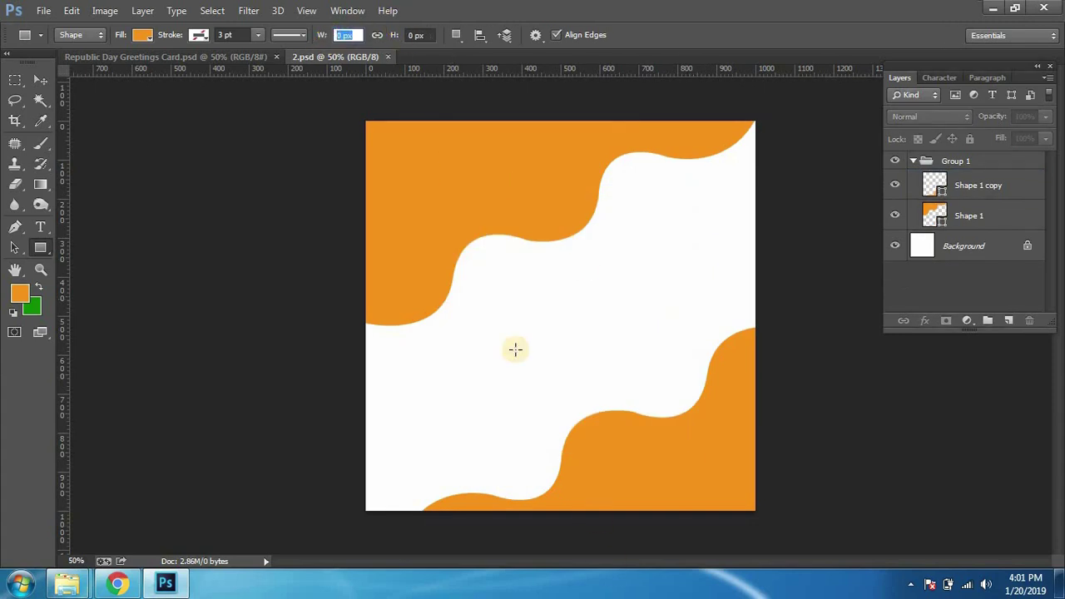
pyautogui.moveTo(420, 172); pyautogui.dragTo(710, 459)
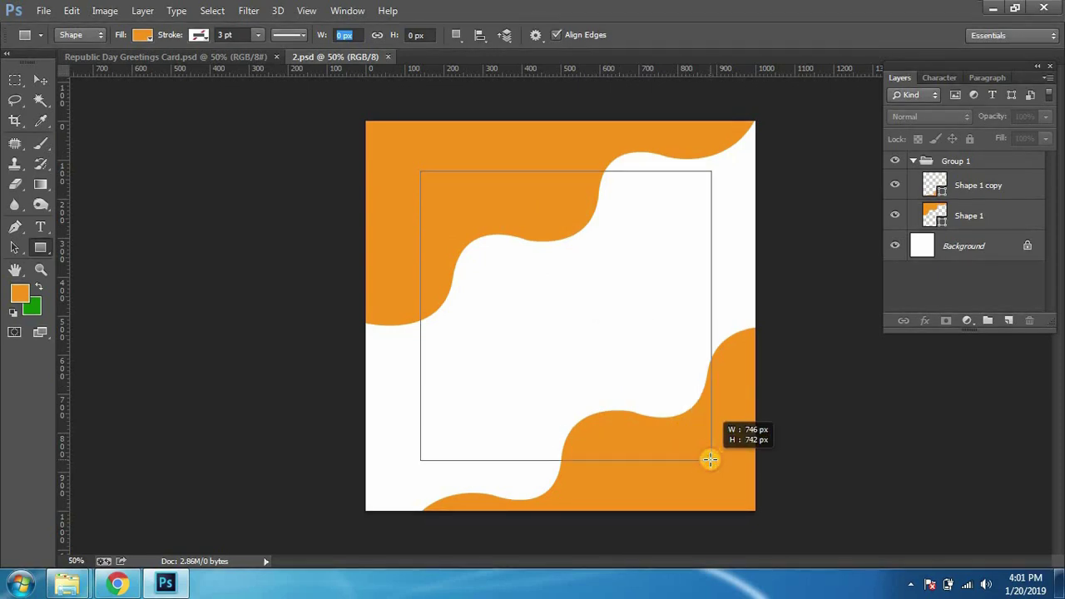
pyautogui.moveTo(709, 456); pyautogui.dragTo(703, 460)
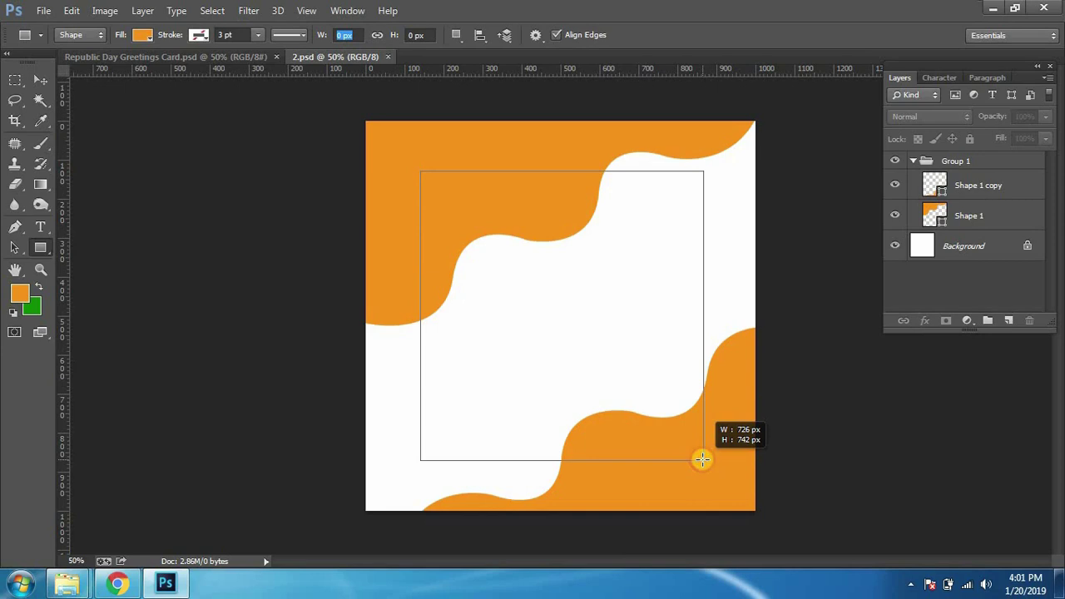
pyautogui.moveTo(702, 459); pyautogui.dragTo(700, 452)
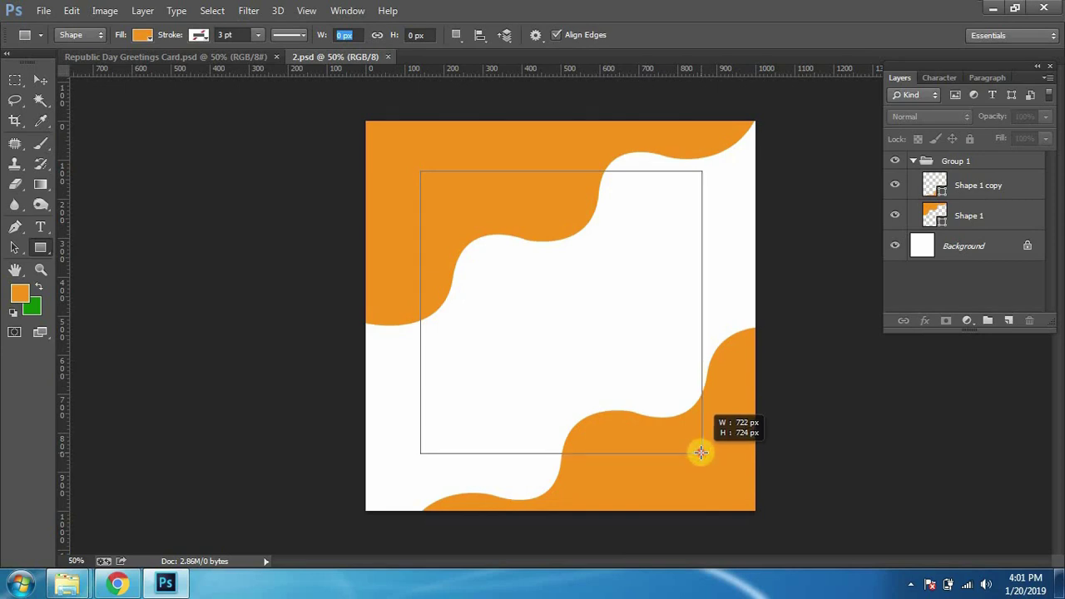
pyautogui.moveTo(700, 450); pyautogui.dragTo(702, 455)
pyautogui.moveTo(676, 447); pyautogui.dragTo(677, 447)
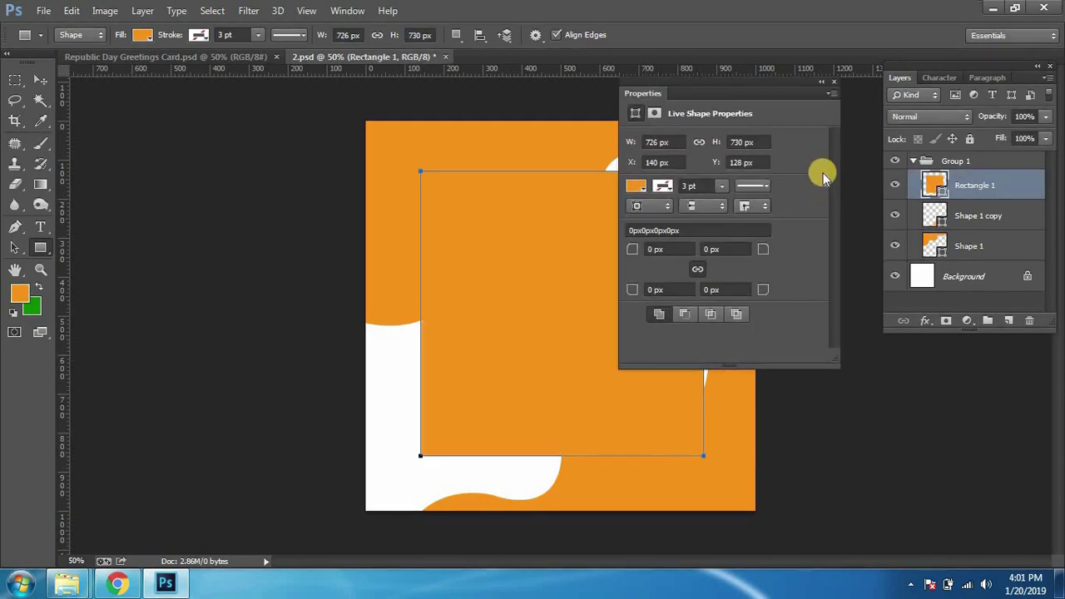
pyautogui.click(833, 82)
pyautogui.press('v')
pyautogui.moveTo(594, 315); pyautogui.dragTo(591, 330)
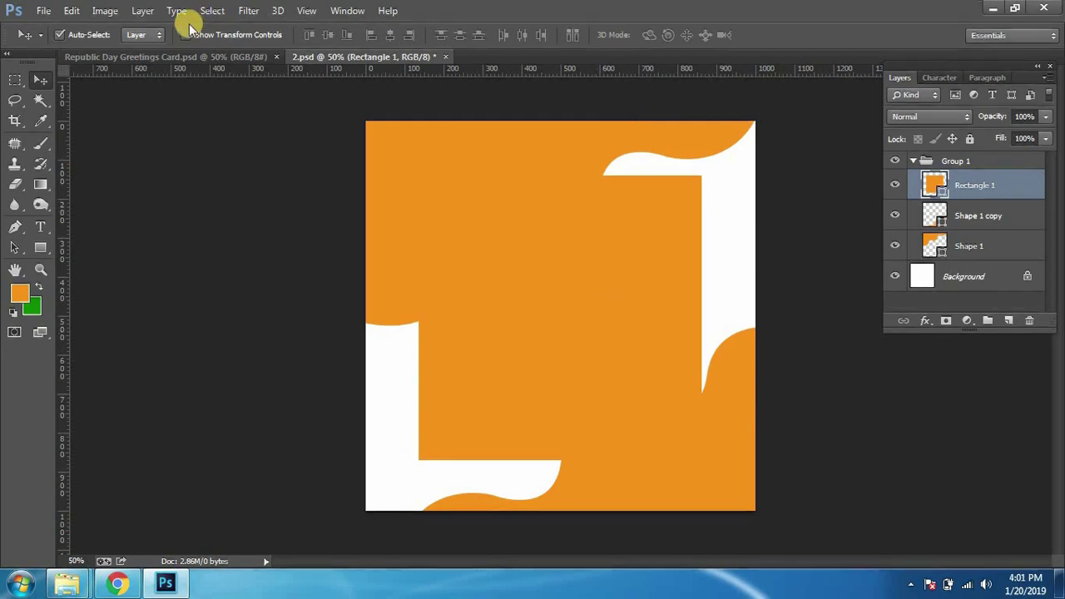
# Step: Set the rectangle's fill and stroke both to none
pyautogui.press('u')
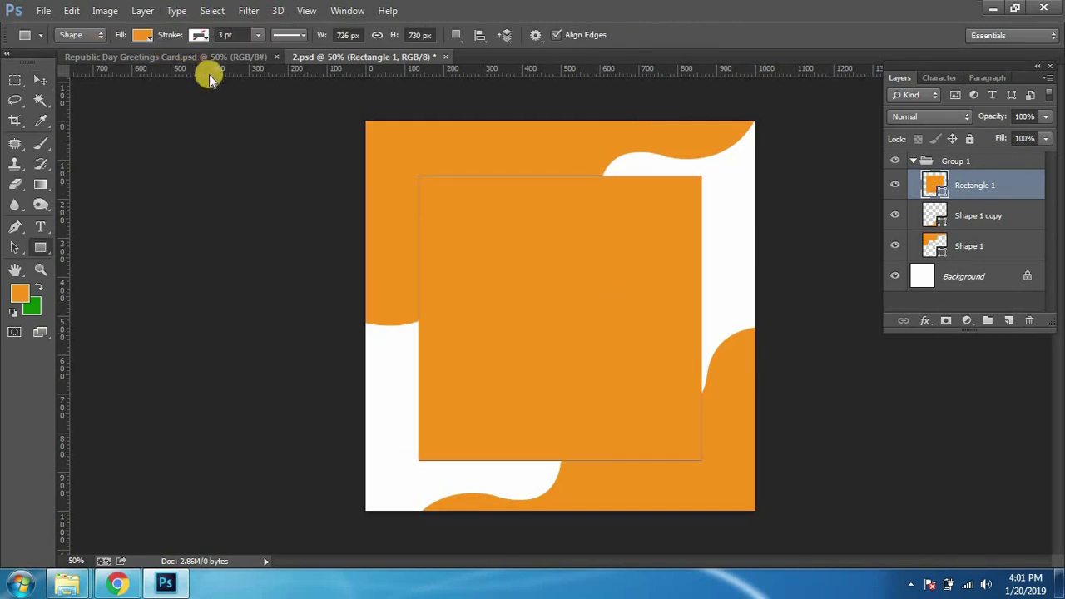
pyautogui.click(143, 34)
pyautogui.click(77, 66)
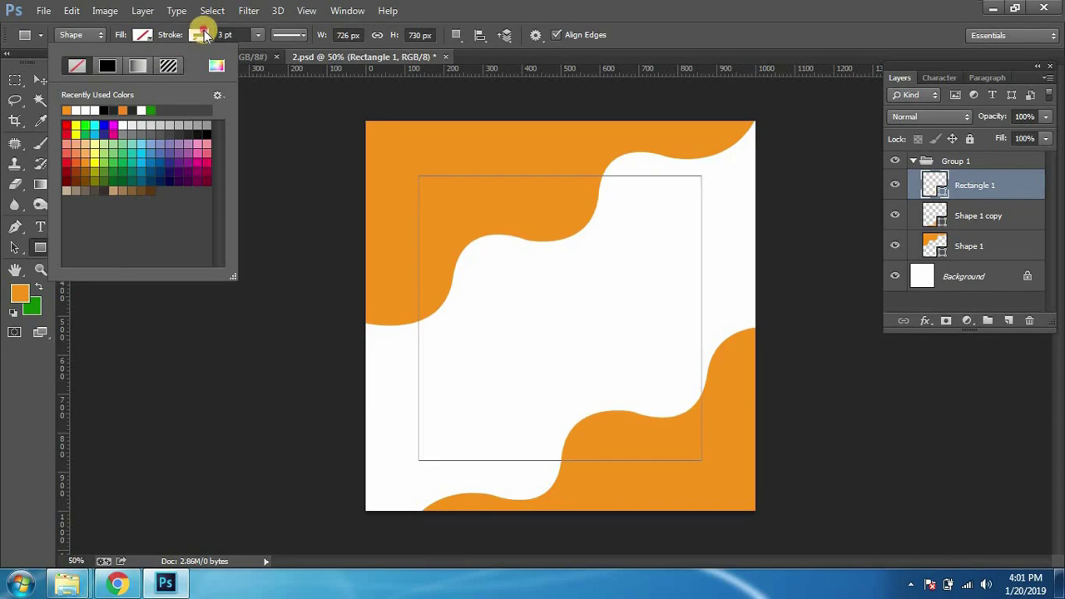
pyautogui.click(198, 34)
pyautogui.click(138, 68)
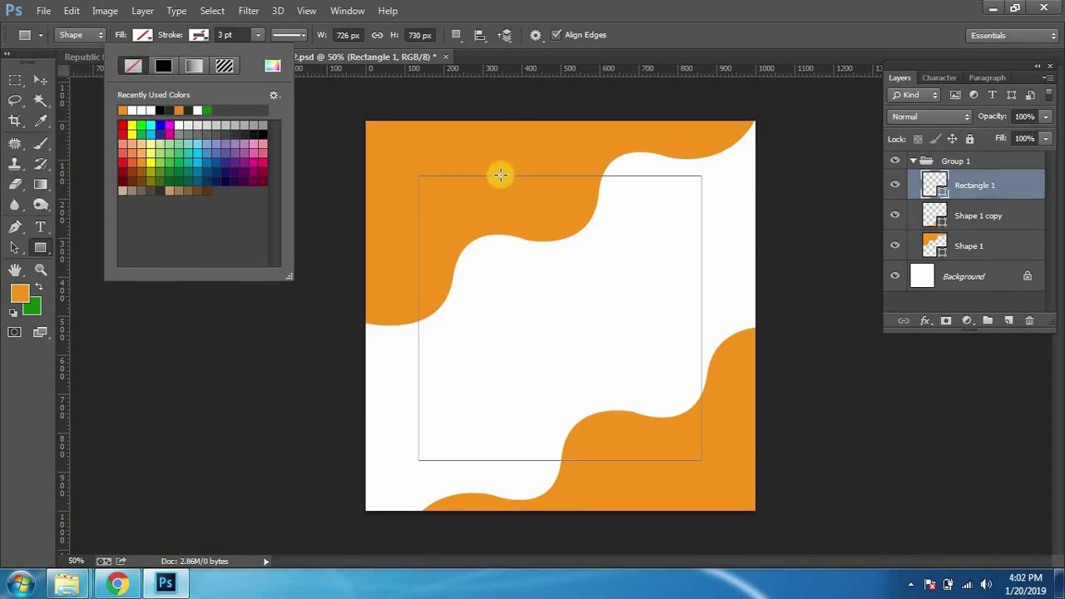
pyautogui.click(533, 210)
pyautogui.press('v')
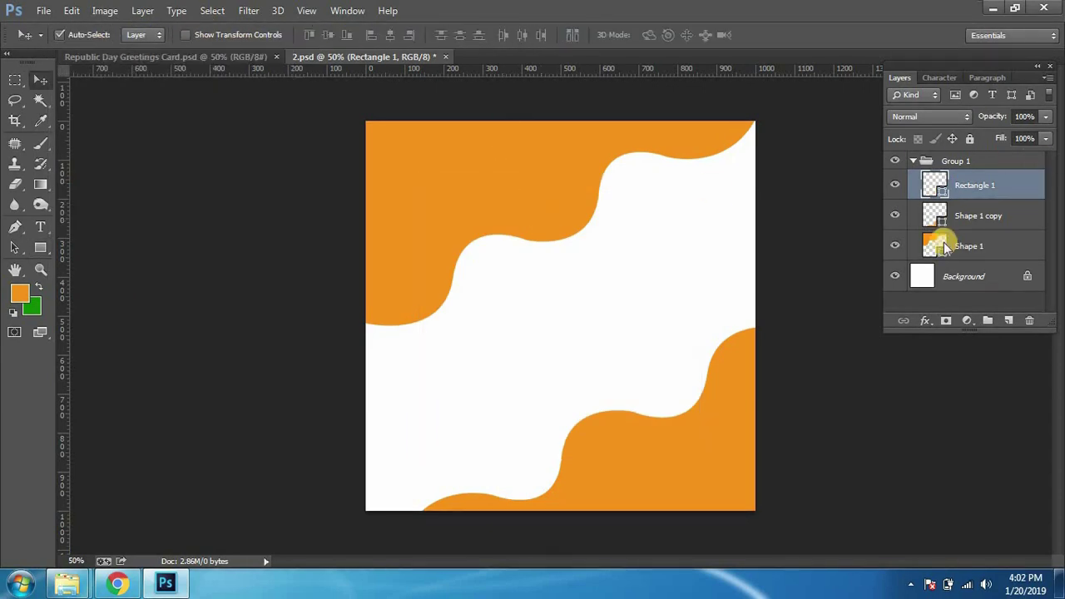
pyautogui.doubleClick(1010, 186)
pyautogui.click(625, 464)
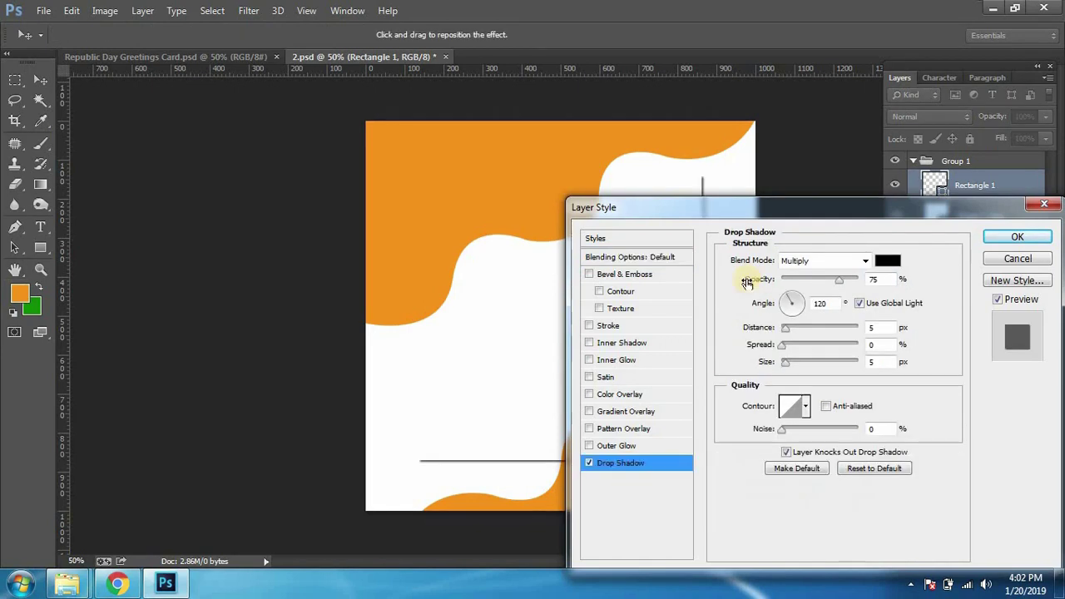
pyautogui.click(770, 330)
pyautogui.moveTo(790, 368); pyautogui.dragTo(801, 369)
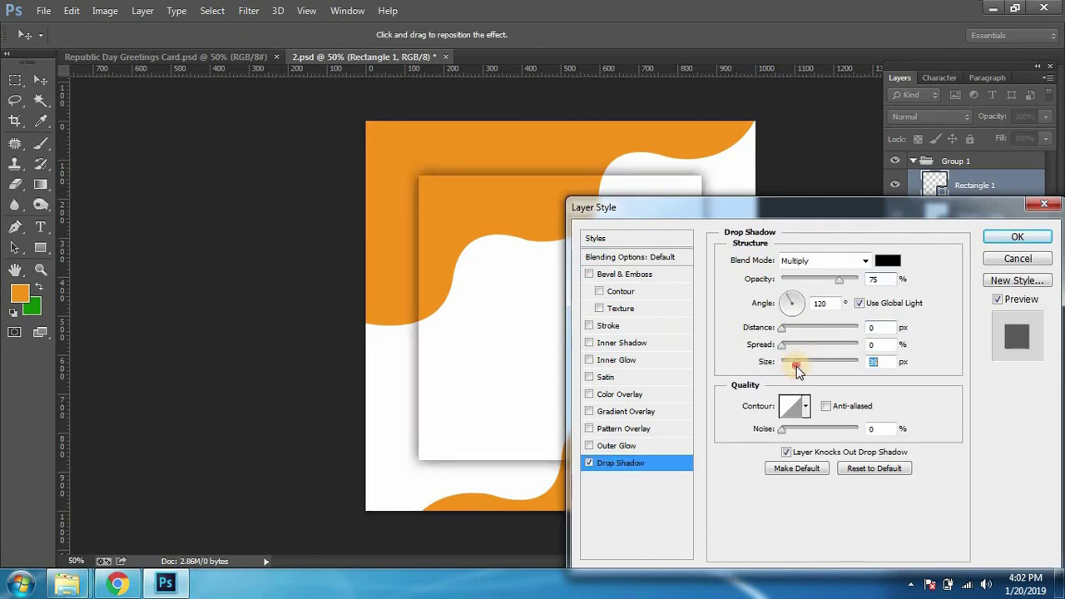
pyautogui.moveTo(834, 281); pyautogui.dragTo(816, 283)
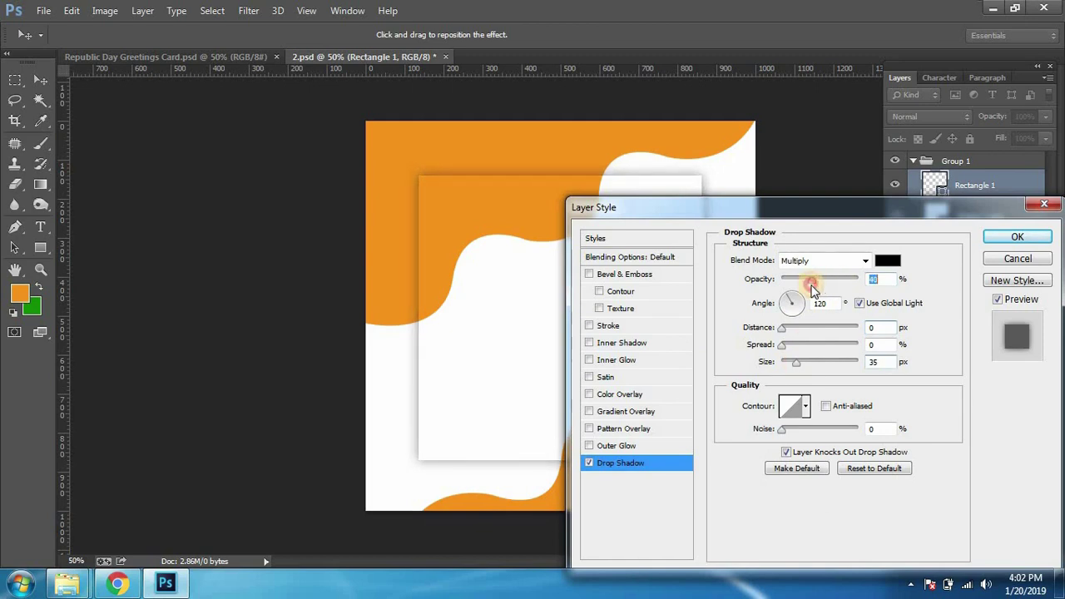
pyautogui.click(1005, 238)
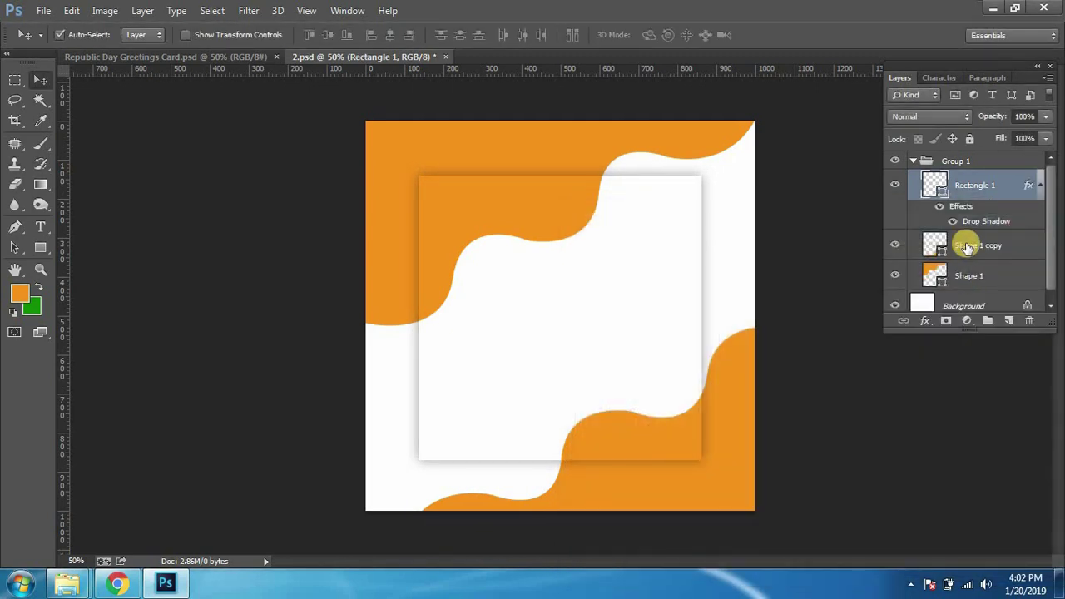
pyautogui.click(112, 57)
pyautogui.click(344, 57)
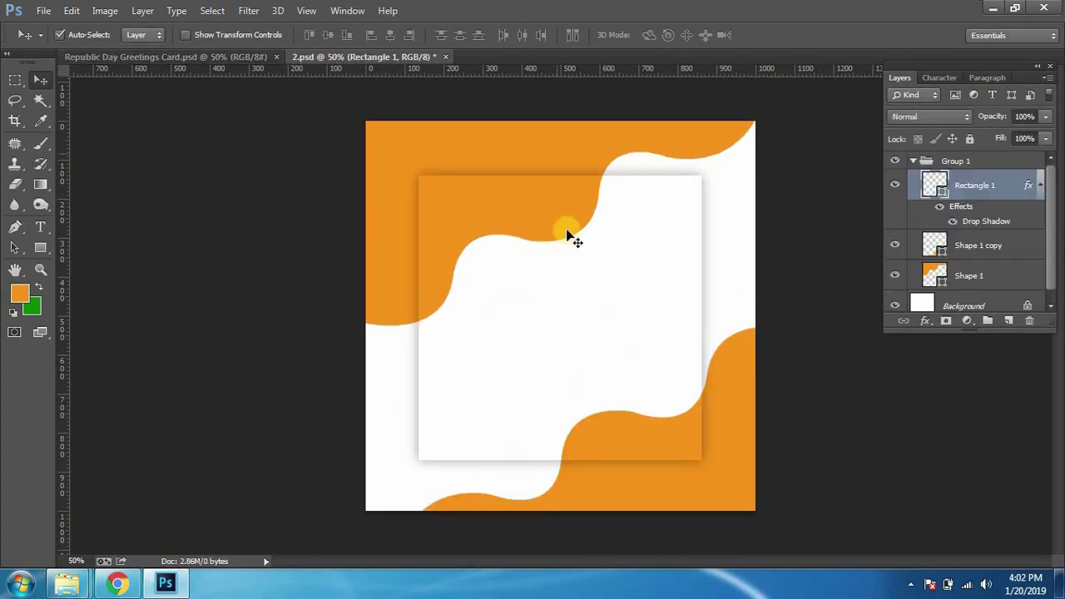
pyautogui.click(250, 57)
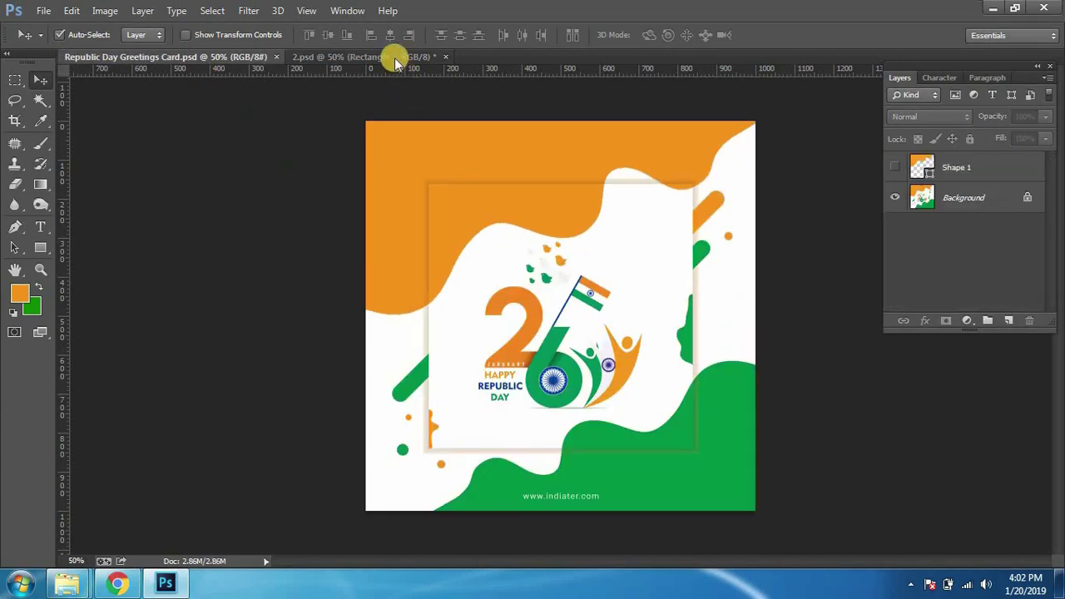
pyautogui.click(391, 56)
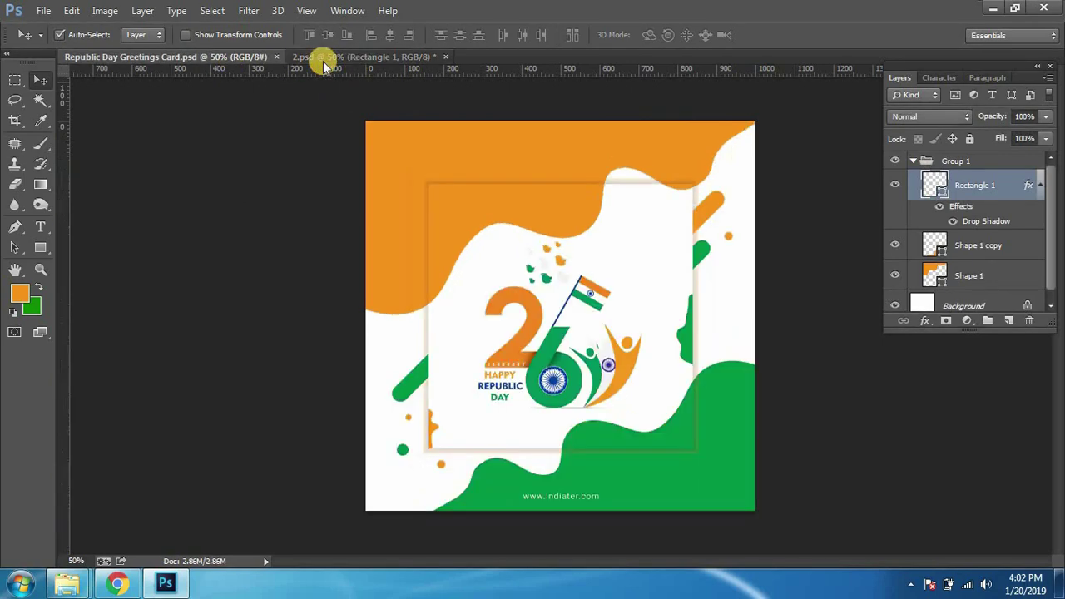
pyautogui.click(223, 57)
pyautogui.click(364, 57)
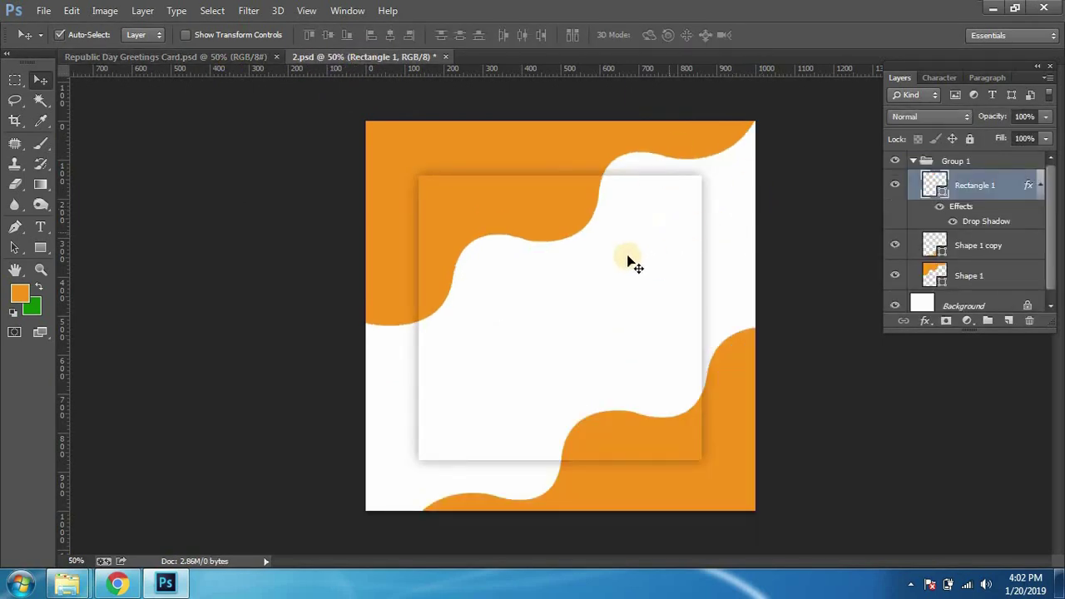
# Step: Scale Rectangle 1 down to about 97% toward its centre, then select Group 1
pyautogui.hotkey('ctrl', 't')
pyautogui.moveTo(419, 176); pyautogui.dragTo(429, 187)
pyautogui.press('Return')
pyautogui.hotkey('ctrl', 't')
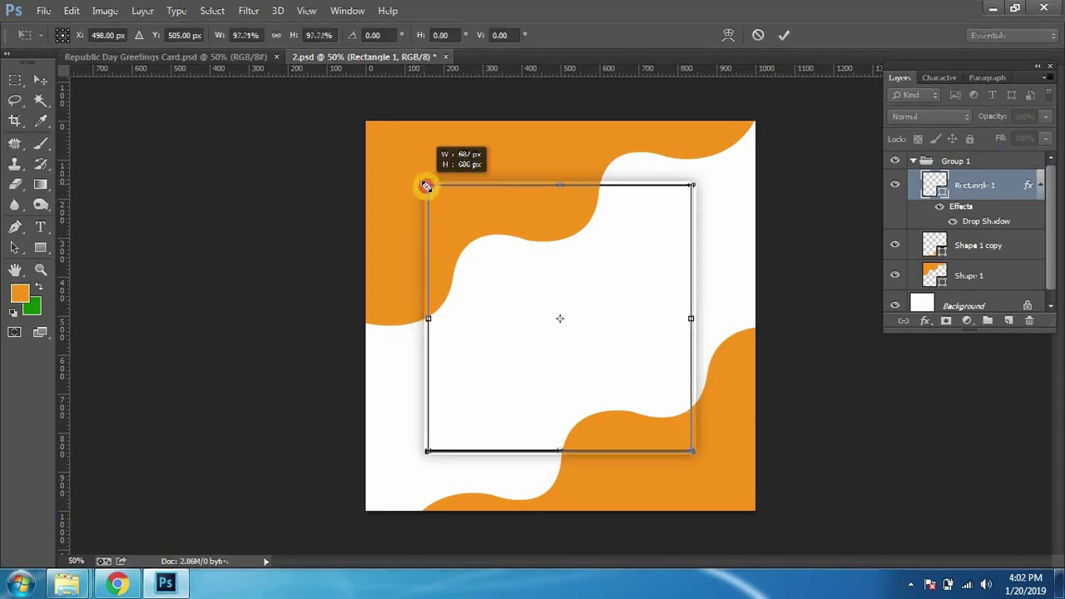
pyautogui.press('Return')
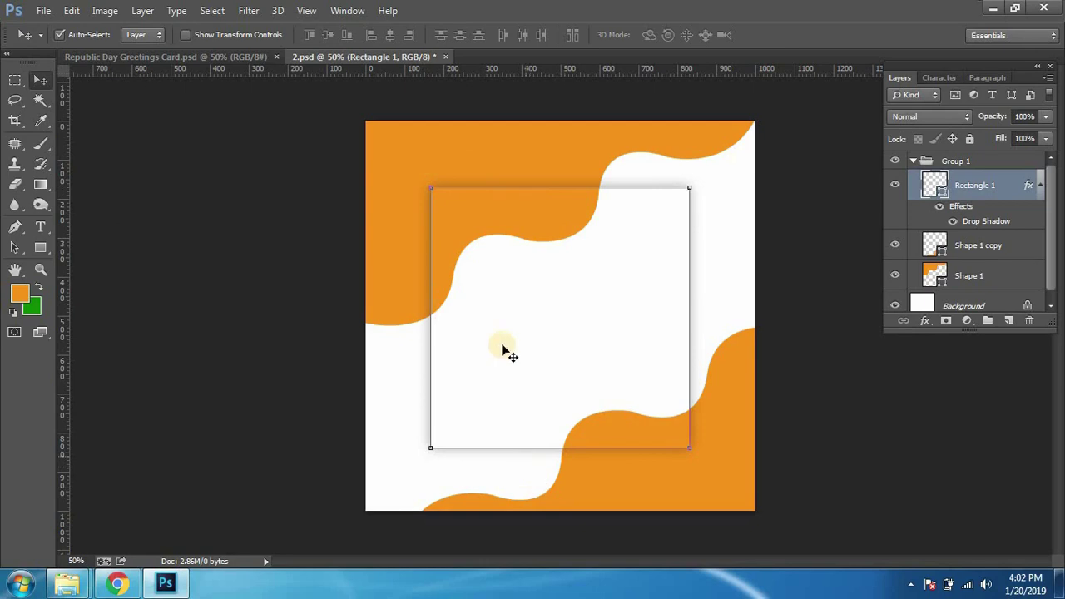
pyautogui.click(679, 254)
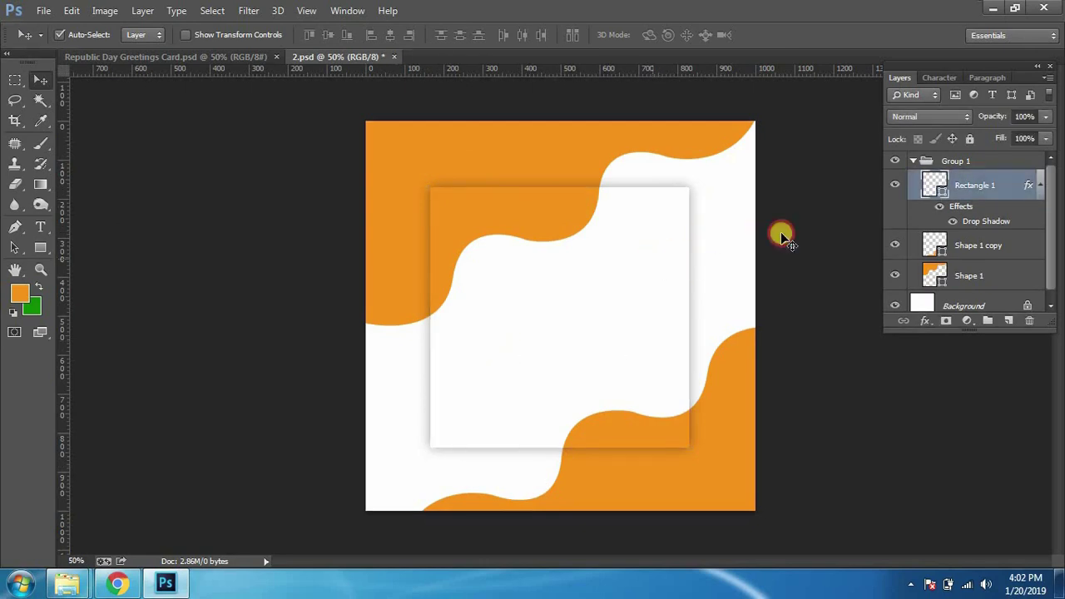
pyautogui.click(953, 169)
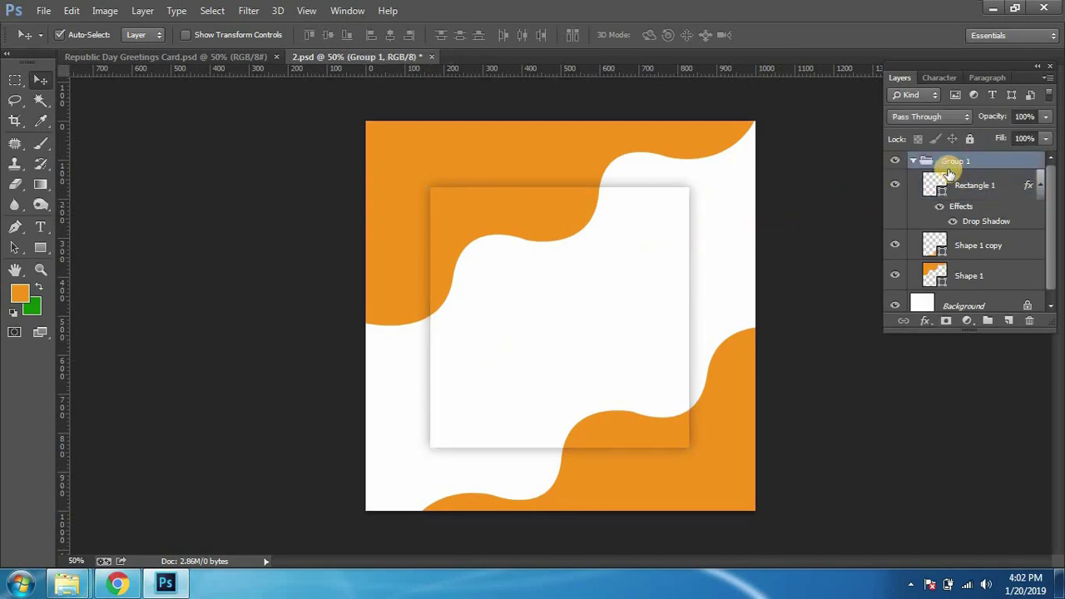
# Step: Ungroup the panel and wave layers and select the Shape 1 copy layer
pyautogui.rightClick(942, 164)
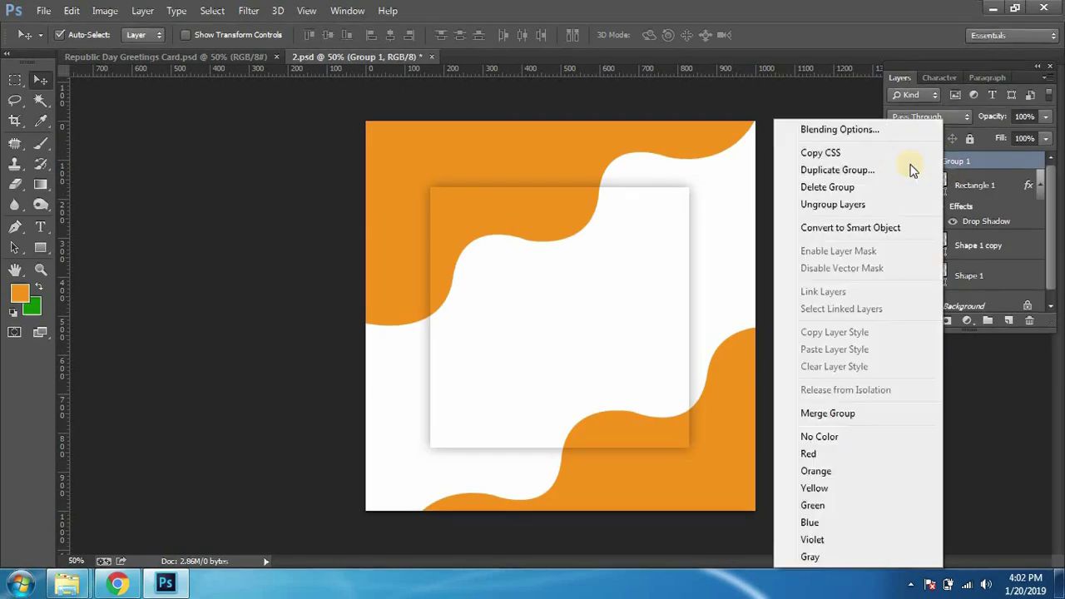
pyautogui.click(845, 204)
pyautogui.click(624, 491)
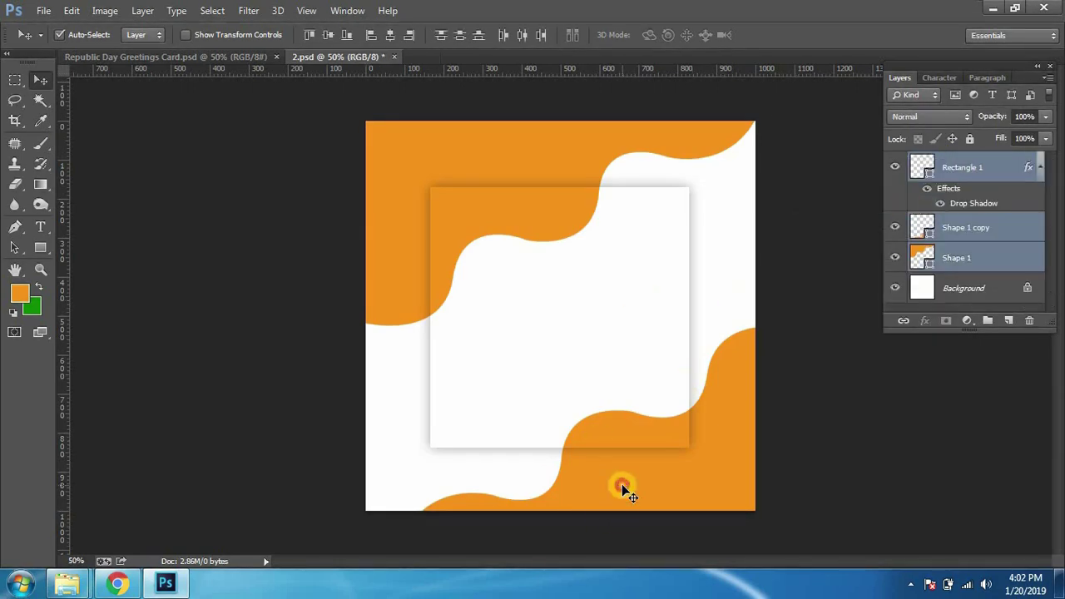
pyautogui.click(819, 422)
pyautogui.click(923, 230)
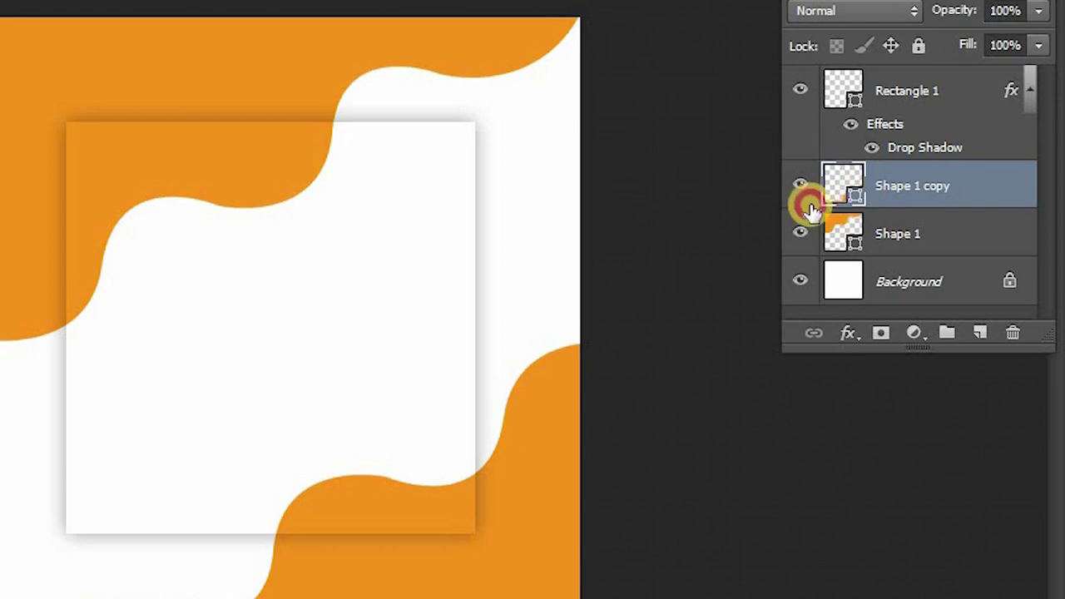
# Step: Recolour the Shape 1 copy wave to green #128807, checking it against the reference card
pyautogui.doubleClick(811, 208)
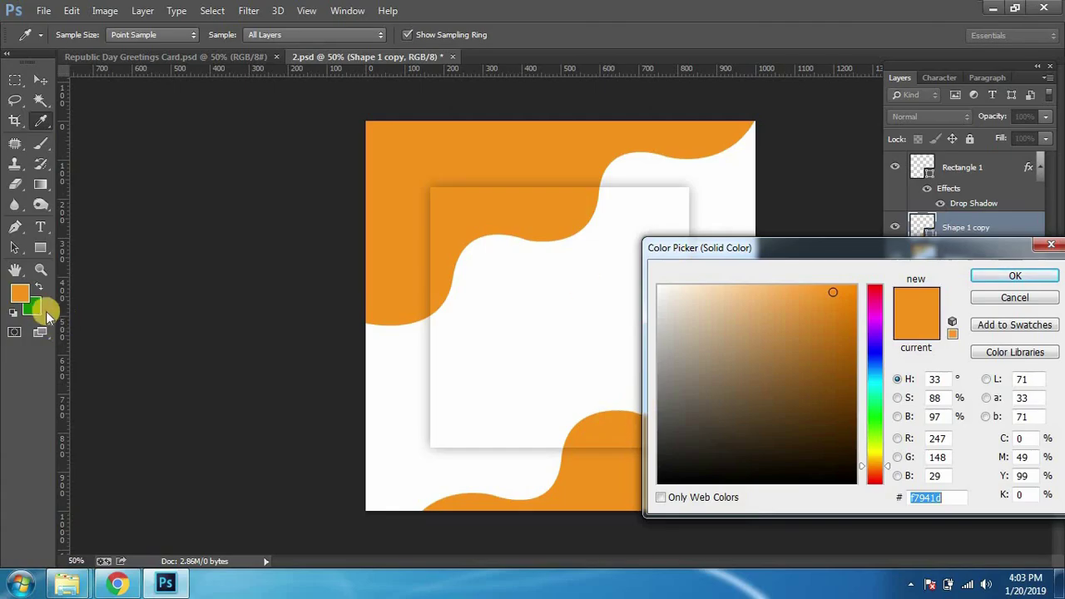
pyautogui.write('128807')
pyautogui.click(1006, 281)
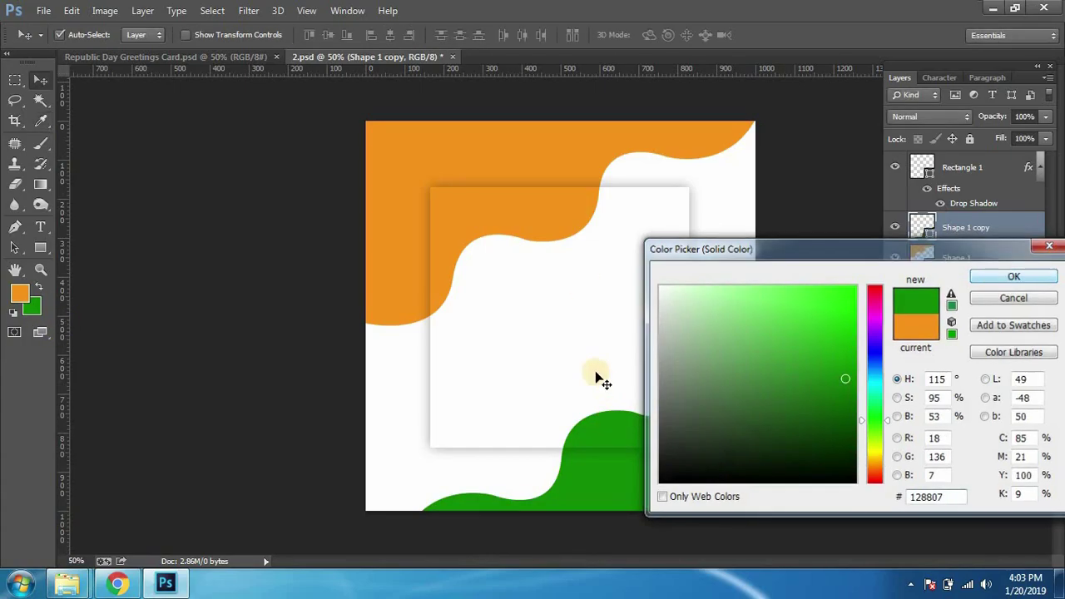
pyautogui.click(621, 335)
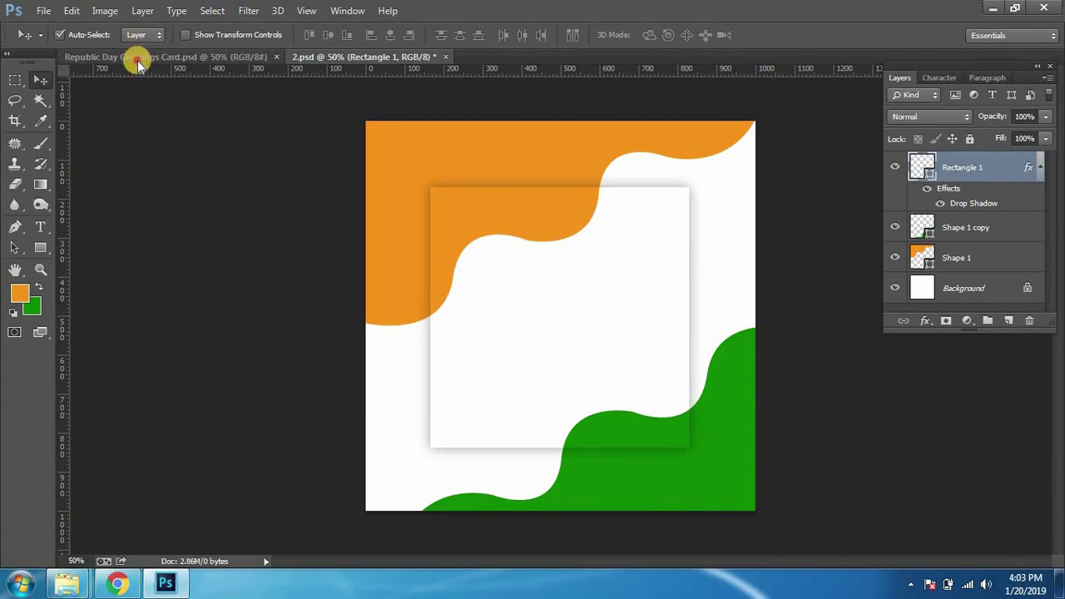
pyautogui.click(137, 56)
pyautogui.click(394, 58)
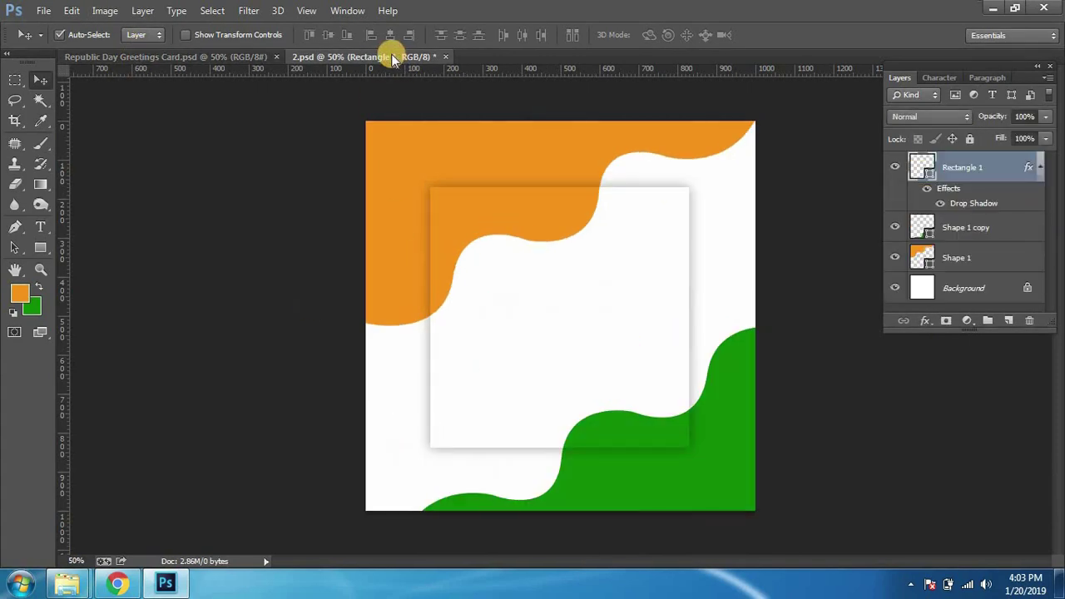
pyautogui.click(975, 229)
# Step: Change Rectangle 1's drop shadow to 34% opacity and 35 px size
pyautogui.doubleClick(1010, 231)
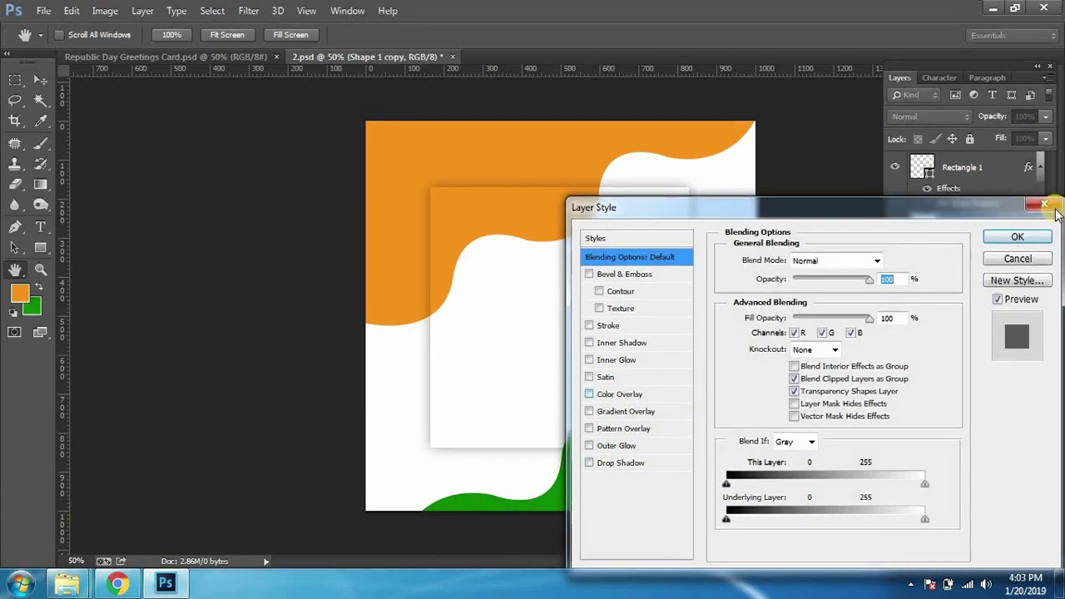
pyautogui.click(1044, 204)
pyautogui.click(986, 205)
pyautogui.doubleClick(986, 205)
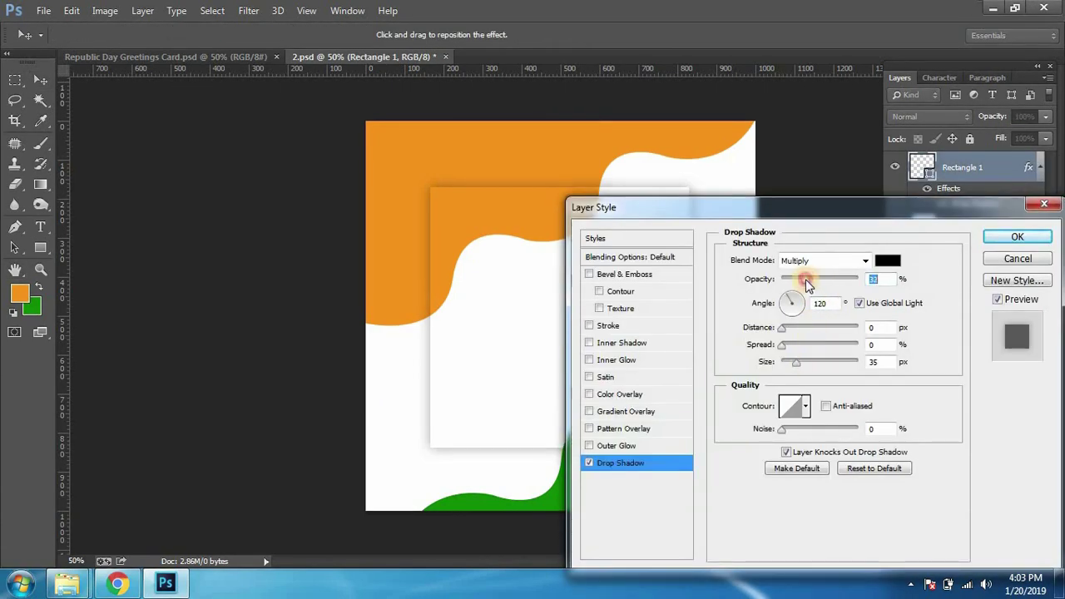
pyautogui.moveTo(809, 285); pyautogui.dragTo(811, 285)
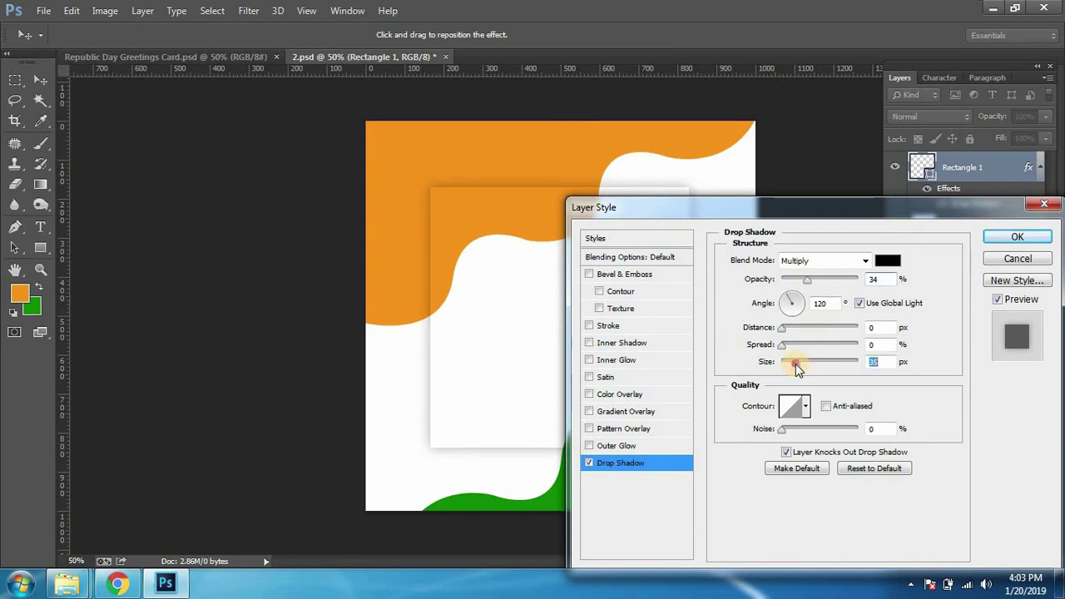
pyautogui.moveTo(796, 370); pyautogui.dragTo(797, 371)
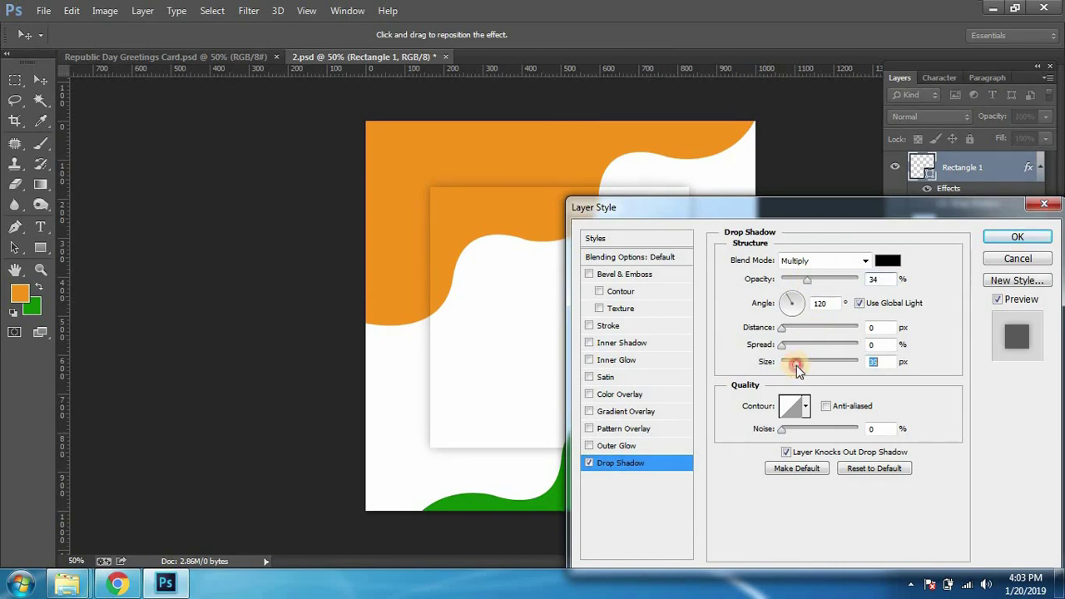
pyautogui.click(1009, 237)
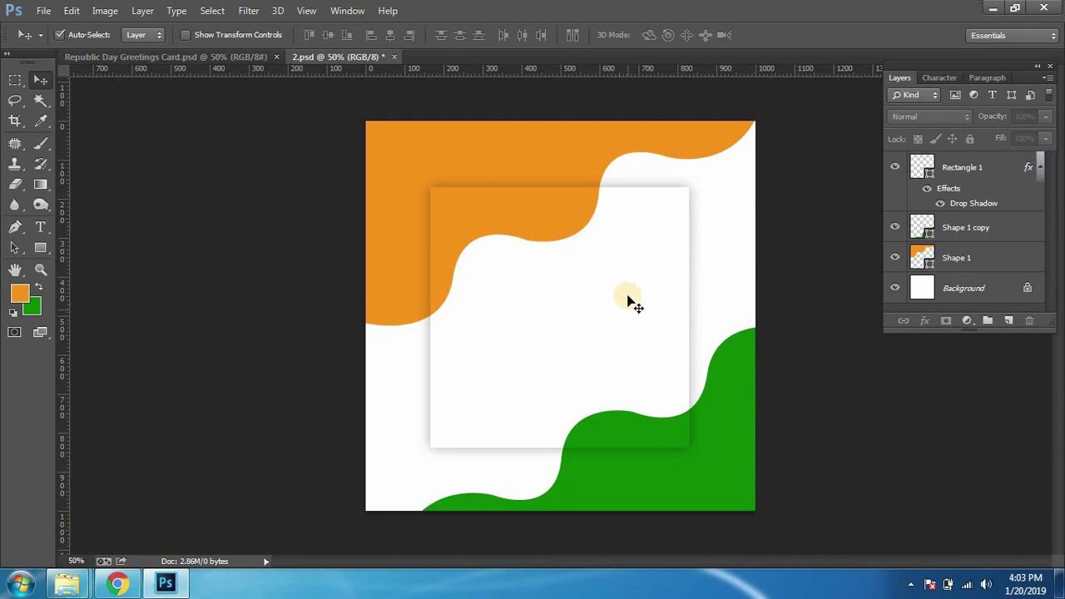
pyautogui.click(532, 247)
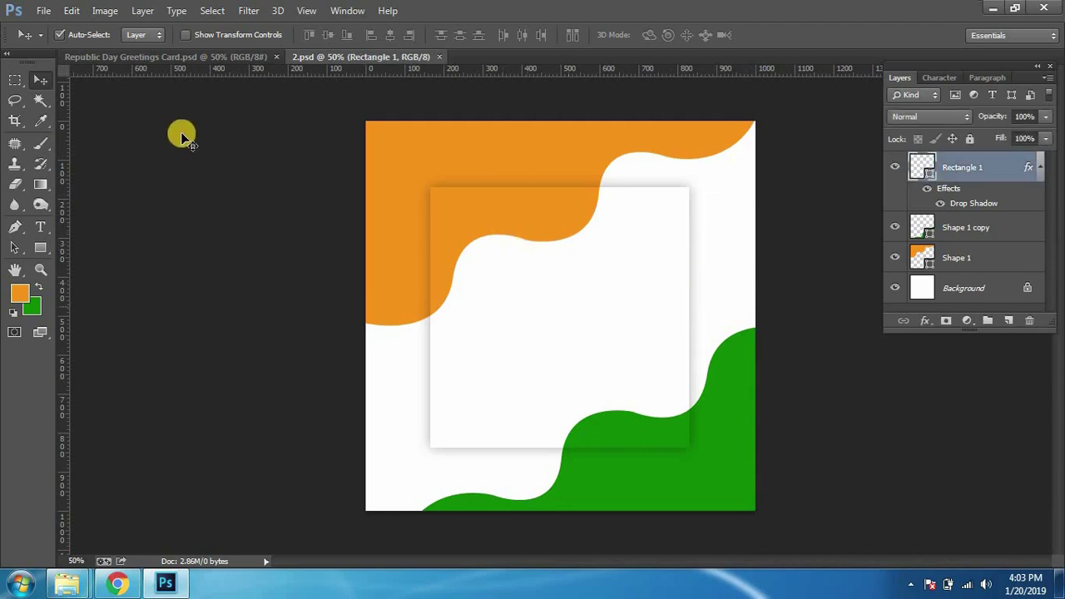
# Step: Lock the Rectangle 1 white panel layer
pyautogui.press('t')
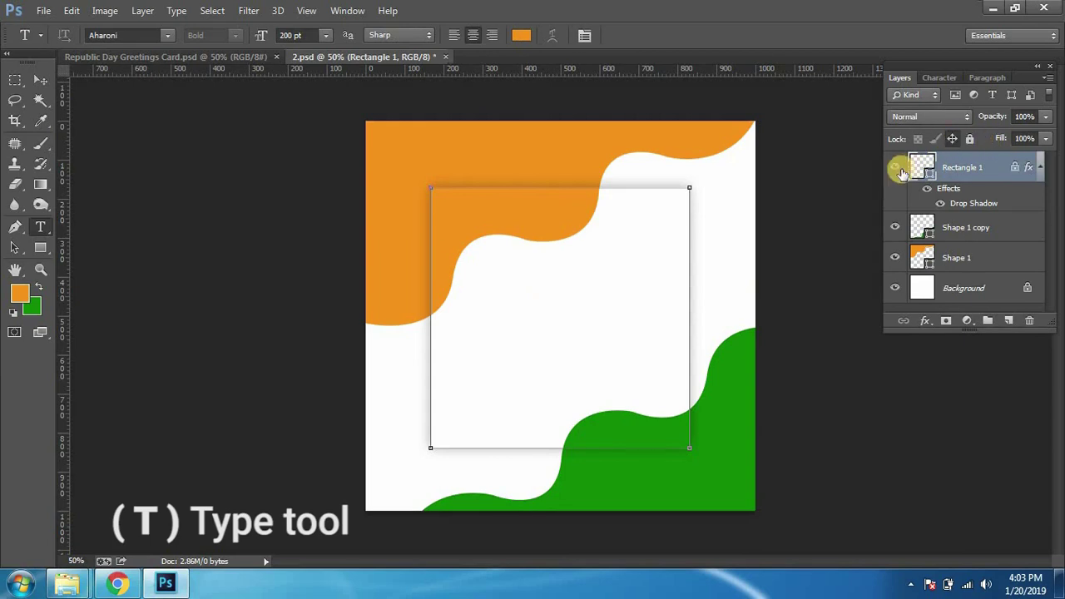
pyautogui.click(969, 138)
pyautogui.click(44, 90)
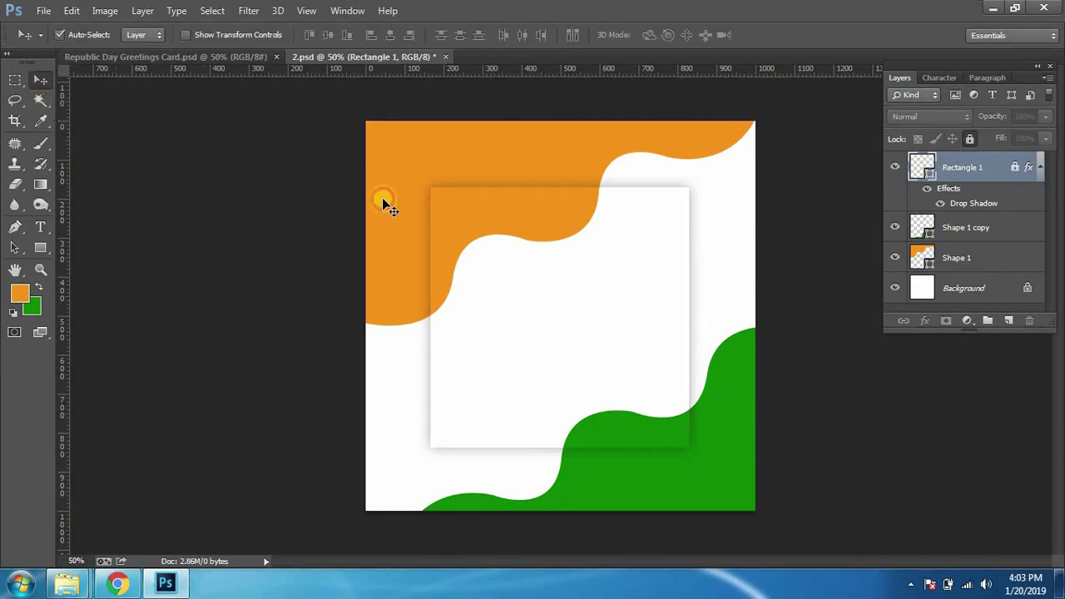
# Step: Type an orange Aharoni Bold 200 pt '2' and centre it on the white panel
pyautogui.press('t')
pyautogui.click(733, 245)
pyautogui.write('2')
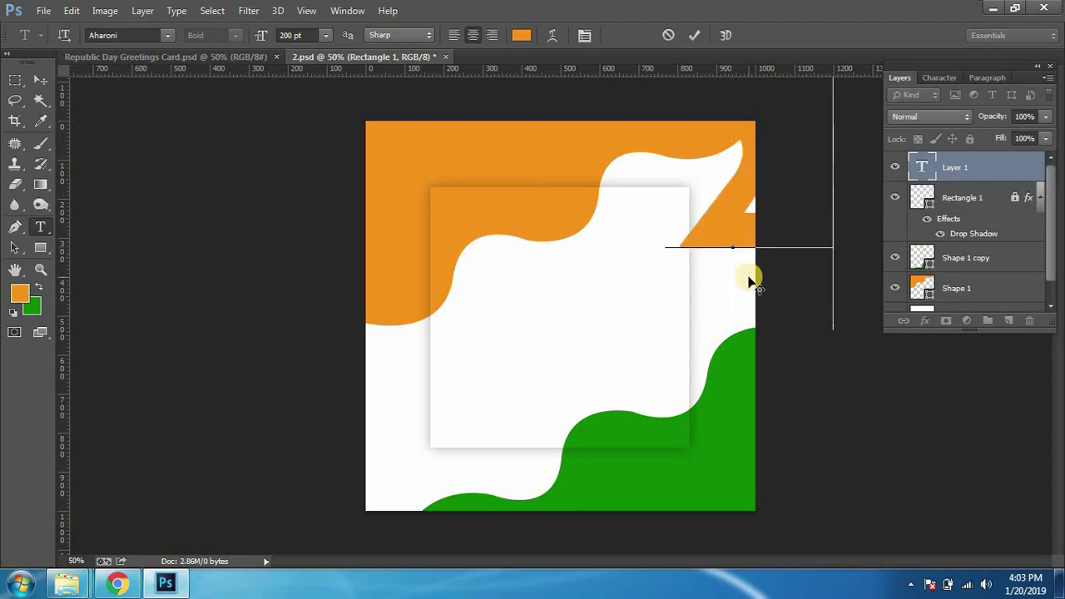
pyautogui.hotkey('ctrl', 'Return')
pyautogui.press('v')
pyautogui.moveTo(715, 218)
pyautogui.mouseDown()
pyautogui.moveTo(493, 387)
pyautogui.moveTo(604, 364)
pyautogui.mouseUp()
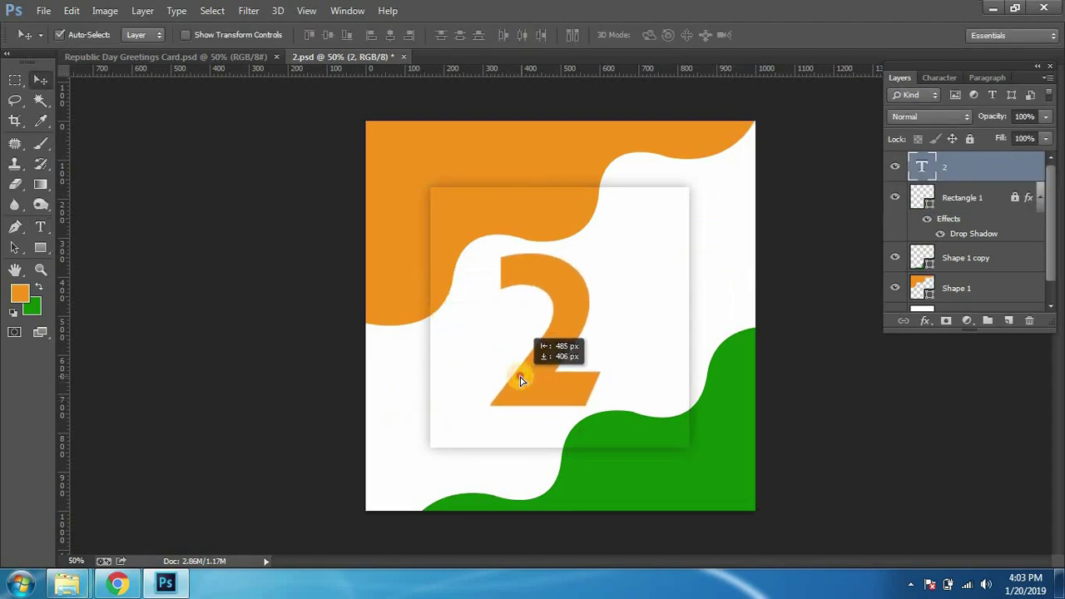
pyautogui.click(940, 78)
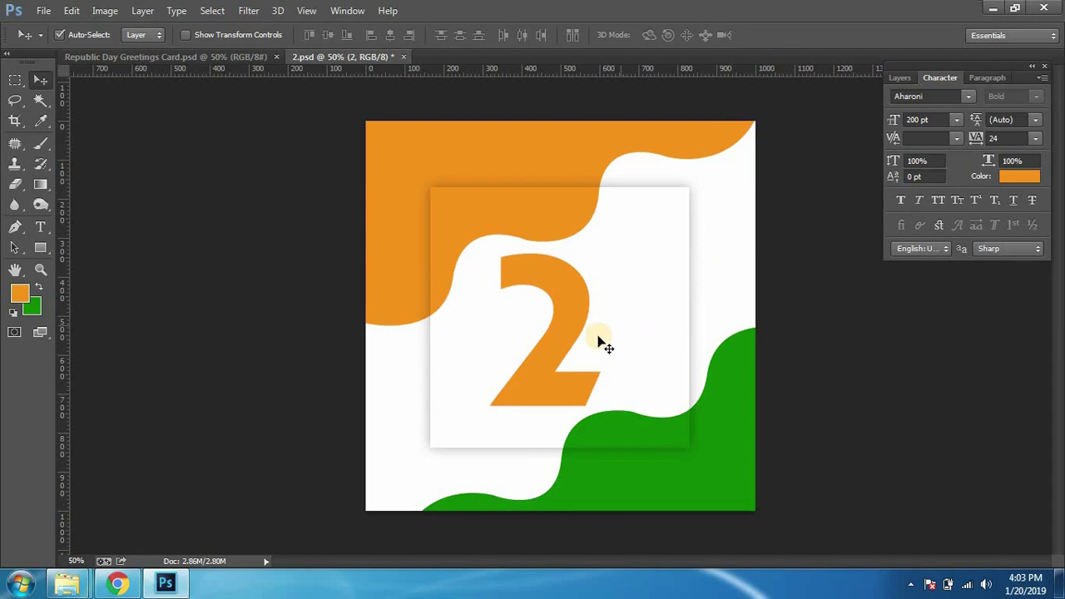
# Step: Add an orange '6' as a separate text layer and move it toward the bottom right
pyautogui.press('t')
pyautogui.click(641, 278)
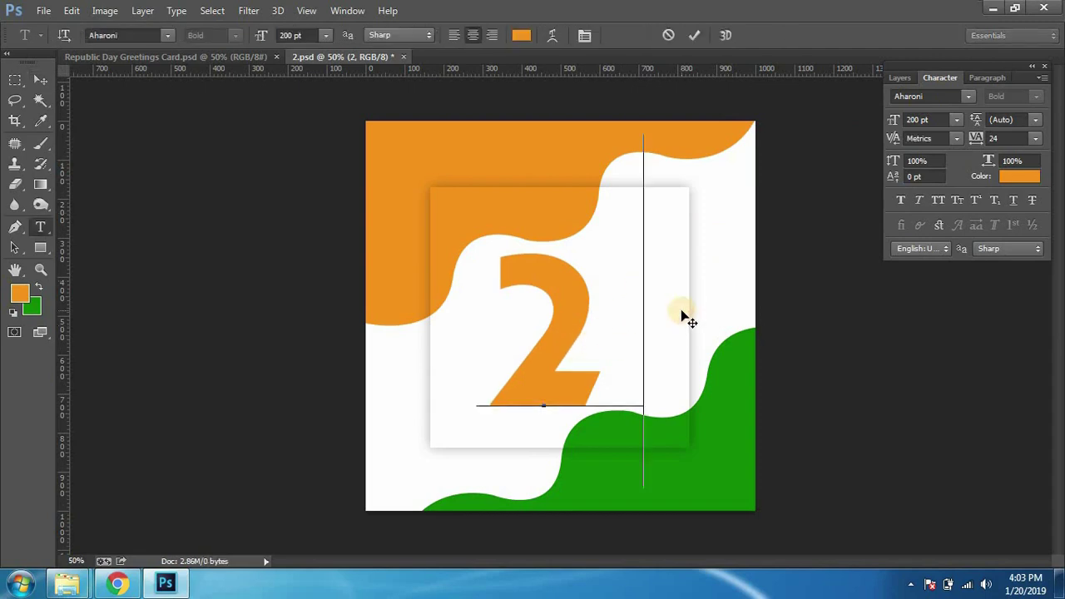
pyautogui.click(680, 315)
pyautogui.click(682, 265)
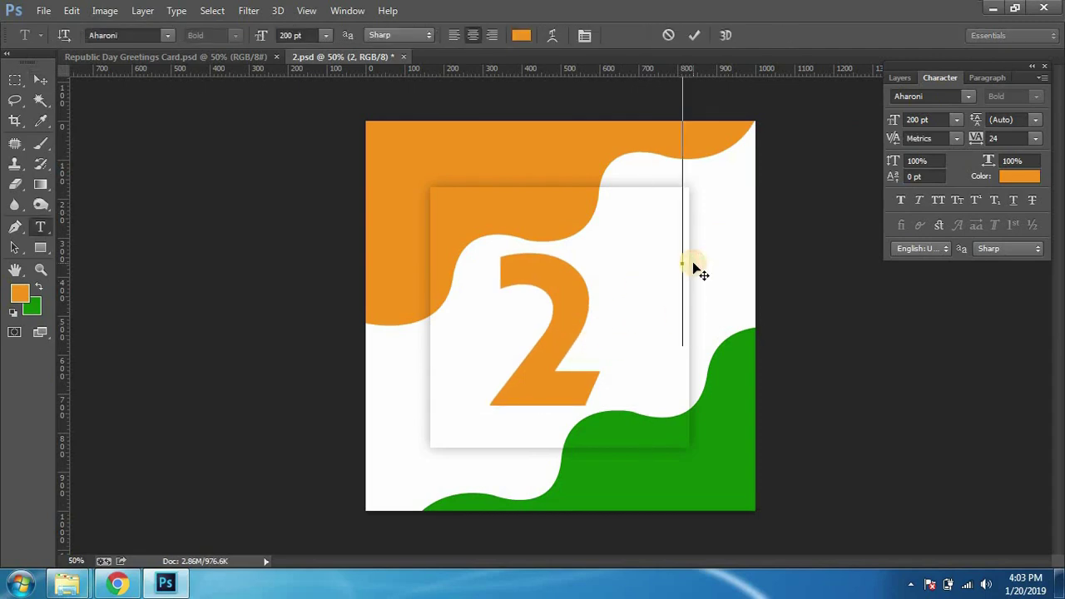
pyautogui.write('6')
pyautogui.hotkey('ctrl', 'Return')
pyautogui.press('v')
pyautogui.moveTo(689, 271); pyautogui.dragTo(696, 427)
# Step: Move the 2 up and left and set it in Barlow Condensed
pyautogui.moveTo(577, 326)
pyautogui.mouseDown()
pyautogui.moveTo(510, 269)
pyautogui.moveTo(527, 275)
pyautogui.mouseUp()
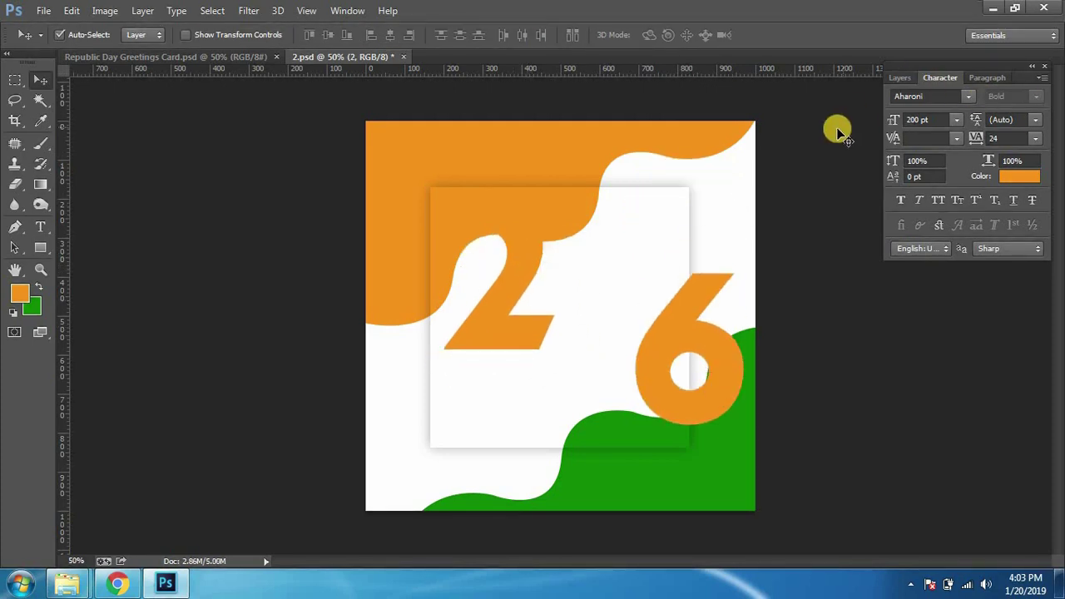
pyautogui.click(938, 96)
pyautogui.write('Barlow Condensed')
pyautogui.press('Return')
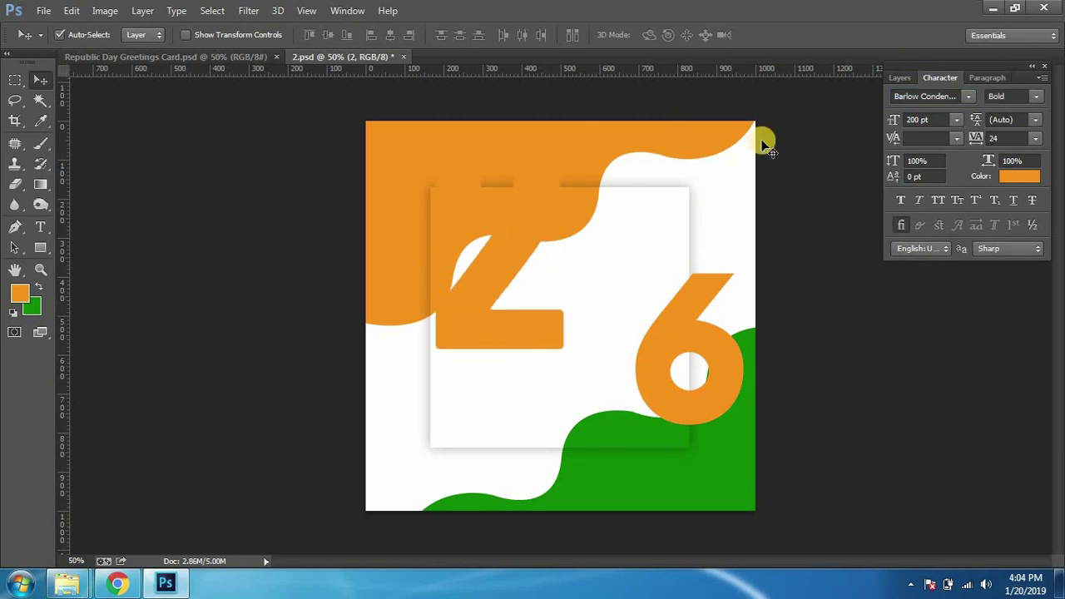
# Step: Scale the 2 down and place it on the white wave area
pyautogui.moveTo(475, 327); pyautogui.dragTo(493, 386)
pyautogui.hotkey('ctrl', 't')
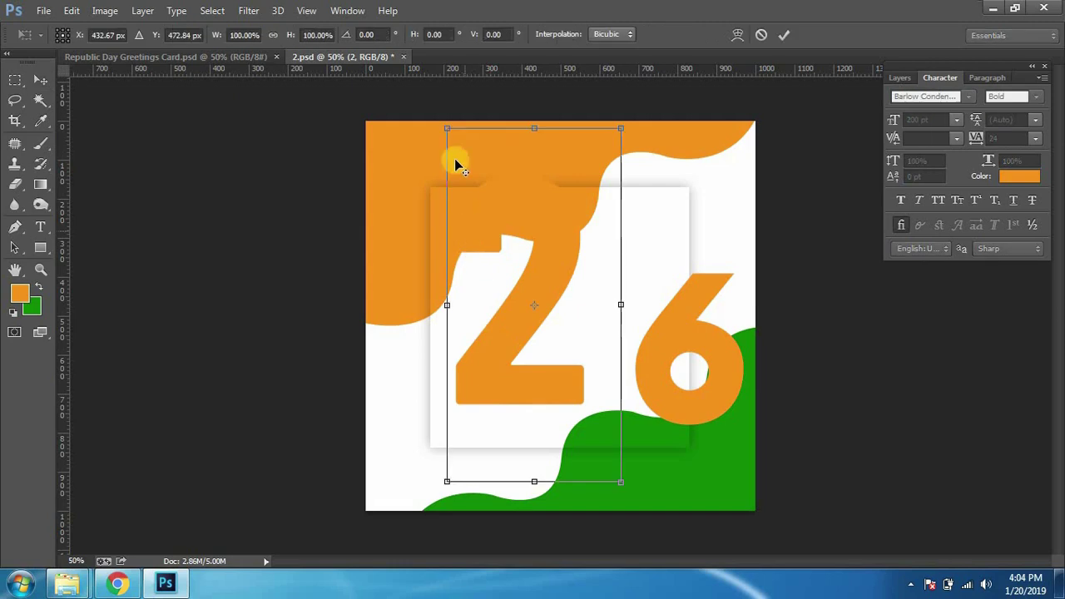
pyautogui.moveTo(446, 133)
pyautogui.mouseDown()
pyautogui.moveTo(475, 209)
pyautogui.moveTo(489, 218)
pyautogui.mouseUp()
pyautogui.press('Return')
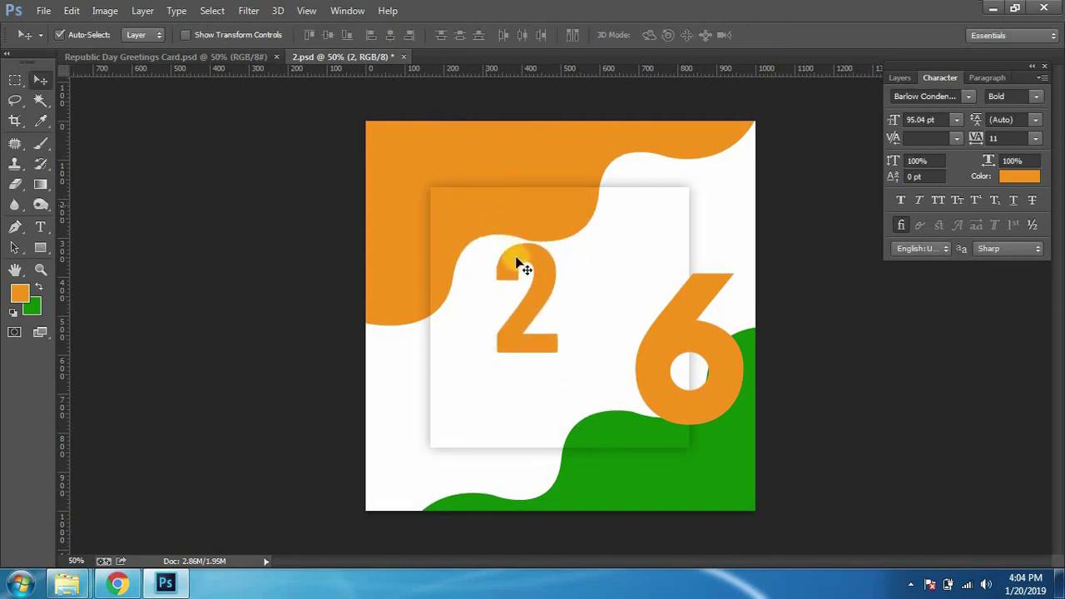
pyautogui.moveTo(533, 296); pyautogui.dragTo(516, 318)
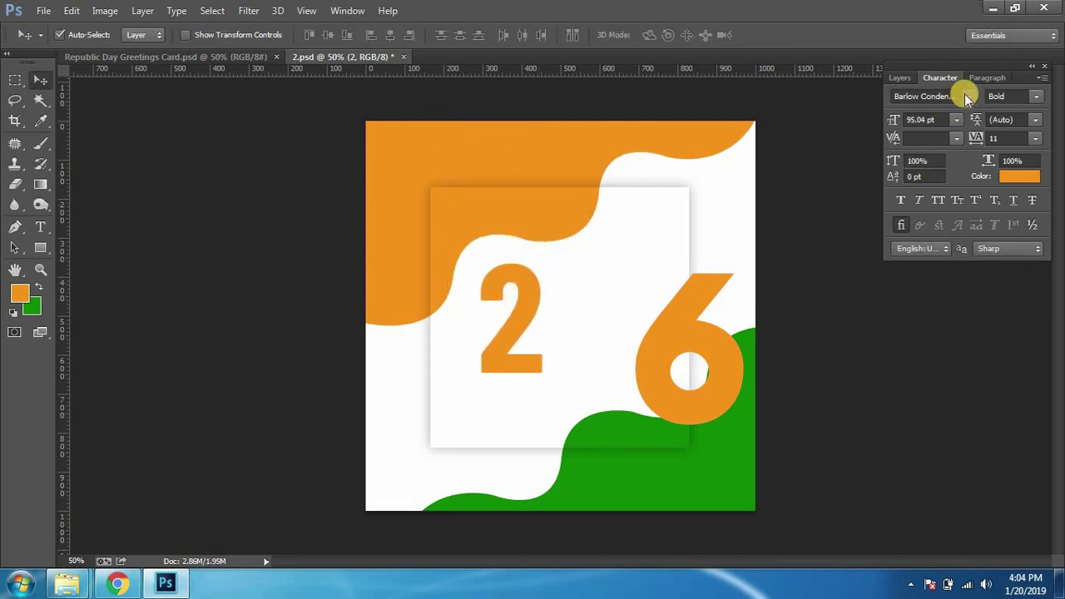
# Step: Try a lighter font on the 2, then switch it to Barlow Condensed Black
pyautogui.click(965, 97)
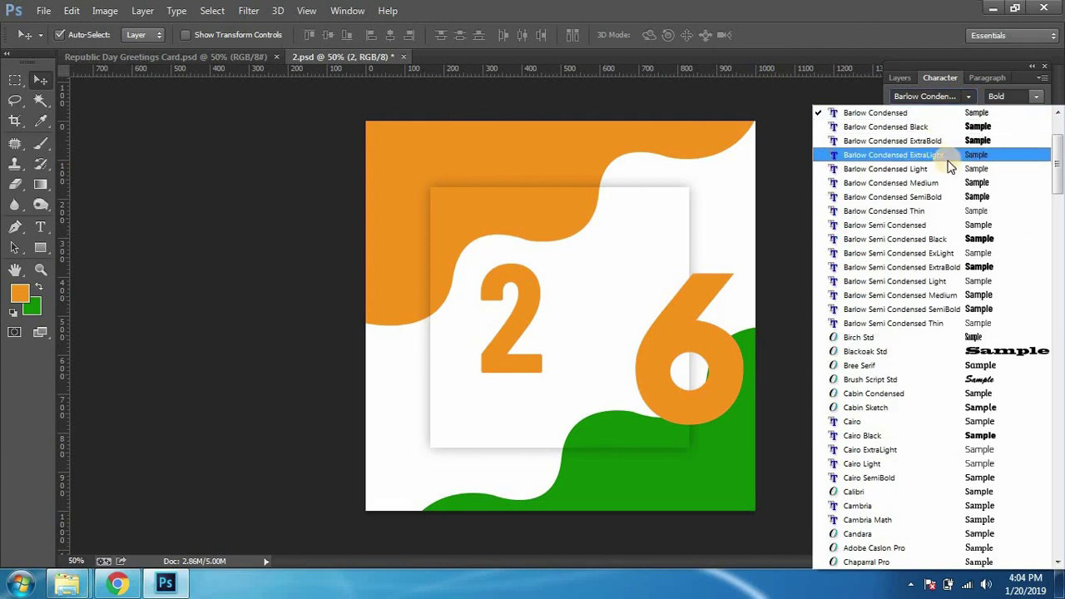
pyautogui.click(949, 183)
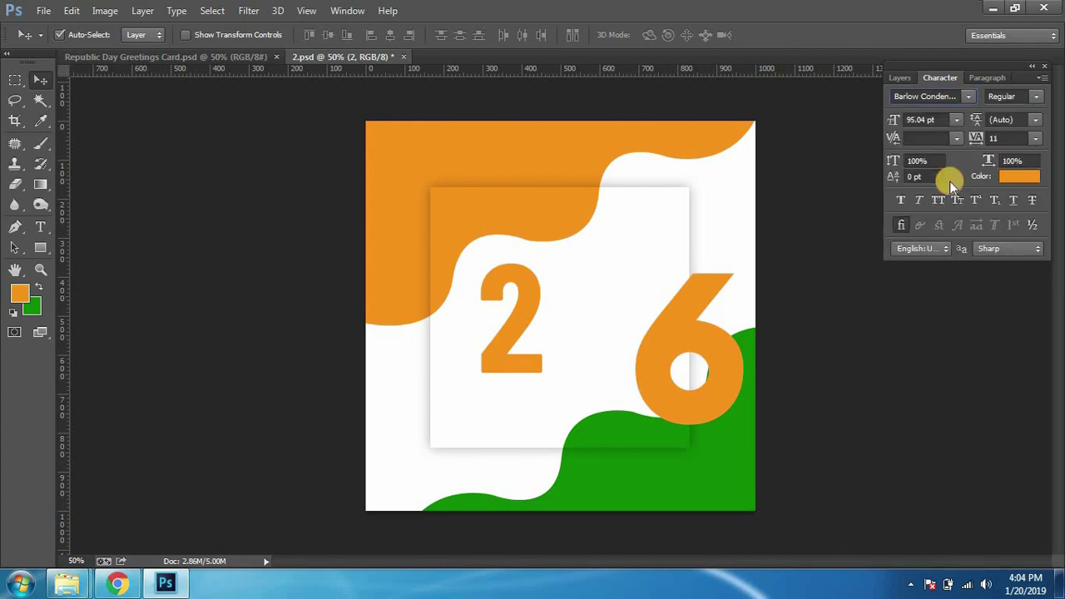
pyautogui.click(965, 96)
pyautogui.scroll(1, 944, 136)
pyautogui.scroll(1, 940, 166)
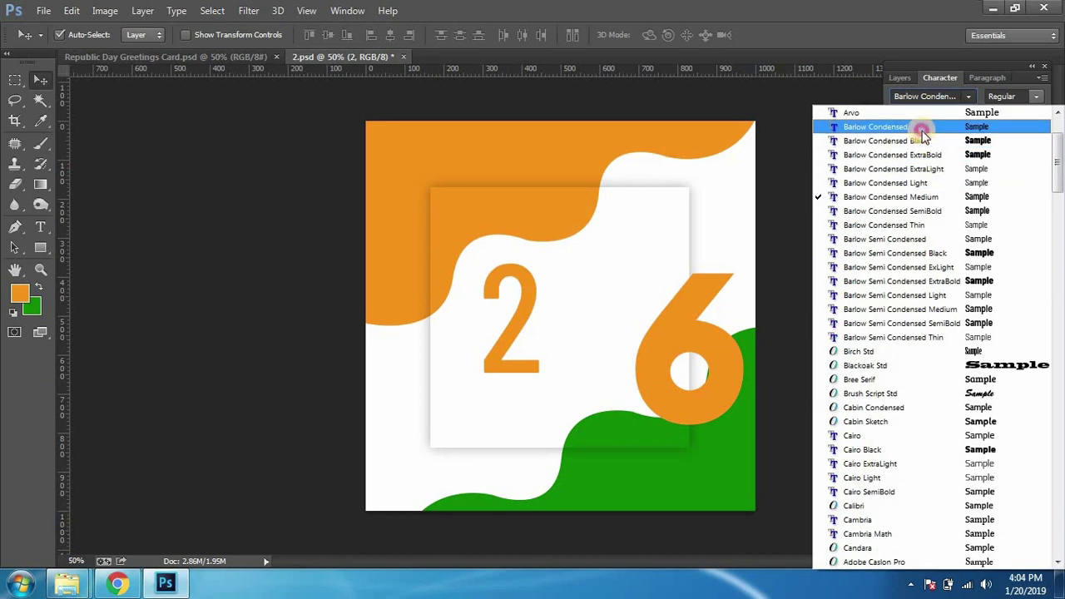
pyautogui.click(941, 126)
pyautogui.click(965, 96)
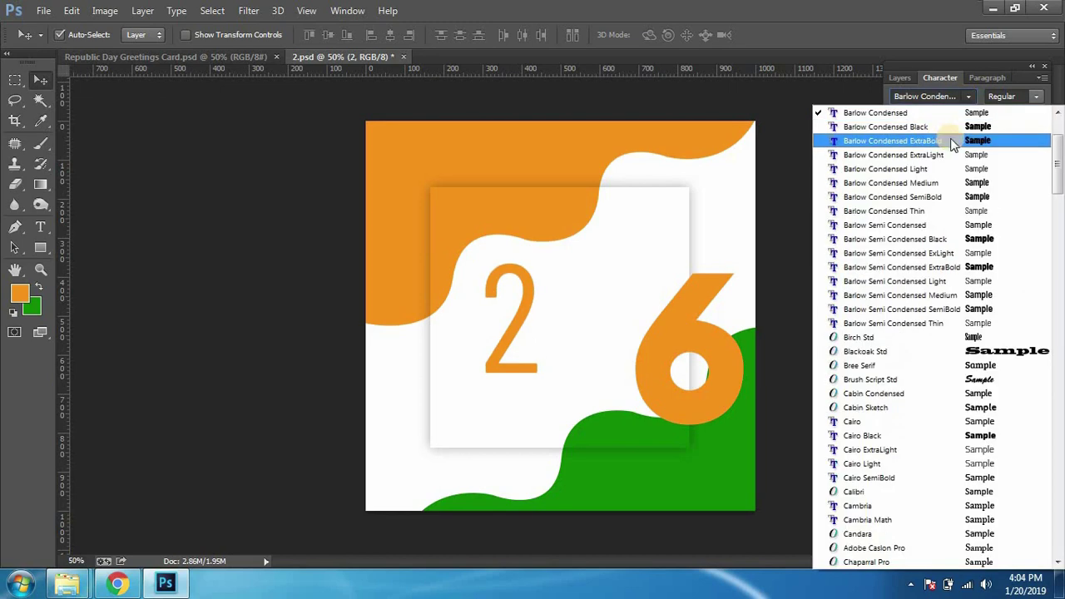
pyautogui.click(931, 127)
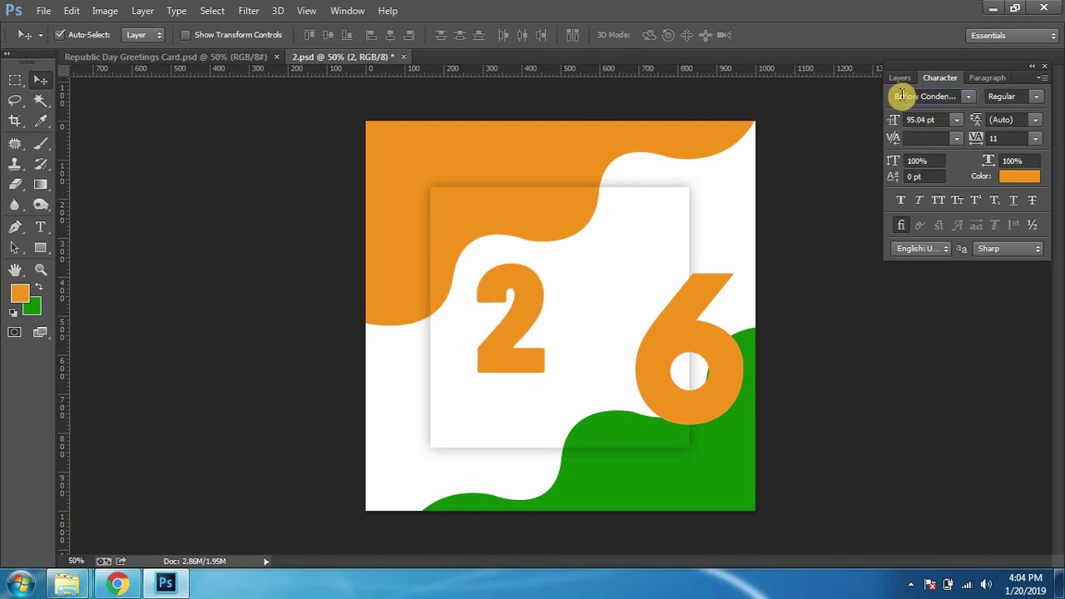
# Step: Browse the font styles and switch the 2 to Barlow Semi Condensed
pyautogui.scroll(-3, 903, 98)
pyautogui.scroll(1, 903, 97)
pyautogui.scroll(-1, 903, 96)
pyautogui.scroll(1, 903, 97)
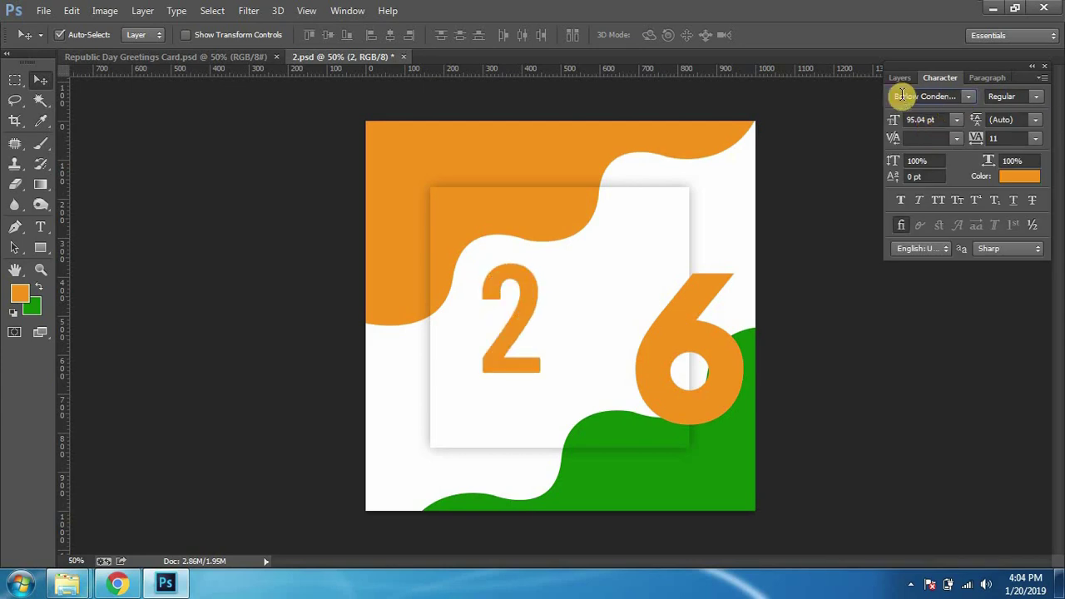
pyautogui.click(1036, 97)
pyautogui.click(938, 95)
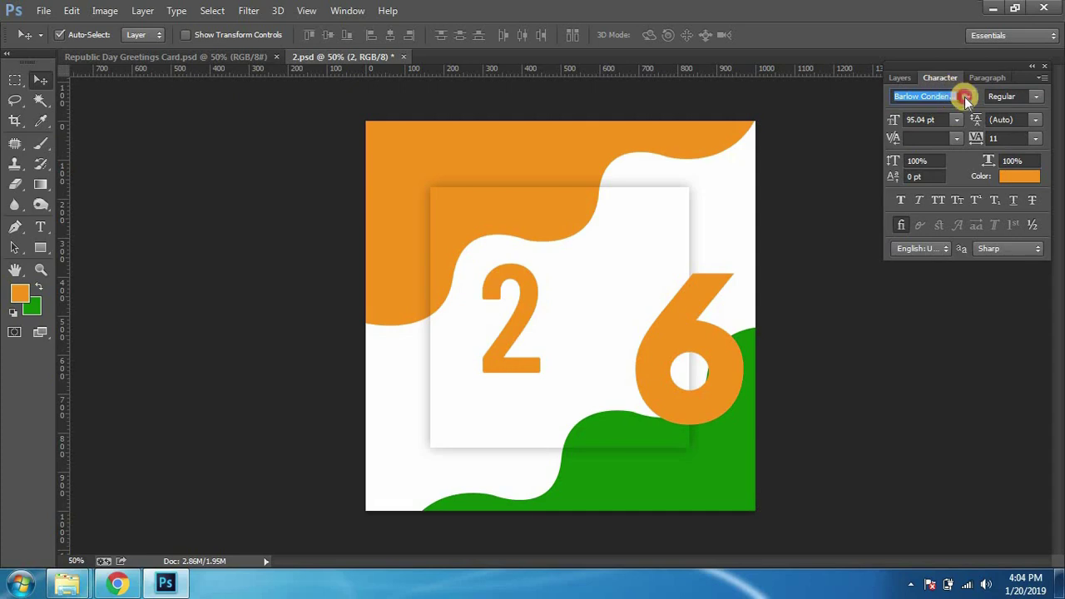
pyautogui.click(965, 97)
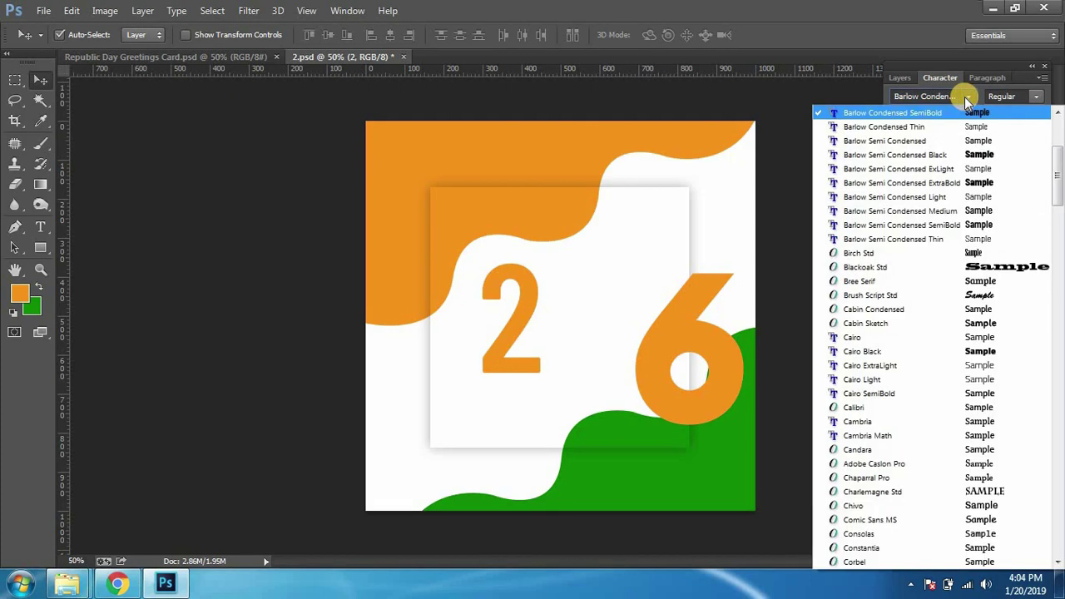
pyautogui.click(950, 142)
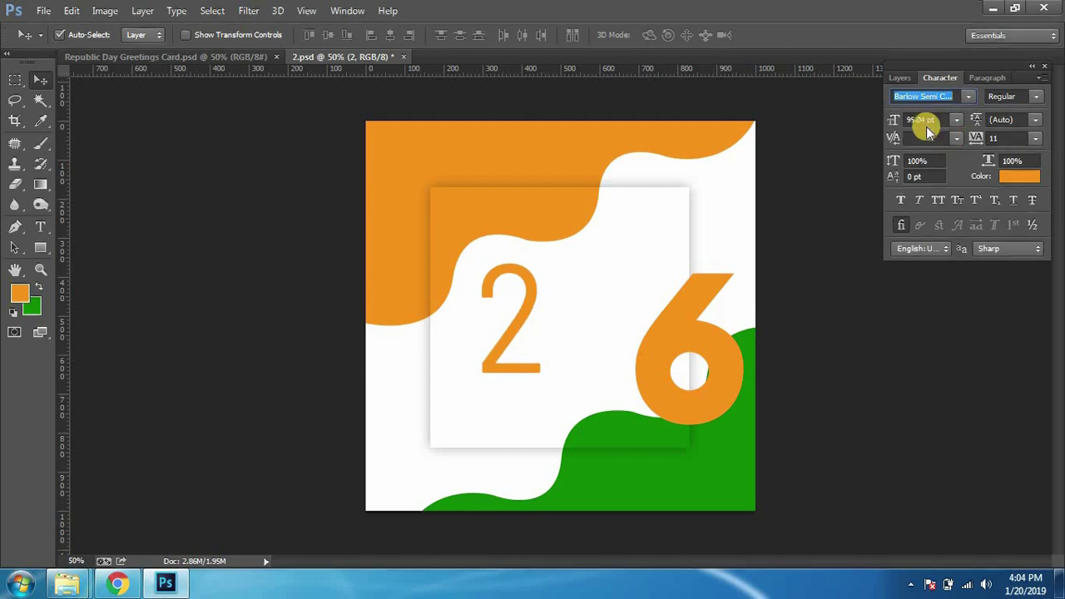
# Step: Step the 2 to a bolder weight and reposition it slightly
pyautogui.press('Down')
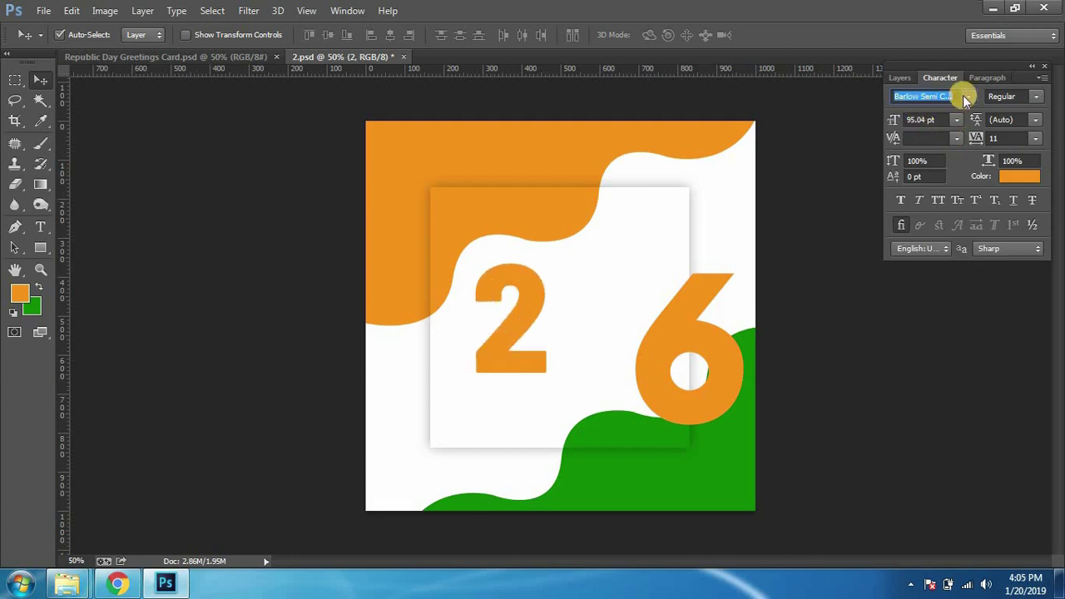
pyautogui.moveTo(535, 290); pyautogui.dragTo(528, 282)
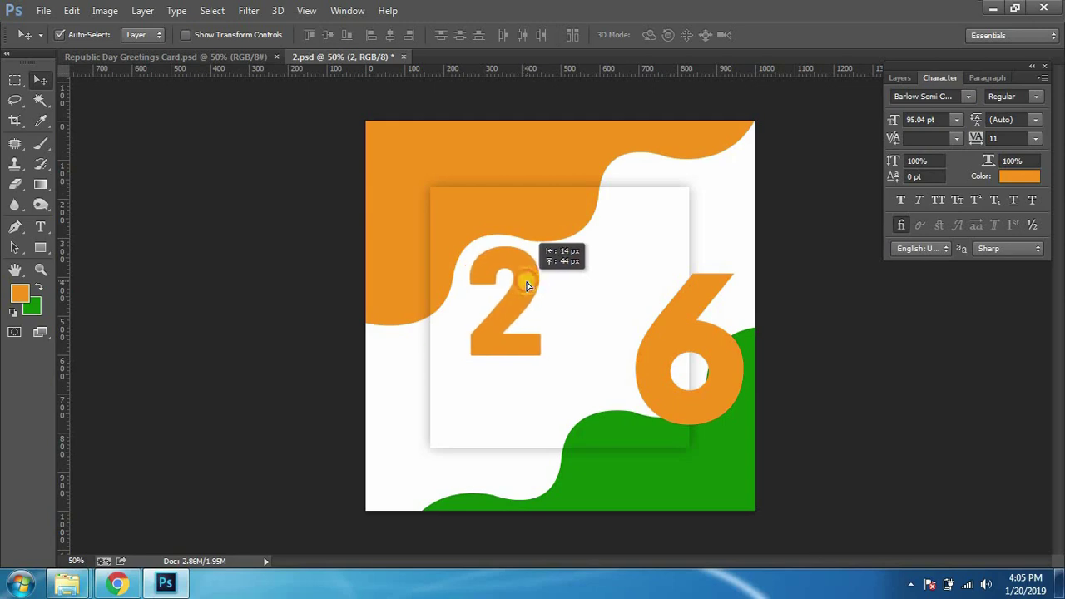
pyautogui.moveTo(525, 285); pyautogui.dragTo(524, 305)
# Step: Move the 6 beside the 2 and resize it to about 146.72 pt
pyautogui.moveTo(613, 356); pyautogui.dragTo(558, 345)
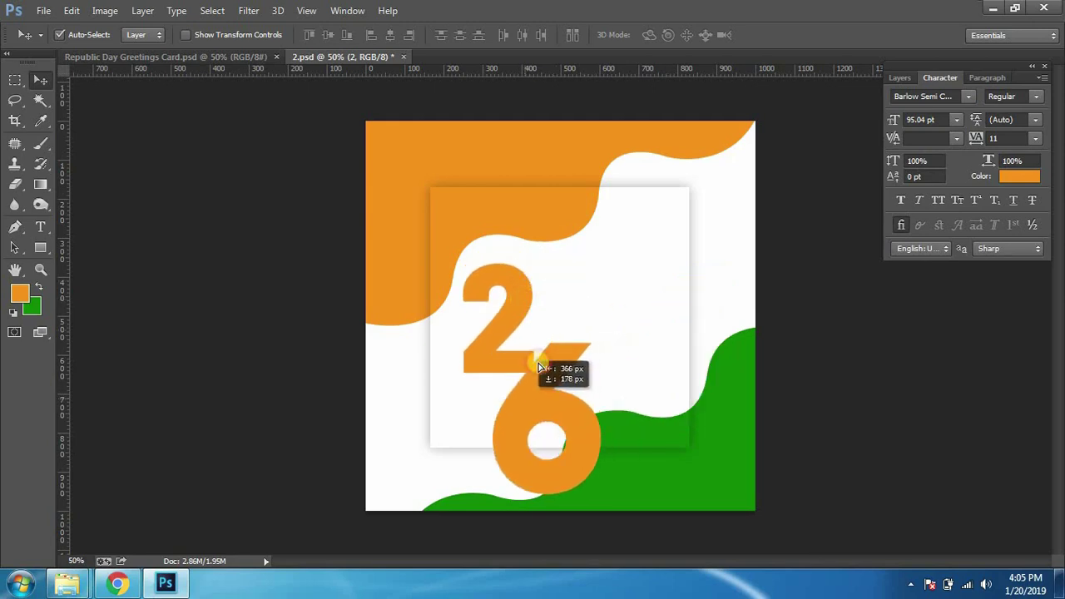
pyautogui.hotkey('ctrl', 't')
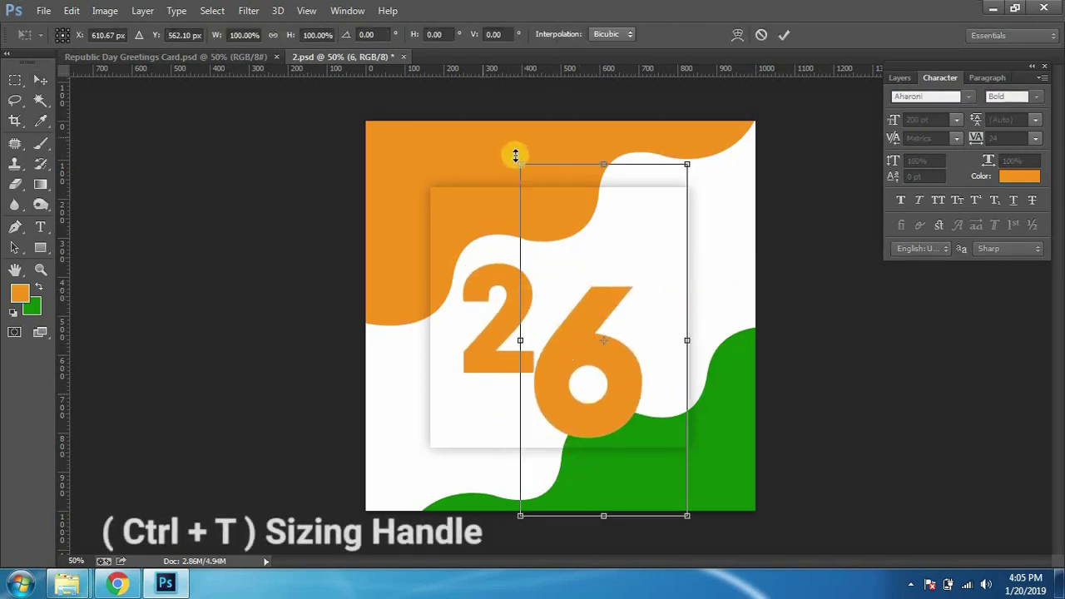
pyautogui.moveTo(518, 167)
pyautogui.mouseDown()
pyautogui.moveTo(550, 245)
pyautogui.moveTo(547, 209)
pyautogui.mouseUp()
pyautogui.moveTo(604, 289)
pyautogui.mouseDown()
pyautogui.moveTo(510, 287)
pyautogui.moveTo(585, 285)
pyautogui.mouseUp()
pyautogui.press('Return')
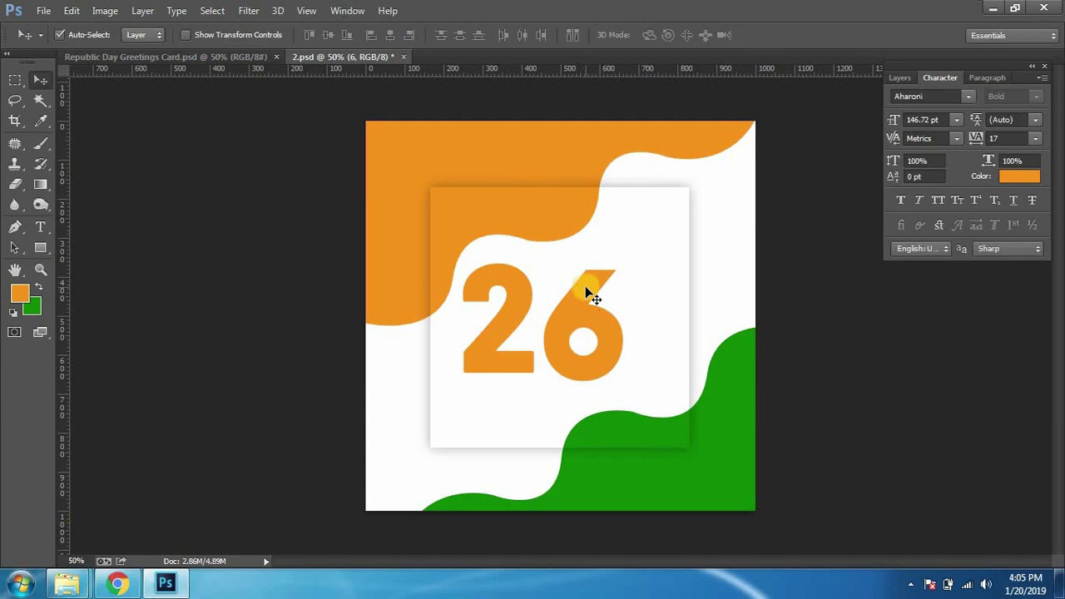
# Step: Align the digits with ruler guides, clear the guides, and drag the 6 against the 2
pyautogui.moveTo(550, 76); pyautogui.dragTo(580, 262)
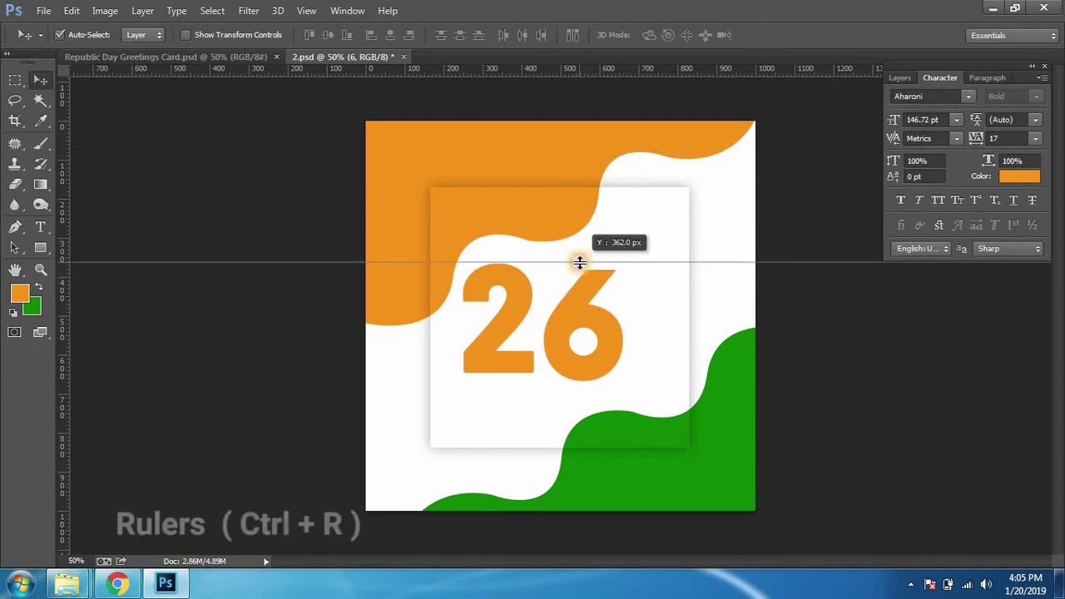
pyautogui.moveTo(562, 70); pyautogui.dragTo(571, 371)
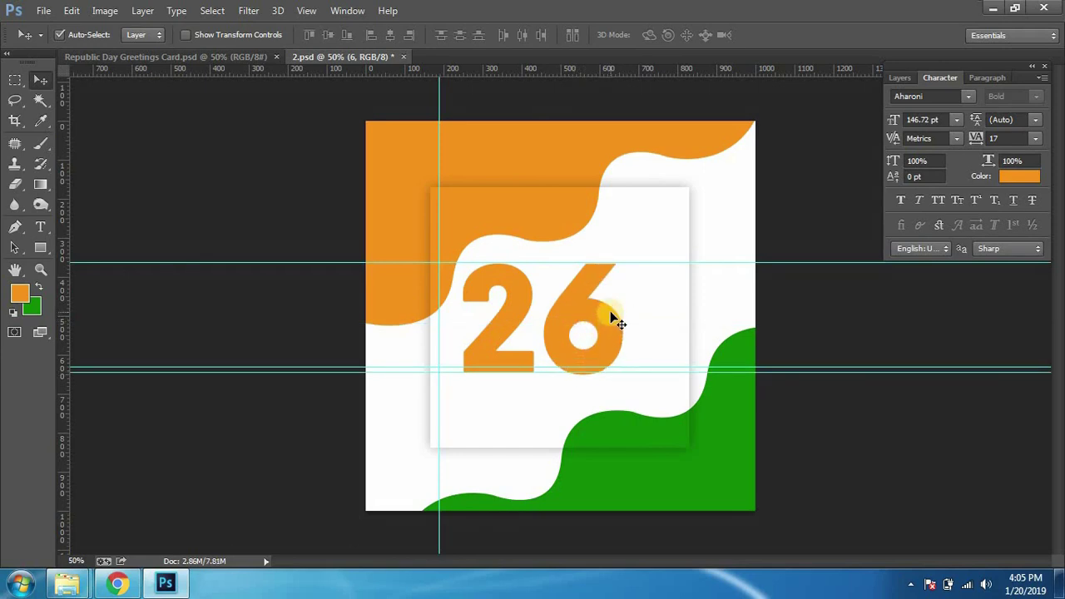
pyautogui.hotkey('ctrl', ';')
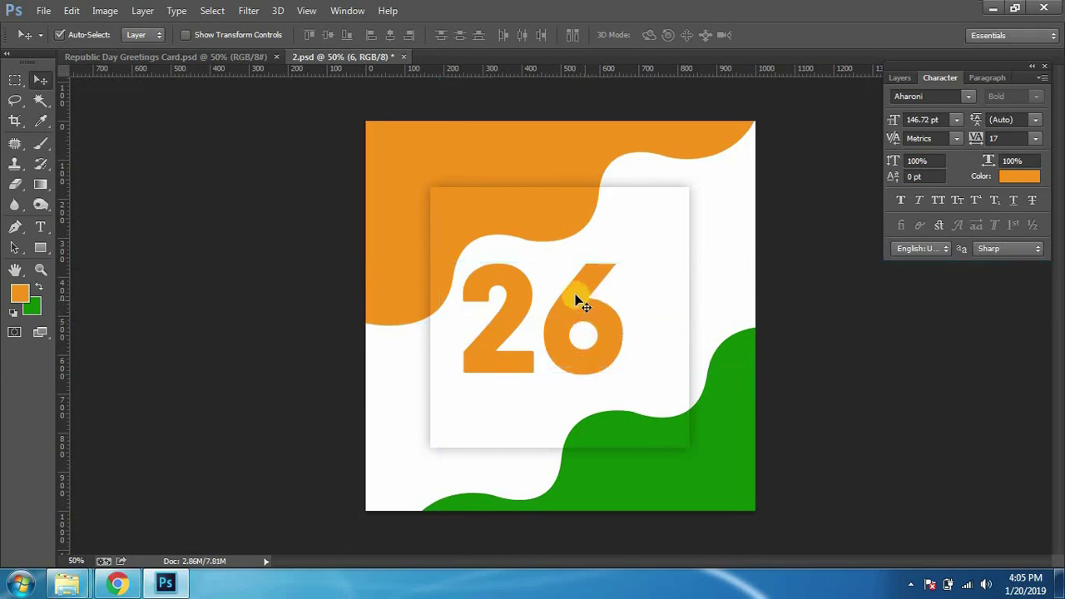
pyautogui.moveTo(580, 301); pyautogui.dragTo(545, 359)
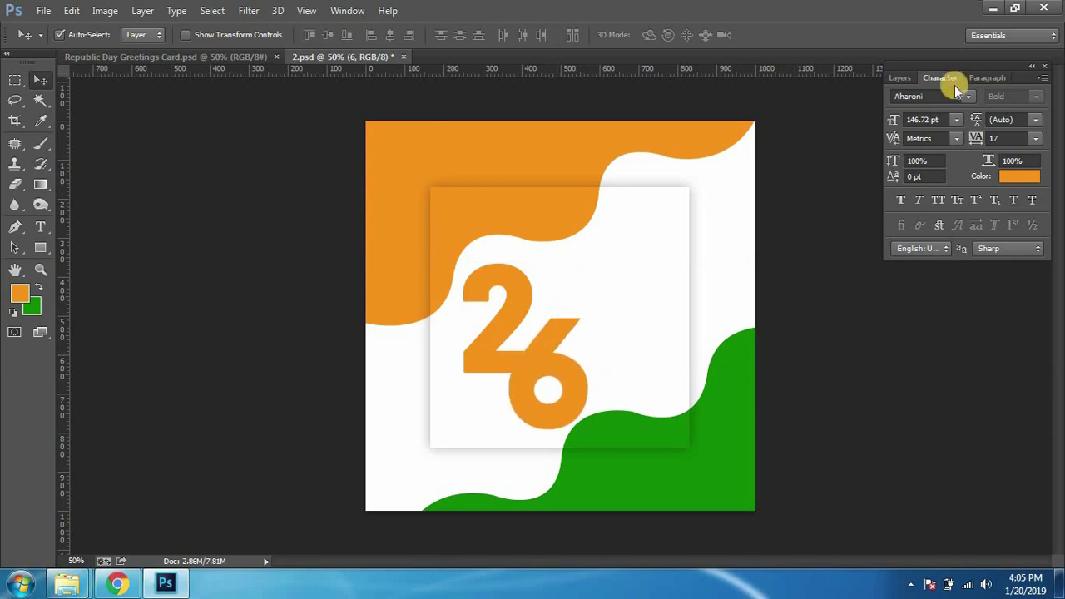
# Step: Scale the 2 and 6 layers together to about 71% and nudge them up and left
pyautogui.click(901, 79)
pyautogui.keyDown('shift'); pyautogui.click(950, 203); pyautogui.keyUp('shift')
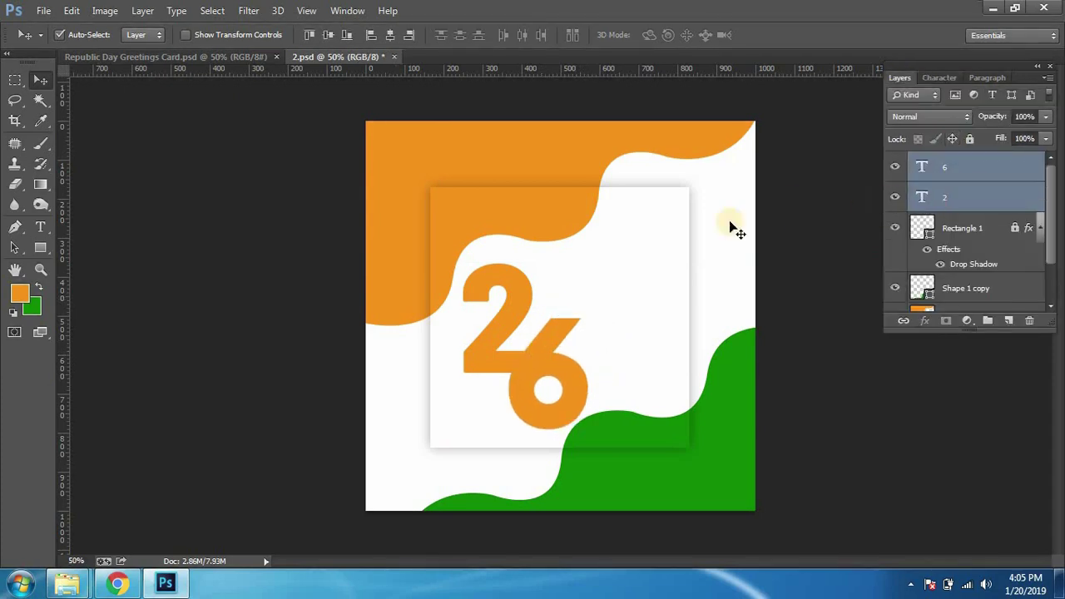
pyautogui.hotkey('ctrl', 't')
pyautogui.moveTo(464, 265); pyautogui.dragTo(483, 285)
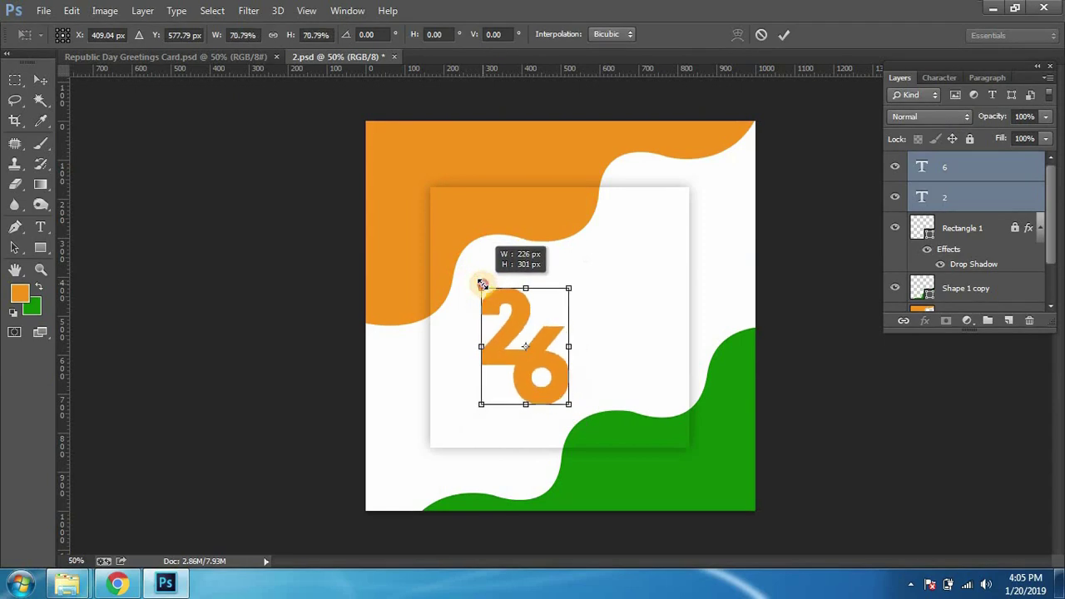
pyautogui.press('Return')
pyautogui.hotkey('shift', 'Up')
pyautogui.hotkey('shift', 'Up')
pyautogui.hotkey('shift', 'Up')
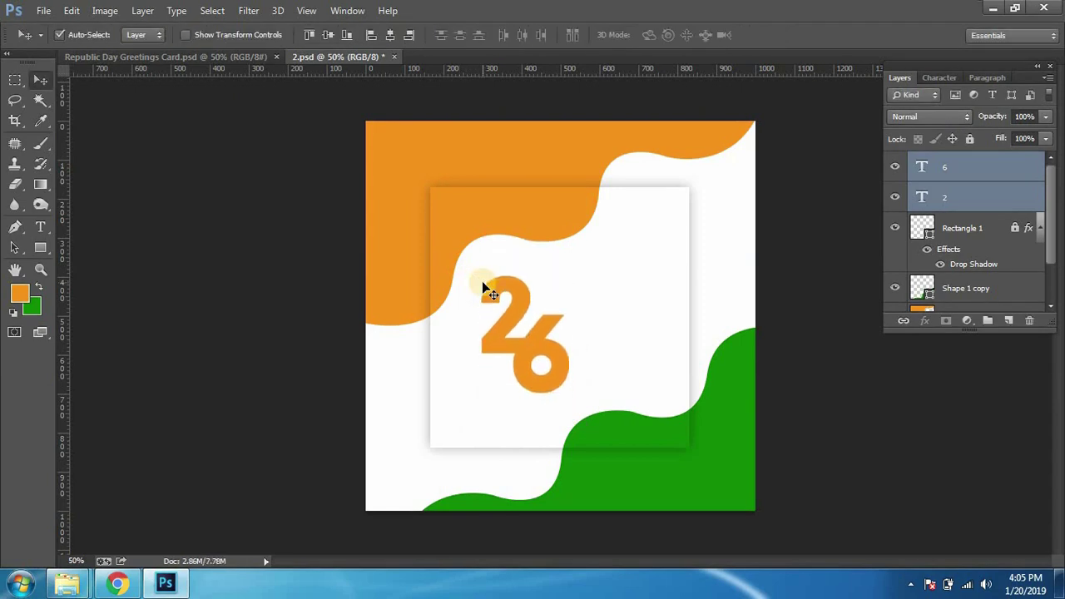
pyautogui.hotkey('shift', 'Left')
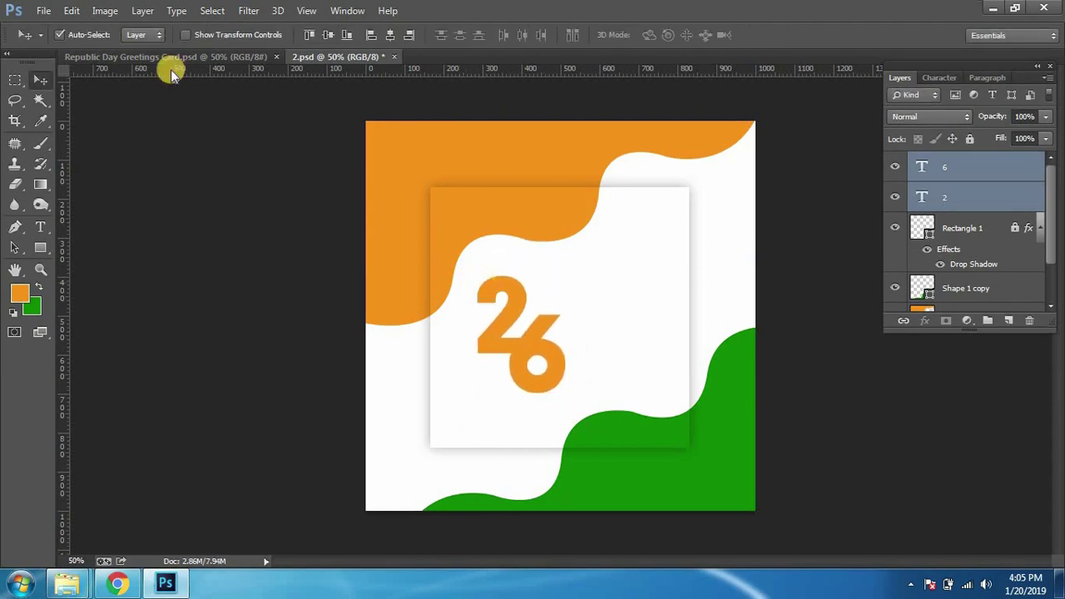
# Step: Compare with the reference card and shrink the 26 further
pyautogui.click(166, 57)
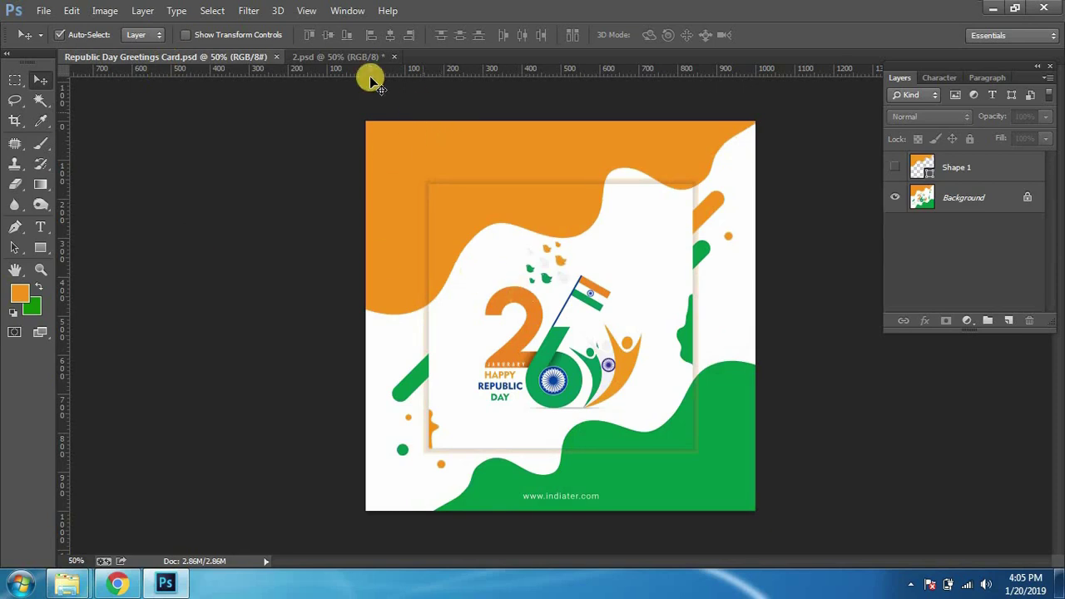
pyautogui.click(356, 56)
pyautogui.hotkey('ctrl', 't')
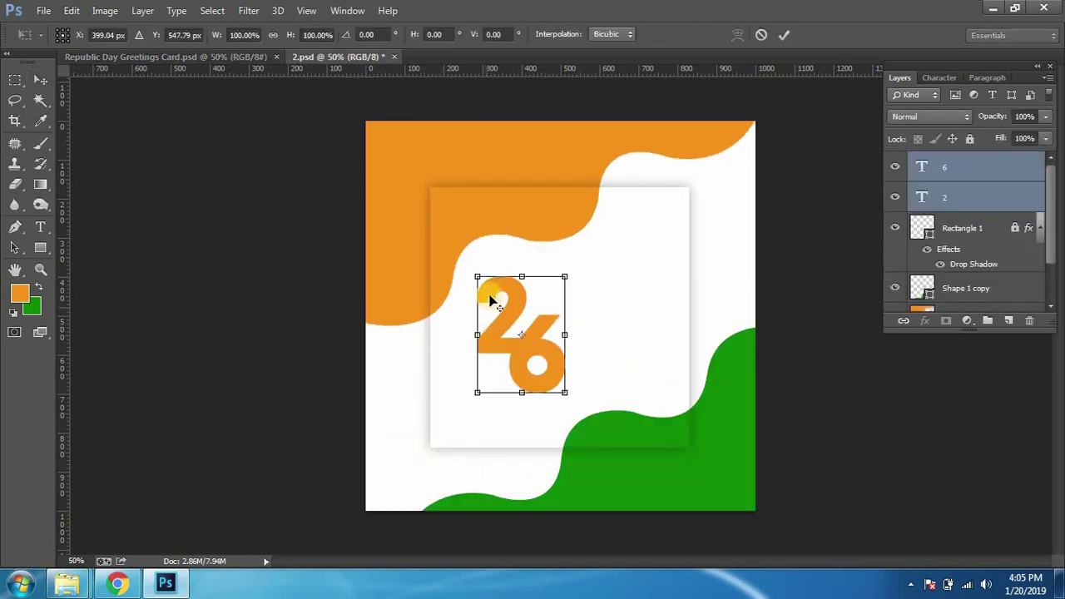
pyautogui.moveTo(477, 276); pyautogui.dragTo(489, 292)
pyautogui.press('Return')
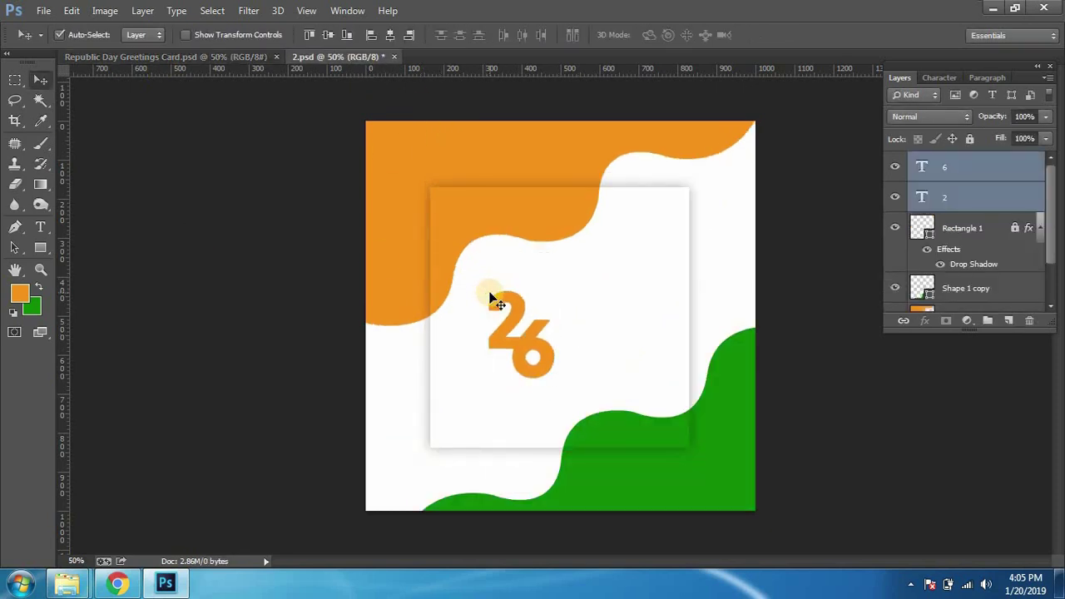
# Step: Check the reference card again, then zoom in on the 2.psd artwork
pyautogui.click(217, 58)
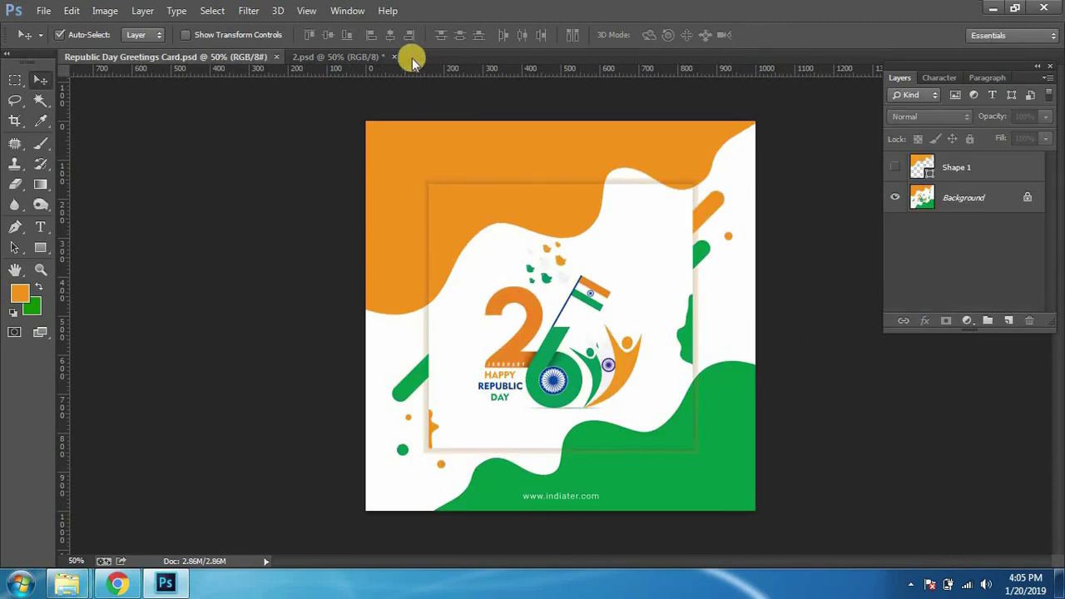
pyautogui.click(374, 57)
pyautogui.click(208, 57)
pyautogui.click(344, 57)
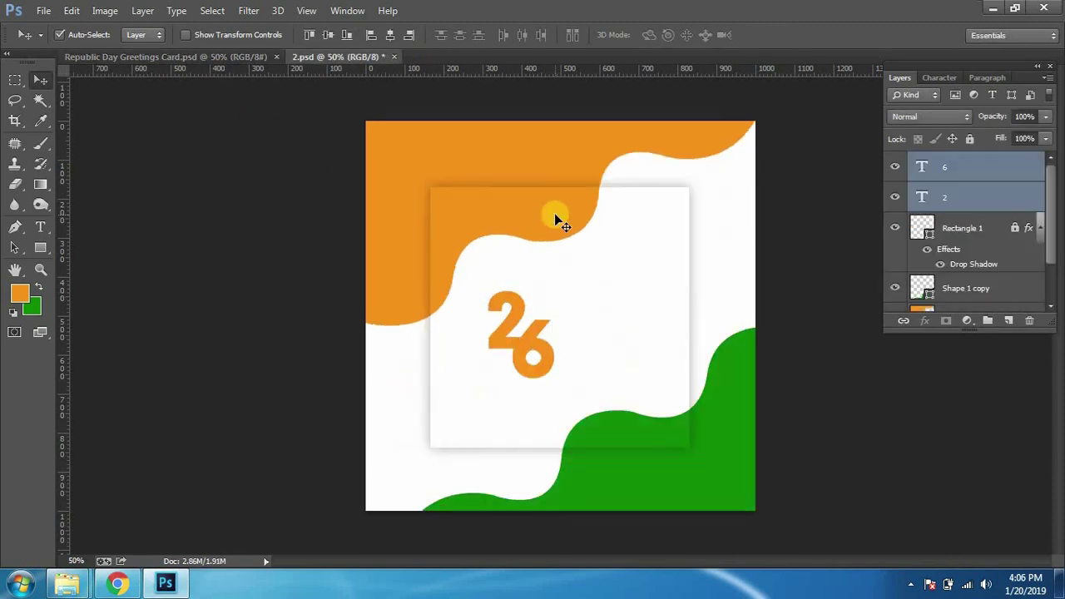
pyautogui.hotkey('ctrl', '+')
# Step: Bring the digits into view and deselect the digit layers
pyautogui.hotkey('ctrl', '+')
pyautogui.moveTo(547, 343); pyautogui.dragTo(563, 333)
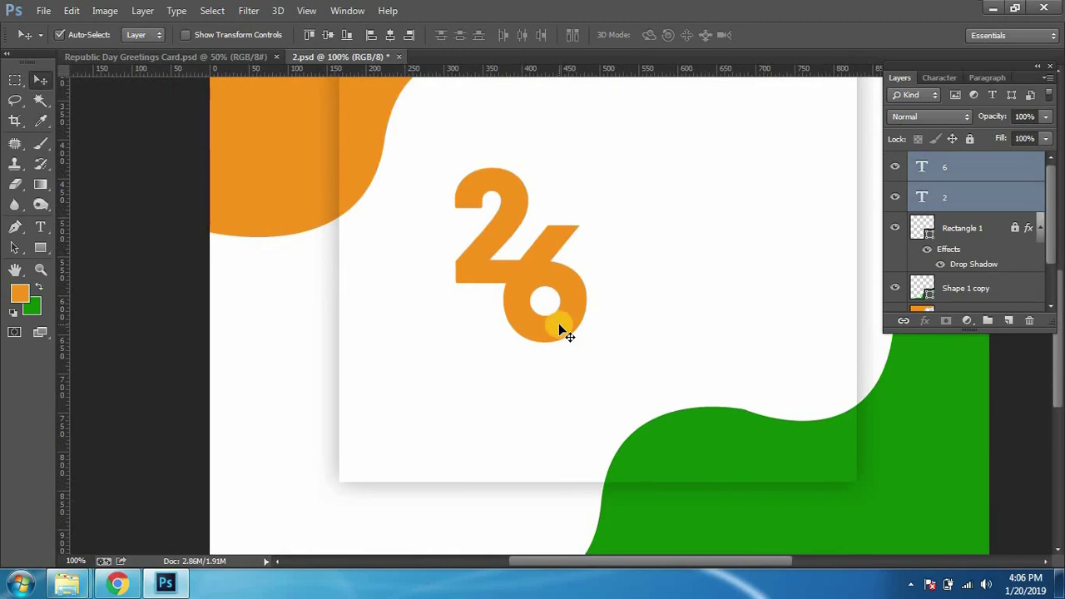
pyautogui.hotkey('ctrl', '-')
pyautogui.hotkey('ctrl', '-')
pyautogui.hotkey('ctrl', '+')
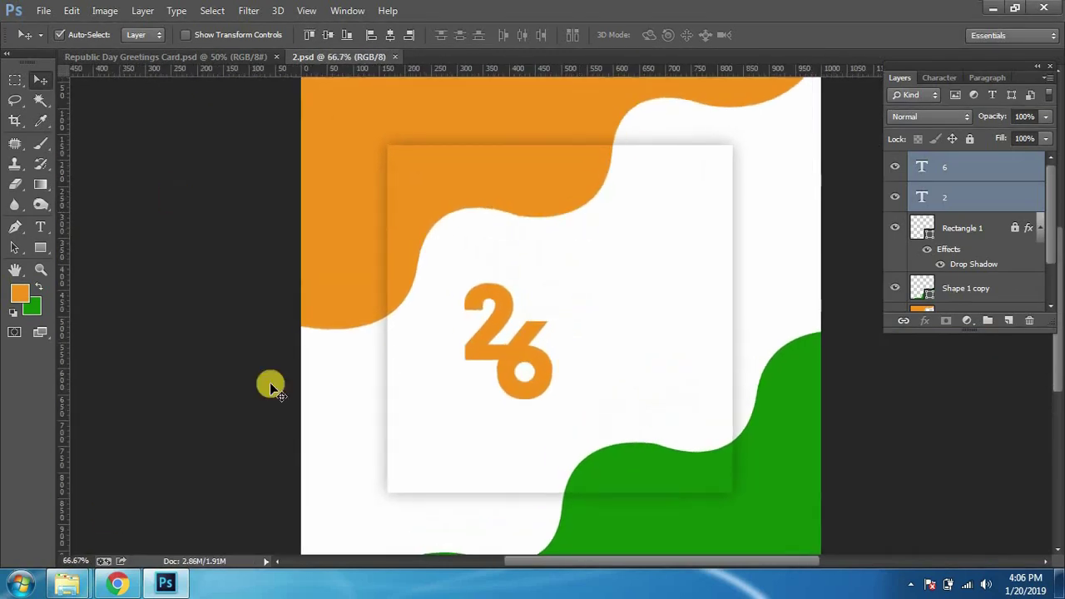
pyautogui.click(441, 371)
pyautogui.hotkey('ctrl', '+')
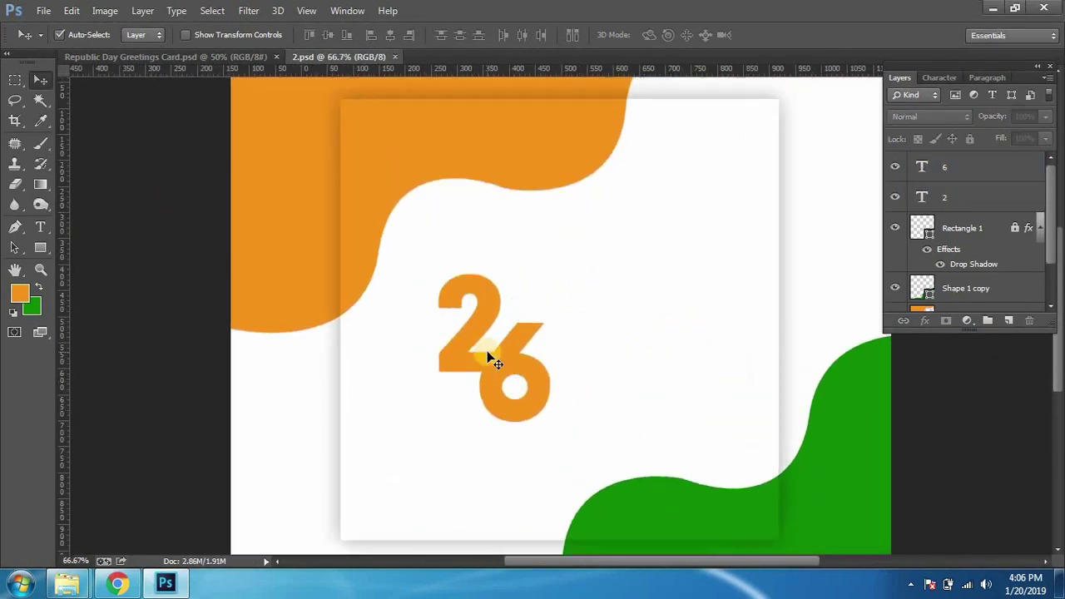
pyautogui.hotkey('ctrl', '+')
# Step: Nudge the 2 slightly right against the 6 and save 2.psd
pyautogui.click(464, 327)
pyautogui.hotkey('shift', 'Left')
pyautogui.hotkey('shift', 'Left')
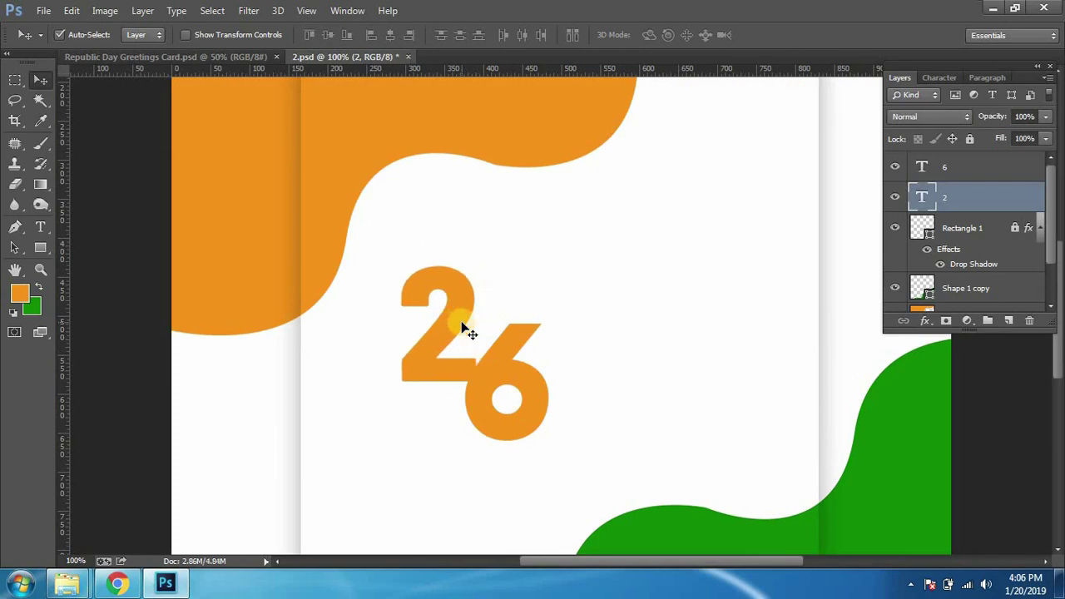
pyautogui.hotkey('shift', 'Right')
pyautogui.hotkey('ctrl', 's')
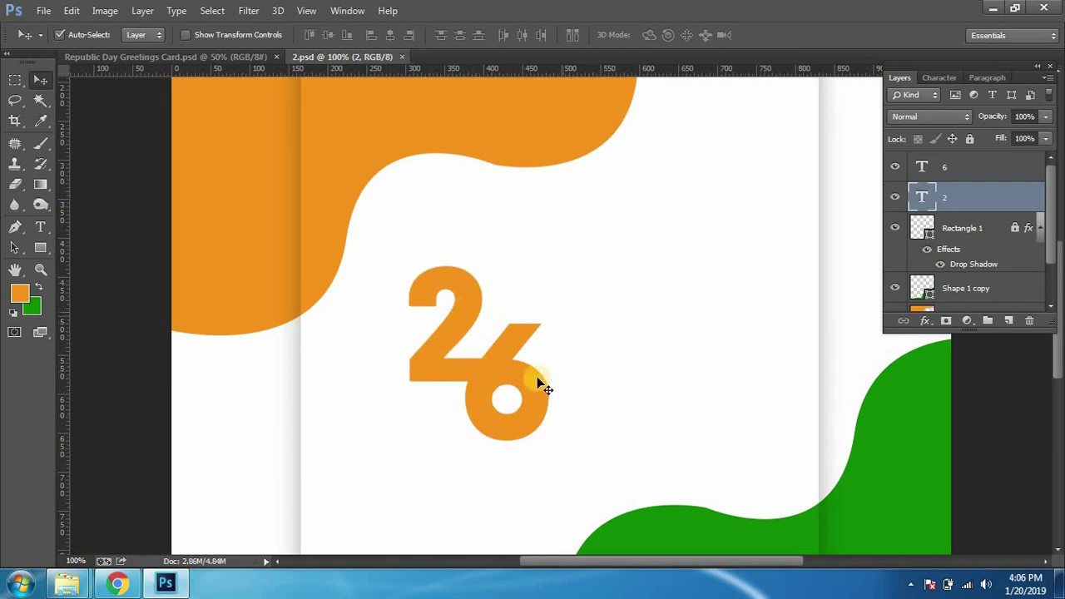
# Step: Zoom in to 200% centred on the 26
pyautogui.hotkey('ctrl', '-')
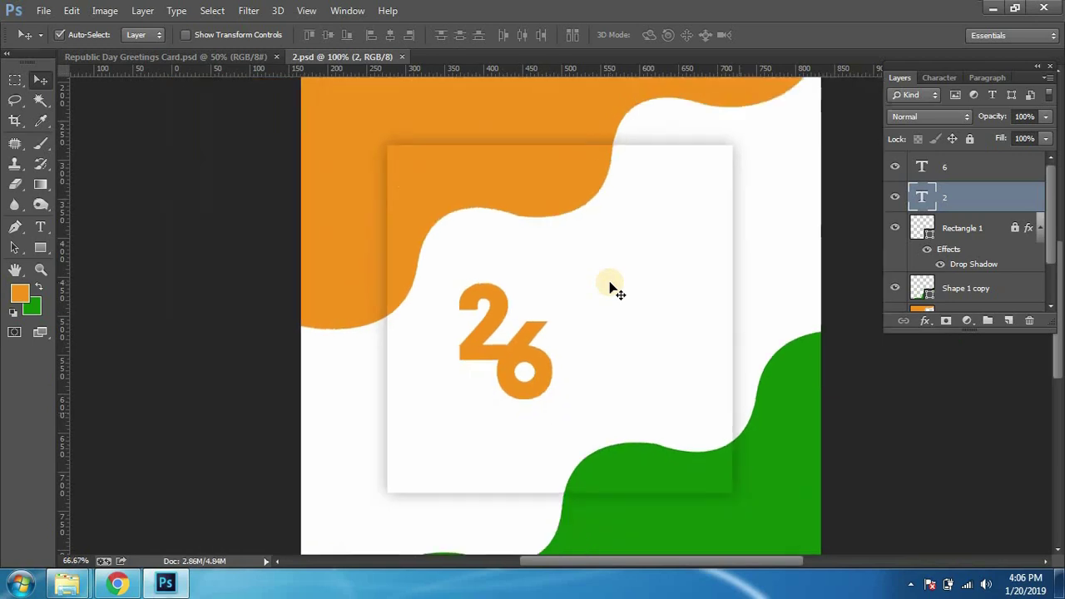
pyautogui.hotkey('ctrl', '-')
pyautogui.hotkey('ctrl', '-')
pyautogui.hotkey('ctrl', '+')
pyautogui.hotkey('ctrl', '+')
pyautogui.hotkey('ctrl', '+')
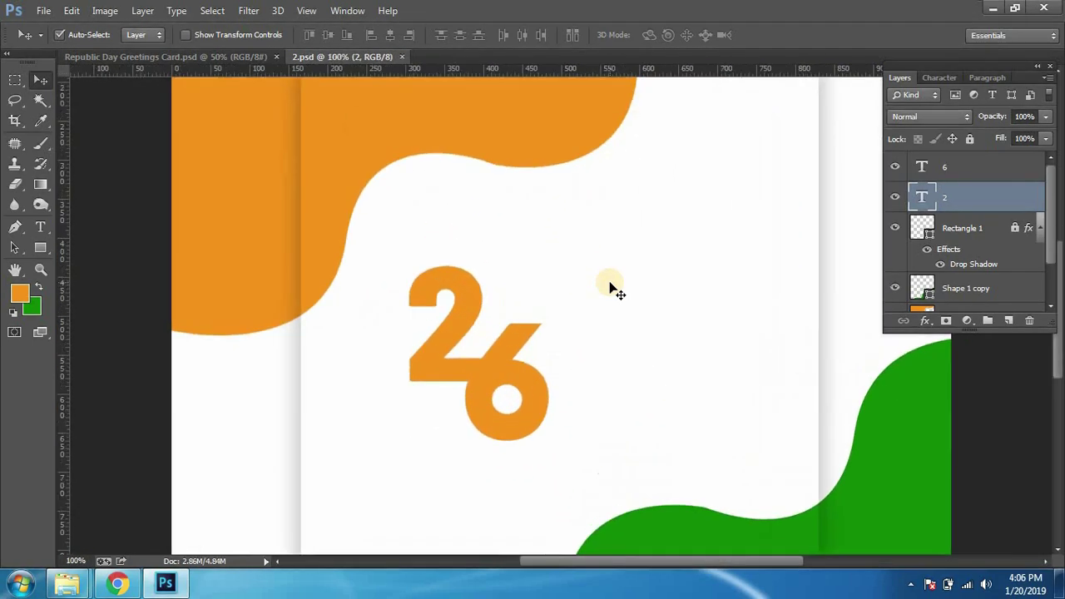
pyautogui.hotkey('ctrl', '+')
pyautogui.press('t')
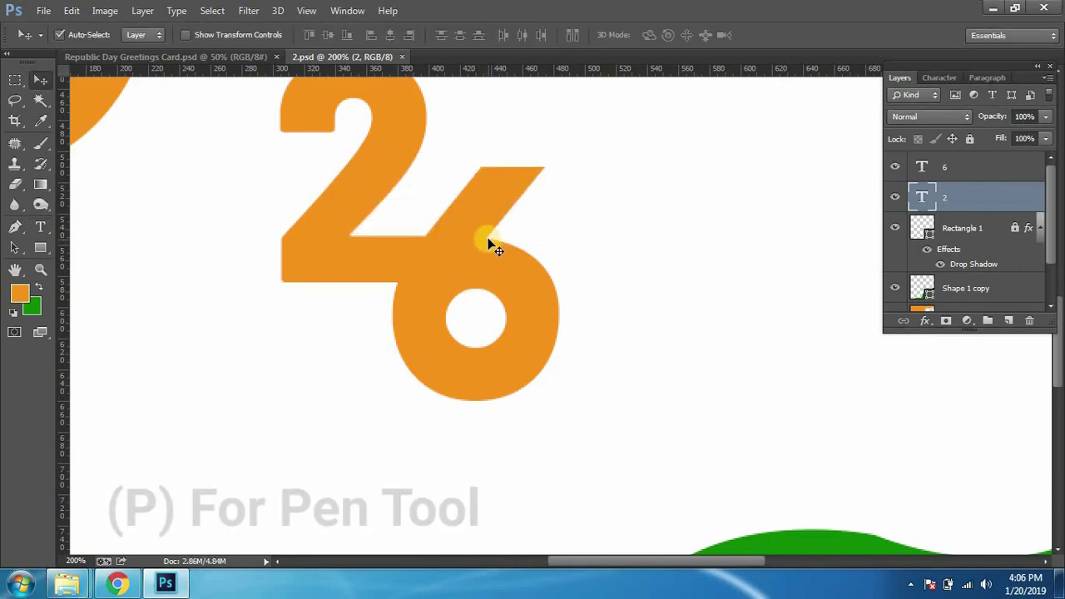
# Step: Draw a closed Pen path across the 6's joint and convert it to a selection
pyautogui.press('p')
pyautogui.click(487, 239)
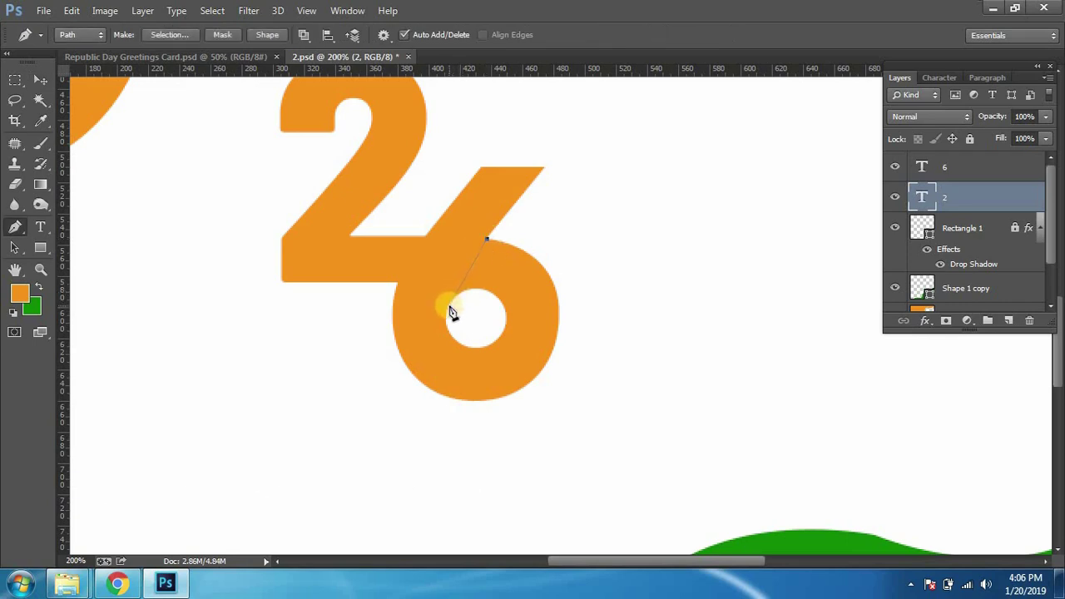
pyautogui.click(499, 326)
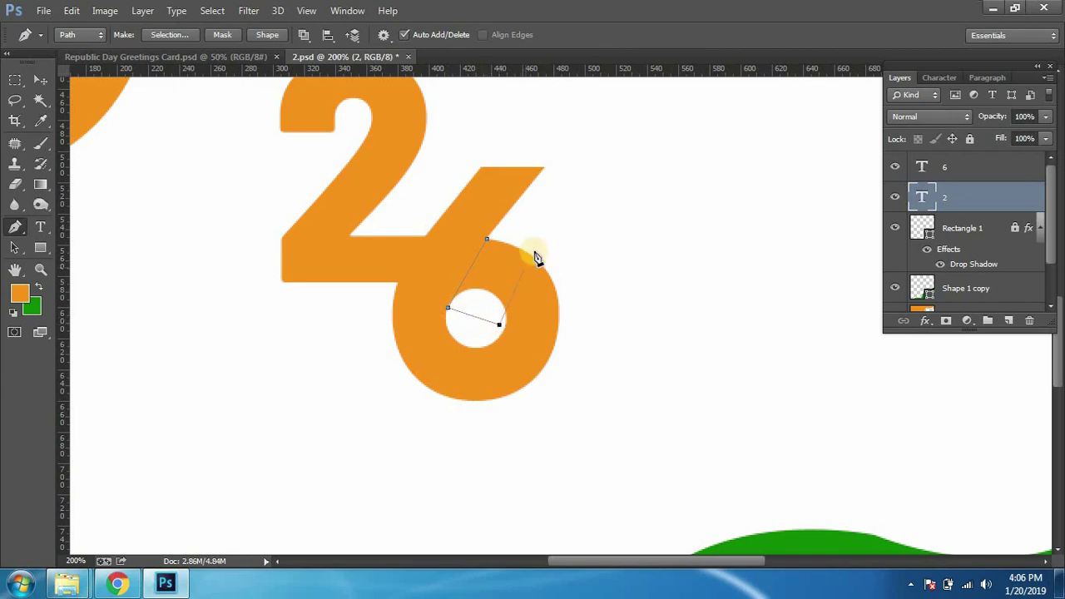
pyautogui.click(488, 240)
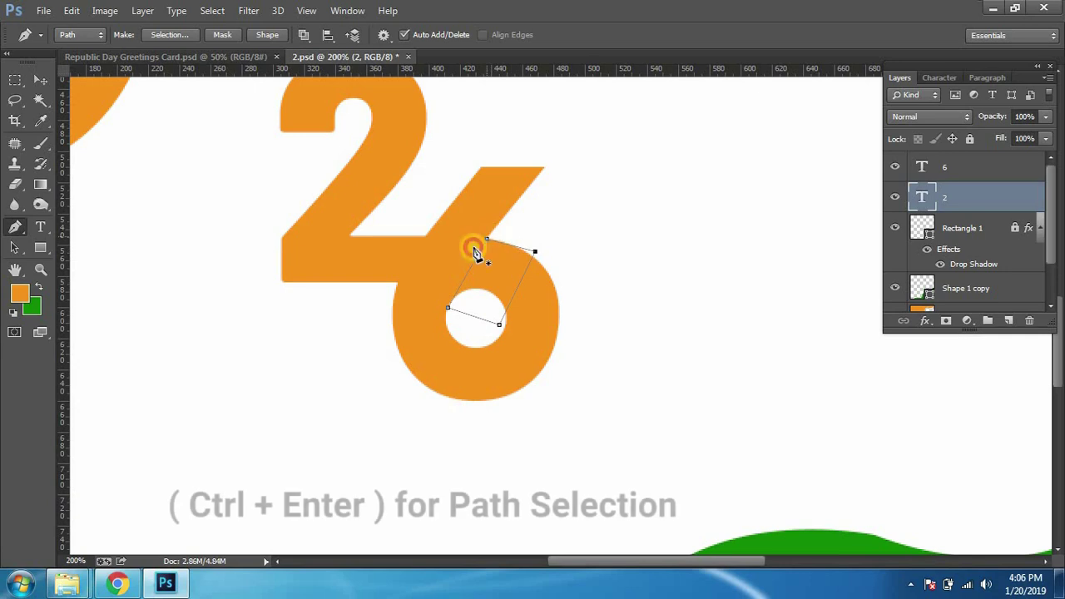
pyautogui.hotkey('ctrl', 'Return')
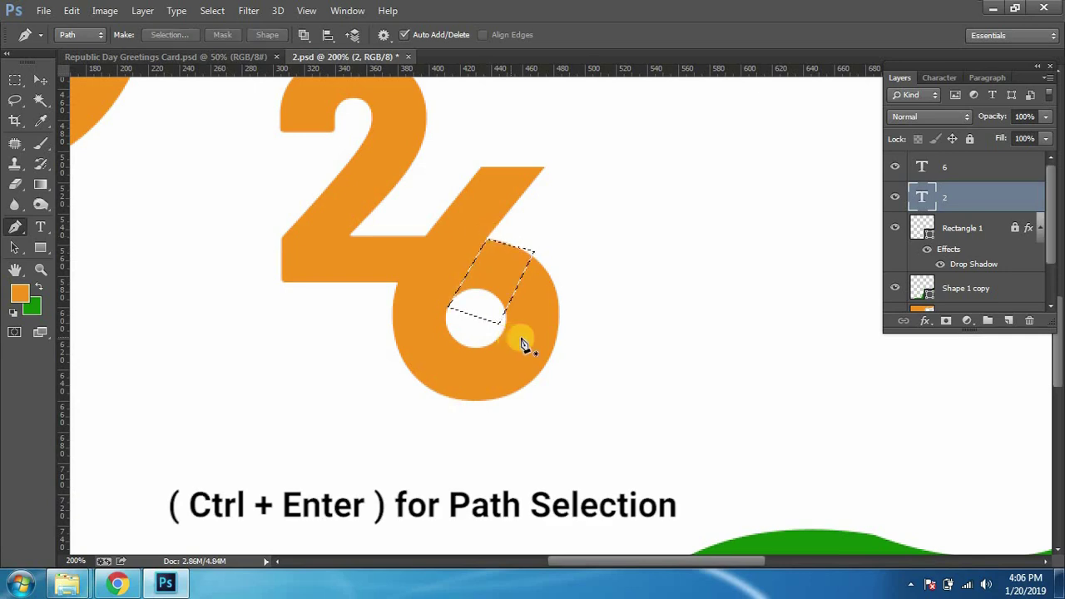
# Step: Set the foreground colour to 000000 and add a new layer above the 2
pyautogui.hotkey('ctrl', '0')
pyautogui.click(19, 293)
pyautogui.write('000000')
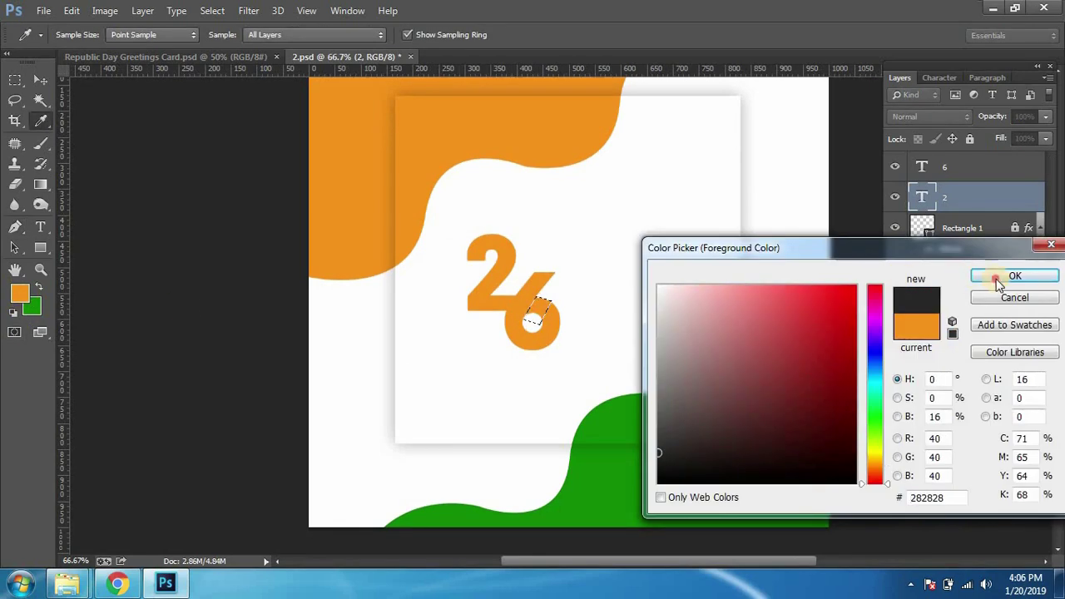
pyautogui.click(1010, 277)
pyautogui.press('p')
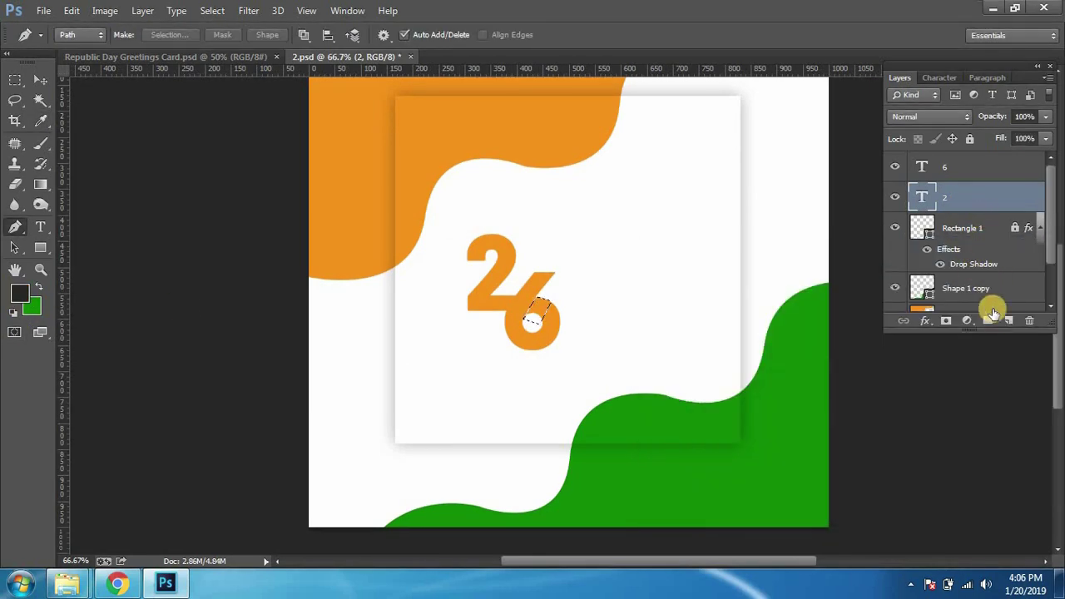
pyautogui.click(1009, 320)
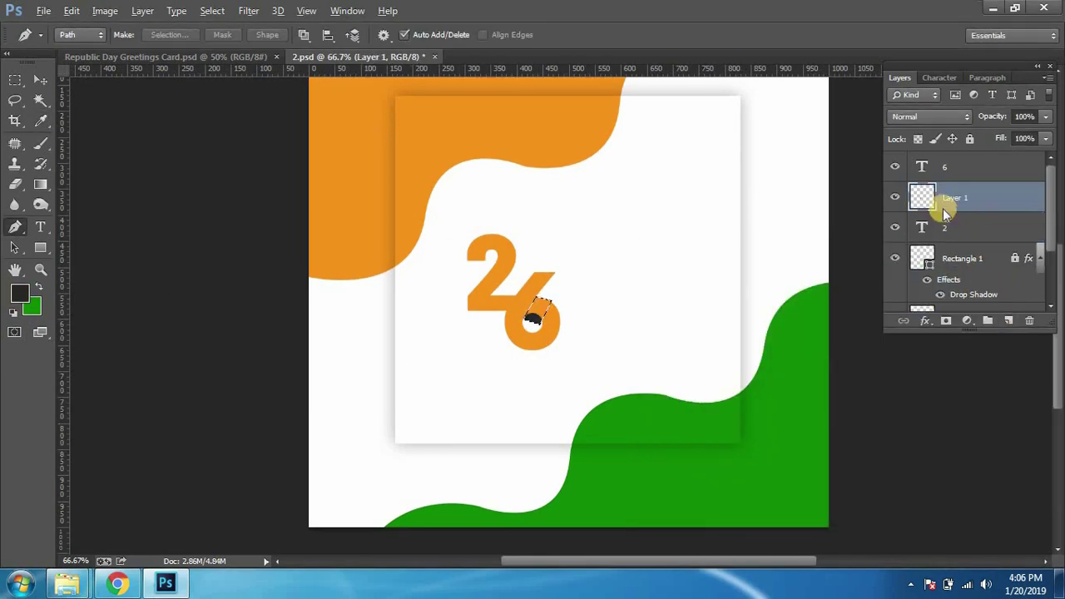
# Step: Move Layer 1 above the 6 layer and zoom in on the black patch
pyautogui.hotkey('ctrl', '1')
pyautogui.hotkey('ctrl', ']')
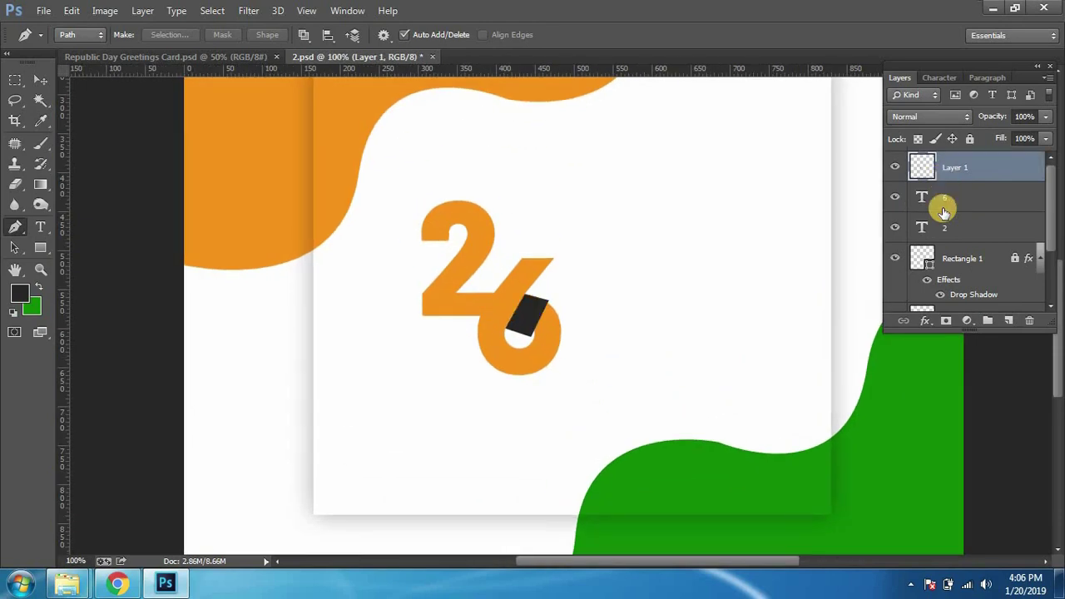
pyautogui.hotkey('ctrl', '+')
pyautogui.hotkey('ctrl', '+')
pyautogui.press('v')
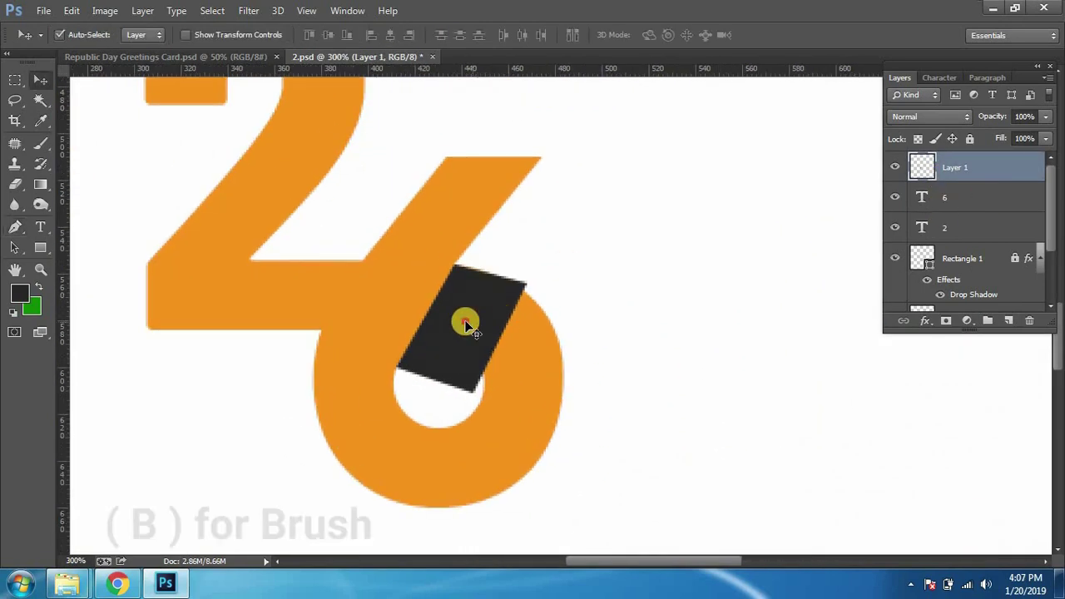
# Step: Soften the black patch with a large soft eraser, fading it toward the hole
pyautogui.press('e')
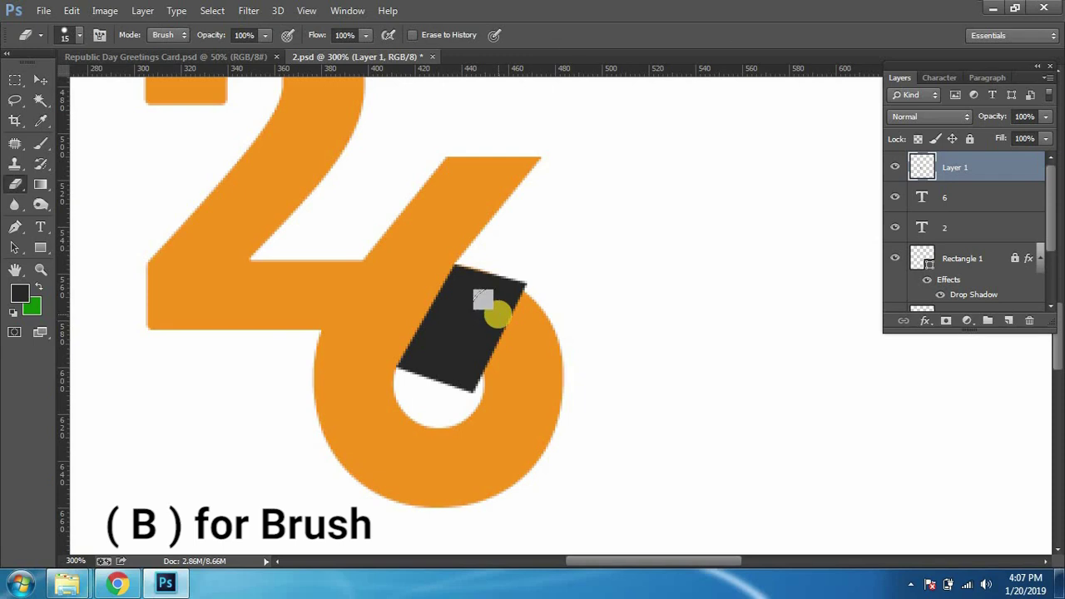
pyautogui.rightClick(662, 271)
pyautogui.click(705, 376)
pyautogui.press('Return')
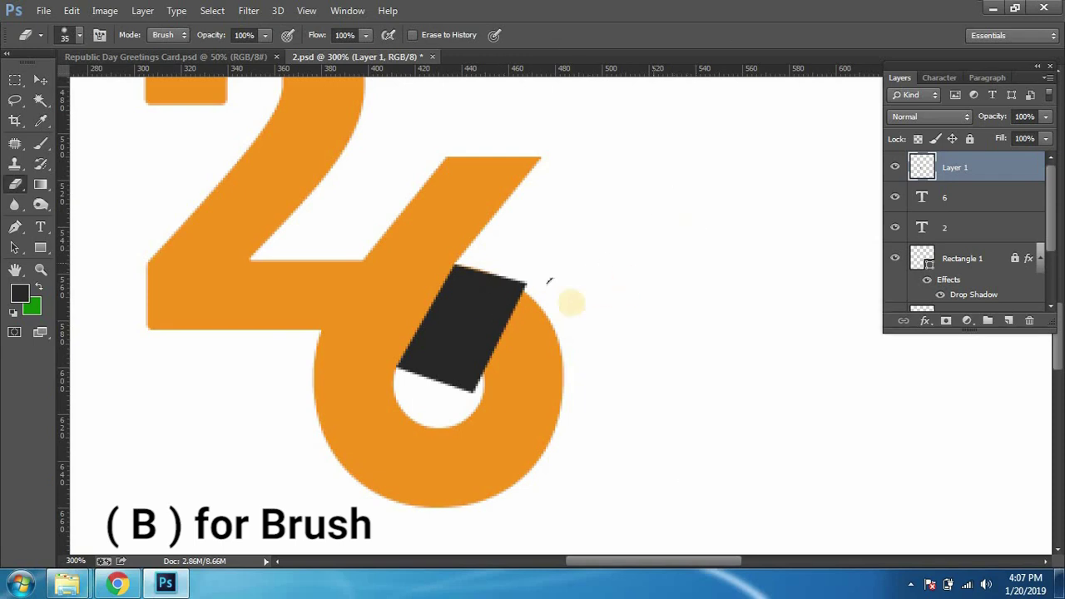
pyautogui.press(']')
pyautogui.moveTo(519, 297); pyautogui.dragTo(421, 483)
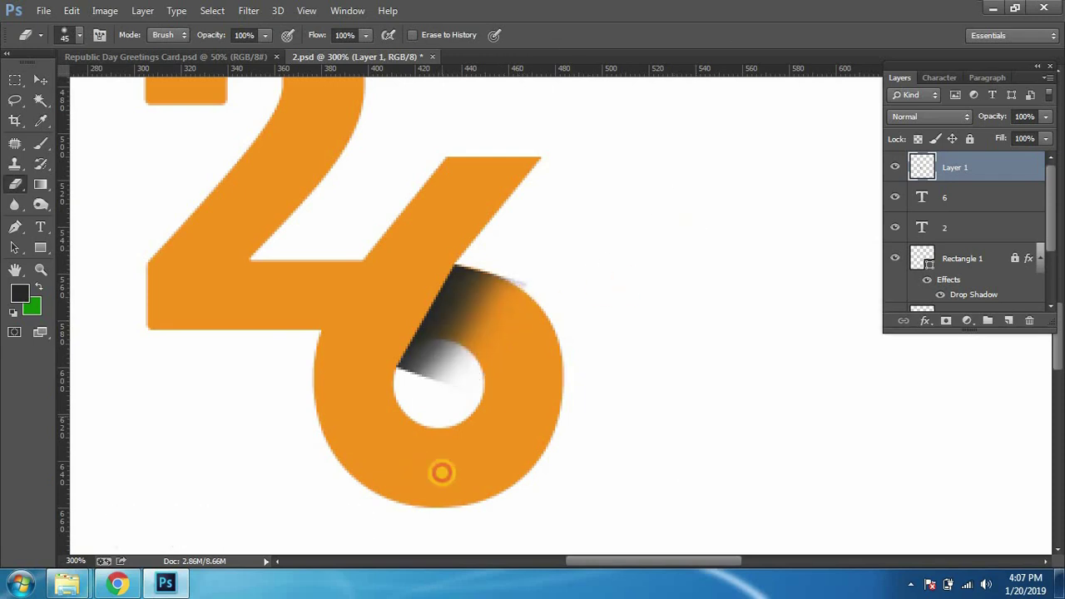
pyautogui.moveTo(518, 290); pyautogui.dragTo(425, 491)
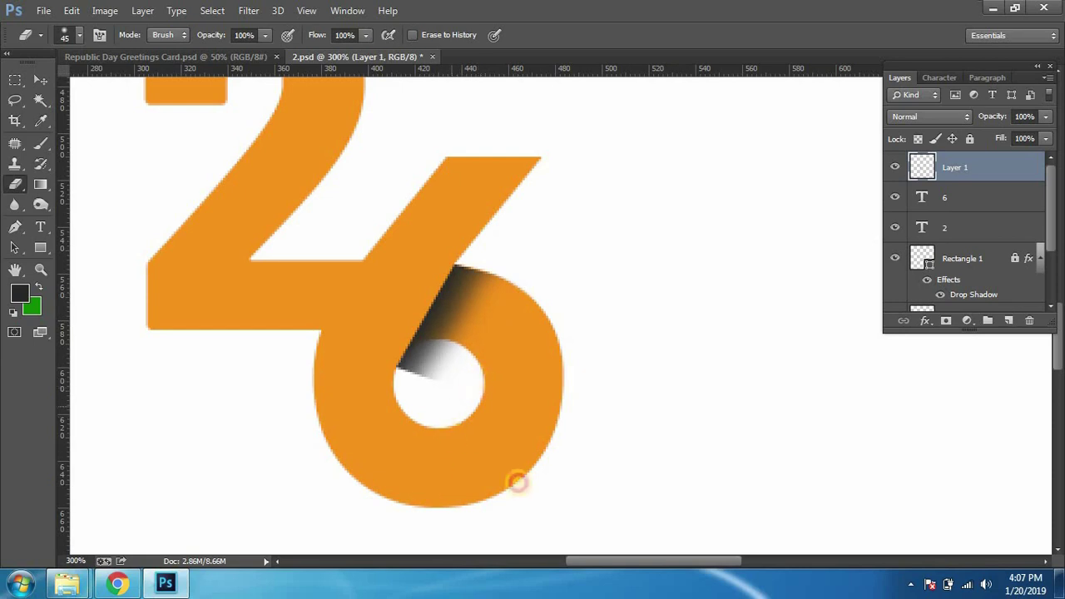
# Step: Lower Layer 1's opacity to 31%
pyautogui.click(1046, 116)
pyautogui.moveTo(1044, 135); pyautogui.dragTo(988, 138)
pyautogui.press('v')
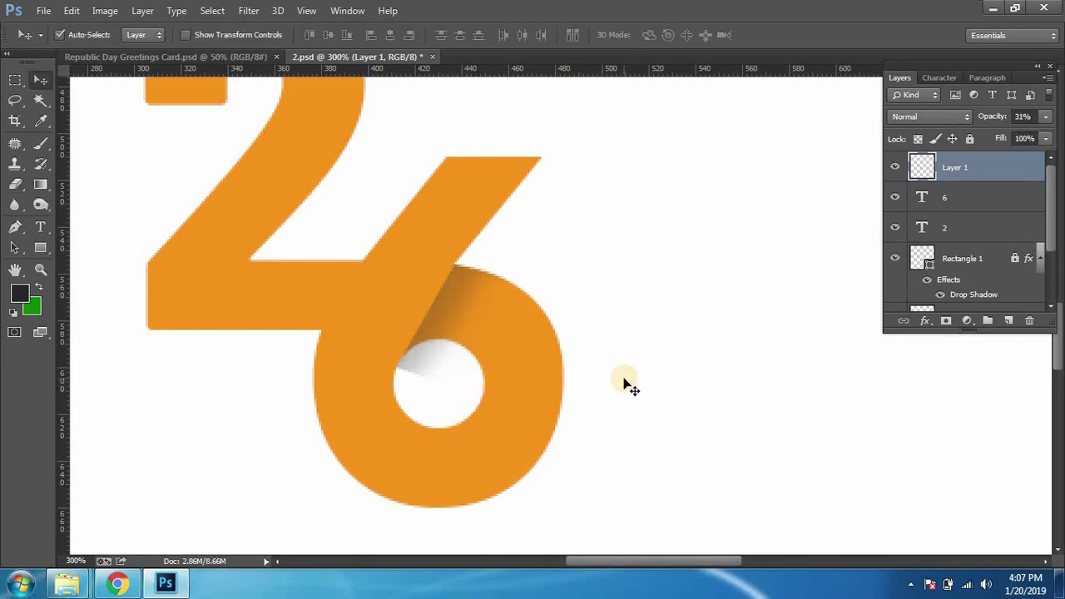
pyautogui.hotkey('ctrl', '-')
pyautogui.hotkey('ctrl', '-')
pyautogui.hotkey('ctrl', '+')
pyautogui.hotkey('ctrl', '+')
# Step: Set the 6's text colour to green 128807
pyautogui.click(507, 263)
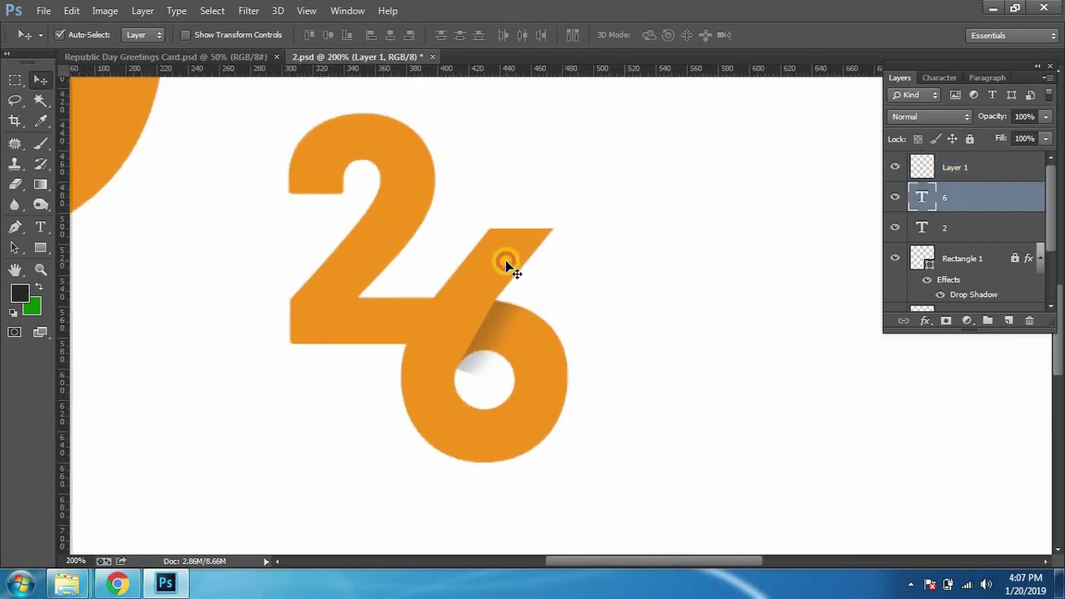
pyautogui.click(944, 77)
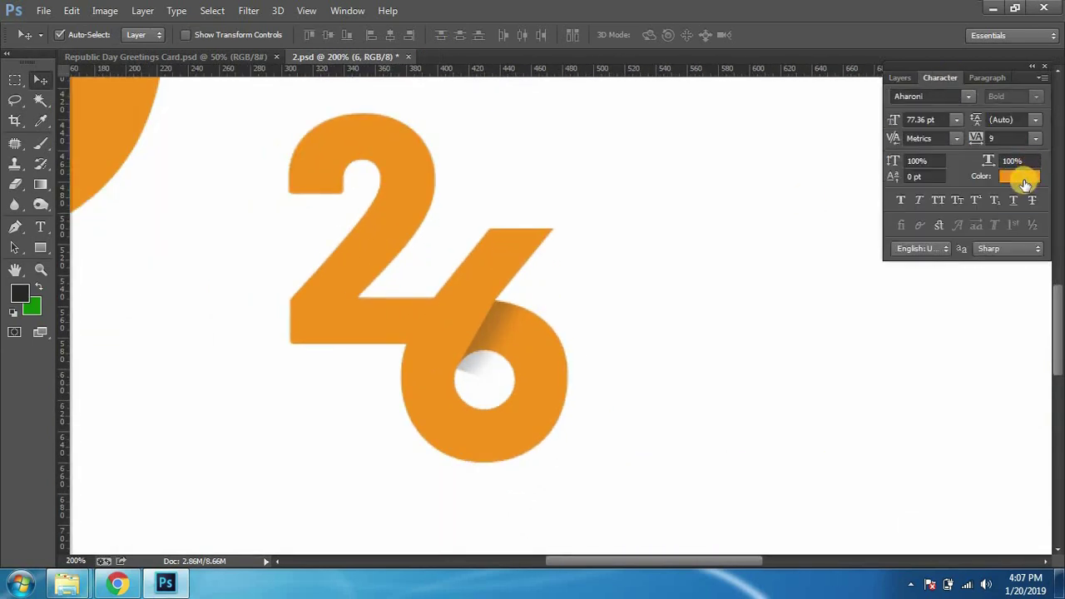
pyautogui.click(1025, 183)
pyautogui.write('128807')
pyautogui.press('Return')
# Step: Sample the 2's orange as foreground and copy the shadow onto the 2/6 joint
pyautogui.click(20, 293)
pyautogui.click(352, 174)
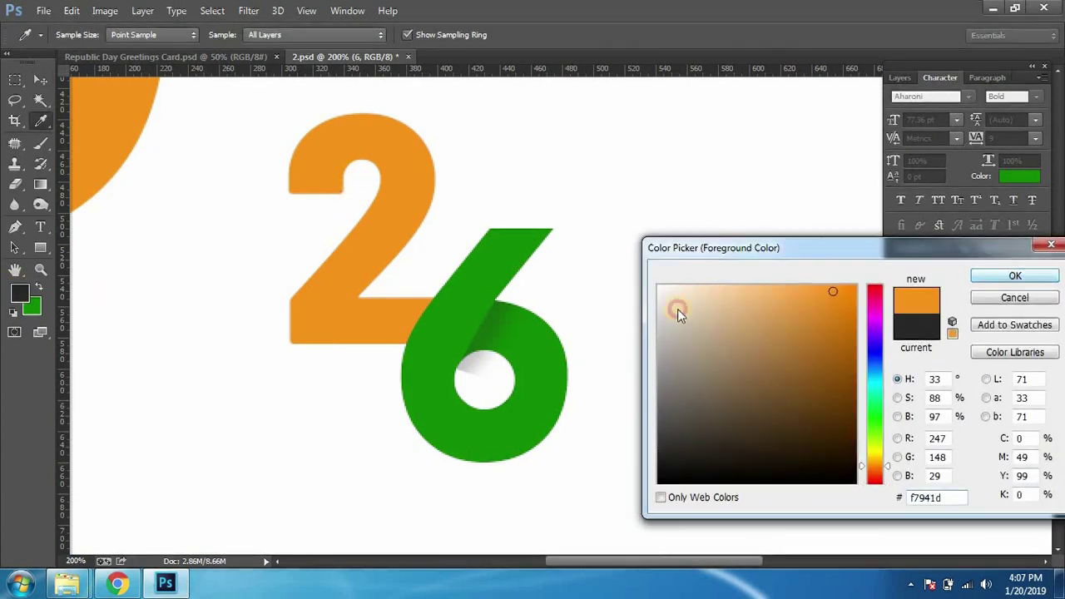
pyautogui.click(963, 281)
pyautogui.press('v')
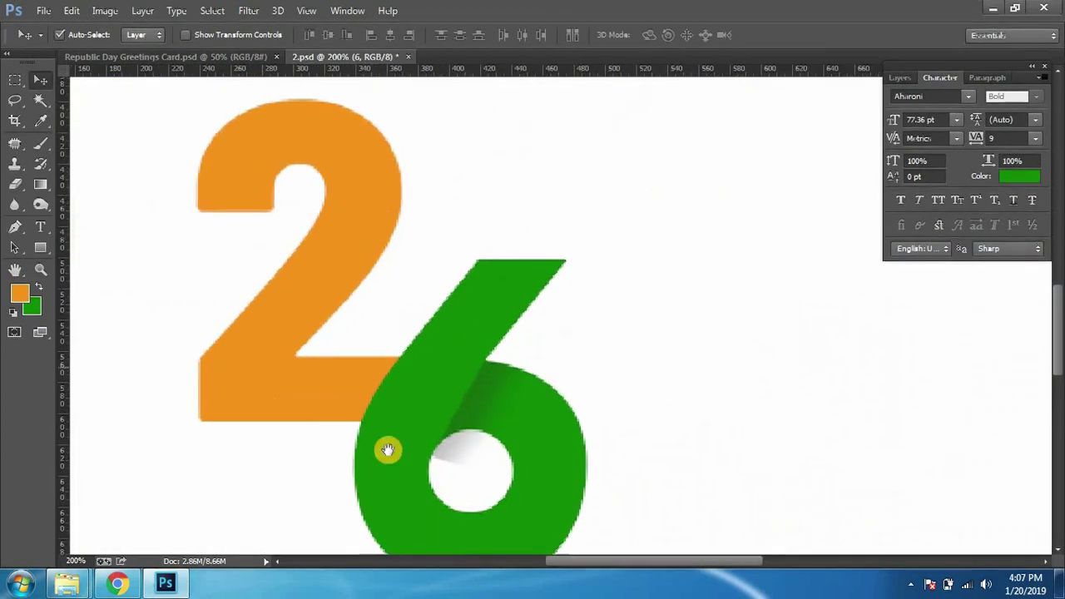
pyautogui.scroll(1, 387, 449)
pyautogui.moveTo(455, 359); pyautogui.dragTo(329, 324)
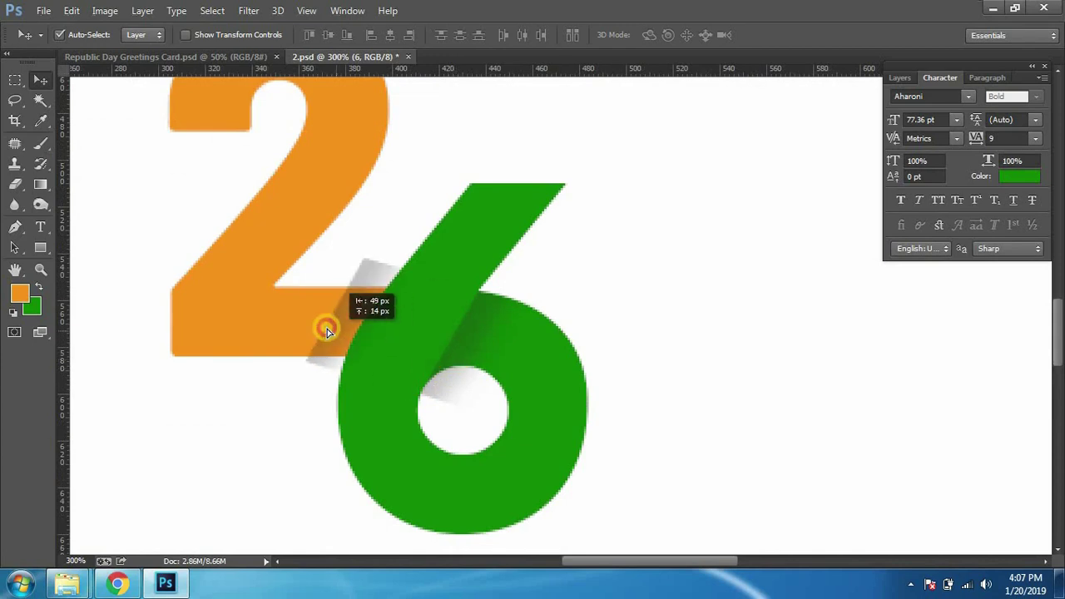
# Step: Flip the copied shadow horizontally, rotate it about 59°, and place it over the 2's base
pyautogui.hotkey('ctrl', 't')
pyautogui.rightClick(358, 340)
pyautogui.click(428, 295)
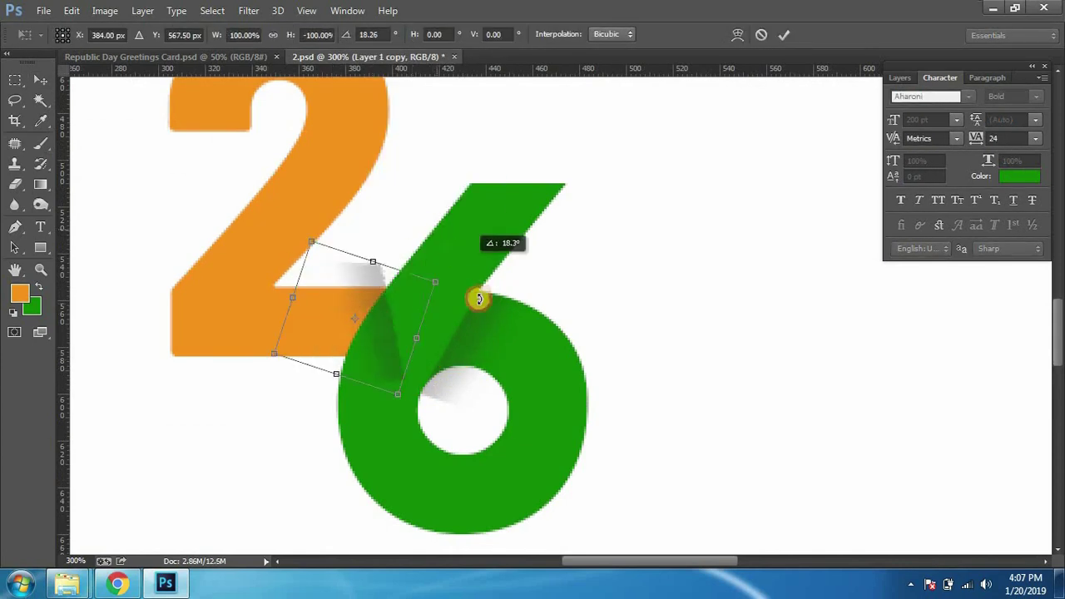
pyautogui.moveTo(411, 253); pyautogui.dragTo(345, 333)
pyautogui.moveTo(344, 332)
pyautogui.mouseDown()
pyautogui.moveTo(319, 314)
pyautogui.moveTo(333, 314)
pyautogui.mouseUp()
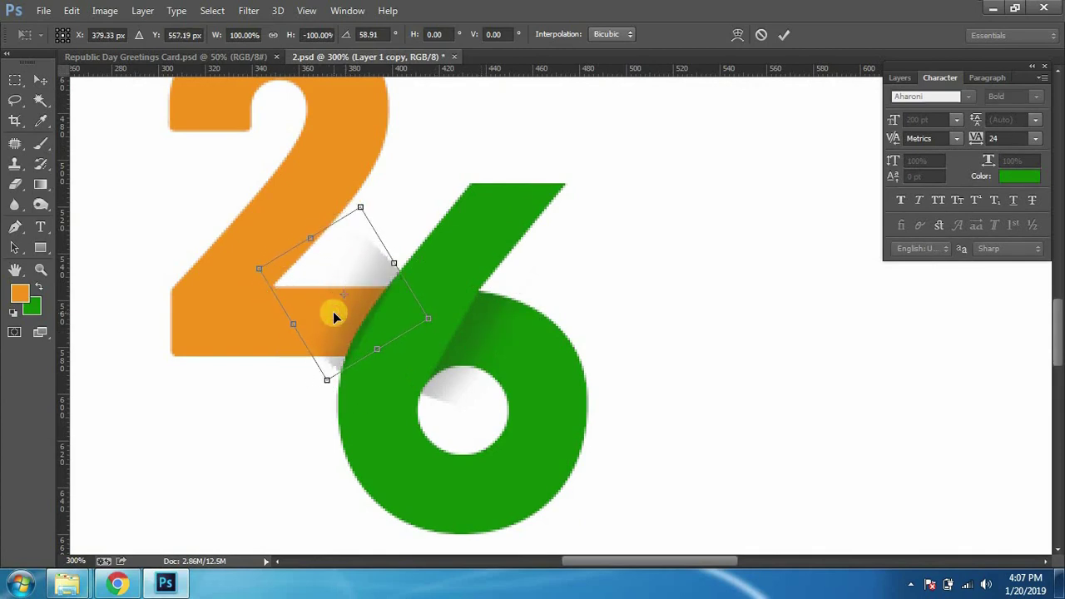
pyautogui.press('Return')
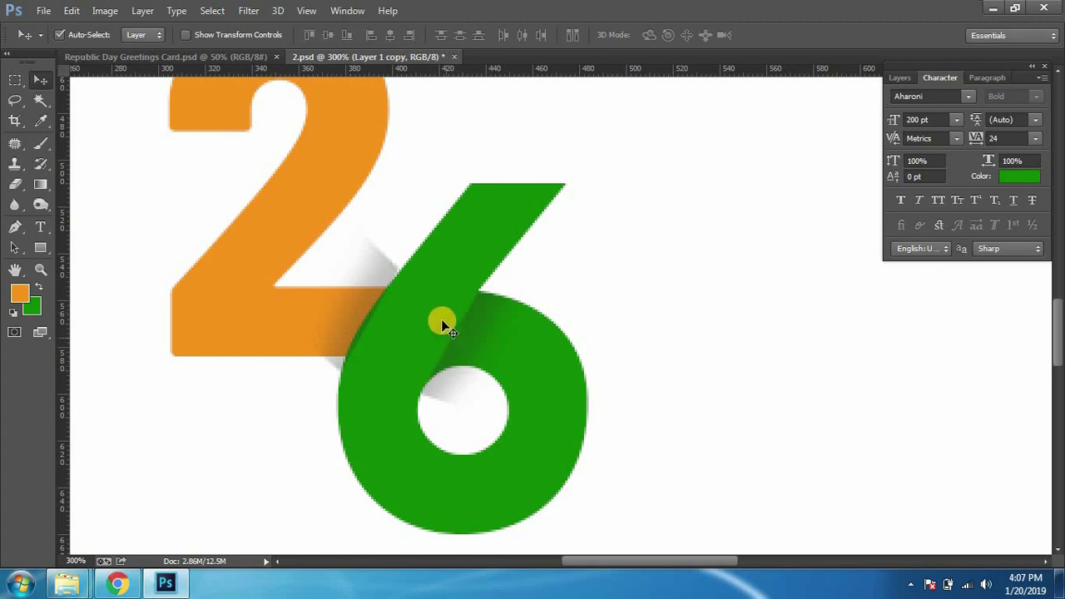
# Step: Rotate the shadow back about 10° and move it down along the 2's base
pyautogui.hotkey('ctrl', '-')
pyautogui.hotkey('ctrl', '-')
pyautogui.hotkey('ctrl', '-')
pyautogui.hotkey('ctrl', '-')
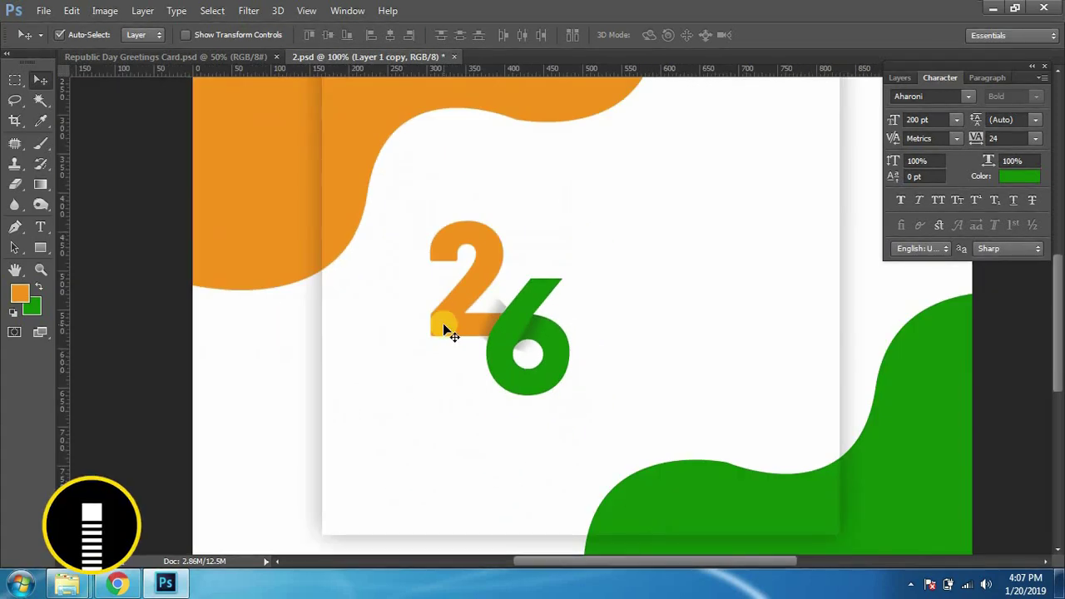
pyautogui.hotkey('ctrl', '-')
pyautogui.hotkey('ctrl', '+')
pyautogui.hotkey('ctrl', '+')
pyautogui.hotkey('ctrl', '+')
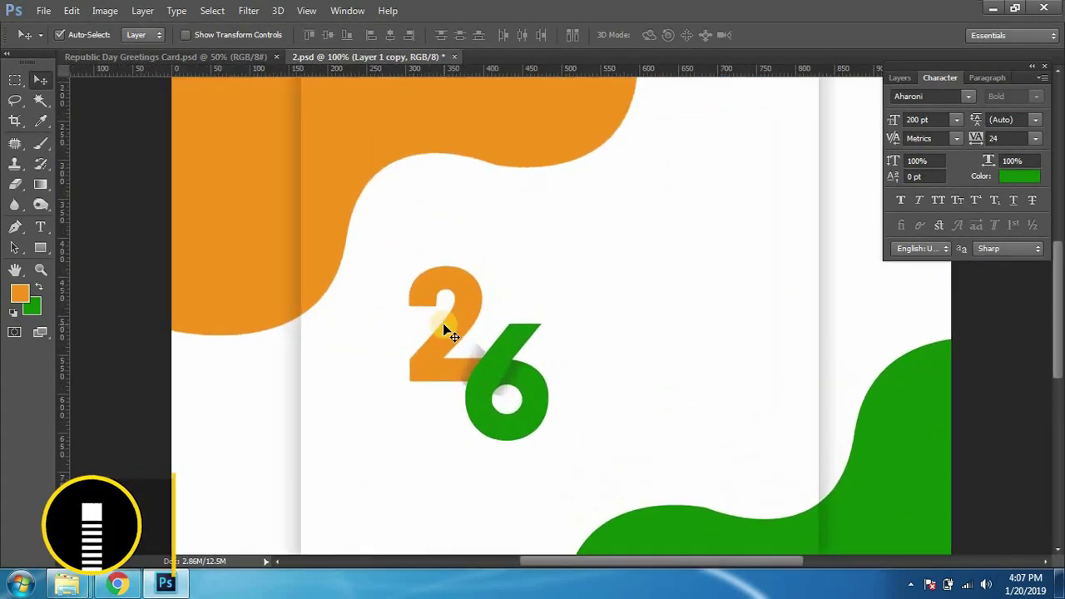
pyautogui.hotkey('ctrl', '+')
pyautogui.hotkey('ctrl', '+')
pyautogui.moveTo(390, 334); pyautogui.dragTo(416, 311)
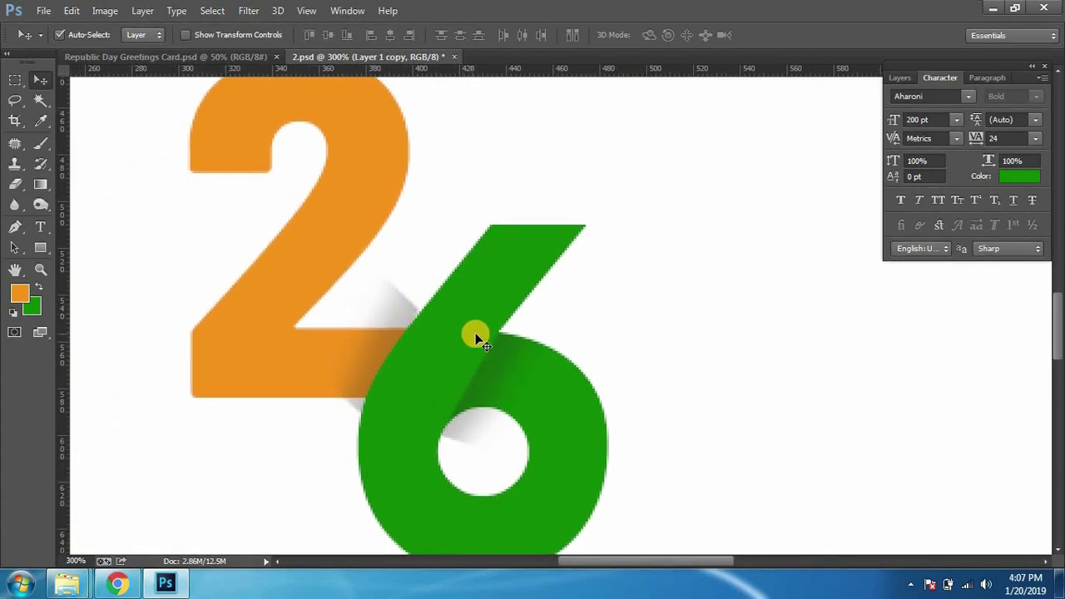
pyautogui.hotkey('ctrl', 't')
pyautogui.moveTo(634, 264); pyautogui.dragTo(625, 238)
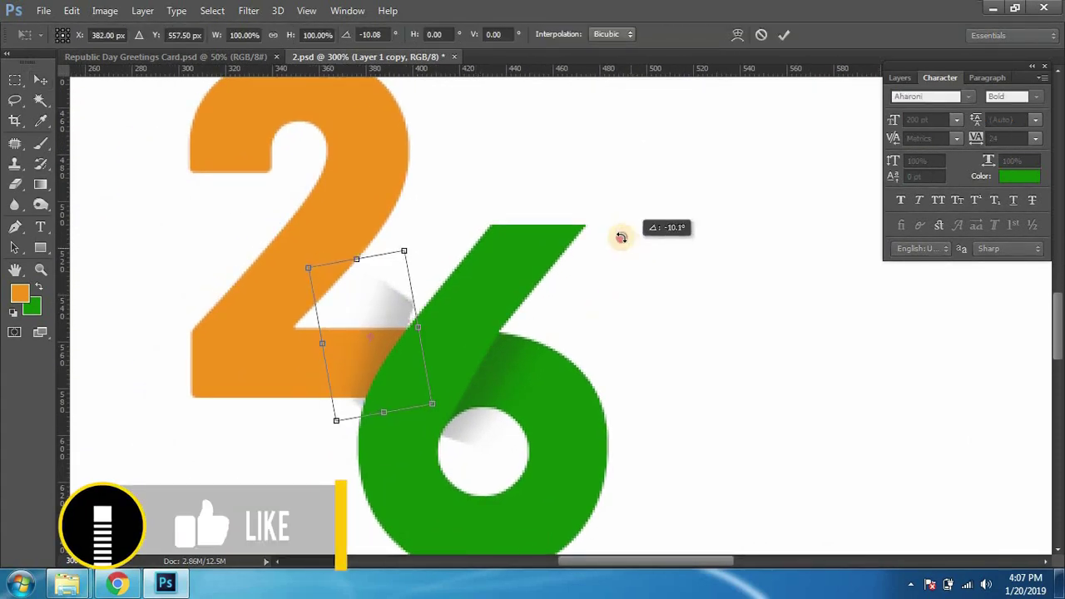
pyautogui.moveTo(407, 340); pyautogui.dragTo(400, 371)
pyautogui.press('Return')
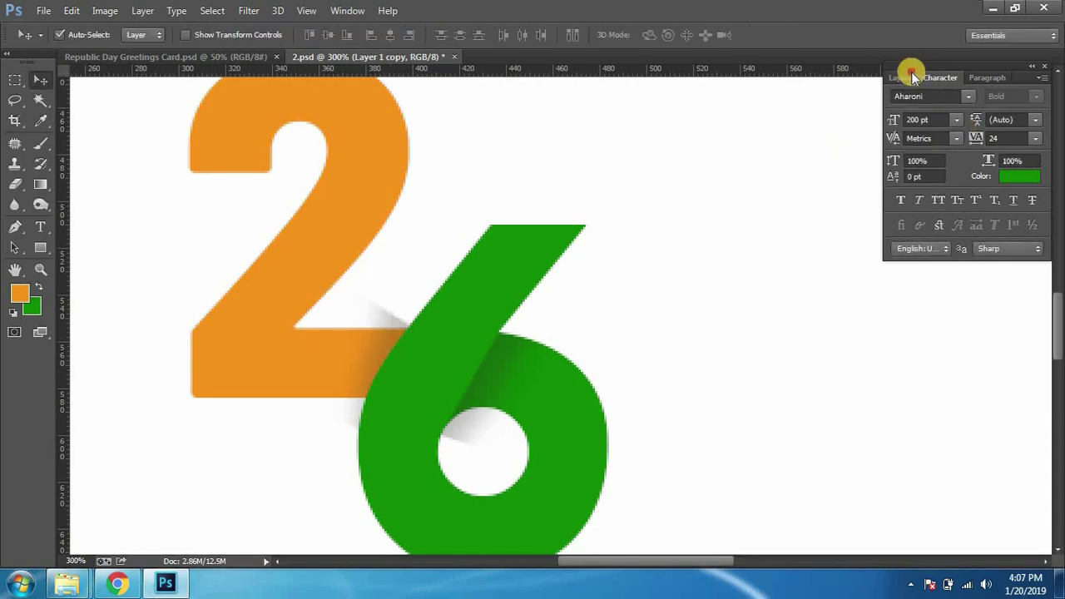
# Step: Lower the Layer 1 copy shadow's opacity to 54%
pyautogui.click(899, 77)
pyautogui.click(1045, 117)
pyautogui.moveTo(1032, 135); pyautogui.dragTo(1027, 135)
pyautogui.click(376, 331)
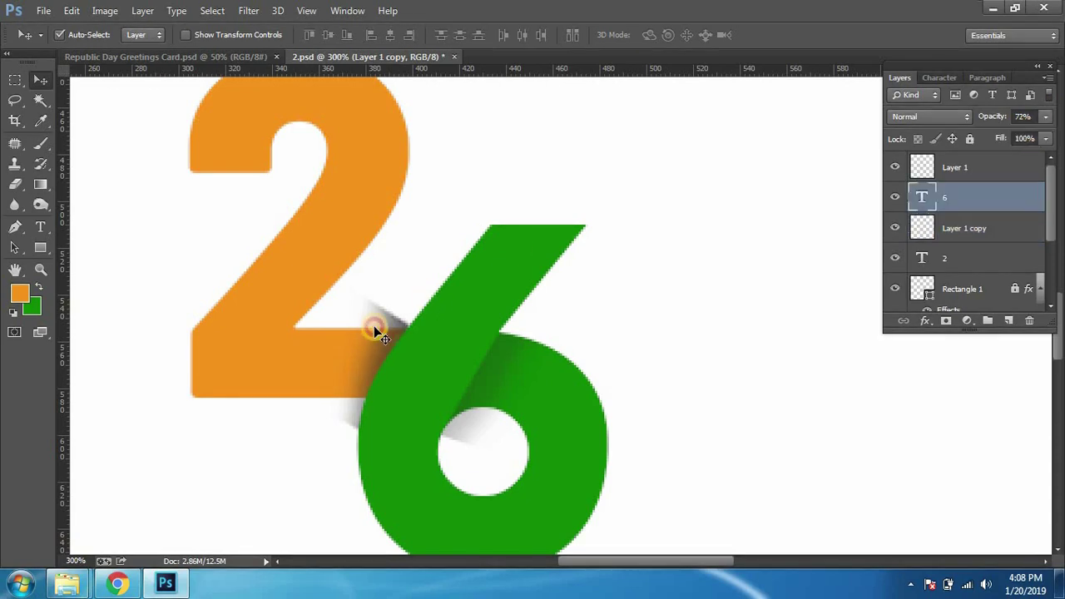
# Step: Erase some of the shadow where the 6 meets the 2 and along the 6's left edge
pyautogui.press('e')
pyautogui.click(941, 180)
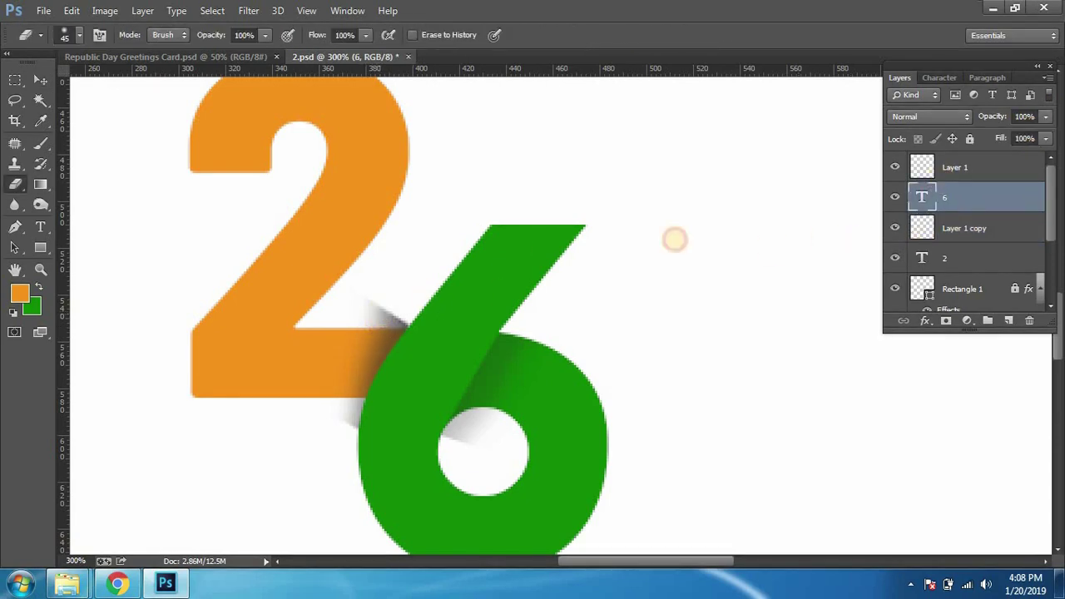
pyautogui.click(942, 178)
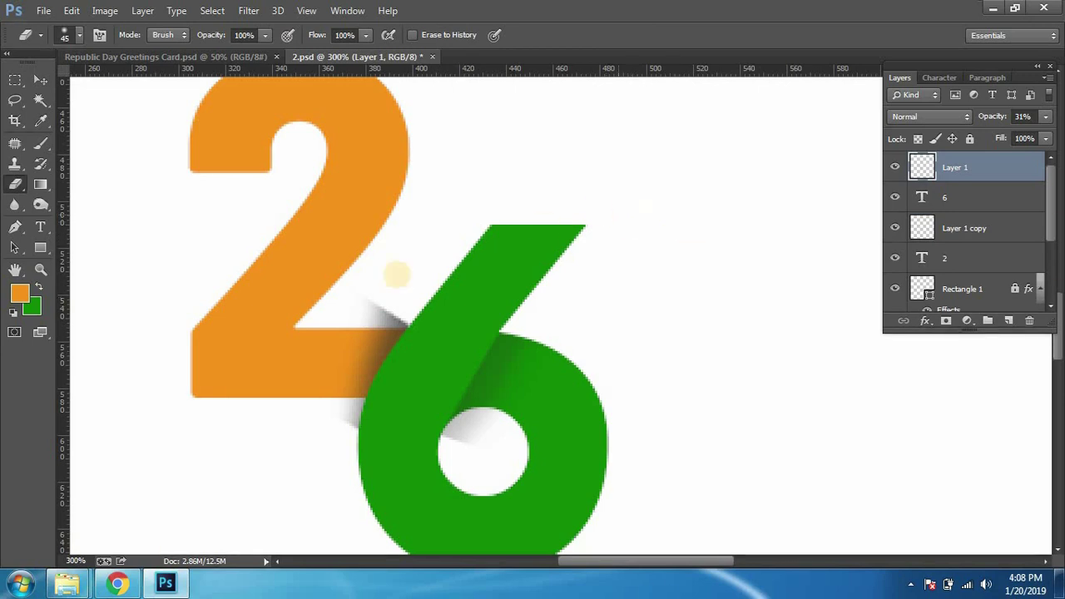
pyautogui.press('v')
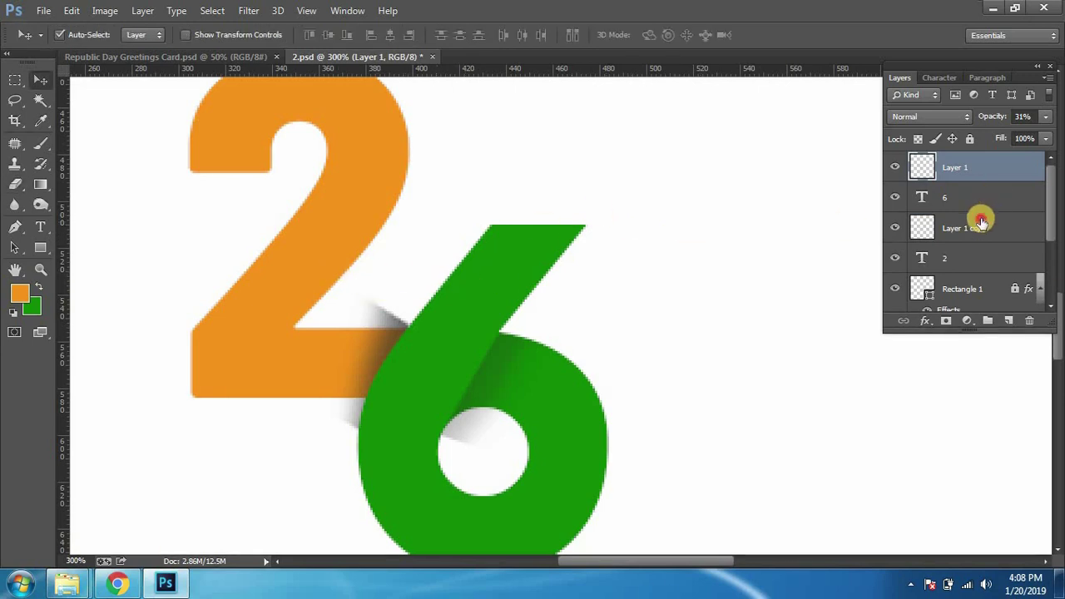
pyautogui.click(978, 224)
pyautogui.press('e')
pyautogui.moveTo(453, 285)
pyautogui.mouseDown()
pyautogui.moveTo(415, 277)
pyautogui.moveTo(361, 305)
pyautogui.mouseUp()
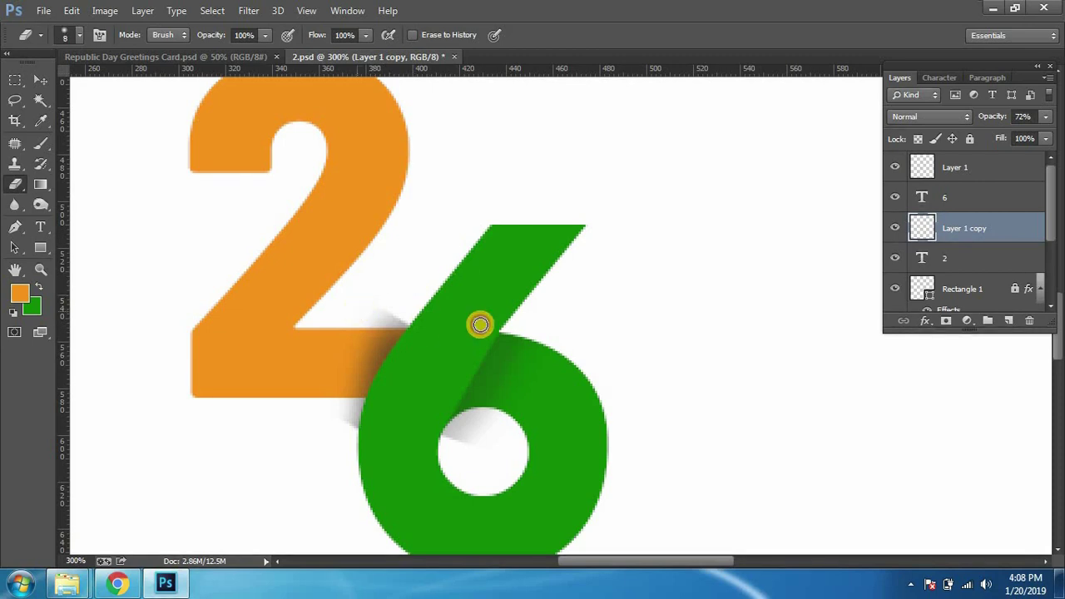
pyautogui.moveTo(352, 415); pyautogui.dragTo(356, 457)
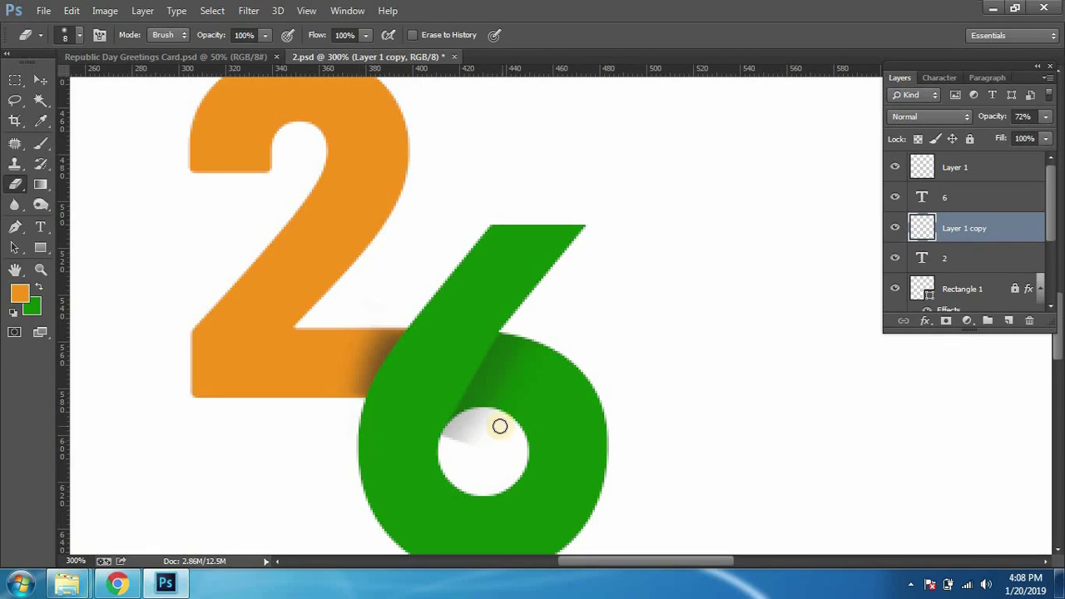
pyautogui.keyDown('ctrl'); pyautogui.click(468, 429); pyautogui.keyUp('ctrl')
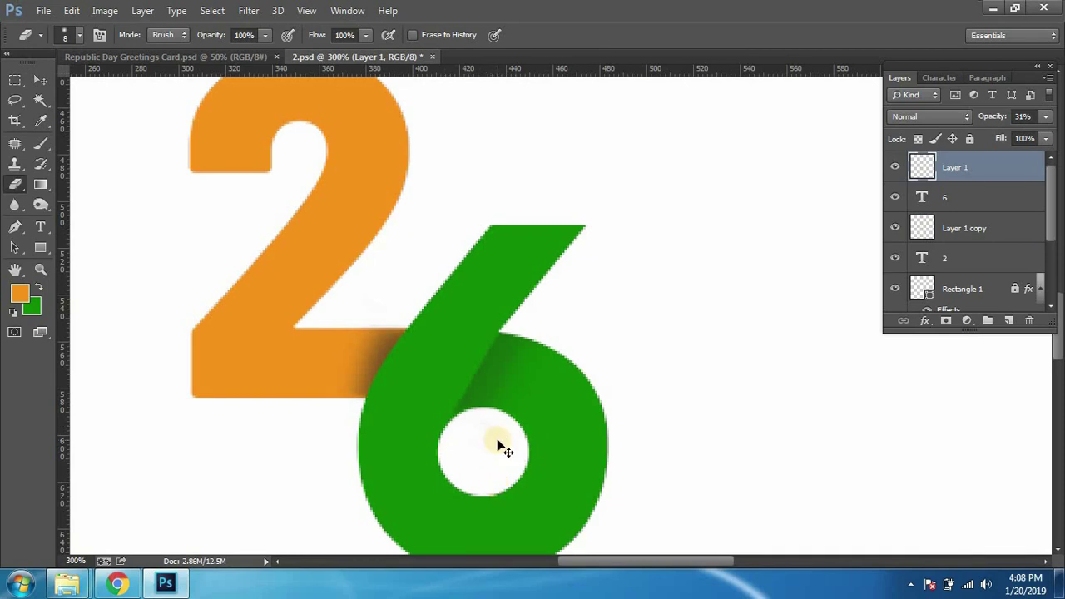
# Step: Select the 6 layer and zoom in on where the 2 and 6 overlap
pyautogui.hotkey('ctrl', '0')
pyautogui.hotkey('ctrl', '1')
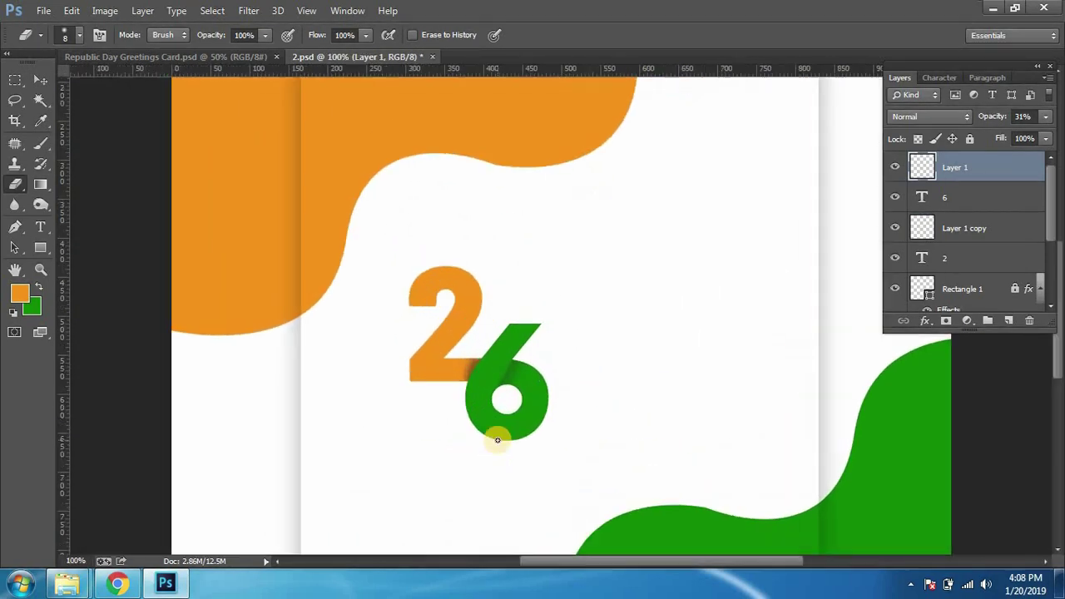
pyautogui.press('v')
pyautogui.click(474, 364)
pyautogui.hotkey('ctrl', '+')
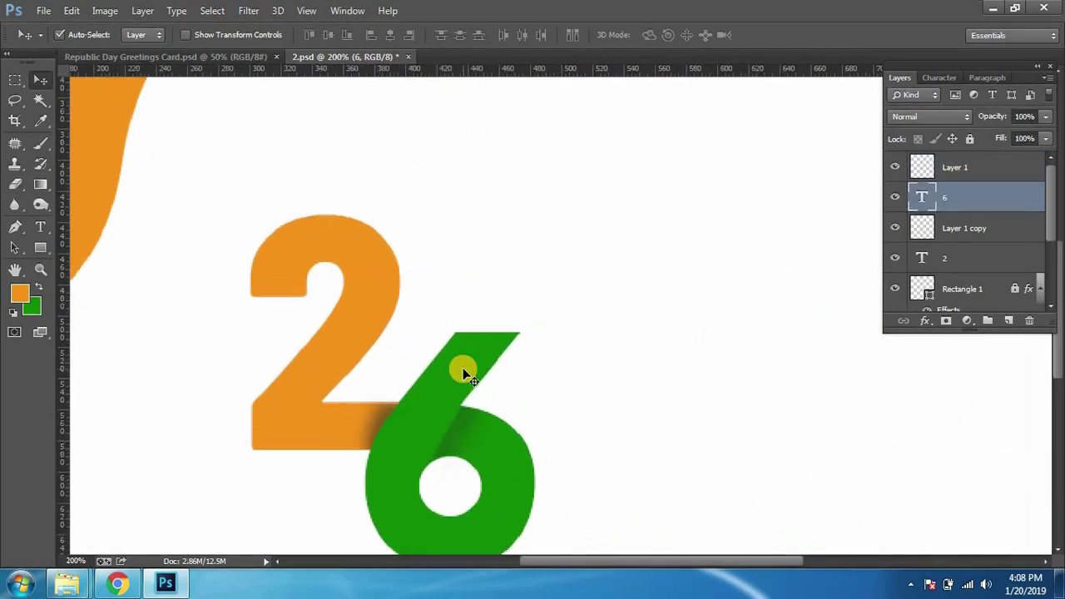
pyautogui.hotkey('ctrl', '+')
pyautogui.moveTo(475, 352); pyautogui.dragTo(571, 252)
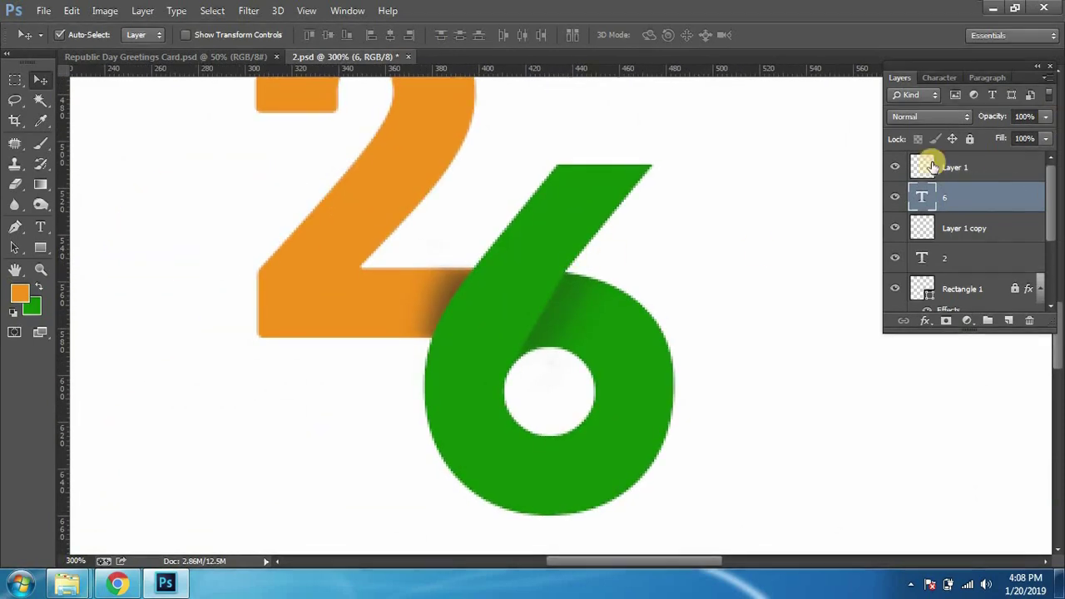
# Step: Set the Layer 1 and Layer 1 copy shadows to about 54–57% opacity
pyautogui.click(1007, 163)
pyautogui.click(1046, 116)
pyautogui.moveTo(999, 136); pyautogui.dragTo(1004, 137)
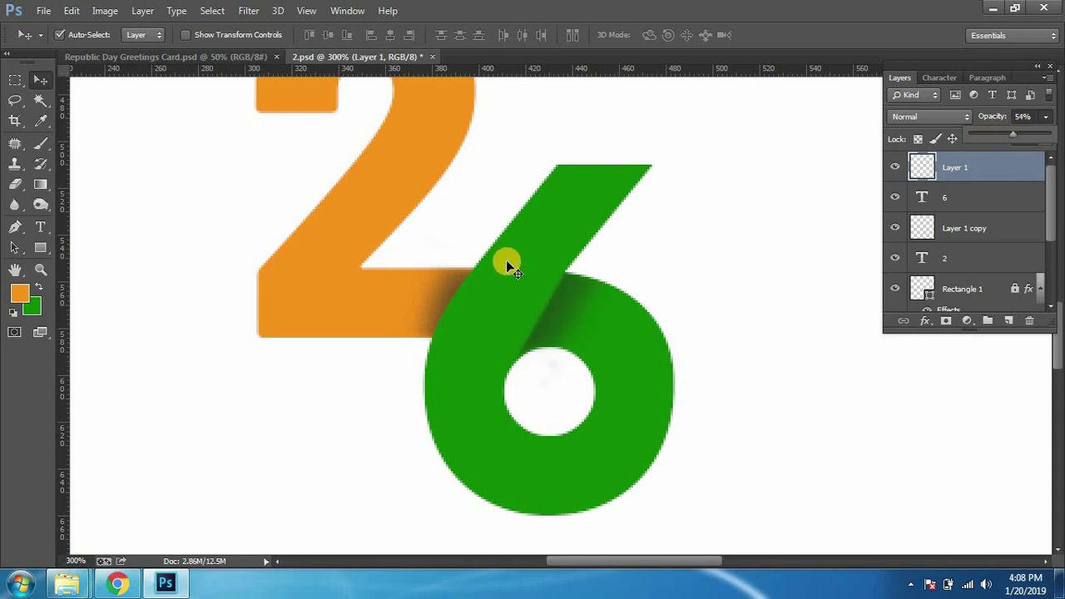
pyautogui.click(990, 228)
pyautogui.click(1046, 116)
pyautogui.moveTo(1021, 136); pyautogui.dragTo(1010, 133)
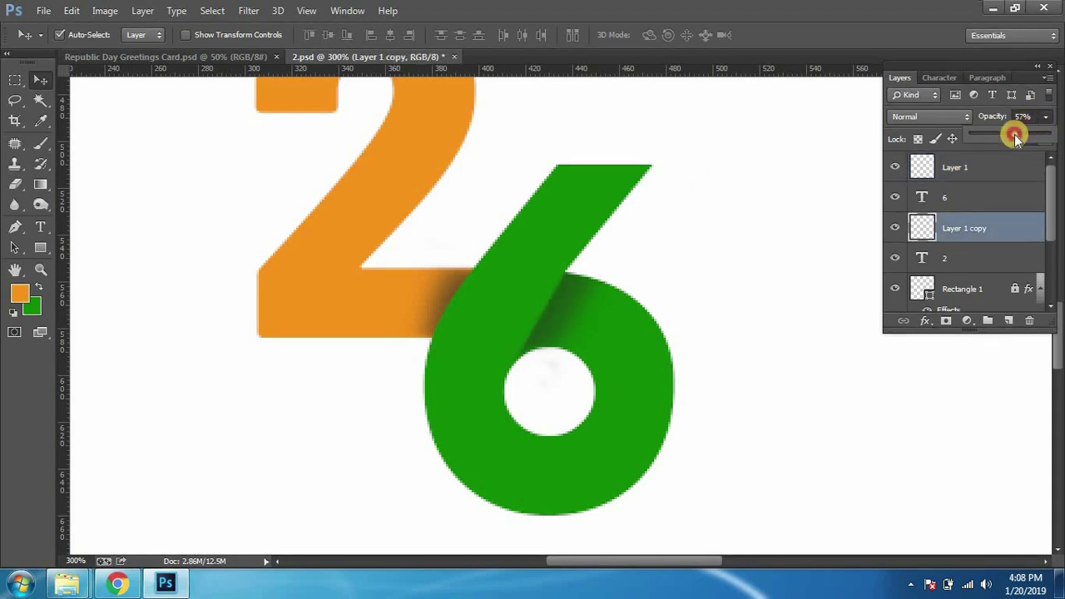
pyautogui.click(678, 259)
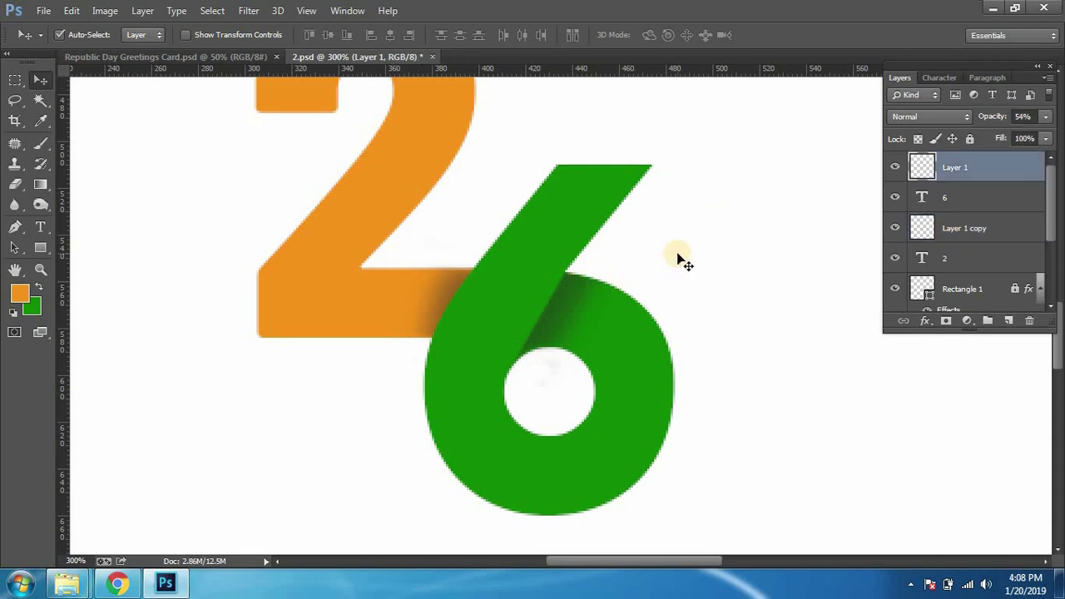
pyautogui.scroll(-3, 678, 259)
pyautogui.scroll(-1, 678, 260)
pyautogui.scroll(2, 678, 259)
pyautogui.scroll(1, 678, 259)
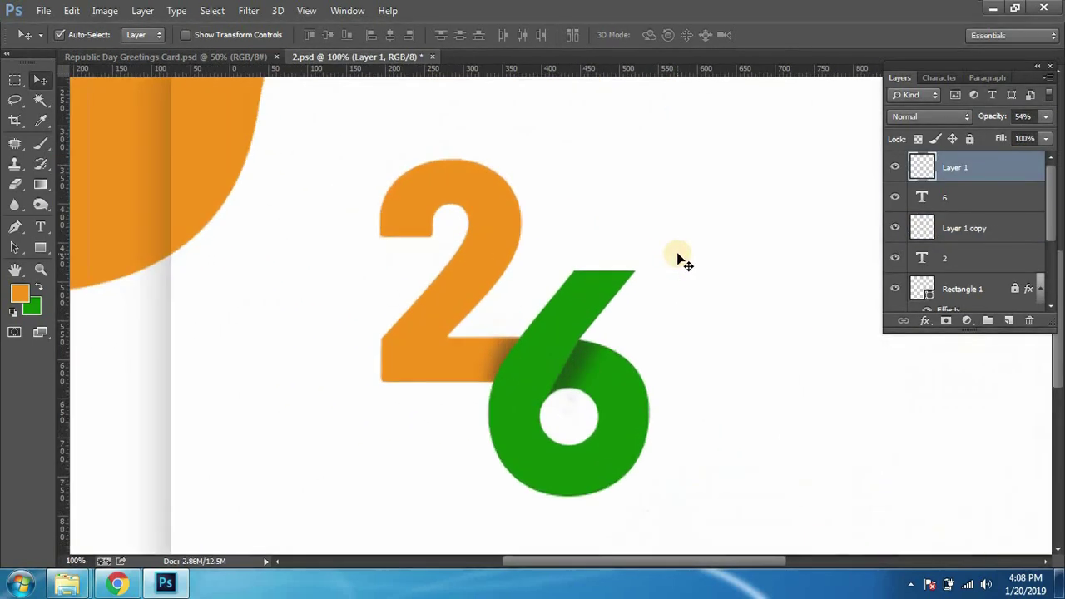
pyautogui.scroll(-1, 678, 259)
pyautogui.scroll(-1, 678, 259)
pyautogui.scroll(1, 678, 259)
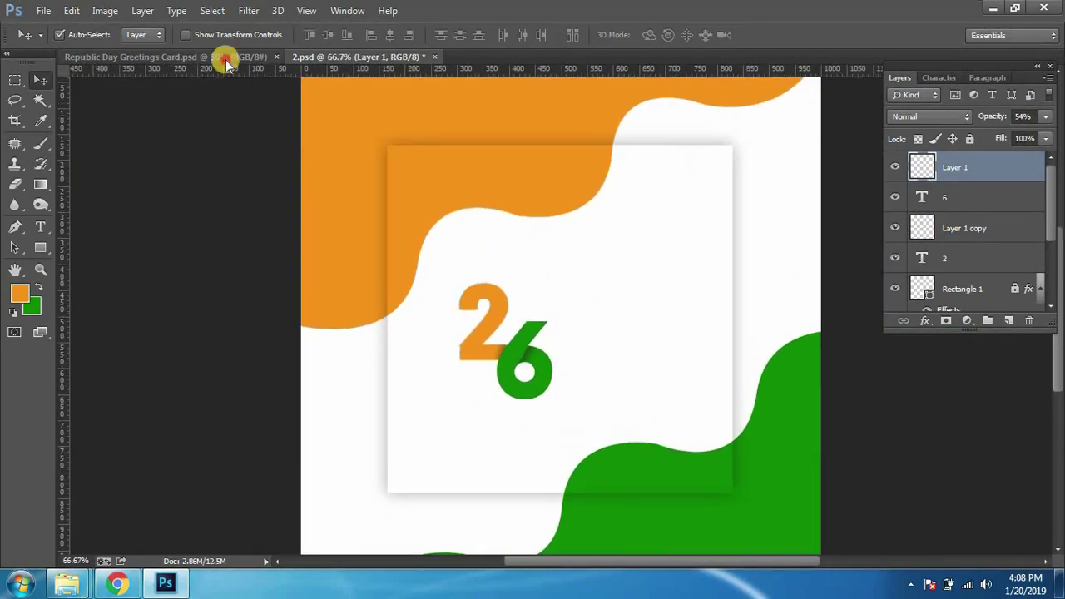
# Step: Rotate the Layer 1 copy shadow about 7° and nudge it up-left into the 2's corner
pyautogui.hotkey('ctrl', '+')
pyautogui.hotkey('ctrl', '+')
pyautogui.scroll(2, 379, 413)
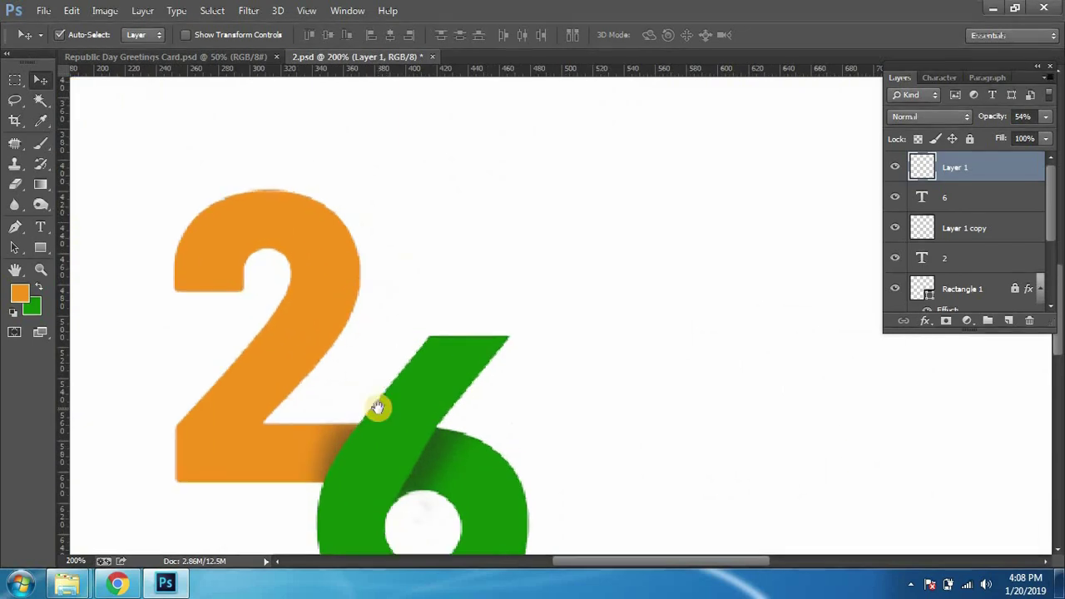
pyautogui.hotkey('ctrl', 't')
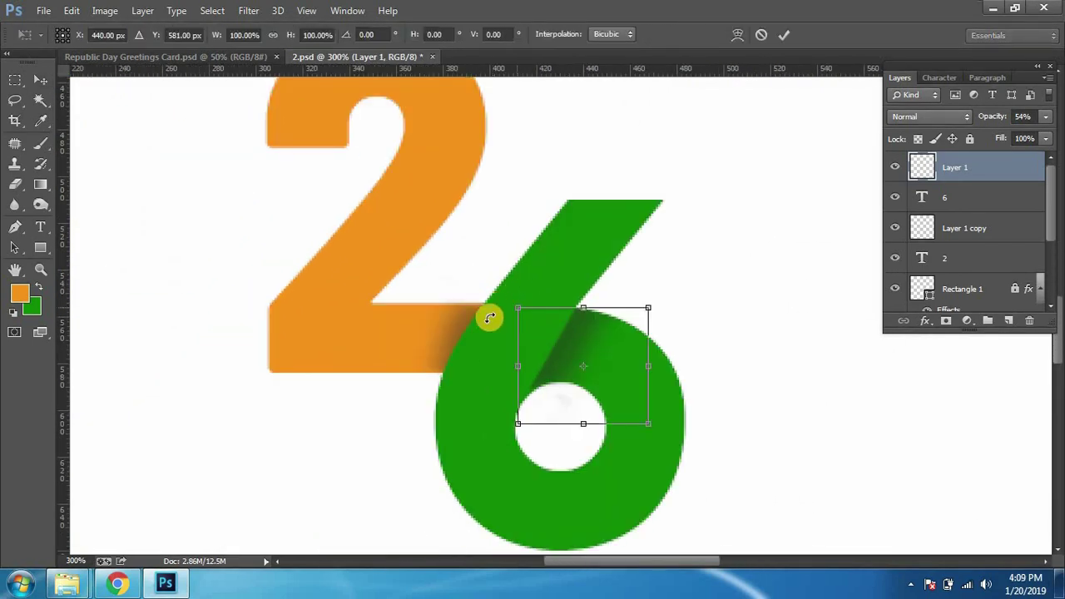
pyautogui.press('Return')
pyautogui.click(951, 229)
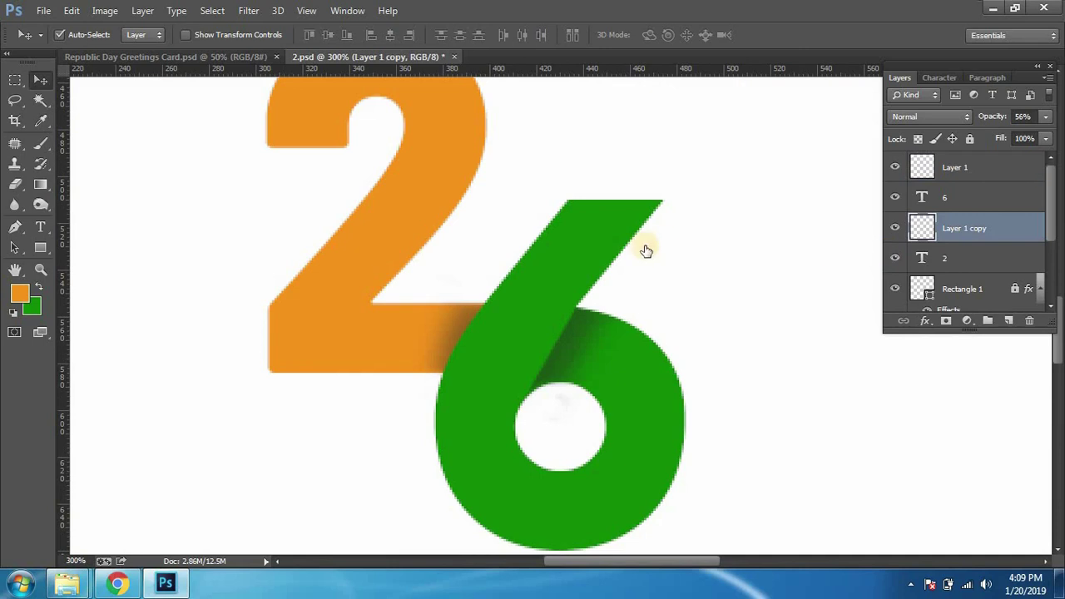
pyautogui.hotkey('ctrl', 't')
pyautogui.moveTo(637, 266); pyautogui.dragTo(623, 276)
pyautogui.moveTo(454, 293)
pyautogui.mouseDown()
pyautogui.moveTo(457, 311)
pyautogui.moveTo(454, 296)
pyautogui.moveTo(398, 264)
pyautogui.mouseUp()
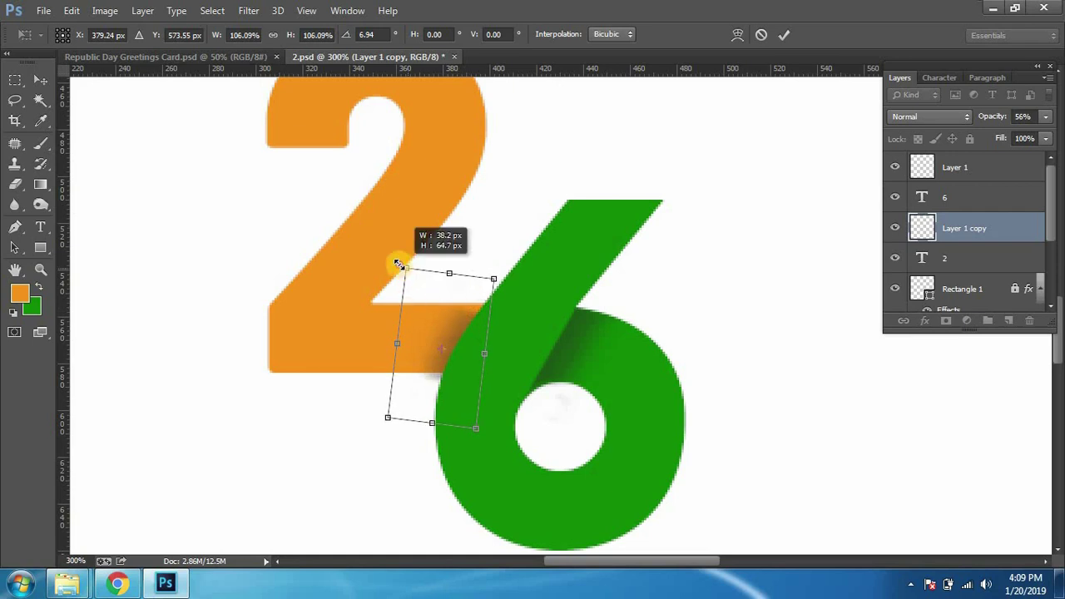
pyautogui.press('Return')
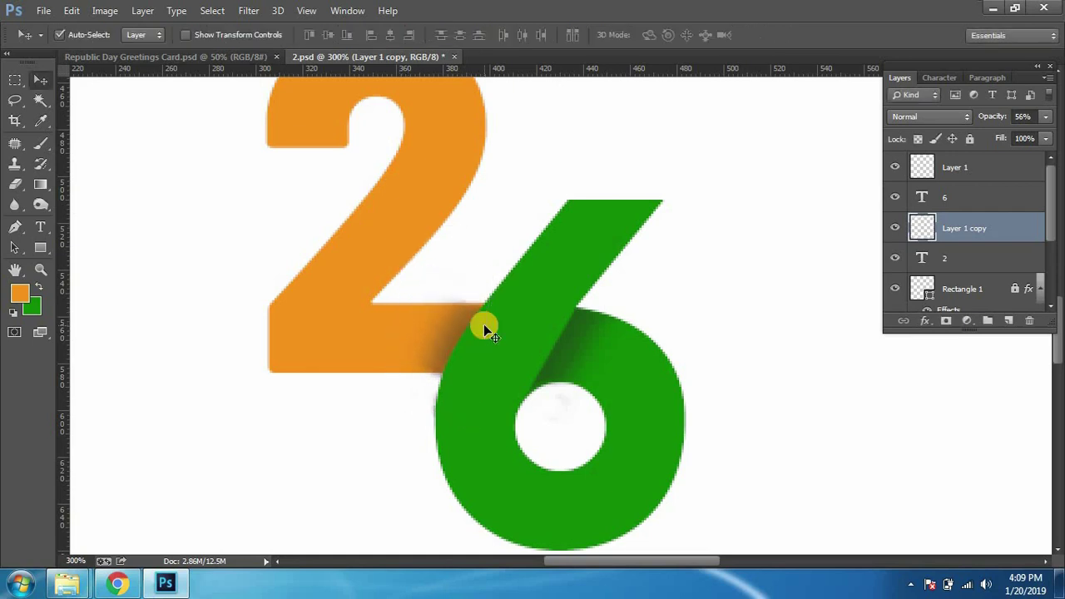
# Step: Erase the faint orange smear above the 2's base
pyautogui.press('e')
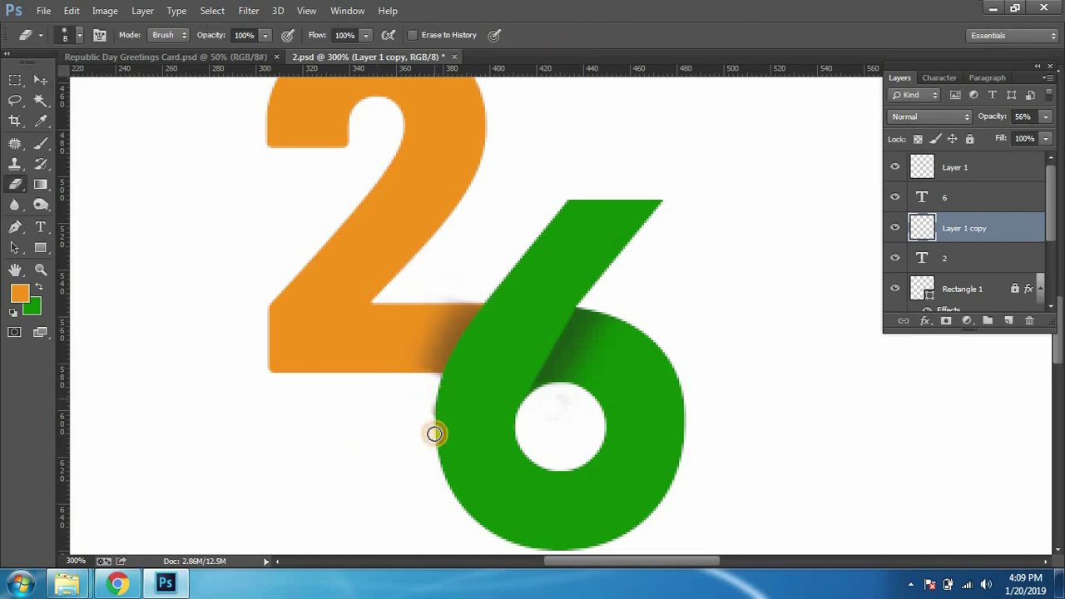
pyautogui.moveTo(462, 295); pyautogui.dragTo(368, 295)
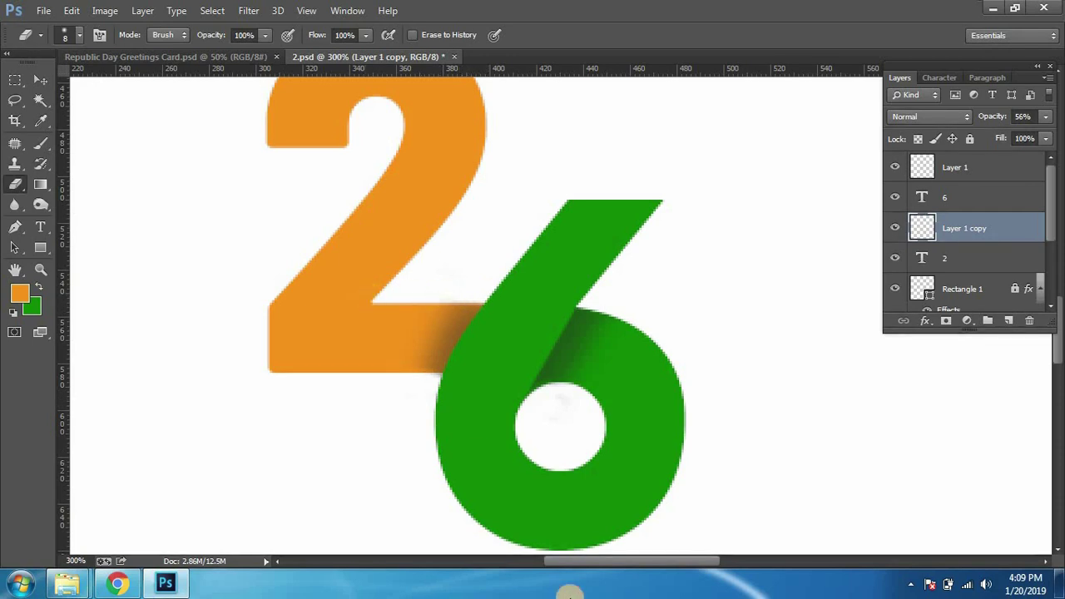
pyautogui.press('v')
pyautogui.hotkey('ctrl', '0')
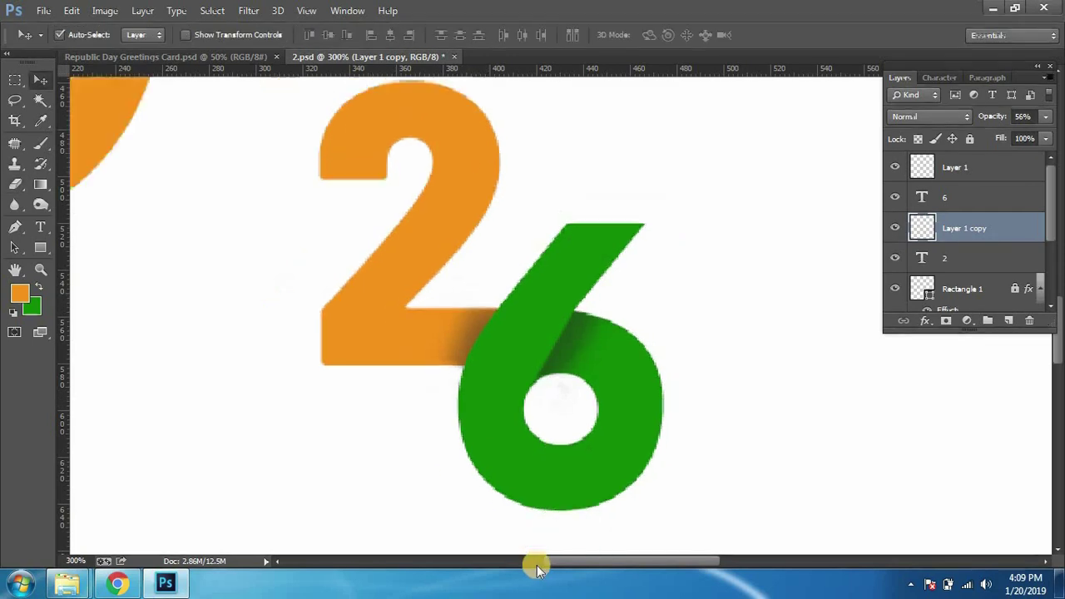
pyautogui.hotkey('ctrl', '1')
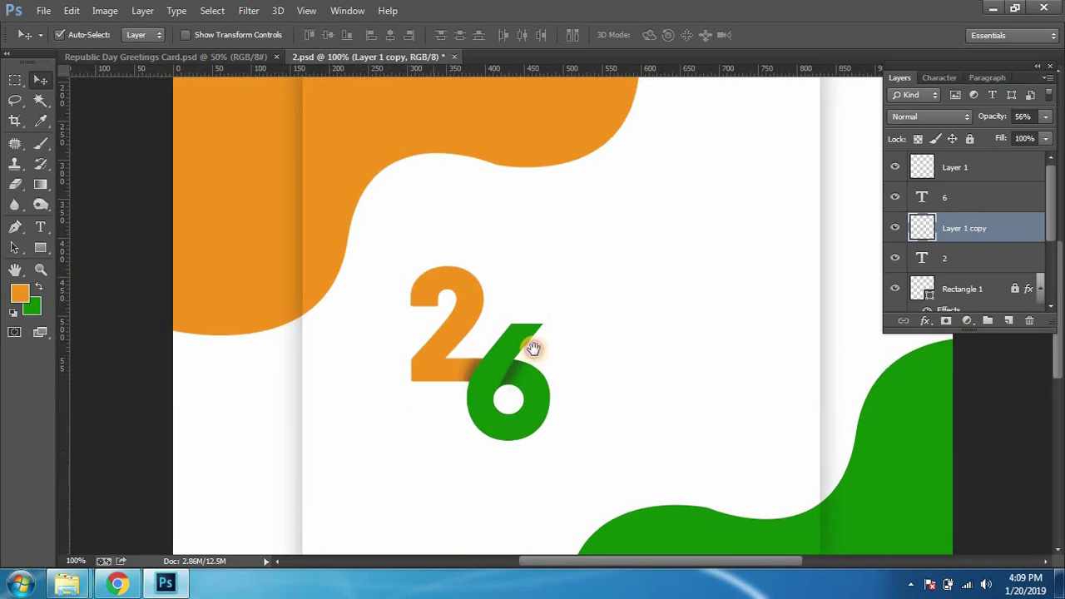
pyautogui.hotkey('ctrl', '+')
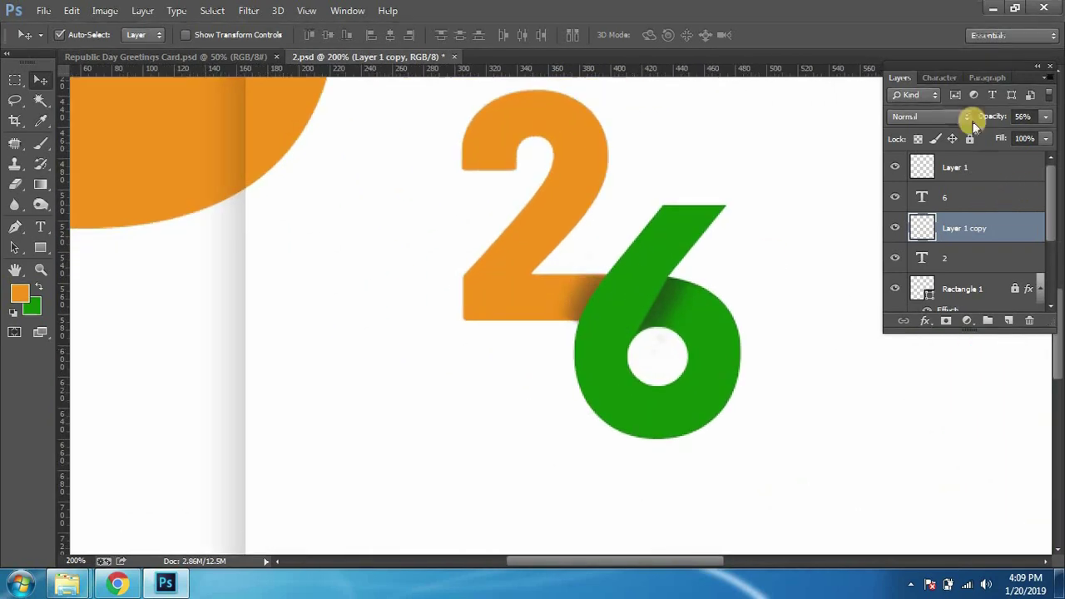
# Step: Set the Layer 1 copy shadow's blend mode to Luminosity
pyautogui.click(965, 117)
pyautogui.click(915, 183)
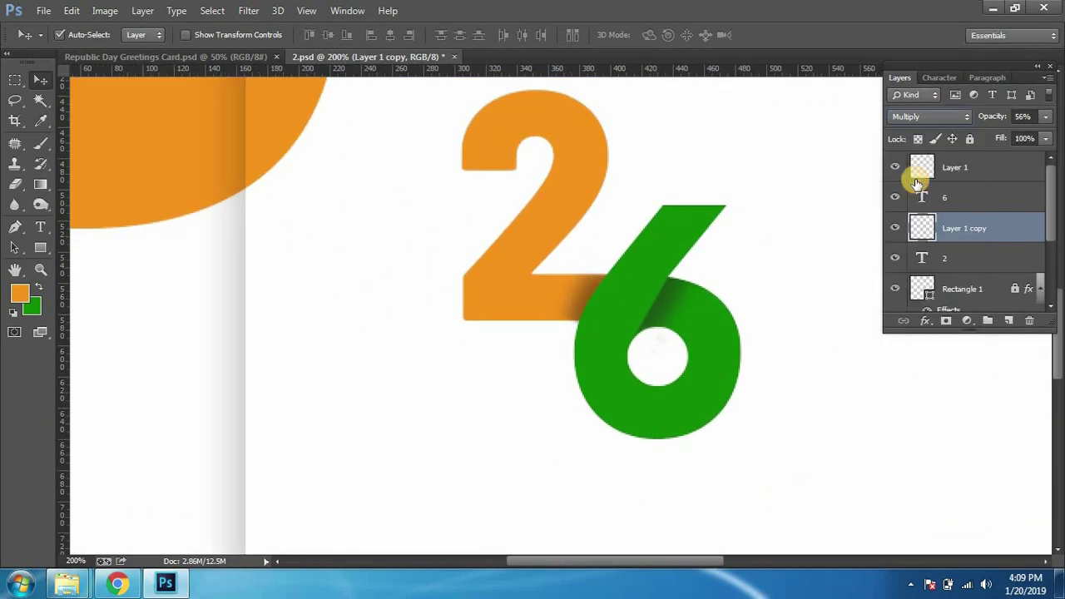
pyautogui.hotkey('alt', 'shift', 'g')
pyautogui.hotkey('shift', '+')
pyautogui.hotkey('shift', '+')
pyautogui.hotkey('shift', '+')
pyautogui.hotkey('shift', '+')
pyautogui.hotkey('shift', '-')
# Step: Narrow the Layer 1 copy shadow to about 86% width
pyautogui.hotkey('ctrl', 't')
pyautogui.rightClick(620, 293)
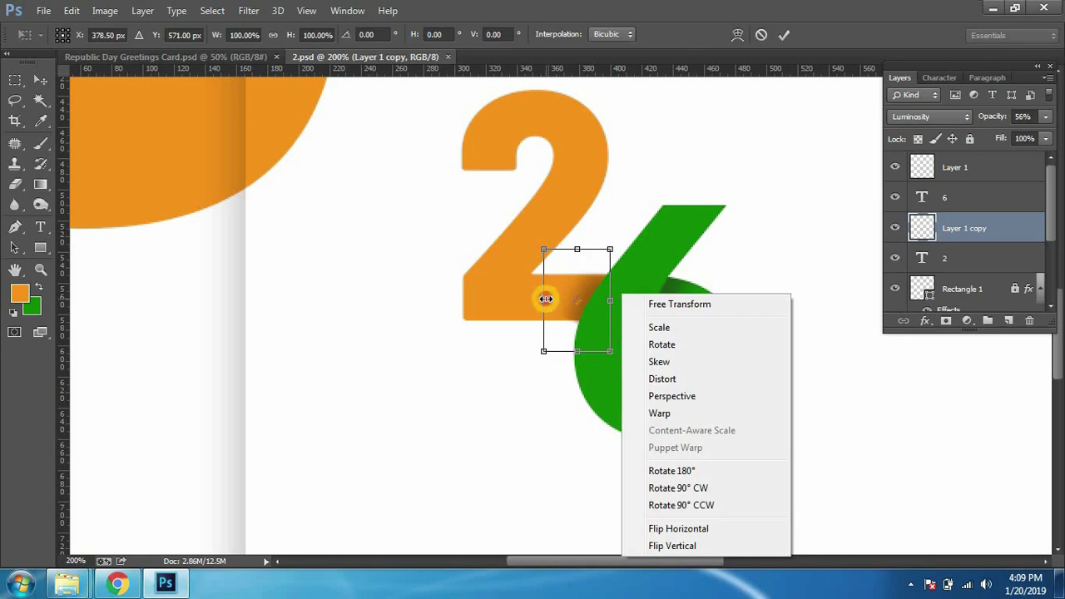
pyautogui.click(545, 299)
pyautogui.moveTo(544, 300); pyautogui.dragTo(554, 301)
pyautogui.press('Return')
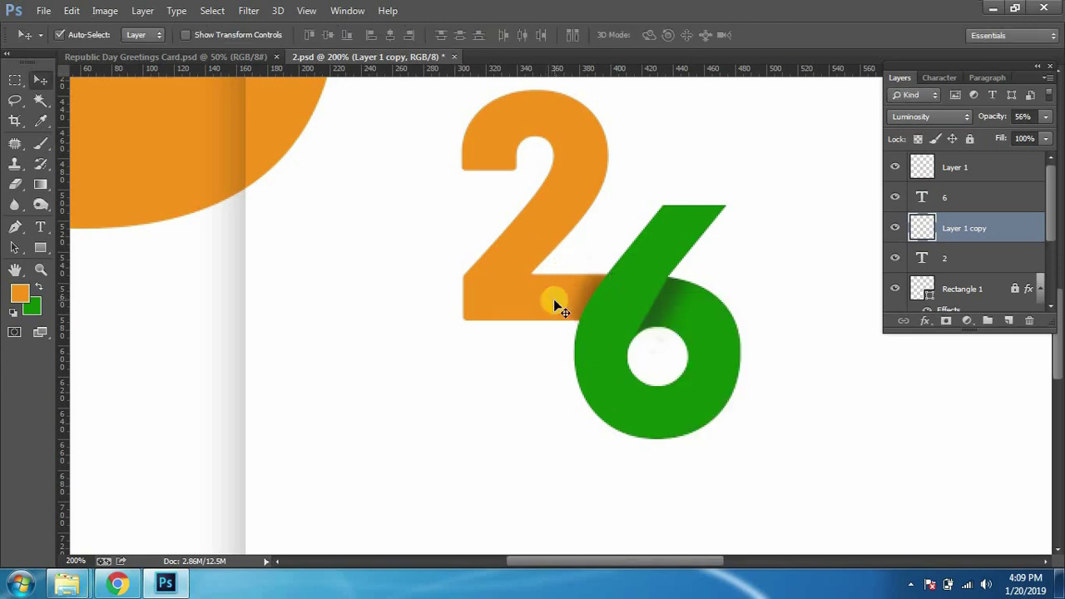
pyautogui.hotkey('ctrl', '0')
pyautogui.hotkey('ctrl', '+')
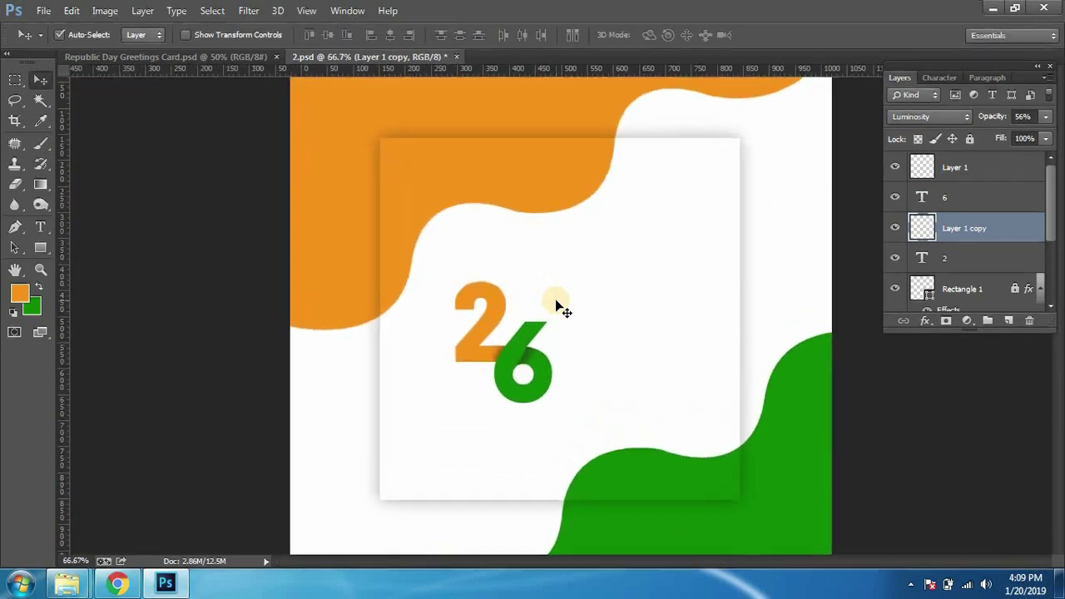
pyautogui.hotkey('ctrl', '+')
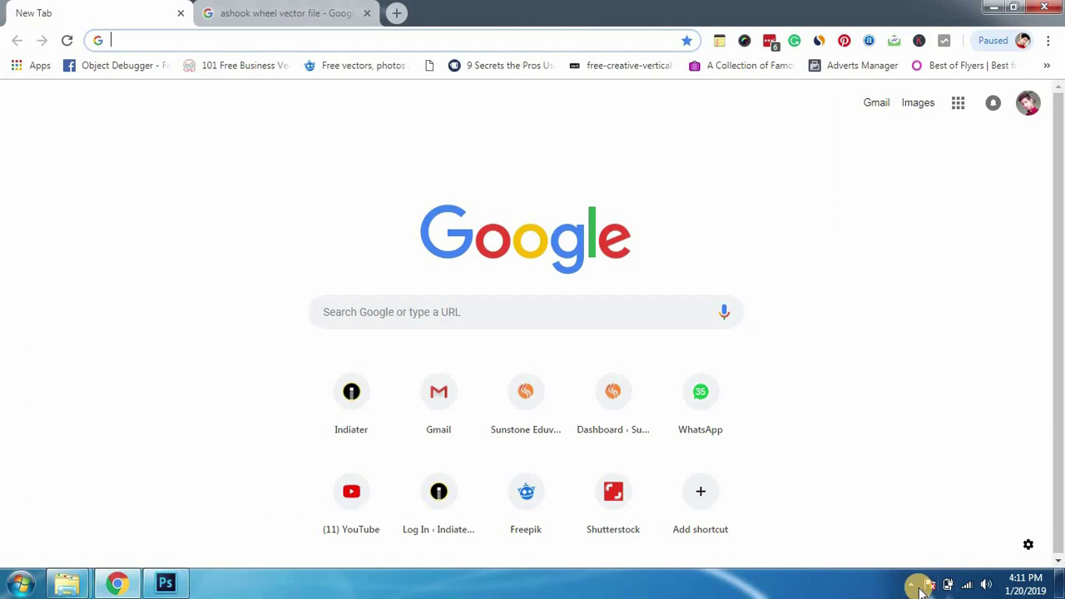
# Step: Compare against the finished Republic Day Greetings Card design, then go back to 2.psd
pyautogui.click(916, 587)
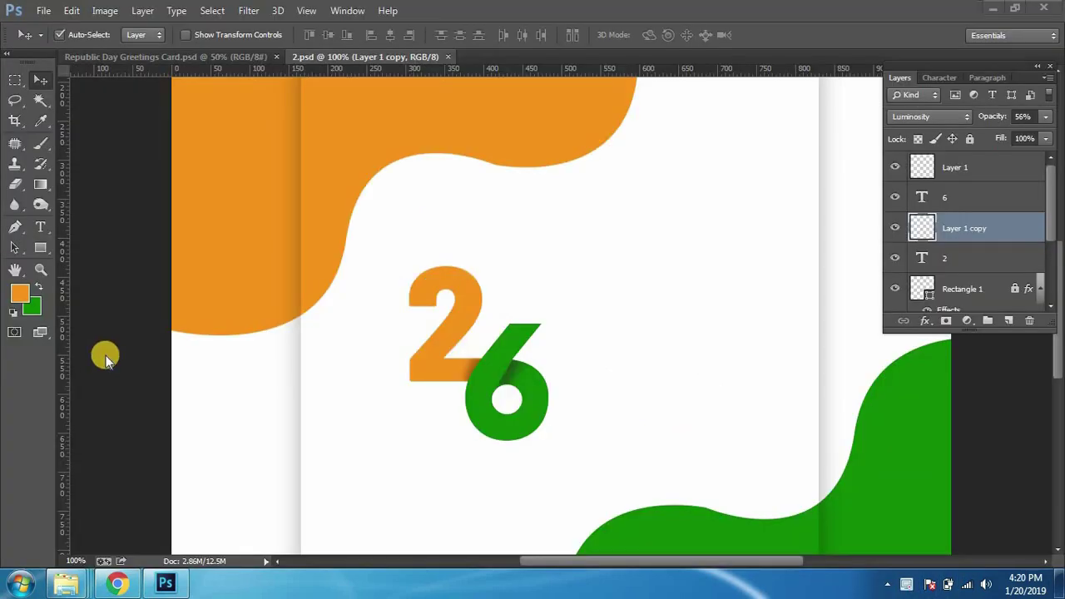
pyautogui.hotkey('ctrl', '-')
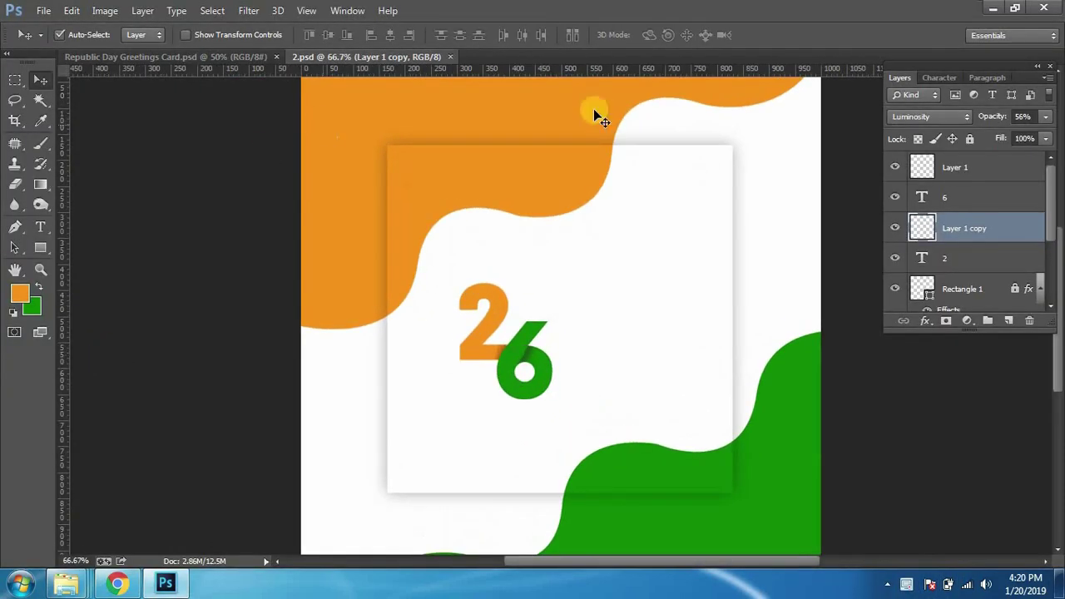
pyautogui.click(207, 64)
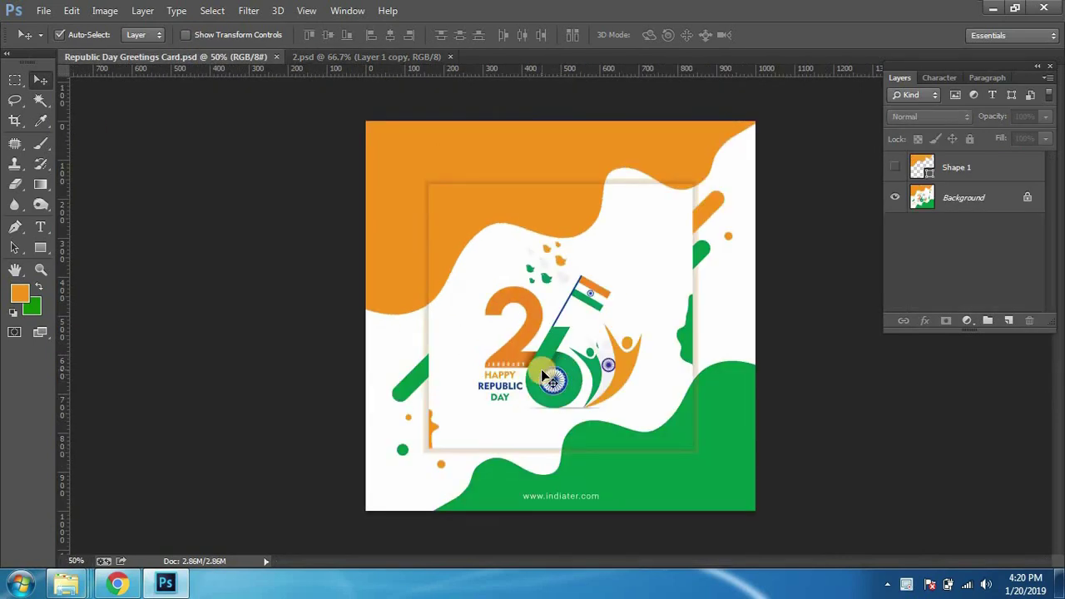
pyautogui.hotkey('ctrl', 'Tab')
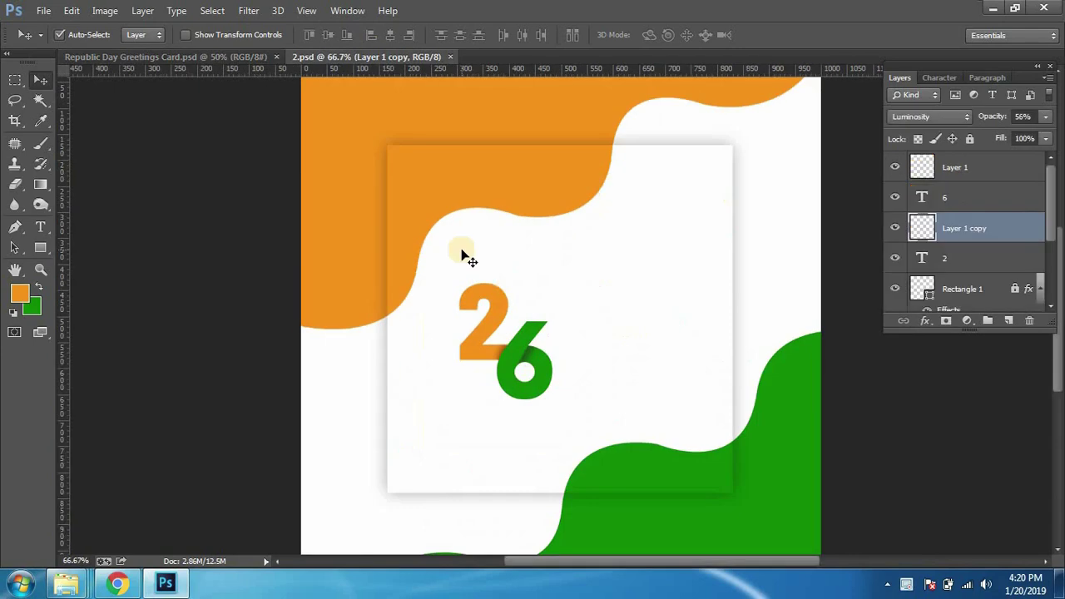
pyautogui.hotkey('ctrl', '+')
pyautogui.hotkey('ctrl', '+')
pyautogui.scroll(-3, 476, 332)
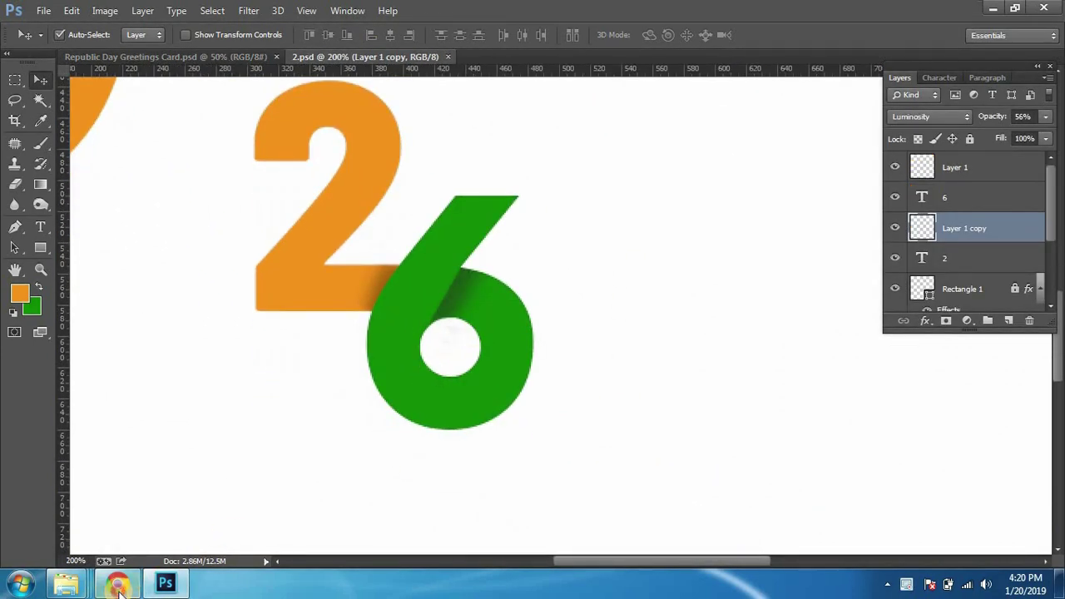
# Step: Open the Ashoka Chakra image preview from the image search results
pyautogui.click(117, 583)
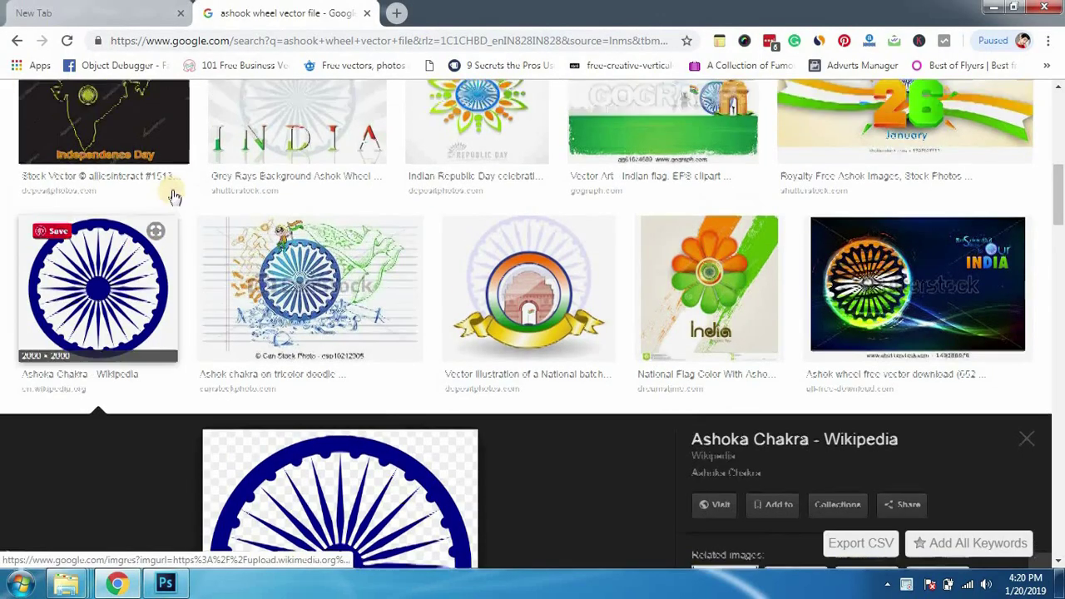
pyautogui.scroll(10, 253, 150)
pyautogui.tripleClick(132, 111)
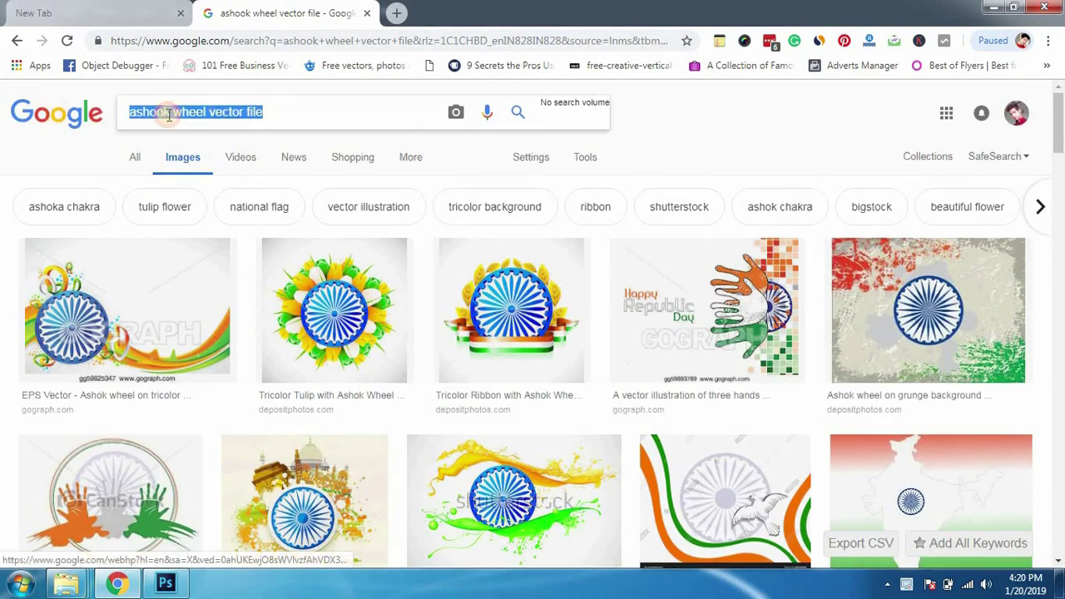
pyautogui.scroll(-1, 174, 256)
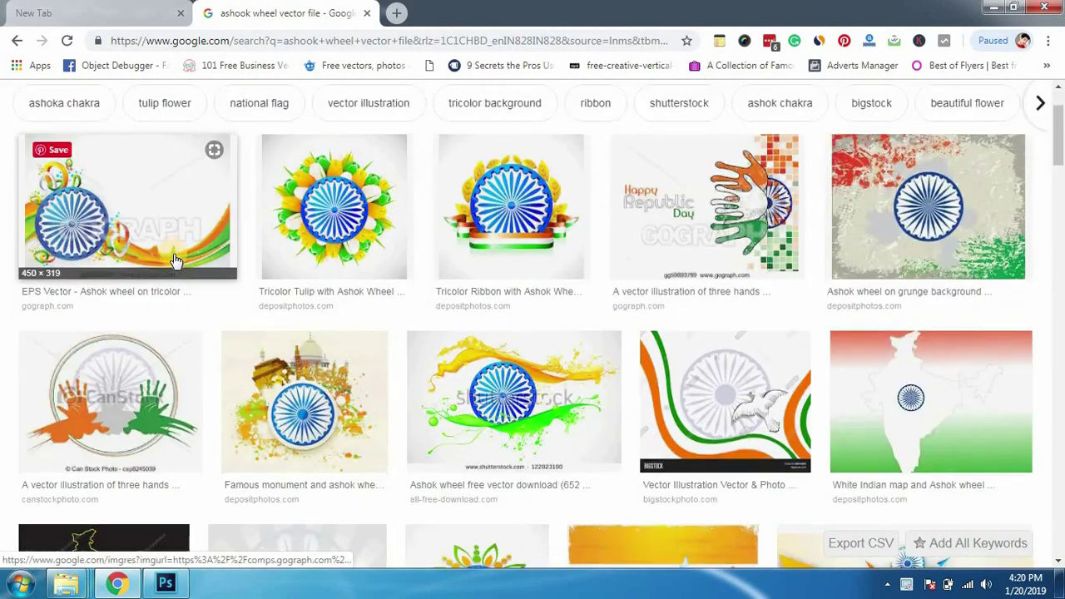
pyautogui.scroll(-4, 172, 250)
pyautogui.scroll(-3, 149, 242)
pyautogui.scroll(-1, 123, 236)
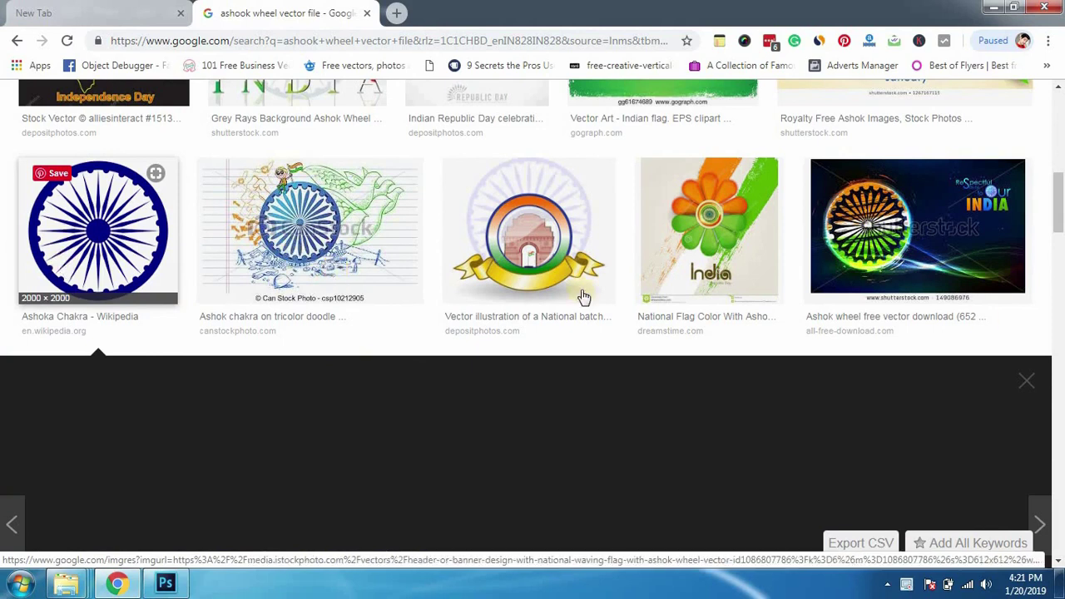
pyautogui.press('Escape')
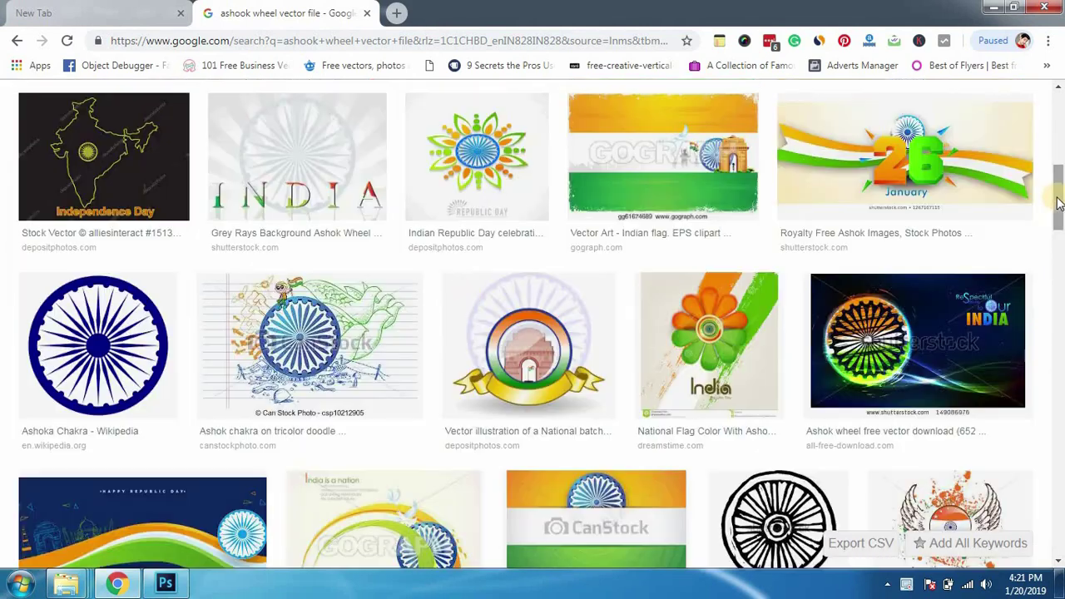
pyautogui.press('Return')
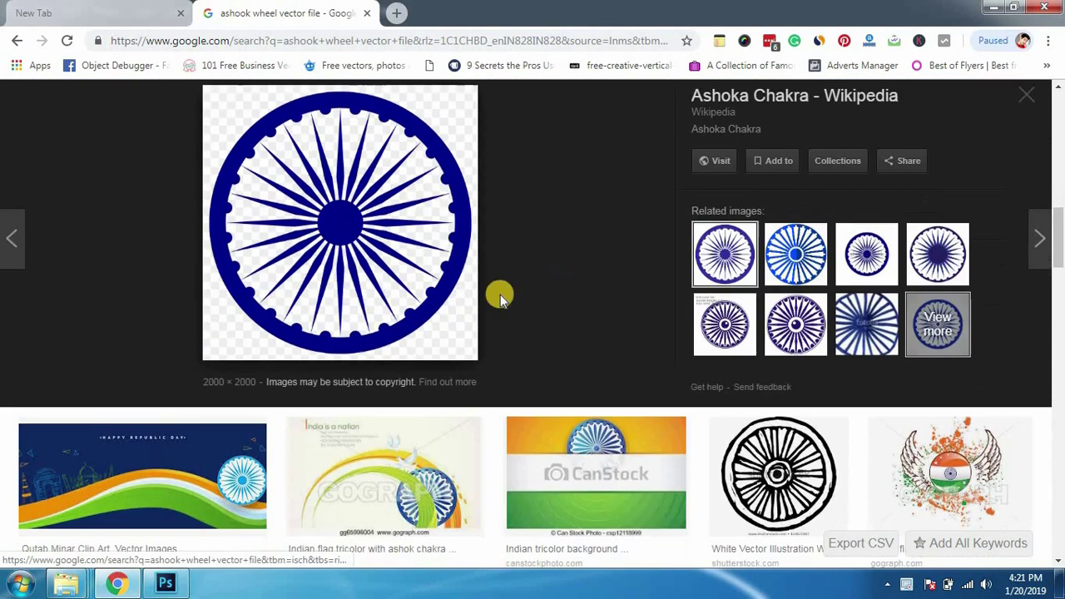
# Step: Save the Ashoka Chakra image as a PNG to Documents and switch back to Photoshop
pyautogui.rightClick(431, 194)
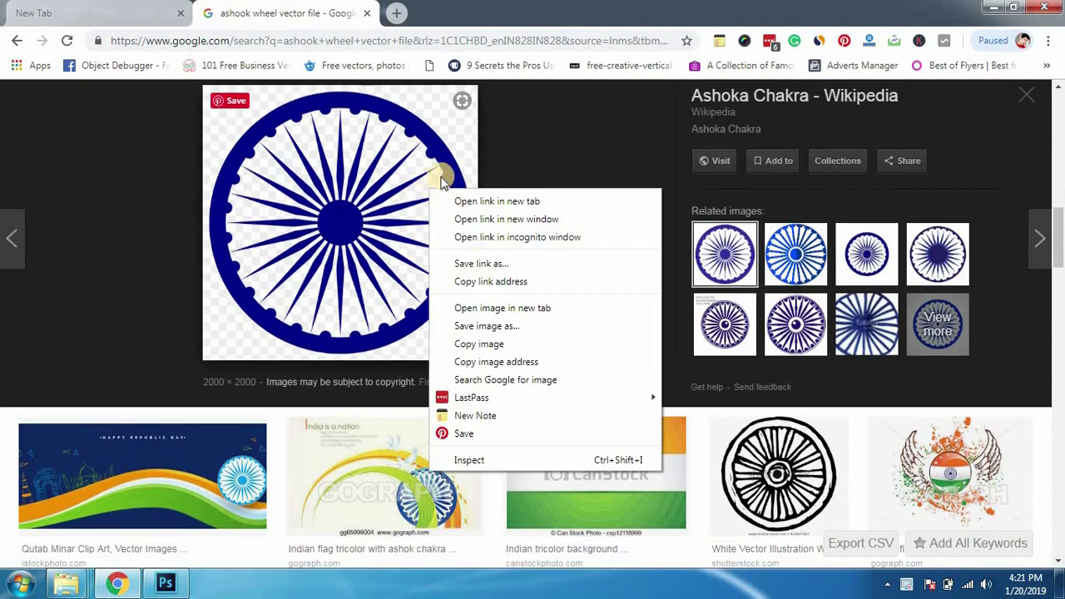
pyautogui.click(473, 324)
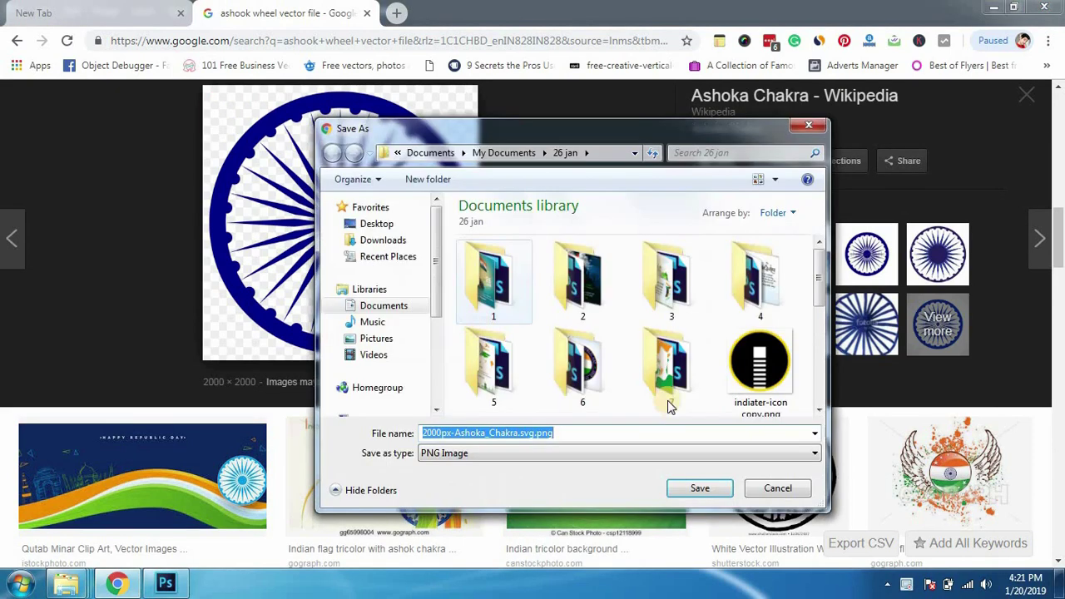
pyautogui.click(435, 254)
pyautogui.click(385, 306)
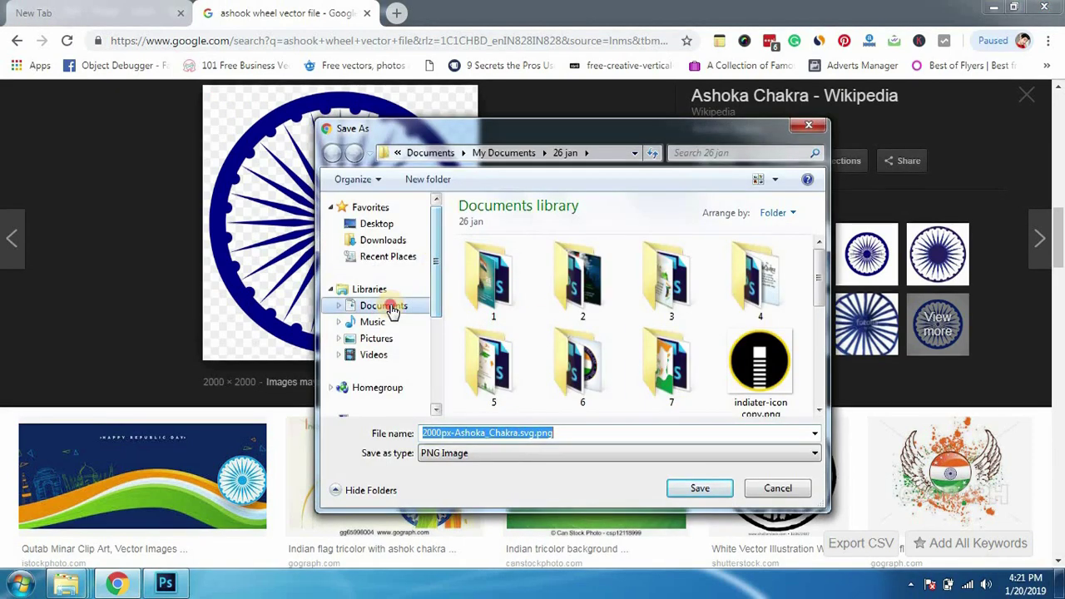
pyautogui.click(703, 488)
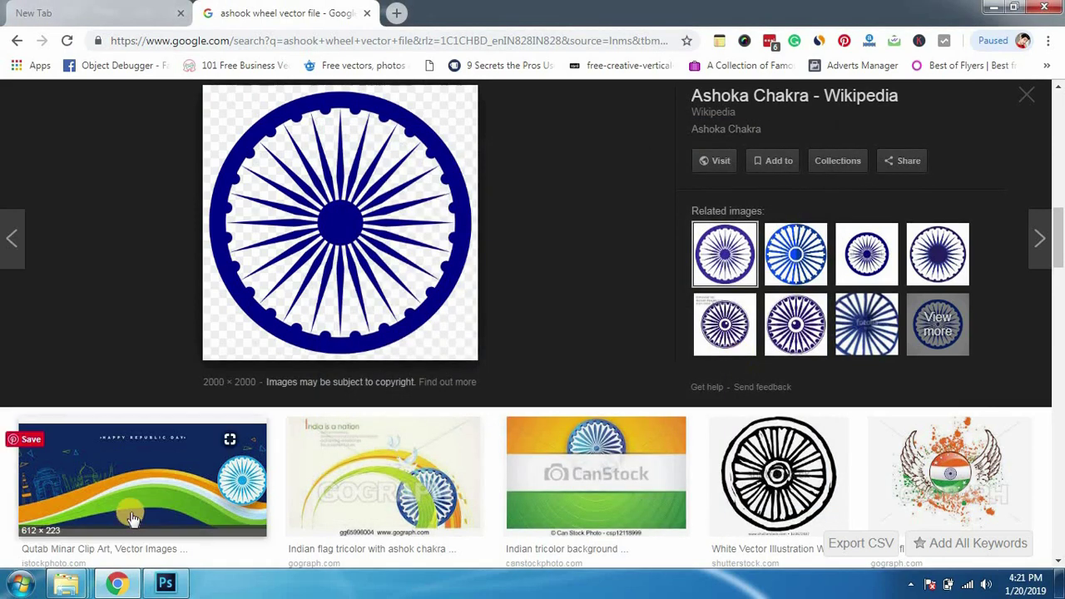
pyautogui.click(166, 583)
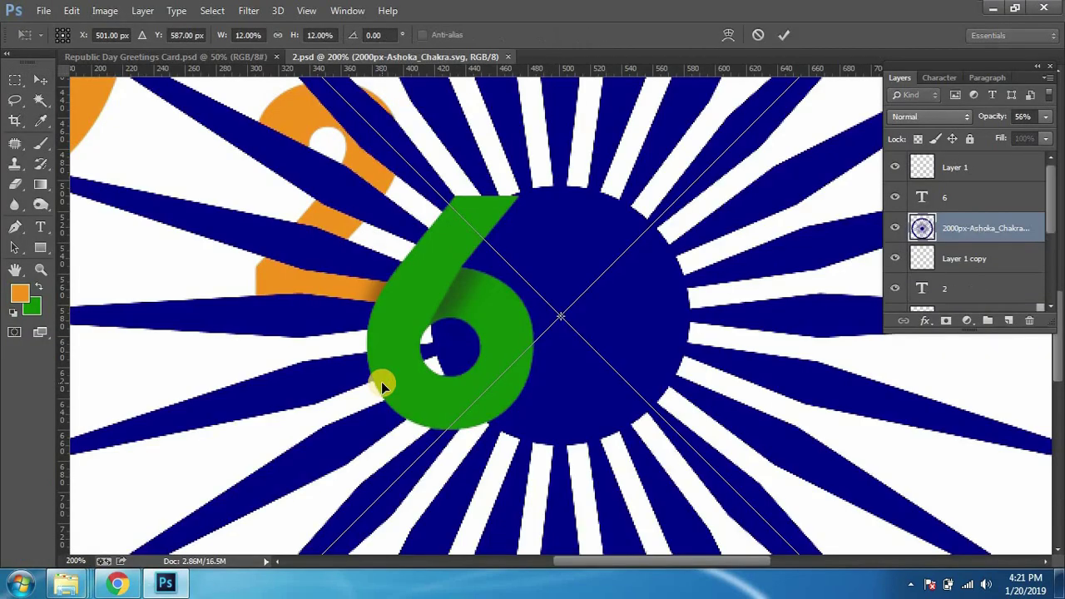
# Step: Place the chakra image, duplicate its layer and hide the original
pyautogui.hotkey('ctrl', '-')
pyautogui.hotkey('ctrl', '-')
pyautogui.hotkey('ctrl', '-')
pyautogui.press('Return')
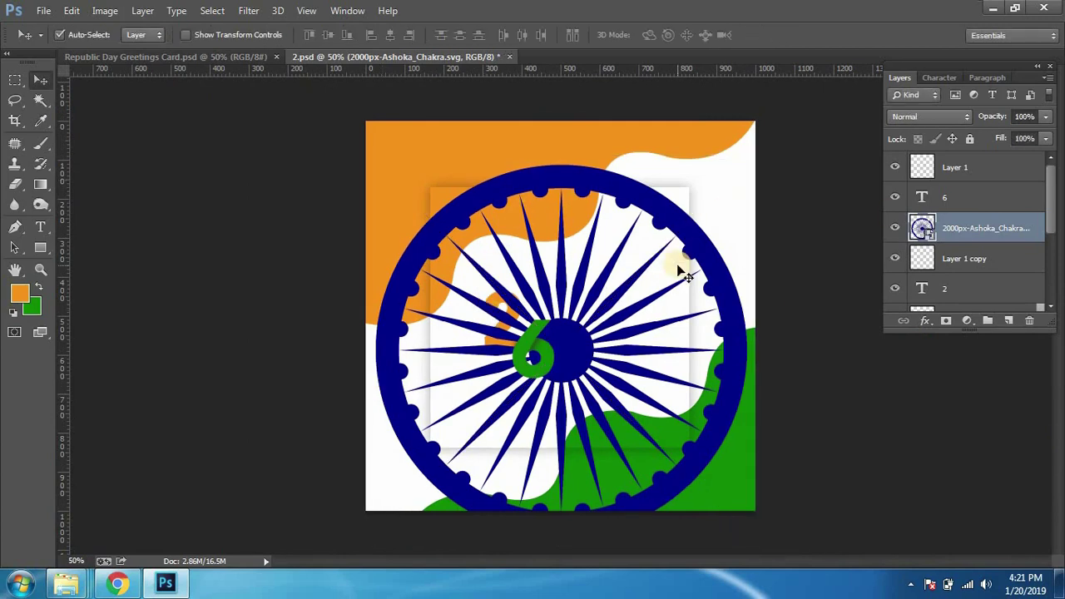
pyautogui.hotkey('ctrl', 'j')
pyautogui.click(895, 261)
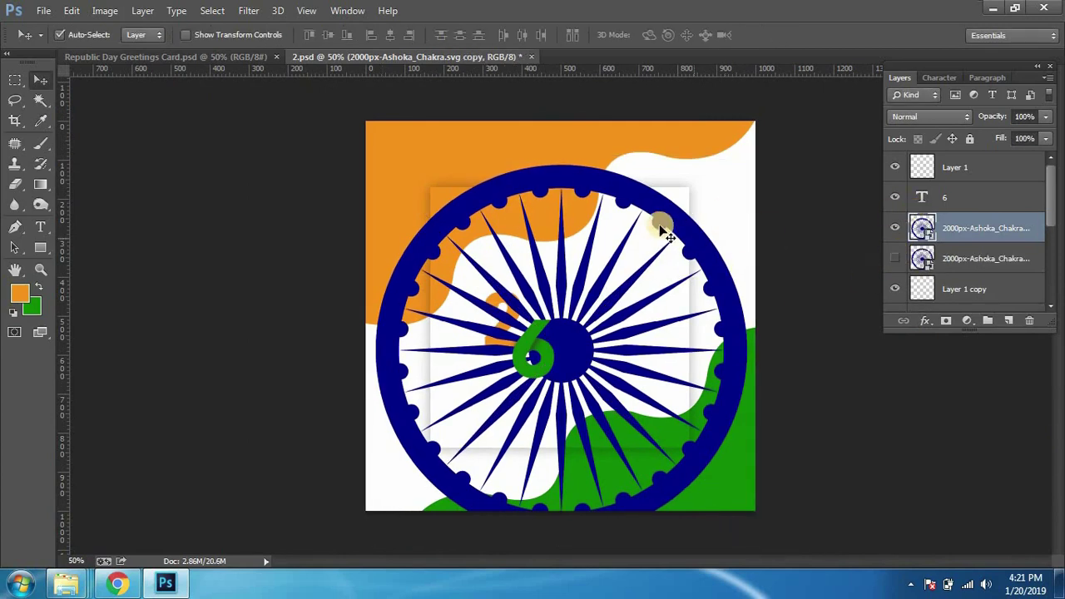
# Step: Shrink the chakra copy and adjust its stacking order relative to the 6
pyautogui.hotkey('ctrl', 't')
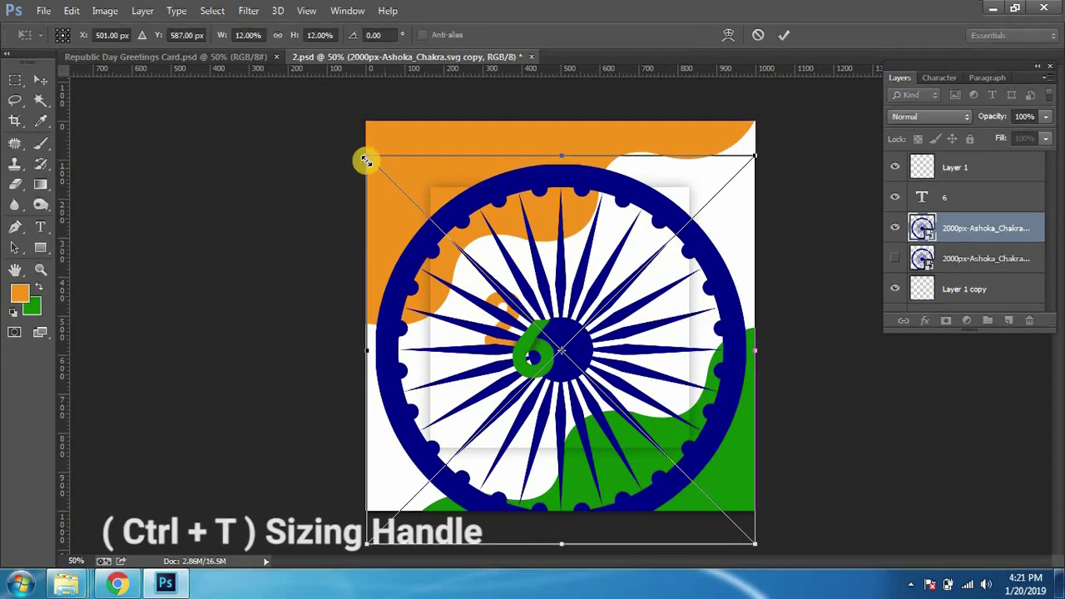
pyautogui.moveTo(366, 156); pyautogui.dragTo(512, 300)
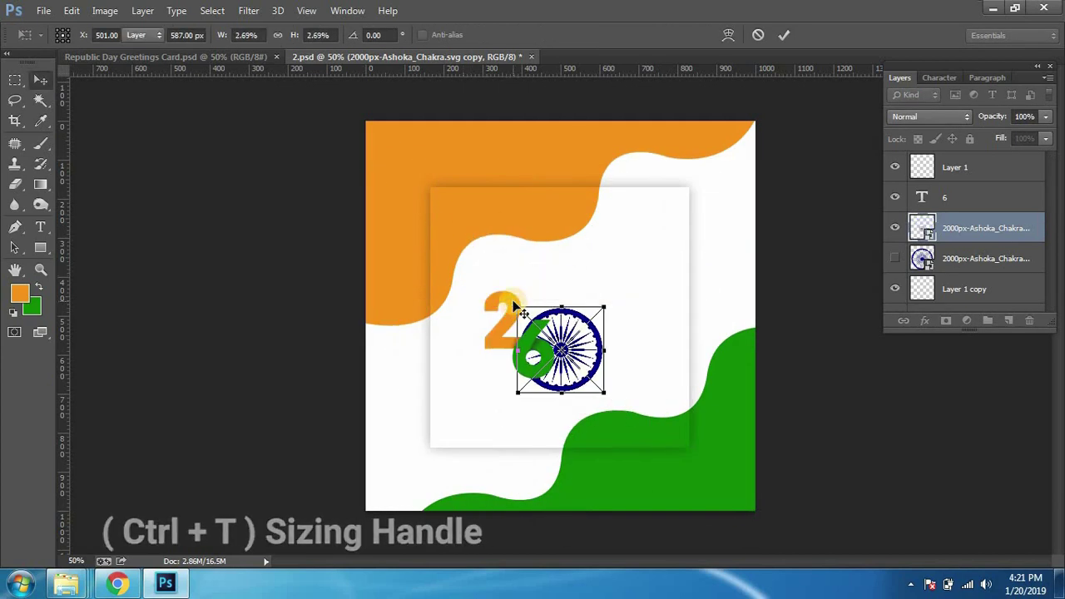
pyautogui.press('Return')
pyautogui.hotkey('ctrl', '+')
pyautogui.hotkey('ctrl', '+')
pyautogui.hotkey('ctrl', ']')
pyautogui.hotkey('ctrl', ']')
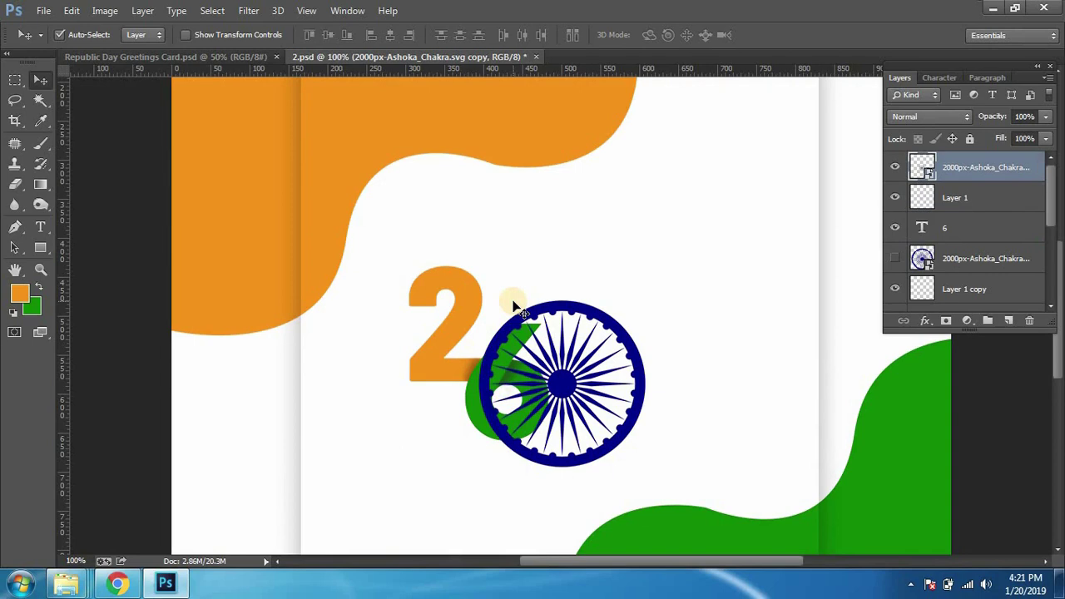
pyautogui.hotkey('ctrl', '[')
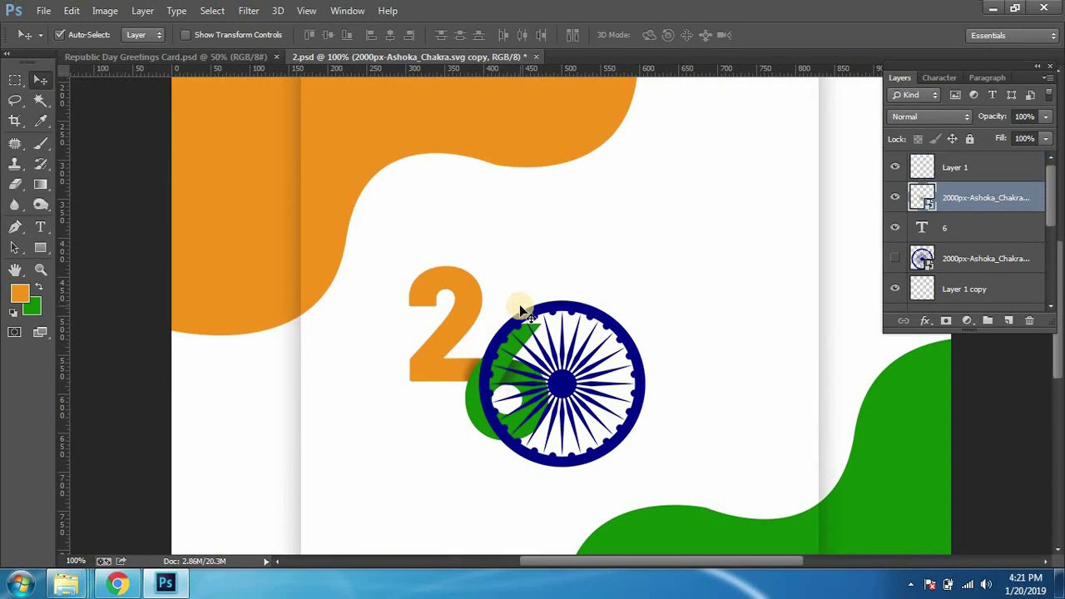
# Step: Scale the chakra to about 42 px and centre it inside the green 6's loop
pyautogui.hotkey('ctrl', 't')
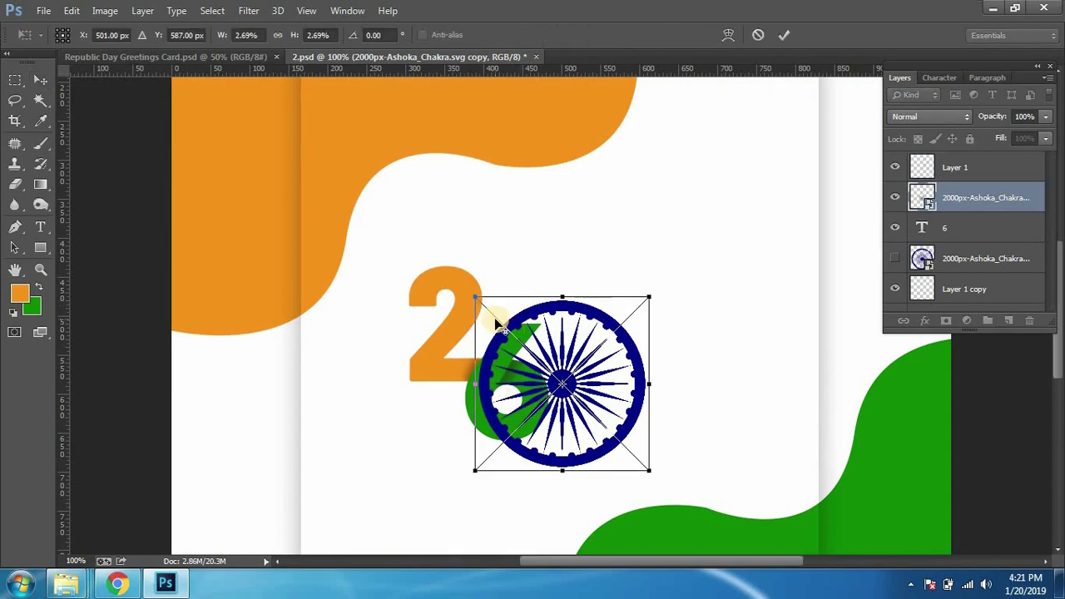
pyautogui.moveTo(473, 297); pyautogui.dragTo(521, 335)
pyautogui.moveTo(531, 389); pyautogui.dragTo(475, 403)
pyautogui.moveTo(467, 357); pyautogui.dragTo(491, 381)
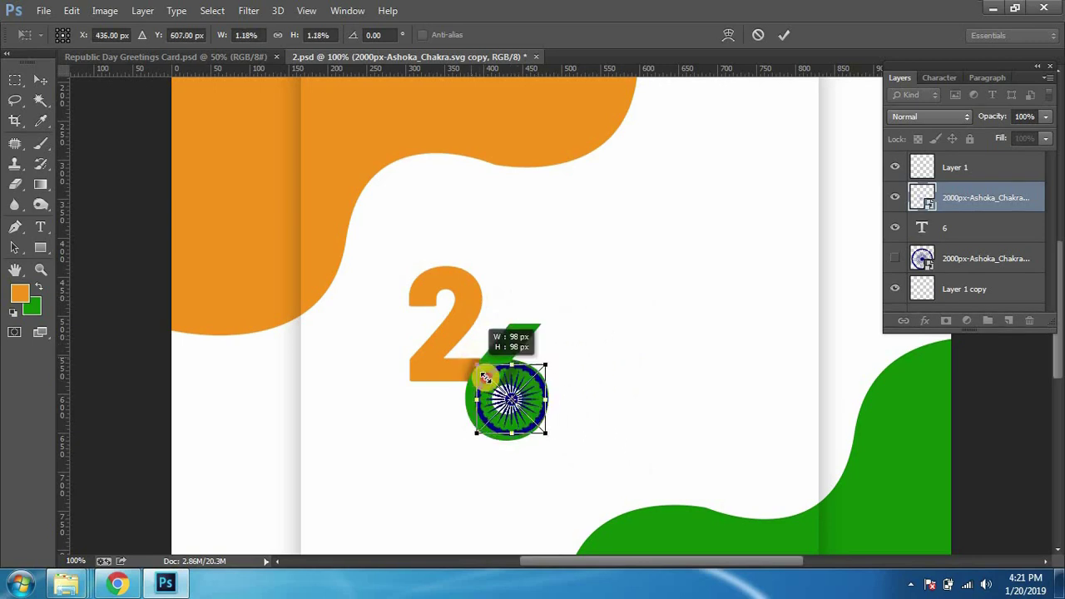
pyautogui.hotkey('ctrl', '+')
pyautogui.moveTo(475, 487); pyautogui.dragTo(461, 490)
pyautogui.moveTo(405, 450); pyautogui.dragTo(410, 457)
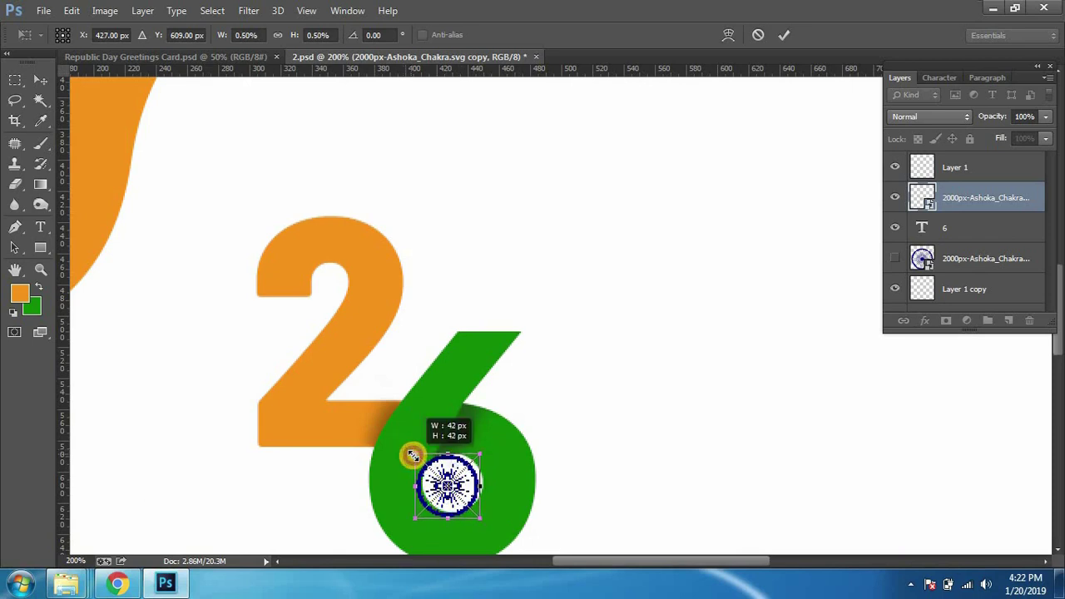
pyautogui.press('Right')
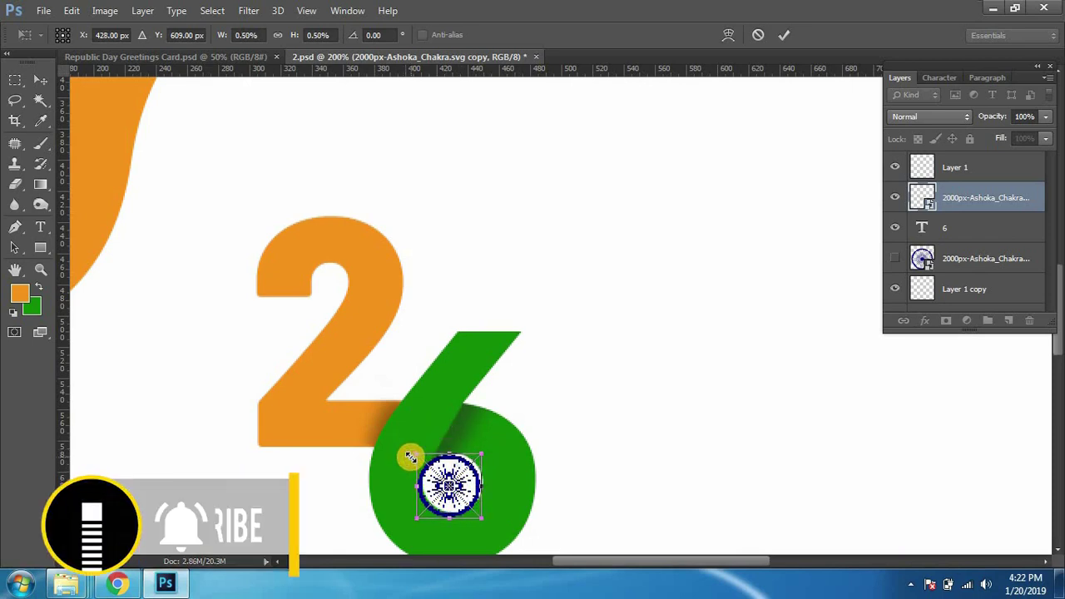
pyautogui.press('Right')
pyautogui.press('Right')
pyautogui.press('Up')
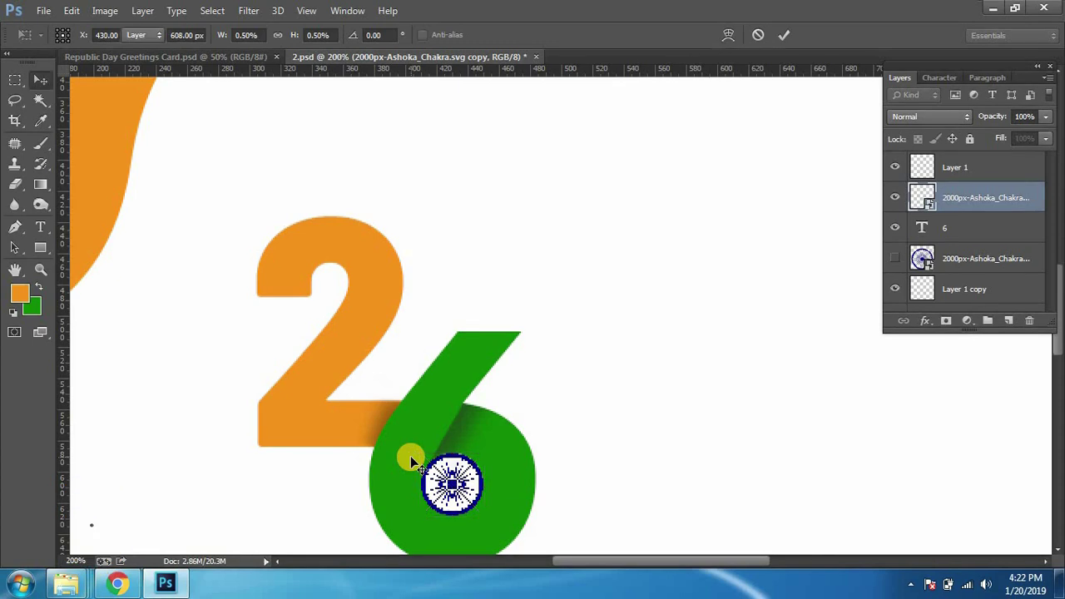
pyautogui.press('Return')
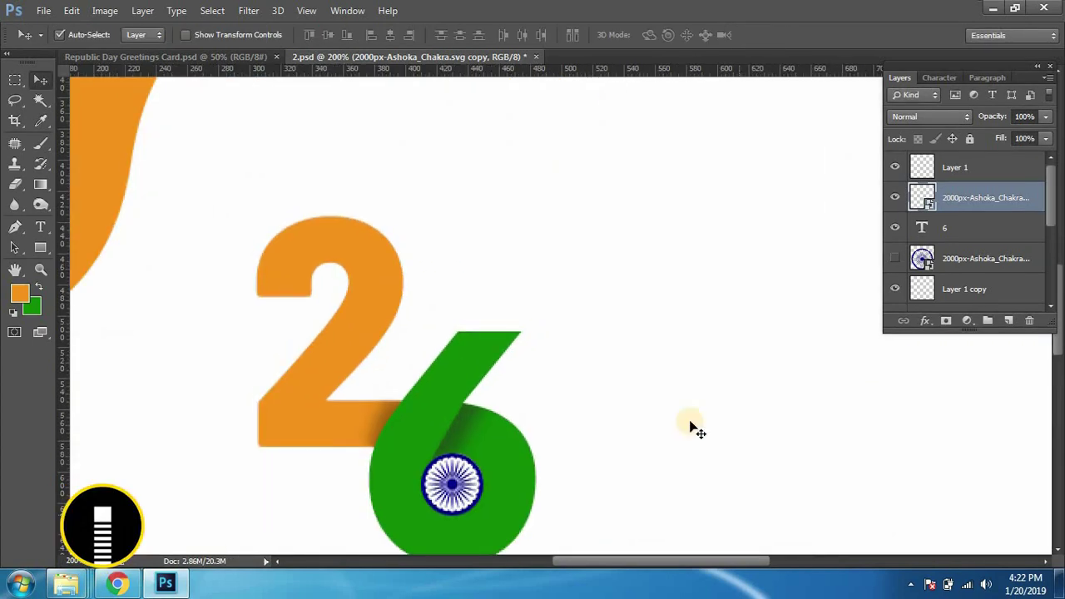
pyautogui.moveTo(660, 381); pyautogui.dragTo(699, 316)
pyautogui.moveTo(262, 139); pyautogui.dragTo(607, 493)
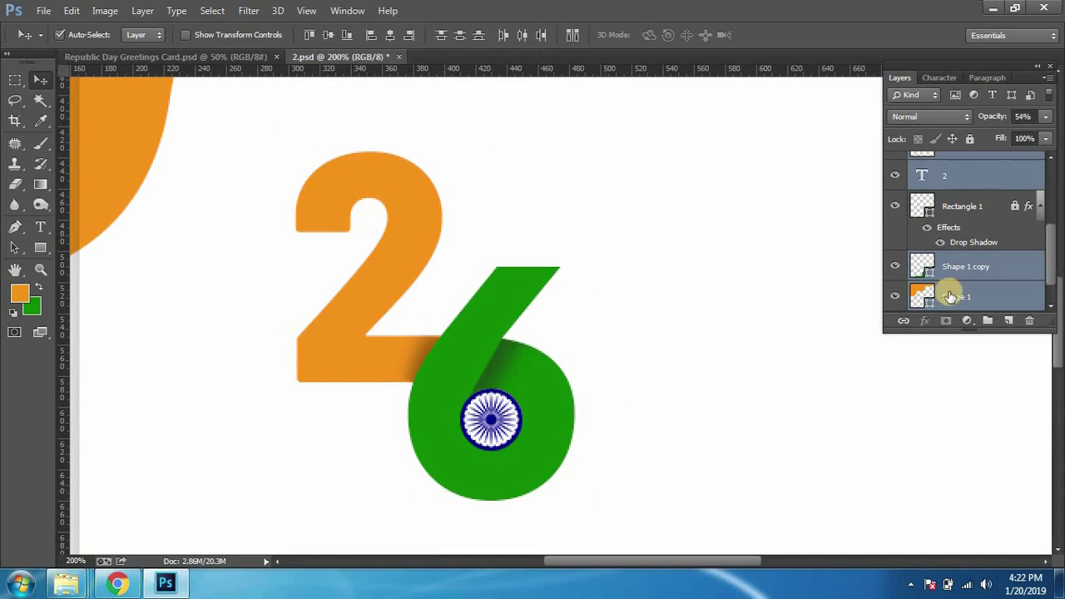
# Step: Link the selected 26 and chakra layers together
pyautogui.click(903, 321)
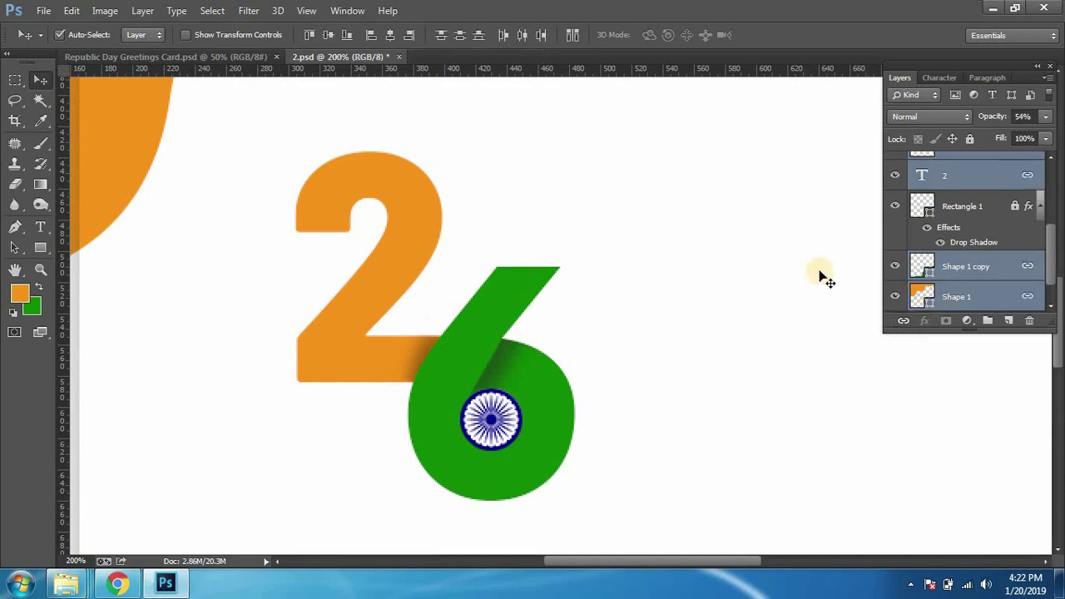
pyautogui.scroll(-1, 513, 311)
pyautogui.scroll(-1, 520, 308)
pyautogui.scroll(-1, 532, 303)
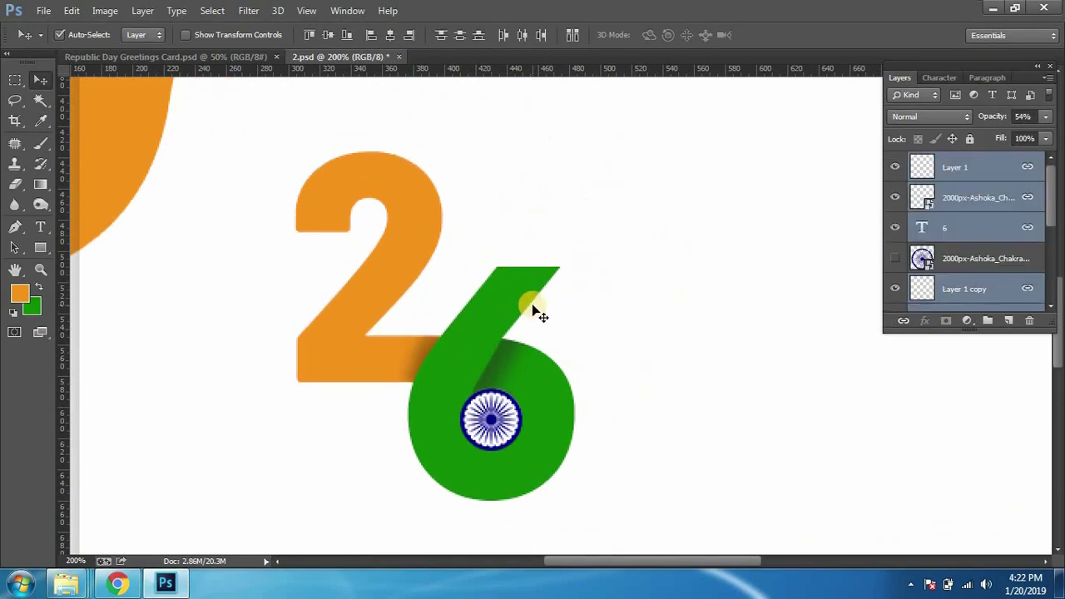
pyautogui.scroll(-1, 533, 308)
pyautogui.scroll(1, 536, 310)
# Step: Lock the Shape 1 and Shape 1 copy wavy corner layers
pyautogui.click(395, 214)
pyautogui.click(347, 147)
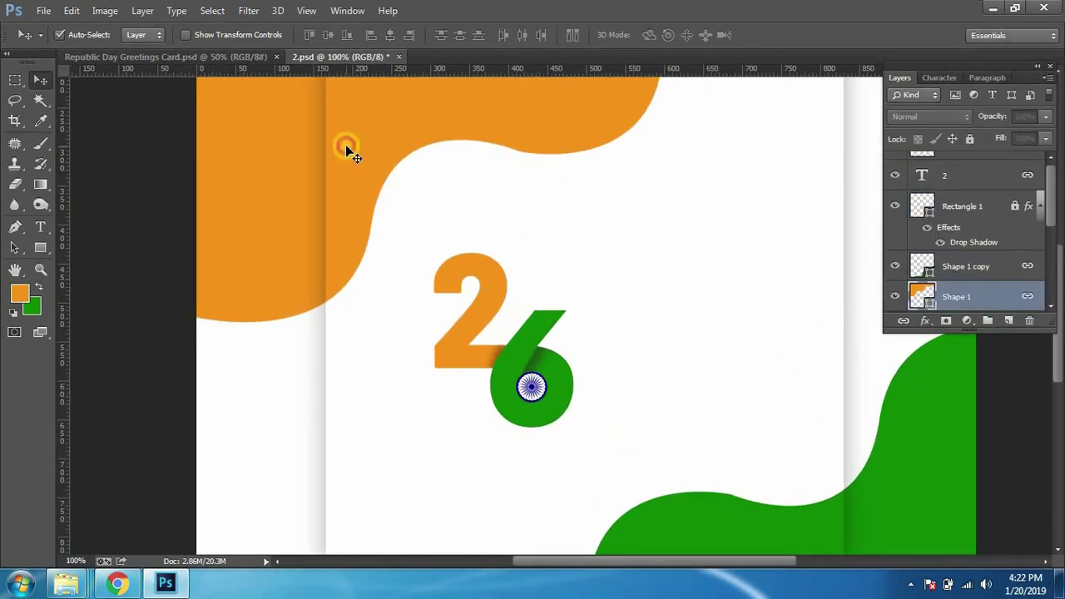
pyautogui.keyDown('shift'); pyautogui.click(948, 420); pyautogui.keyUp('shift')
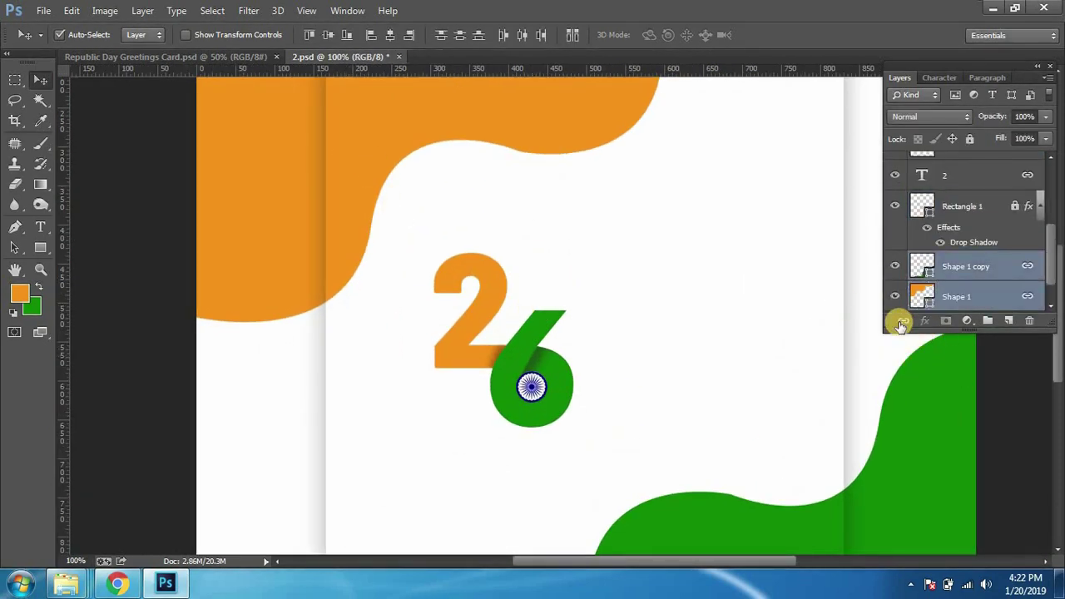
pyautogui.click(549, 337)
pyautogui.moveTo(518, 345); pyautogui.dragTo(509, 354)
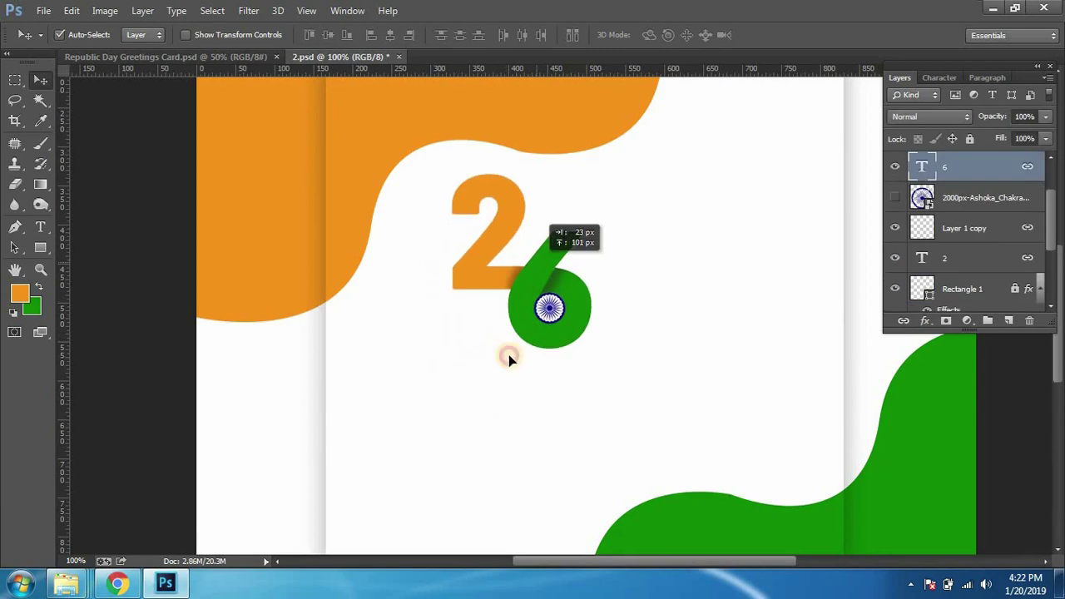
pyautogui.click(309, 207)
pyautogui.keyDown('shift'); pyautogui.click(925, 479); pyautogui.keyUp('shift')
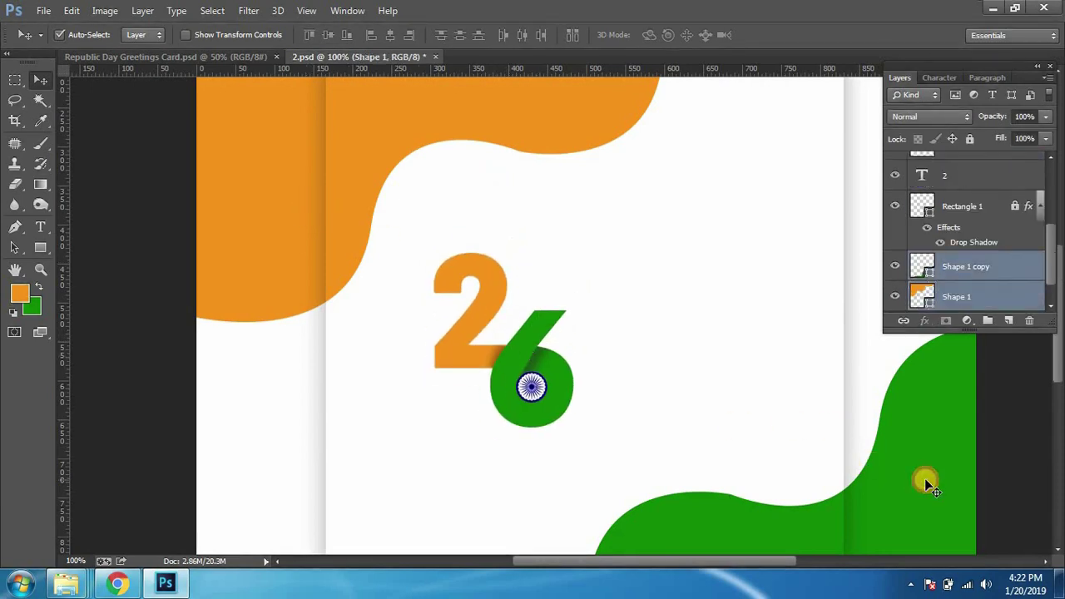
pyautogui.hotkey('ctrl', '/')
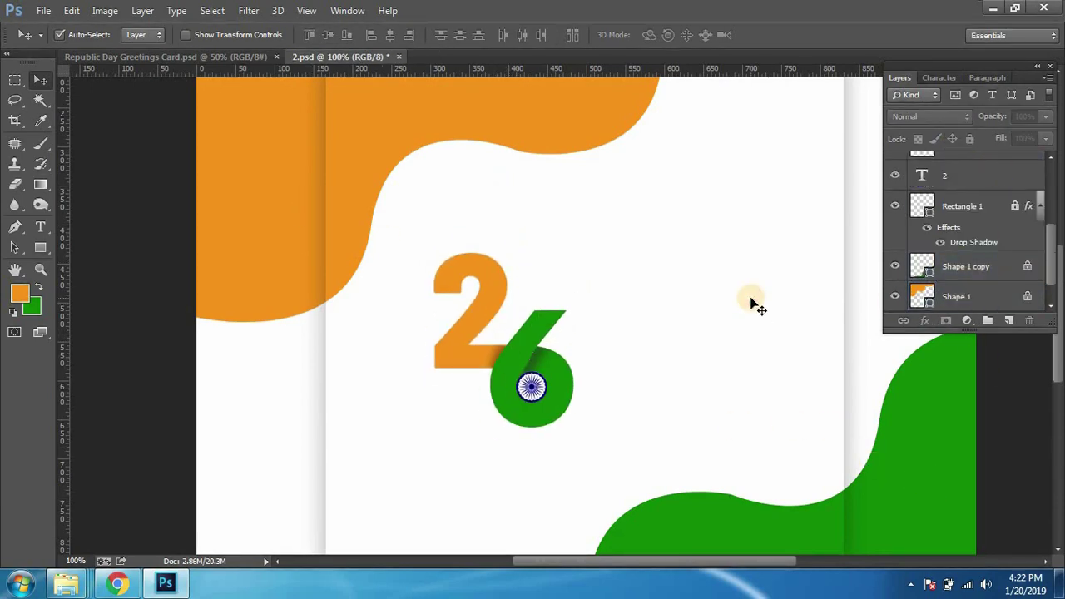
# Step: Nudge the 6 and chakra down-left, then view the Republic Day Greetings Card document
pyautogui.hotkey('ctrl', '-')
pyautogui.hotkey('ctrl', '-')
pyautogui.hotkey('ctrl', '+')
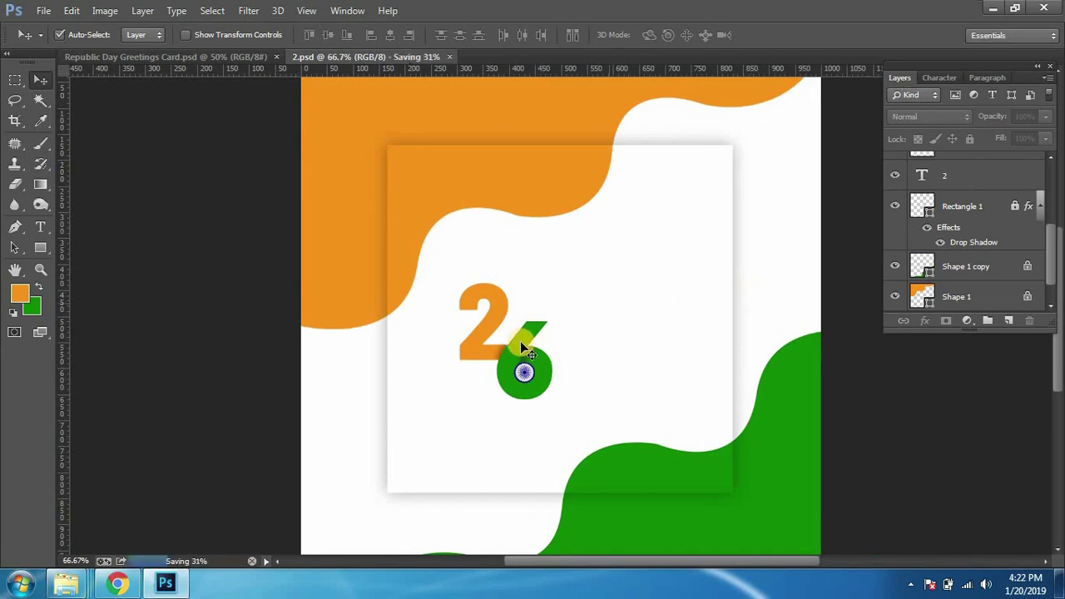
pyautogui.moveTo(520, 344); pyautogui.dragTo(512, 366)
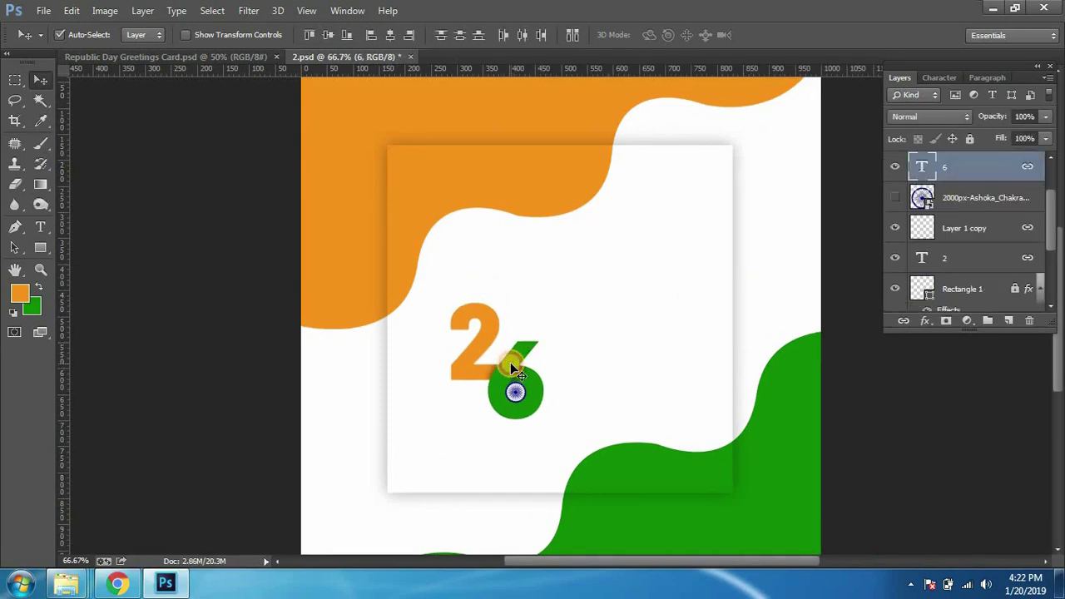
pyautogui.hotkey('ctrl', '+')
pyautogui.moveTo(497, 366)
pyautogui.mouseDown()
pyautogui.moveTo(488, 327)
pyautogui.moveTo(518, 280)
pyautogui.moveTo(387, 385)
pyautogui.moveTo(179, 74)
pyautogui.mouseUp()
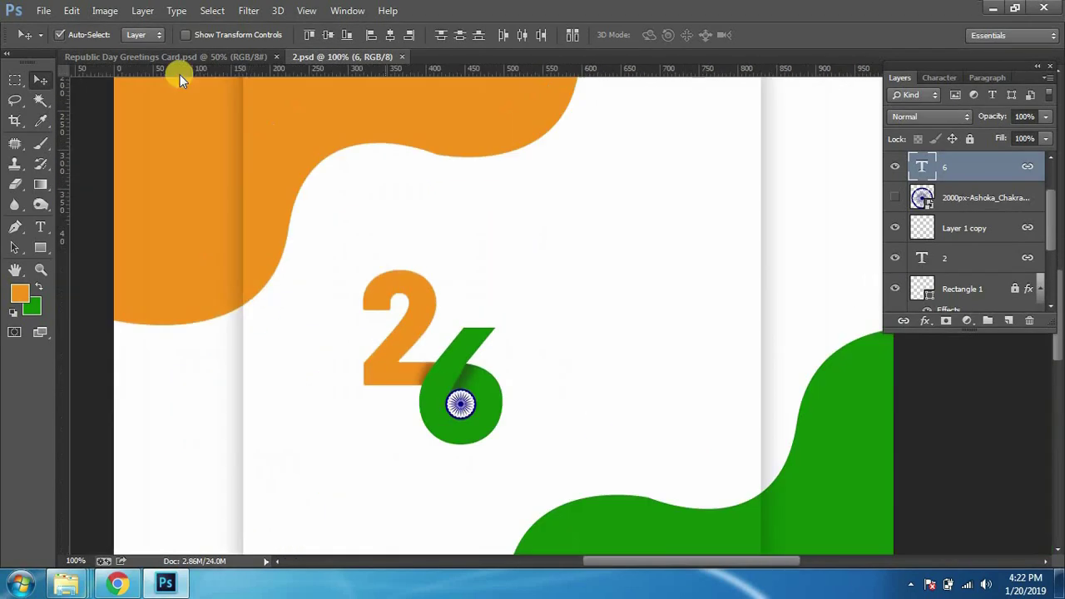
pyautogui.click(199, 58)
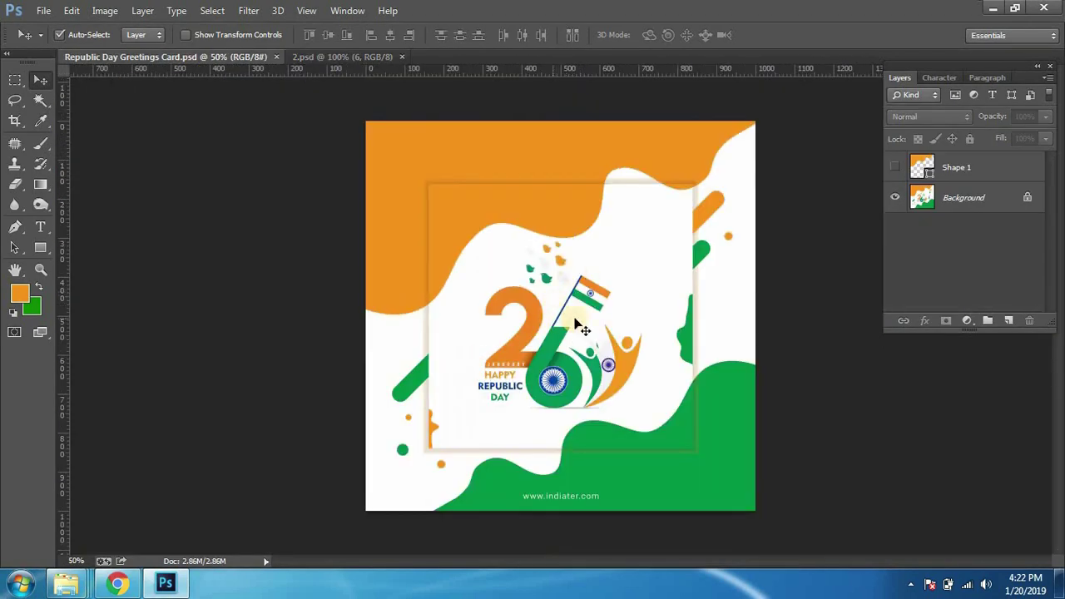
# Step: In 2.psd, zoom in and draw an orange rectangle bar above the 26
pyautogui.click(353, 54)
pyautogui.moveTo(416, 373)
pyautogui.mouseDown()
pyautogui.moveTo(447, 237)
pyautogui.moveTo(503, 278)
pyautogui.mouseUp()
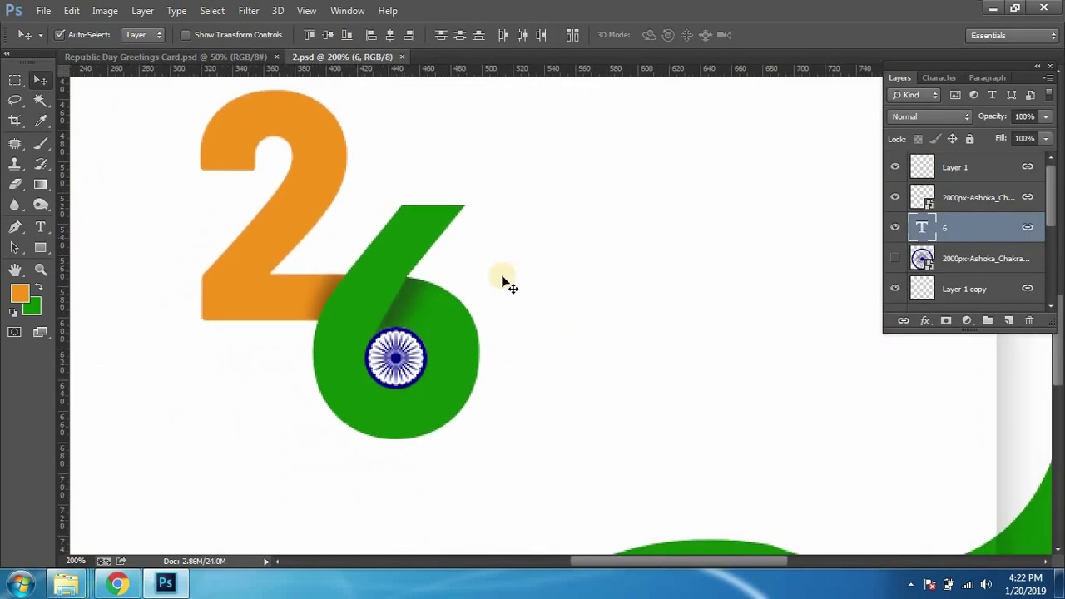
pyautogui.press('m')
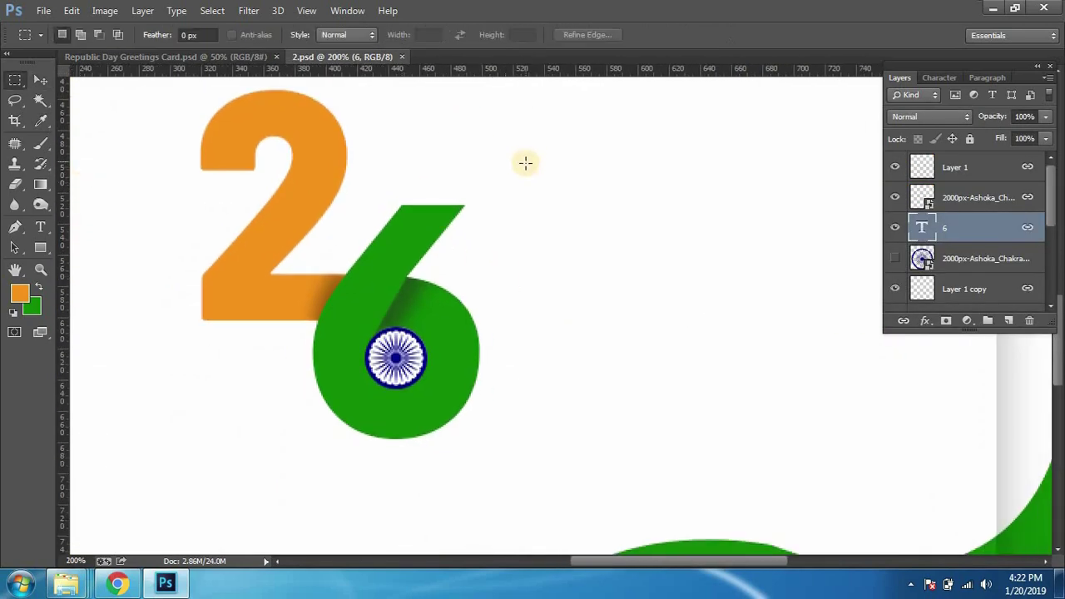
pyautogui.scroll(2, 519, 335)
pyautogui.scroll(3, 436, 184)
pyautogui.moveTo(40, 247); pyautogui.dragTo(106, 245)
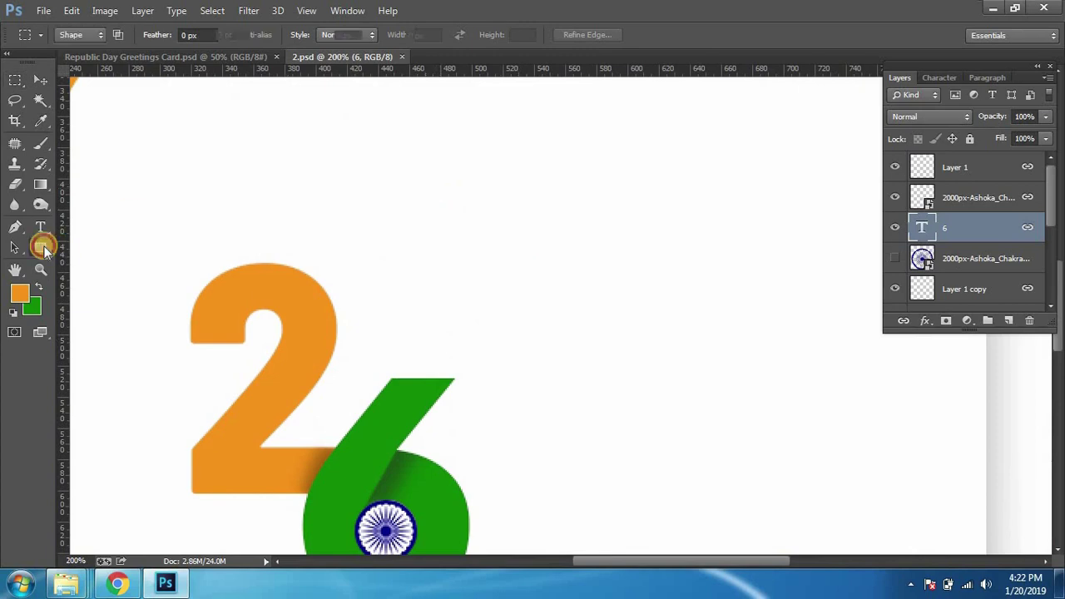
pyautogui.moveTo(460, 219); pyautogui.dragTo(611, 251)
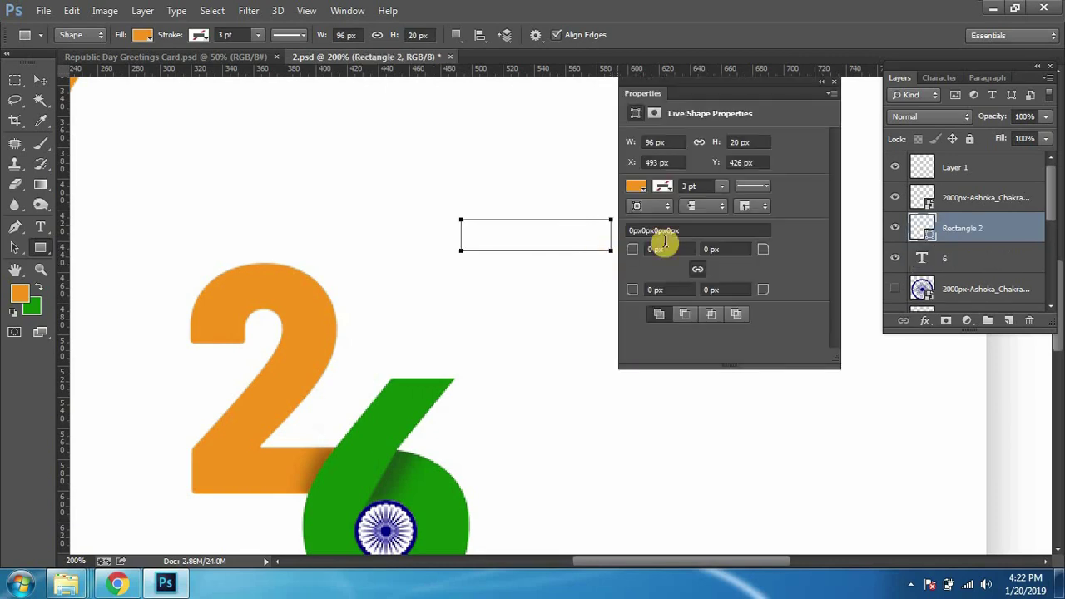
pyautogui.click(832, 88)
# Step: Make two copies of the bar, placing one lower and thickening the top bar
pyautogui.hotkey('ctrl', 'j')
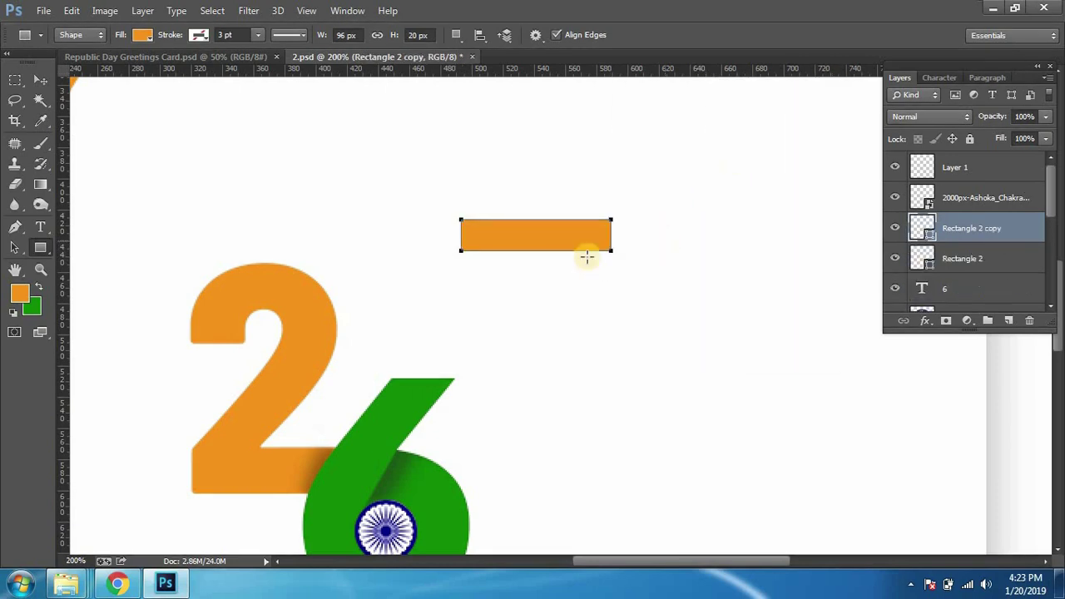
pyautogui.hotkey('ctrl', 'j')
pyautogui.press('v')
pyautogui.moveTo(541, 240); pyautogui.dragTo(544, 307)
pyautogui.moveTo(551, 241); pyautogui.dragTo(552, 272)
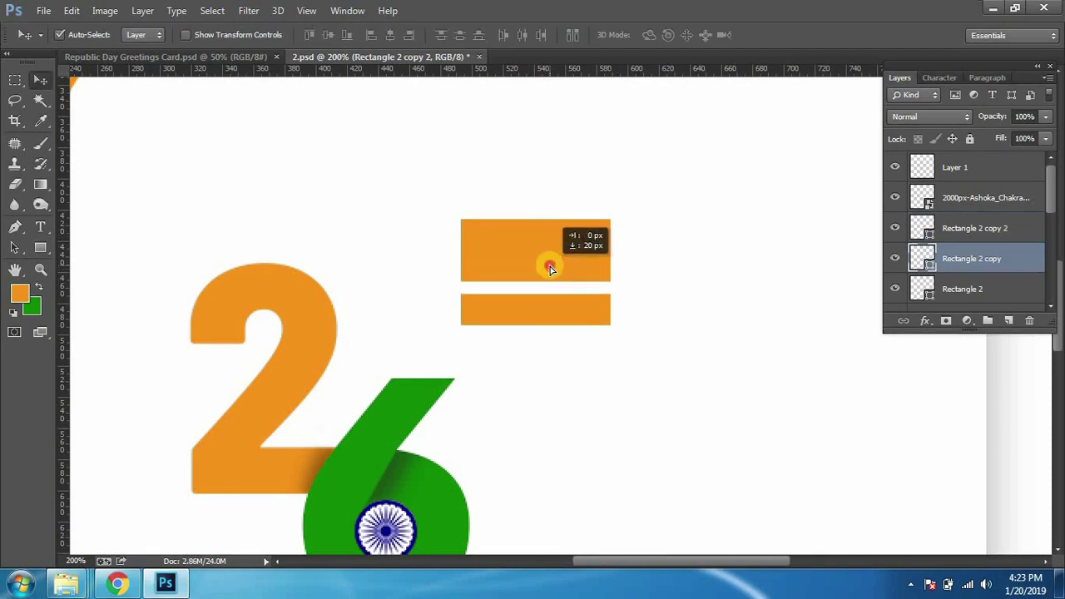
pyautogui.click(580, 309)
pyautogui.press('Up')
pyautogui.press('Up')
pyautogui.press('Up')
pyautogui.press('Up')
pyautogui.press('Up')
pyautogui.press('Up')
pyautogui.press('Up')
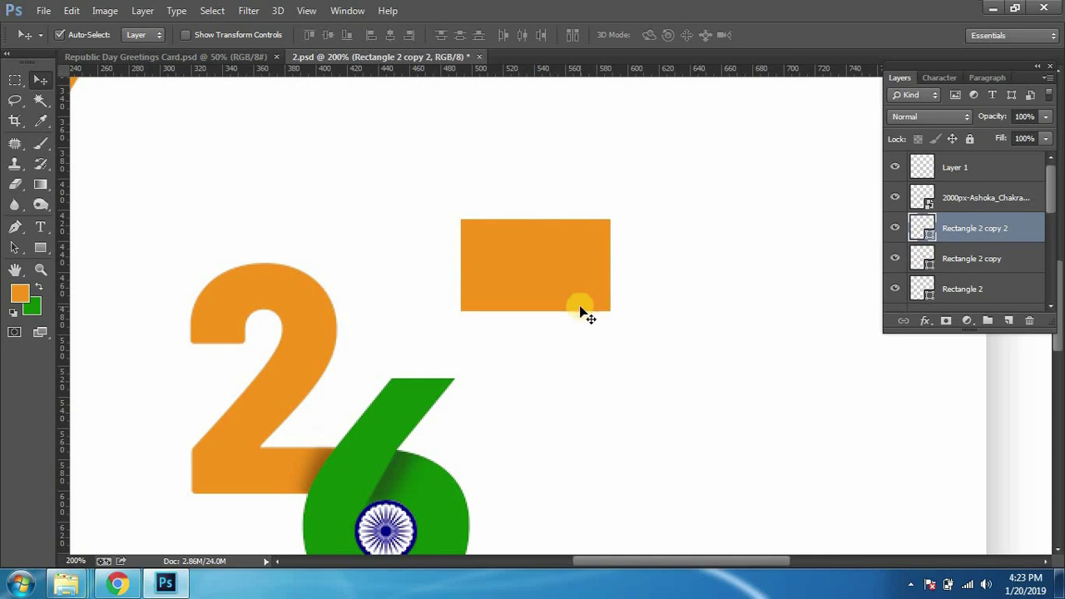
# Step: Recolour the lower bar green by sampling the green of the 6
pyautogui.hotkey('alt', '[')
pyautogui.doubleClick(931, 267)
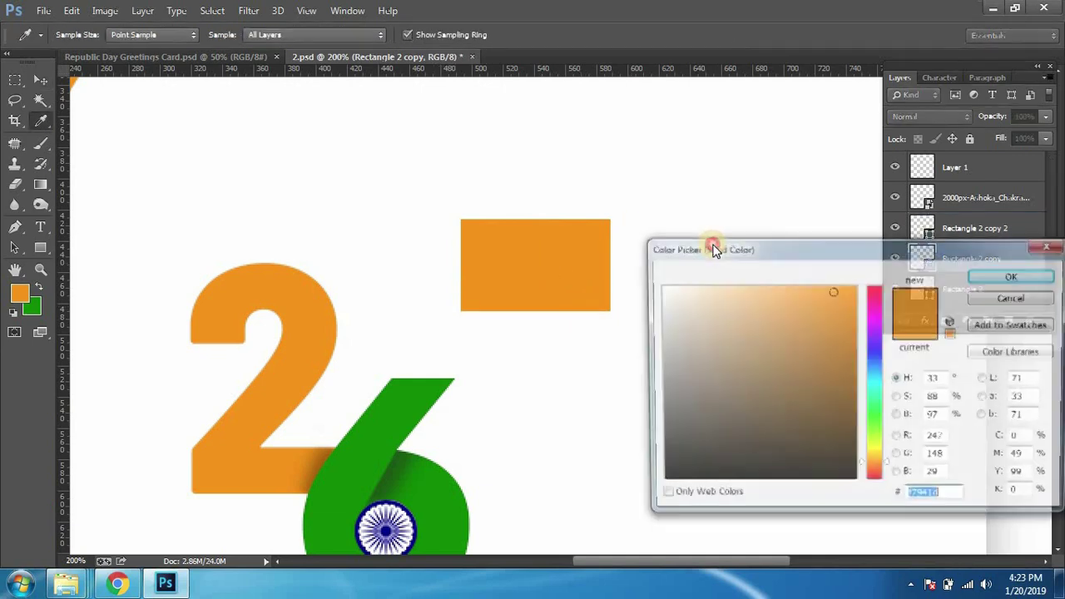
pyautogui.write('ffffff')
pyautogui.press('Escape')
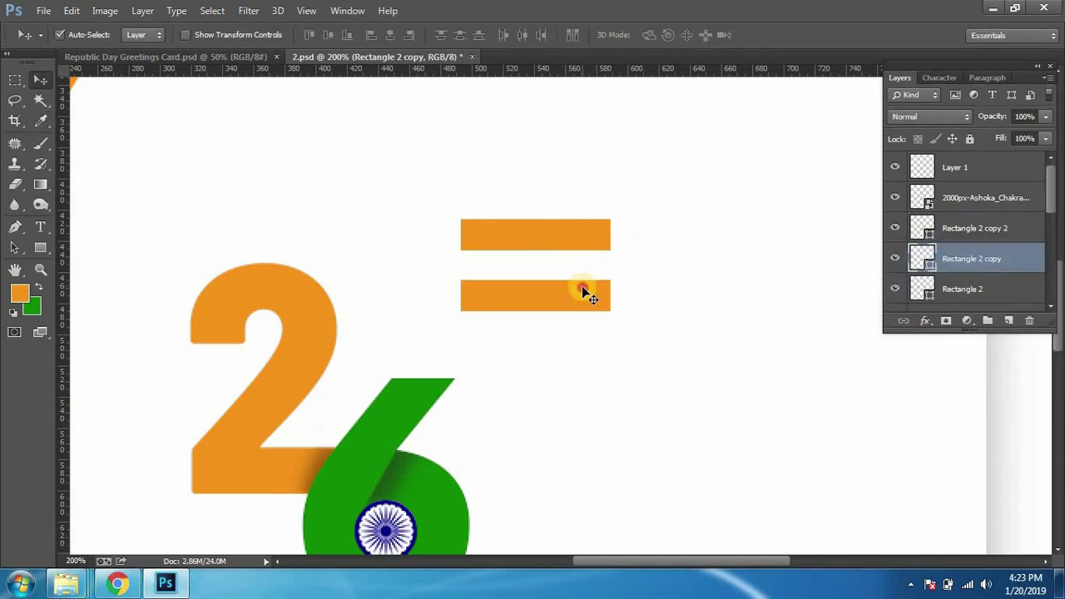
pyautogui.click(930, 238)
pyautogui.doubleClick(930, 238)
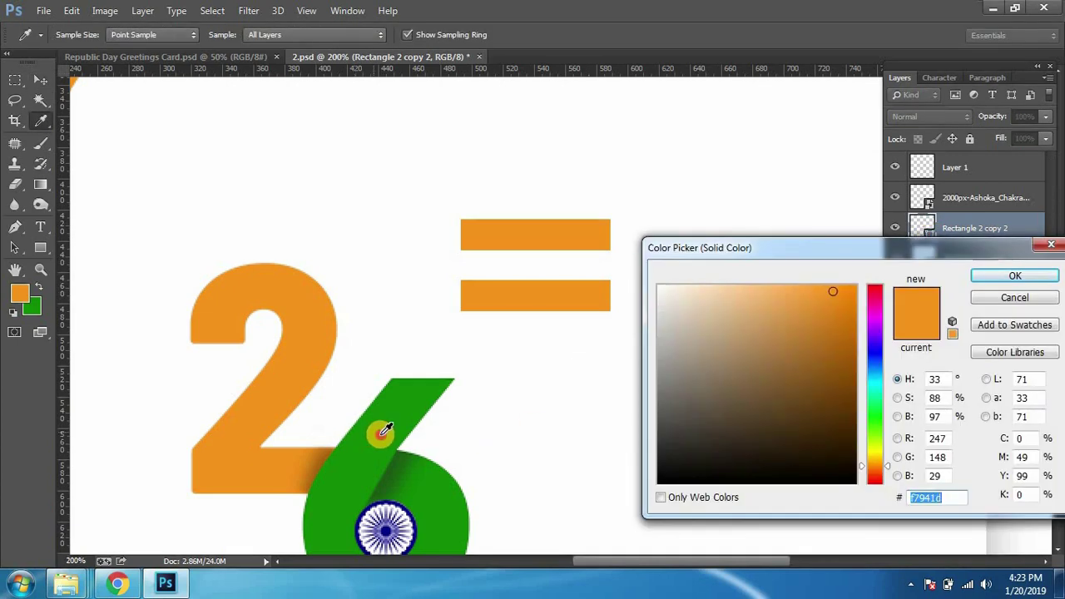
pyautogui.click(360, 429)
pyautogui.click(991, 279)
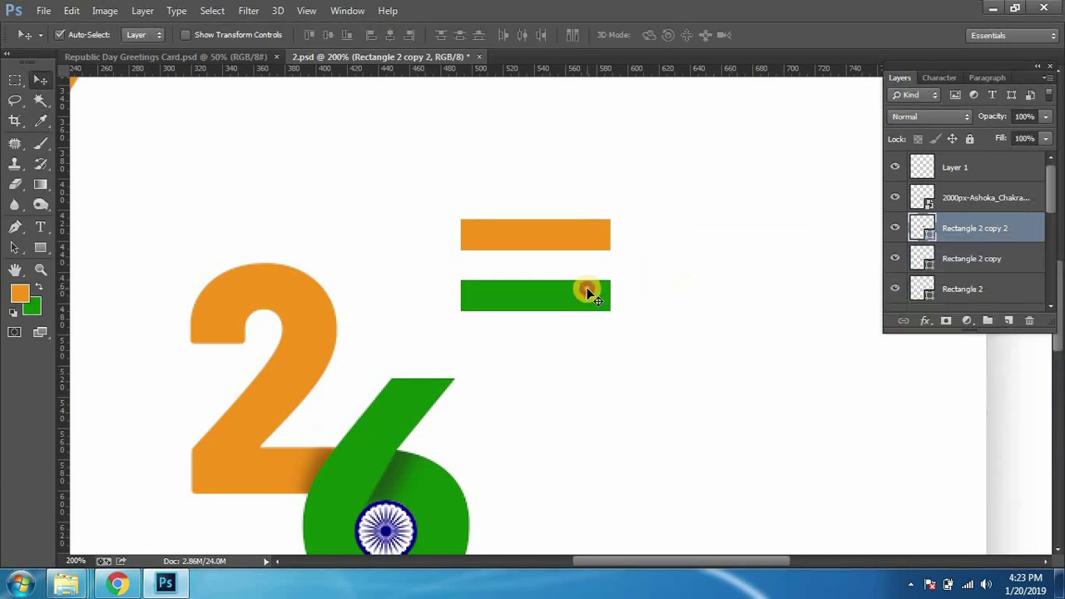
pyautogui.moveTo(373, 533); pyautogui.dragTo(405, 539)
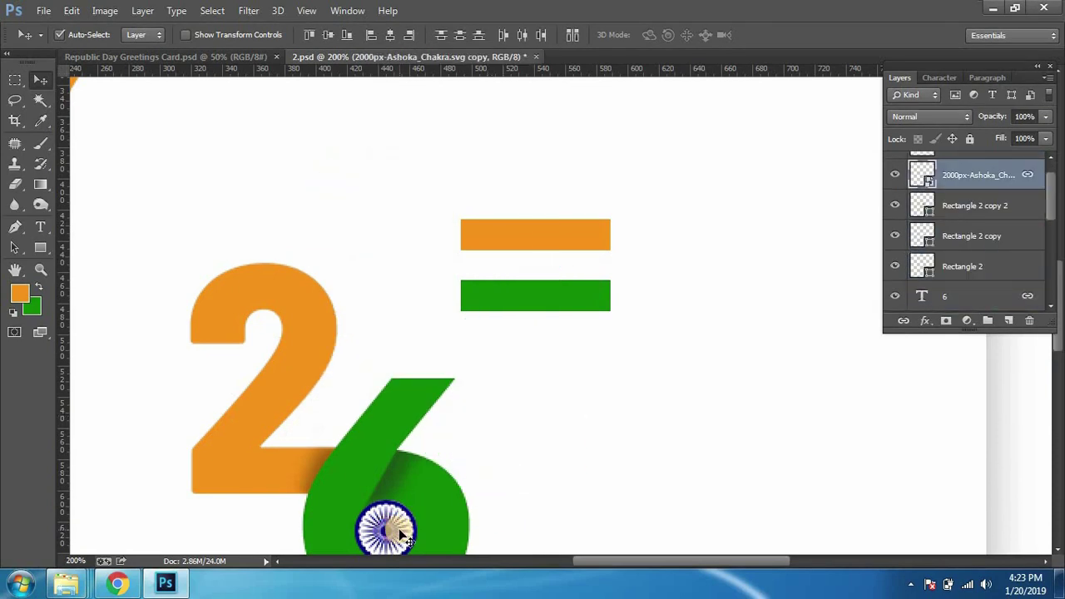
# Step: Duplicate the Ashoka Chakra and nudge the copy into the flag's white band
pyautogui.hotkey('ctrl', 'j')
pyautogui.click(905, 322)
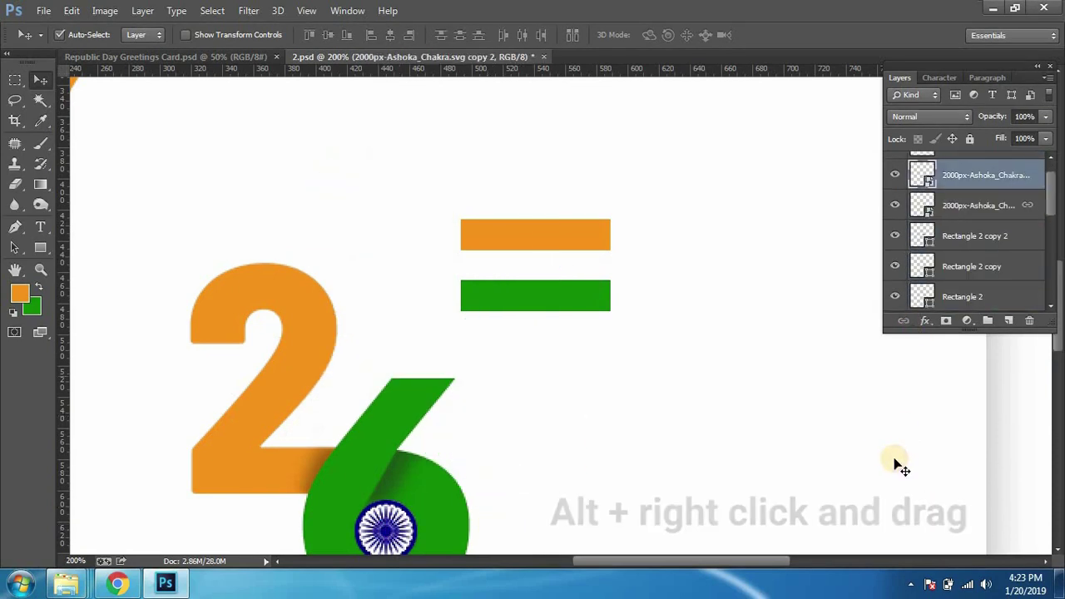
pyautogui.hotkey('shift', 'Up')
pyautogui.hotkey('shift', 'Up')
pyautogui.hotkey('shift', 'Up')
pyautogui.hotkey('shift', 'Up')
pyautogui.hotkey('shift', 'Up')
pyautogui.hotkey('shift', 'Right')
pyautogui.hotkey('shift', 'Right')
pyautogui.hotkey('shift', 'Right')
pyautogui.hotkey('shift', 'Right')
pyautogui.hotkey('shift', 'Right')
pyautogui.hotkey('shift', 'Down')
pyautogui.hotkey('shift', 'Right')
pyautogui.hotkey('shift', 'Down')
pyautogui.hotkey('shift', 'Down')
pyautogui.press('Left')
pyautogui.press('Left')
pyautogui.press('Left')
pyautogui.press('Left')
pyautogui.press('Left')
pyautogui.press('Left')
pyautogui.press('Left')
pyautogui.press('Left')
pyautogui.press('Up')
# Step: Shrink the chakra copy to fit the white band and centre it
pyautogui.hotkey('ctrl', 't')
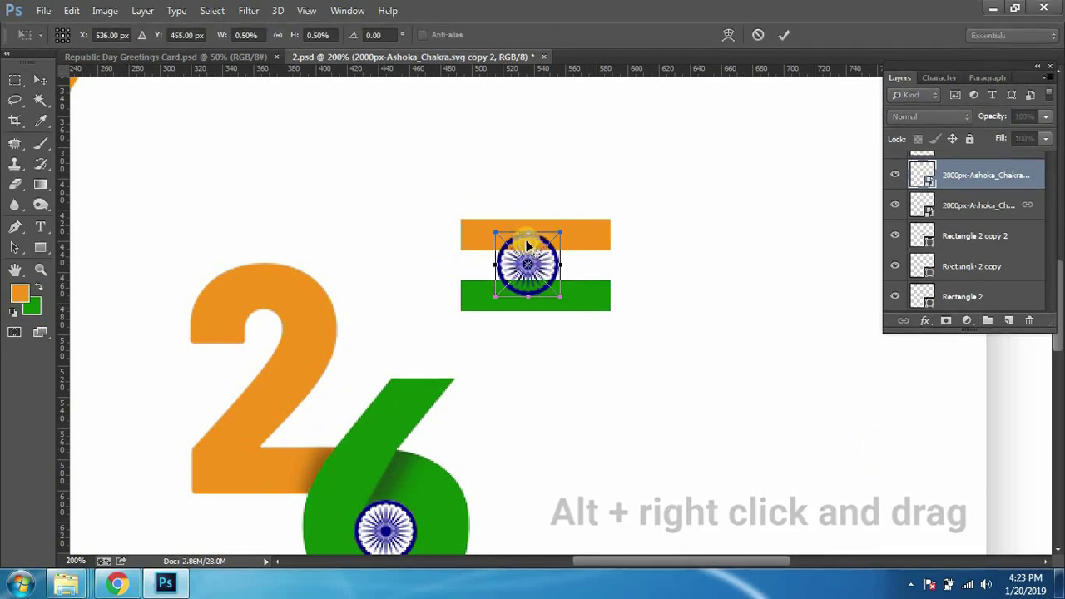
pyautogui.moveTo(497, 234); pyautogui.dragTo(510, 248)
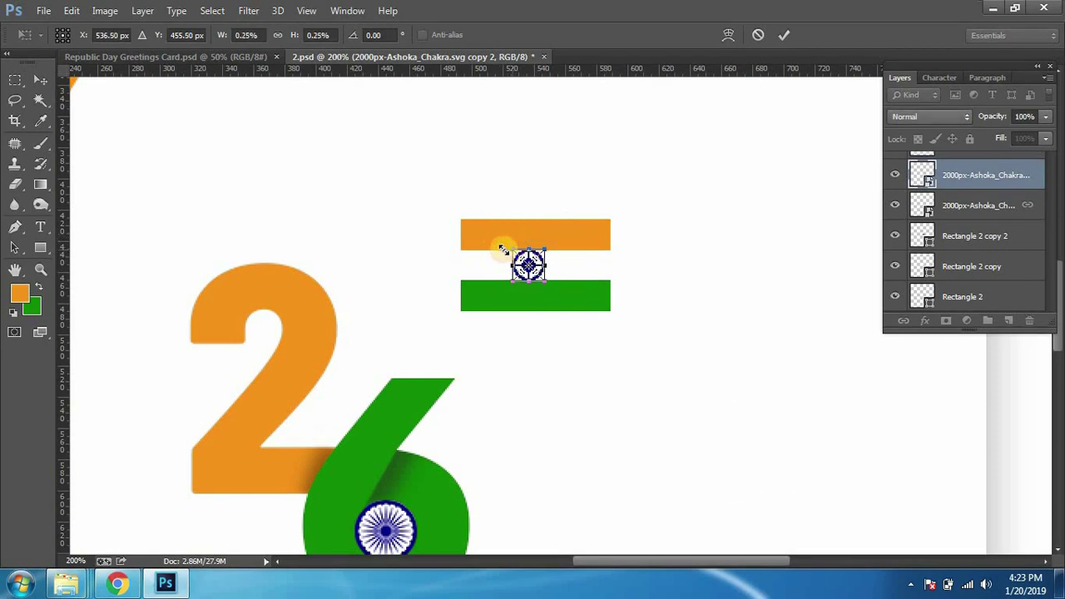
pyautogui.press('Return')
pyautogui.press('Right')
pyautogui.press('Right')
pyautogui.press('Right')
pyautogui.press('Right')
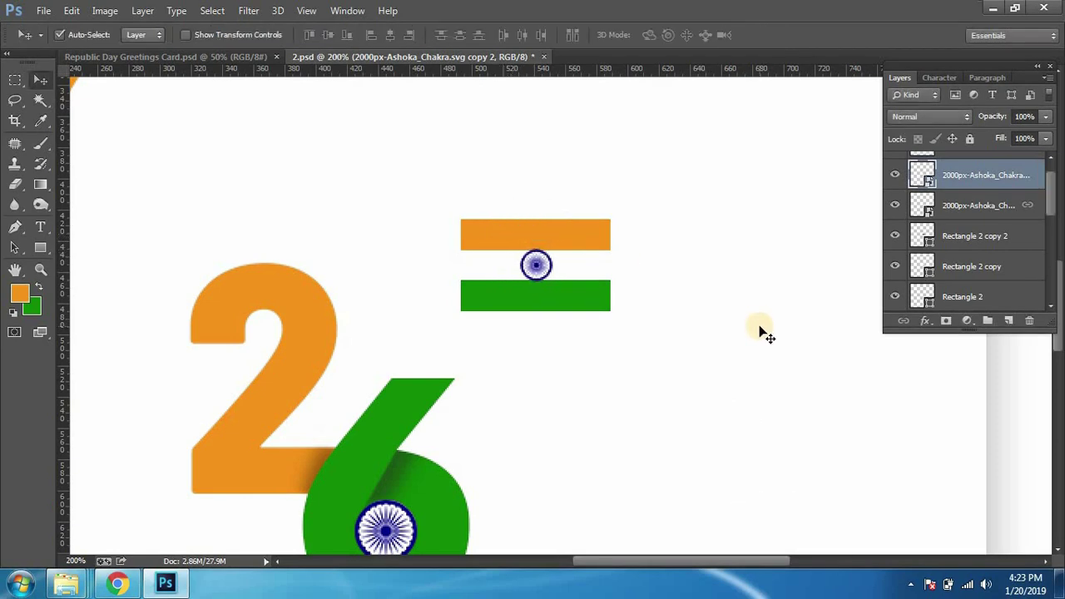
# Step: Compare with the reference card and try restacking the chakra above the stripe layers
pyautogui.click(126, 56)
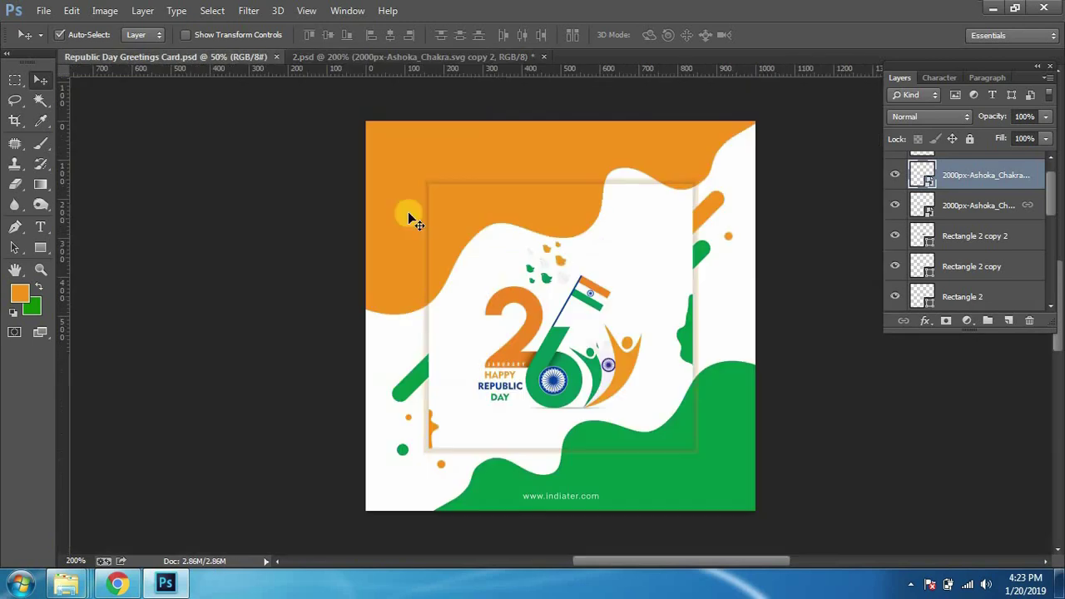
pyautogui.click(408, 56)
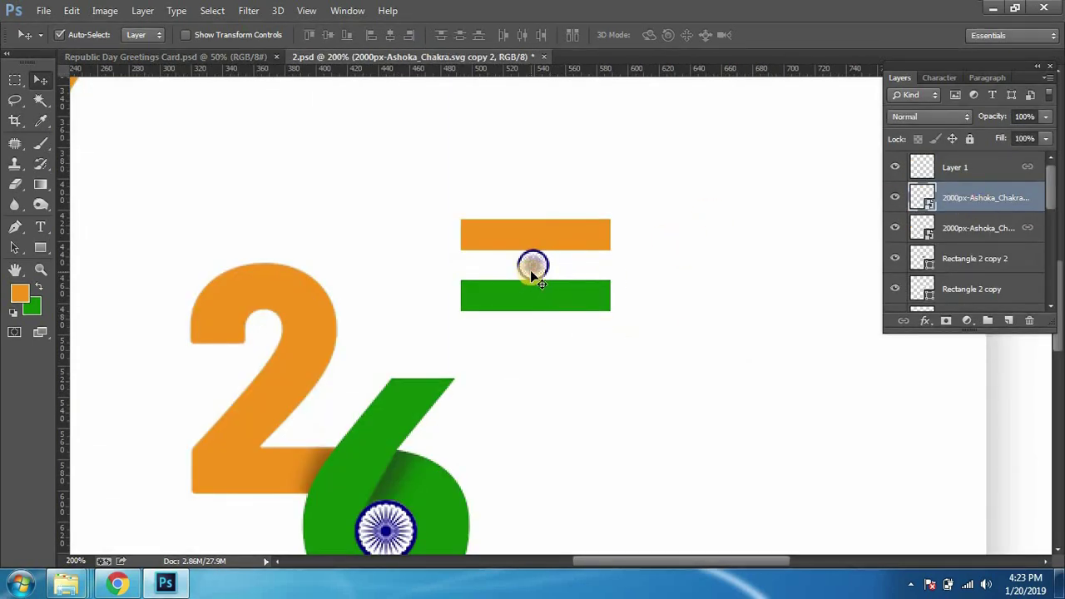
pyautogui.hotkey('ctrl', ']')
pyautogui.click(568, 241)
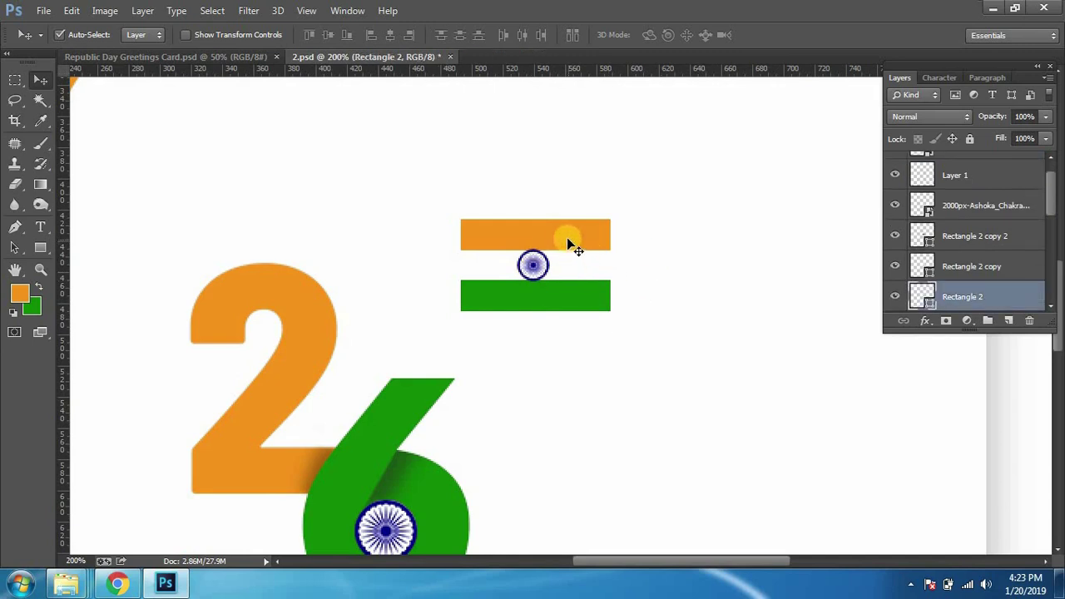
pyautogui.keyDown('alt'); pyautogui.click(526, 270); pyautogui.keyUp('alt')
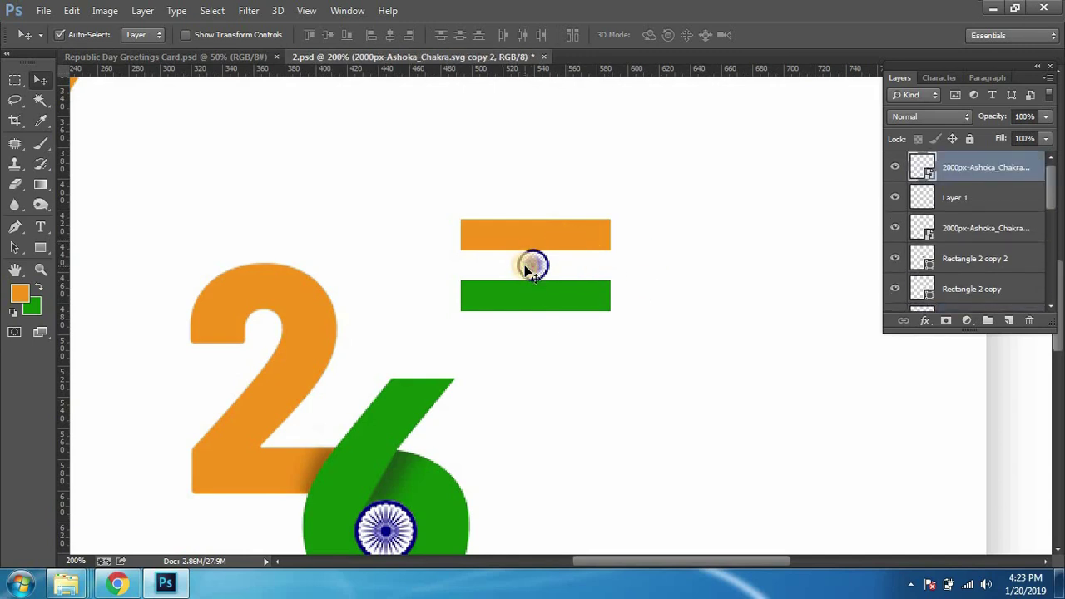
pyautogui.hotkey('ctrl', '[')
pyautogui.hotkey('ctrl', '[')
pyautogui.hotkey('ctrl', '[')
pyautogui.hotkey('ctrl', '[')
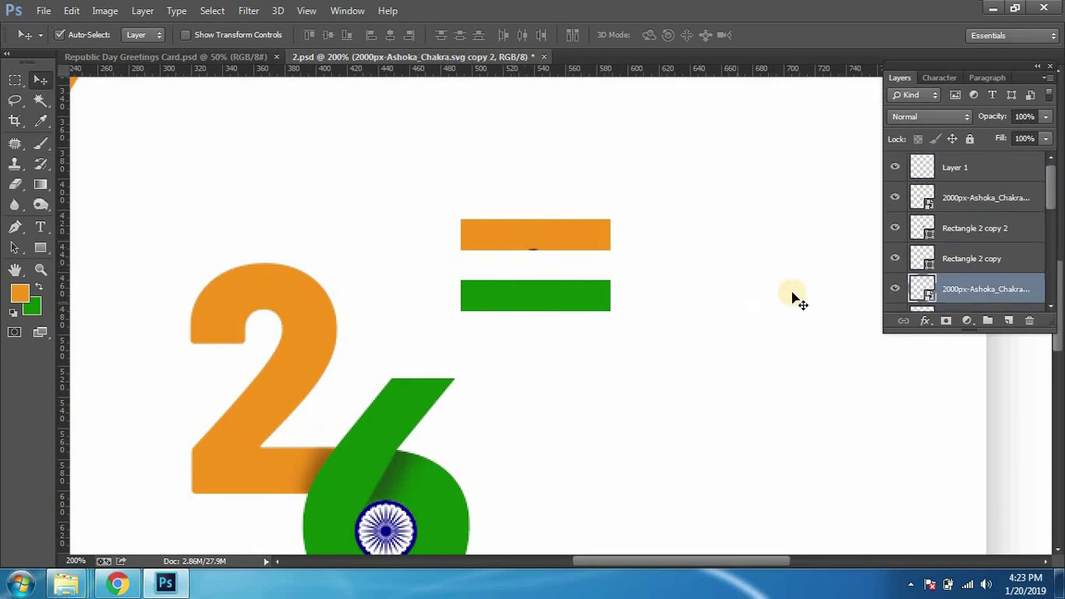
pyautogui.hotkey('ctrl', ']')
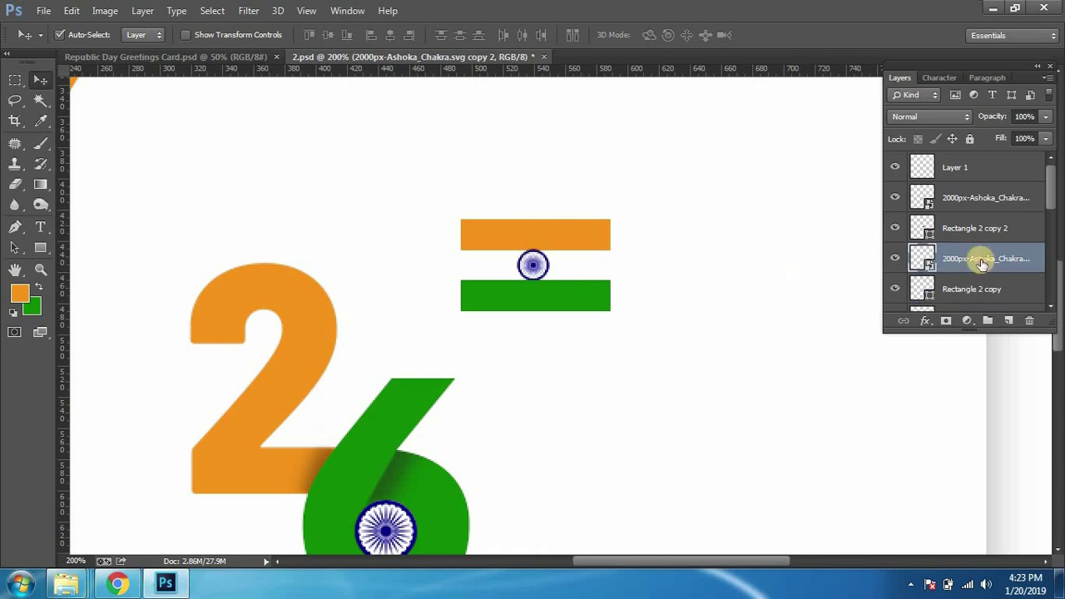
pyautogui.keyDown('ctrl'); pyautogui.click(971, 285); pyautogui.keyUp('ctrl')
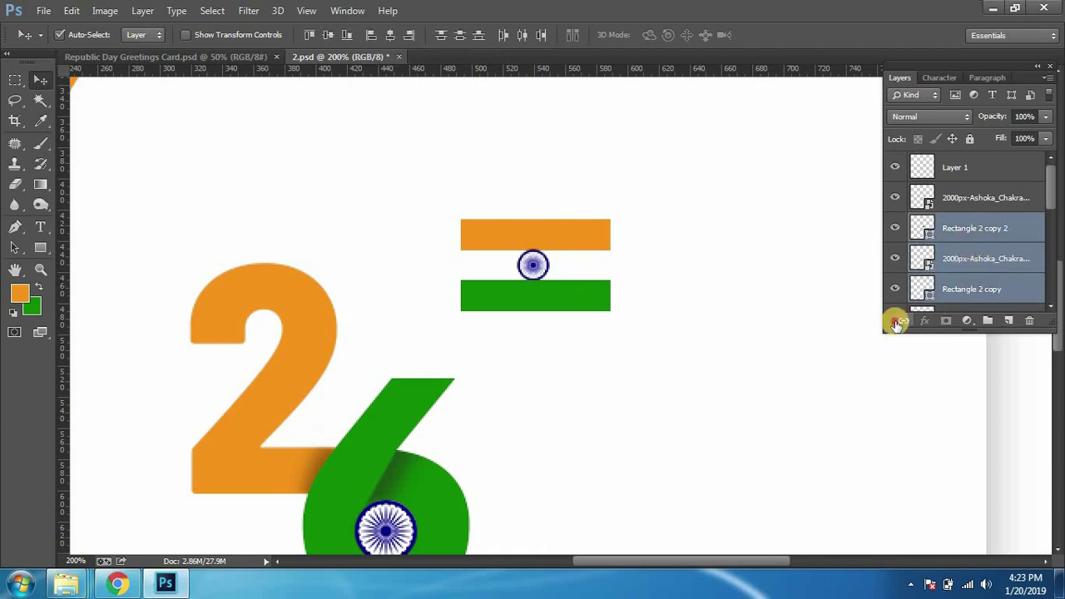
pyautogui.moveTo(561, 233)
pyautogui.mouseDown()
pyautogui.moveTo(685, 130)
pyautogui.moveTo(678, 161)
pyautogui.mouseUp()
pyautogui.hotkey('ctrl', 'z')
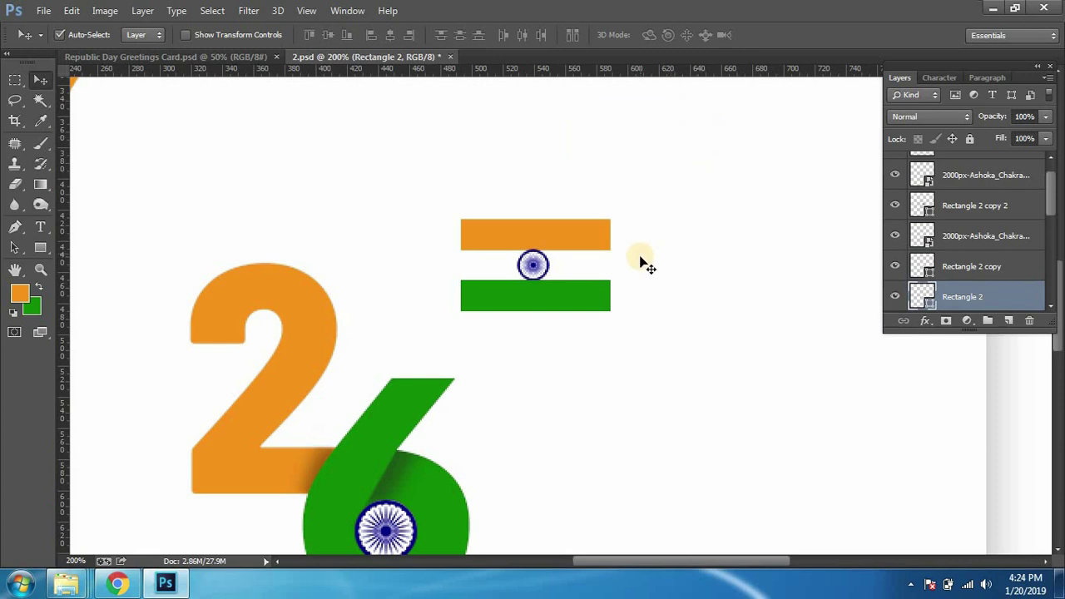
# Step: Move the chakra layer below the stripes and select the hidden Ashoka Chakra layer
pyautogui.hotkey('alt', ']')
pyautogui.hotkey('alt', ']')
pyautogui.keyDown('ctrl'); pyautogui.click(970, 268); pyautogui.keyUp('ctrl')
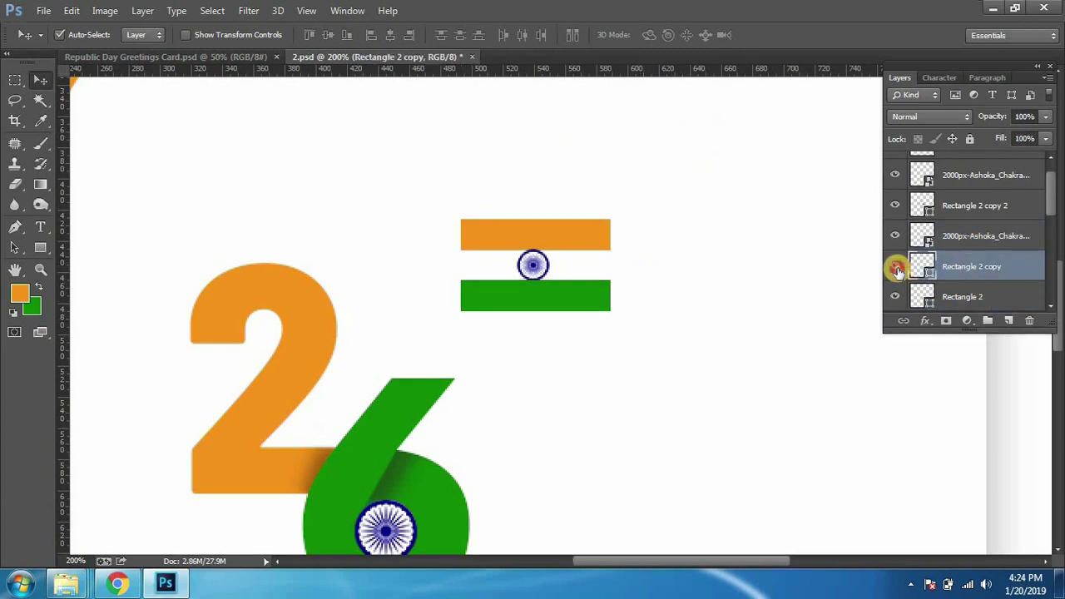
pyautogui.click(963, 241)
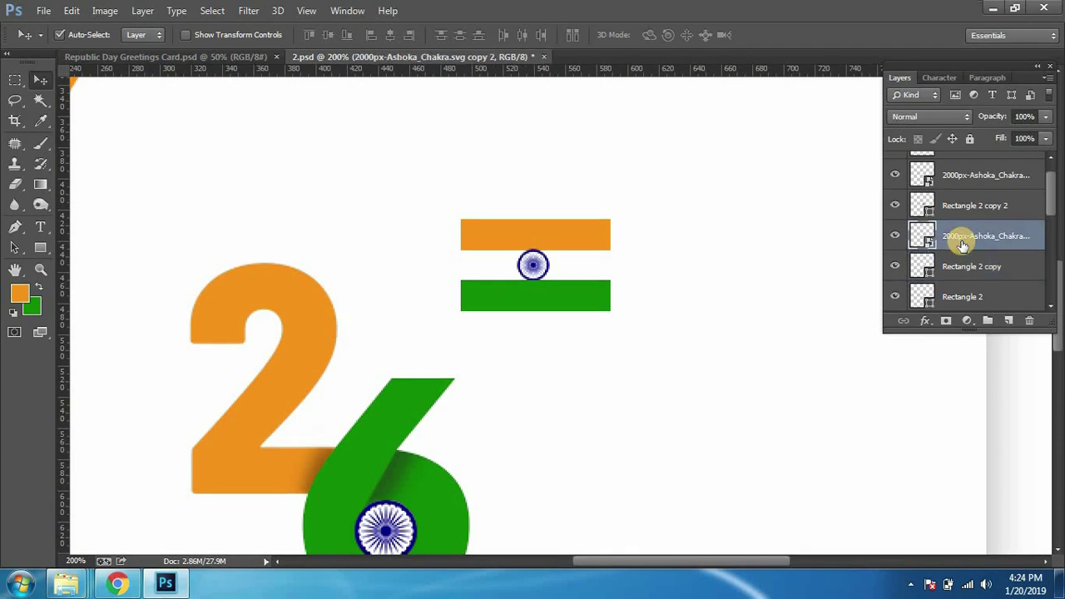
pyautogui.hotkey('ctrl', '[')
pyautogui.hotkey('ctrl', '[')
pyautogui.scroll(-1, 948, 253)
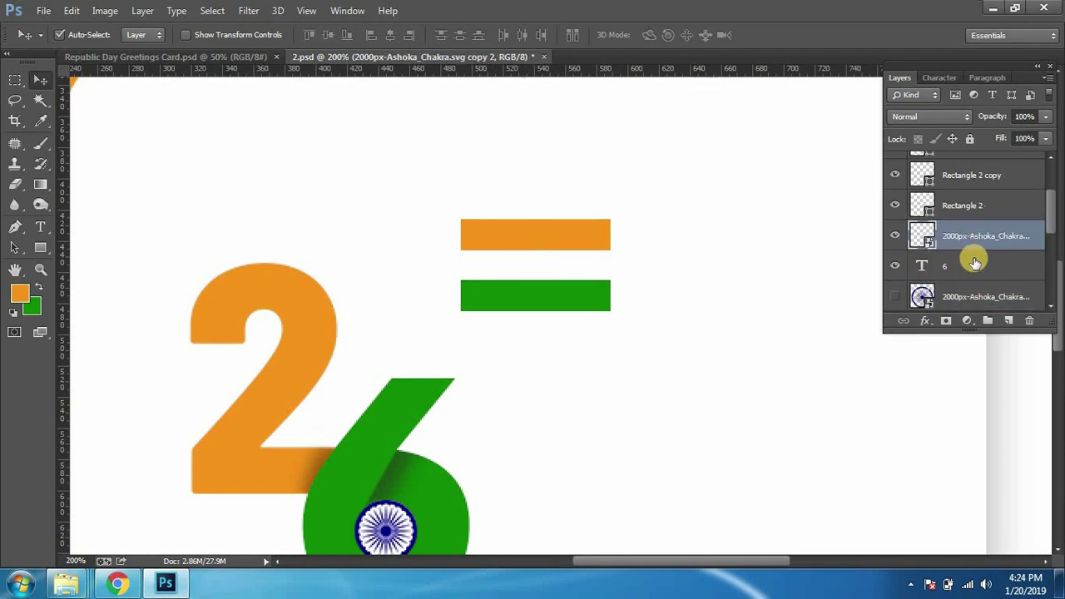
pyautogui.keyDown('alt'); pyautogui.click(599, 289); pyautogui.keyUp('alt')
pyautogui.click(566, 241)
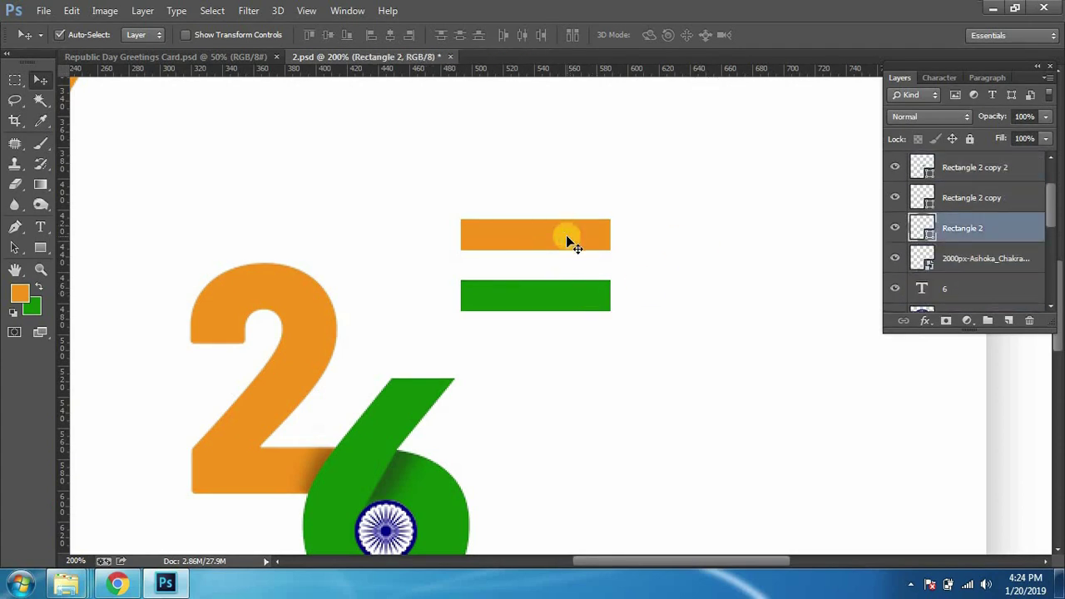
pyautogui.scroll(-1, 948, 279)
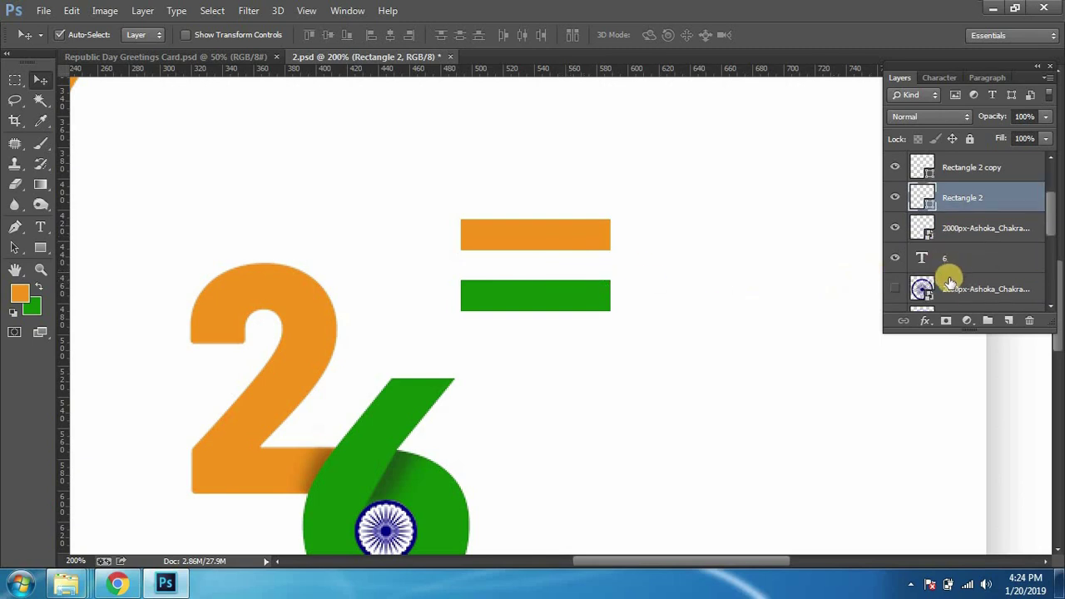
pyautogui.click(961, 291)
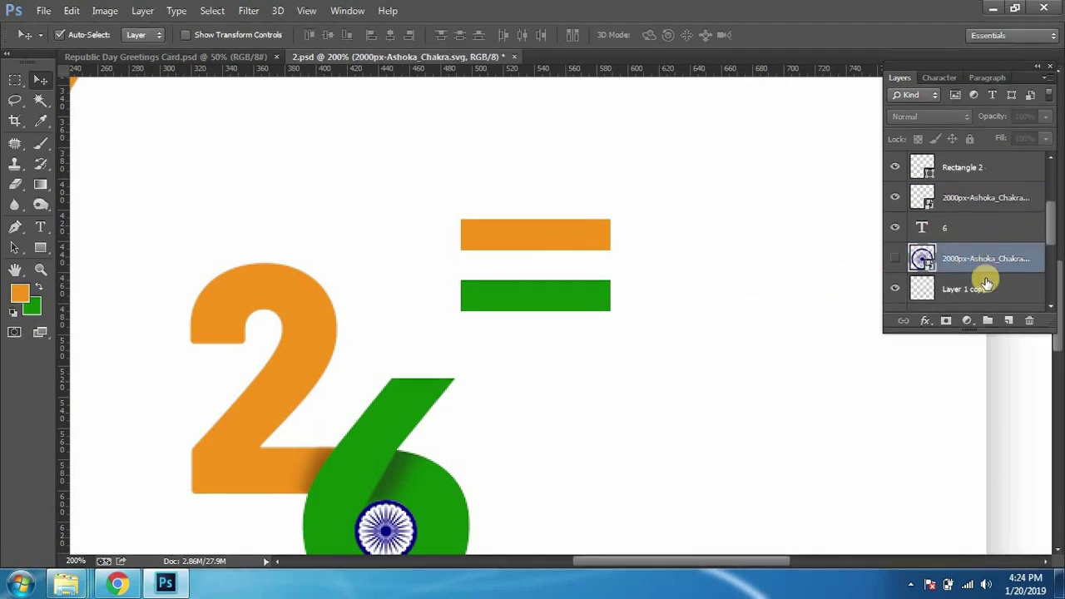
pyautogui.scroll(3, 982, 283)
# Step: Duplicate the Ashoka Chakra layer and stack the copy above Rectangle 2 copy 2
pyautogui.hotkey('ctrl', 'j')
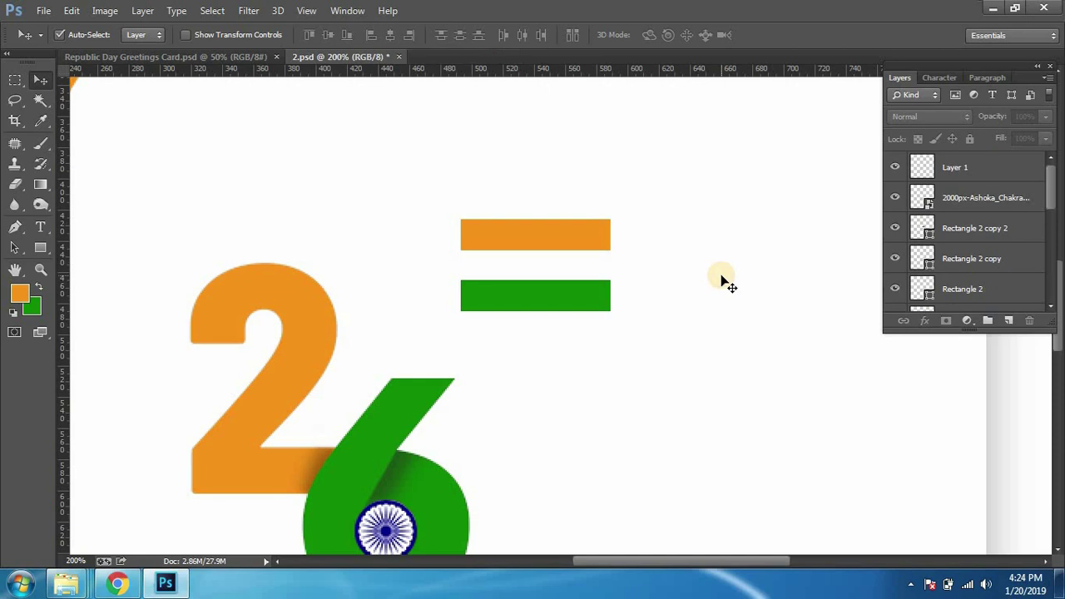
pyautogui.hotkey('ctrl', ']')
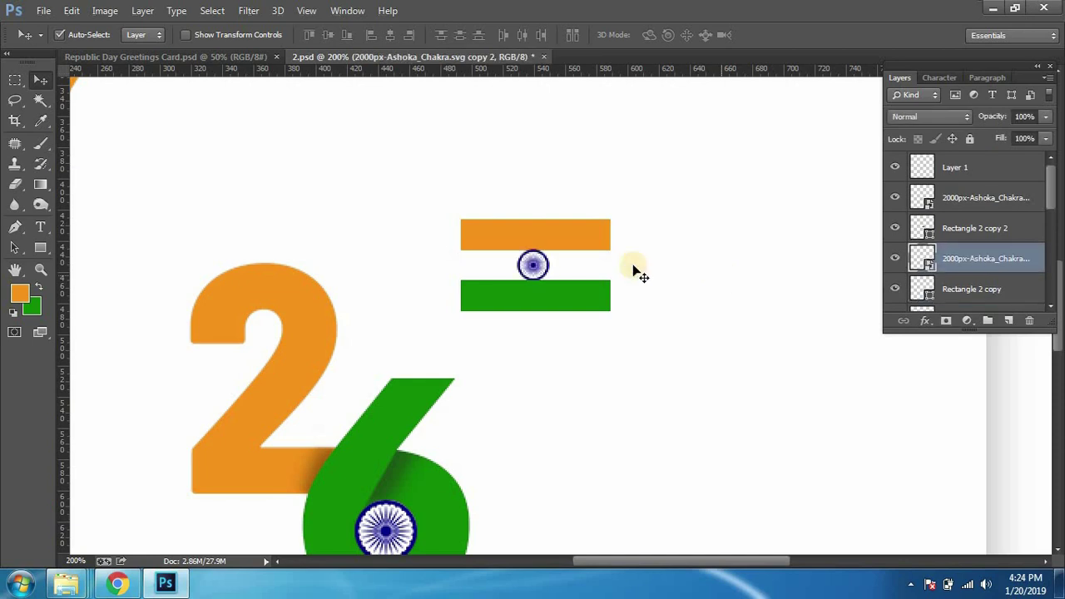
pyautogui.click(986, 267)
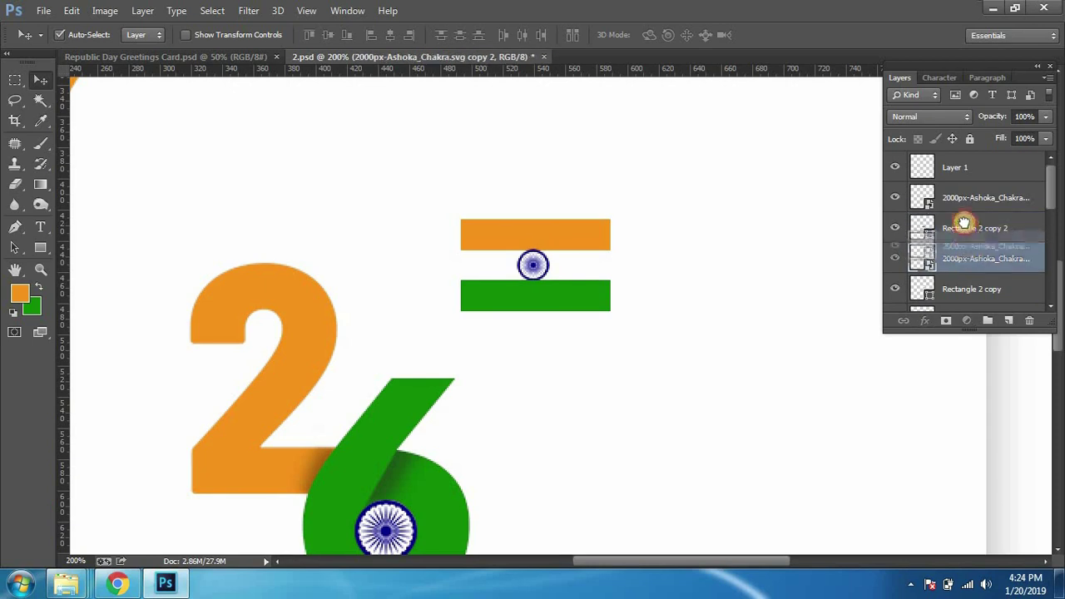
pyautogui.moveTo(971, 251); pyautogui.dragTo(902, 236)
# Step: Check which stripe each Rectangle 2 layer holds by toggling and selecting them
pyautogui.click(969, 264)
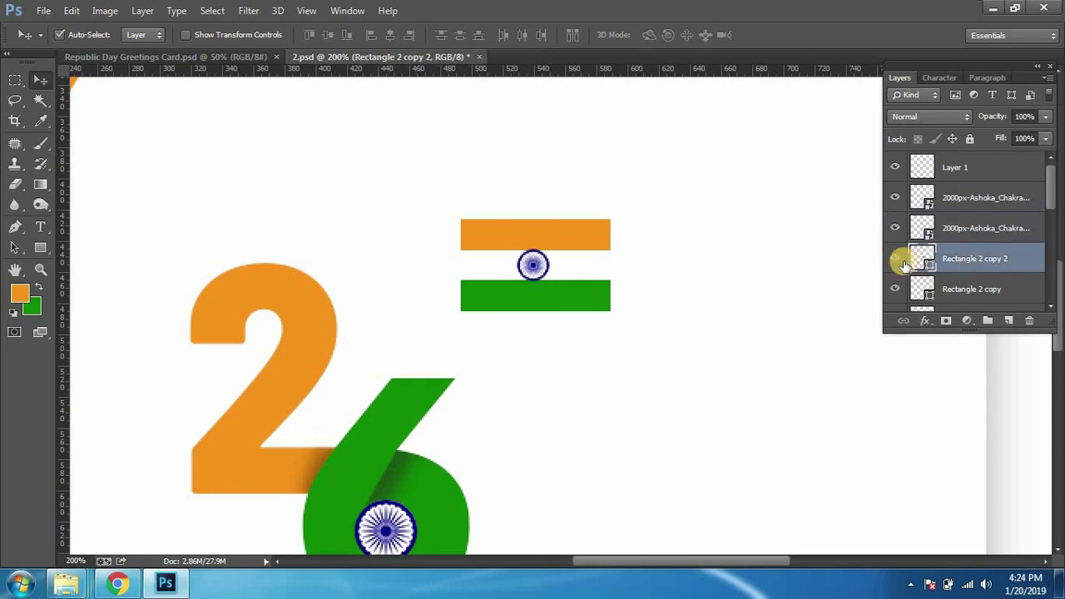
pyautogui.click(895, 259)
pyautogui.click(896, 259)
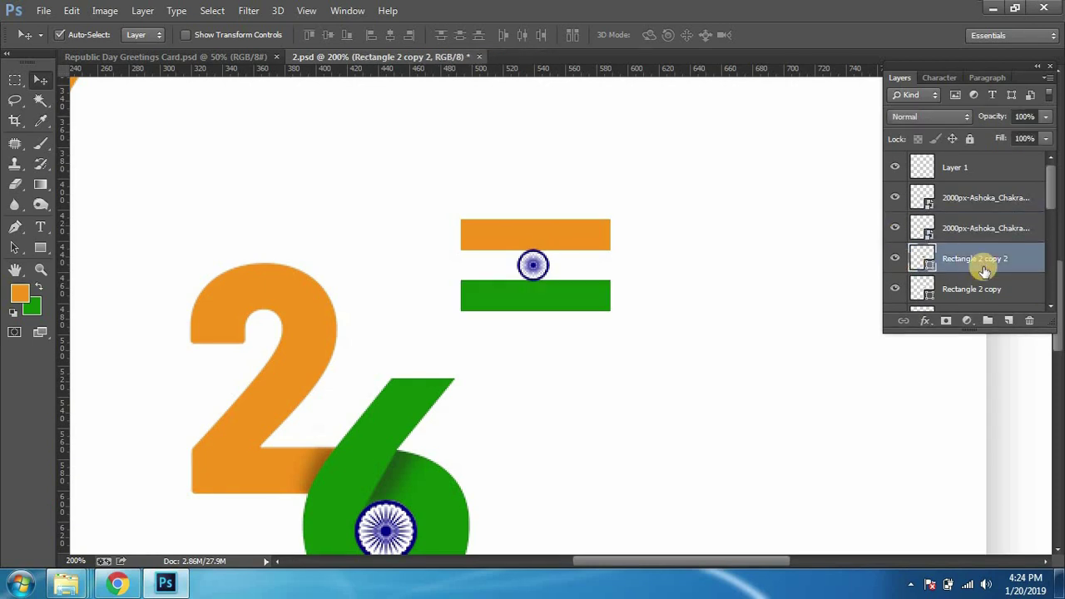
pyautogui.click(932, 285)
pyautogui.click(897, 288)
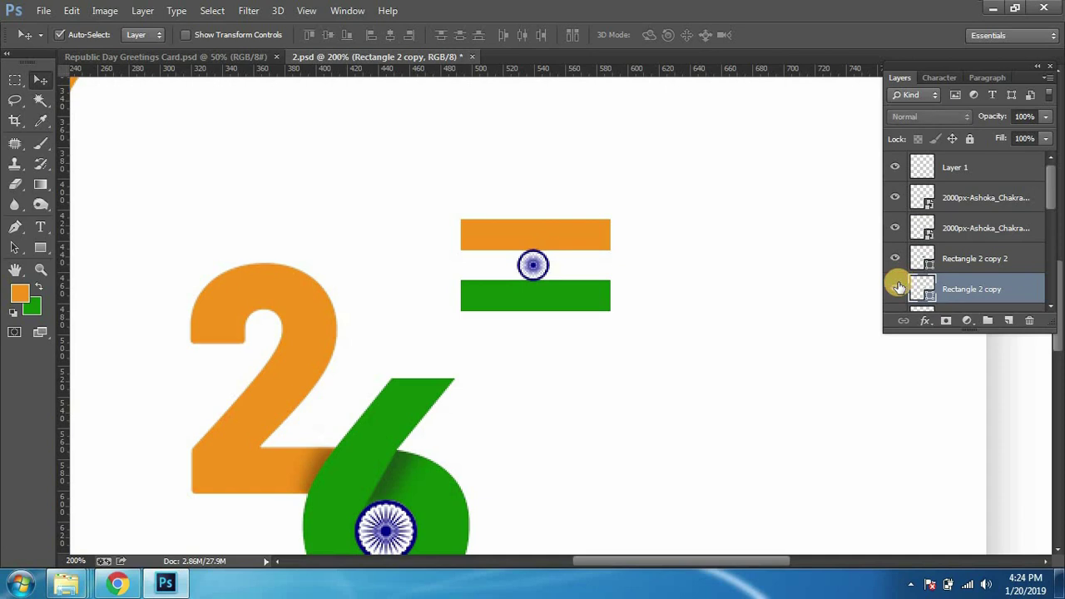
pyautogui.click(569, 236)
pyautogui.click(965, 267)
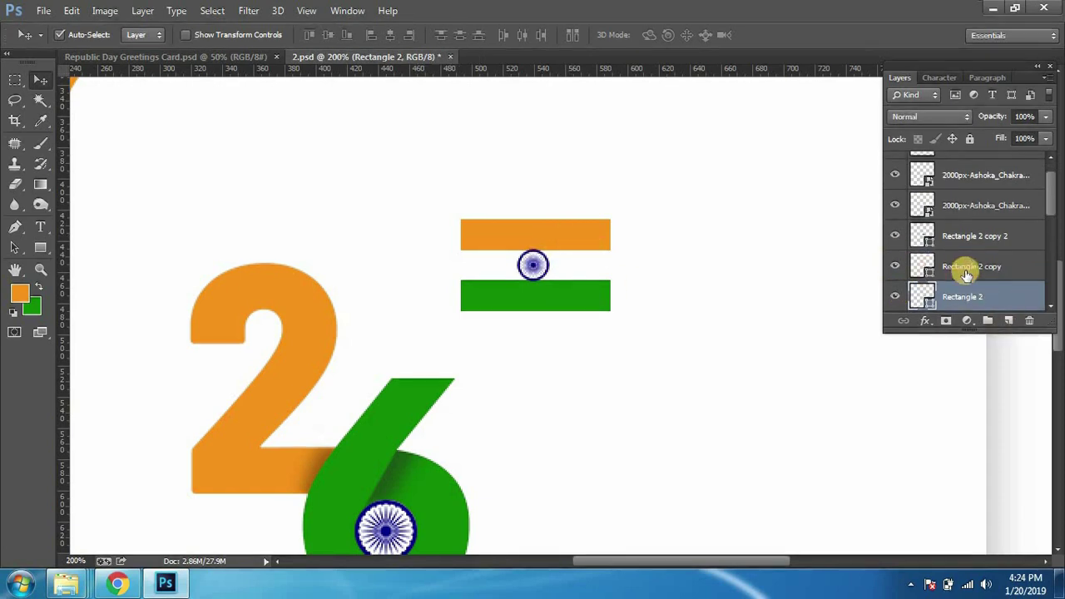
pyautogui.click(896, 267)
pyautogui.click(965, 300)
pyautogui.scroll(-3, 998, 283)
pyautogui.scroll(3, 999, 283)
pyautogui.scroll(1, 998, 283)
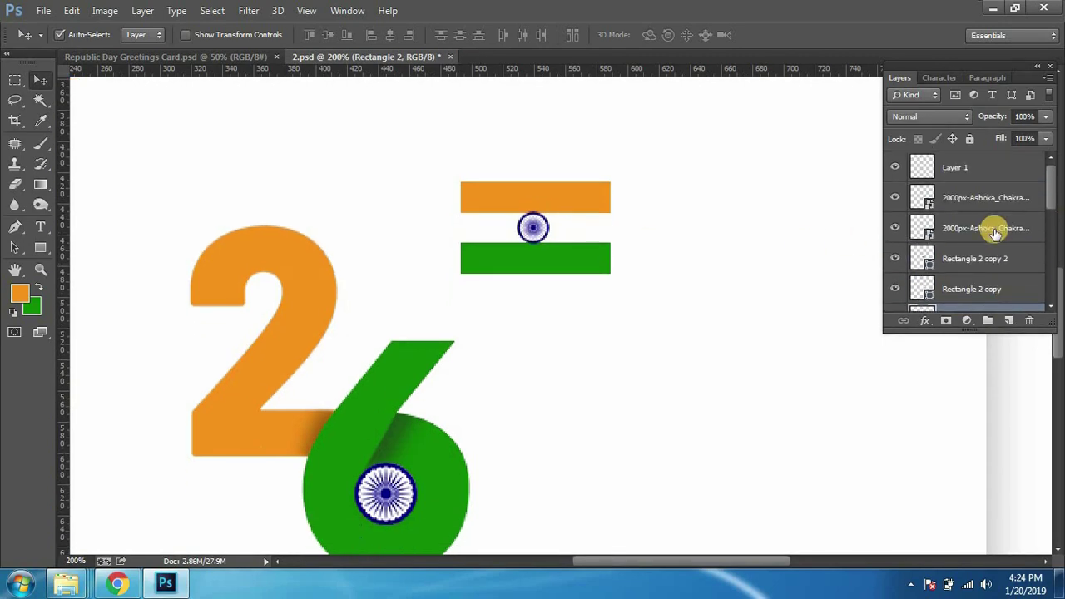
pyautogui.scroll(-3, 990, 229)
pyautogui.scroll(-3, 990, 230)
# Step: Recentre the close-up on the flag and check which stripe Rectangle 2 holds
pyautogui.hotkey('ctrl', '-')
pyautogui.hotkey('ctrl', '-')
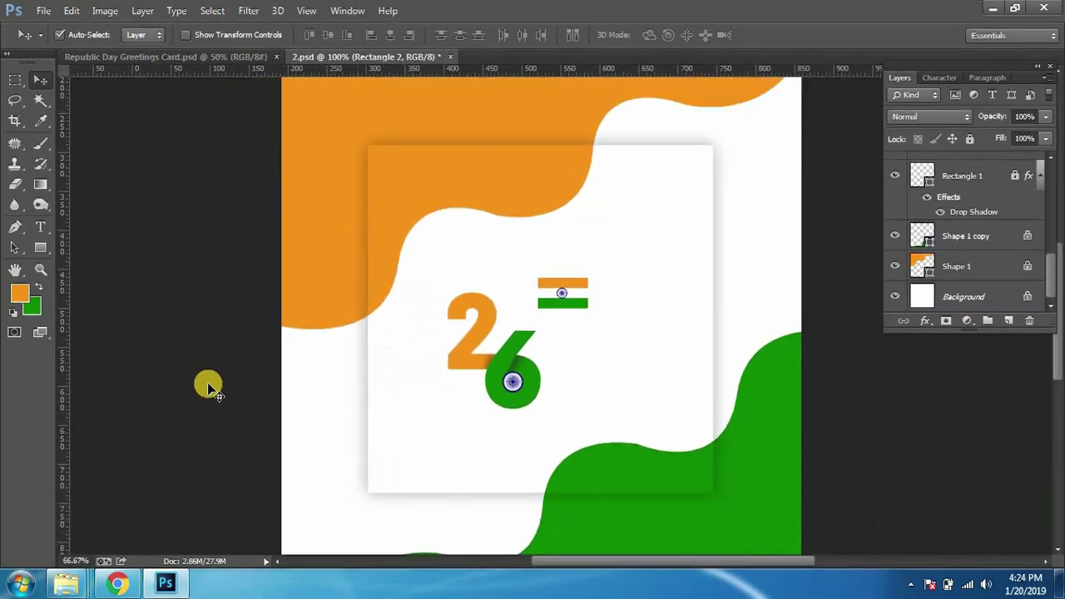
pyautogui.hotkey('ctrl', '+')
pyautogui.hotkey('ctrl', '+')
pyautogui.moveTo(359, 313); pyautogui.dragTo(243, 342)
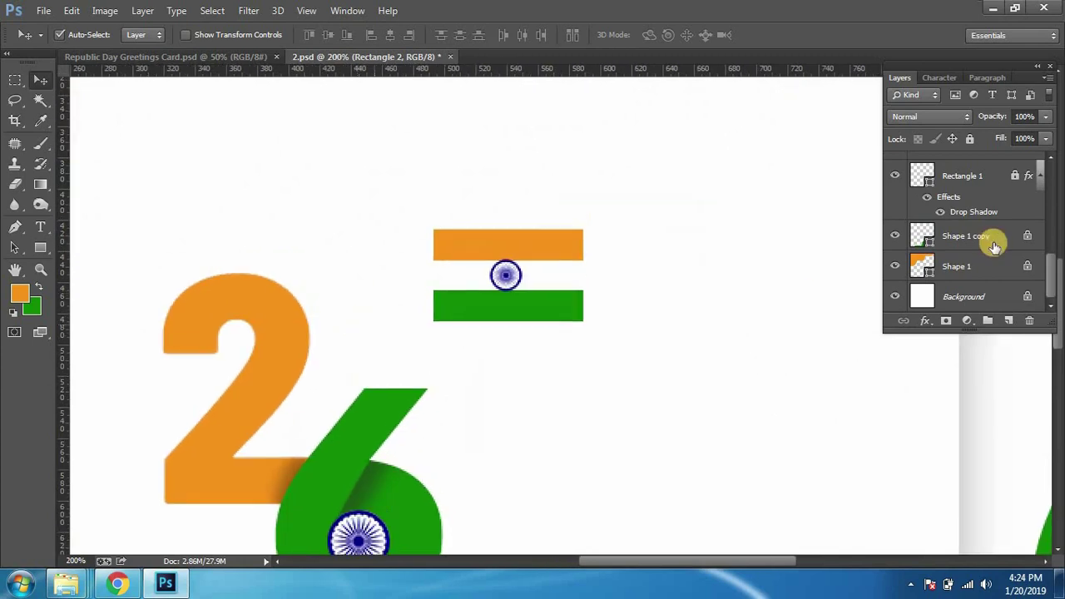
pyautogui.scroll(2, 932, 237)
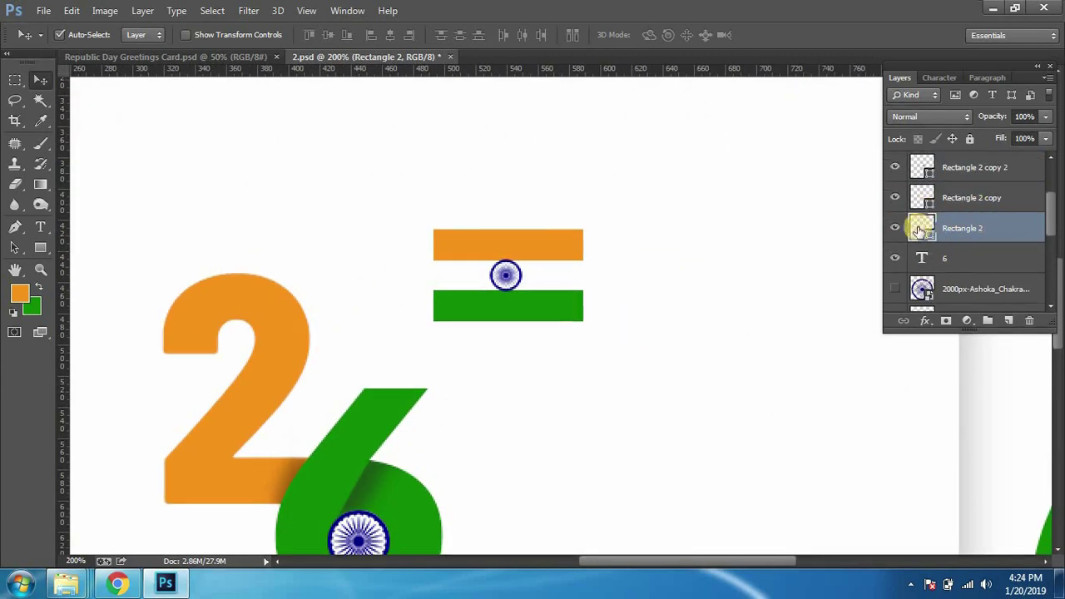
pyautogui.scroll(2, 985, 243)
pyautogui.scroll(1, 988, 246)
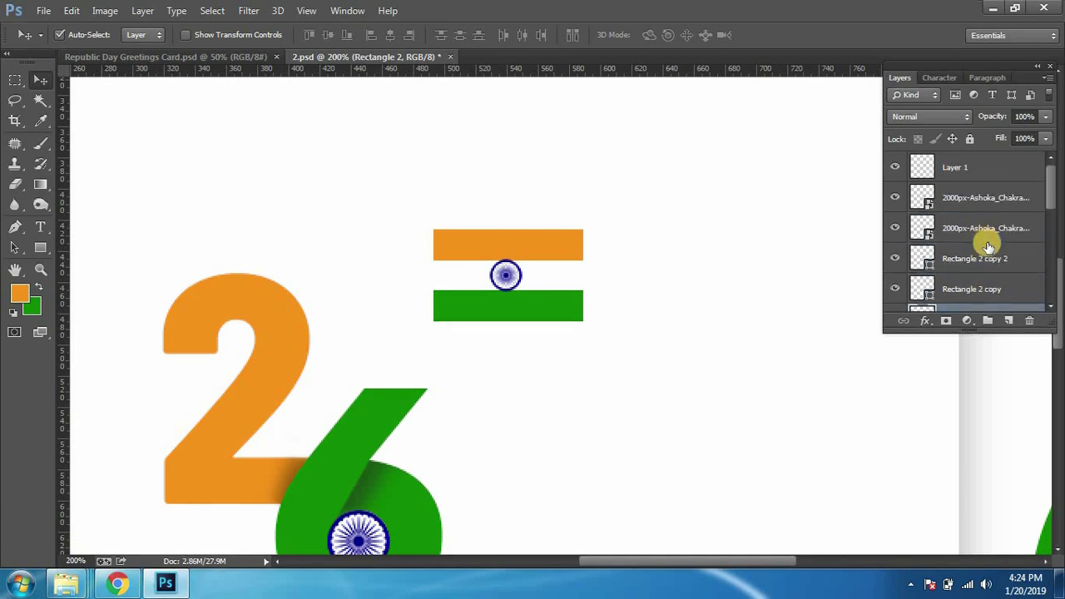
pyautogui.scroll(-1, 990, 264)
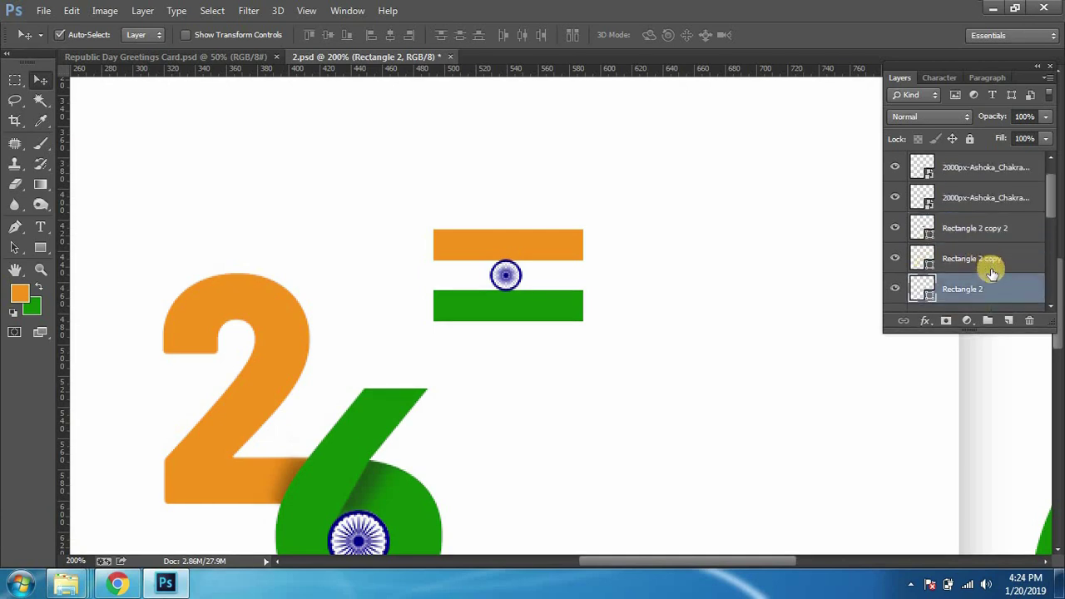
pyautogui.click(895, 288)
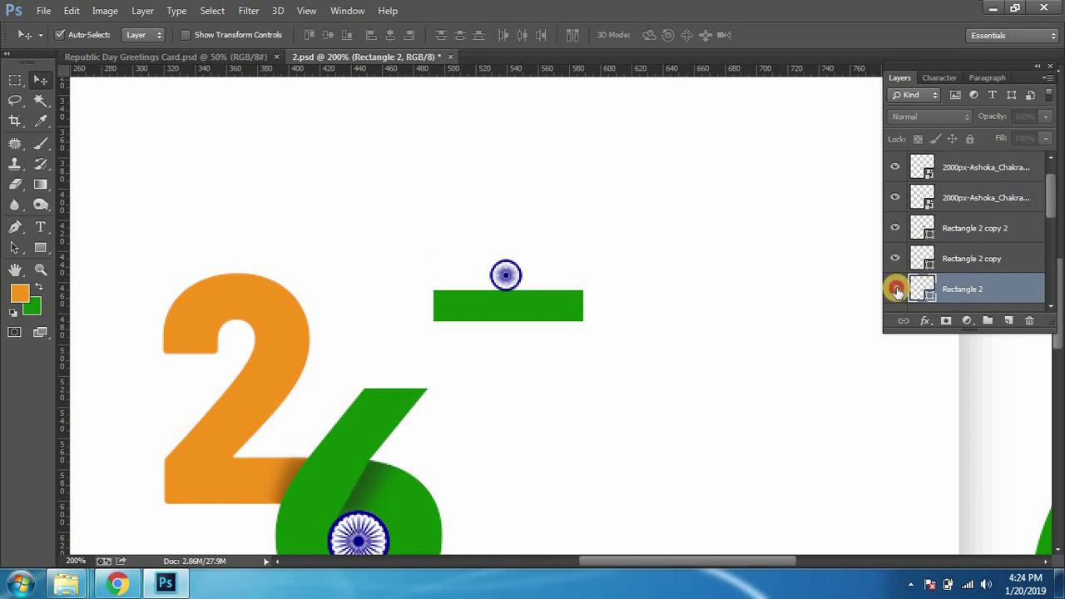
pyautogui.click(895, 288)
# Step: Move Rectangle 2 to sit between Rectangle 2 copy 2 and Rectangle 2 copy
pyautogui.hotkey('ctrl', ']')
pyautogui.hotkey('ctrl', ']')
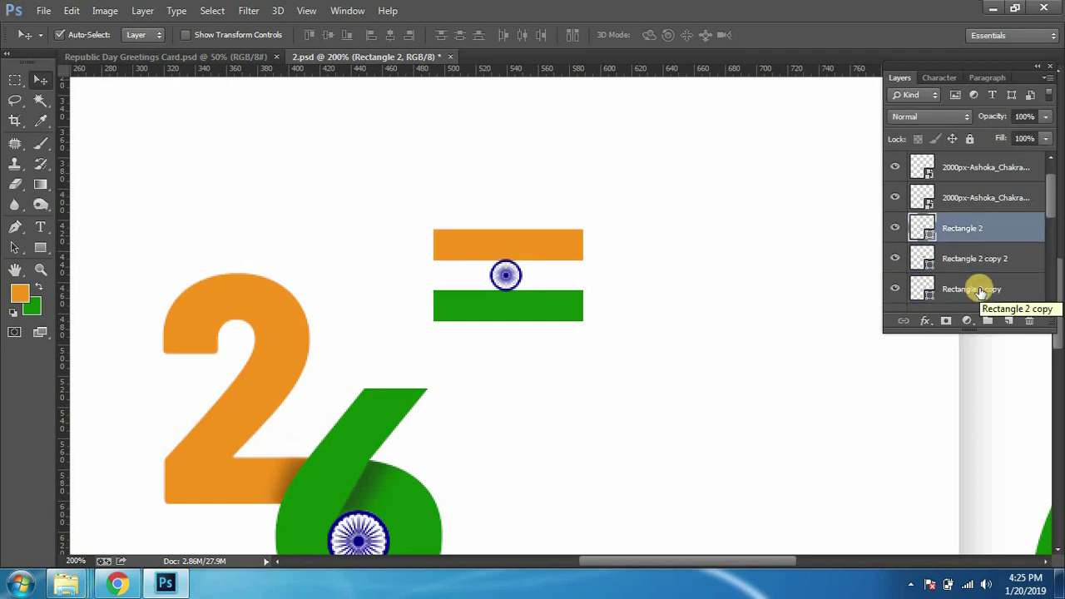
pyautogui.click(895, 258)
pyautogui.click(894, 258)
pyautogui.moveTo(974, 236); pyautogui.dragTo(978, 276)
# Step: Group the chakra and stripe layers and name the group 'flag'
pyautogui.click(896, 198)
pyautogui.click(896, 198)
pyautogui.keyDown('shift'); pyautogui.click(963, 200); pyautogui.keyUp('shift')
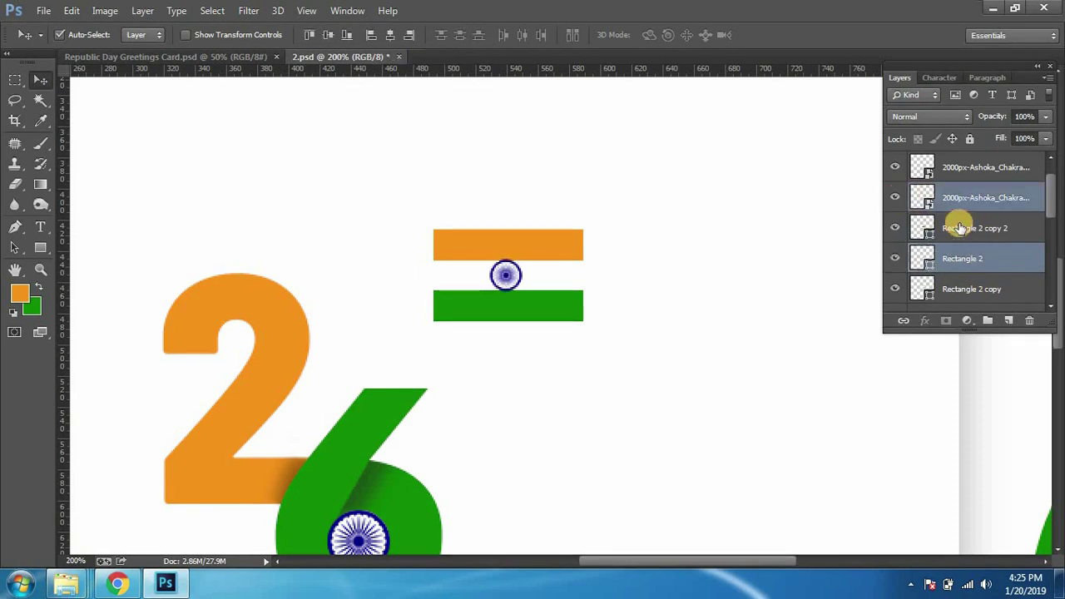
pyautogui.click(988, 322)
pyautogui.click(949, 215)
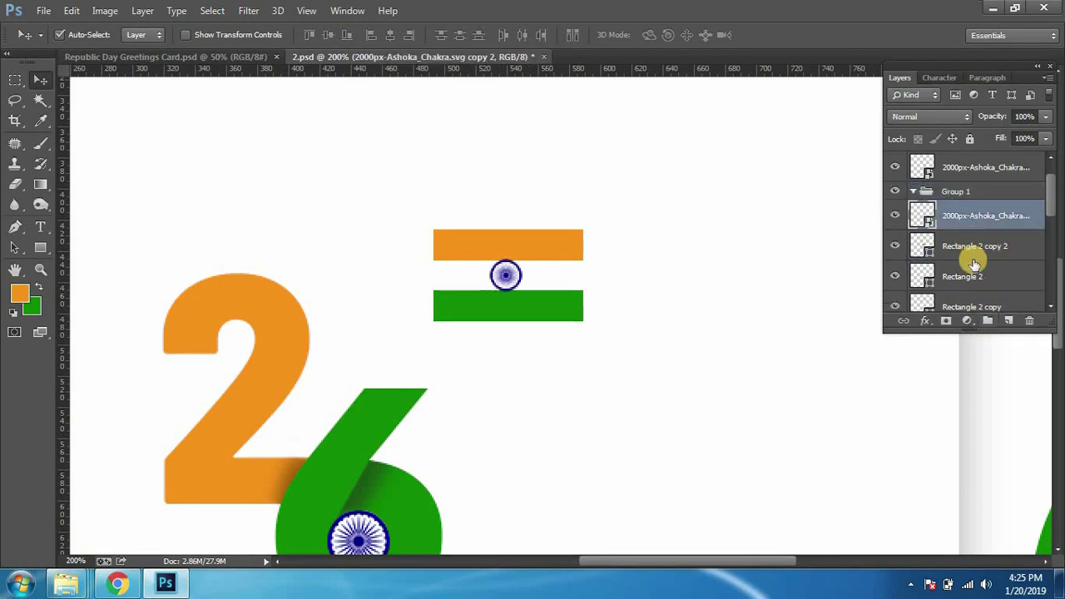
pyautogui.keyDown('shift'); pyautogui.click(965, 277); pyautogui.keyUp('shift')
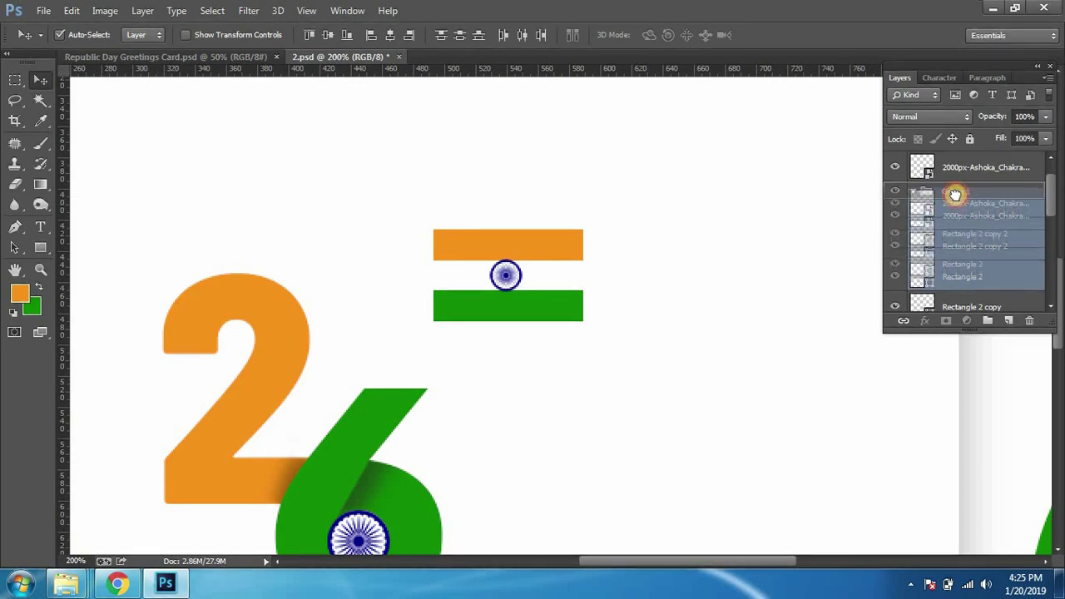
pyautogui.doubleClick(957, 192)
pyautogui.write('flag')
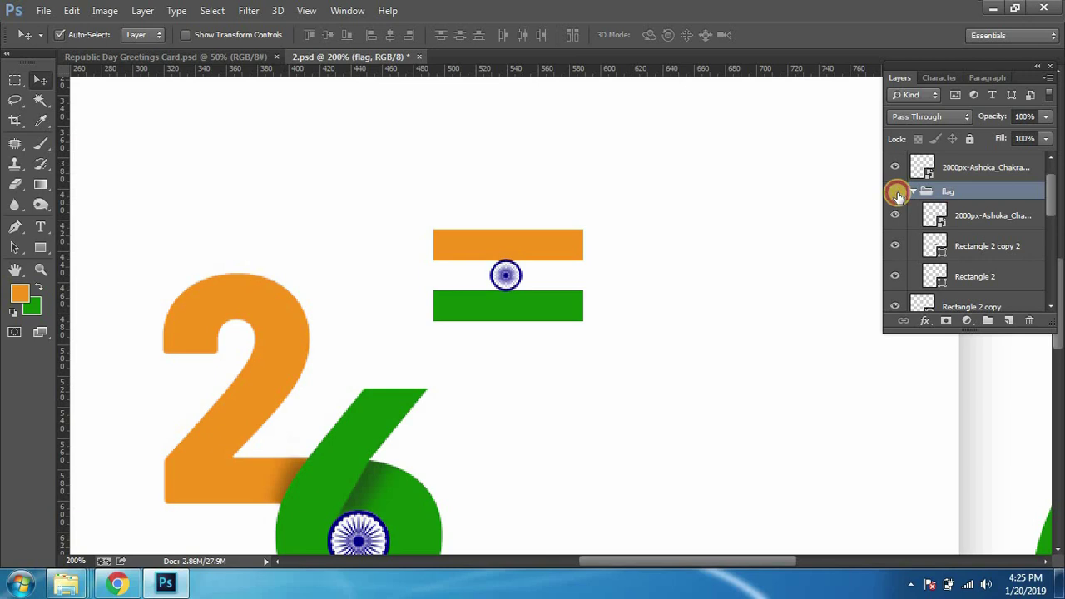
pyautogui.click(898, 195)
pyautogui.click(895, 192)
# Step: Set Auto-Select to Group and drag the whole flag up and to the right
pyautogui.click(532, 255)
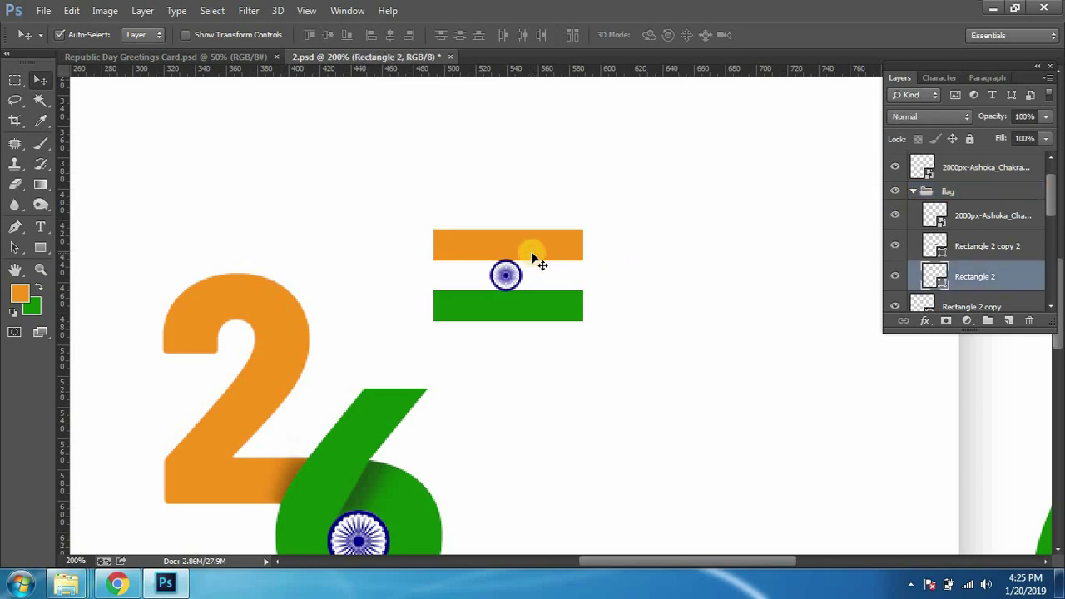
pyautogui.click(133, 34)
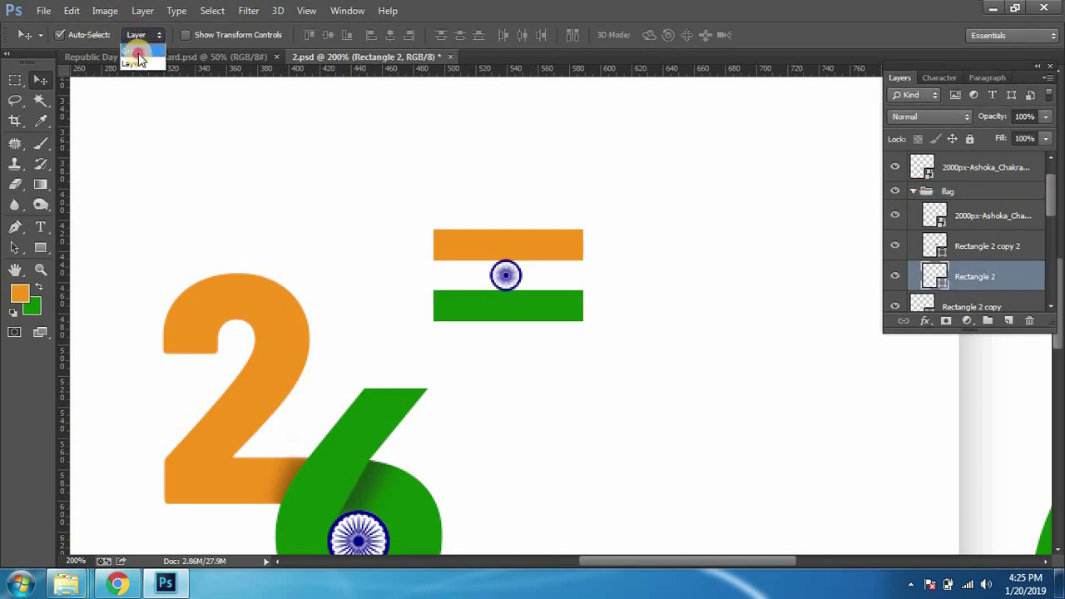
pyautogui.click(140, 48)
pyautogui.moveTo(381, 243); pyautogui.dragTo(621, 150)
# Step: Zoom the card to 100% and marquee a tall thin strip for a flagpole
pyautogui.hotkey('ctrl', '-')
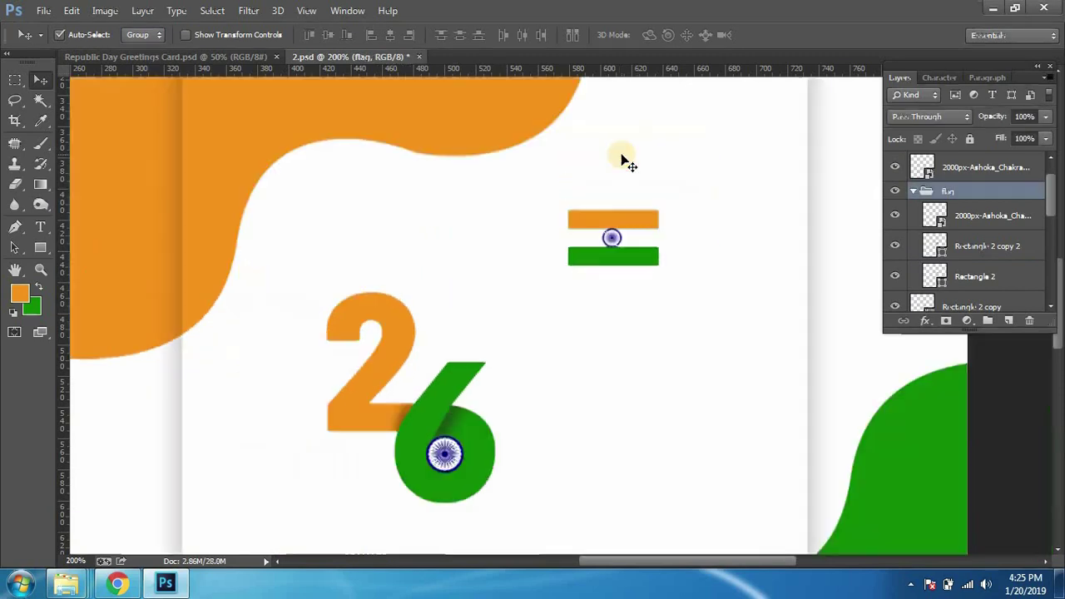
pyautogui.hotkey('ctrl', '-')
pyautogui.hotkey('ctrl', '+')
pyautogui.press('m')
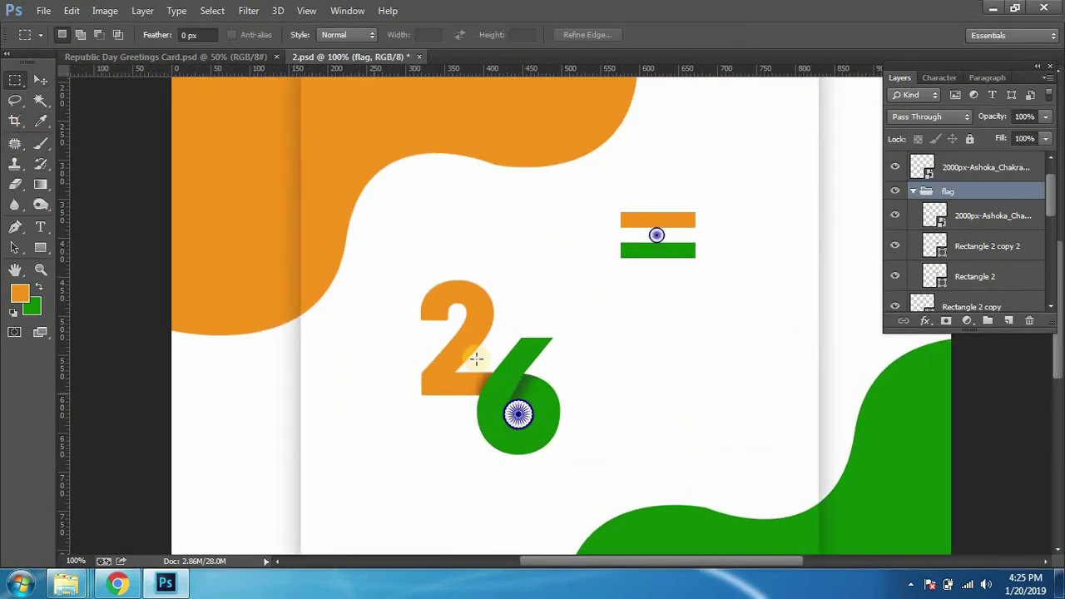
pyautogui.moveTo(572, 214); pyautogui.dragTo(575, 484)
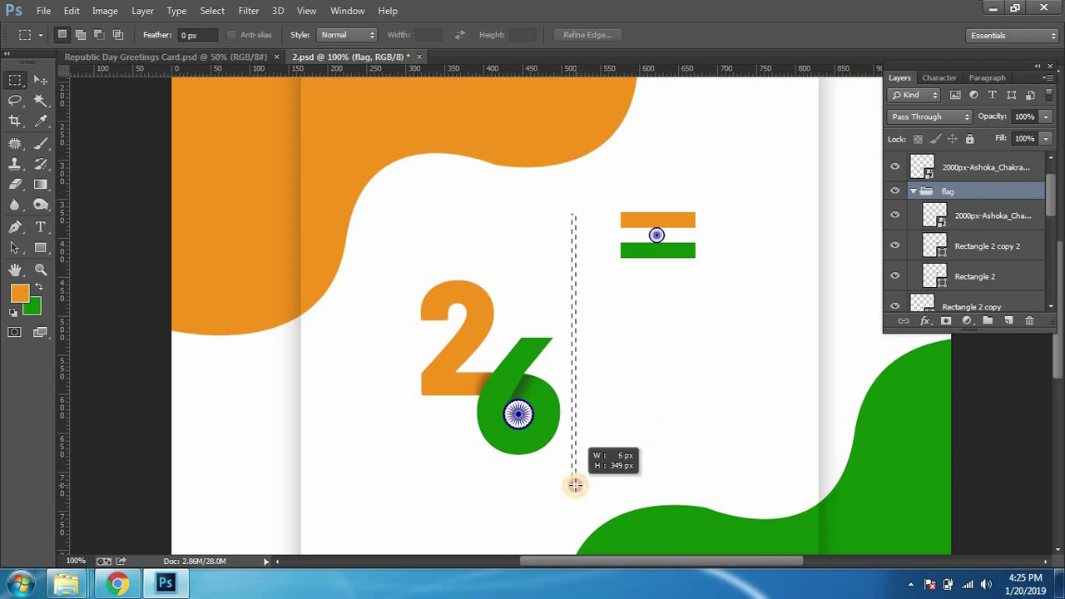
pyautogui.moveTo(575, 485); pyautogui.dragTo(575, 484)
# Step: Fill the pole strip with sampled dark grey on a new layer in the flag group
pyautogui.click(977, 213)
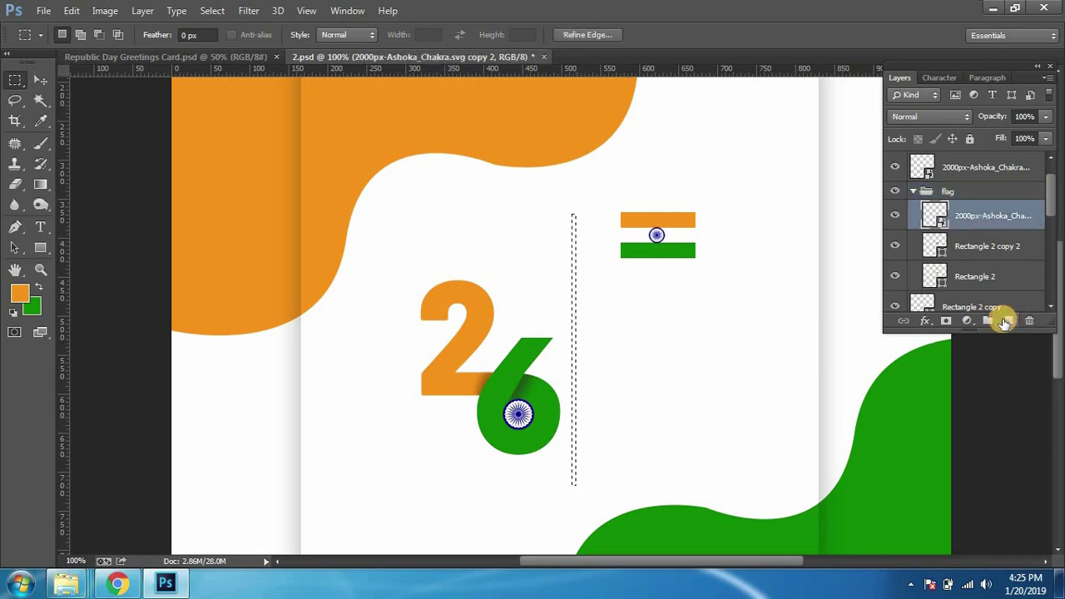
pyautogui.click(1008, 322)
pyautogui.click(19, 293)
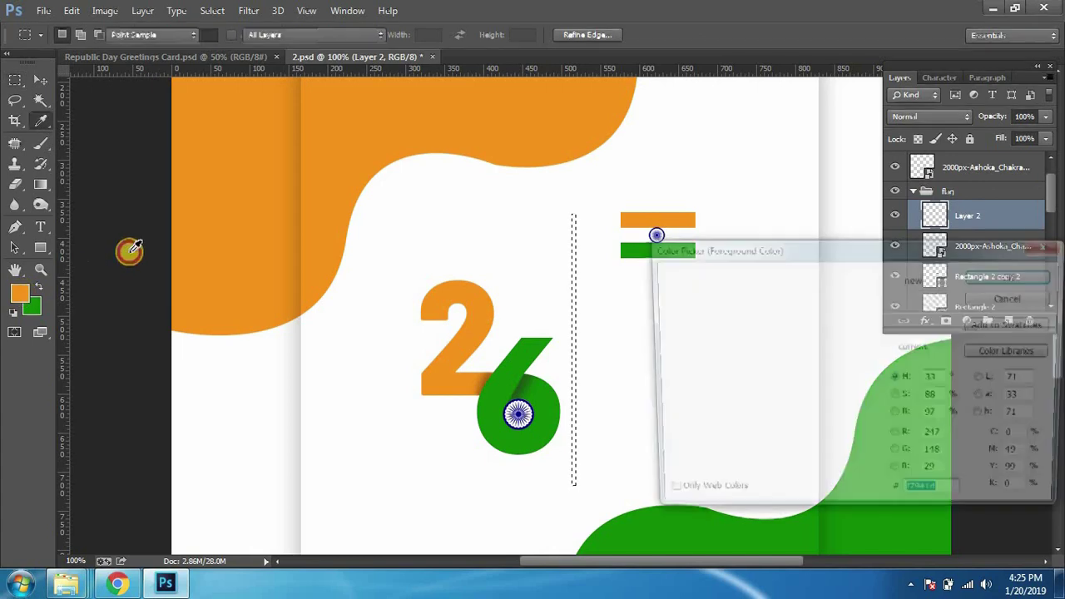
pyautogui.click(126, 249)
pyautogui.click(972, 283)
pyautogui.hotkey('alt', 'BackSpace')
pyautogui.hotkey('ctrl', 'd')
# Step: Narrow the pole to about 14 px wide and return the view to 100%
pyautogui.hotkey('ctrl', '+')
pyautogui.hotkey('ctrl', '+')
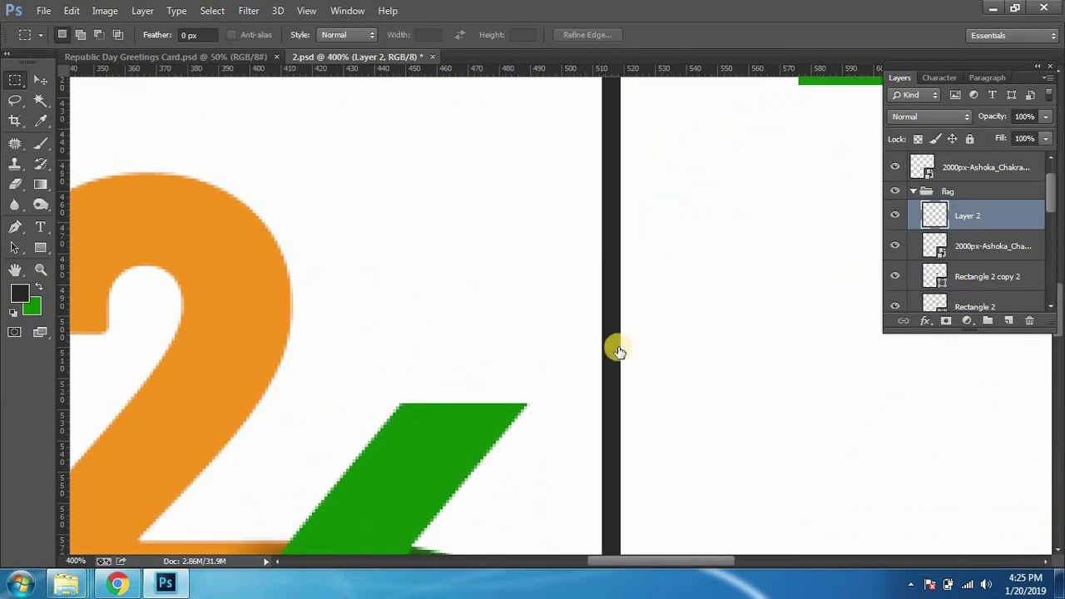
pyautogui.hotkey('ctrl', 't')
pyautogui.moveTo(621, 354); pyautogui.dragTo(613, 354)
pyautogui.press('Return')
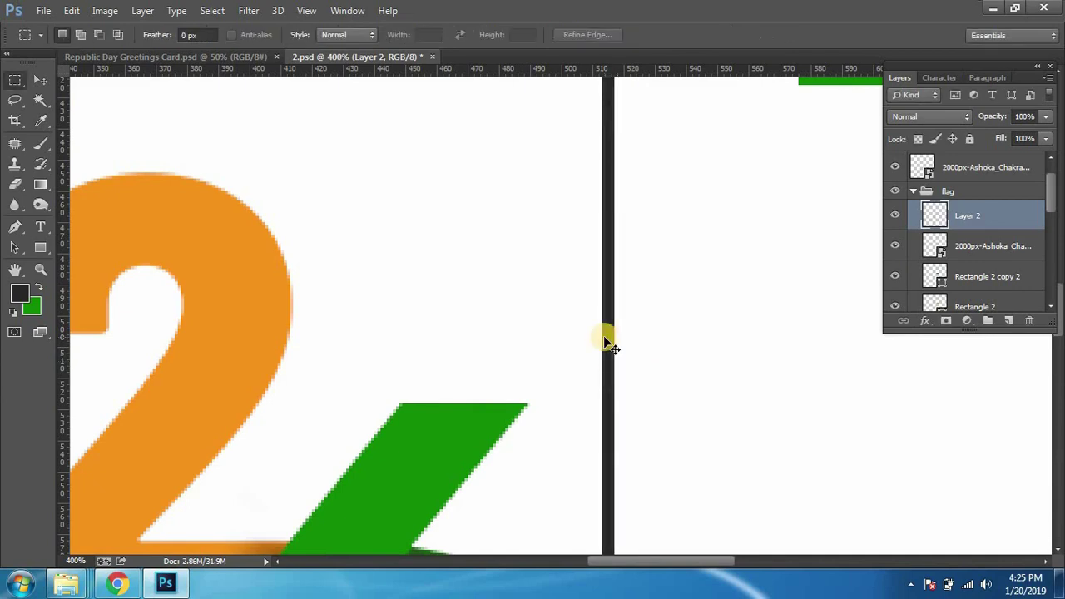
pyautogui.hotkey('ctrl', '-')
pyautogui.hotkey('ctrl', '-')
pyautogui.hotkey('ctrl', '0')
pyautogui.hotkey('ctrl', '1')
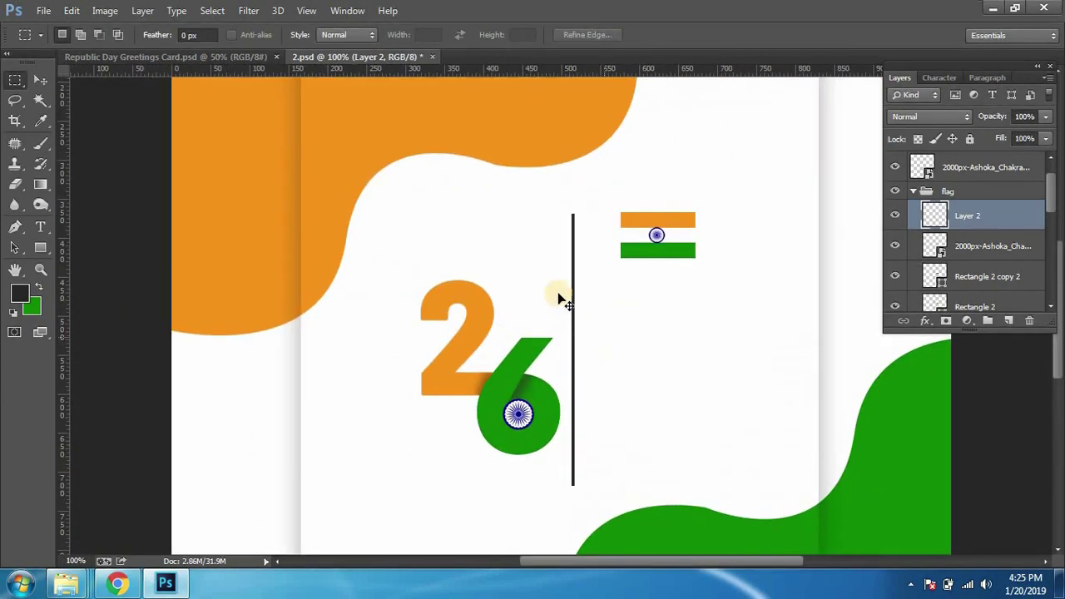
# Step: Select the flag group and bring up the foreground colour picker
pyautogui.press('v')
pyautogui.click(572, 295)
pyautogui.click(19, 292)
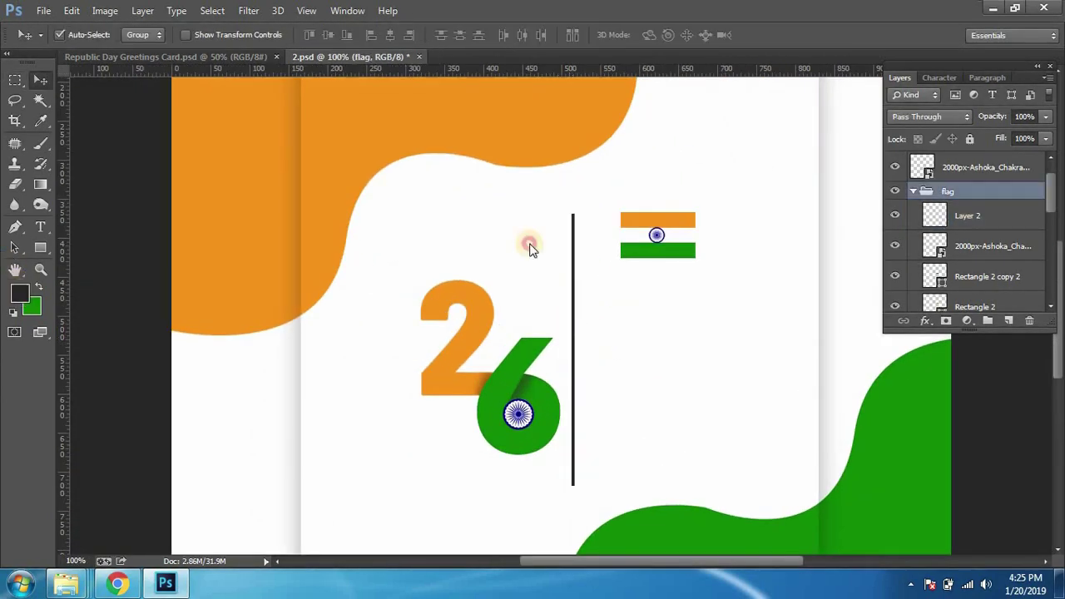
# Step: Fill the Layer 2 vertical line with the navy sampled from the flag's chakra
pyautogui.write('8484c8')
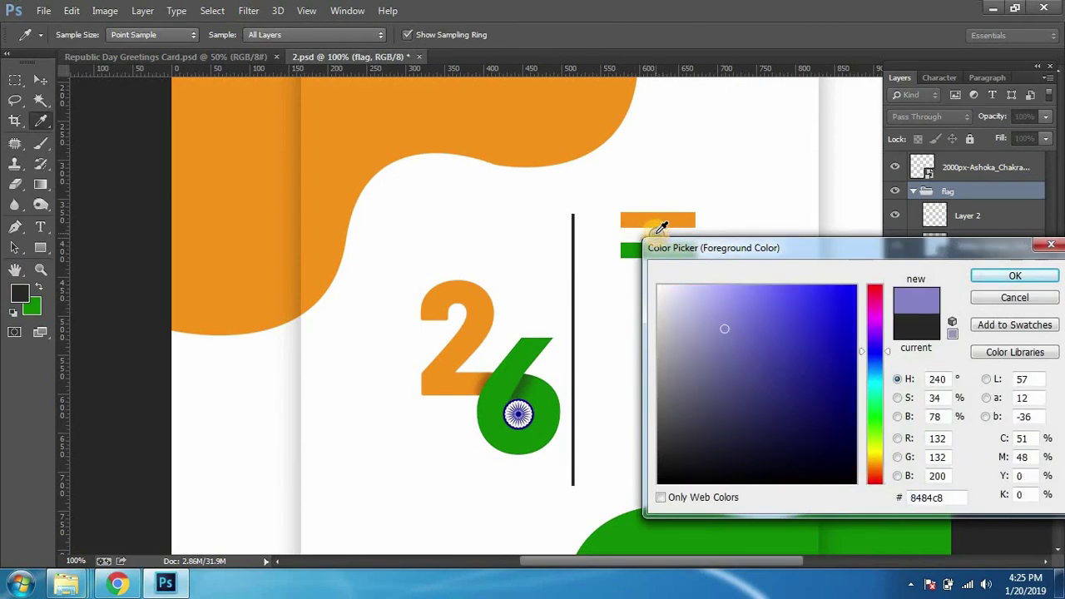
pyautogui.click(663, 233)
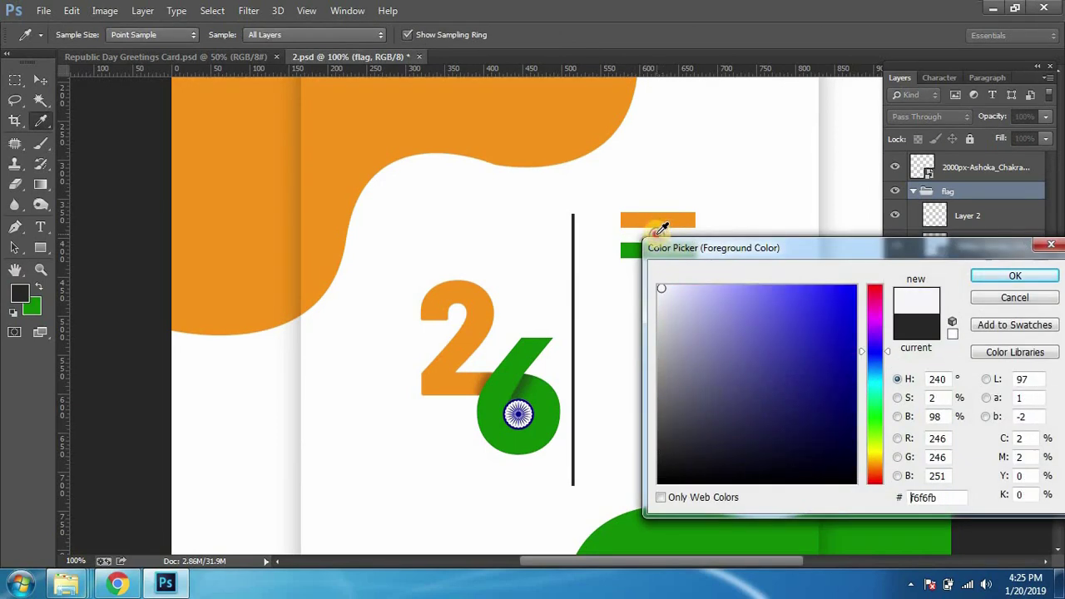
pyautogui.click(657, 233)
pyautogui.click(1012, 269)
pyautogui.press('v')
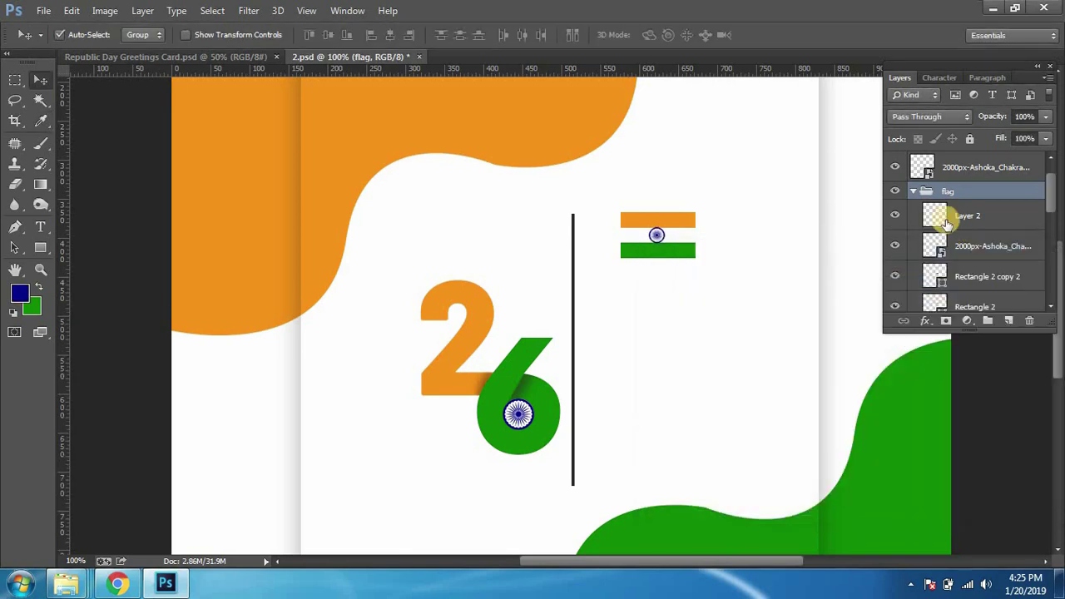
pyautogui.click(935, 217)
pyautogui.keyDown('ctrl'); pyautogui.click(936, 218); pyautogui.keyUp('ctrl')
pyautogui.hotkey('alt', 'BackSpace')
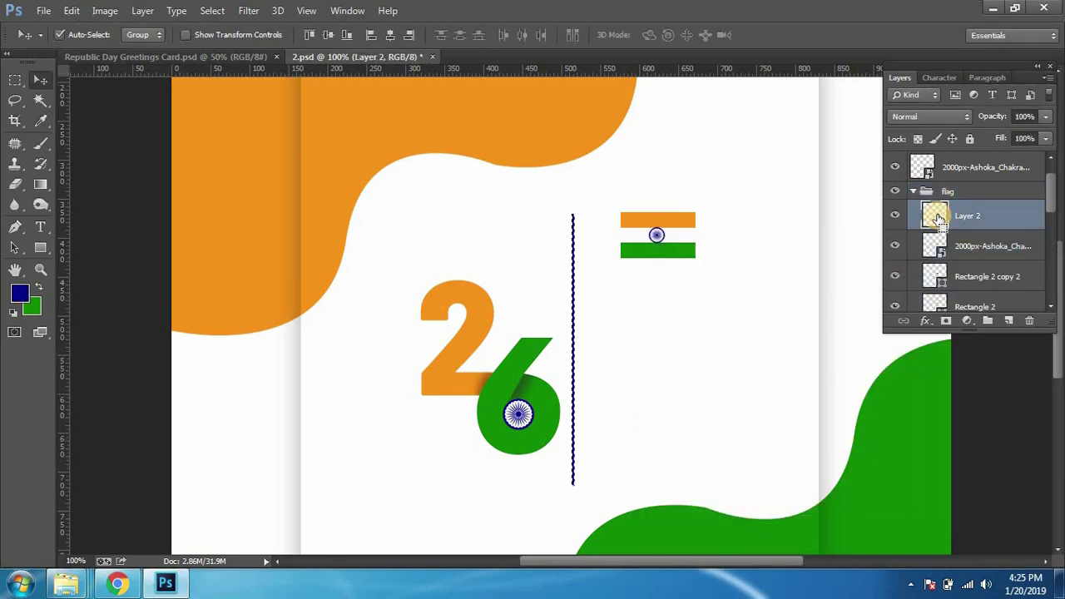
pyautogui.hotkey('ctrl', 'd')
# Step: Move the navy line right against the flag's left edge as its pole
pyautogui.hotkey('ctrl', '+')
pyautogui.hotkey('ctrl', 't')
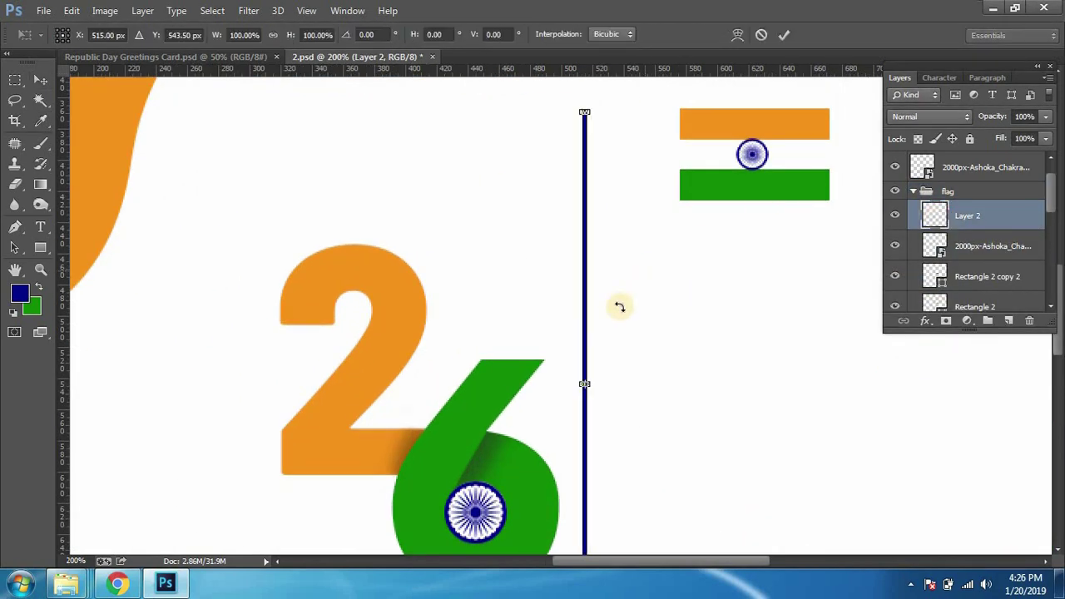
pyautogui.moveTo(583, 295); pyautogui.dragTo(676, 295)
pyautogui.press('Return')
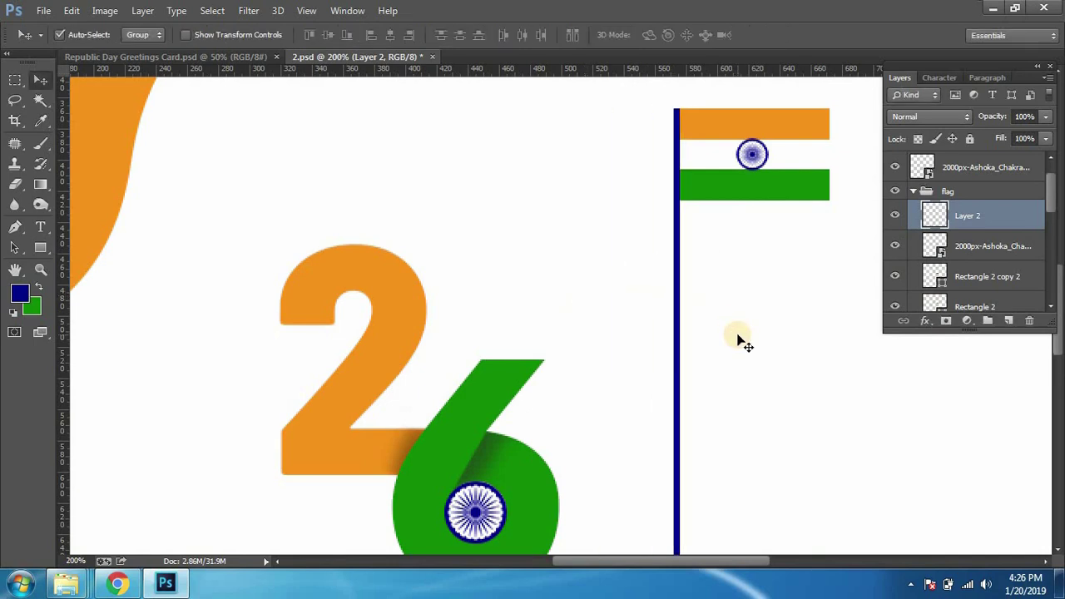
# Step: Trim off the part of the pole hanging below the flag
pyautogui.hotkey('ctrl', '0')
pyautogui.hotkey('ctrl', '1')
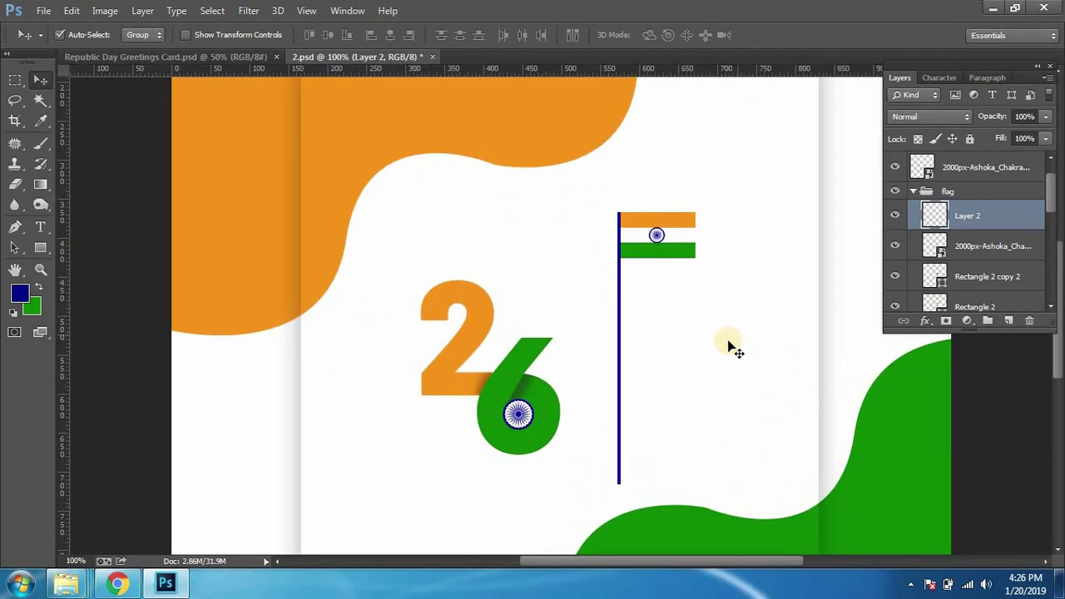
pyautogui.press('m')
pyautogui.moveTo(591, 409); pyautogui.dragTo(673, 527)
pyautogui.click(674, 383)
# Step: Rotate the flag group about 34°, move it onto the 6 and scale it to about 83%
pyautogui.press('v')
pyautogui.click(637, 241)
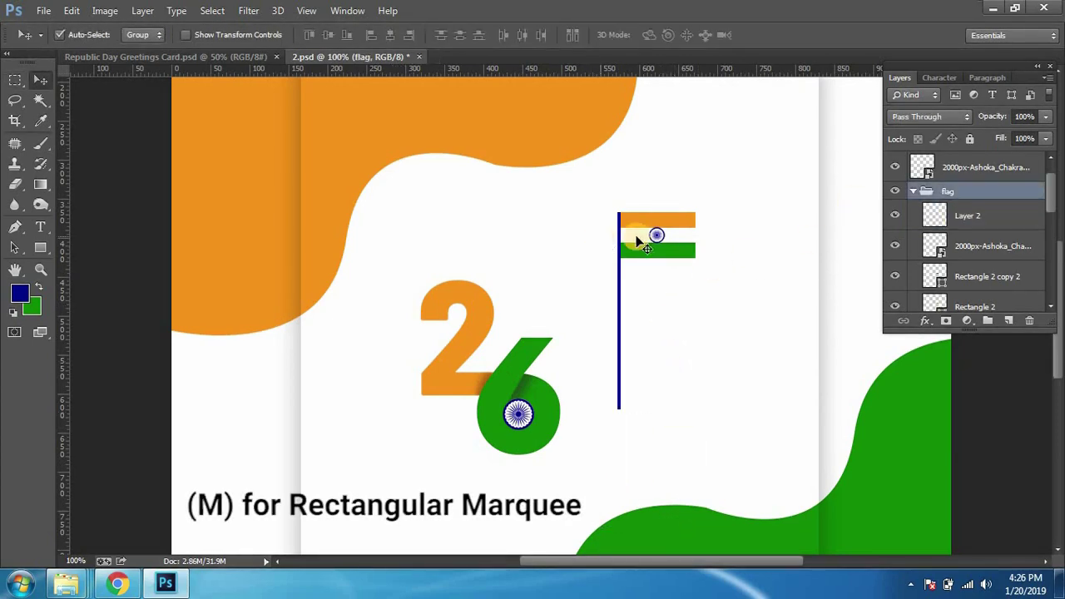
pyautogui.moveTo(605, 234); pyautogui.dragTo(540, 239)
pyautogui.hotkey('ctrl', 't')
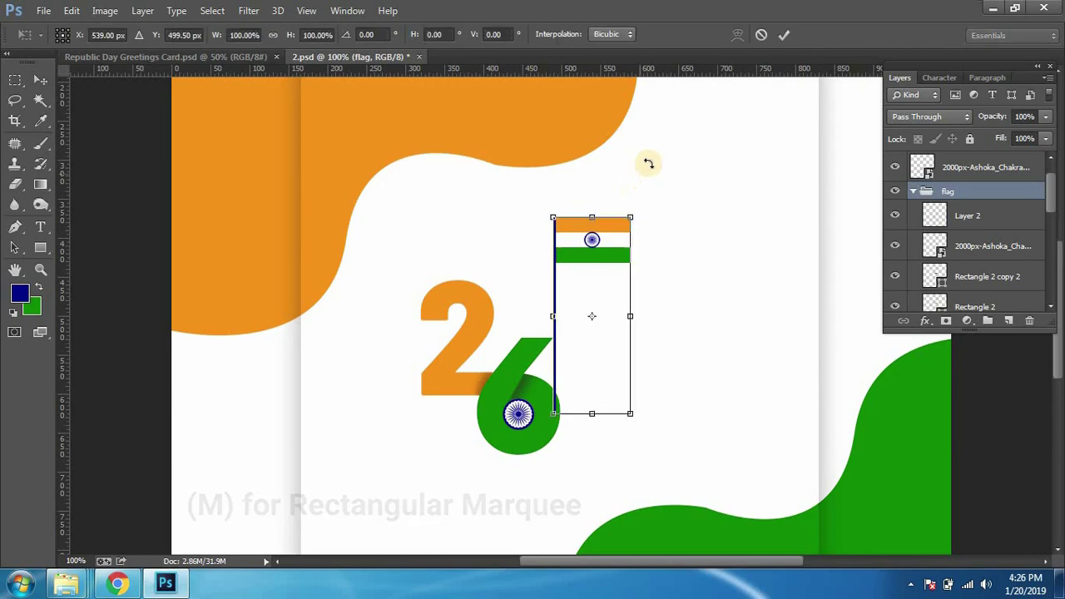
pyautogui.moveTo(706, 242); pyautogui.dragTo(701, 236)
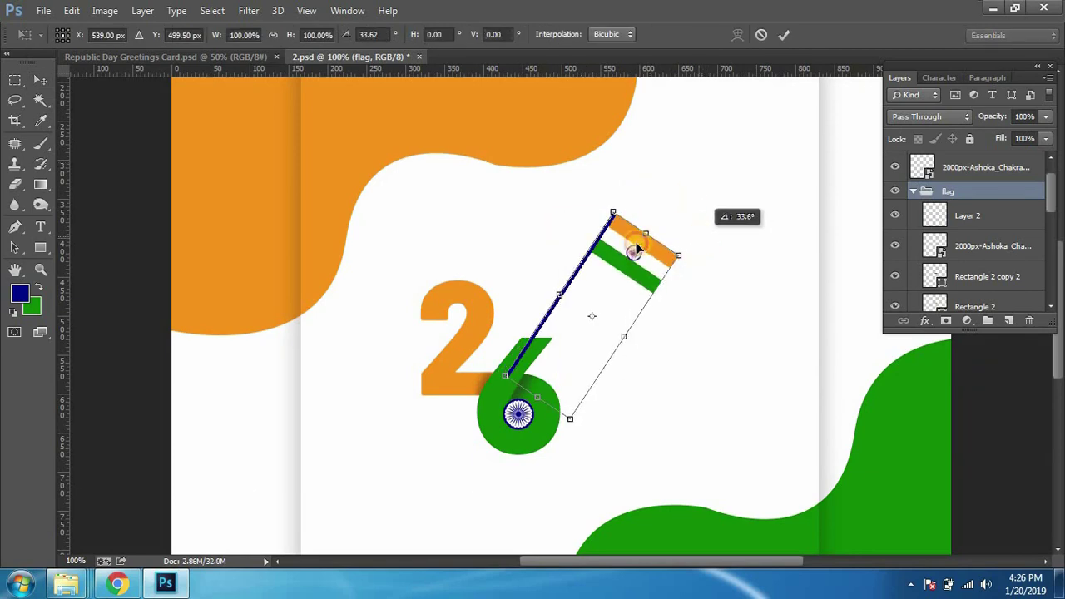
pyautogui.moveTo(634, 249)
pyautogui.mouseDown()
pyautogui.moveTo(608, 246)
pyautogui.moveTo(594, 284)
pyautogui.mouseUp()
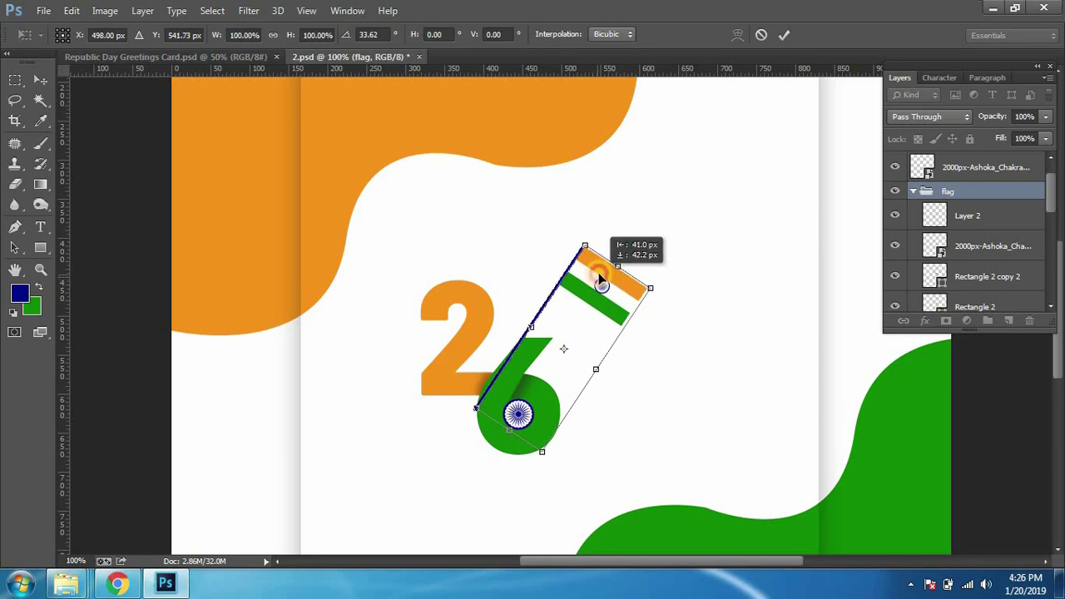
pyautogui.moveTo(539, 447); pyautogui.dragTo(538, 431)
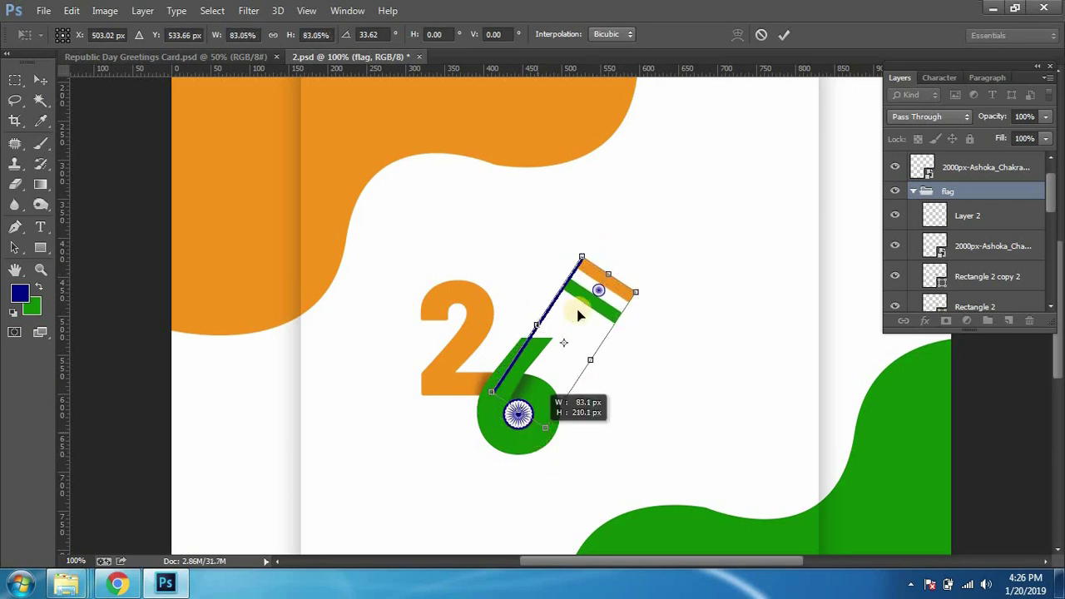
pyautogui.moveTo(580, 256); pyautogui.dragTo(571, 258)
pyautogui.press('Return')
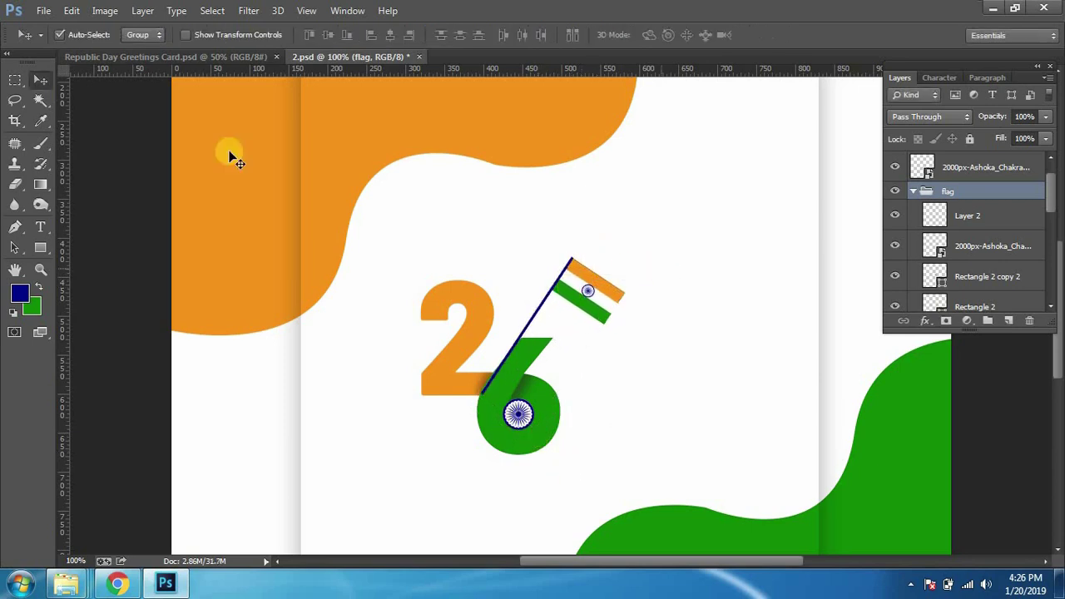
# Step: Match the reference card by resizing the flag to about 85%, nudging it up-right and rotating 1.5° more
pyautogui.click(191, 55)
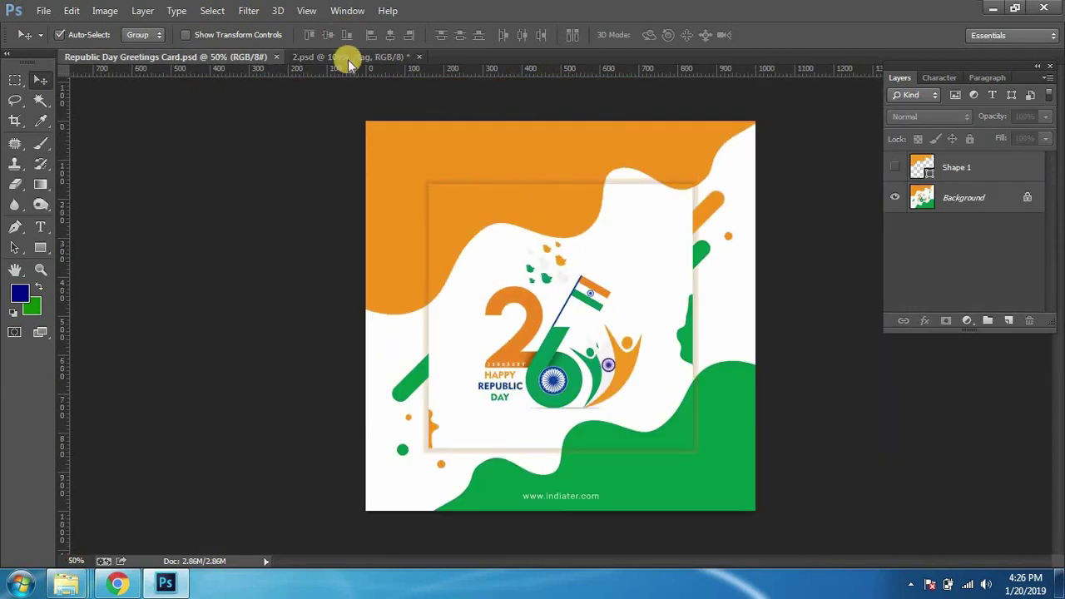
pyautogui.click(350, 57)
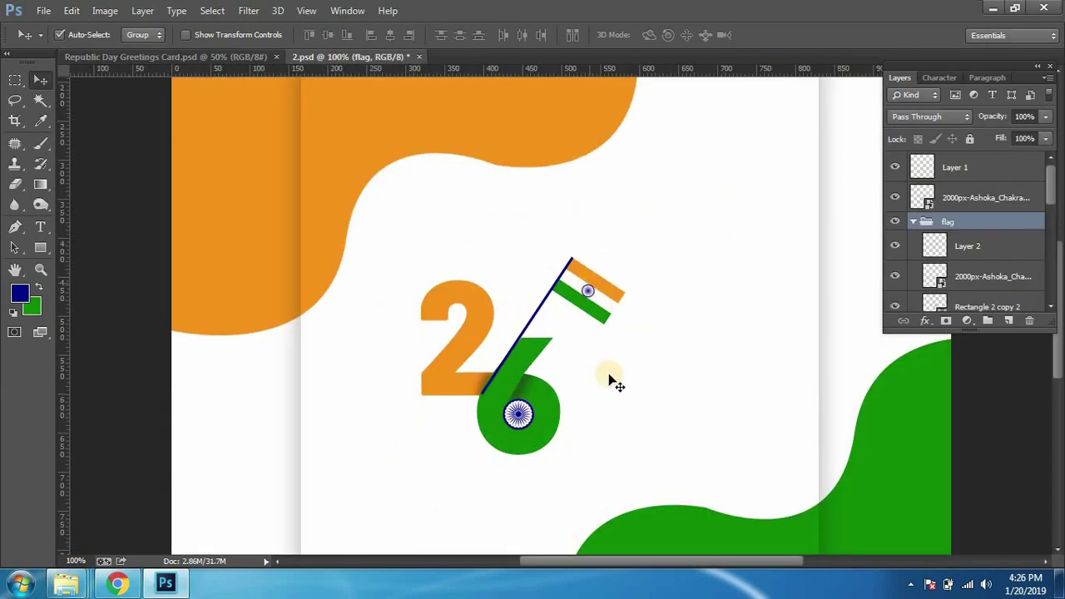
pyautogui.hotkey('ctrl', 't')
pyautogui.moveTo(621, 397); pyautogui.dragTo(611, 393)
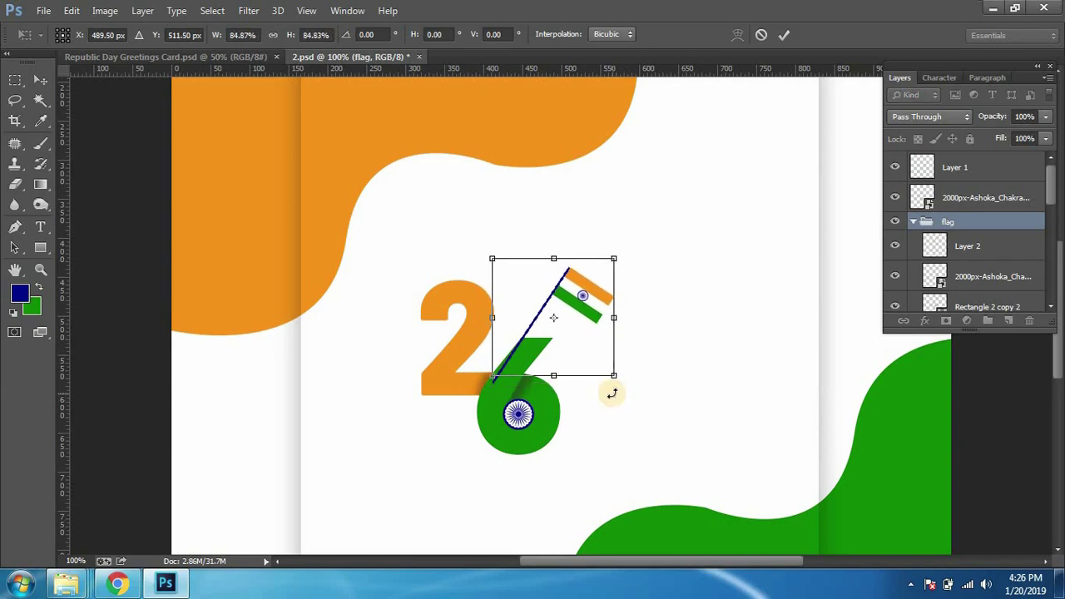
pyautogui.hotkey('shift', 'Up')
pyautogui.hotkey('shift', 'Right')
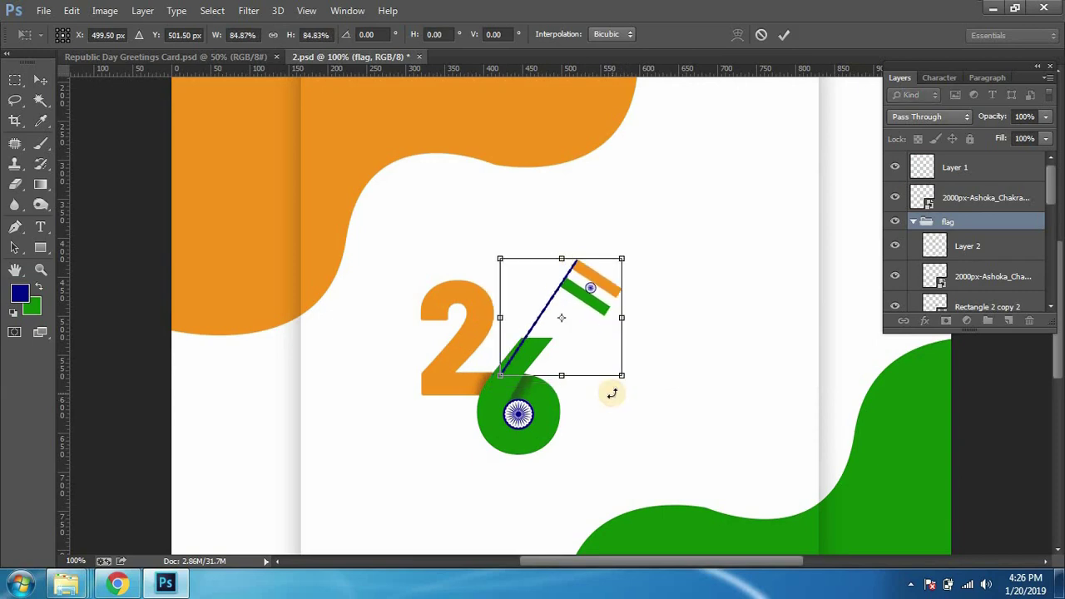
pyautogui.moveTo(632, 246); pyautogui.dragTo(639, 240)
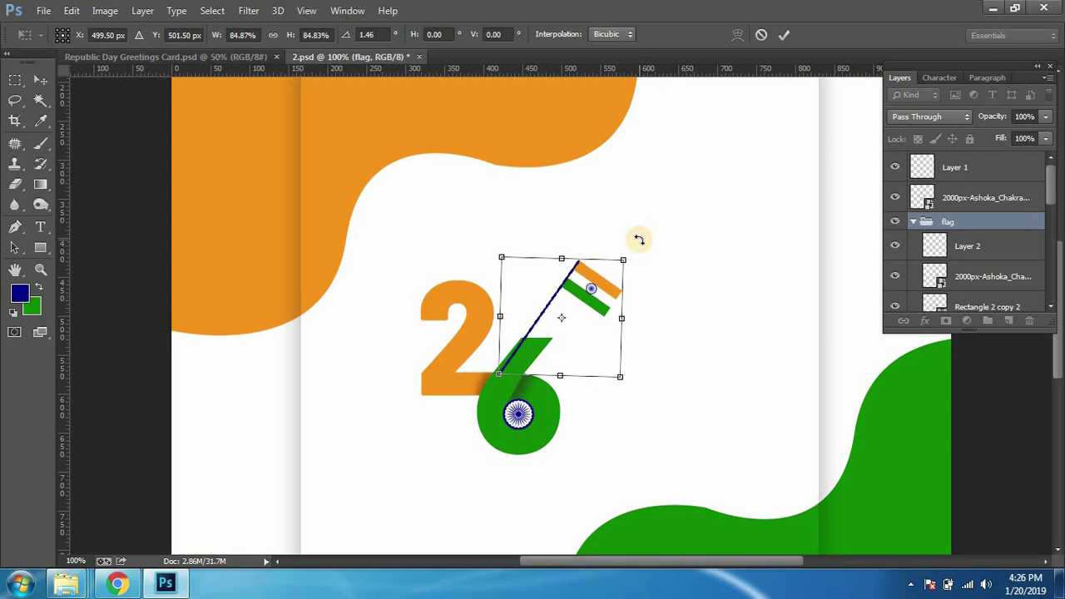
pyautogui.press('Return')
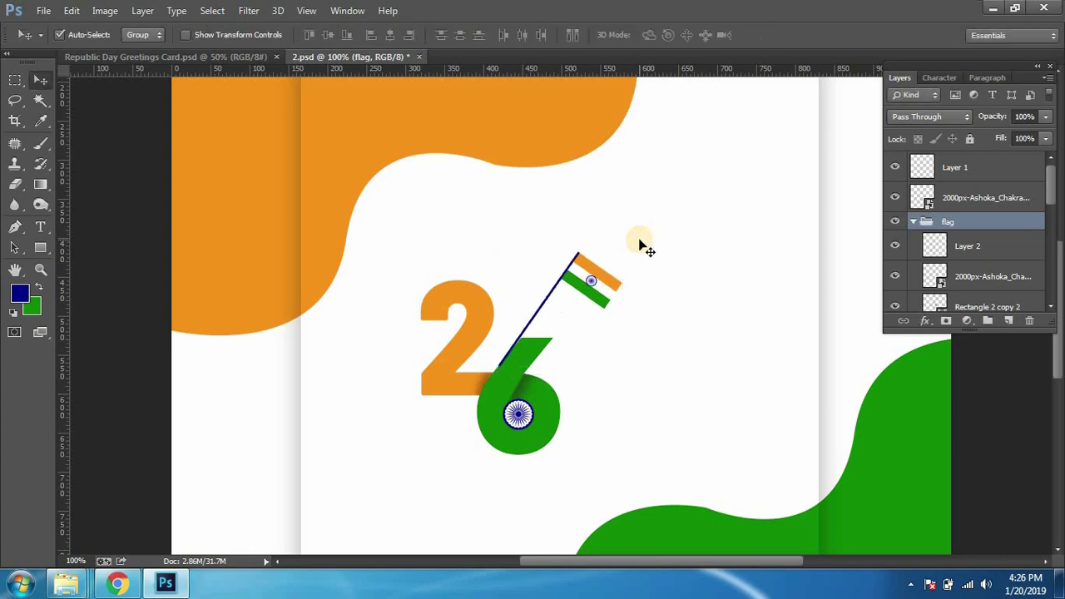
pyautogui.hotkey('ctrl', '+')
pyautogui.click(212, 53)
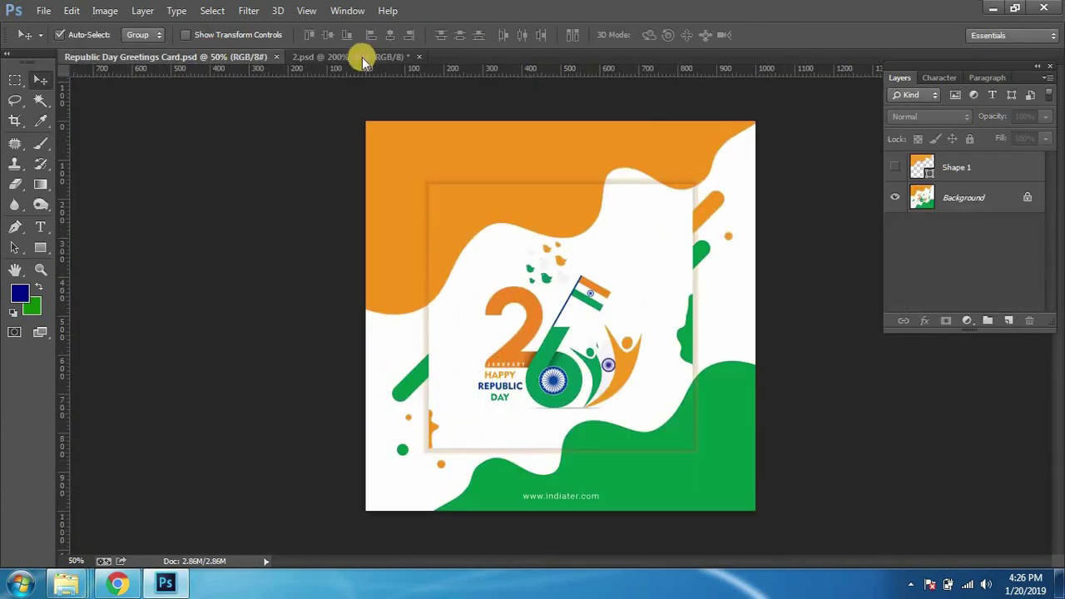
pyautogui.hotkey('ctrl', 'Tab')
# Step: Move Rectangle 2 copy out of the flag group and delete it to reveal the whole flag
pyautogui.press('Right')
pyautogui.press('Right')
pyautogui.press('Right')
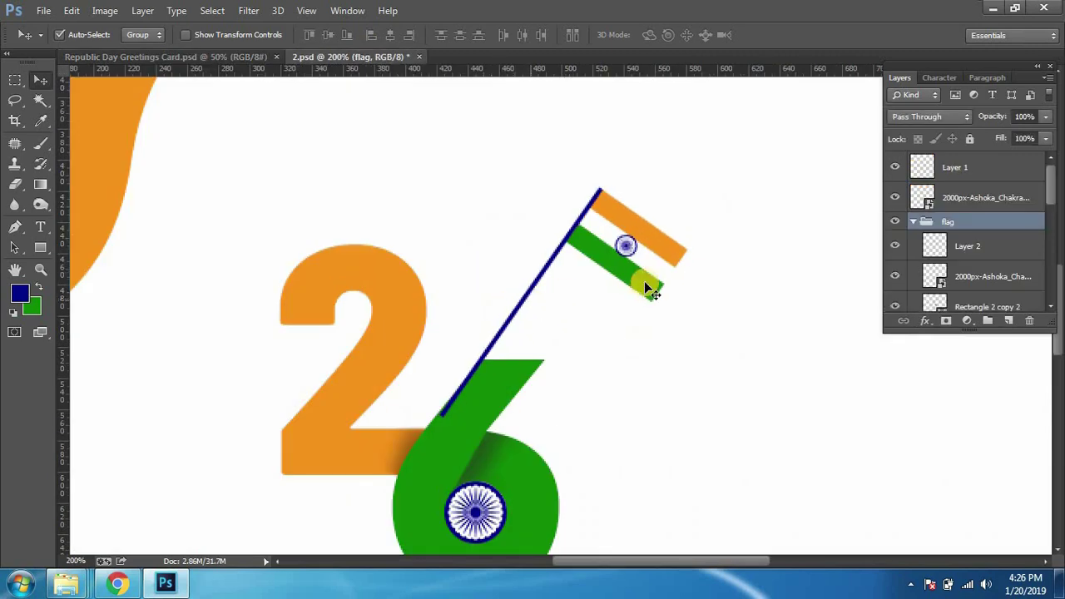
pyautogui.moveTo(934, 254); pyautogui.dragTo(976, 276)
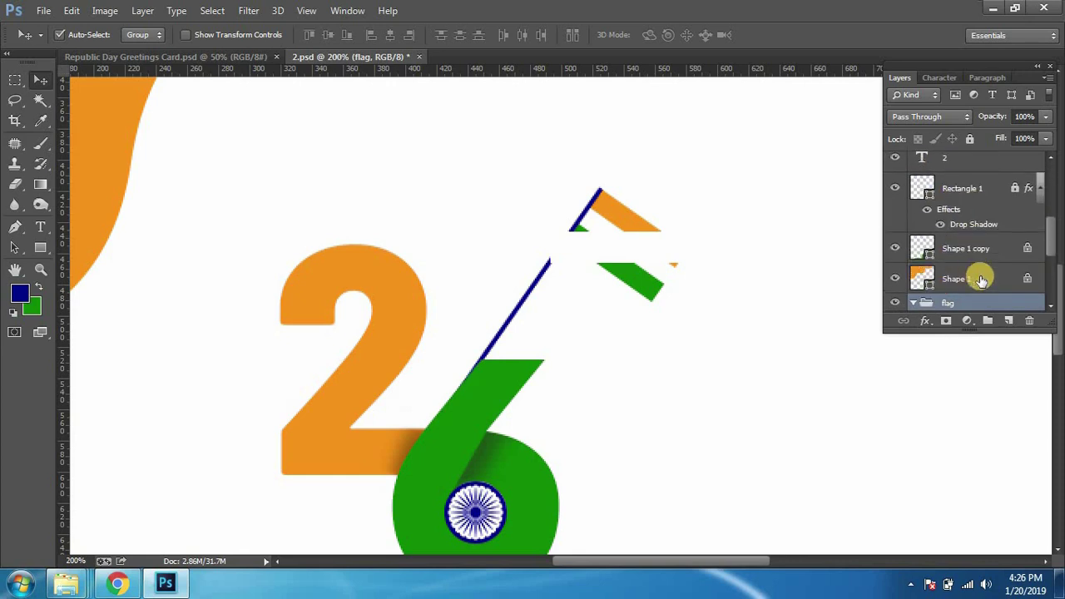
pyautogui.click(895, 302)
pyautogui.click(895, 302)
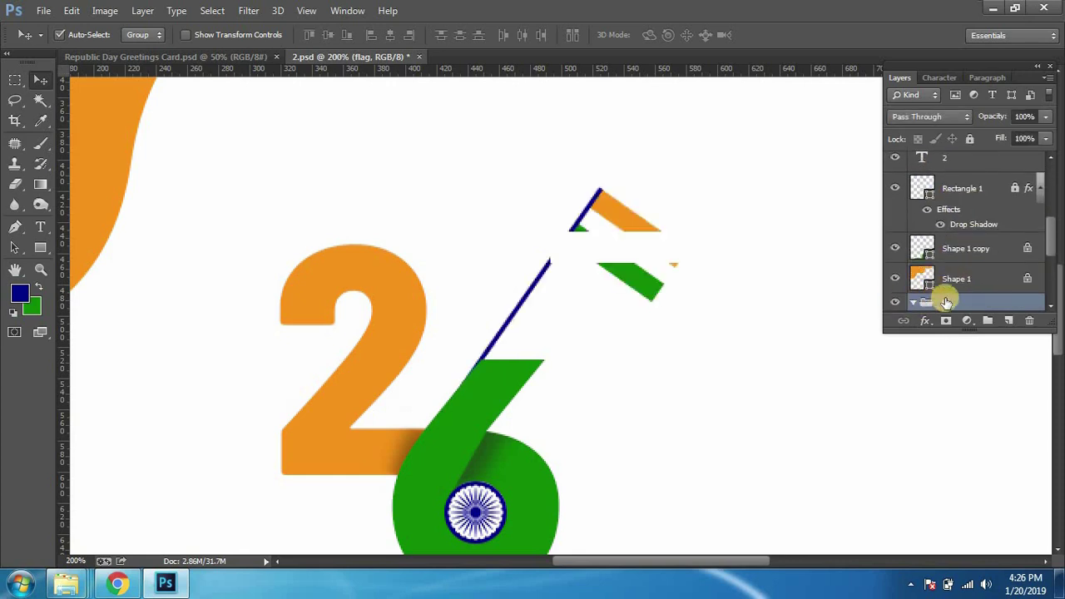
pyautogui.click(665, 259)
pyautogui.press('Delete')
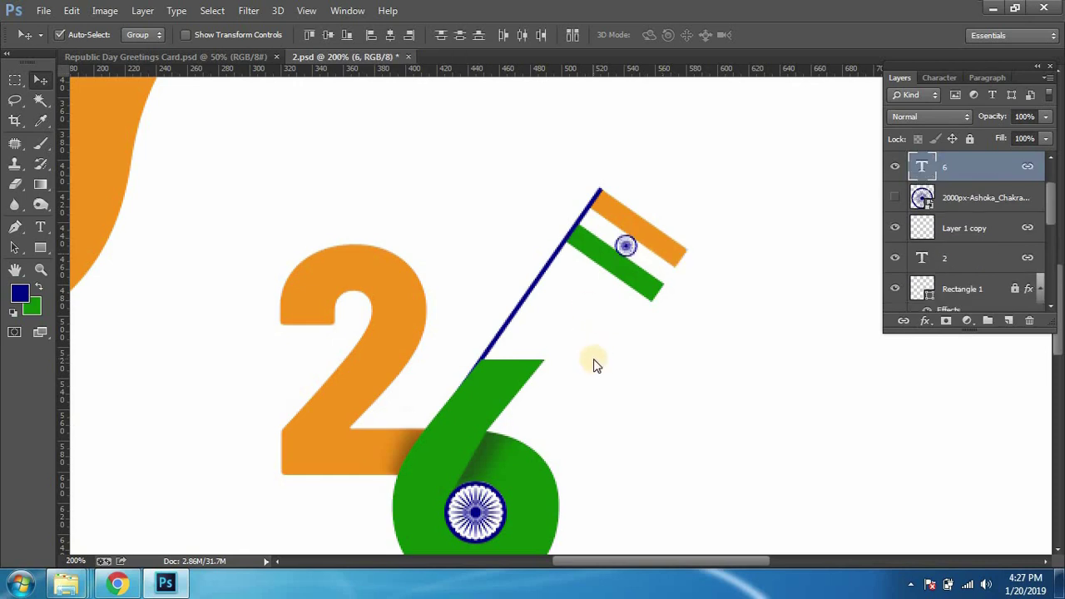
# Step: Nudge the 2 and 6 right and the flag left and down so the pole meets the 6
pyautogui.press('Right')
pyautogui.press('Right')
pyautogui.press('Right')
pyautogui.press('Right')
pyautogui.press('Right')
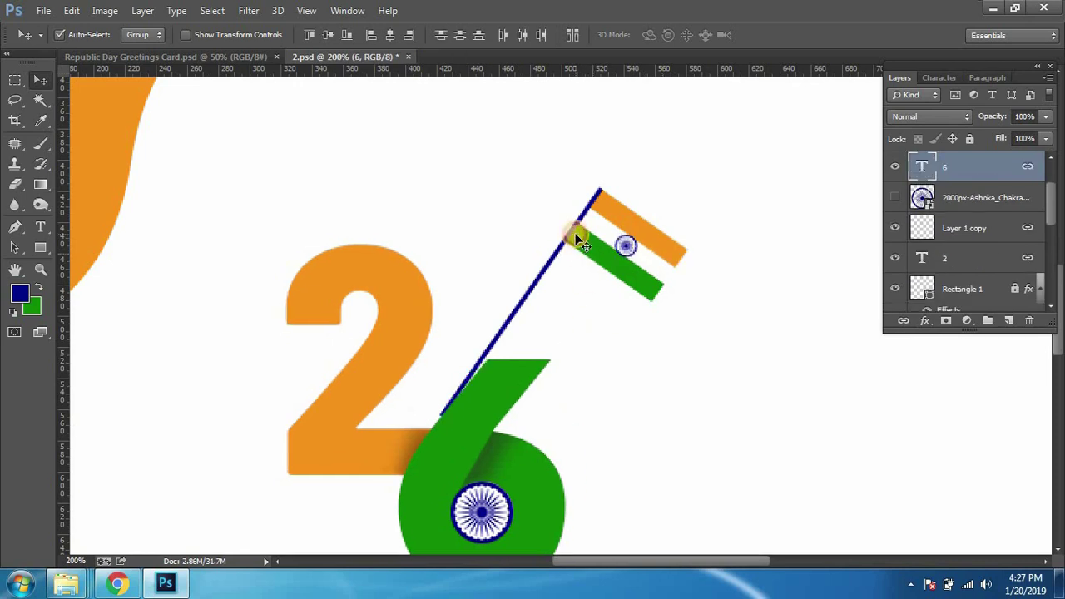
pyautogui.click(575, 237)
pyautogui.press('Right')
pyautogui.press('Right')
pyautogui.press('Right')
pyautogui.press('Right')
pyautogui.press('Right')
pyautogui.press('Right')
pyautogui.press('Left')
pyautogui.press('Down')
pyautogui.press('Left')
# Step: Deselect and save 2.psd, viewing the artwork at actual size
pyautogui.click(640, 348)
pyautogui.hotkey('ctrl', 's')
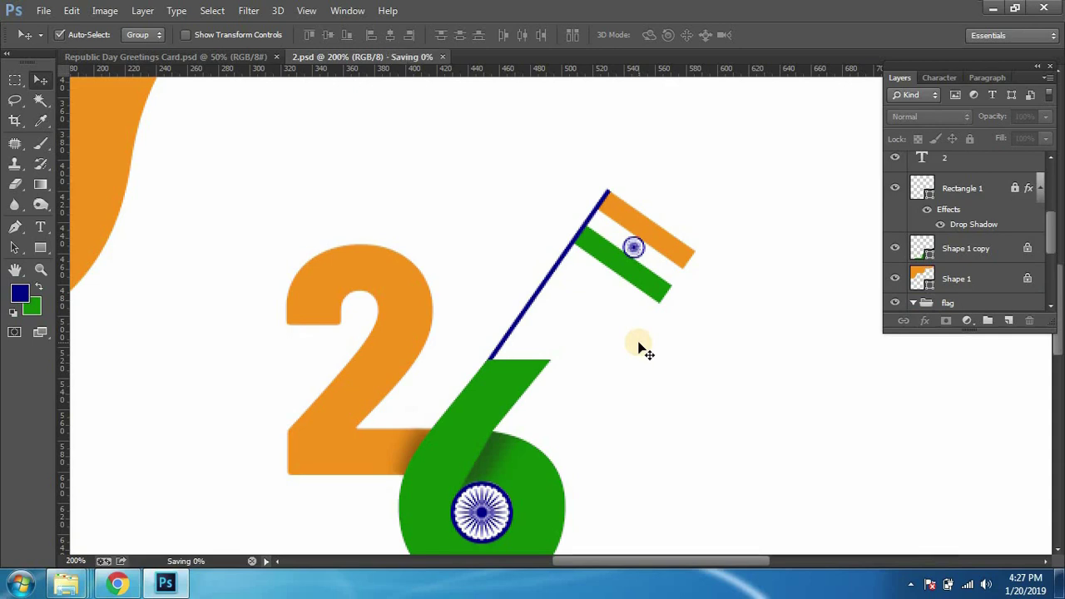
pyautogui.hotkey('ctrl', '-')
pyautogui.hotkey('ctrl', '-')
pyautogui.hotkey('ctrl', '-')
pyautogui.hotkey('ctrl', '-')
pyautogui.hotkey('ctrl', '+')
pyautogui.hotkey('ctrl', '+')
pyautogui.hotkey('ctrl', '+')
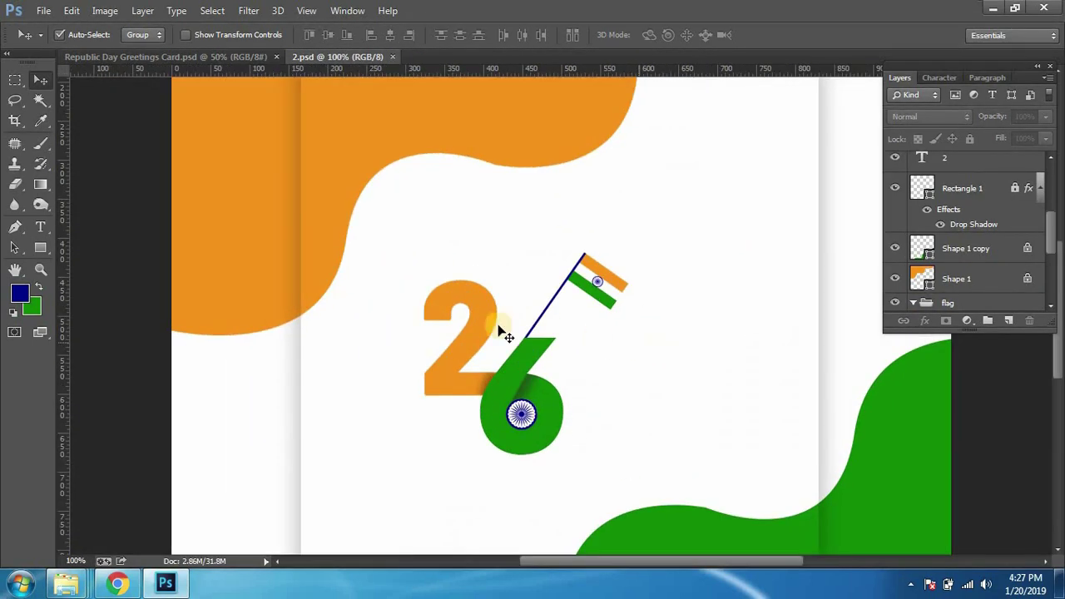
# Step: Select and link the 2, 6, Ashoka Chakra and Layer 1 layers, then bring up their layer options
pyautogui.click(472, 320)
pyautogui.click(488, 383)
pyautogui.keyDown('shift'); pyautogui.click(488, 383); pyautogui.keyUp('shift')
pyautogui.keyDown('shift'); pyautogui.click(509, 390); pyautogui.keyUp('shift')
pyautogui.keyDown('shift'); pyautogui.click(522, 416); pyautogui.keyUp('shift')
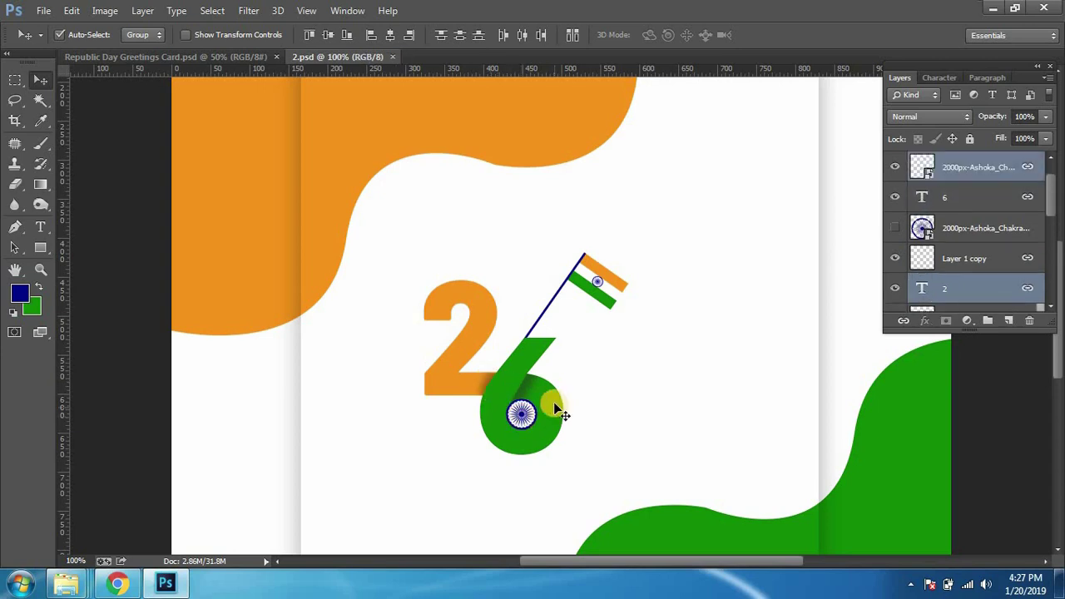
pyautogui.keyDown('shift'); pyautogui.click(525, 388); pyautogui.keyUp('shift')
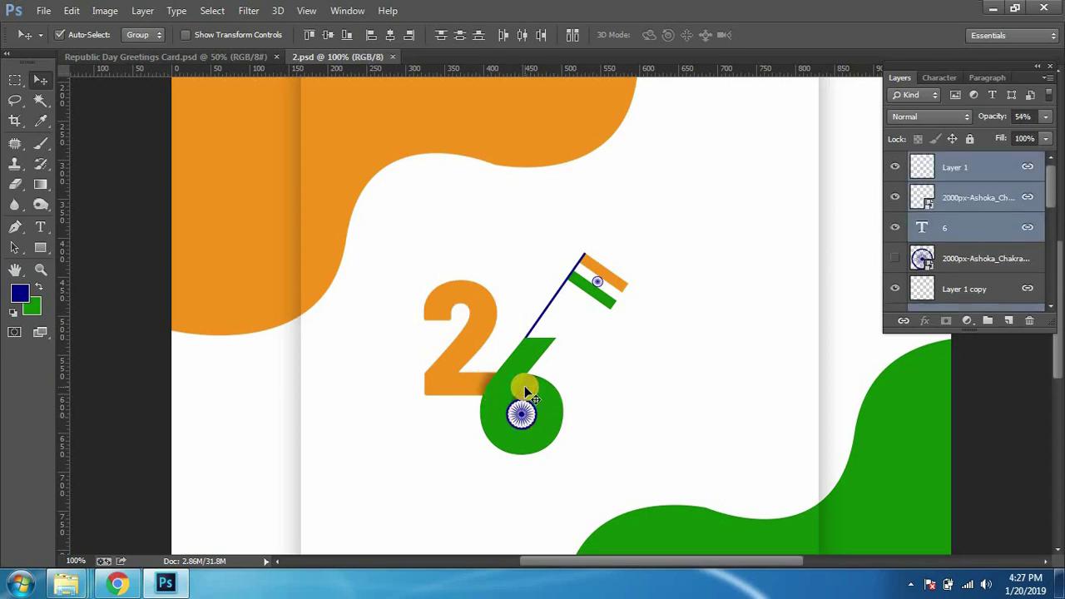
pyautogui.click(912, 323)
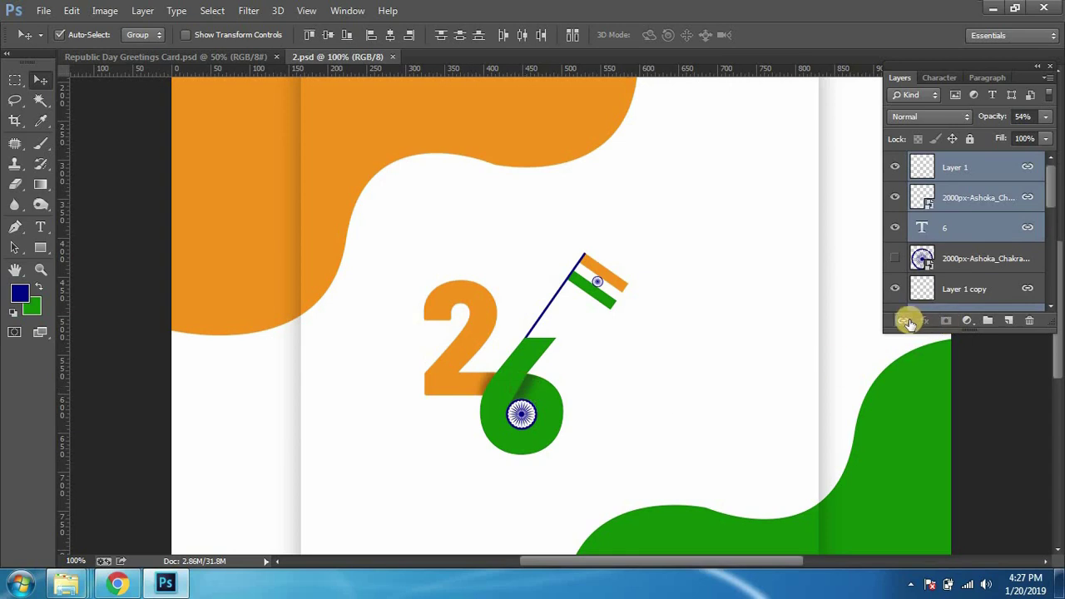
pyautogui.rightClick(1007, 170)
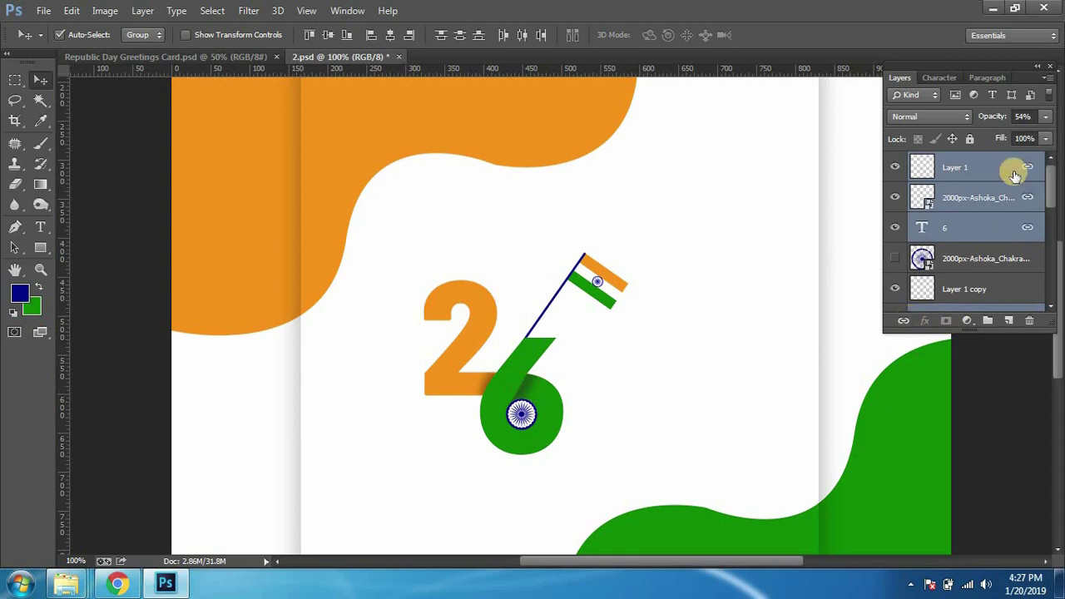
# Step: Group the selected layers into a group named 'number' and check it by toggling its visibility
pyautogui.click(740, 168)
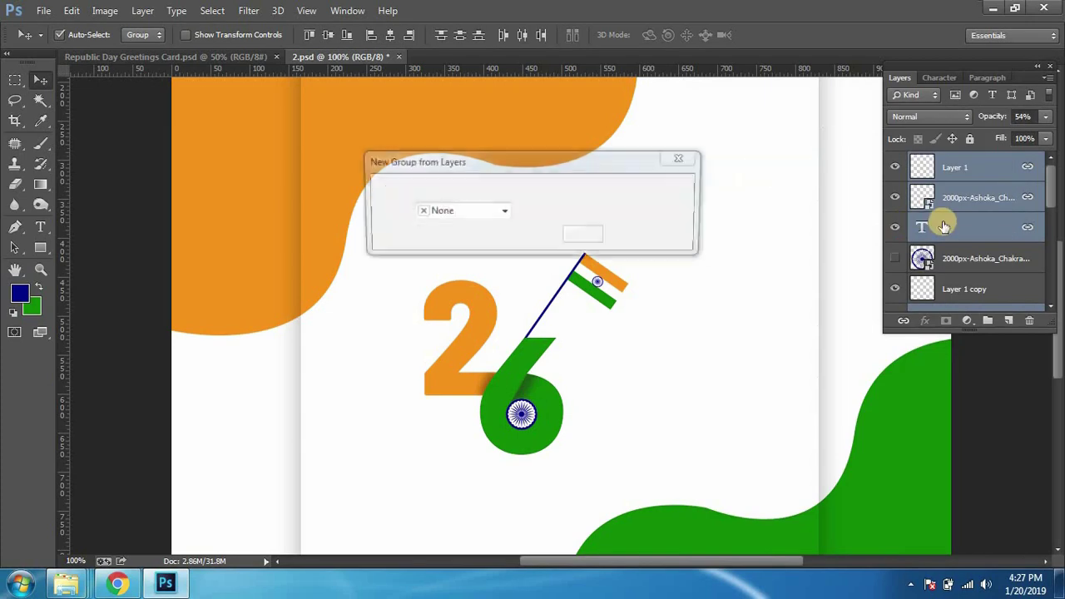
pyautogui.write('no')
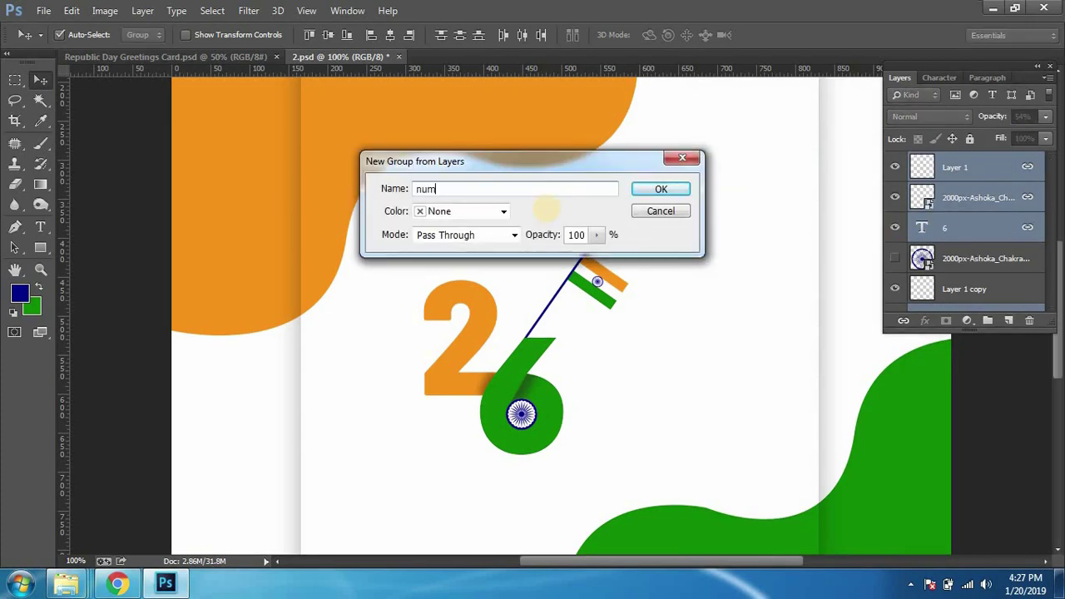
pyautogui.press('Return')
pyautogui.click(903, 163)
pyautogui.click(903, 162)
pyautogui.click(903, 163)
pyautogui.click(901, 162)
pyautogui.click(898, 164)
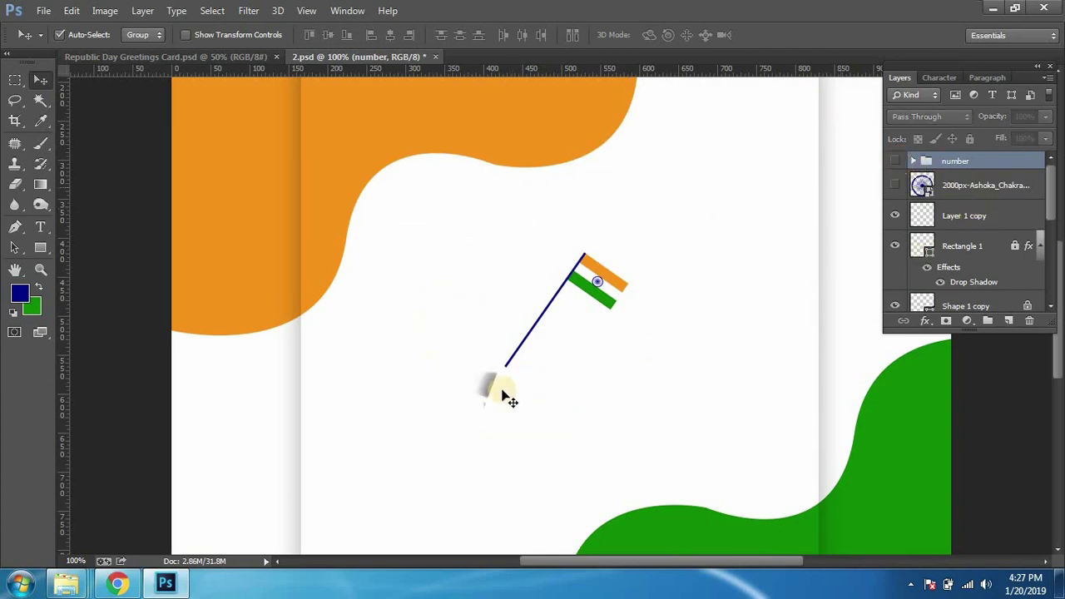
# Step: Move Layer 1 copy into the number group above the 2 layer and save
pyautogui.click(489, 388)
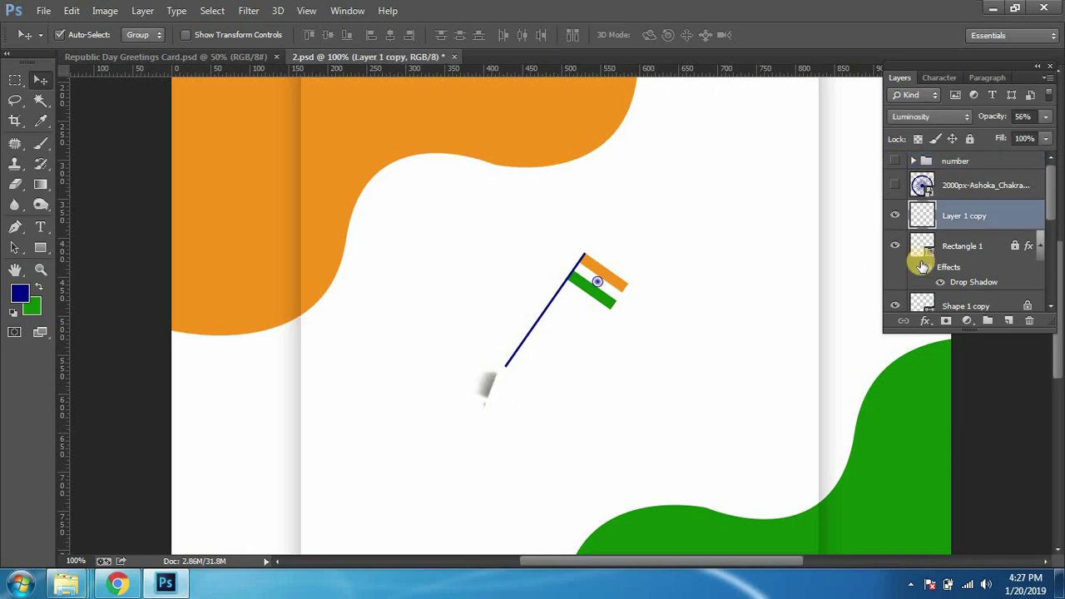
pyautogui.moveTo(922, 266); pyautogui.dragTo(931, 215)
pyautogui.moveTo(929, 169); pyautogui.dragTo(915, 162)
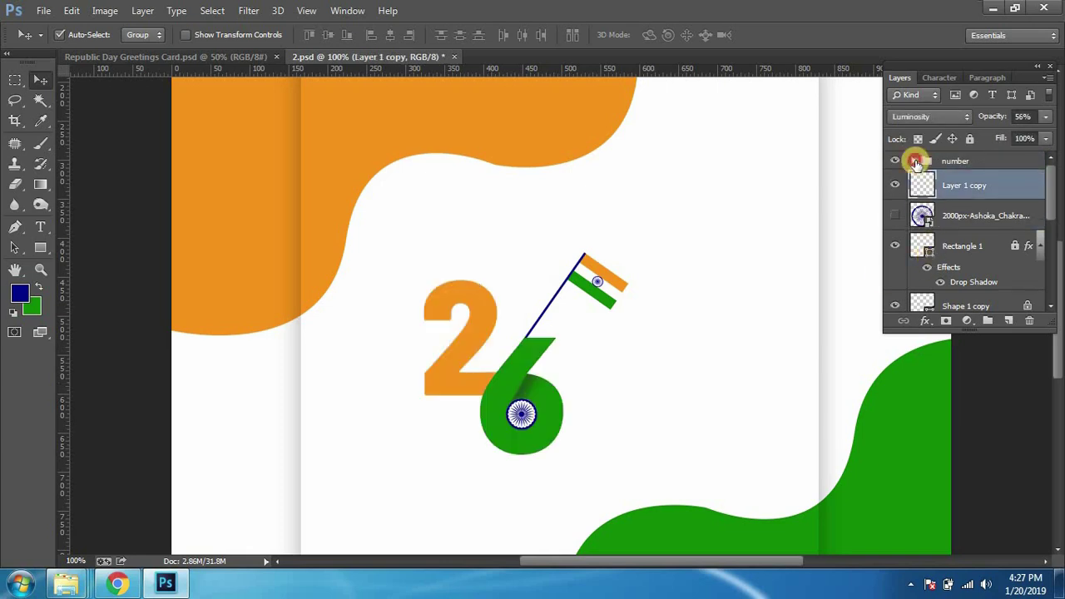
pyautogui.click(914, 161)
pyautogui.hotkey('ctrl', ']')
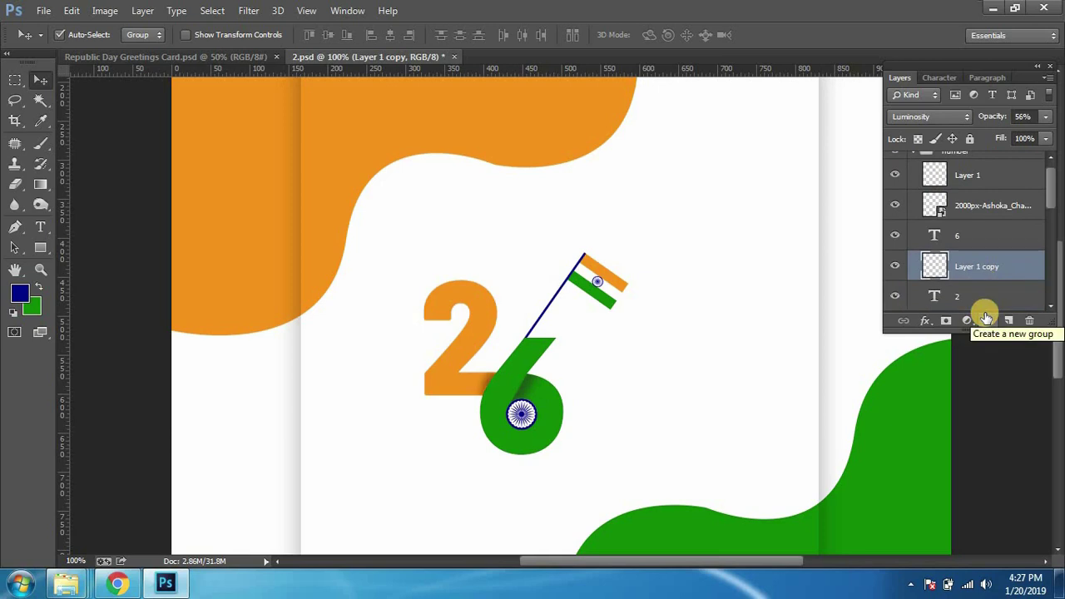
pyautogui.hotkey('ctrl', 's')
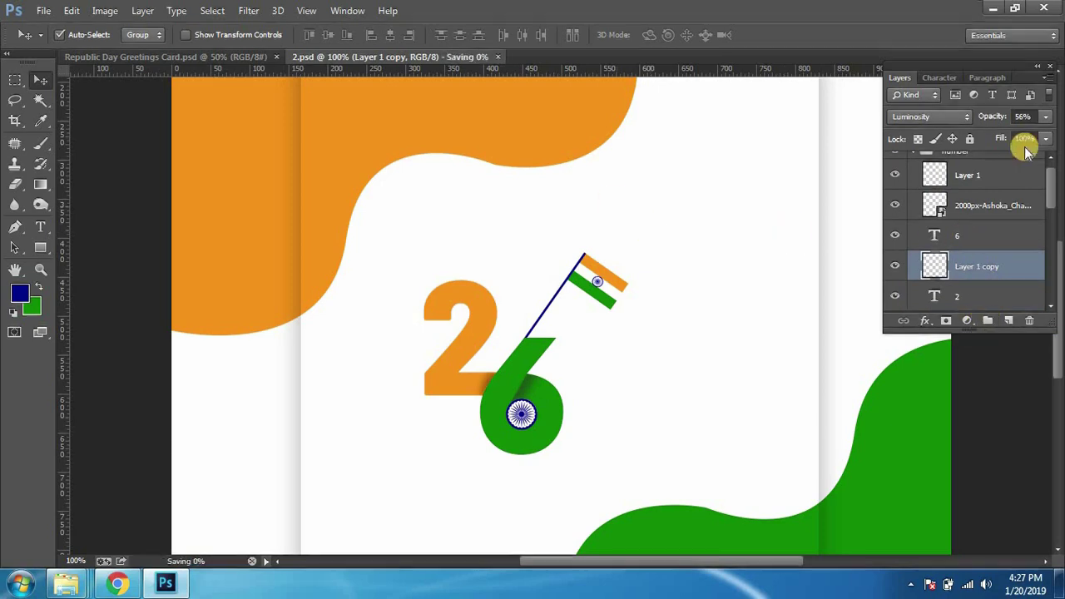
# Step: Collapse the number group and compare the zoomed artwork with the finished greetings card
pyautogui.scroll(1, 963, 177)
pyautogui.click(913, 161)
pyautogui.hotkey('ctrl', '+')
pyautogui.scroll(-2, 450, 364)
pyautogui.scroll(-2, 450, 364)
pyautogui.scroll(2, 450, 364)
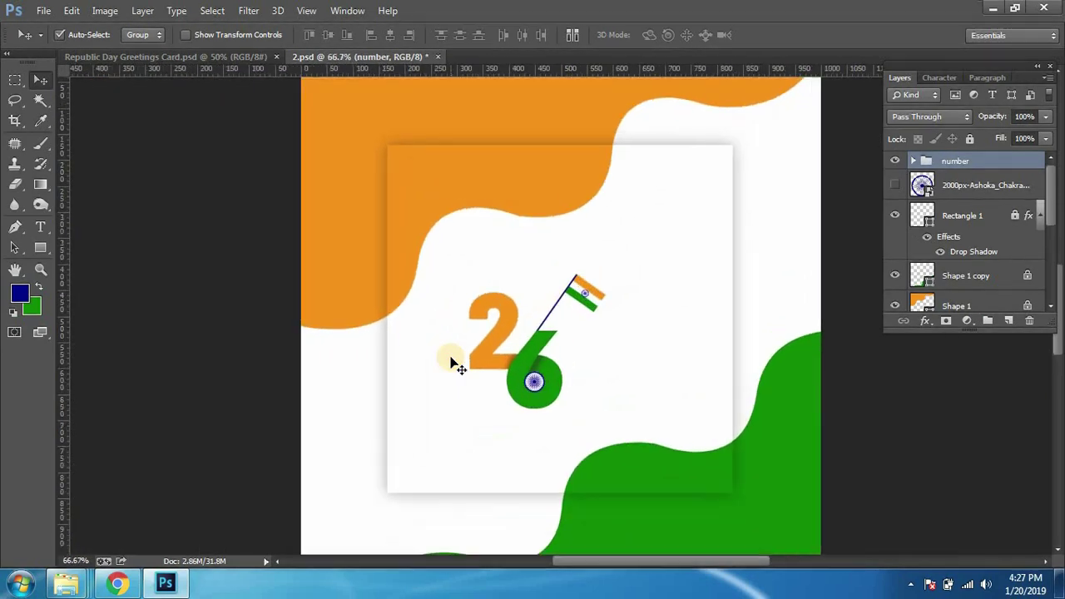
pyautogui.scroll(1, 450, 364)
pyautogui.scroll(2, 450, 363)
pyautogui.scroll(-3, 450, 363)
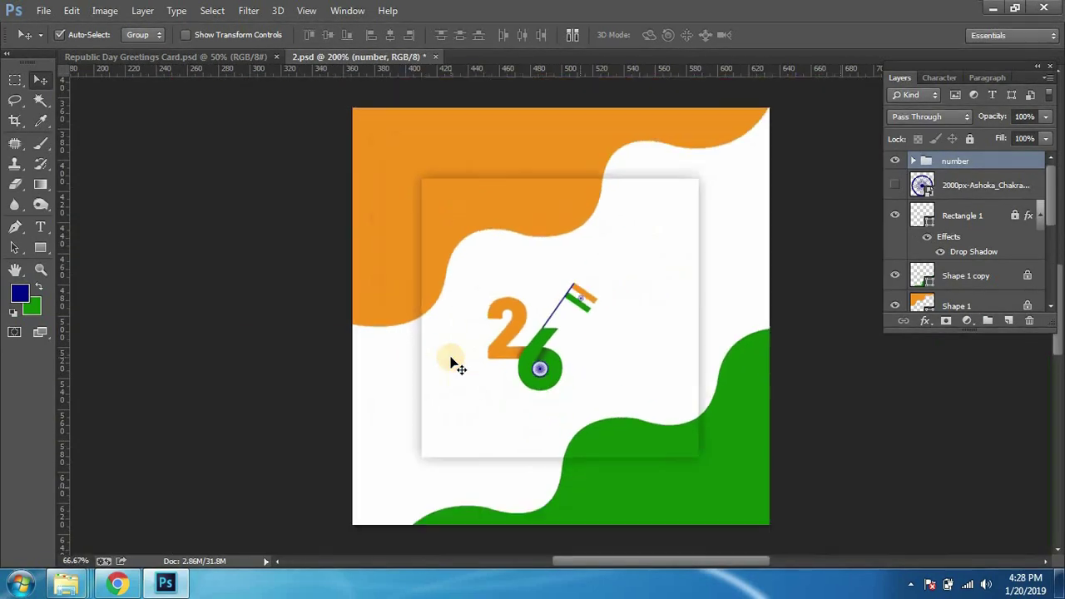
pyautogui.scroll(3, 450, 363)
pyautogui.scroll(1, 494, 330)
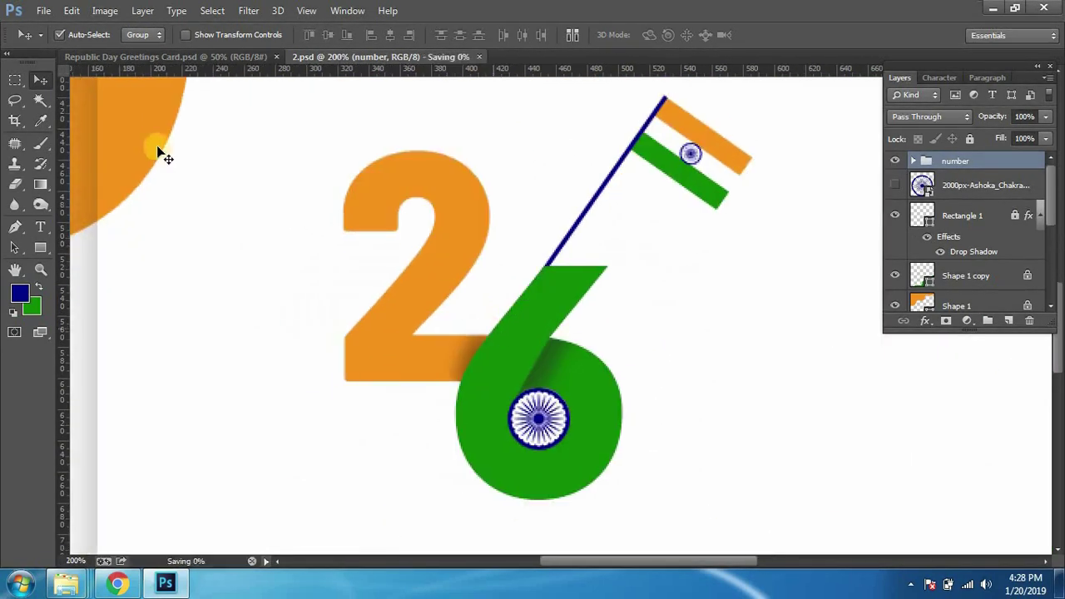
pyautogui.click(164, 60)
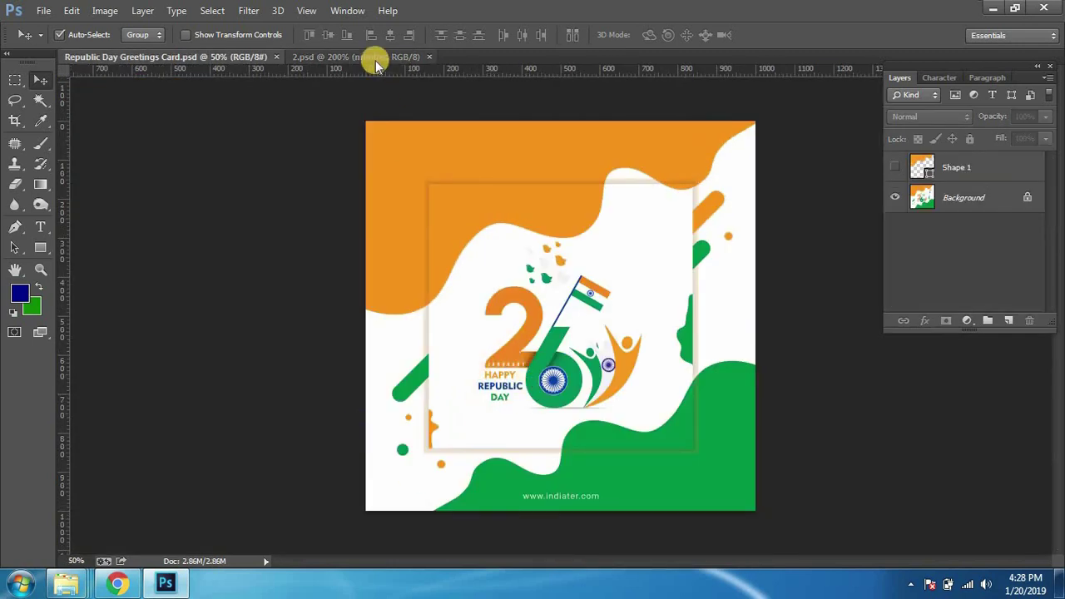
pyautogui.hotkey('ctrl', 'Tab')
pyautogui.scroll(1, 535, 274)
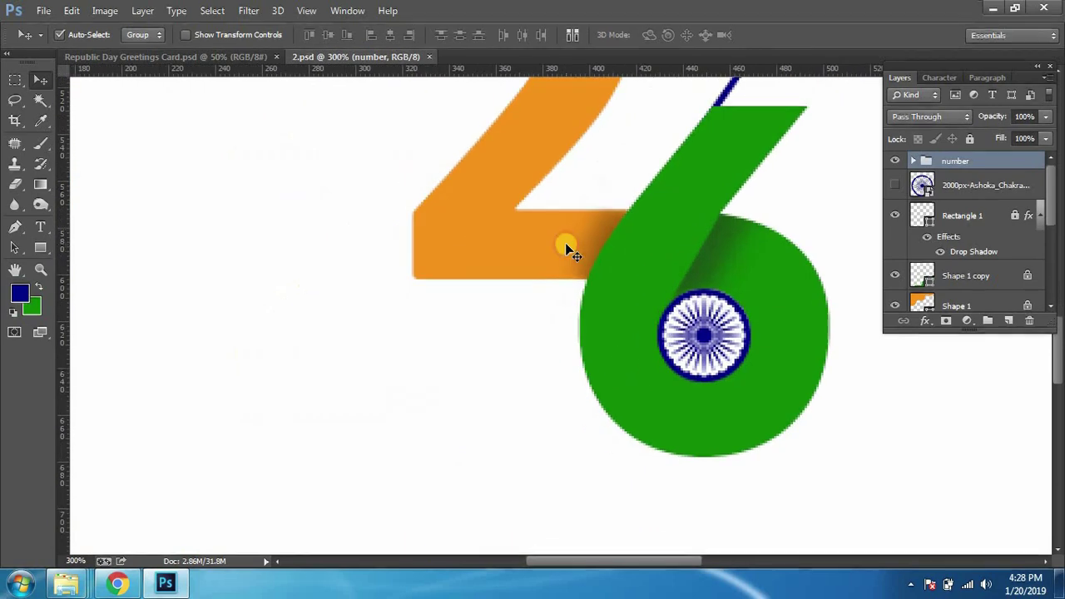
# Step: Create a 20 pt Roboto text layer reading JANUARY
pyautogui.click(220, 355)
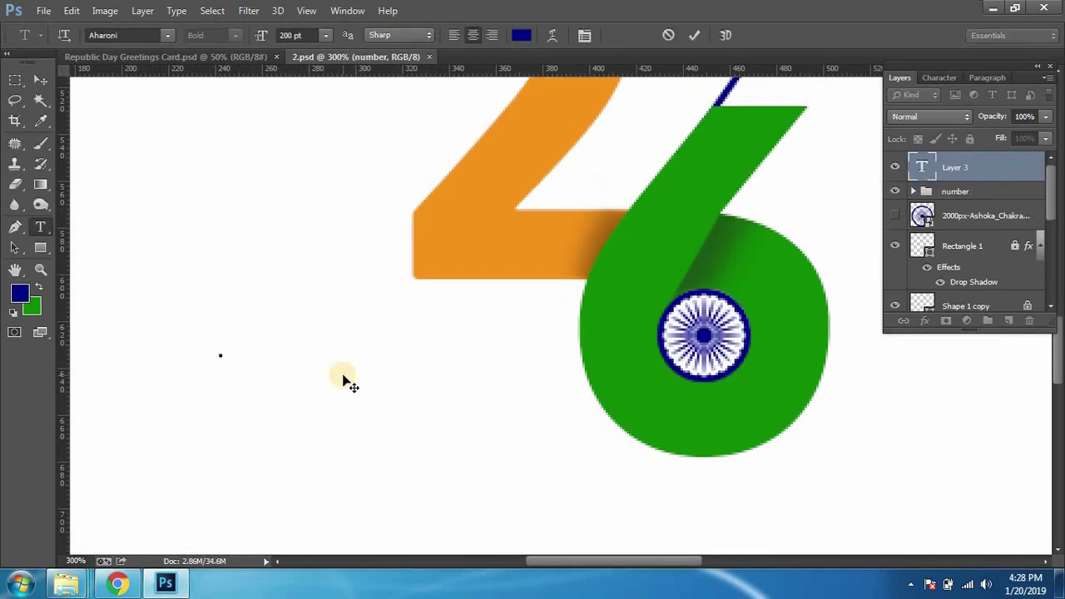
pyautogui.click(940, 78)
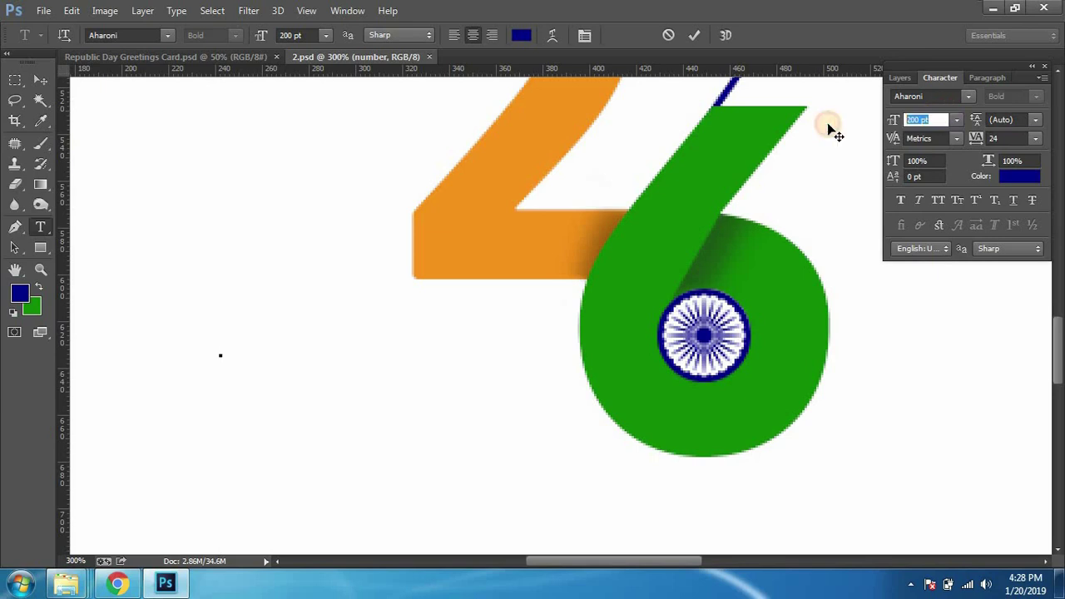
pyautogui.write('20')
pyautogui.click(830, 126)
pyautogui.click(944, 97)
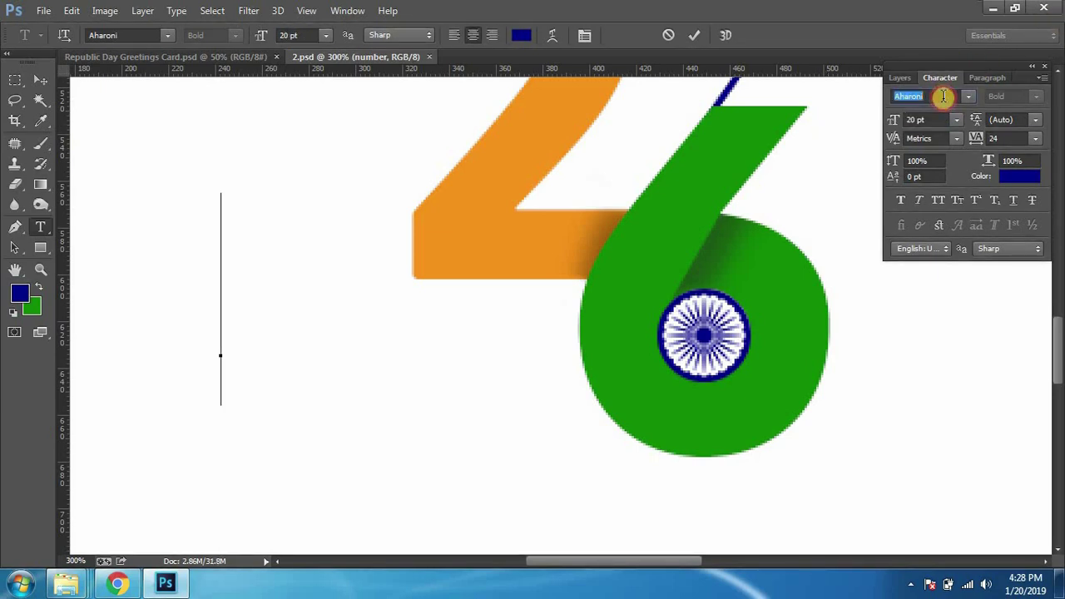
pyautogui.write('Roboto')
pyautogui.press('Return')
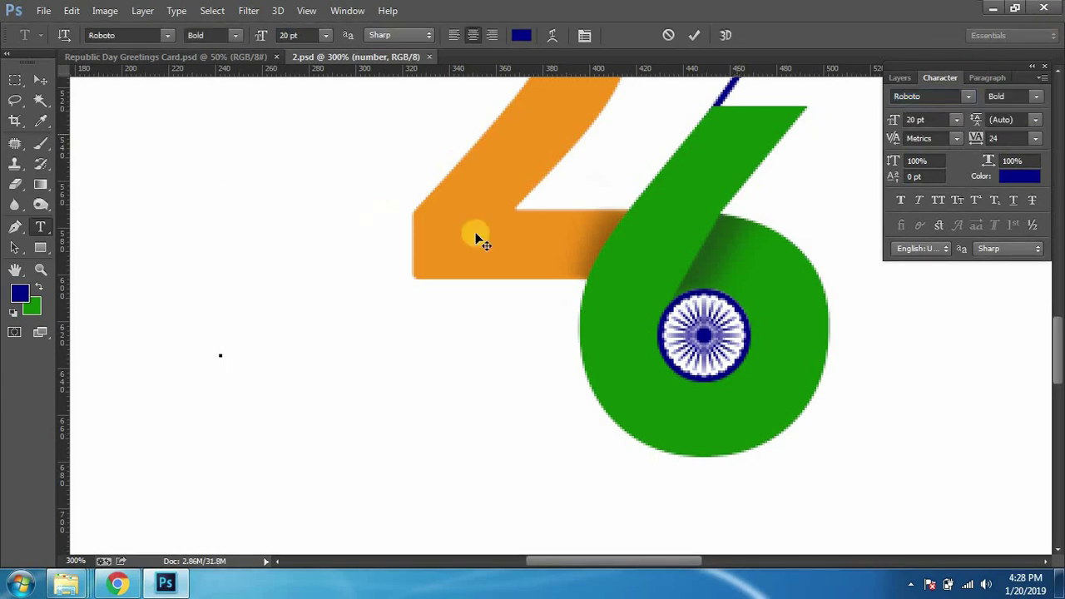
pyautogui.click(888, 125)
pyautogui.write('1')
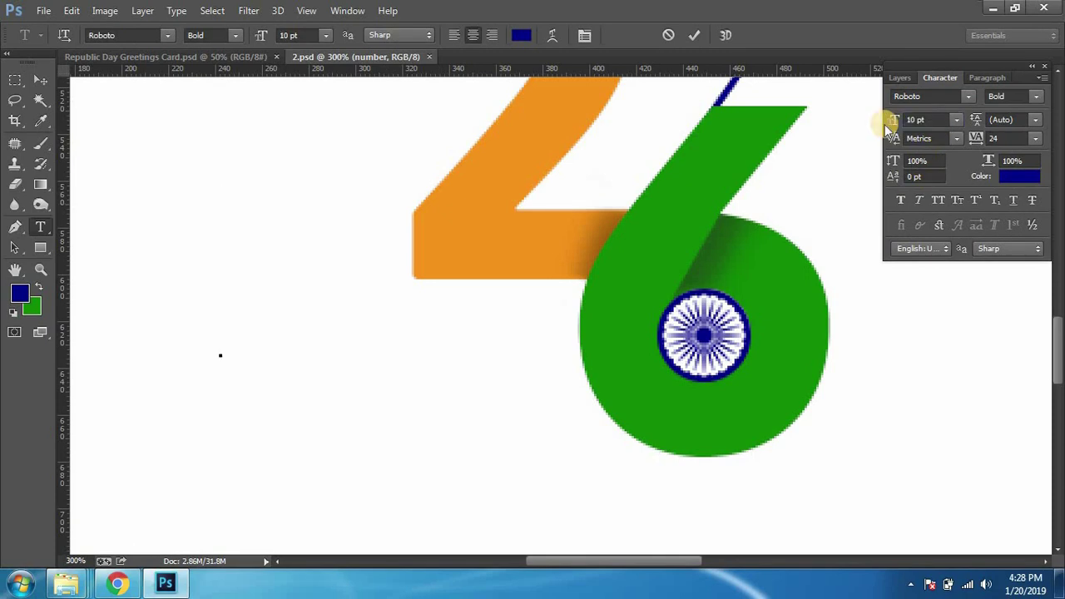
pyautogui.write('JA')
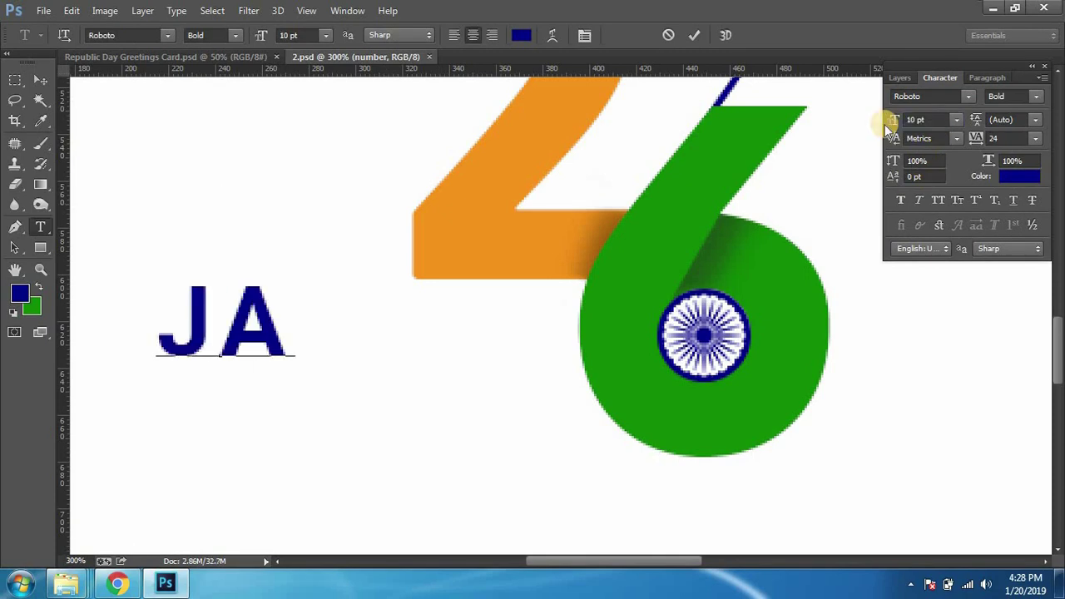
pyautogui.write('NUARY')
pyautogui.hotkey('ctrl', 'a')
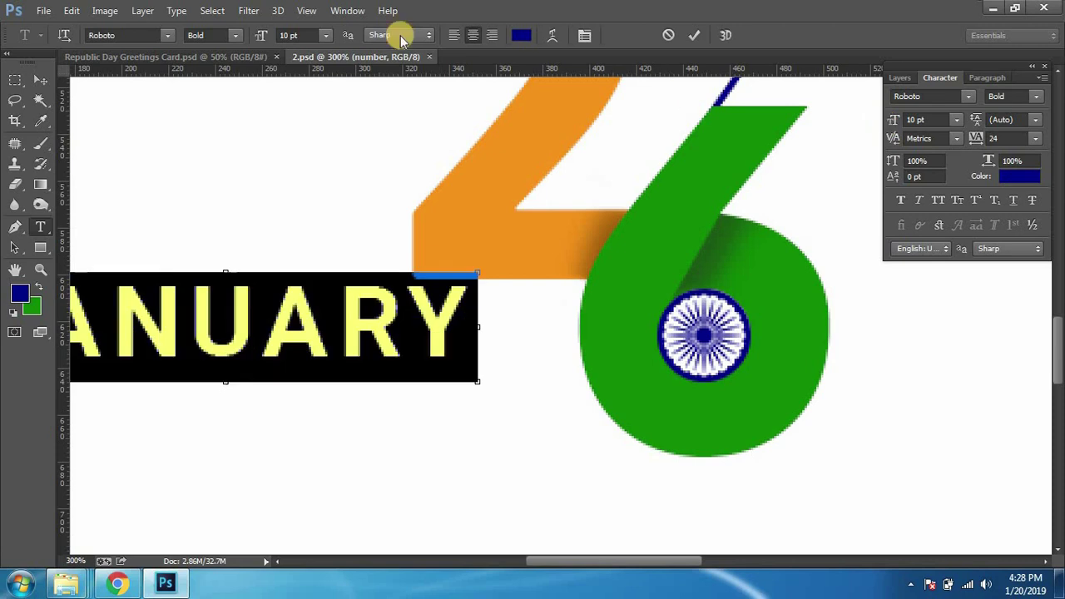
pyautogui.click(41, 80)
# Step: Move and shrink the JANUARY text onto the orange bar of the 2
pyautogui.moveTo(166, 317); pyautogui.dragTo(476, 229)
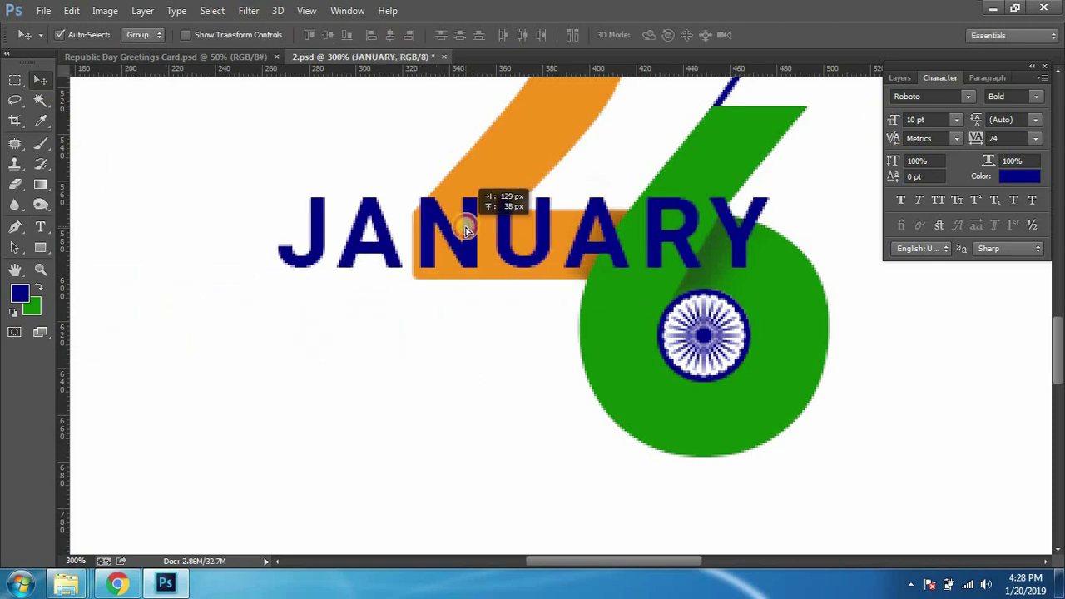
pyautogui.hotkey('ctrl', 't')
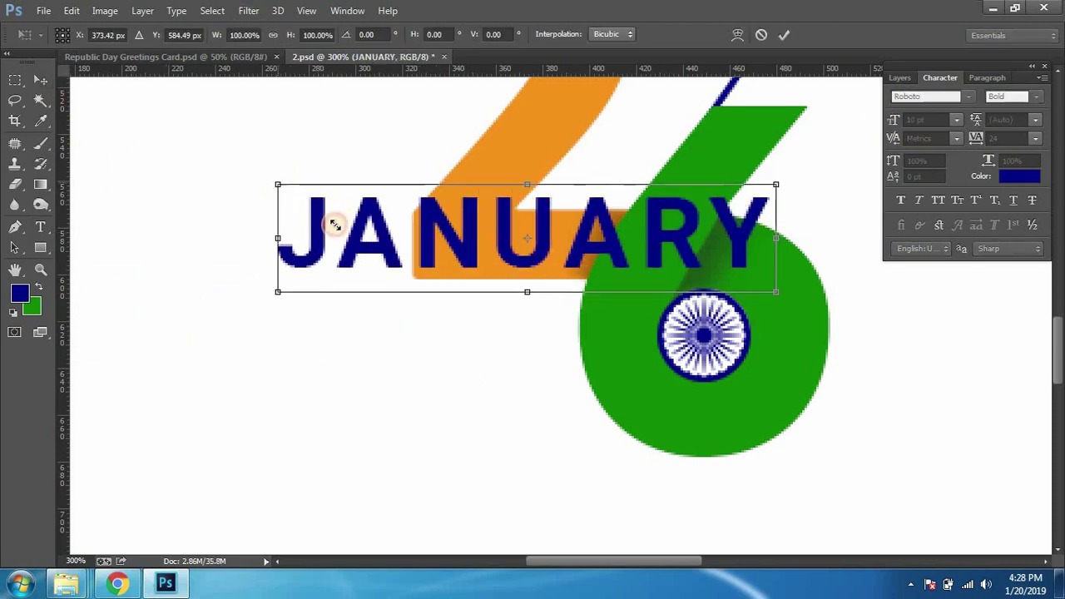
pyautogui.moveTo(278, 178); pyautogui.dragTo(417, 215)
pyautogui.moveTo(489, 250); pyautogui.dragTo(467, 261)
pyautogui.moveTo(398, 227); pyautogui.dragTo(456, 252)
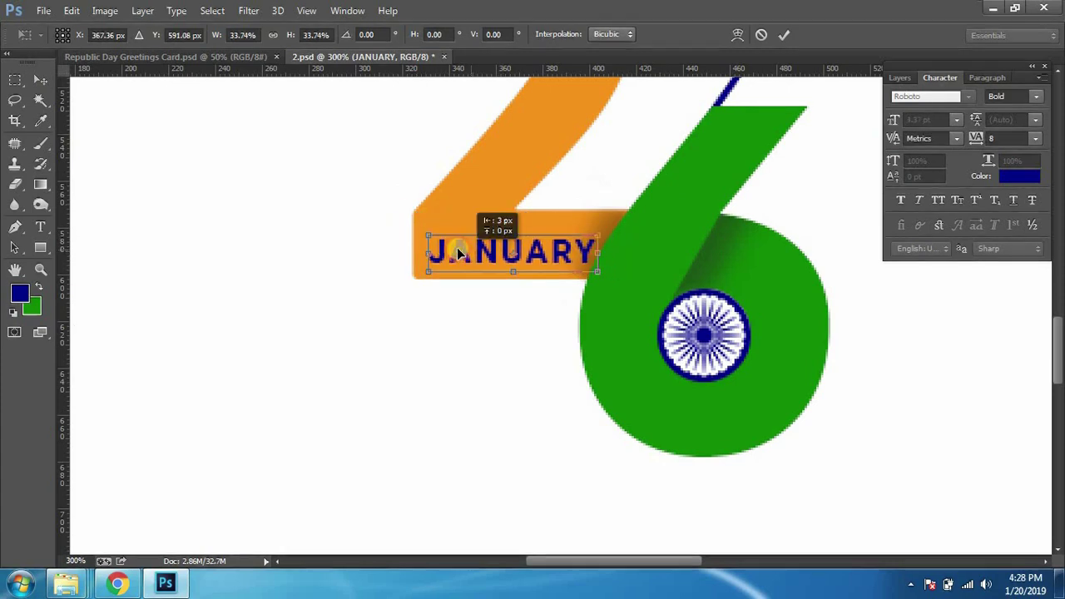
pyautogui.press('Return')
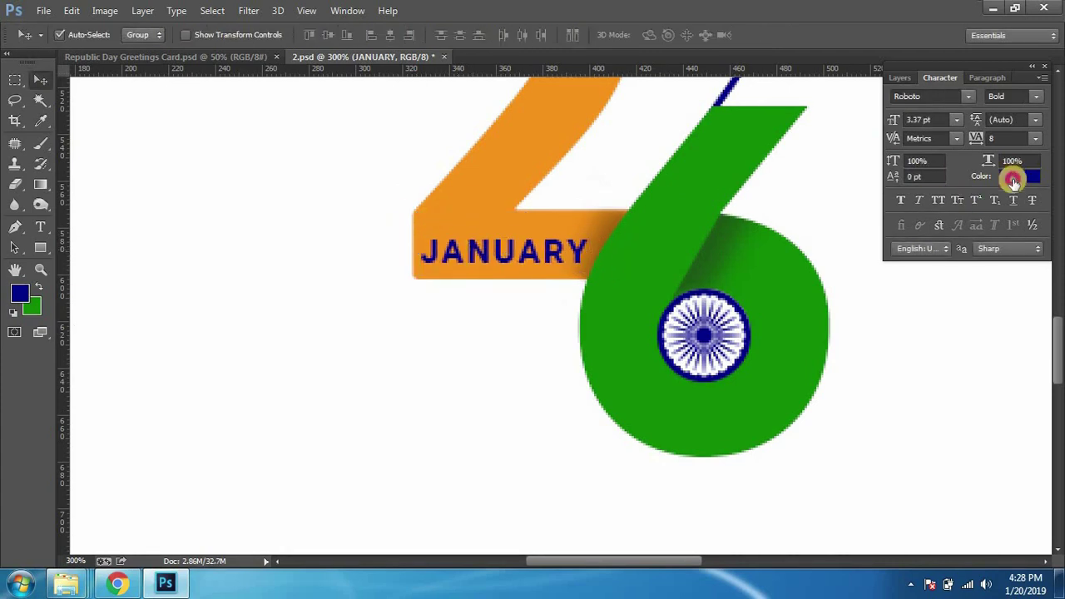
# Step: Make the JANUARY text white in Medium weight
pyautogui.click(1019, 175)
pyautogui.click(578, 247)
pyautogui.click(630, 280)
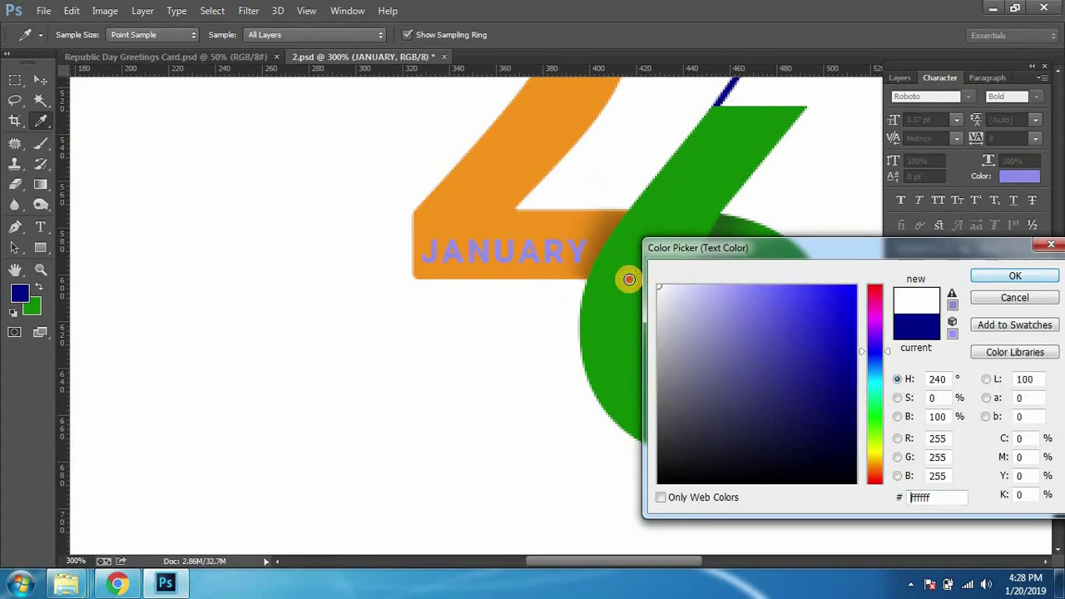
pyautogui.click(994, 276)
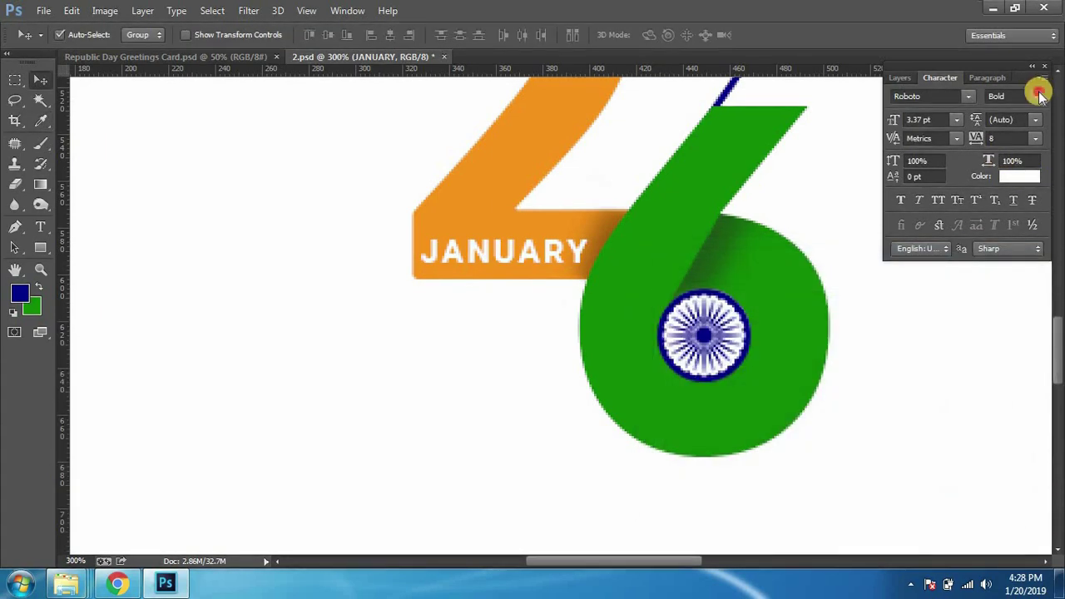
pyautogui.click(1036, 96)
pyautogui.click(1020, 188)
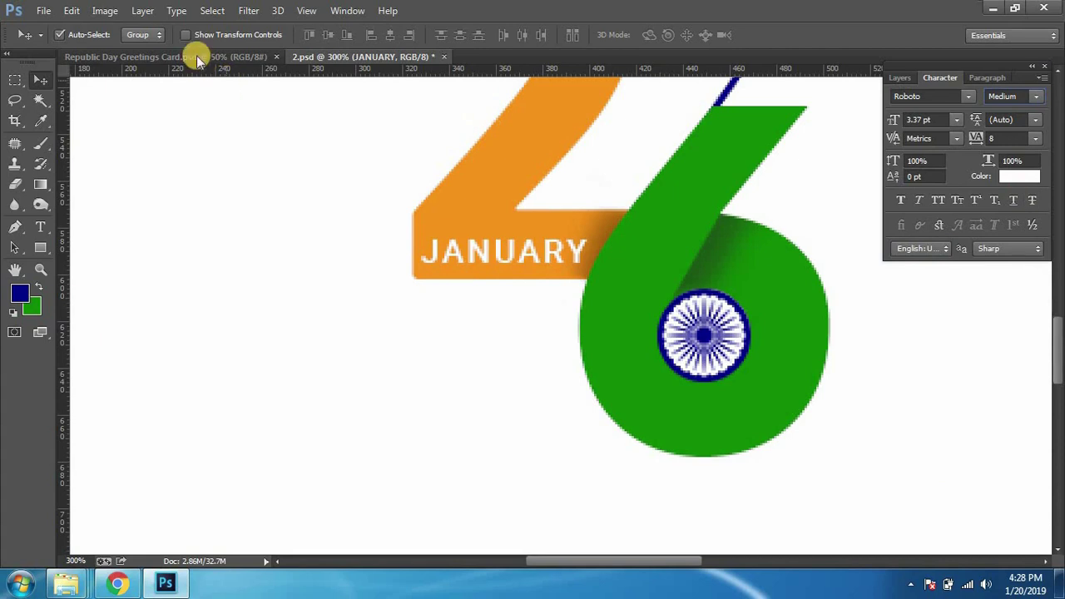
# Step: Zoom in on the reference card's 26 lettering, then go back to 2.psd
pyautogui.click(192, 56)
pyautogui.hotkey('ctrl', '+')
pyautogui.hotkey('ctrl', '+')
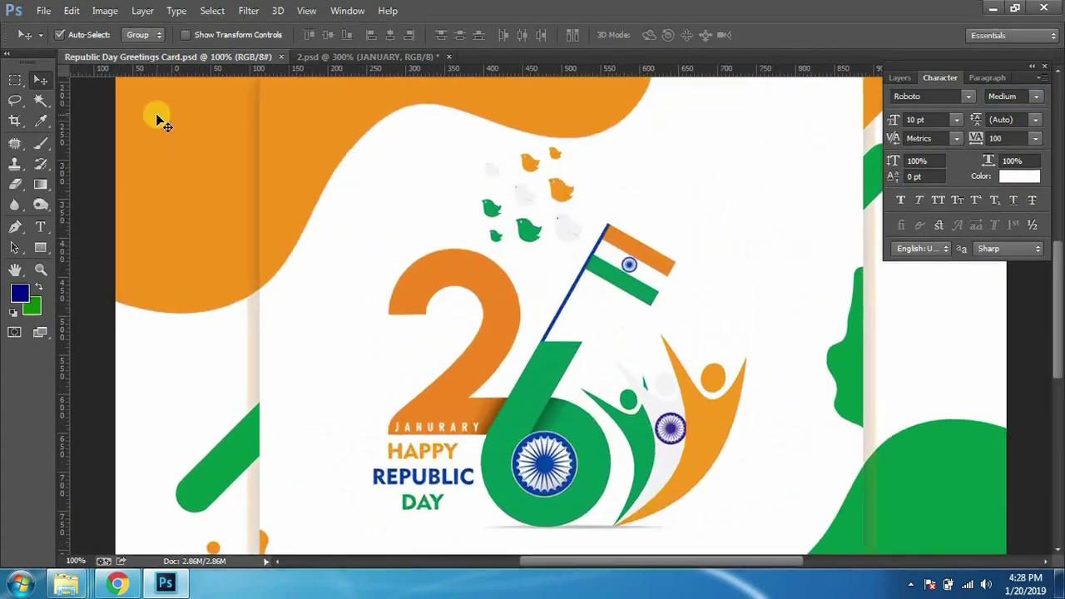
pyautogui.hotkey('ctrl', '+')
pyautogui.moveTo(491, 376); pyautogui.dragTo(562, 172)
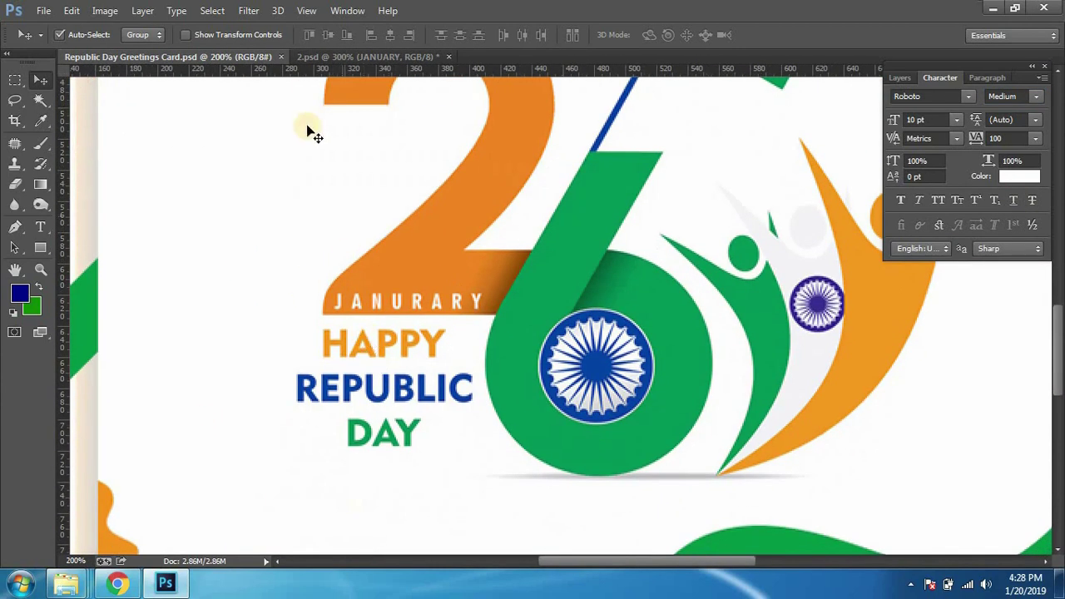
pyautogui.click(348, 55)
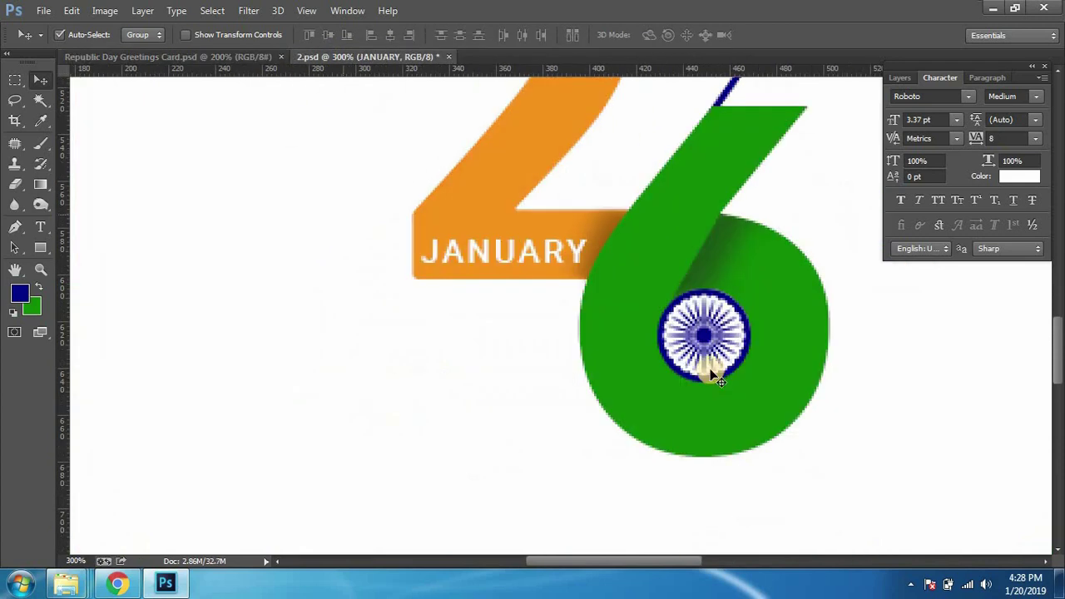
# Step: Duplicate JANUARY below itself and colour the copy with the orange of the 2
pyautogui.moveTo(530, 253); pyautogui.dragTo(518, 344)
pyautogui.click(900, 79)
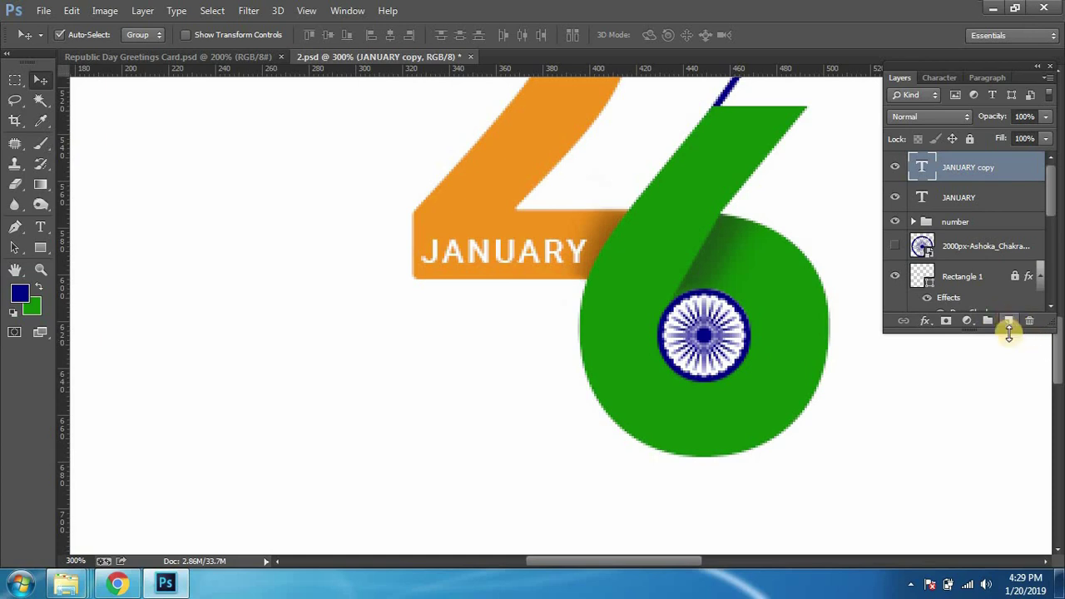
pyautogui.click(937, 79)
pyautogui.click(1012, 177)
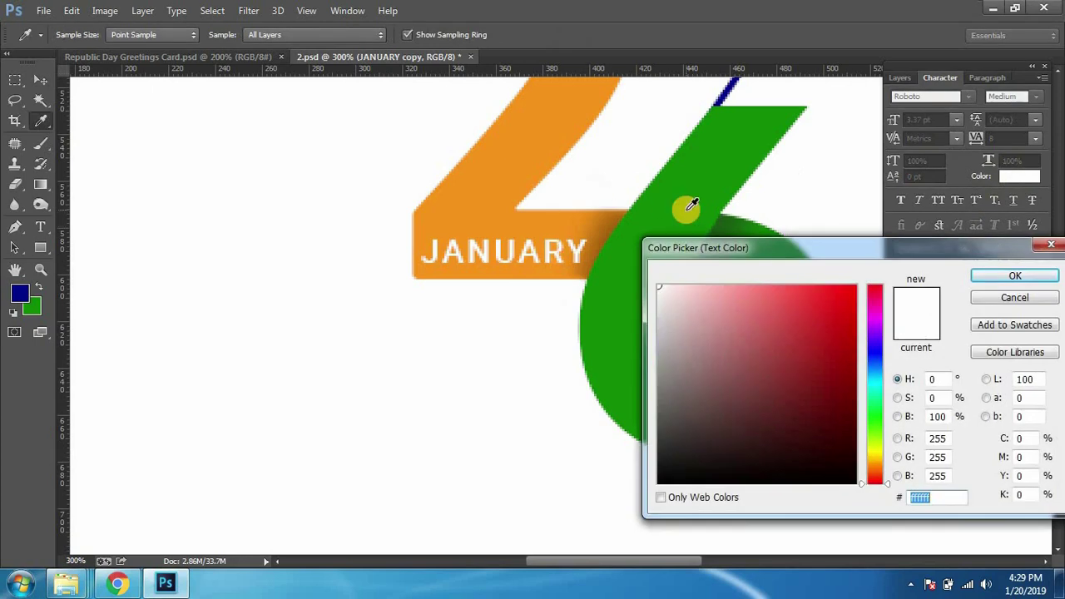
pyautogui.click(539, 150)
pyautogui.press('Return')
pyautogui.press('v')
pyautogui.click(545, 349)
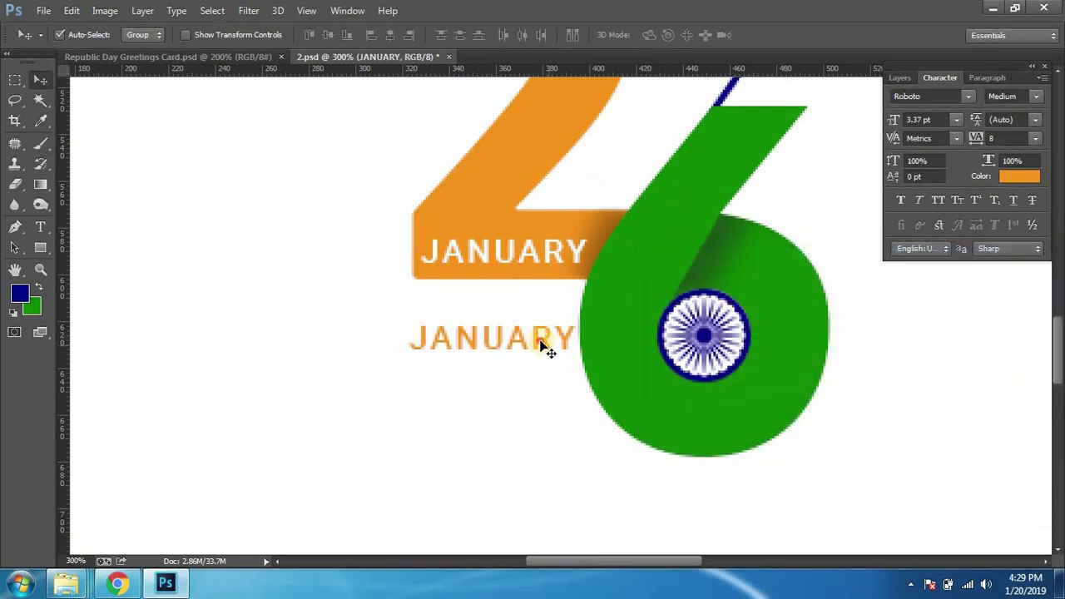
# Step: Retype the copy as HAPPY REPUBLIC DAY and place it under the JANUARY label
pyautogui.press('t')
pyautogui.doubleClick(539, 338)
pyautogui.write('Ha')
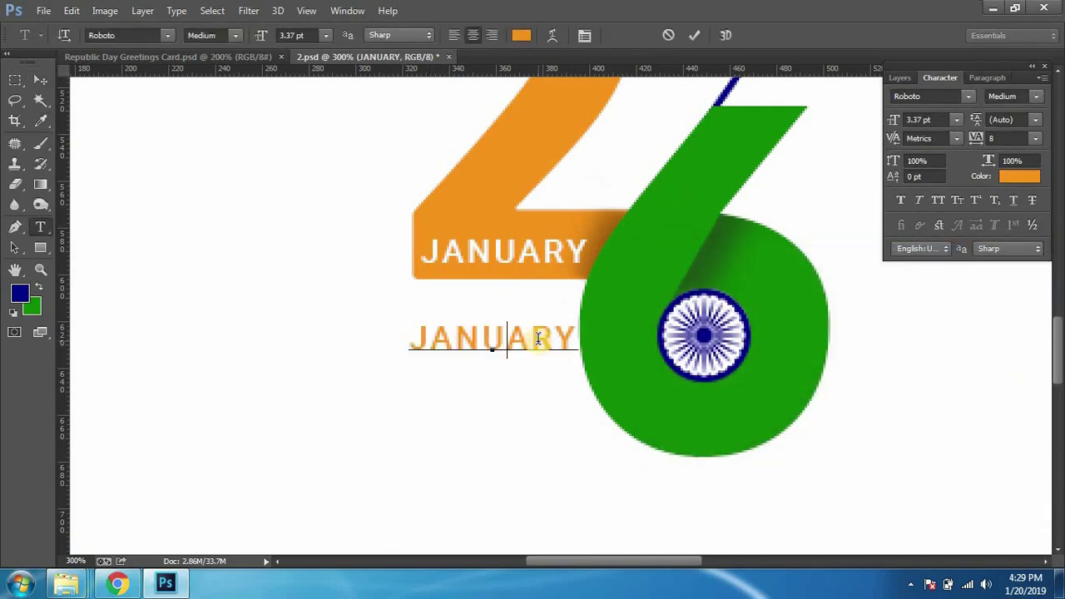
pyautogui.write('ppy')
pyautogui.press('BackSpace')
pyautogui.press('BackSpace')
pyautogui.press('BackSpace')
pyautogui.press('BackSpace')
pyautogui.write('P')
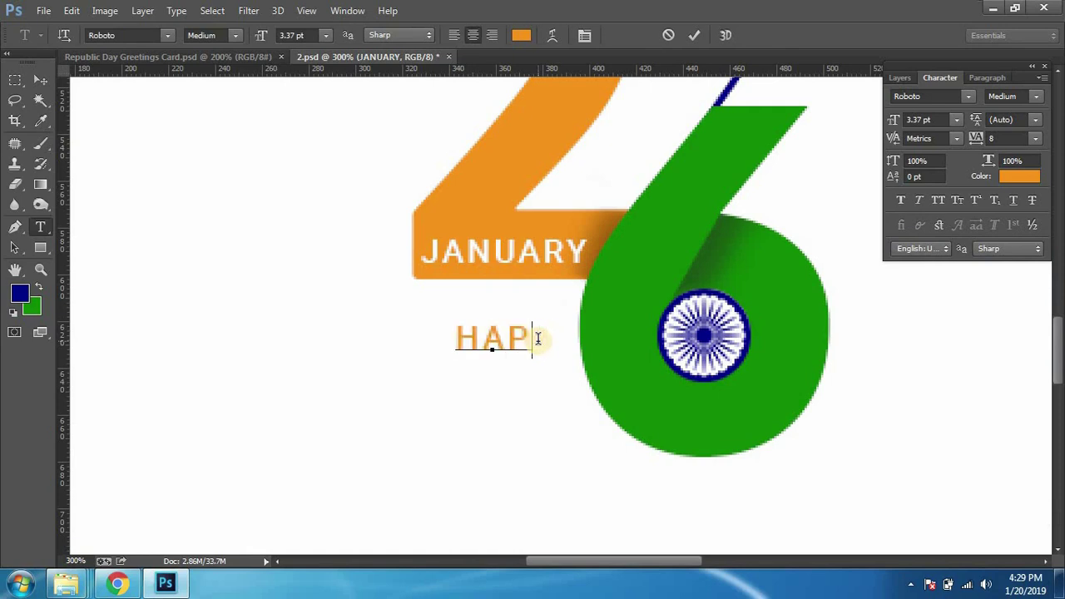
pyautogui.write('PY')
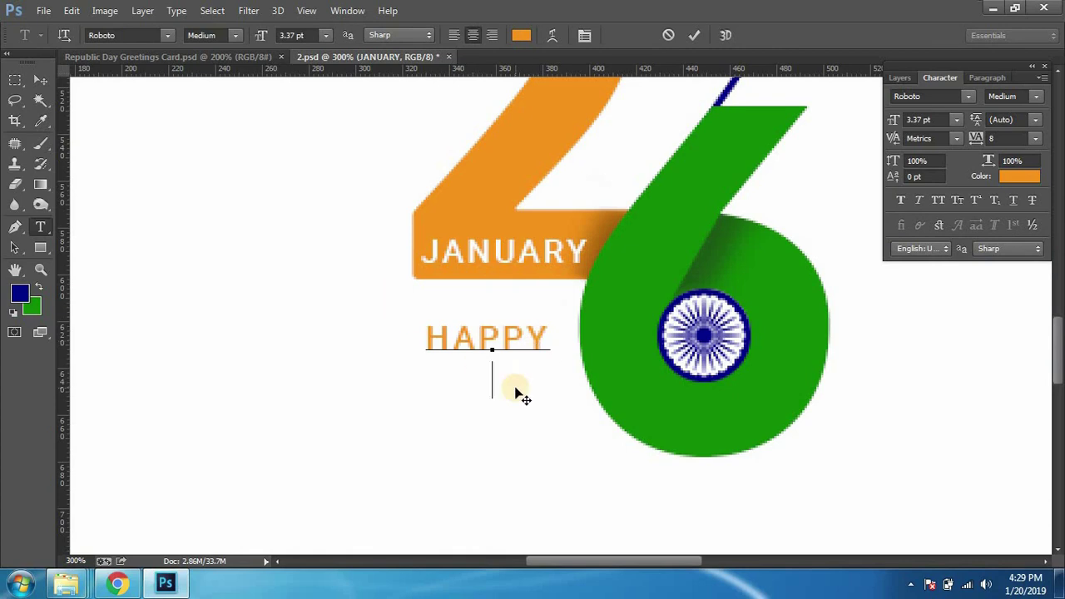
pyautogui.write(' REPUBL')
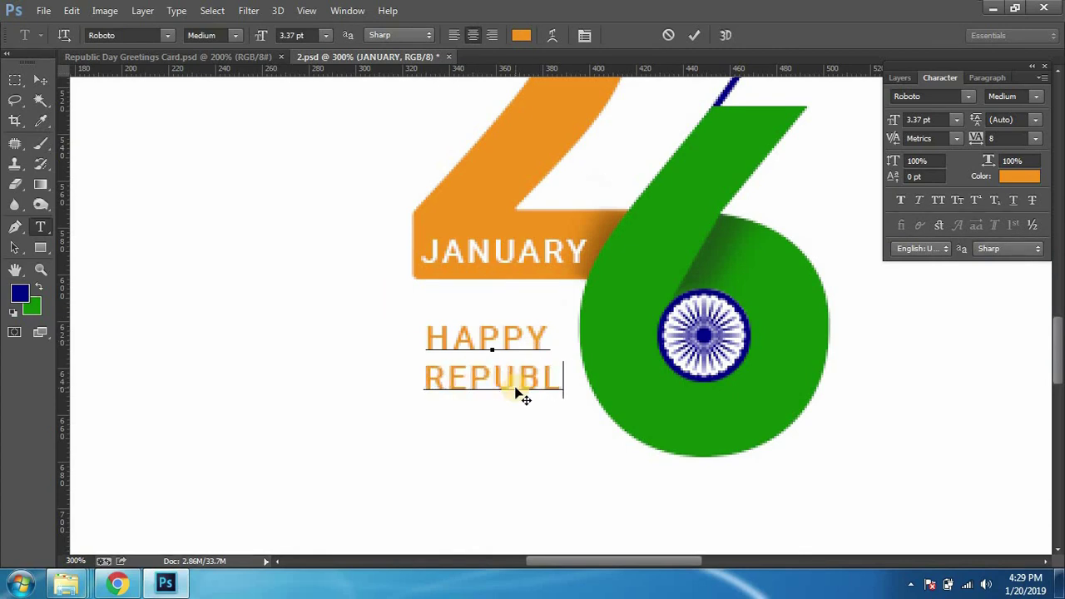
pyautogui.write('IC ')
pyautogui.write('DAY')
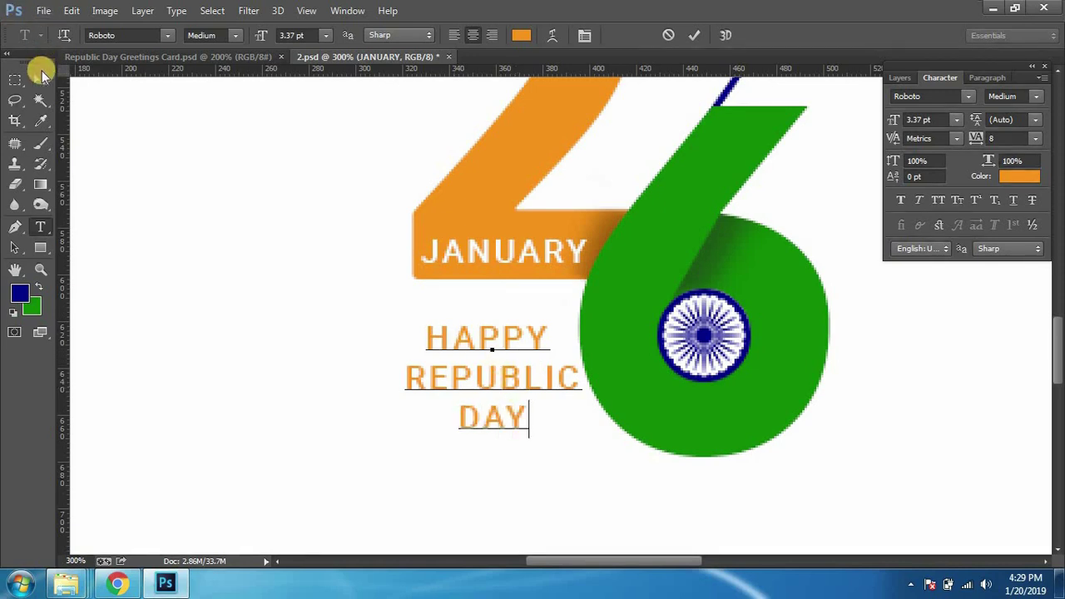
pyautogui.click(40, 79)
pyautogui.moveTo(454, 389); pyautogui.dragTo(439, 349)
# Step: After checking the reference card, set the greeting text's font style to Bold
pyautogui.click(158, 56)
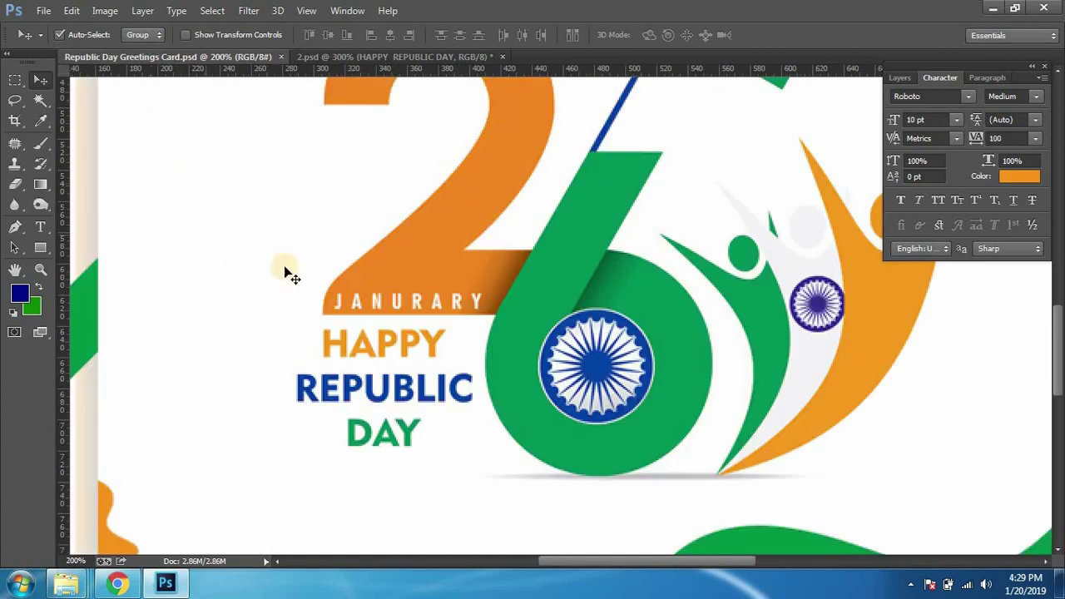
pyautogui.click(432, 55)
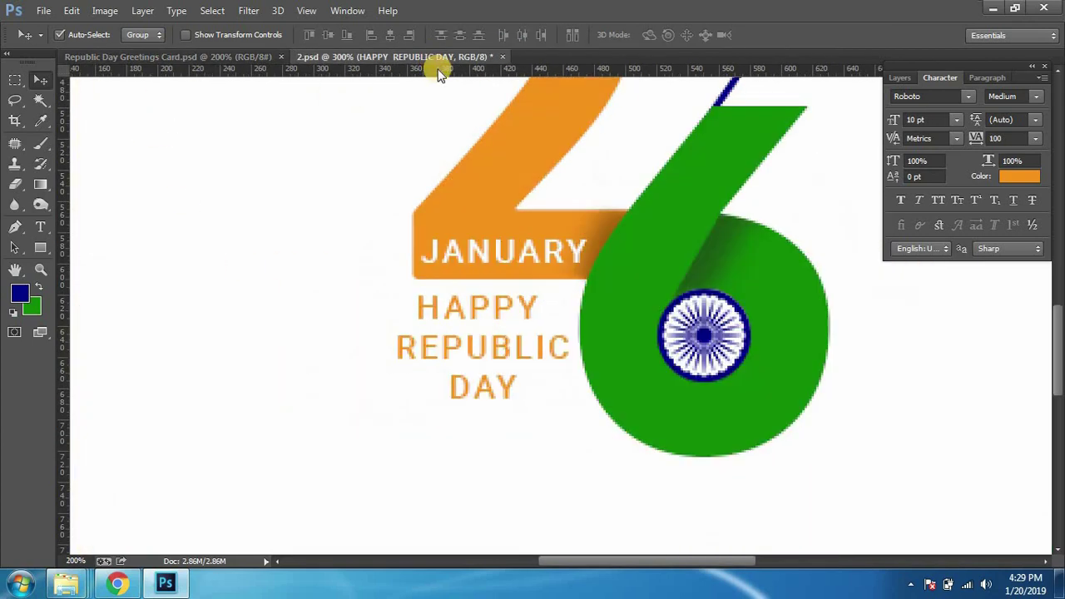
pyautogui.click(986, 78)
pyautogui.click(899, 78)
pyautogui.click(939, 77)
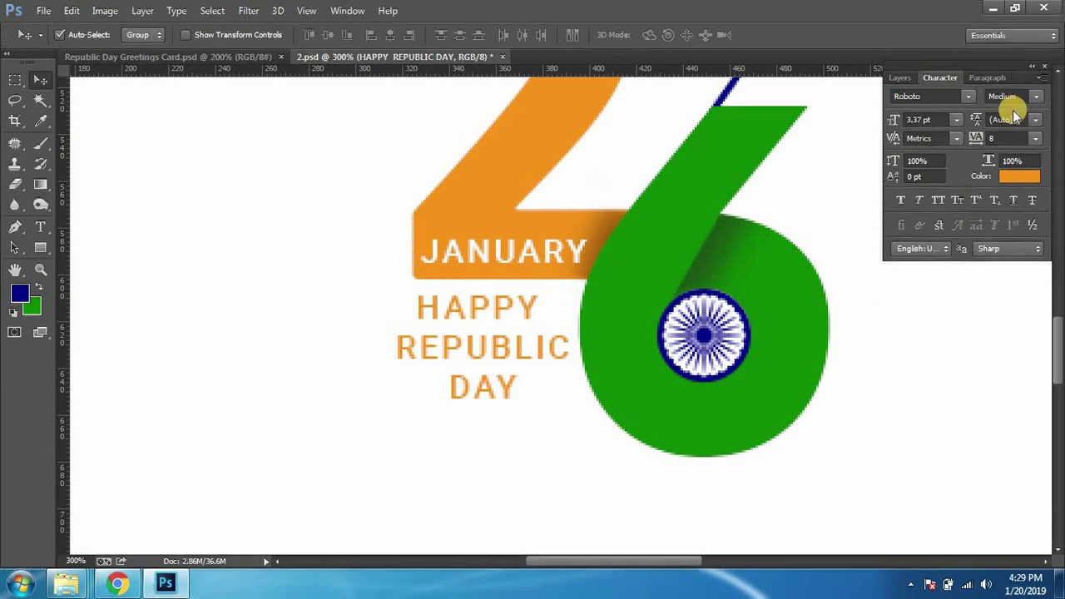
pyautogui.click(1031, 96)
pyautogui.click(1017, 213)
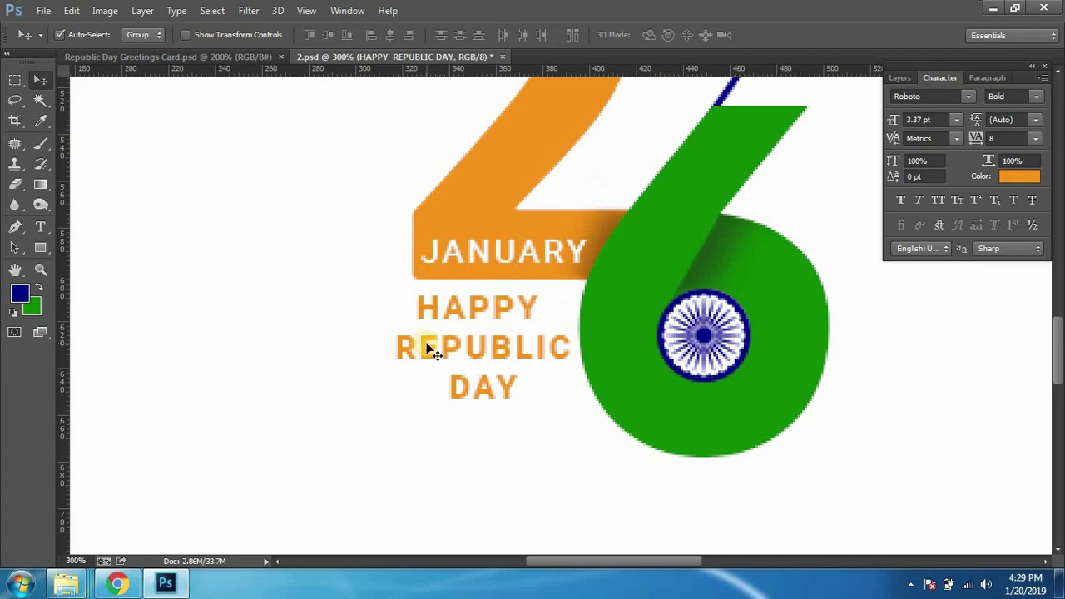
# Step: Color the word REPUBLIC dark blue
pyautogui.press('t')
pyautogui.click(399, 346)
pyautogui.moveTo(397, 346); pyautogui.dragTo(573, 345)
pyautogui.click(1019, 175)
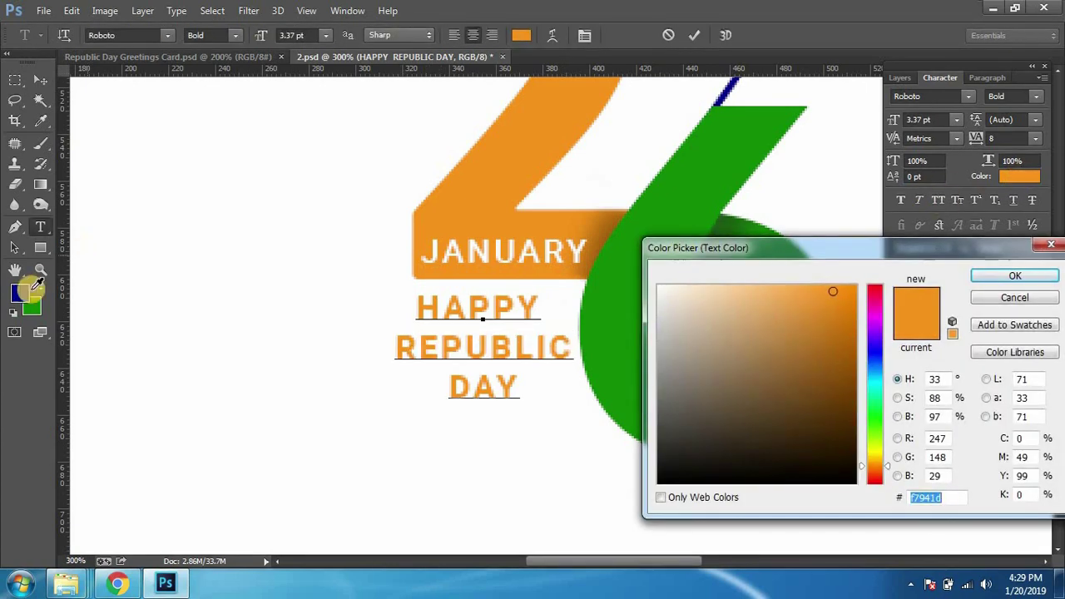
pyautogui.click(27, 292)
pyautogui.click(1013, 276)
# Step: Color the word DAY green and commit the text edits
pyautogui.click(364, 333)
pyautogui.click(496, 387)
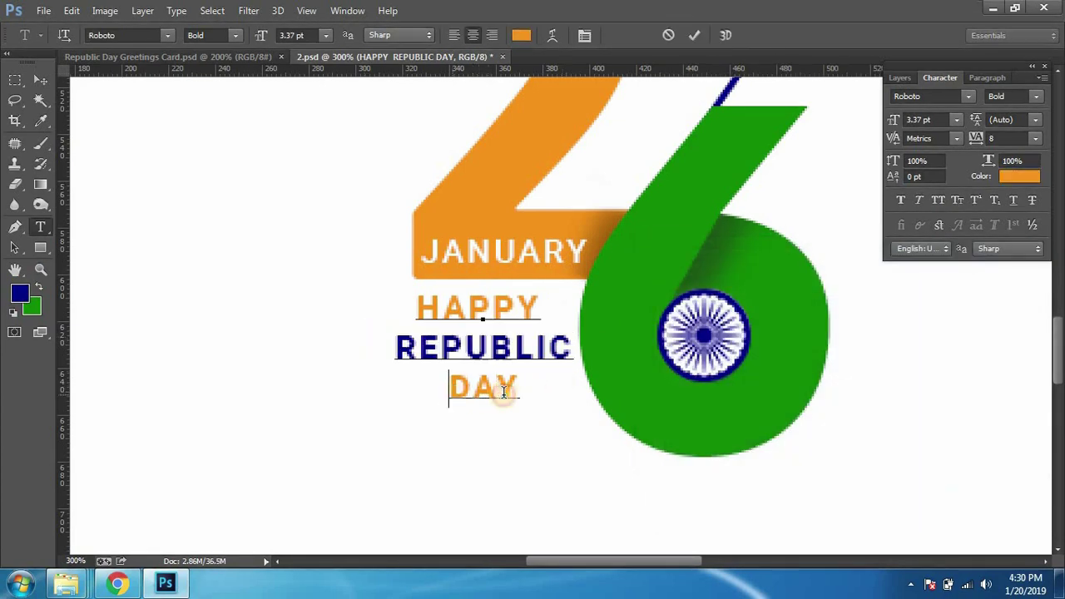
pyautogui.moveTo(503, 391); pyautogui.dragTo(524, 391)
pyautogui.click(1019, 175)
pyautogui.click(671, 231)
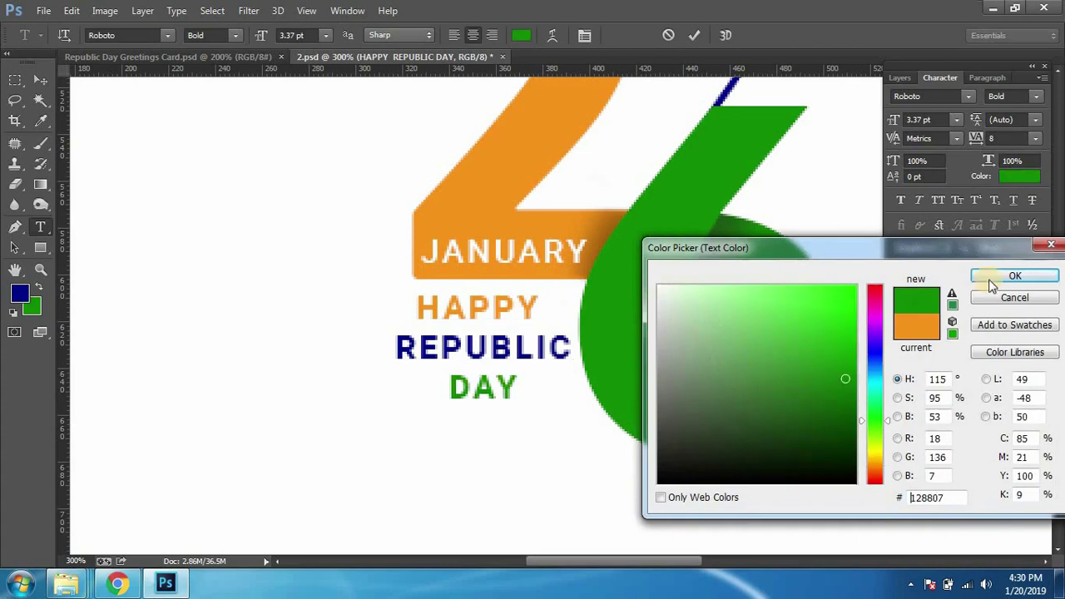
pyautogui.click(991, 280)
pyautogui.click(40, 80)
# Step: Compare with the reference card, then save 2.psd and readjust the zoom
pyautogui.click(141, 56)
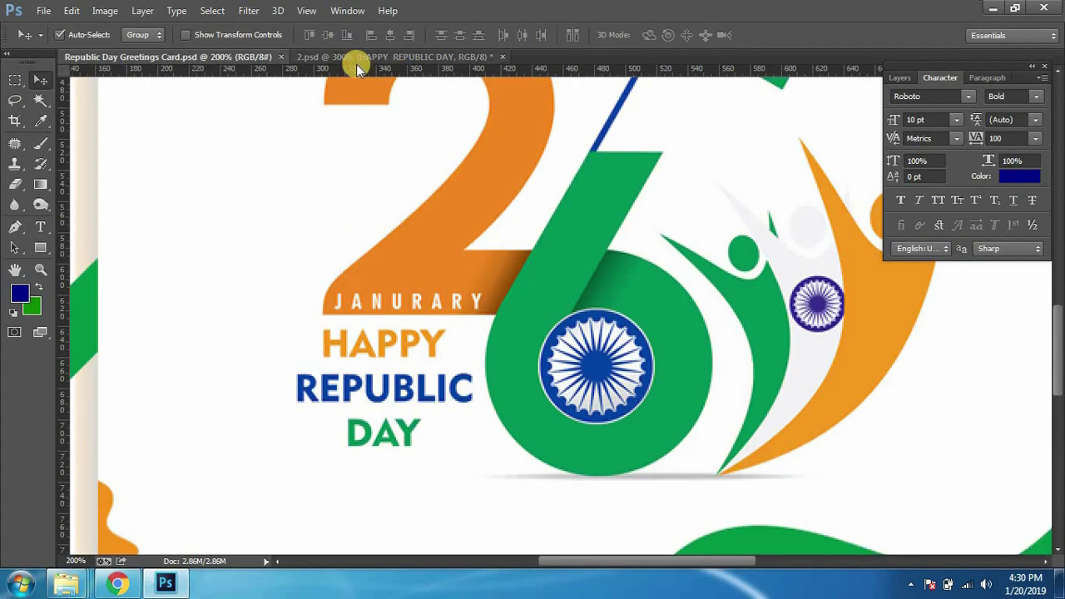
pyautogui.hotkey('ctrl', 'Tab')
pyautogui.hotkey('ctrl', 's')
pyautogui.hotkey('ctrl', '-')
pyautogui.hotkey('ctrl', '-')
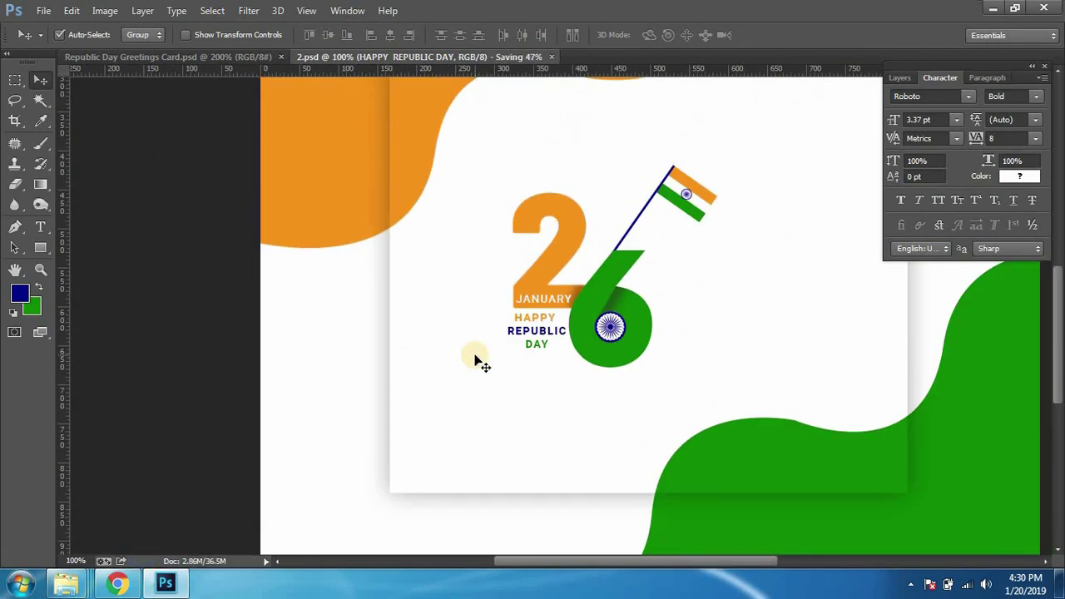
pyautogui.hotkey('ctrl', '-')
pyautogui.hotkey('ctrl', '-')
pyautogui.hotkey('ctrl', '+')
# Step: Shrink the JANUARY text to about 88% and save 2.psd
pyautogui.hotkey('ctrl', '+')
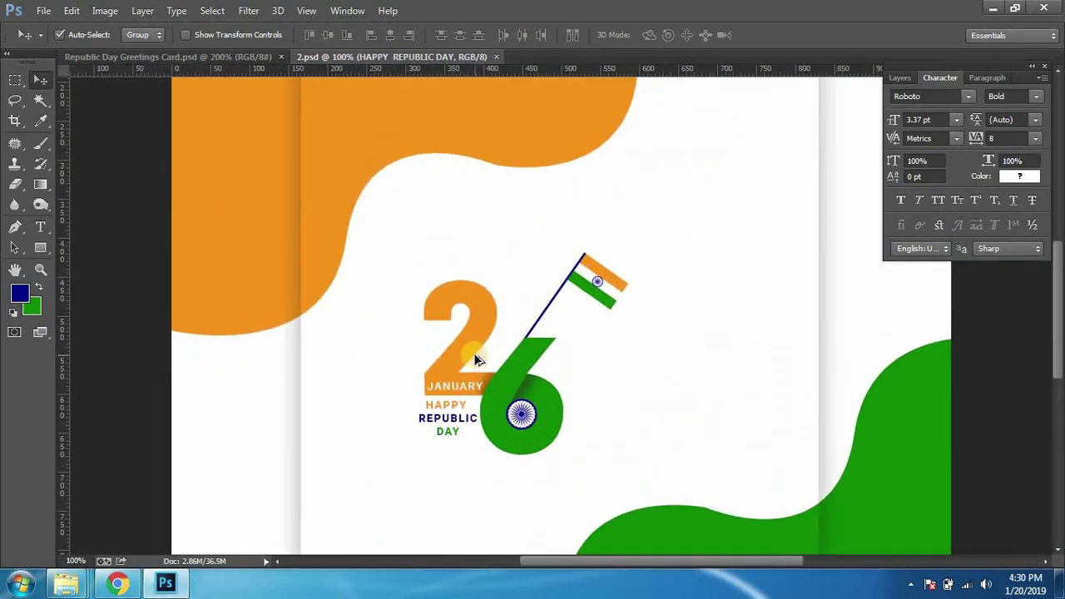
pyautogui.hotkey('ctrl', '+')
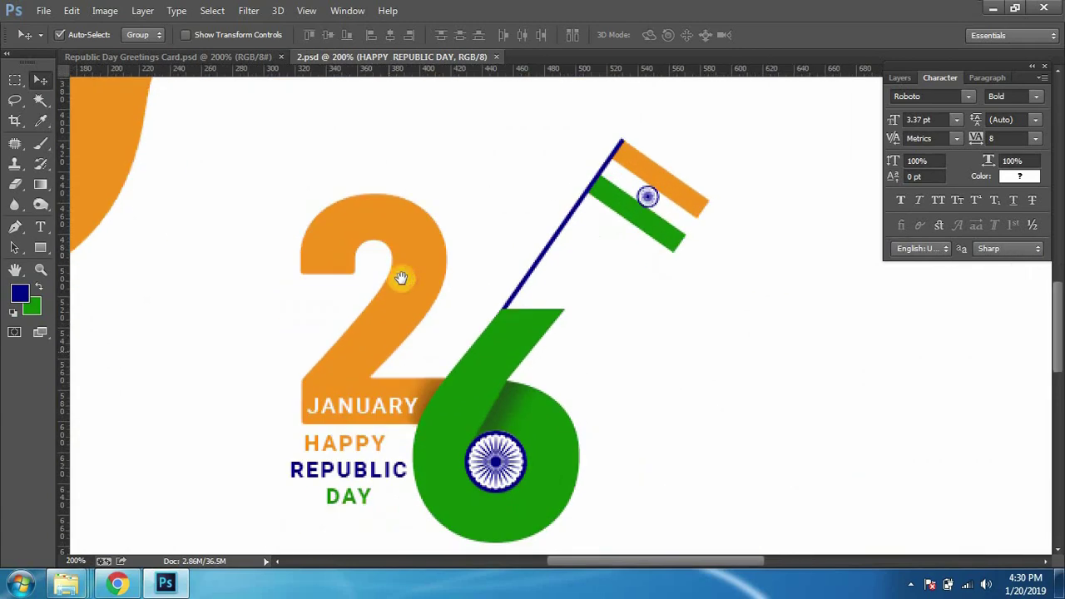
pyautogui.click(211, 62)
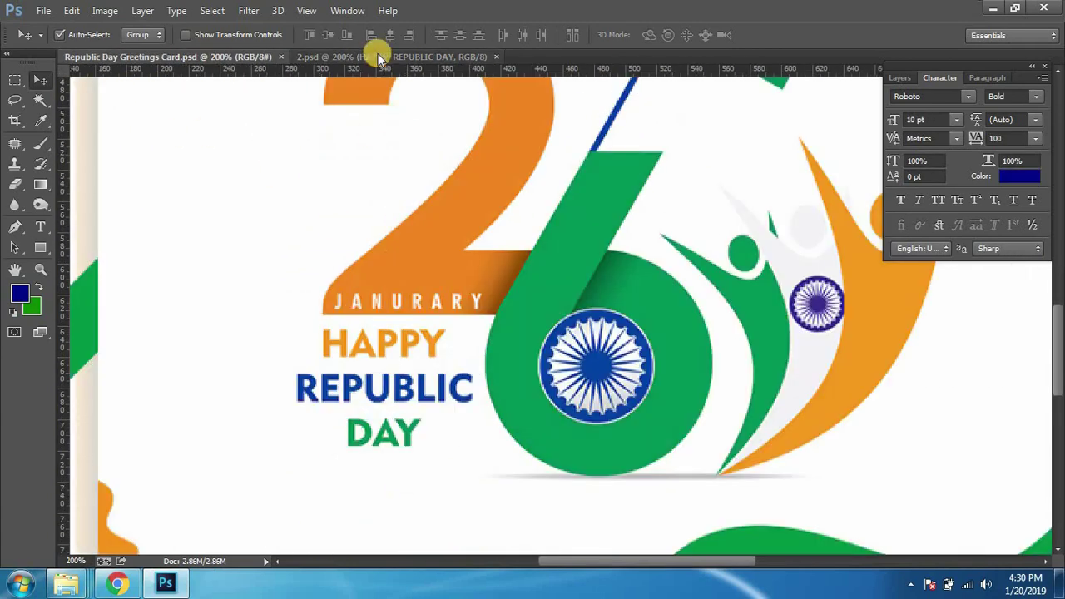
pyautogui.click(377, 57)
pyautogui.click(406, 333)
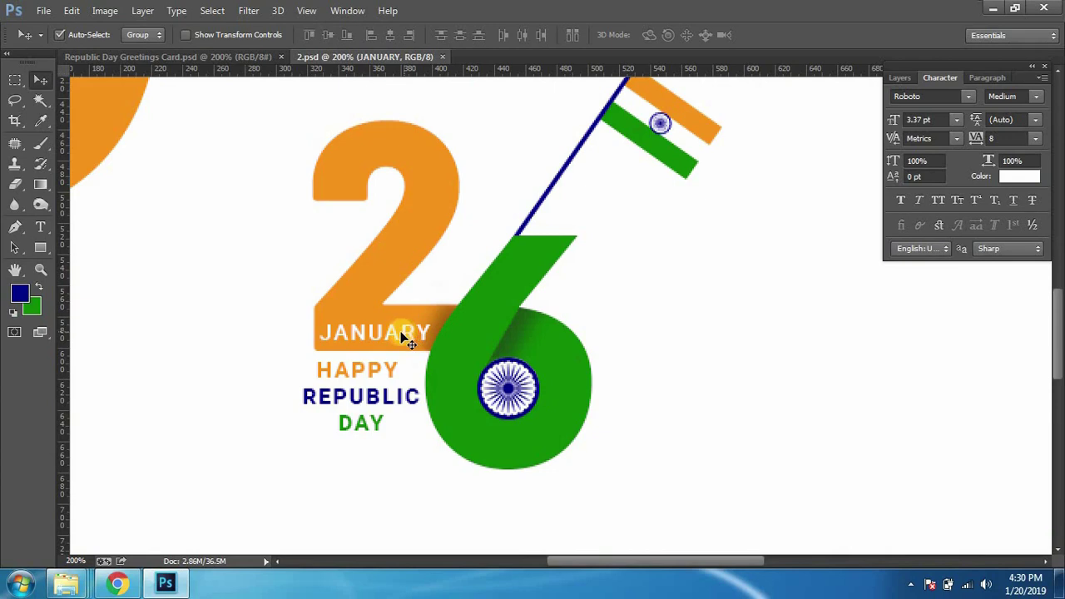
pyautogui.hotkey('ctrl', 't')
pyautogui.moveTo(318, 321); pyautogui.dragTo(325, 326)
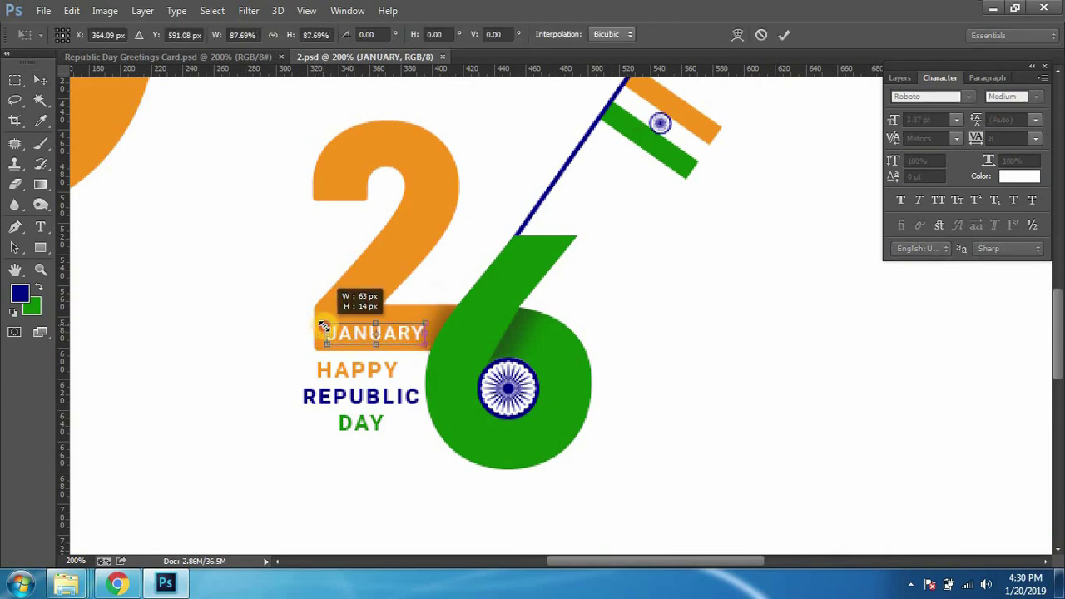
pyautogui.press('Return')
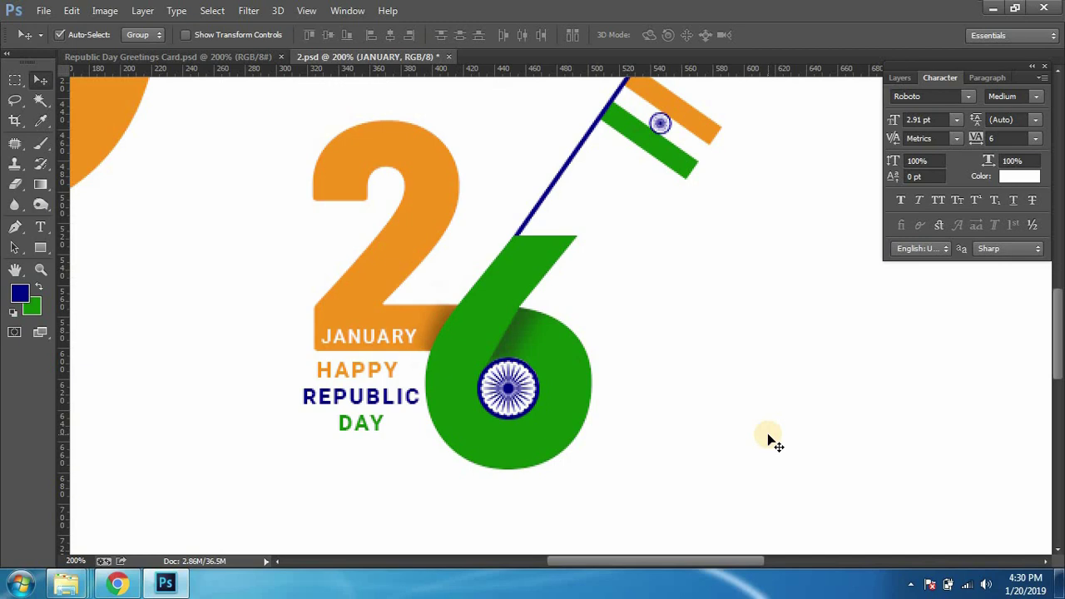
pyautogui.hotkey('ctrl', 's')
# Step: Widen JANUARY's letter tracking, trying 250 and 19 before settling on 14
pyautogui.click(1011, 140)
pyautogui.write('4')
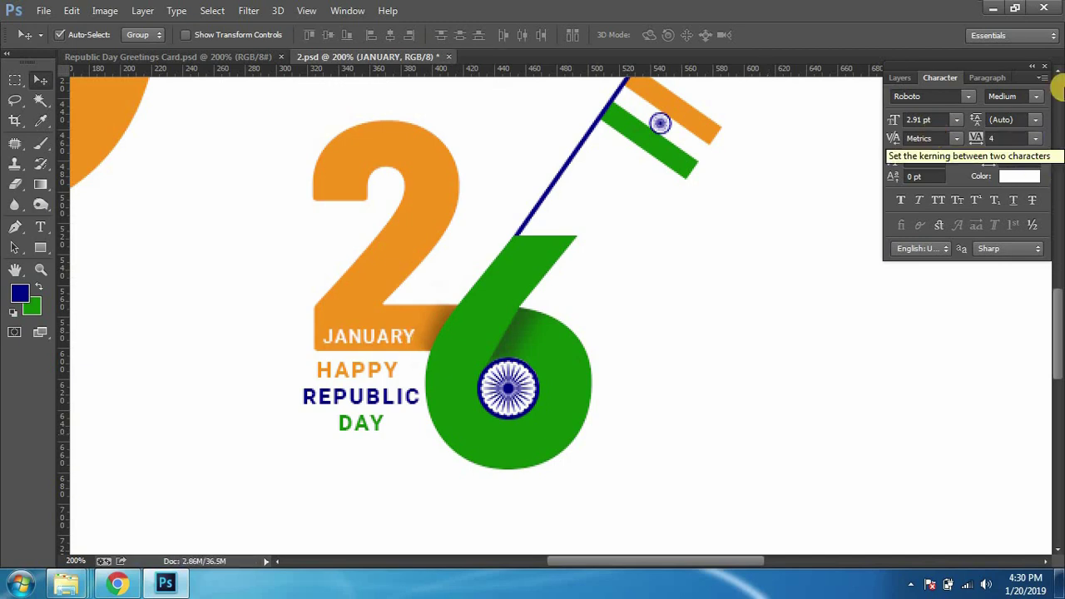
pyautogui.press('Return')
pyautogui.write('250')
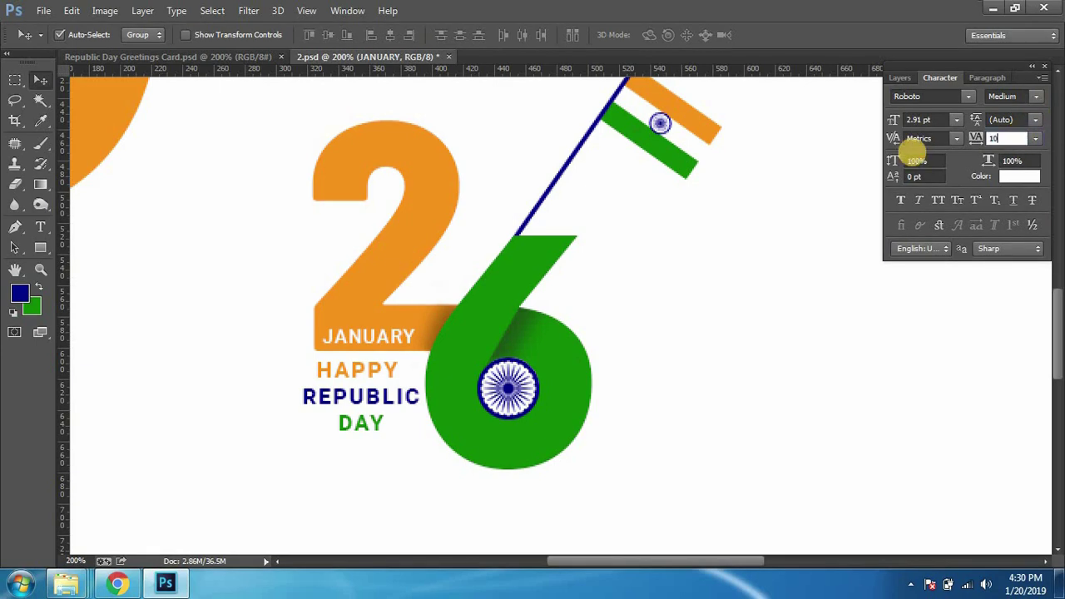
pyautogui.press('Return')
pyautogui.click(1006, 137)
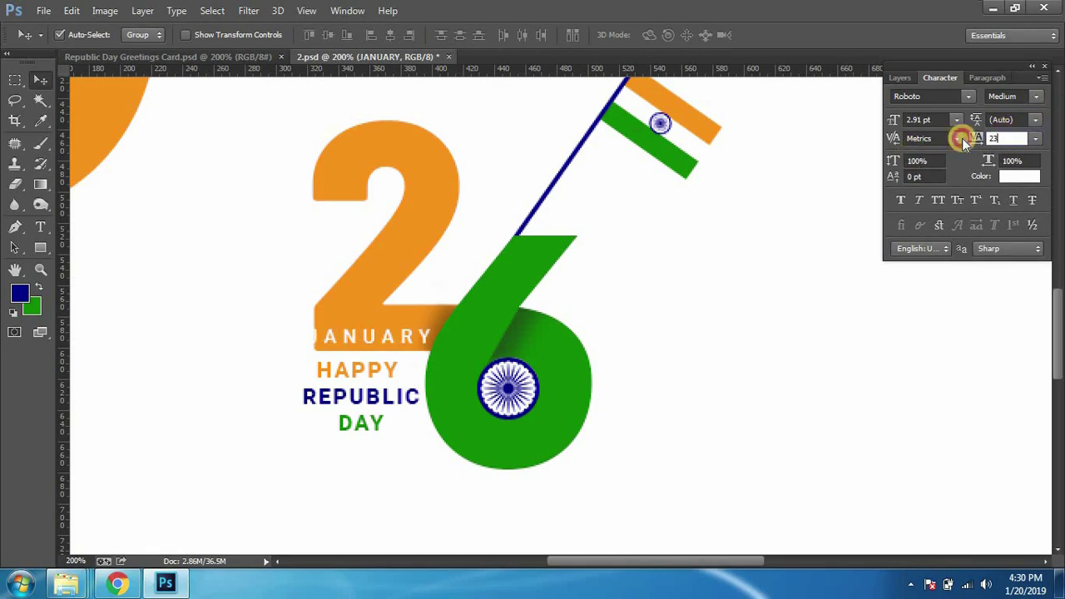
pyautogui.write('19')
pyautogui.press('Return')
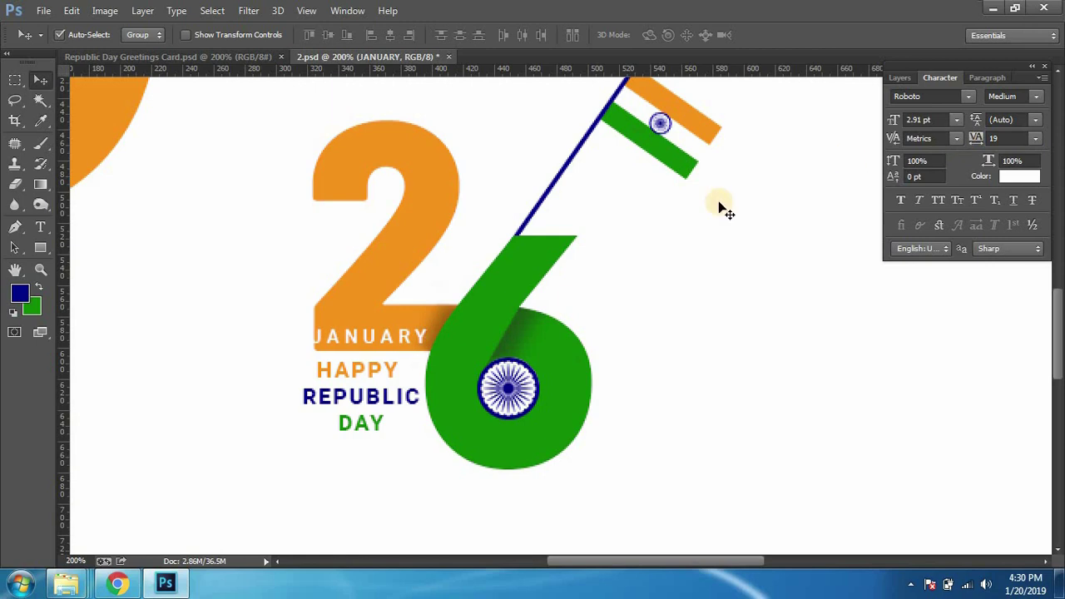
pyautogui.click(1008, 139)
pyautogui.write('14')
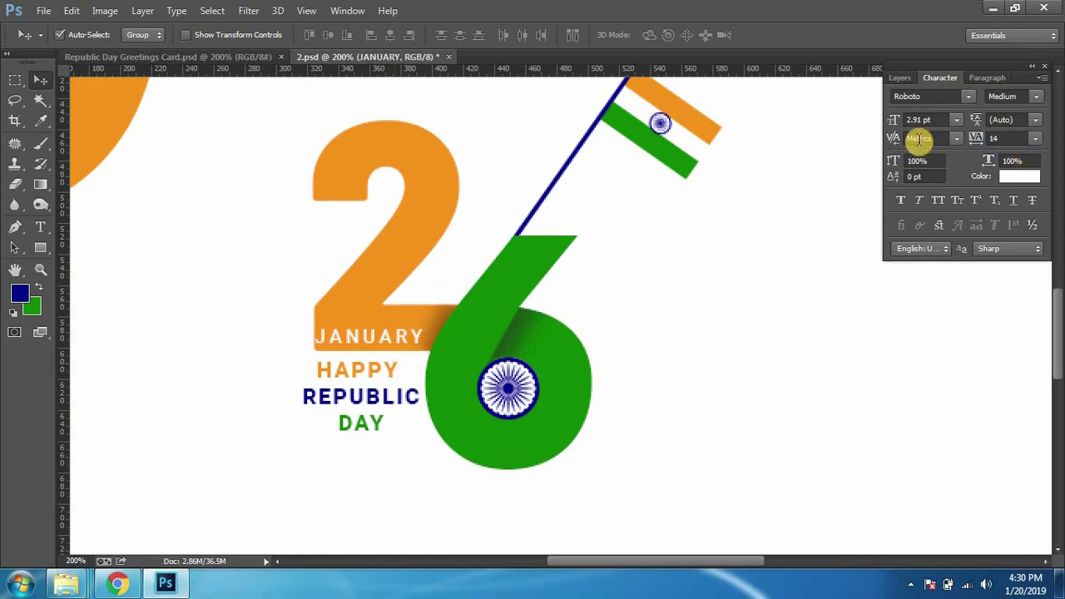
pyautogui.press('Right')
pyautogui.press('Right')
pyautogui.press('Right')
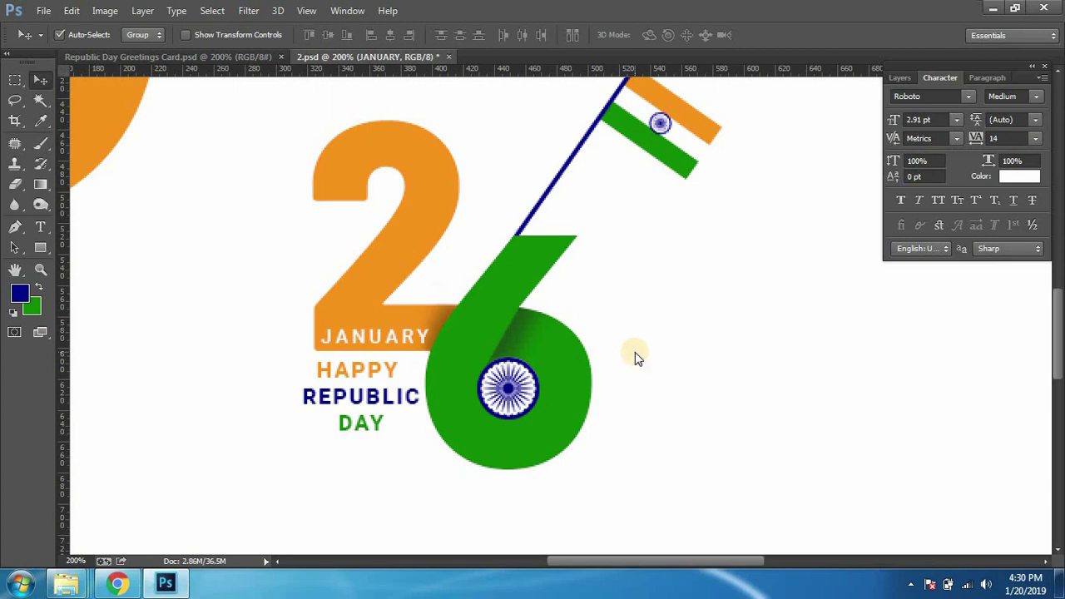
# Step: Compare the card's layout against the finished reference card
pyautogui.hotkey('ctrl', '-')
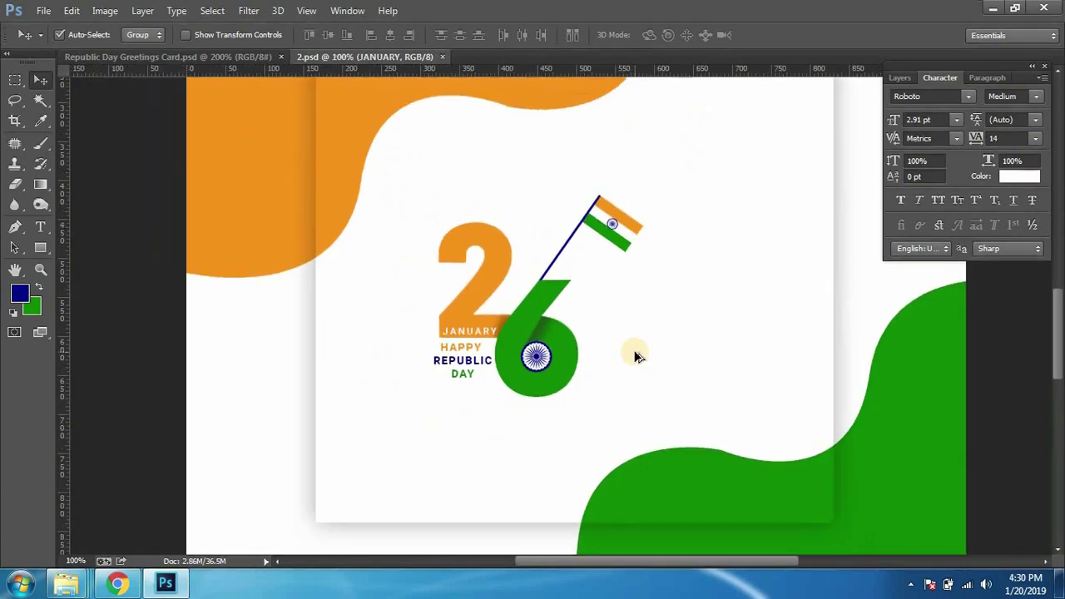
pyautogui.hotkey('ctrl', '+')
pyautogui.hotkey('ctrl', '-')
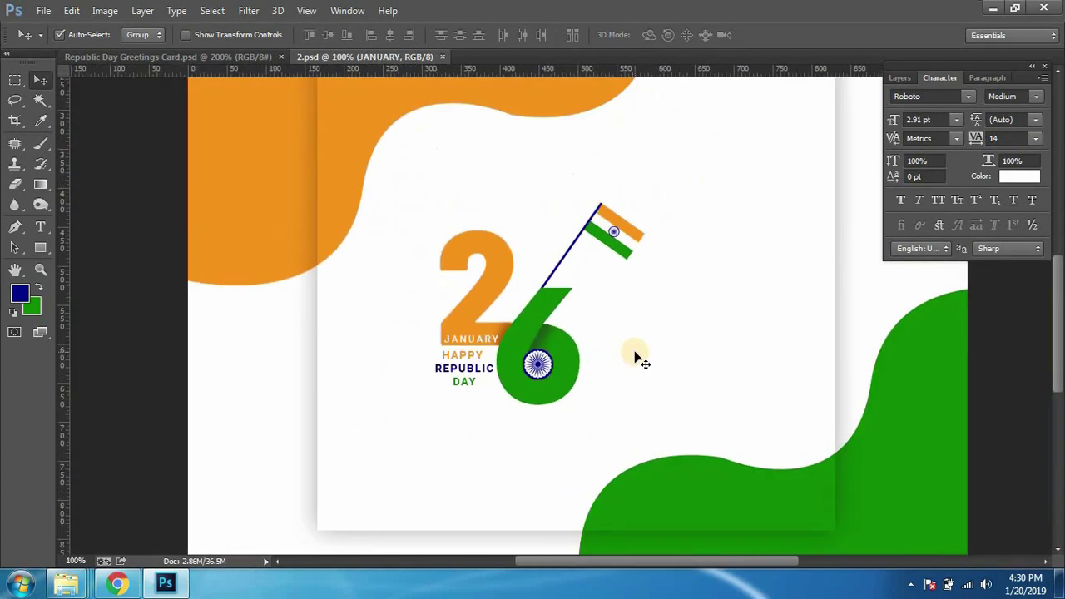
pyautogui.hotkey('ctrl', '+')
pyautogui.click(196, 57)
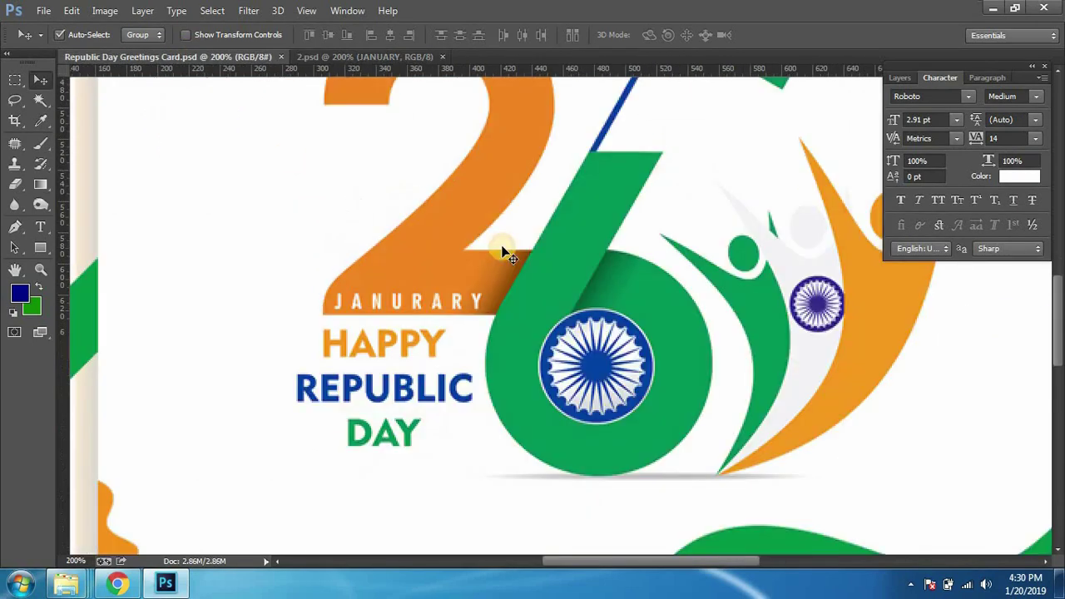
pyautogui.hotkey('ctrl', '-')
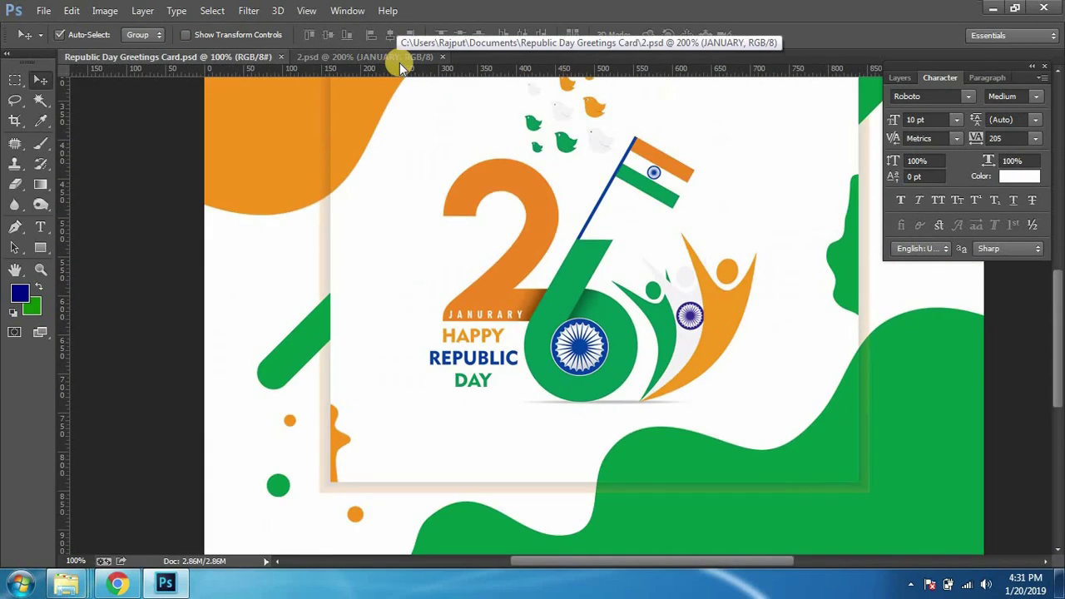
pyautogui.hotkey('ctrl', 'Tab')
# Step: Tighten HAPPY REPUBLIC DAY's tracking, then scale the block up and nudge it down
pyautogui.click(391, 459)
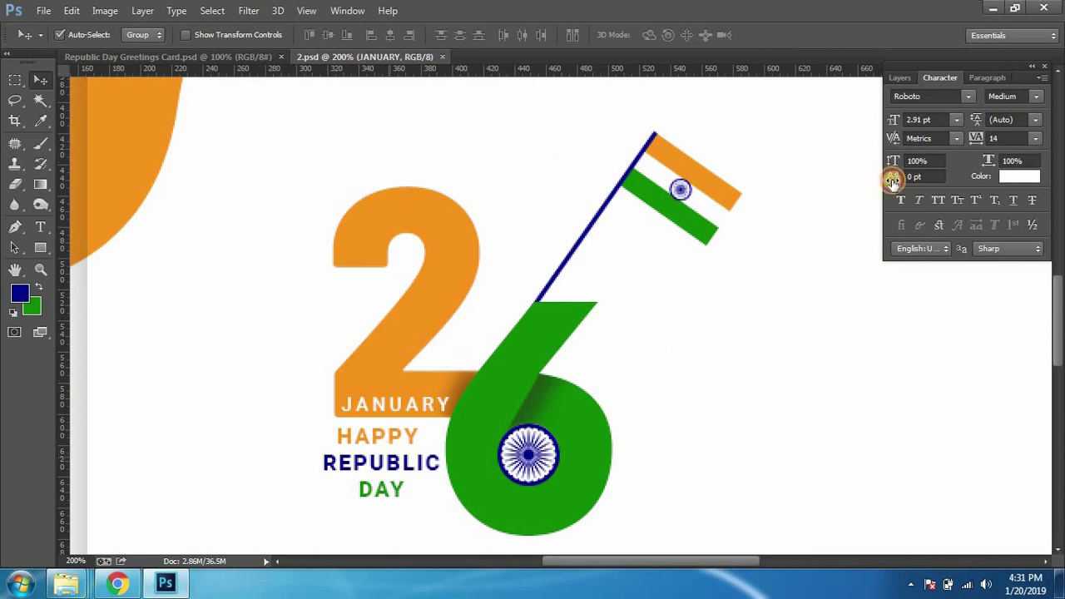
pyautogui.click(975, 138)
pyautogui.moveTo(975, 138); pyautogui.dragTo(967, 138)
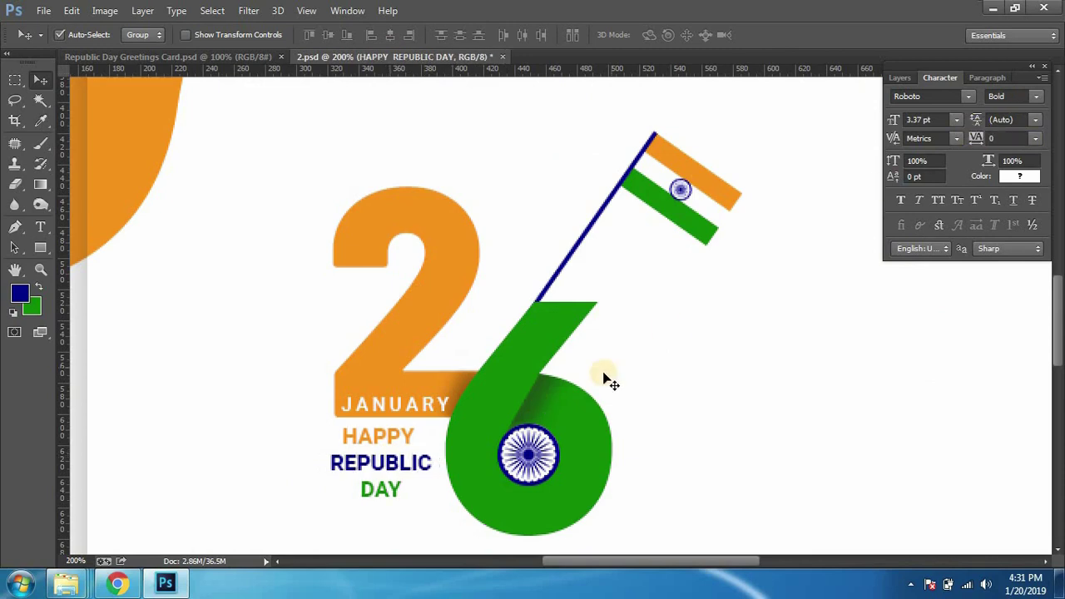
pyautogui.hotkey('ctrl', 't')
pyautogui.moveTo(330, 426); pyautogui.dragTo(316, 425)
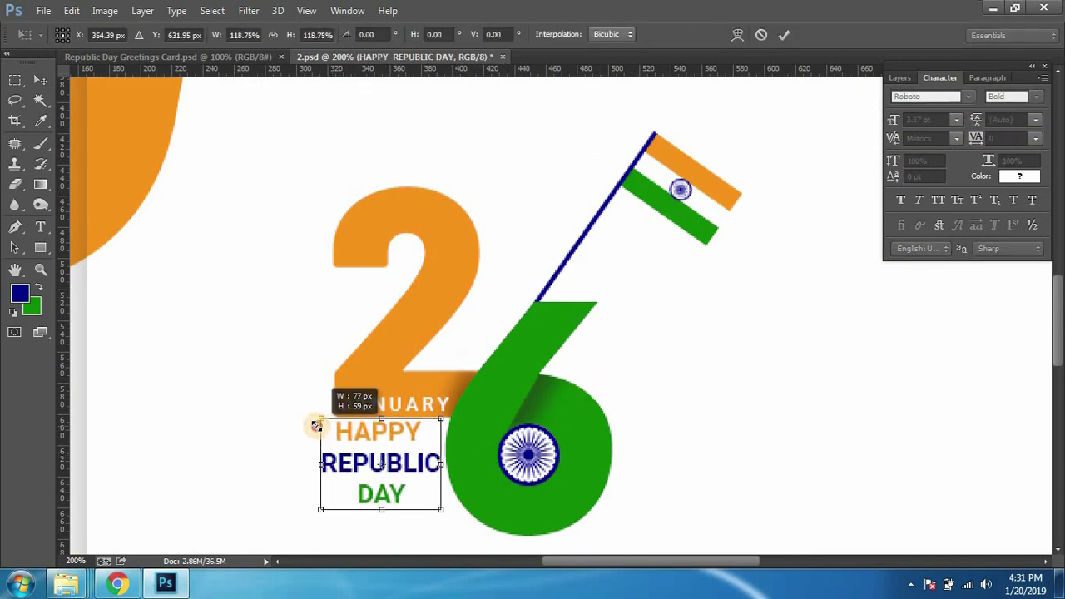
pyautogui.press('Down')
pyautogui.press('Down')
pyautogui.press('Down')
pyautogui.press('Down')
pyautogui.press('Down')
pyautogui.press('Left')
pyautogui.press('Left')
pyautogui.press('Down')
pyautogui.press('Down')
pyautogui.press('Down')
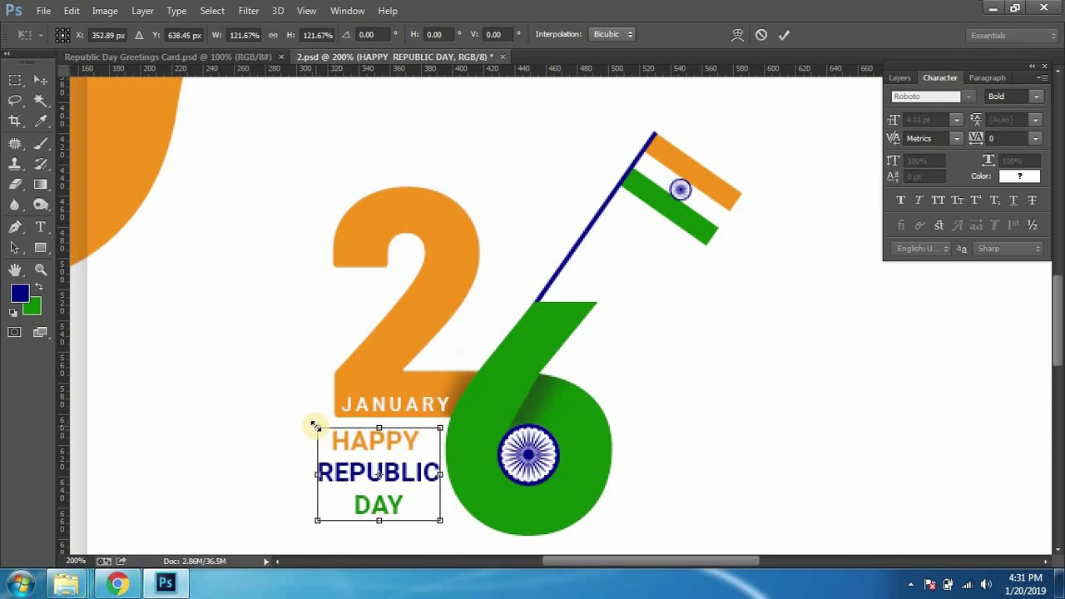
pyautogui.moveTo(314, 424); pyautogui.dragTo(310, 419)
pyautogui.press('Return')
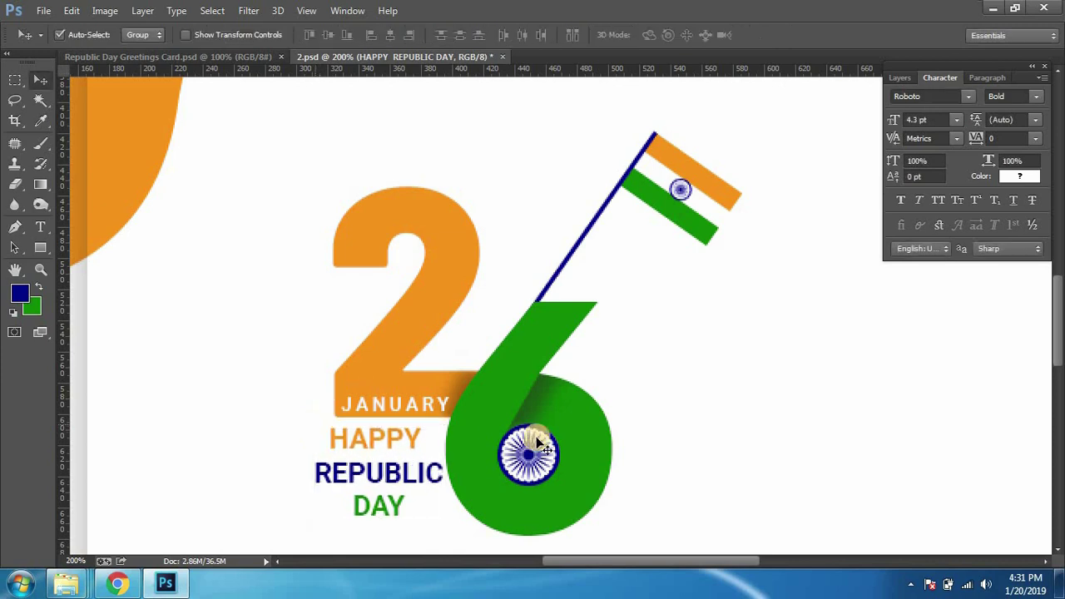
pyautogui.hotkey('ctrl', '-')
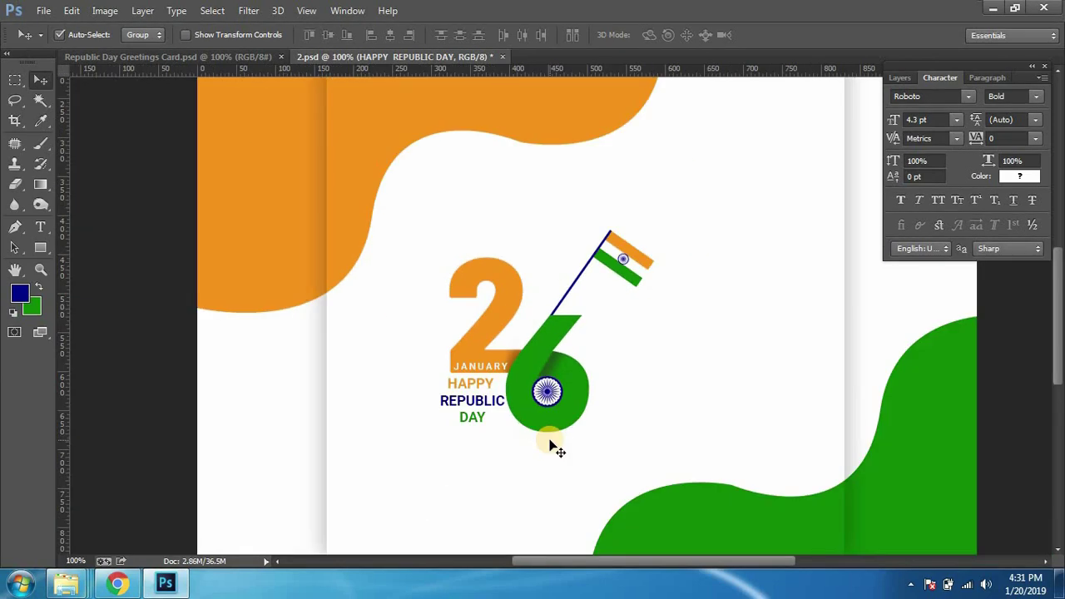
pyautogui.hotkey('ctrl', '+')
# Step: Keep REPUBLIC on its own line, giving the caption three lines
pyautogui.press('t')
pyautogui.click(310, 489)
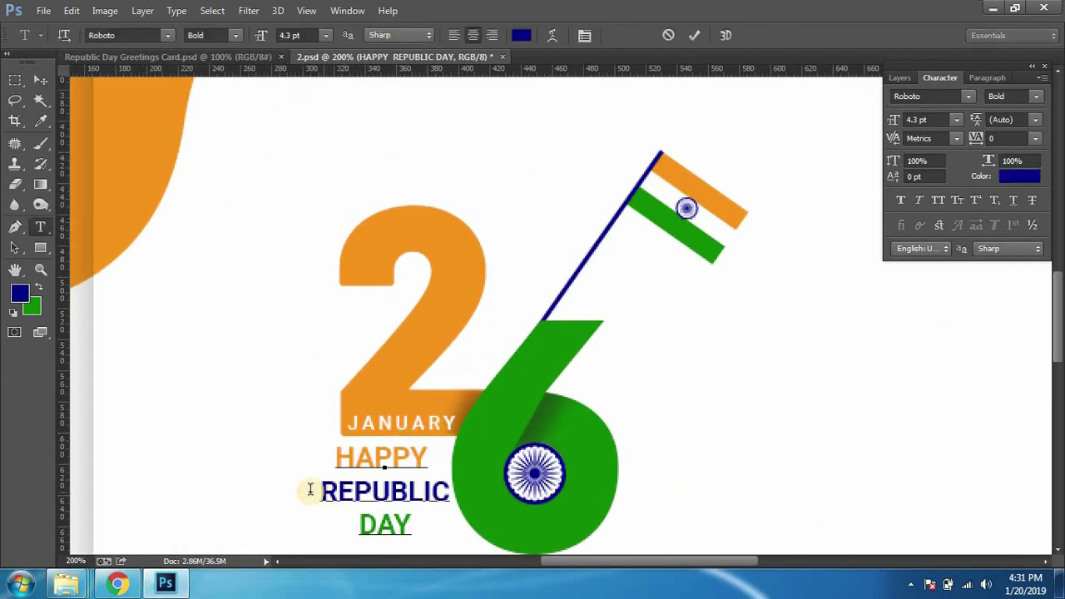
pyautogui.press('BackSpace')
pyautogui.press('BackSpace')
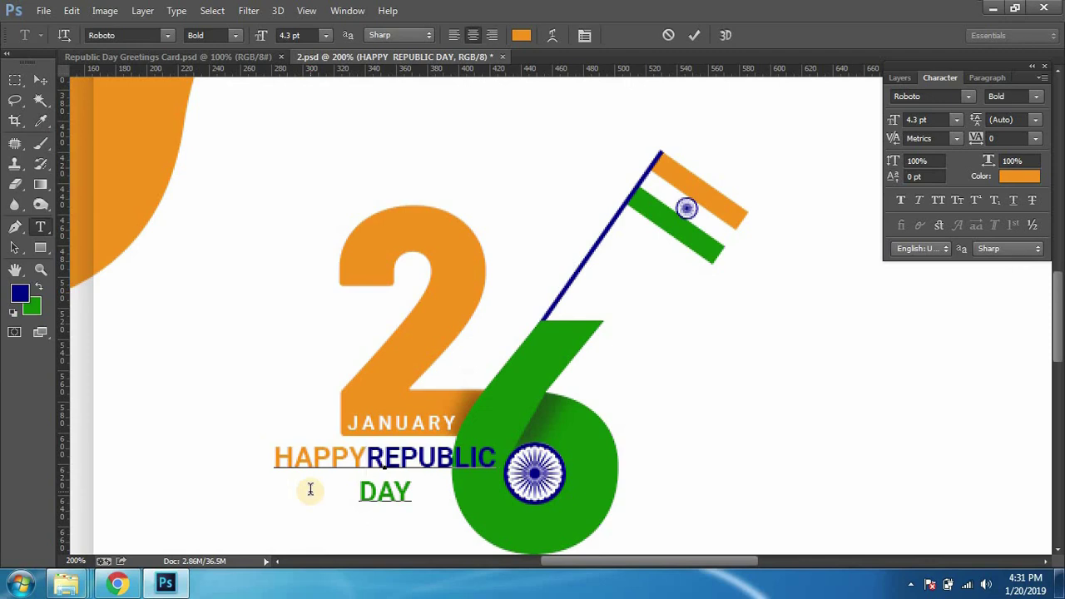
pyautogui.press('Return')
pyautogui.hotkey('ctrl', 'Return')
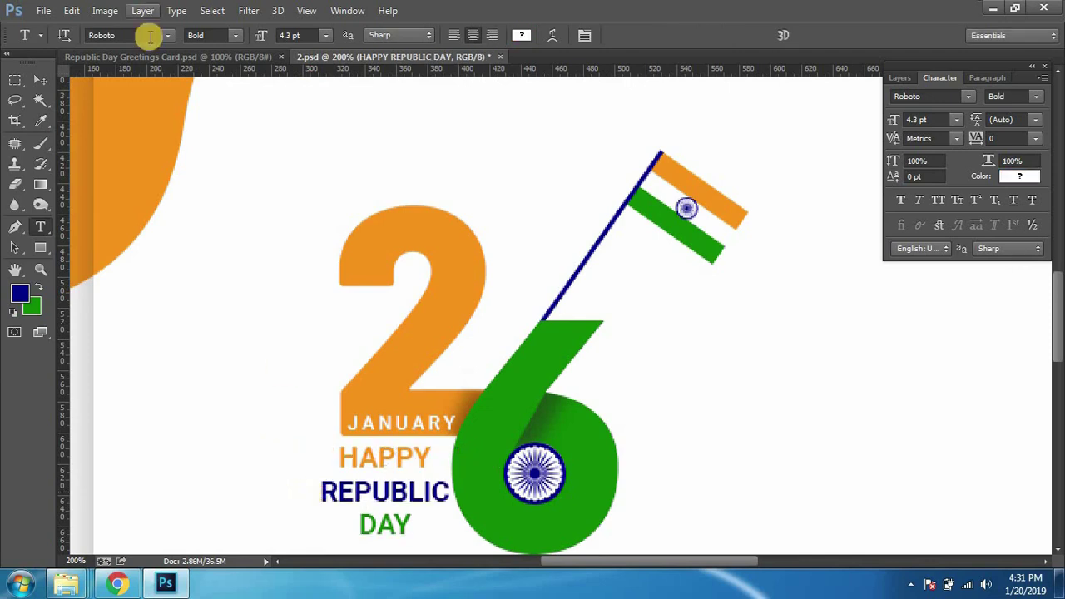
pyautogui.click(45, 77)
# Step: Compare the caption with the finished reference card
pyautogui.hotkey('ctrl', '-')
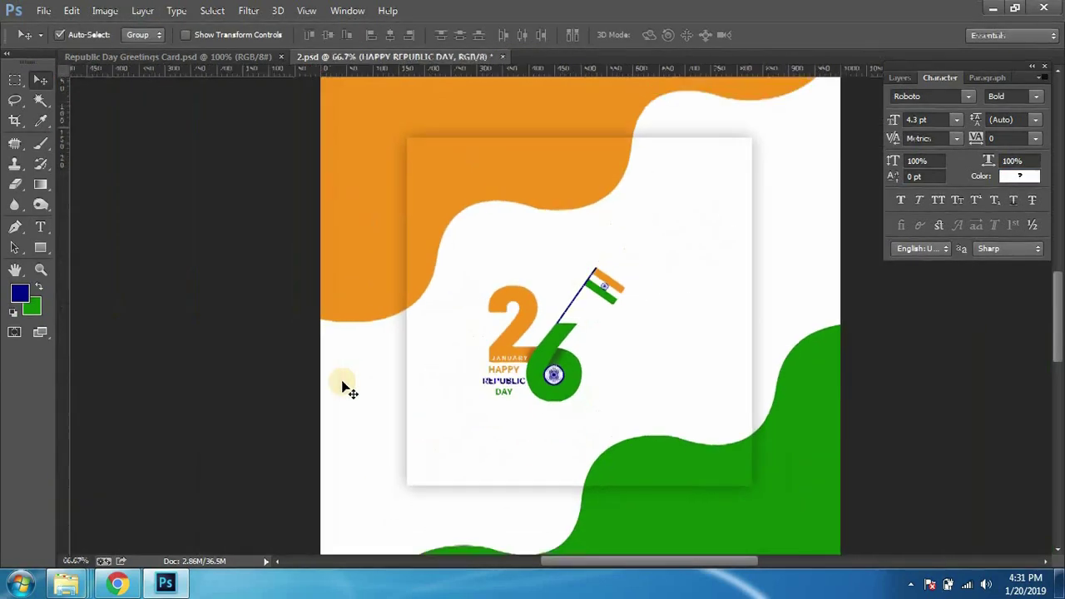
pyautogui.hotkey('ctrl', '+')
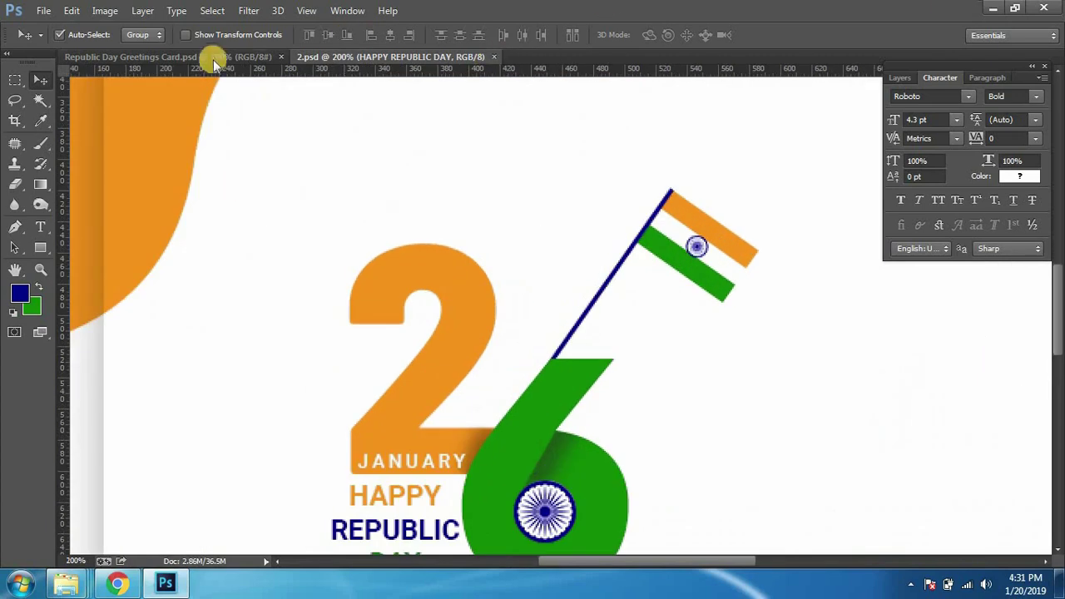
pyautogui.click(166, 56)
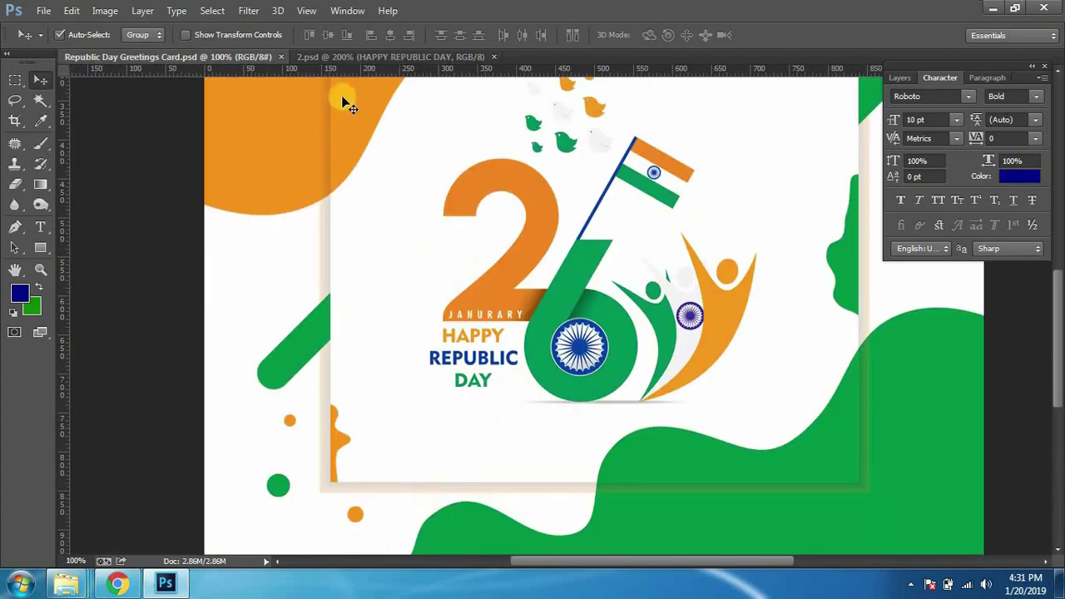
pyautogui.click(385, 56)
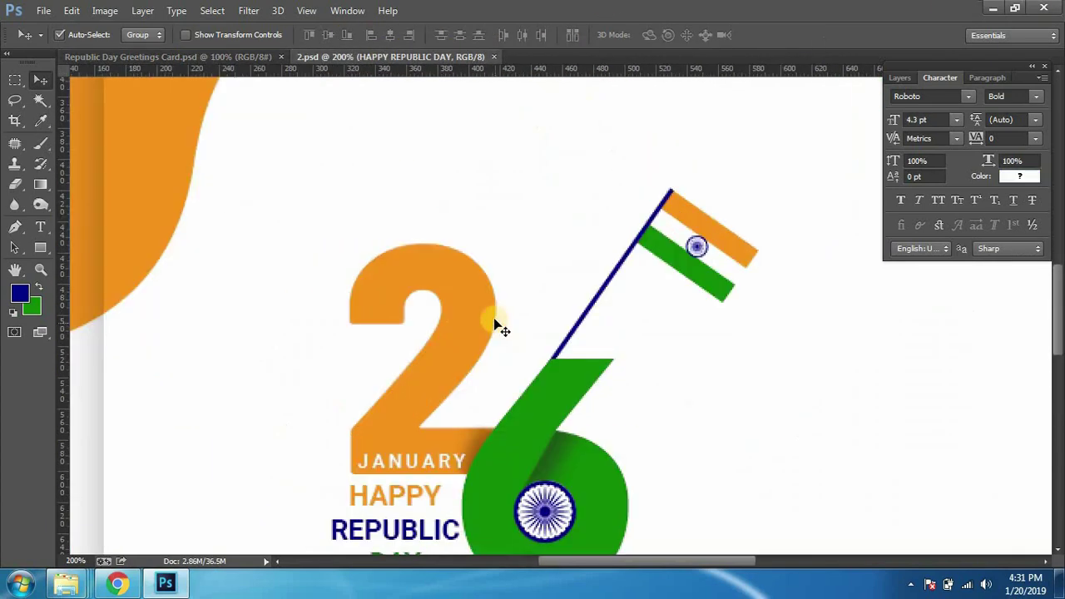
pyautogui.hotkey('ctrl', '-')
# Step: Toggle the rulers and reframe the view on the whole card
pyautogui.scroll(-2, 494, 323)
pyautogui.scroll(3, 494, 324)
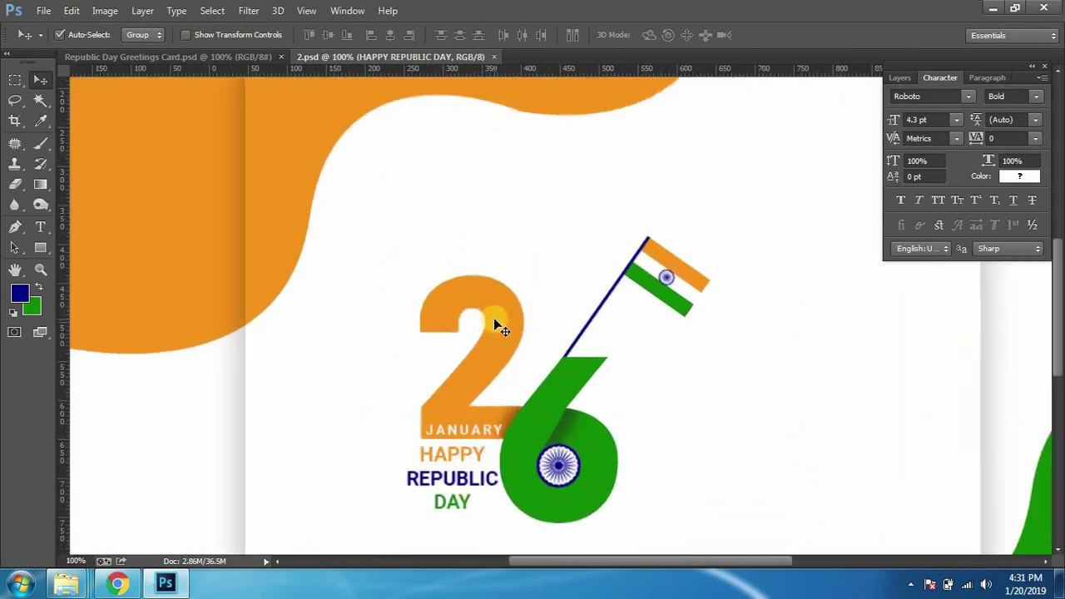
pyautogui.scroll(3, 428, 312)
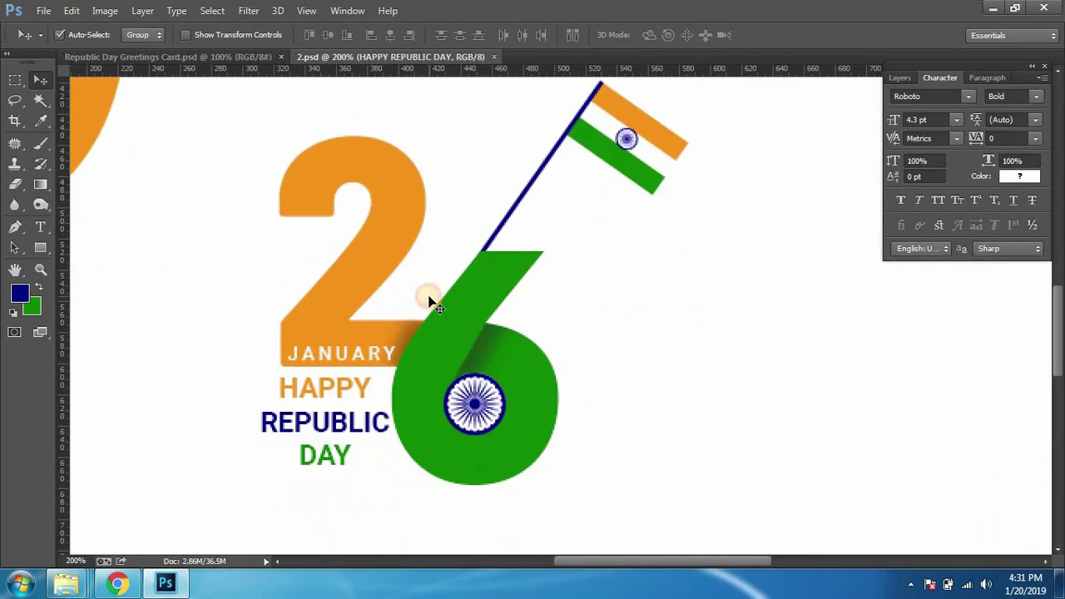
pyautogui.scroll(-3, 430, 302)
pyautogui.scroll(3, 644, 392)
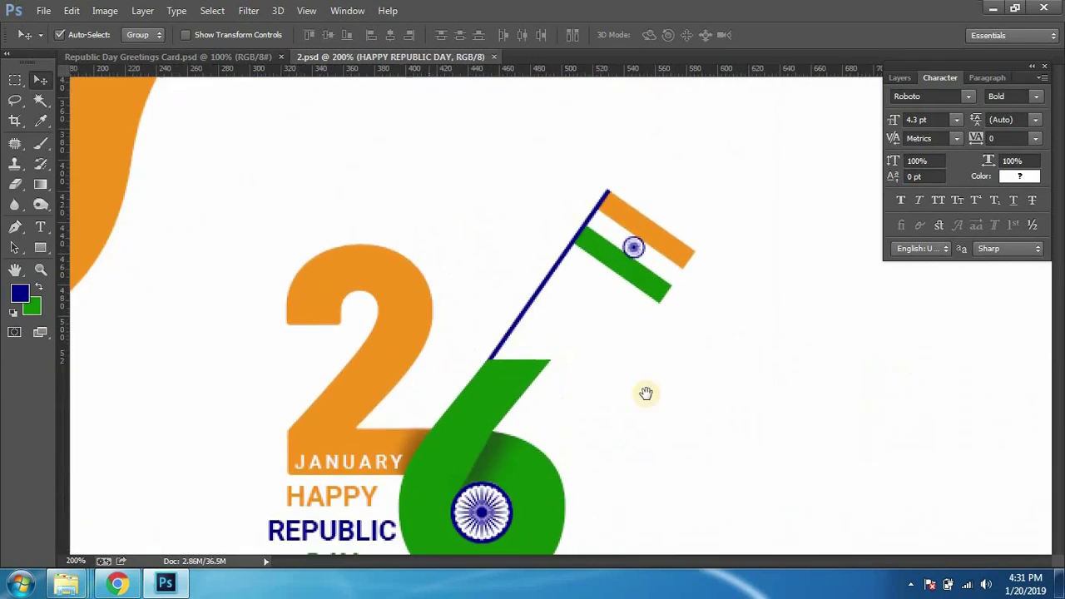
pyautogui.scroll(1, 569, 328)
pyautogui.scroll(-1, 569, 329)
pyautogui.scroll(-1, 569, 328)
pyautogui.scroll(-2, 569, 329)
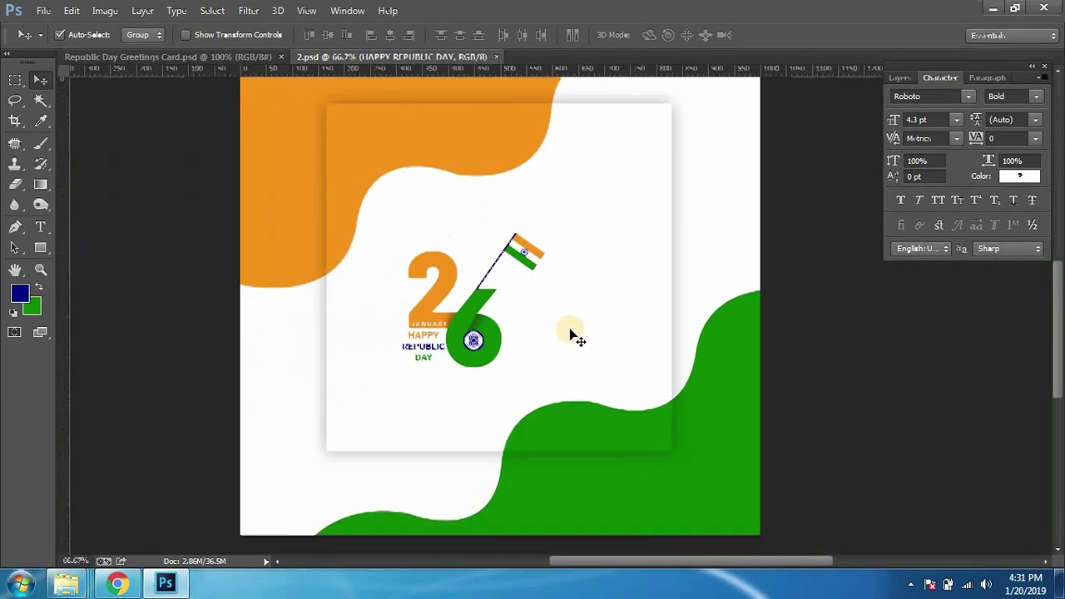
pyautogui.scroll(2, 569, 329)
pyautogui.hotkey('ctrl', 'r')
pyautogui.scroll(2, 541, 356)
pyautogui.moveTo(533, 350); pyautogui.dragTo(506, 263)
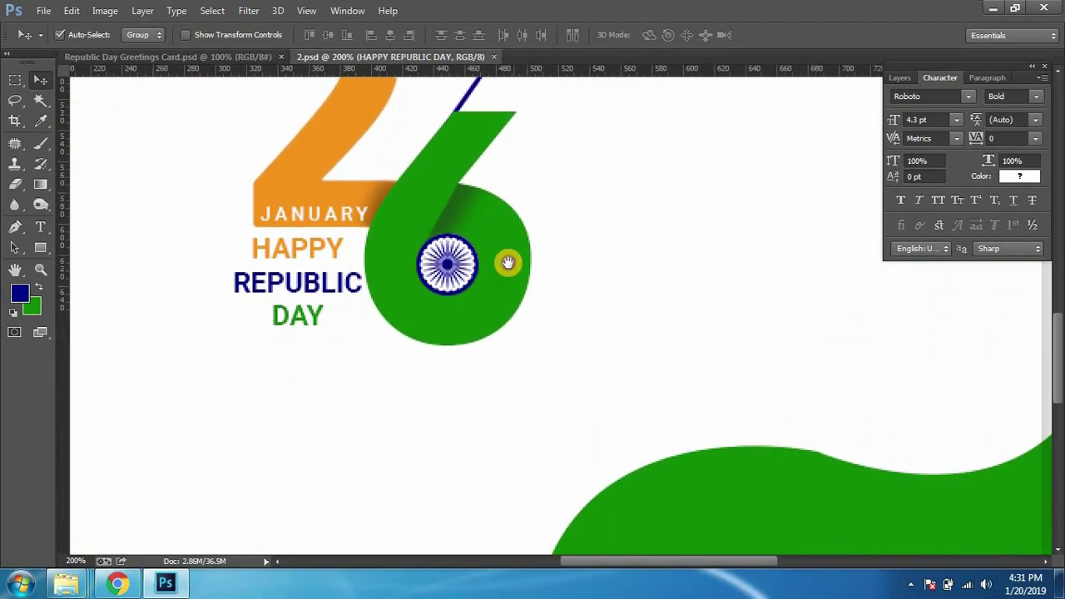
pyautogui.scroll(-1, 495, 264)
pyautogui.moveTo(528, 211)
pyautogui.mouseDown()
pyautogui.moveTo(414, 275)
pyautogui.moveTo(424, 333)
pyautogui.mouseUp()
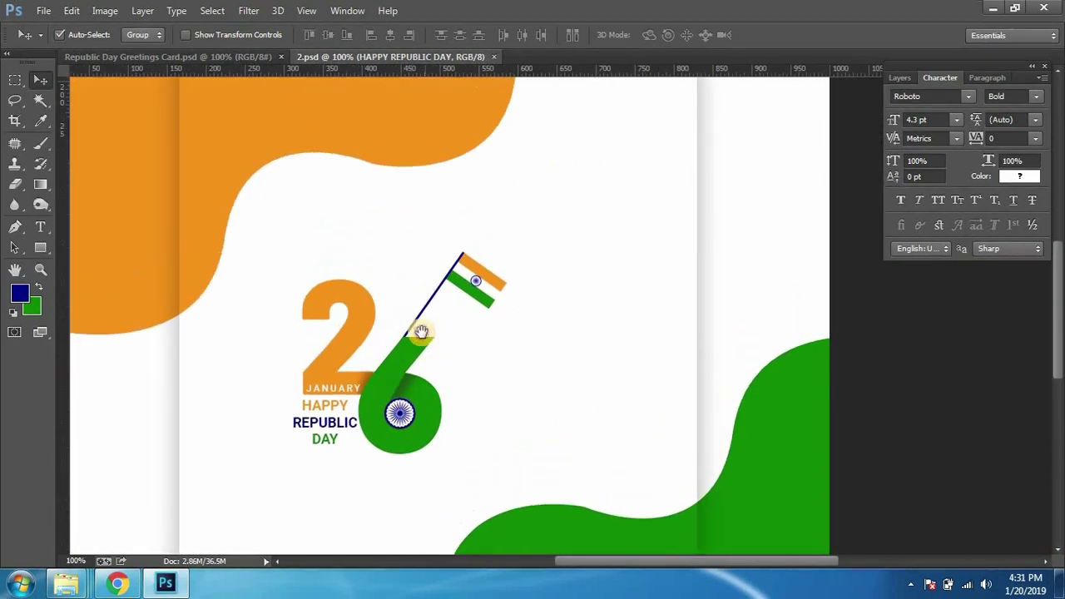
# Step: Move the JANUARY and HAPPY REPUBLIC DAY layers into the number group
pyautogui.click(900, 77)
pyautogui.keyDown('shift'); pyautogui.click(970, 203); pyautogui.keyUp('shift')
pyautogui.moveTo(972, 171); pyautogui.dragTo(968, 227)
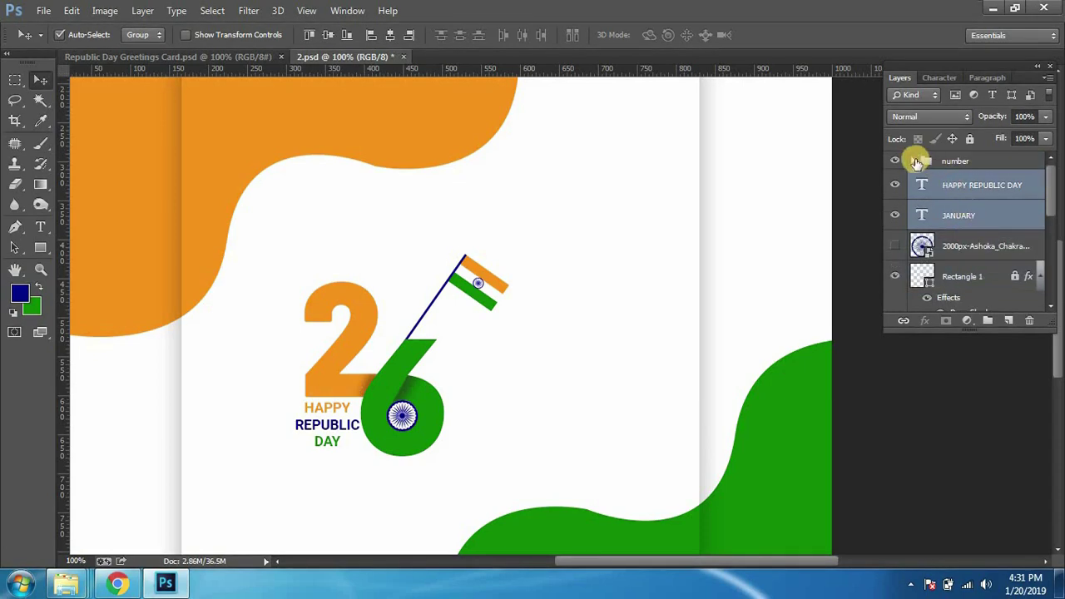
pyautogui.click(914, 162)
pyautogui.scroll(-1, 965, 226)
pyautogui.hotkey('ctrl', 'z')
pyautogui.scroll(2, 965, 226)
pyautogui.scroll(1, 964, 227)
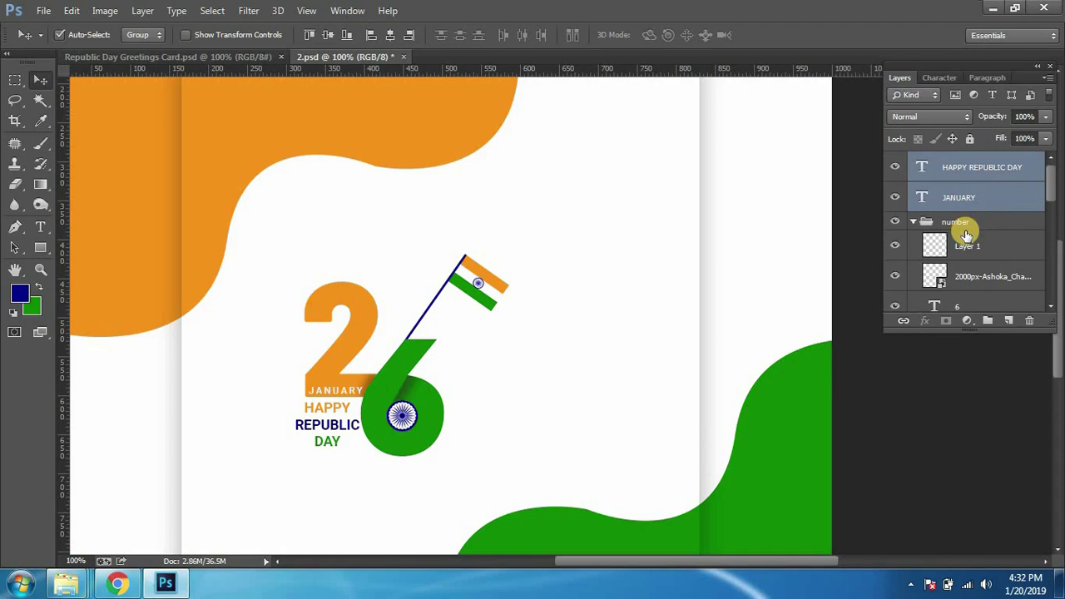
pyautogui.moveTo(967, 235); pyautogui.dragTo(965, 226)
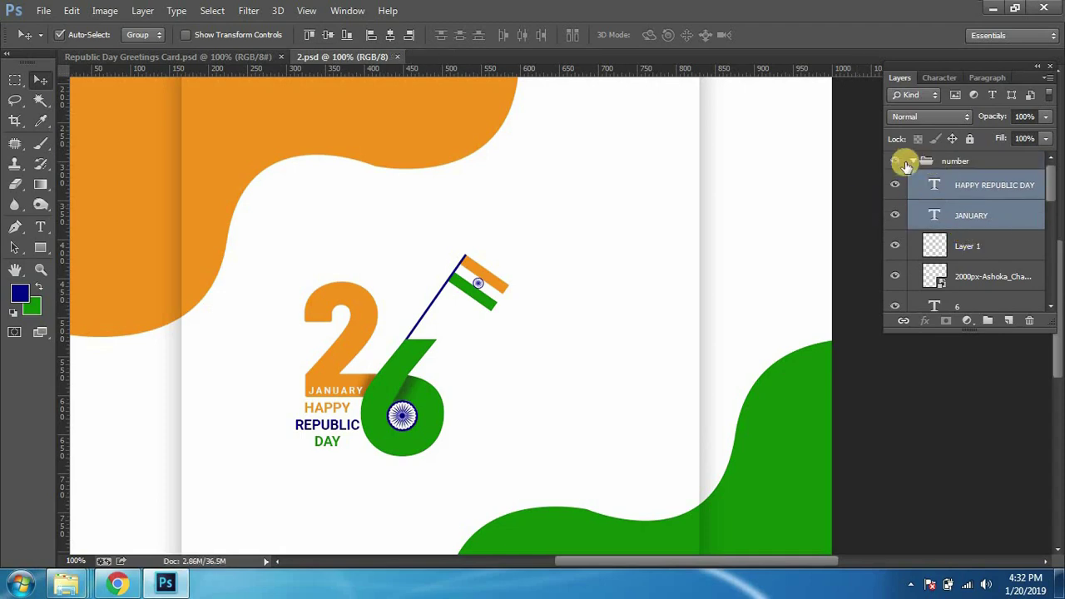
# Step: Rename the group 'number and text', collapse it and save the file
pyautogui.click(969, 163)
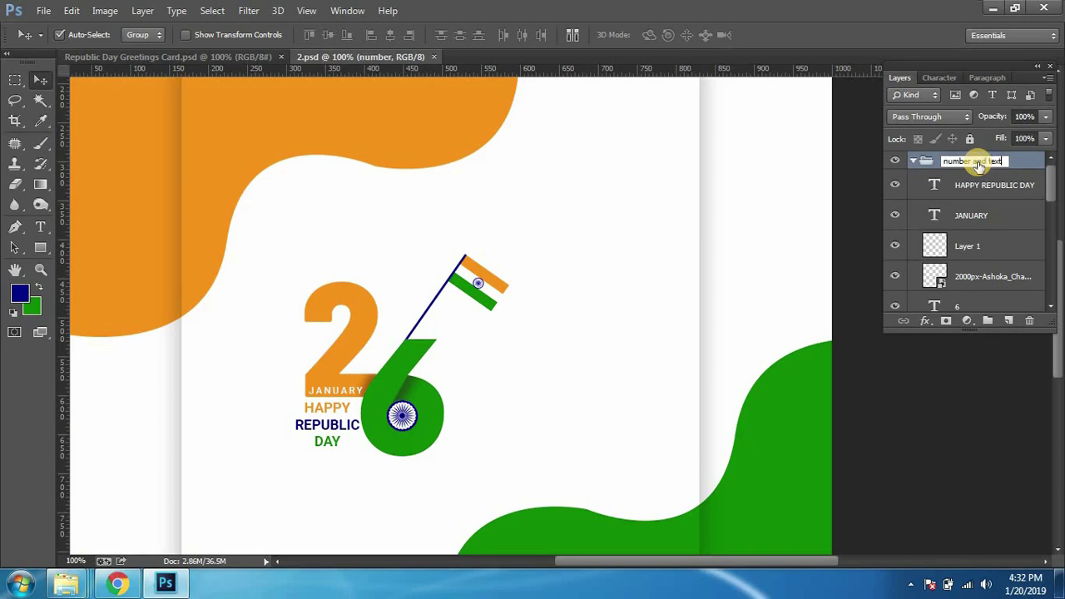
pyautogui.press('Return')
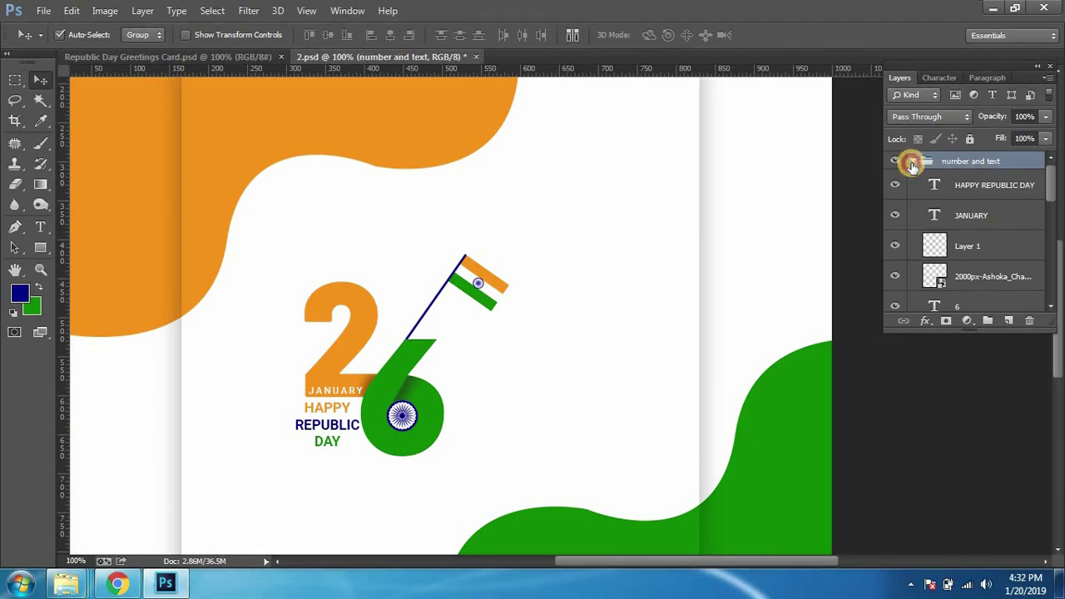
pyautogui.click(913, 162)
pyautogui.click(896, 161)
pyautogui.click(896, 161)
pyautogui.hotkey('ctrl', 's')
# Step: Zoom in on the artwork and compare it with the Republic Day Greetings Card reference
pyautogui.hotkey('ctrl', '+')
pyautogui.scroll(-1, 428, 278)
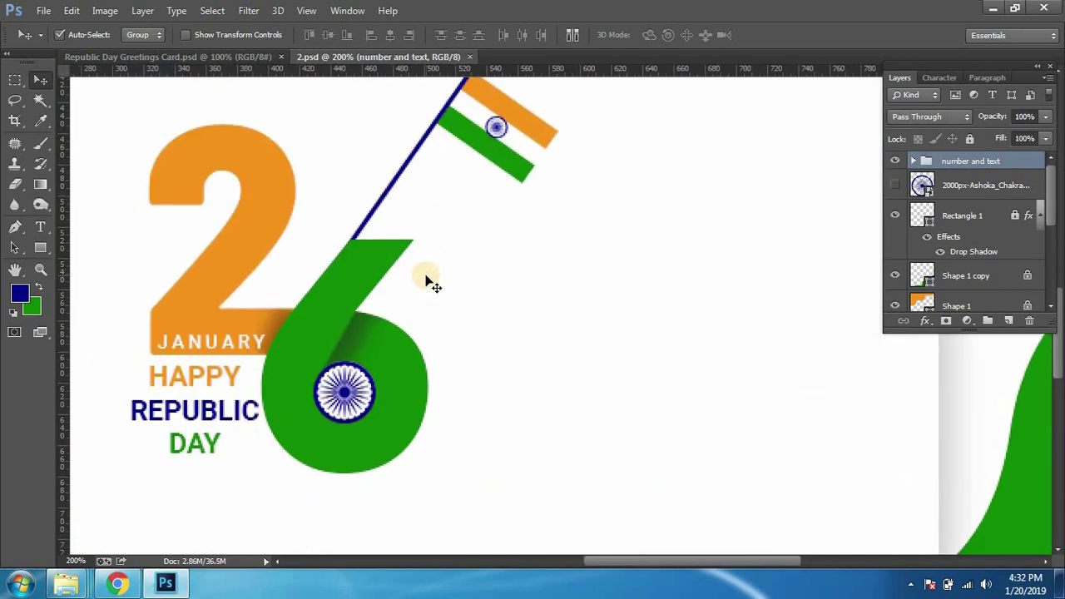
pyautogui.scroll(-1, 430, 278)
pyautogui.scroll(1, 432, 283)
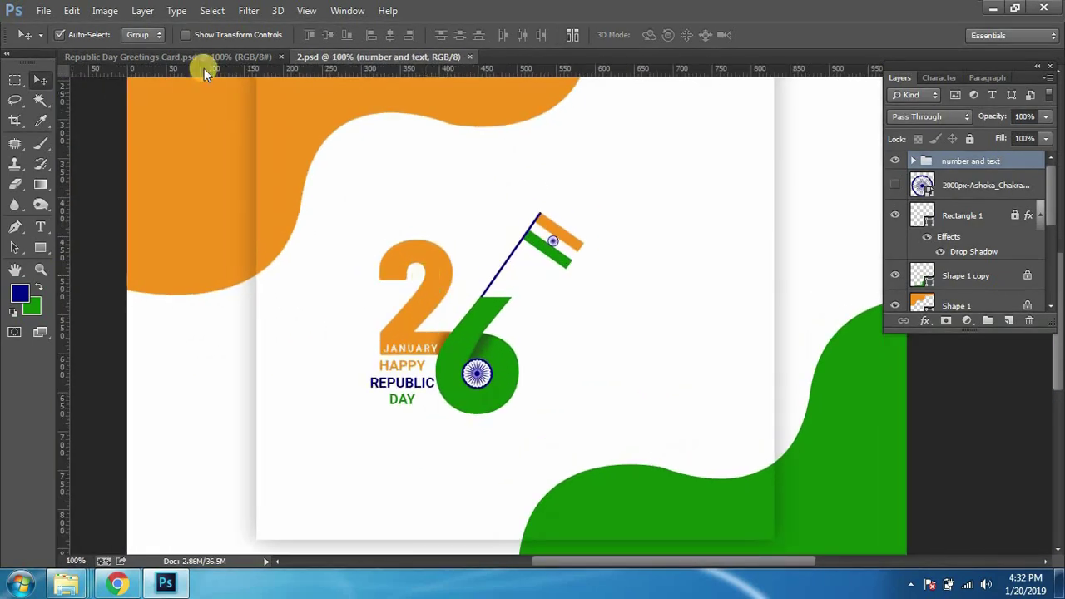
pyautogui.click(204, 57)
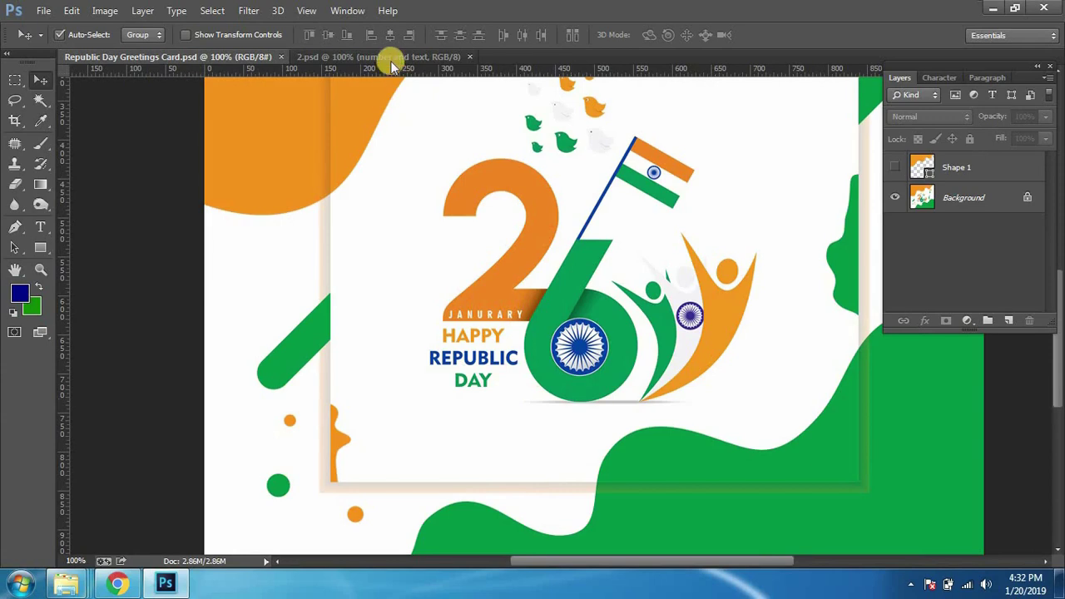
pyautogui.click(390, 58)
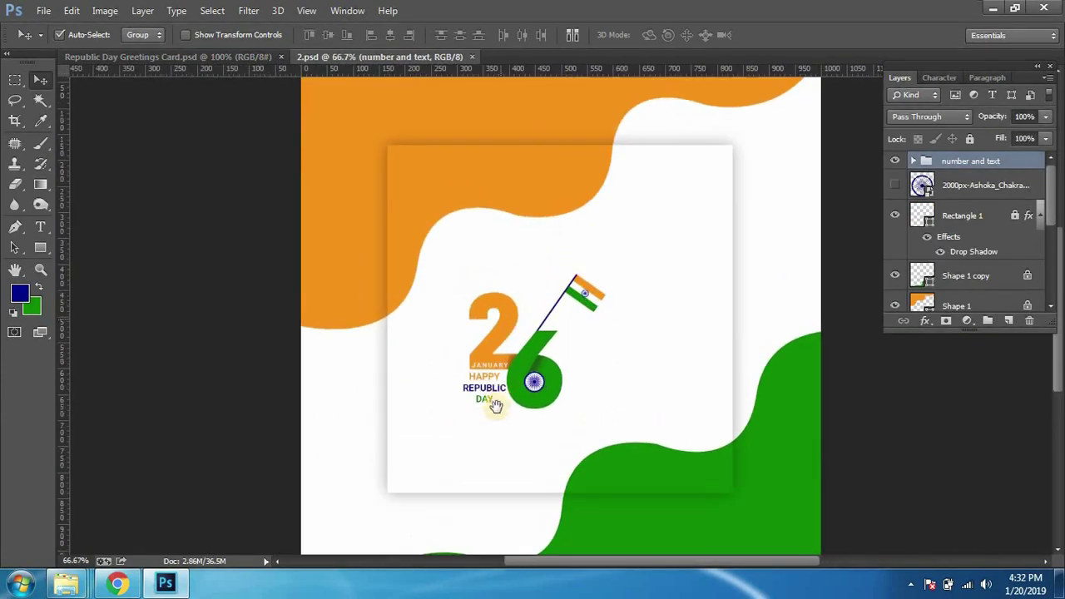
# Step: Make a wide, flat elliptical selection beneath the 26
pyautogui.click(15, 80)
pyautogui.moveTo(400, 300); pyautogui.dragTo(629, 314)
pyautogui.click(632, 316)
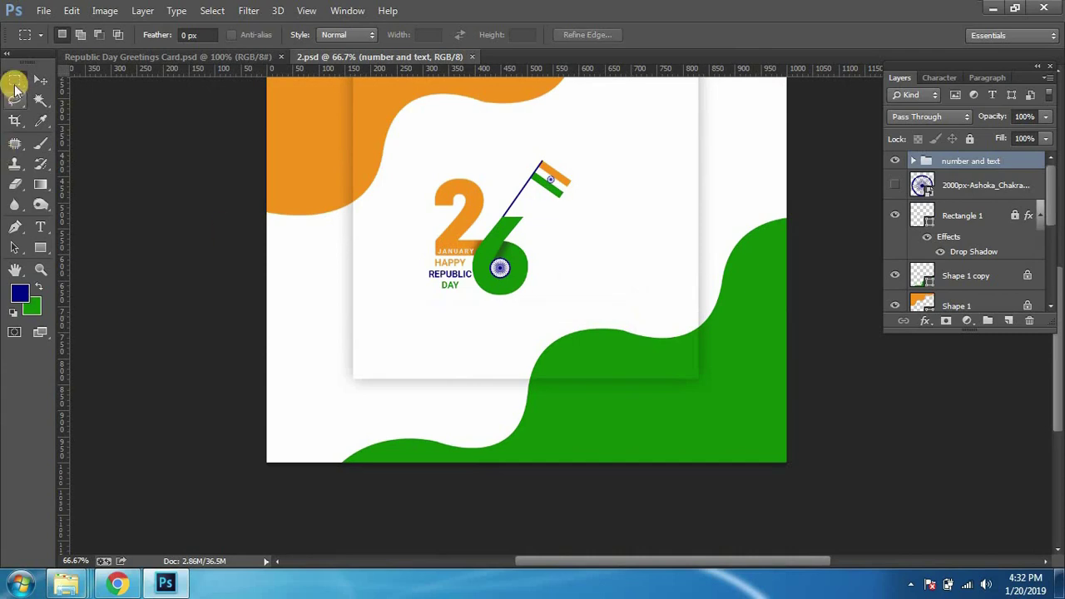
pyautogui.rightClick(15, 87)
pyautogui.click(75, 89)
pyautogui.moveTo(413, 301); pyautogui.dragTo(635, 310)
# Step: Fill the ellipse with dark grey #282828 on a new layer and deselect
pyautogui.click(927, 79)
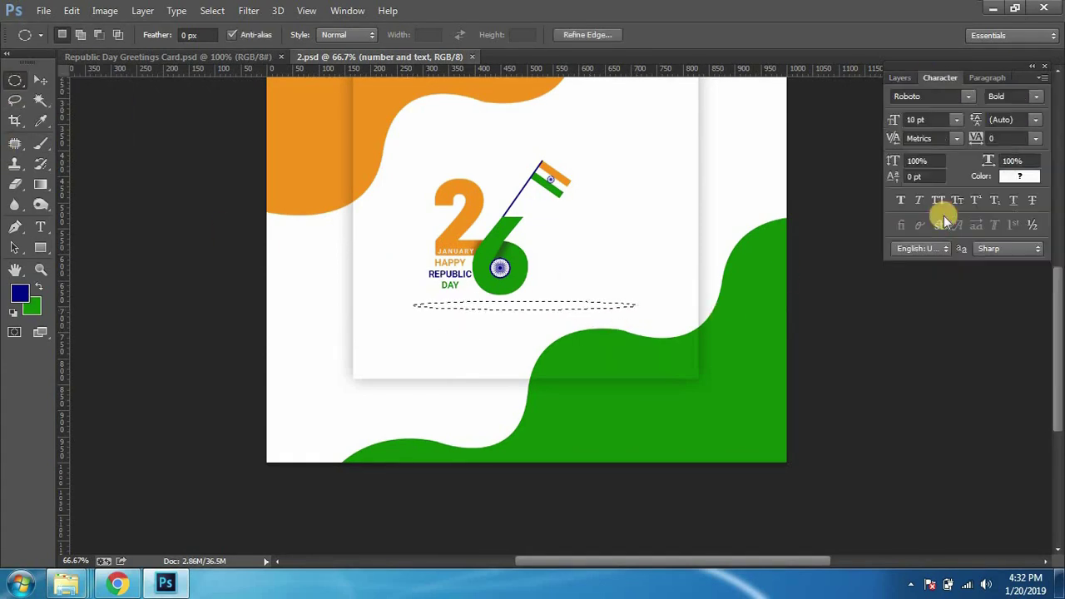
pyautogui.press('F7')
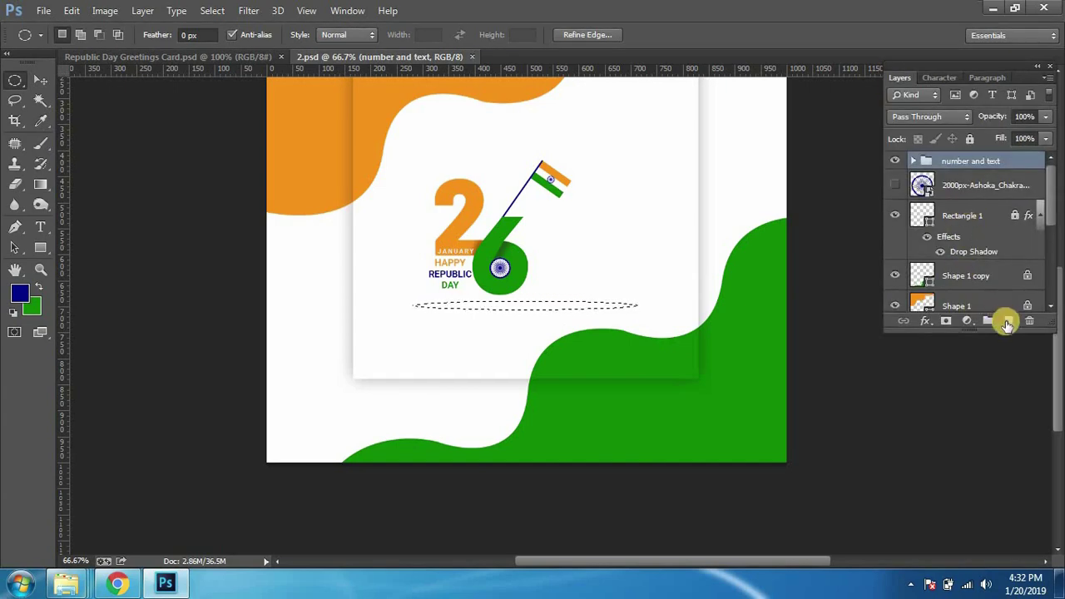
pyautogui.click(1007, 323)
pyautogui.click(16, 296)
pyautogui.write('282828')
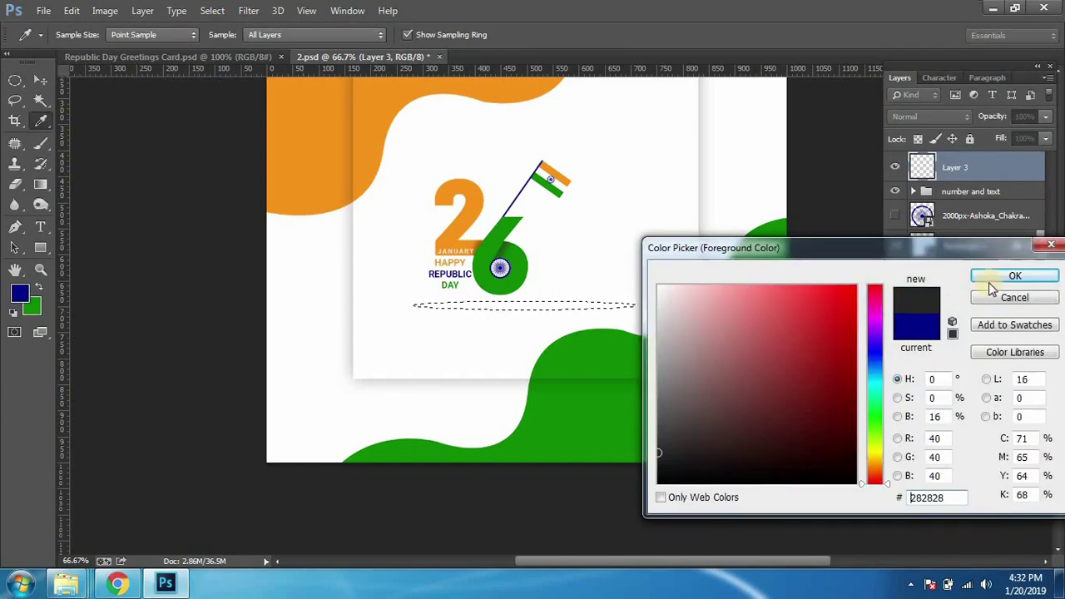
pyautogui.click(999, 277)
pyautogui.hotkey('alt', 'BackSpace')
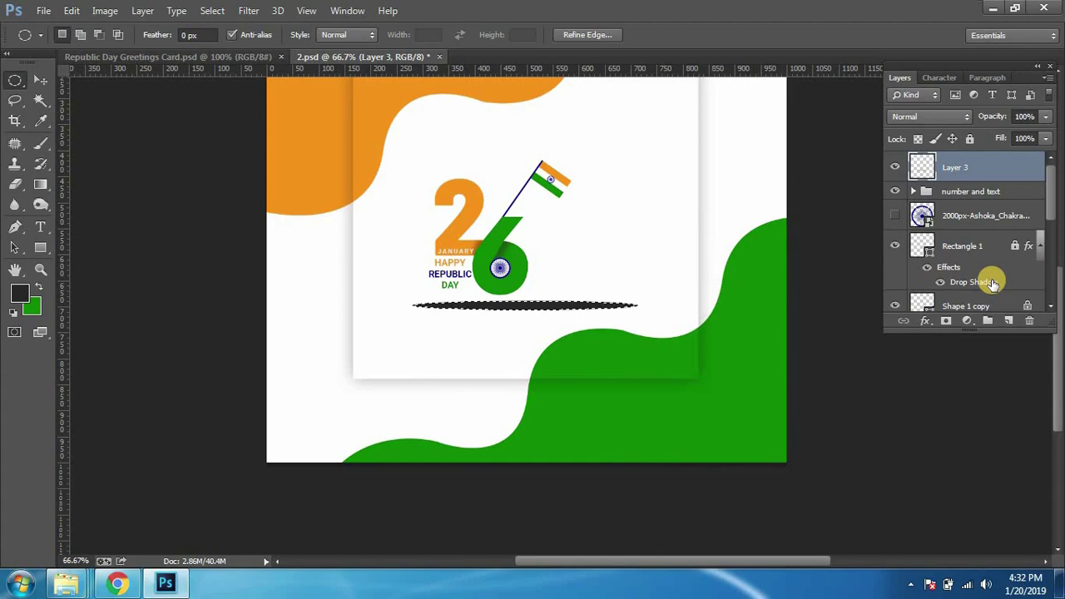
pyautogui.hotkey('ctrl', 'd')
pyautogui.hotkey('ctrl', '1')
# Step: Scale the grey ellipse to about 70% width and make it thinner
pyautogui.hotkey('ctrl', 't')
pyautogui.moveTo(686, 308); pyautogui.dragTo(630, 308)
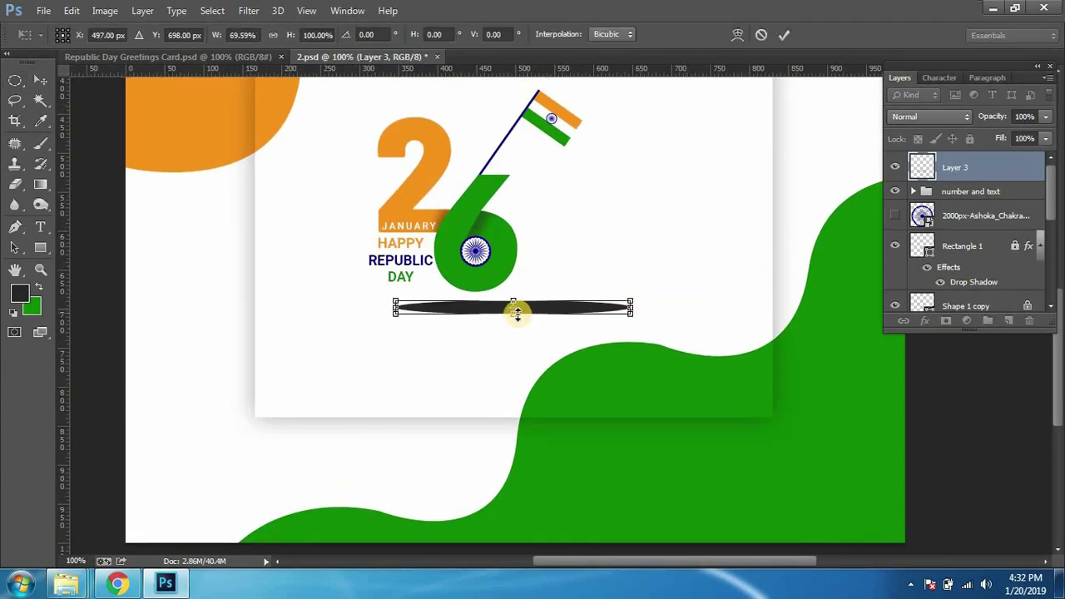
pyautogui.moveTo(512, 312); pyautogui.dragTo(506, 309)
pyautogui.press('Return')
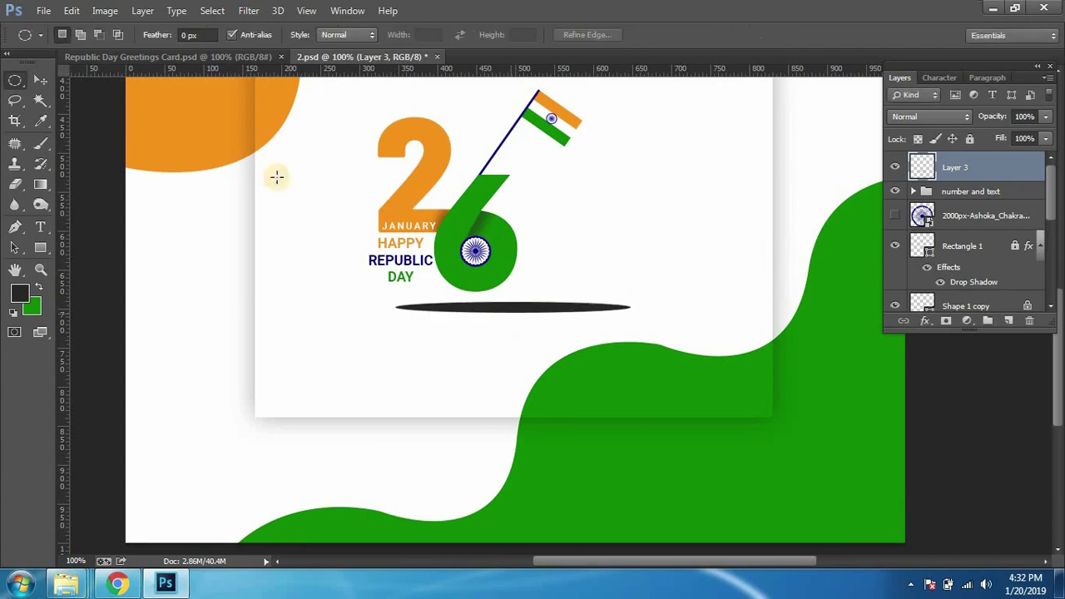
pyautogui.click(248, 10)
pyautogui.moveTo(258, 182)
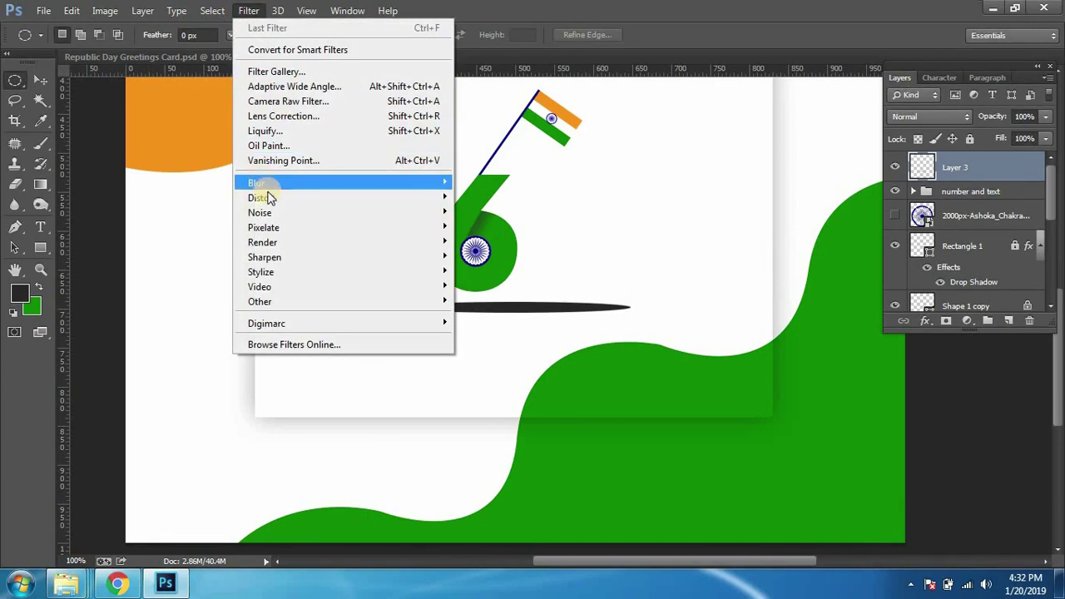
# Step: Blur the dark ellipse with a 4.8 px Gaussian Blur, then a 223 px Motion Blur
pyautogui.click(495, 293)
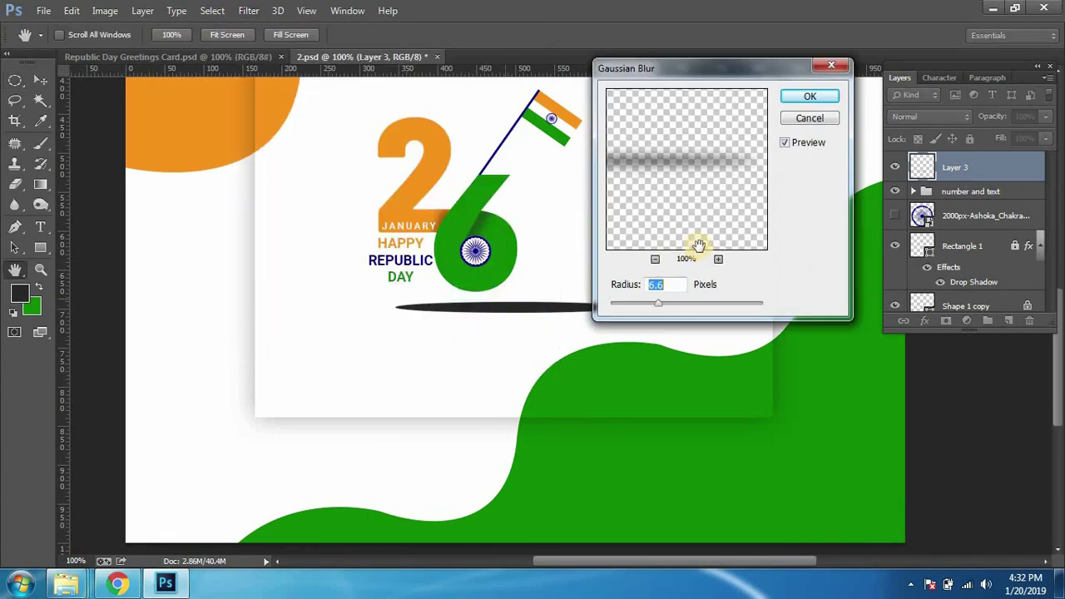
pyautogui.moveTo(640, 311); pyautogui.dragTo(650, 304)
pyautogui.click(809, 96)
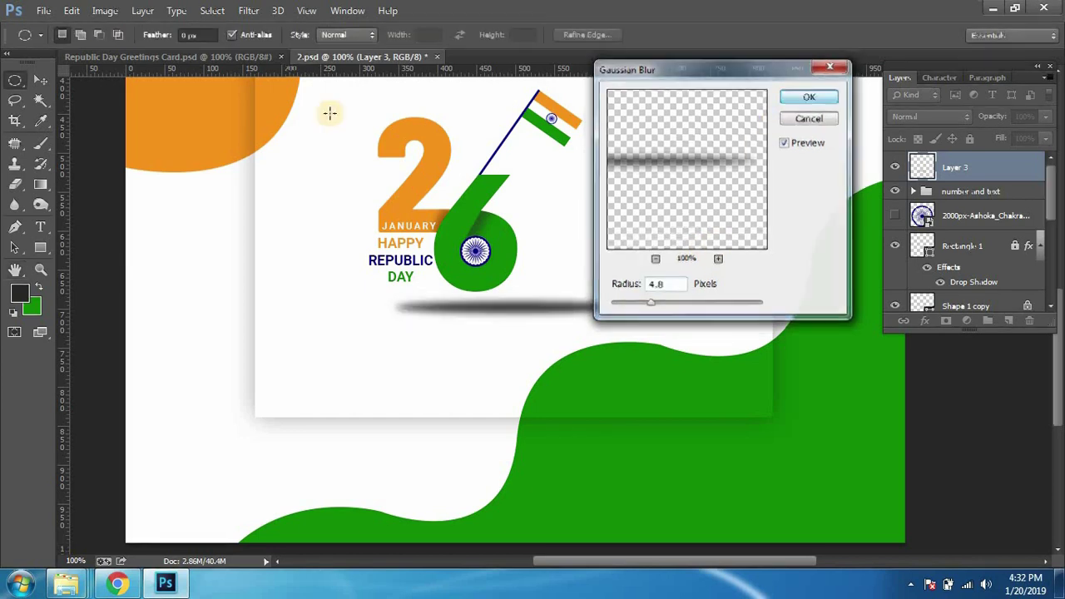
pyautogui.click(249, 10)
pyautogui.moveTo(256, 182)
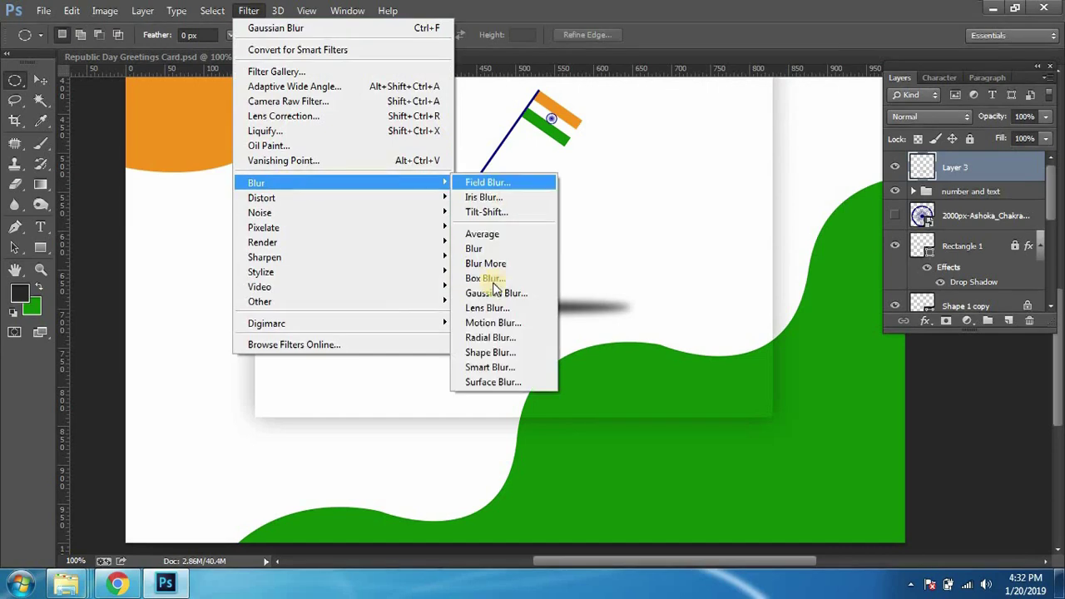
pyautogui.click(492, 322)
pyautogui.click(686, 428)
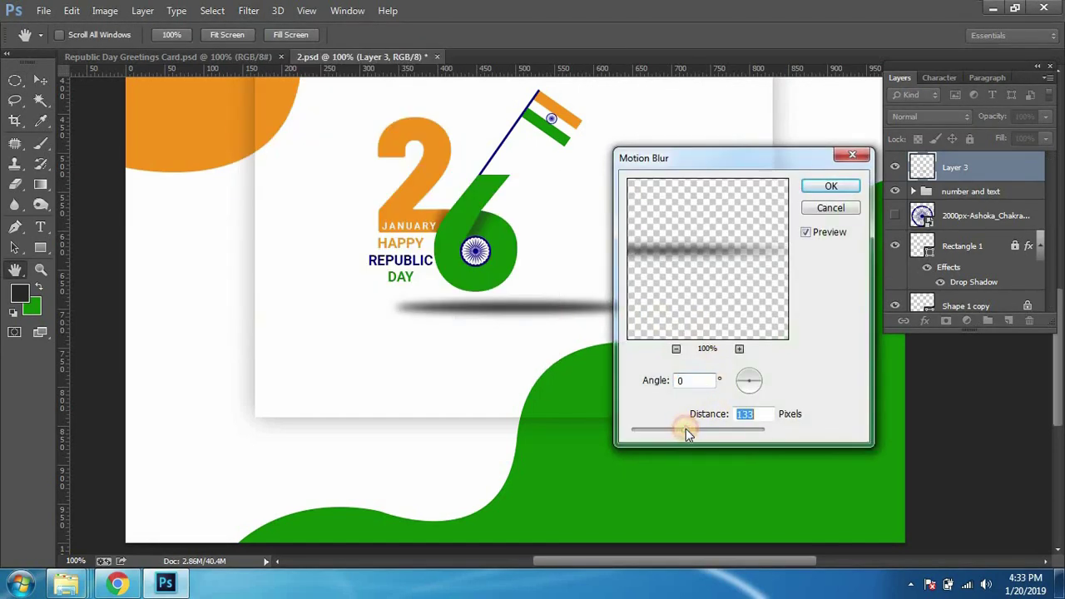
pyautogui.moveTo(701, 431); pyautogui.dragTo(705, 432)
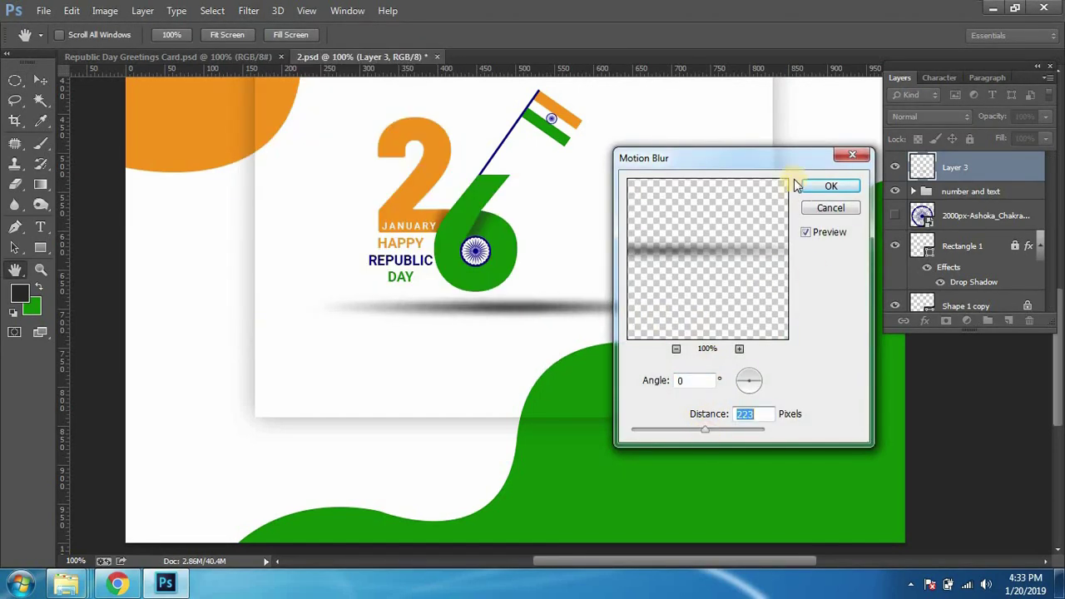
pyautogui.press('Return')
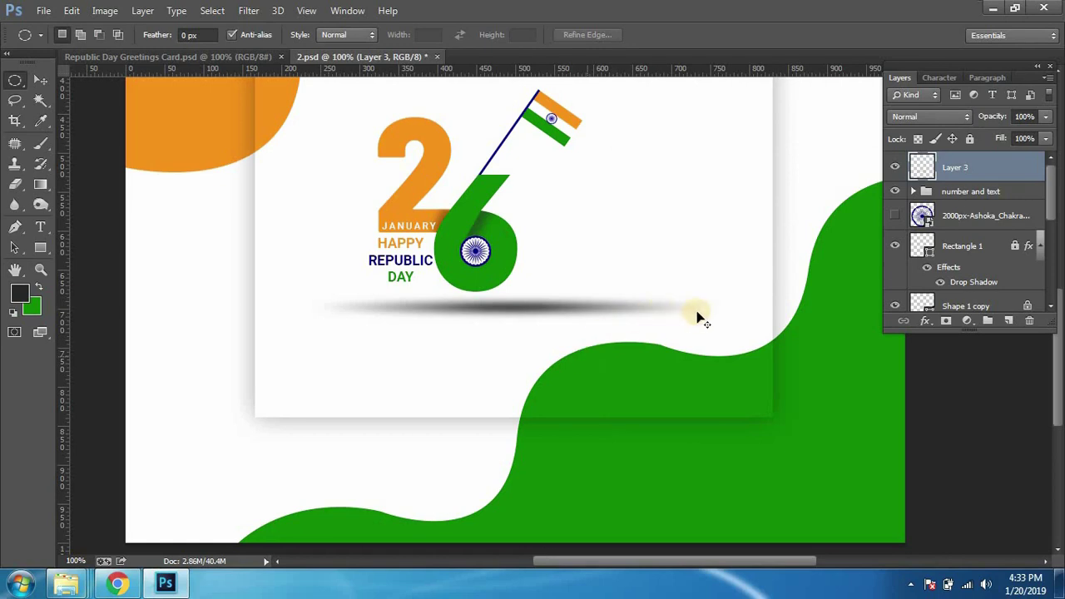
# Step: Scale the blurred shadow to about 63% width and 58% height, then nudge it up under the 26
pyautogui.hotkey('ctrl', 't')
pyautogui.moveTo(713, 306); pyautogui.dragTo(640, 307)
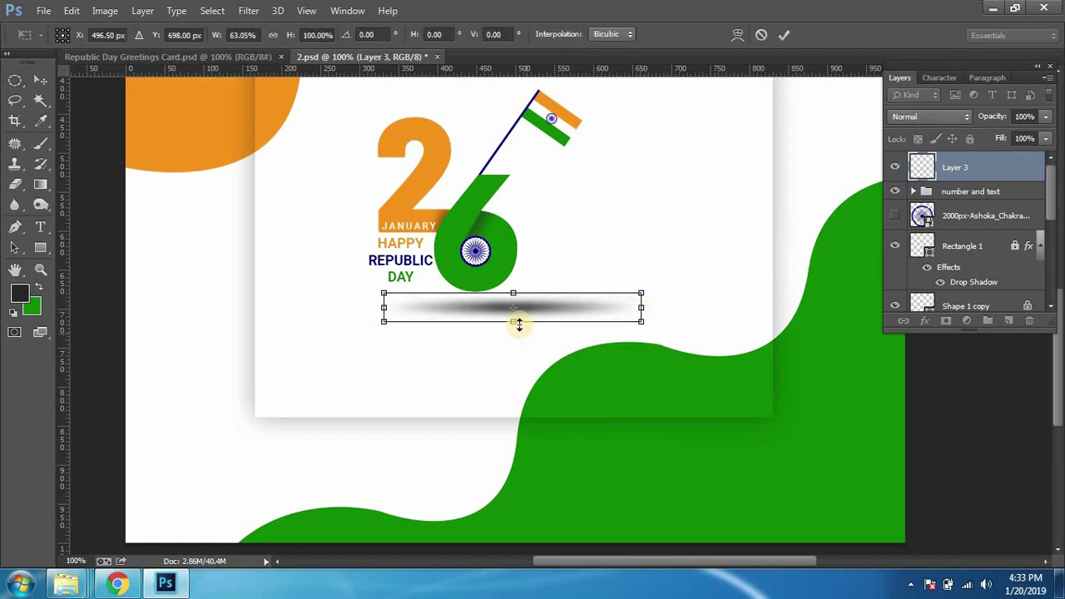
pyautogui.moveTo(515, 319); pyautogui.dragTo(516, 316)
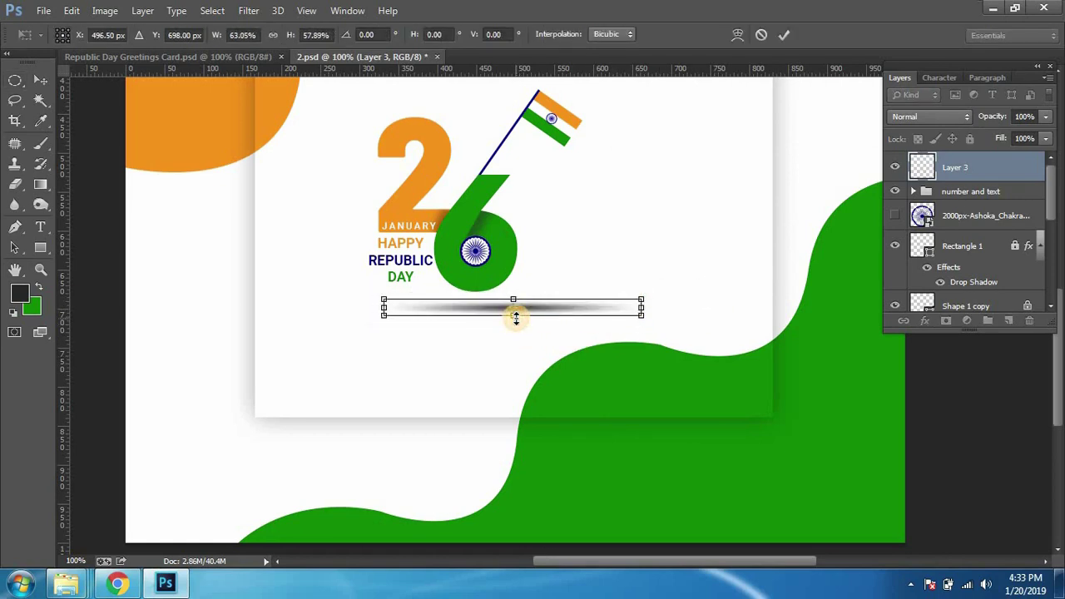
pyautogui.press('Return')
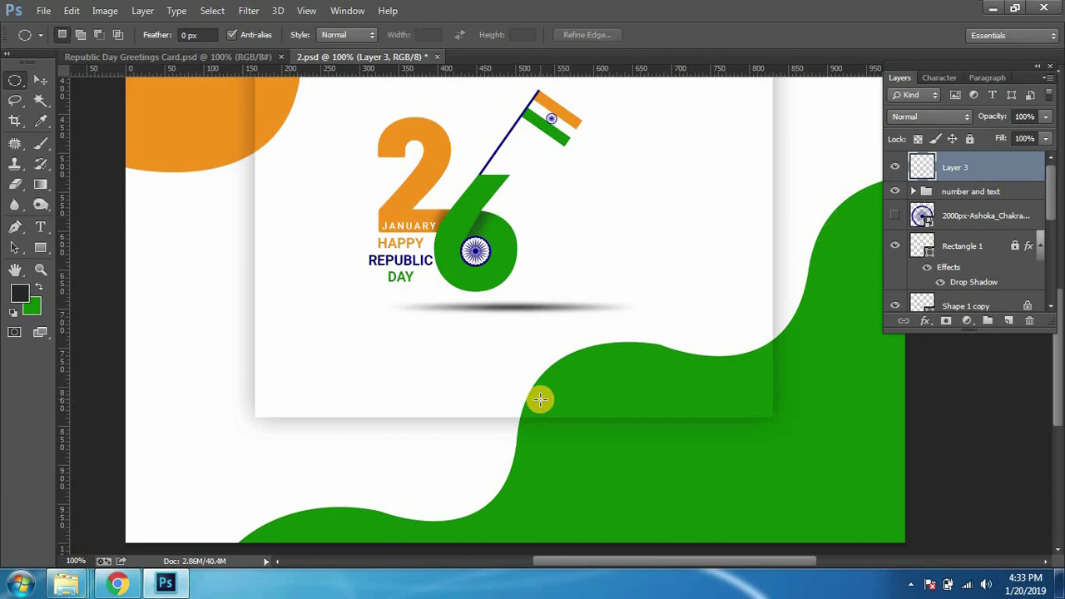
pyautogui.press('v')
pyautogui.press('Up')
pyautogui.press('Up')
pyautogui.press('Up')
pyautogui.press('Up')
pyautogui.press('Up')
pyautogui.press('Up')
pyautogui.press('Up')
pyautogui.press('Up')
pyautogui.press('Up')
pyautogui.press('Up')
pyautogui.press('Up')
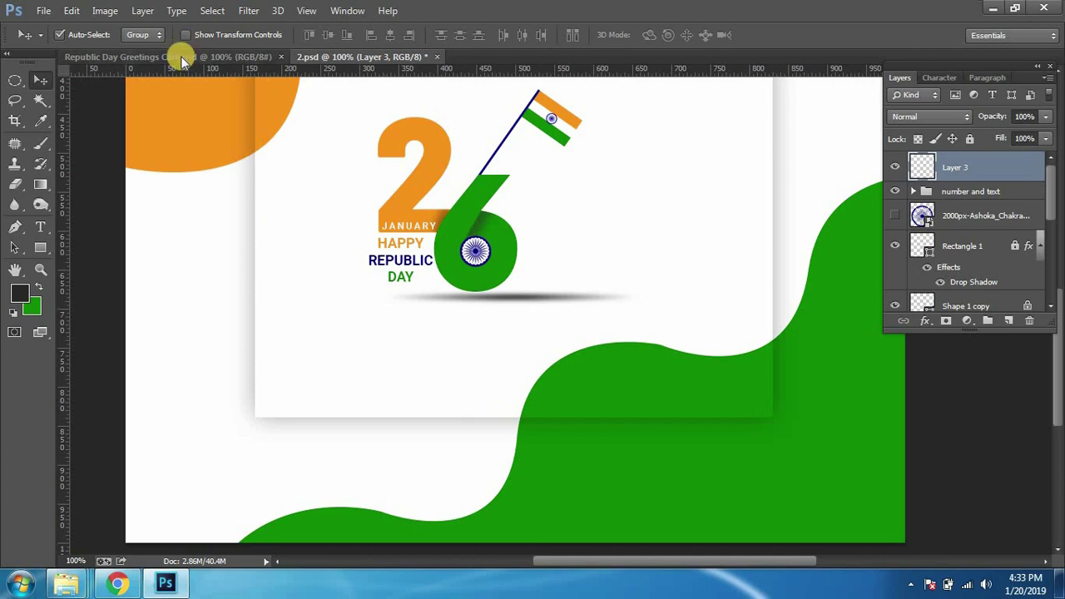
# Step: Check the reference card, then move the shadow layer below the number and text group
pyautogui.click(181, 56)
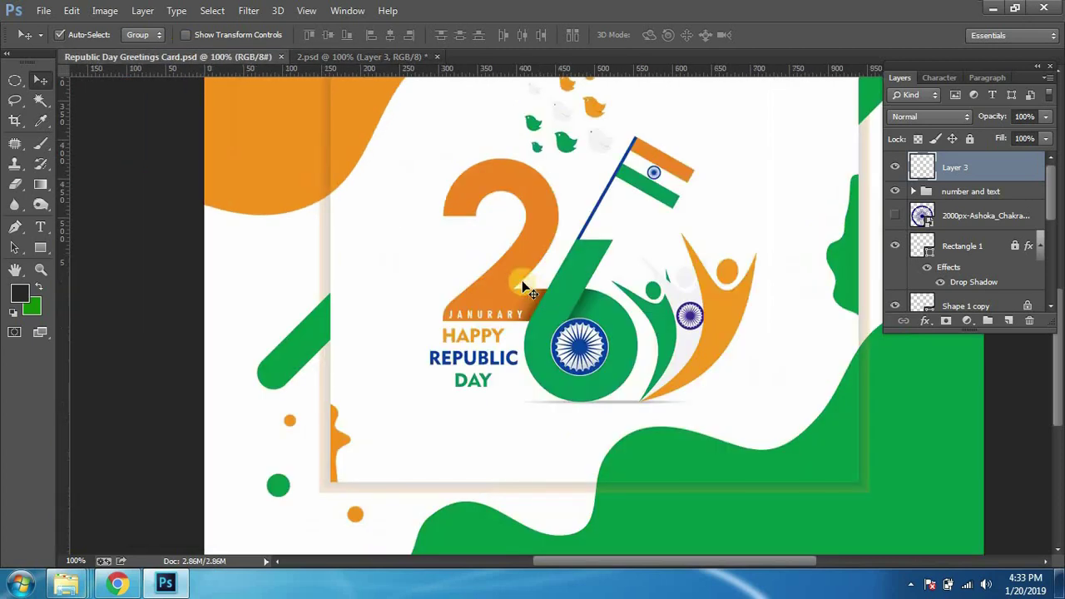
pyautogui.click(391, 56)
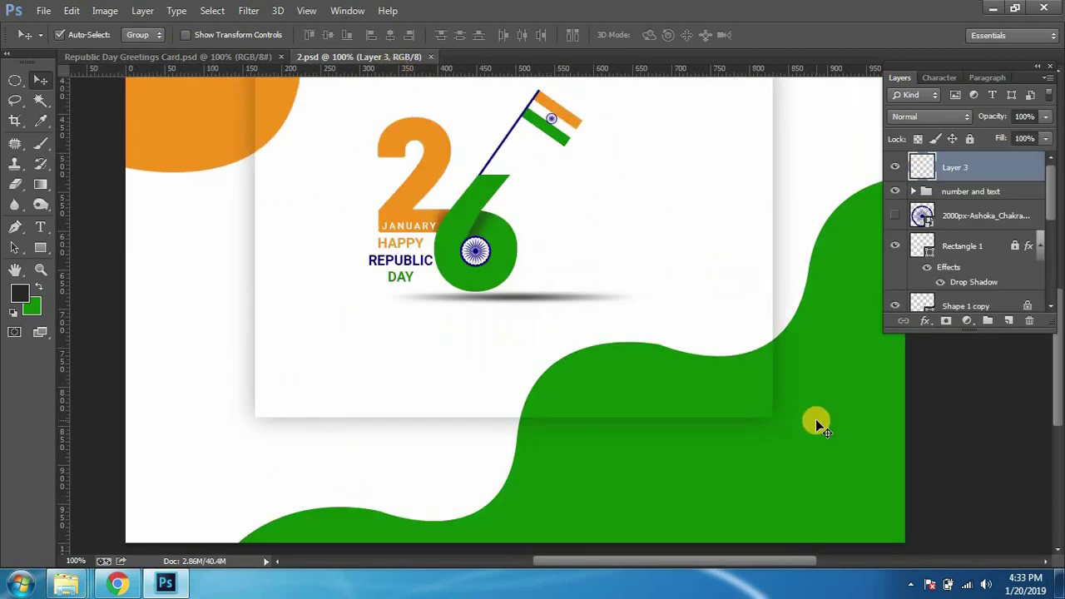
pyautogui.hotkey('ctrl', '+')
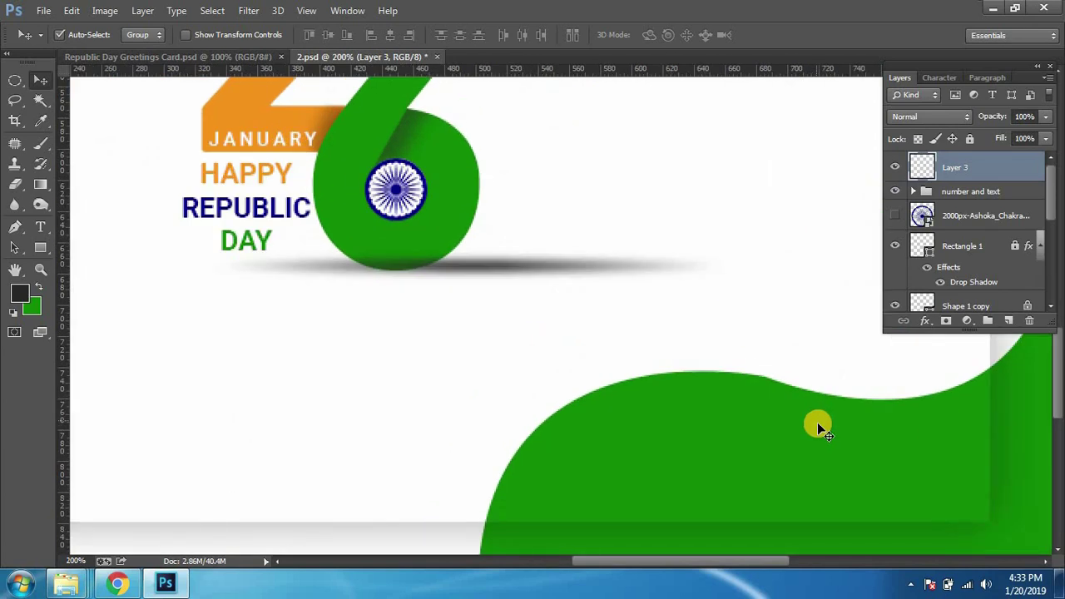
pyautogui.hotkey('ctrl', '[')
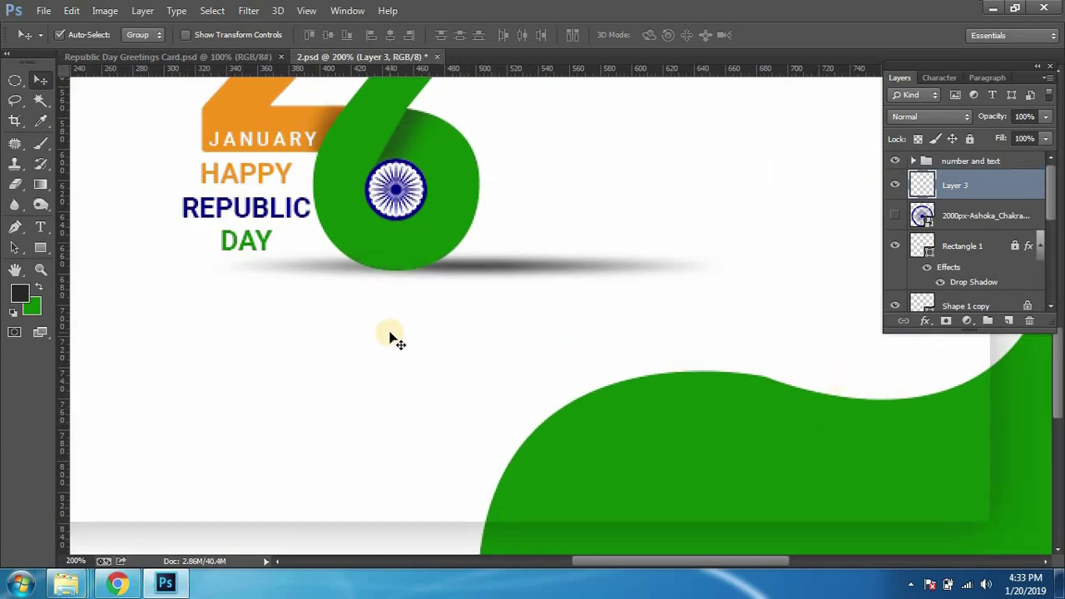
# Step: Squash the shadow to two-thirds height, narrow its ends, nudge it down and right, and save
pyautogui.hotkey('ctrl', 't')
pyautogui.moveTo(482, 284); pyautogui.dragTo(480, 271)
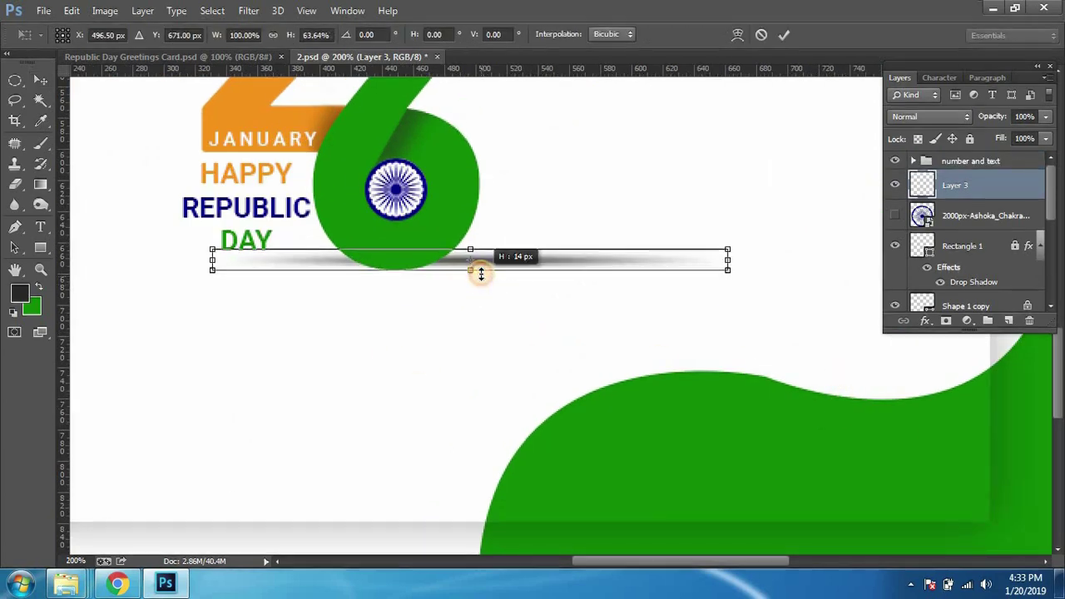
pyautogui.hotkey('shift', 'Down')
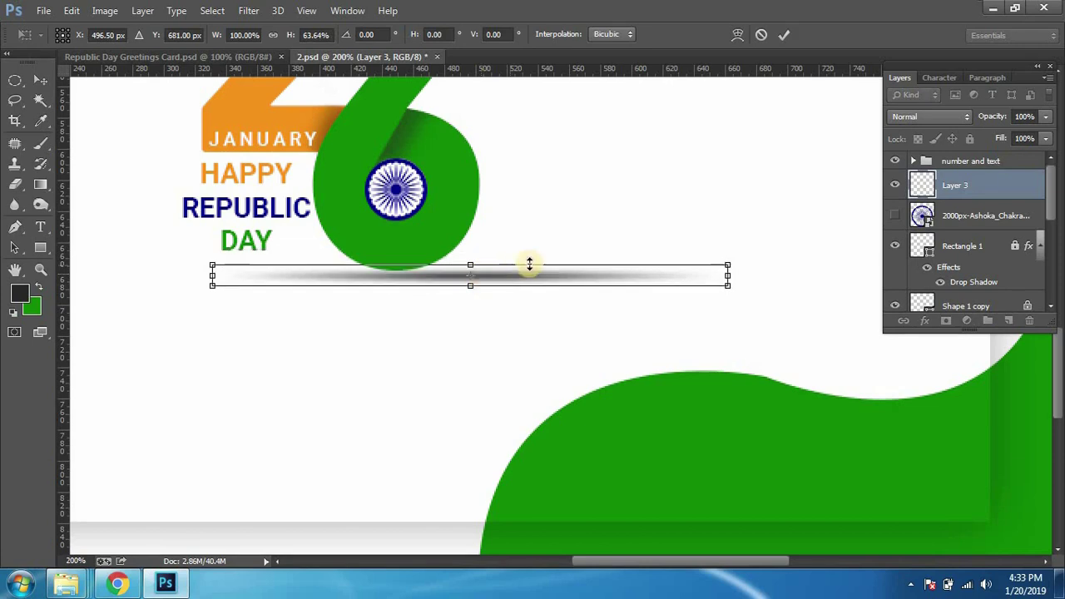
pyautogui.moveTo(207, 273); pyautogui.dragTo(230, 272)
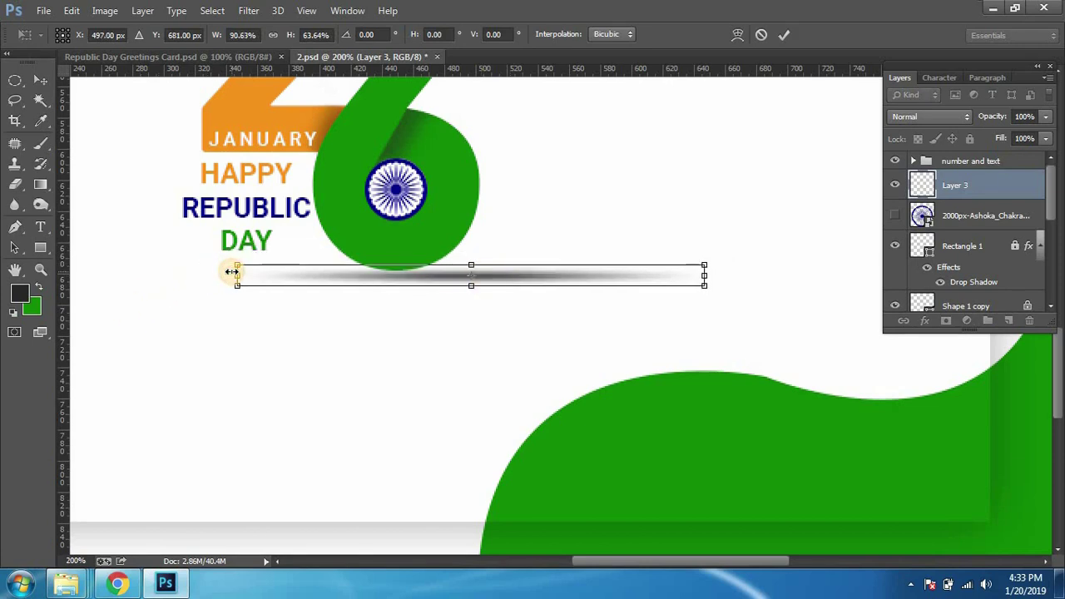
pyautogui.press('Return')
pyautogui.hotkey('shift', 'Right')
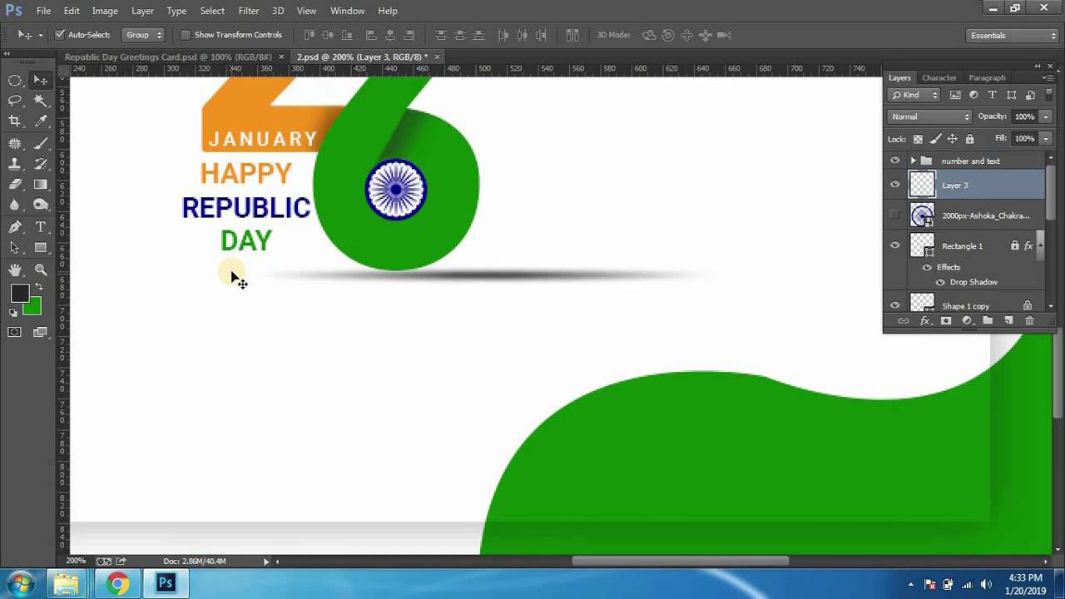
pyautogui.hotkey('ctrl', 's')
# Step: Lower the shadow layer's opacity to 39%
pyautogui.click(1045, 116)
pyautogui.moveTo(1046, 135); pyautogui.dragTo(1000, 138)
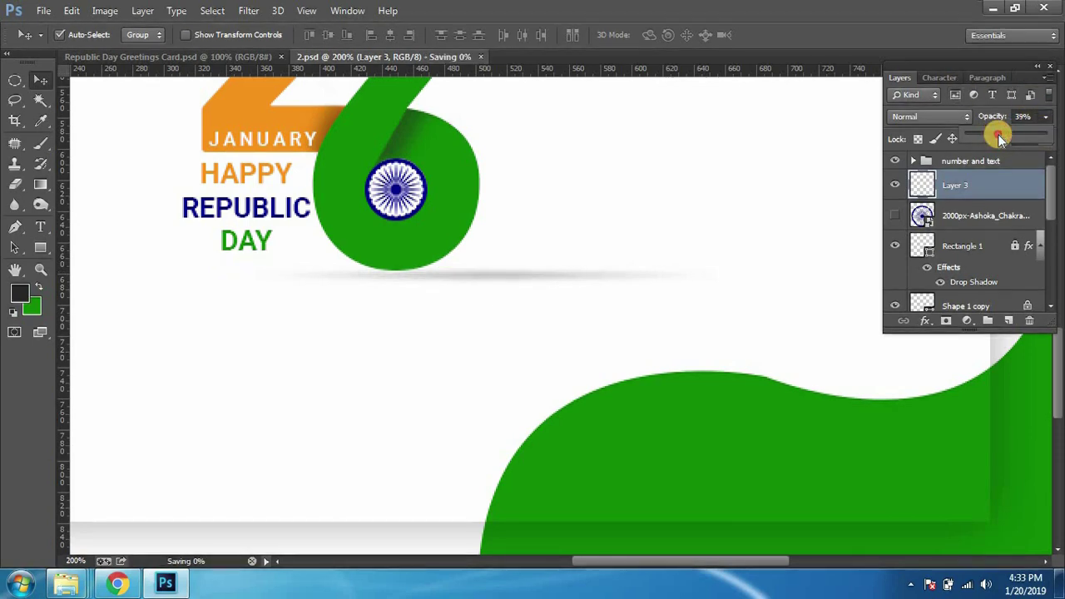
pyautogui.click(494, 214)
pyautogui.hotkey('ctrl', '-')
pyautogui.hotkey('ctrl', '-')
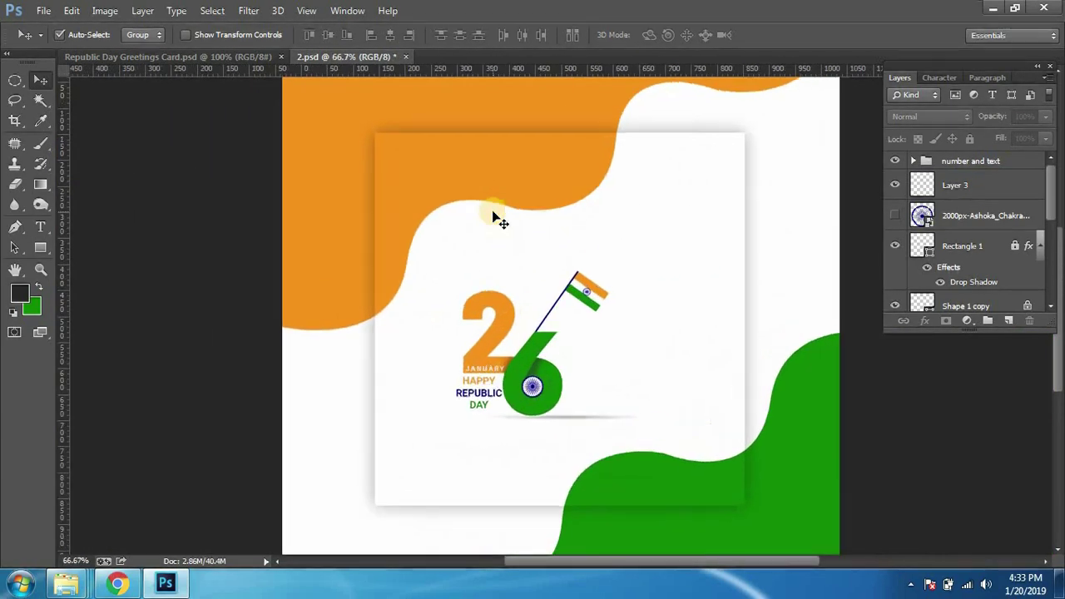
# Step: Compare with the reference card and add a horizontal guide at the figures' height there
pyautogui.hotkey('ctrl', '+')
pyautogui.hotkey('ctrl', '+')
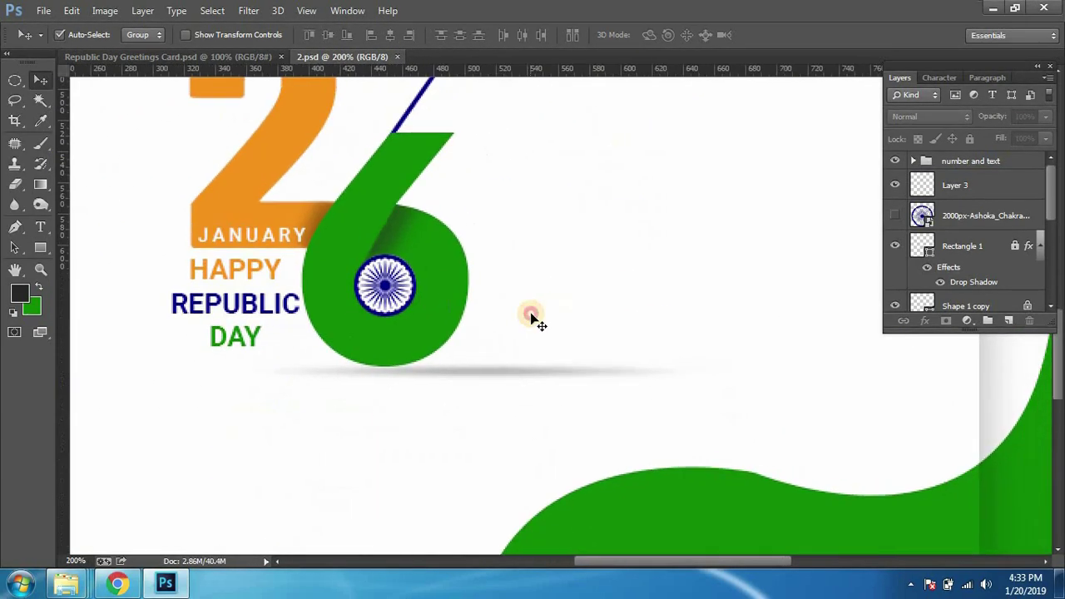
pyautogui.hotkey('ctrl', '+')
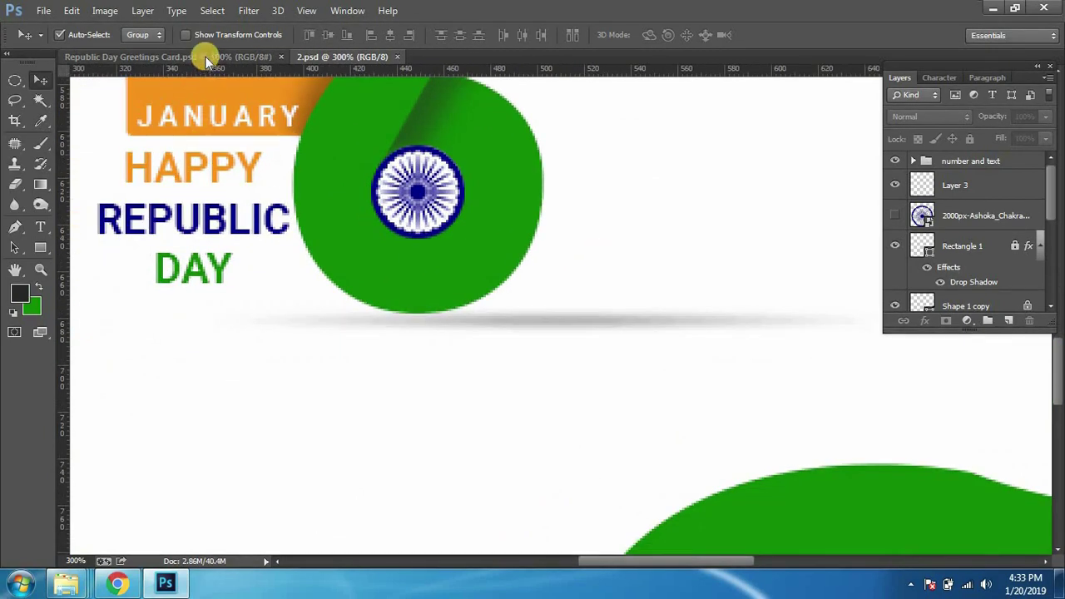
pyautogui.click(204, 56)
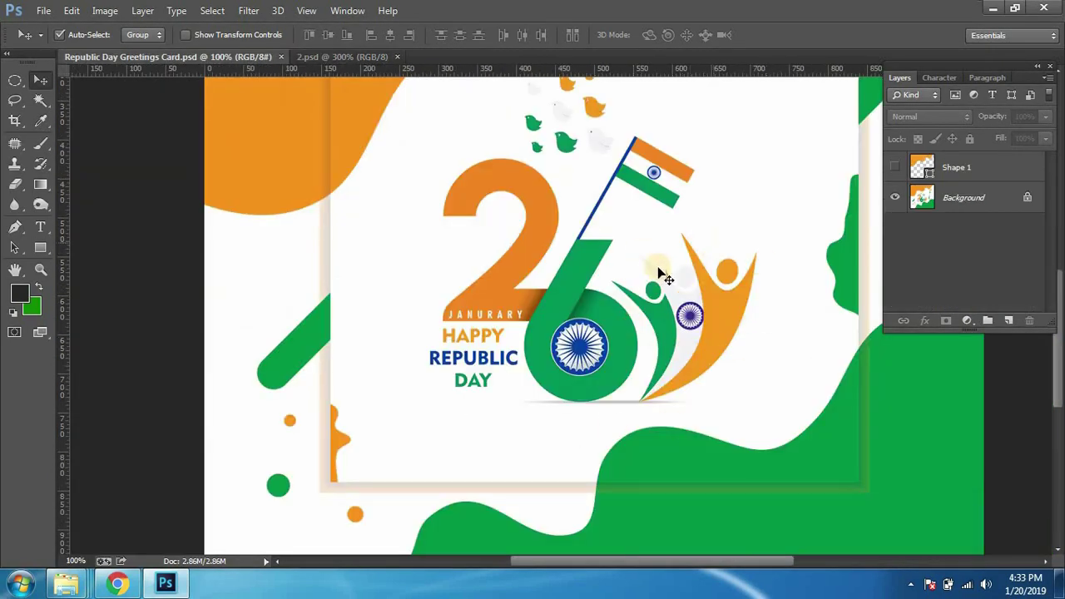
pyautogui.click(366, 56)
pyautogui.hotkey('ctrl', '+')
pyautogui.hotkey('ctrl', '-')
pyautogui.hotkey('ctrl', '-')
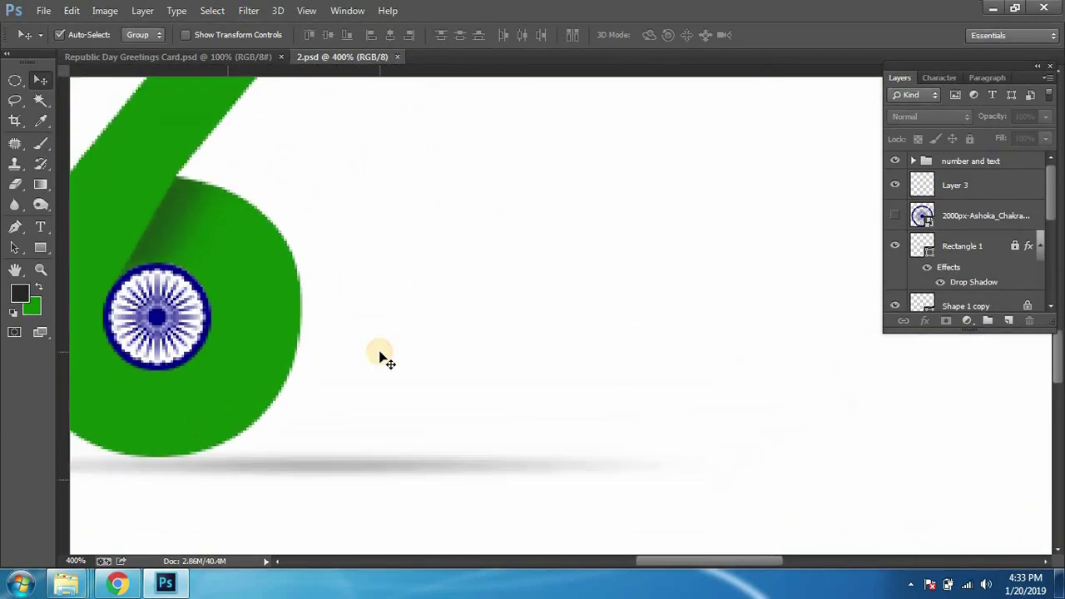
pyautogui.hotkey('ctrl', '-')
pyautogui.click(132, 59)
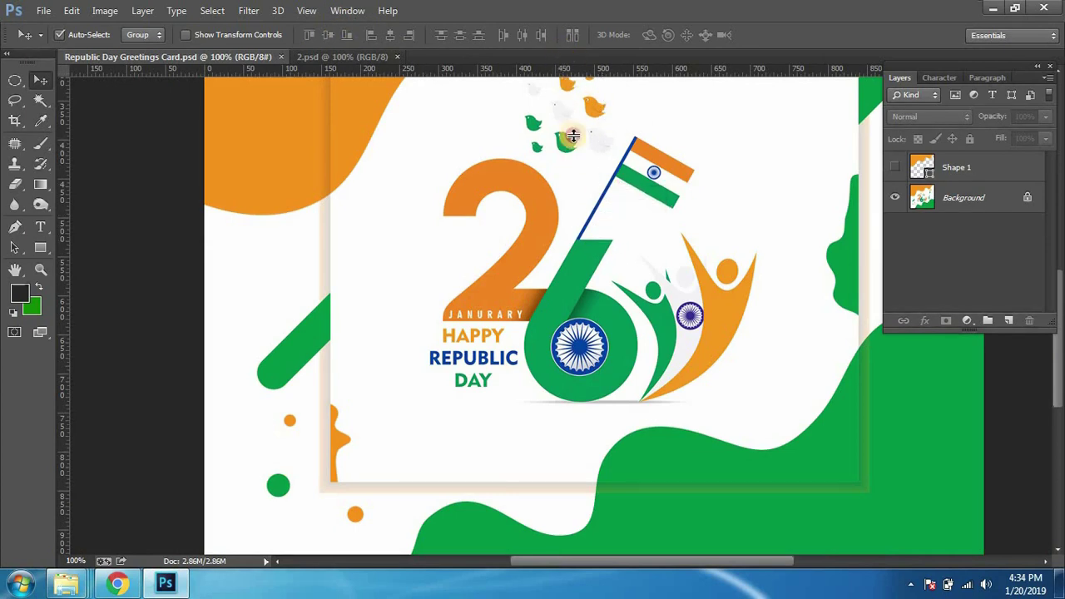
pyautogui.moveTo(573, 135); pyautogui.dragTo(589, 235)
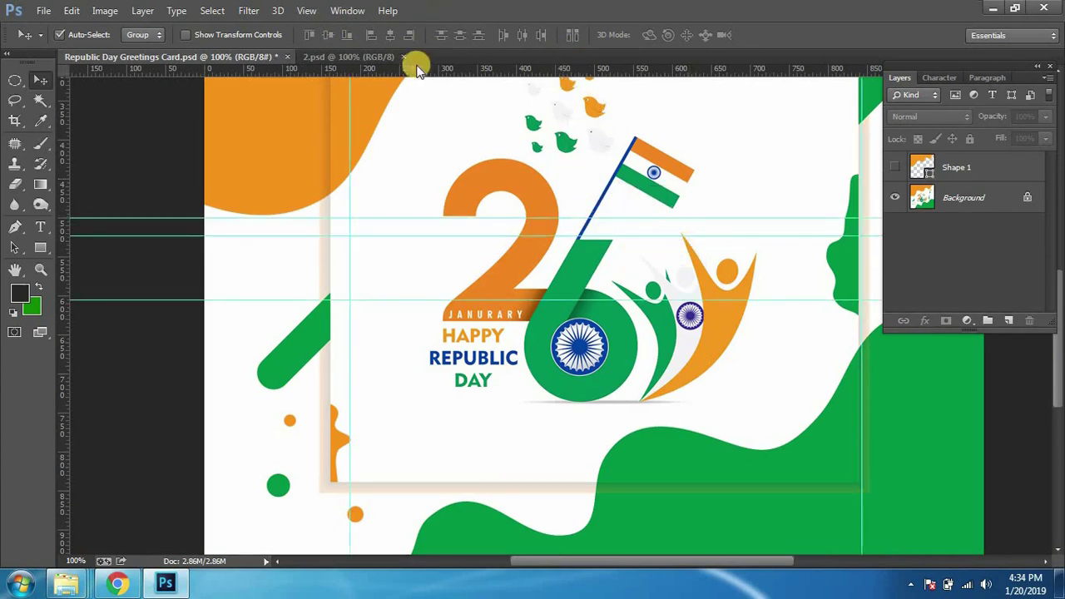
# Step: Add a matching horizontal guide across the 6 in 2.psd and recheck against the reference
pyautogui.click(391, 57)
pyautogui.moveTo(463, 181); pyautogui.dragTo(467, 244)
pyautogui.hotkey('ctrl', '+')
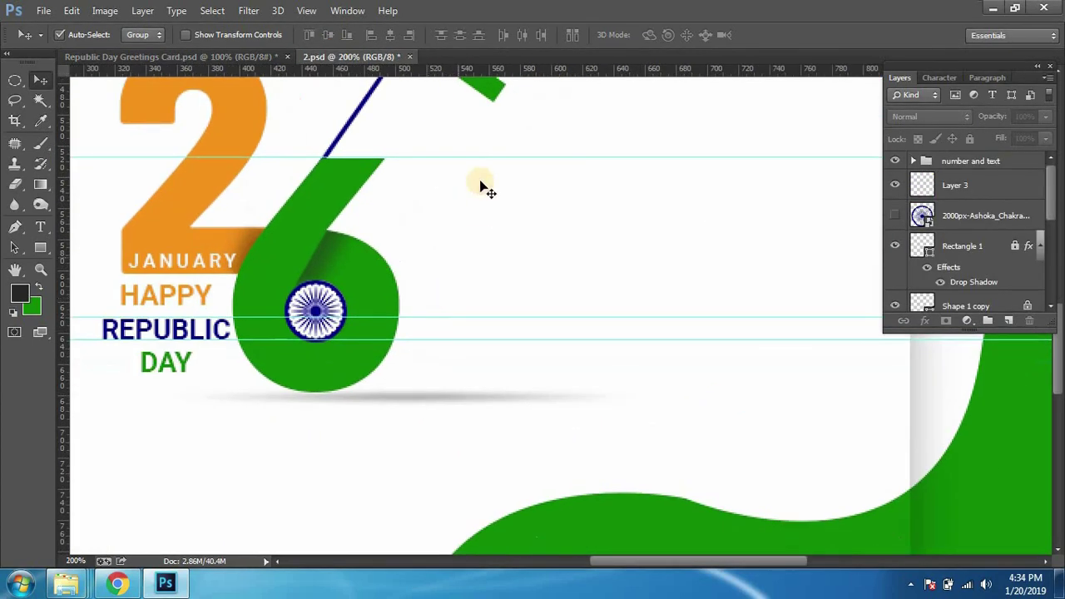
pyautogui.click(178, 57)
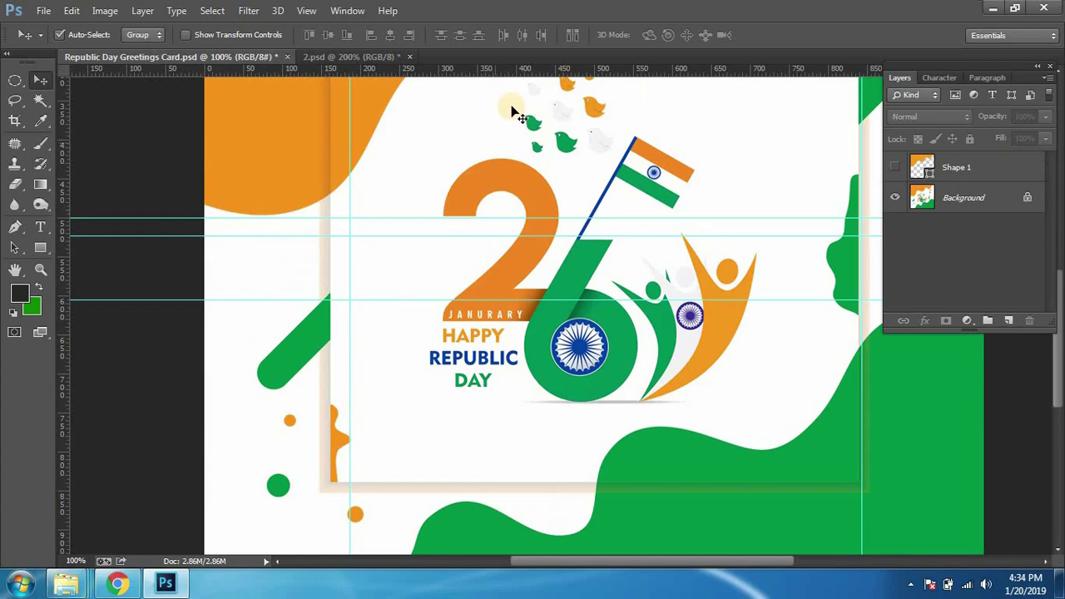
pyautogui.click(349, 56)
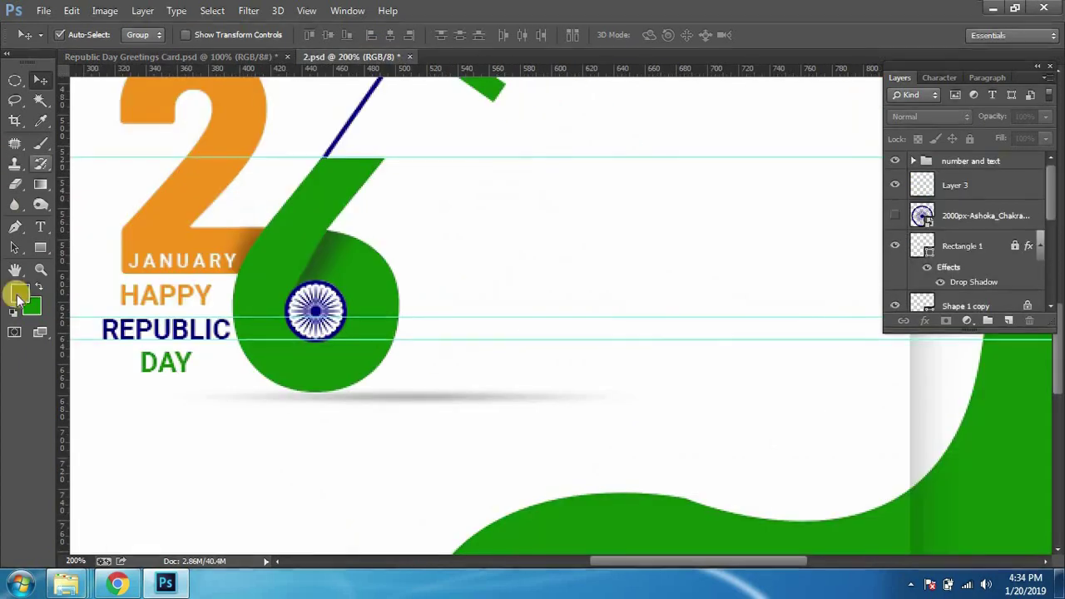
# Step: Place a first Pen path anchor on the ground shadow, then undo the stray curved segment
pyautogui.press('p')
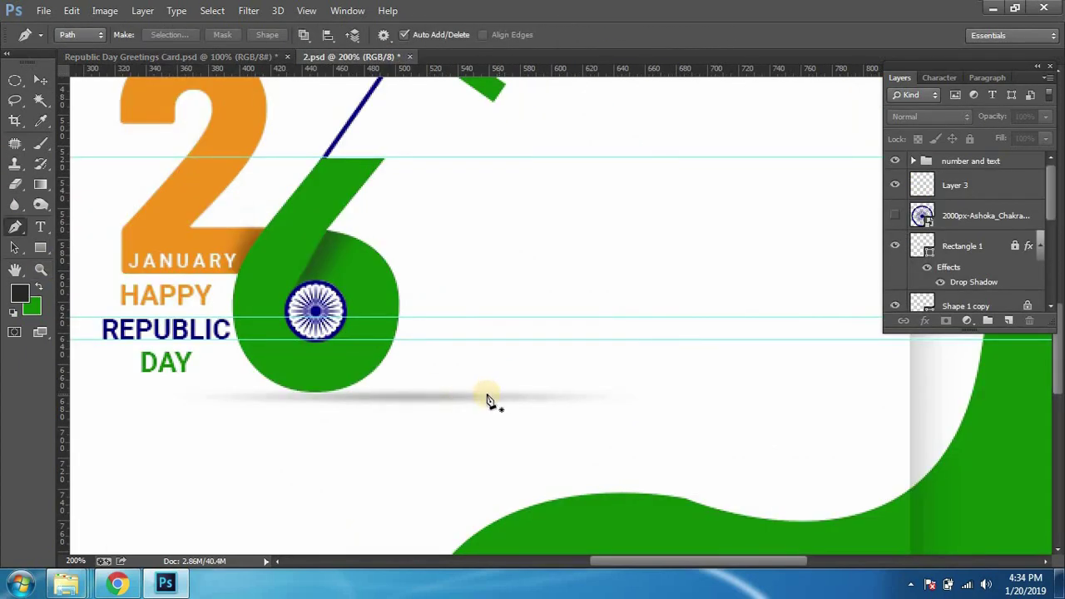
pyautogui.click(499, 394)
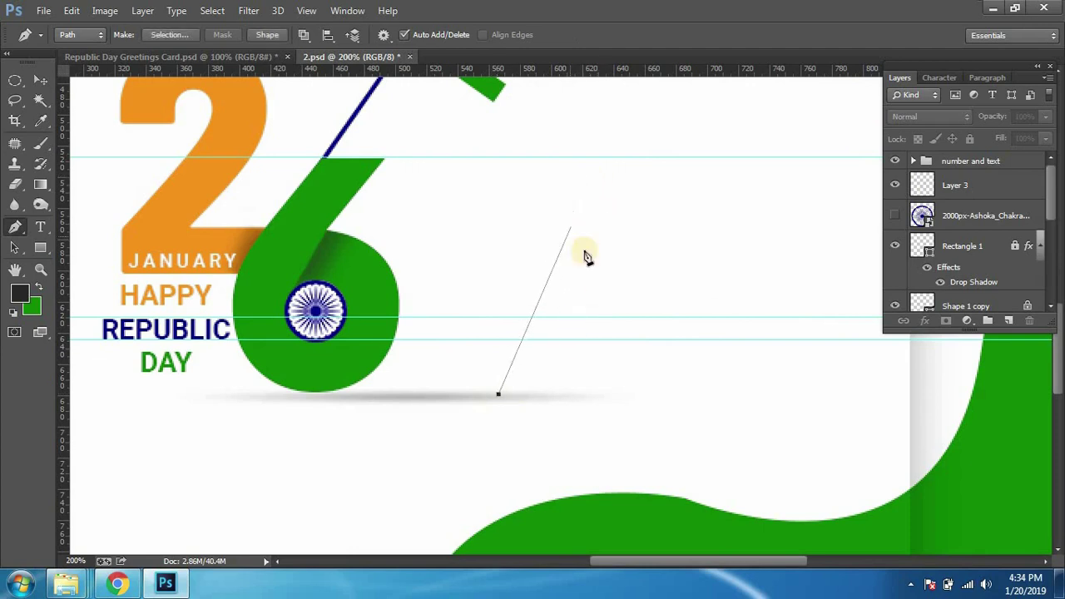
pyautogui.moveTo(444, 97)
pyautogui.mouseDown()
pyautogui.moveTo(449, 123)
pyautogui.moveTo(465, 114)
pyautogui.mouseUp()
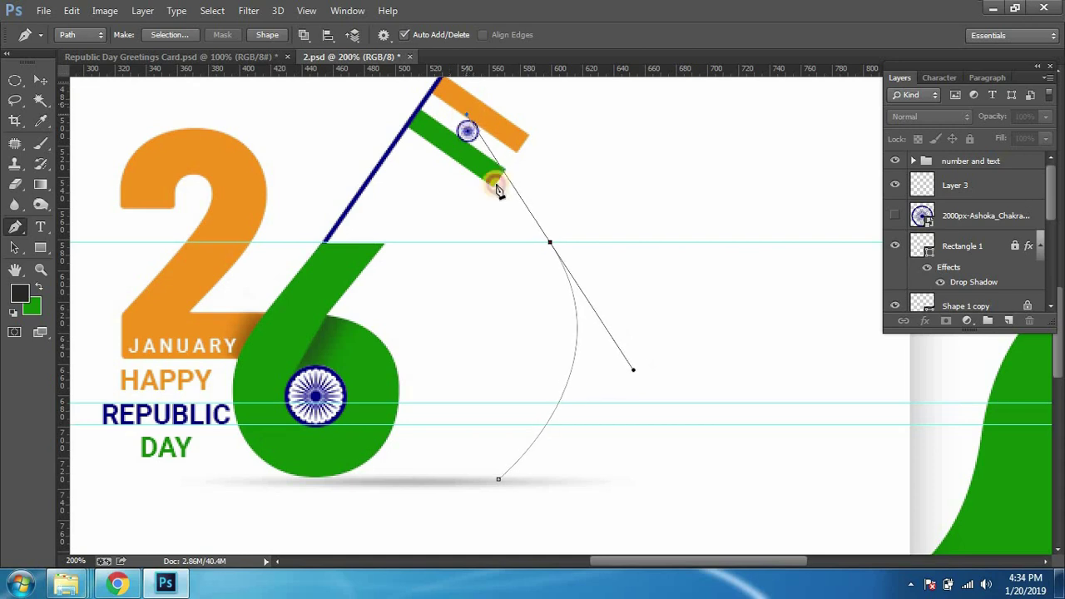
pyautogui.click(551, 247)
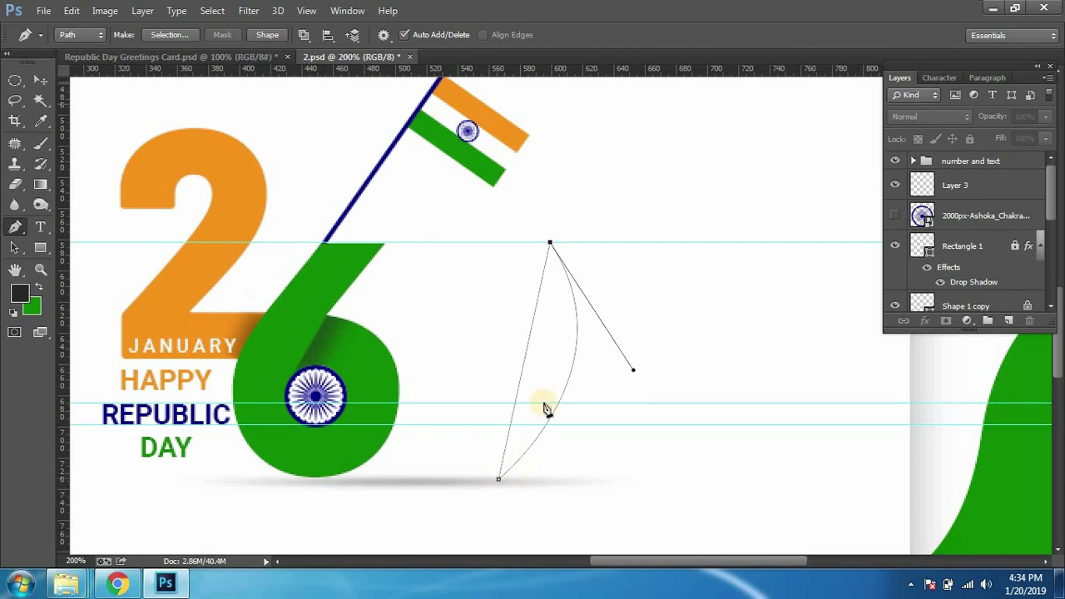
pyautogui.hotkey('ctrl', 'alt', 'z')
# Step: Draw a curved figure path from the upper guide down to the shadow and back up
pyautogui.click(538, 243)
pyautogui.moveTo(490, 476); pyautogui.dragTo(359, 538)
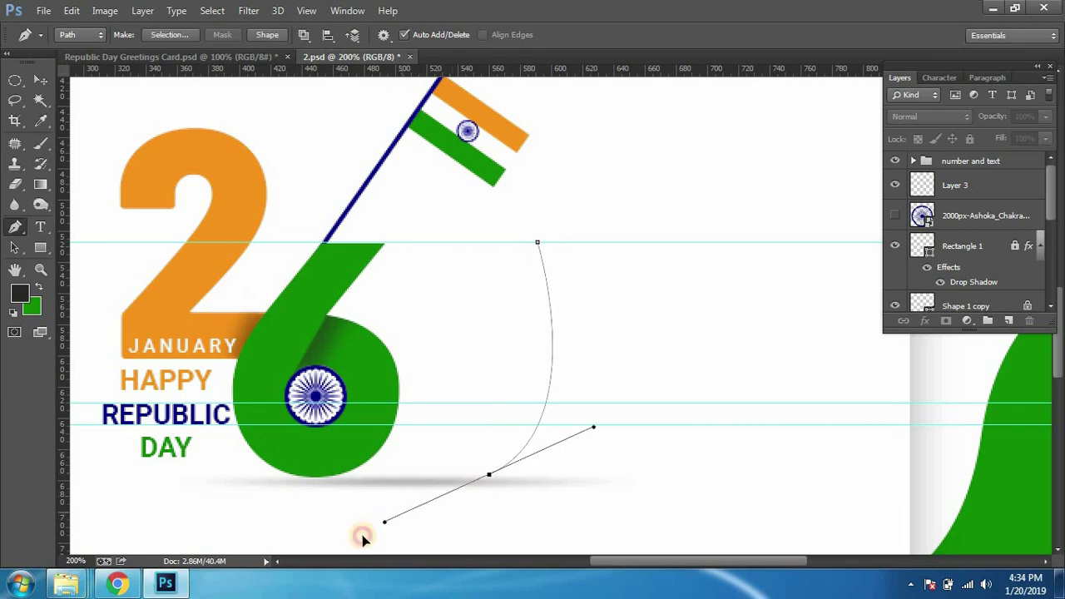
pyautogui.keyDown('alt'); pyautogui.click(490, 476); pyautogui.keyUp('alt')
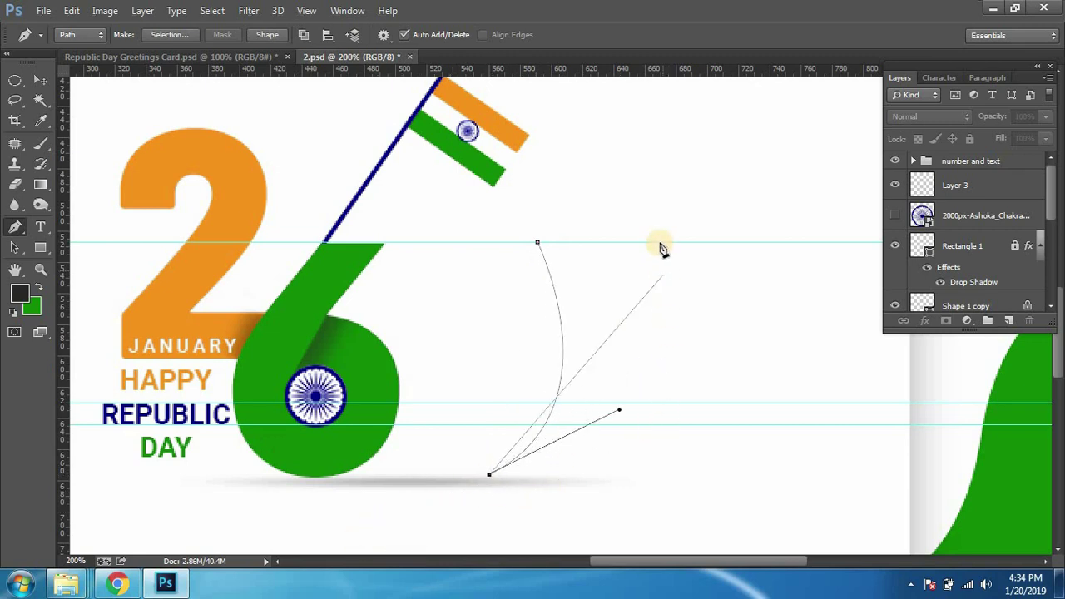
pyautogui.moveTo(659, 243)
pyautogui.mouseDown()
pyautogui.moveTo(574, 75)
pyautogui.moveTo(628, 89)
pyautogui.mouseUp()
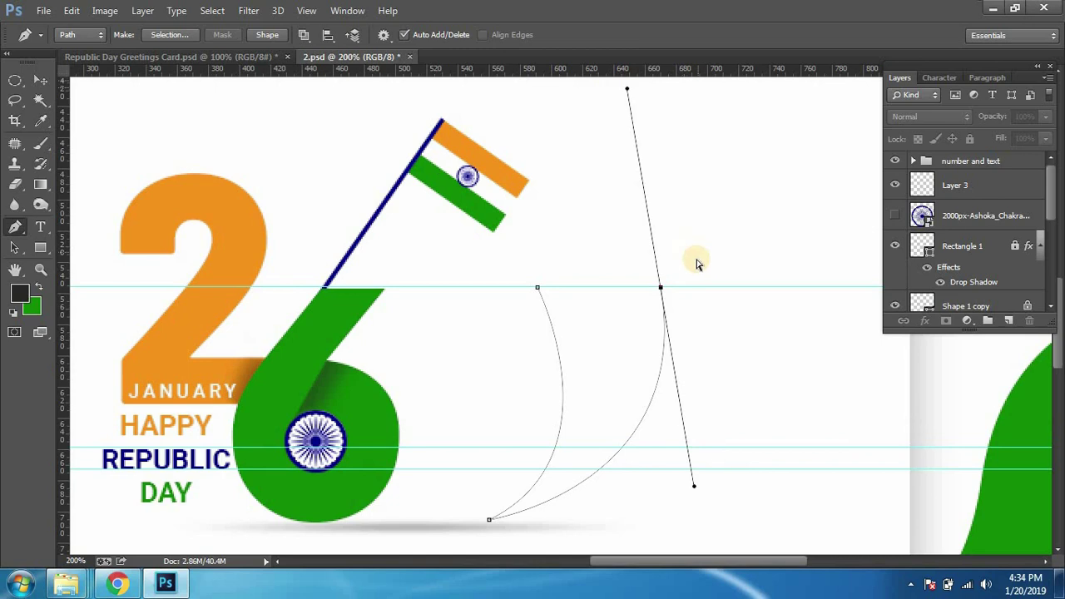
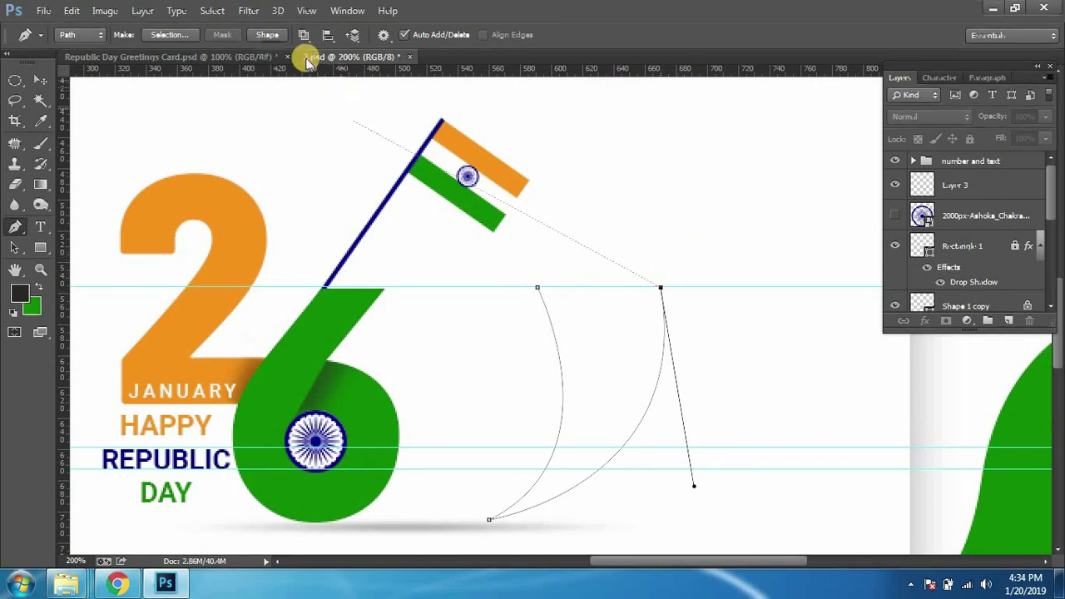
# Step: Check the reference card, then draw the curved arm path of the figure right of the 26
pyautogui.click(266, 58)
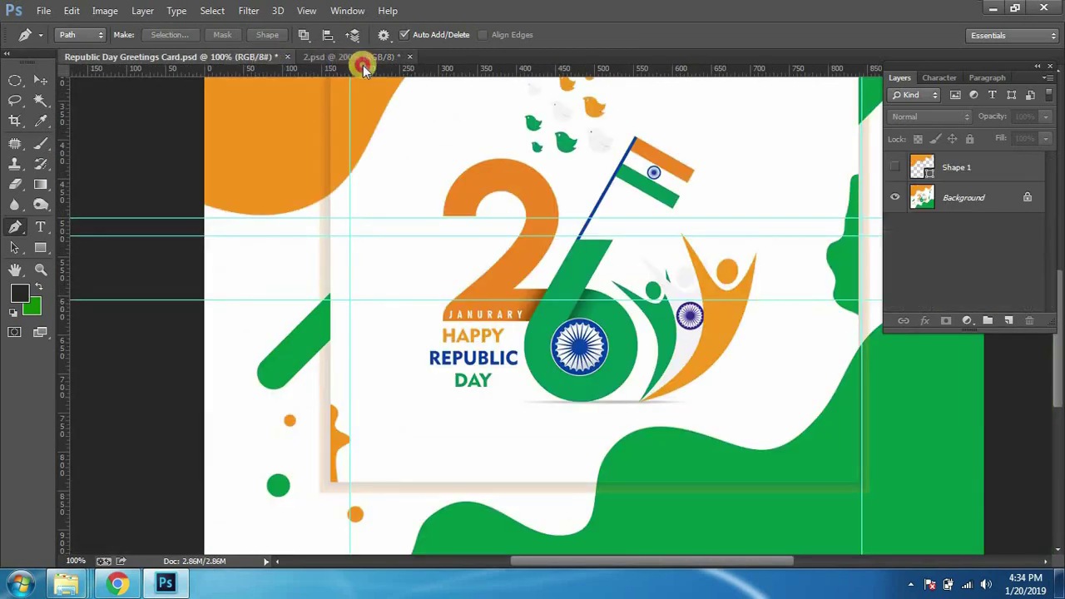
pyautogui.click(363, 56)
pyautogui.hotkey('ctrl', 'z')
pyautogui.moveTo(668, 326); pyautogui.dragTo(699, 147)
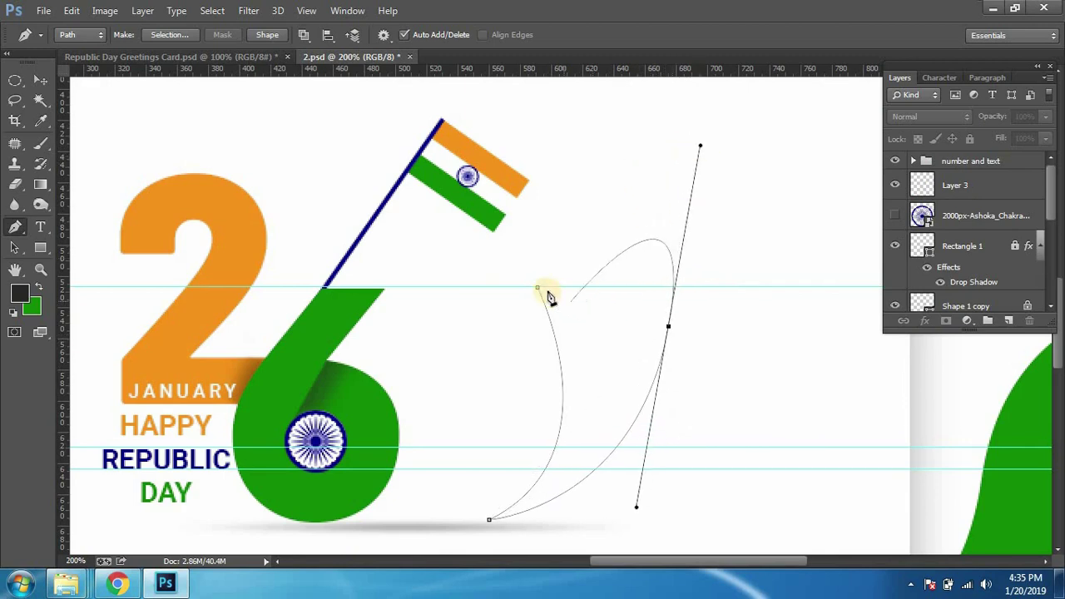
pyautogui.keyDown('alt'); pyautogui.click(668, 326); pyautogui.keyUp('alt')
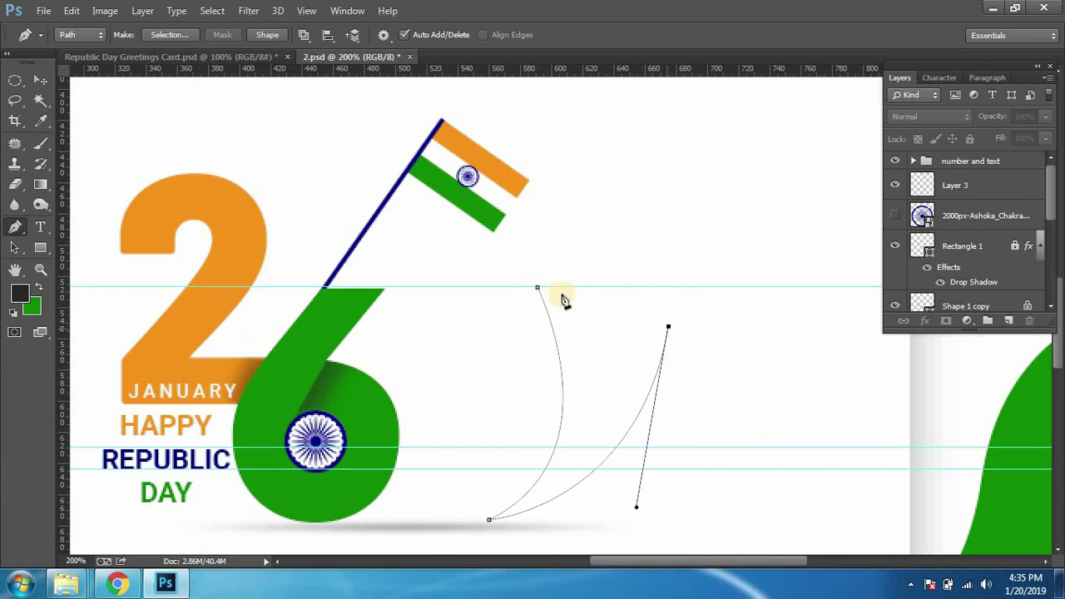
pyautogui.moveTo(505, 212)
pyautogui.mouseDown()
pyautogui.moveTo(442, 147)
pyautogui.moveTo(459, 114)
pyautogui.moveTo(463, 172)
pyautogui.moveTo(647, 383)
pyautogui.mouseUp()
pyautogui.moveTo(596, 290)
pyautogui.mouseDown()
pyautogui.moveTo(604, 300)
pyautogui.moveTo(569, 350)
pyautogui.moveTo(588, 351)
pyautogui.mouseUp()
# Step: Redo the closing curve with an inner notch corner and make it a dark filled Shape 2 layer
pyautogui.hotkey('ctrl', 'z')
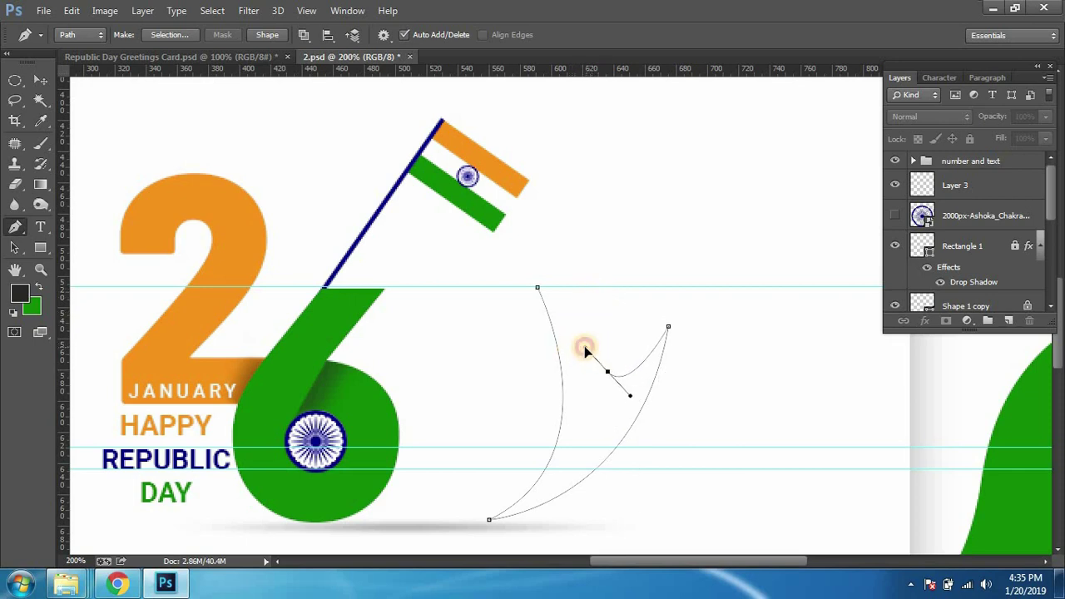
pyautogui.click(607, 372)
pyautogui.click(537, 285)
pyautogui.moveTo(522, 250); pyautogui.dragTo(472, 203)
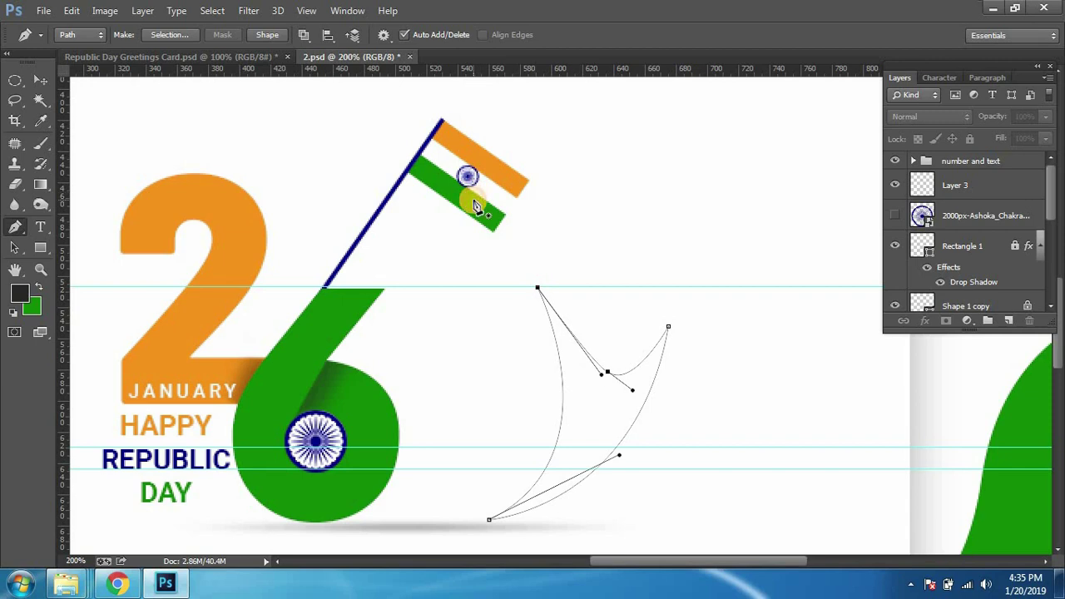
pyautogui.click(269, 35)
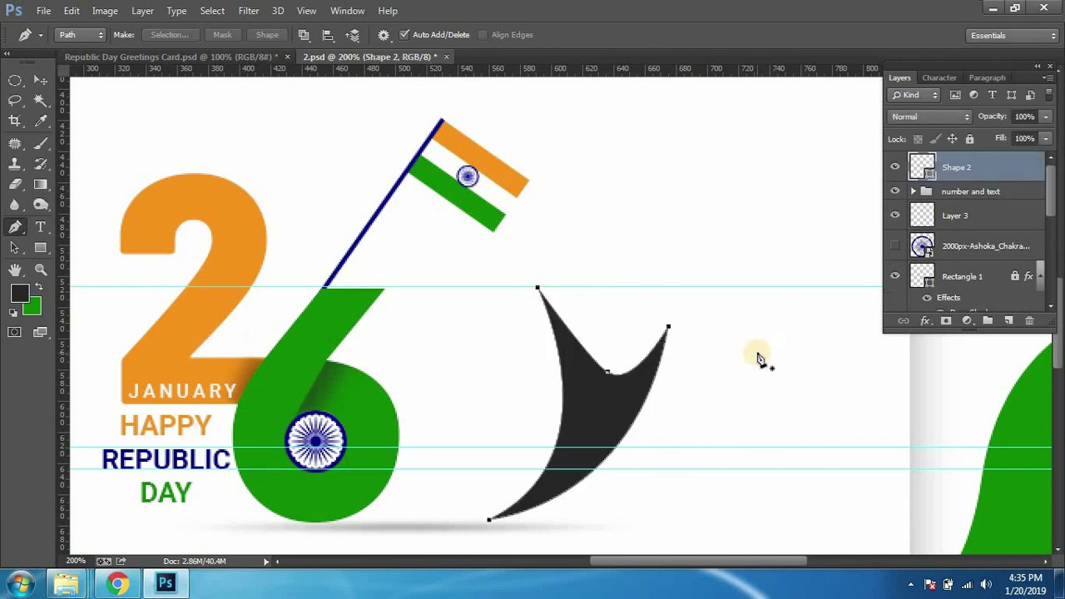
# Step: Draw a small oval head above the figure with the Ellipse tool
pyautogui.hotkey('ctrl', '+')
pyautogui.hotkey('ctrl', '-')
pyautogui.press('v')
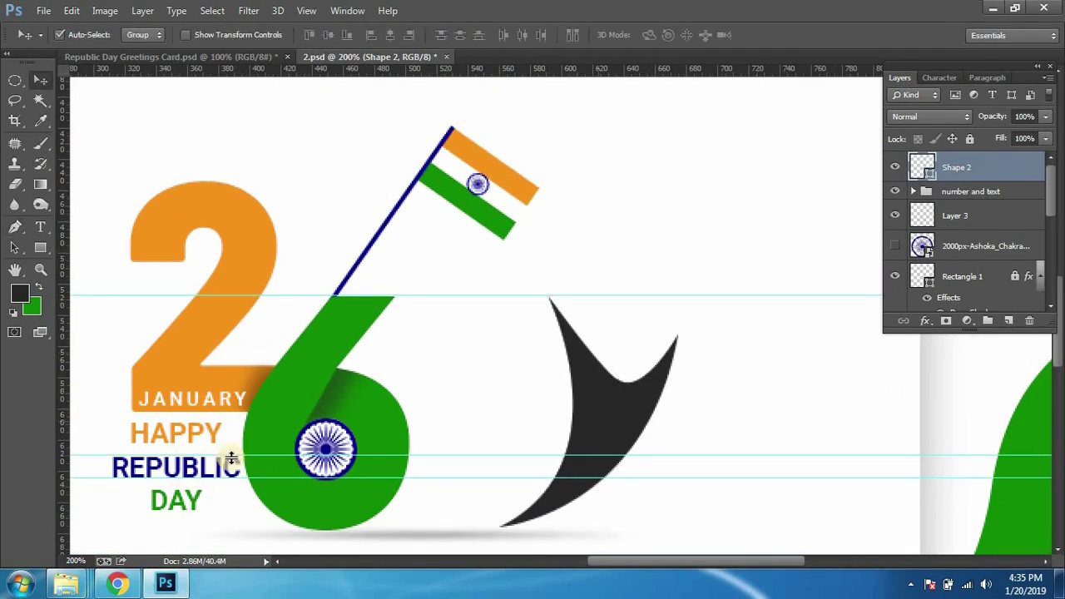
pyautogui.moveTo(40, 247); pyautogui.dragTo(87, 275)
pyautogui.click(77, 264)
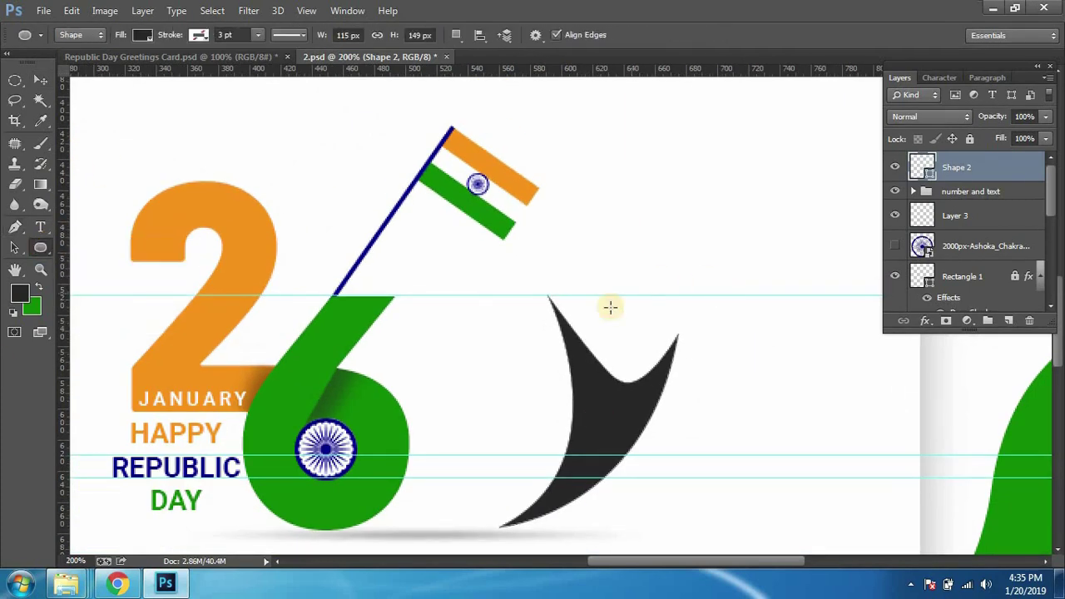
pyautogui.moveTo(607, 313); pyautogui.dragTo(645, 366)
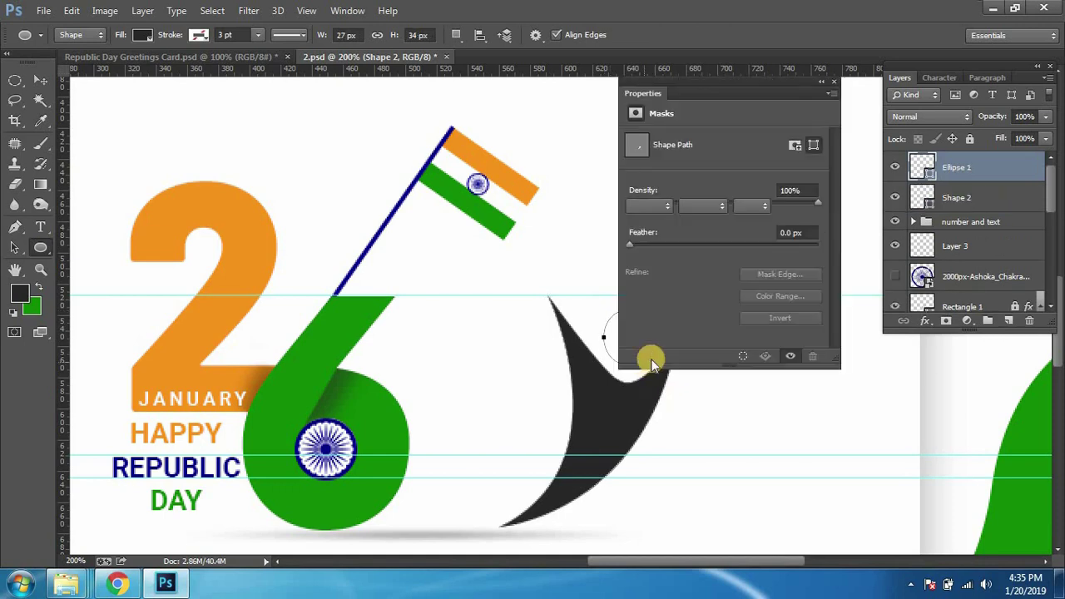
# Step: Recolor the head orange by sampling the orange of the 2
pyautogui.press('v')
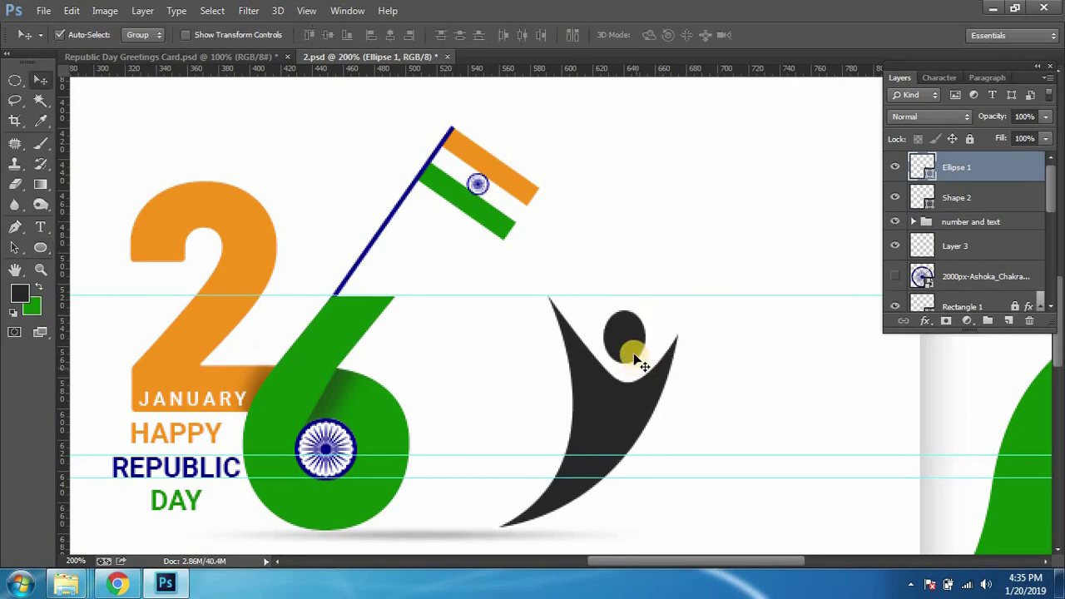
pyautogui.moveTo(619, 351); pyautogui.dragTo(608, 350)
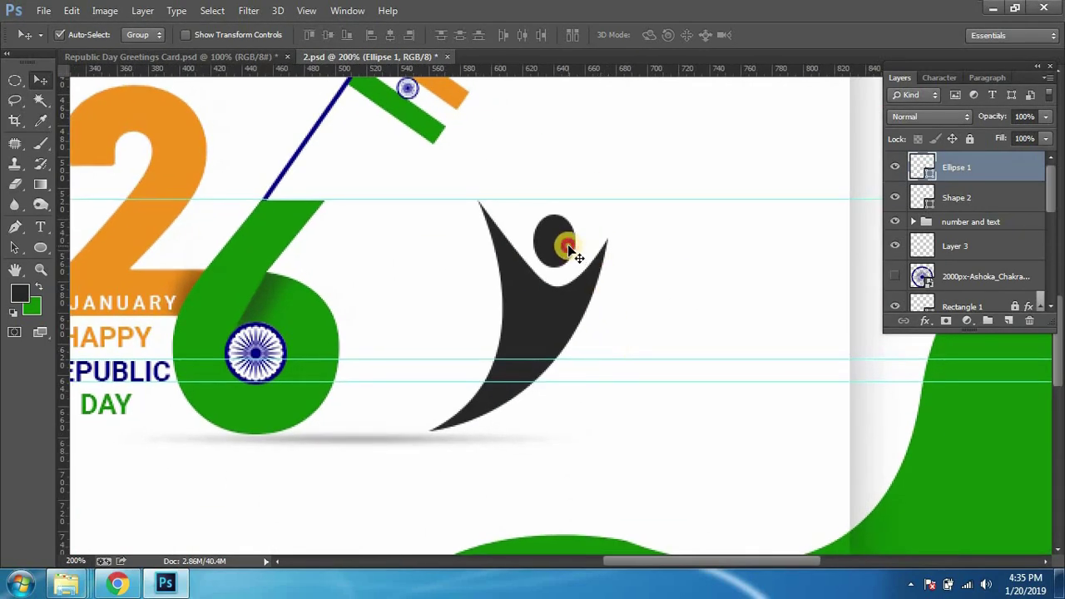
pyautogui.doubleClick(929, 178)
pyautogui.click(123, 247)
pyautogui.click(1038, 281)
# Step: Move the body right under the head and recolor it the same orange
pyautogui.press('v')
pyautogui.moveTo(552, 316); pyautogui.dragTo(568, 316)
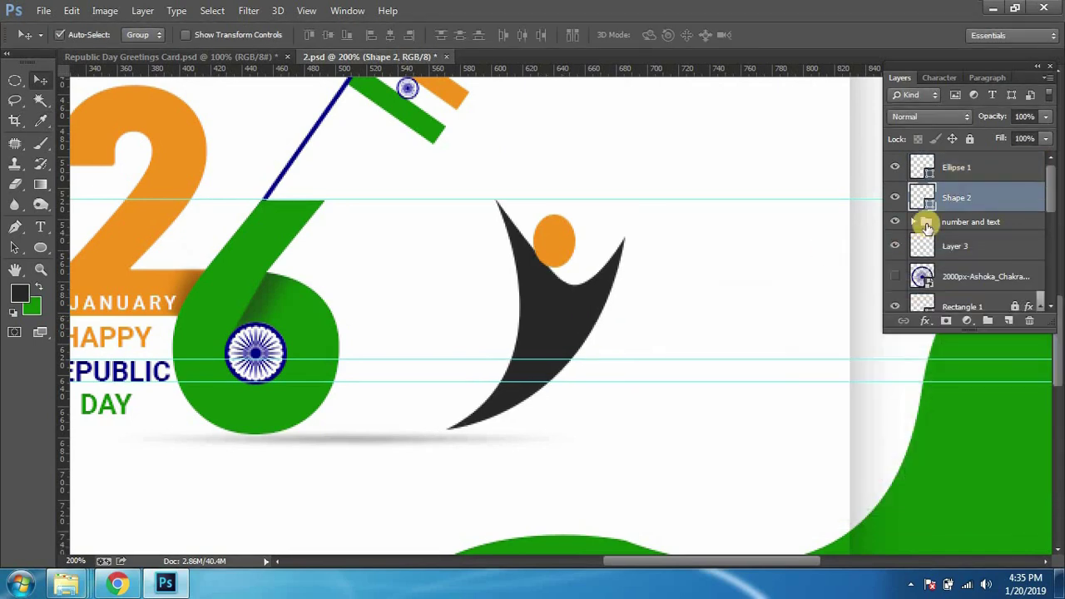
pyautogui.doubleClick(929, 204)
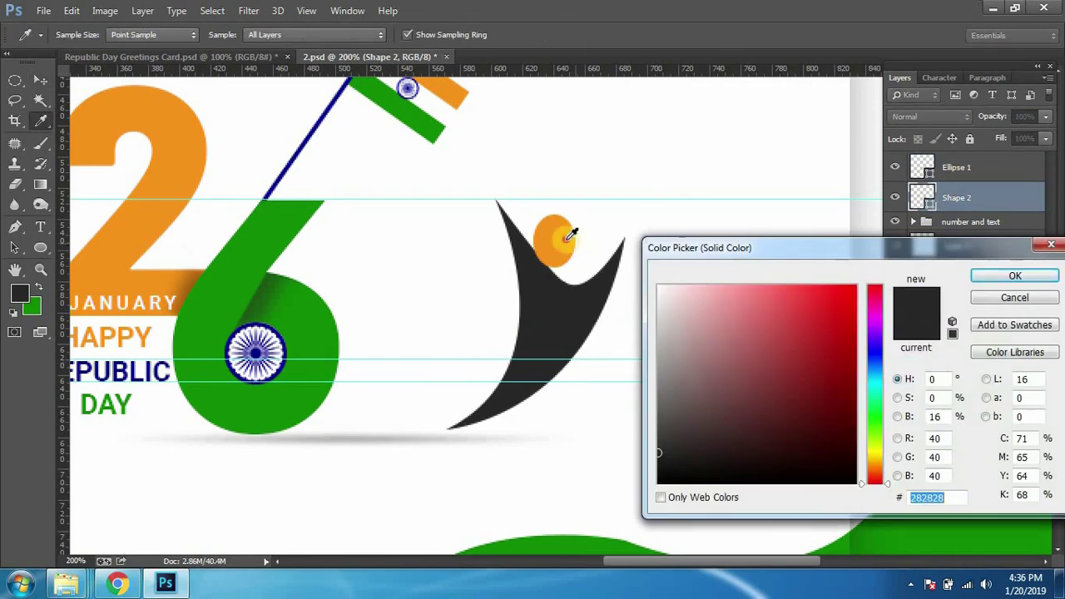
pyautogui.click(555, 239)
pyautogui.click(1016, 276)
# Step: Nudge the body into place under the head and compare with the reference card
pyautogui.press('v')
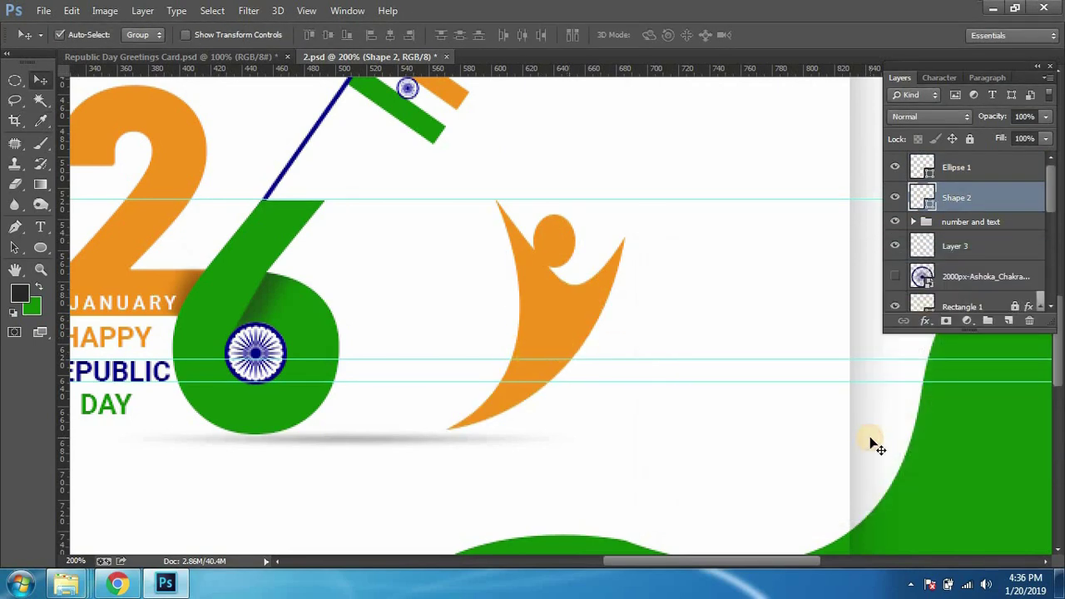
pyautogui.hotkey('shift', 'Left')
pyautogui.hotkey('shift', 'Left')
pyautogui.press('Right')
pyautogui.press('Right')
pyautogui.press('Right')
pyautogui.press('Right')
pyautogui.press('Right')
pyautogui.press('Right')
pyautogui.press('Up')
pyautogui.press('Up')
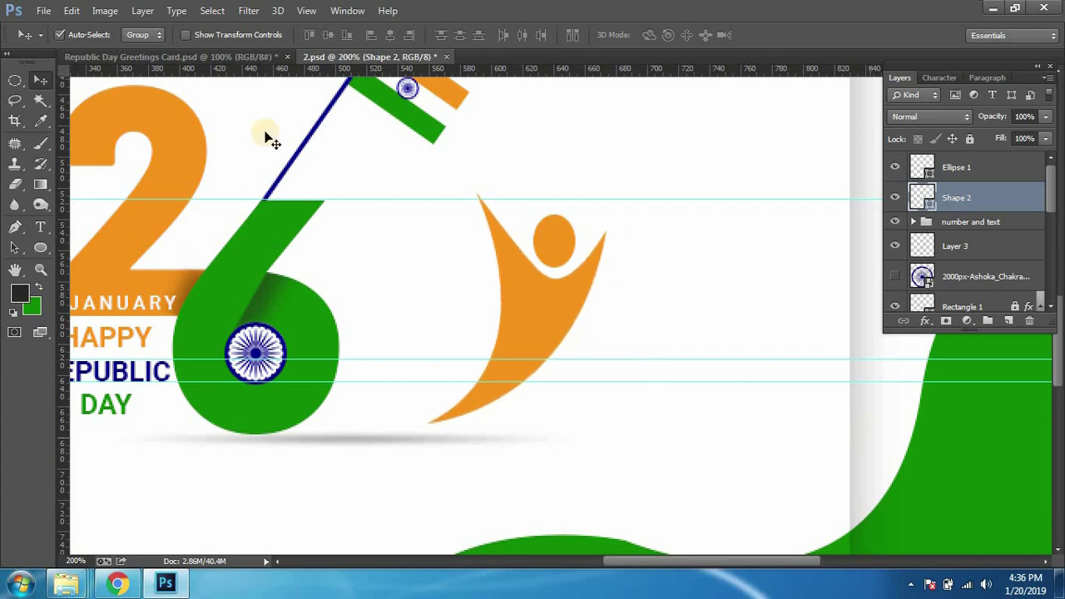
pyautogui.click(142, 55)
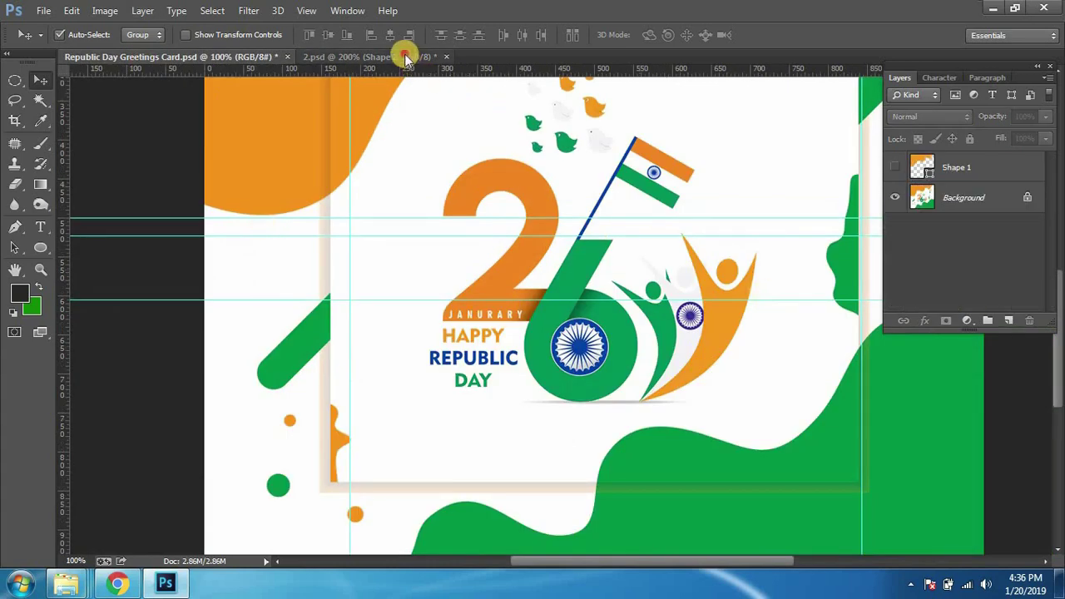
pyautogui.click(405, 57)
# Step: Link the figure's head and body layers and nudge the figure down slightly
pyautogui.keyDown('shift'); pyautogui.click(956, 170); pyautogui.keyUp('shift')
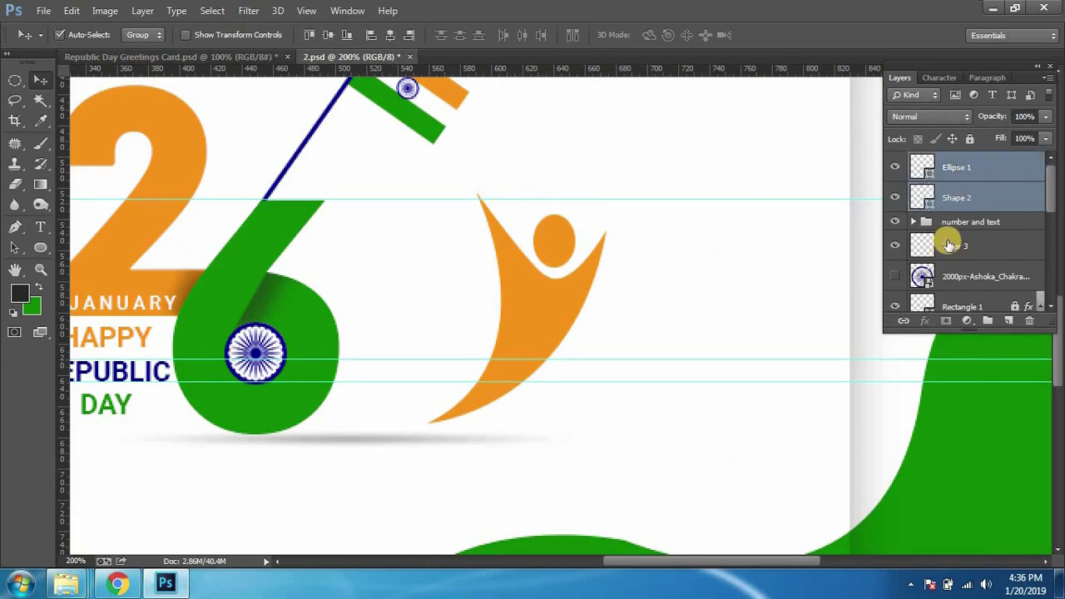
pyautogui.click(902, 320)
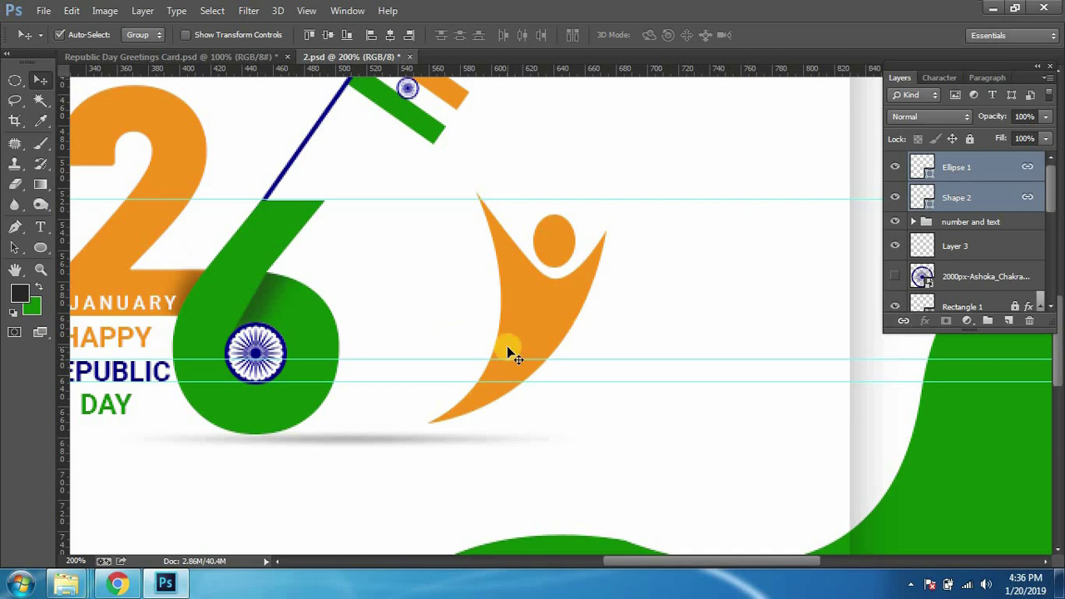
pyautogui.press('Down')
pyautogui.press('Down')
pyautogui.press('Down')
pyautogui.press('Down')
pyautogui.press('Down')
pyautogui.press('Down')
pyautogui.press('Down')
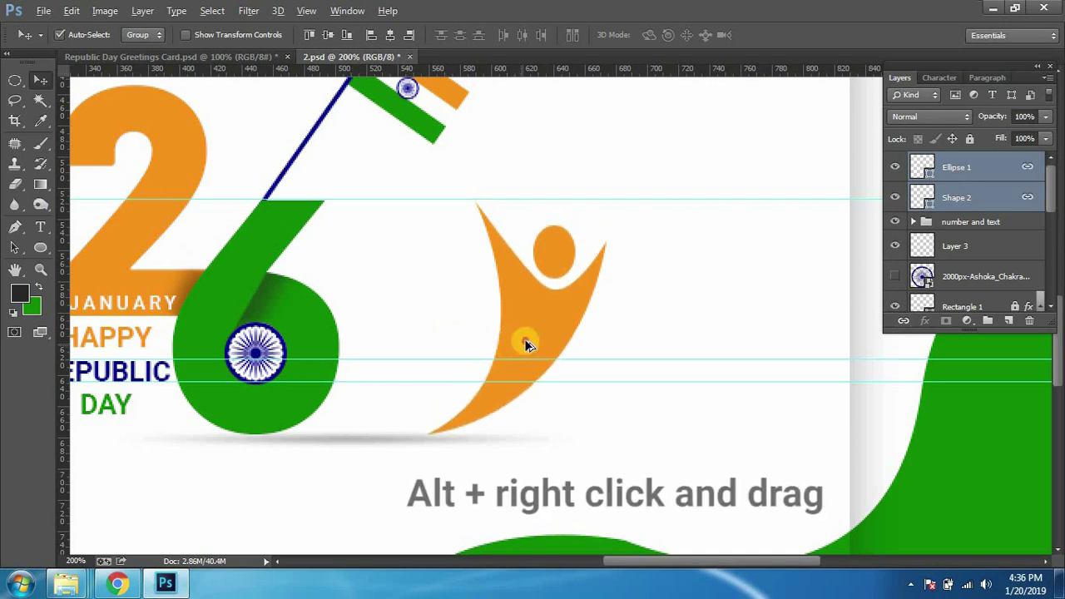
# Step: Alt-drag a copy of the figure to the left and rotate it about -17°, then compare with the reference
pyautogui.moveTo(524, 341); pyautogui.dragTo(481, 343)
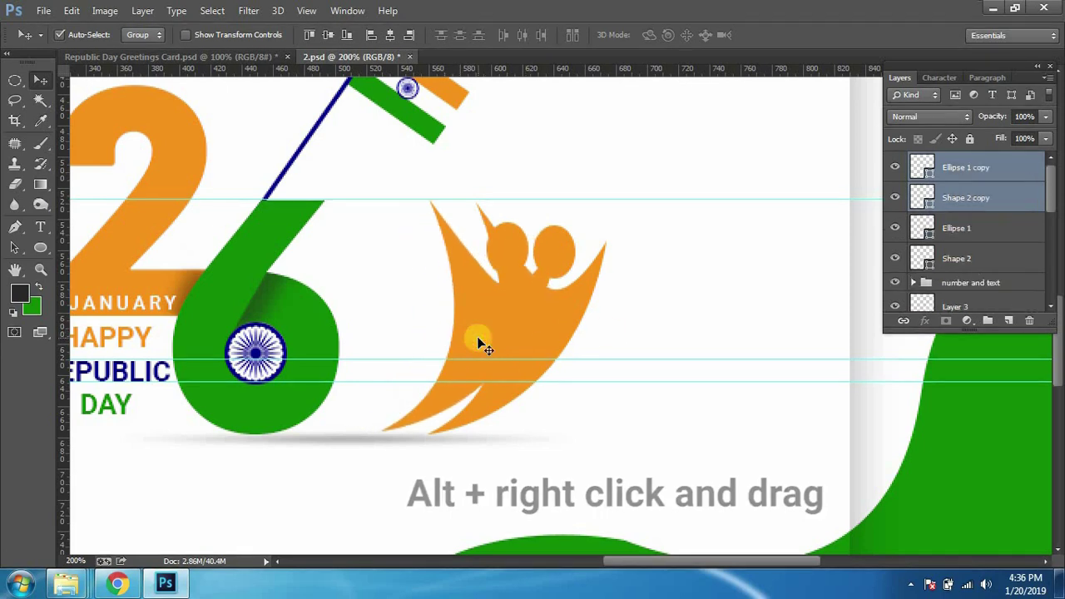
pyautogui.hotkey('ctrl', 't')
pyautogui.moveTo(708, 278); pyautogui.dragTo(671, 218)
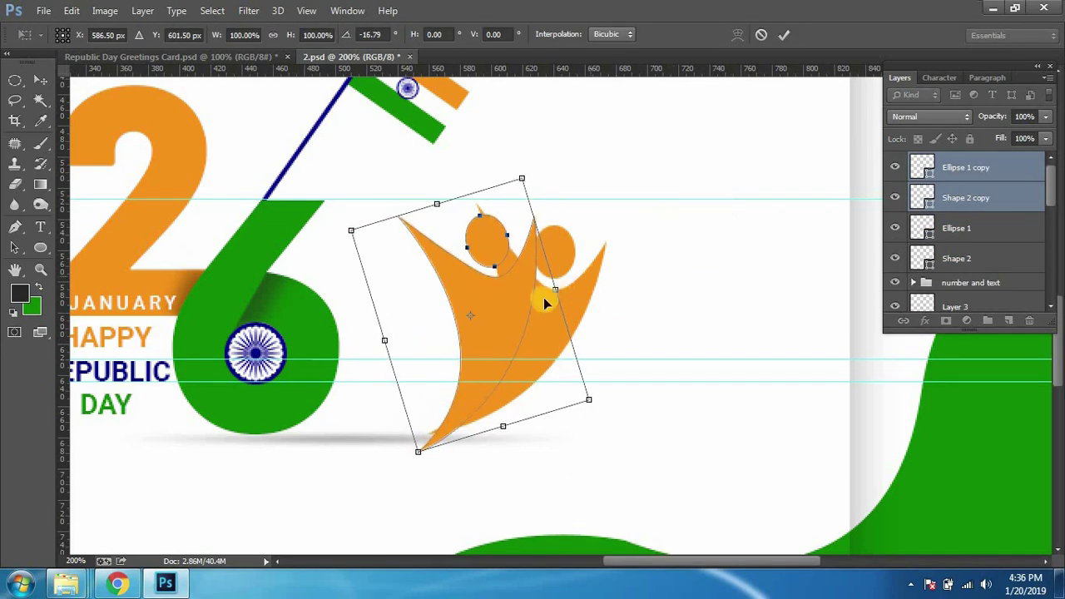
pyautogui.moveTo(545, 304); pyautogui.dragTo(515, 283)
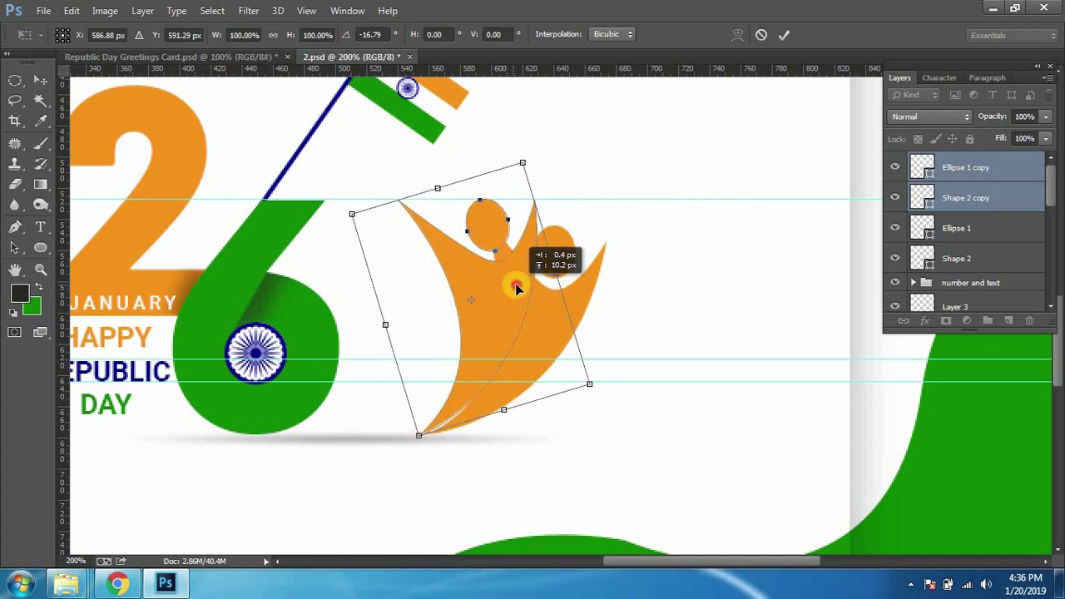
pyautogui.moveTo(641, 230); pyautogui.dragTo(656, 244)
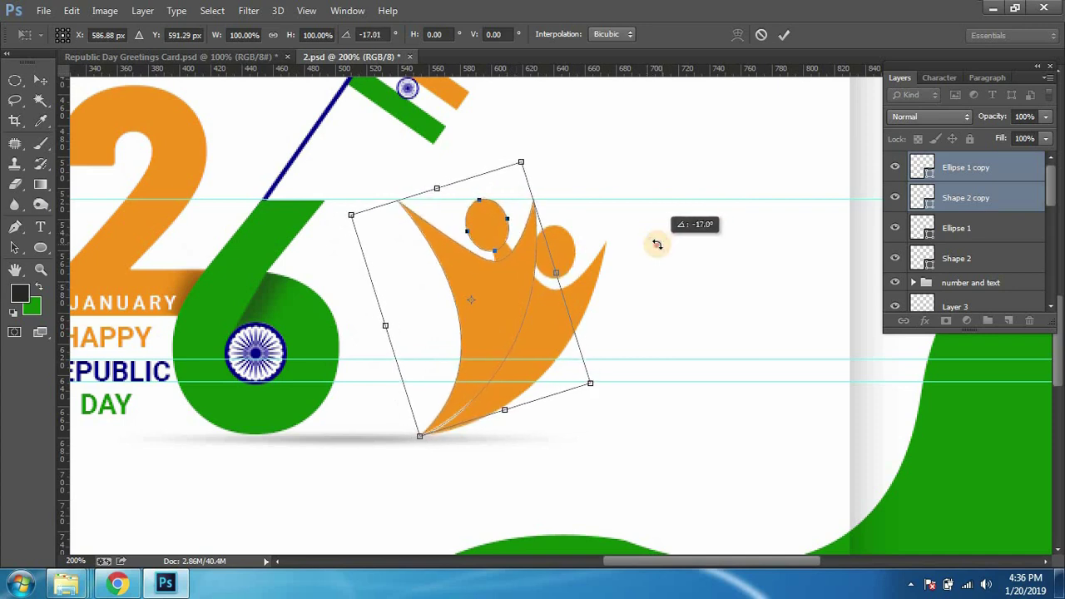
pyautogui.press('Return')
pyautogui.click(162, 58)
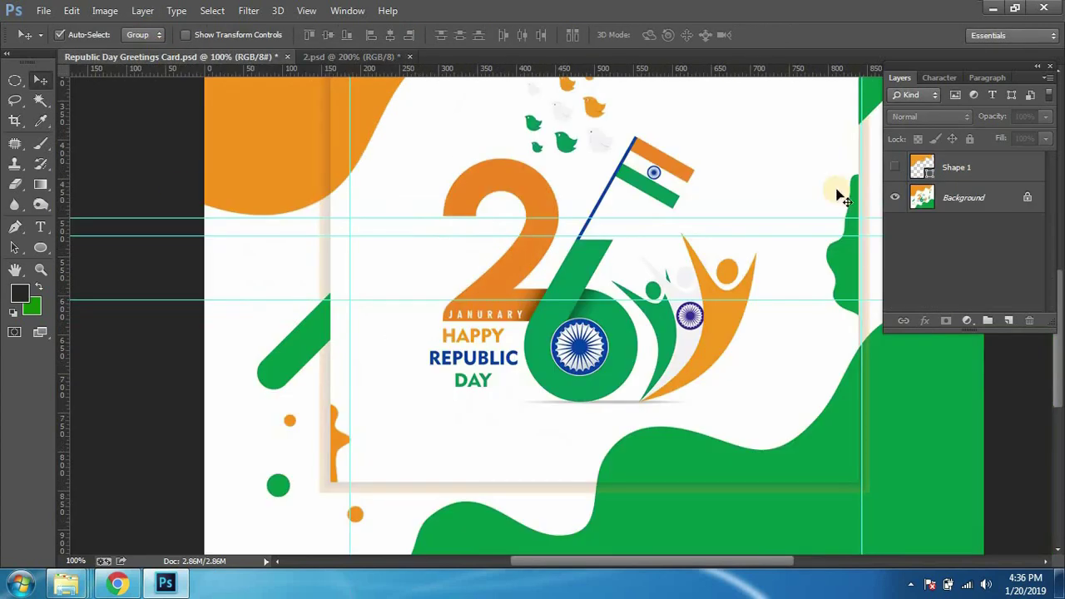
pyautogui.click(364, 58)
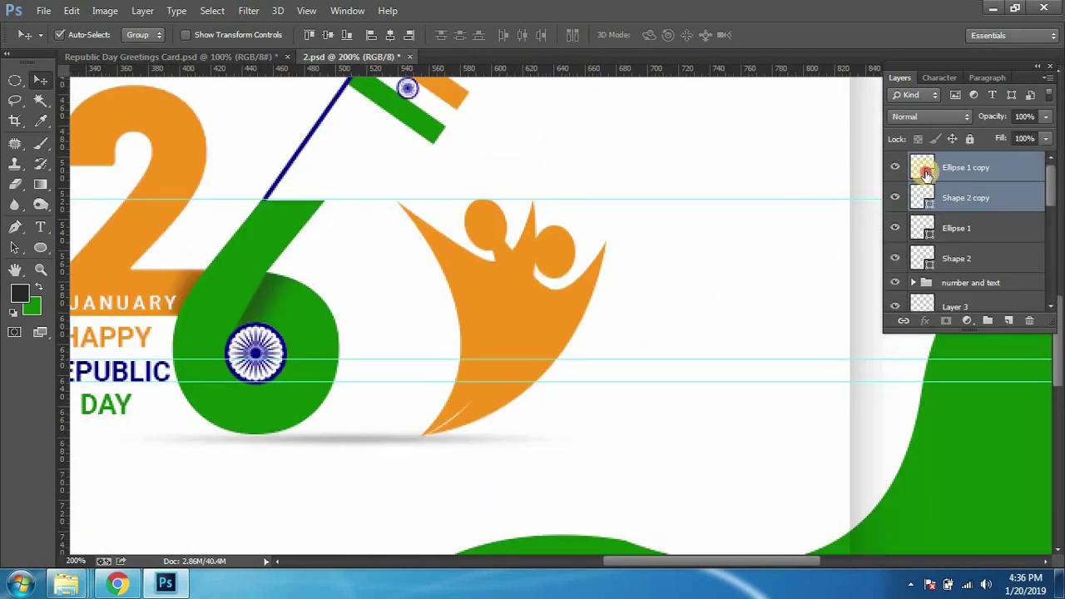
# Step: Recolor the copied figure's head and body light grey
pyautogui.doubleClick(923, 168)
pyautogui.click(489, 432)
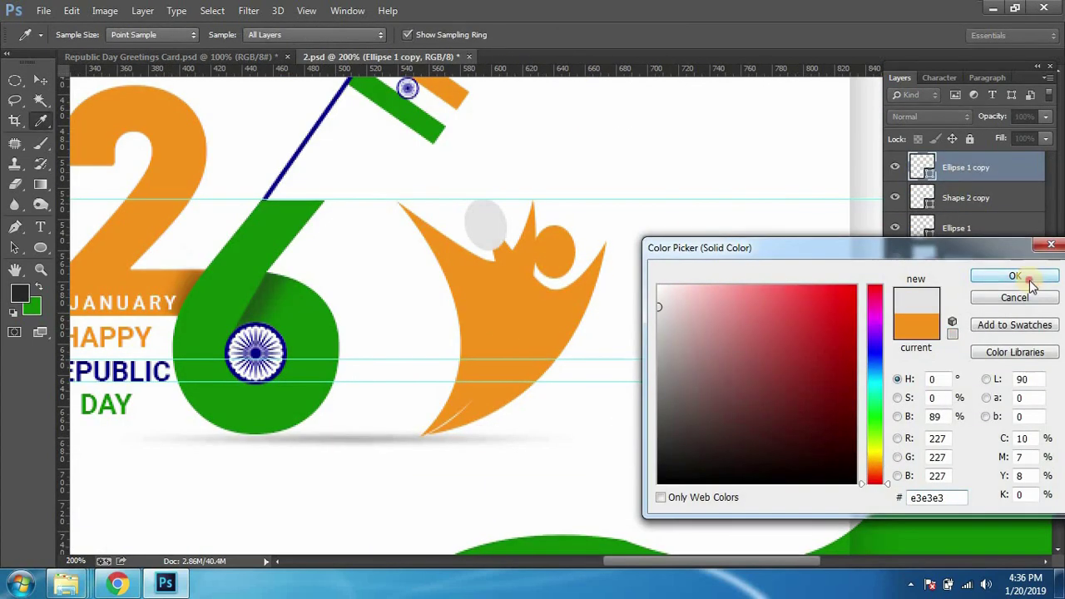
pyautogui.click(1010, 276)
pyautogui.press('v')
pyautogui.click(938, 210)
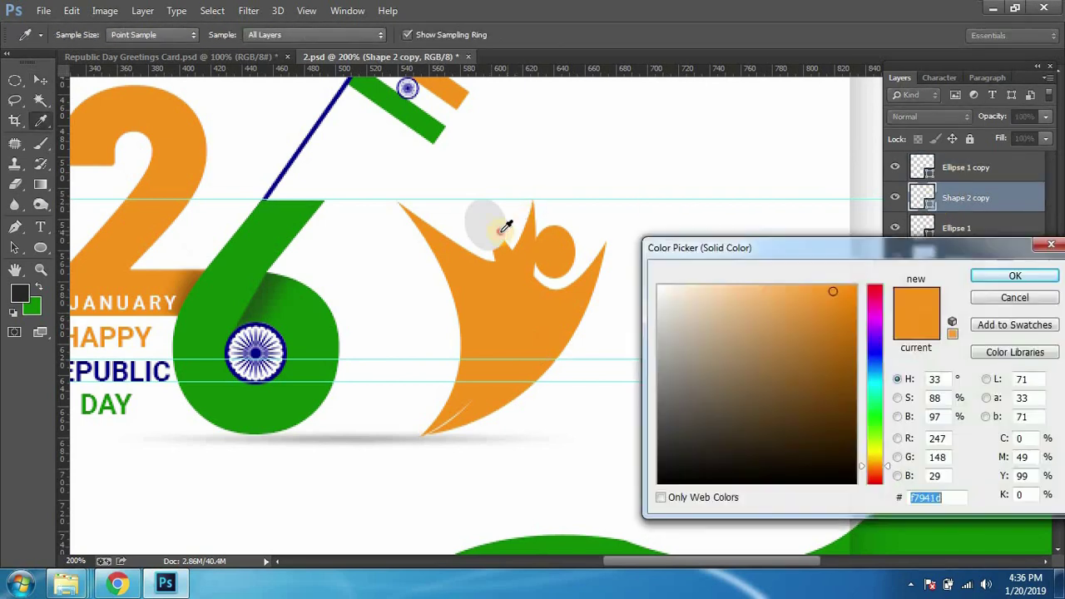
pyautogui.click(490, 221)
pyautogui.click(1009, 266)
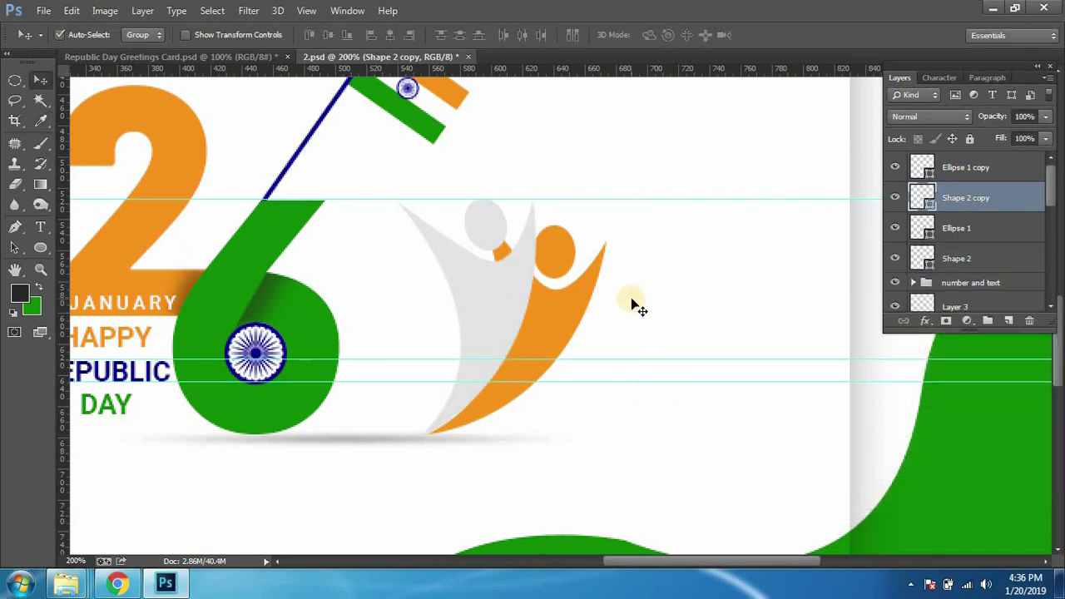
# Step: Scale the grey figure to about 86%, tilt it slightly, and shift it left and down
pyautogui.keyDown('shift'); pyautogui.click(974, 179); pyautogui.keyUp('shift')
pyautogui.hotkey('ctrl', 't')
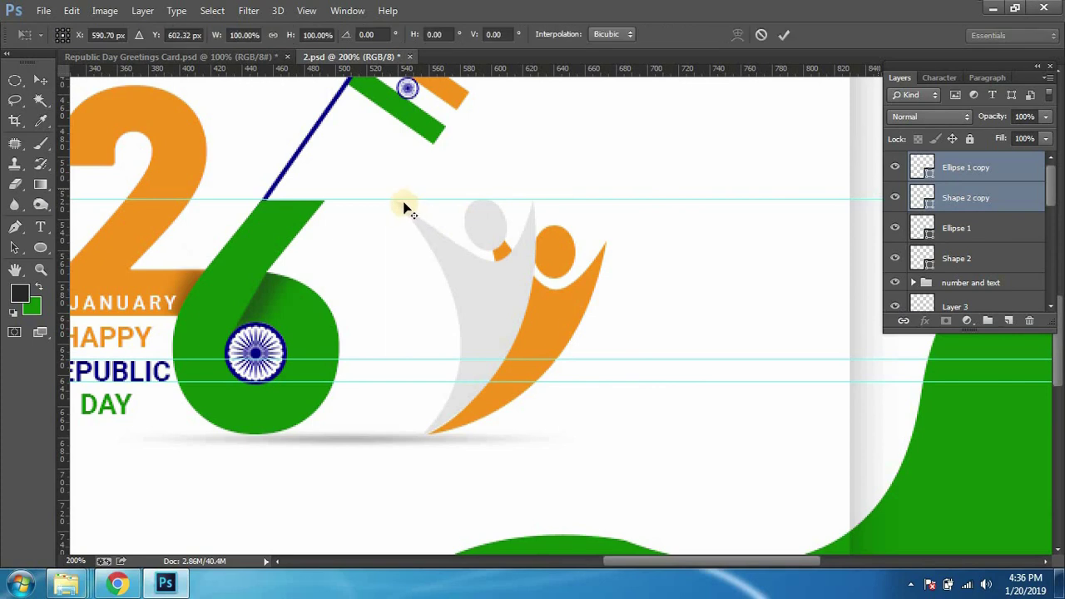
pyautogui.moveTo(396, 196); pyautogui.dragTo(408, 214)
pyautogui.moveTo(639, 233); pyautogui.dragTo(649, 235)
pyautogui.moveTo(499, 302); pyautogui.dragTo(491, 310)
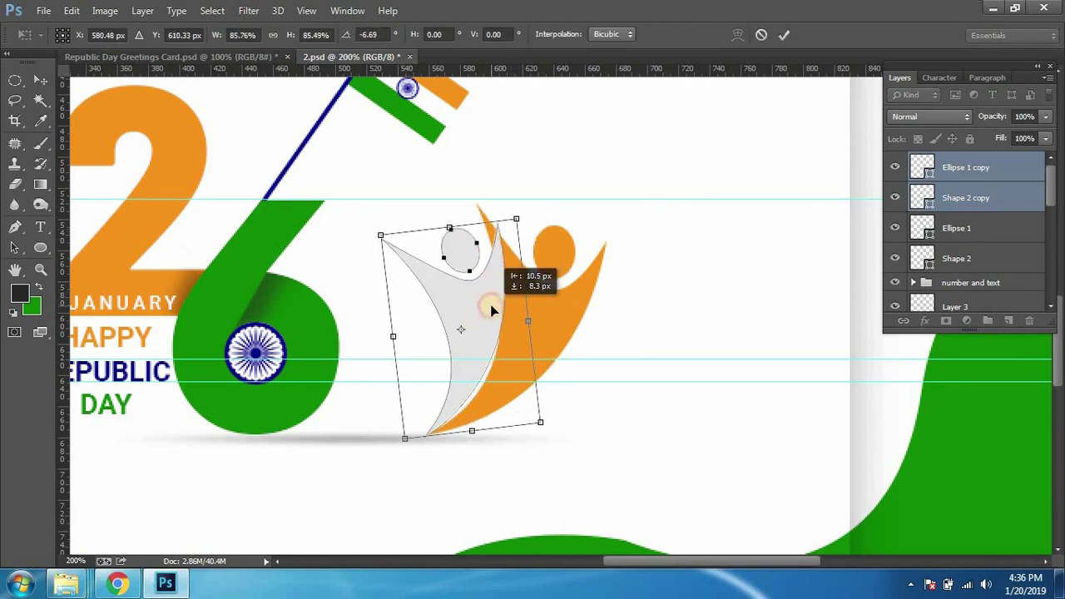
pyautogui.press('Return')
# Step: Nudge the grey figure right, rotate it about 4°, and compare with the reference card
pyautogui.press('Right')
pyautogui.press('Right')
pyautogui.press('Right')
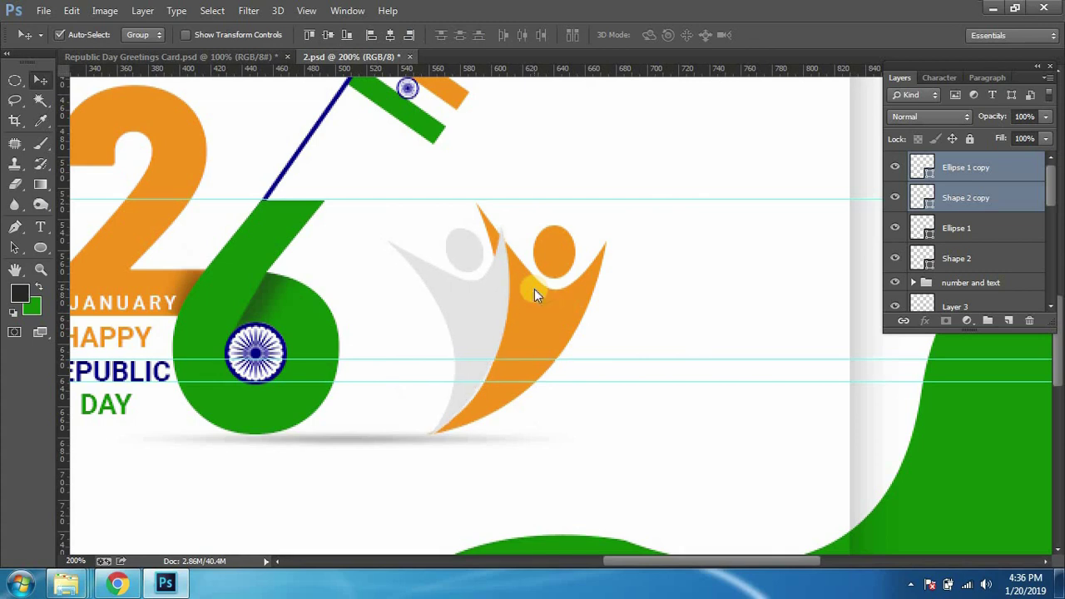
pyautogui.hotkey('ctrl', 't')
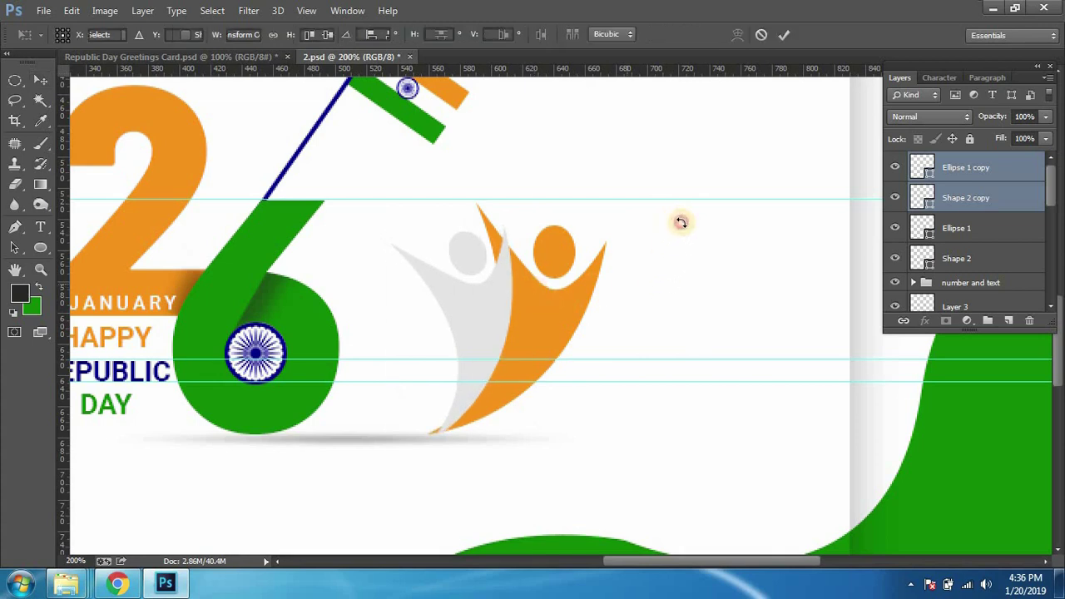
pyautogui.moveTo(682, 221); pyautogui.dragTo(694, 228)
pyautogui.press('Return')
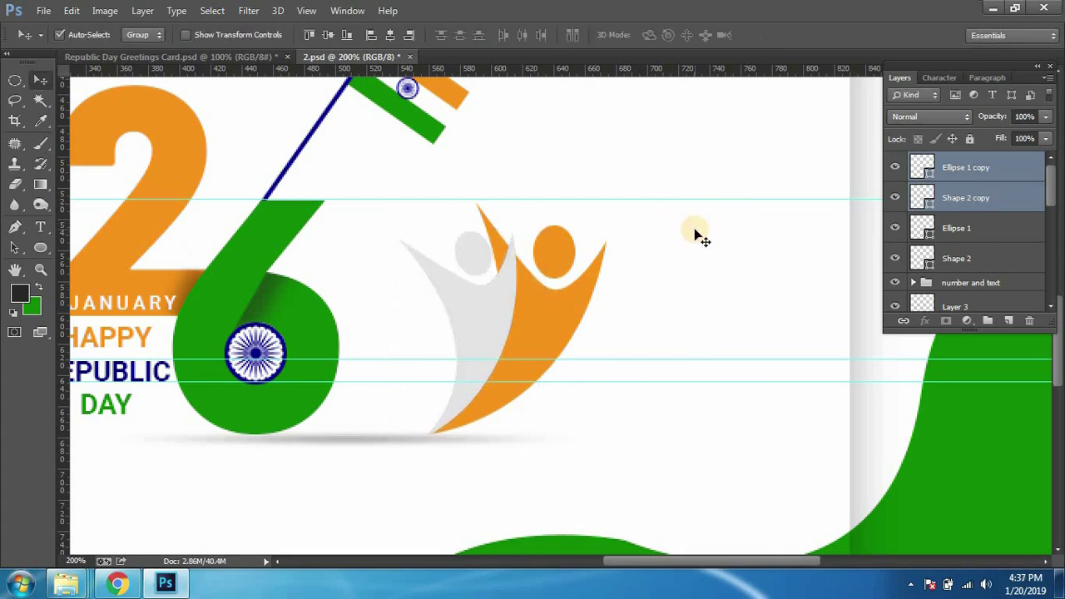
pyautogui.click(237, 57)
pyautogui.click(332, 57)
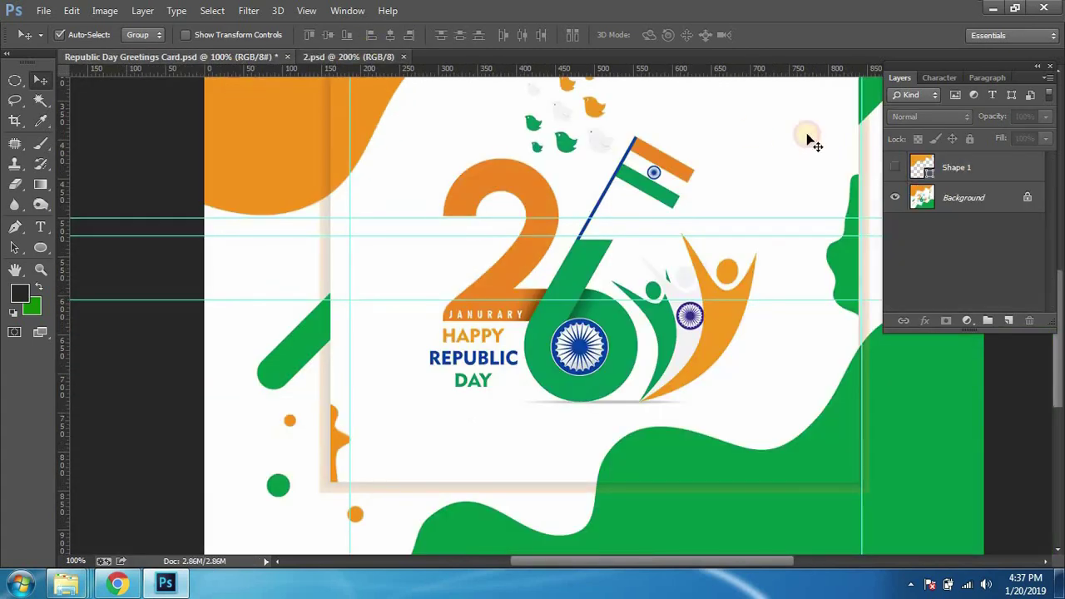
# Step: Put the grey figure behind the orange one, save, zoom in, and duplicate the grey head layer
pyautogui.moveTo(944, 198); pyautogui.dragTo(950, 250)
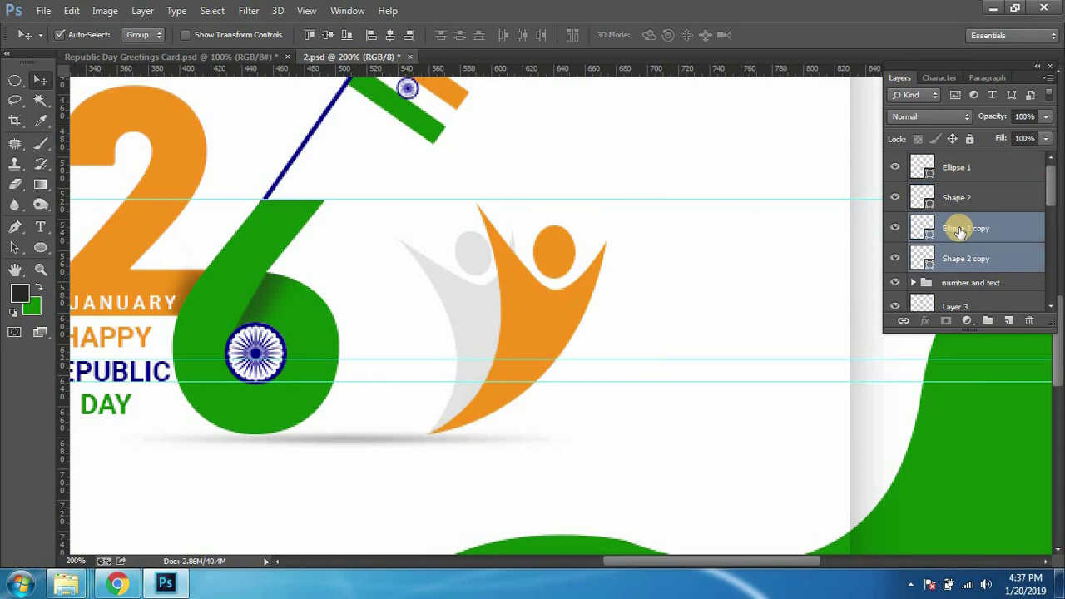
pyautogui.hotkey('ctrl', 's')
pyautogui.hotkey('ctrl', '+')
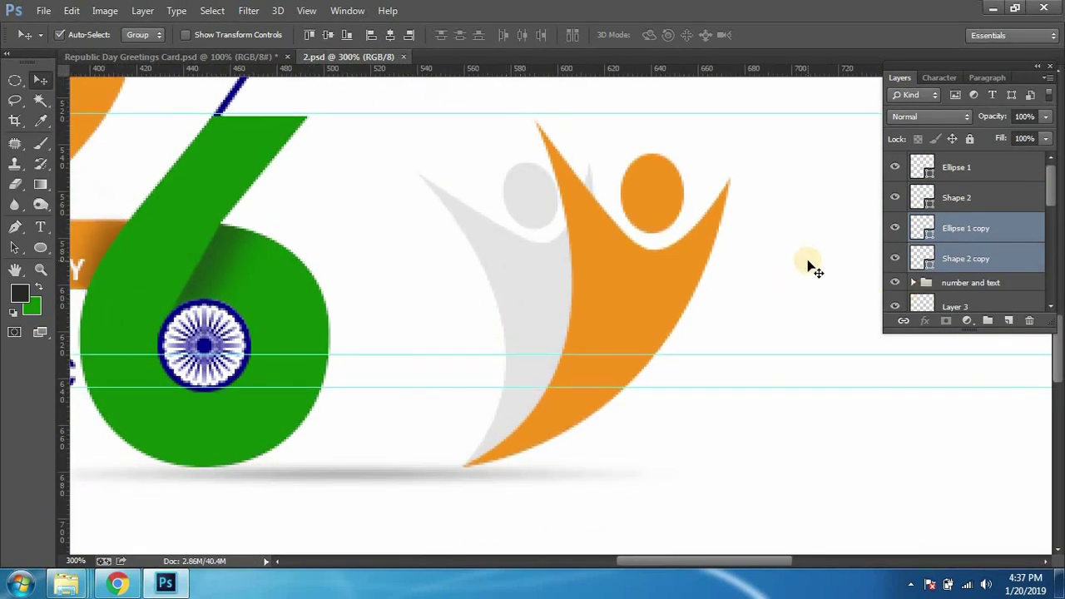
pyautogui.hotkey('ctrl', 'j')
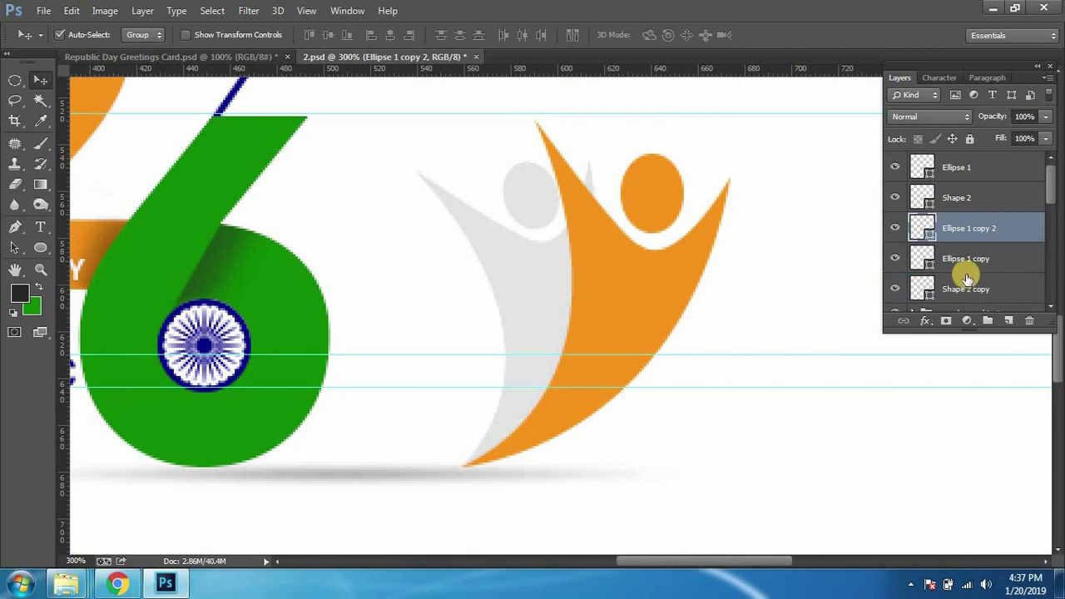
pyautogui.hotkey('ctrl', 'z')
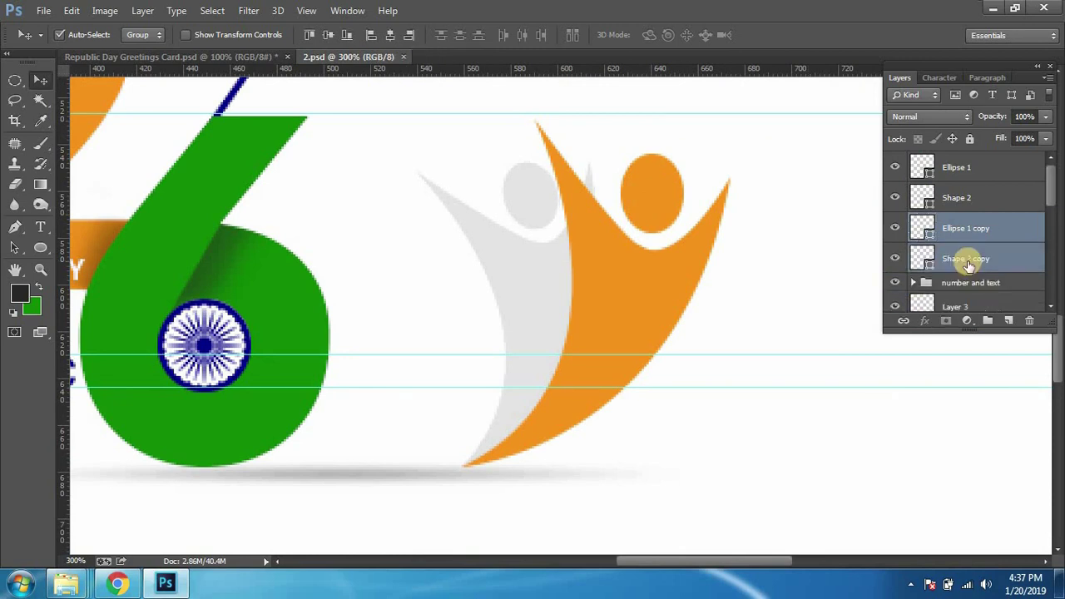
pyautogui.hotkey('ctrl', 'j')
# Step: Shift the selected grey shapes left, scale them to 85% and rotate about 23°
pyautogui.click(967, 261)
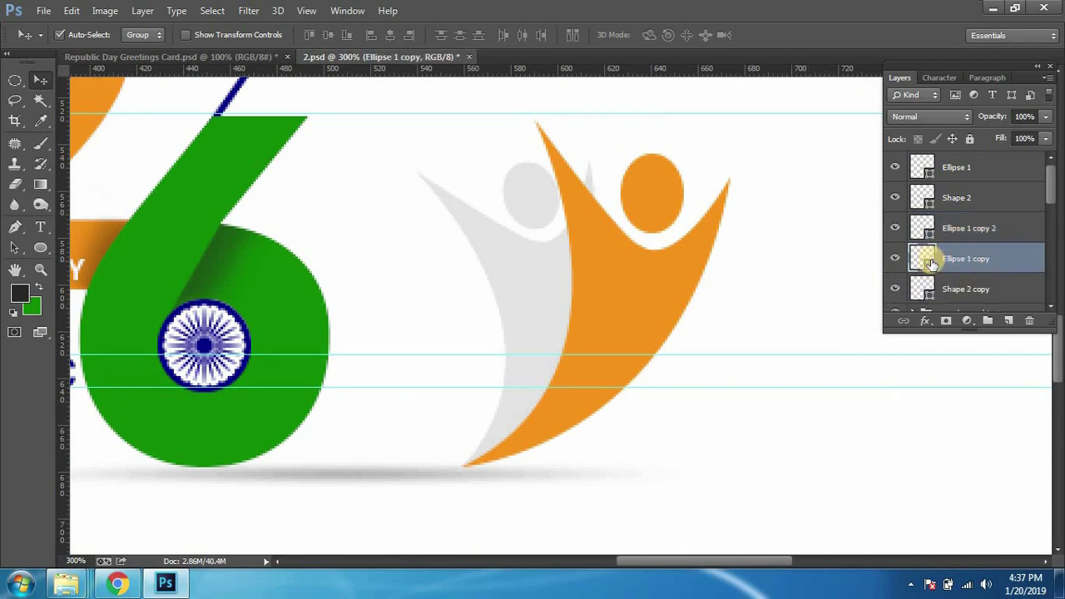
pyautogui.keyDown('shift'); pyautogui.click(957, 239); pyautogui.keyUp('shift')
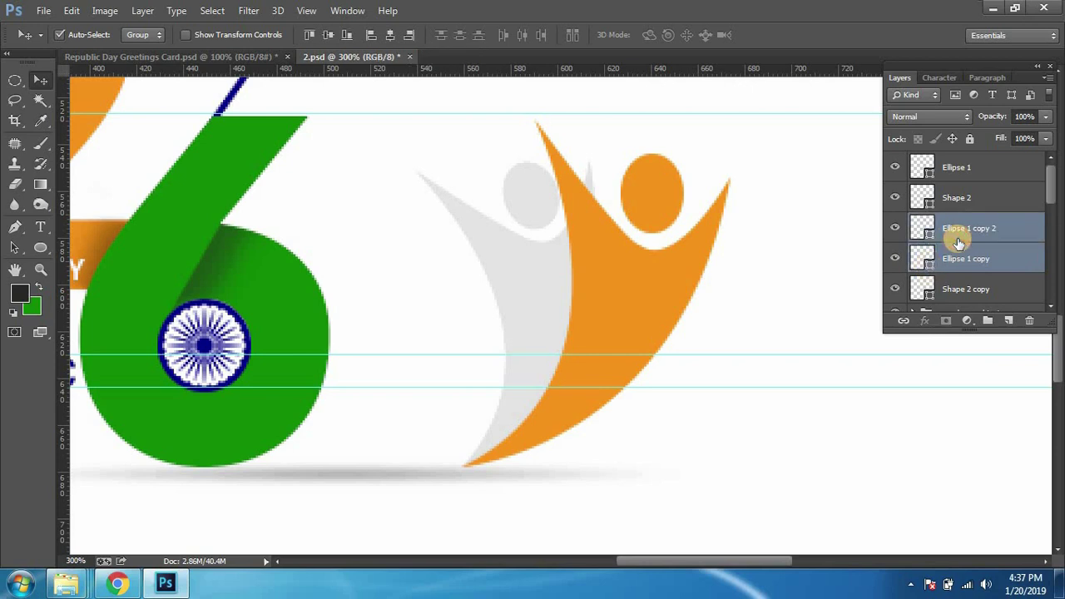
pyautogui.hotkey('shift', 'Left')
pyautogui.hotkey('shift', 'Left')
pyautogui.hotkey('shift', 'Left')
pyautogui.hotkey('shift', 'Left')
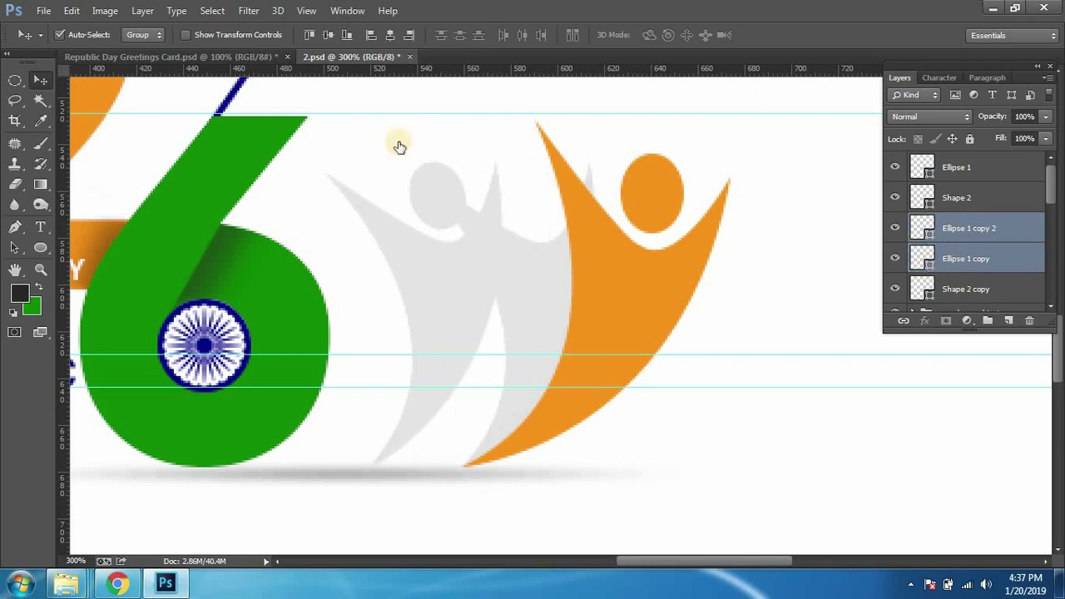
pyautogui.hotkey('ctrl', 't')
pyautogui.moveTo(327, 174); pyautogui.dragTo(336, 181)
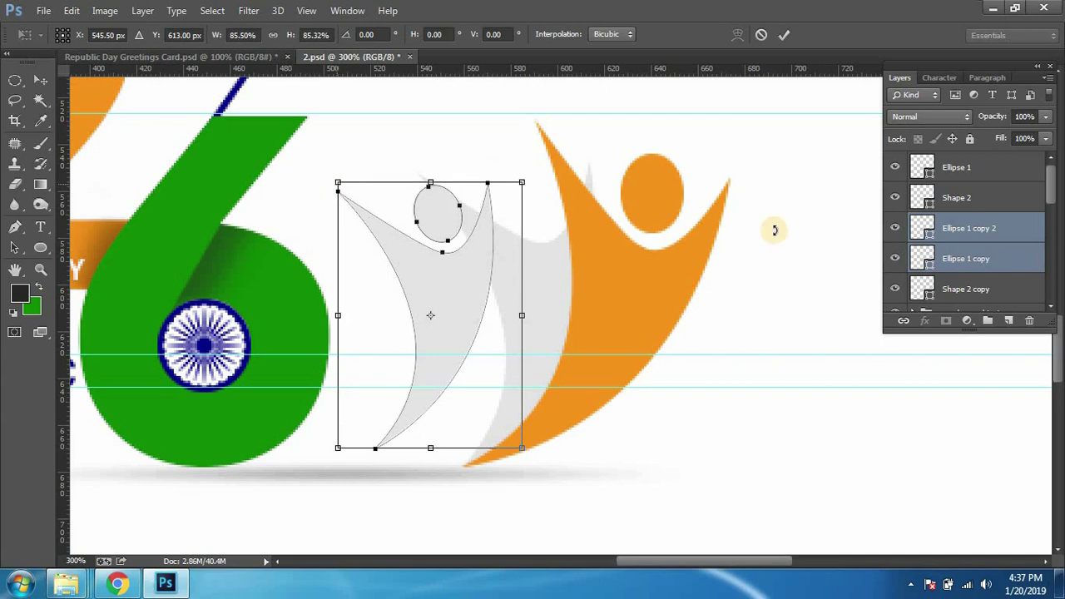
pyautogui.moveTo(773, 228); pyautogui.dragTo(657, 139)
pyautogui.moveTo(458, 314); pyautogui.dragTo(468, 322)
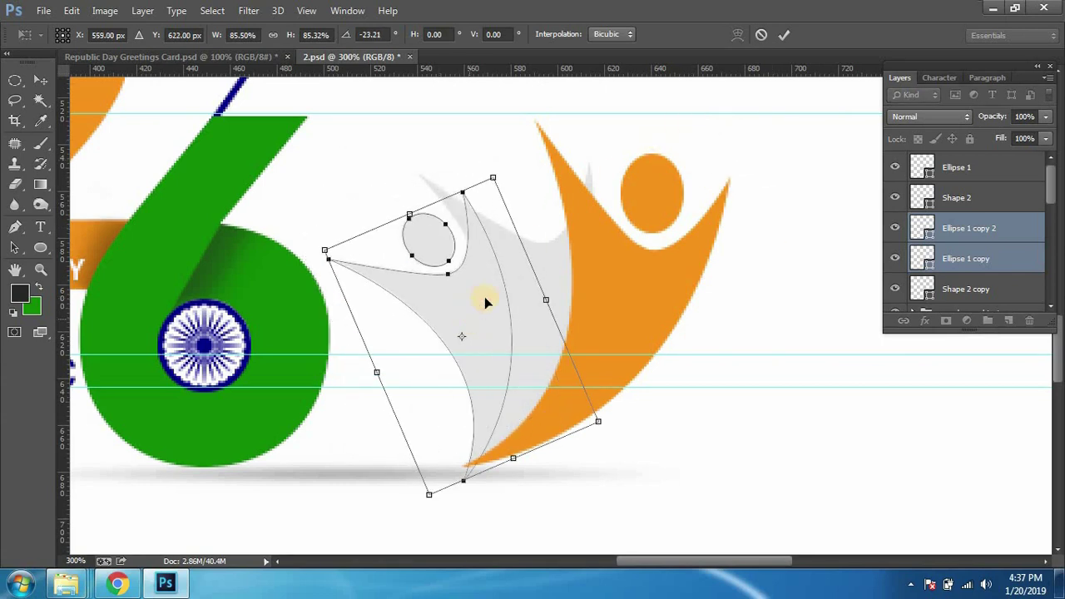
pyautogui.press('Return')
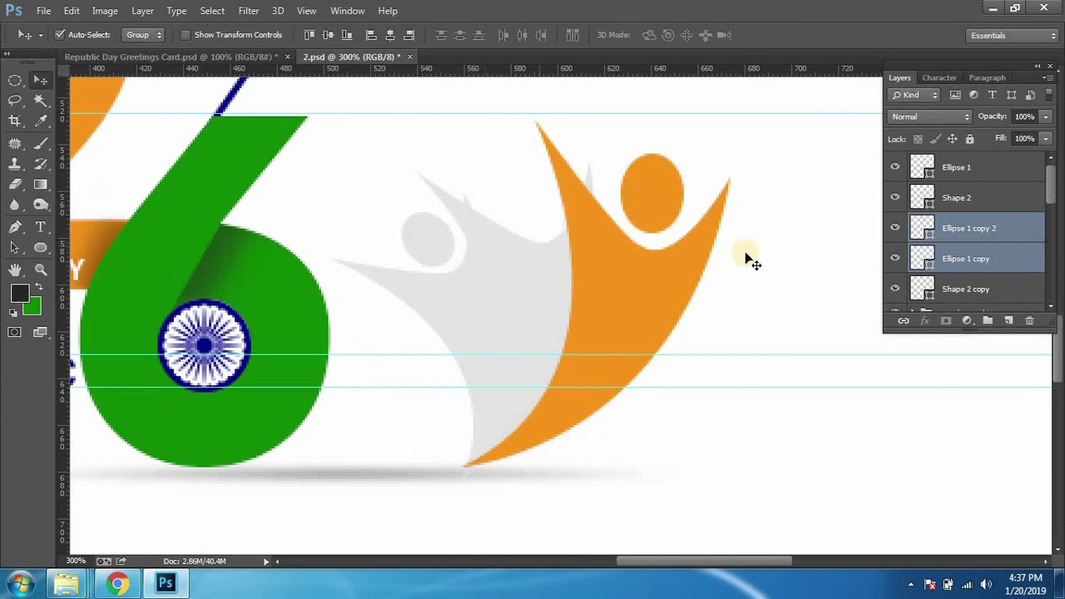
# Step: Undo the trial moves back to the earlier arrangement and link the grey head and body
pyautogui.click(449, 246)
pyautogui.moveTo(447, 243); pyautogui.dragTo(524, 191)
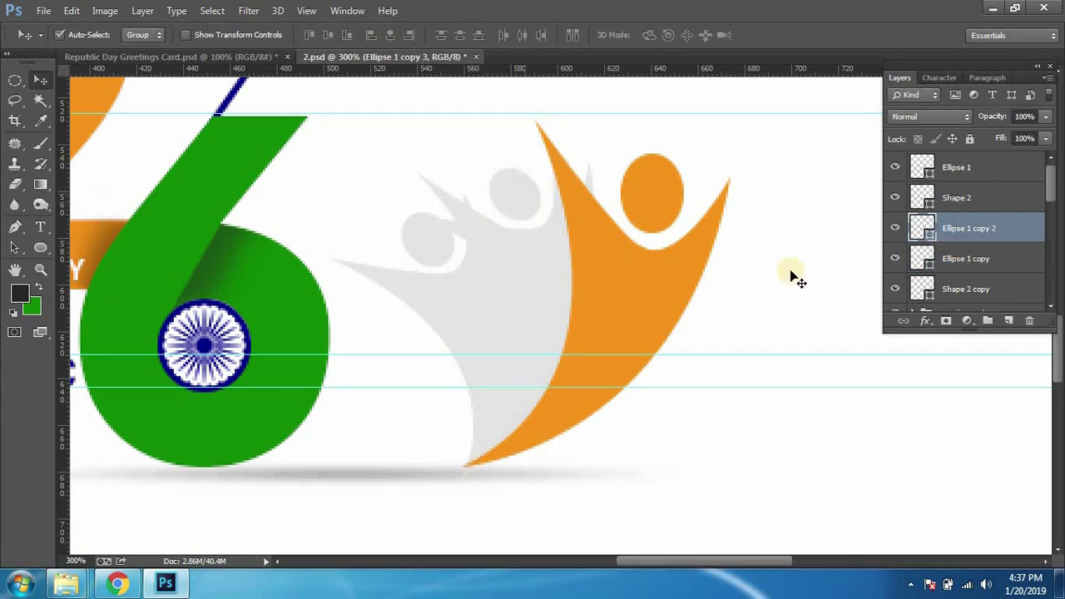
pyautogui.hotkey('ctrl', 'z')
pyautogui.moveTo(435, 234); pyautogui.dragTo(390, 250)
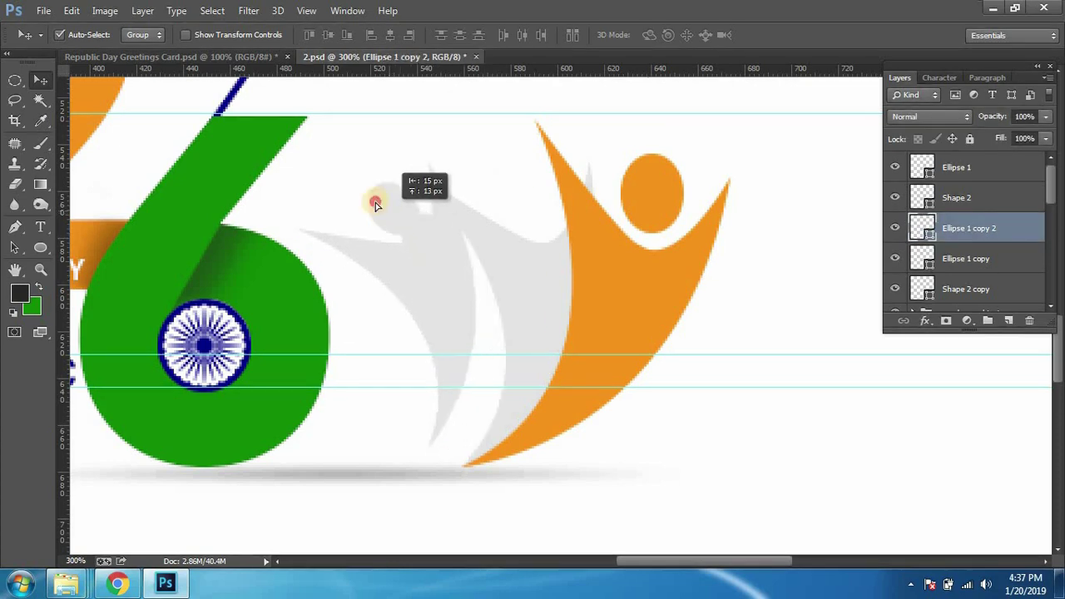
pyautogui.hotkey('ctrl', 'z')
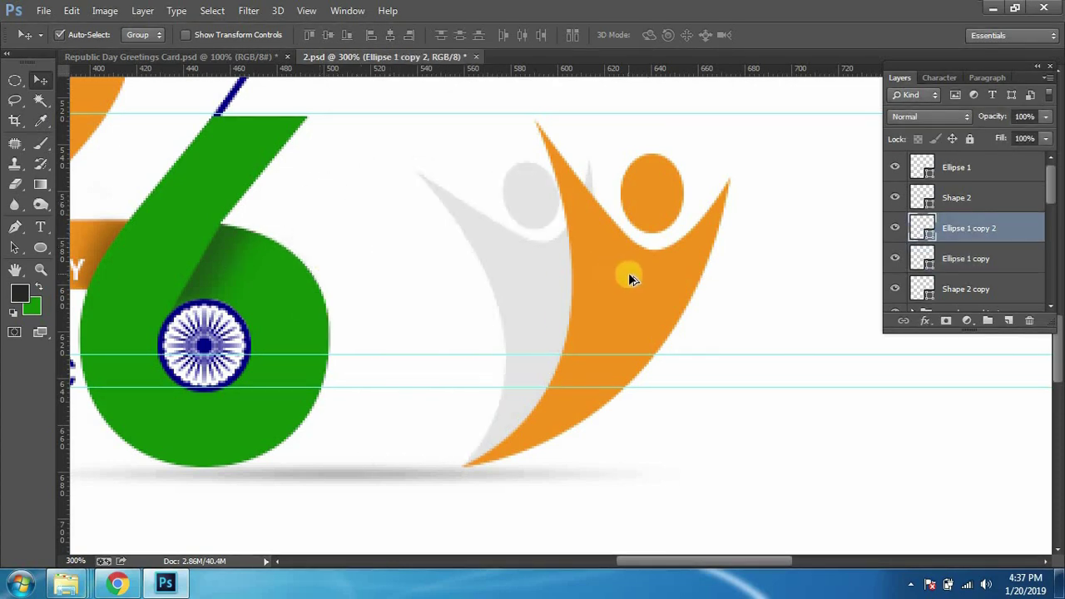
pyautogui.hotkey('ctrl', 'z')
pyautogui.hotkey('ctrl', ']')
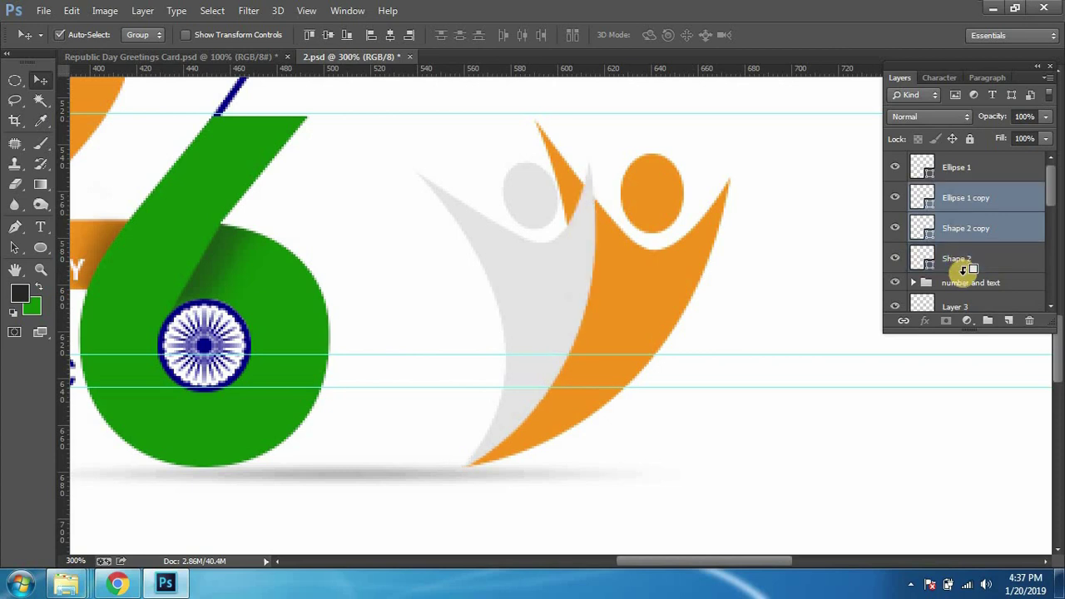
pyautogui.click(903, 320)
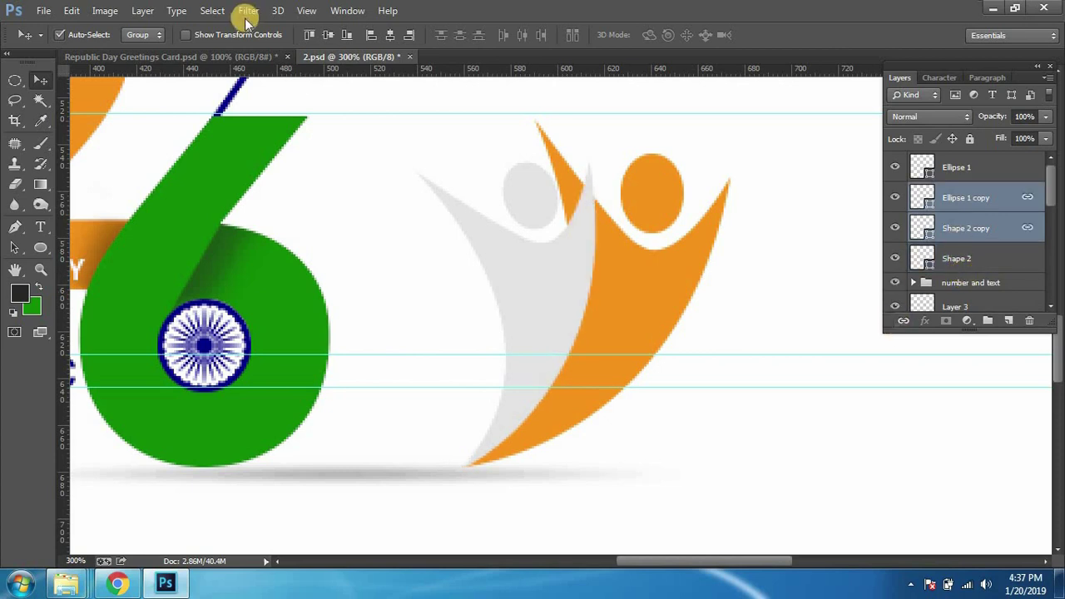
# Step: Compare with the reference, then send the grey figure behind the orange figure
pyautogui.click(244, 57)
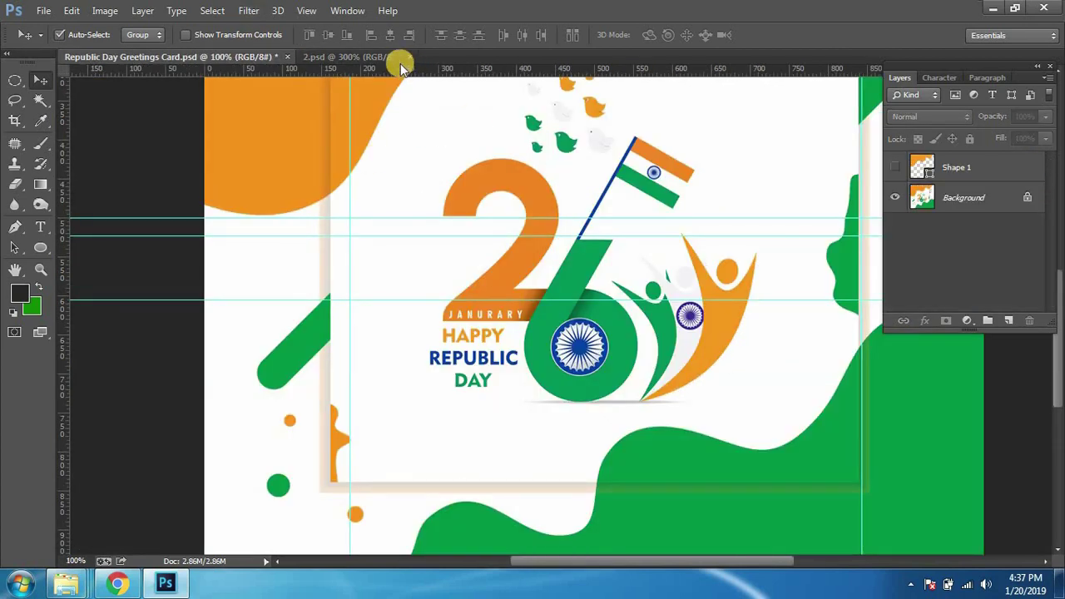
pyautogui.hotkey('ctrl', 'Tab')
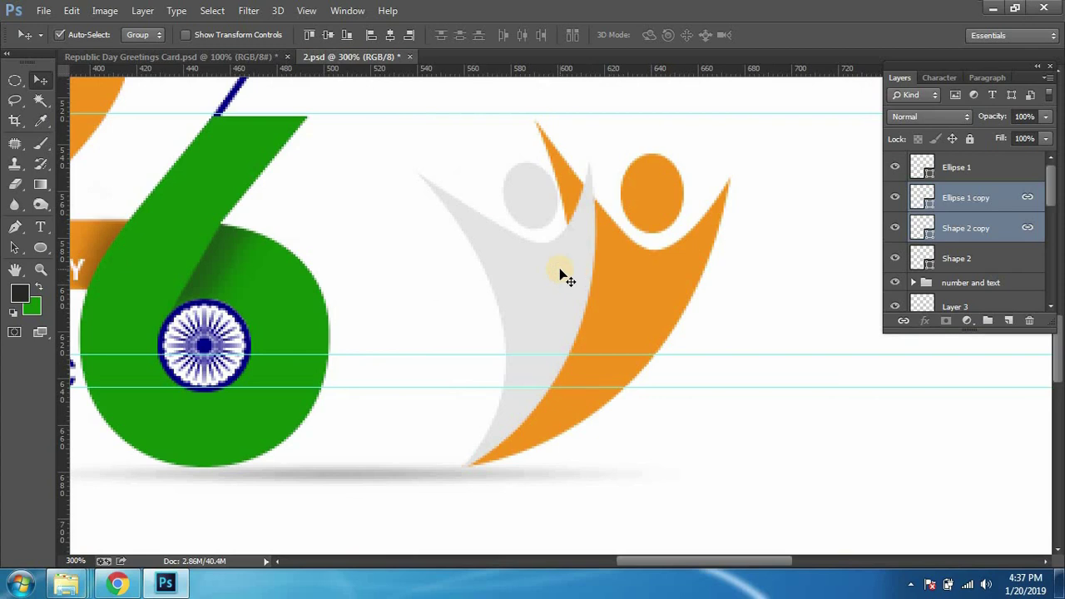
pyautogui.hotkey('ctrl', '[')
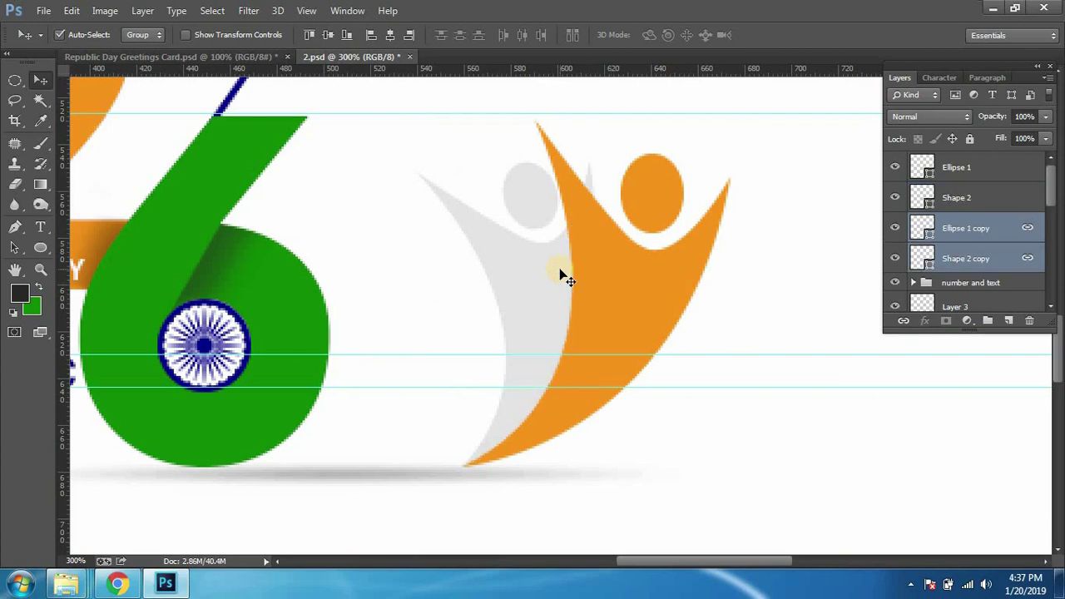
pyautogui.click(955, 246)
pyautogui.hotkey('ctrl', 'j')
pyautogui.scroll(-1, 970, 231)
pyautogui.scroll(-1, 992, 246)
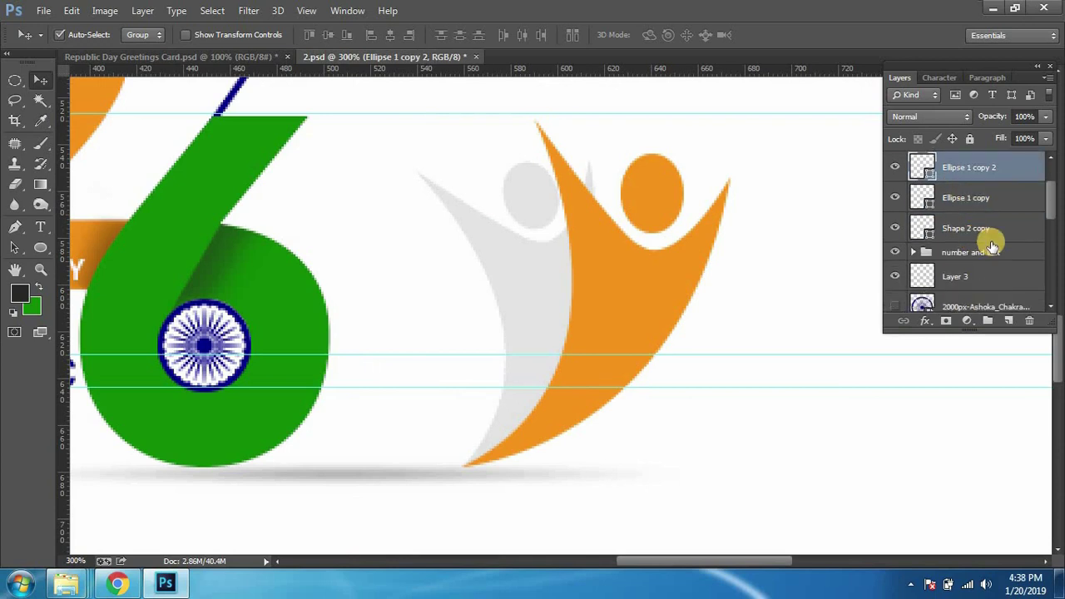
pyautogui.hotkey('ctrl', 'z')
# Step: Duplicate the grey figure's body and head to the left and move the copies down the layer stack
pyautogui.click(982, 204)
pyautogui.scroll(2, 987, 214)
pyautogui.click(986, 230)
pyautogui.keyDown('shift'); pyautogui.click(970, 257); pyautogui.keyUp('shift')
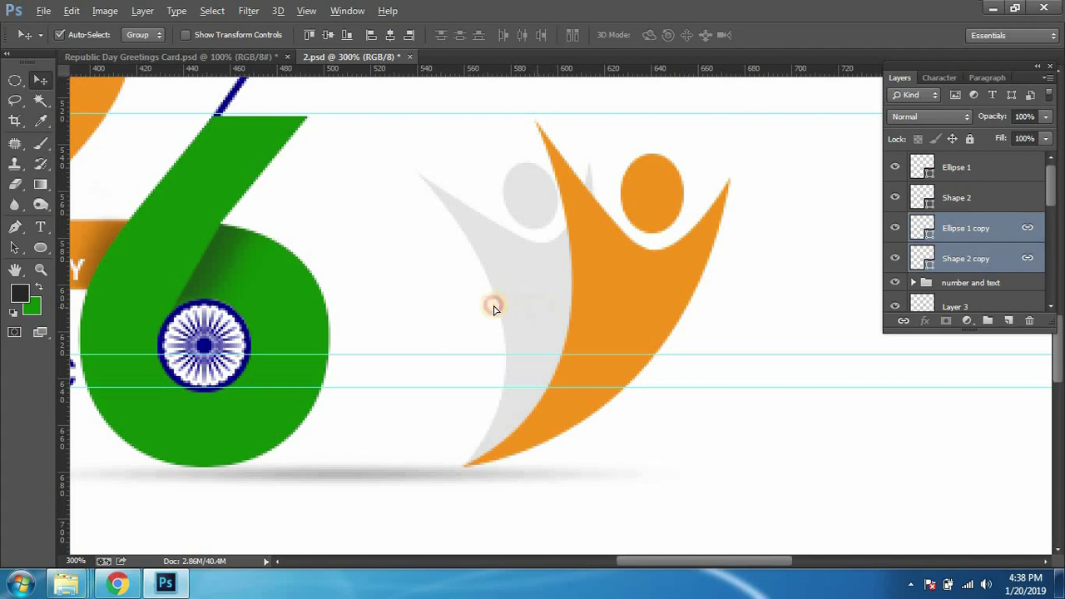
pyautogui.moveTo(493, 309); pyautogui.dragTo(491, 328)
pyautogui.hotkey('ctrl', 't')
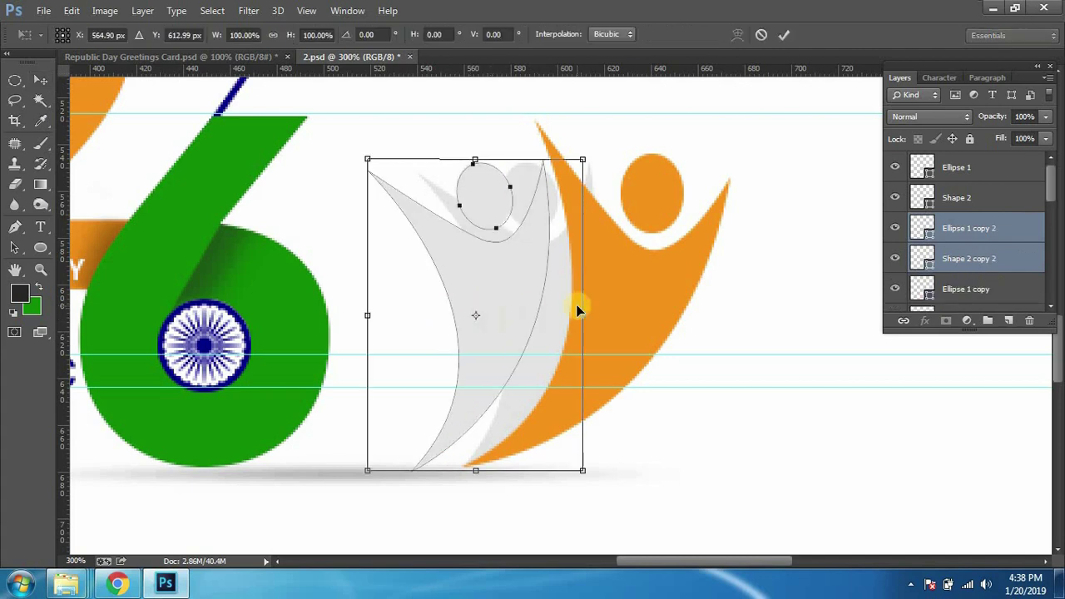
pyautogui.press('Return')
pyautogui.hotkey('ctrl', '[')
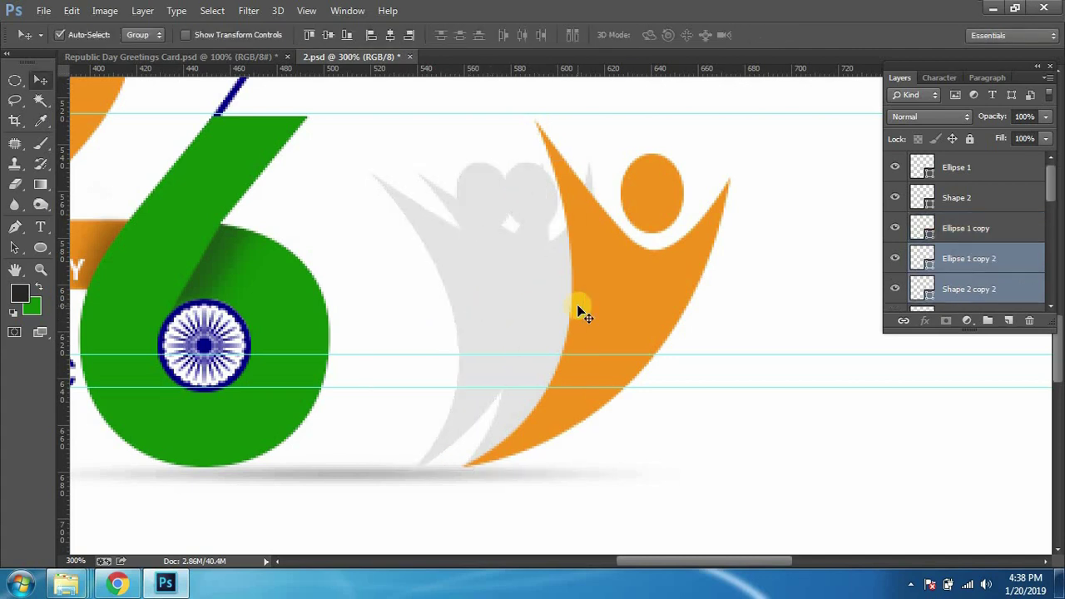
pyautogui.hotkey('ctrl', '[')
pyautogui.scroll(-2, 938, 288)
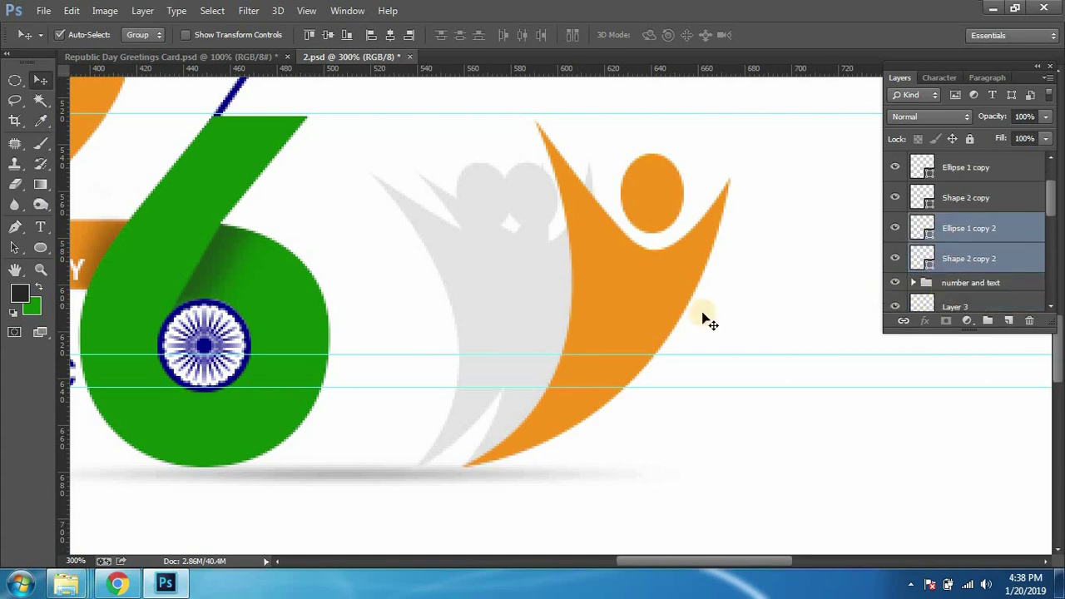
# Step: Scale the new copy to about 79%, rotate it to -21°, and move it down-left
pyautogui.hotkey('ctrl', 't')
pyautogui.moveTo(369, 155); pyautogui.dragTo(388, 190)
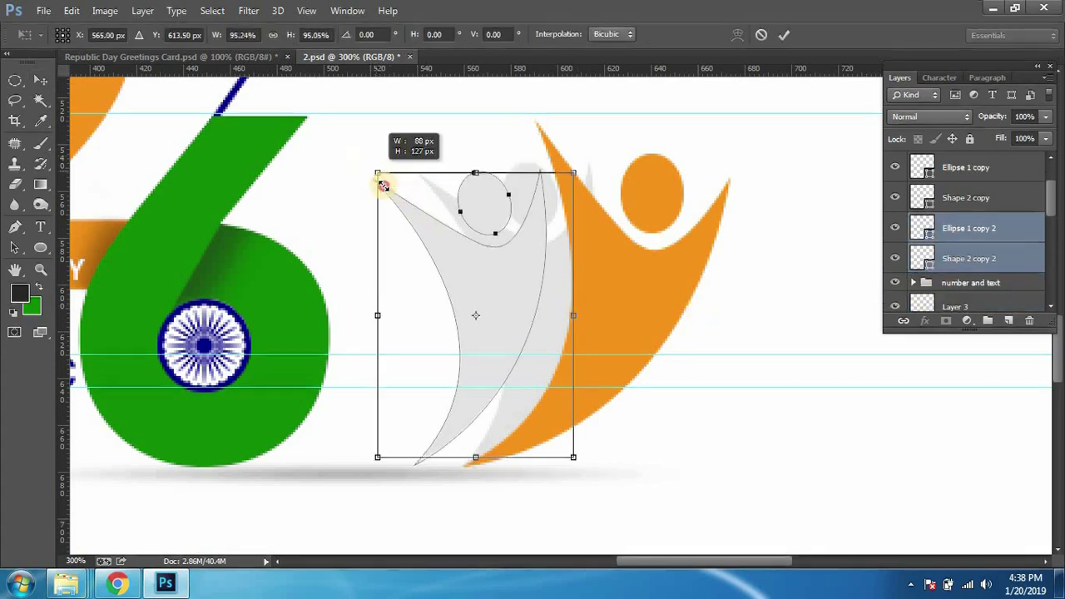
pyautogui.moveTo(673, 214); pyautogui.dragTo(625, 149)
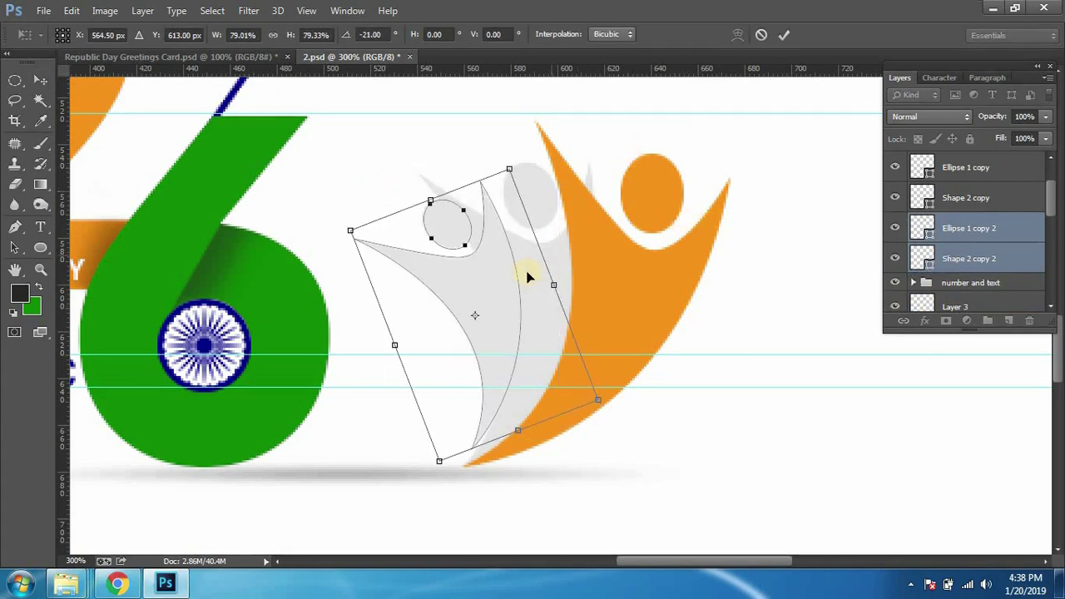
pyautogui.moveTo(498, 284); pyautogui.dragTo(489, 307)
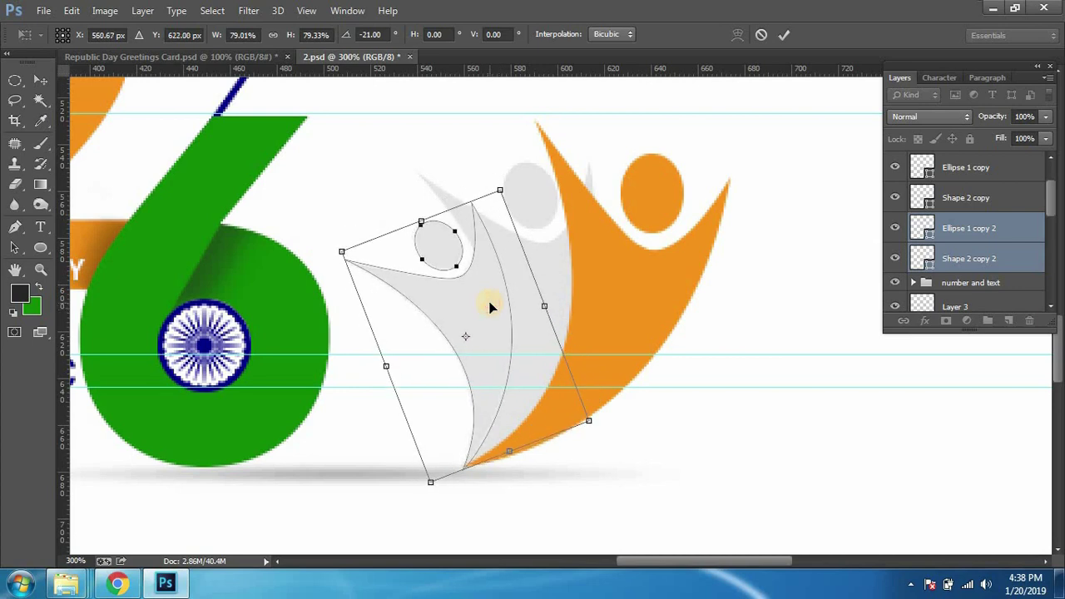
pyautogui.press('Return')
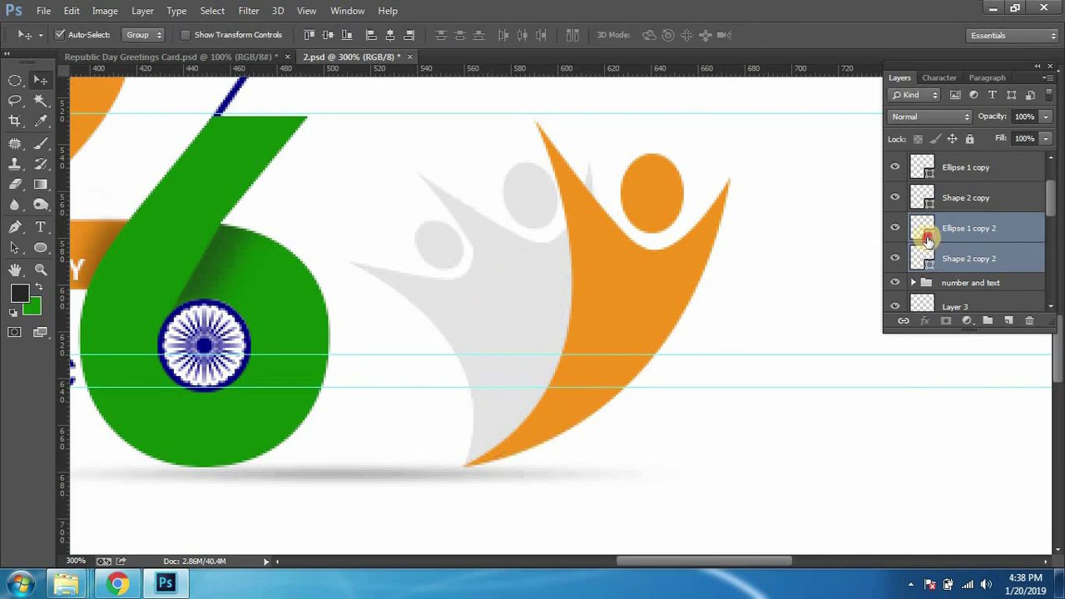
# Step: Recolor the new figure's head and body with the green sampled from the 6
pyautogui.doubleClick(925, 235)
pyautogui.click(302, 348)
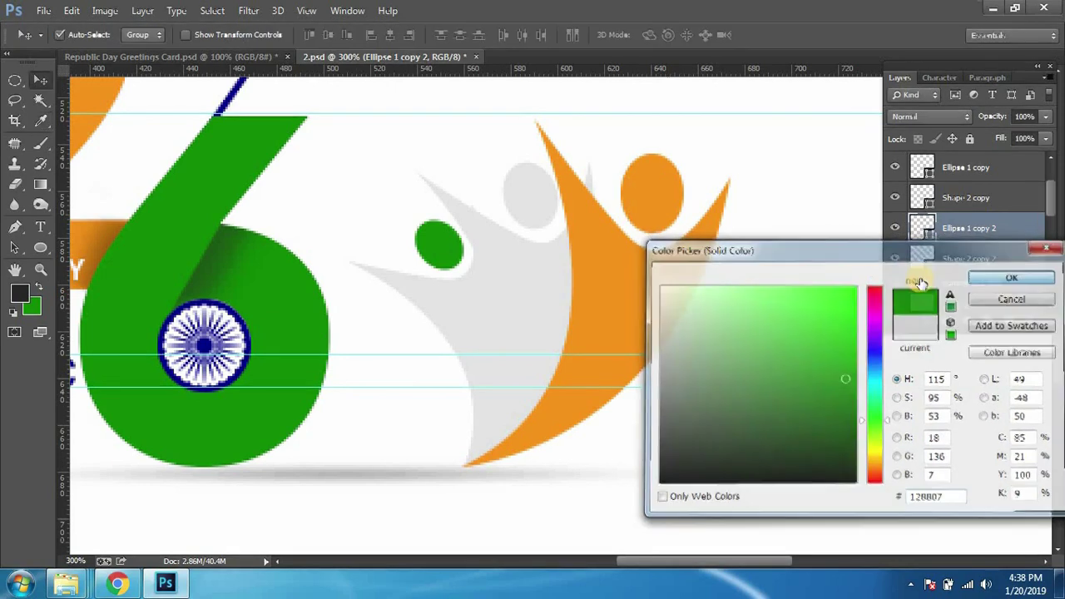
pyautogui.click(1015, 276)
pyautogui.doubleClick(924, 268)
pyautogui.click(281, 340)
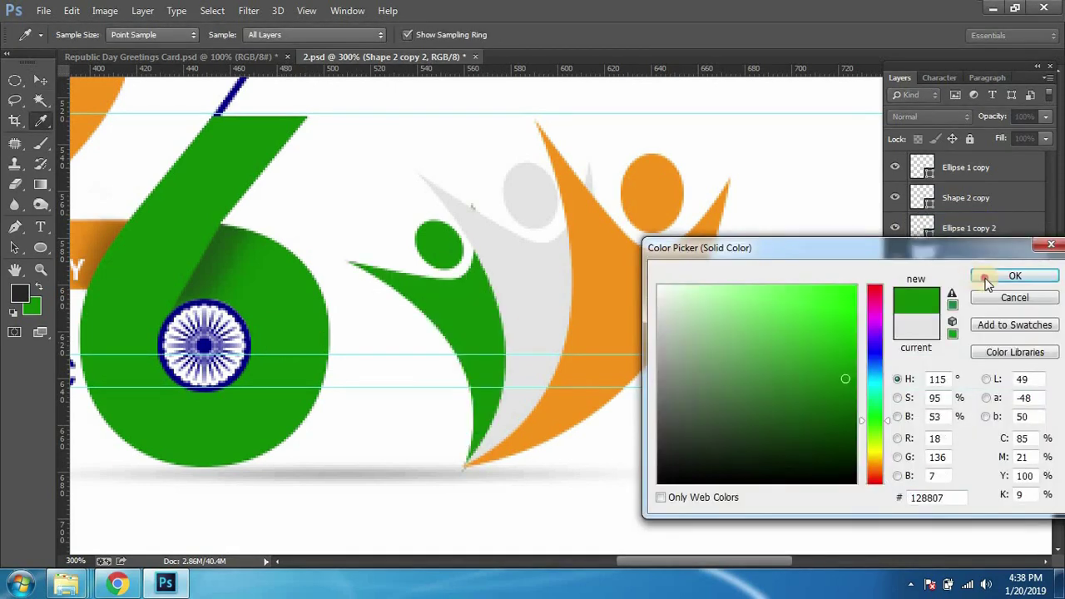
pyautogui.click(985, 277)
# Step: Hide the guides, compare with the reference card, and nudge the grey middle figure
pyautogui.scroll(-2, 580, 323)
pyautogui.scroll(-1, 580, 323)
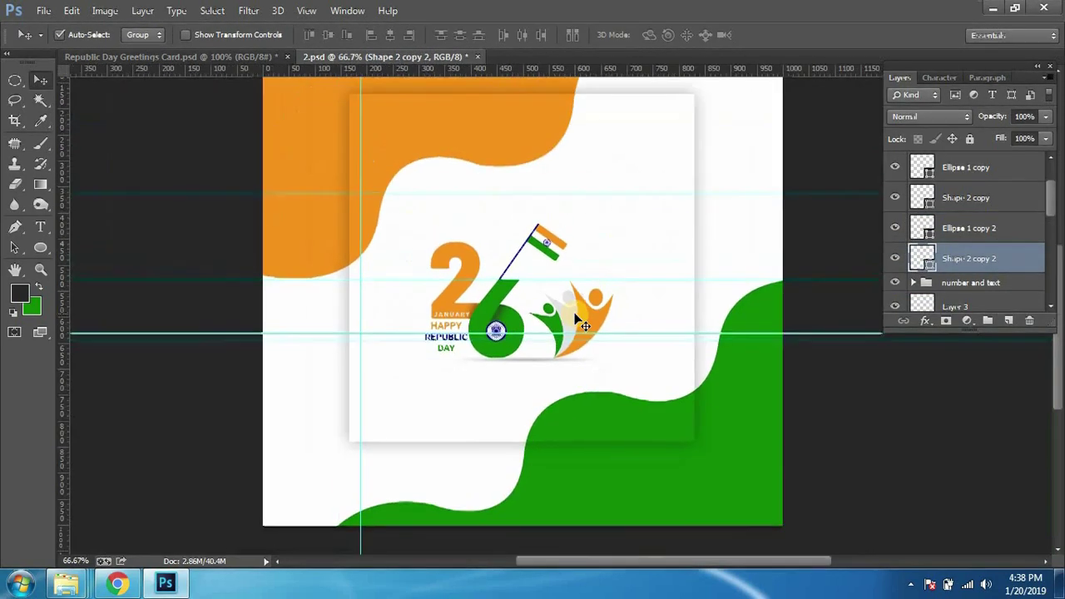
pyautogui.scroll(1, 580, 323)
pyautogui.hotkey('ctrl', 'h')
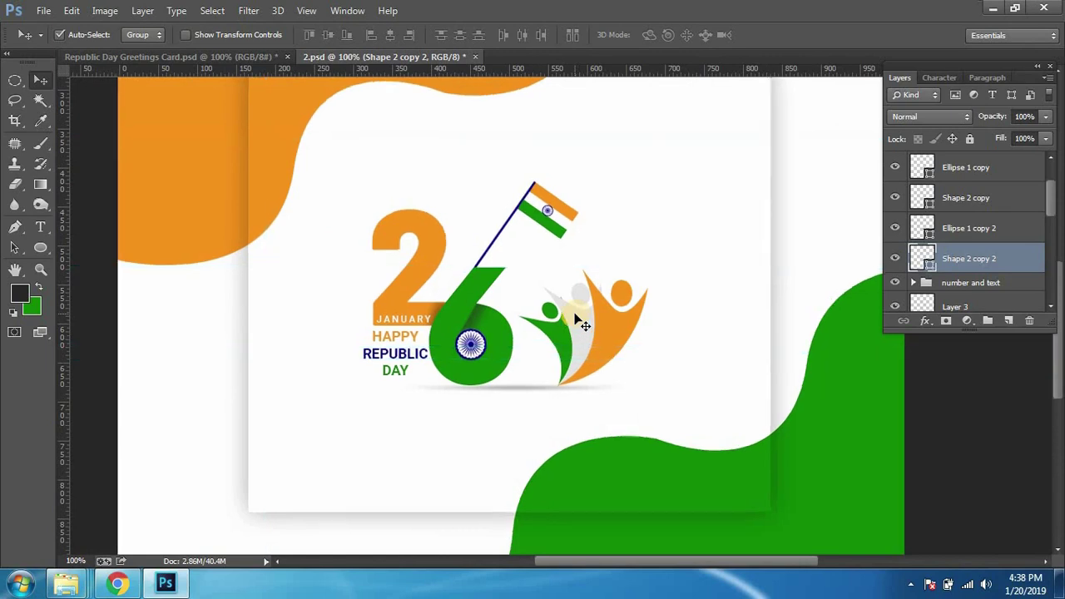
pyautogui.scroll(1, 580, 323)
pyautogui.click(253, 70)
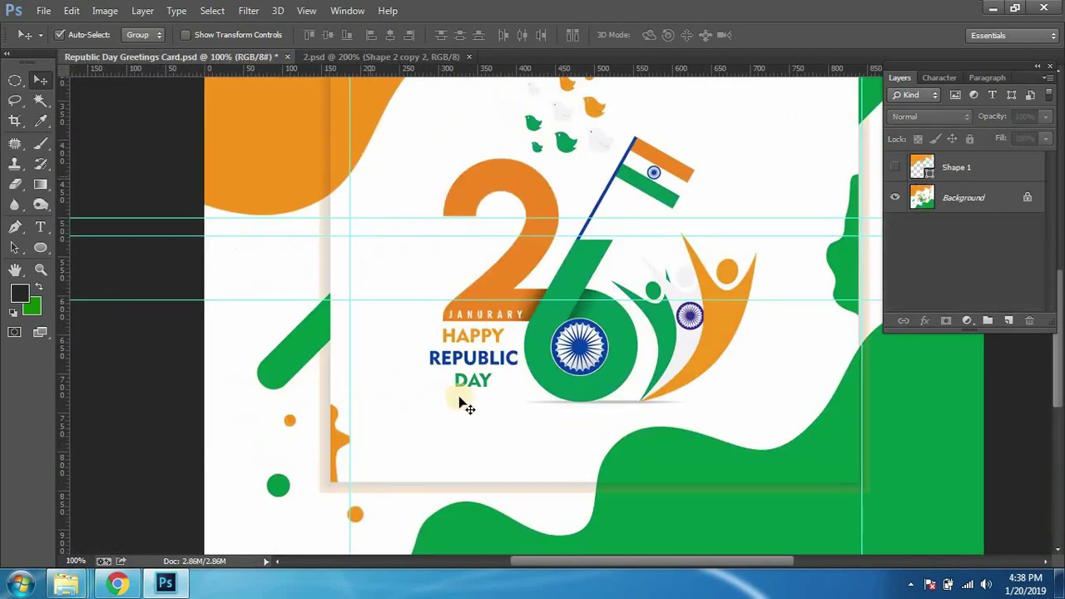
pyautogui.click(416, 57)
pyautogui.scroll(1, 606, 255)
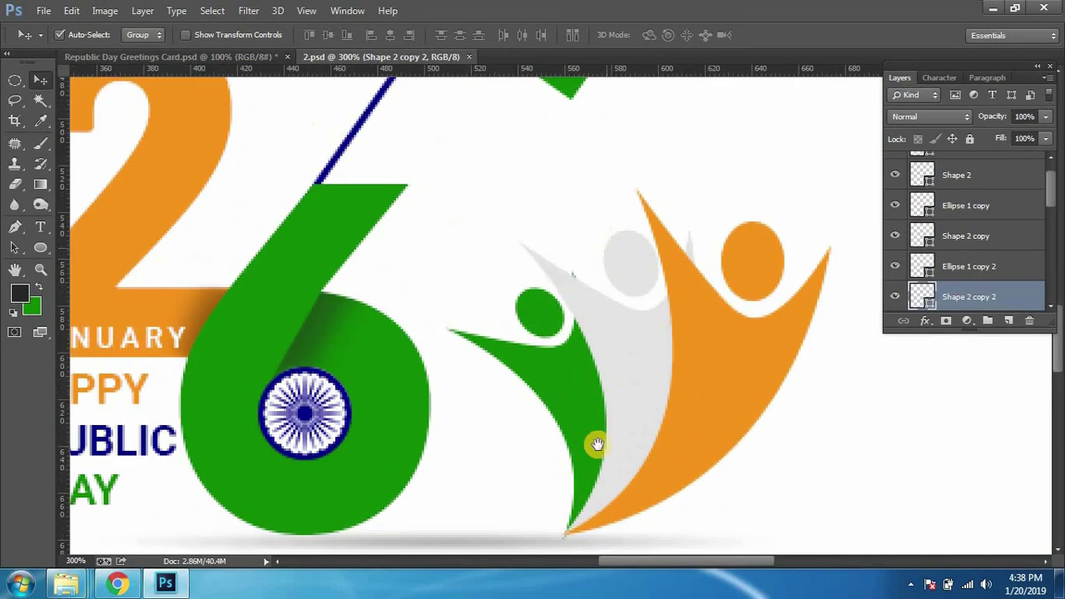
pyautogui.moveTo(549, 334); pyautogui.dragTo(494, 323)
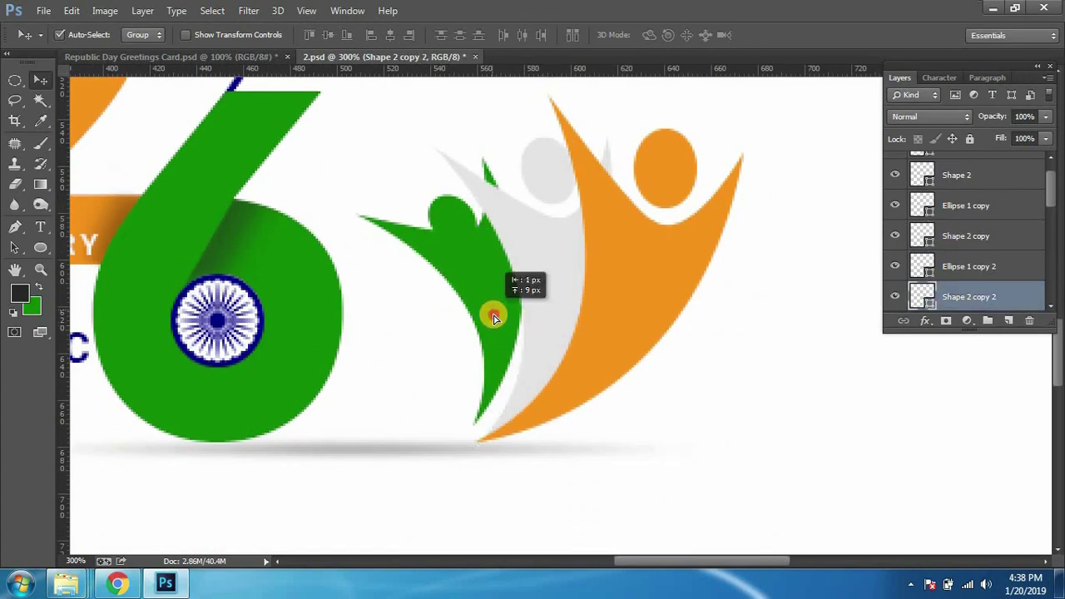
# Step: Link the green head and body and move the green figure slightly right
pyautogui.keyDown('shift'); pyautogui.click(985, 282); pyautogui.keyUp('shift')
pyautogui.click(902, 320)
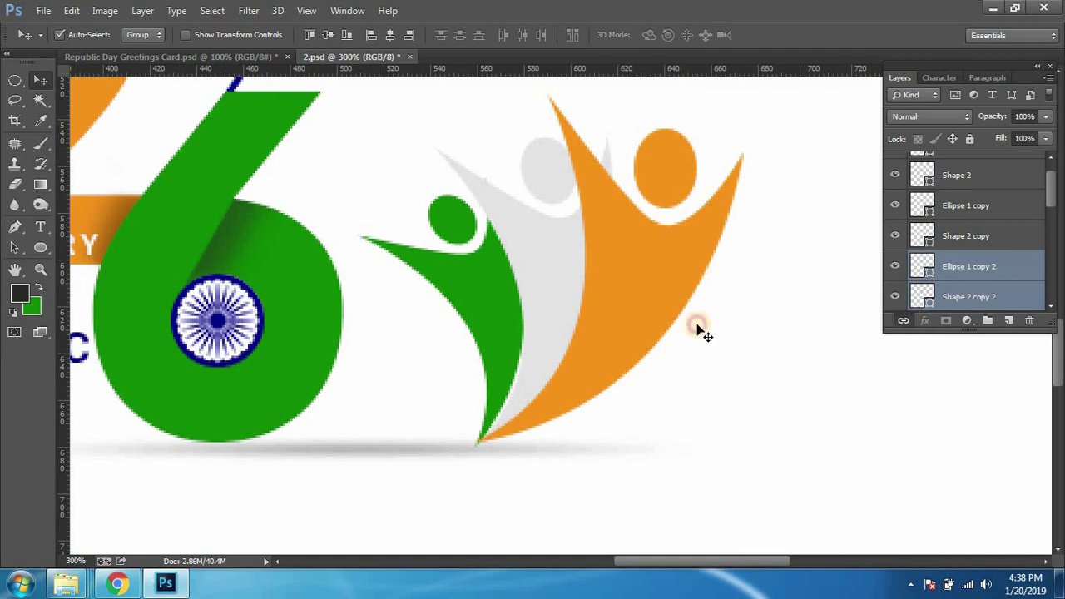
pyautogui.moveTo(469, 314); pyautogui.dragTo(475, 308)
pyautogui.scroll(-2, 649, 463)
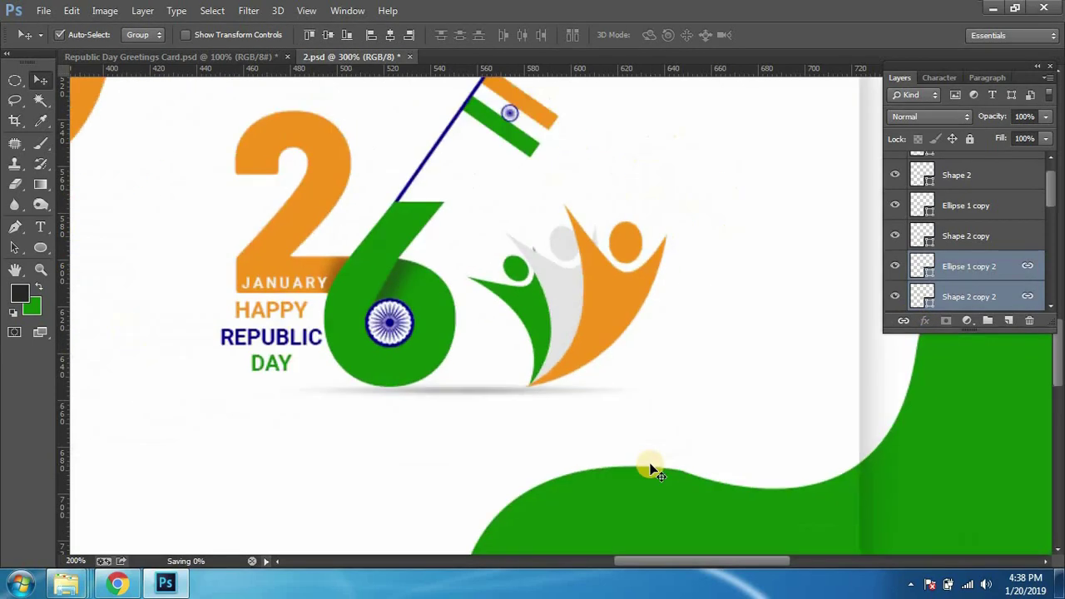
pyautogui.scroll(-2, 650, 463)
pyautogui.scroll(1, 649, 464)
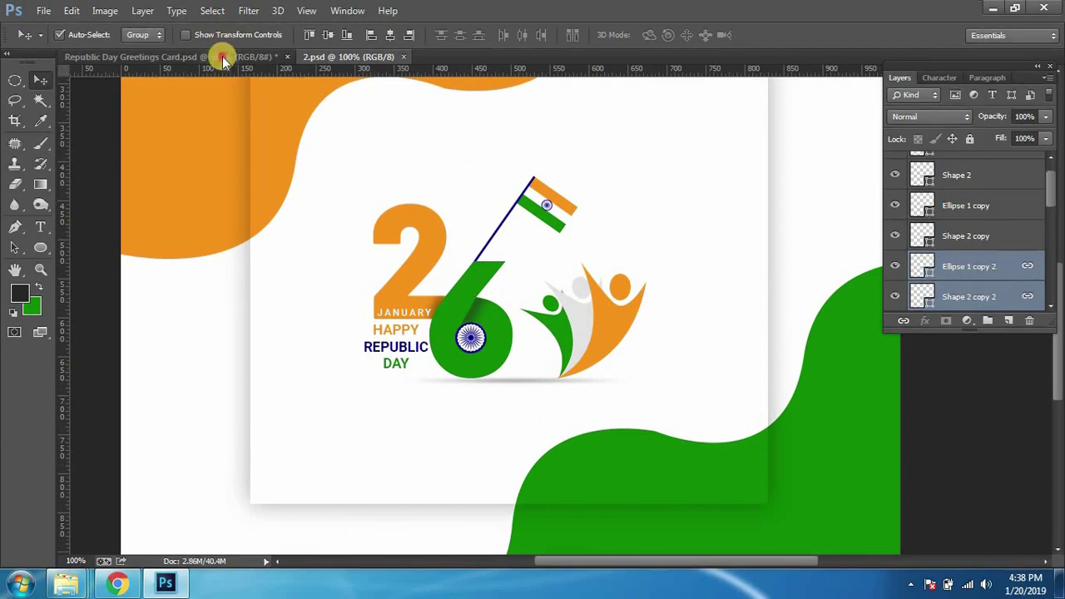
# Step: Compare with the reference card and select all three figures' layers together
pyautogui.click(222, 56)
pyautogui.click(349, 55)
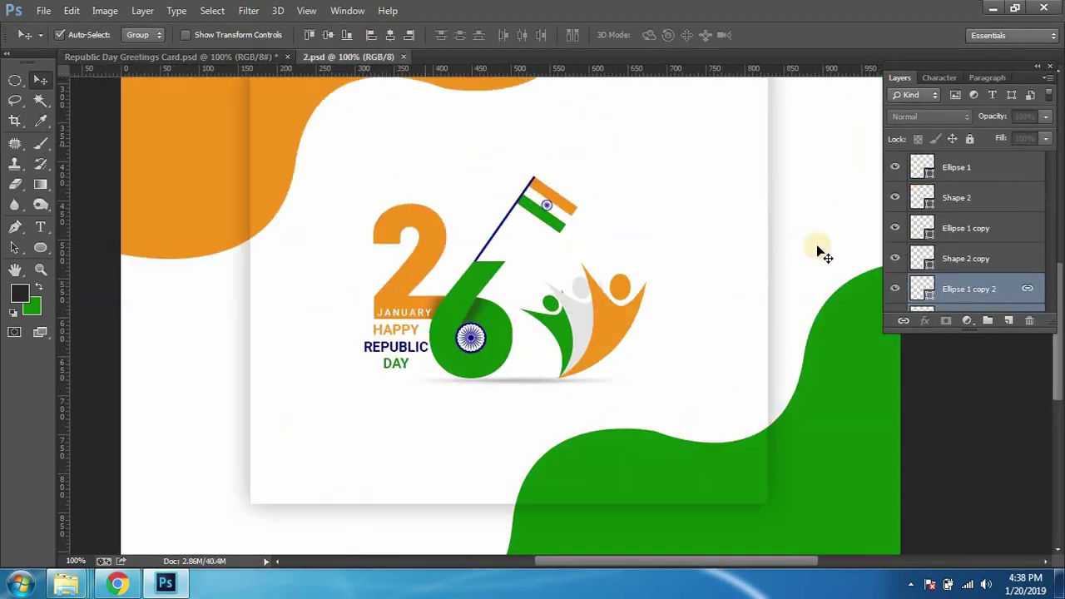
pyautogui.keyDown('shift'); pyautogui.click(987, 170); pyautogui.keyUp('shift')
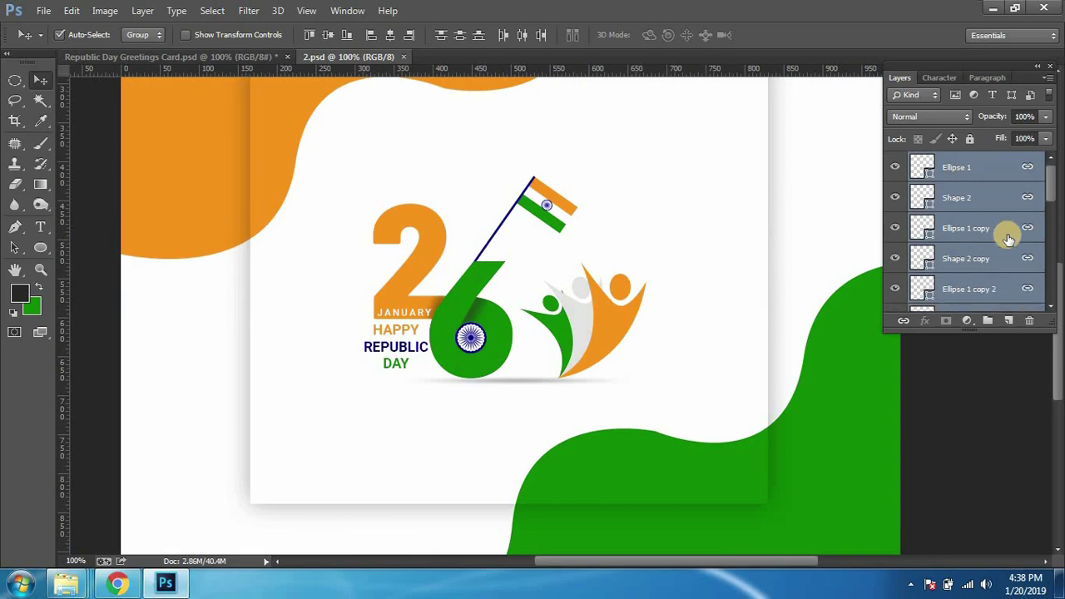
# Step: Tilt the group of three figures about 14° and nudge them into position
pyautogui.hotkey('shift', 'Left')
pyautogui.hotkey('shift', 'Left')
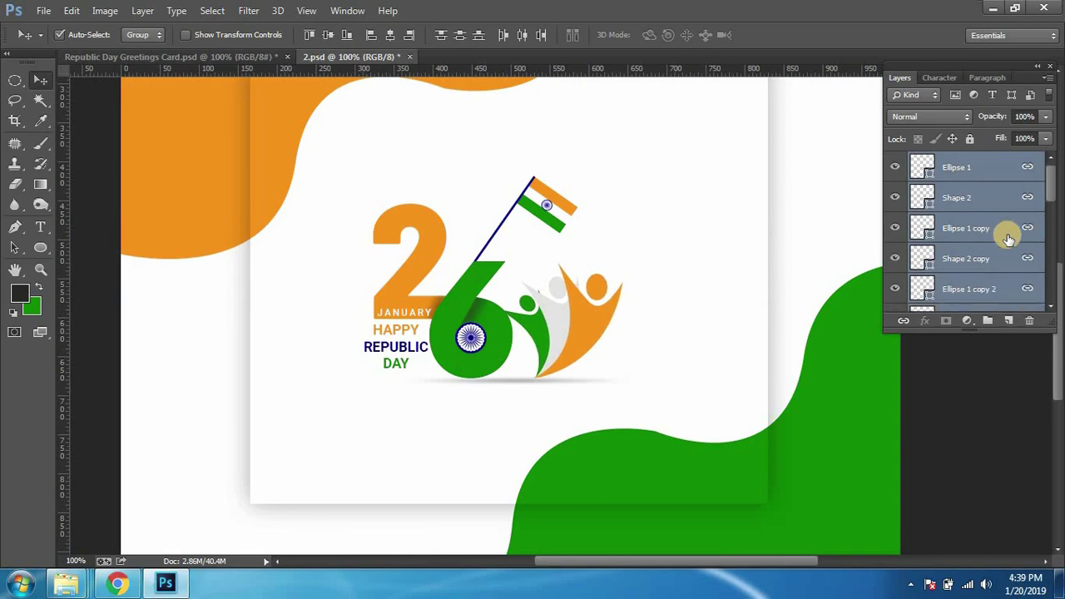
pyautogui.hotkey('ctrl', 't')
pyautogui.moveTo(661, 257); pyautogui.dragTo(672, 272)
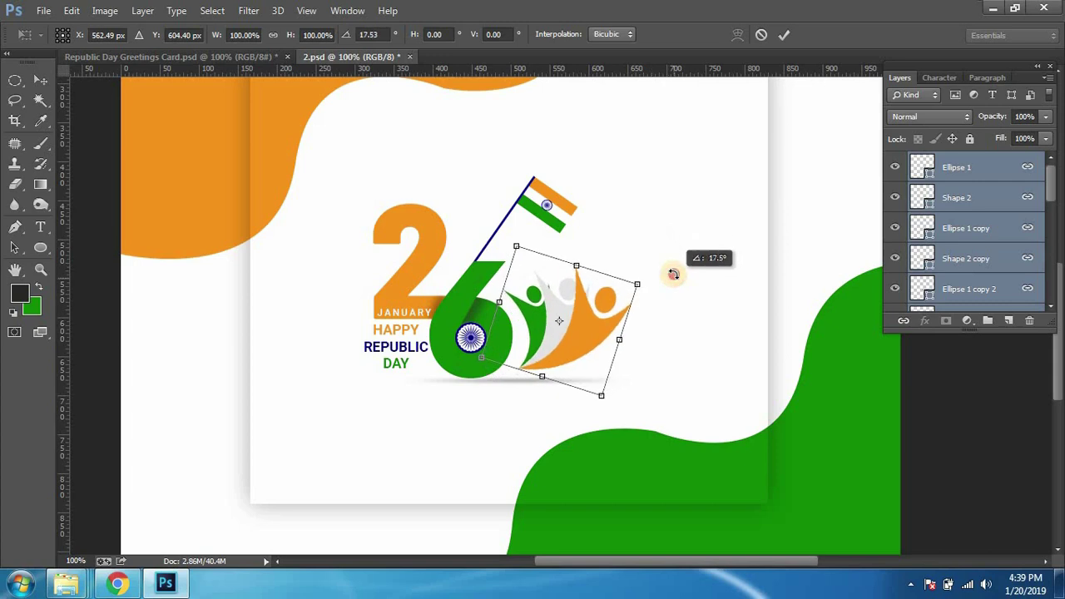
pyautogui.hotkey('shift', 'Down')
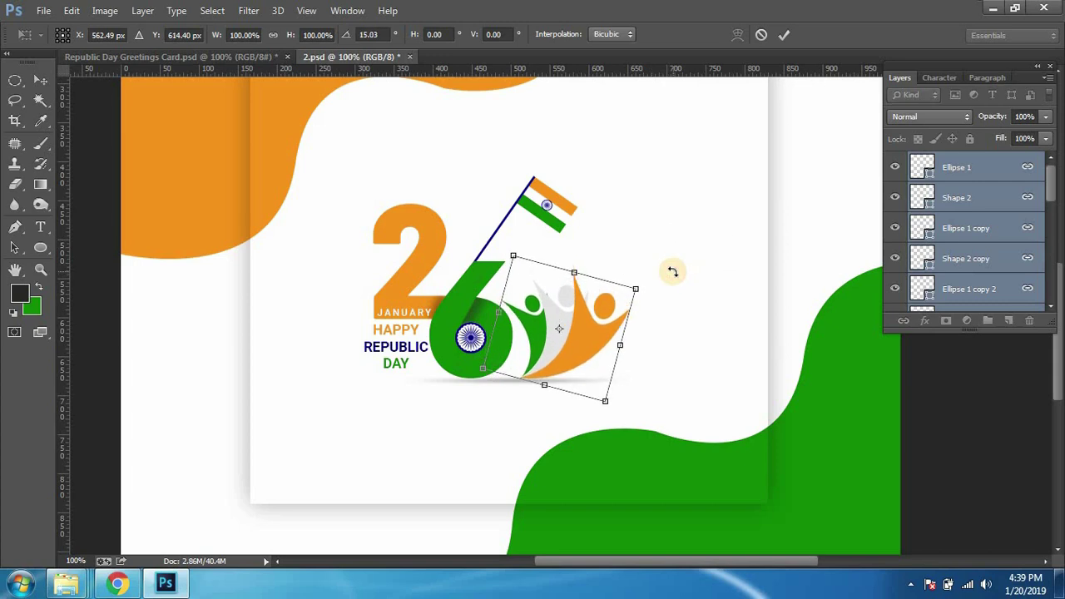
pyautogui.hotkey('shift', 'Left')
pyautogui.press('Right')
pyautogui.press('Right')
pyautogui.press('Right')
pyautogui.press('Up')
pyautogui.press('Up')
pyautogui.press('Up')
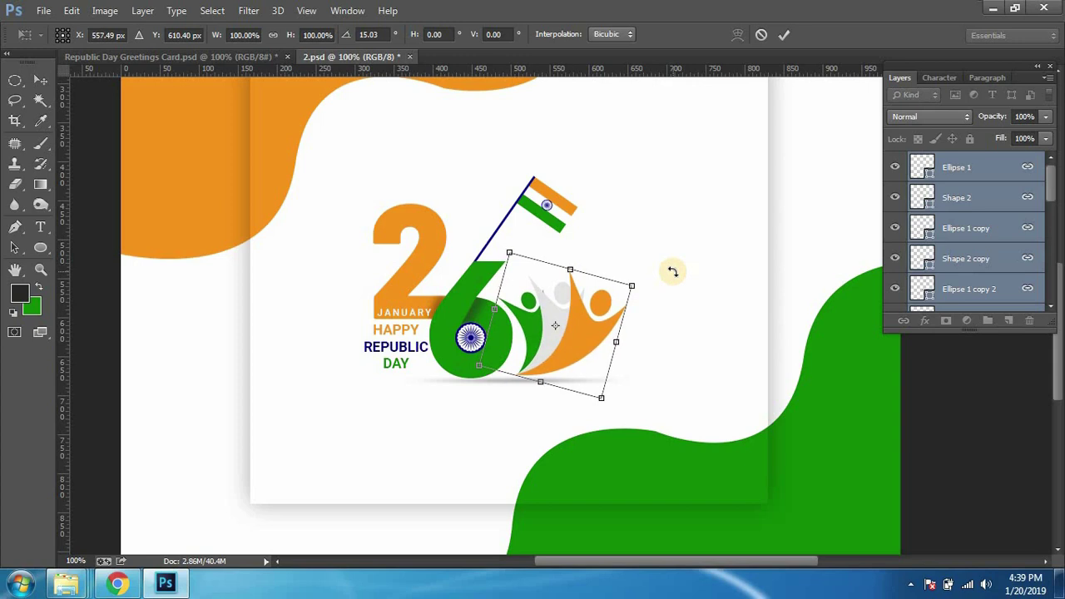
pyautogui.moveTo(664, 235); pyautogui.dragTo(661, 229)
pyautogui.press('Return')
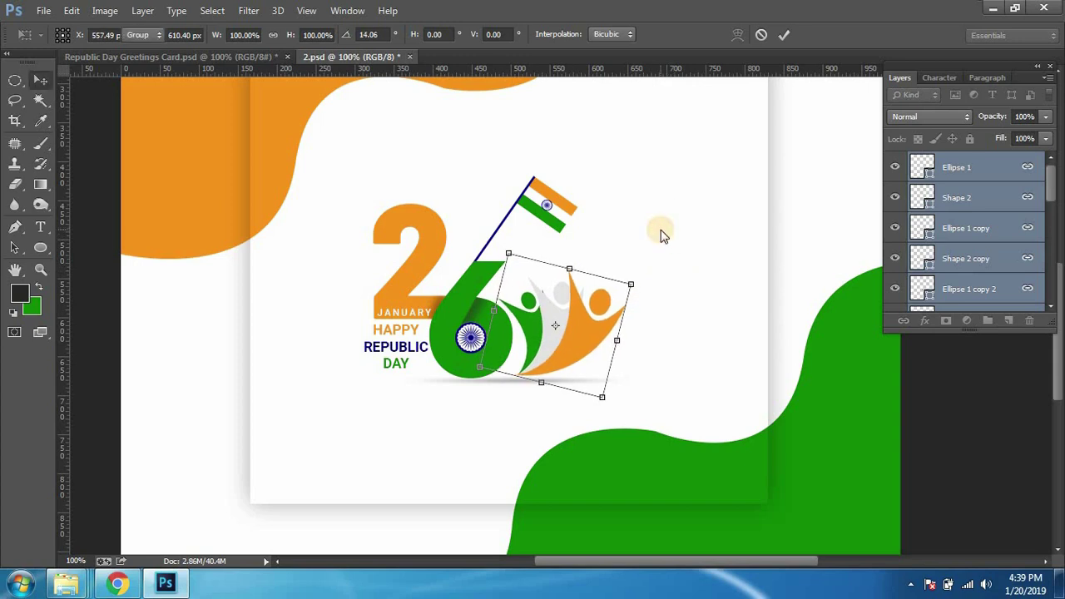
pyautogui.press('Right')
pyautogui.press('Right')
pyautogui.press('Right')
pyautogui.press('Right')
pyautogui.press('Right')
pyautogui.press('Right')
pyautogui.press('Right')
pyautogui.press('Right')
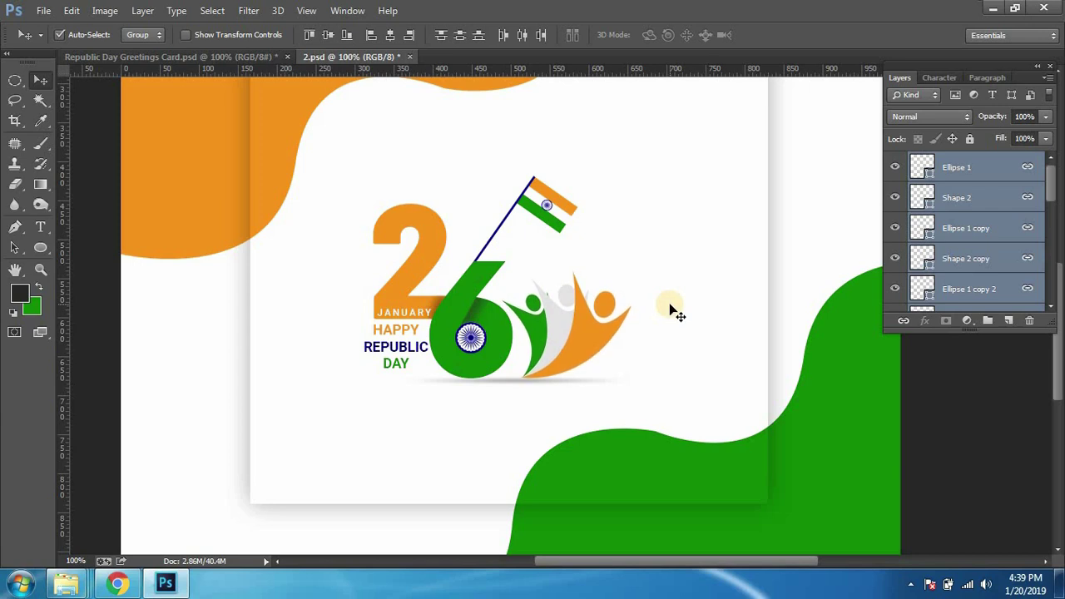
# Step: Narrow the Layer 3 shadow beneath the figures and lower its opacity to 32%
pyautogui.hotkey('ctrl', '+')
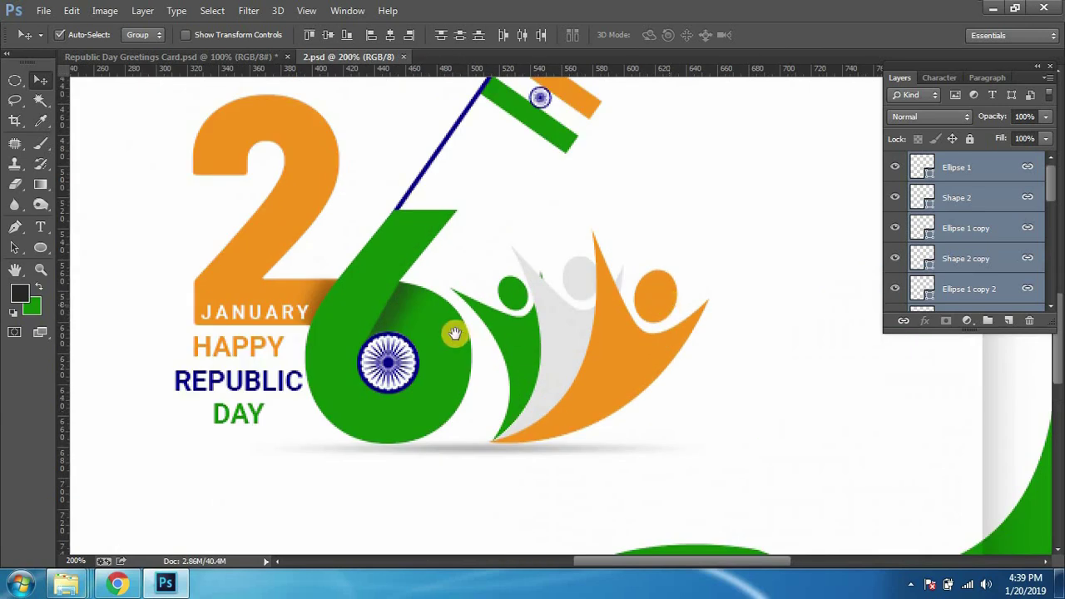
pyautogui.moveTo(456, 333); pyautogui.dragTo(432, 307)
pyautogui.click(593, 399)
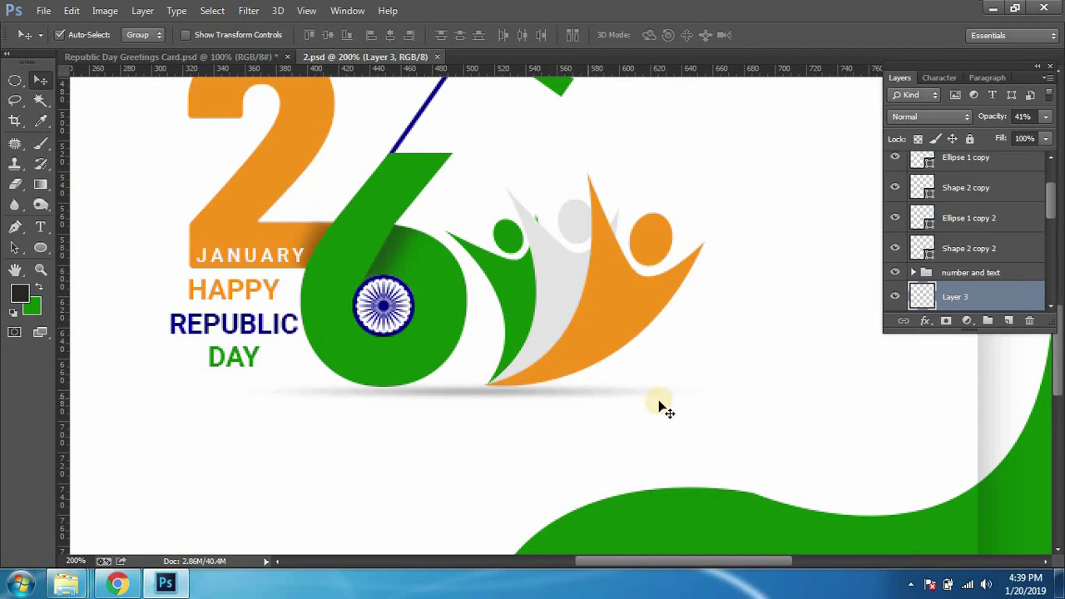
pyautogui.hotkey('ctrl', 't')
pyautogui.moveTo(707, 387); pyautogui.dragTo(663, 389)
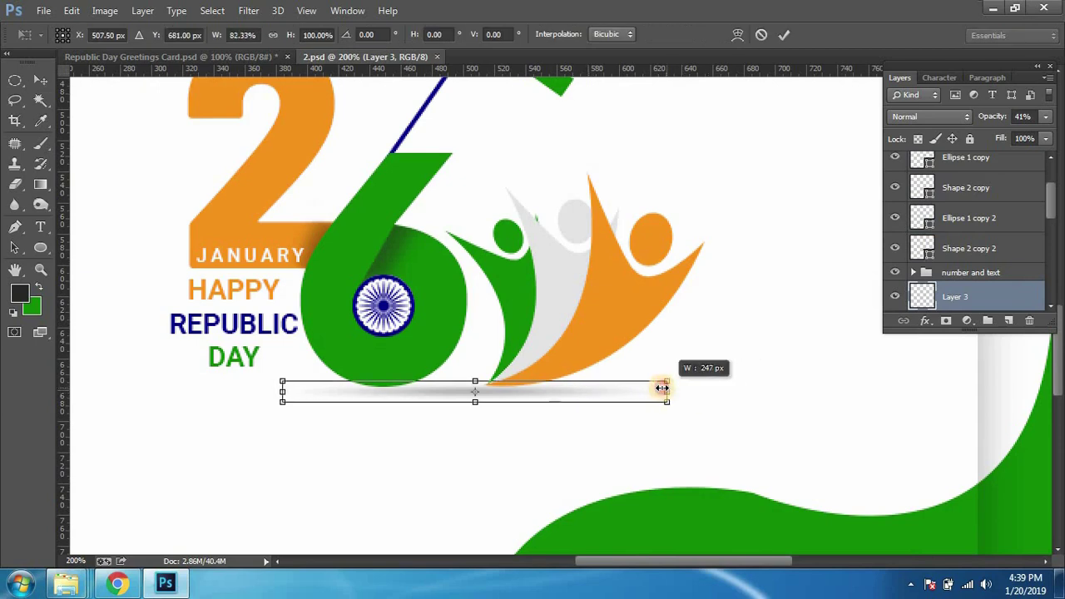
pyautogui.press('Return')
pyautogui.click(1045, 117)
pyautogui.moveTo(998, 135); pyautogui.dragTo(990, 137)
pyautogui.click(714, 348)
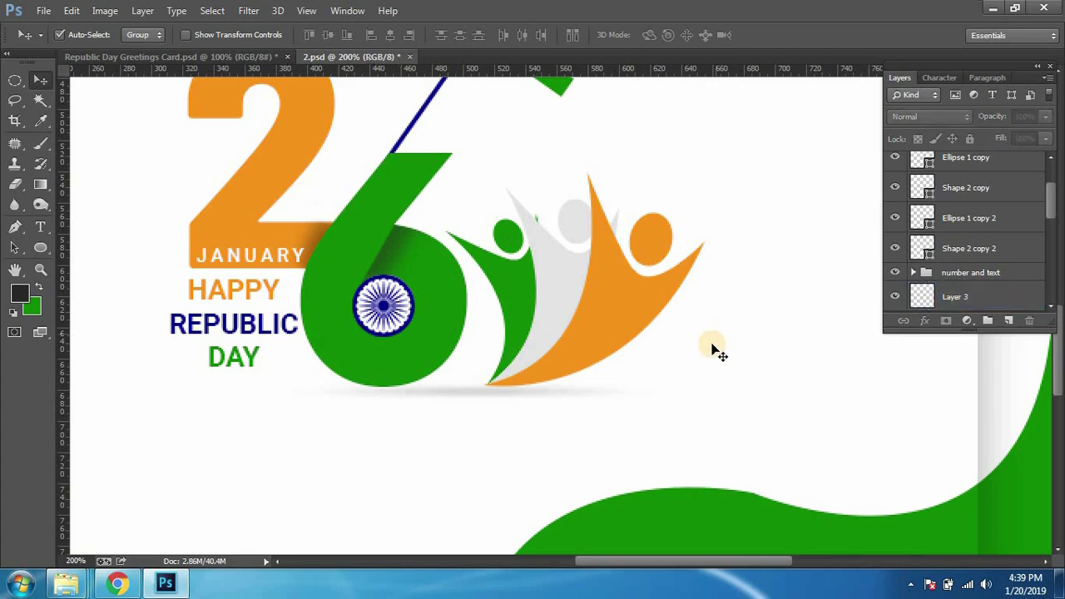
# Step: Switch back to the Republic Day Greetings Card reference
pyautogui.scroll(-3, 714, 347)
pyautogui.scroll(-1, 714, 348)
pyautogui.scroll(1, 714, 348)
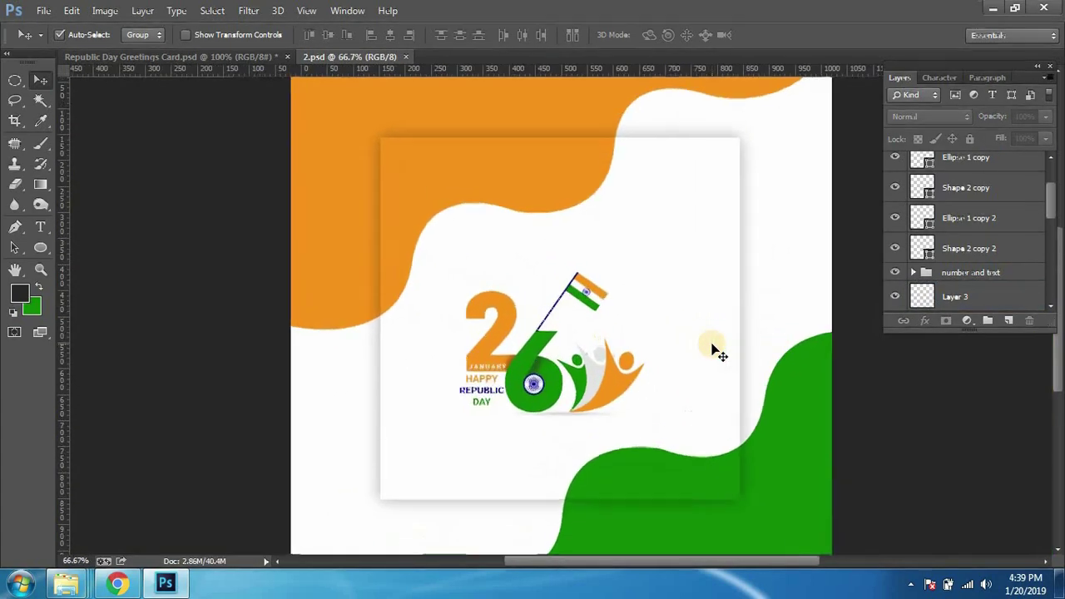
pyautogui.scroll(2, 713, 348)
pyautogui.scroll(1, 714, 348)
pyautogui.scroll(-3, 714, 348)
pyautogui.scroll(2, 713, 348)
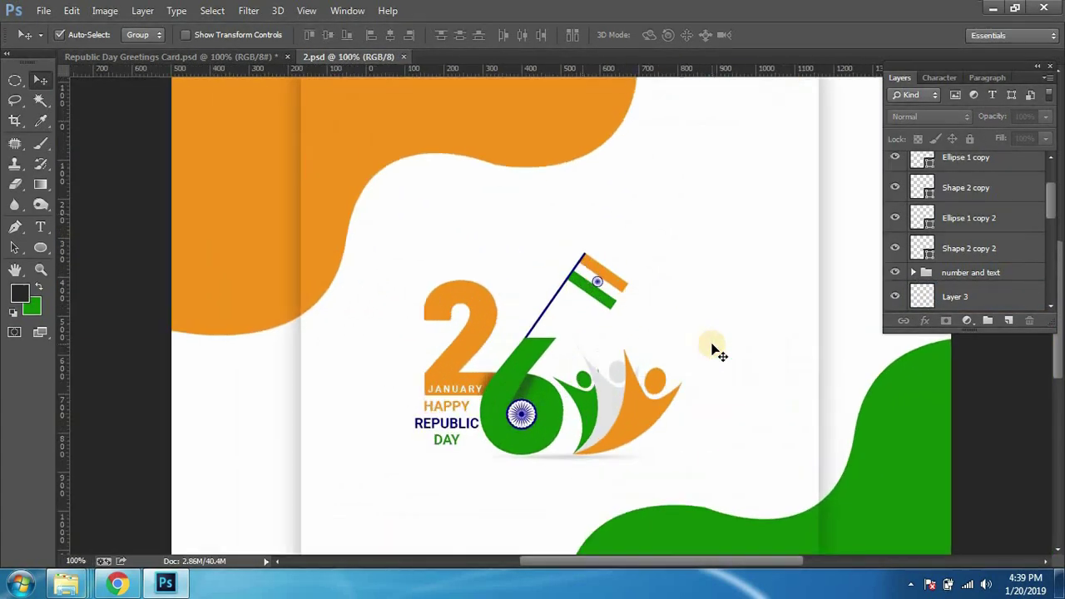
pyautogui.click(188, 57)
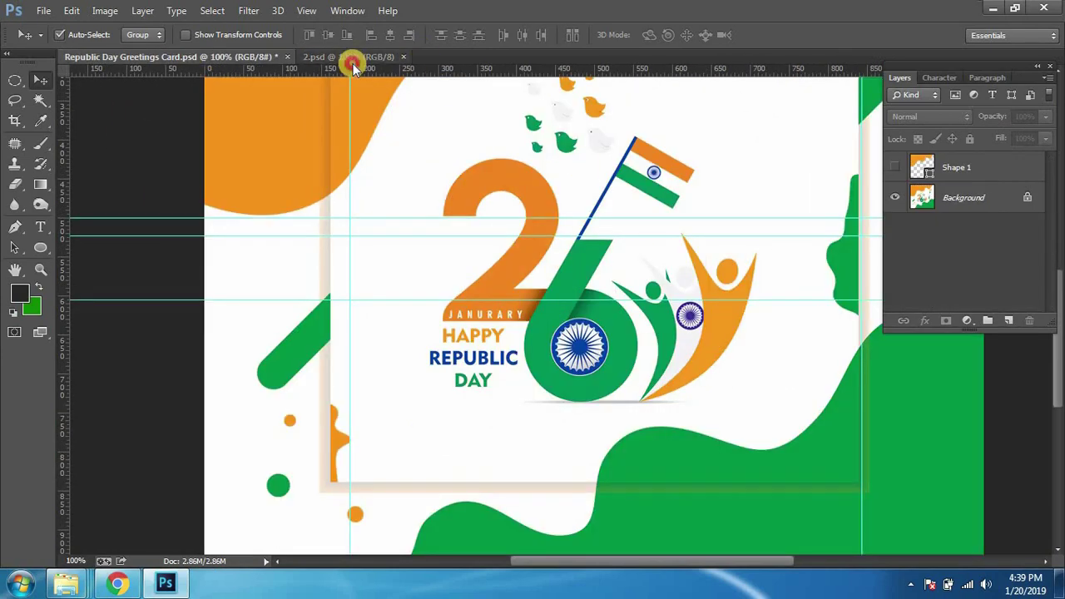
pyautogui.click(352, 60)
pyautogui.hotkey('ctrl', '+')
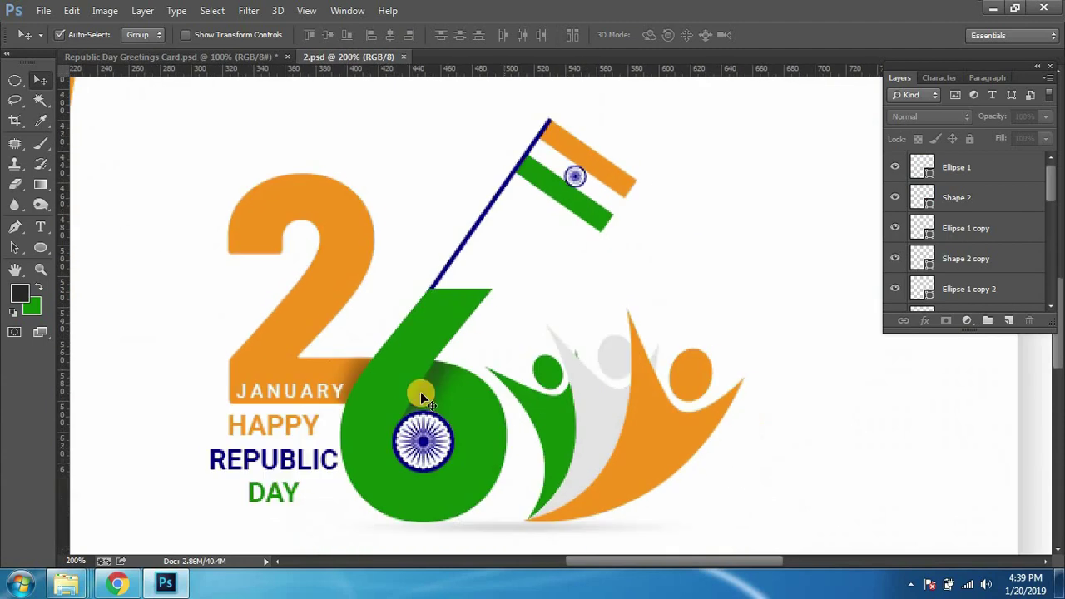
pyautogui.click(421, 436)
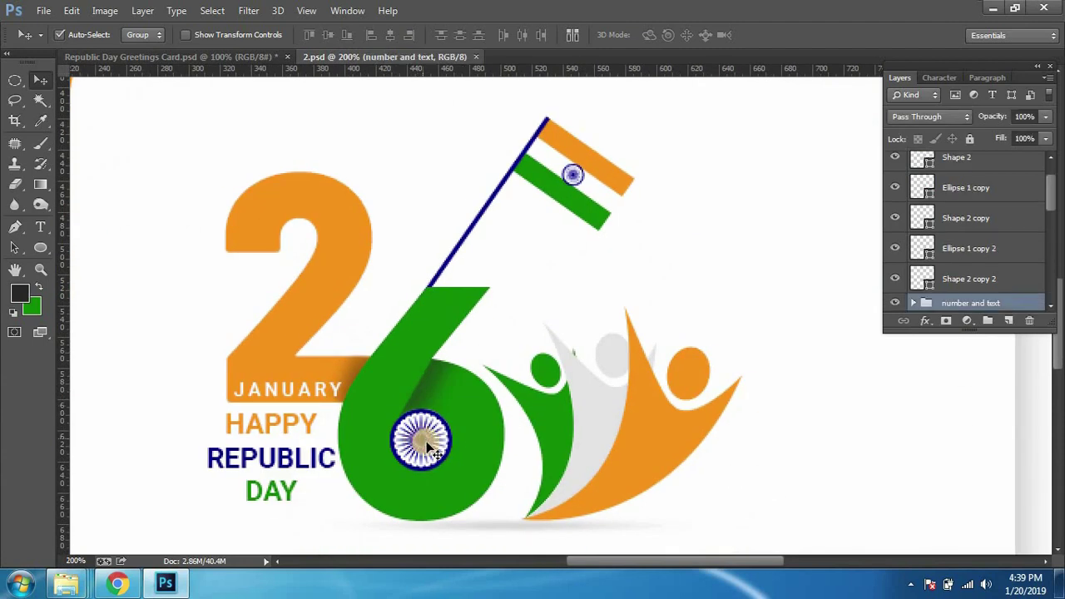
pyautogui.click(147, 35)
pyautogui.click(138, 65)
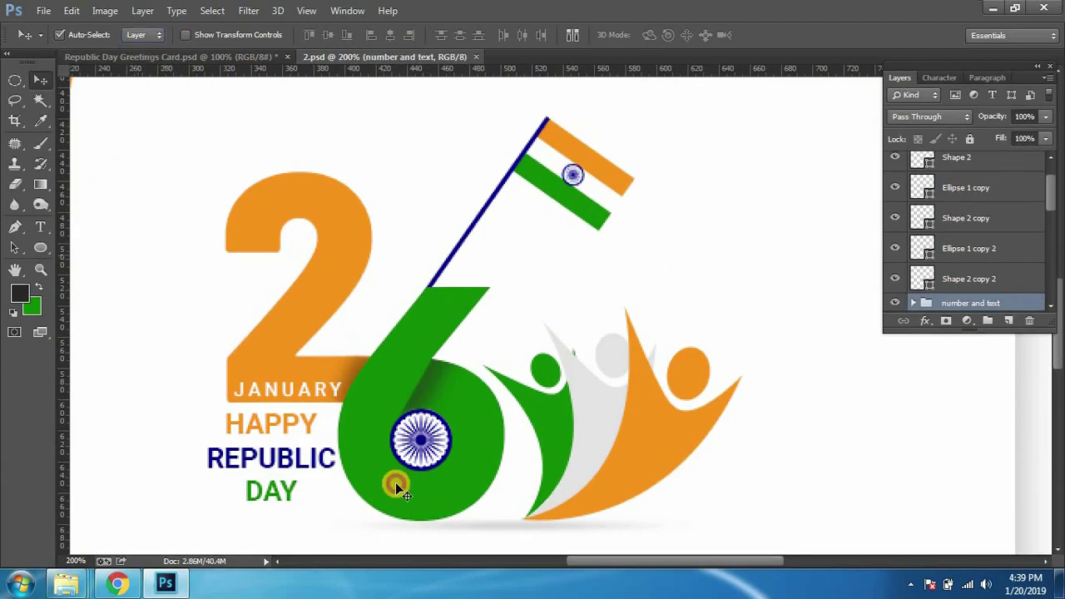
pyautogui.click(418, 431)
pyautogui.click(421, 442)
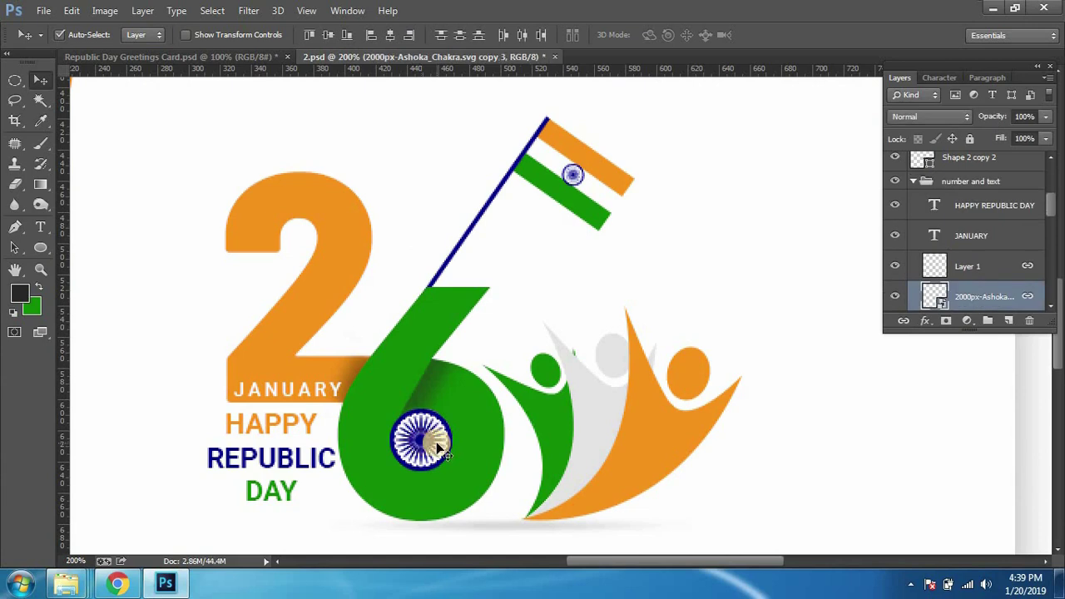
pyautogui.click(438, 449)
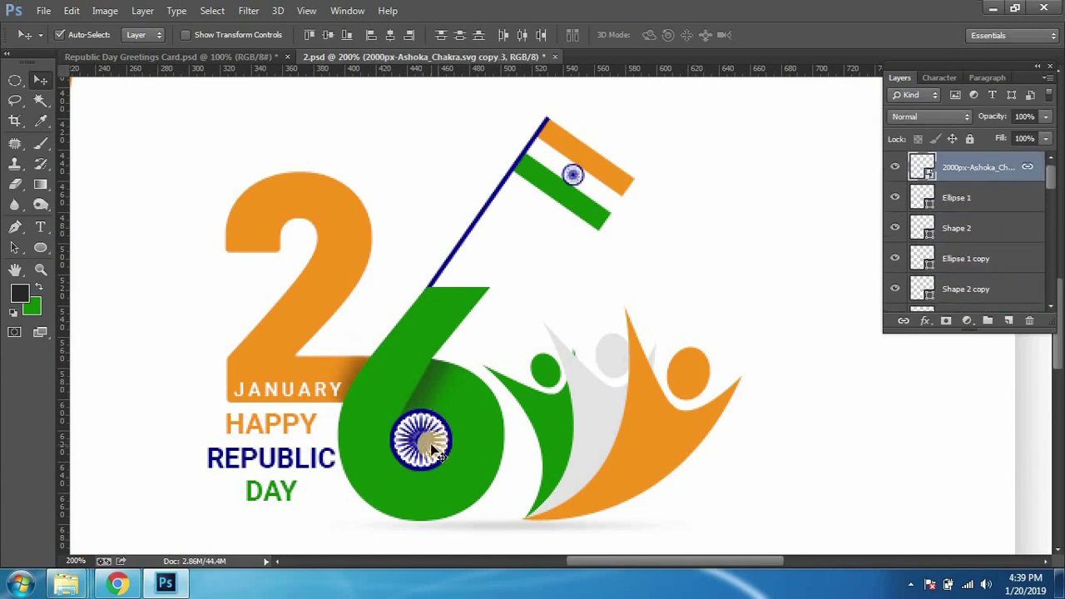
pyautogui.moveTo(420, 445); pyautogui.dragTo(420, 445)
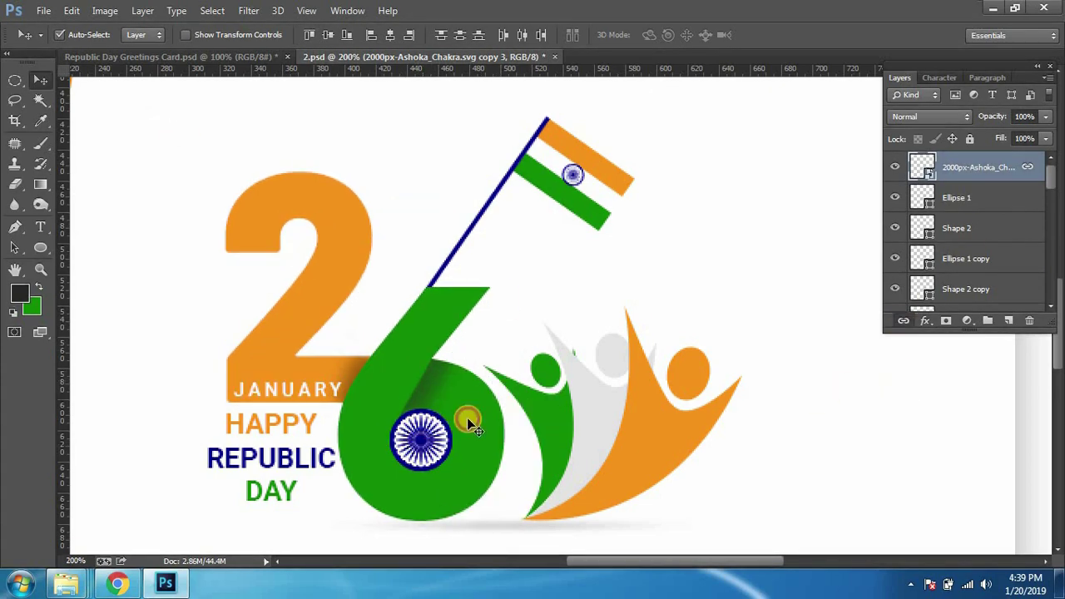
pyautogui.moveTo(468, 425); pyautogui.dragTo(602, 433)
pyautogui.hotkey('ctrl', 't')
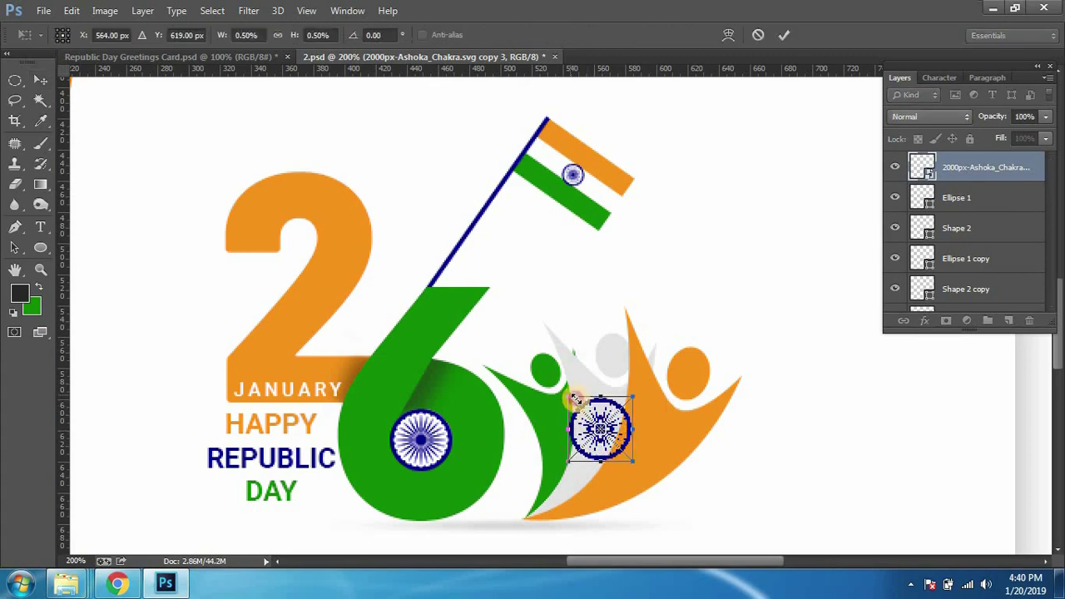
pyautogui.moveTo(569, 397); pyautogui.dragTo(579, 399)
pyautogui.press('Return')
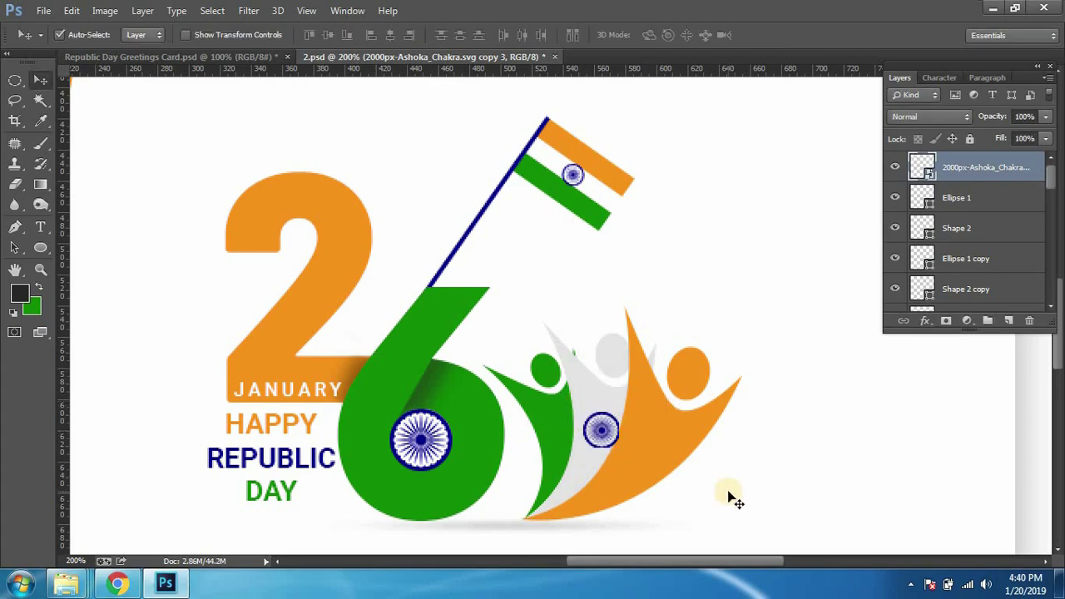
pyautogui.press('Left')
pyautogui.press('Left')
pyautogui.press('Left')
pyautogui.press('Right')
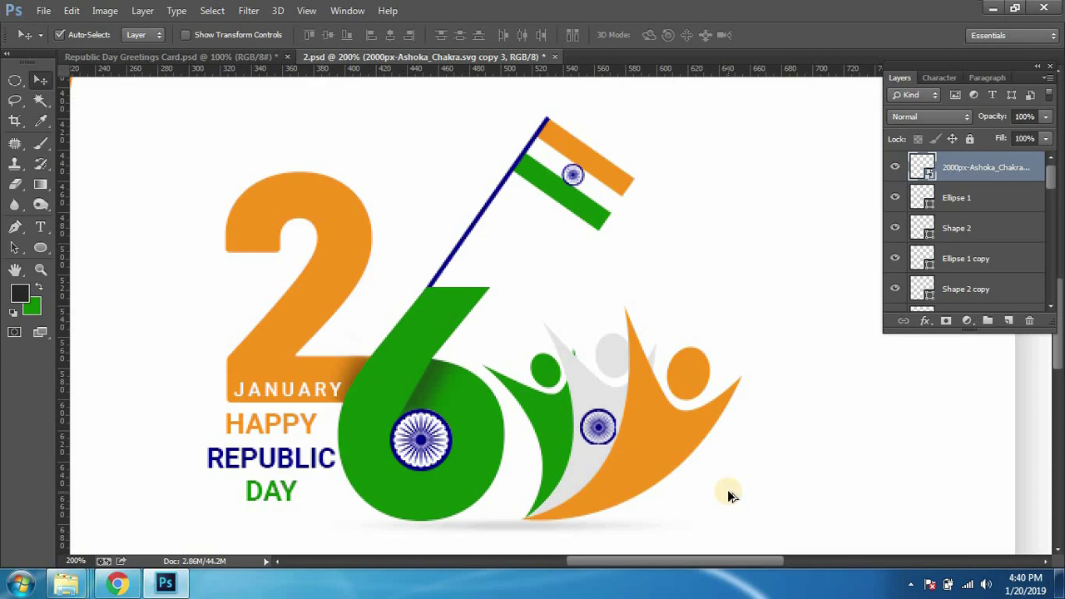
pyautogui.click(727, 495)
pyautogui.hotkey('ctrl', '+')
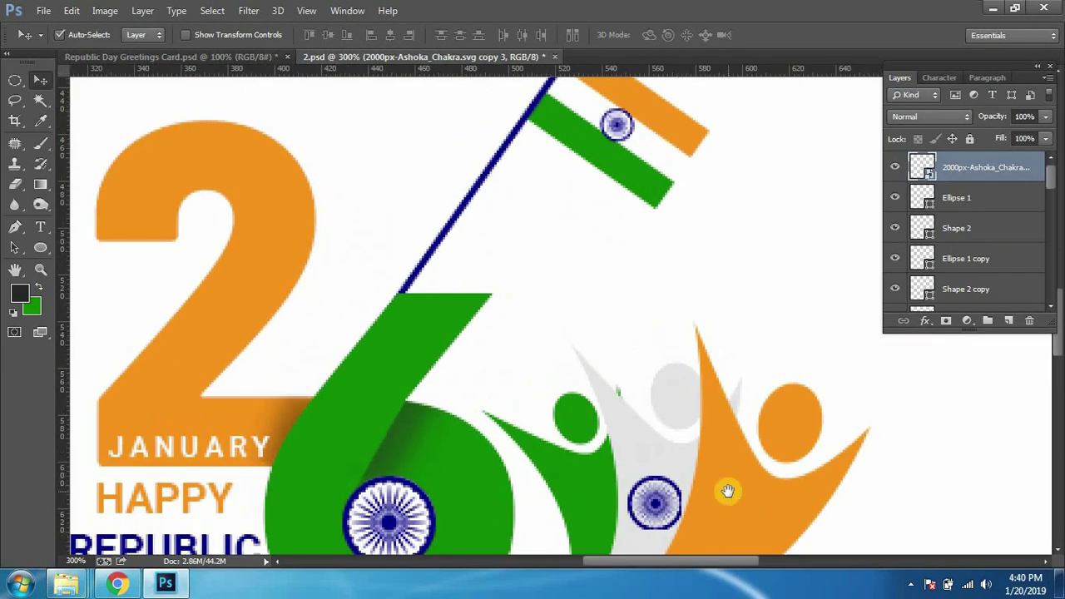
pyautogui.moveTo(727, 491); pyautogui.dragTo(657, 342)
pyautogui.click(725, 442)
pyautogui.click(580, 363)
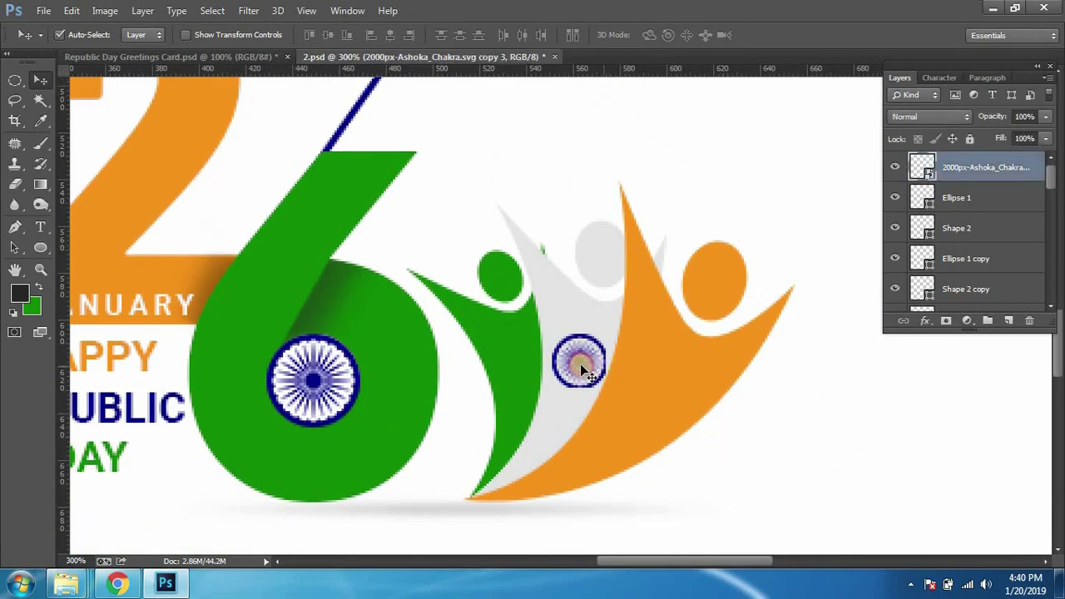
pyautogui.scroll(-3, 609, 400)
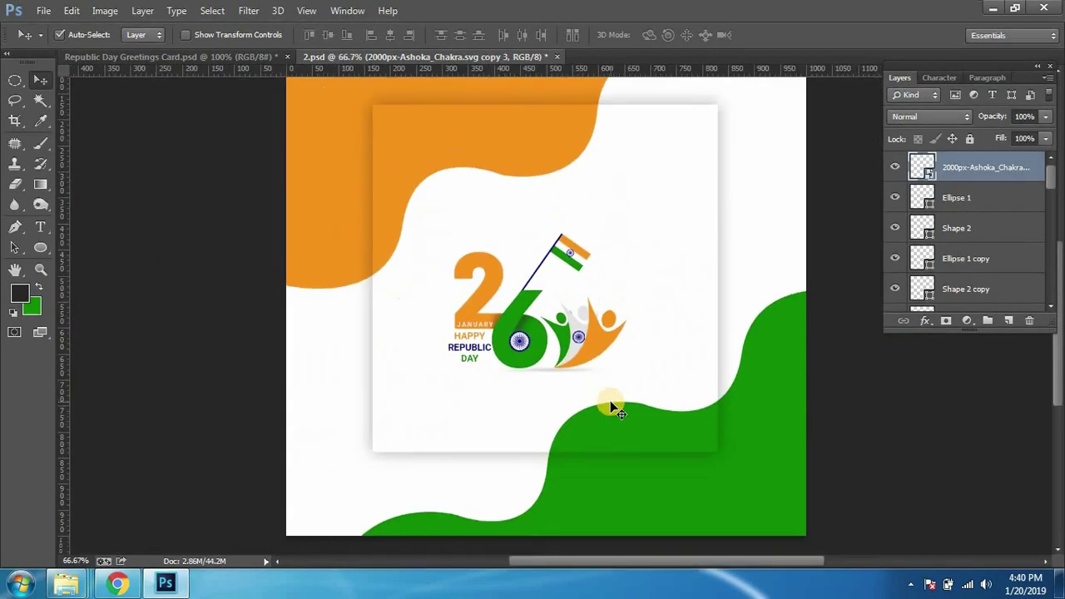
pyautogui.hotkey('ctrl', '+')
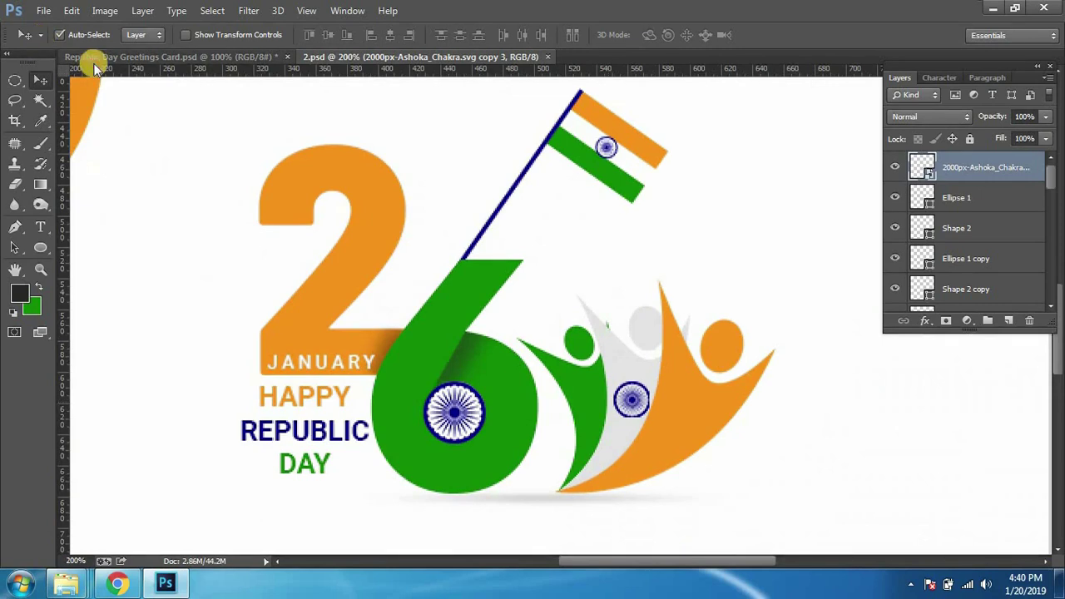
pyautogui.click(92, 56)
pyautogui.click(499, 56)
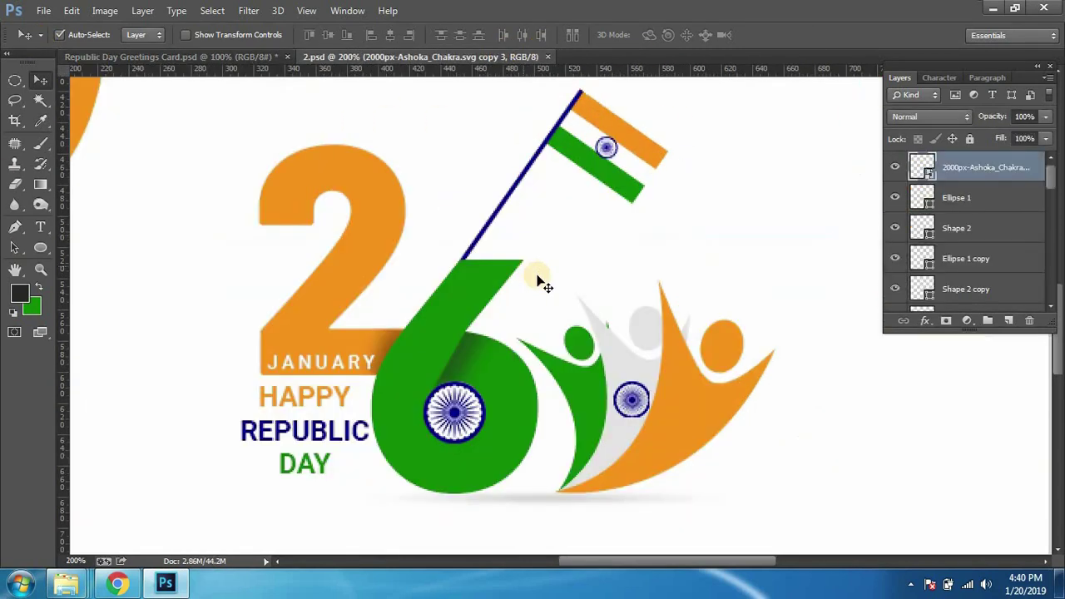
pyautogui.scroll(2, 524, 366)
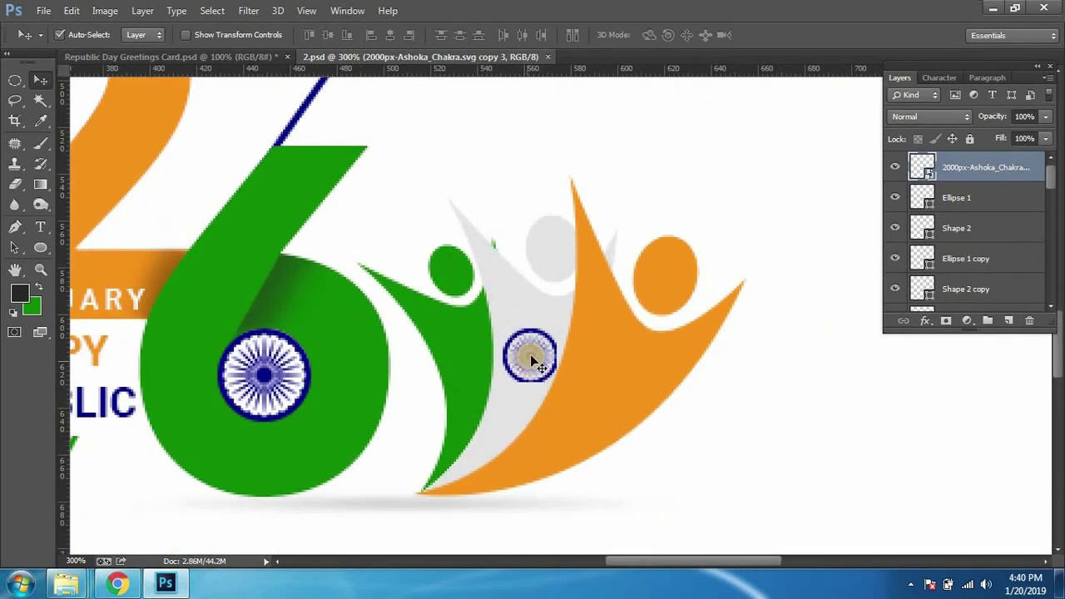
pyautogui.press('Delete')
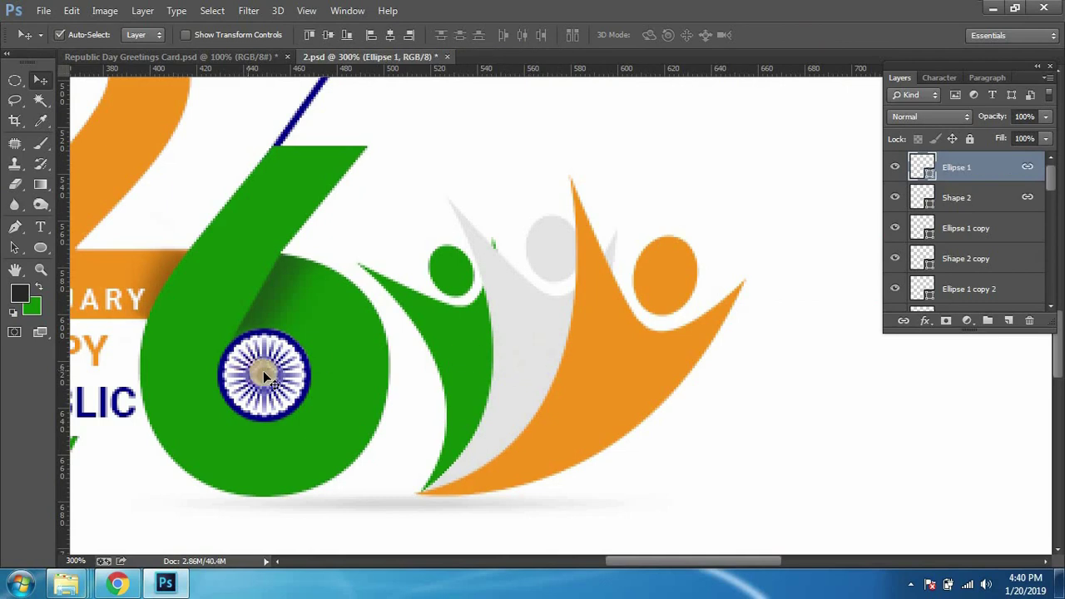
pyautogui.click(265, 376)
pyautogui.moveTo(283, 379); pyautogui.dragTo(337, 379)
pyautogui.hotkey('ctrl', 'z')
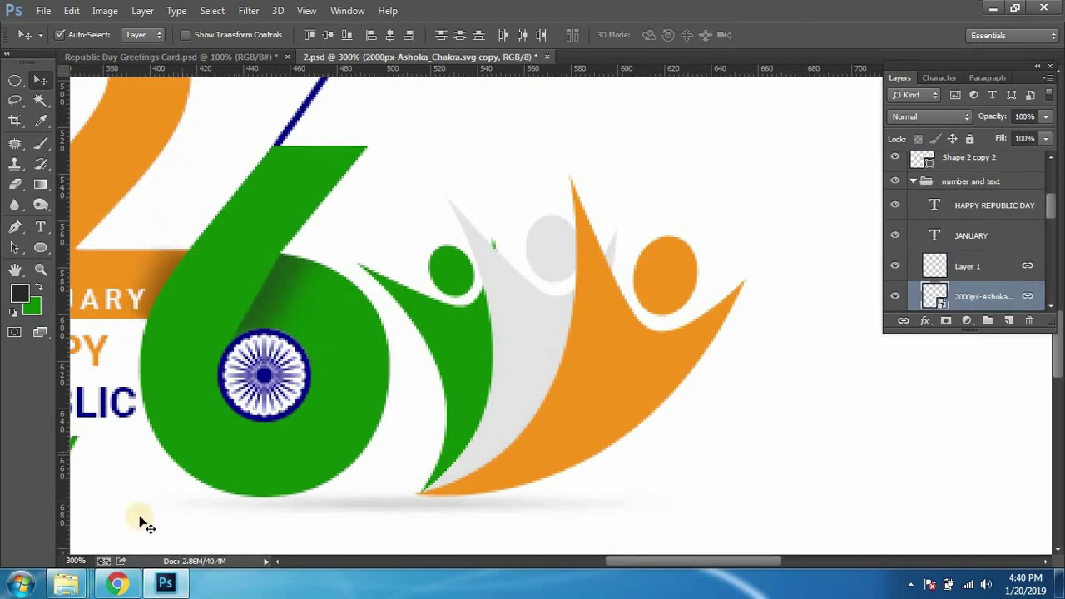
# Step: Go back to the Documents library and drop 2000px-Ashoka_Chakra.svg.png onto the 2.psd canvas
pyautogui.moveTo(66, 583)
pyautogui.click(105, 516)
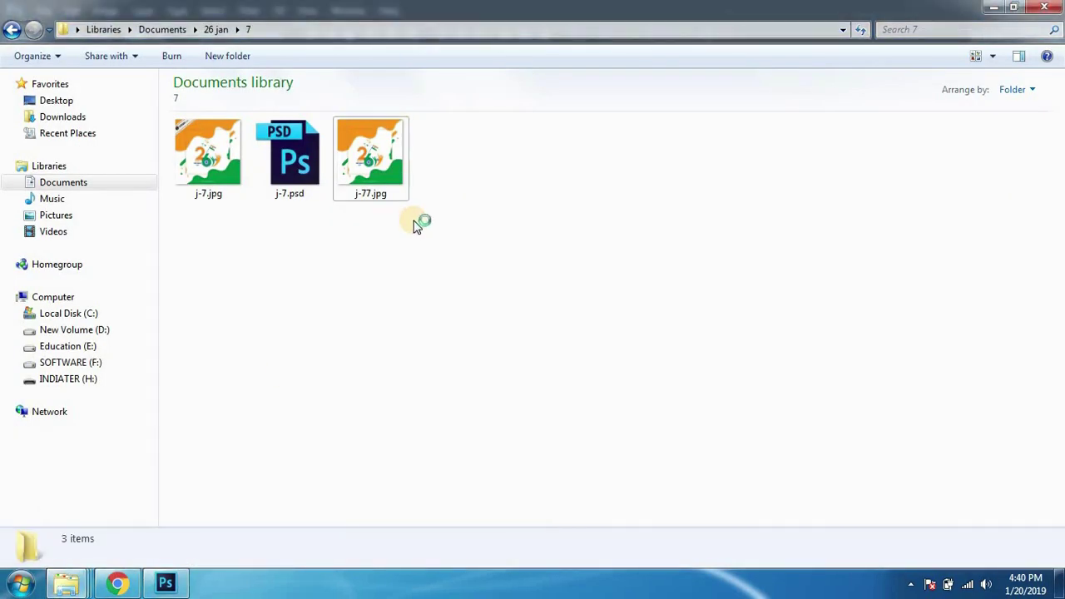
pyautogui.click(11, 31)
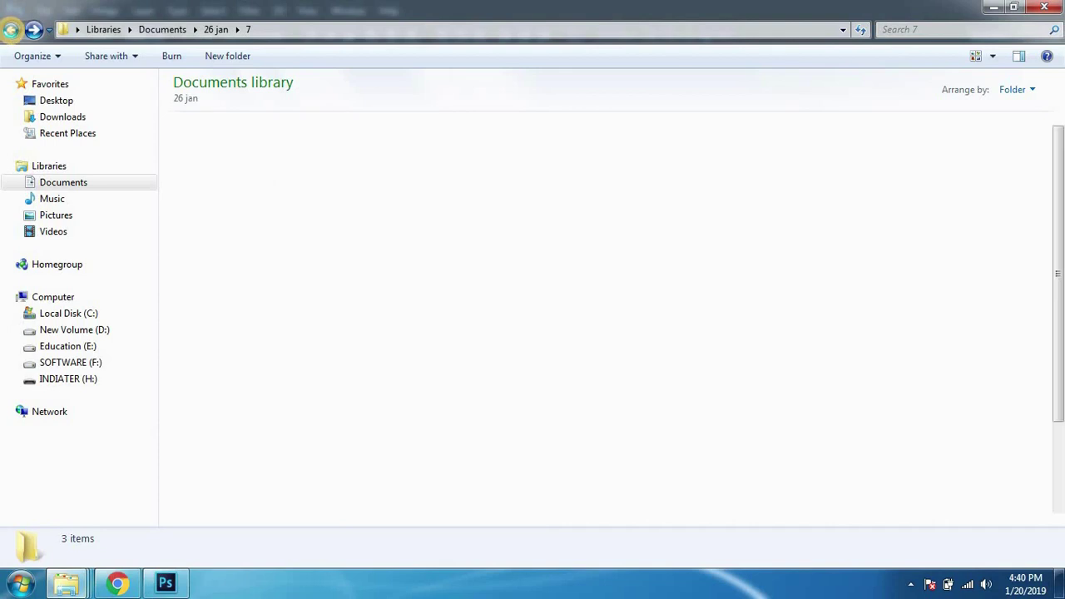
pyautogui.click(11, 30)
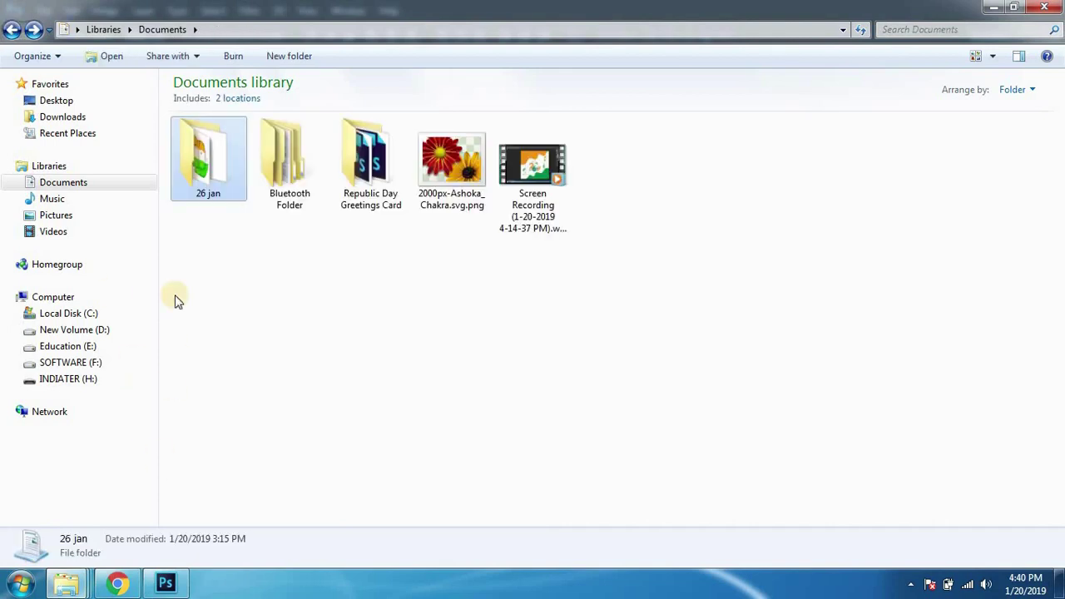
pyautogui.moveTo(441, 166)
pyautogui.mouseDown()
pyautogui.moveTo(656, 310)
pyautogui.moveTo(634, 362)
pyautogui.mouseUp()
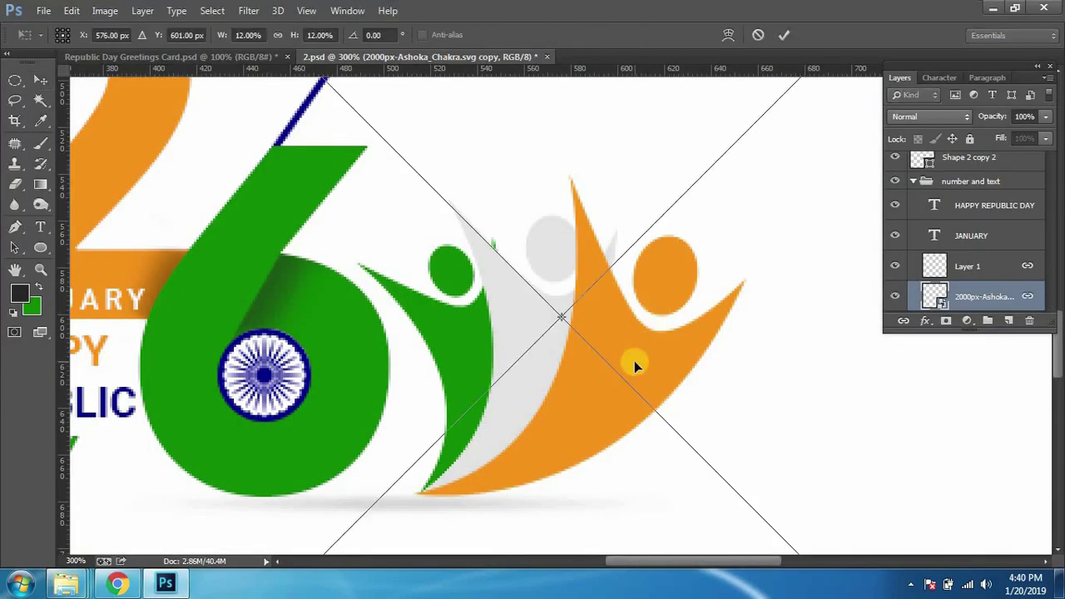
# Step: Commit the placed Ashoka Chakra, bring its layer to the top and shrink it
pyautogui.scroll(-2, 609, 344)
pyautogui.scroll(-1, 609, 343)
pyautogui.press('Return')
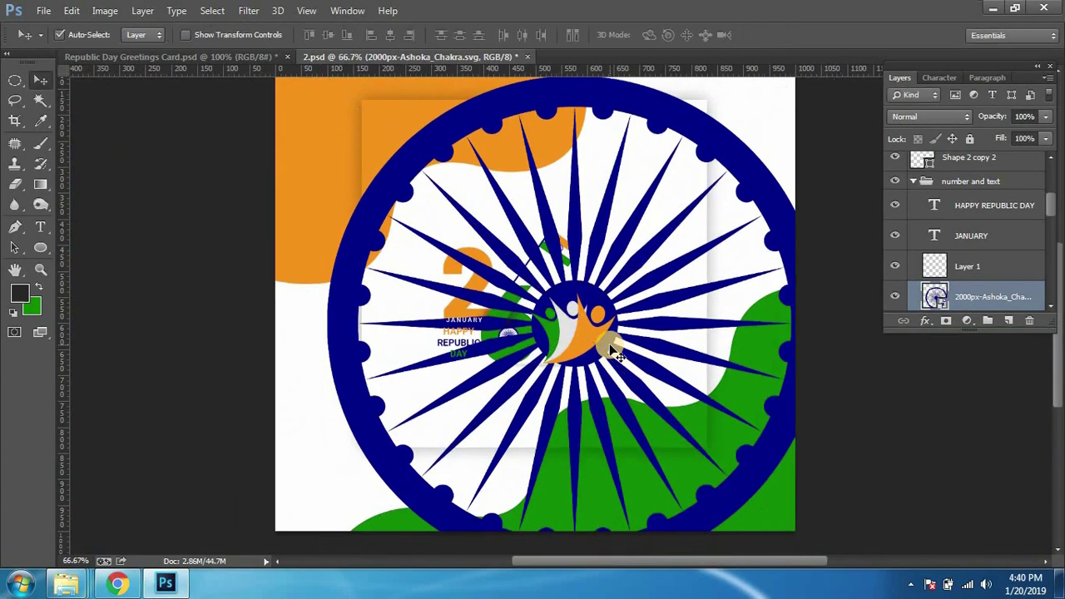
pyautogui.hotkey('ctrl', ']')
pyautogui.hotkey('ctrl', ']')
pyautogui.hotkey('ctrl', ']')
pyautogui.hotkey('ctrl', ']')
pyautogui.hotkey('ctrl', ']')
pyautogui.hotkey('ctrl', ']')
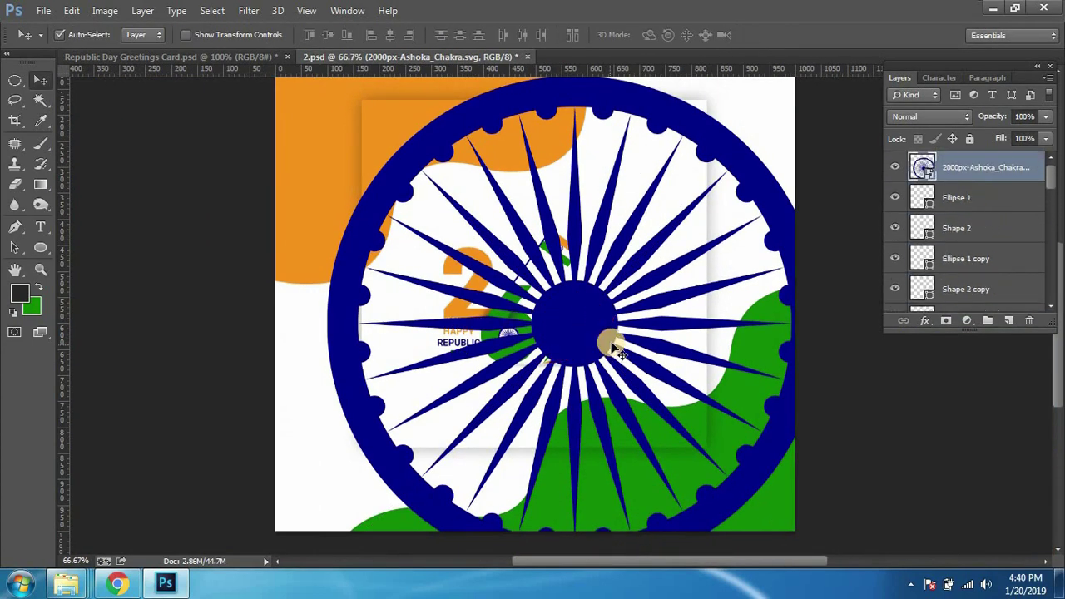
pyautogui.hotkey('ctrl', 't')
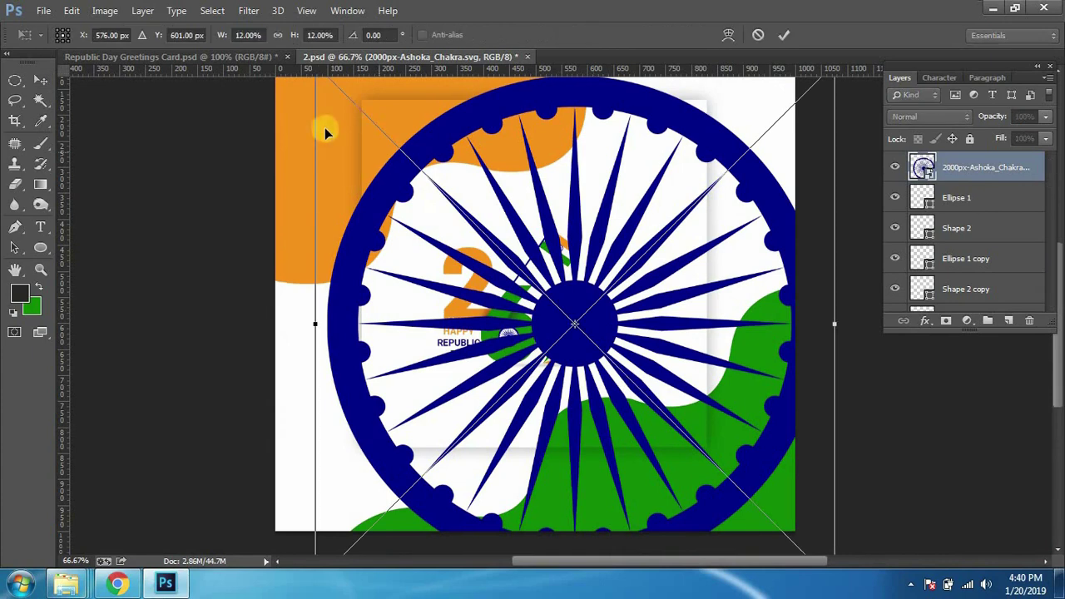
pyautogui.hotkey('ctrl', '-')
pyautogui.moveTo(392, 158)
pyautogui.mouseDown()
pyautogui.moveTo(516, 316)
pyautogui.moveTo(571, 336)
pyautogui.mouseUp()
pyautogui.press('Return')
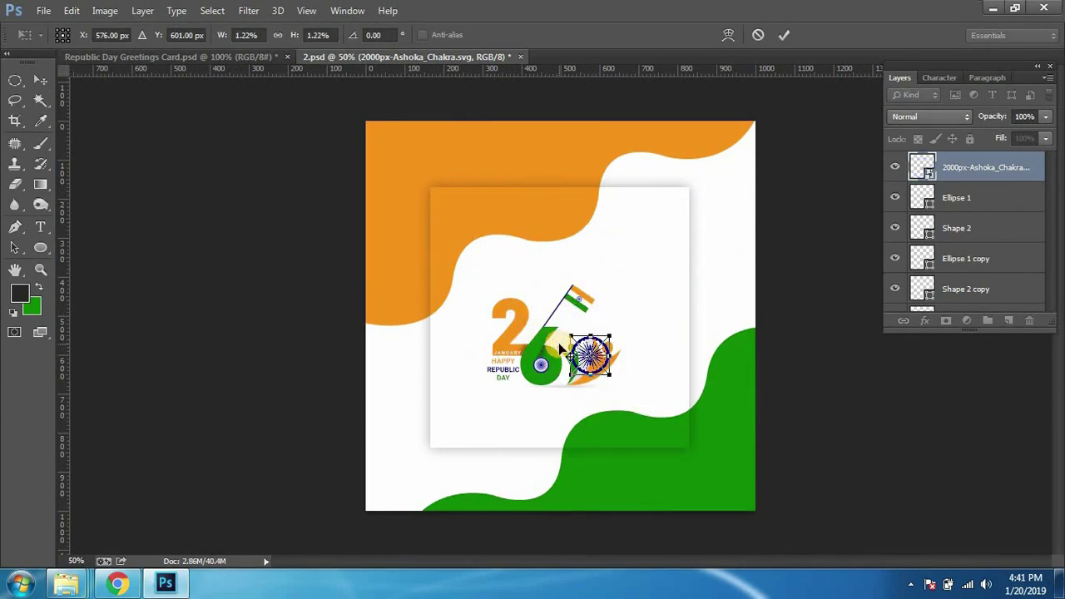
# Step: Shrink the chakra further and position it on the white figure's chest
pyautogui.scroll(2, 563, 347)
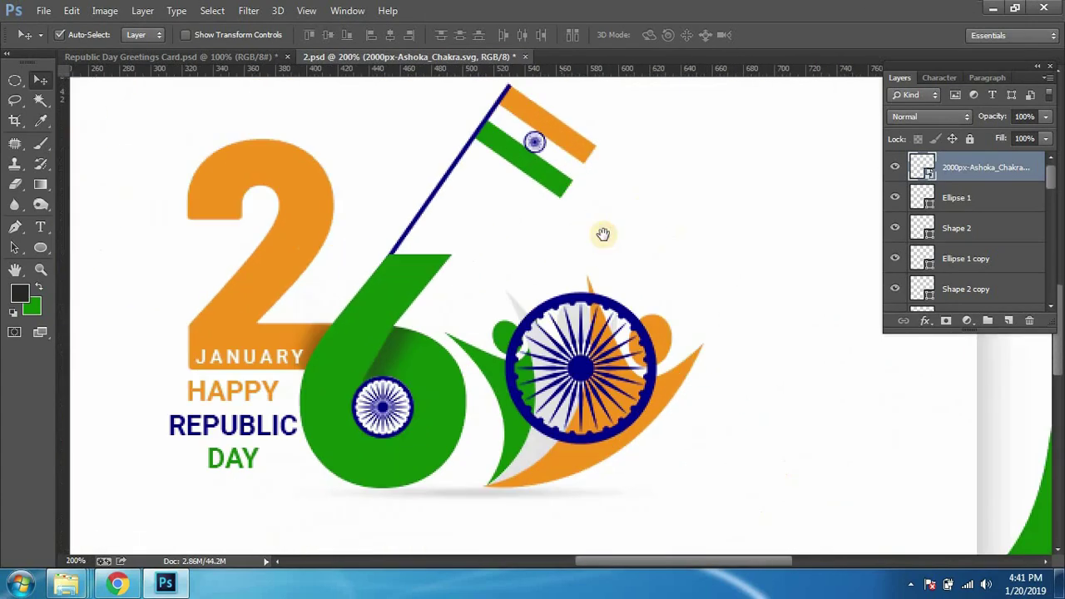
pyautogui.scroll(1, 601, 249)
pyautogui.hotkey('ctrl', 't')
pyautogui.moveTo(499, 285); pyautogui.dragTo(545, 333)
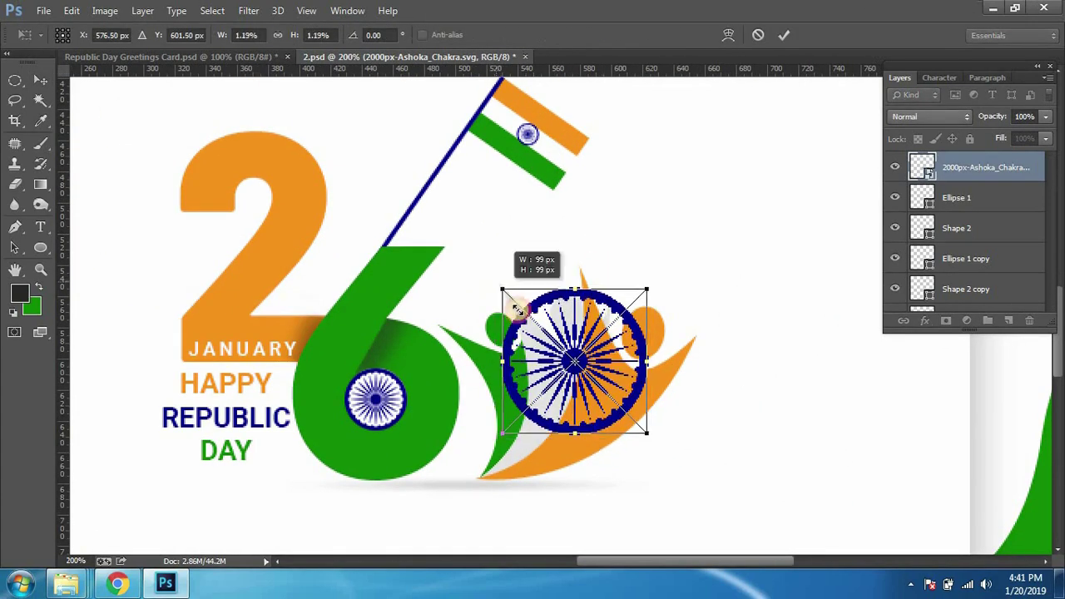
pyautogui.press('Return')
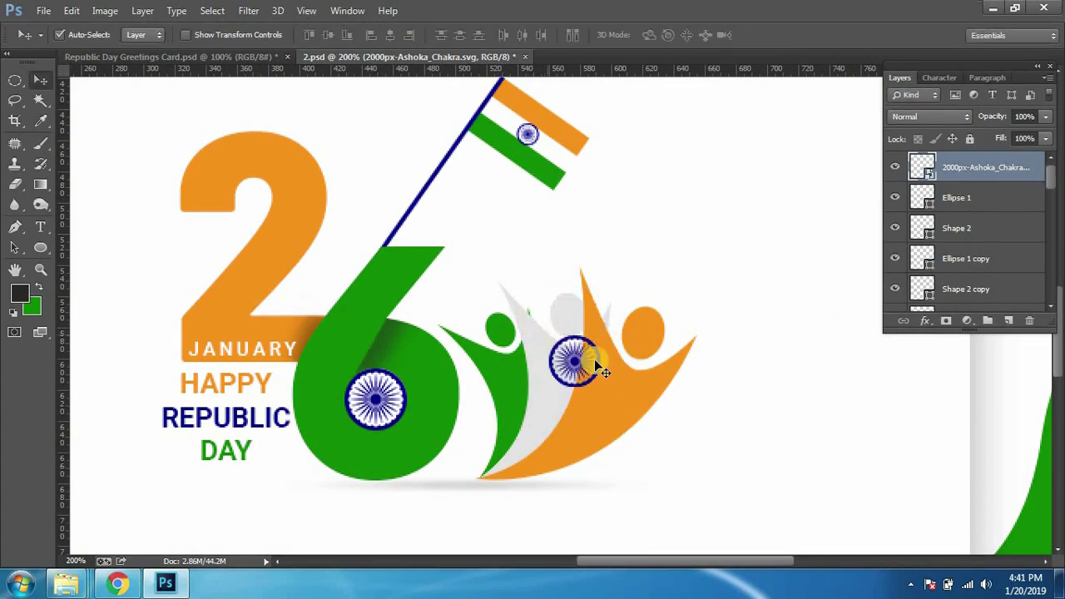
pyautogui.moveTo(576, 366); pyautogui.dragTo(555, 380)
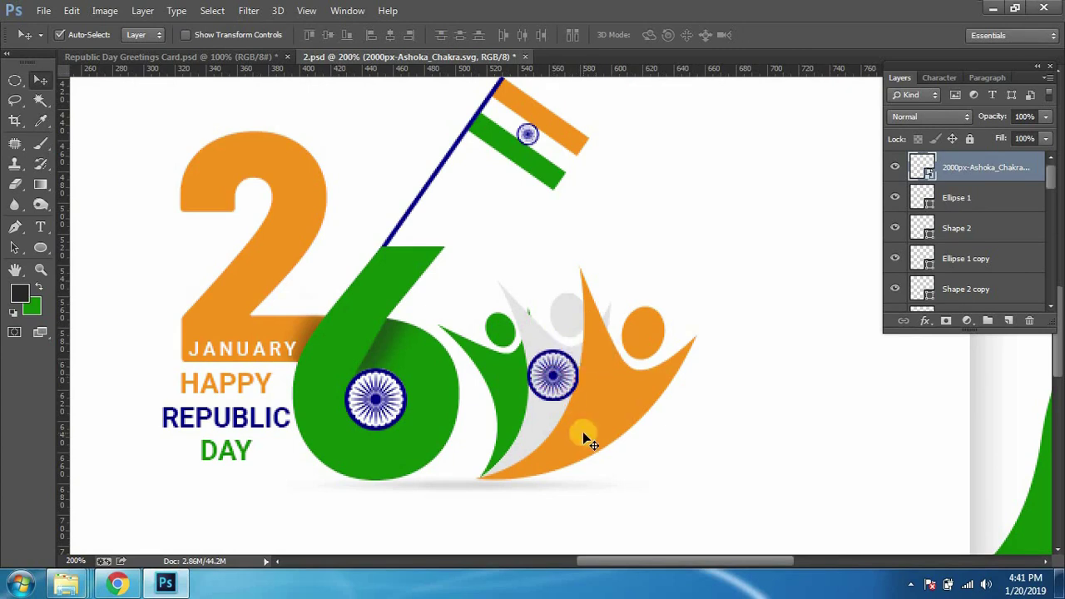
pyautogui.hotkey('ctrl', 't')
pyautogui.moveTo(529, 355); pyautogui.dragTo(536, 360)
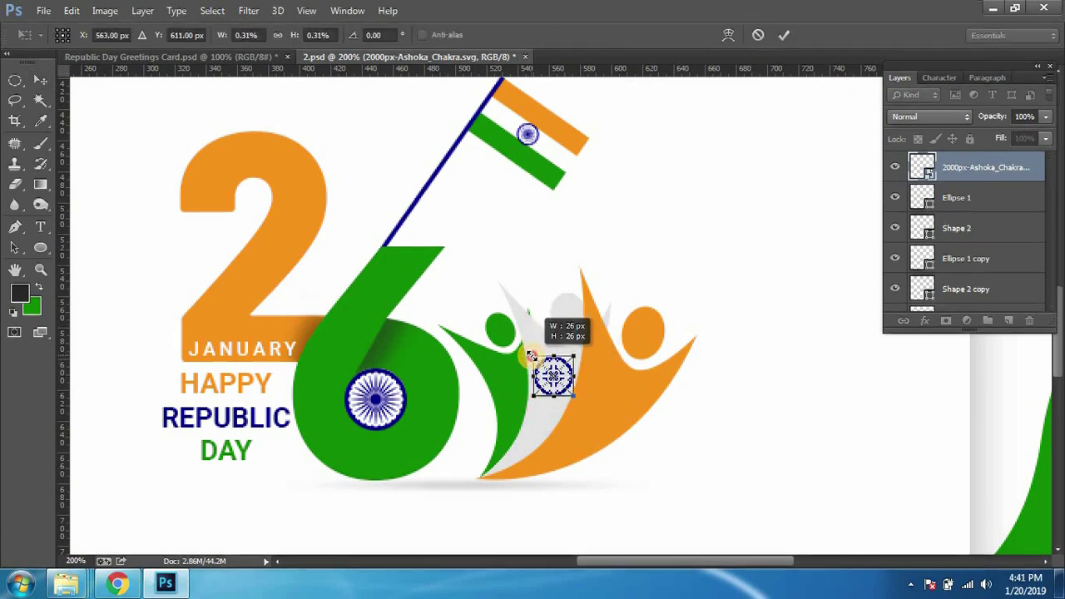
pyautogui.press('Return')
# Step: Save 2.psd and briefly check the Republic Day card reference
pyautogui.hotkey('ctrl', '-')
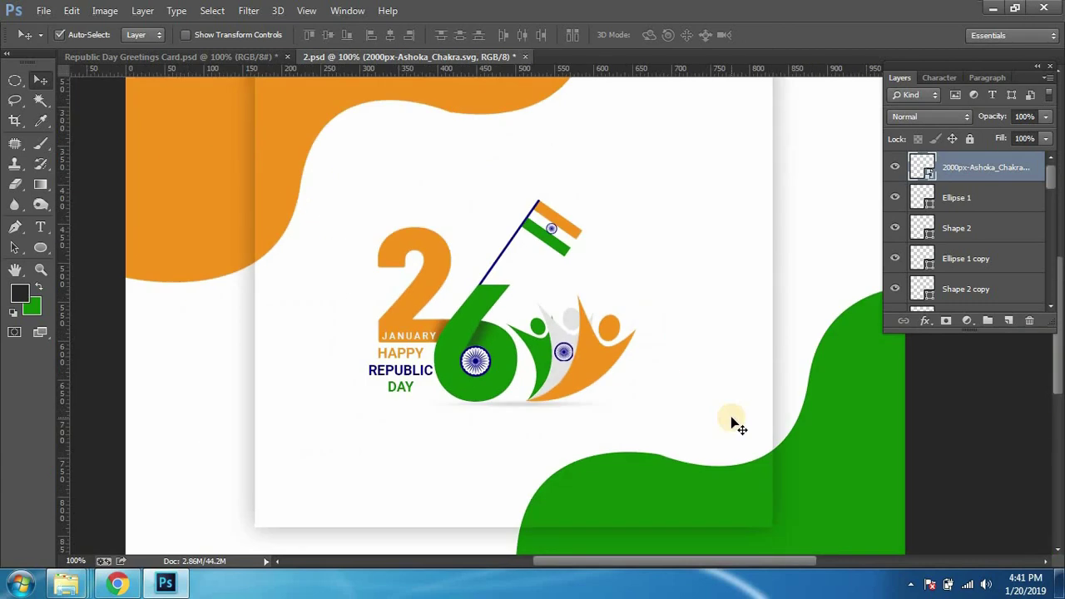
pyautogui.hotkey('ctrl', 's')
pyautogui.hotkey('ctrl', '+')
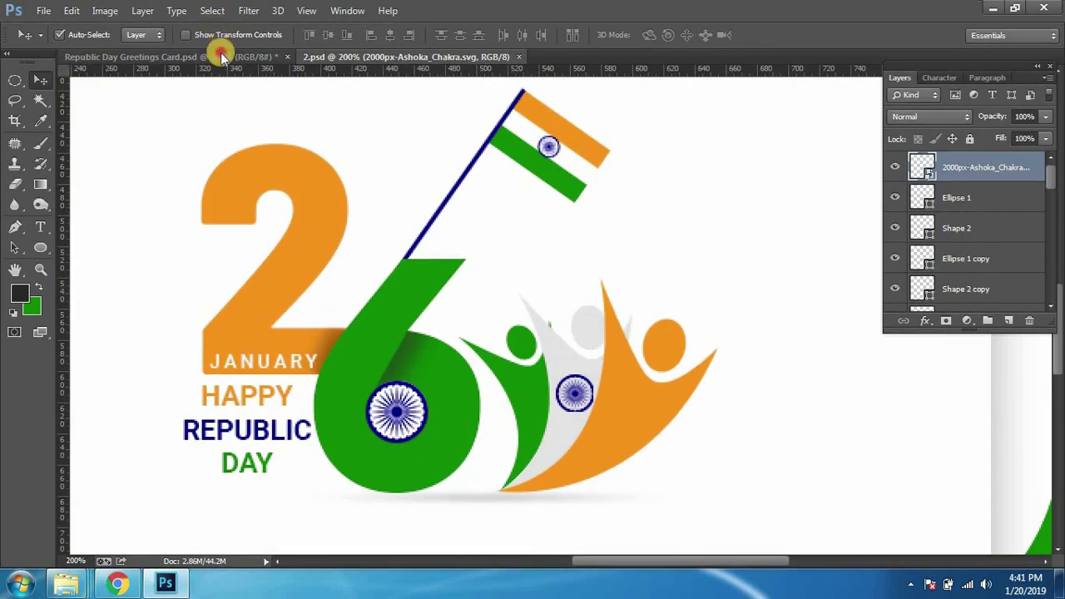
pyautogui.click(214, 56)
pyautogui.click(369, 54)
# Step: Nudge the chakra, send it below Ellipse 1 and Shape 2, and rotate it about 9°
pyautogui.press('Right')
pyautogui.press('Right')
pyautogui.press('Right')
pyautogui.press('Right')
pyautogui.press('Down')
pyautogui.press('Down')
pyautogui.press('Down')
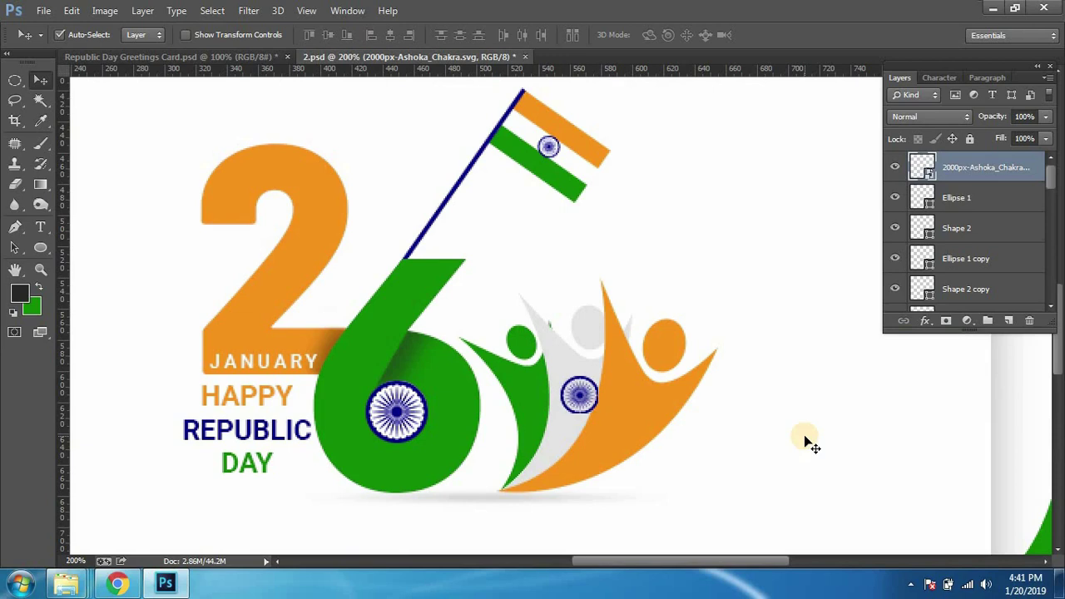
pyautogui.hotkey('ctrl', '[')
pyautogui.hotkey('ctrl', '[')
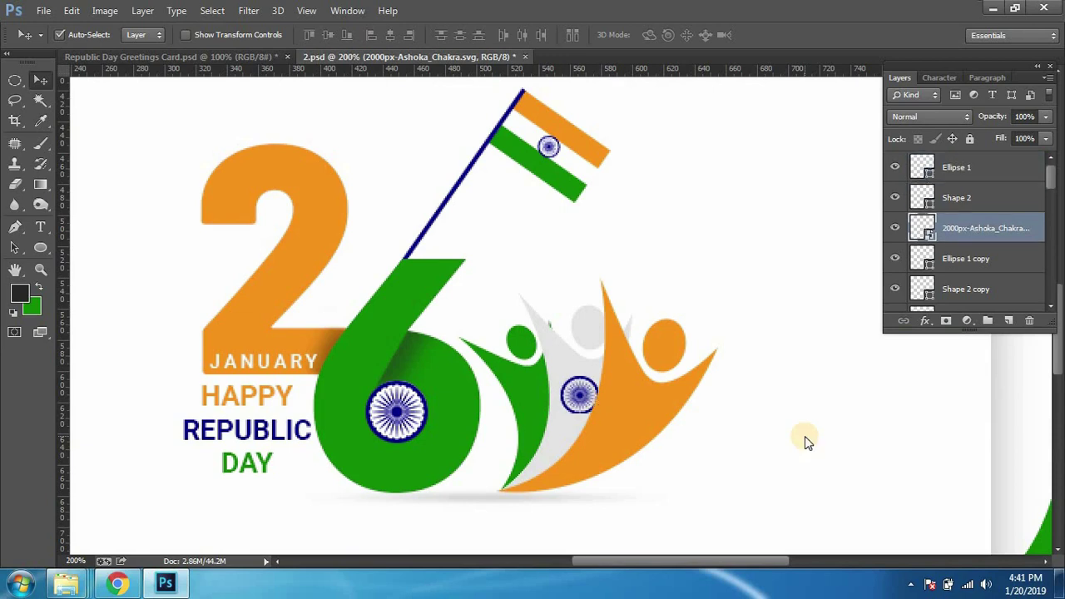
pyautogui.press('Left')
pyautogui.press('Left')
pyautogui.hotkey('ctrl', 't')
pyautogui.moveTo(694, 308); pyautogui.dragTo(712, 324)
pyautogui.press('Return')
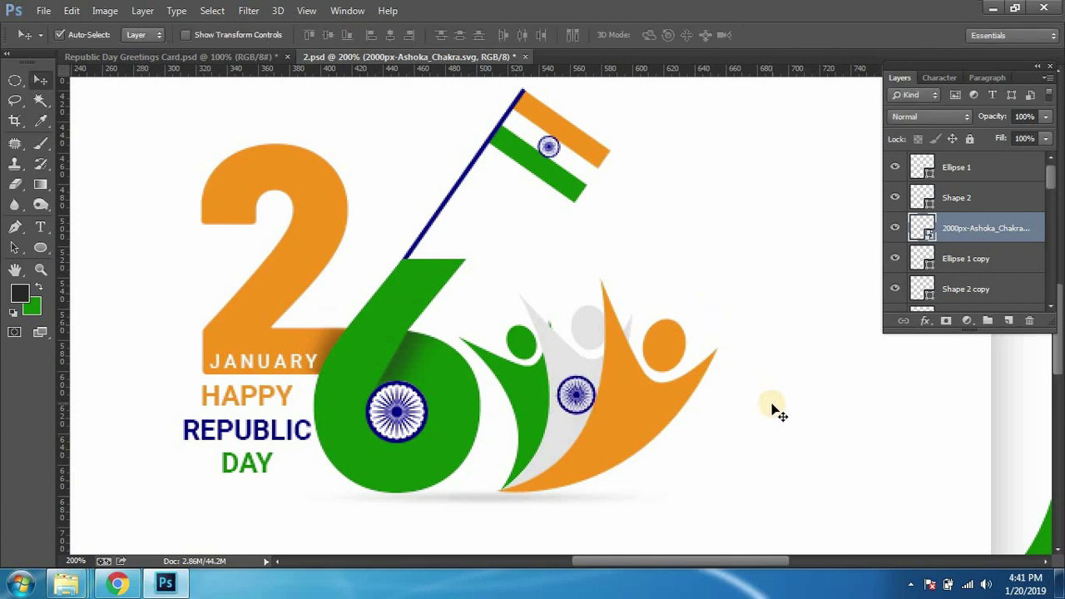
pyautogui.click(772, 410)
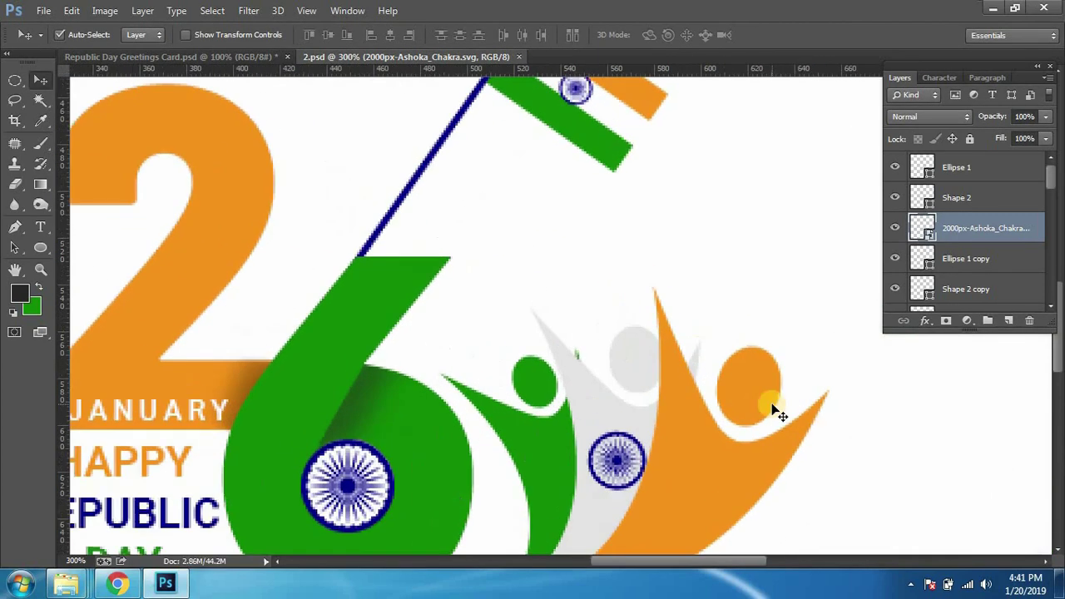
pyautogui.click(777, 411)
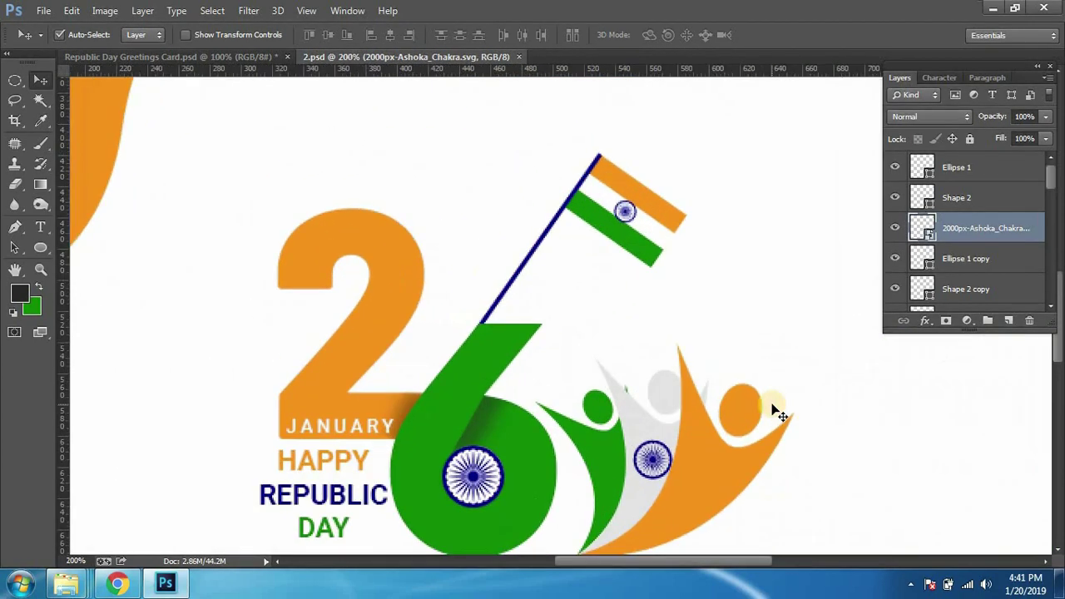
pyautogui.scroll(-2, 594, 244)
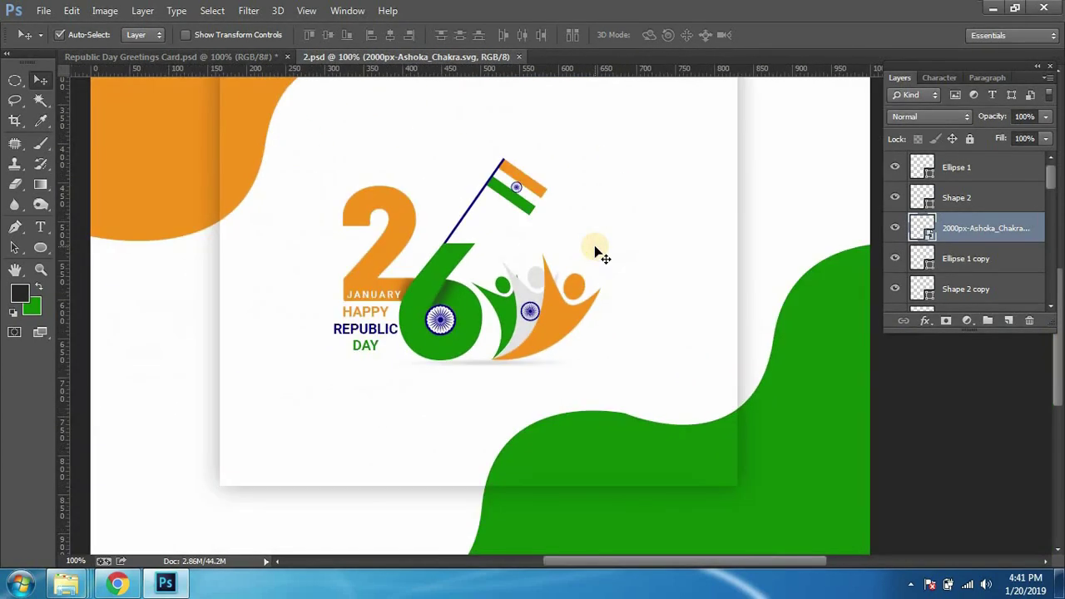
pyautogui.hotkey('ctrl', '-')
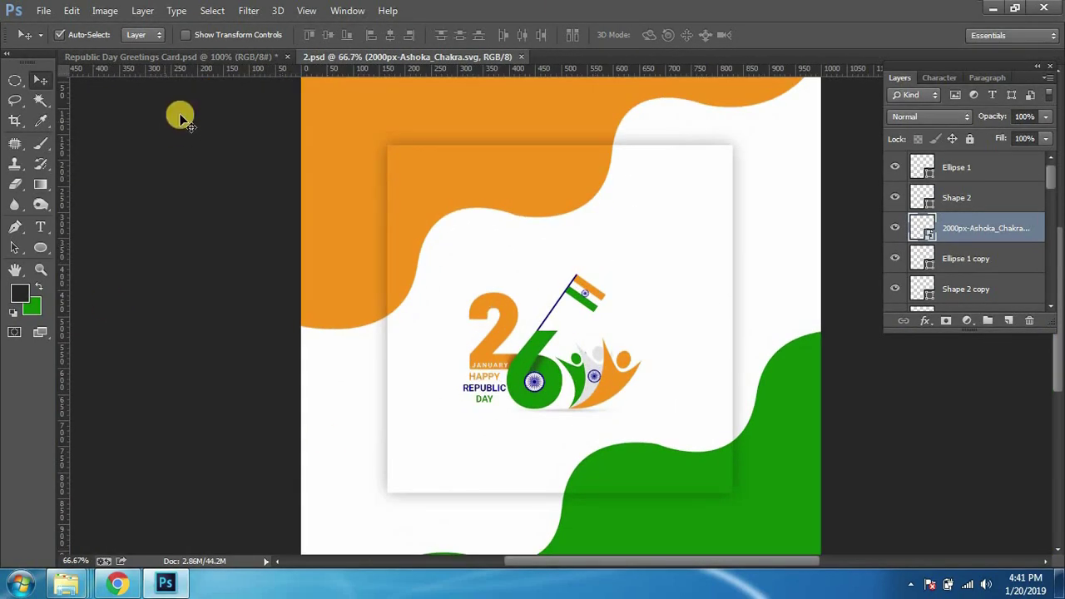
# Step: On a new layer, fill a roughly 77 × 75 px square selection with black
pyautogui.click(183, 56)
pyautogui.scroll(1, 437, 356)
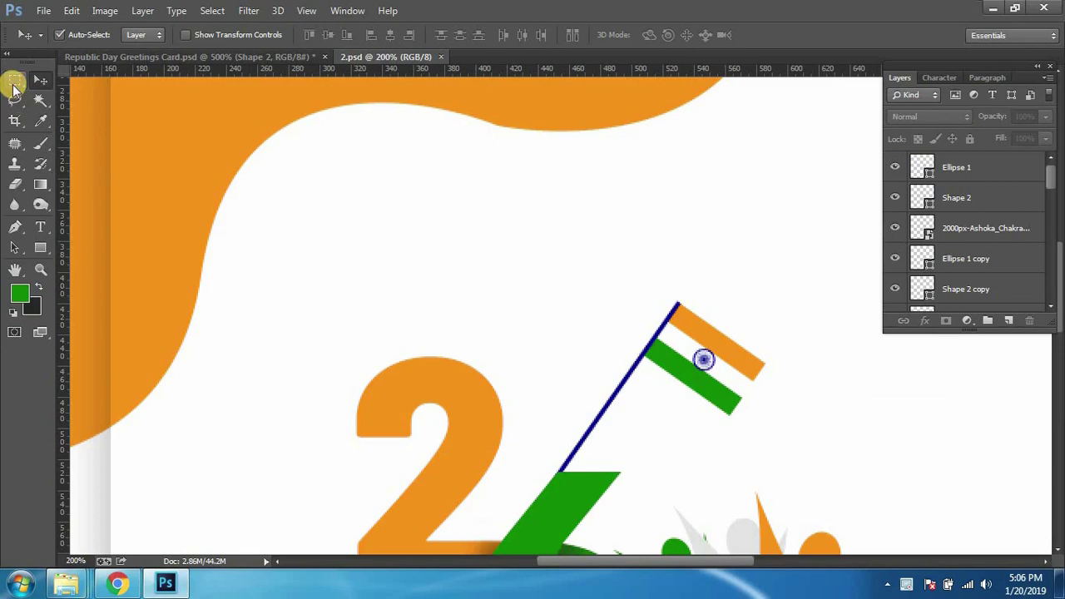
pyautogui.click(14, 83)
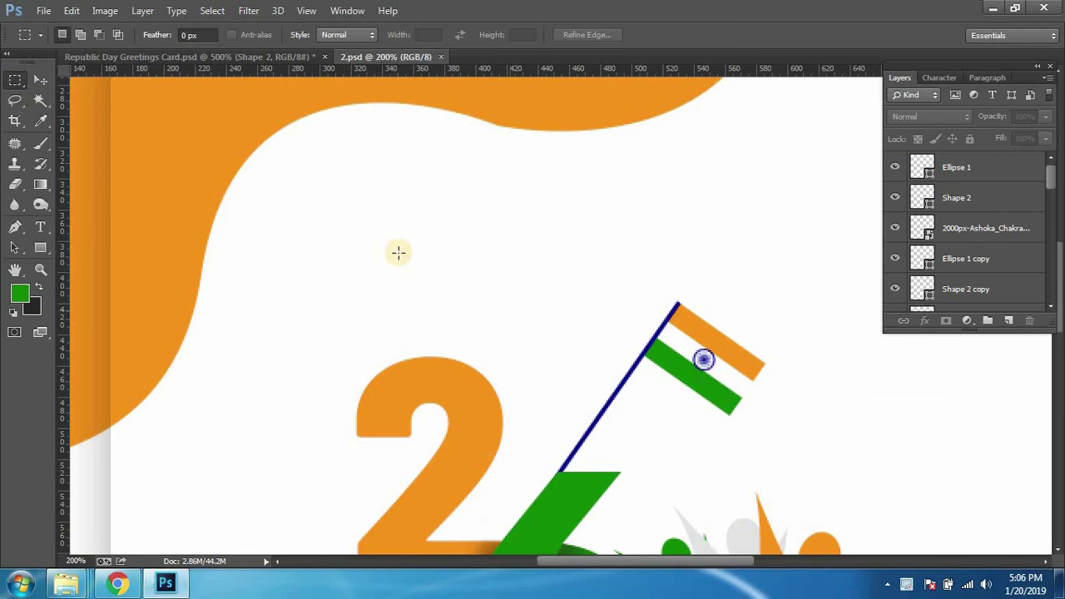
pyautogui.moveTo(362, 217)
pyautogui.mouseDown()
pyautogui.moveTo(491, 335)
pyautogui.moveTo(480, 319)
pyautogui.moveTo(480, 331)
pyautogui.mouseUp()
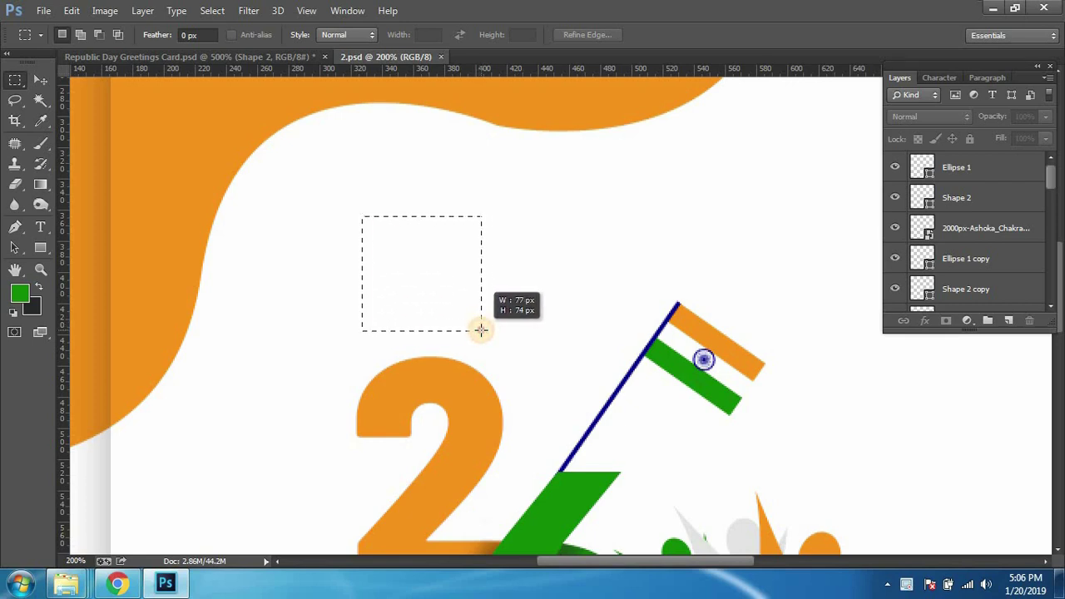
pyautogui.moveTo(481, 330); pyautogui.dragTo(481, 334)
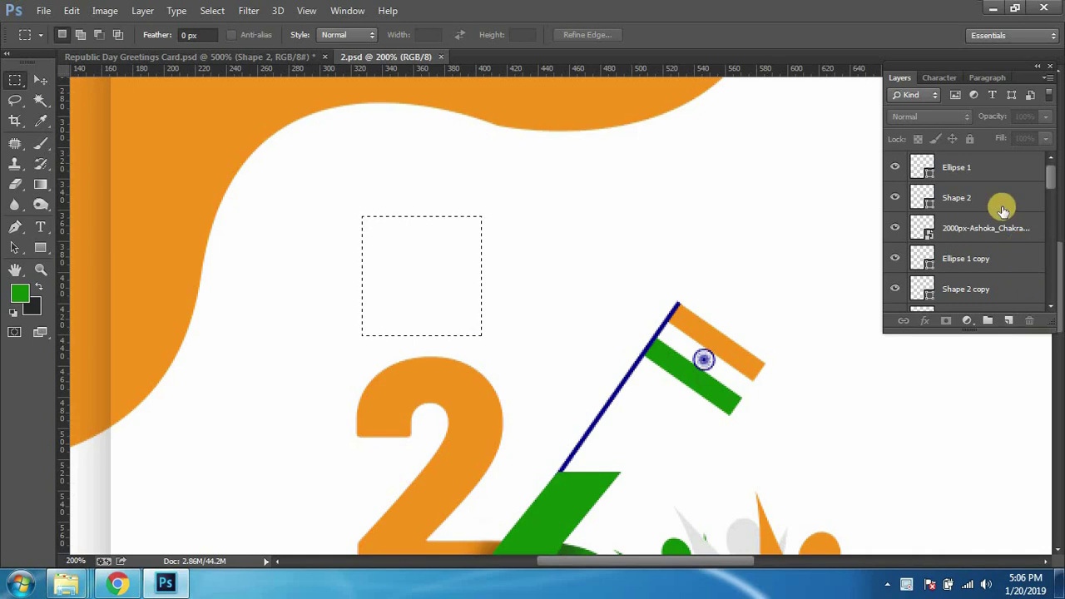
pyautogui.hotkey('ctrl', 'shift', 'alt', 'n')
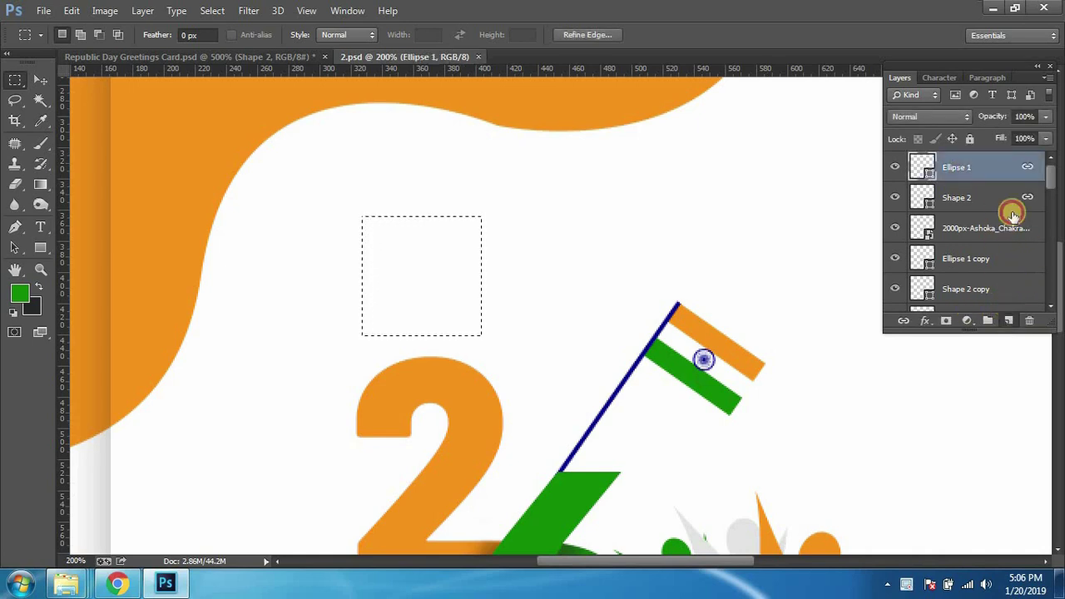
pyautogui.hotkey('ctrl', 'BackSpace')
pyautogui.hotkey('ctrl', 'd')
# Step: Lower the square to 37% opacity, move it above the 2 and shrink it slightly
pyautogui.press('v')
pyautogui.click(1045, 138)
pyautogui.hotkey('ctrl', '+')
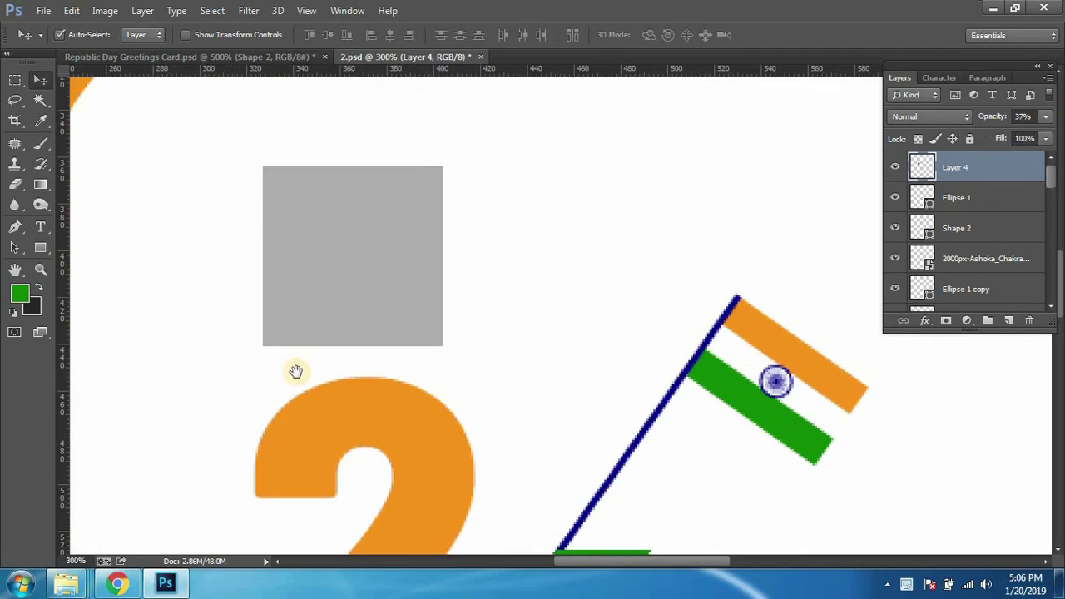
pyautogui.moveTo(521, 257); pyautogui.dragTo(507, 237)
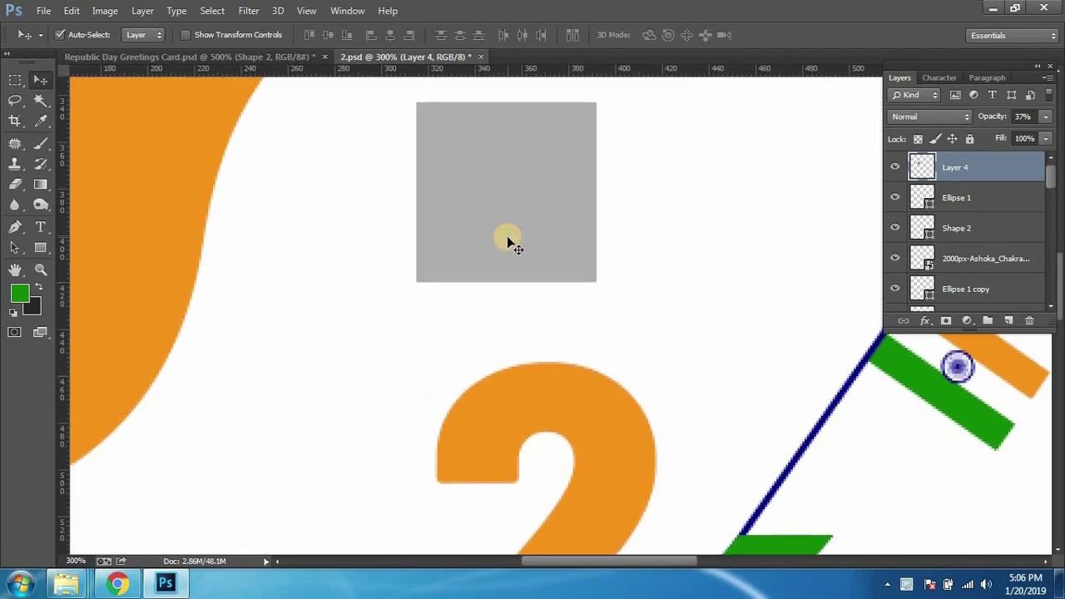
pyautogui.hotkey('ctrl', '-')
pyautogui.hotkey('ctrl', '-')
pyautogui.hotkey('ctrl', '-')
pyautogui.hotkey('ctrl', '+')
pyautogui.hotkey('ctrl', '+')
pyautogui.moveTo(532, 253)
pyautogui.mouseDown()
pyautogui.moveTo(535, 238)
pyautogui.moveTo(504, 238)
pyautogui.mouseUp()
pyautogui.hotkey('ctrl', '-')
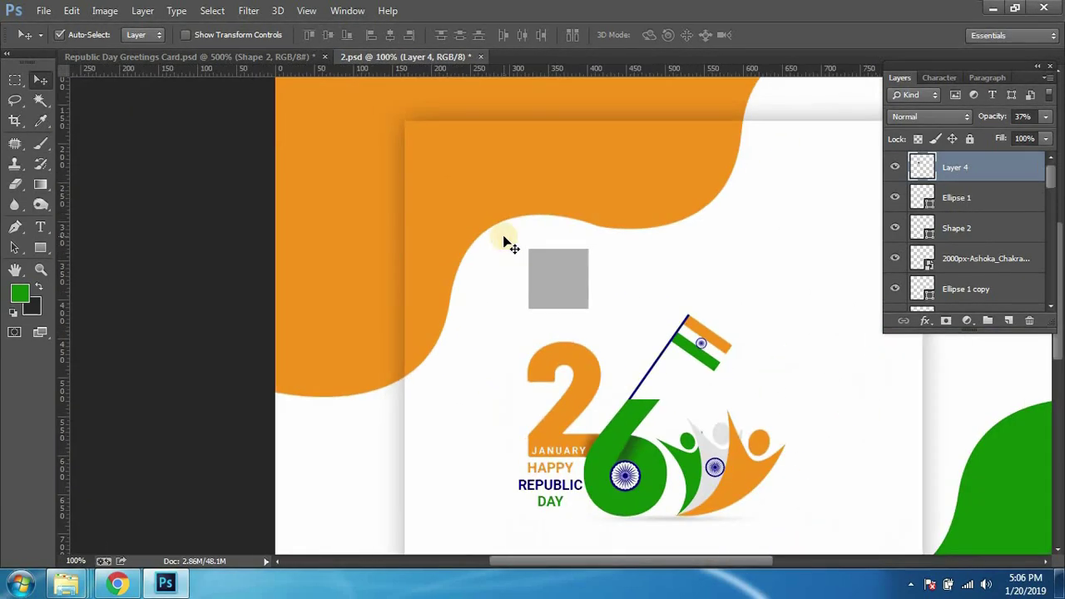
pyautogui.hotkey('ctrl', 't')
pyautogui.moveTo(528, 249)
pyautogui.mouseDown()
pyautogui.moveTo(538, 259)
pyautogui.moveTo(532, 247)
pyautogui.mouseUp()
pyautogui.press('Return')
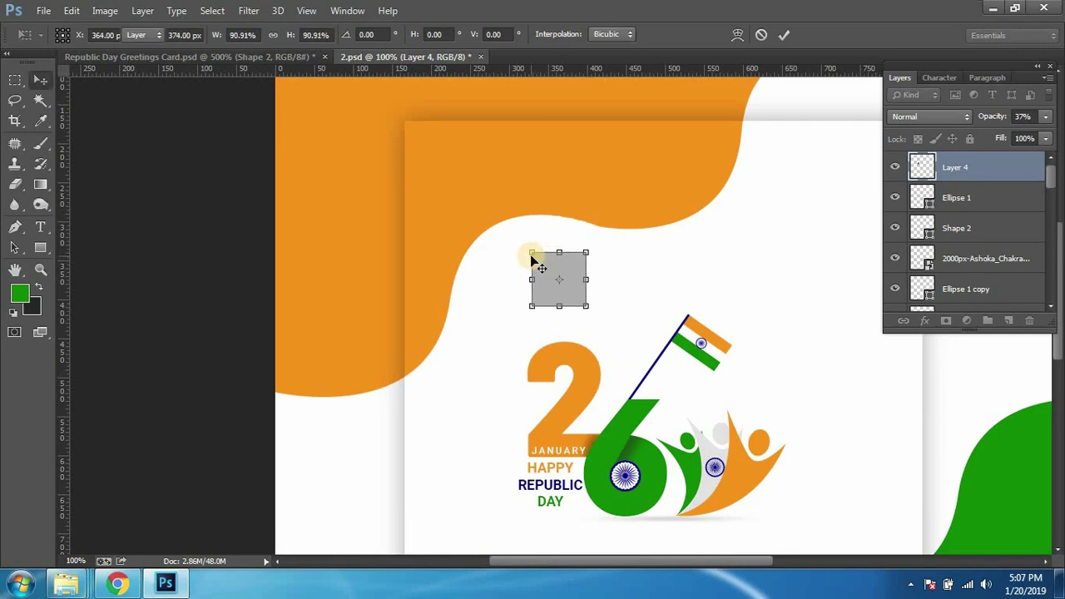
pyautogui.hotkey('ctrl', '+')
pyautogui.hotkey('ctrl', '+')
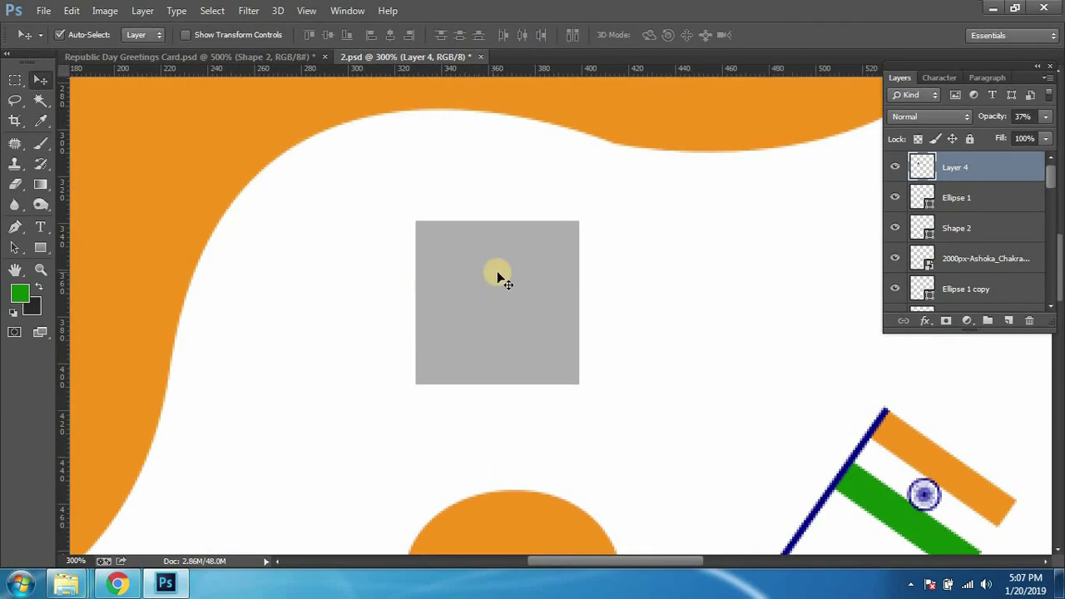
# Step: Lower the guide square to 15% opacity and pen the bird's back and belly curves
pyautogui.press('p')
pyautogui.click(1045, 117)
pyautogui.moveTo(1014, 136); pyautogui.dragTo(981, 135)
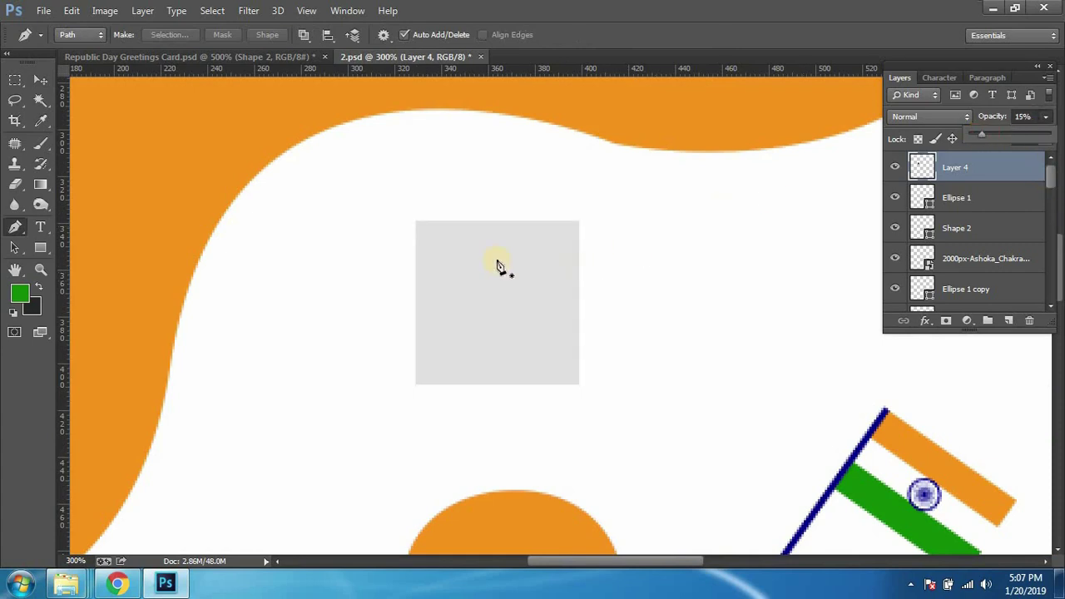
pyautogui.click(415, 239)
pyautogui.moveTo(429, 304); pyautogui.dragTo(425, 321)
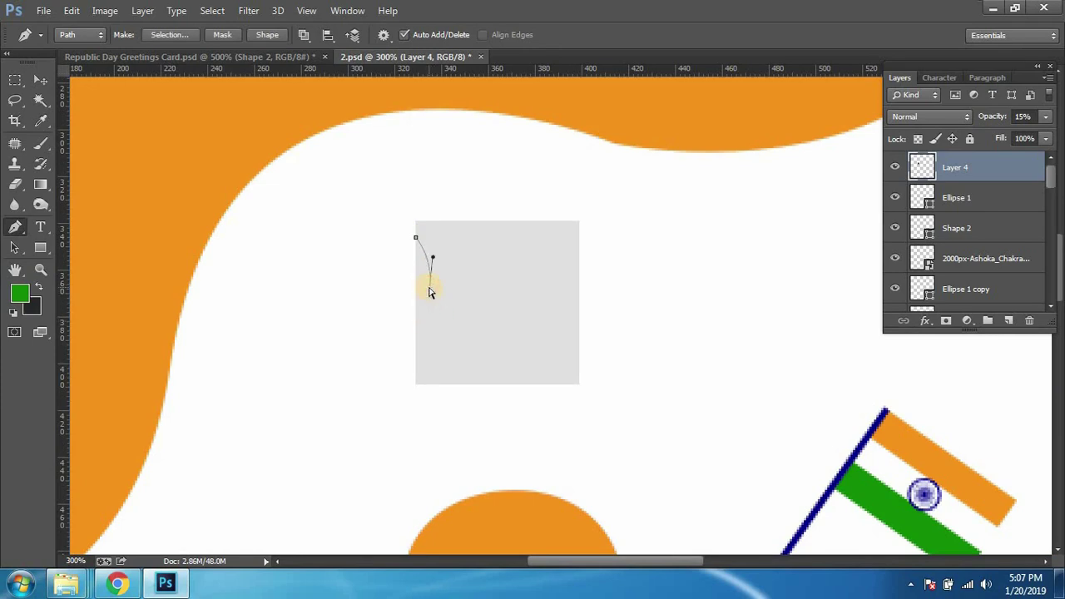
pyautogui.click(497, 382)
pyautogui.moveTo(520, 377); pyautogui.dragTo(531, 349)
pyautogui.hotkey('ctrl', 'z')
pyautogui.moveTo(465, 366); pyautogui.dragTo(495, 363)
pyautogui.hotkey('ctrl', 'z')
pyautogui.moveTo(495, 364); pyautogui.dragTo(558, 354)
# Step: Shape the tail and curved head, closing the outline into a green bird shape
pyautogui.press('alt')
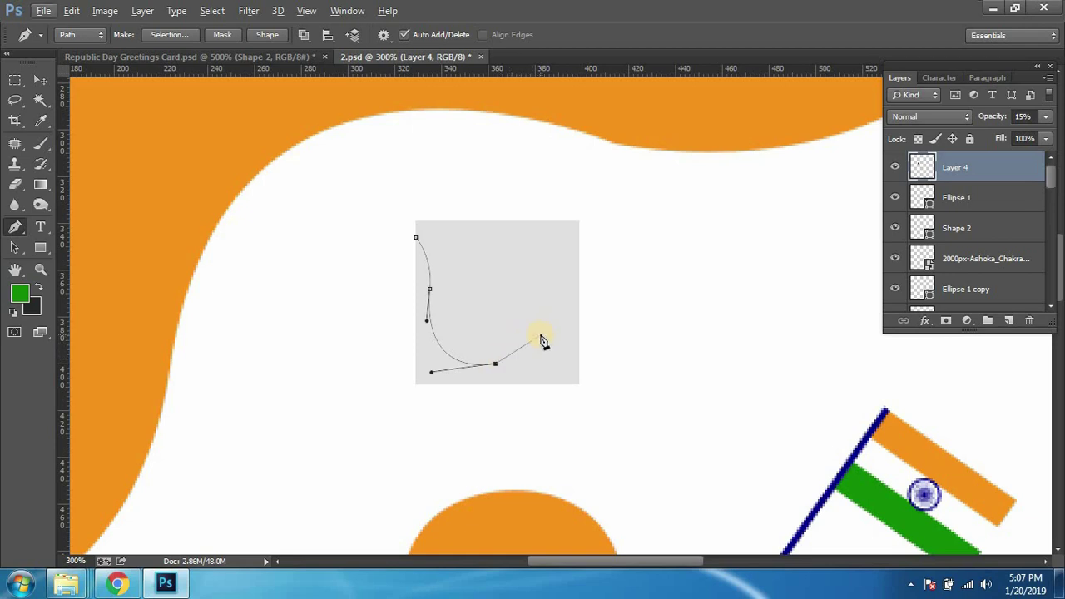
pyautogui.moveTo(536, 340); pyautogui.dragTo(557, 319)
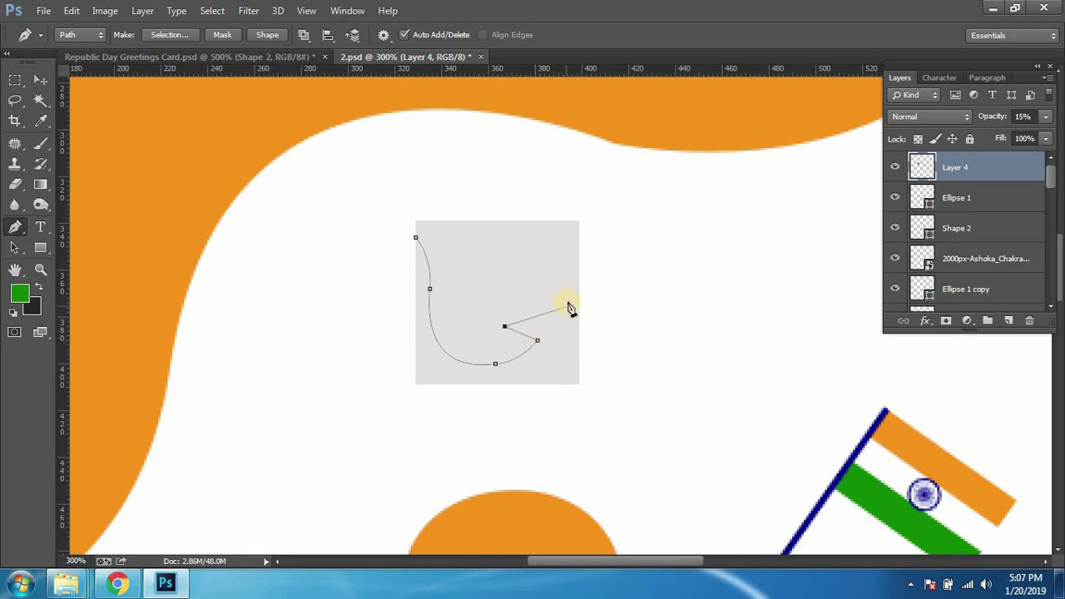
pyautogui.moveTo(580, 278); pyautogui.dragTo(602, 270)
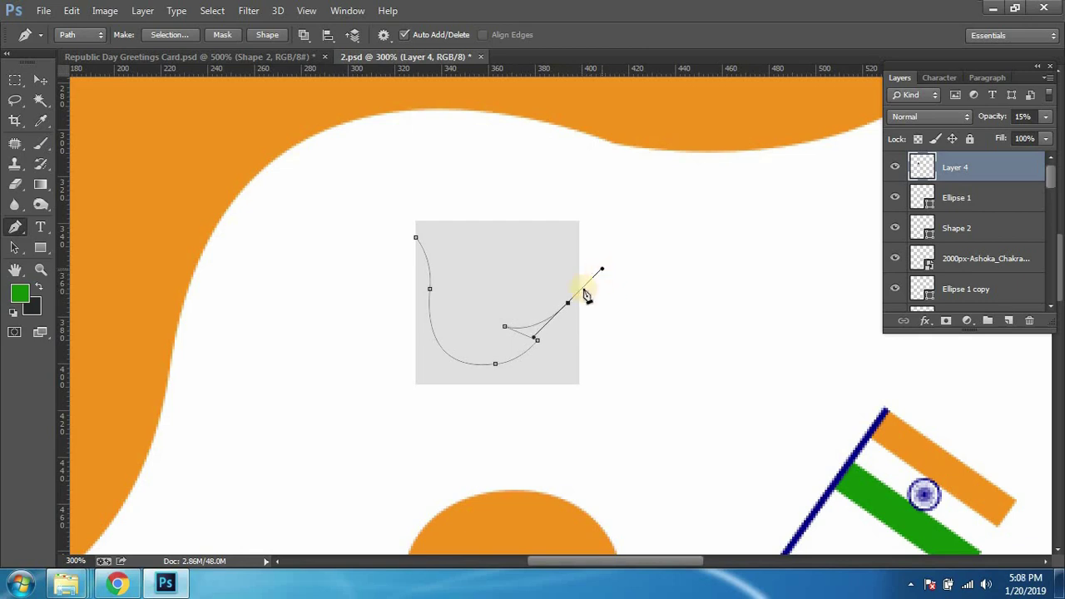
pyautogui.click(566, 304)
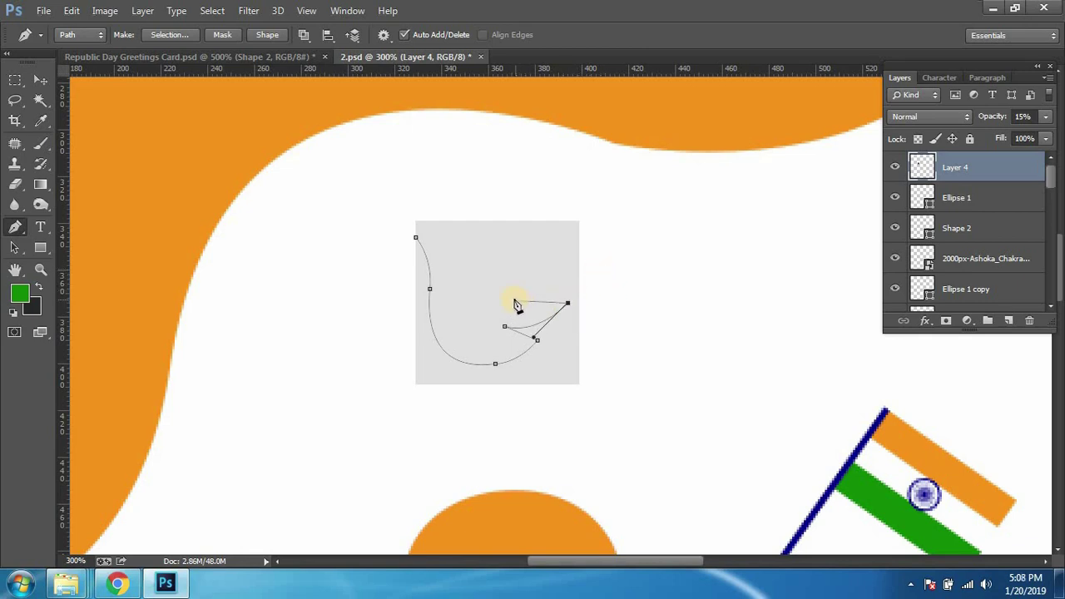
pyautogui.moveTo(508, 275); pyautogui.dragTo(513, 302)
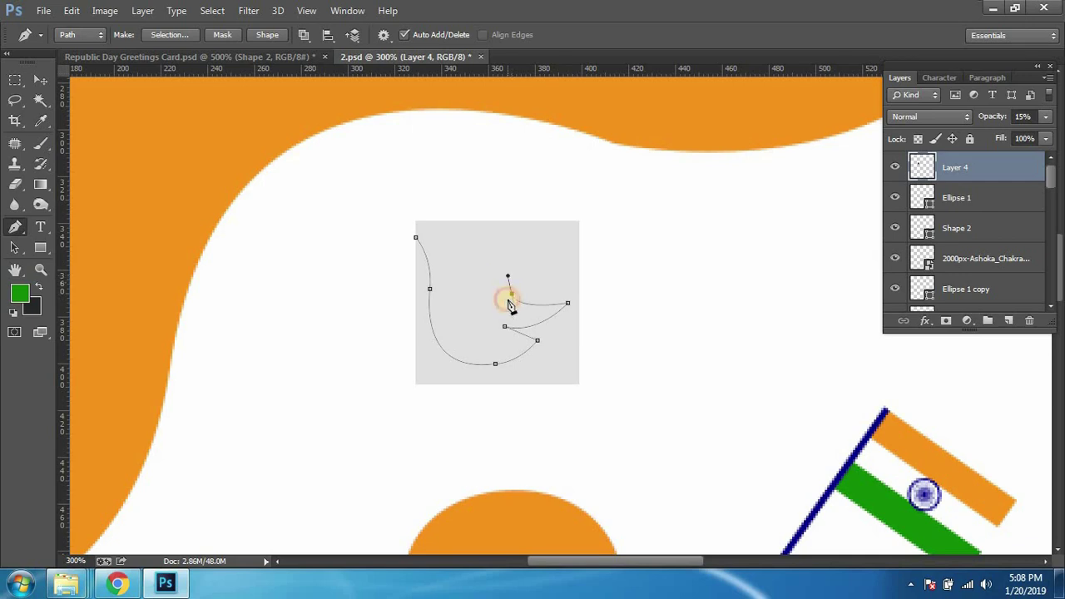
pyautogui.moveTo(418, 238)
pyautogui.mouseDown()
pyautogui.moveTo(327, 298)
pyautogui.moveTo(338, 296)
pyautogui.mouseUp()
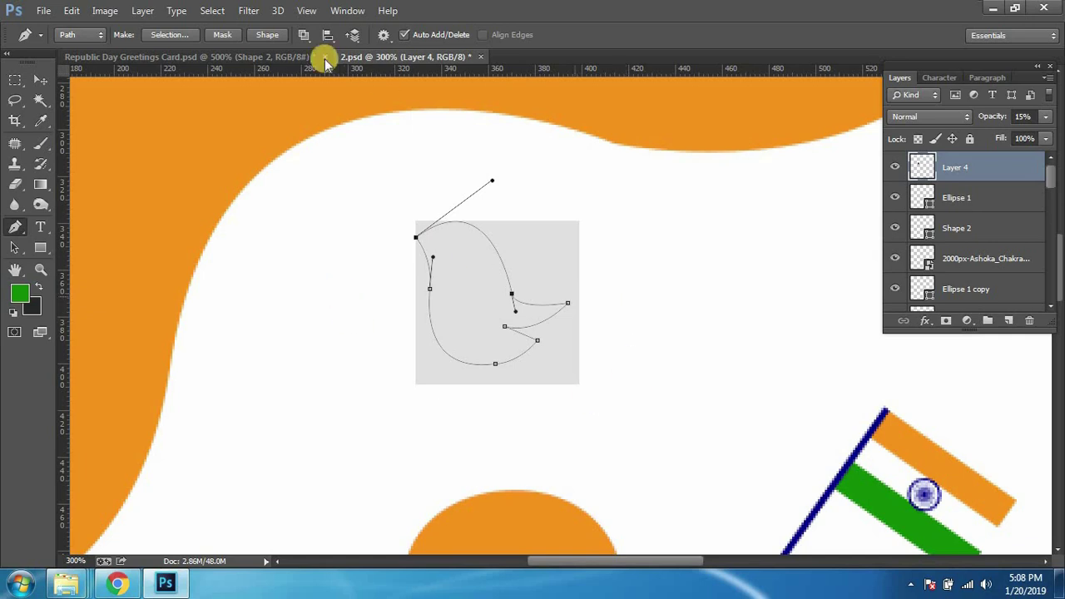
pyautogui.click(267, 34)
# Step: Move the green bird right inside the grey square and select the square's layer
pyautogui.press('v')
pyautogui.moveTo(478, 307)
pyautogui.mouseDown()
pyautogui.moveTo(649, 316)
pyautogui.moveTo(556, 393)
pyautogui.mouseUp()
pyautogui.click(503, 333)
# Step: Delete the grey guide square and rotate the bird by -12.8°
pyautogui.press('Delete')
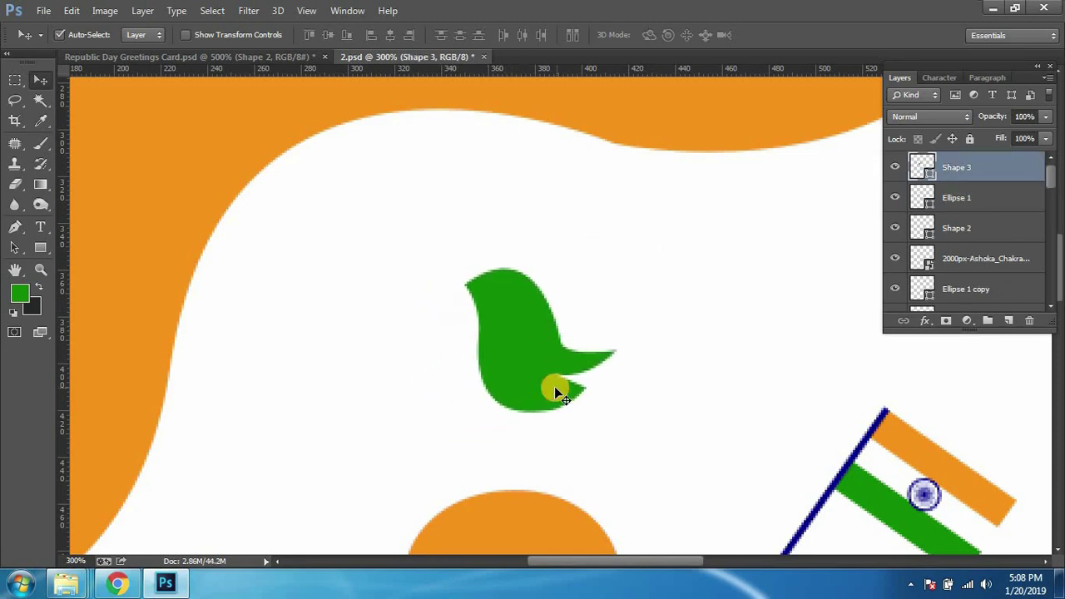
pyautogui.hotkey('ctrl', '-')
pyautogui.hotkey('ctrl', '-')
pyautogui.hotkey('ctrl', '-')
pyautogui.hotkey('ctrl', '+')
pyautogui.hotkey('ctrl', '+')
pyautogui.hotkey('ctrl', '+')
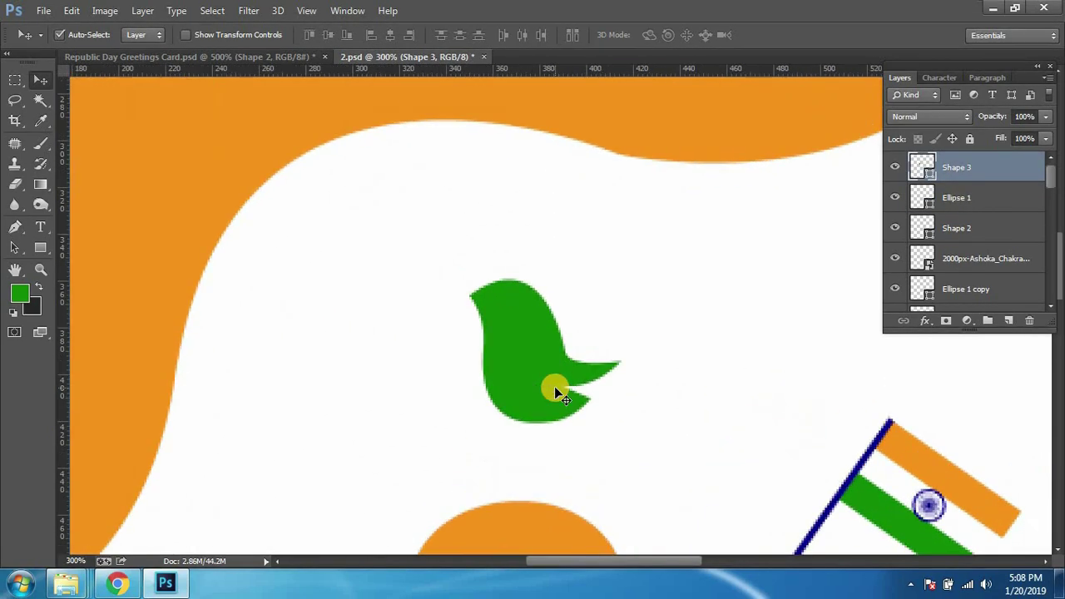
pyautogui.hotkey('ctrl', 't')
pyautogui.moveTo(685, 314); pyautogui.dragTo(693, 324)
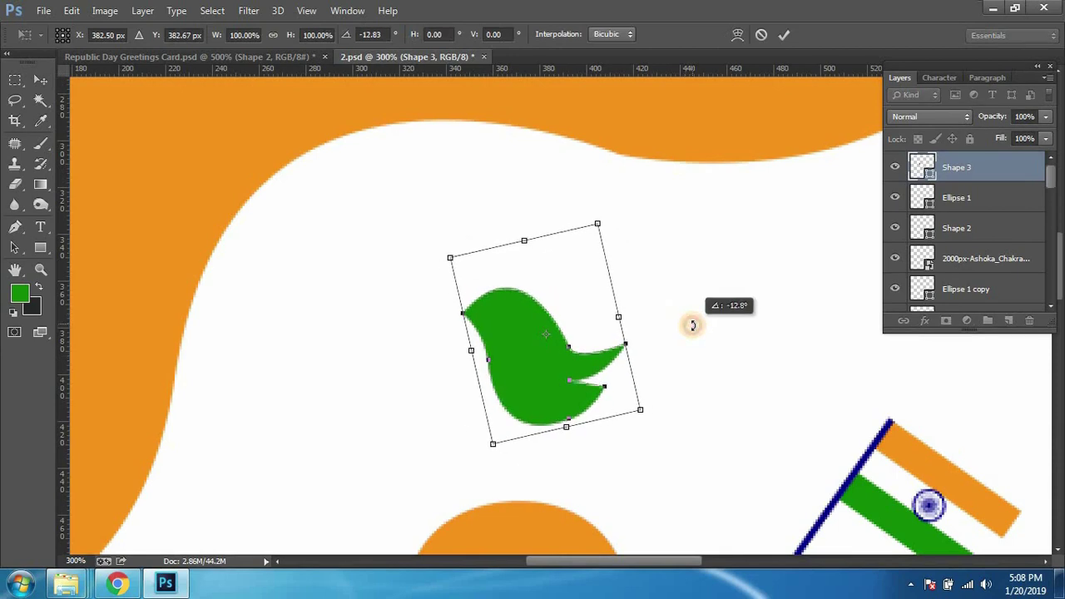
pyautogui.press('Return')
# Step: Add anchors along the upper beak and thicken the lower beak's edge
pyautogui.hotkey('ctrl', '+')
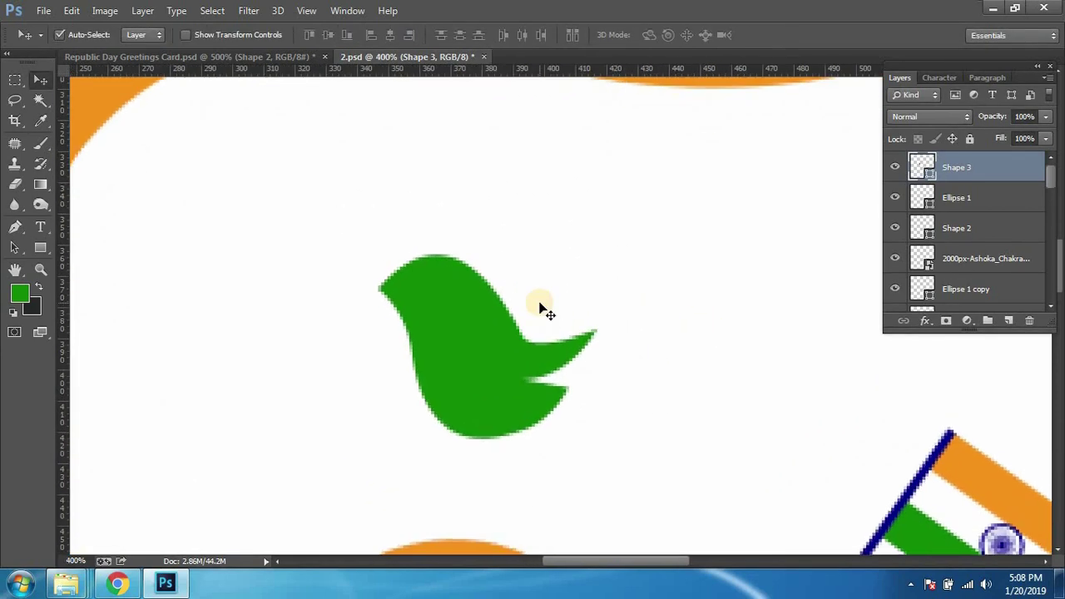
pyautogui.hotkey('ctrl', '+')
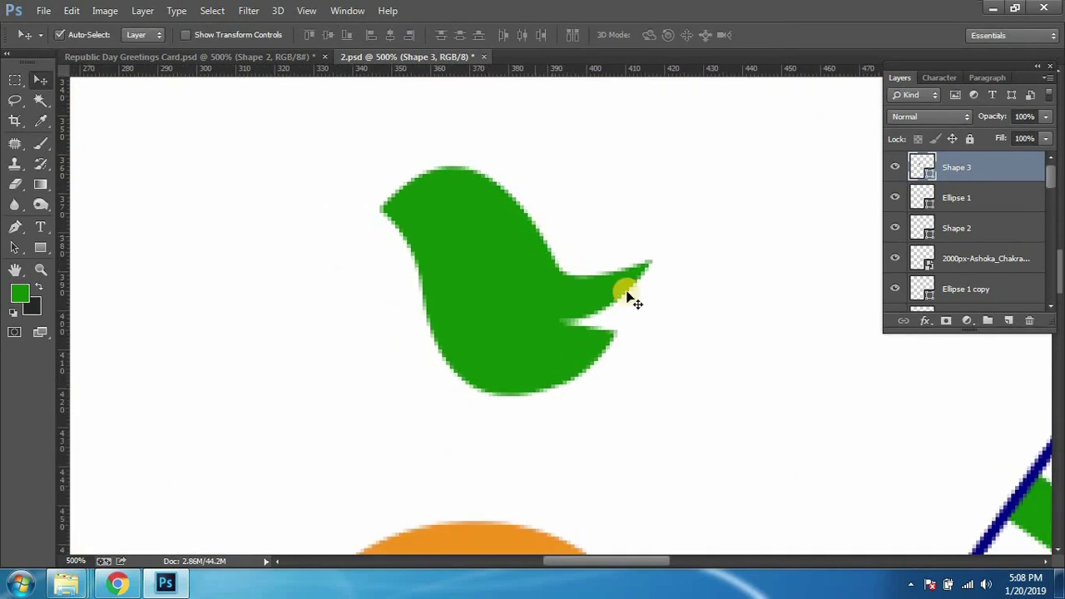
pyautogui.press('p')
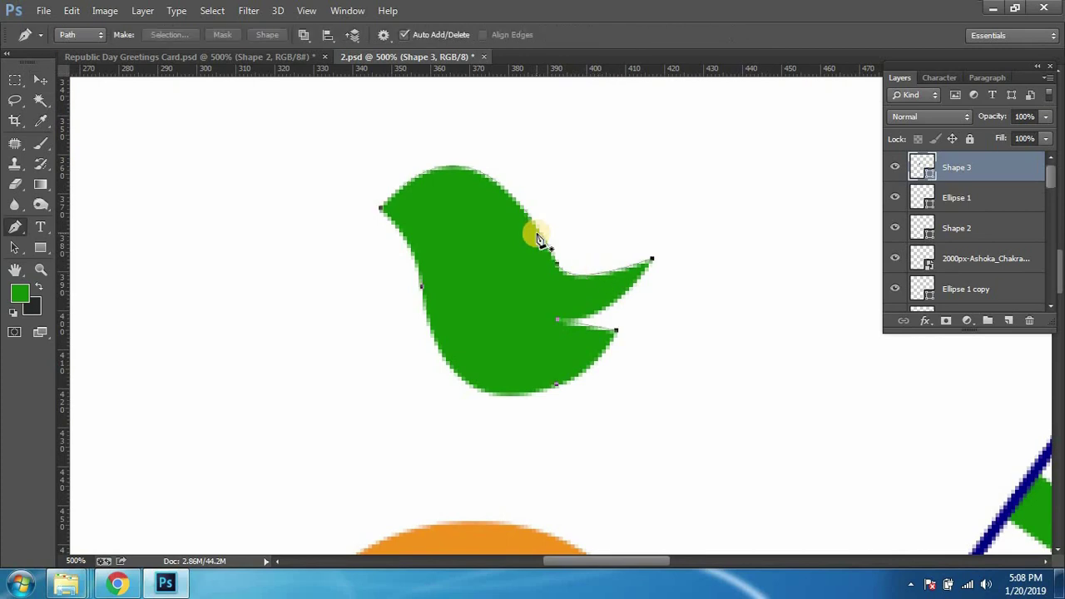
pyautogui.rightClick(15, 227)
pyautogui.click(66, 253)
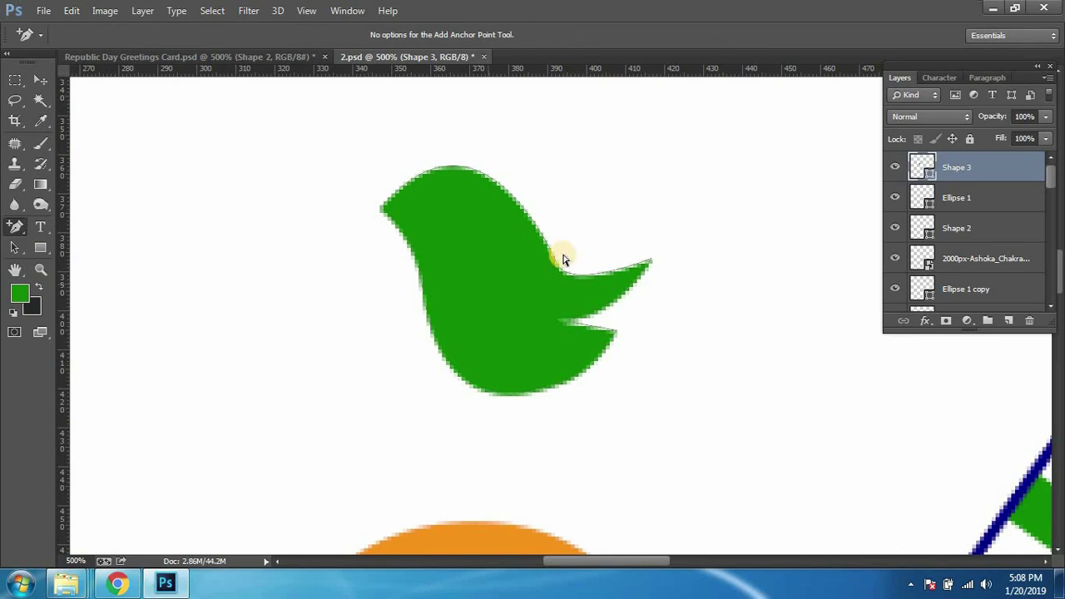
pyautogui.click(547, 258)
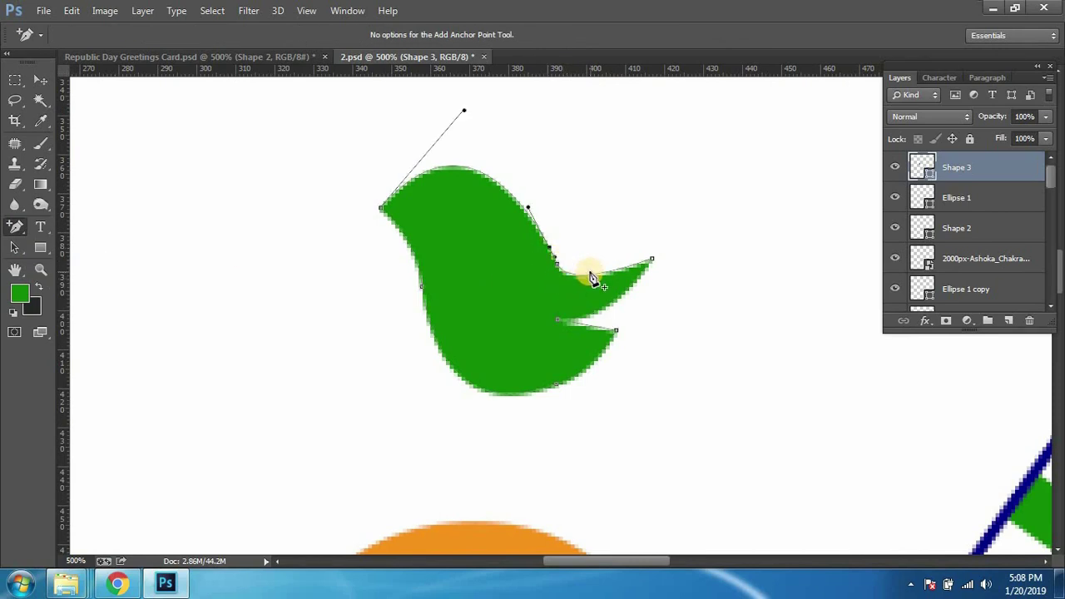
pyautogui.click(612, 275)
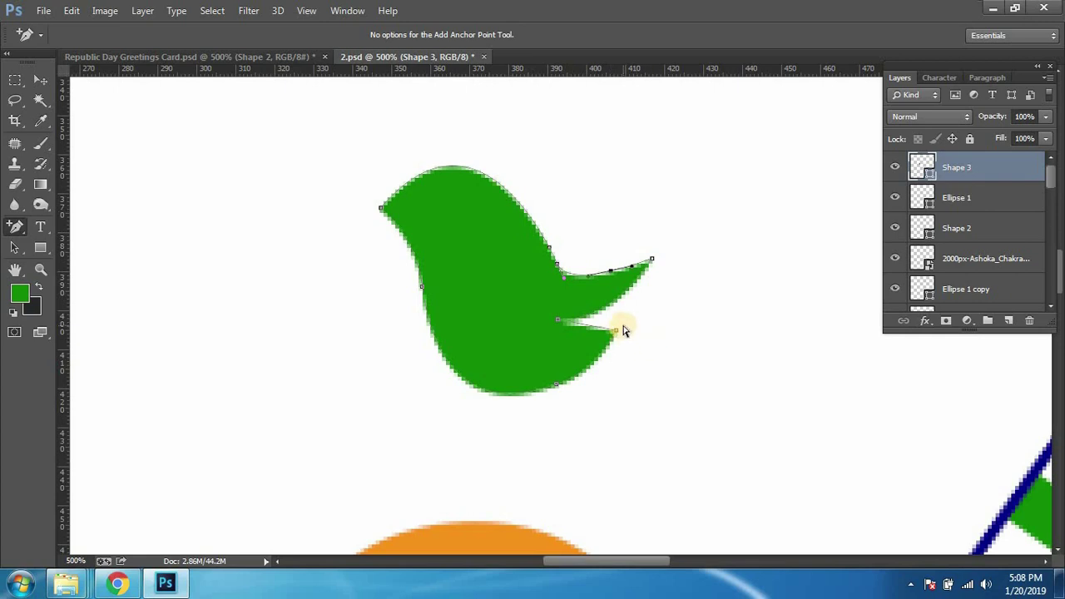
pyautogui.moveTo(626, 333); pyautogui.dragTo(632, 327)
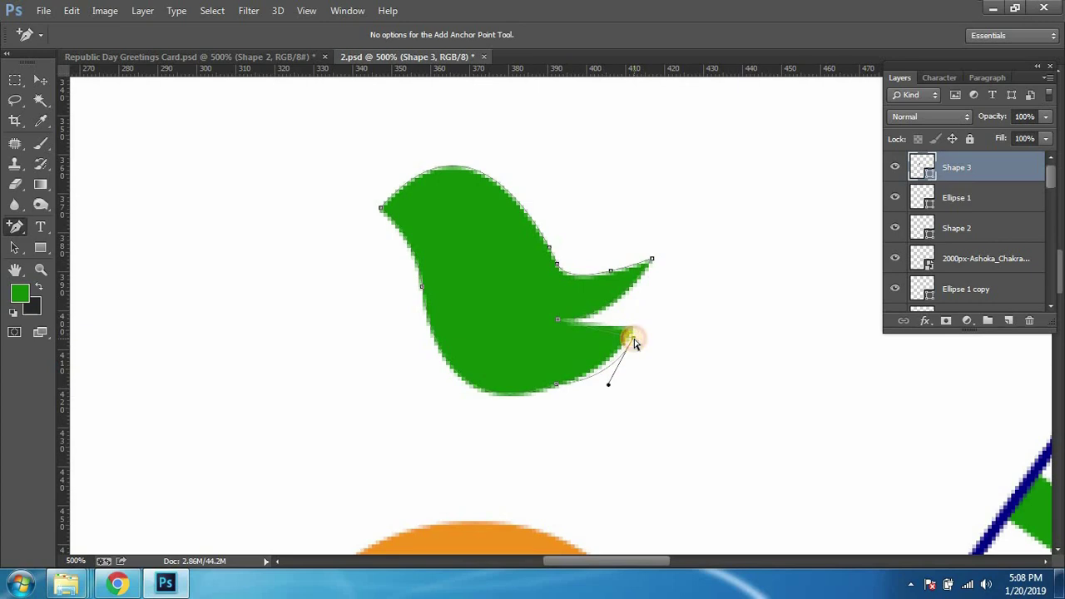
pyautogui.moveTo(632, 341); pyautogui.dragTo(594, 290)
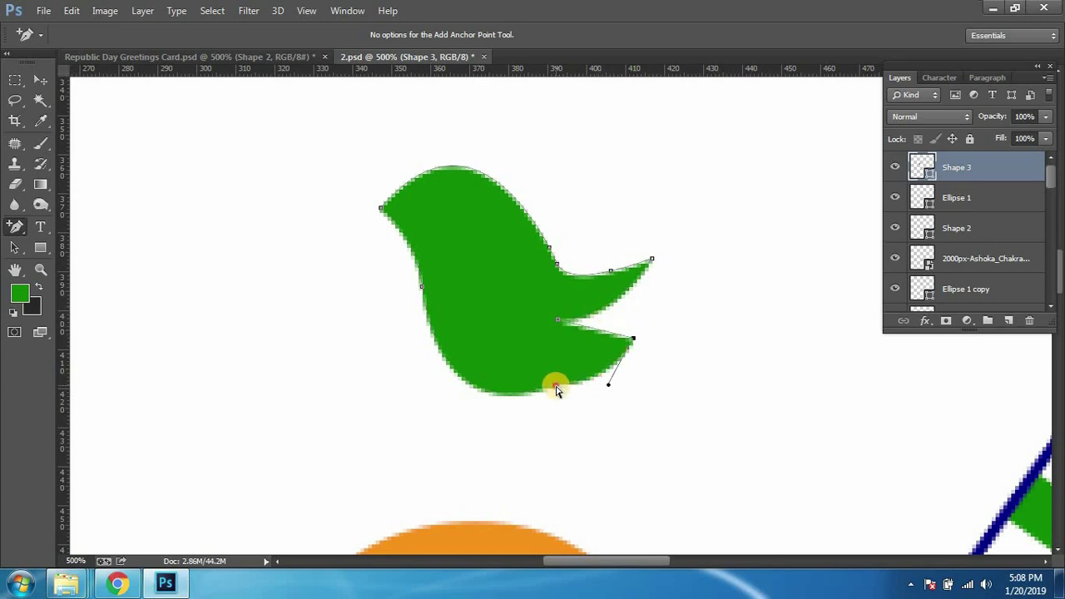
pyautogui.moveTo(555, 387); pyautogui.dragTo(554, 386)
# Step: Reshape the belly curves, flatten the beak's upper edge and add an anchor on the back
pyautogui.click(456, 420)
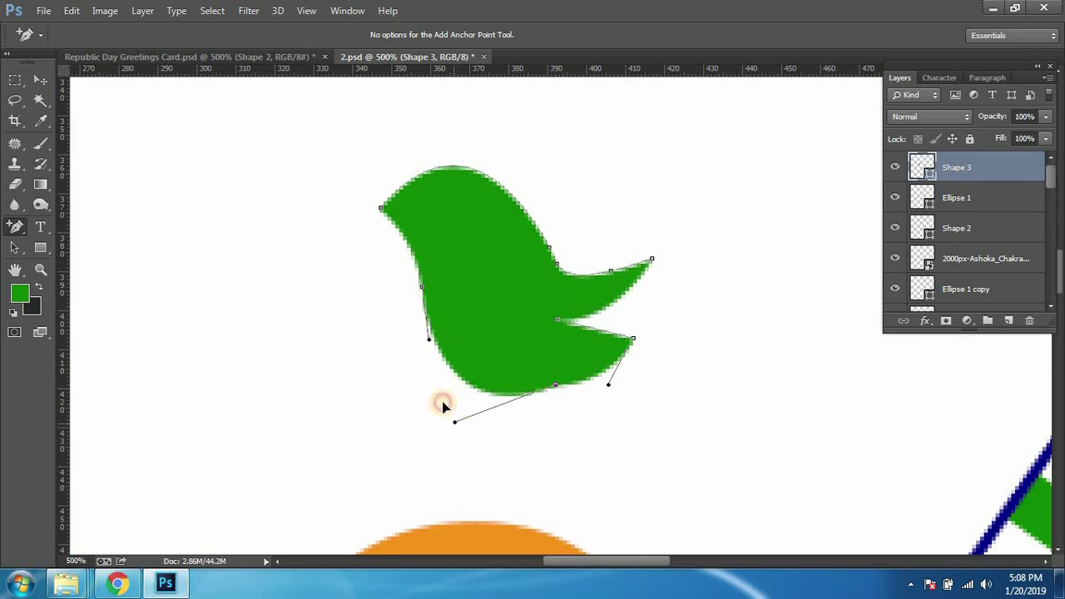
pyautogui.moveTo(456, 387); pyautogui.dragTo(416, 400)
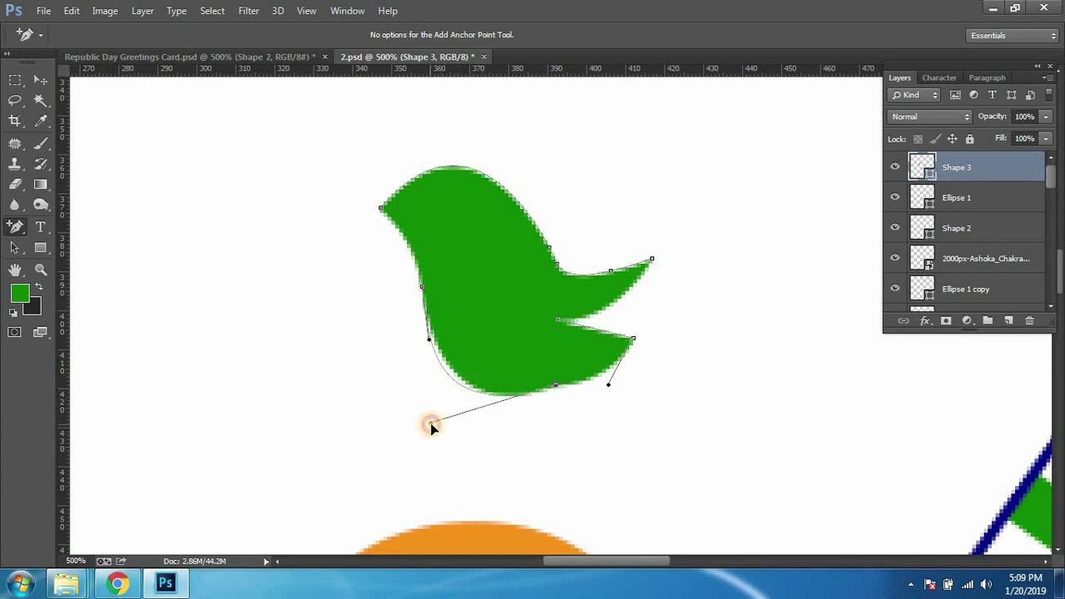
pyautogui.moveTo(421, 410); pyautogui.dragTo(429, 418)
pyautogui.moveTo(610, 387); pyautogui.dragTo(588, 381)
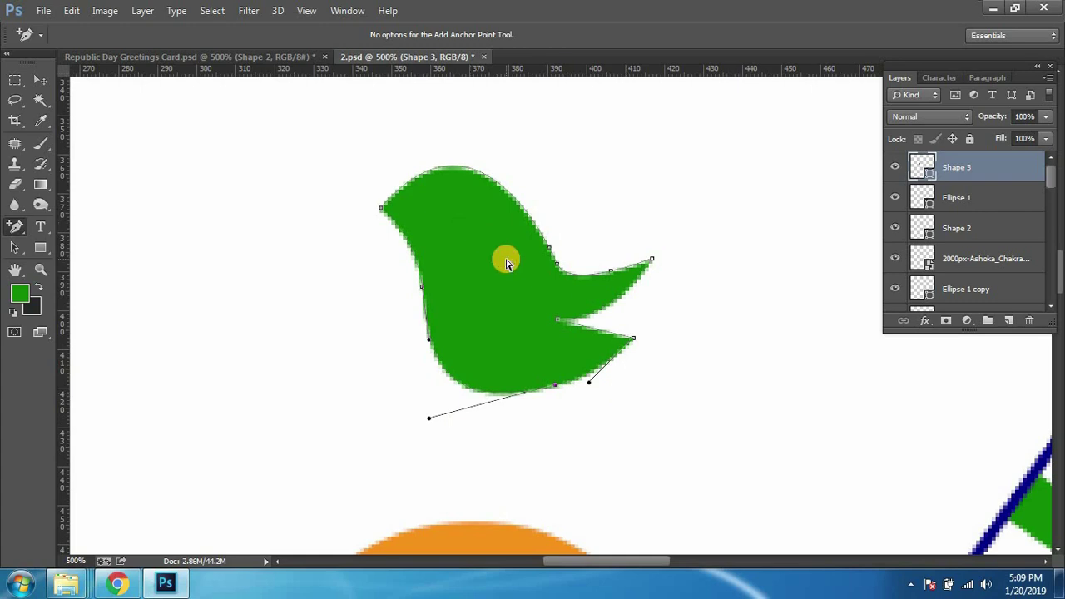
pyautogui.scroll(1, 508, 263)
pyautogui.scroll(1, 507, 262)
pyautogui.click(563, 250)
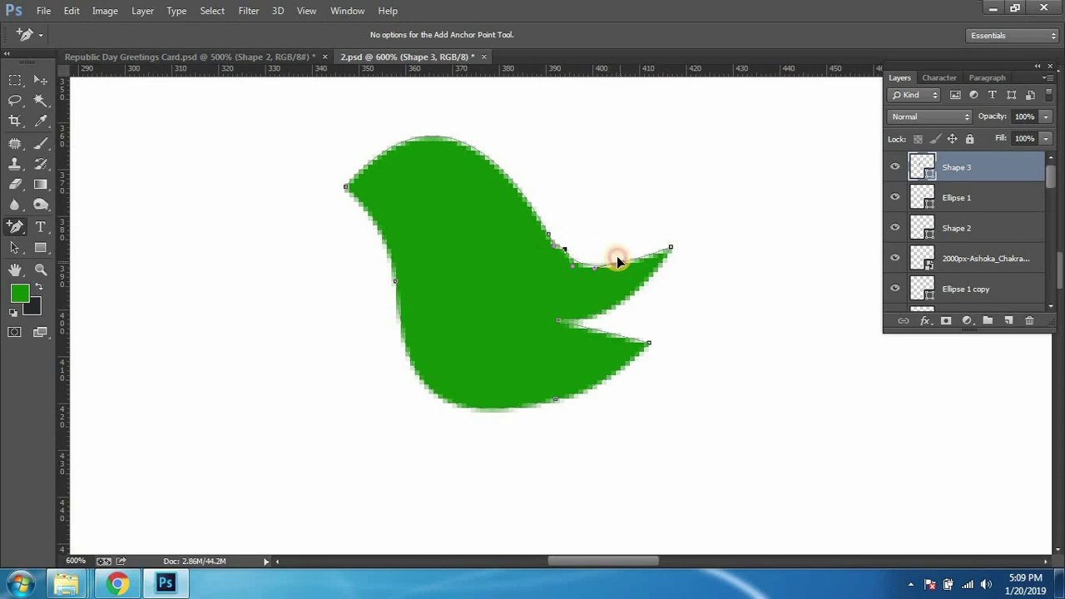
pyautogui.moveTo(616, 258); pyautogui.dragTo(597, 262)
pyautogui.click(528, 208)
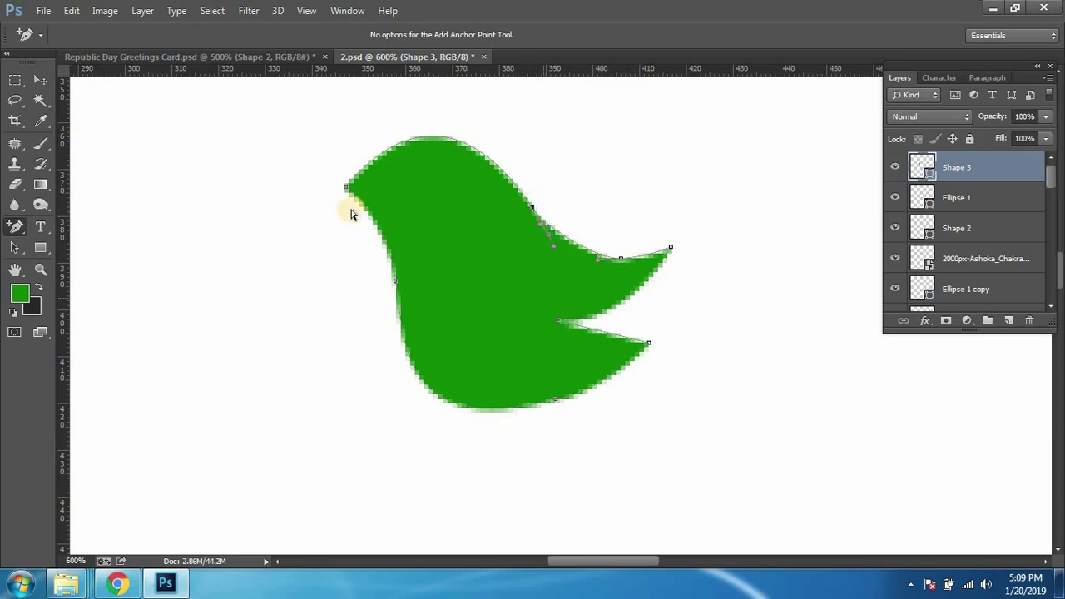
pyautogui.click(40, 80)
# Step: Draw a closed, curved wing path with the Pen tool beside the green bird
pyautogui.click(709, 267)
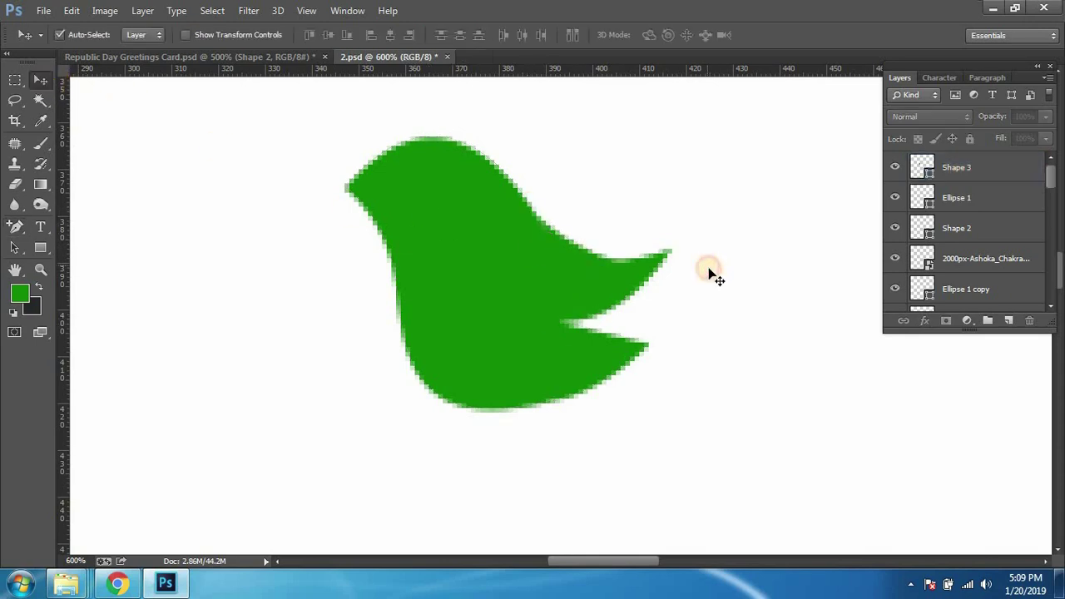
pyautogui.scroll(-3, 708, 274)
pyautogui.scroll(3, 709, 274)
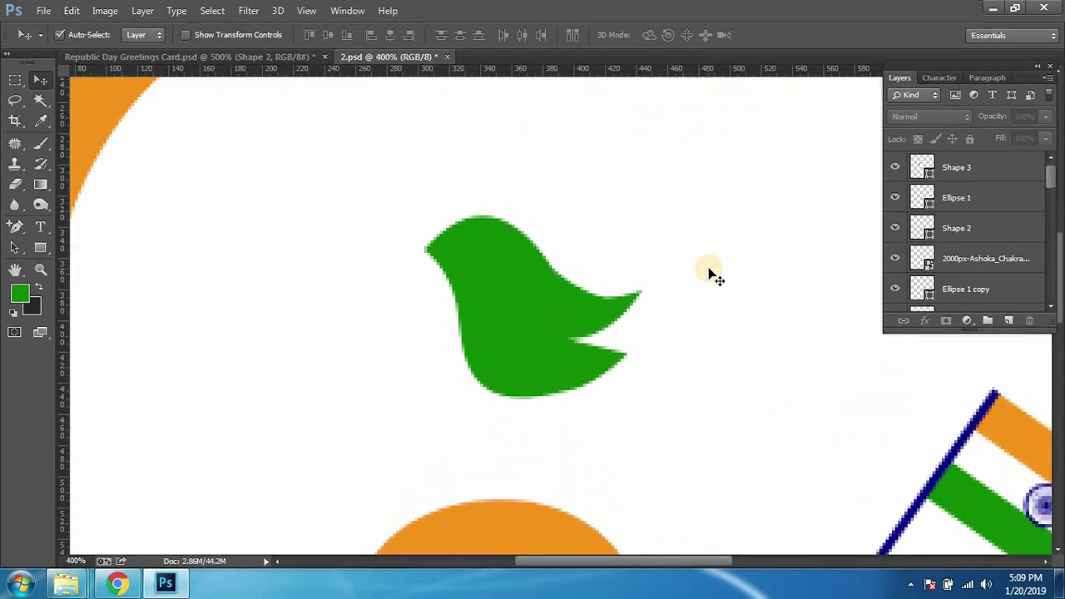
pyautogui.scroll(1, 484, 351)
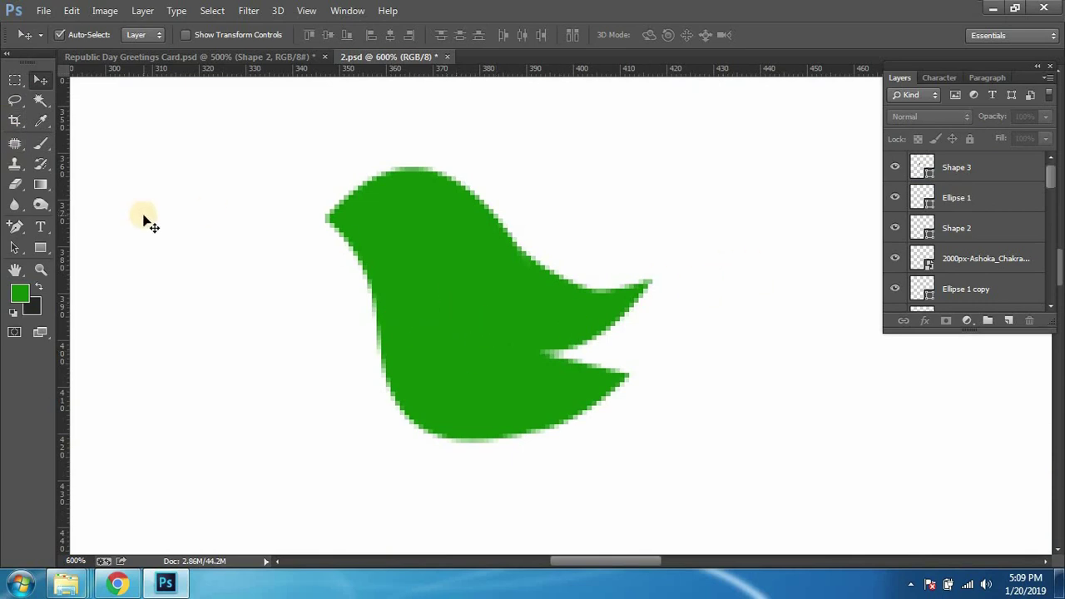
pyautogui.press('p')
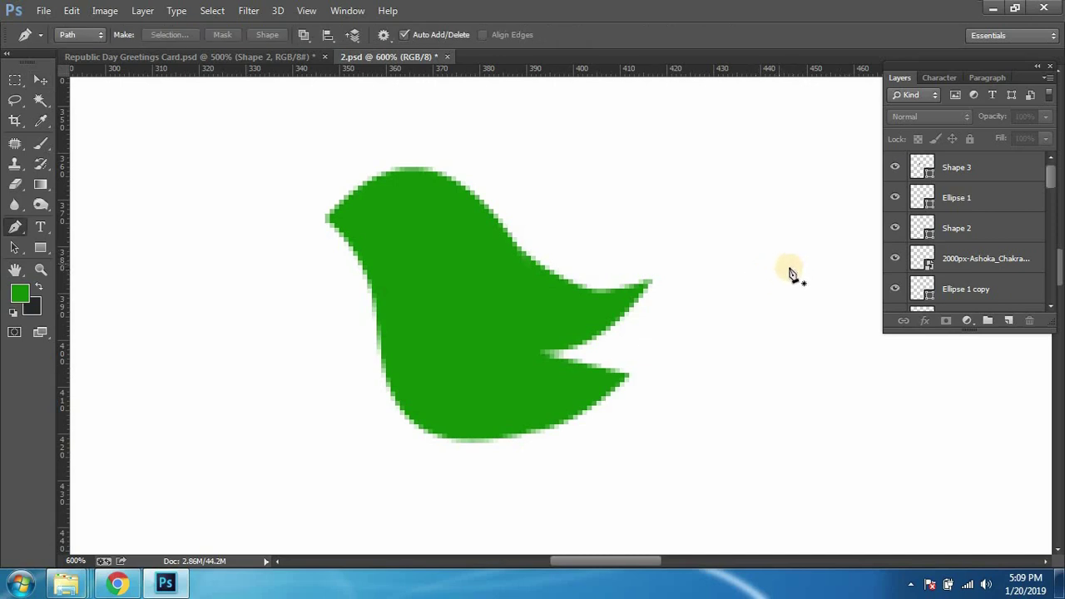
pyautogui.click(755, 383)
pyautogui.moveTo(778, 429)
pyautogui.mouseDown()
pyautogui.moveTo(882, 450)
pyautogui.moveTo(1000, 447)
pyautogui.mouseUp()
pyautogui.hotkey('ctrl', 'z')
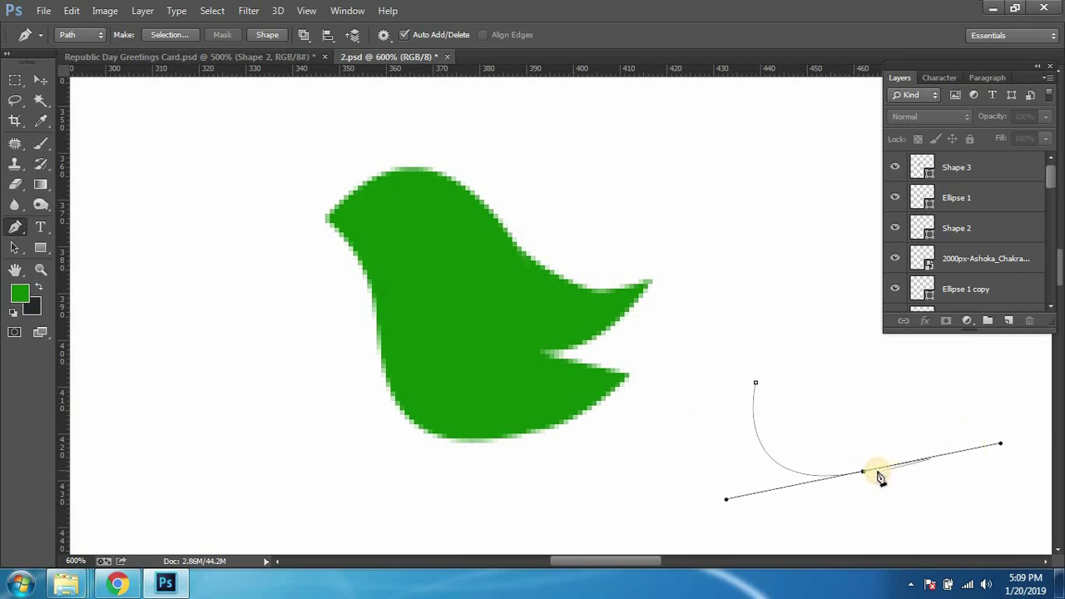
pyautogui.moveTo(867, 474); pyautogui.dragTo(1004, 287)
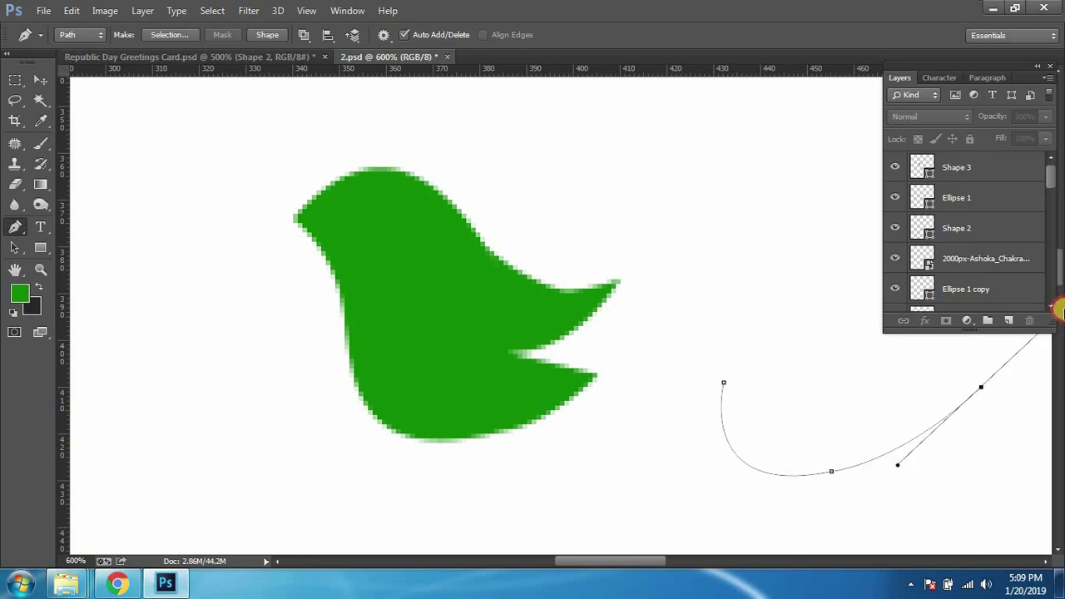
pyautogui.moveTo(1004, 287)
pyautogui.mouseDown()
pyautogui.moveTo(917, 323)
pyautogui.moveTo(890, 403)
pyautogui.mouseUp()
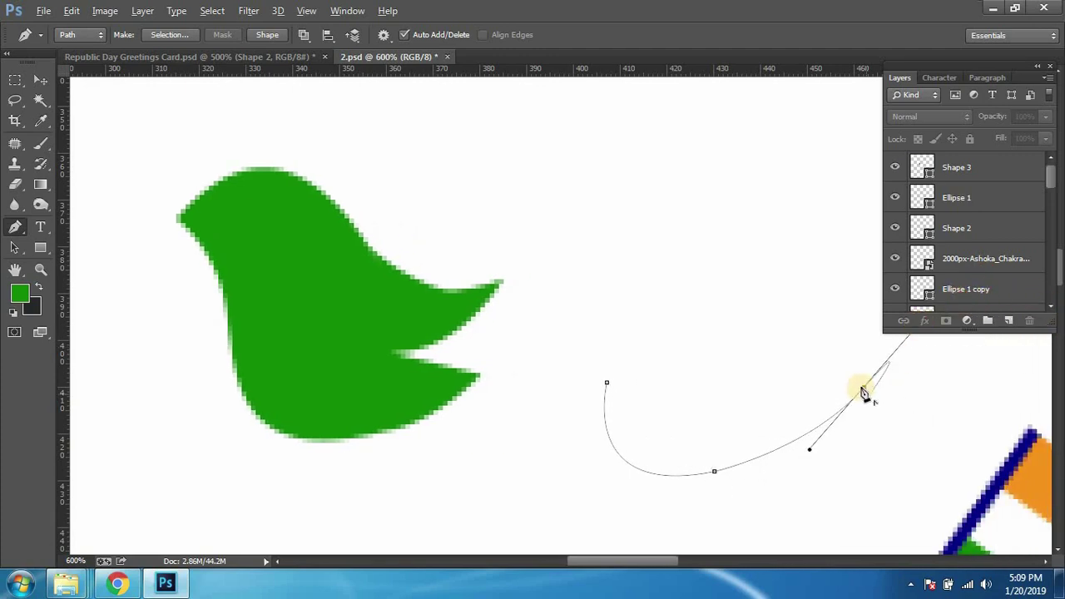
pyautogui.click(607, 382)
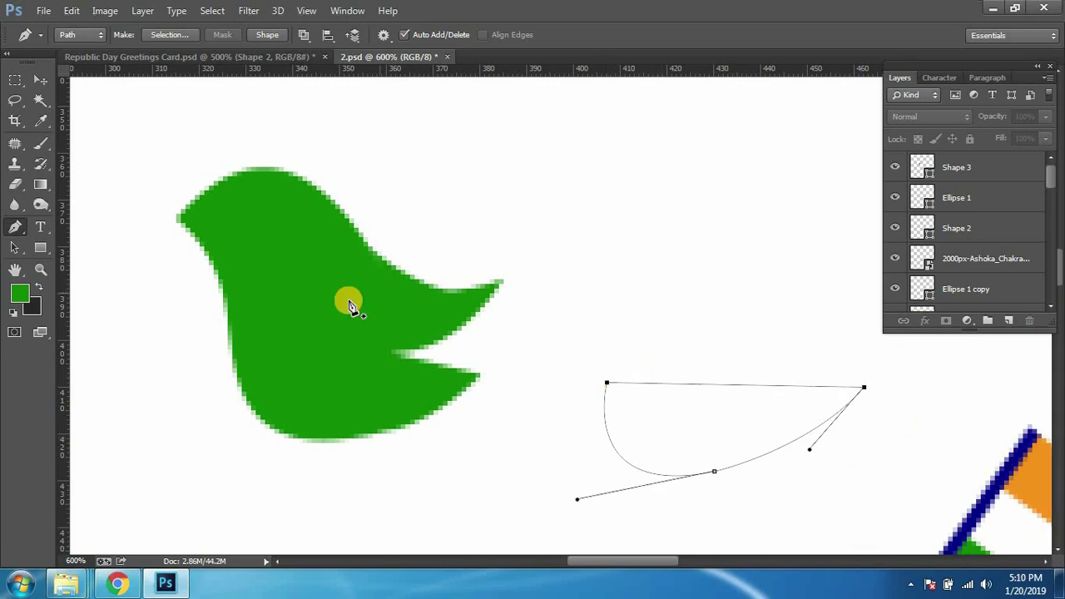
# Step: Turn the wing path into a selection and add a new empty layer above Shape 3
pyautogui.press('v')
pyautogui.keyDown('ctrl'); pyautogui.click(920, 231); pyautogui.keyUp('ctrl')
pyautogui.click(995, 169)
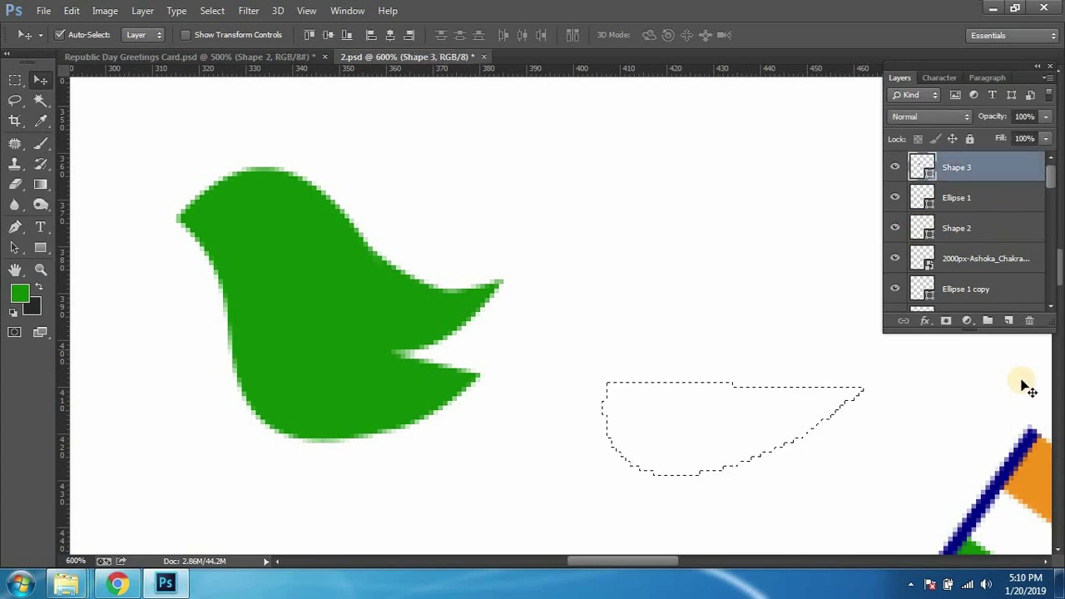
pyautogui.click(1010, 325)
# Step: Fill the wing selection with green and move the wing onto the bird's body
pyautogui.hotkey('alt', 'BackSpace')
pyautogui.hotkey('ctrl', 'd')
pyautogui.moveTo(670, 433); pyautogui.dragTo(346, 337)
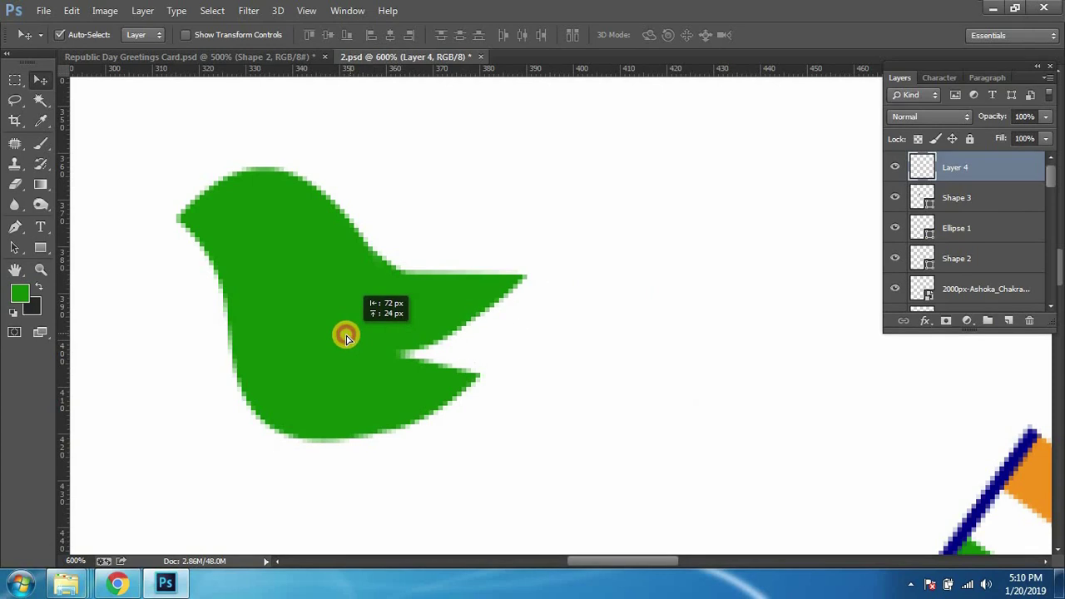
# Step: Give the wing a drop shadow at 48% opacity, brought closer to the wing
pyautogui.click(982, 179)
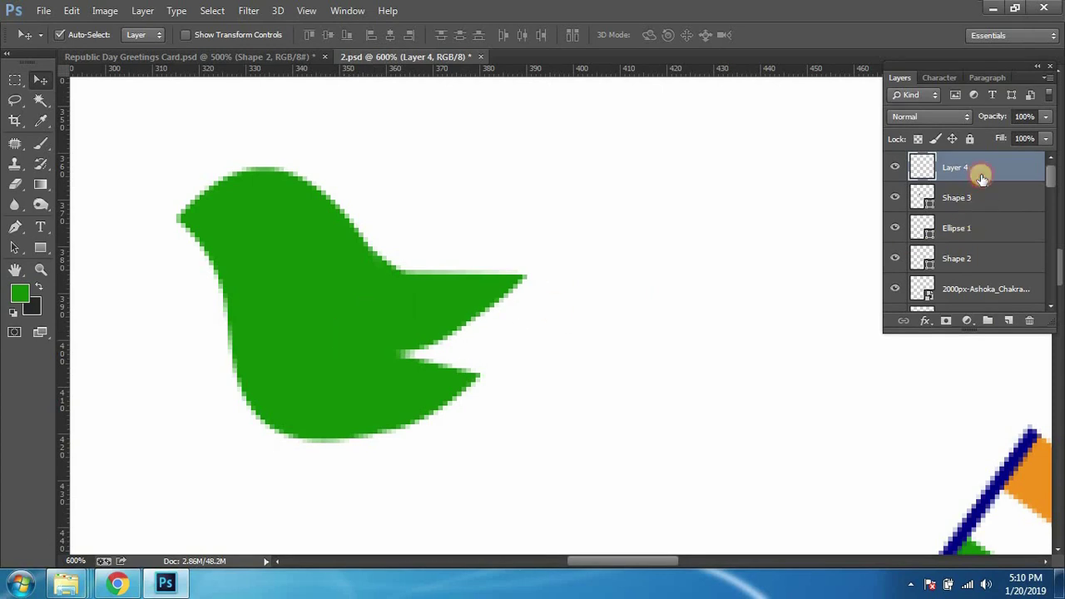
pyautogui.doubleClick(982, 179)
pyautogui.click(633, 463)
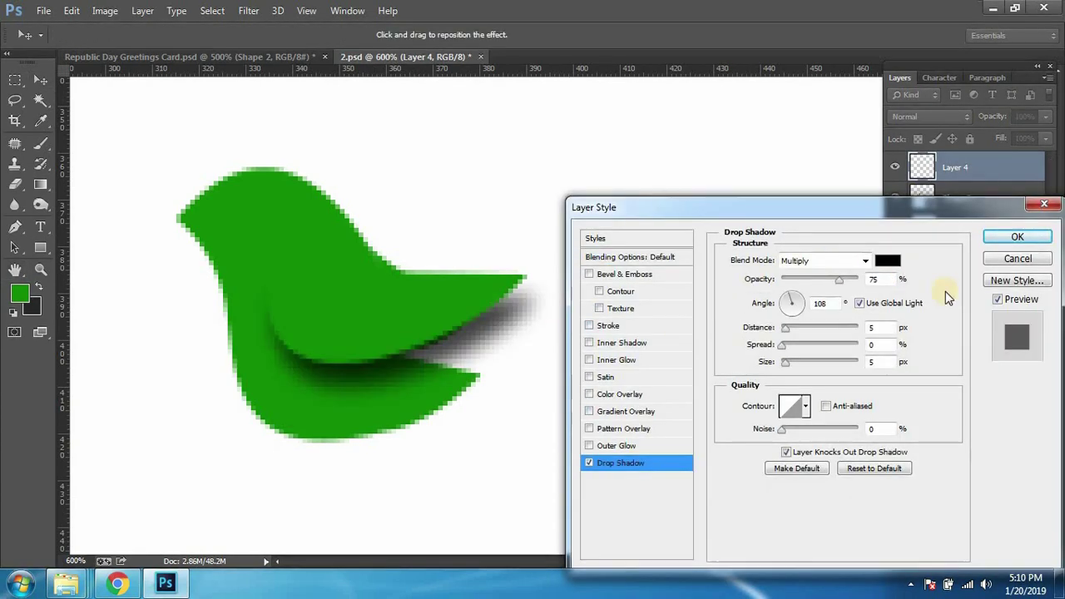
pyautogui.moveTo(841, 281); pyautogui.dragTo(818, 280)
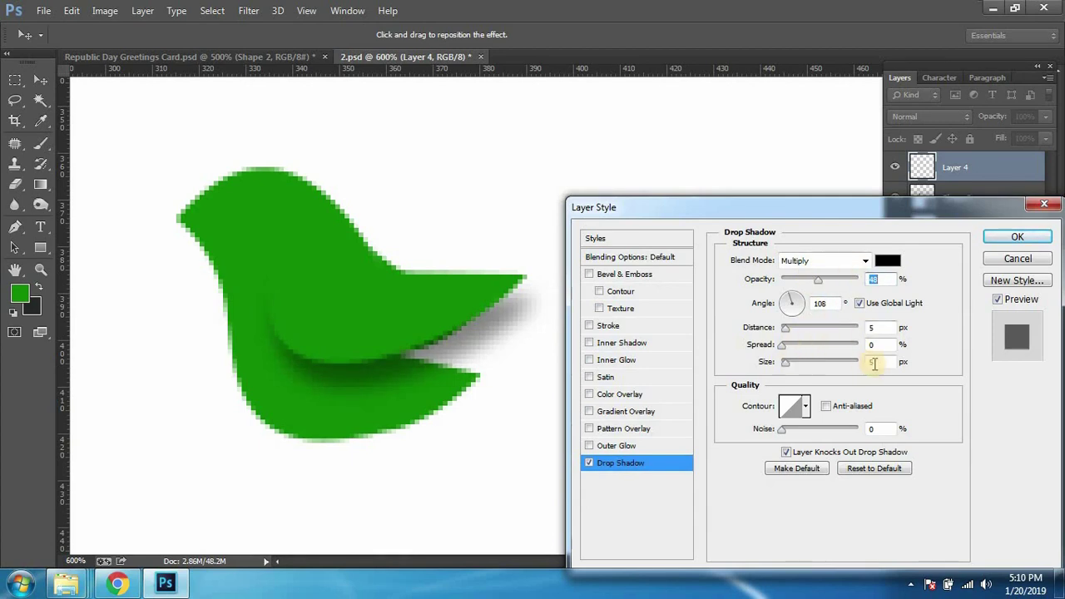
pyautogui.moveTo(782, 331); pyautogui.dragTo(786, 331)
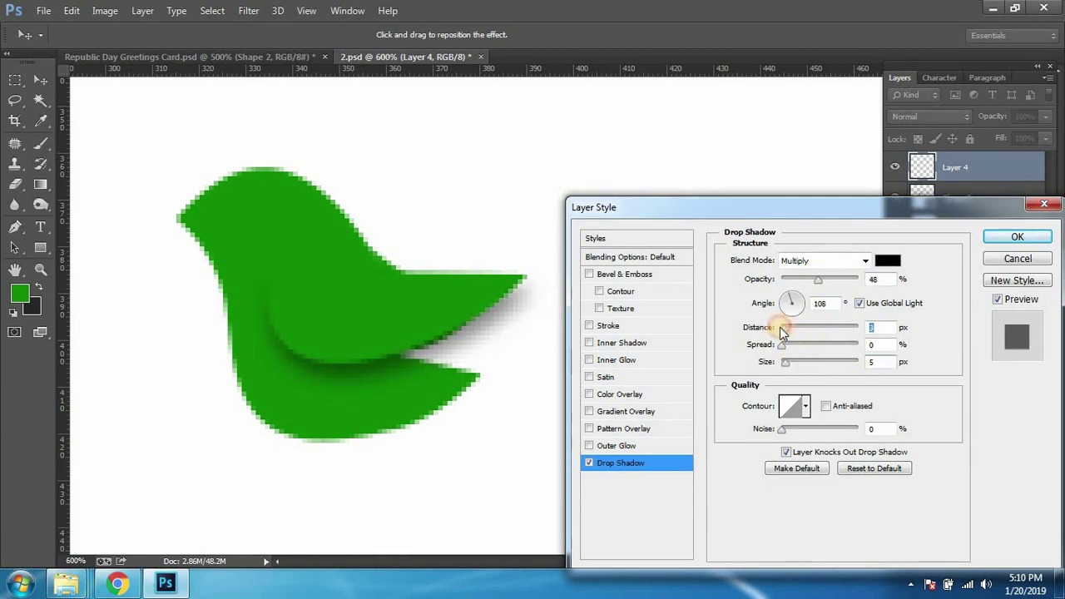
pyautogui.click(1027, 237)
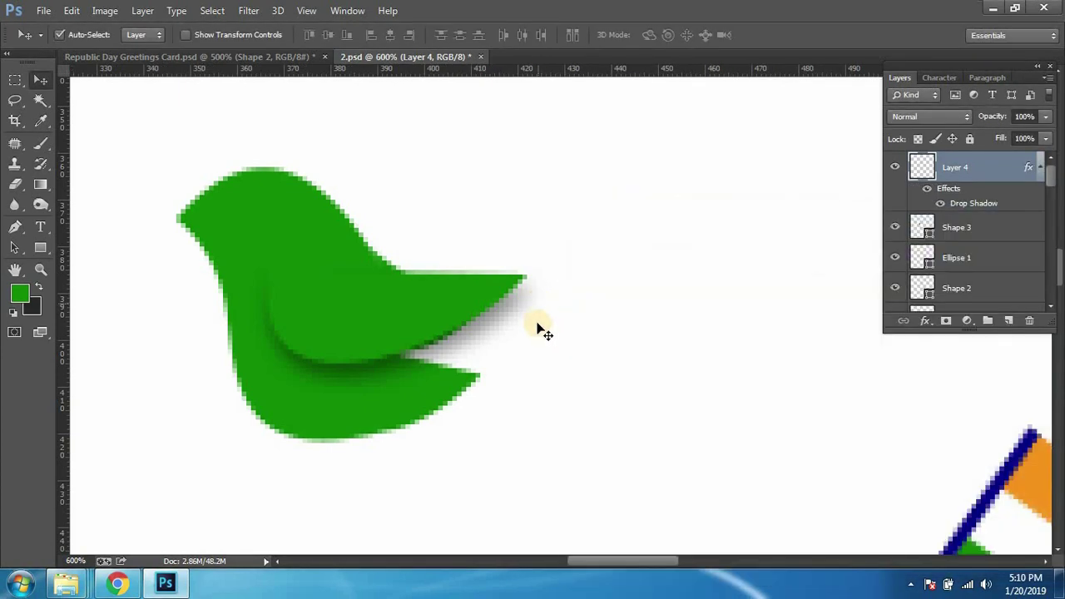
# Step: Scale the wing to 50%, then tilt it clockwise and position it on the body
pyautogui.hotkey('ctrl', 't')
pyautogui.moveTo(507, 273); pyautogui.dragTo(418, 326)
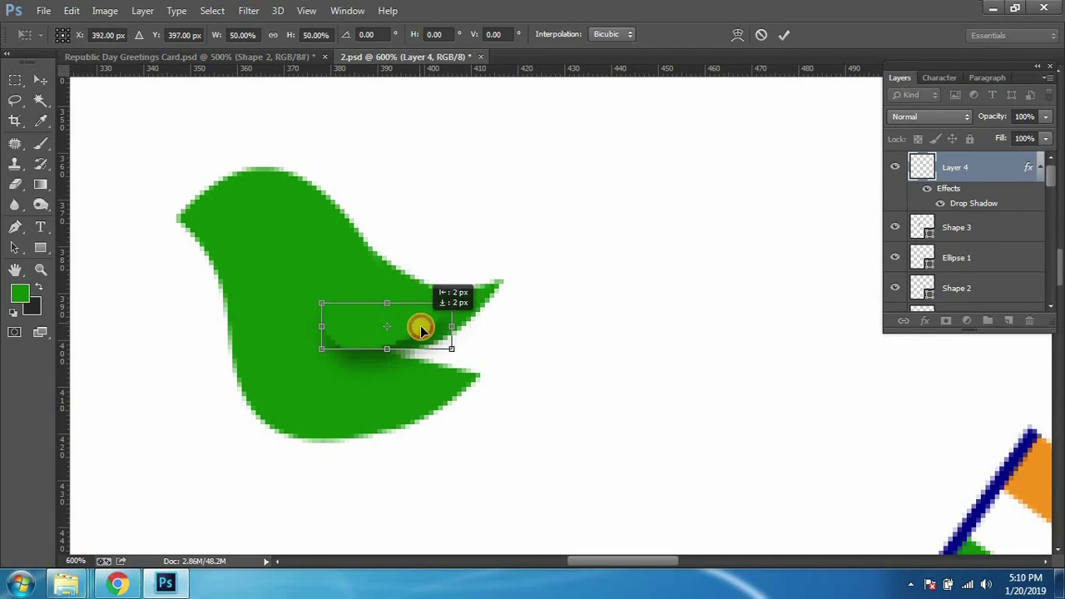
pyautogui.moveTo(504, 269); pyautogui.dragTo(514, 292)
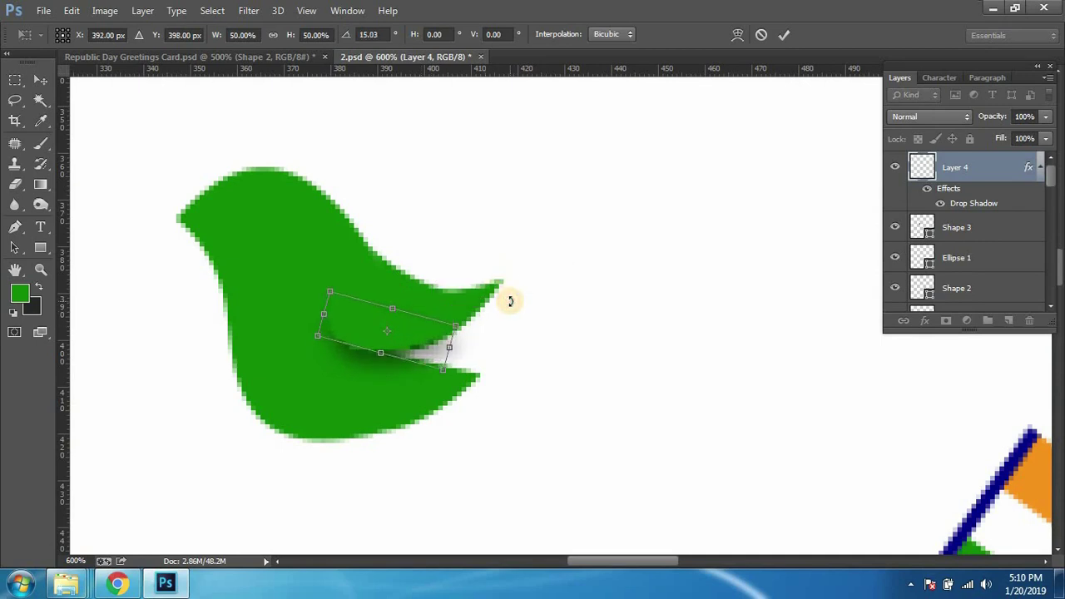
pyautogui.press('Return')
pyautogui.moveTo(422, 331); pyautogui.dragTo(409, 332)
pyautogui.hotkey('ctrl', 't')
pyautogui.moveTo(547, 267); pyautogui.dragTo(552, 275)
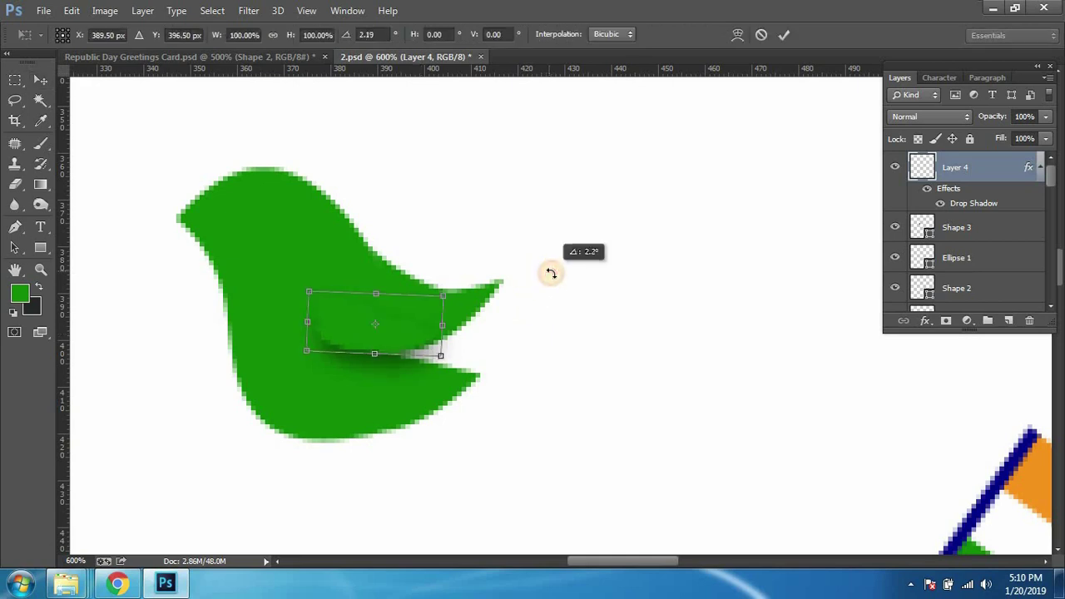
pyautogui.press('Return')
# Step: Change the wing's drop shadow to a 26° angle and 31% opacity
pyautogui.scroll(-5, 552, 274)
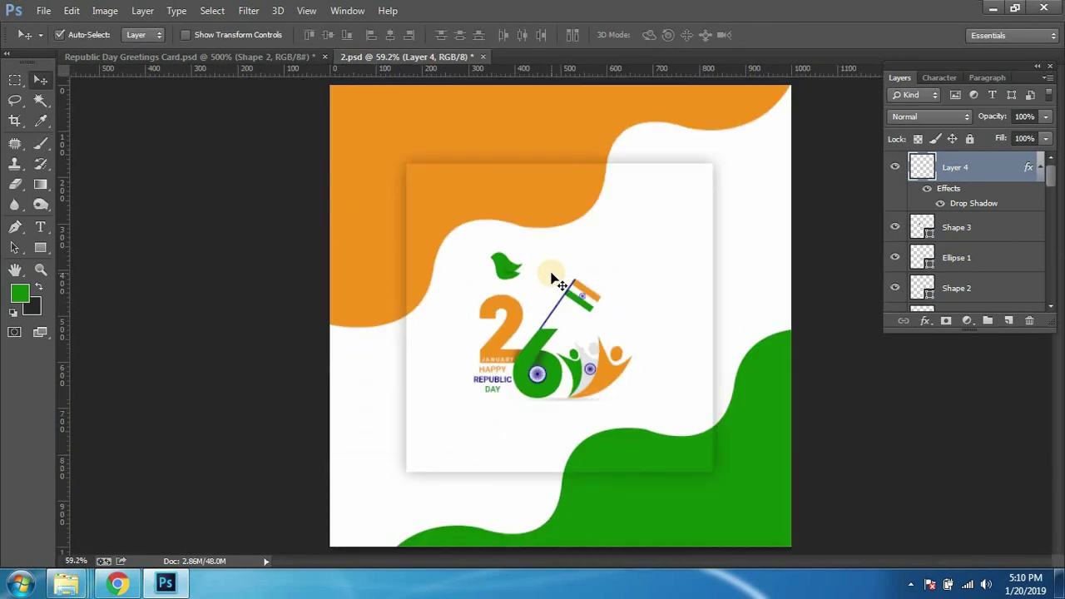
pyautogui.scroll(-1, 551, 275)
pyautogui.scroll(3, 552, 275)
pyautogui.scroll(2, 499, 250)
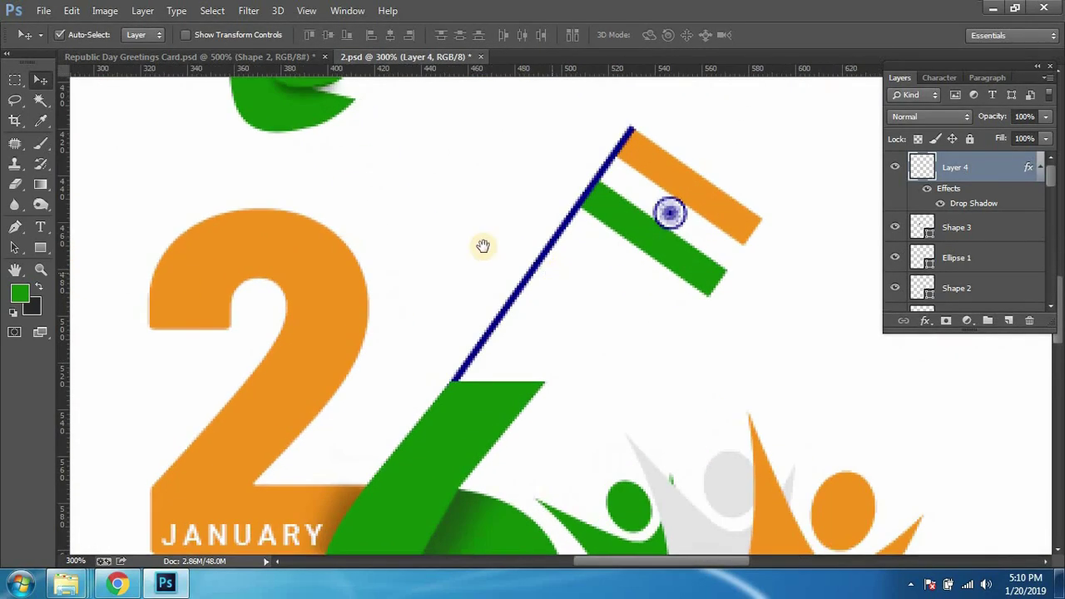
pyautogui.scroll(1, 591, 328)
pyautogui.scroll(1, 599, 324)
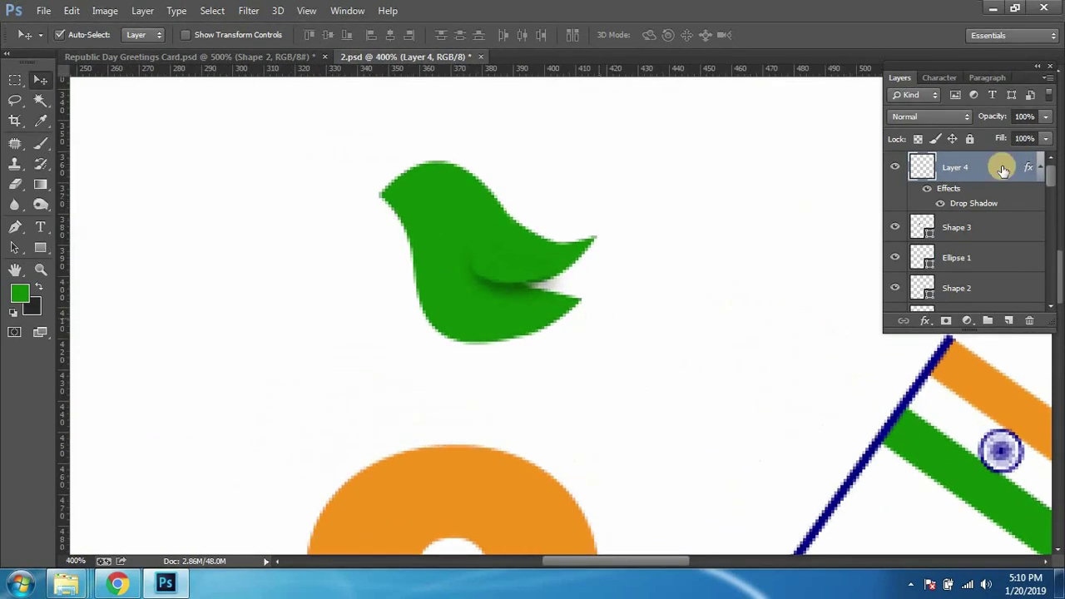
pyautogui.doubleClick(979, 205)
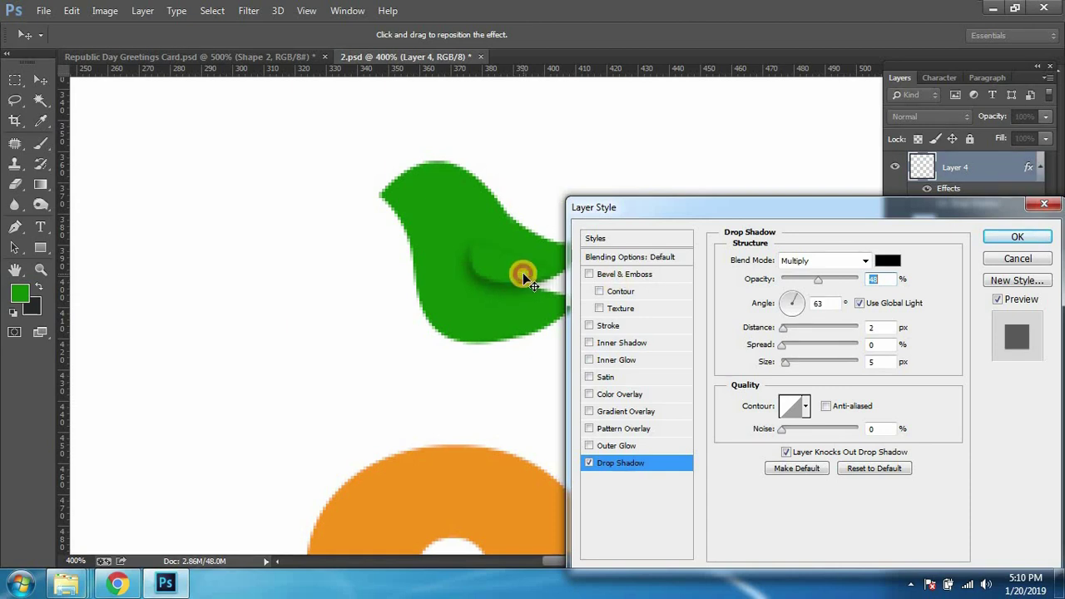
pyautogui.moveTo(522, 273); pyautogui.dragTo(514, 273)
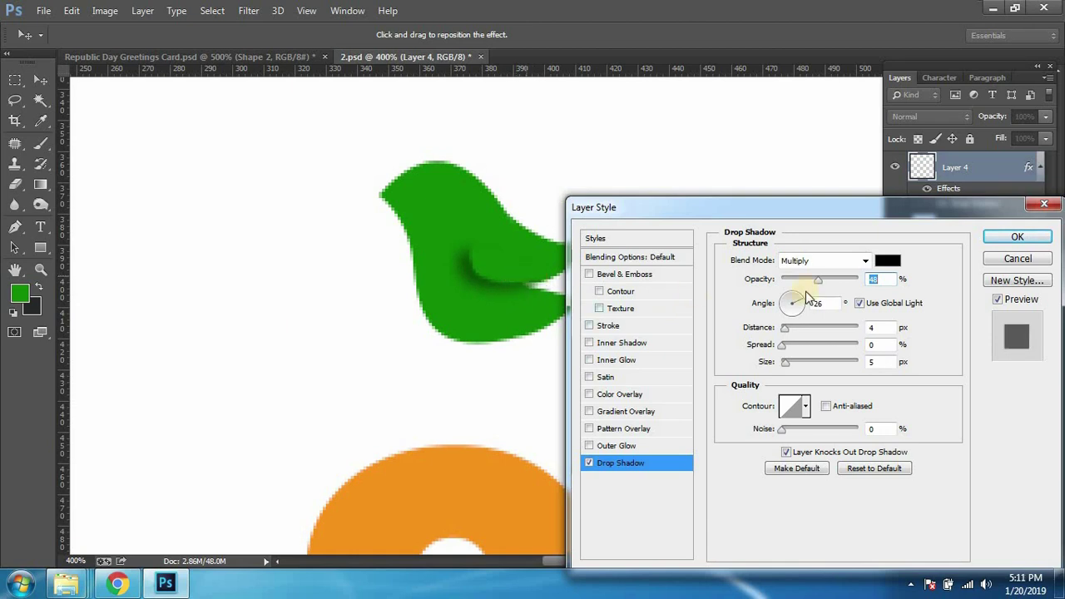
pyautogui.moveTo(816, 286); pyautogui.dragTo(802, 285)
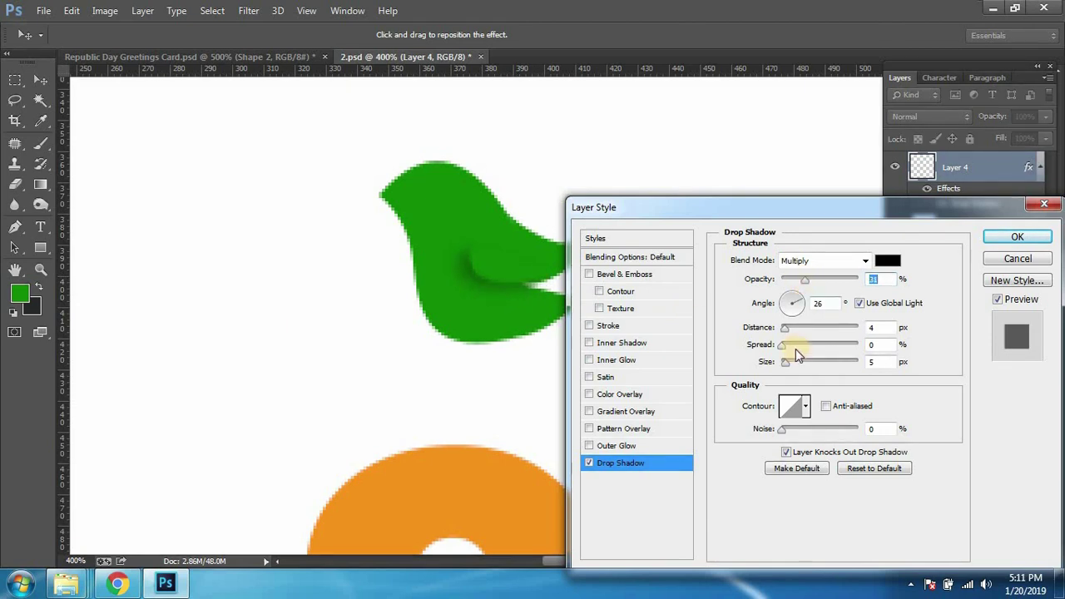
pyautogui.click(1017, 237)
# Step: Rasterize Layer 4's layer style to bake the shadow into the wing's pixels
pyautogui.hotkey('ctrl', '-')
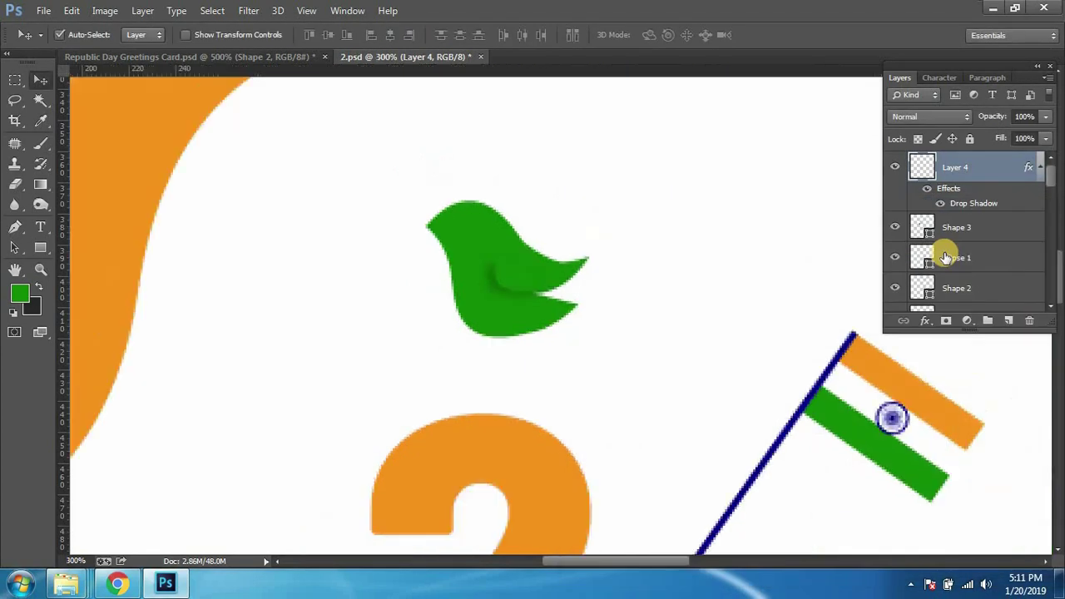
pyautogui.hotkey('ctrl', '-')
pyautogui.hotkey('ctrl', '-')
pyautogui.hotkey('ctrl', '+')
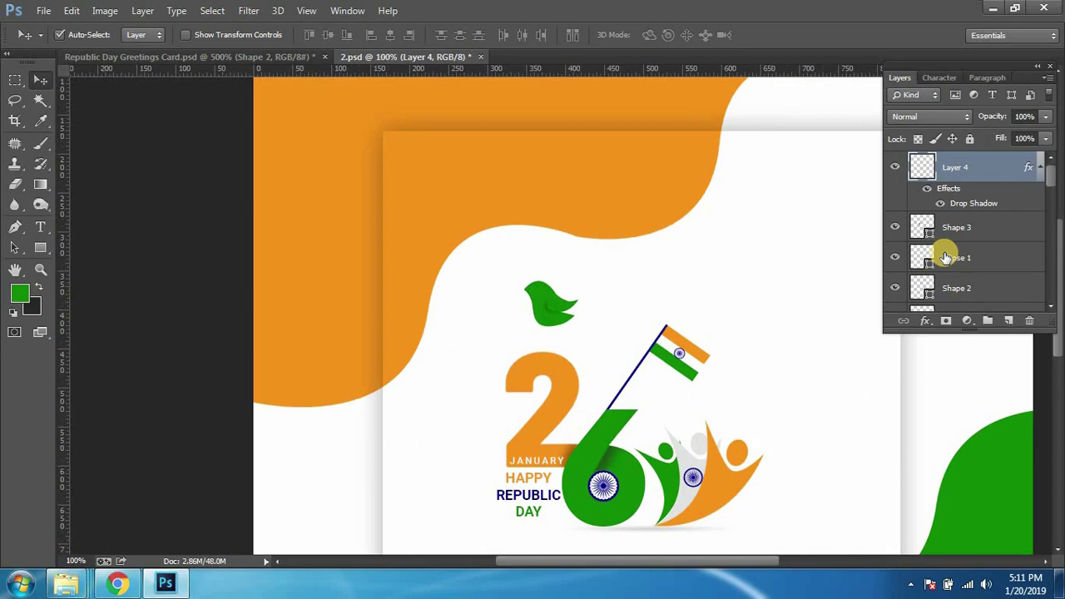
pyautogui.hotkey('ctrl', '+')
pyautogui.hotkey('ctrl', '+')
pyautogui.hotkey('ctrl', '+')
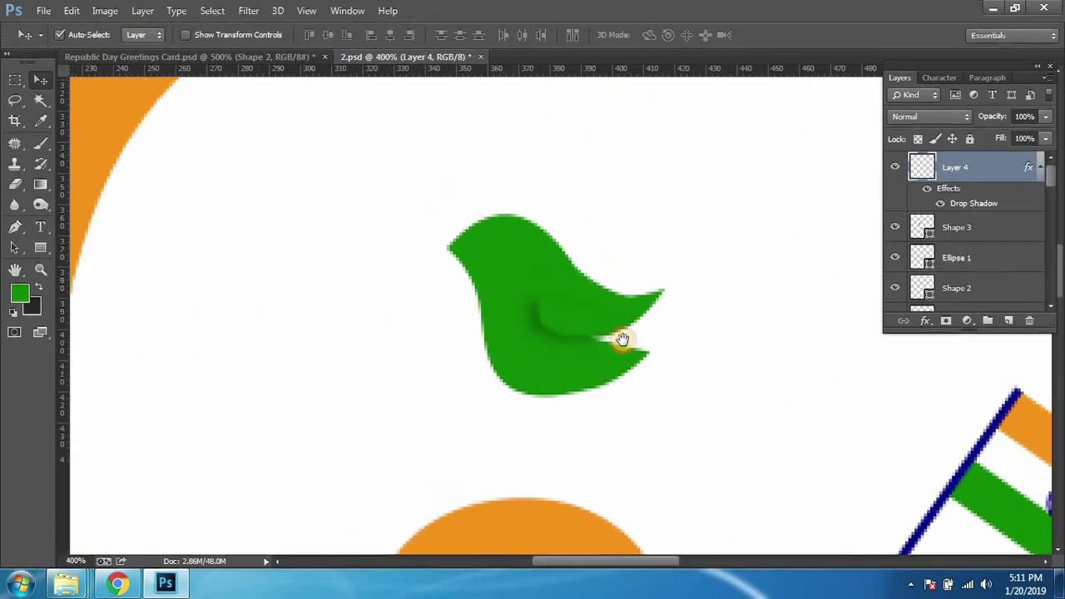
pyautogui.rightClick(1012, 170)
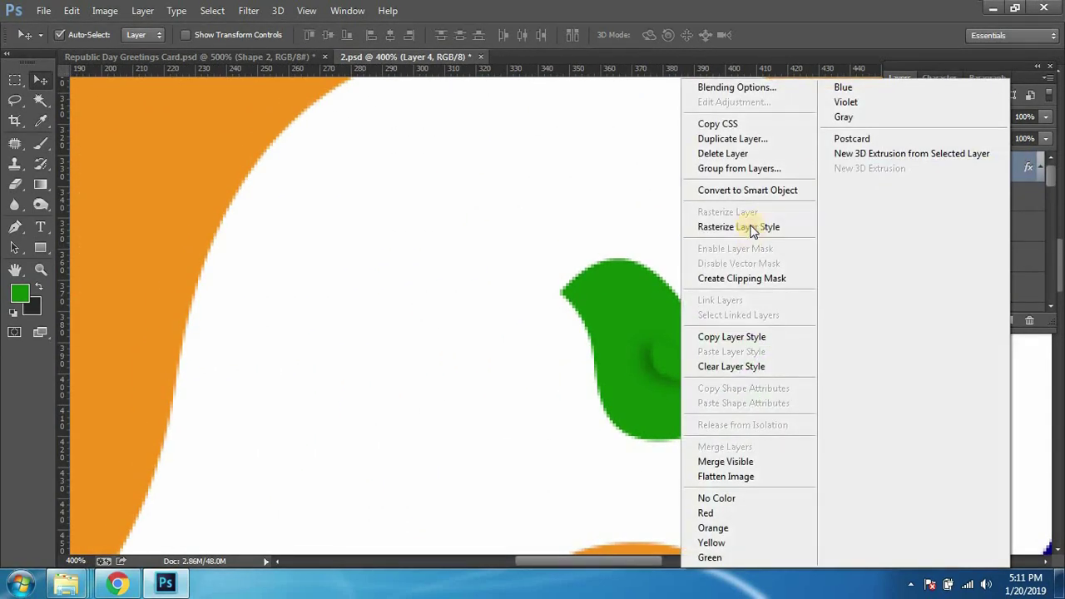
pyautogui.click(753, 226)
pyautogui.hotkey('ctrl', '+')
pyautogui.hotkey('ctrl', '+')
pyautogui.hotkey('ctrl', '+')
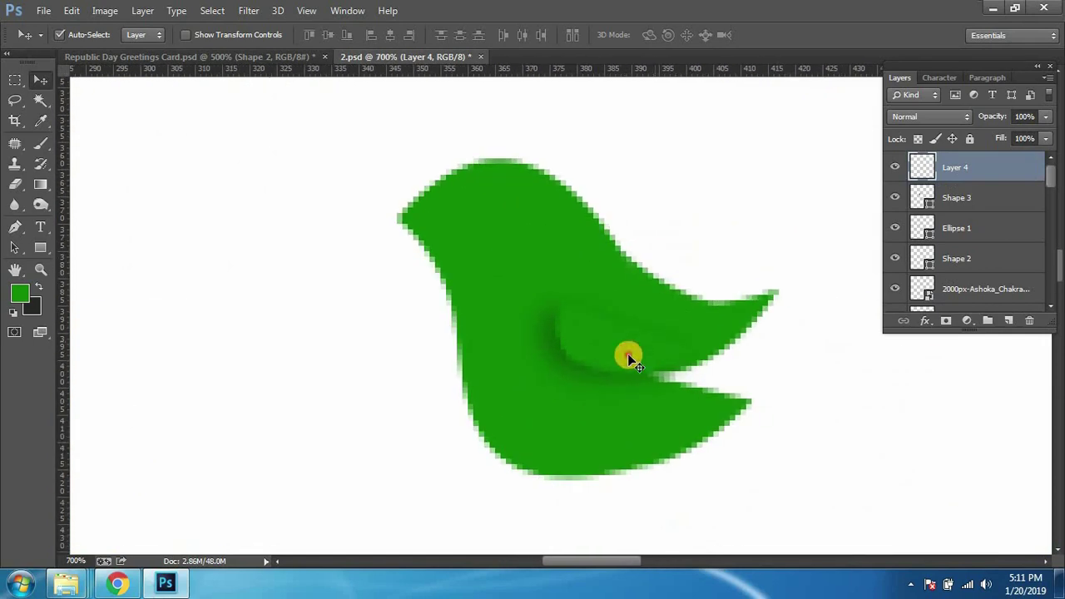
# Step: Erase the stray shadow around the wing with the Eraser tool
pyautogui.press('e')
pyautogui.moveTo(614, 323); pyautogui.dragTo(636, 326)
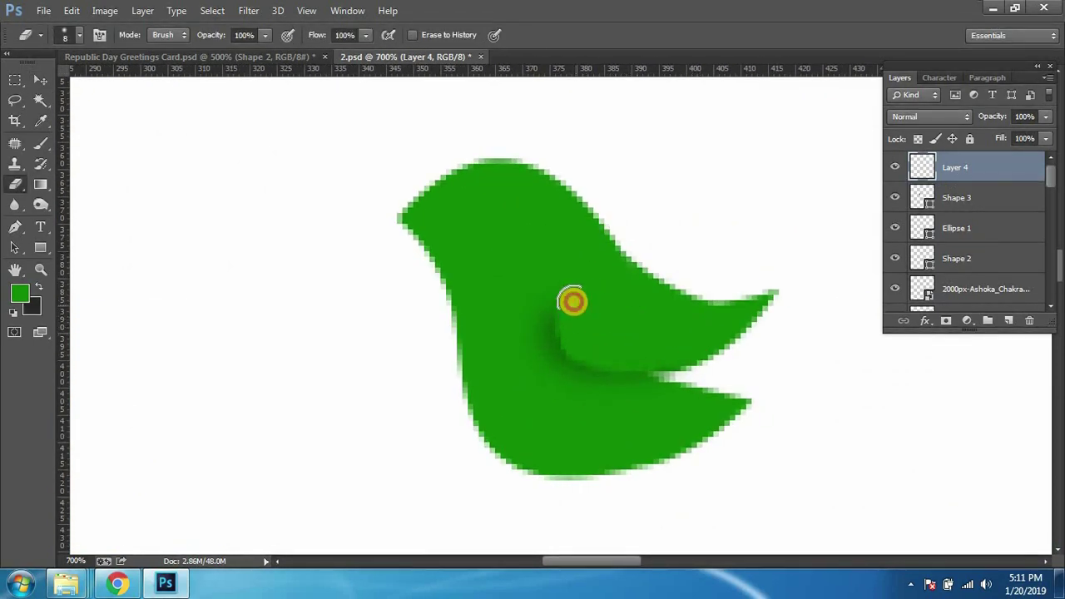
pyautogui.moveTo(635, 326)
pyautogui.mouseDown()
pyautogui.moveTo(669, 348)
pyautogui.moveTo(706, 347)
pyautogui.mouseUp()
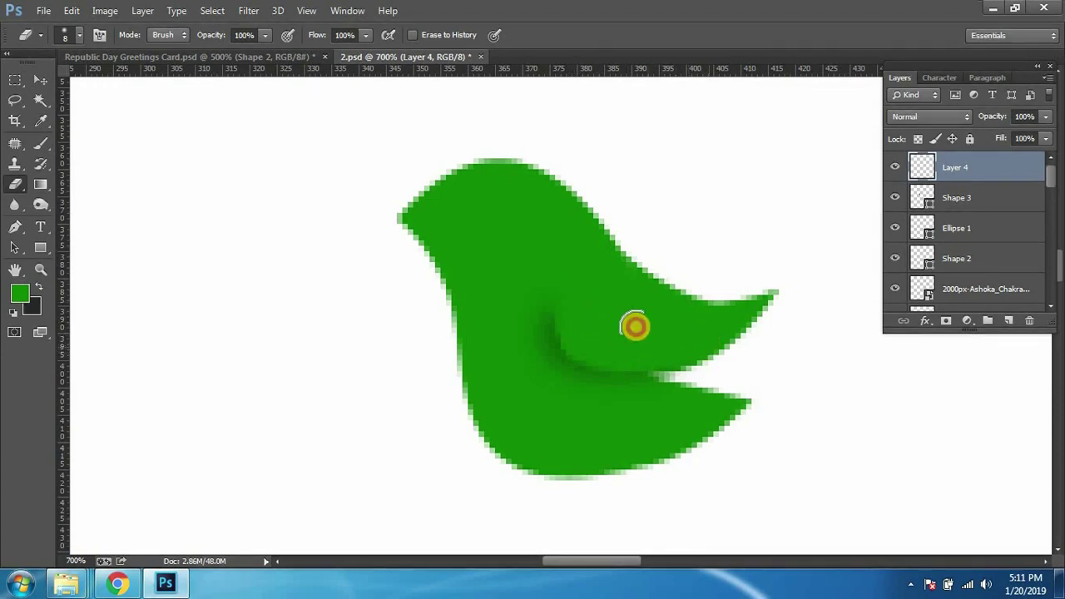
pyautogui.hotkey('ctrl', '-')
pyautogui.scroll(-5, 633, 318)
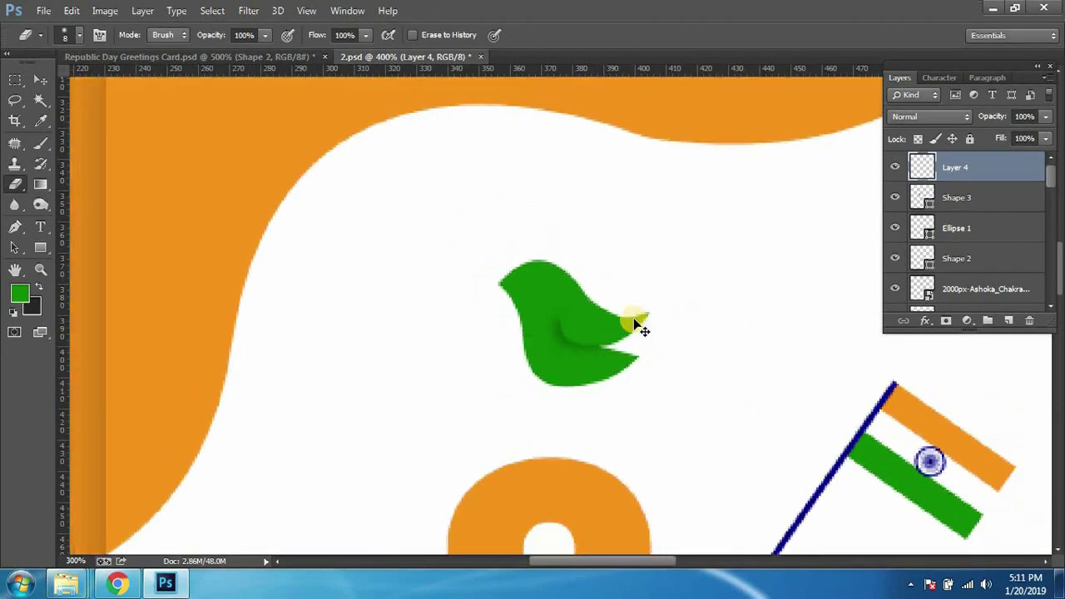
pyautogui.scroll(3, 633, 318)
pyautogui.scroll(1, 635, 324)
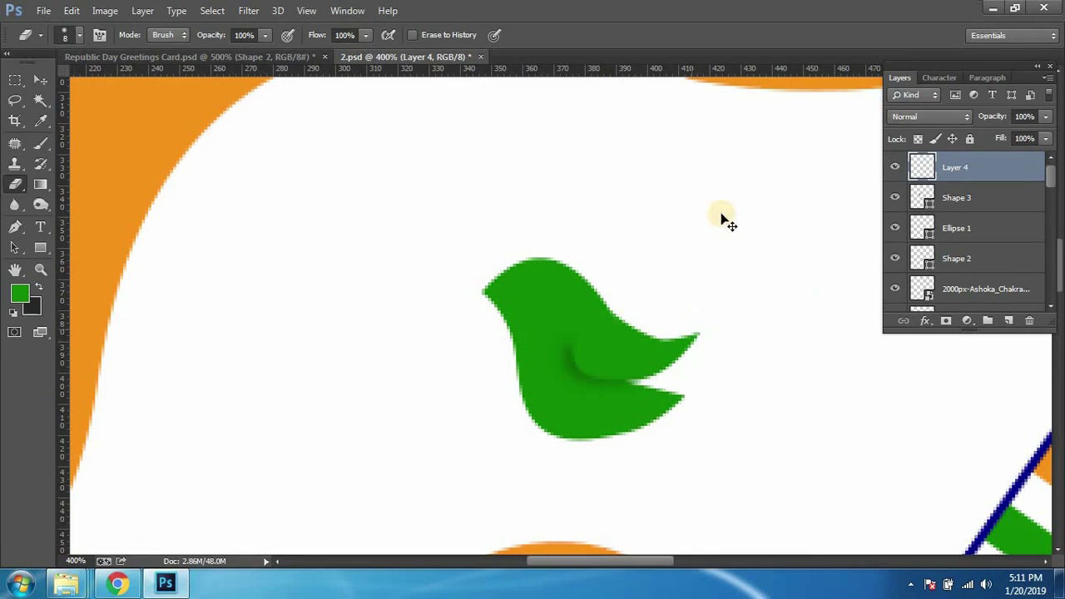
# Step: Draw a small 7 × 7 px ellipse on the bird's head for its eye
pyautogui.click(40, 80)
pyautogui.click(20, 82)
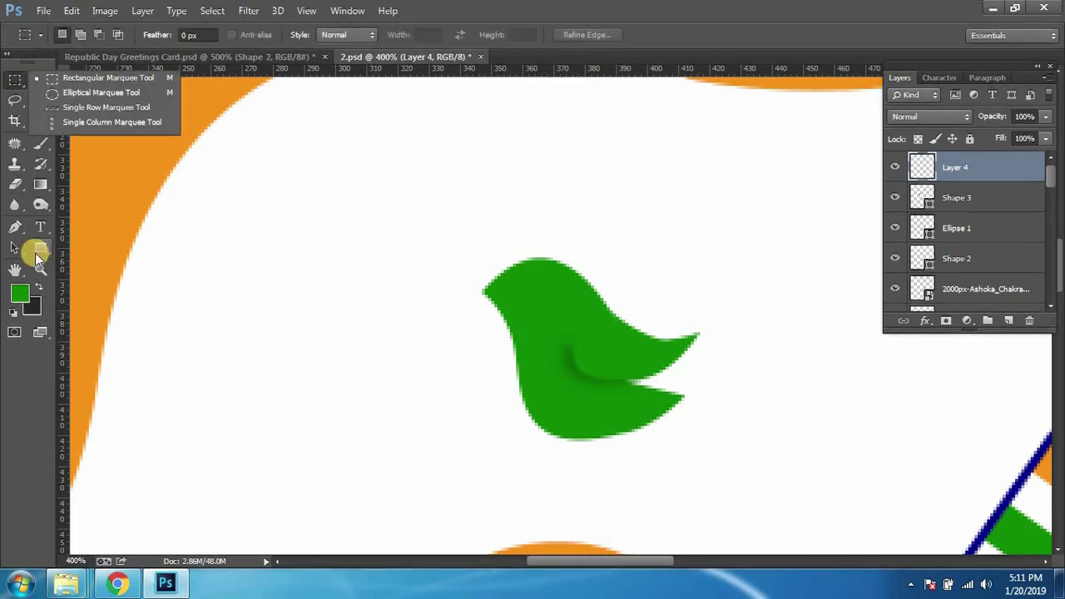
pyautogui.click(35, 253)
pyautogui.click(38, 249)
pyautogui.click(96, 275)
pyautogui.moveTo(526, 297)
pyautogui.mouseDown()
pyautogui.moveTo(552, 314)
pyautogui.moveTo(538, 309)
pyautogui.mouseUp()
# Step: Fill the eye circle with white and place it on the bird's head
pyautogui.press('v')
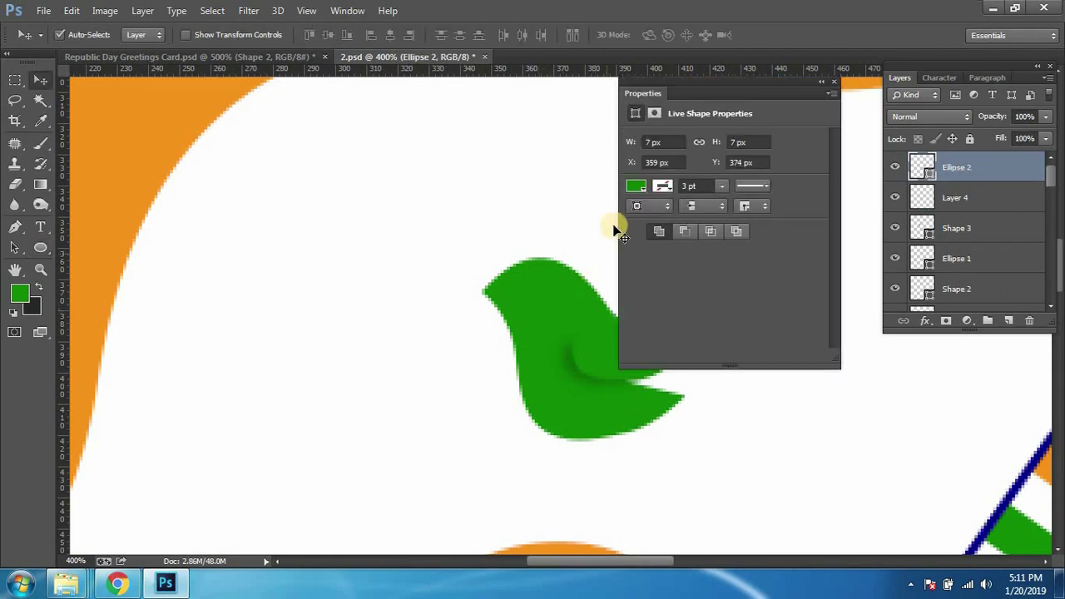
pyautogui.click(635, 186)
pyautogui.click(689, 262)
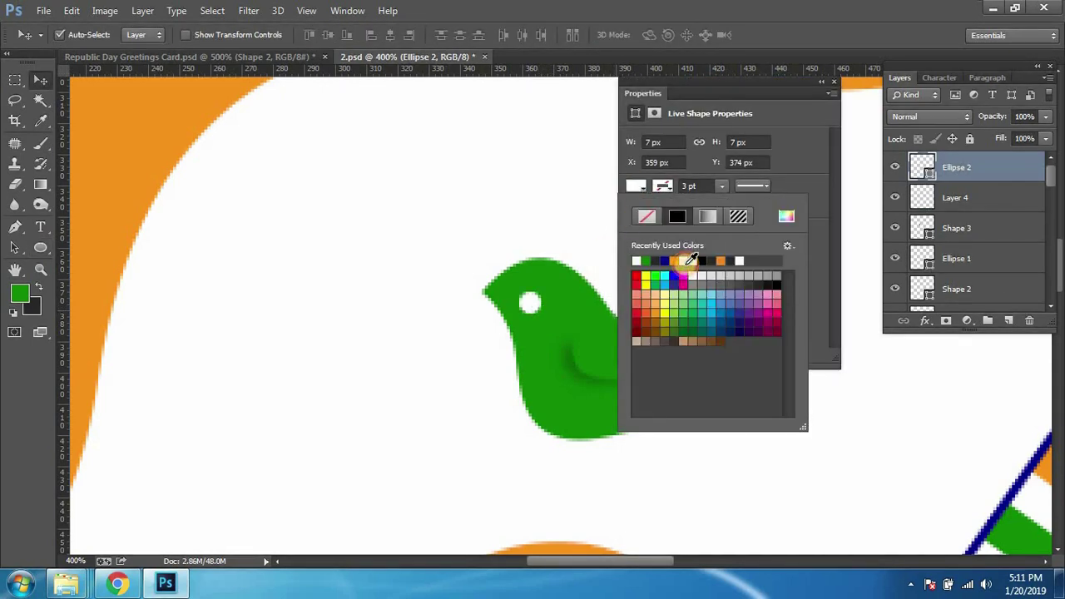
pyautogui.click(533, 299)
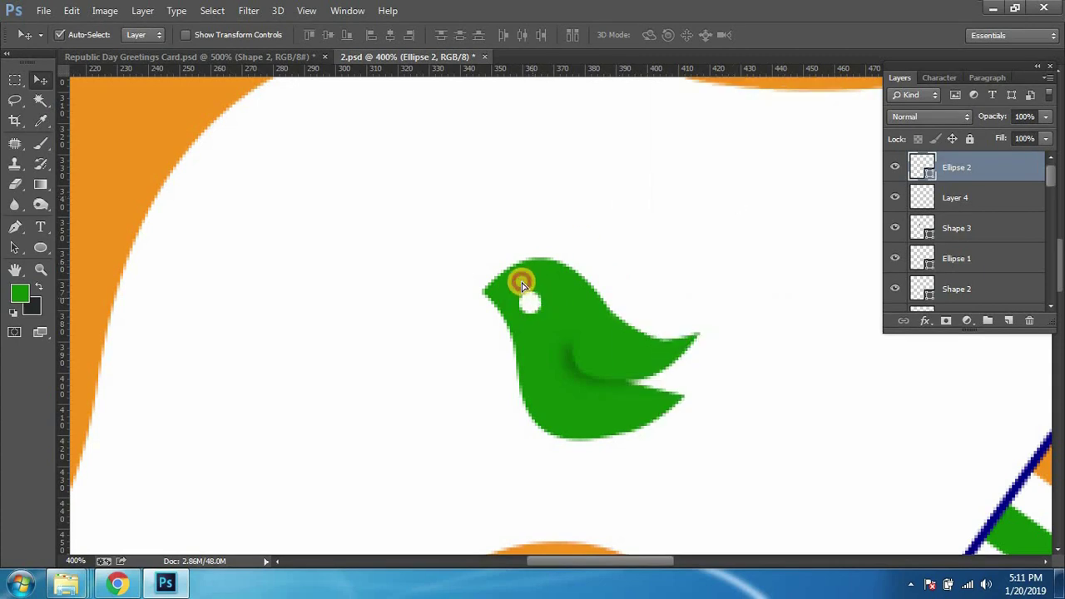
pyautogui.moveTo(522, 285); pyautogui.dragTo(514, 273)
pyautogui.press('Left')
pyautogui.press('Down')
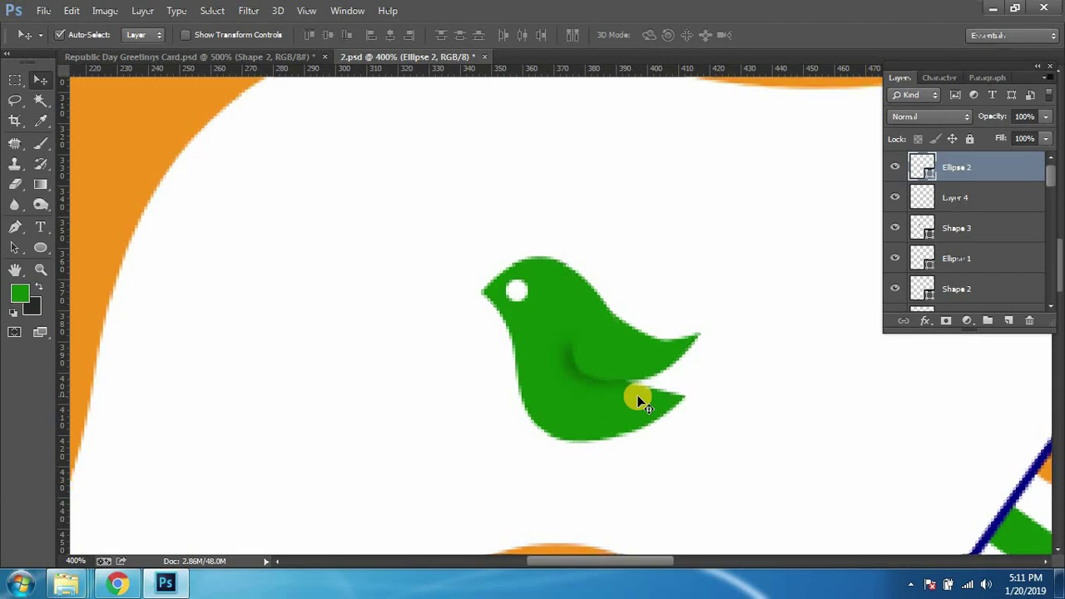
pyautogui.hotkey('ctrl', '+')
pyautogui.hotkey('ctrl', '+')
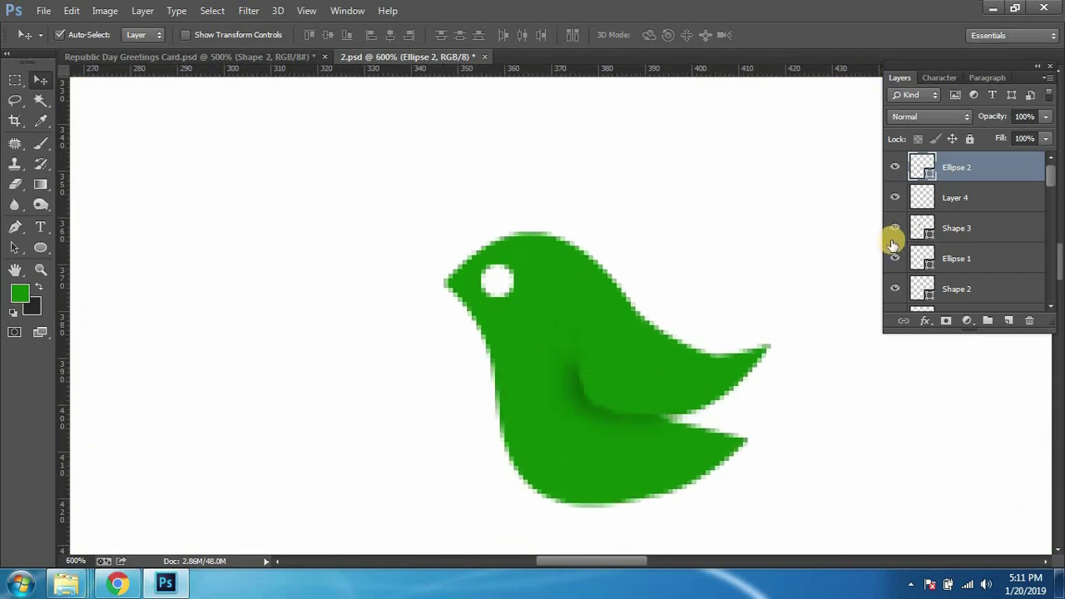
# Step: Duplicate the eye and shrink the copy into a dark grey #282828 pupil
pyautogui.hotkey('ctrl', 'j')
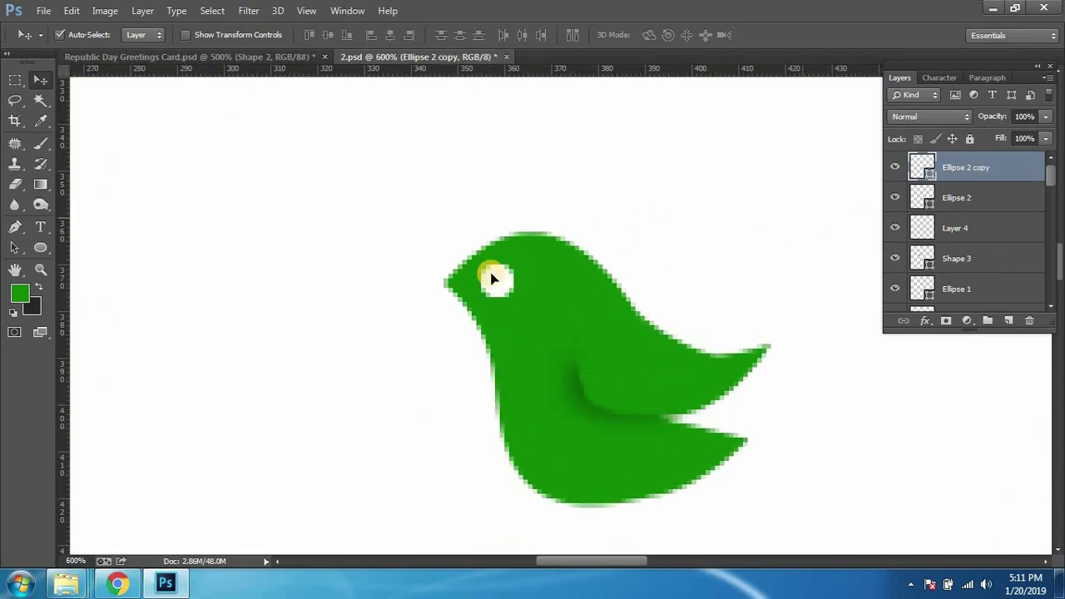
pyautogui.hotkey('ctrl', 't')
pyautogui.moveTo(487, 273); pyautogui.dragTo(489, 274)
pyautogui.press('Return')
pyautogui.doubleClick(925, 172)
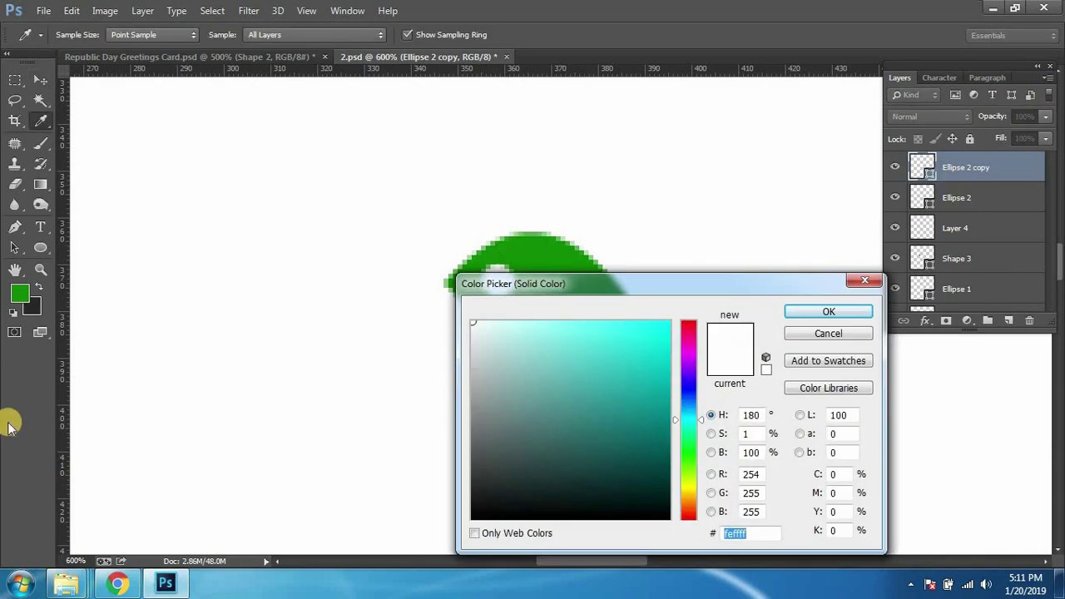
pyautogui.write('282828')
pyautogui.click(817, 314)
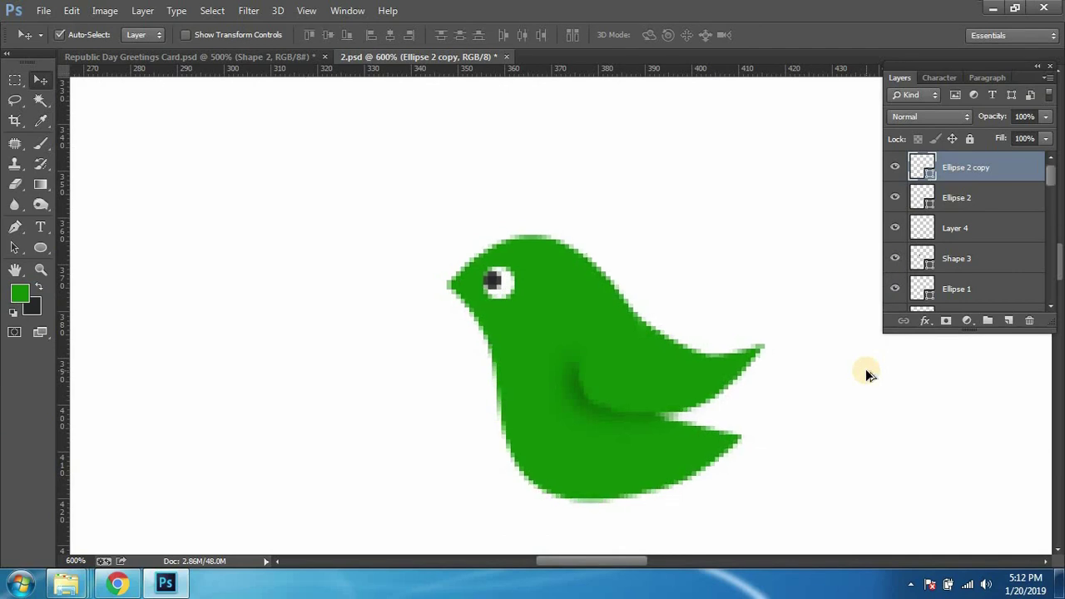
# Step: Scale the eye and pupil together down to about 86%
pyautogui.hotkey('ctrl', '1')
pyautogui.hotkey('ctrl', '+')
pyautogui.hotkey('ctrl', '+')
pyautogui.hotkey('ctrl', '+')
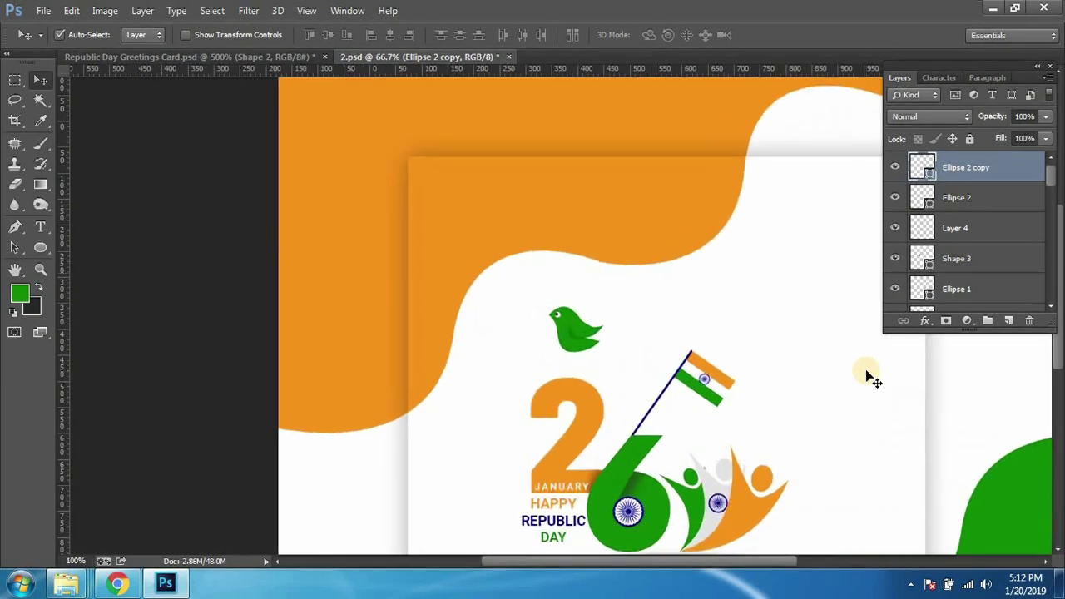
pyautogui.keyDown('shift'); pyautogui.click(952, 185); pyautogui.keyUp('shift')
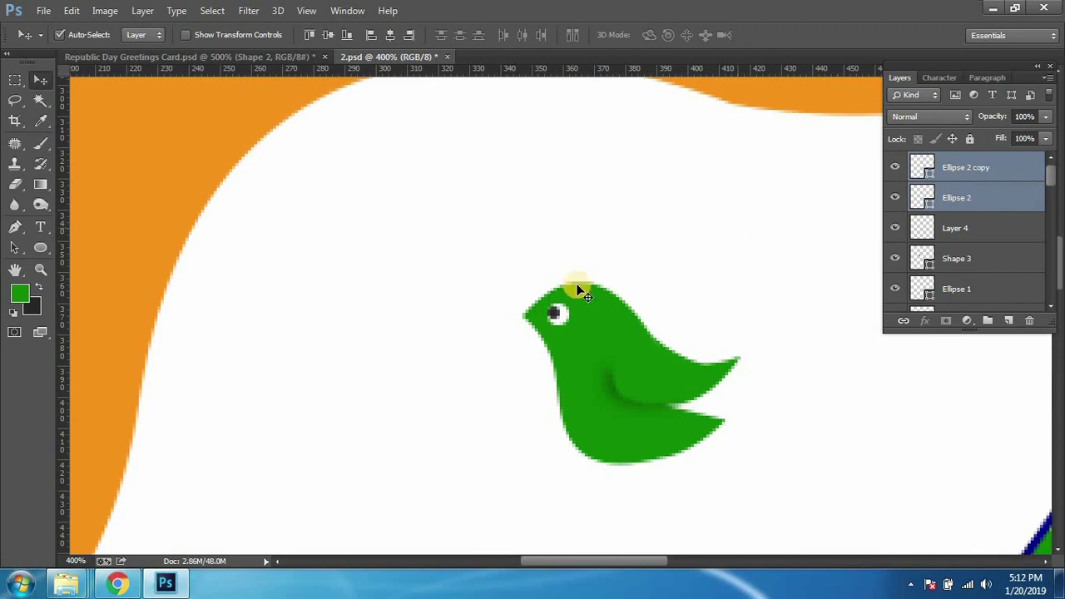
pyautogui.hotkey('ctrl', 't')
pyautogui.moveTo(545, 299); pyautogui.dragTo(540, 294)
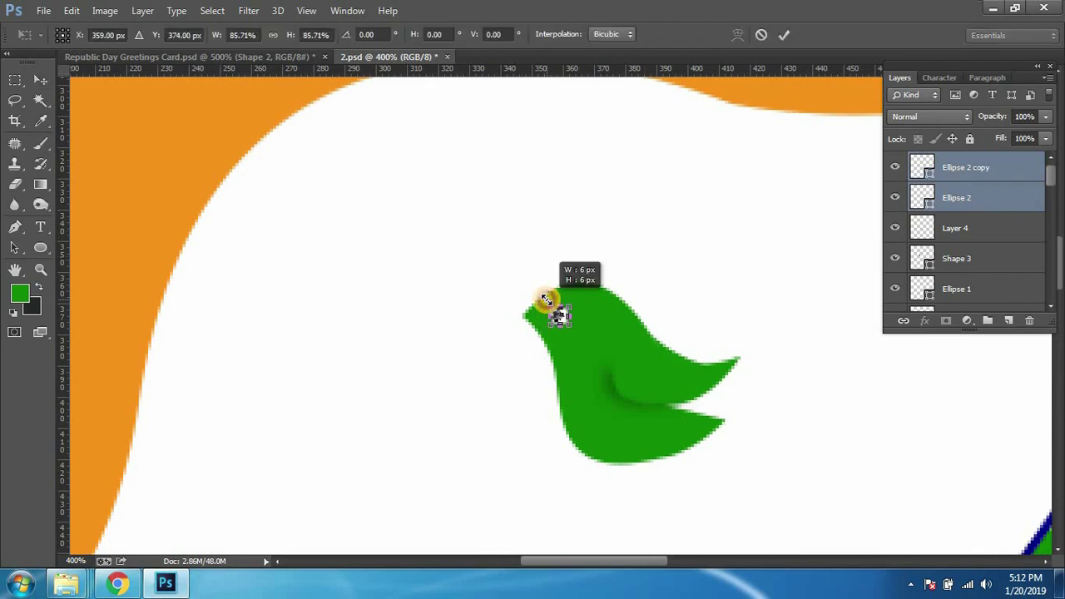
pyautogui.press('Return')
pyautogui.hotkey('ctrl', '-')
pyautogui.hotkey('ctrl', '-')
pyautogui.hotkey('ctrl', '-')
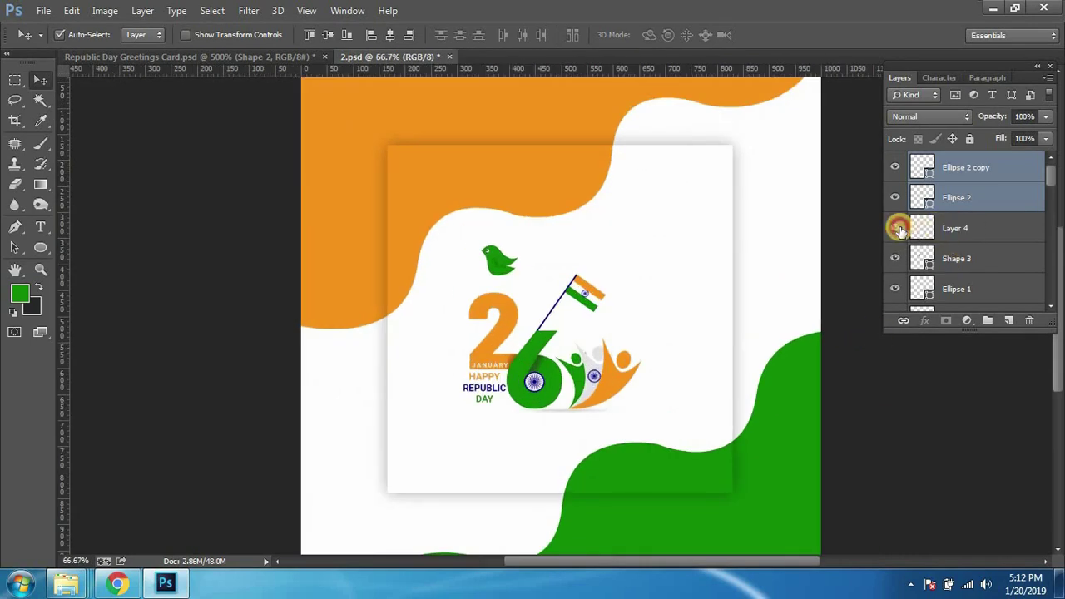
# Step: Group the bird's shape, wing, eye and pupil layers into a group named bird-green
pyautogui.keyDown('ctrl'); pyautogui.click(945, 237); pyautogui.keyUp('ctrl')
pyautogui.keyDown('ctrl'); pyautogui.click(970, 253); pyautogui.keyUp('ctrl')
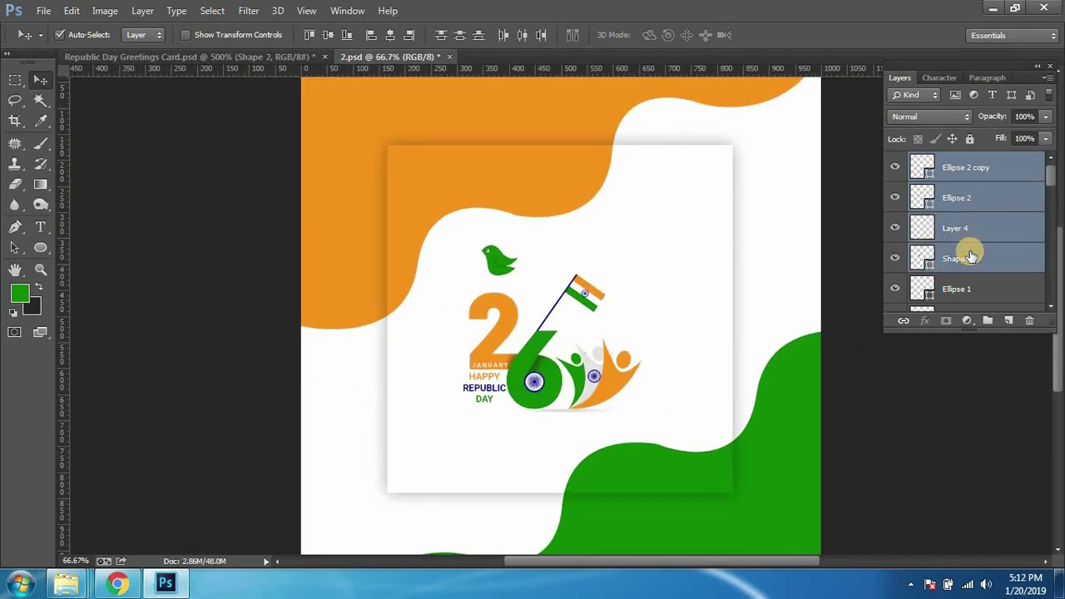
pyautogui.rightClick(1015, 171)
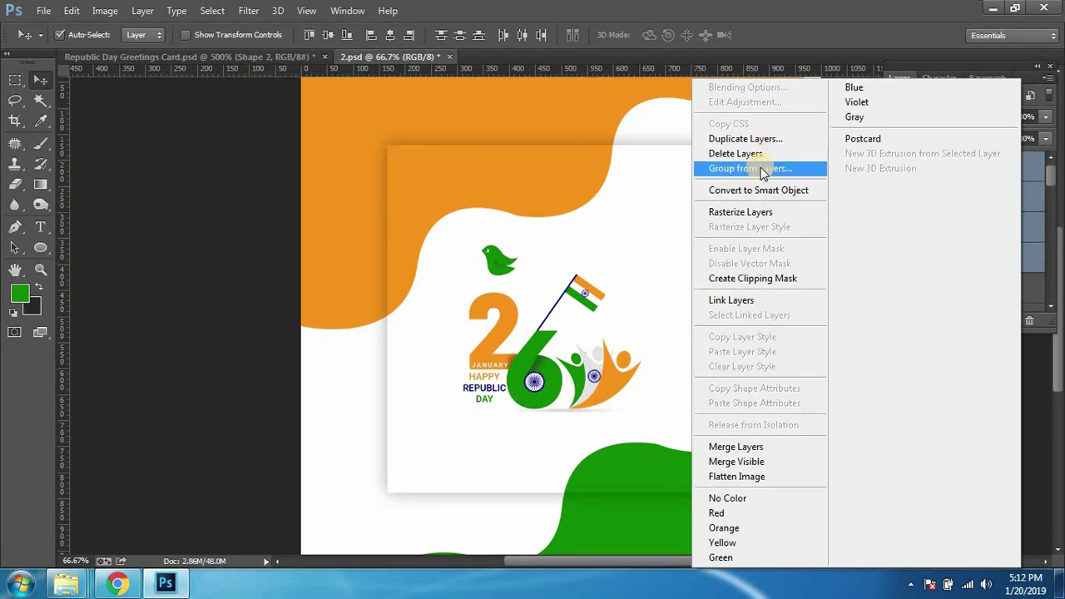
pyautogui.click(749, 168)
pyautogui.write('bird-green')
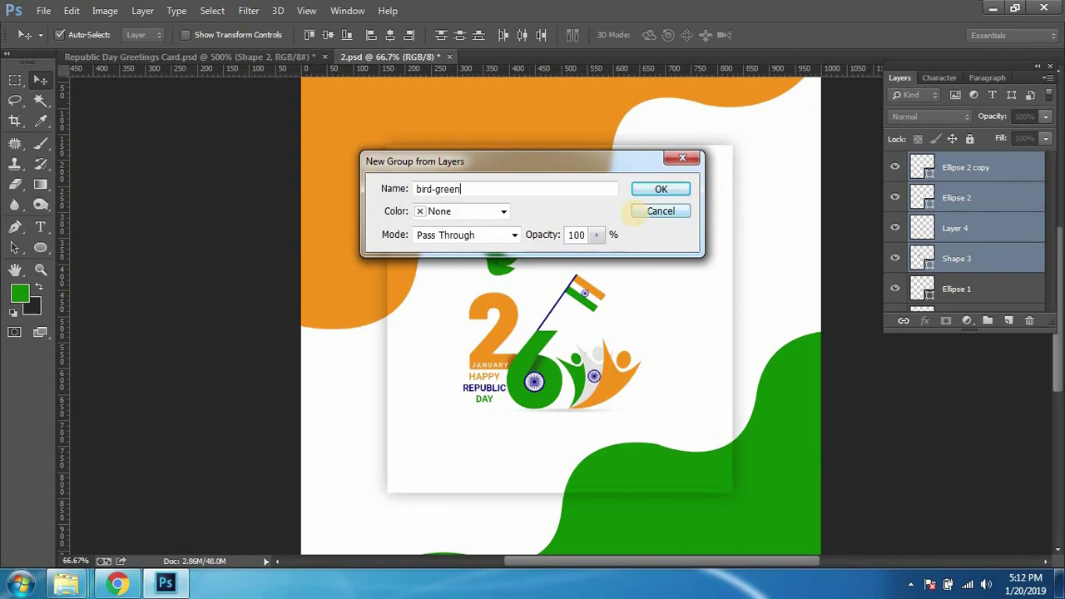
pyautogui.press('Return')
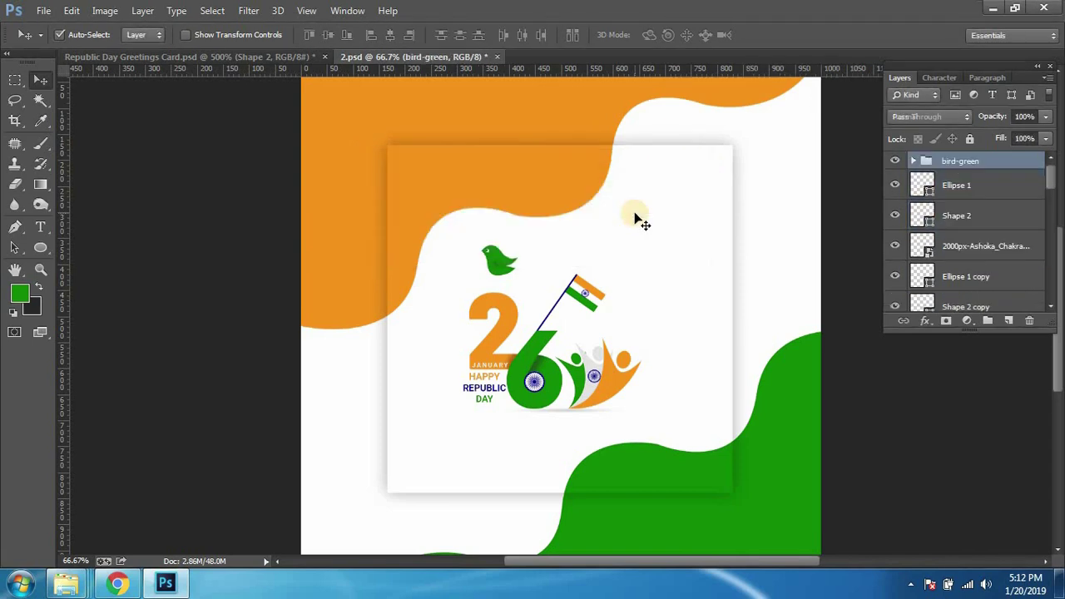
# Step: Set Move Auto-Select to Group, shift the bird slightly down and right, and save
pyautogui.hotkey('ctrl', '+')
pyautogui.hotkey('ctrl', '+')
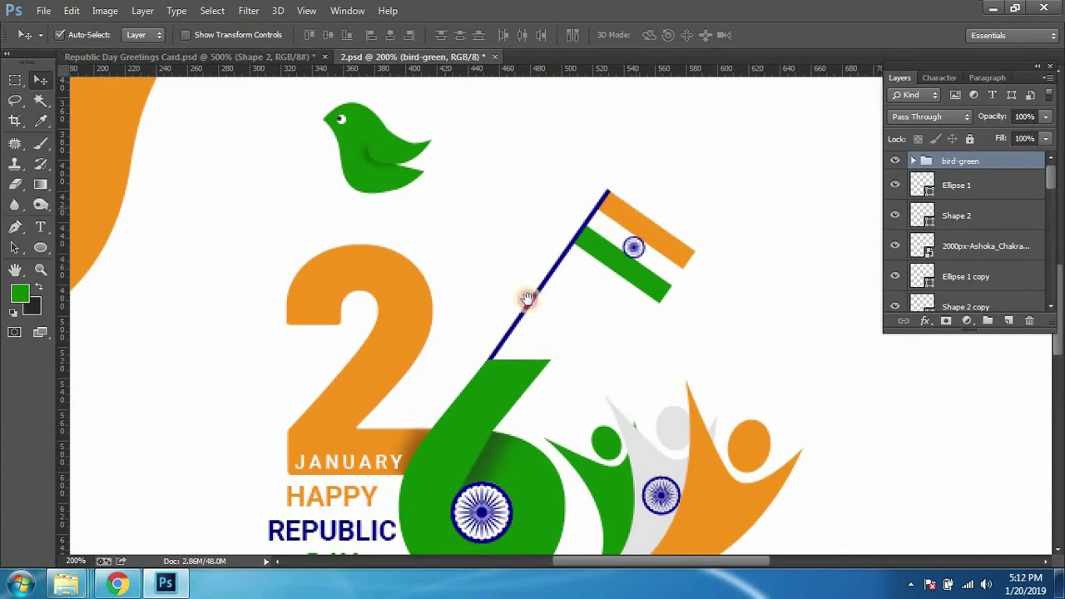
pyautogui.moveTo(528, 300); pyautogui.dragTo(613, 352)
pyautogui.hotkey('ctrl', '-')
pyautogui.hotkey('ctrl', '-')
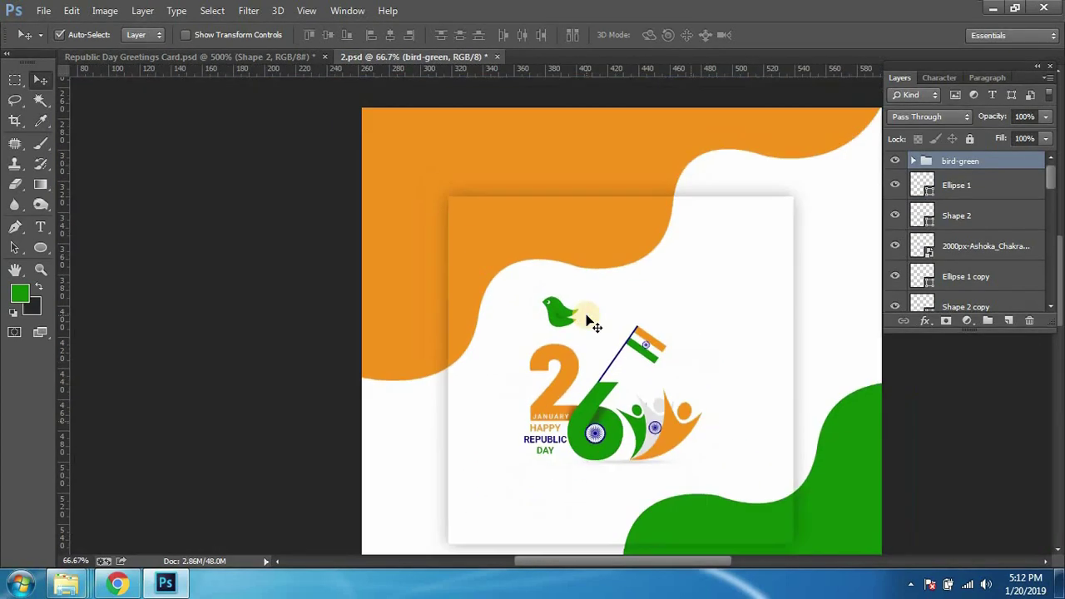
pyautogui.hotkey('ctrl', '+')
pyautogui.click(555, 318)
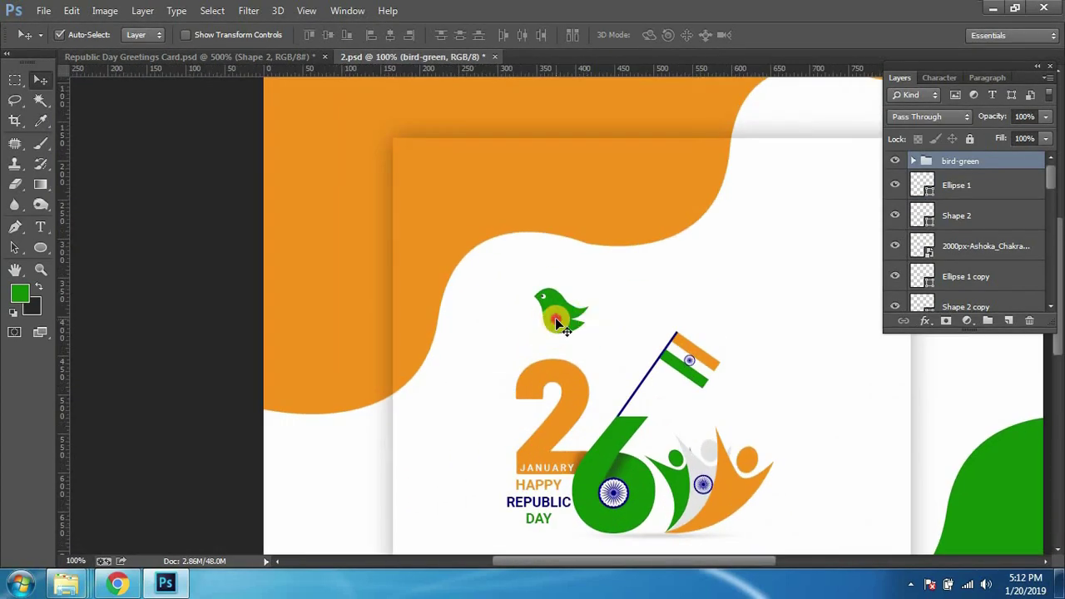
pyautogui.click(137, 34)
pyautogui.click(134, 50)
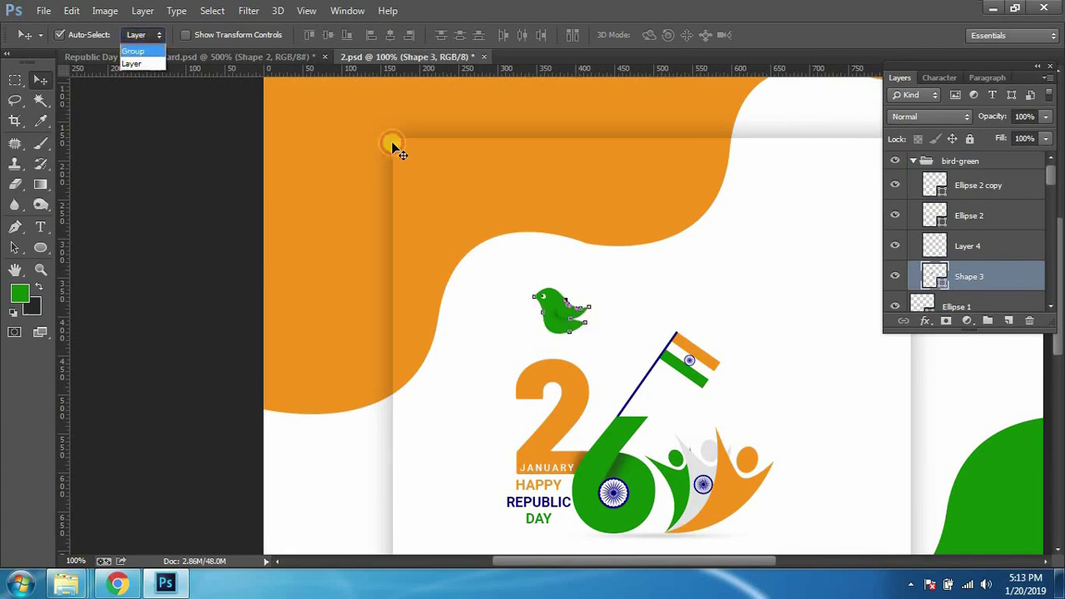
pyautogui.keyDown('shift'); pyautogui.click(977, 185); pyautogui.keyUp('shift')
pyautogui.moveTo(572, 313); pyautogui.dragTo(599, 326)
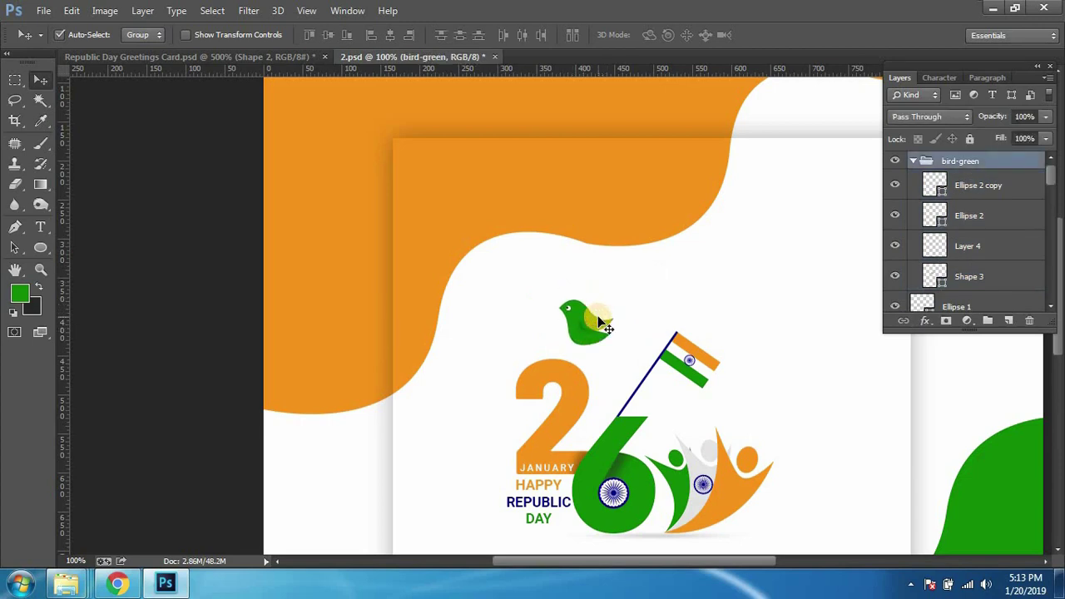
pyautogui.hotkey('ctrl', 's')
# Step: Check the flock of birds in the reference greeting card document
pyautogui.click(274, 59)
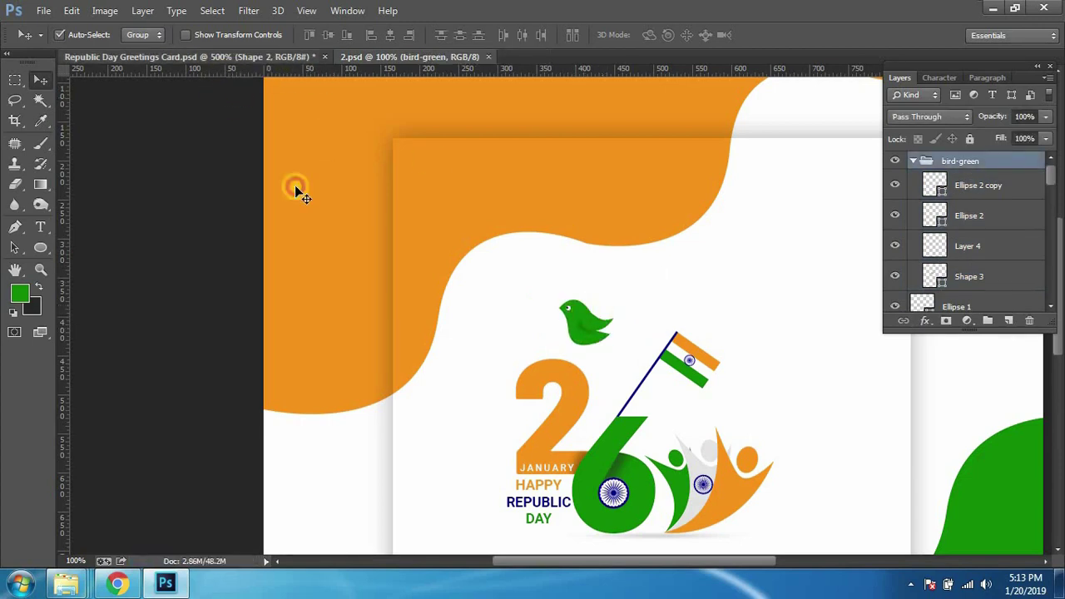
pyautogui.moveTo(523, 309); pyautogui.dragTo(444, 189)
pyautogui.scroll(-1, 480, 245)
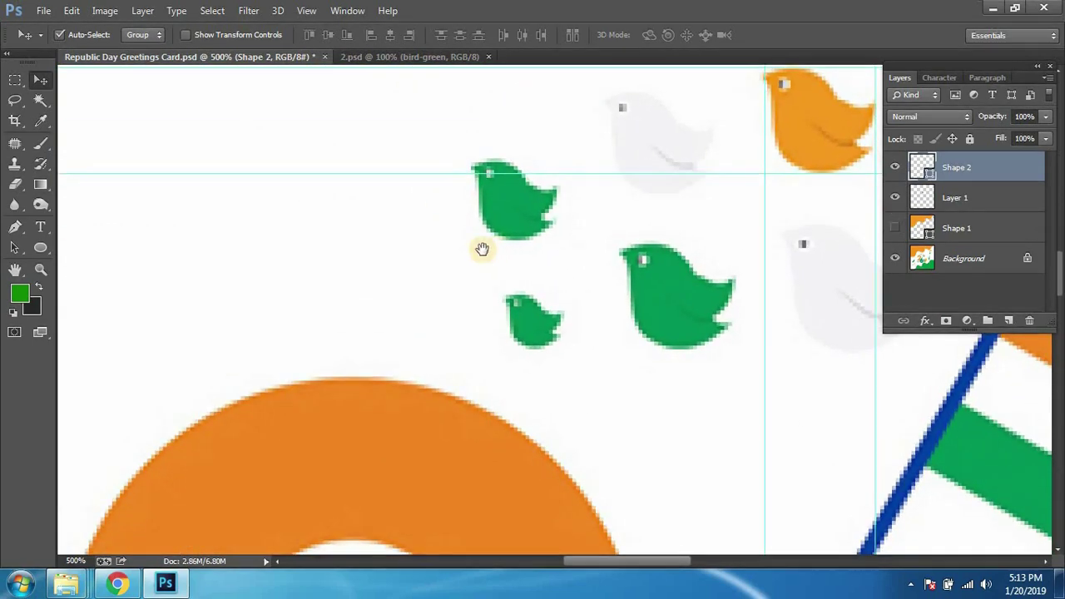
pyautogui.scroll(-1, 475, 254)
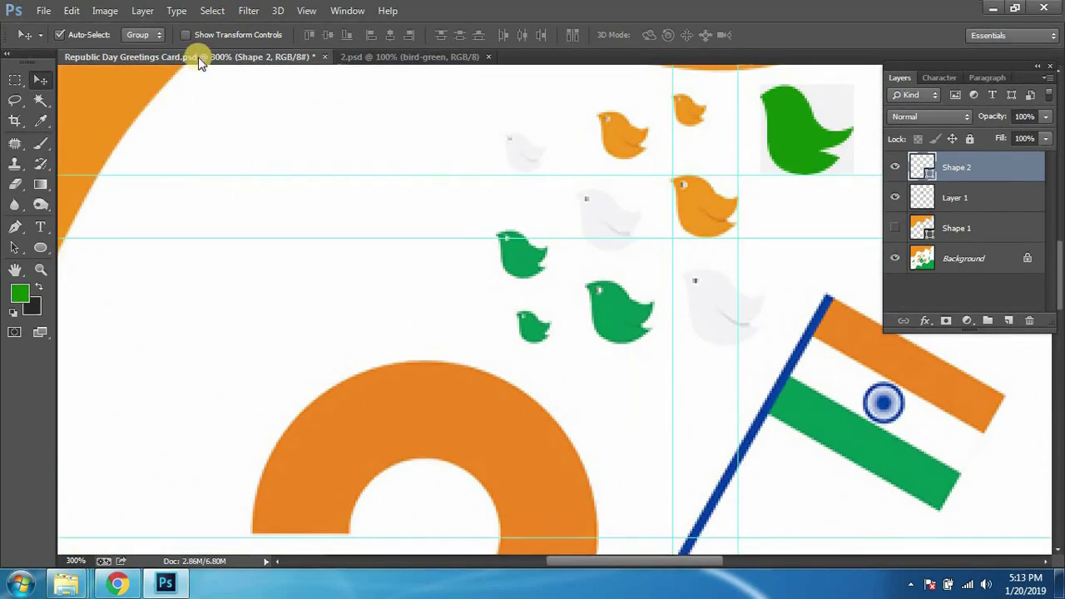
pyautogui.click(370, 56)
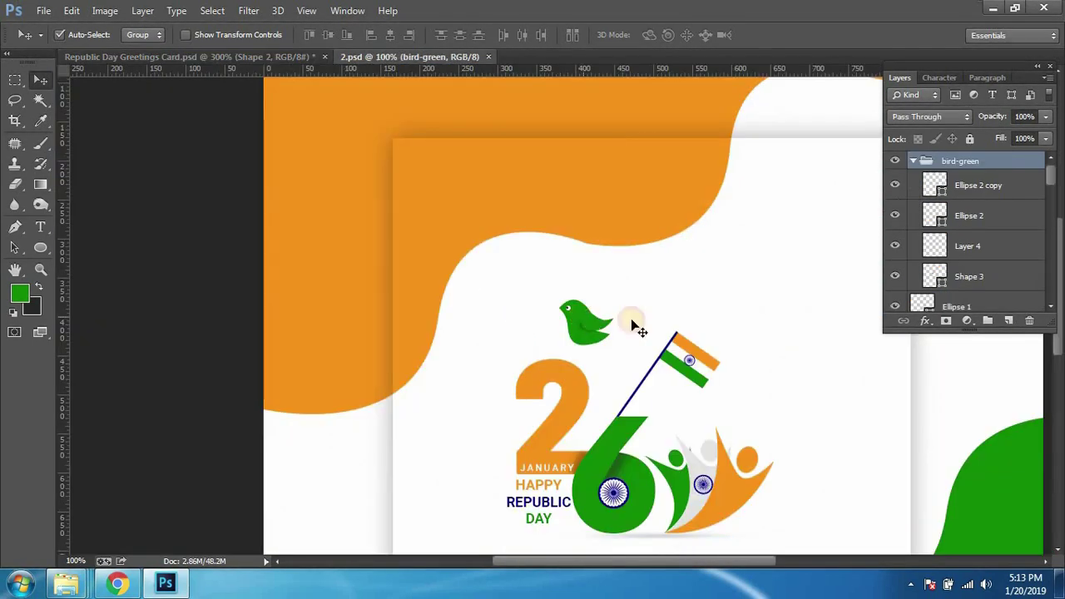
# Step: Duplicate the bird-green group, hide the original, and scale the copy to about 57%
pyautogui.hotkey('ctrl', 'j')
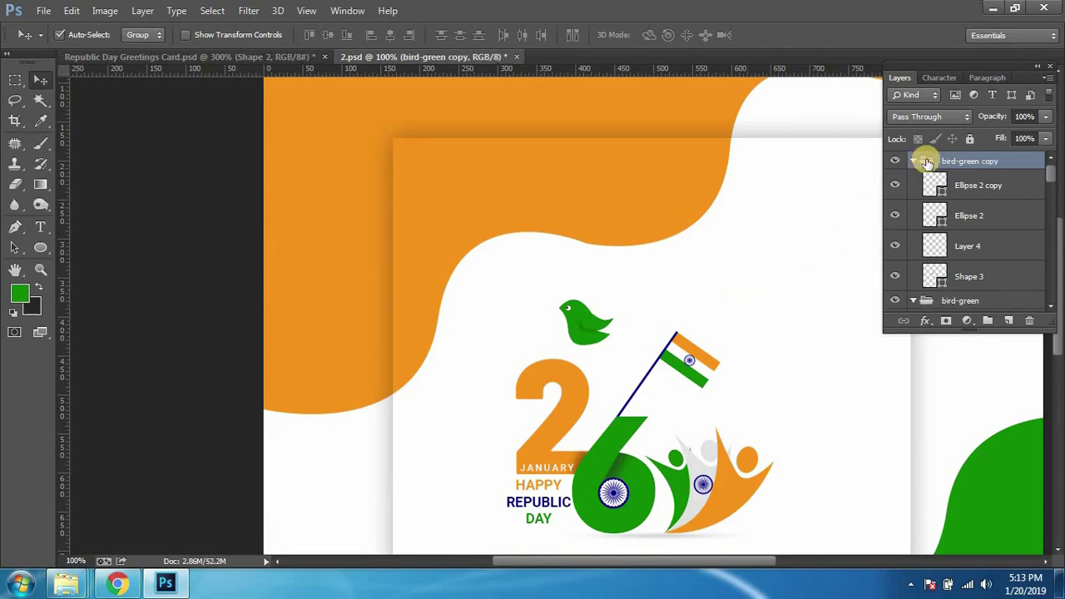
pyautogui.click(913, 160)
pyautogui.click(913, 179)
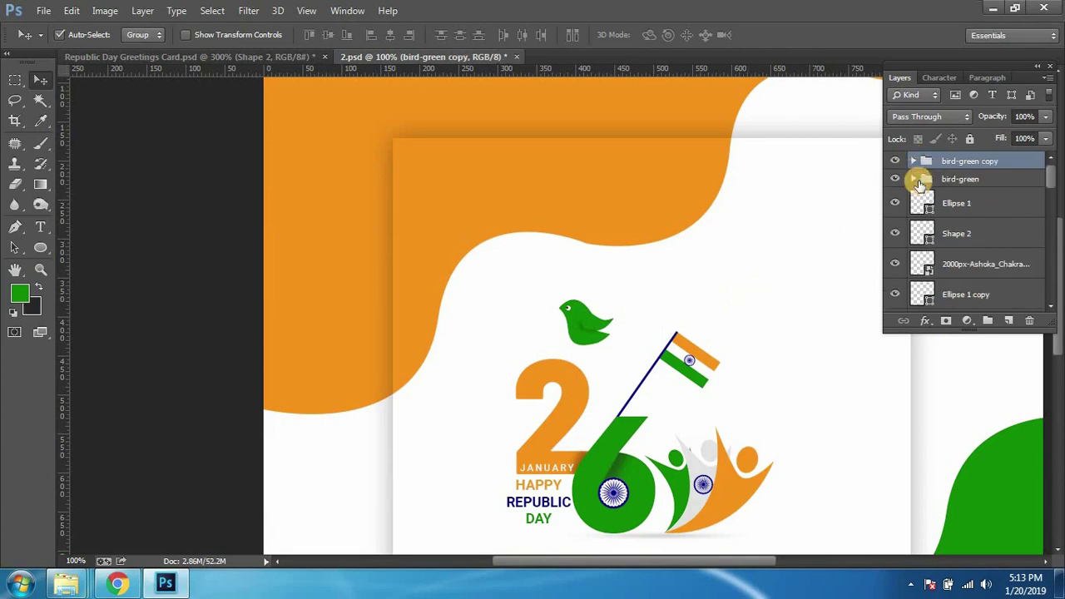
pyautogui.click(988, 183)
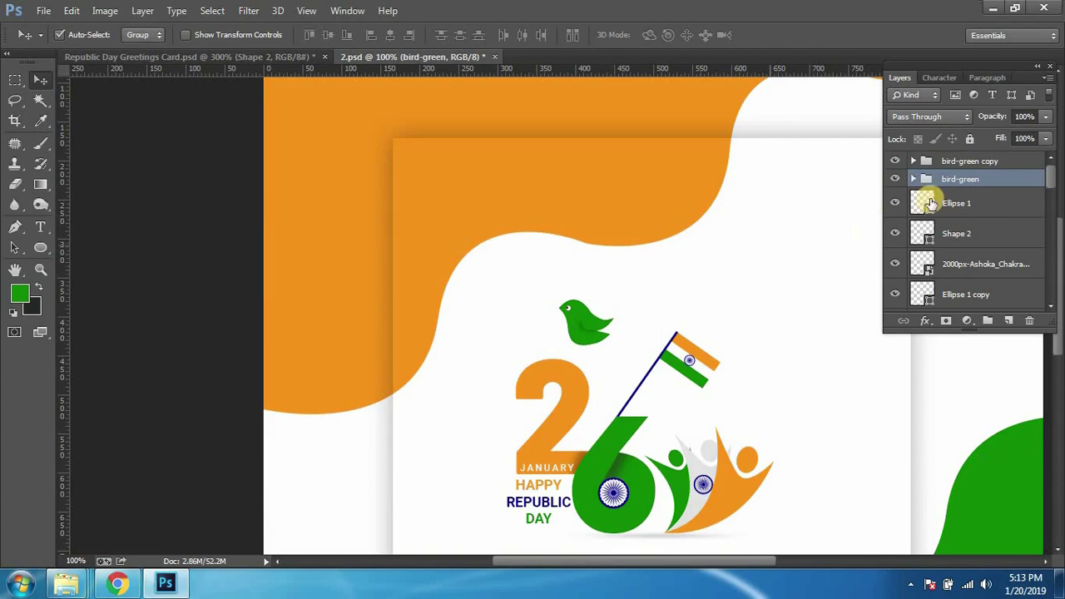
pyautogui.click(894, 181)
pyautogui.click(952, 164)
pyautogui.hotkey('ctrl', 't')
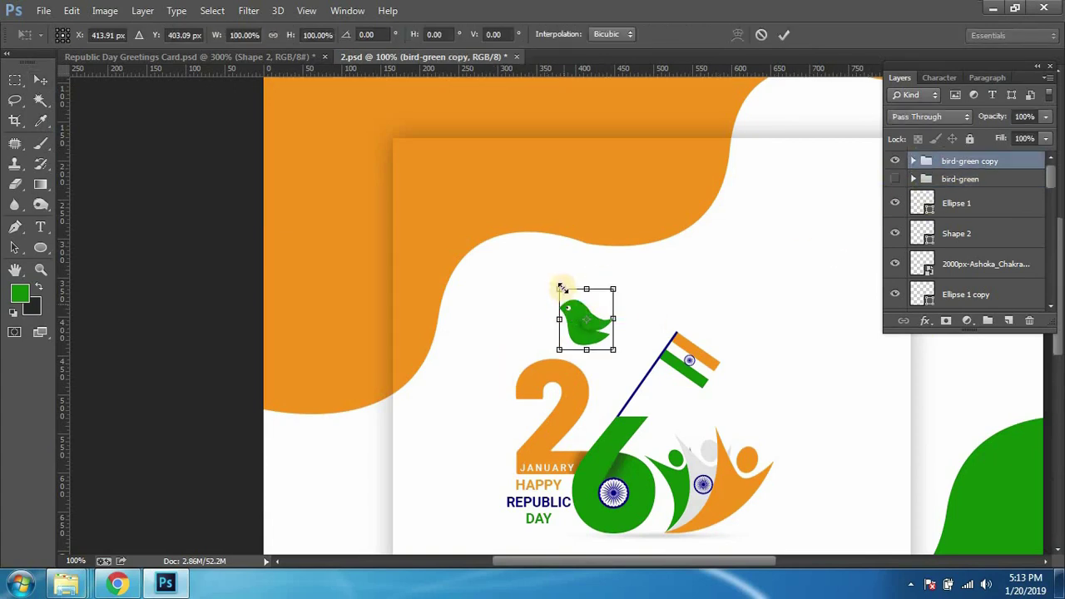
pyautogui.moveTo(562, 288)
pyautogui.mouseDown()
pyautogui.moveTo(578, 344)
pyautogui.moveTo(559, 313)
pyautogui.moveTo(608, 335)
pyautogui.mouseUp()
pyautogui.press('Return')
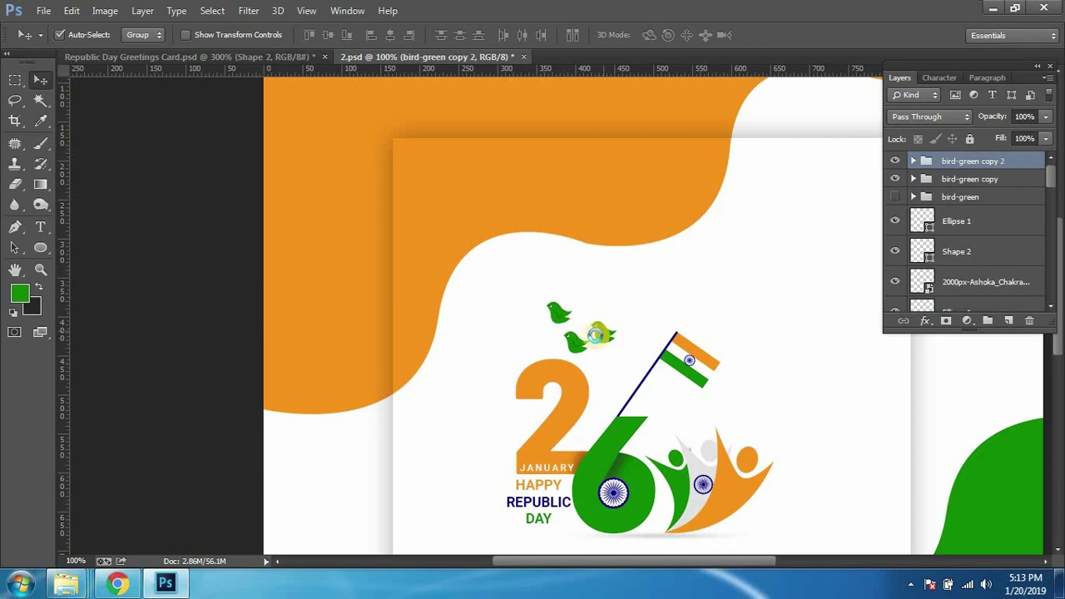
# Step: Duplicate the small bird and nudge one copy slightly down and right
pyautogui.hotkey('ctrl', 'j')
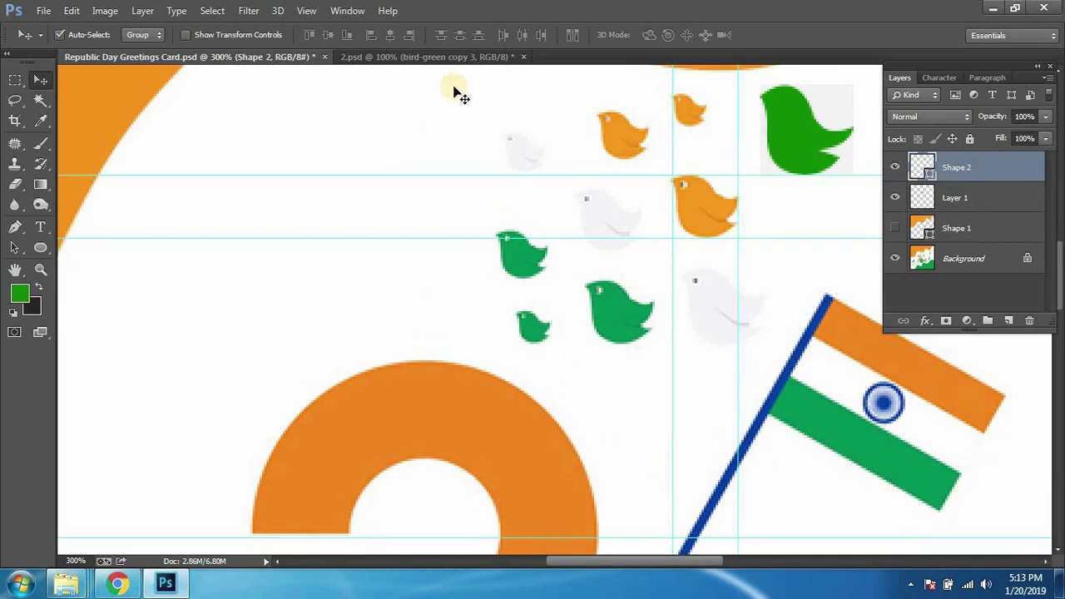
pyautogui.click(435, 55)
pyautogui.click(578, 349)
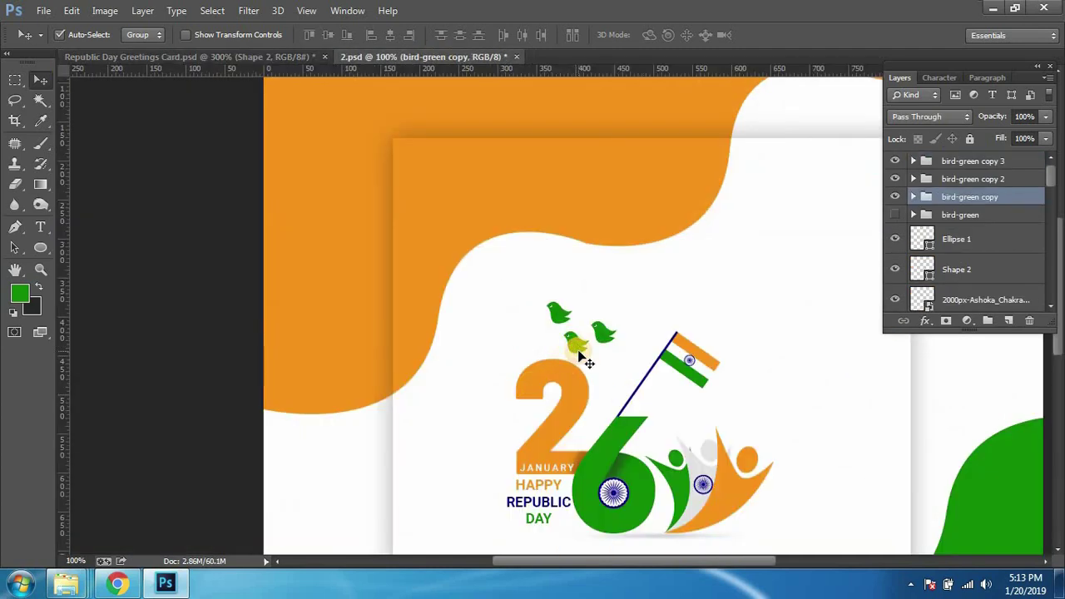
pyautogui.hotkey('ctrl', 't')
pyautogui.moveTo(572, 347); pyautogui.dragTo(582, 353)
pyautogui.press('Return')
# Step: Arrange the three small birds into a flock by shifting the top-left and right birds
pyautogui.scroll(1, 576, 344)
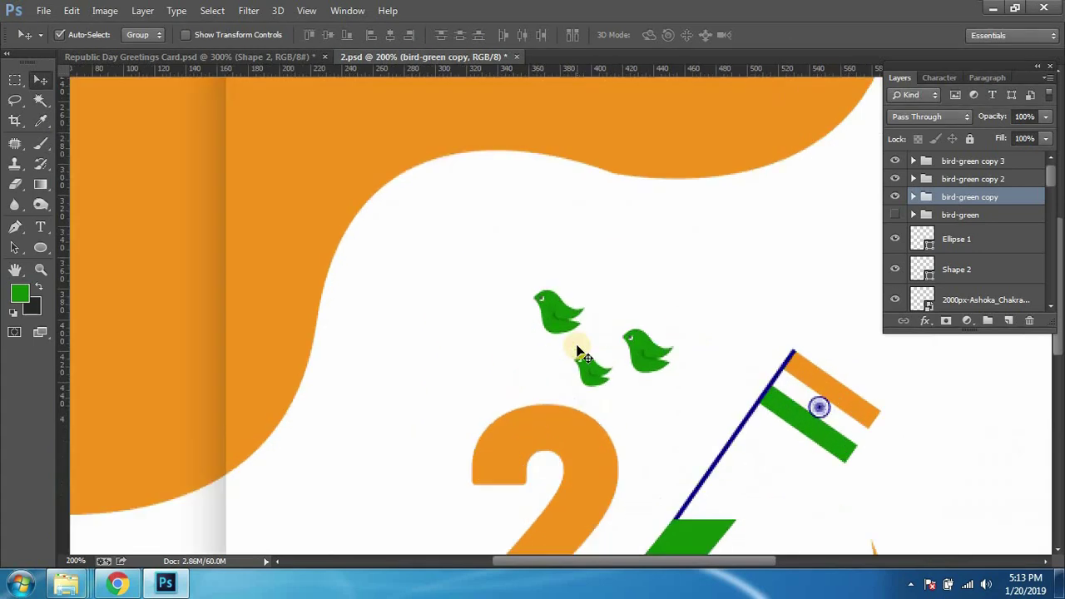
pyautogui.scroll(1, 575, 344)
pyautogui.click(560, 311)
pyautogui.moveTo(557, 312); pyautogui.dragTo(571, 314)
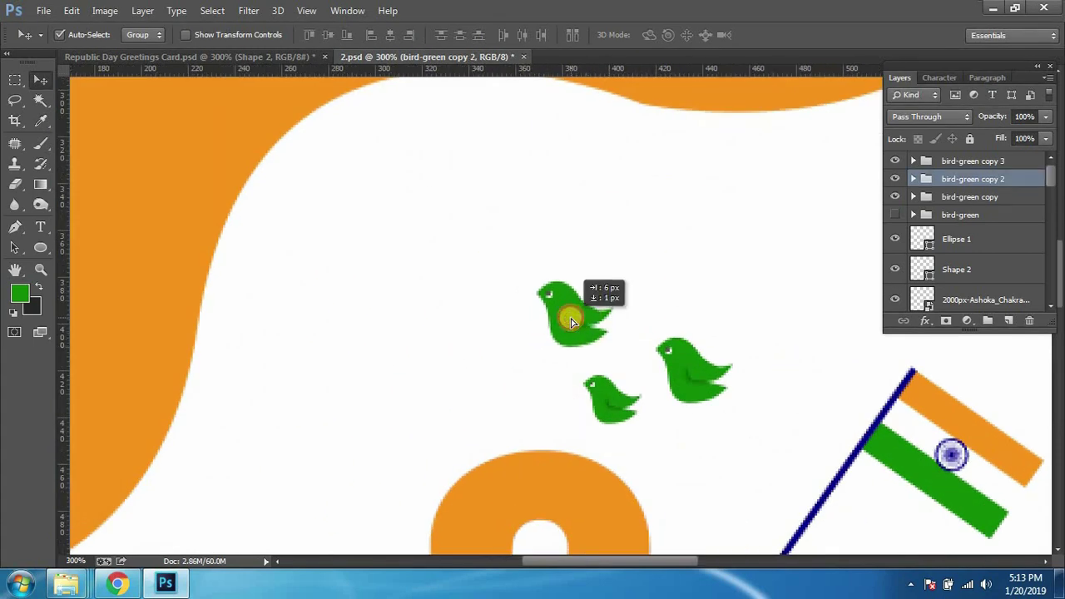
pyautogui.moveTo(684, 376); pyautogui.dragTo(698, 392)
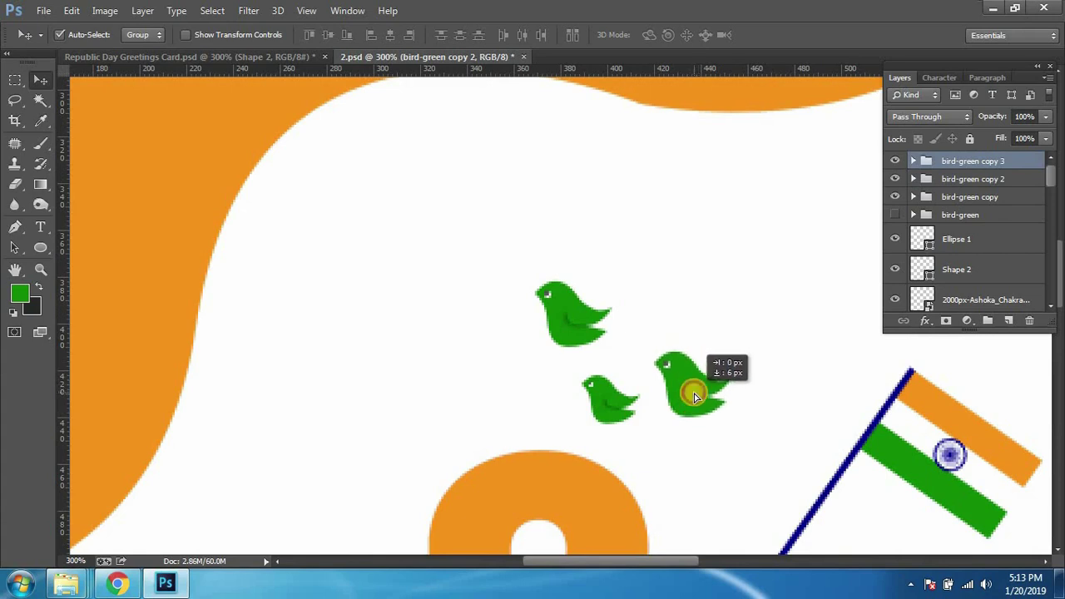
pyautogui.moveTo(698, 392); pyautogui.dragTo(688, 390)
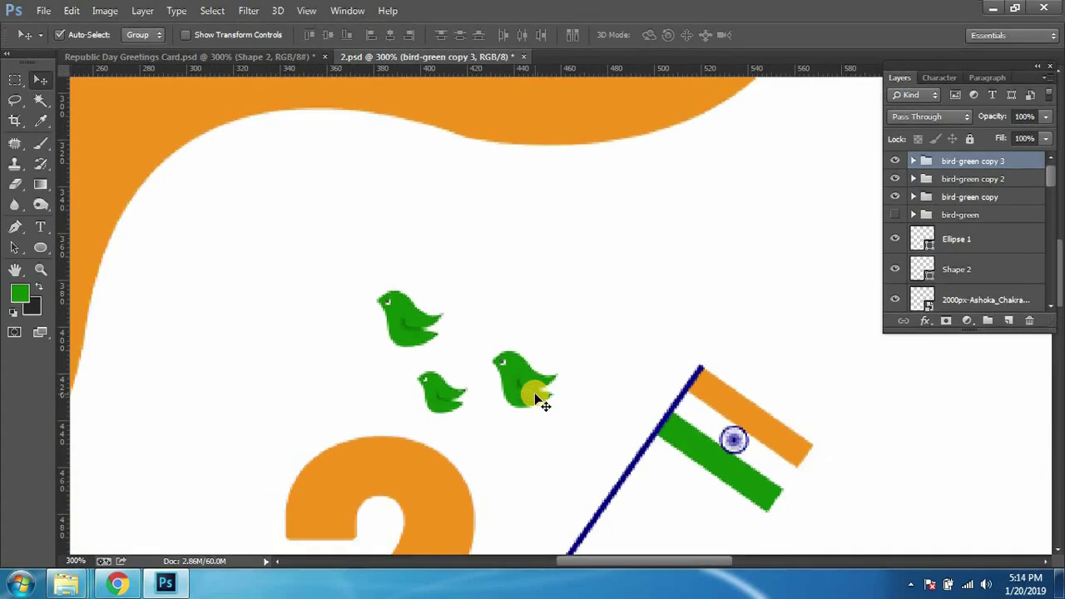
pyautogui.scroll(-3, 535, 392)
pyautogui.scroll(2, 535, 394)
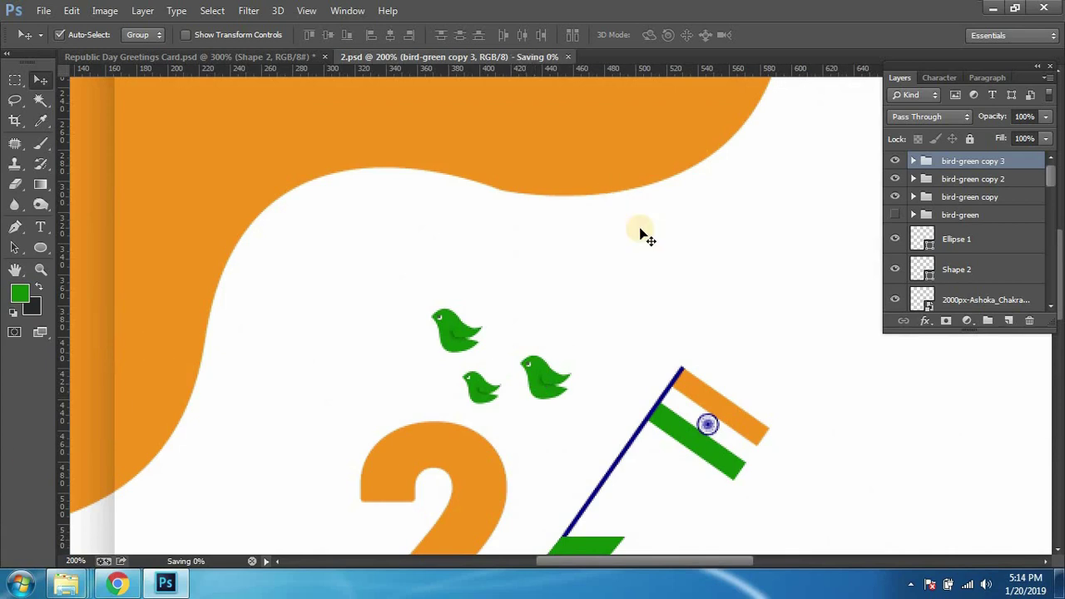
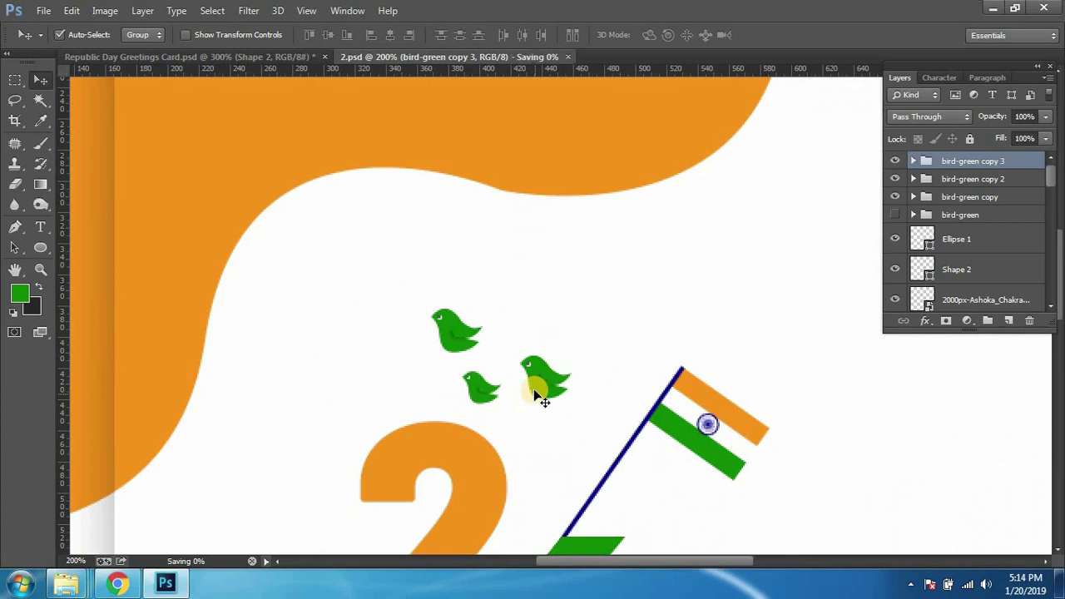
# Step: Duplicate the bird-green group as copy 4, bring it to the top and make it visible
pyautogui.click(959, 214)
pyautogui.hotkey('ctrl', 'j')
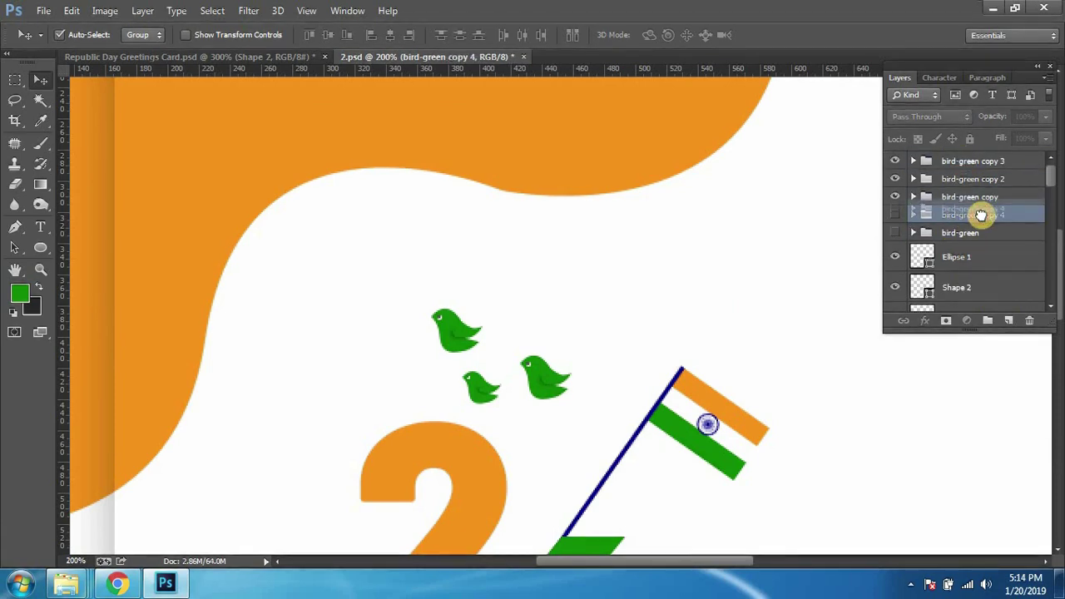
pyautogui.moveTo(971, 182); pyautogui.dragTo(1011, 247)
pyautogui.hotkey('ctrl', ']')
pyautogui.hotkey('ctrl', ']')
pyautogui.hotkey('ctrl', ']')
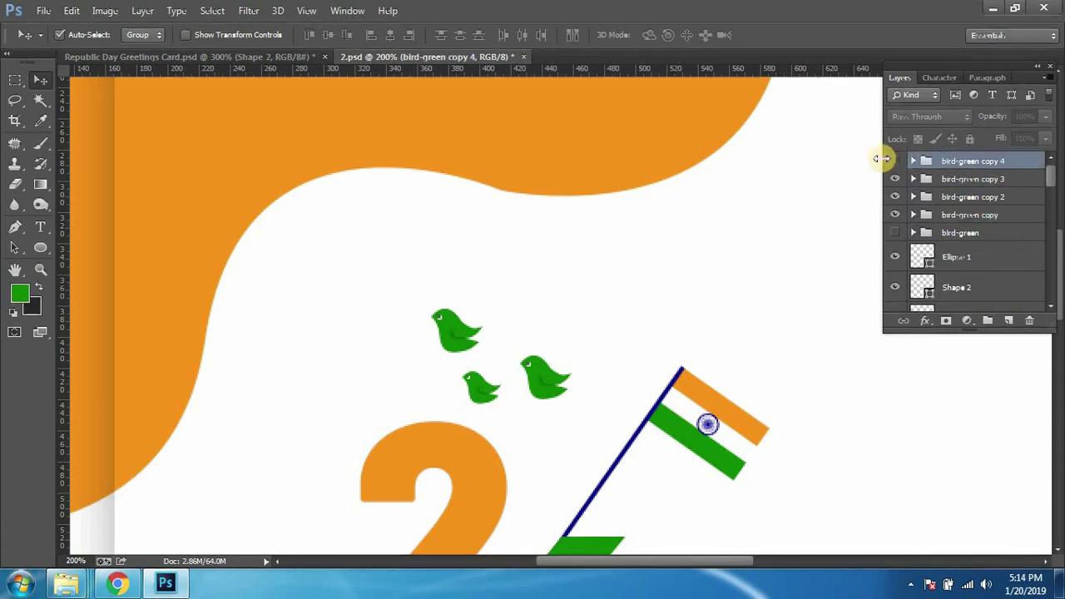
pyautogui.click(894, 160)
pyautogui.moveTo(482, 311); pyautogui.dragTo(467, 258)
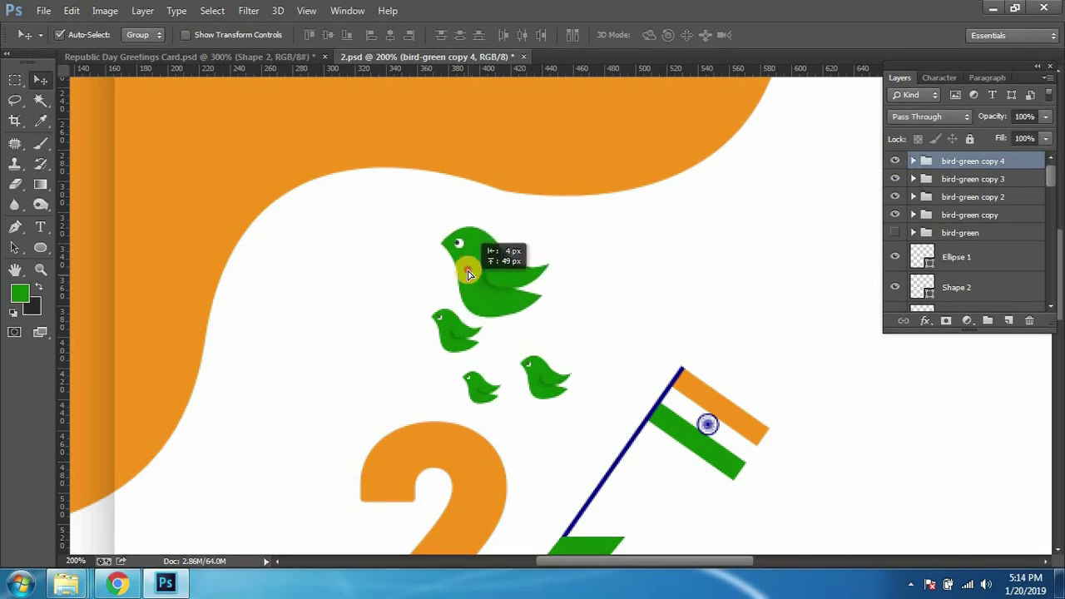
# Step: Shrink the new bird to about 56% and position it in the flock above the flag
pyautogui.hotkey('ctrl', 't')
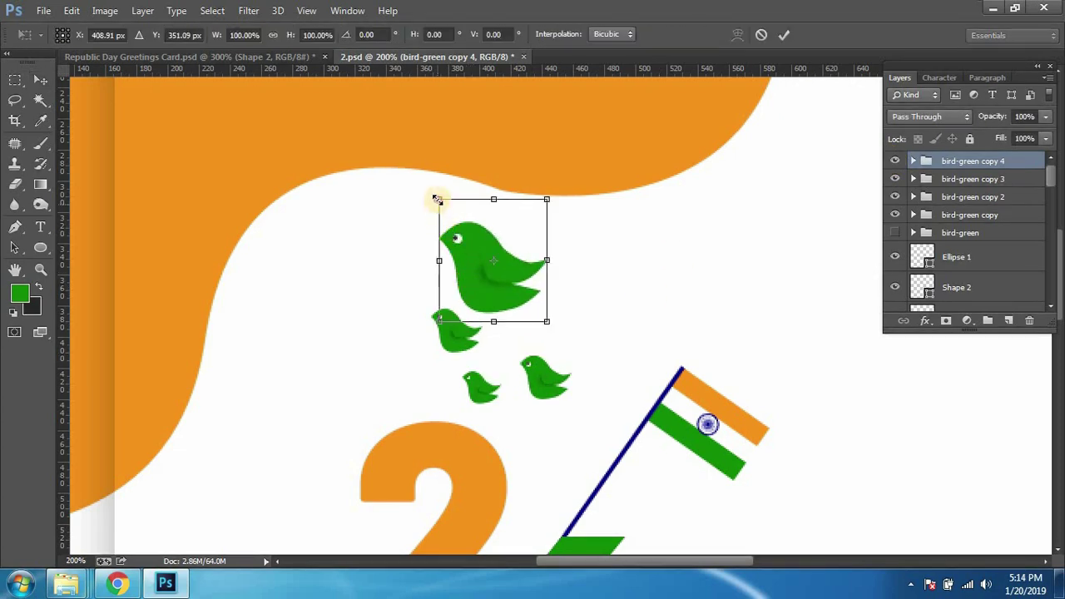
pyautogui.moveTo(437, 200); pyautogui.dragTo(461, 226)
pyautogui.moveTo(482, 266)
pyautogui.mouseDown()
pyautogui.moveTo(455, 292)
pyautogui.moveTo(444, 278)
pyautogui.moveTo(524, 309)
pyautogui.moveTo(608, 364)
pyautogui.mouseUp()
pyautogui.press('Return')
pyautogui.hotkey('ctrl', '-')
pyautogui.hotkey('ctrl', '-')
pyautogui.hotkey('ctrl', '+')
pyautogui.hotkey('ctrl', '+')
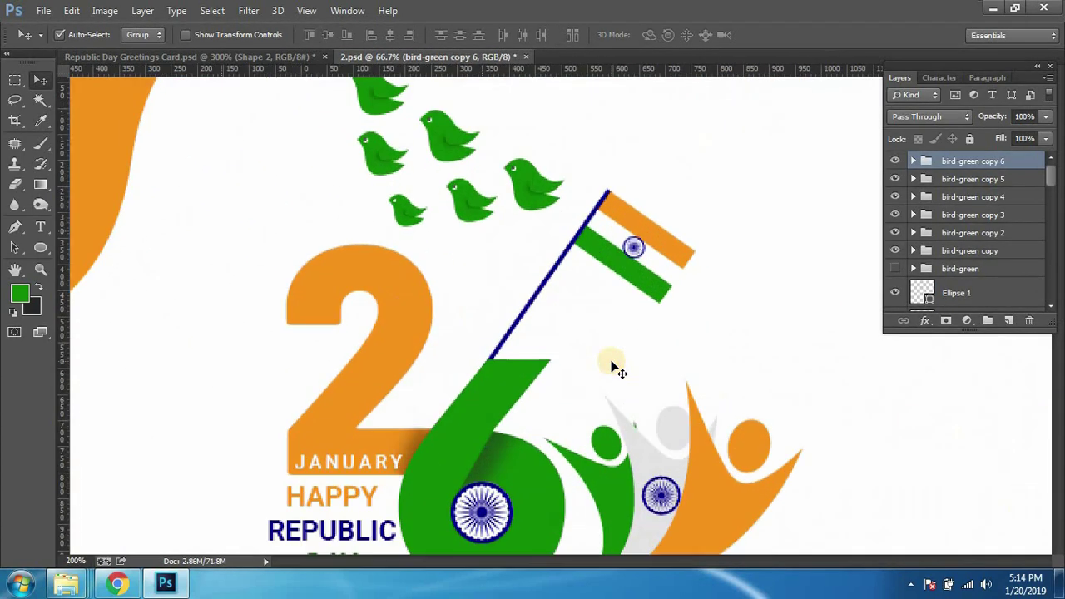
pyautogui.moveTo(411, 308); pyautogui.dragTo(469, 413)
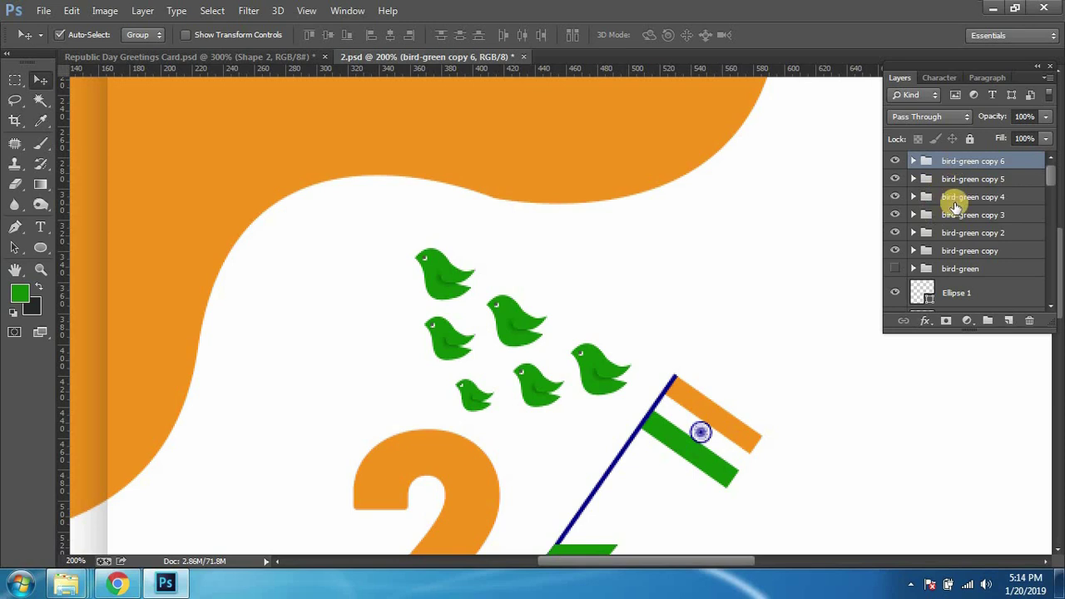
# Step: Add bird-green copy 7 at the top of the layer stack, shown and shrunk to about 62%
pyautogui.click(950, 269)
pyautogui.hotkey('ctrl', 'j')
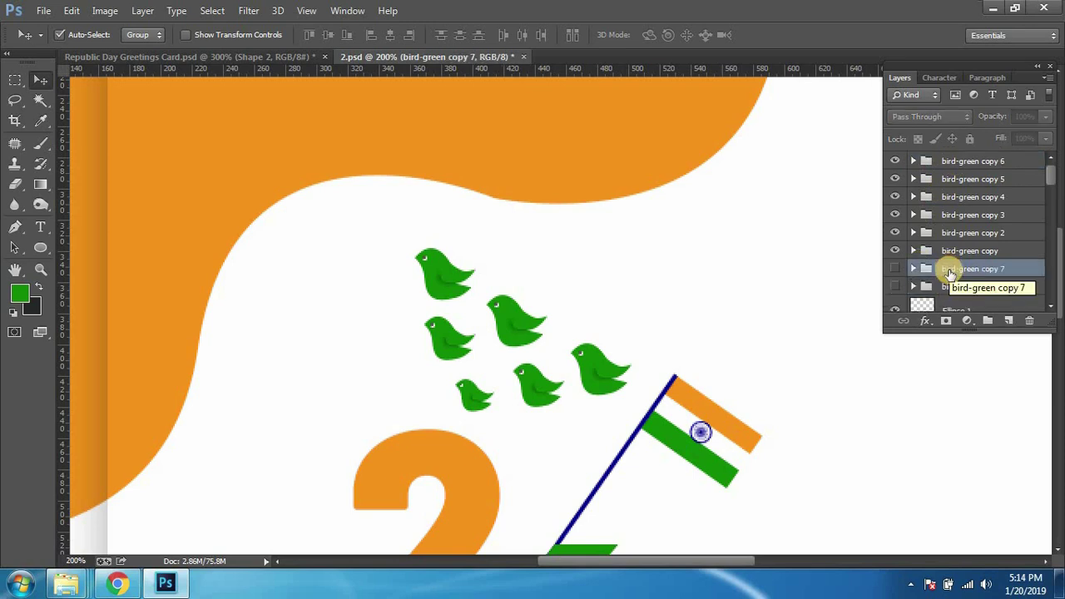
pyautogui.hotkey('ctrl', ']')
pyautogui.hotkey('ctrl', ']')
pyautogui.hotkey('ctrl', ']')
pyautogui.hotkey('ctrl', ']')
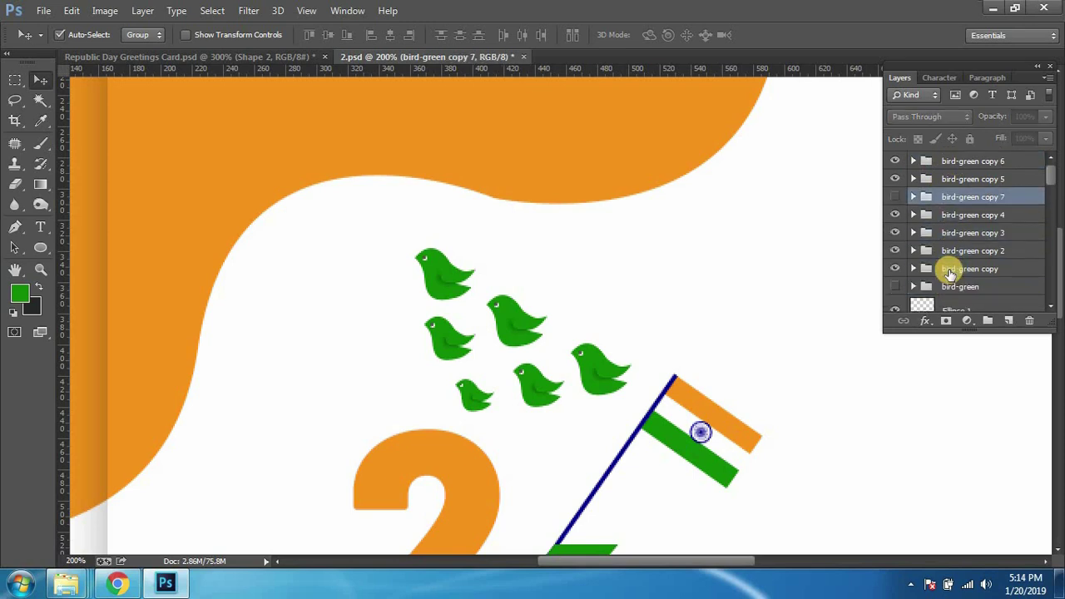
pyautogui.hotkey('ctrl', ']')
pyautogui.hotkey('ctrl', ']')
pyautogui.click(895, 160)
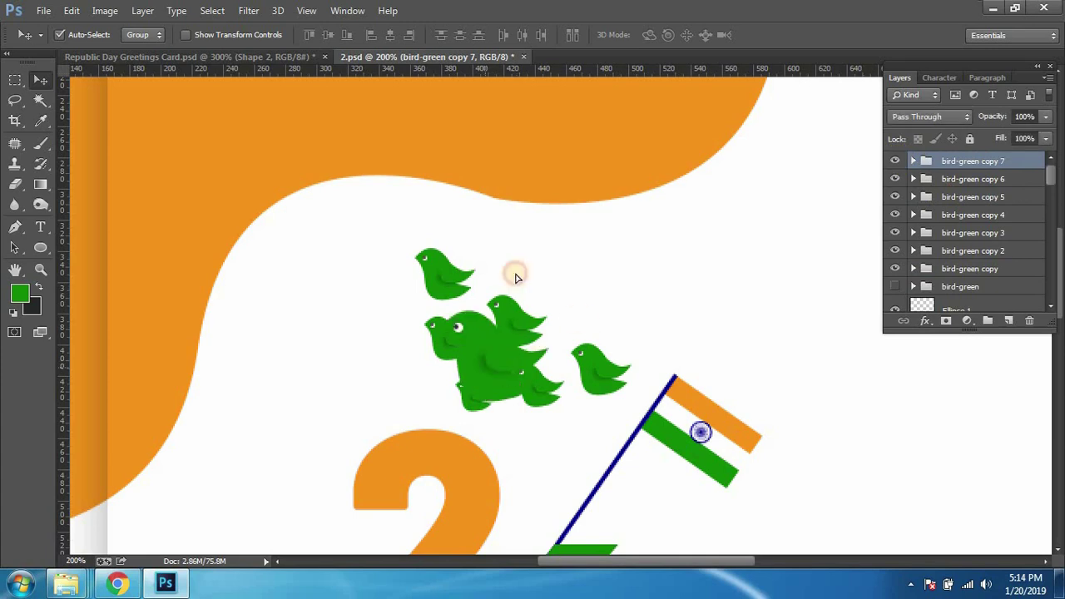
pyautogui.moveTo(477, 359); pyautogui.dragTo(496, 255)
pyautogui.hotkey('ctrl', 't')
pyautogui.moveTo(455, 189); pyautogui.dragTo(471, 211)
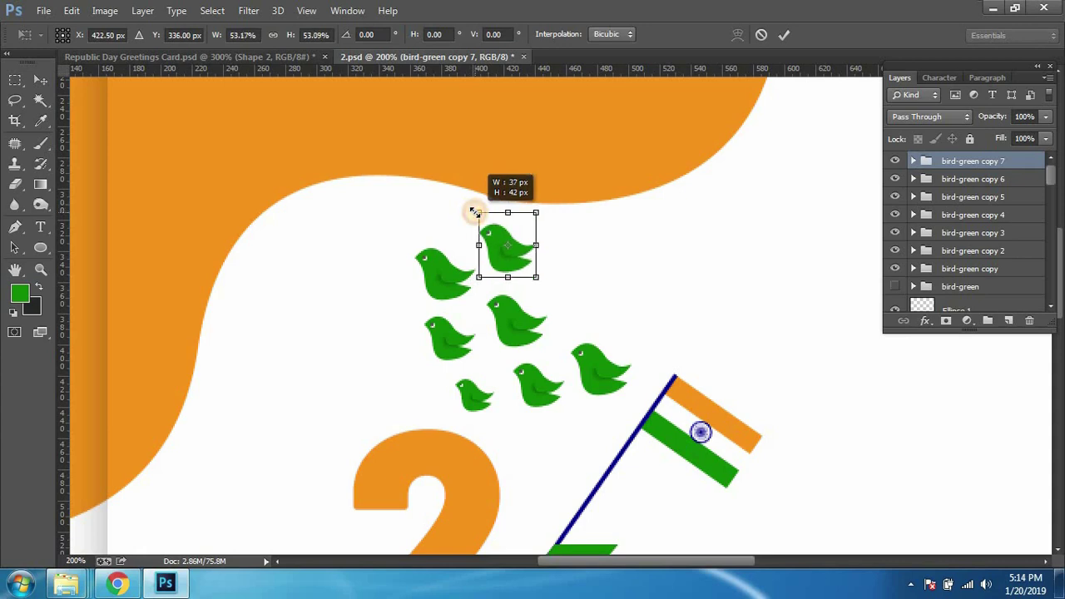
pyautogui.press('Return')
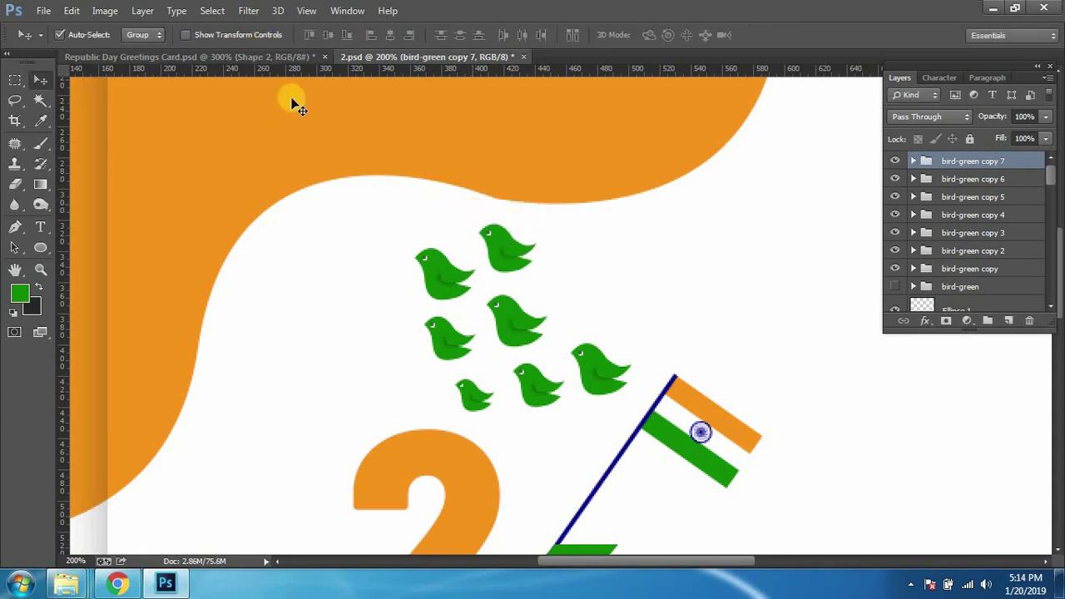
# Step: Compare against the Greetings Card flock and shrink the large bird to match it
pyautogui.click(246, 59)
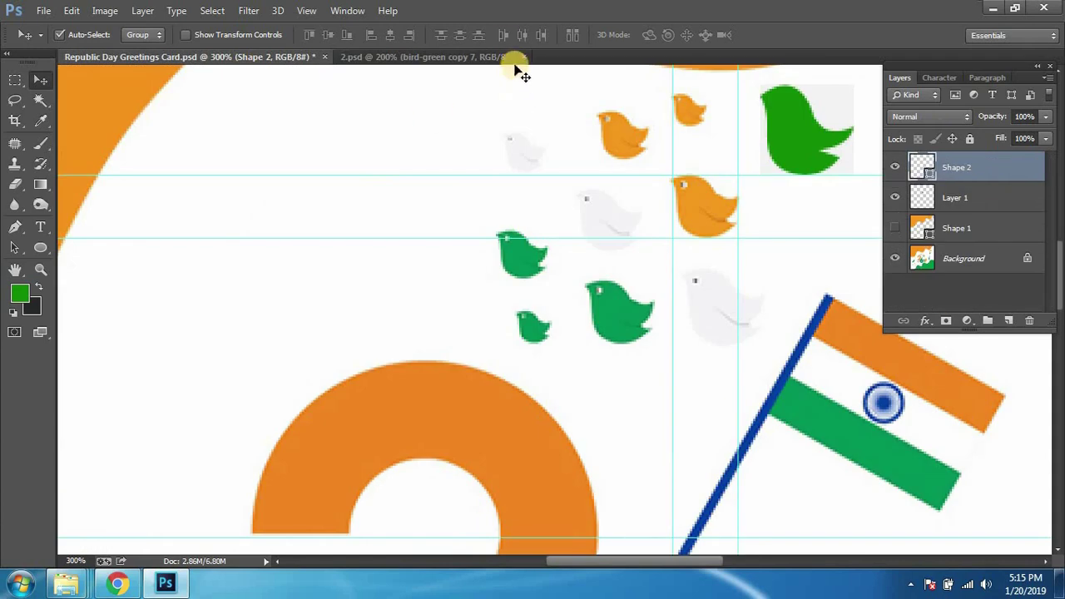
pyautogui.moveTo(452, 173); pyautogui.dragTo(434, 194)
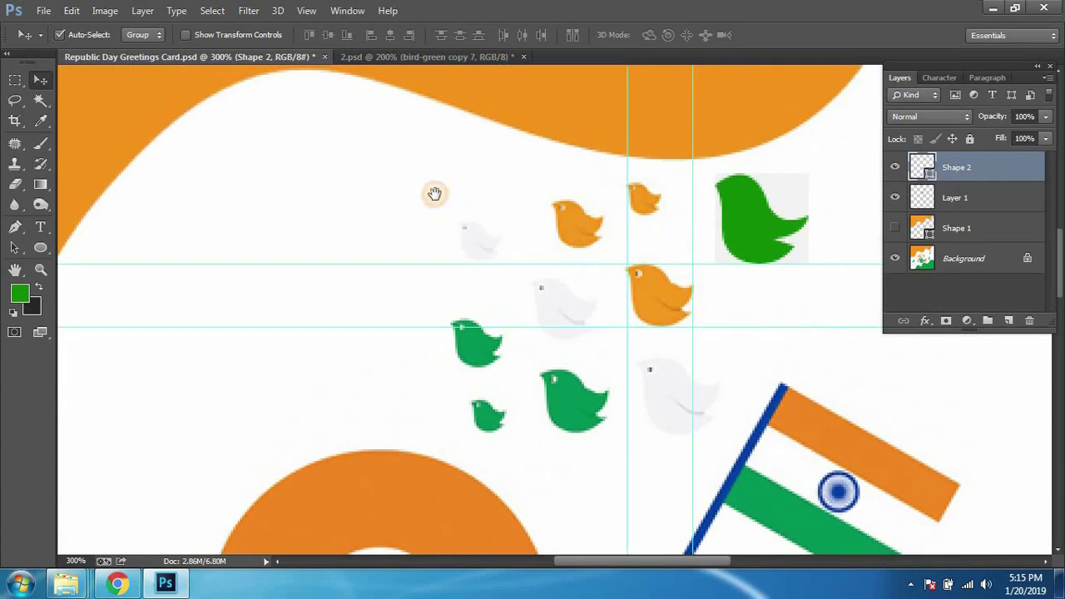
pyautogui.click(371, 56)
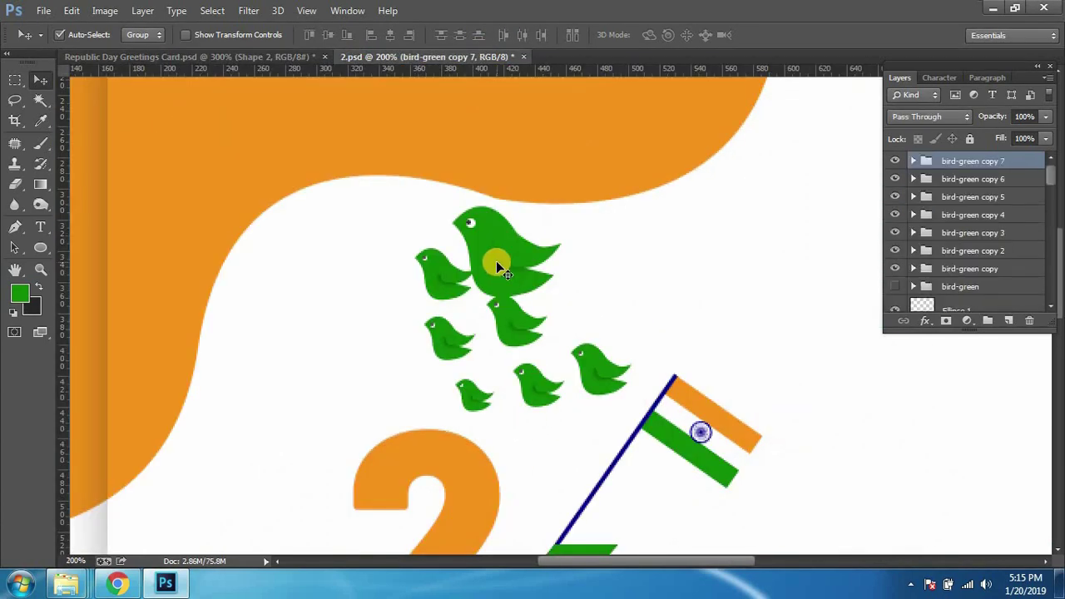
pyautogui.hotkey('ctrl', 't')
pyautogui.moveTo(453, 208); pyautogui.dragTo(464, 208)
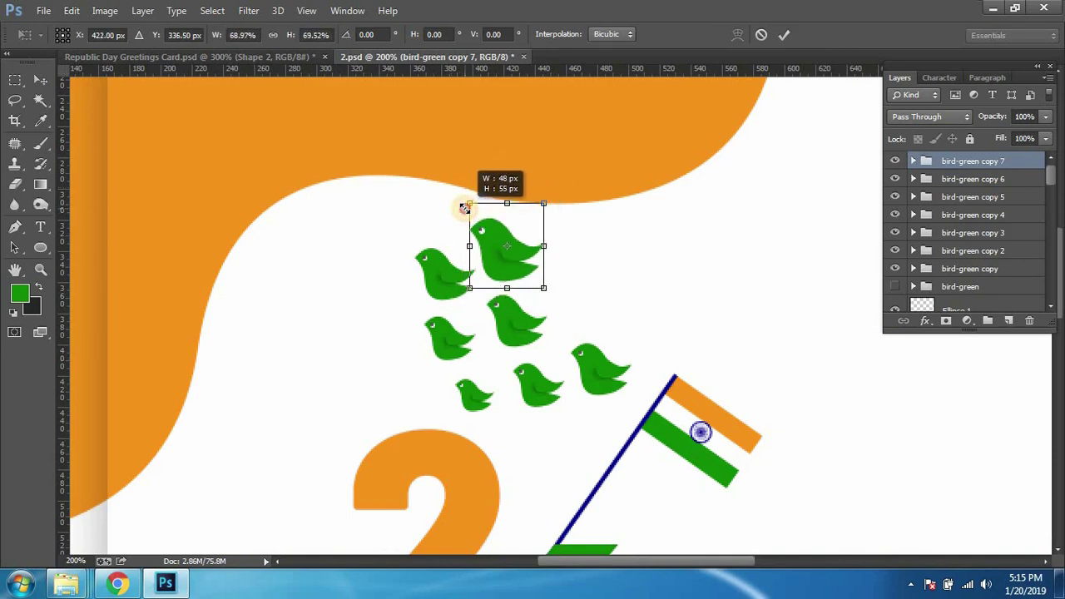
pyautogui.press('Return')
# Step: Place two more smaller birds at the flock's lower right and top right, one scaled to about 77%
pyautogui.moveTo(512, 248); pyautogui.dragTo(597, 304)
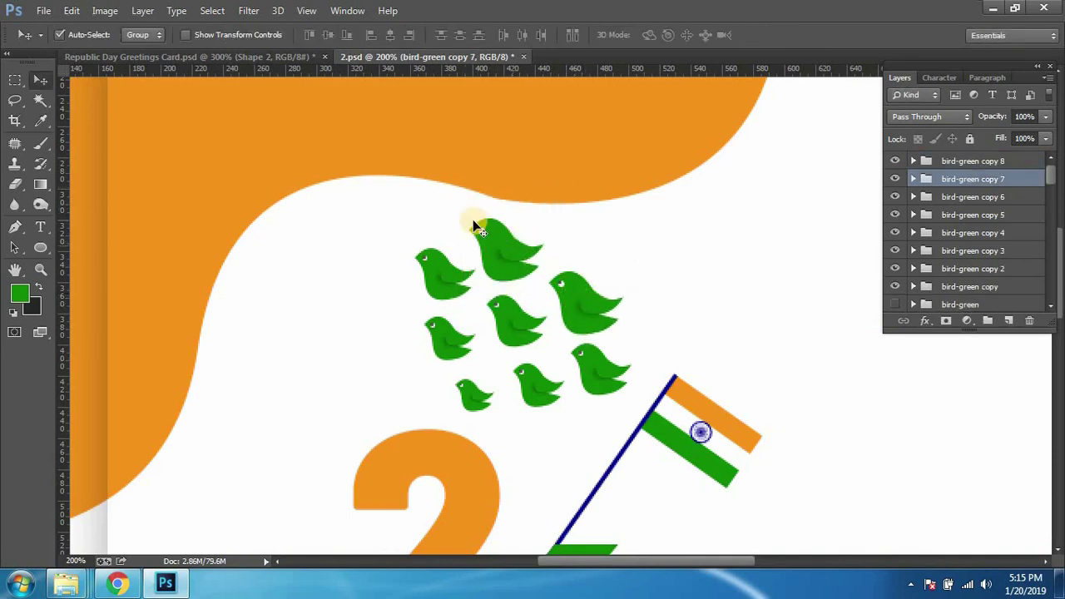
pyautogui.hotkey('ctrl', 't')
pyautogui.moveTo(460, 197); pyautogui.dragTo(477, 213)
pyautogui.press('Return')
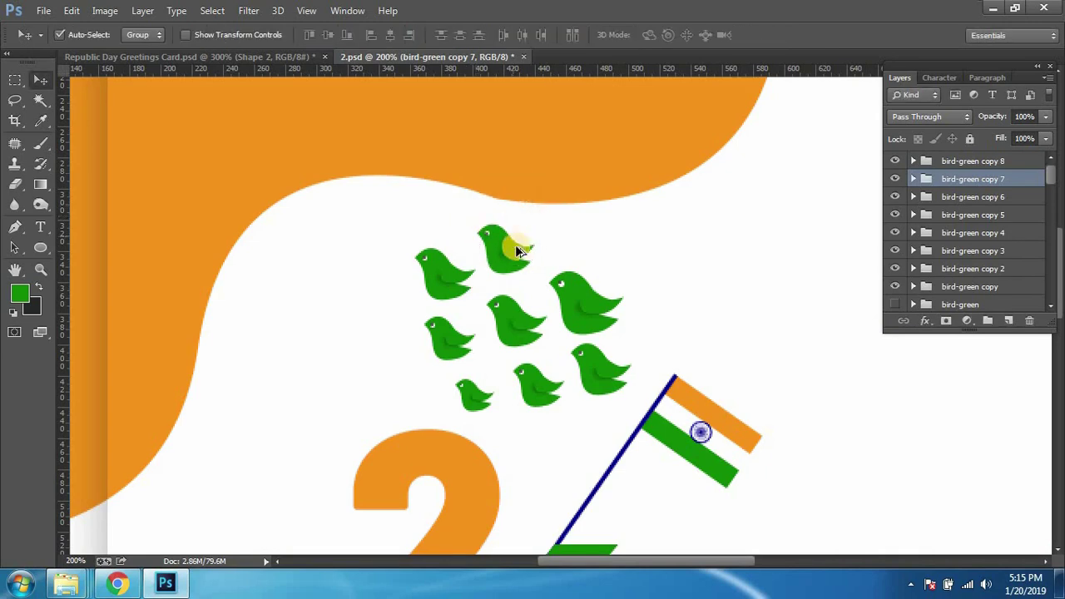
pyautogui.moveTo(562, 253)
pyautogui.mouseDown()
pyautogui.moveTo(569, 242)
pyautogui.moveTo(557, 213)
pyautogui.mouseUp()
pyautogui.hotkey('ctrl', 't')
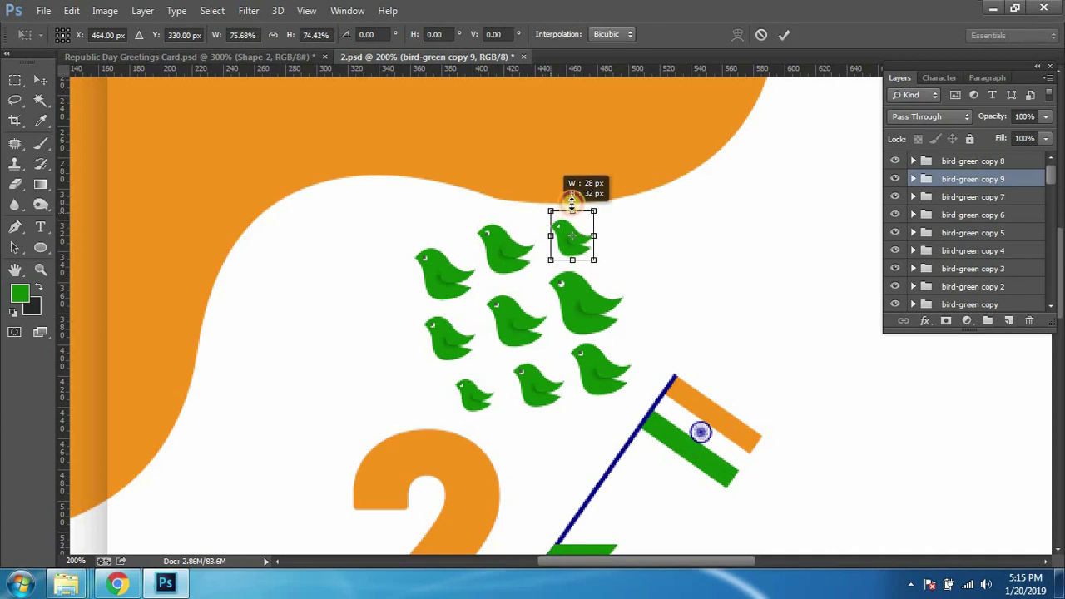
pyautogui.press('Return')
pyautogui.moveTo(646, 316); pyautogui.dragTo(643, 314)
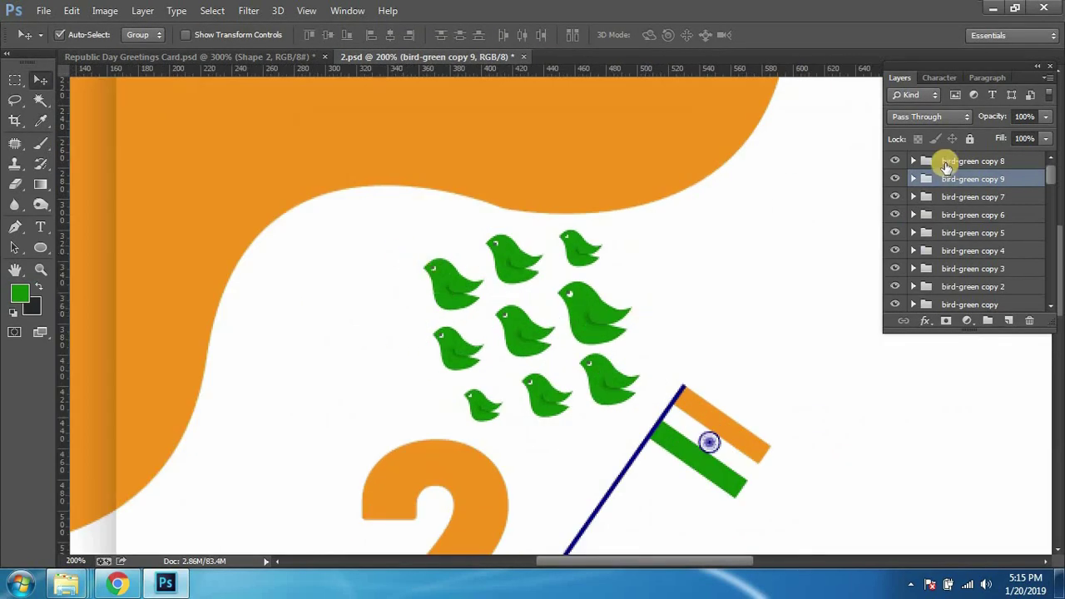
# Step: Select all the bird-green copy groups, copy 8 down to the first copy, in the Layers panel
pyautogui.keyDown('ctrl'); pyautogui.click(965, 161); pyautogui.keyUp('ctrl')
pyautogui.keyDown('ctrl'); pyautogui.click(969, 197); pyautogui.keyUp('ctrl')
pyautogui.keyDown('ctrl'); pyautogui.click(965, 215); pyautogui.keyUp('ctrl')
pyautogui.keyDown('ctrl'); pyautogui.click(965, 233); pyautogui.keyUp('ctrl')
pyautogui.keyDown('ctrl'); pyautogui.click(967, 250); pyautogui.keyUp('ctrl')
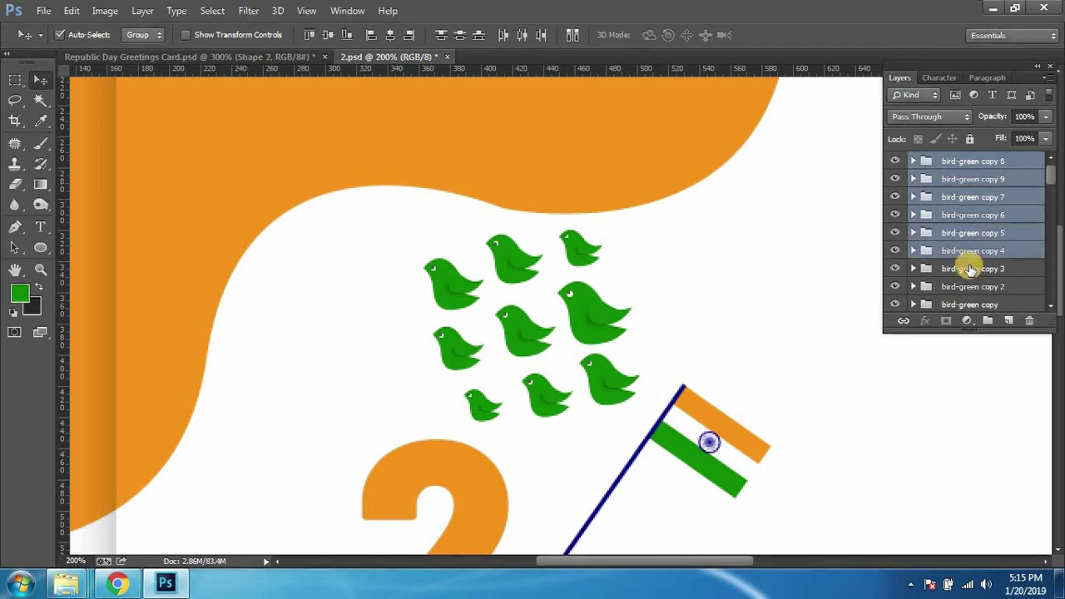
pyautogui.keyDown('ctrl'); pyautogui.click(968, 268); pyautogui.keyUp('ctrl')
pyautogui.keyDown('ctrl'); pyautogui.click(969, 286); pyautogui.keyUp('ctrl')
pyautogui.keyDown('ctrl'); pyautogui.click(970, 304); pyautogui.keyUp('ctrl')
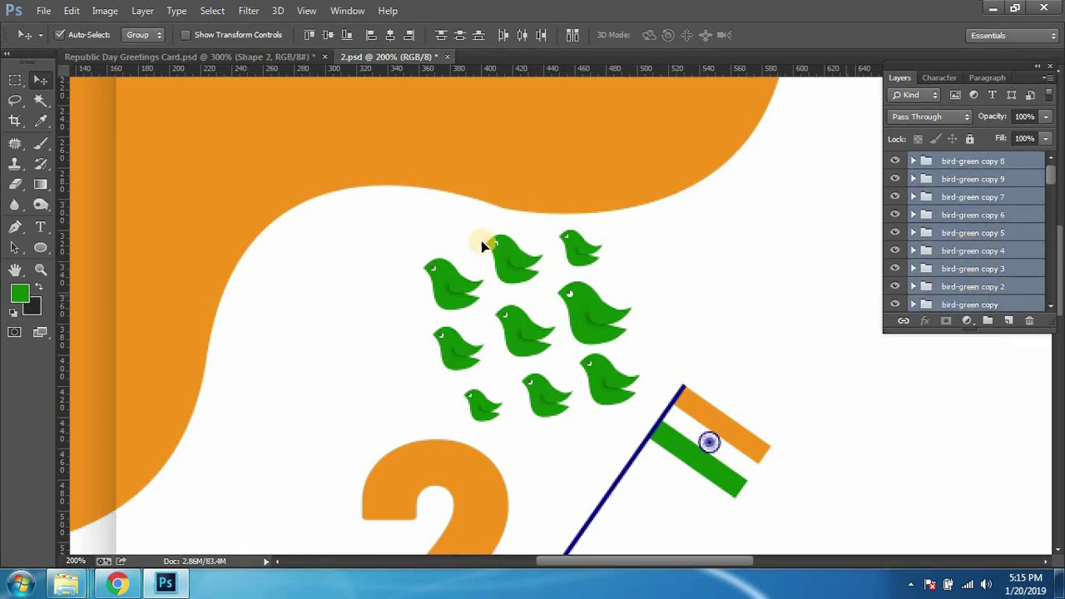
# Step: Shrink the whole flock together, move it down slightly and keep it nearly level
pyautogui.hotkey('ctrl', 't')
pyautogui.moveTo(421, 209); pyautogui.dragTo(440, 240)
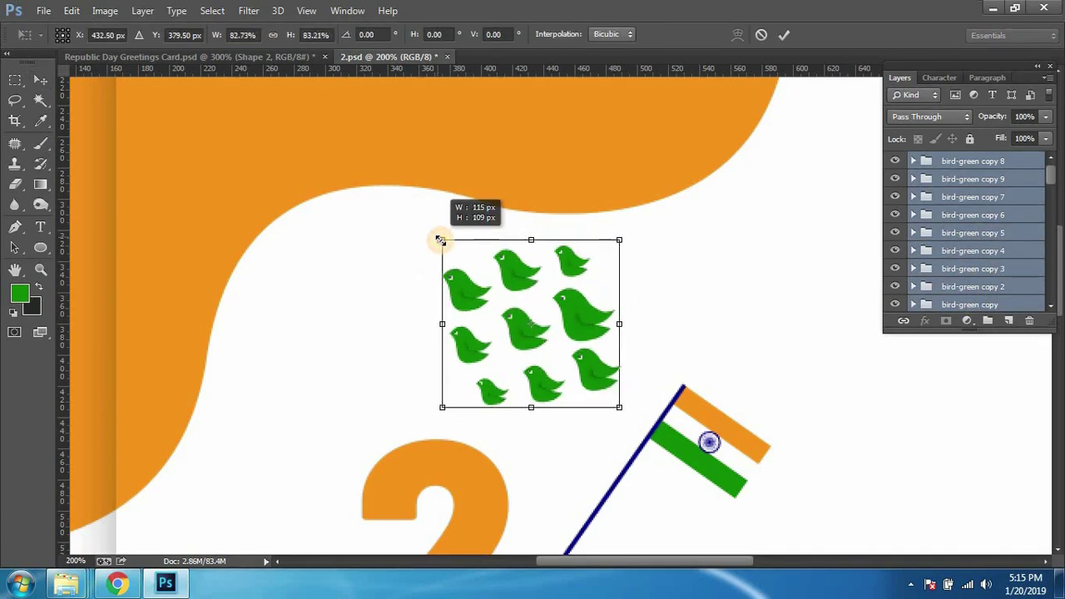
pyautogui.moveTo(713, 249); pyautogui.dragTo(723, 234)
pyautogui.moveTo(564, 304); pyautogui.dragTo(575, 328)
pyautogui.moveTo(682, 290); pyautogui.dragTo(683, 298)
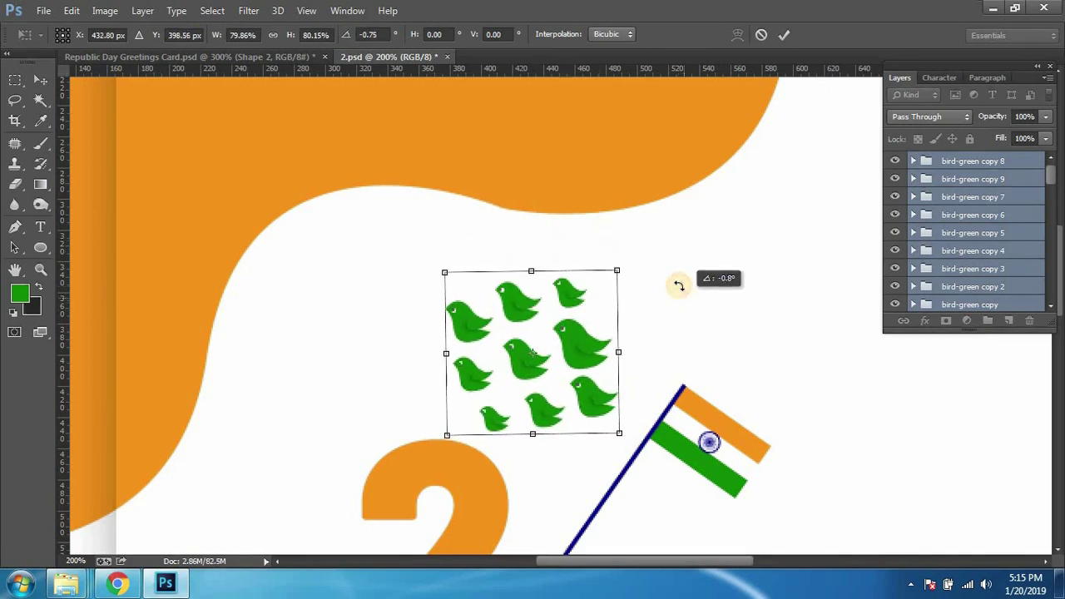
pyautogui.press('Return')
pyautogui.hotkey('ctrl', '-')
pyautogui.hotkey('ctrl', '-')
pyautogui.hotkey('ctrl', '-')
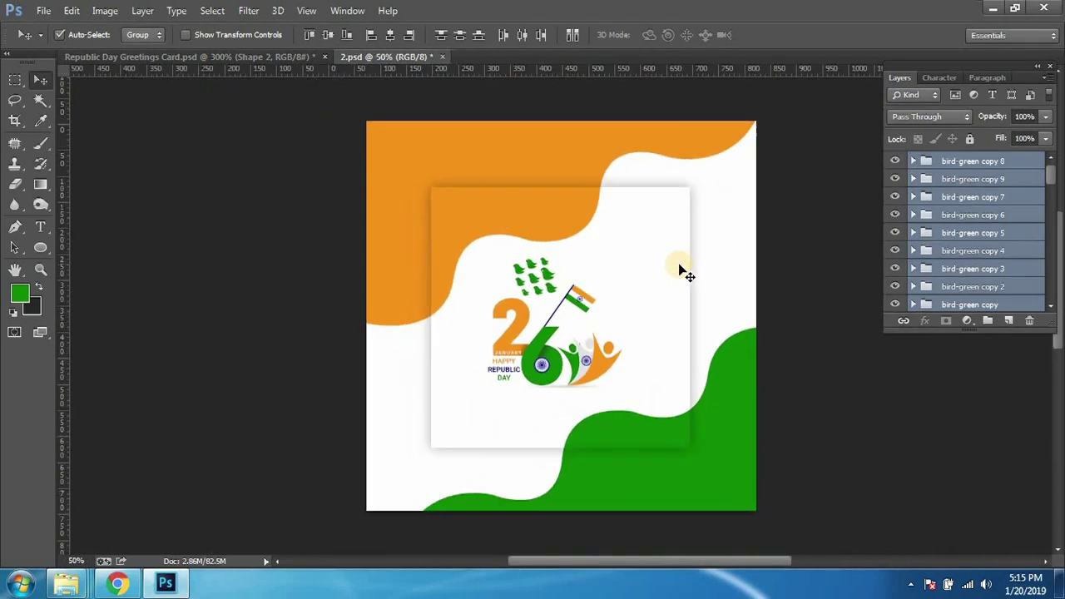
pyautogui.hotkey('ctrl', '+')
pyautogui.hotkey('ctrl', '+')
# Step: Delete the reference bird layers from the Republic Day Greetings Card document
pyautogui.click(205, 55)
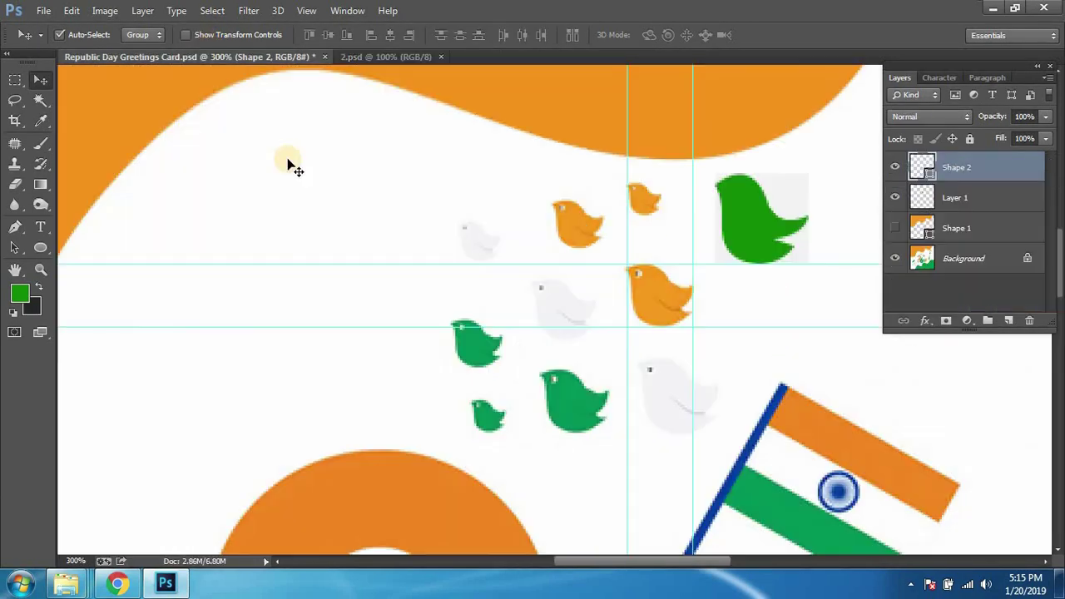
pyautogui.hotkey('ctrl', '-')
pyautogui.hotkey('ctrl', '-')
pyautogui.hotkey('ctrl', '-')
pyautogui.hotkey('ctrl', '+')
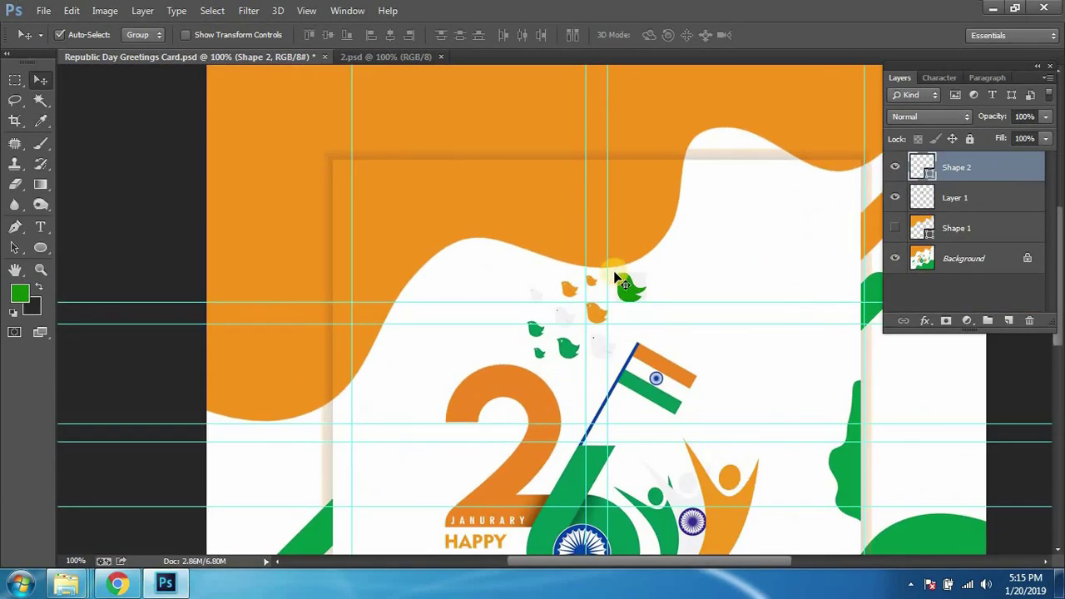
pyautogui.press('Delete')
pyautogui.press('Delete')
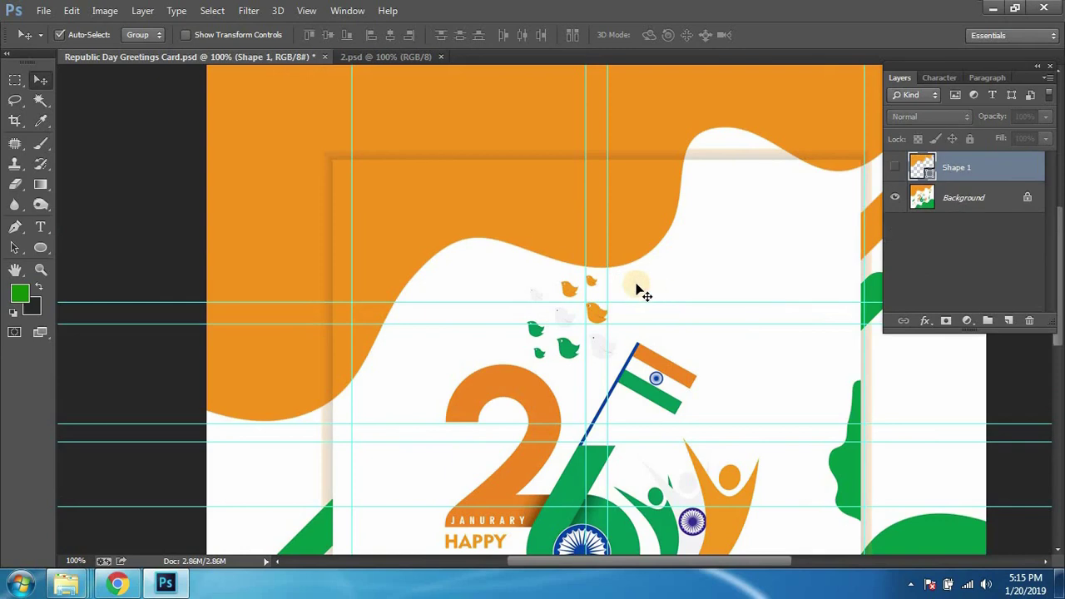
# Step: Wrap the Shape 1 layer in two nested groups and hide the guides
pyautogui.hotkey('ctrl', 'g')
pyautogui.hotkey('ctrl', 'g')
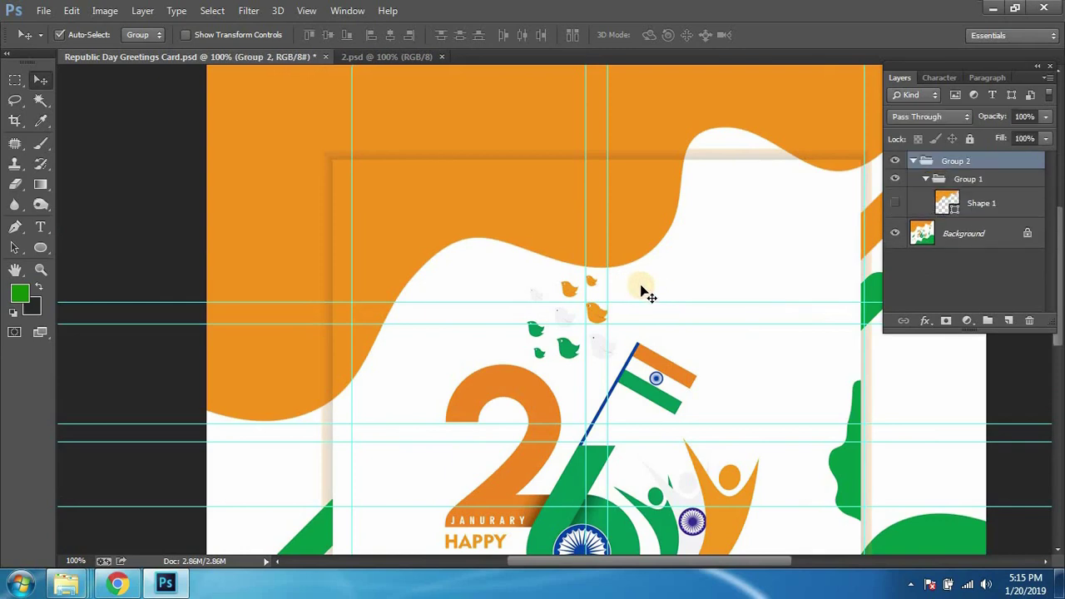
pyautogui.hotkey('ctrl', 'g')
pyautogui.hotkey('ctrl', ';')
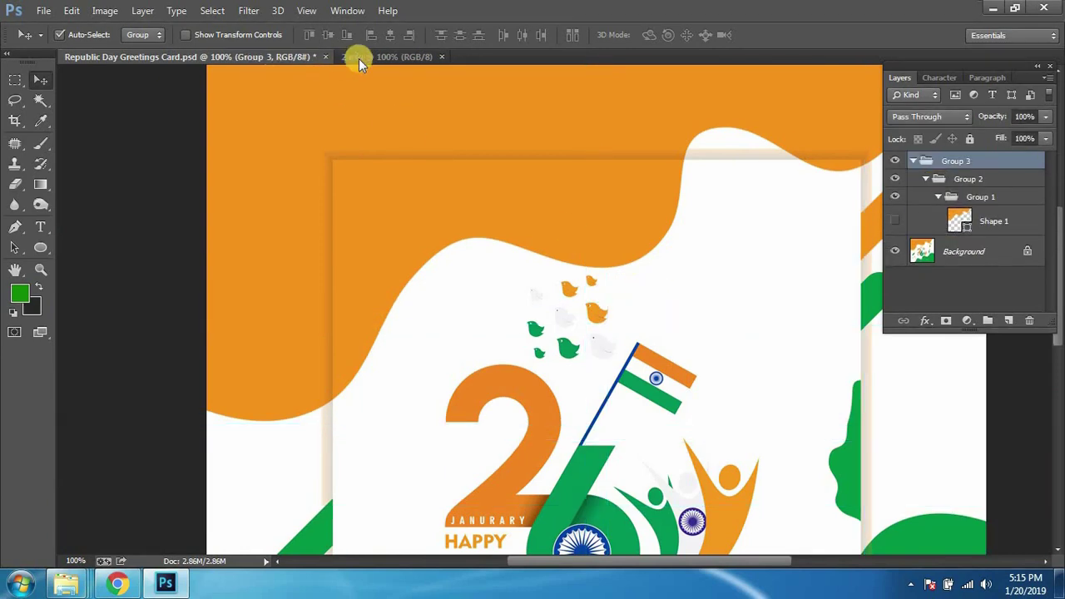
# Step: Zoom the 2.psd document to 300% on the birds and flag
pyautogui.click(363, 56)
pyautogui.hotkey('ctrl', '+')
pyautogui.moveTo(554, 245)
pyautogui.mouseDown()
pyautogui.moveTo(624, 388)
pyautogui.moveTo(629, 375)
pyautogui.mouseUp()
pyautogui.hotkey('ctrl', '+')
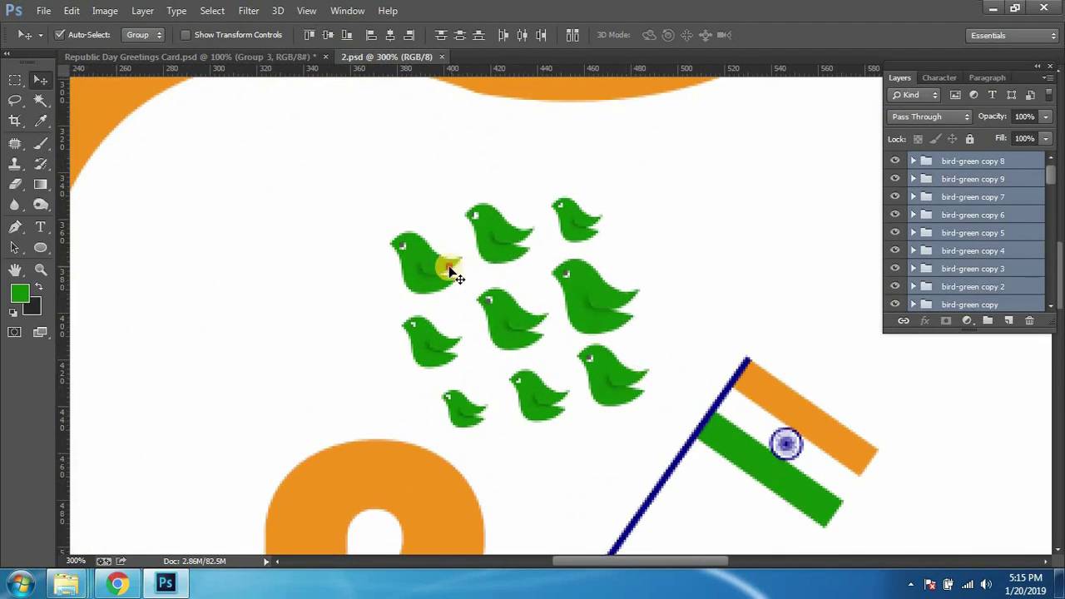
# Step: Try a red colour overlay on bird-green copy 4, then cancel it
pyautogui.click(447, 262)
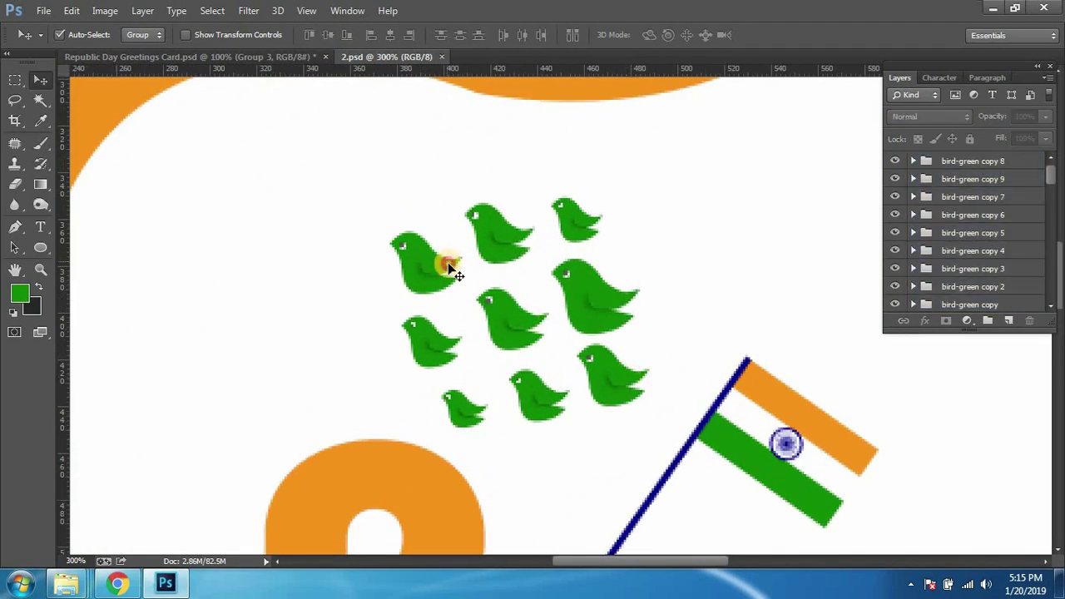
pyautogui.doubleClick(1037, 259)
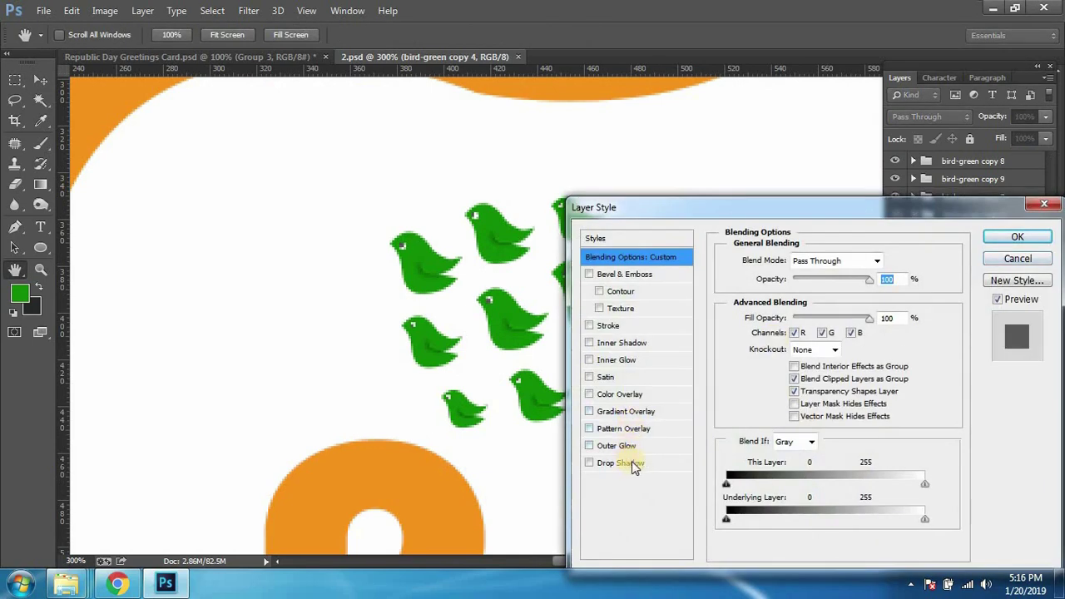
pyautogui.click(620, 395)
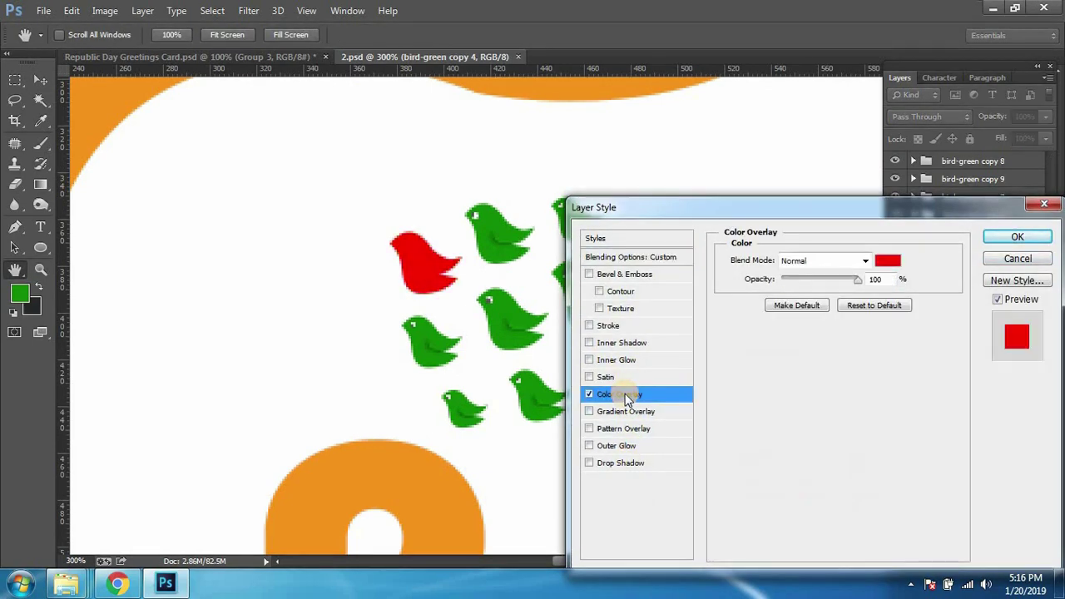
pyautogui.click(1018, 258)
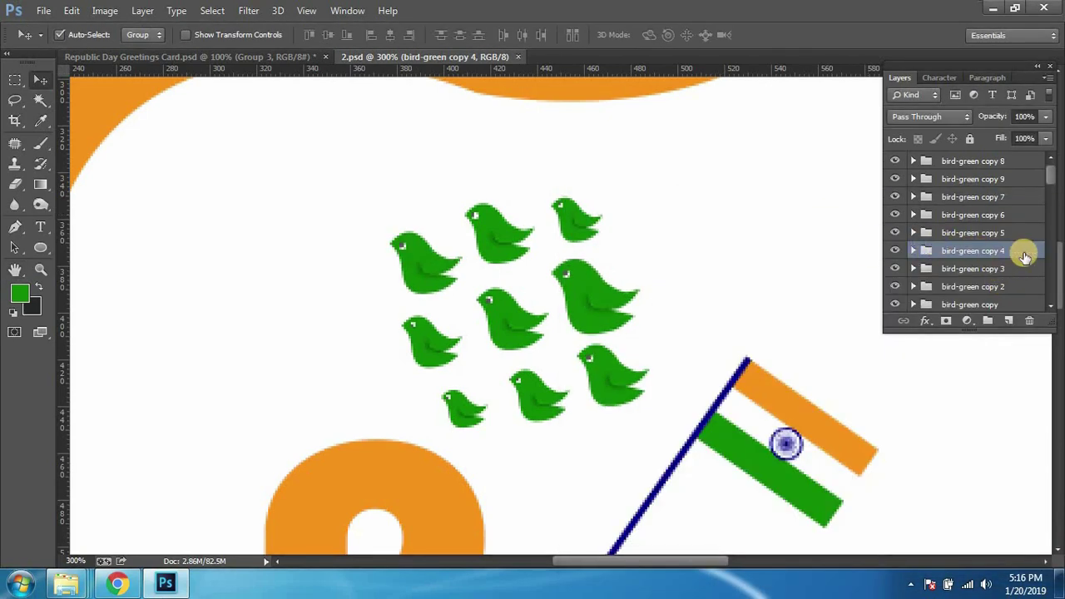
pyautogui.rightClick(1029, 251)
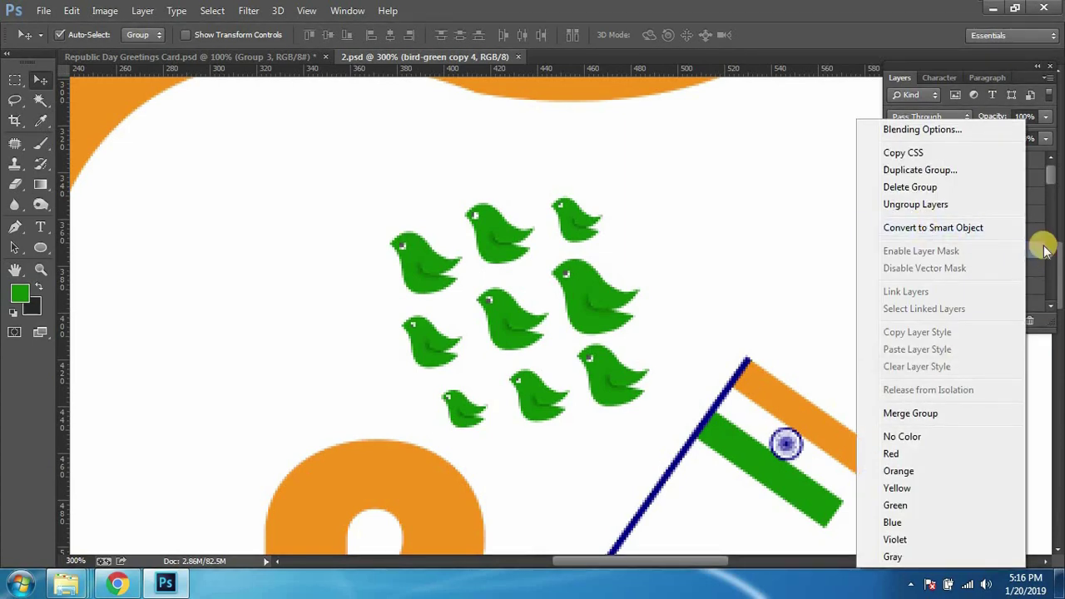
pyautogui.press('Escape')
# Step: Experiment with a clipped Hue/Saturation adjustment on the bird, then delete it
pyautogui.click(966, 320)
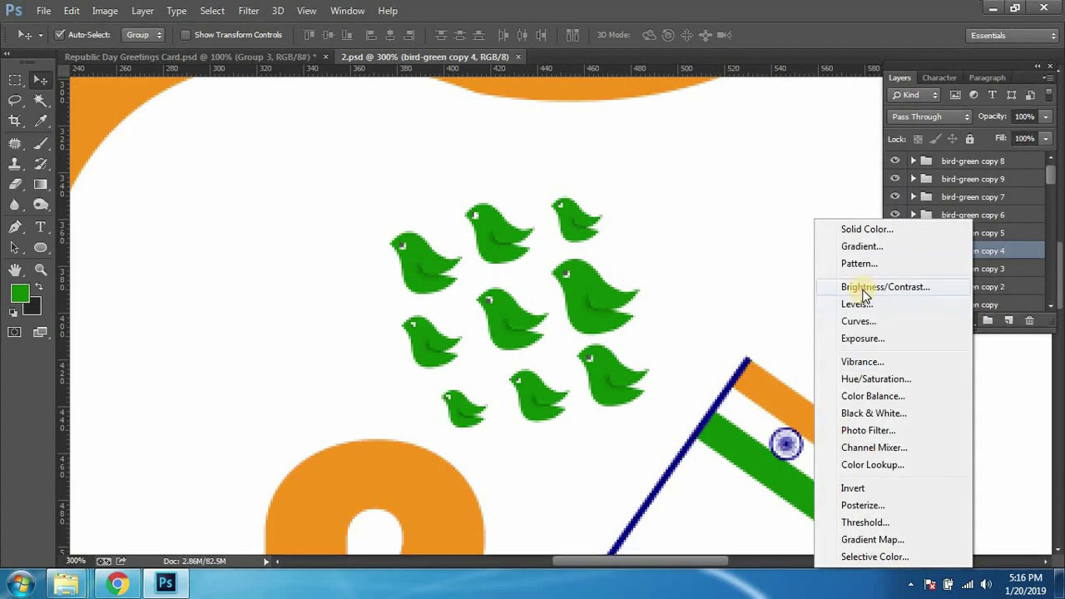
pyautogui.click(875, 379)
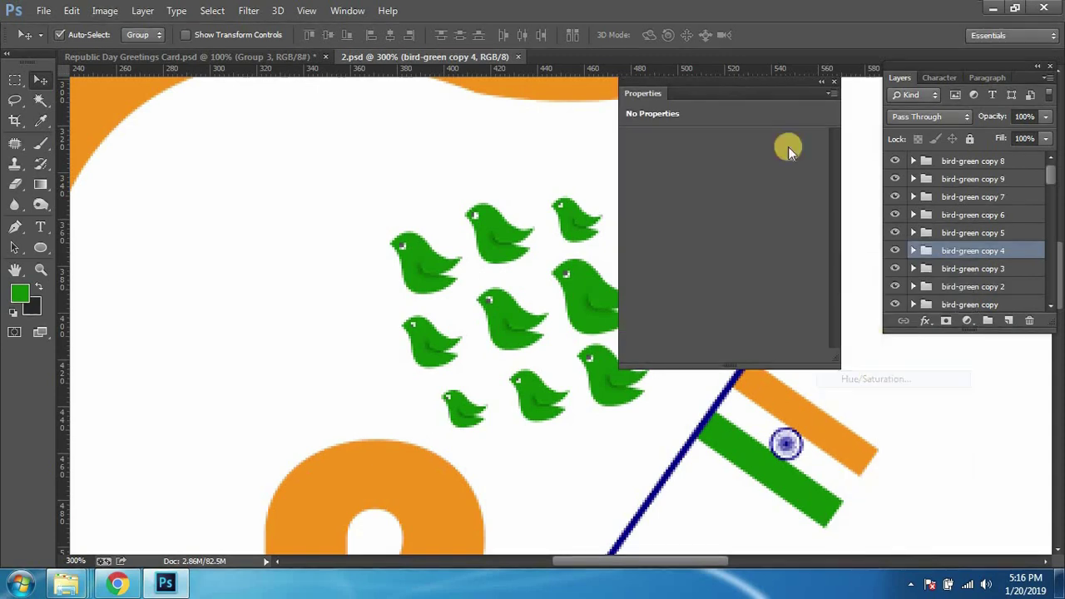
pyautogui.moveTo(761, 93); pyautogui.dragTo(871, 298)
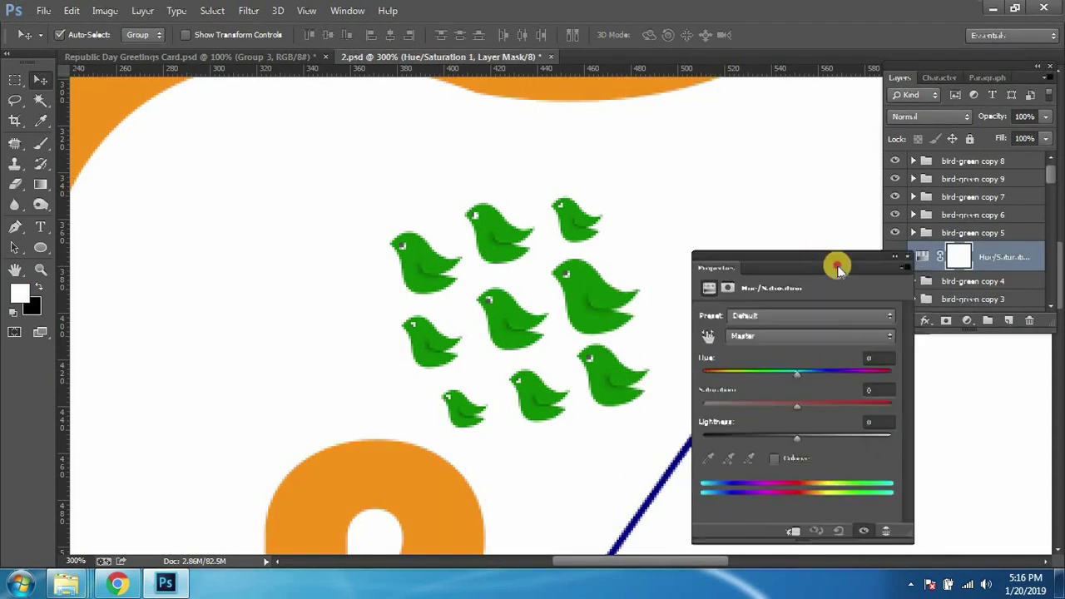
pyautogui.moveTo(840, 460); pyautogui.dragTo(877, 471)
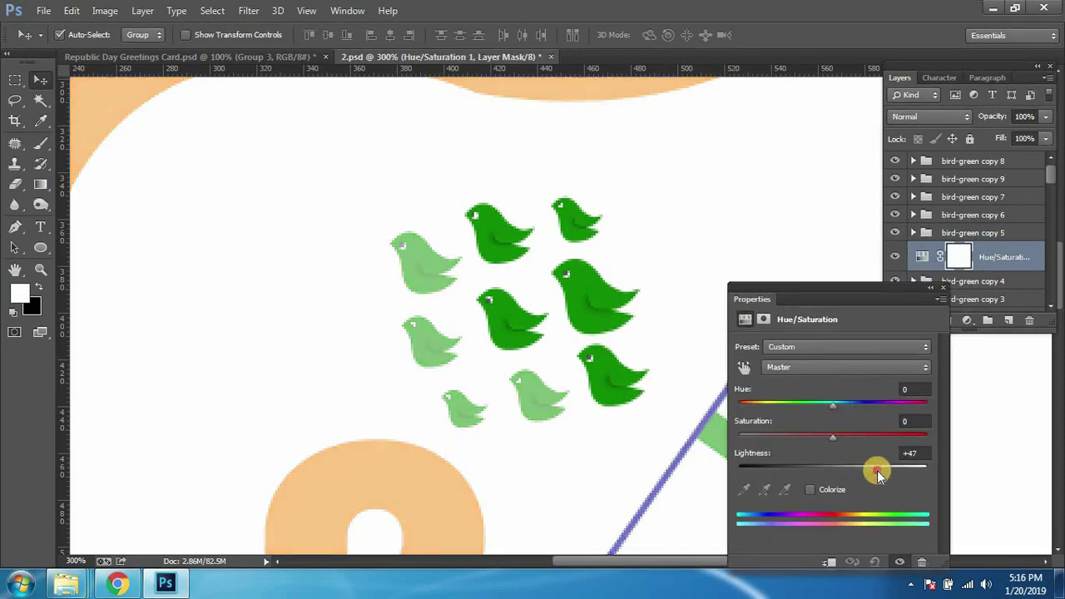
pyautogui.click(832, 564)
pyautogui.moveTo(877, 469); pyautogui.dragTo(834, 471)
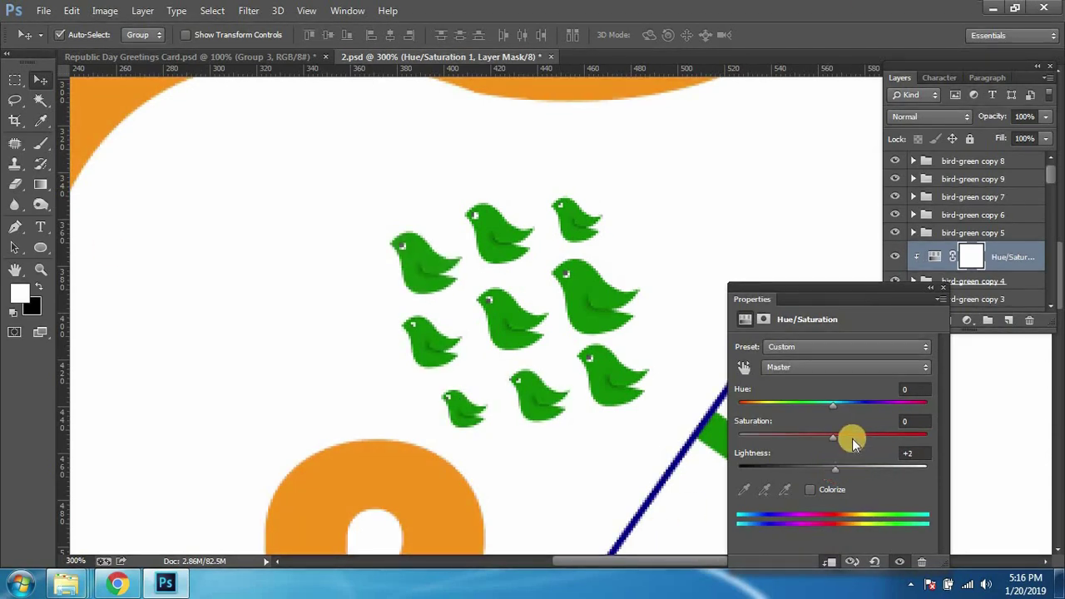
pyautogui.click(906, 453)
pyautogui.write('0')
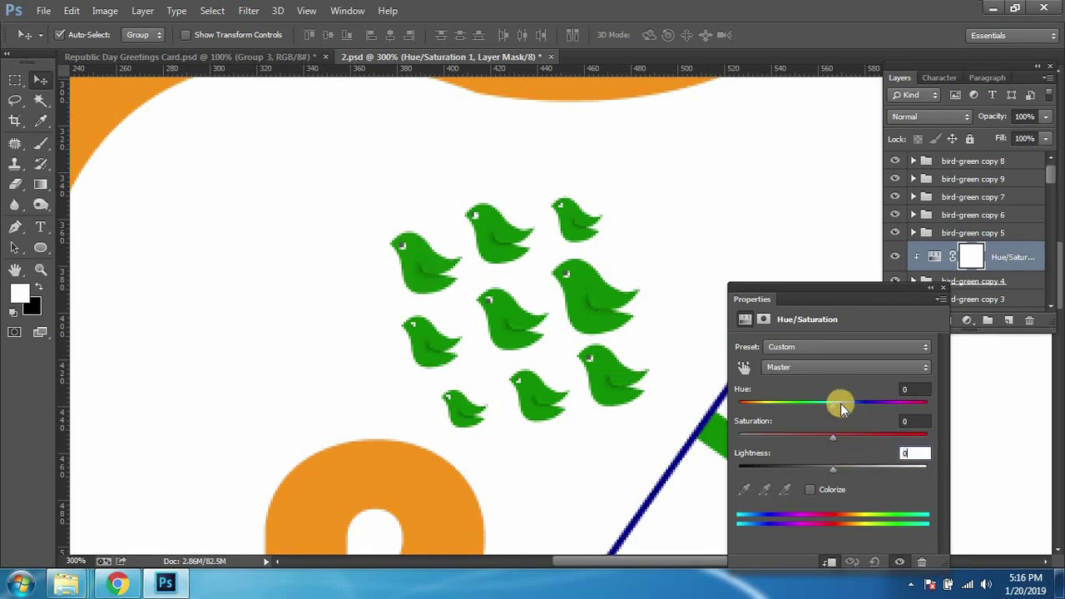
pyautogui.moveTo(834, 407)
pyautogui.mouseDown()
pyautogui.moveTo(749, 401)
pyautogui.moveTo(940, 412)
pyautogui.mouseUp()
pyautogui.moveTo(875, 433); pyautogui.dragTo(766, 436)
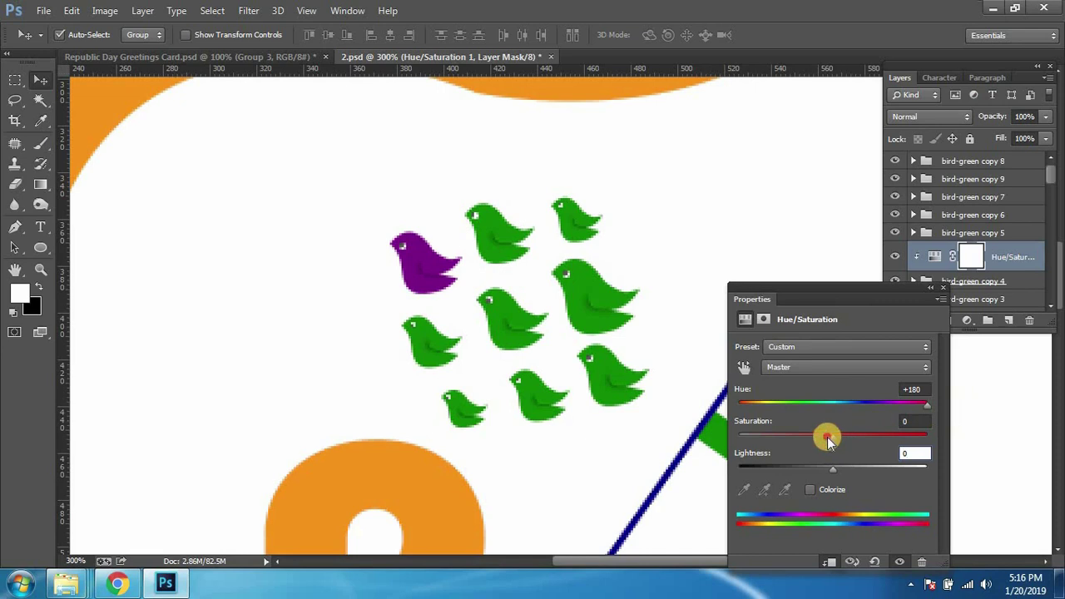
pyautogui.click(943, 287)
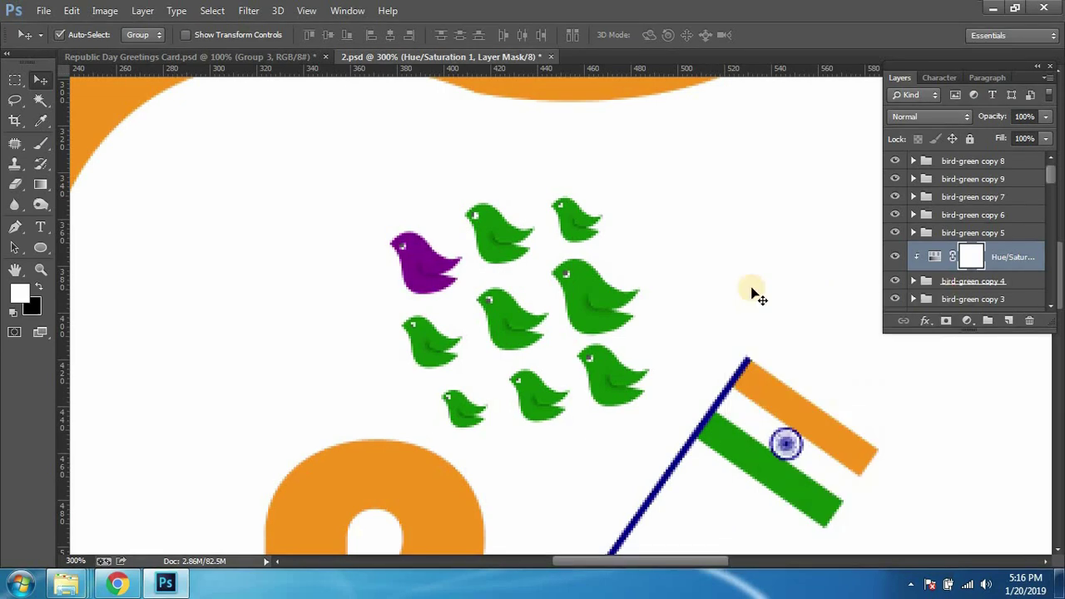
pyautogui.press('Delete')
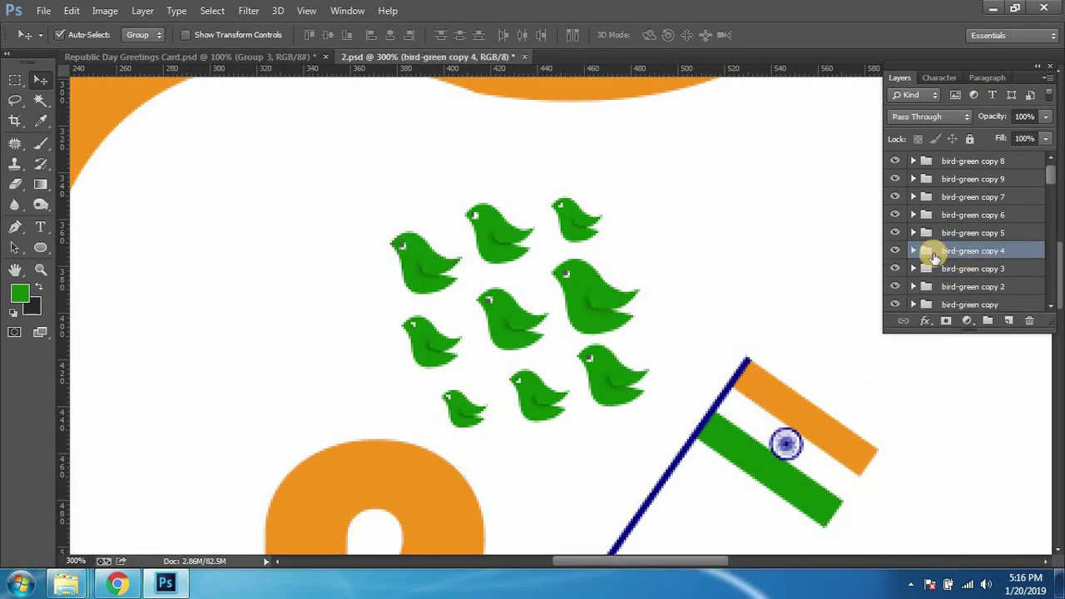
# Step: Try a light grey fill on Ellipse 2 copy inside bird-green copy 4, then cancel
pyautogui.click(914, 251)
pyautogui.doubleClick(934, 274)
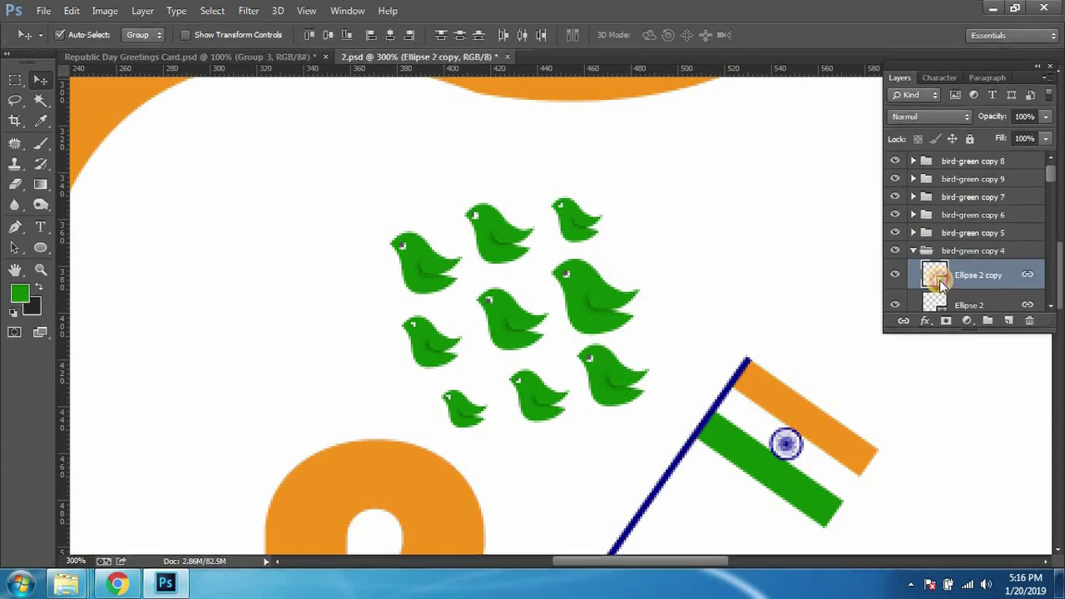
pyautogui.moveTo(486, 380); pyautogui.dragTo(459, 345)
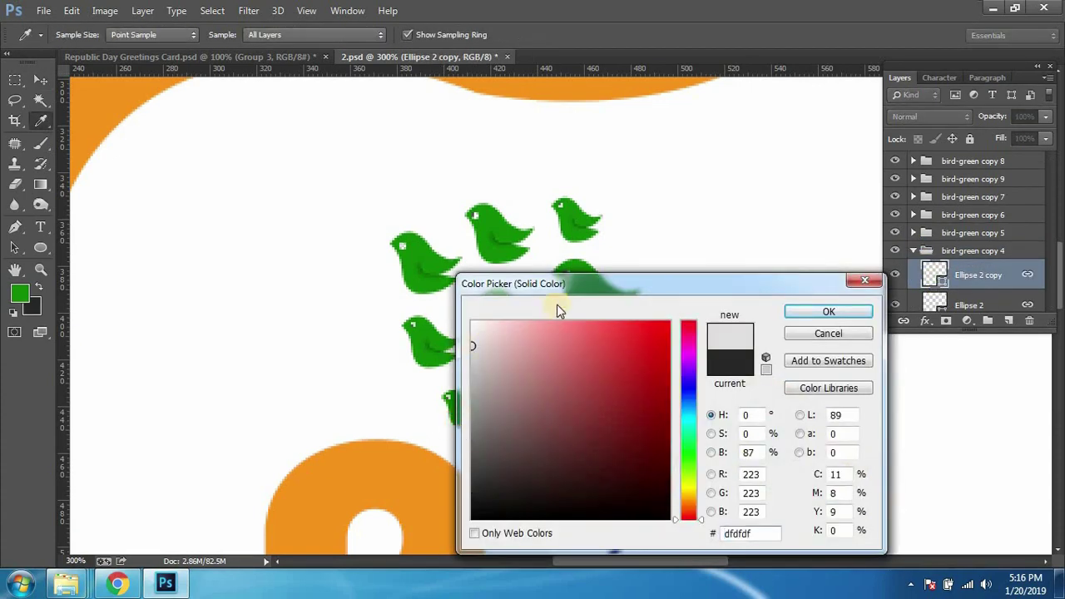
pyautogui.click(829, 334)
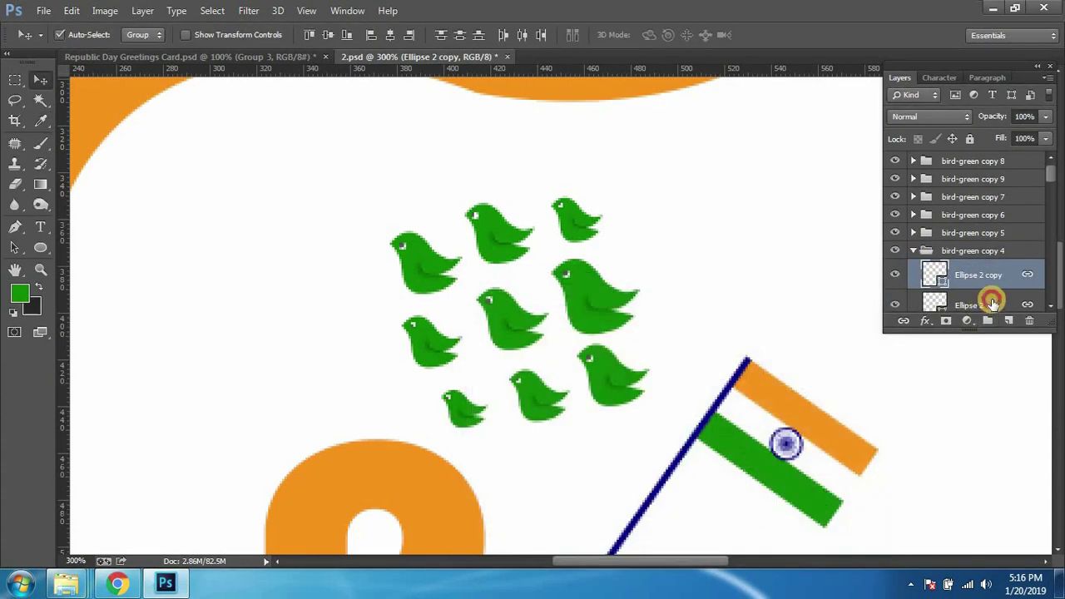
pyautogui.click(992, 302)
pyautogui.click(998, 308)
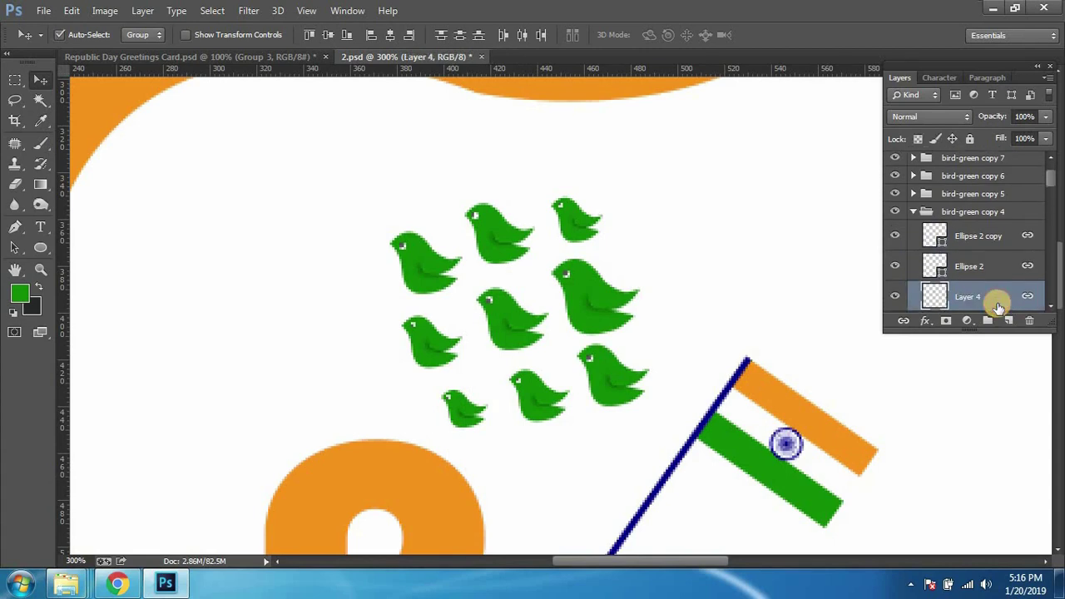
# Step: Give Layer 4 a white colour overlay sampled from the canvas
pyautogui.doubleClick(936, 283)
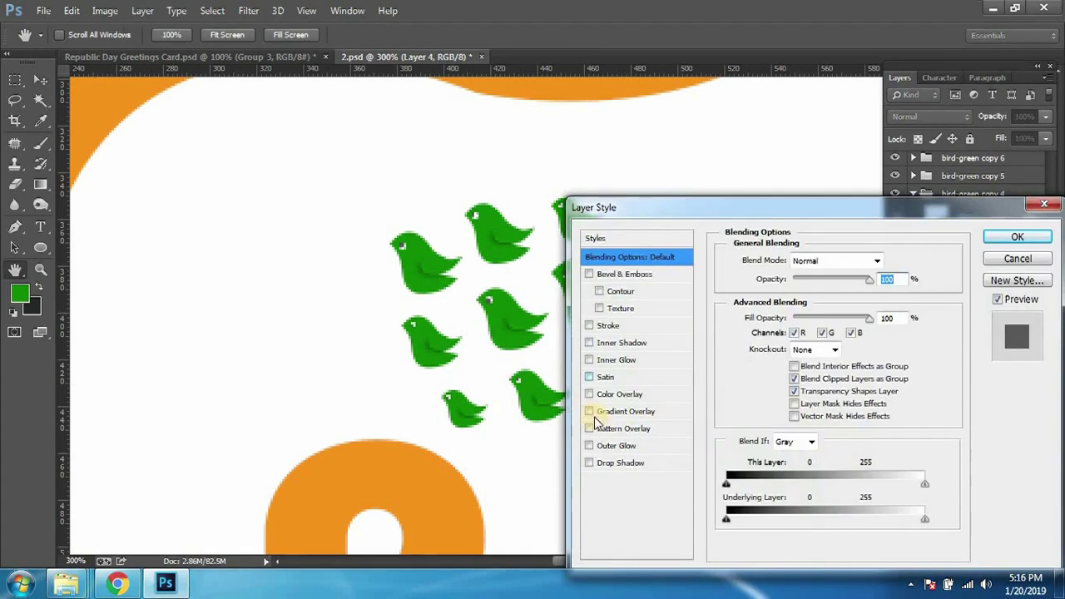
pyautogui.click(611, 396)
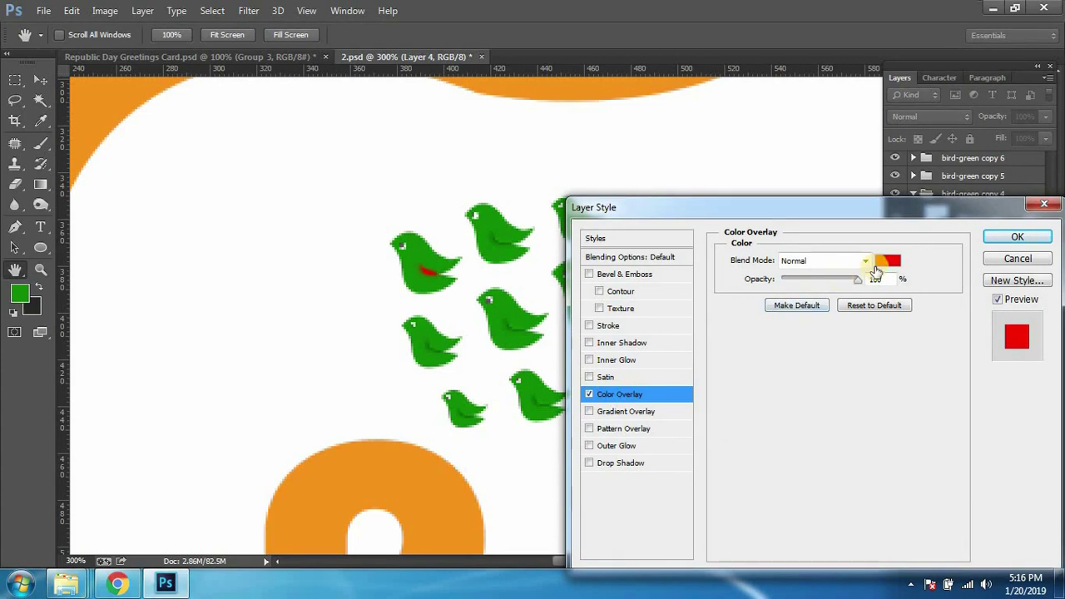
pyautogui.click(886, 261)
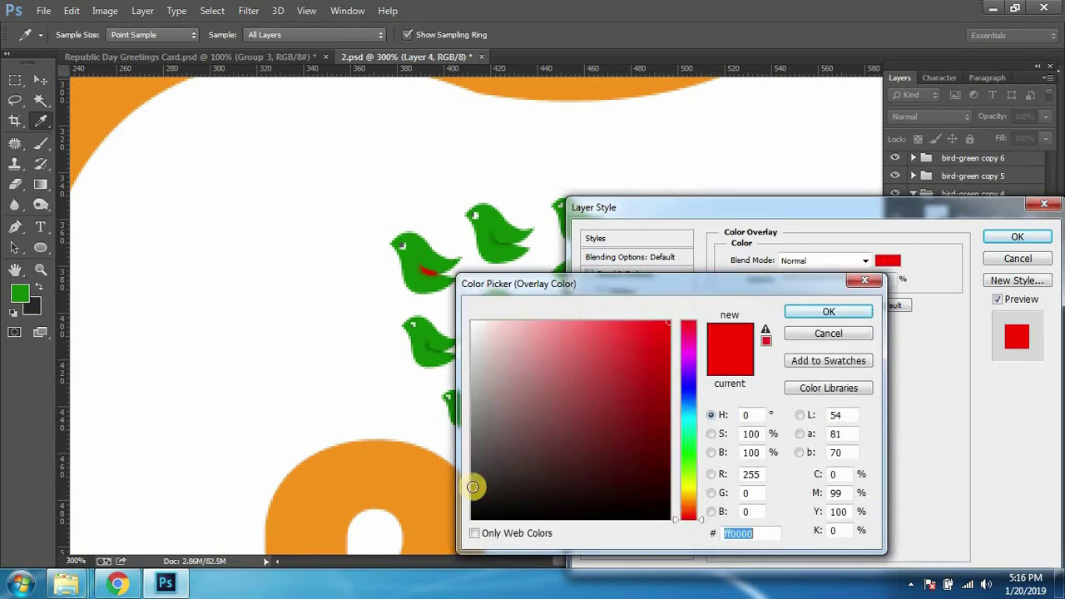
pyautogui.click(660, 146)
pyautogui.click(829, 311)
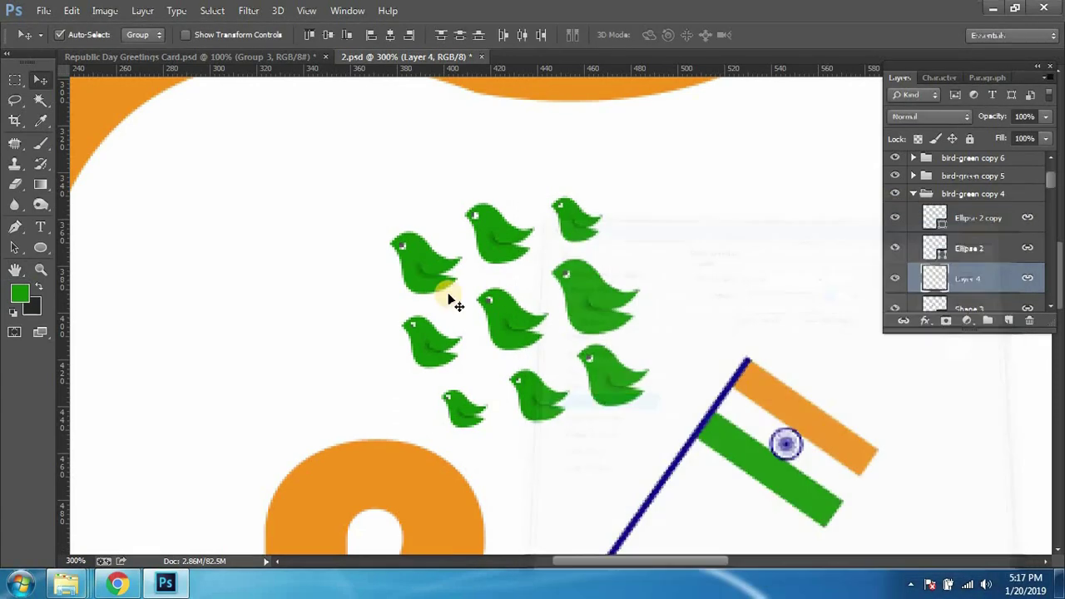
# Step: Set auto-select to pick individual layers and select the Shape 3 layer
pyautogui.click(416, 246)
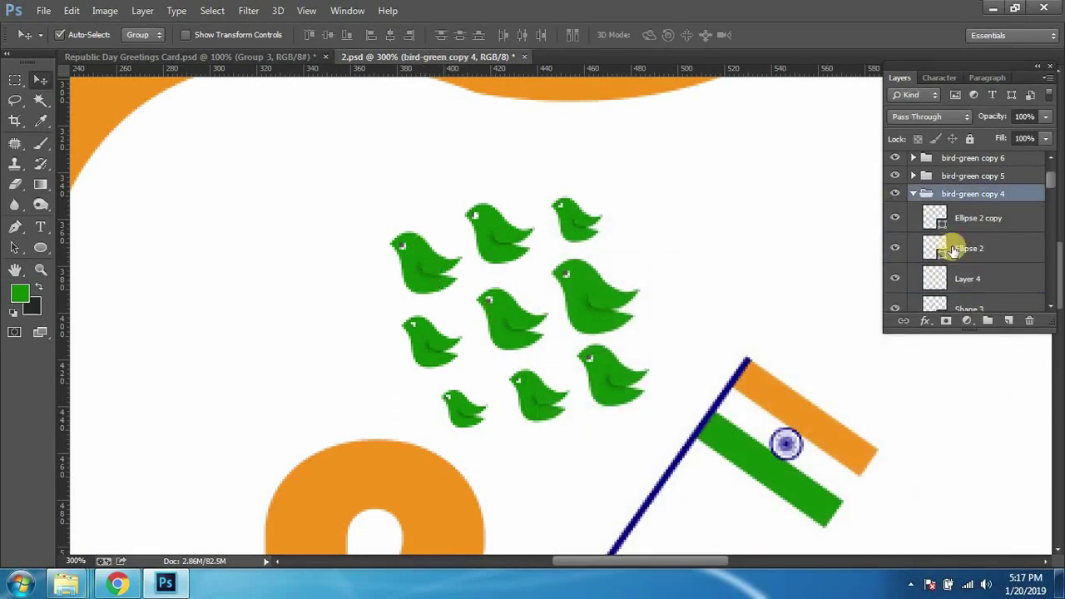
pyautogui.click(138, 34)
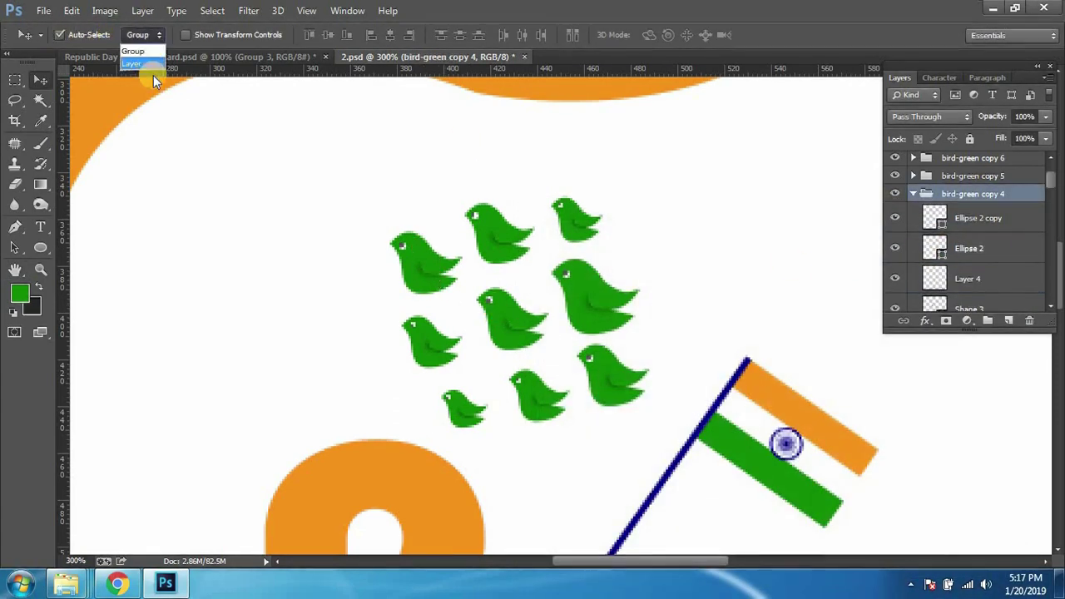
pyautogui.click(507, 197)
pyautogui.click(466, 289)
pyautogui.scroll(-2, 999, 266)
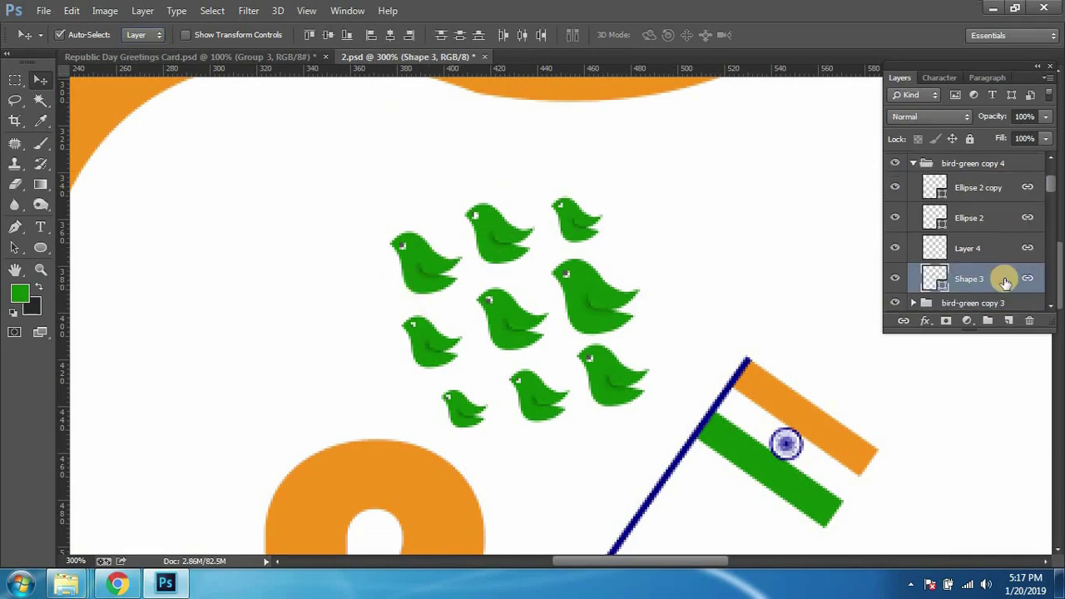
# Step: Fill Shape 3 with a light grey sampled from the artwork
pyautogui.doubleClick(937, 244)
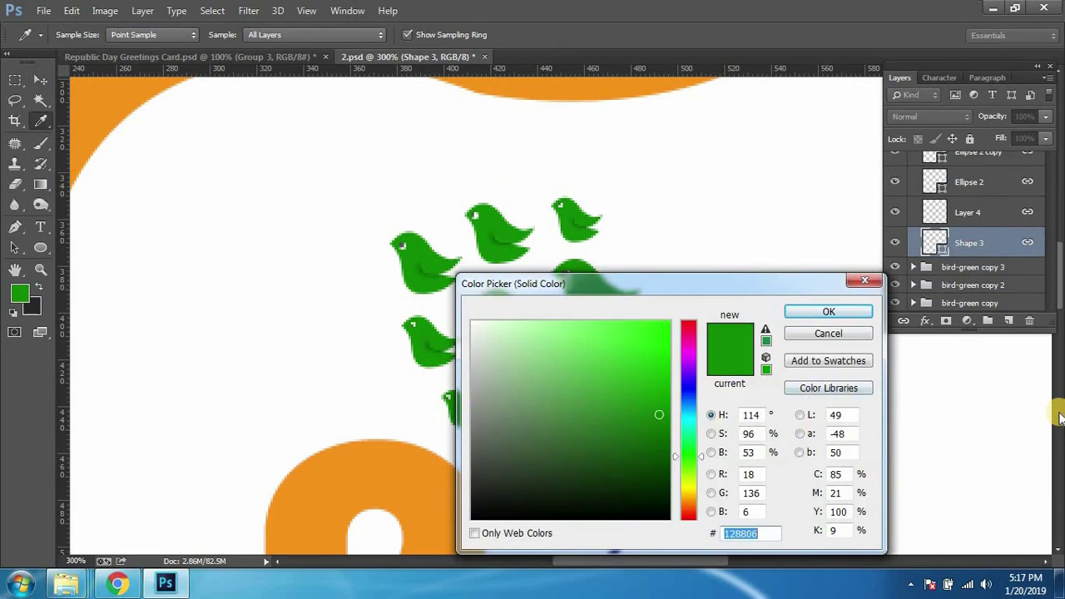
pyautogui.moveTo(341, 383); pyautogui.dragTo(280, 285)
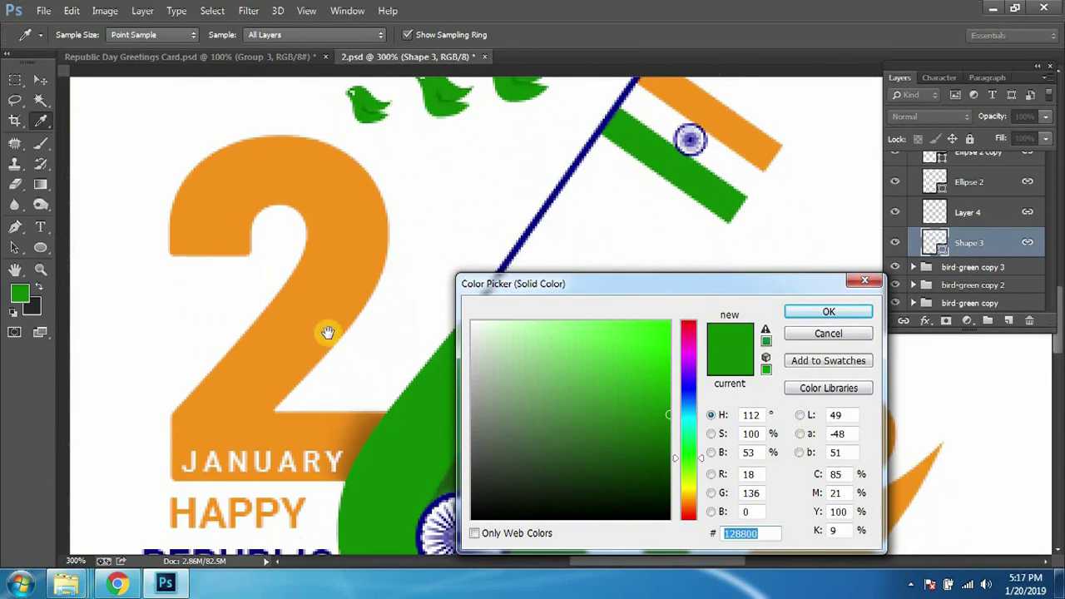
pyautogui.moveTo(316, 357)
pyautogui.mouseDown()
pyautogui.moveTo(240, 295)
pyautogui.moveTo(150, 247)
pyautogui.mouseUp()
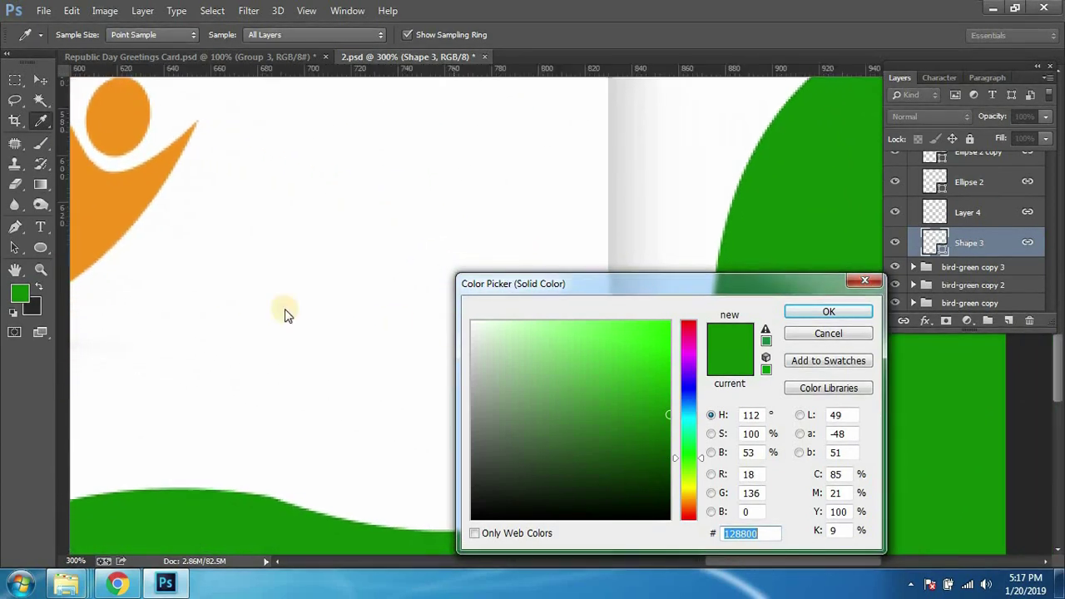
pyautogui.moveTo(285, 312); pyautogui.dragTo(304, 244)
pyautogui.click(317, 204)
pyautogui.click(829, 311)
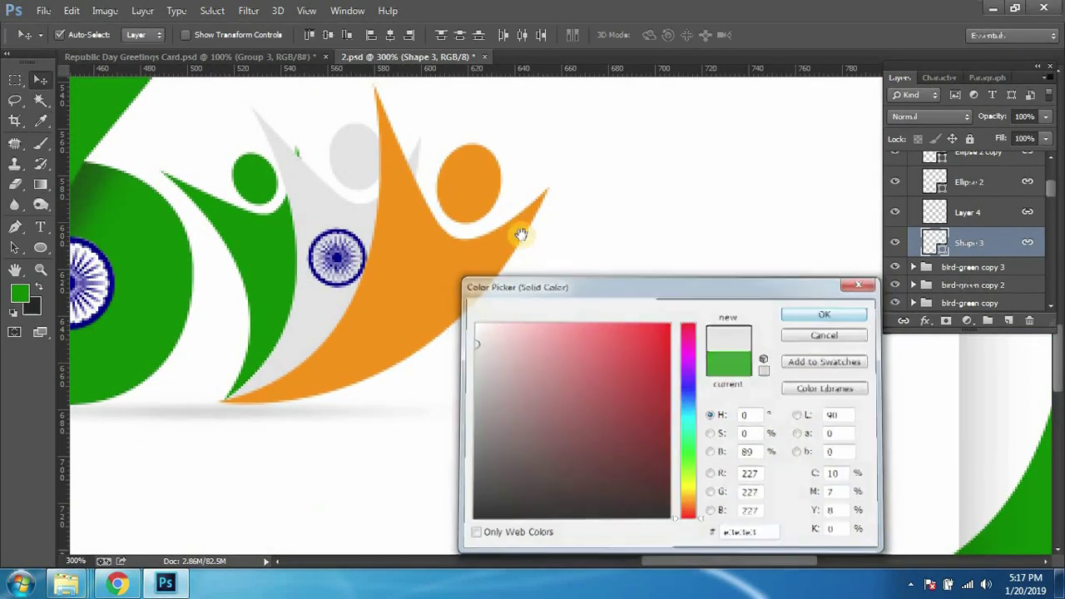
# Step: Zoom in on the flock and open Layer Style for the wing layer, Layer 4
pyautogui.moveTo(519, 231); pyautogui.dragTo(672, 392)
pyautogui.moveTo(466, 141); pyautogui.dragTo(674, 390)
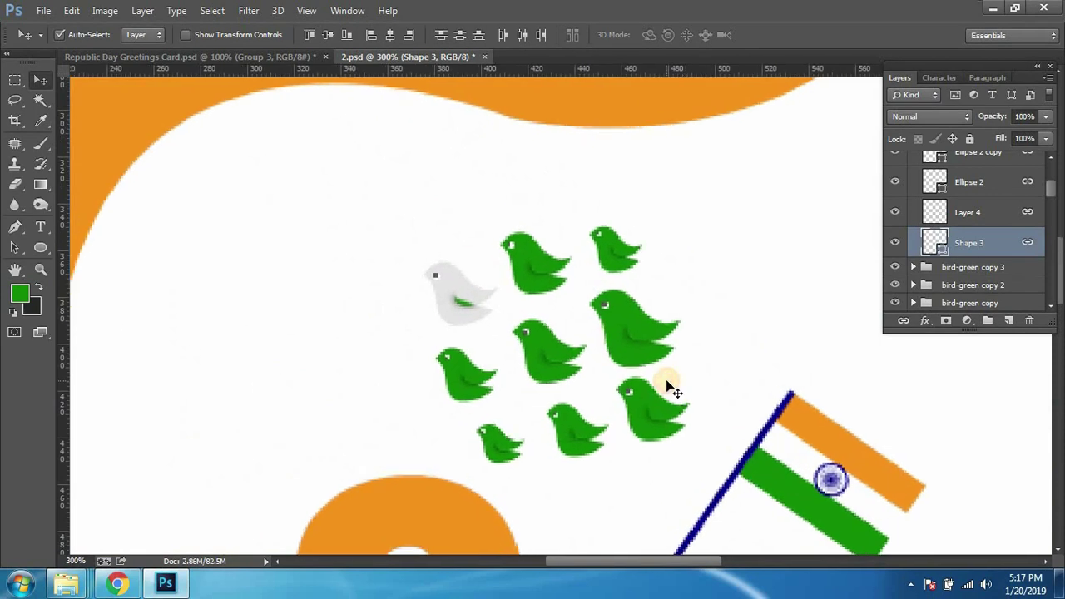
pyautogui.hotkey('ctrl', 'r')
pyautogui.hotkey('ctrl', '+')
pyautogui.hotkey('ctrl', '+')
pyautogui.click(407, 299)
pyautogui.click(999, 218)
pyautogui.doubleClick(999, 218)
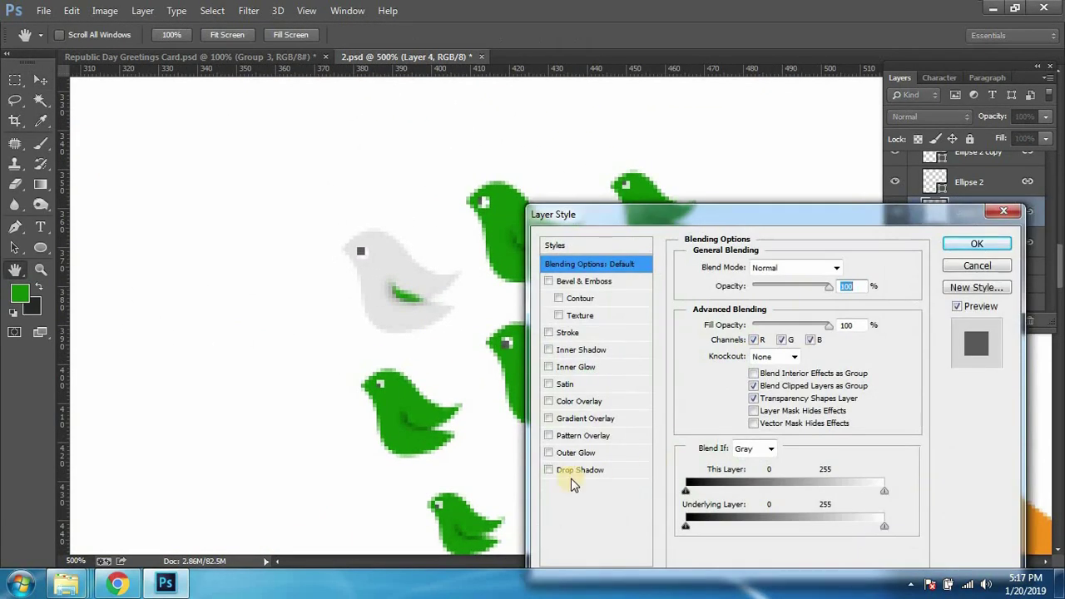
# Step: Give the wing a colour overlay of light grey sampled from the grey bird
pyautogui.click(577, 401)
pyautogui.click(846, 267)
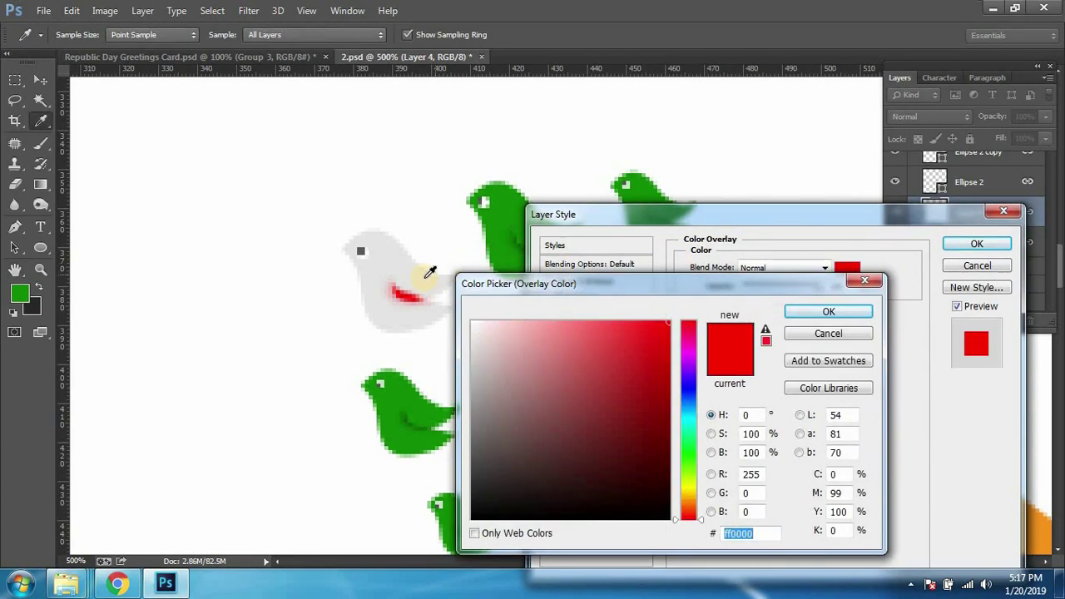
pyautogui.click(427, 280)
pyautogui.click(823, 312)
pyautogui.click(975, 244)
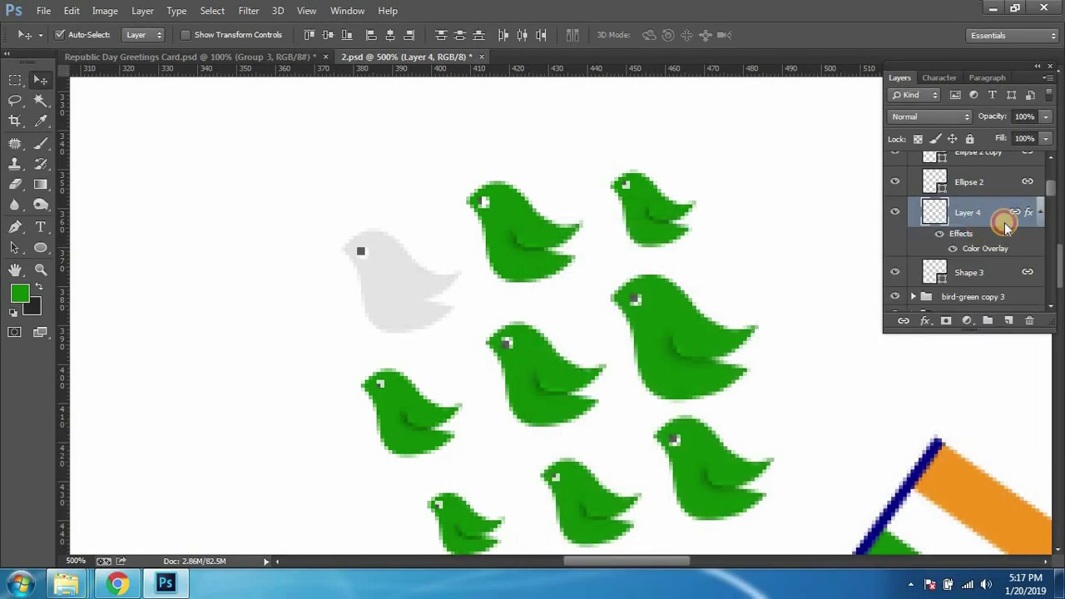
# Step: Add a drop shadow to the wing with 1 px distance and 1 px size
pyautogui.doubleClick(1004, 223)
pyautogui.click(583, 470)
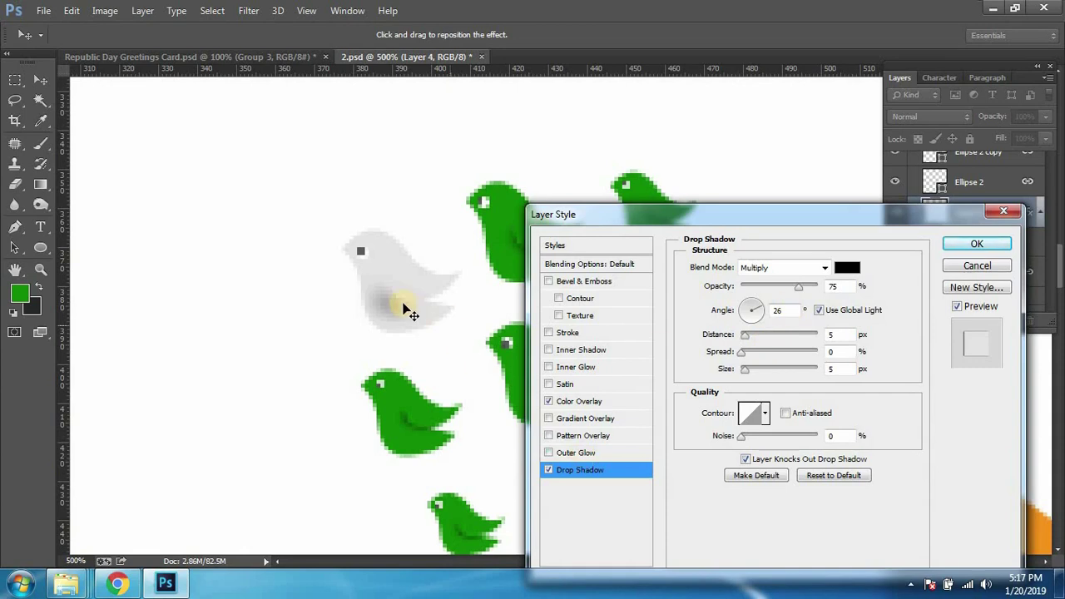
pyautogui.moveTo(404, 309); pyautogui.dragTo(410, 298)
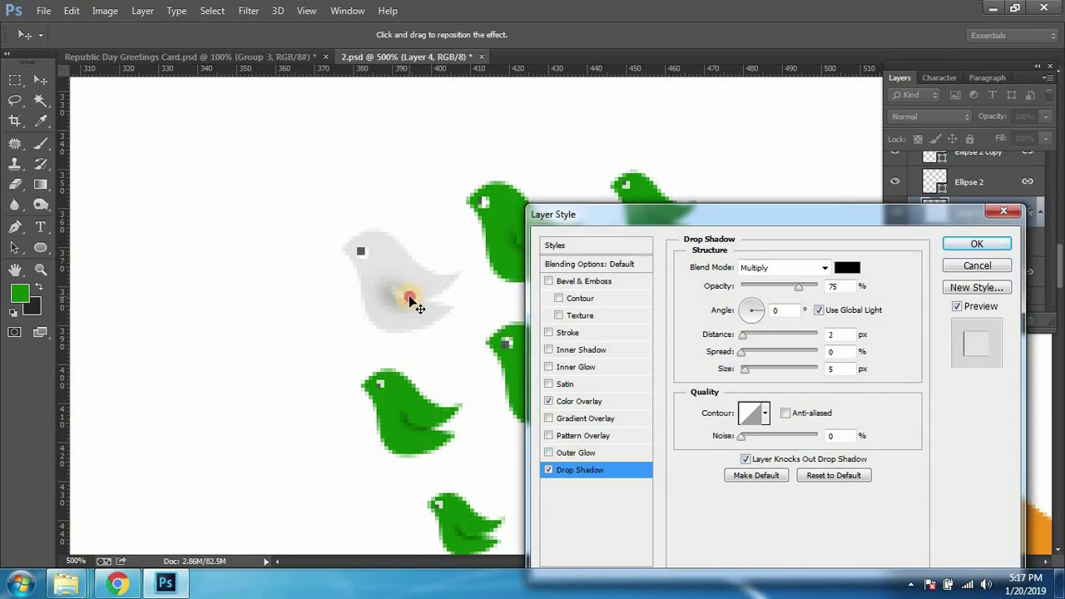
pyautogui.click(746, 371)
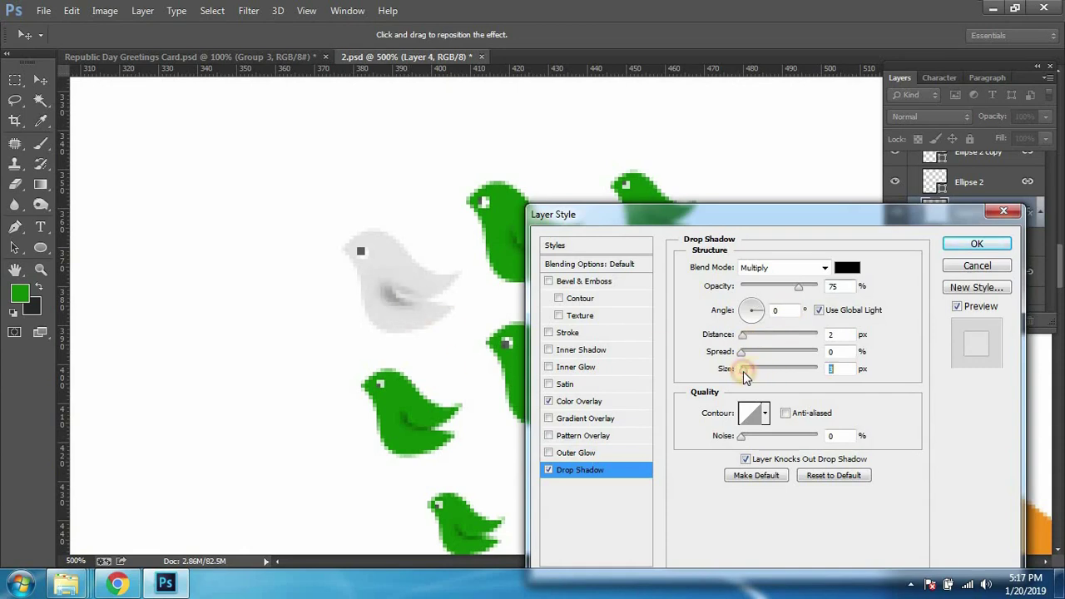
pyautogui.click(741, 335)
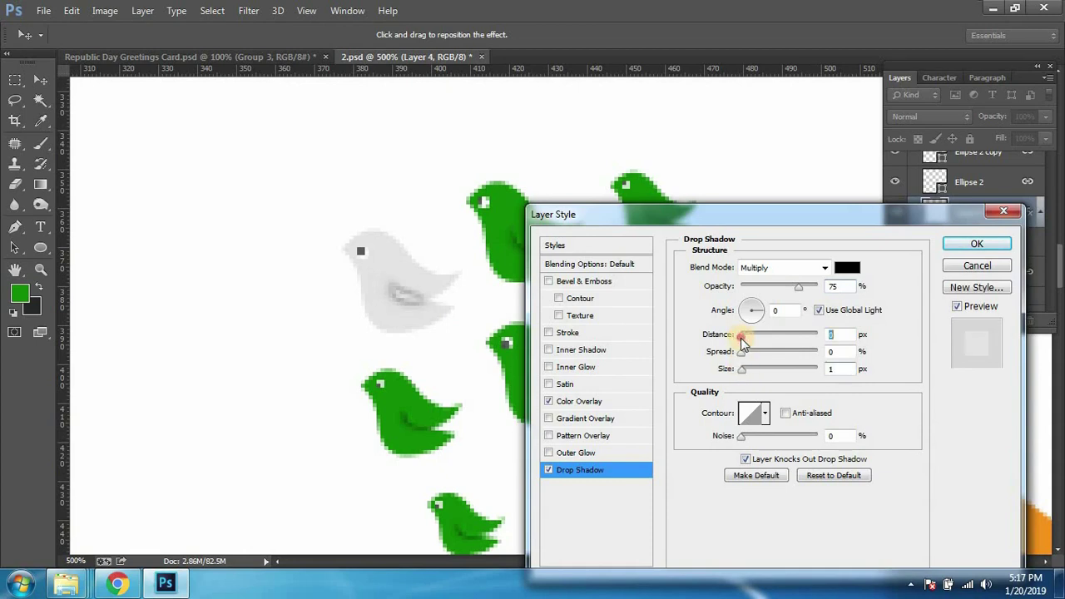
pyautogui.click(975, 244)
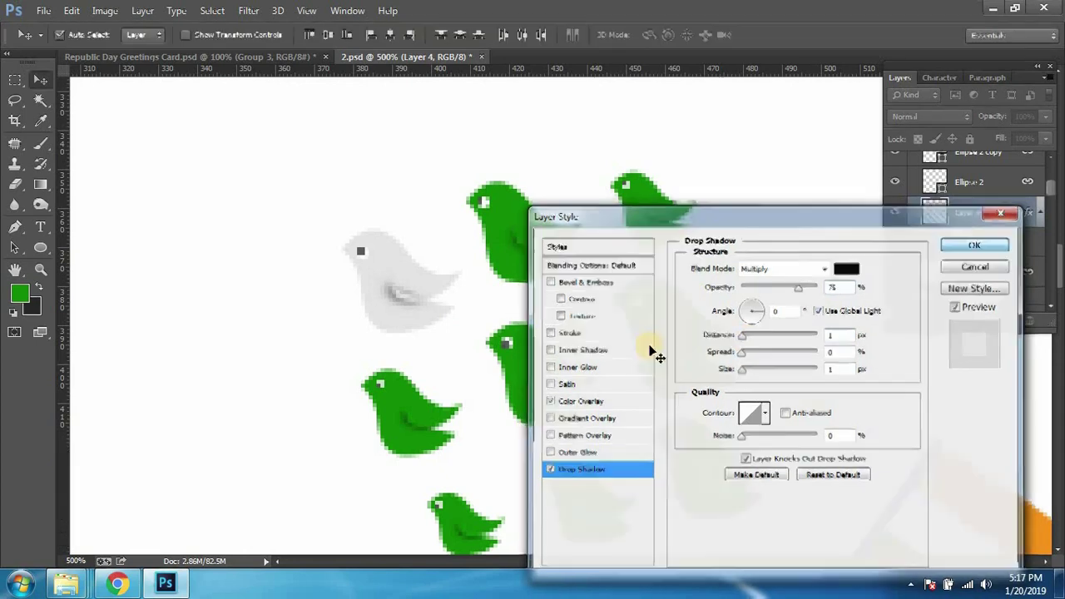
pyautogui.scroll(-2, 651, 357)
# Step: Undo the drop shadow on the grey bird's wing and save the document
pyautogui.scroll(-2, 651, 358)
pyautogui.scroll(-1, 651, 358)
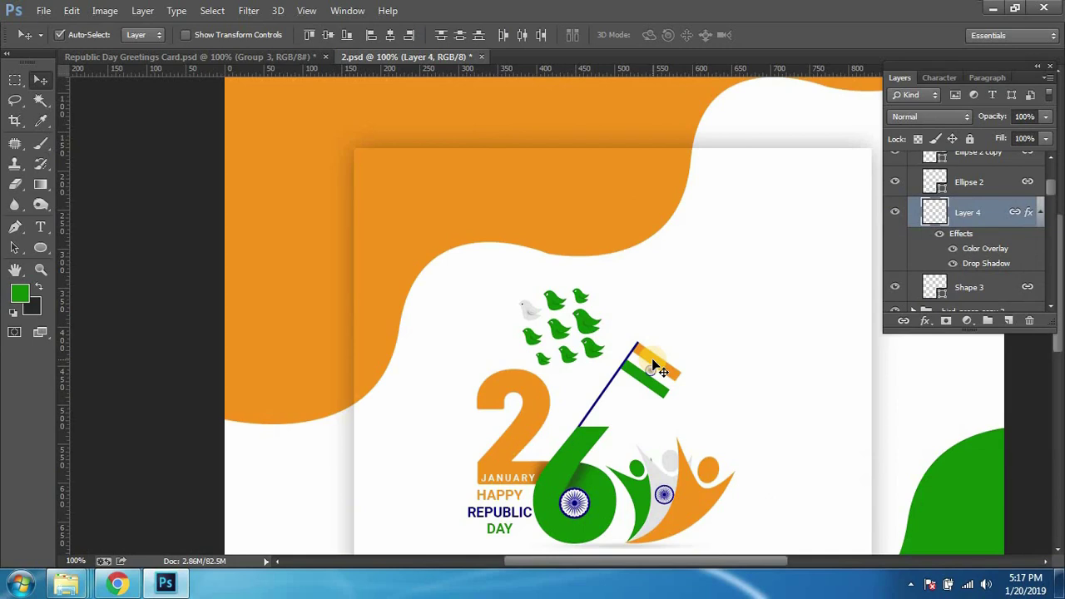
pyautogui.scroll(1, 653, 365)
pyautogui.scroll(-1, 652, 363)
pyautogui.scroll(2, 652, 362)
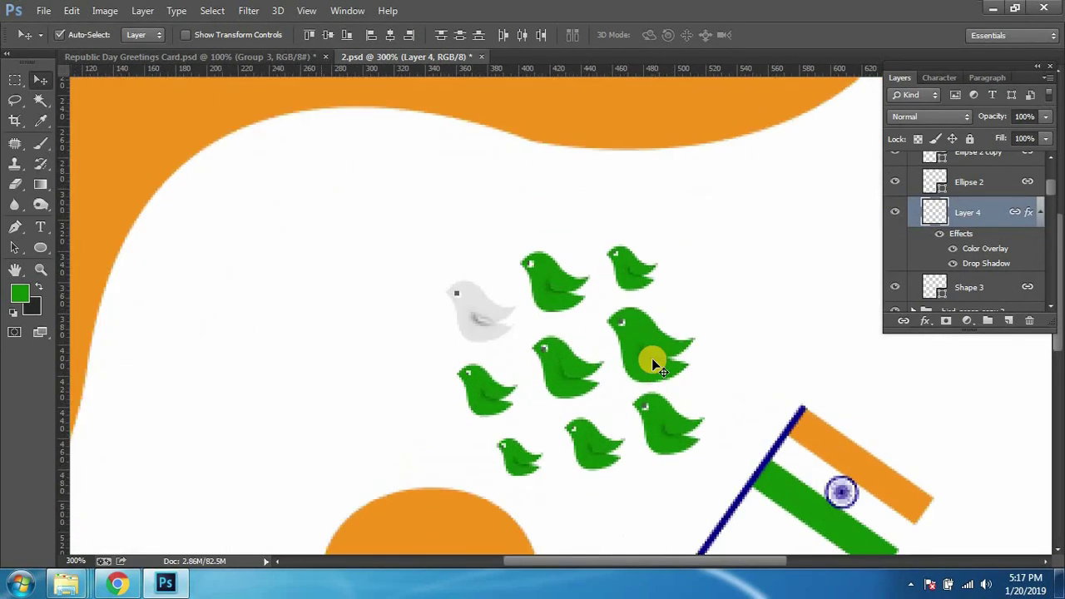
pyautogui.scroll(1, 652, 363)
pyautogui.scroll(1, 652, 362)
pyautogui.scroll(-2, 580, 332)
pyautogui.hotkey('ctrl', 'z')
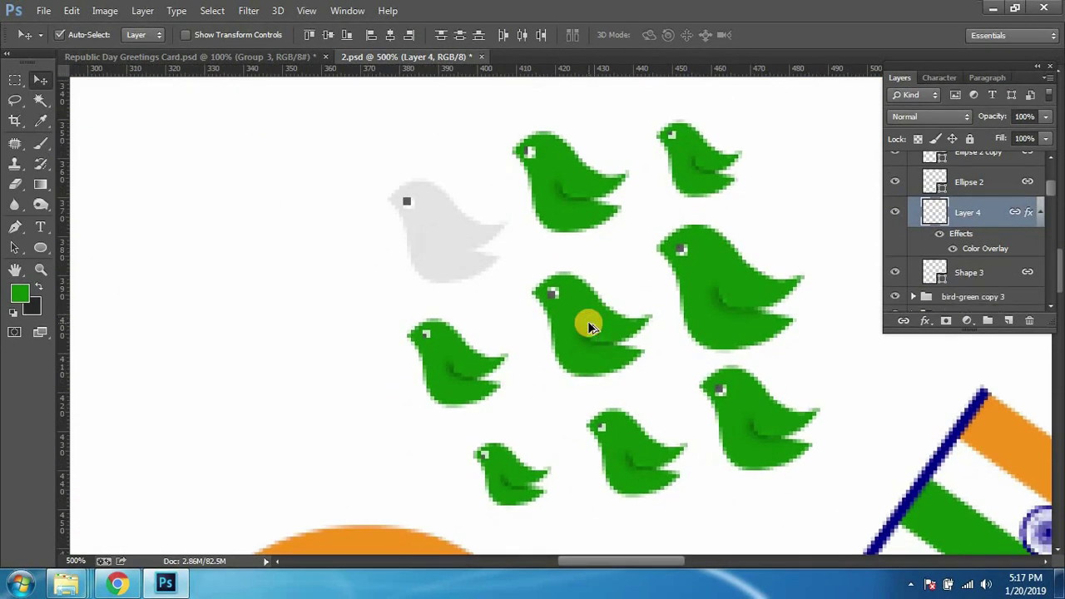
pyautogui.scroll(-1, 570, 293)
pyautogui.scroll(-2, 569, 294)
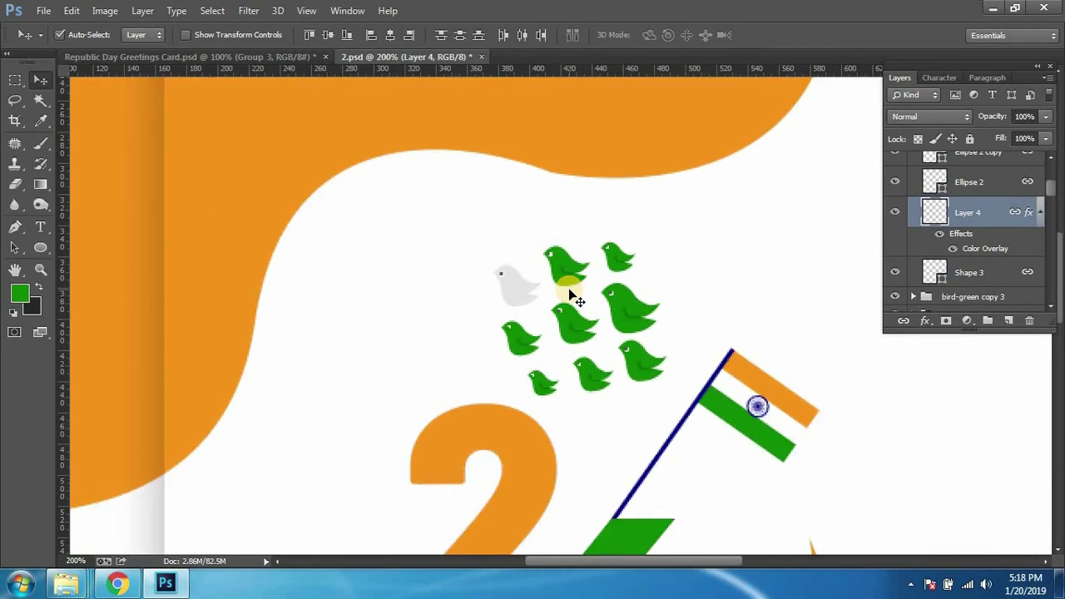
pyautogui.scroll(1, 570, 294)
pyautogui.hotkey('ctrl', 's')
# Step: Pan to the birds and flag, show the rulers, and select the bird's Shape 3 layer
pyautogui.scroll(-2, 570, 291)
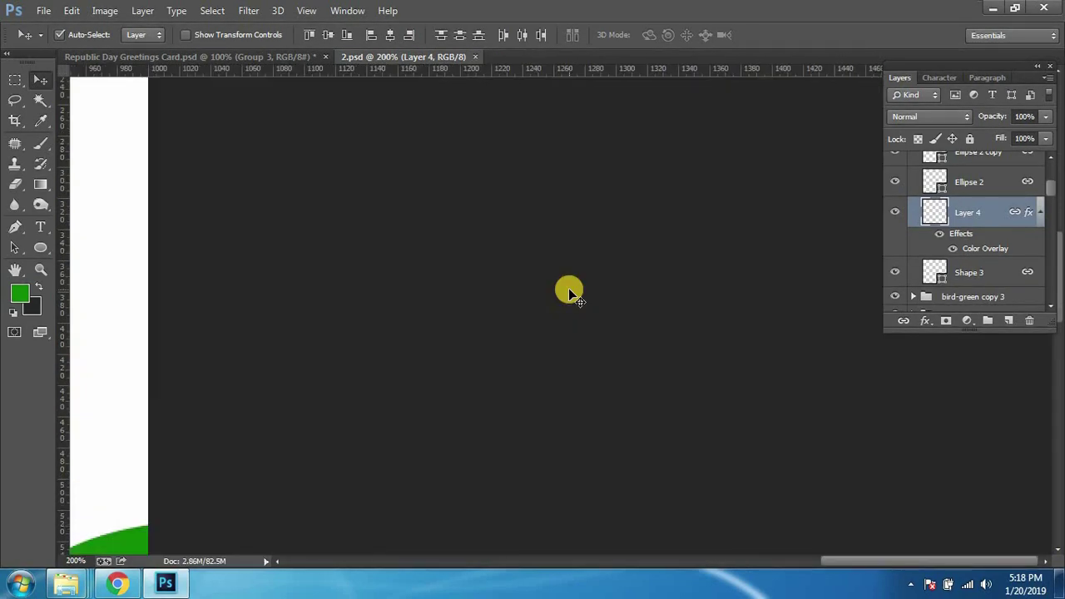
pyautogui.scroll(-1, 570, 291)
pyautogui.scroll(-2, 570, 291)
pyautogui.scroll(2, 570, 294)
pyautogui.scroll(2, 570, 291)
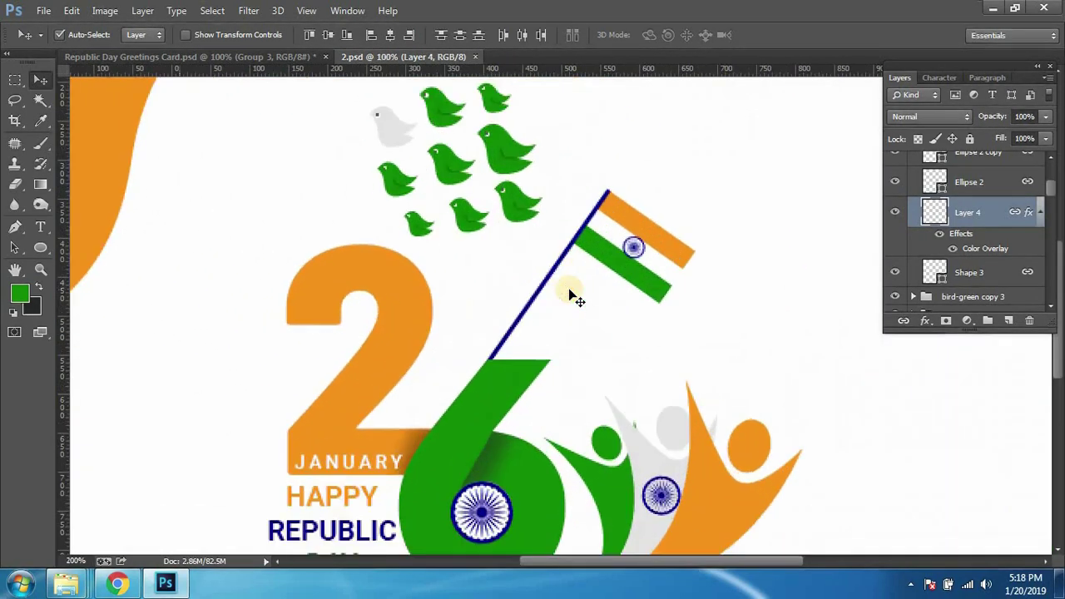
pyautogui.scroll(1, 570, 292)
pyautogui.moveTo(511, 363); pyautogui.dragTo(597, 417)
pyautogui.scroll(-1, 616, 433)
pyautogui.scroll(1, 625, 439)
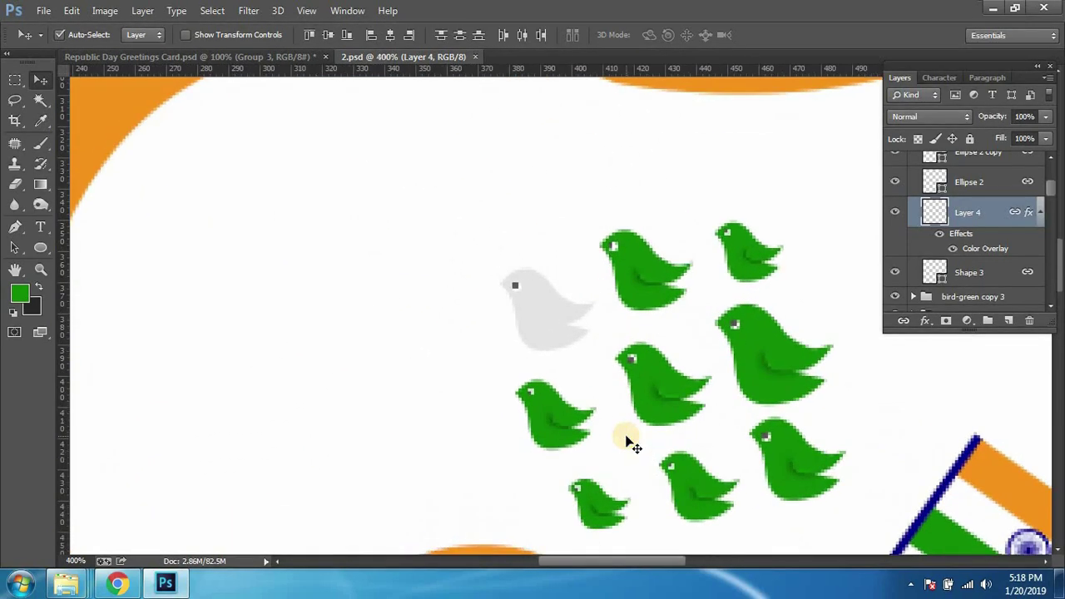
pyautogui.scroll(1, 566, 333)
pyautogui.hotkey('ctrl', 'r')
pyautogui.click(545, 323)
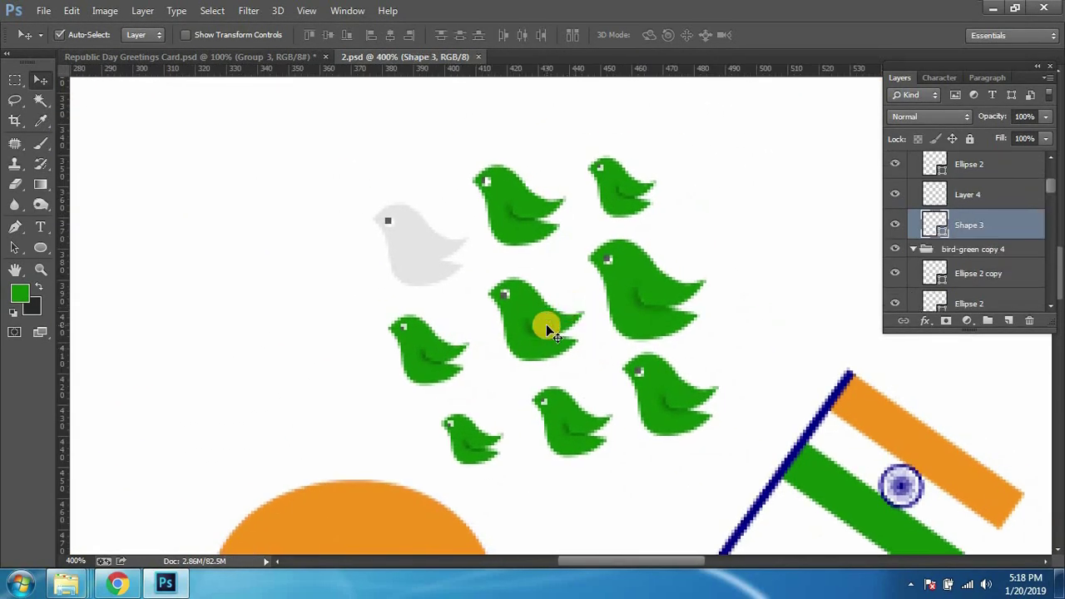
pyautogui.scroll(-1, 546, 324)
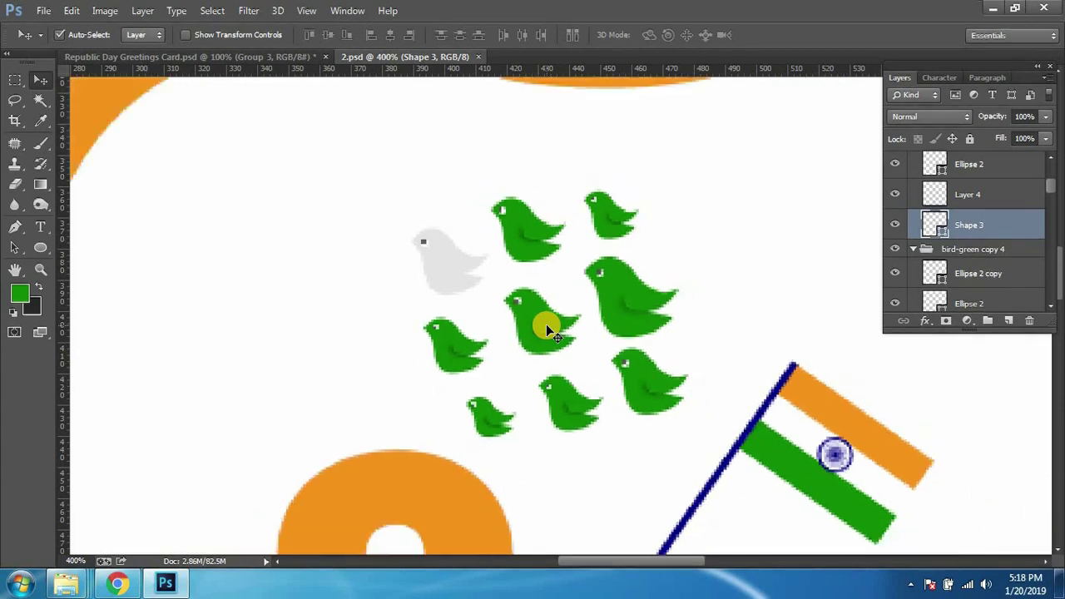
pyautogui.click(460, 264)
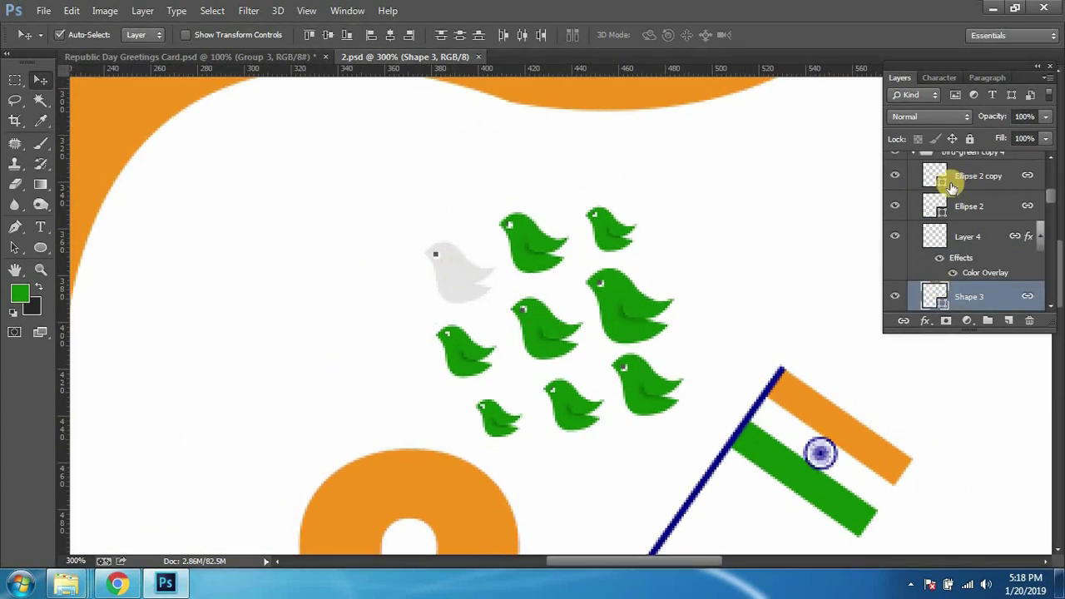
pyautogui.scroll(1, 940, 177)
# Step: Delete the extra bird-green copy groups, make the original bird-green group visible, and save
pyautogui.click(915, 171)
pyautogui.click(915, 171)
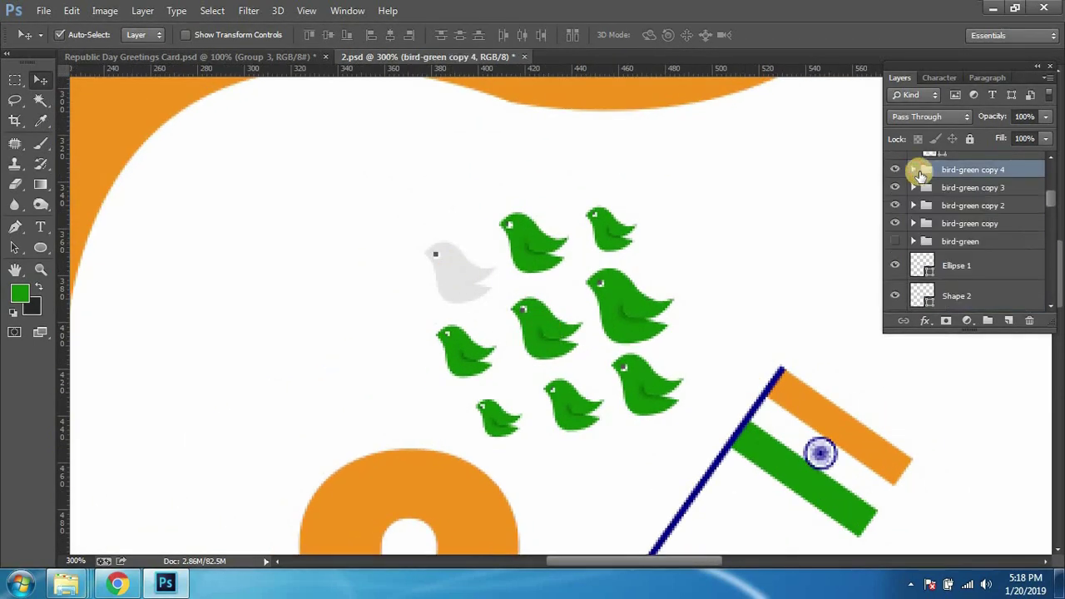
pyautogui.press('Delete')
pyautogui.press('Delete')
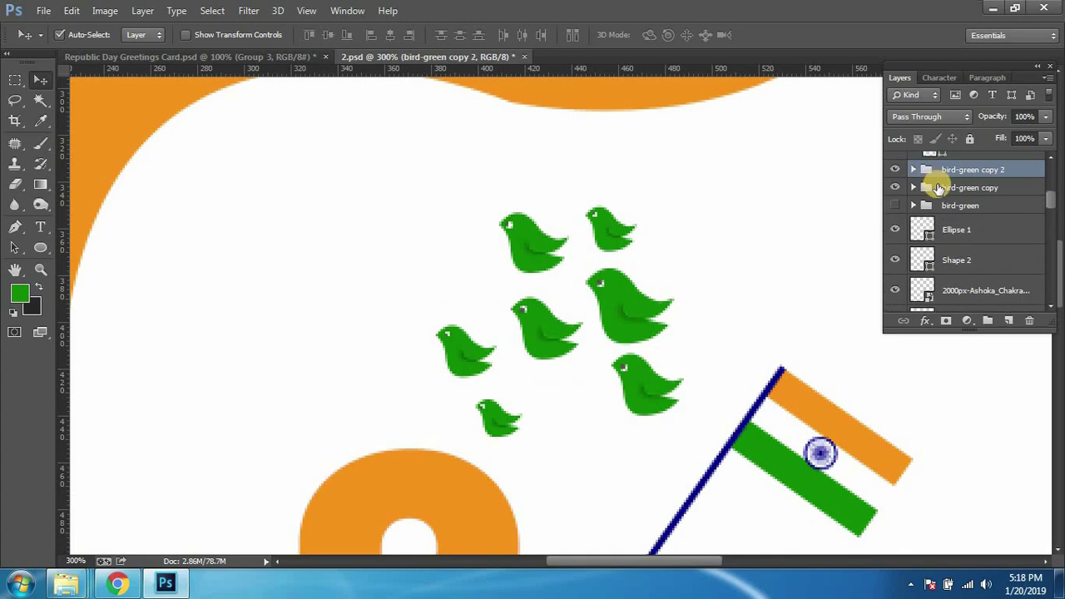
pyautogui.press('Delete')
pyautogui.press('Delete')
pyautogui.scroll(2, 955, 208)
pyautogui.scroll(2, 955, 208)
pyautogui.scroll(2, 957, 212)
pyautogui.click(962, 169)
pyautogui.press('Delete')
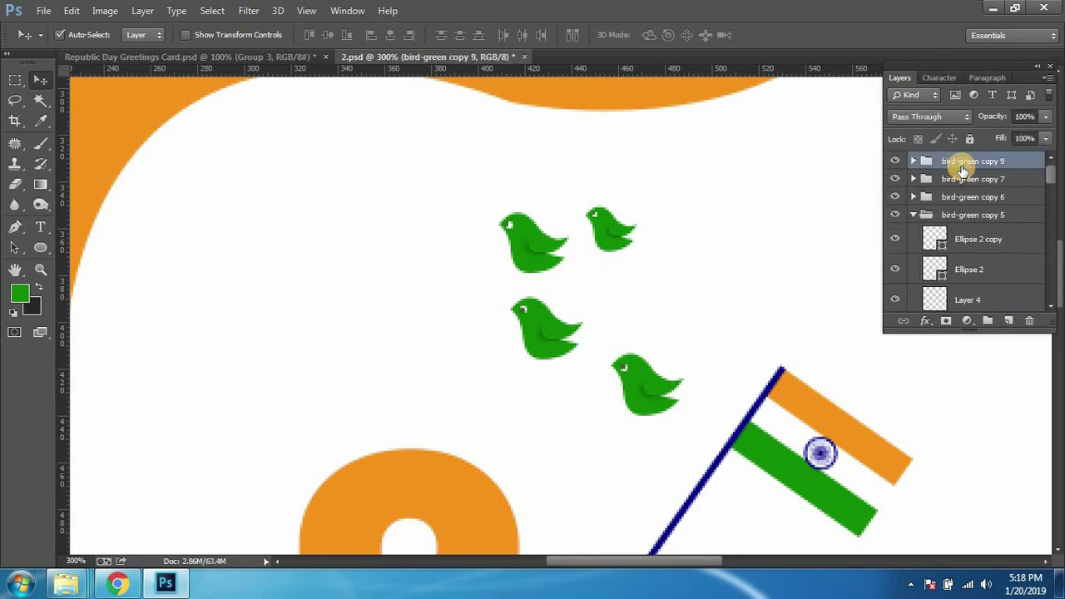
pyautogui.press('Delete')
pyautogui.press('Delete')
pyautogui.press('Delete')
pyautogui.press('Delete')
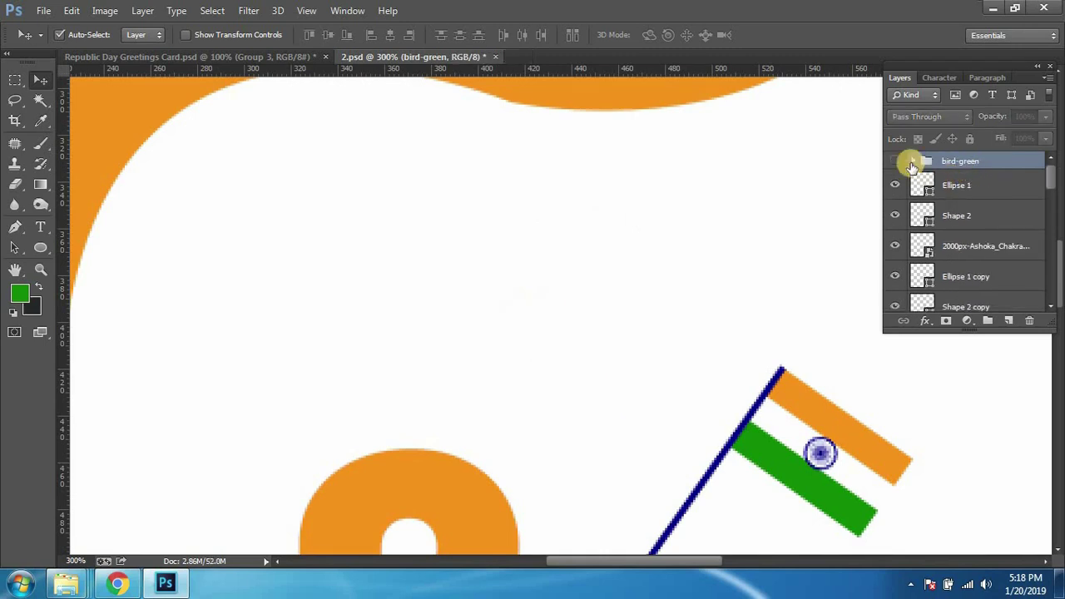
pyautogui.click(894, 161)
pyautogui.hotkey('ctrl', 's')
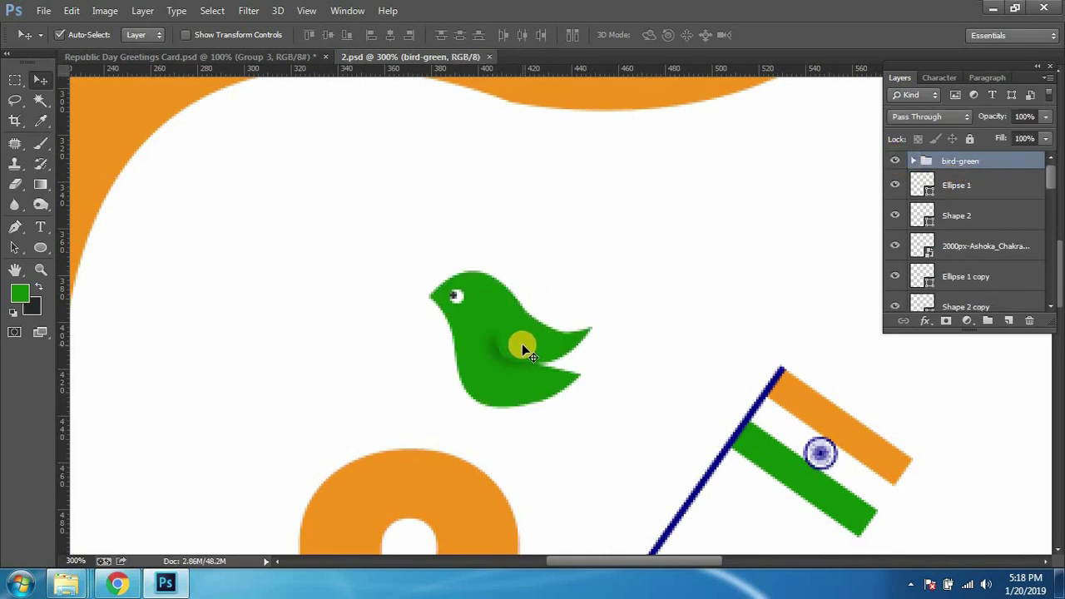
# Step: Duplicate the bird twice with Auto-Select set to Group, try a row, then delete the duplicates
pyautogui.hotkey('ctrl', 'j')
pyautogui.hotkey('ctrl', 'j')
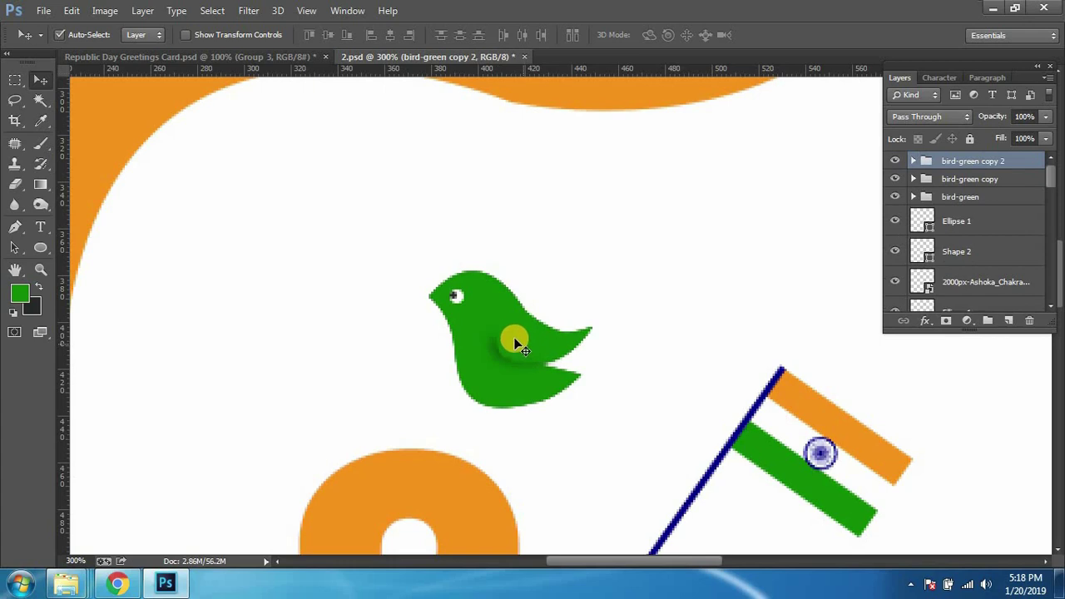
pyautogui.click(138, 34)
pyautogui.click(140, 60)
pyautogui.moveTo(502, 349); pyautogui.dragTo(677, 303)
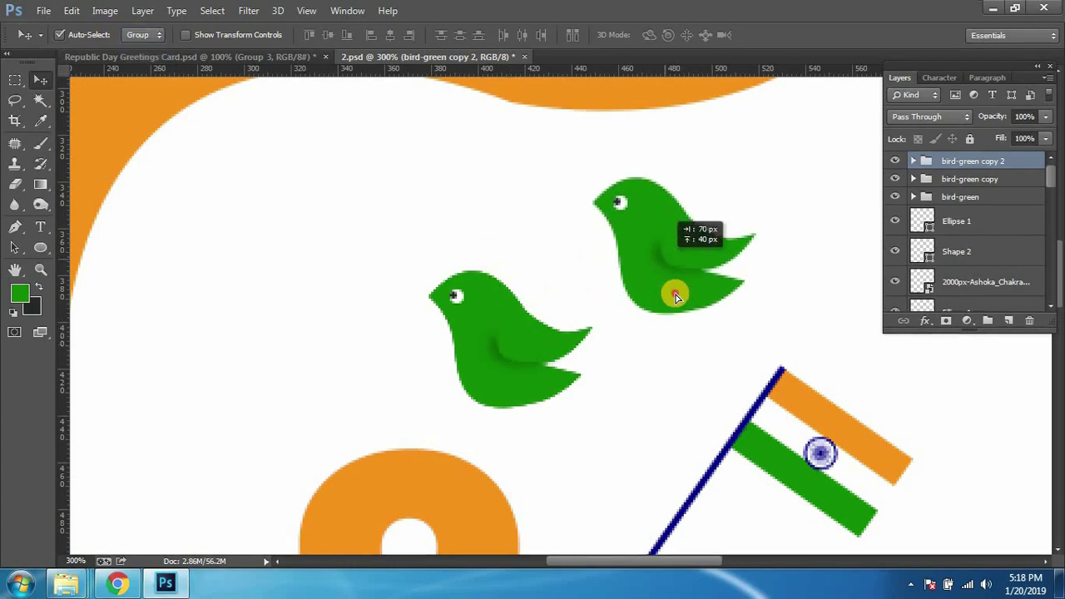
pyautogui.moveTo(454, 305)
pyautogui.mouseDown()
pyautogui.moveTo(387, 262)
pyautogui.moveTo(311, 297)
pyautogui.mouseUp()
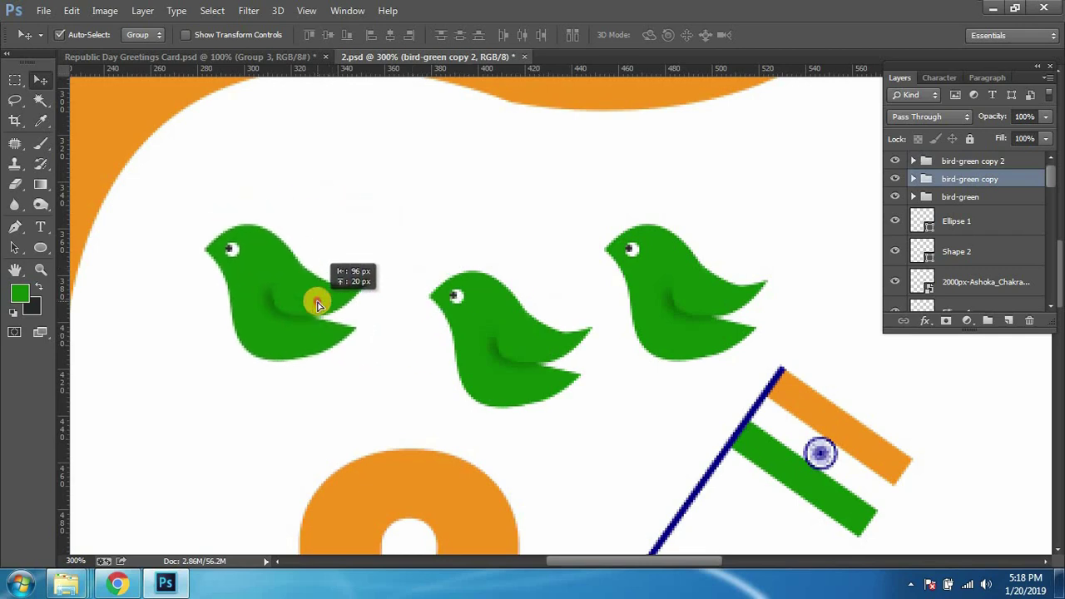
pyautogui.hotkey('ctrl', 's')
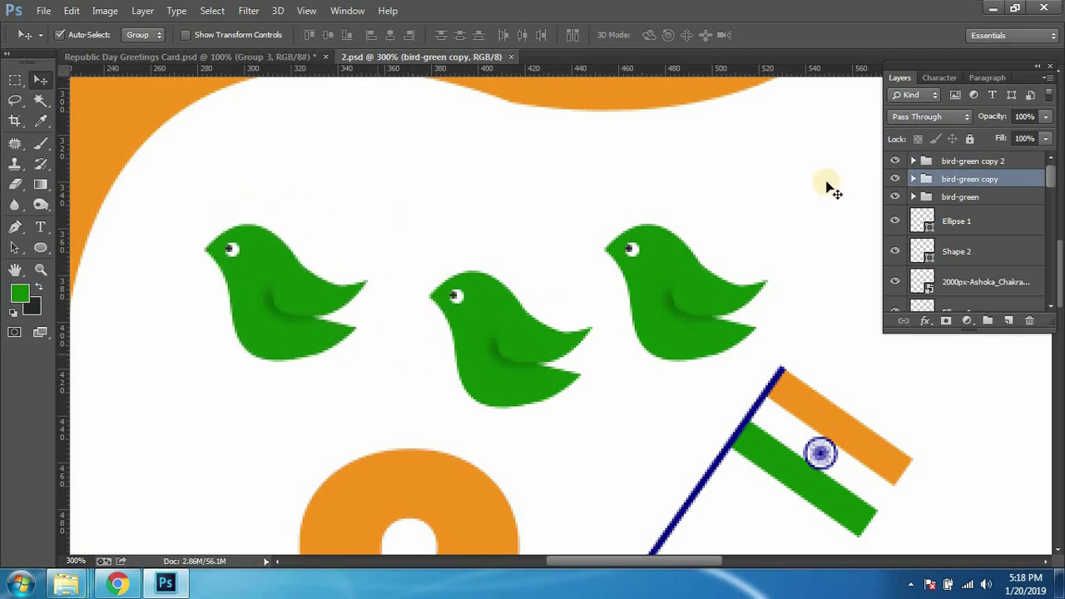
pyautogui.click(945, 162)
pyautogui.press('Delete')
pyautogui.press('Delete')
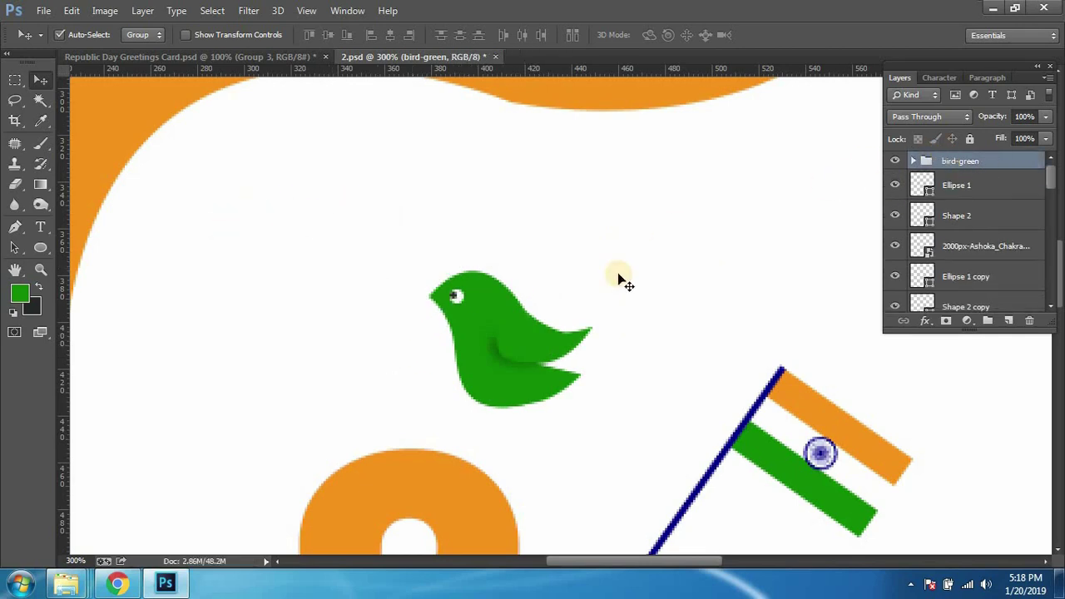
# Step: Move the green bird left and Alt-drag copies to its right to form a row
pyautogui.click(399, 247)
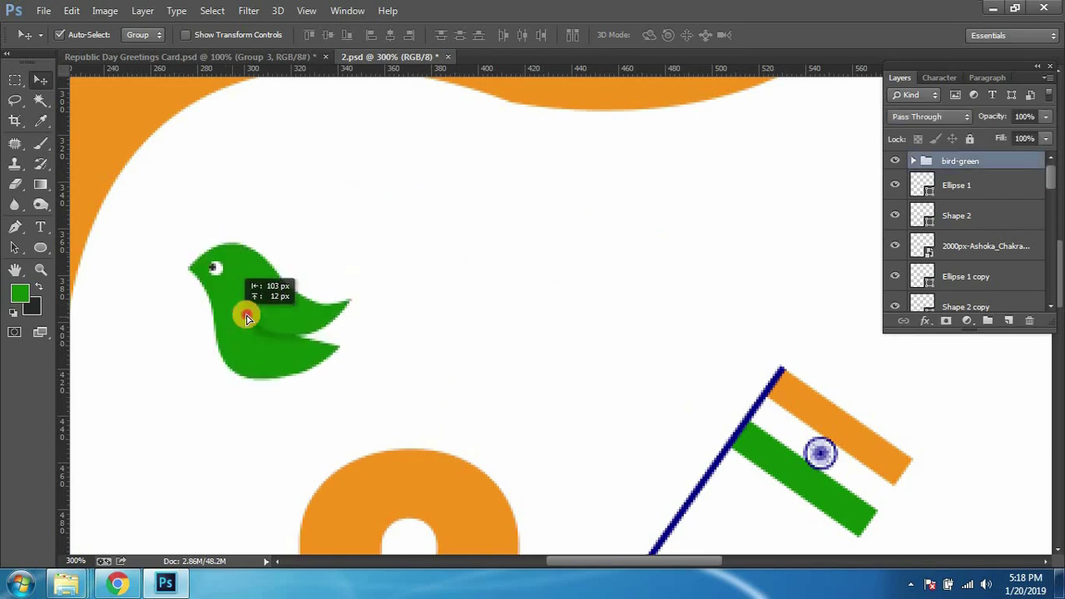
pyautogui.moveTo(465, 293); pyautogui.dragTo(240, 264)
pyautogui.click(535, 283)
pyautogui.click(325, 335)
pyautogui.moveTo(288, 318); pyautogui.dragTo(639, 277)
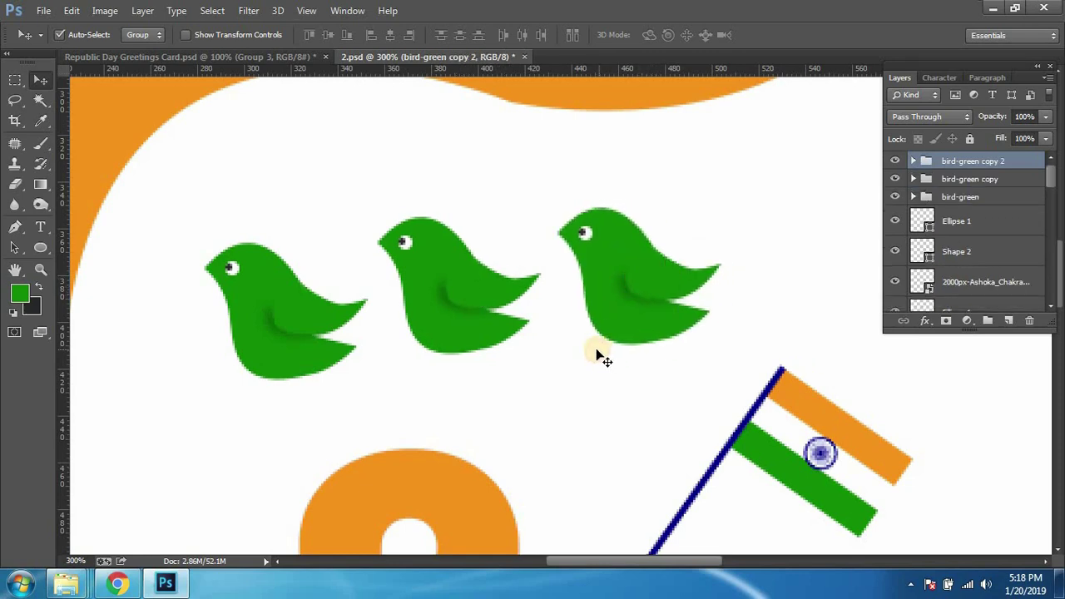
pyautogui.click(572, 361)
pyautogui.scroll(1, 572, 362)
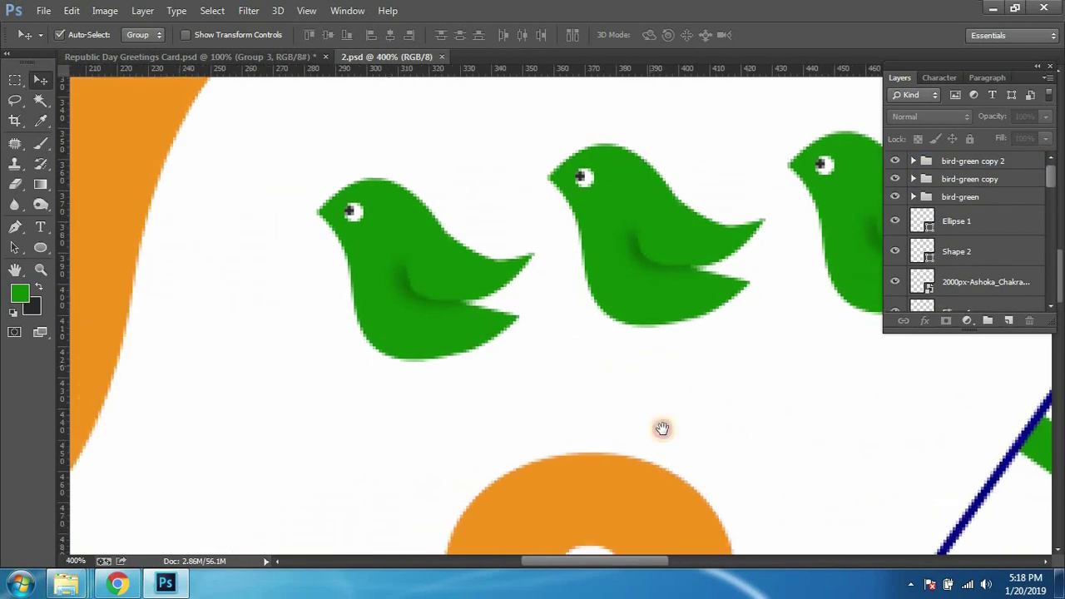
pyautogui.click(482, 344)
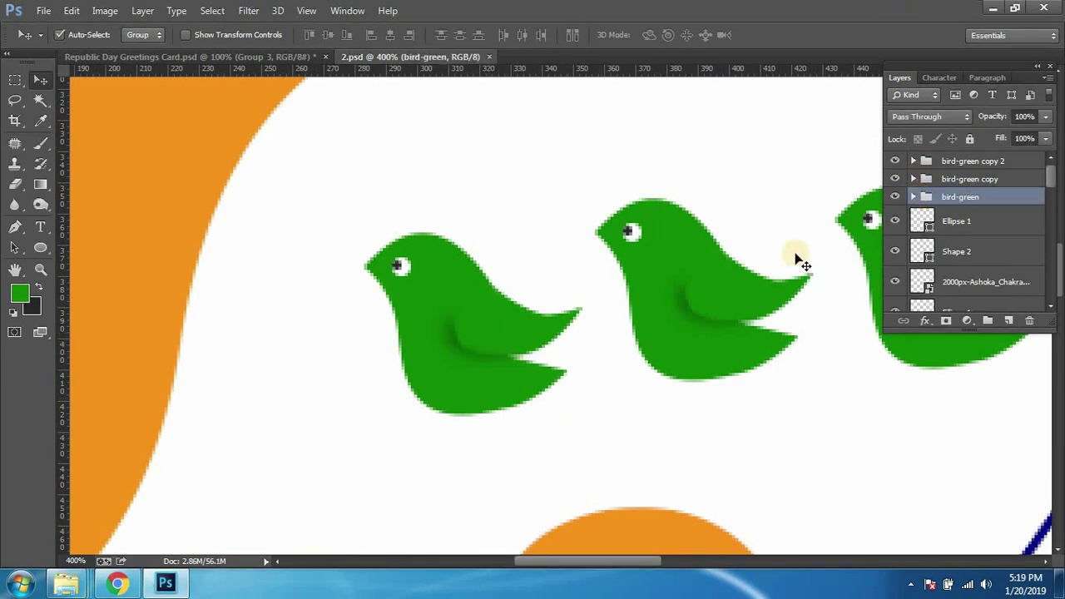
pyautogui.click(773, 306)
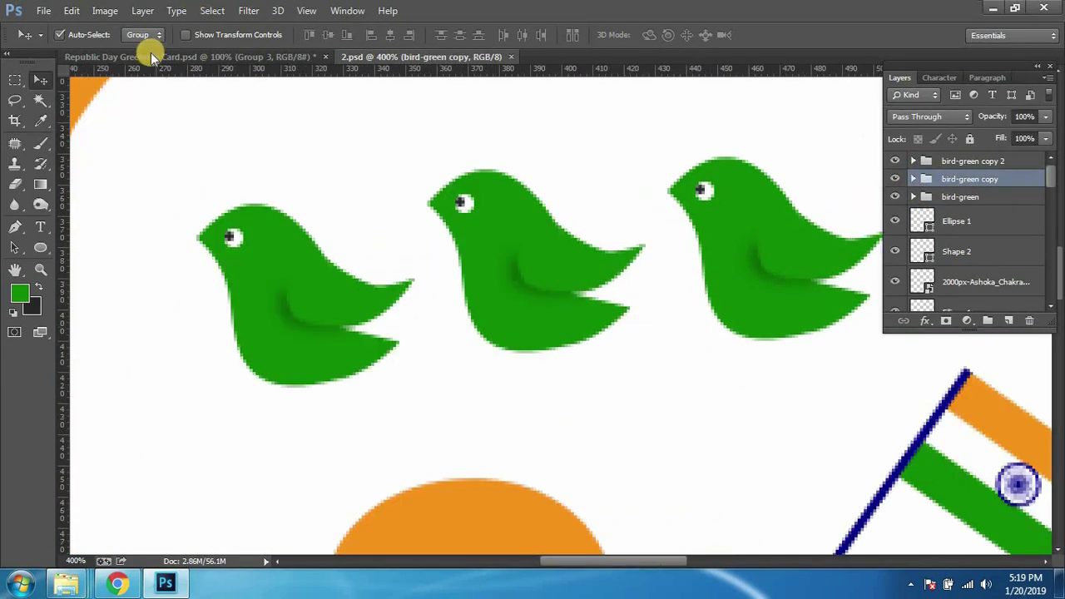
# Step: Expand the middle bird's group, set Auto-Select to Layer, and select its Shape 3 body
pyautogui.click(913, 179)
pyautogui.hotkey('alt', '[')
pyautogui.scroll(-1, 990, 267)
pyautogui.scroll(1, 927, 230)
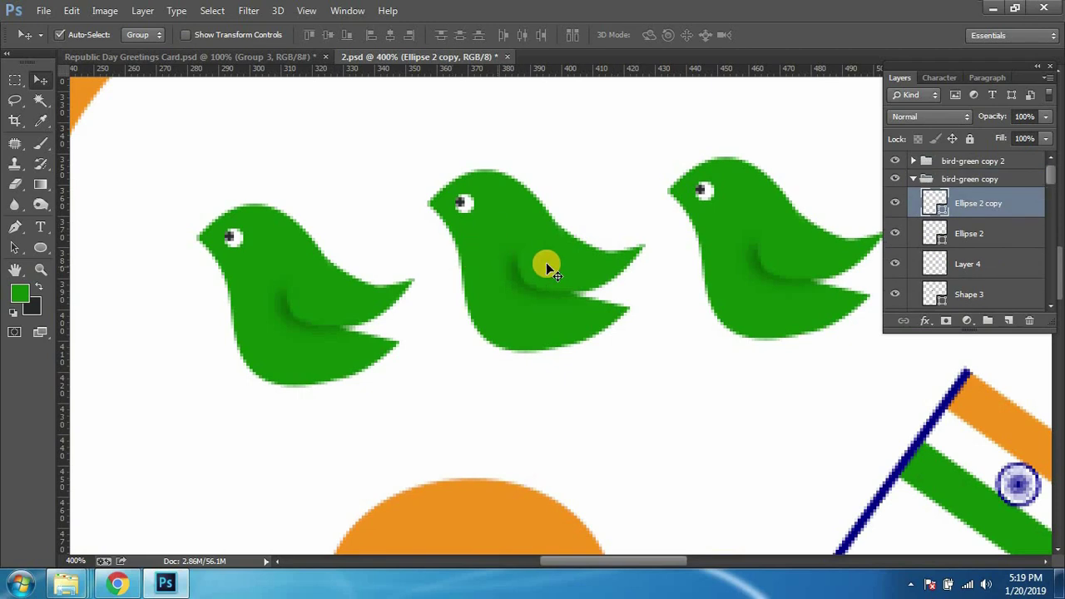
pyautogui.click(547, 266)
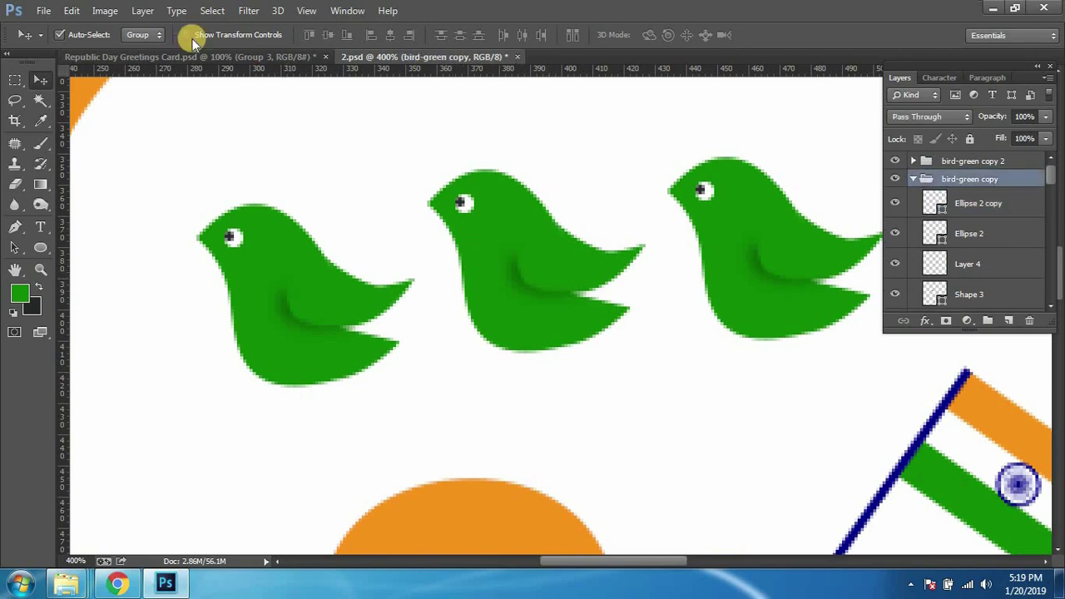
pyautogui.click(143, 35)
pyautogui.click(134, 58)
pyautogui.click(555, 262)
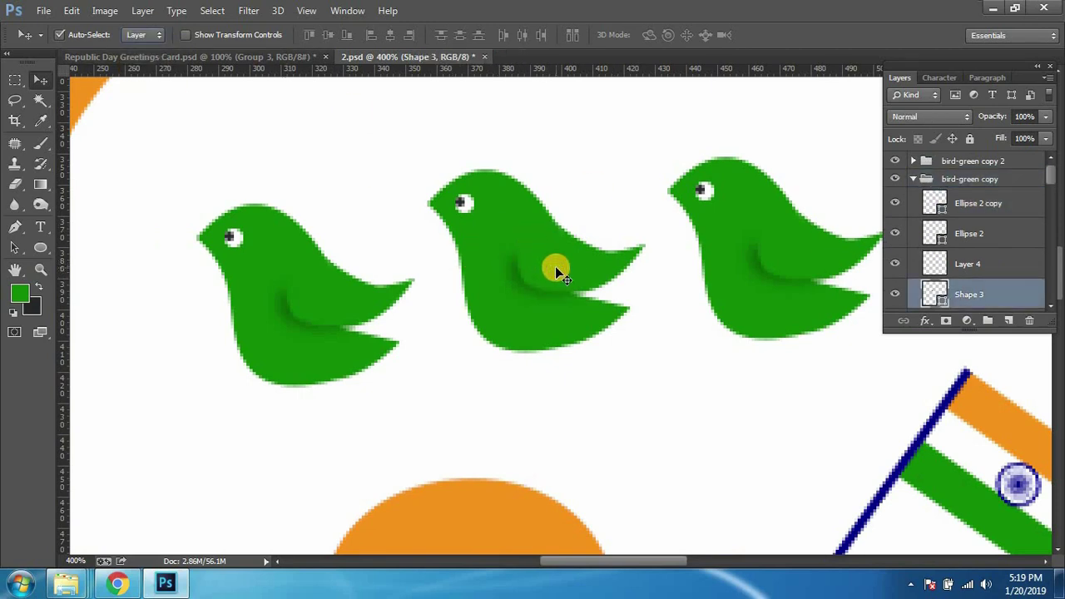
# Step: Toggle Shape 3 and Layer 4 visibility to identify the body and wing shading, then reselect Shape 3
pyautogui.scroll(-2, 998, 249)
pyautogui.click(895, 241)
pyautogui.click(896, 240)
pyautogui.scroll(1, 970, 220)
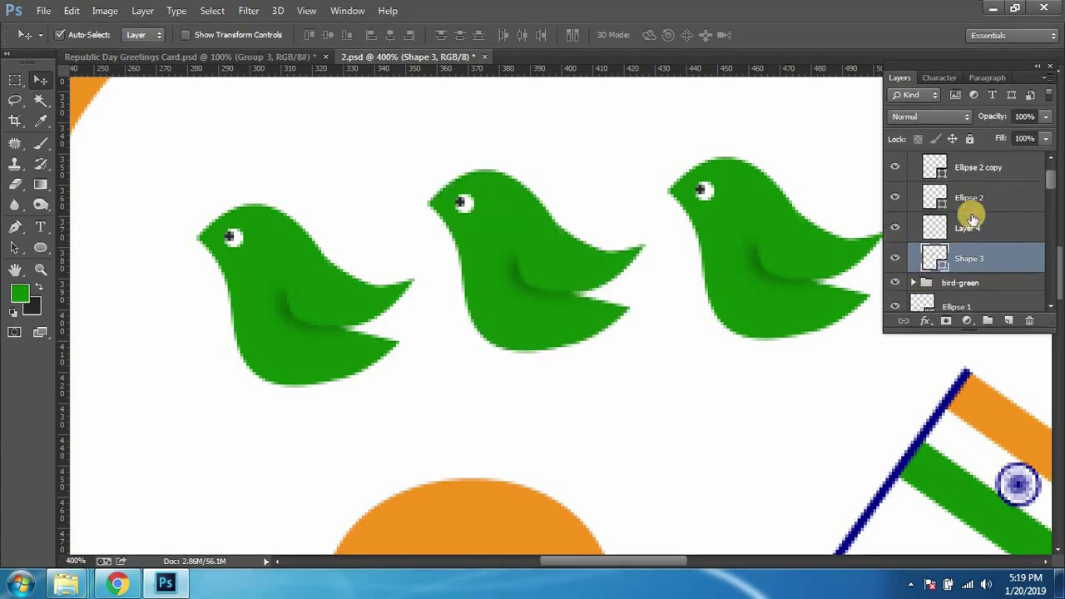
pyautogui.click(969, 223)
pyautogui.click(895, 227)
pyautogui.click(895, 228)
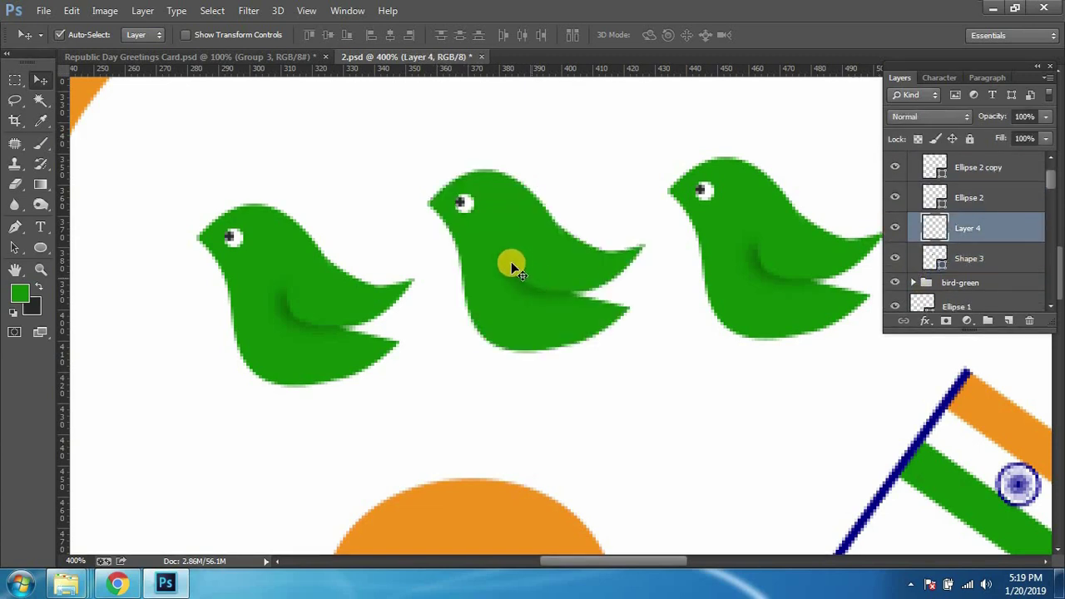
pyautogui.click(958, 264)
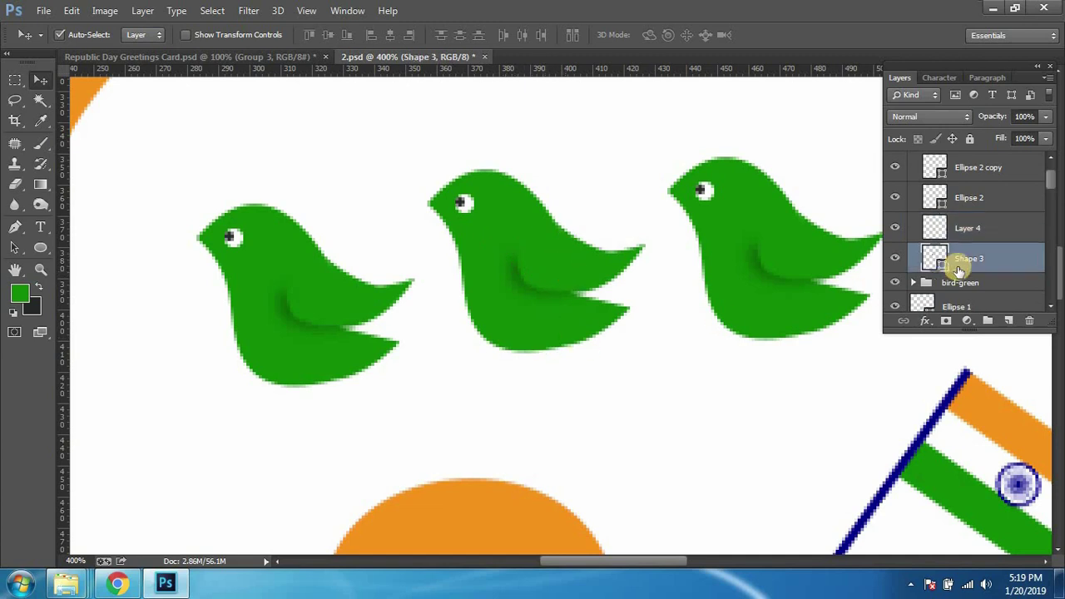
# Step: Change the middle bird's Shape 3 body colour to light grey #dadada
pyautogui.doubleClick(935, 259)
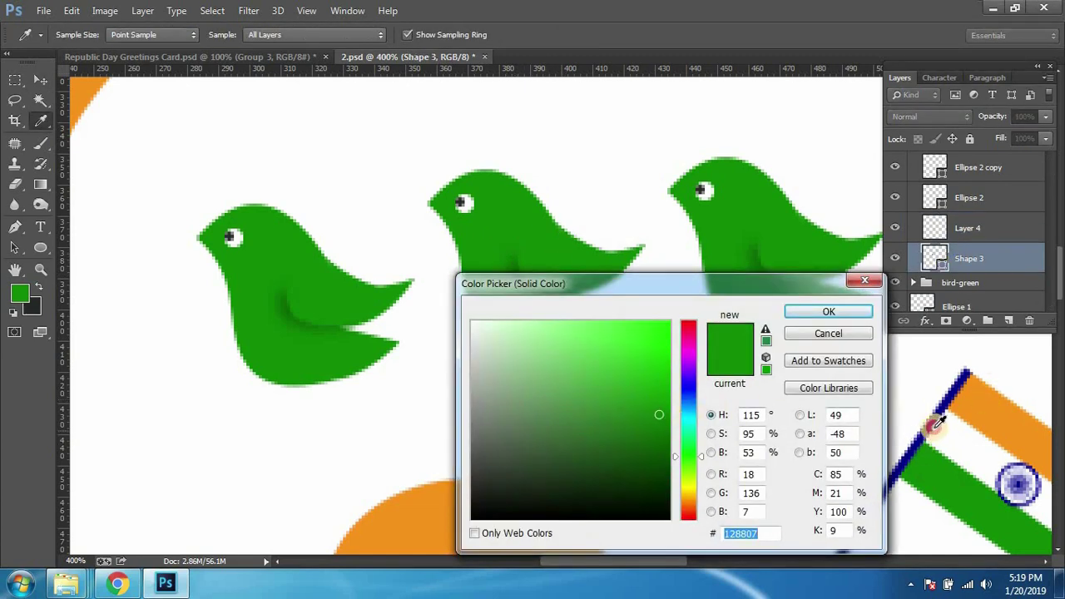
pyautogui.click(472, 322)
pyautogui.click(471, 349)
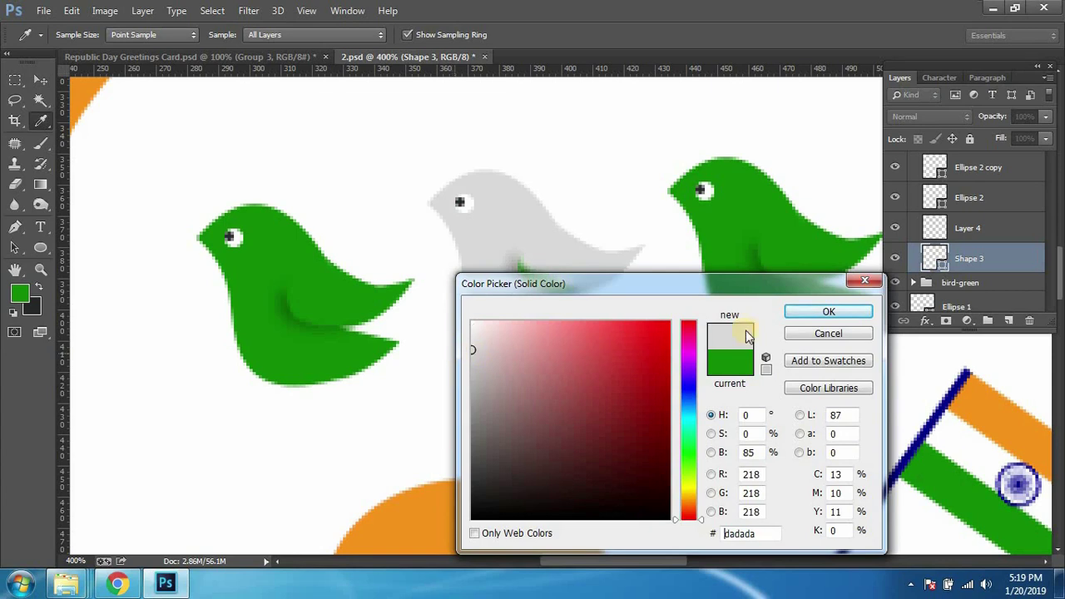
pyautogui.press('Return')
# Step: Select Layer 4, the wing shading, and browse the Filter and Layer menus
pyautogui.press('v')
pyautogui.click(556, 283)
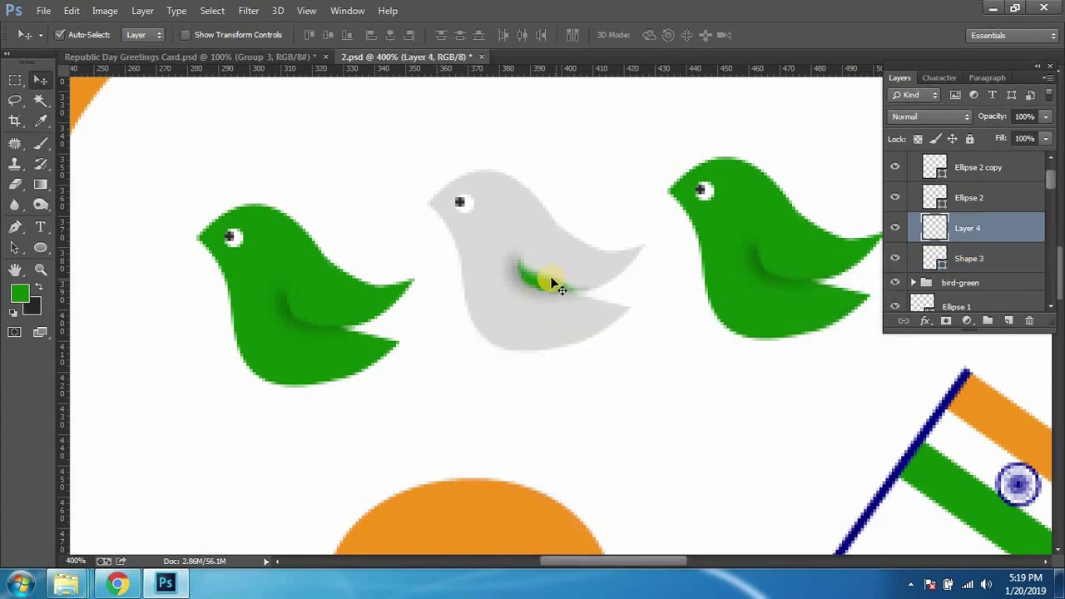
pyautogui.click(247, 11)
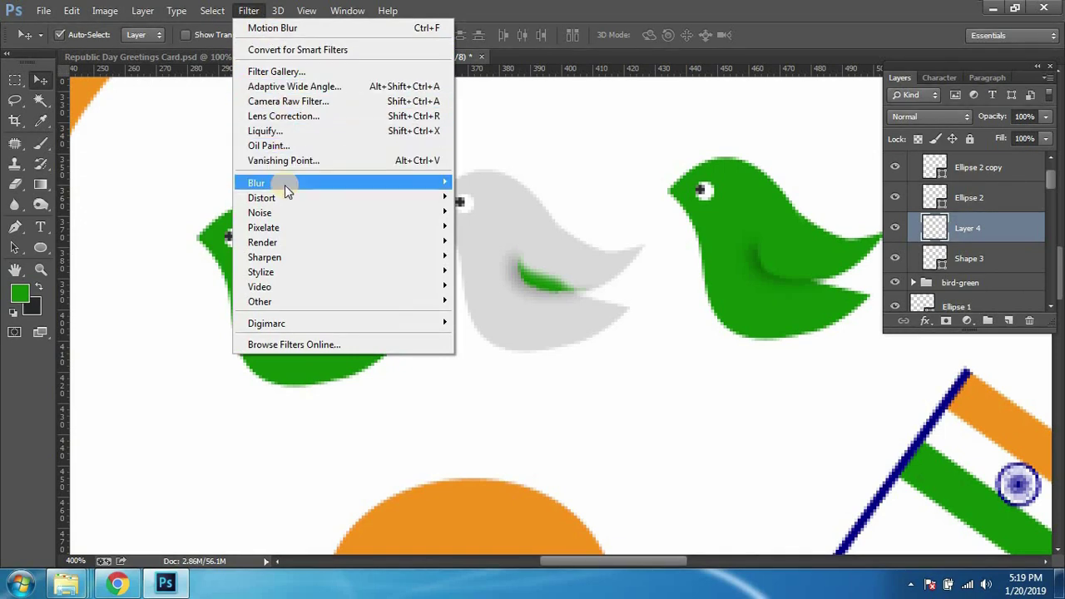
pyautogui.moveTo(176, 11)
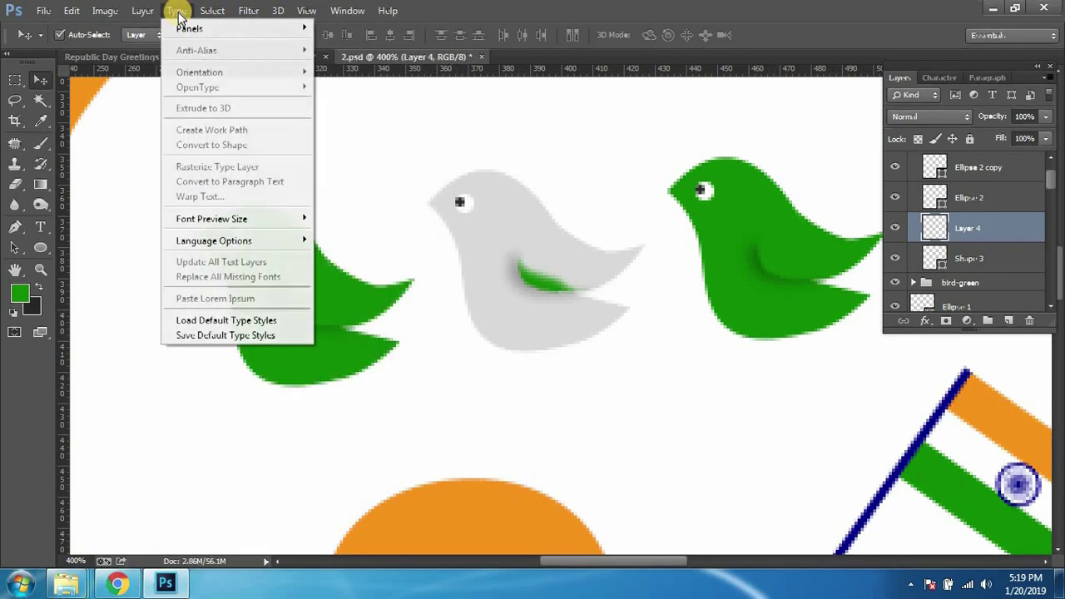
pyautogui.click(145, 10)
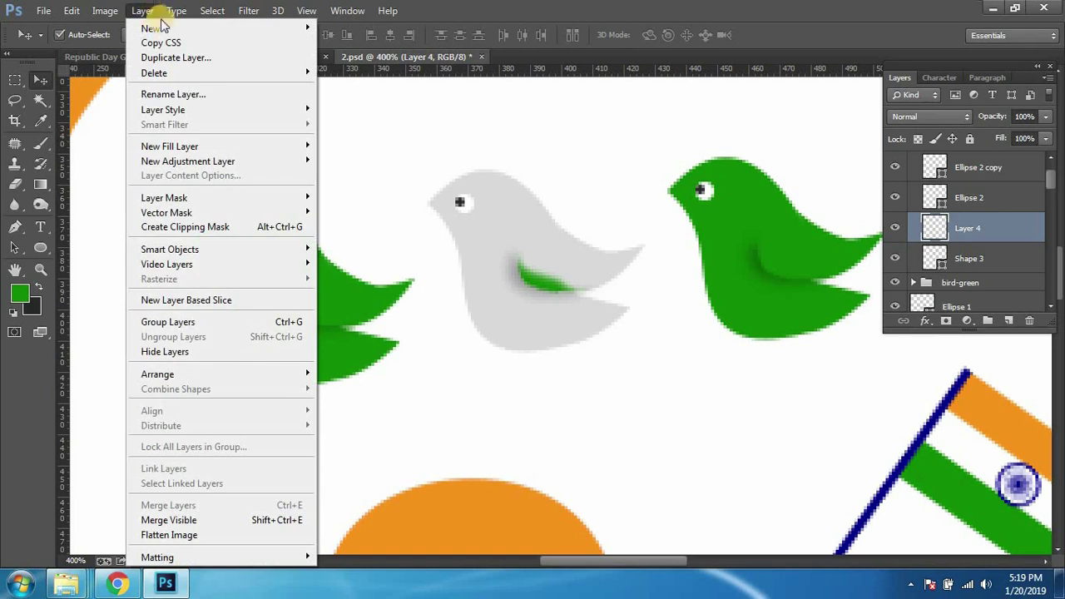
pyautogui.moveTo(105, 10)
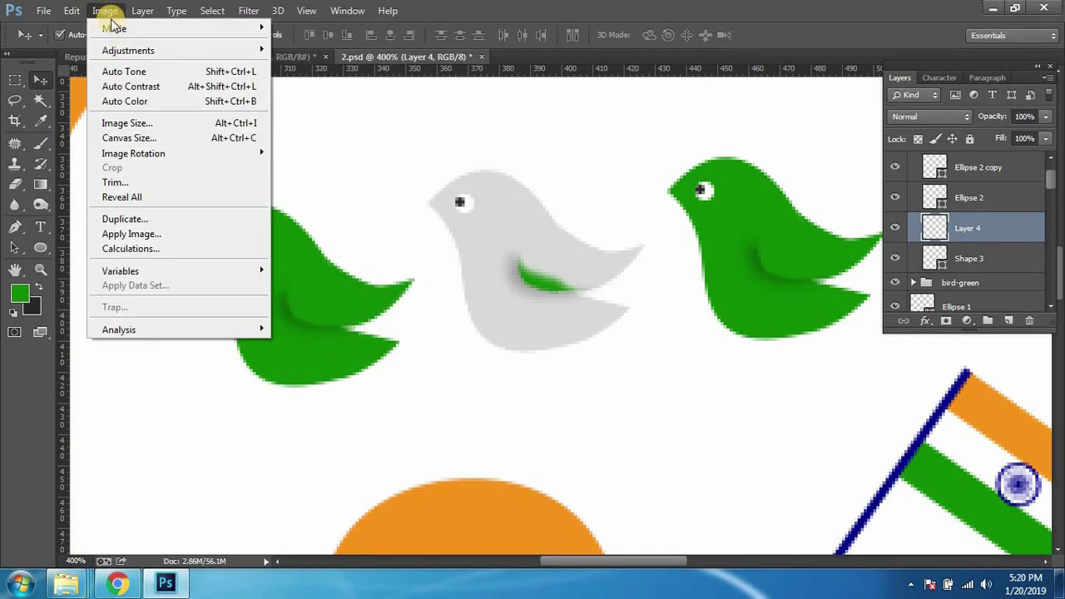
pyautogui.moveTo(128, 50)
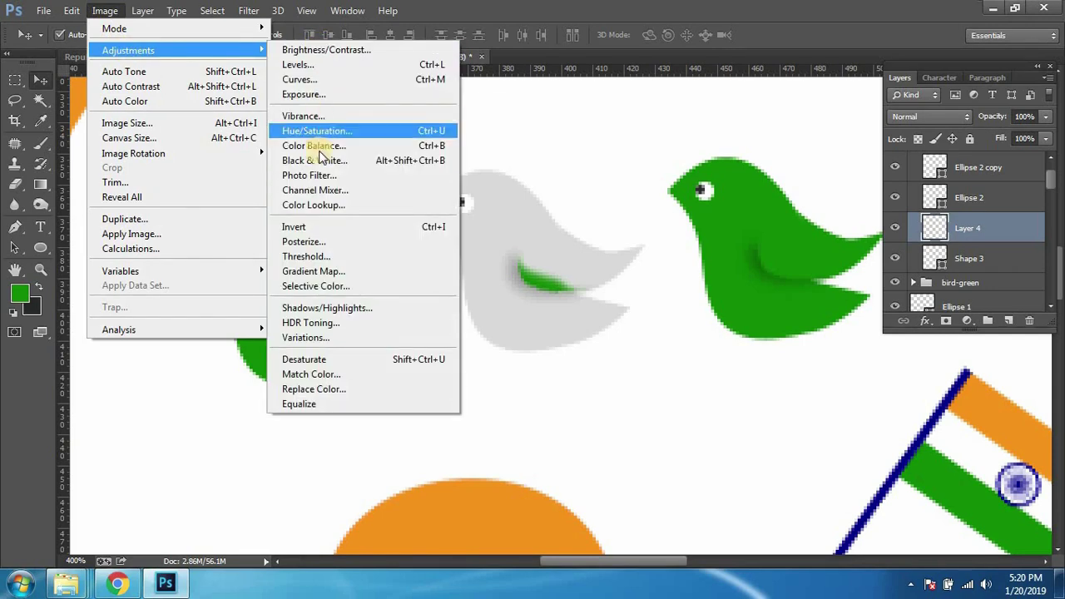
# Step: Apply Black & White to the wing shading, raising Blues and Greens and maxing Magentas
pyautogui.click(323, 162)
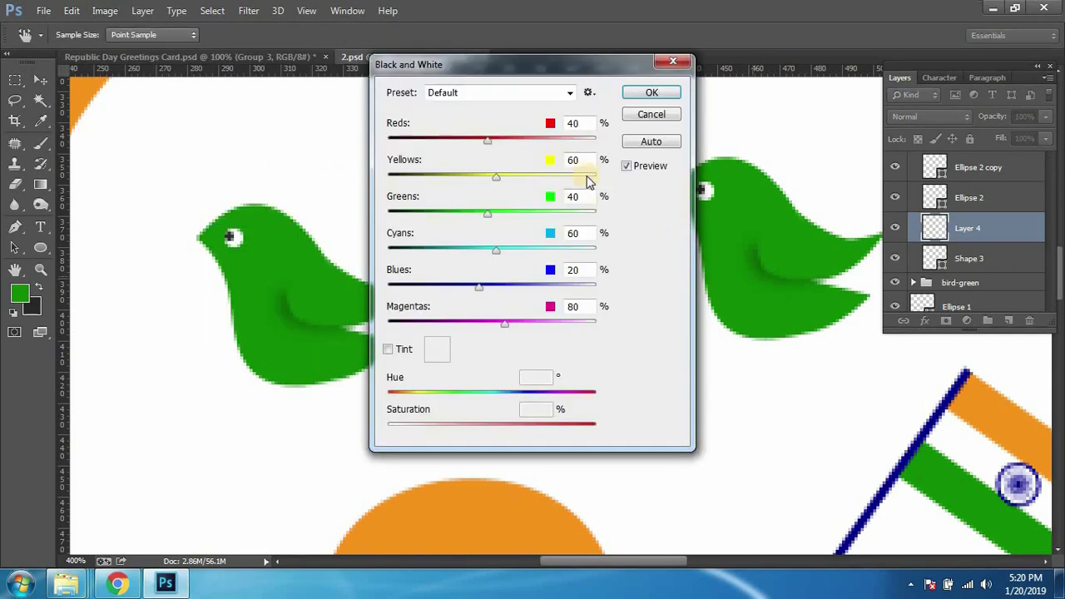
pyautogui.moveTo(537, 67)
pyautogui.mouseDown()
pyautogui.moveTo(196, 269)
pyautogui.moveTo(911, 221)
pyautogui.mouseUp()
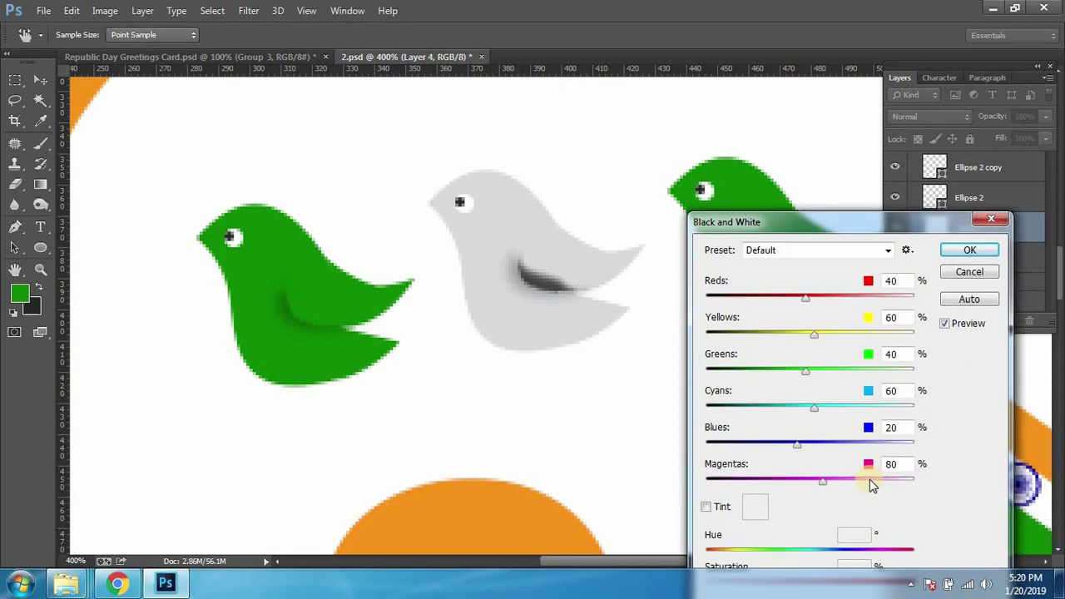
pyautogui.moveTo(800, 452)
pyautogui.mouseDown()
pyautogui.moveTo(902, 443)
pyautogui.moveTo(840, 484)
pyautogui.mouseUp()
pyautogui.click(929, 487)
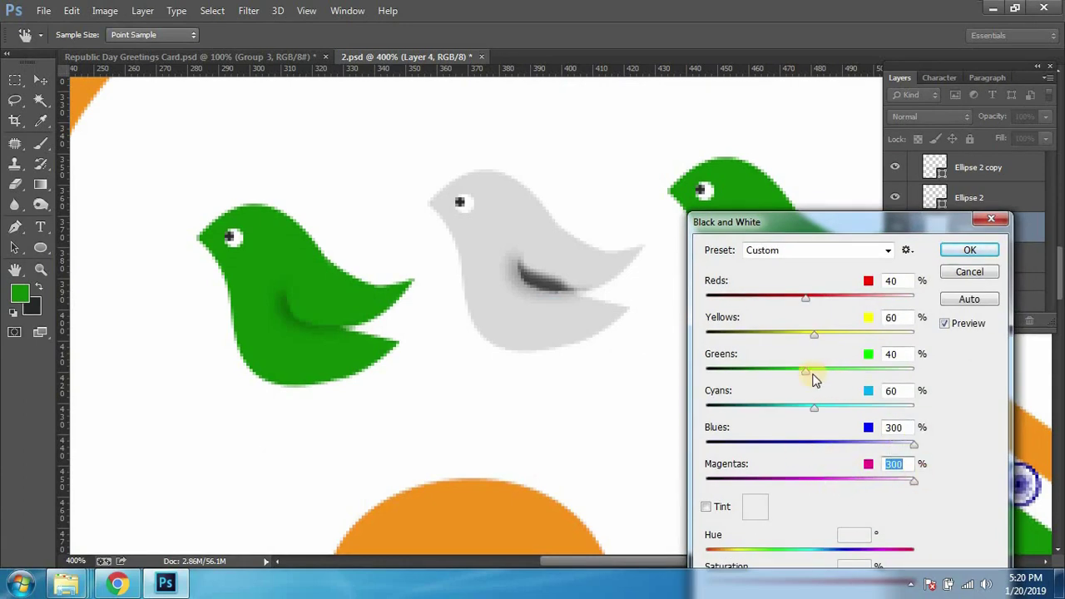
pyautogui.moveTo(939, 377); pyautogui.dragTo(861, 369)
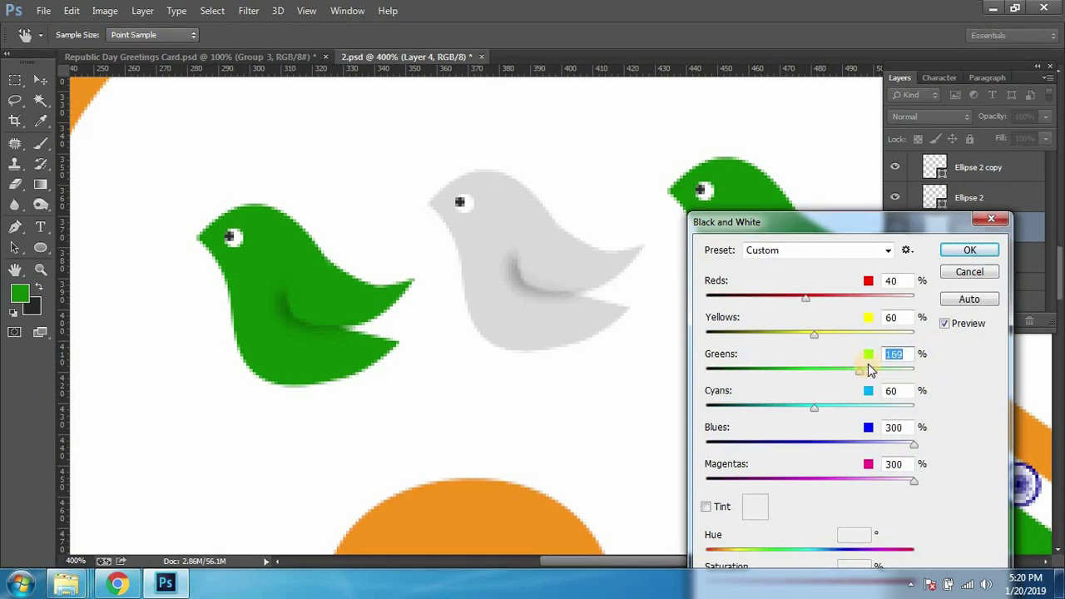
pyautogui.moveTo(863, 371); pyautogui.dragTo(859, 371)
pyautogui.click(969, 250)
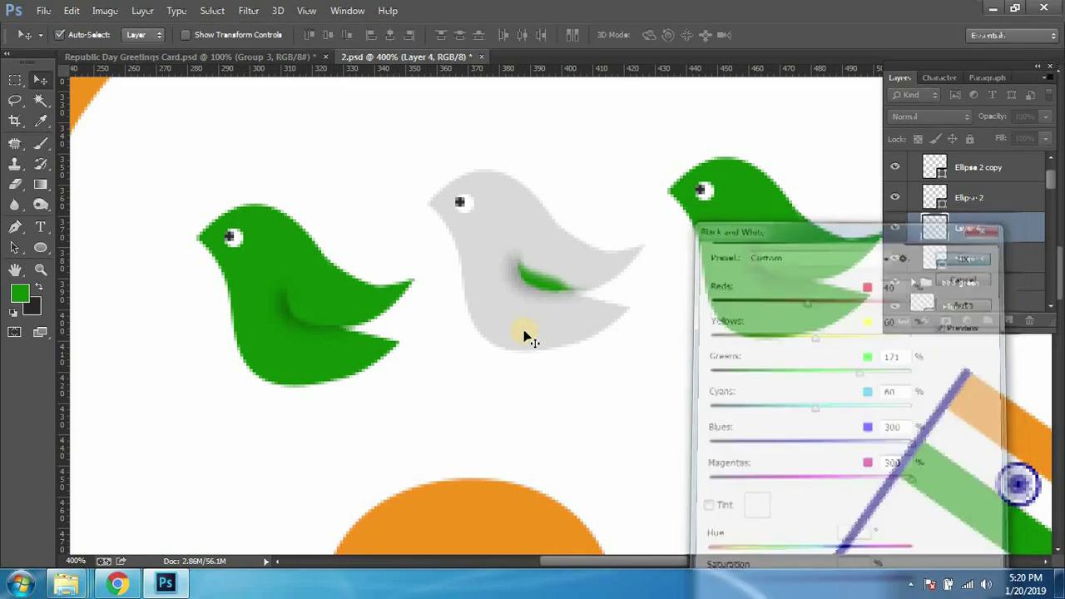
# Step: Zoom to check the now-grey bird and select the right bird's body shape
pyautogui.scroll(-4, 522, 335)
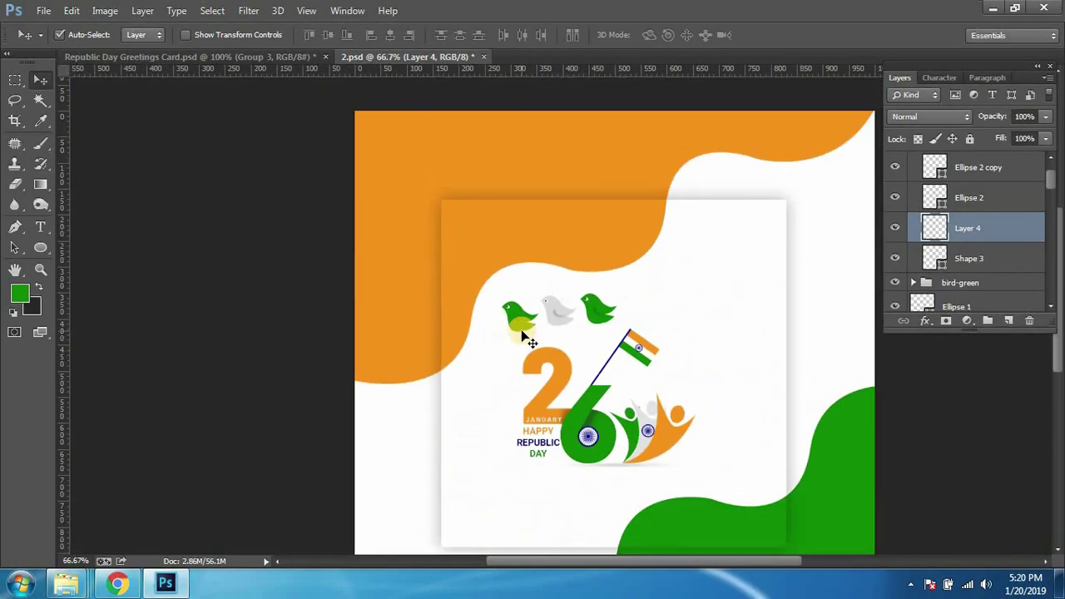
pyautogui.scroll(3, 522, 336)
pyautogui.hscroll(3, 247, 333)
pyautogui.scroll(1, 258, 339)
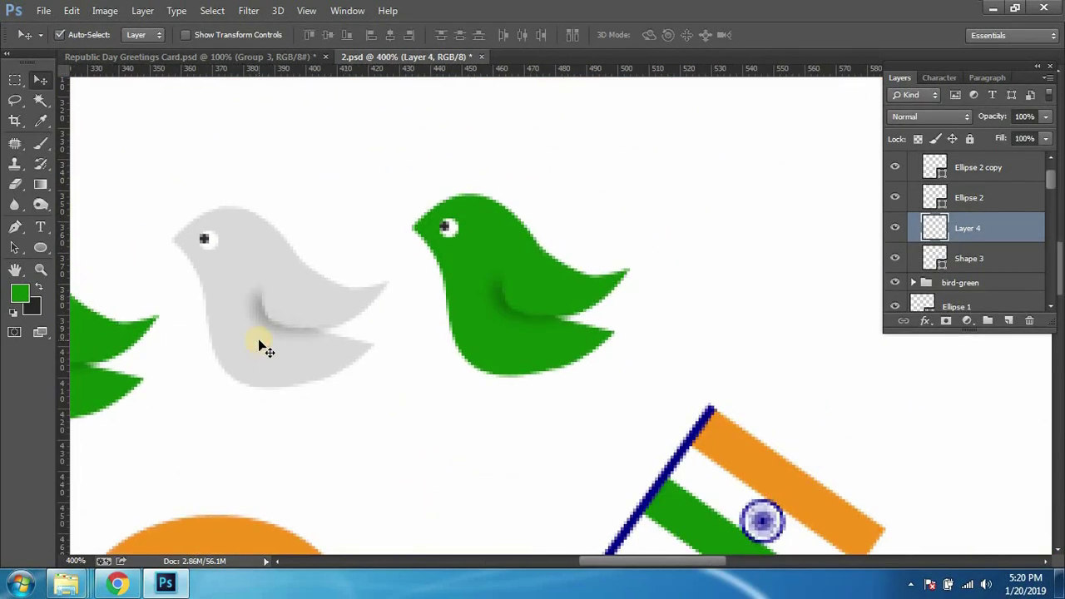
pyautogui.click(546, 292)
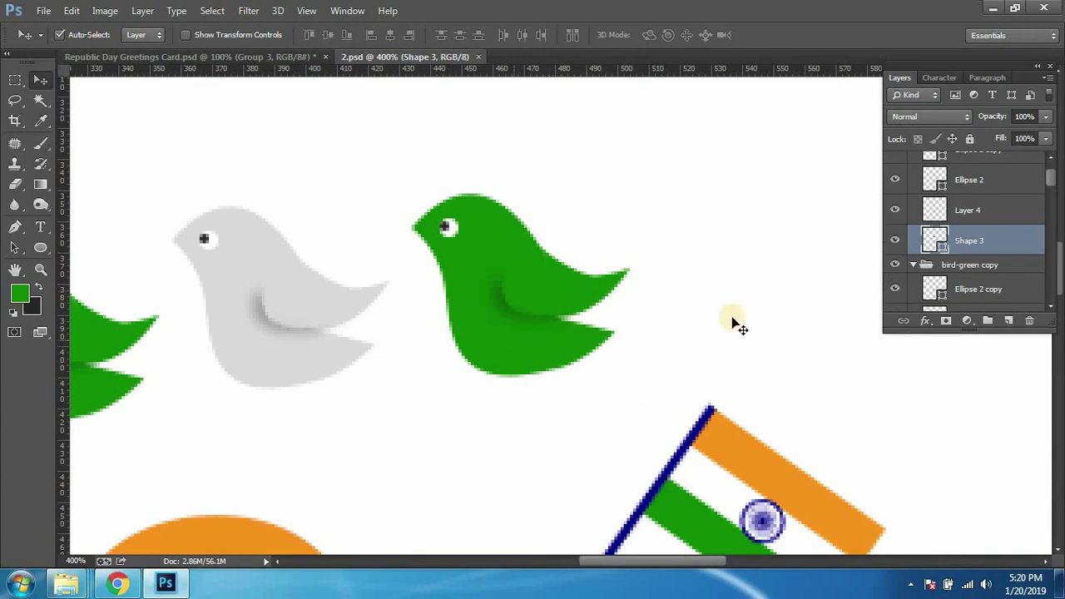
# Step: Recolour the right bird's body with orange sampled from the flag
pyautogui.doubleClick(942, 249)
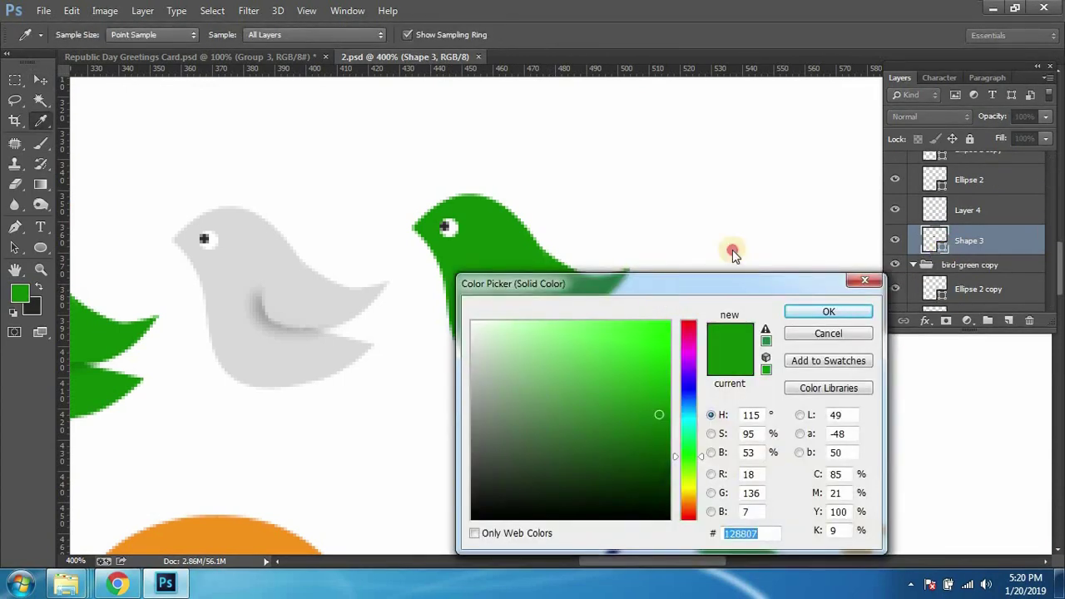
pyautogui.moveTo(633, 280); pyautogui.dragTo(757, 196)
pyautogui.click(785, 486)
pyautogui.click(947, 220)
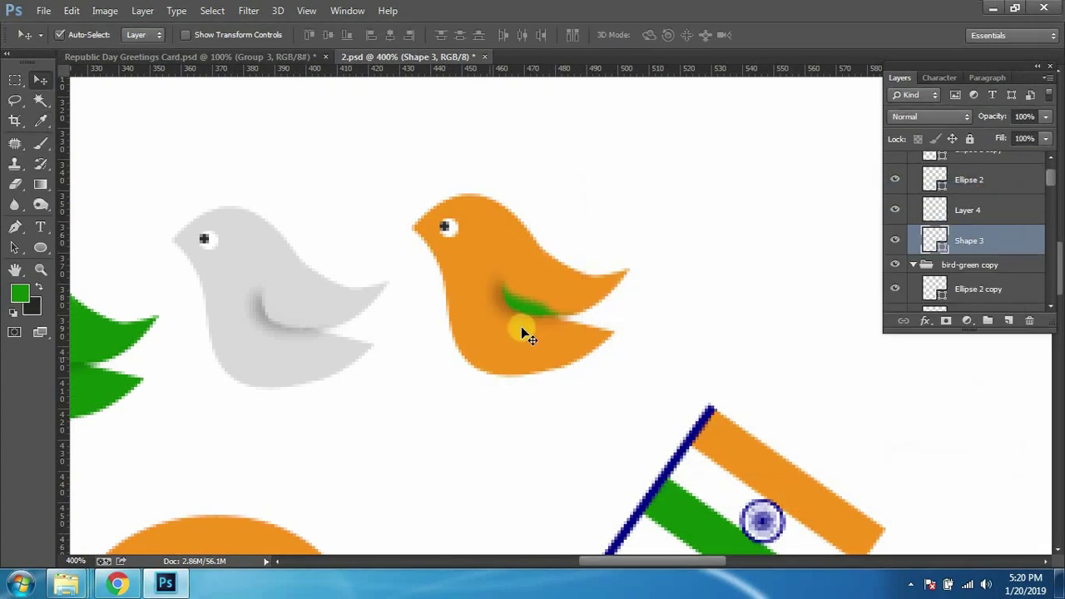
# Step: Select the right bird's wing shading layer and set the paint colour to the bird's orange
pyautogui.click(529, 312)
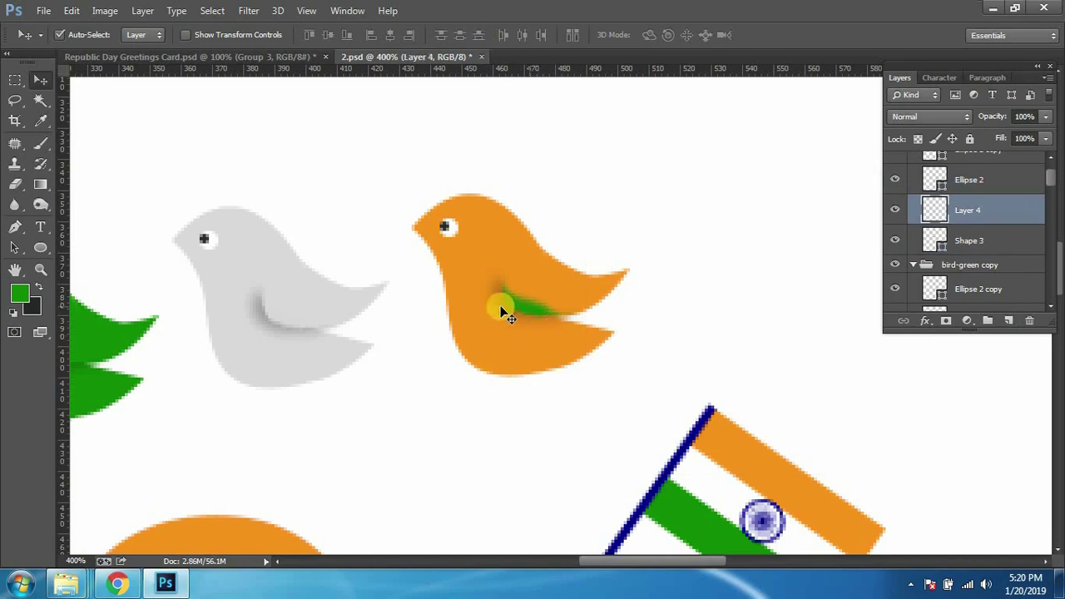
pyautogui.moveTo(956, 172); pyautogui.dragTo(948, 210)
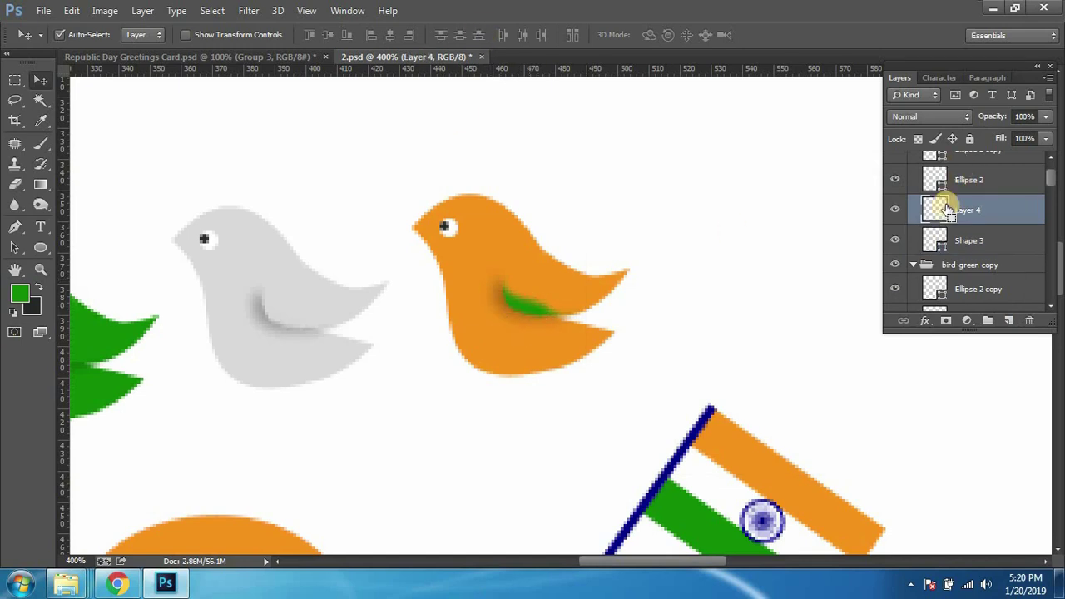
pyautogui.click(20, 292)
pyautogui.click(435, 249)
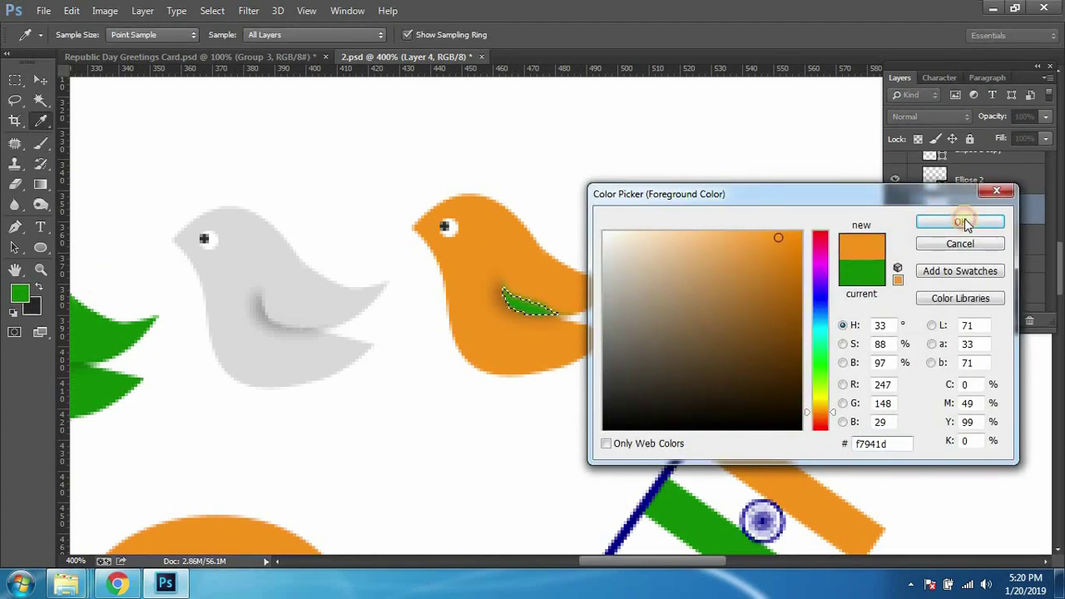
pyautogui.click(963, 223)
# Step: Zoom in and paint over the green wing stroke with a size 9 orange brush
pyautogui.hotkey('ctrl', '+')
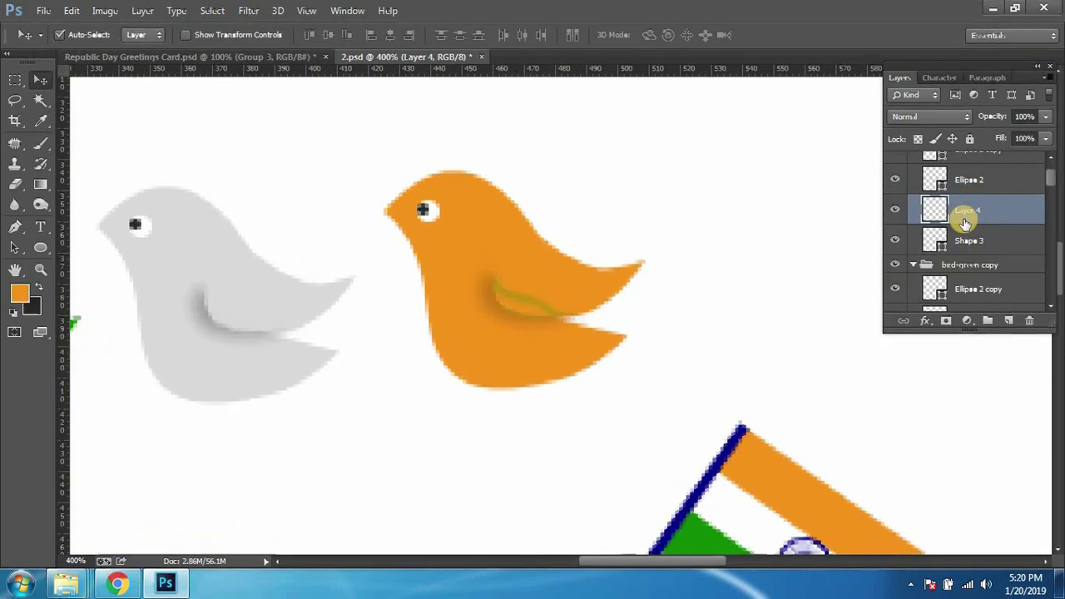
pyautogui.hotkey('ctrl', '+')
pyautogui.hotkey('ctrl', '+')
pyautogui.hotkey('ctrl', '+')
pyautogui.press('b')
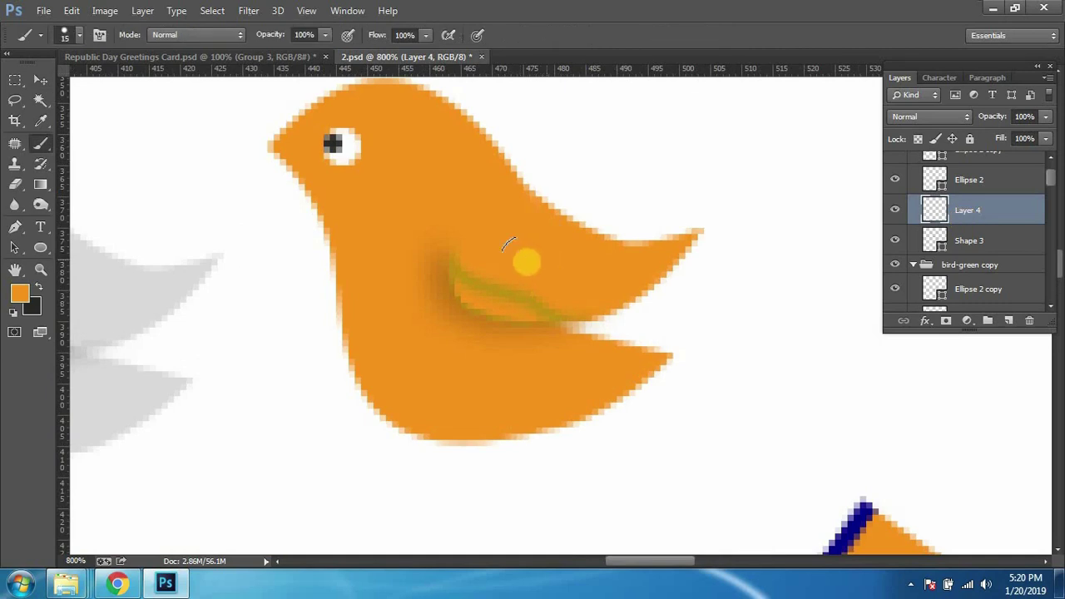
pyautogui.press('[')
pyautogui.press('[')
pyautogui.press('[')
pyautogui.moveTo(471, 255)
pyautogui.mouseDown()
pyautogui.moveTo(490, 278)
pyautogui.moveTo(573, 286)
pyautogui.moveTo(484, 284)
pyautogui.mouseUp()
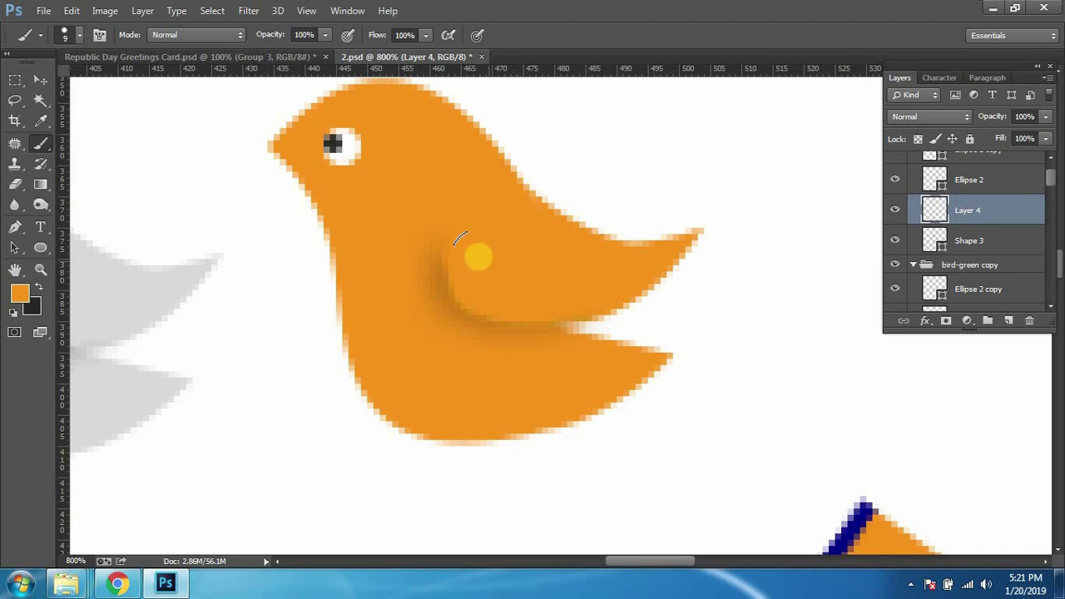
pyautogui.scroll(-2, 598, 279)
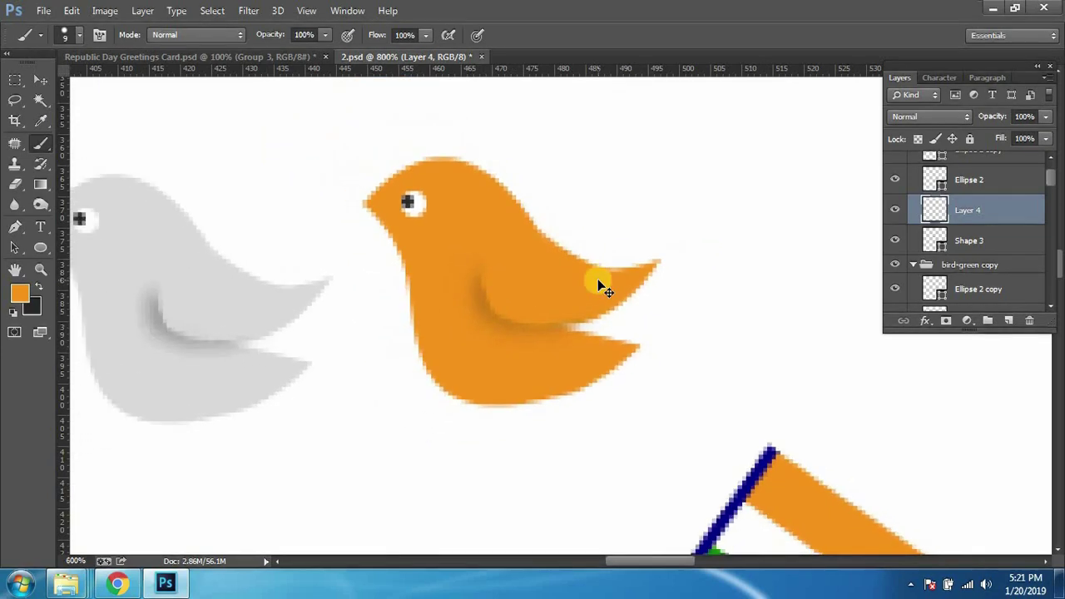
pyautogui.scroll(-2, 597, 279)
pyautogui.scroll(-3, 598, 282)
pyautogui.scroll(3, 599, 280)
pyautogui.scroll(1, 599, 280)
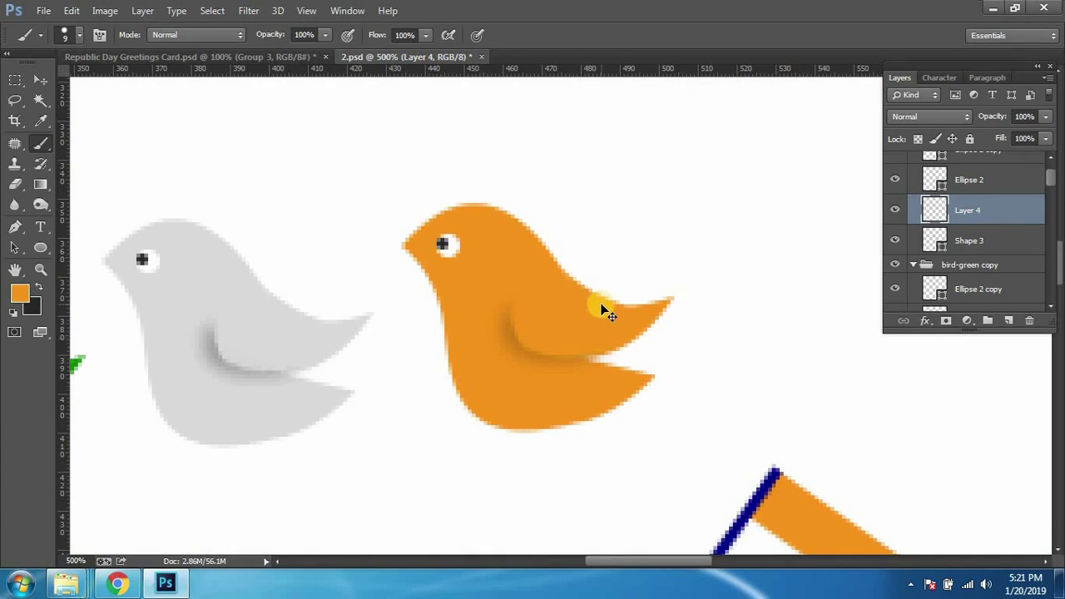
pyautogui.scroll(-2, 604, 306)
pyautogui.scroll(-3, 606, 303)
pyautogui.scroll(-2, 608, 301)
# Step: Save the card and collapse the expanded bird groups in the Layers panel
pyautogui.scroll(1, 545, 280)
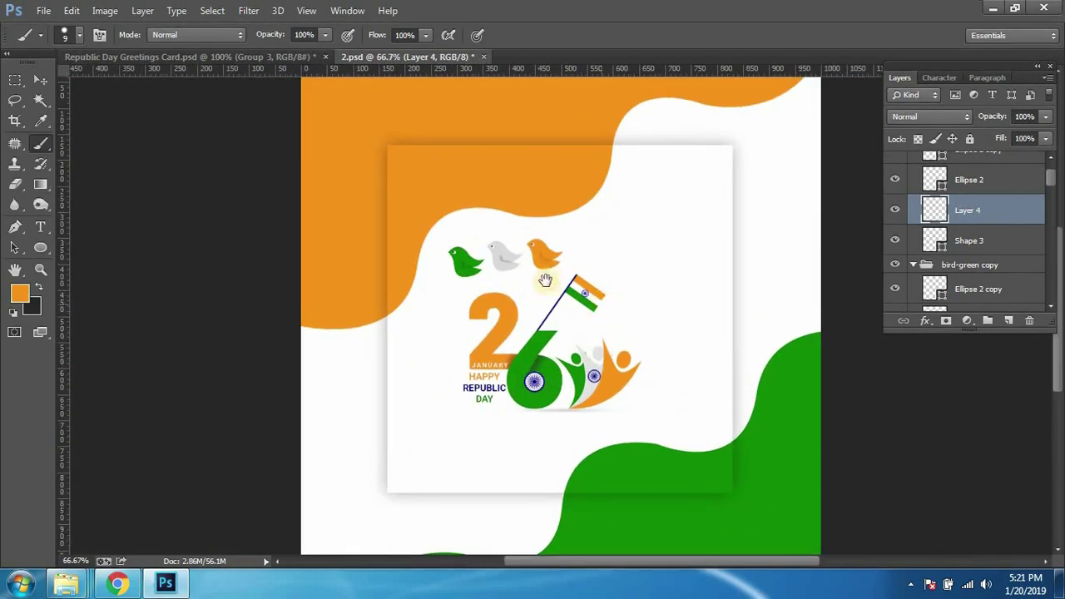
pyautogui.scroll(1, 582, 299)
pyautogui.scroll(1, 606, 309)
pyautogui.scroll(1, 606, 309)
pyautogui.hotkey('ctrl', 's')
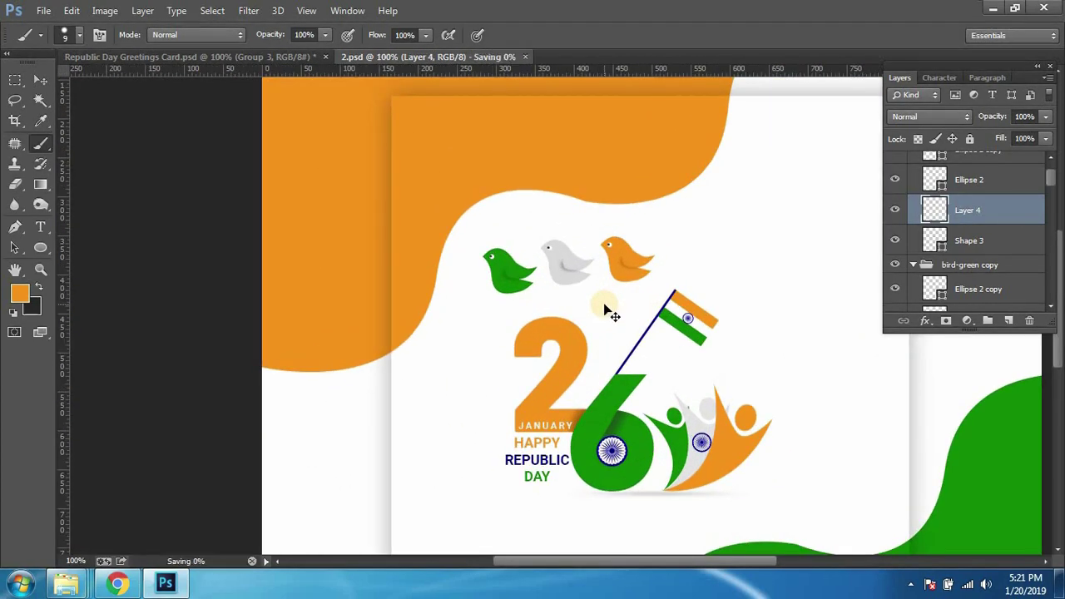
pyautogui.scroll(-1, 607, 309)
pyautogui.scroll(1, 607, 308)
pyautogui.scroll(1, 607, 309)
pyautogui.scroll(1, 917, 200)
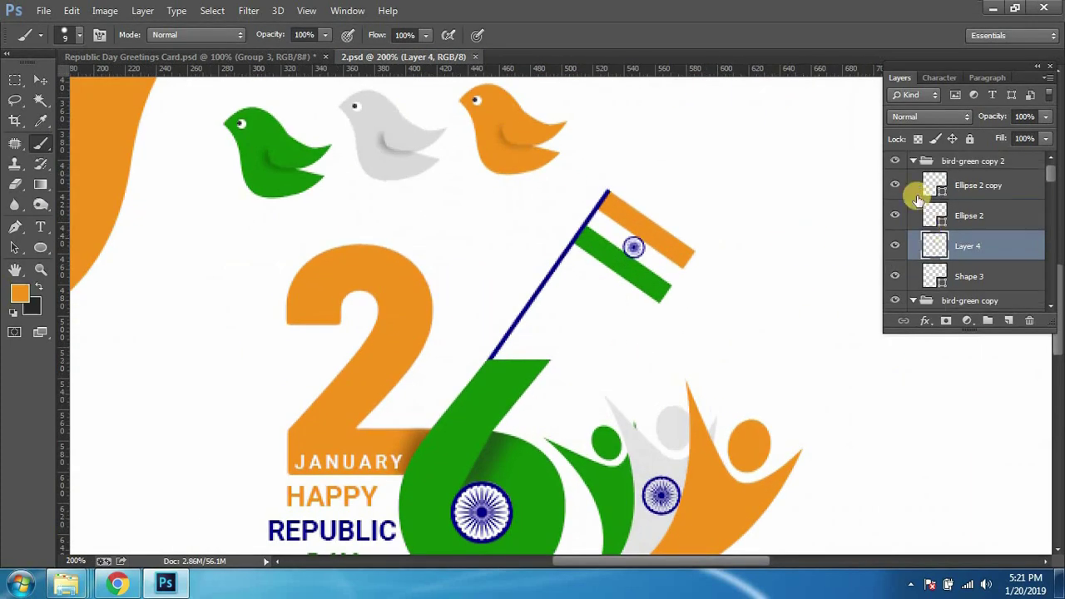
pyautogui.click(913, 160)
pyautogui.click(912, 179)
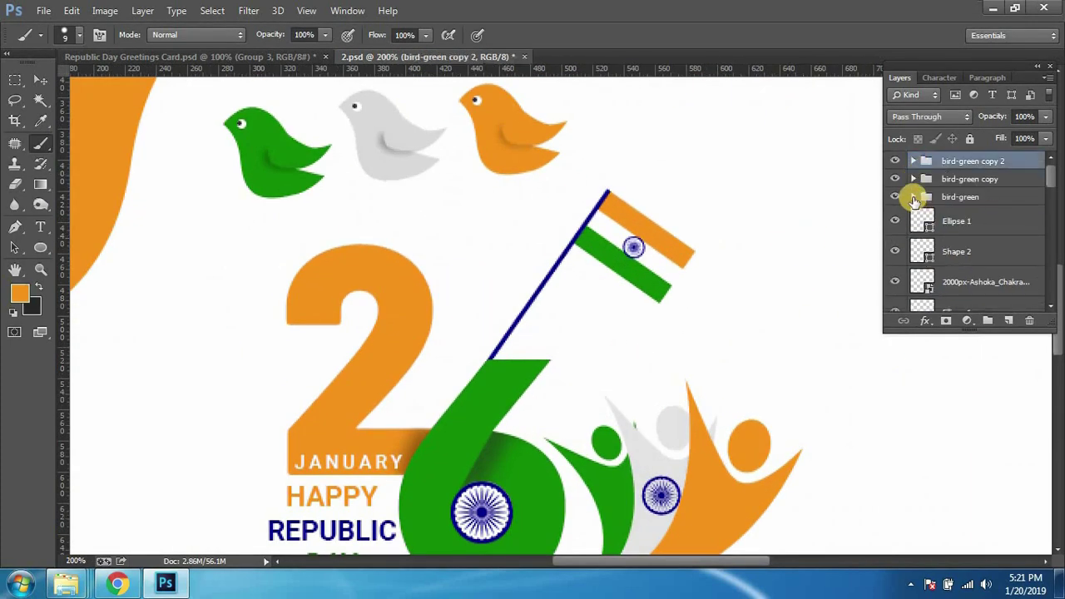
# Step: Rename the copy groups bird-white and bird-orange, save, and set Auto-Select to Group
pyautogui.click(970, 179)
pyautogui.doubleClick(970, 178)
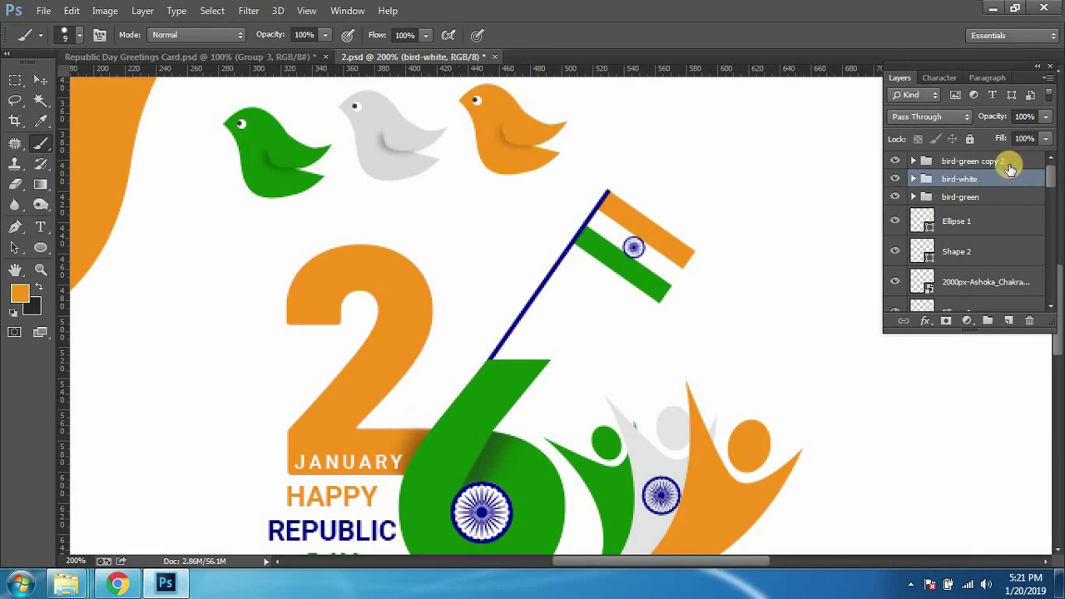
pyautogui.doubleClick(975, 162)
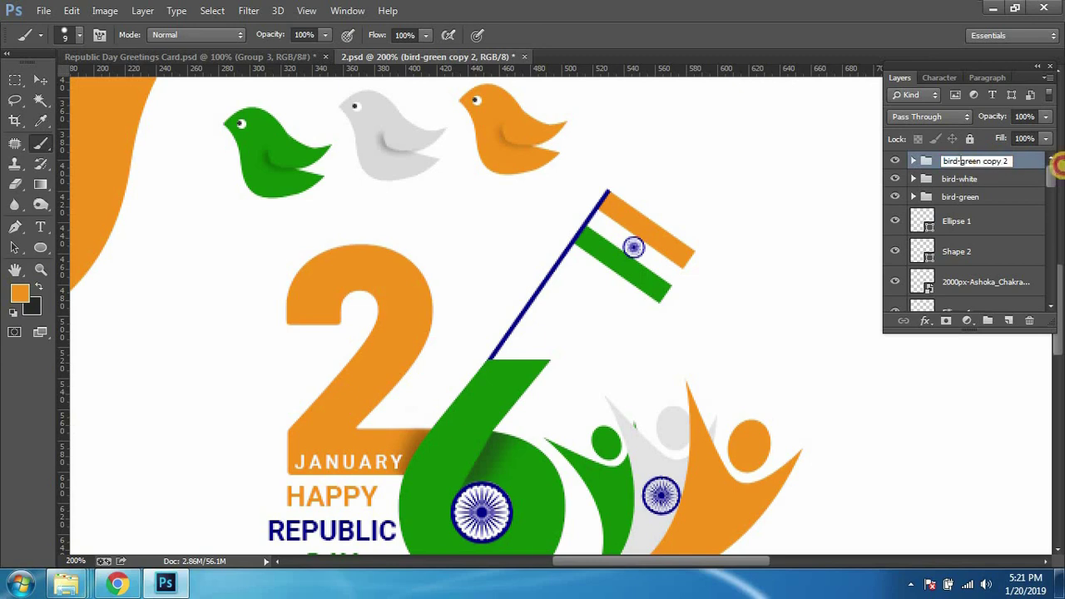
pyautogui.write('bird-orang')
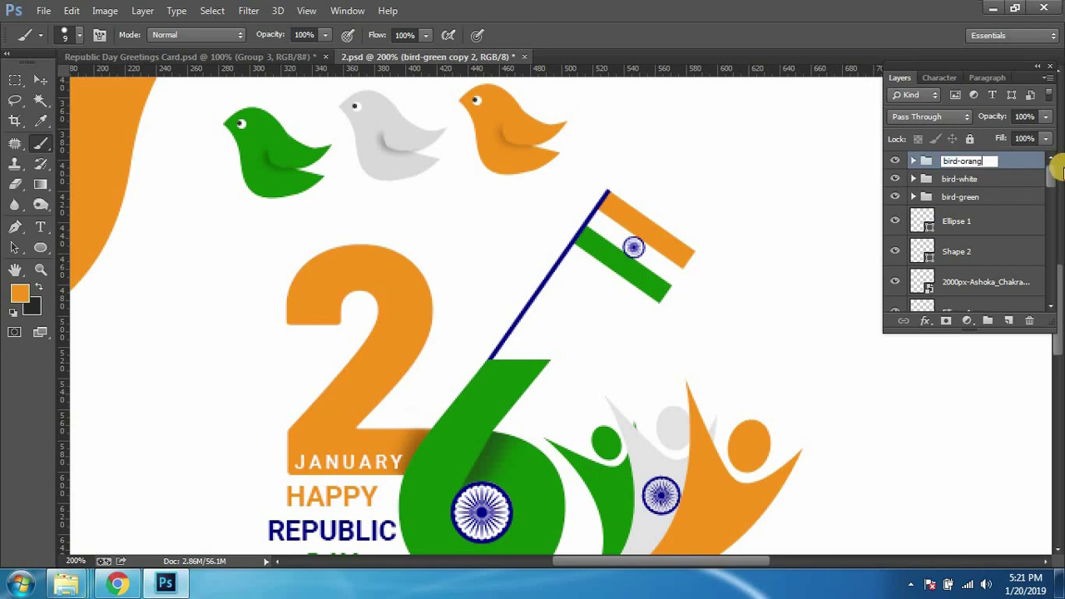
pyautogui.write('e')
pyautogui.press('Return')
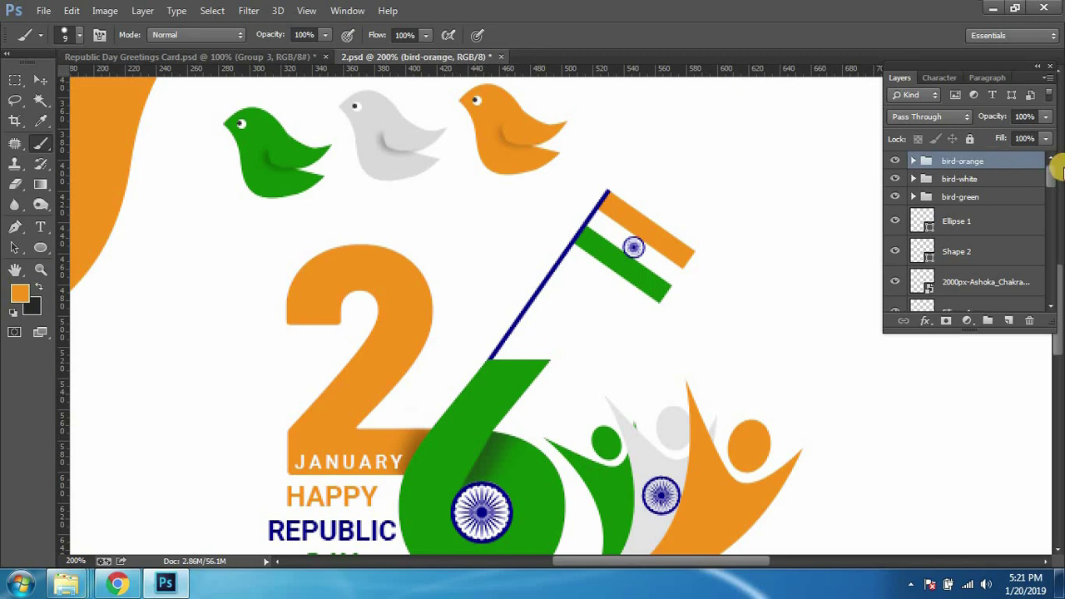
pyautogui.hotkey('ctrl', 's')
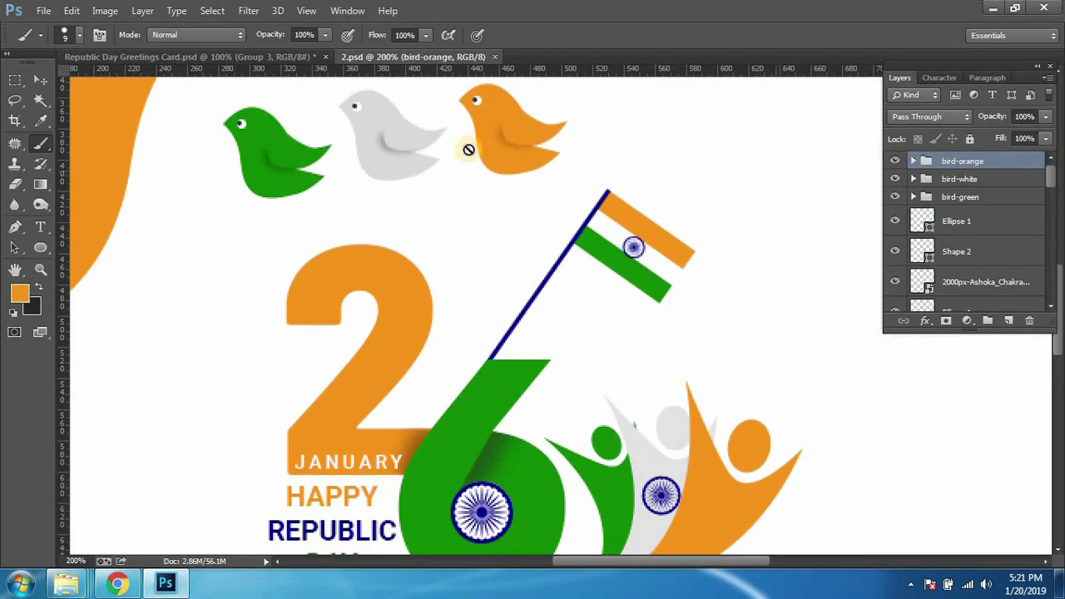
pyautogui.press('v')
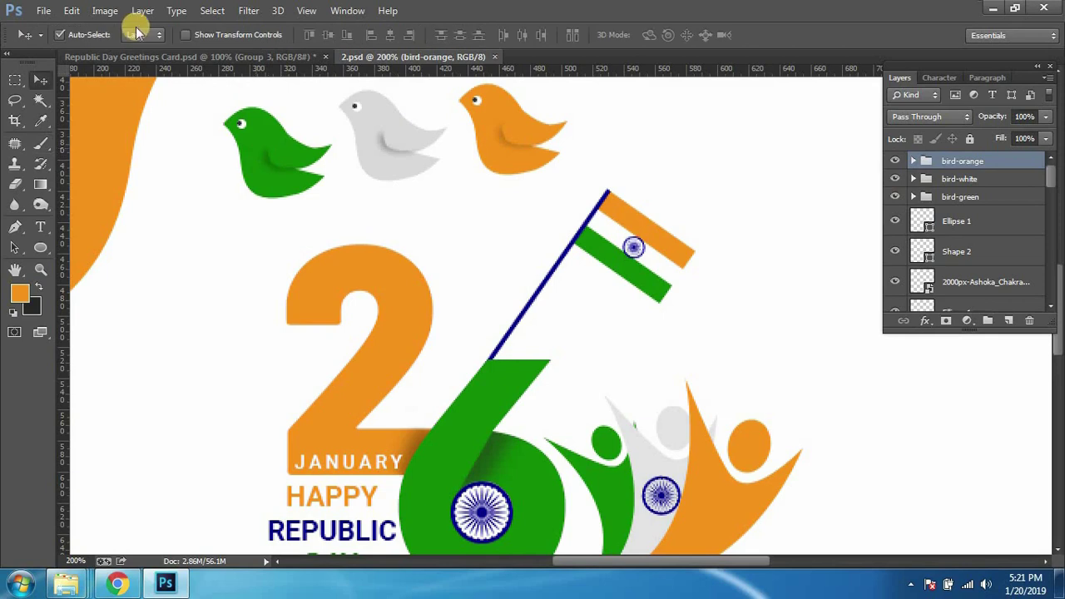
pyautogui.click(133, 52)
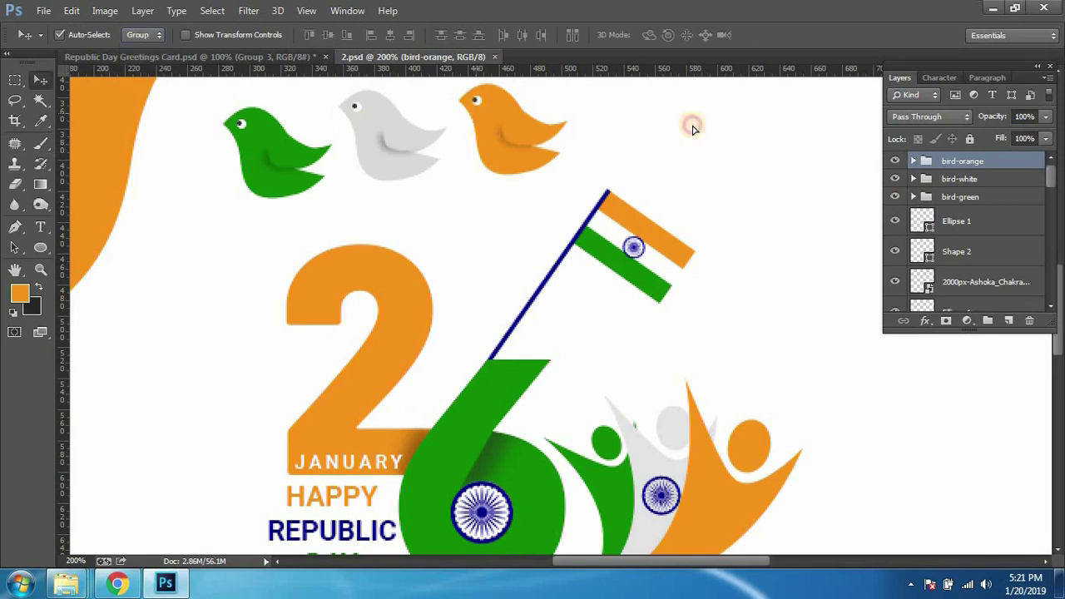
# Step: Shift the white and orange birds right, then duplicate the green bird and shrink it
pyautogui.moveTo(693, 128); pyautogui.dragTo(753, 126)
pyautogui.moveTo(375, 107); pyautogui.dragTo(660, 105)
pyautogui.moveTo(297, 161); pyautogui.dragTo(412, 201)
pyautogui.hotkey('ctrl', 't')
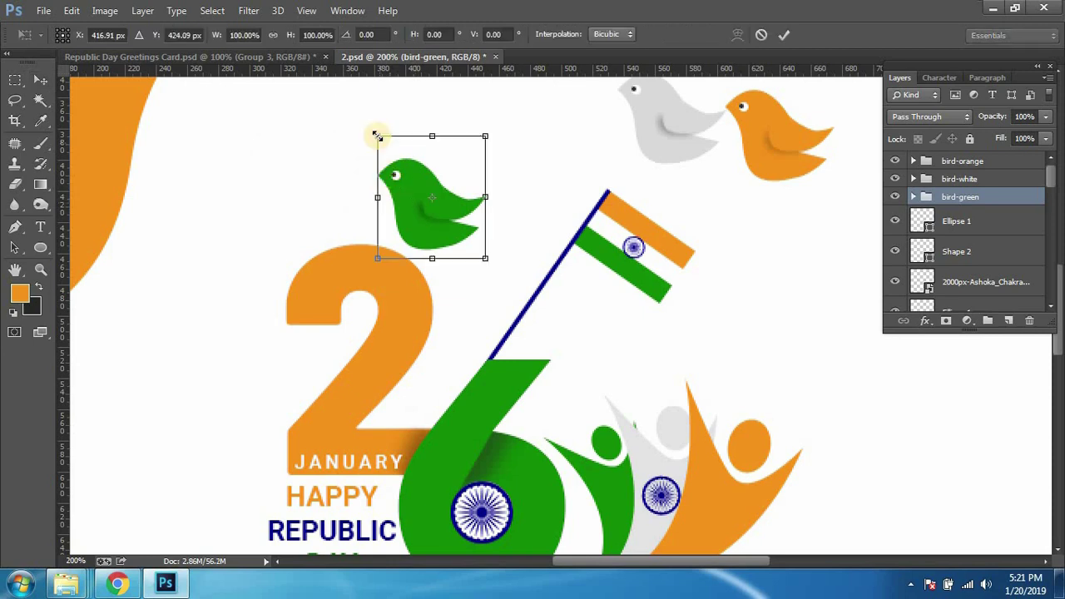
pyautogui.press('Return')
pyautogui.moveTo(435, 210)
pyautogui.mouseDown()
pyautogui.moveTo(298, 192)
pyautogui.moveTo(381, 131)
pyautogui.moveTo(414, 142)
pyautogui.moveTo(411, 176)
pyautogui.mouseUp()
pyautogui.click(415, 211)
pyautogui.hotkey('ctrl', 't')
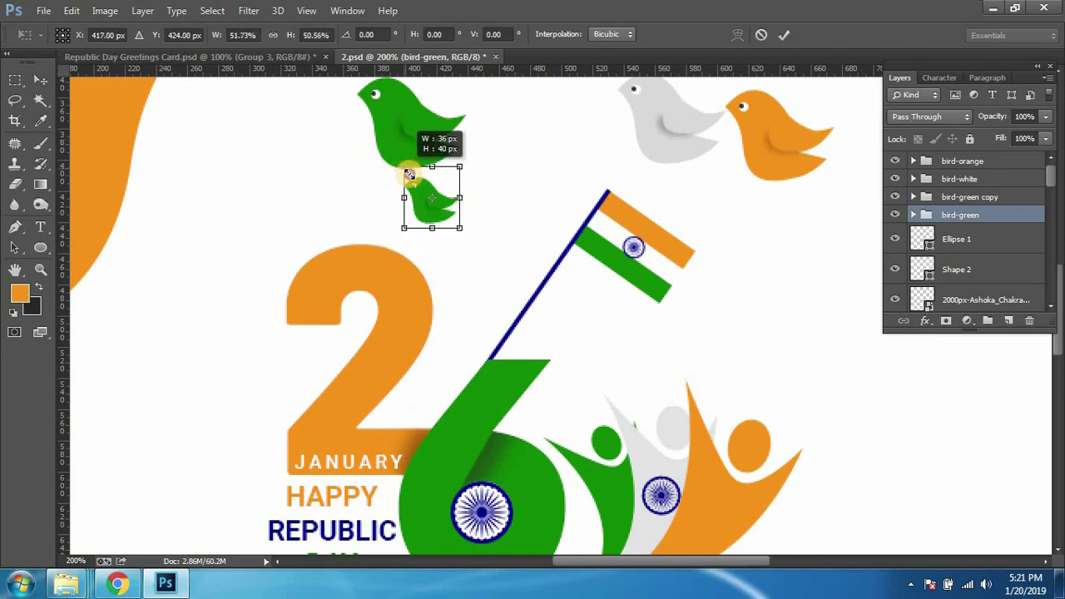
pyautogui.press('Return')
pyautogui.moveTo(431, 206); pyautogui.dragTo(420, 232)
# Step: Shrink the larger green bird, arrange the pair, and add a third green copy
pyautogui.moveTo(416, 143); pyautogui.dragTo(402, 167)
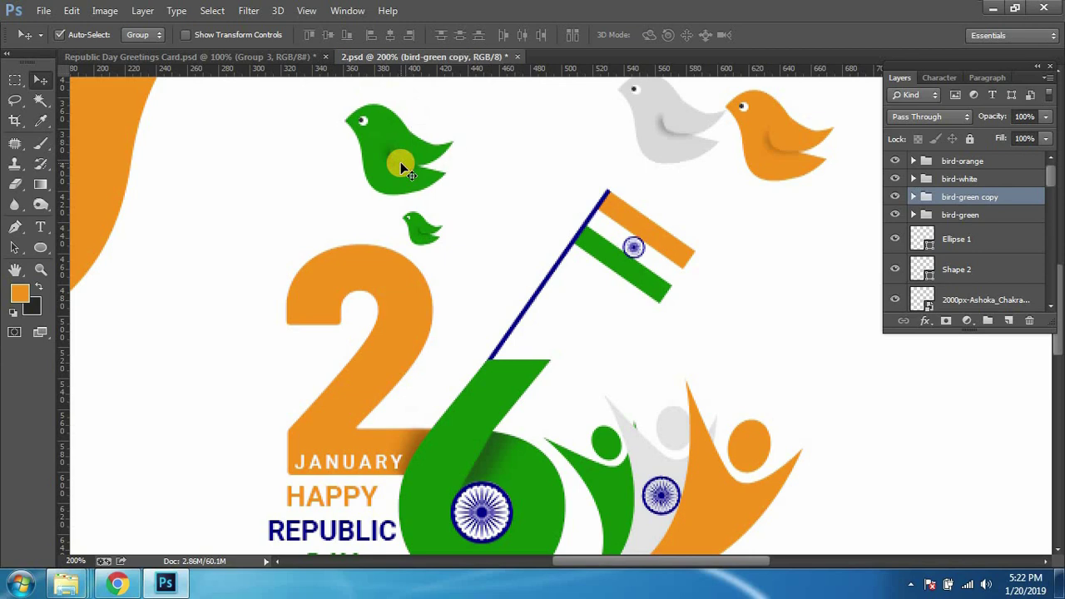
pyautogui.hotkey('ctrl', 't')
pyautogui.moveTo(344, 83); pyautogui.dragTo(374, 119)
pyautogui.press('Return')
pyautogui.moveTo(401, 167); pyautogui.dragTo(401, 178)
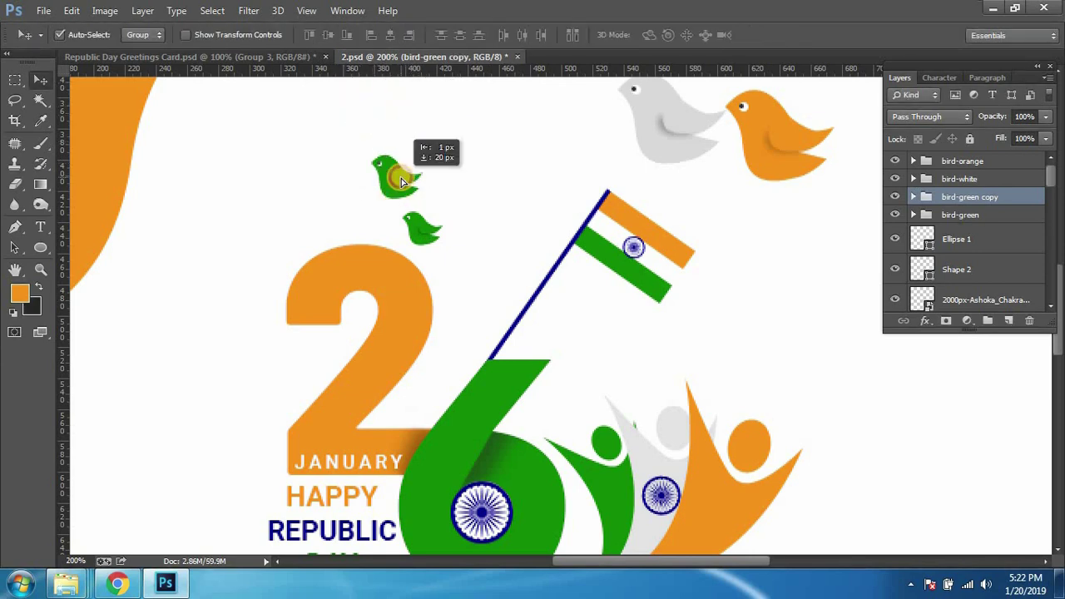
pyautogui.moveTo(418, 240); pyautogui.dragTo(416, 240)
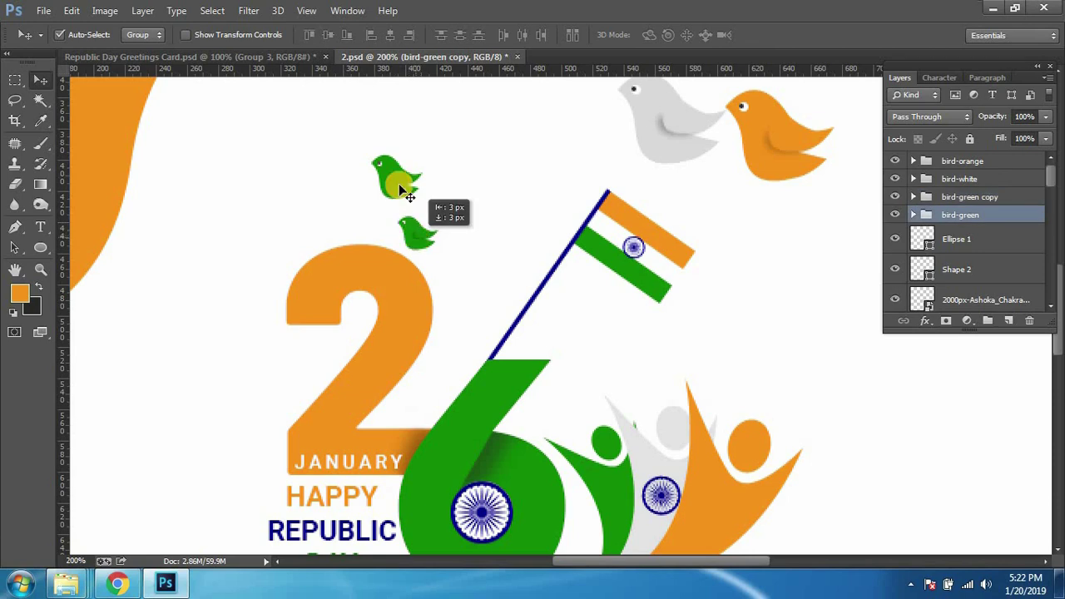
pyautogui.moveTo(390, 176); pyautogui.dragTo(472, 228)
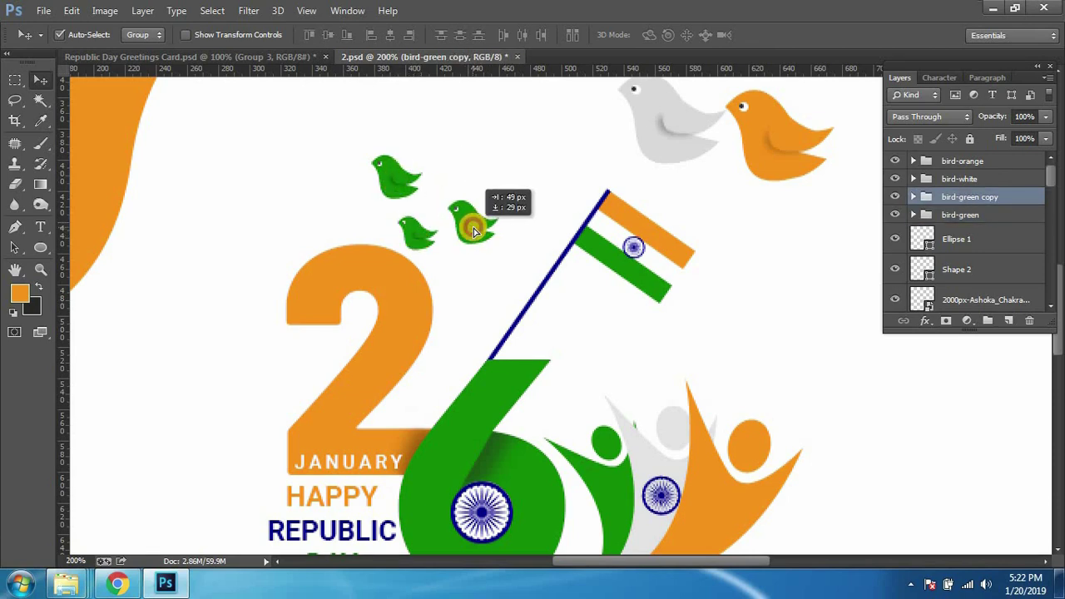
pyautogui.moveTo(472, 228); pyautogui.dragTo(476, 229)
# Step: Halve the white bird beside the green flock and place an orange copy above
pyautogui.moveTo(529, 197); pyautogui.dragTo(488, 305)
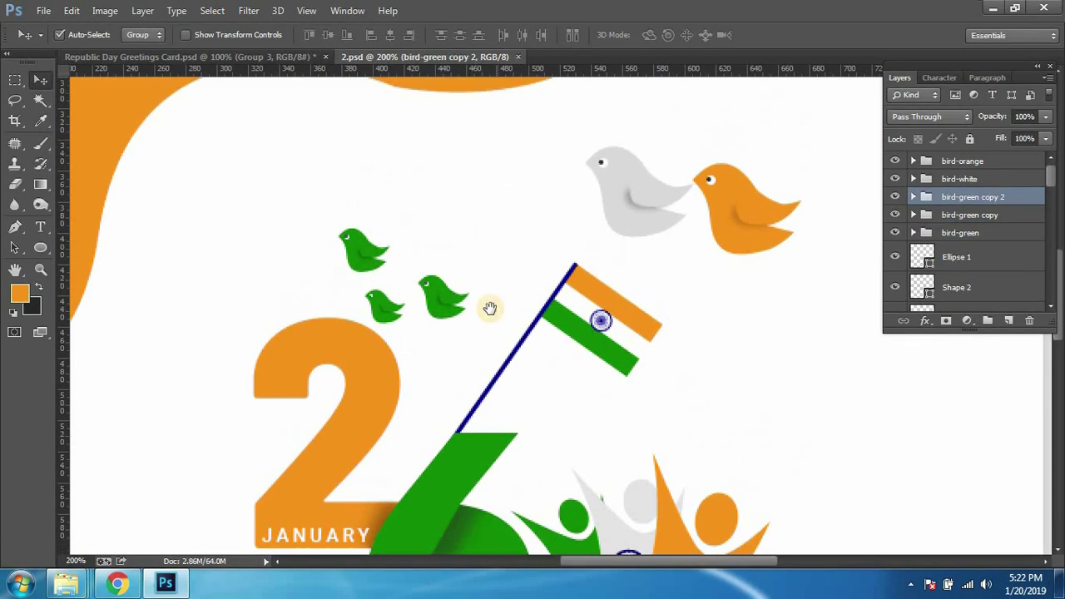
pyautogui.moveTo(641, 247)
pyautogui.mouseDown()
pyautogui.moveTo(403, 249)
pyautogui.moveTo(410, 239)
pyautogui.mouseUp()
pyautogui.hotkey('ctrl', 't')
pyautogui.moveTo(344, 159); pyautogui.dragTo(367, 180)
pyautogui.moveTo(376, 239)
pyautogui.mouseDown()
pyautogui.moveTo(359, 238)
pyautogui.moveTo(488, 329)
pyautogui.mouseUp()
pyautogui.press('Return')
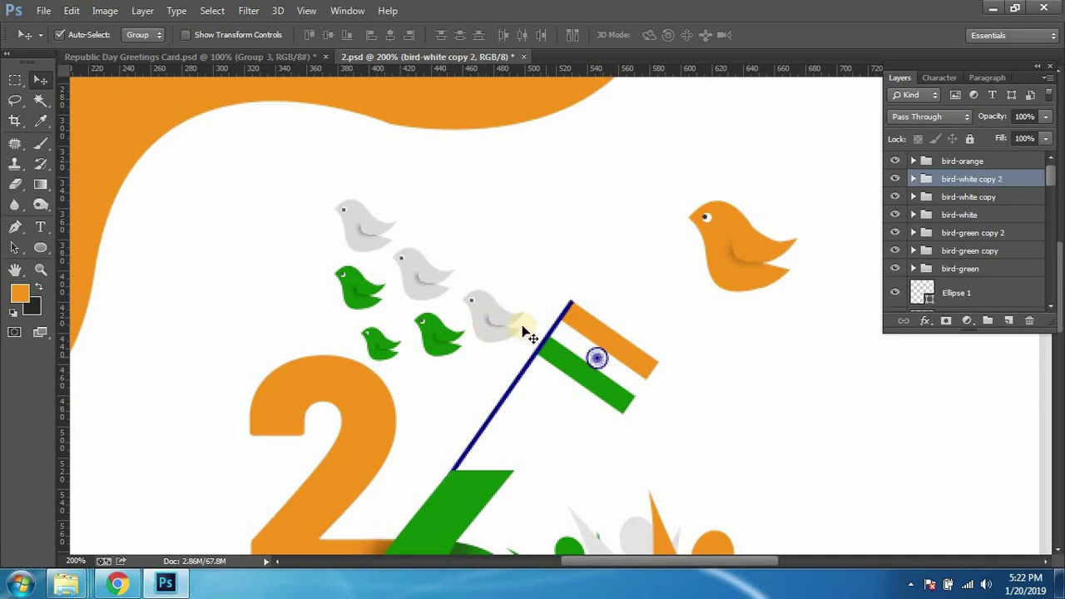
pyautogui.moveTo(714, 265)
pyautogui.mouseDown()
pyautogui.moveTo(440, 208)
pyautogui.moveTo(599, 243)
pyautogui.mouseUp()
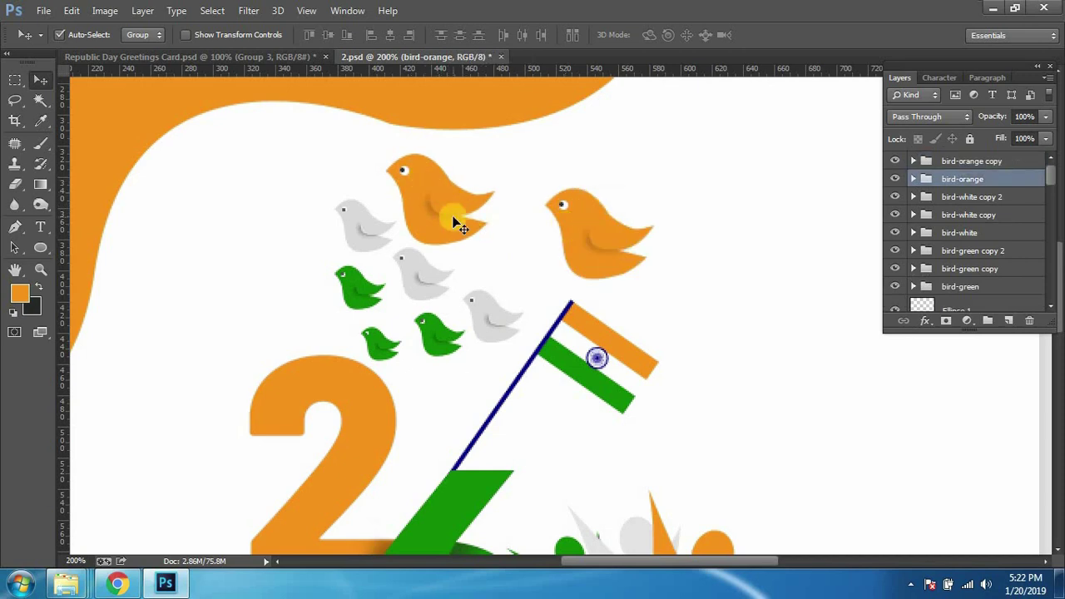
# Step: Shrink the left orange bird and scale the right orange bird to about 79%
pyautogui.hotkey('ctrl', 't')
pyautogui.moveTo(394, 145); pyautogui.dragTo(402, 155)
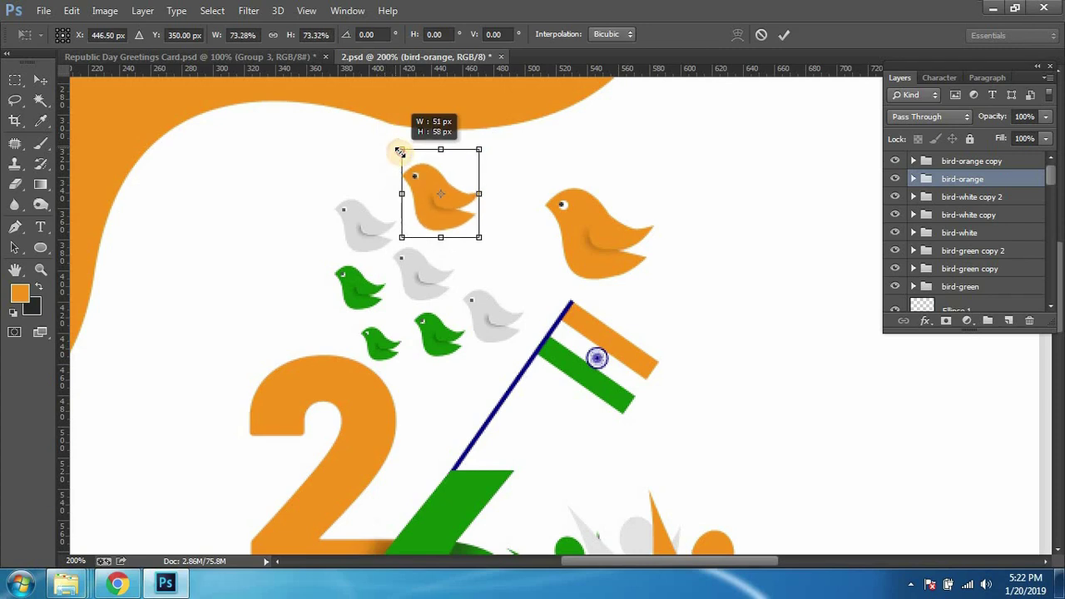
pyautogui.doubleClick(436, 196)
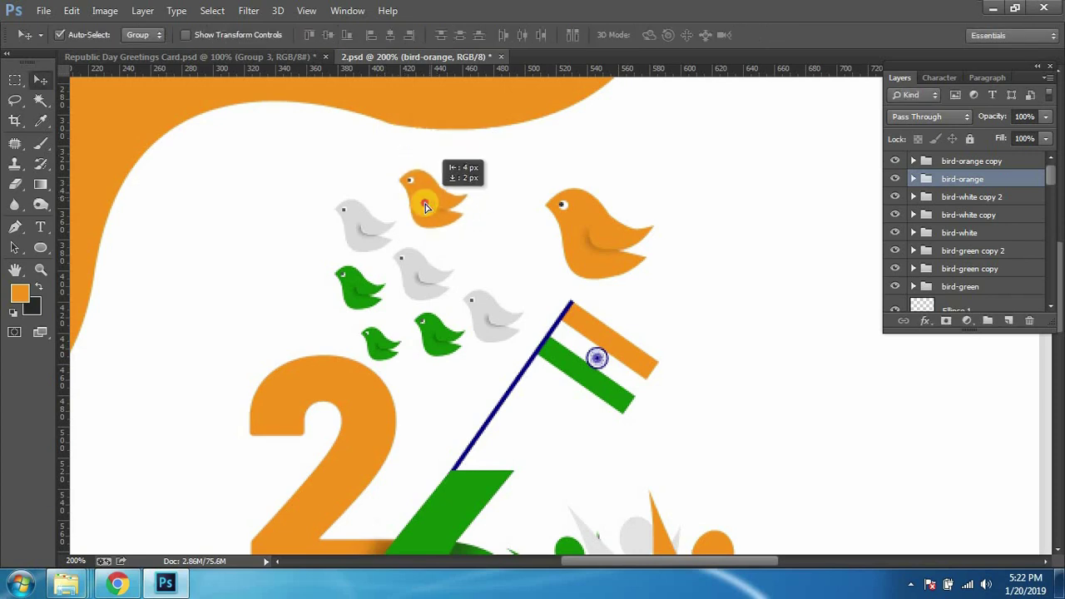
pyautogui.moveTo(436, 195); pyautogui.dragTo(427, 205)
pyautogui.click(541, 250)
pyautogui.moveTo(540, 250); pyautogui.dragTo(547, 256)
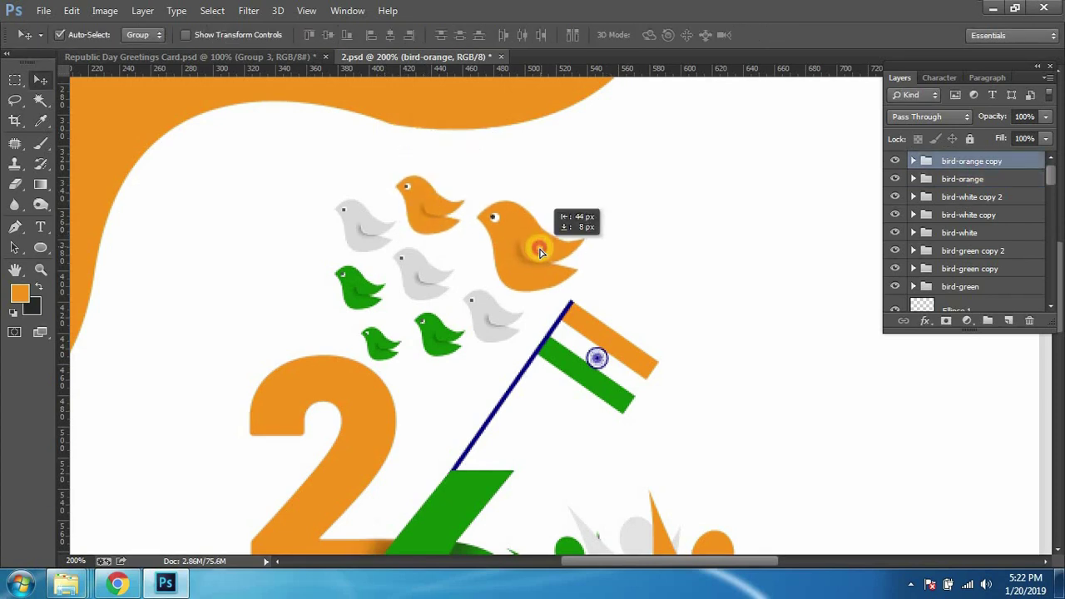
pyautogui.hotkey('ctrl', 't')
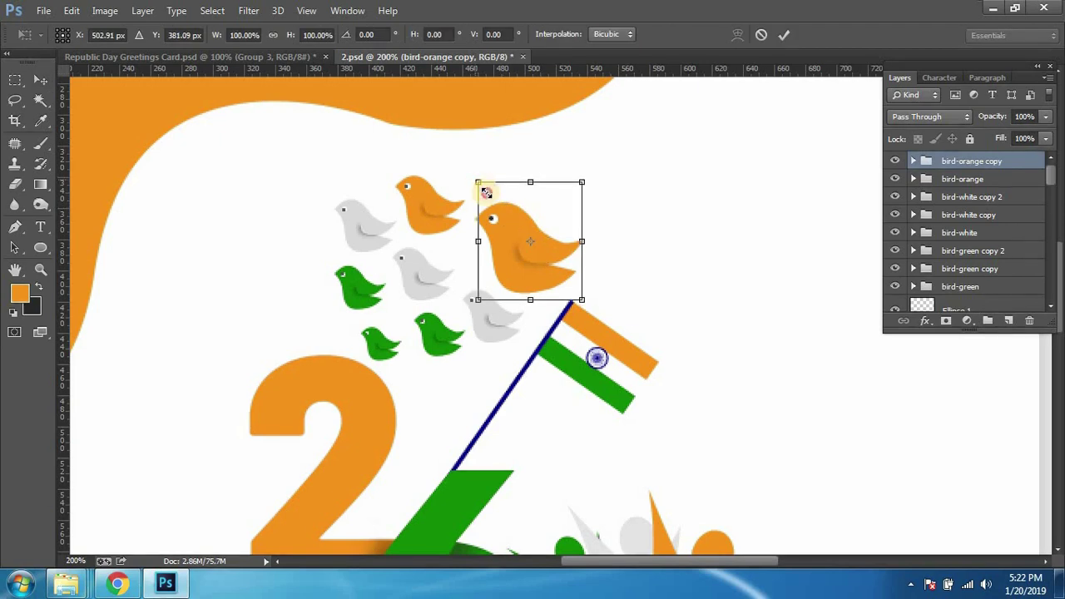
pyautogui.moveTo(475, 172); pyautogui.dragTo(487, 194)
pyautogui.press('Return')
pyautogui.moveTo(515, 237); pyautogui.dragTo(499, 244)
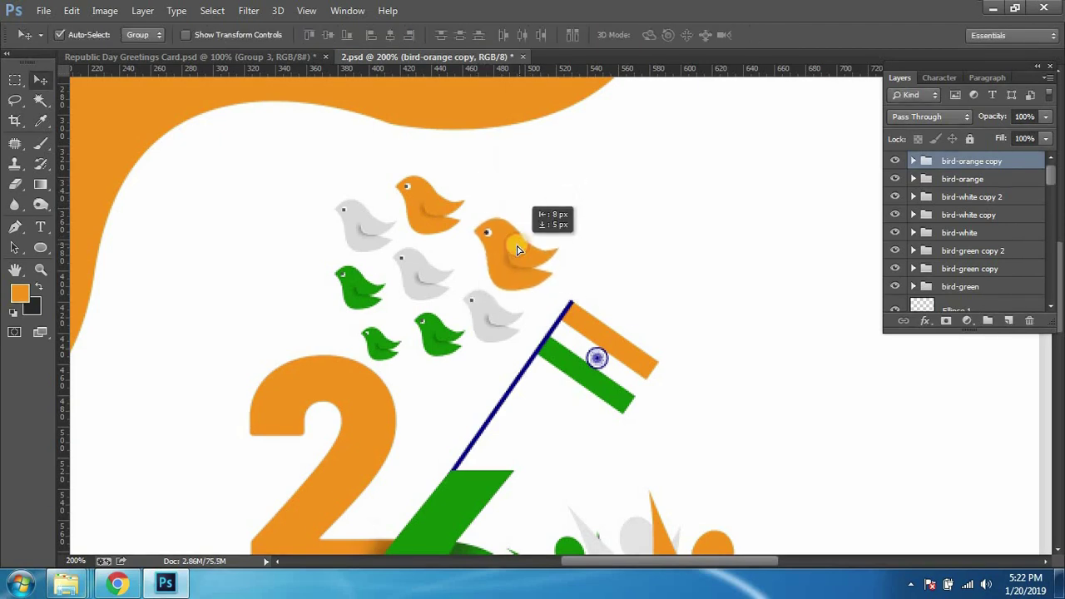
# Step: Scale the upper orange bird to about 78%, and add a smaller copy up-right
pyautogui.click(429, 207)
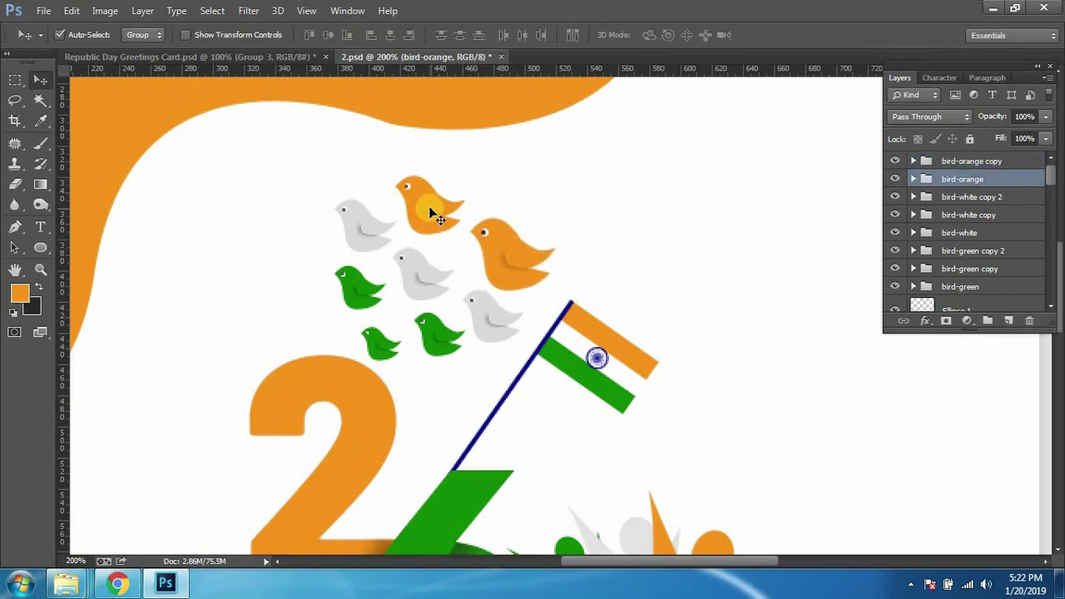
pyautogui.hotkey('ctrl', 't')
pyautogui.moveTo(396, 164); pyautogui.dragTo(402, 168)
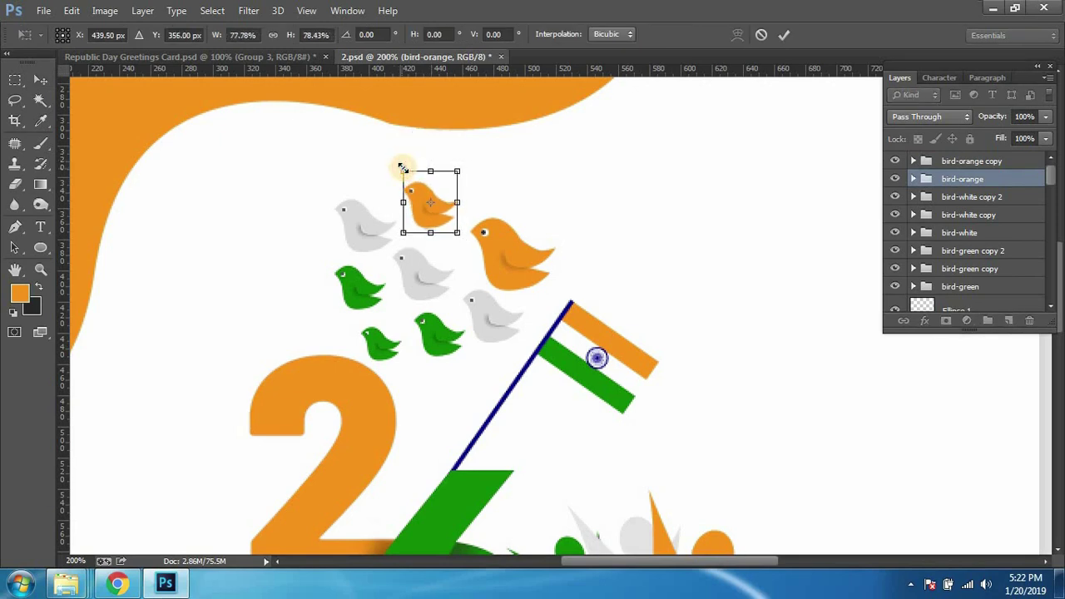
pyautogui.press('Return')
pyautogui.moveTo(437, 210)
pyautogui.mouseDown()
pyautogui.moveTo(498, 190)
pyautogui.moveTo(473, 155)
pyautogui.mouseUp()
pyautogui.hotkey('ctrl', 't')
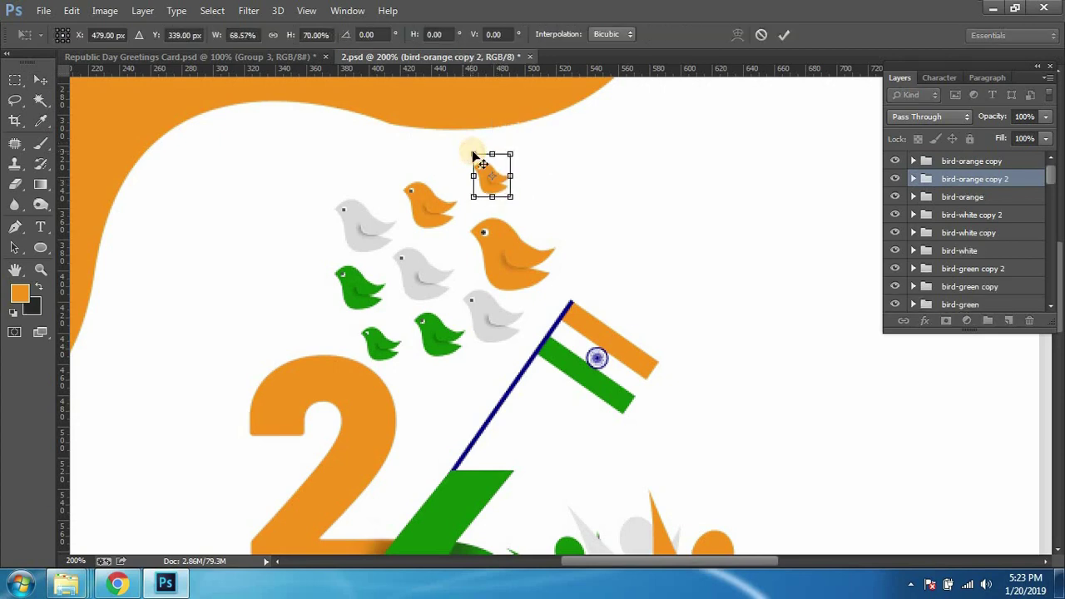
pyautogui.press('Return')
pyautogui.hotkey('ctrl', '-')
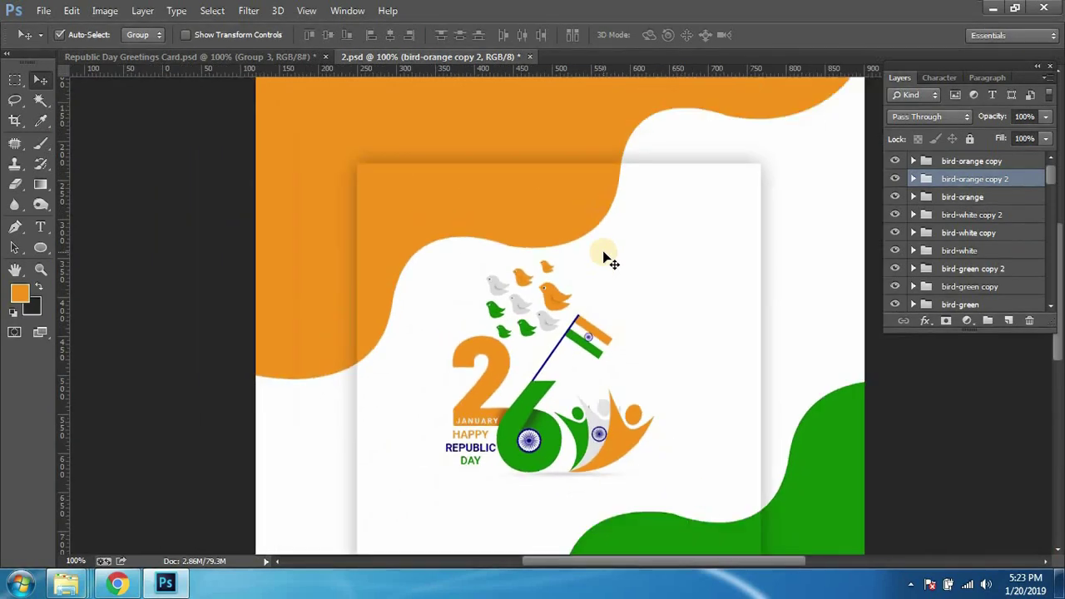
# Step: Select all the bird layers together in the Layers panel
pyautogui.hotkey('ctrl', '+')
pyautogui.click(996, 161)
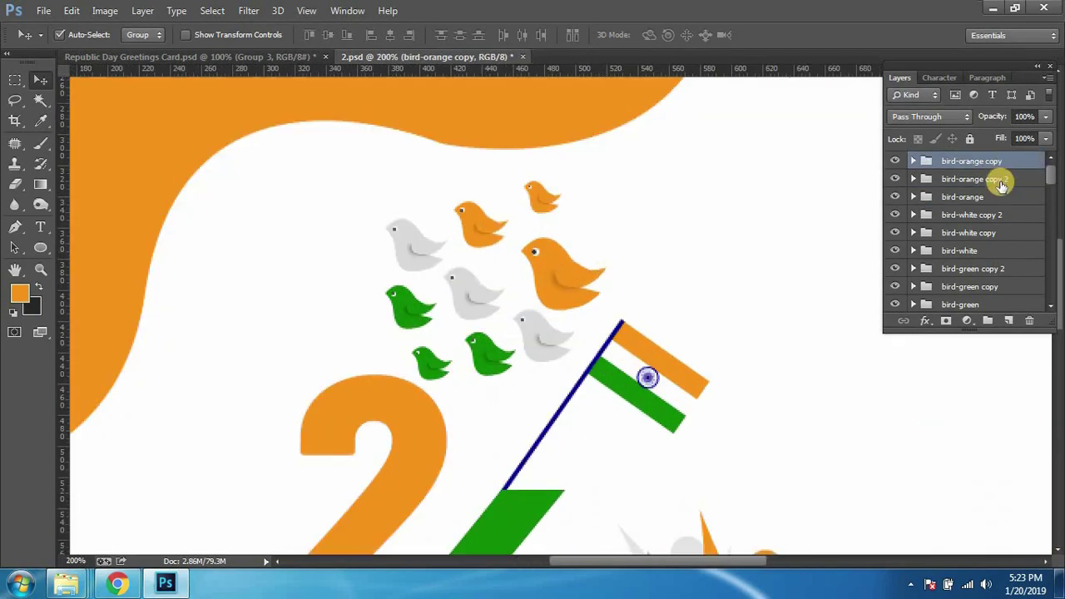
pyautogui.keyDown('shift'); pyautogui.click(994, 216); pyautogui.keyUp('shift')
pyautogui.keyDown('shift'); pyautogui.click(995, 235); pyautogui.keyUp('shift')
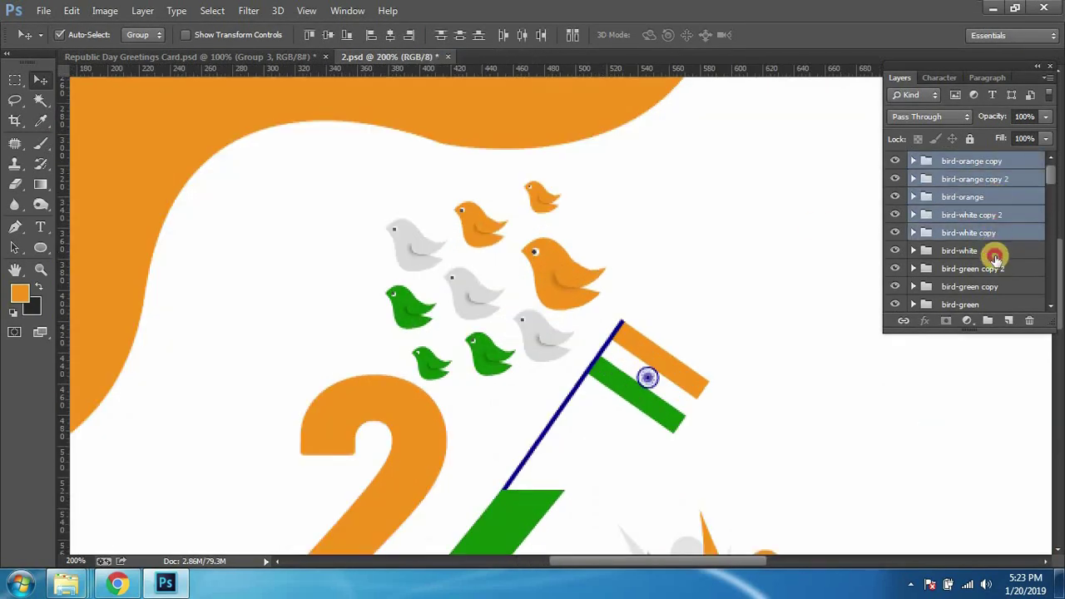
pyautogui.keyDown('shift'); pyautogui.click(993, 252); pyautogui.keyUp('shift')
pyautogui.keyDown('shift'); pyautogui.click(994, 271); pyautogui.keyUp('shift')
pyautogui.keyDown('shift'); pyautogui.click(993, 291); pyautogui.keyUp('shift')
pyautogui.scroll(-1, 988, 238)
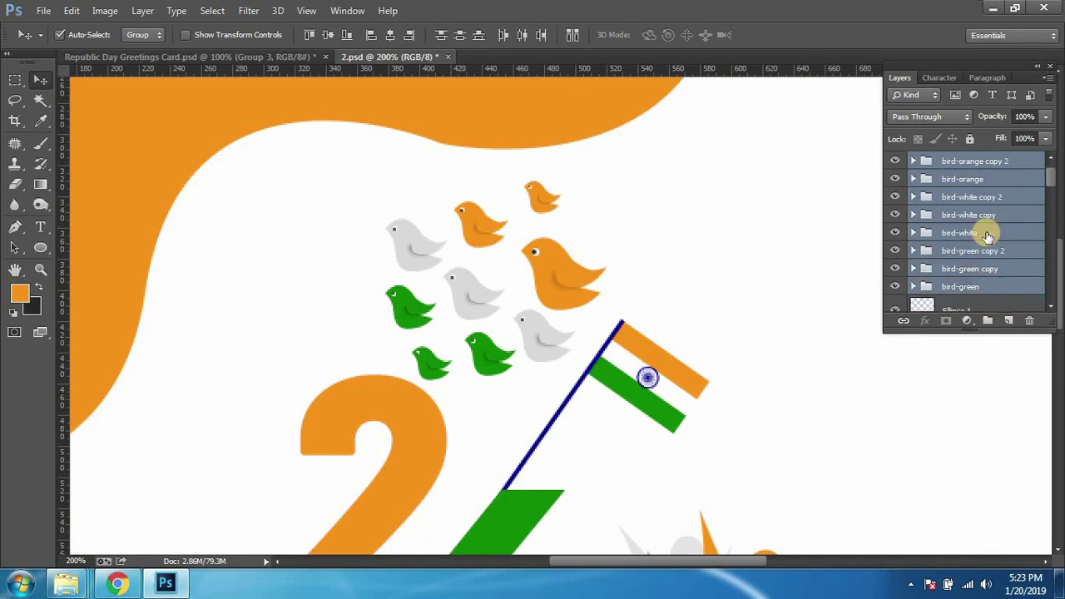
# Step: Rotate the whole flock about −4.5° and scale it to 98%
pyautogui.hotkey('ctrl', 't')
pyautogui.moveTo(669, 251); pyautogui.dragTo(667, 241)
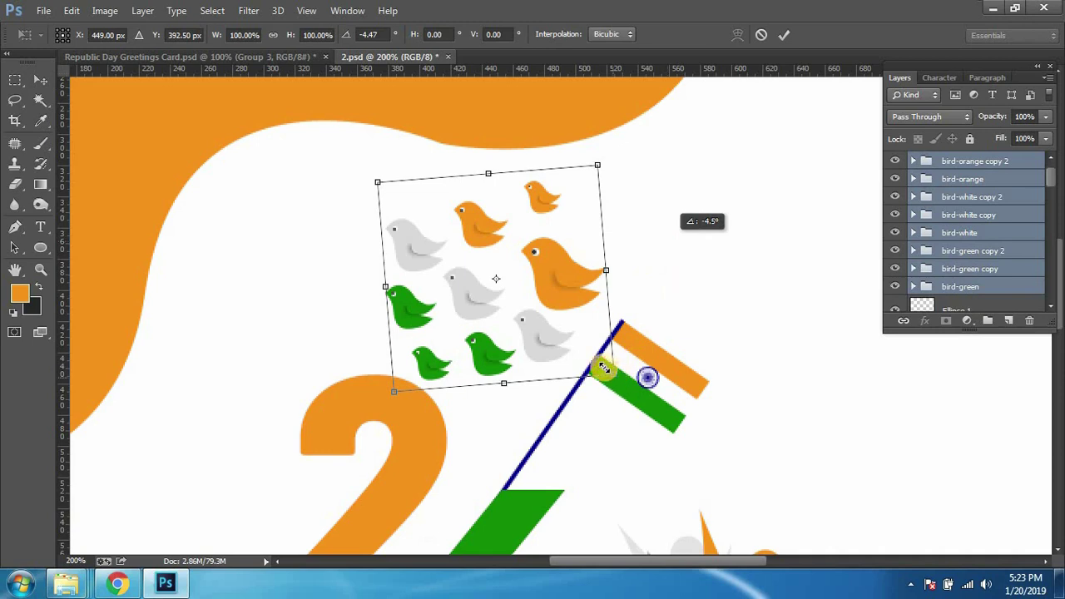
pyautogui.moveTo(615, 379); pyautogui.dragTo(602, 374)
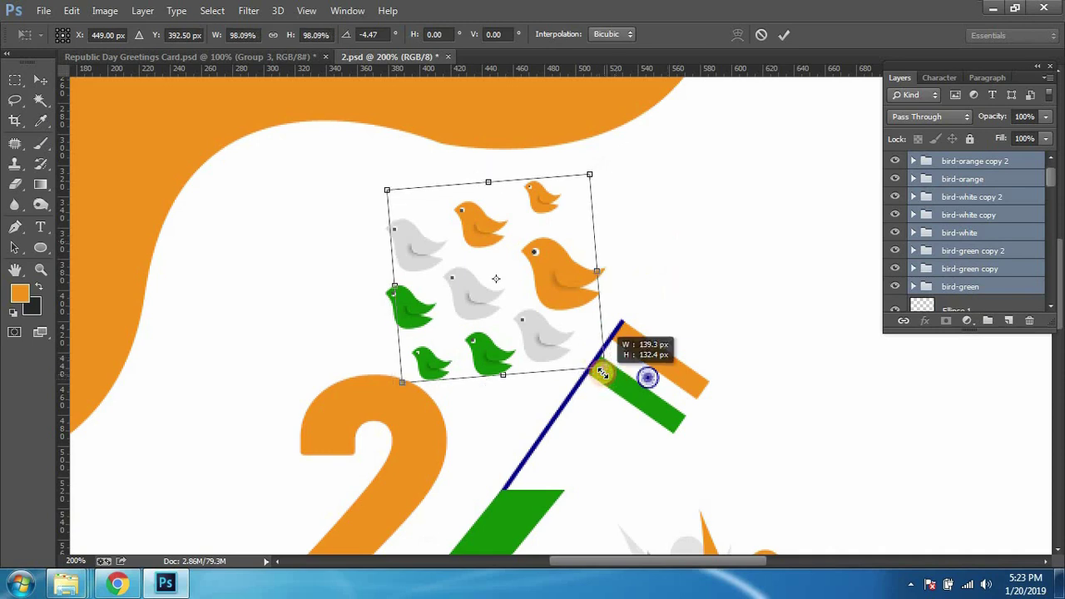
pyautogui.press('Return')
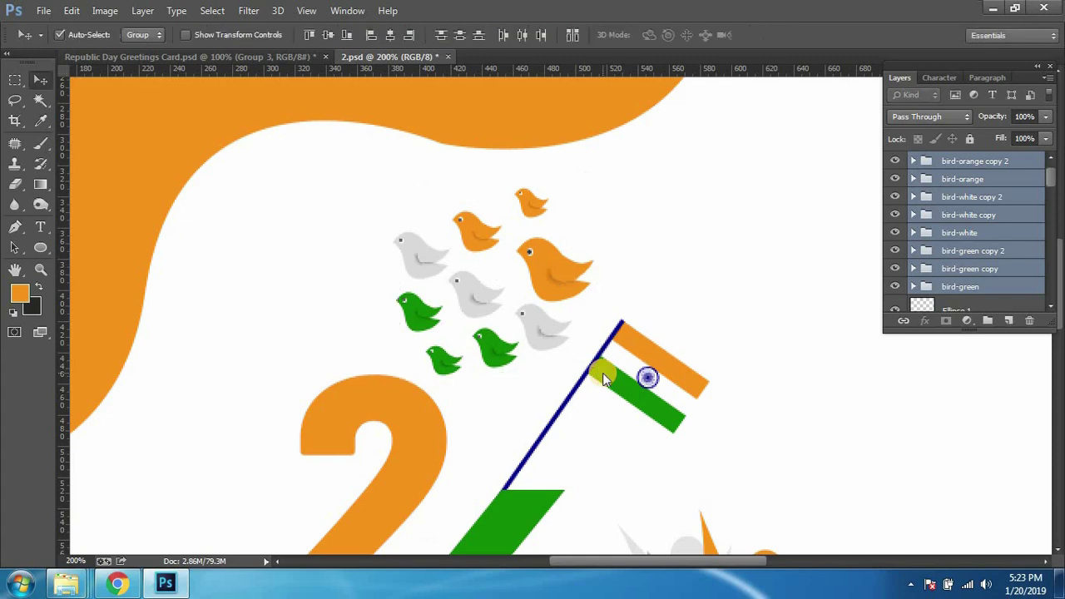
# Step: Save the card with Ctrl+S
pyautogui.hotkey('ctrl', 's')
pyautogui.scroll(-3, 601, 371)
pyautogui.scroll(-1, 602, 371)
pyautogui.scroll(2, 605, 379)
pyautogui.click(277, 57)
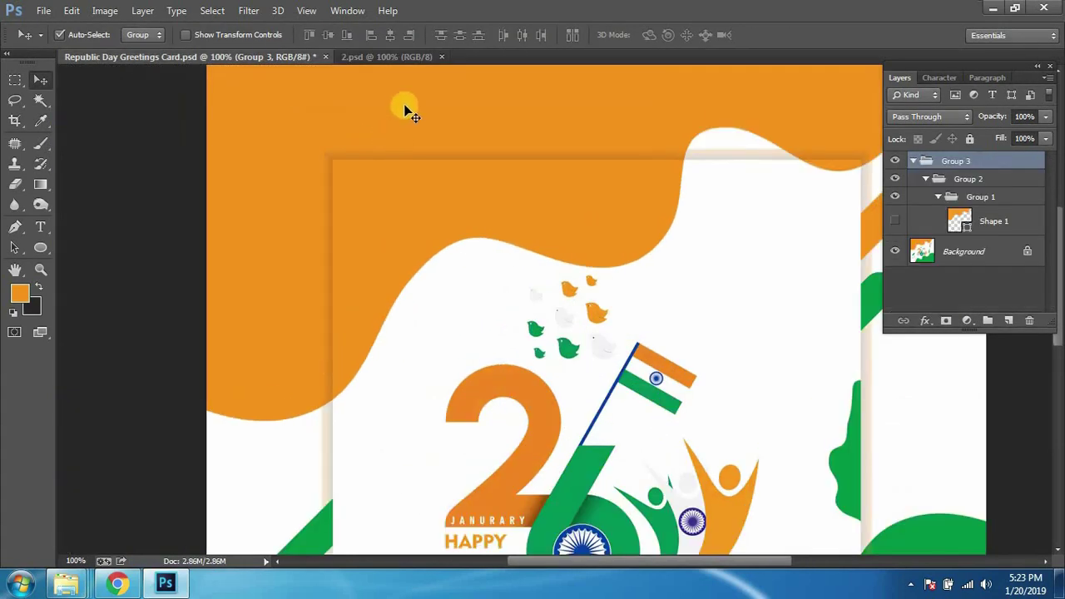
pyautogui.click(384, 55)
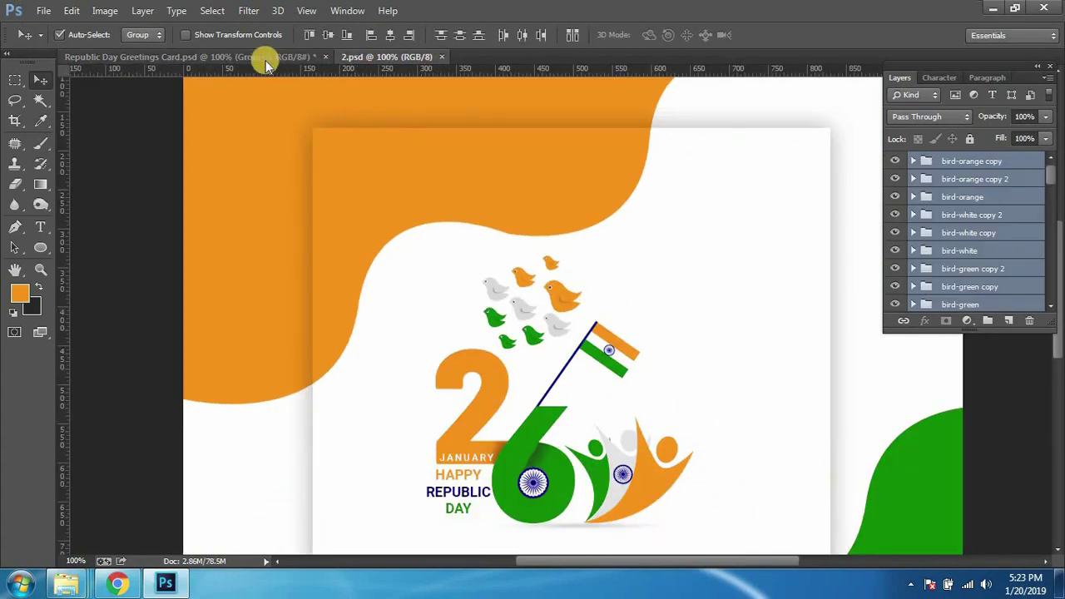
pyautogui.click(265, 58)
pyautogui.click(370, 55)
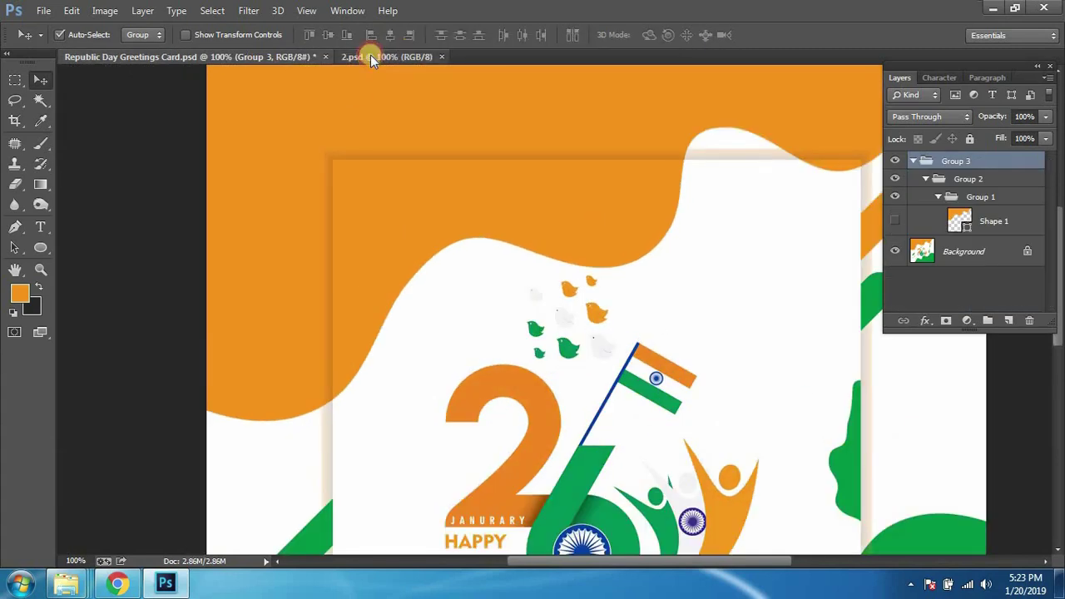
pyautogui.click(261, 56)
pyautogui.click(377, 55)
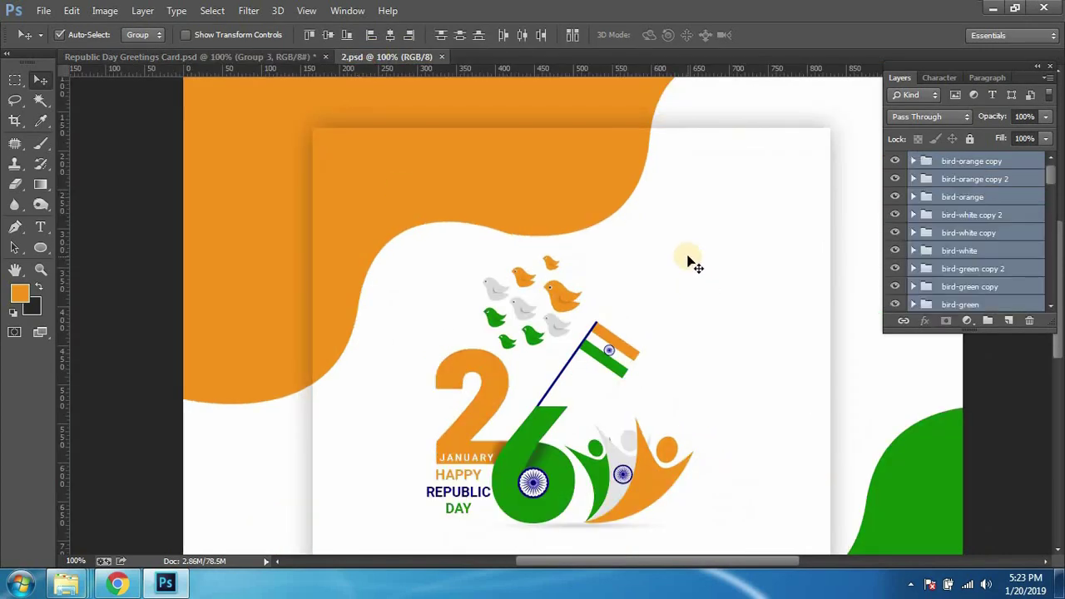
pyautogui.scroll(-2, 680, 260)
pyautogui.scroll(-2, 681, 261)
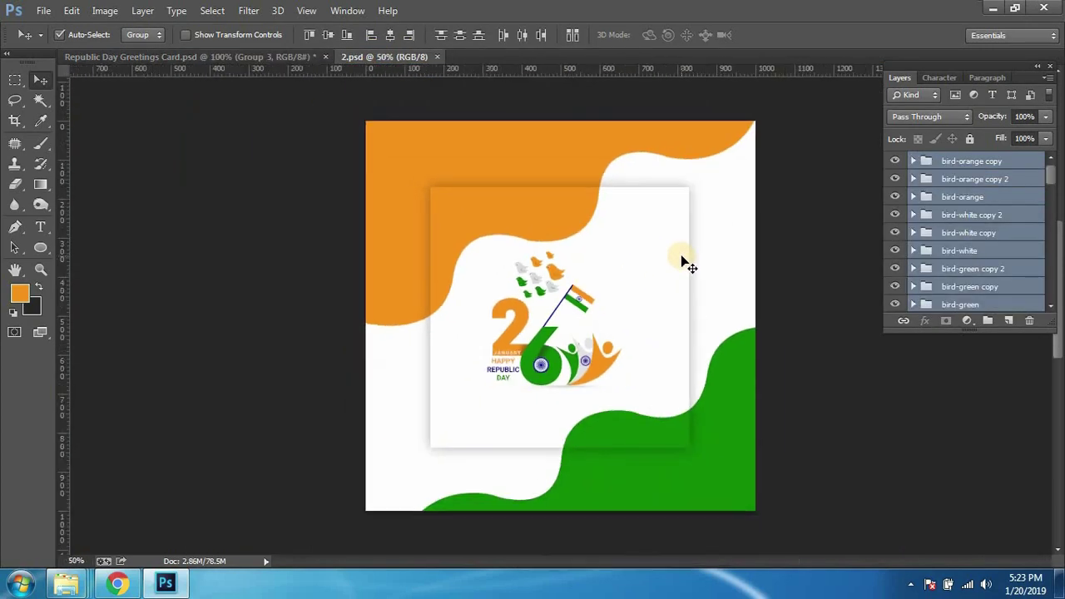
pyautogui.scroll(2, 680, 261)
pyautogui.scroll(3, 680, 260)
pyautogui.scroll(2, 493, 353)
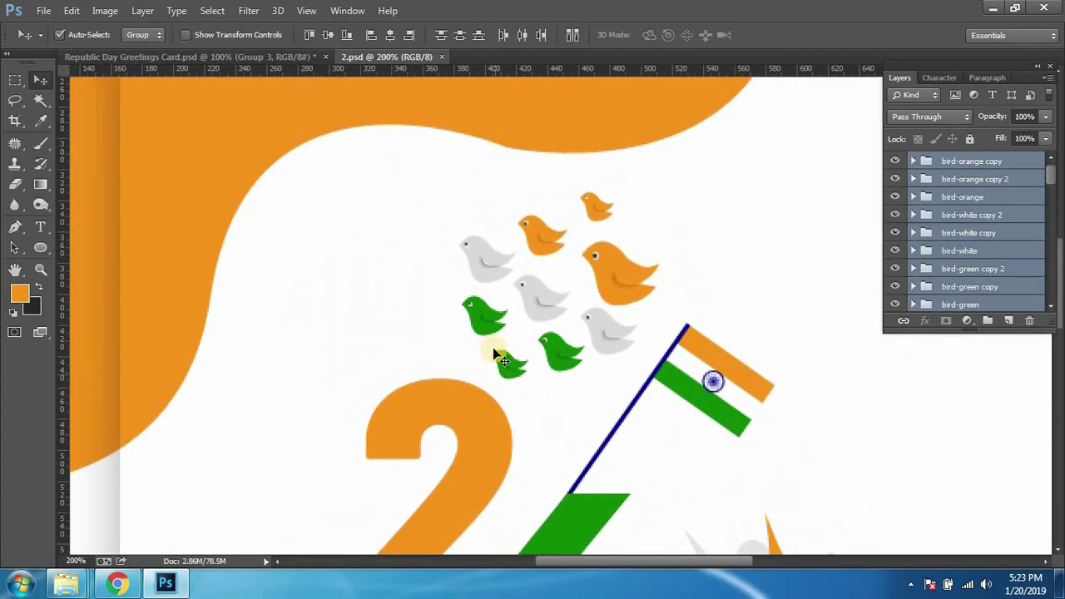
# Step: Rearrange the green and grey birds and shift the large and small orange birds
pyautogui.click(486, 322)
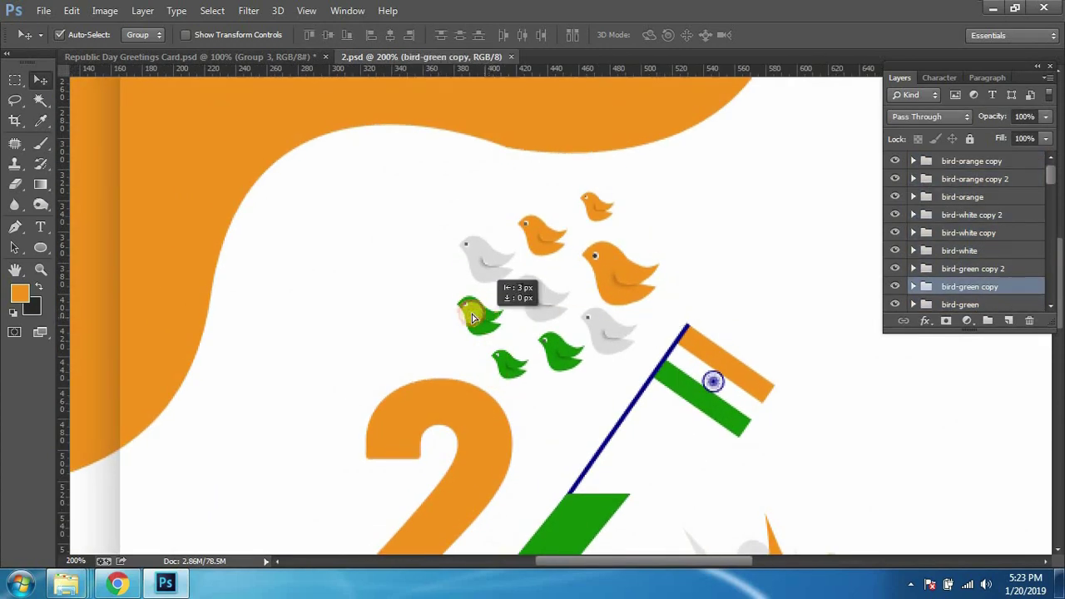
pyautogui.moveTo(542, 354)
pyautogui.mouseDown()
pyautogui.moveTo(552, 372)
pyautogui.moveTo(491, 363)
pyautogui.mouseUp()
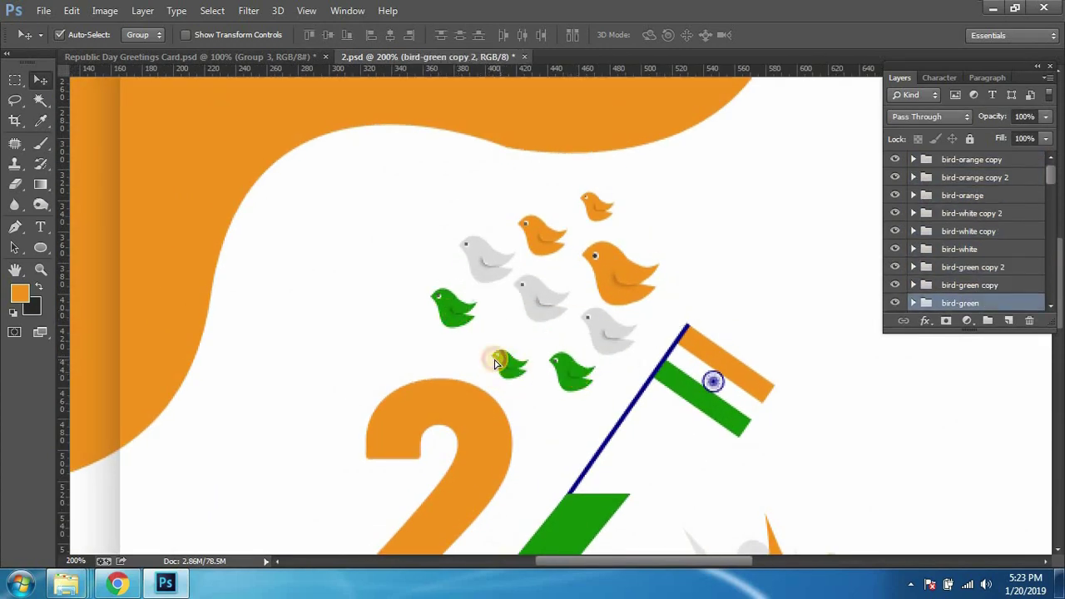
pyautogui.moveTo(541, 294); pyautogui.dragTo(525, 319)
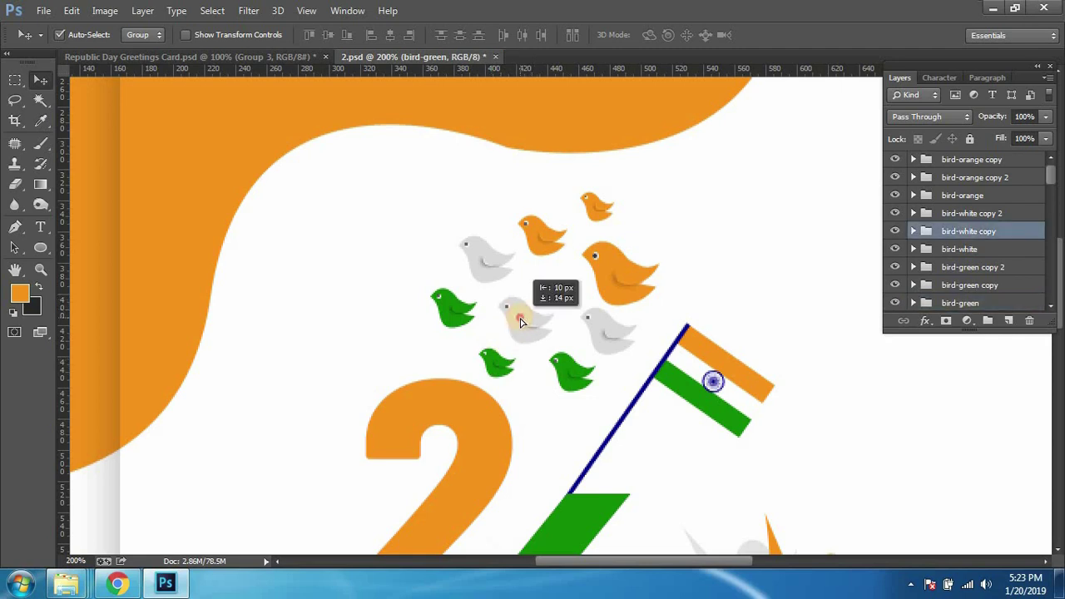
pyautogui.moveTo(499, 275); pyautogui.dragTo(545, 269)
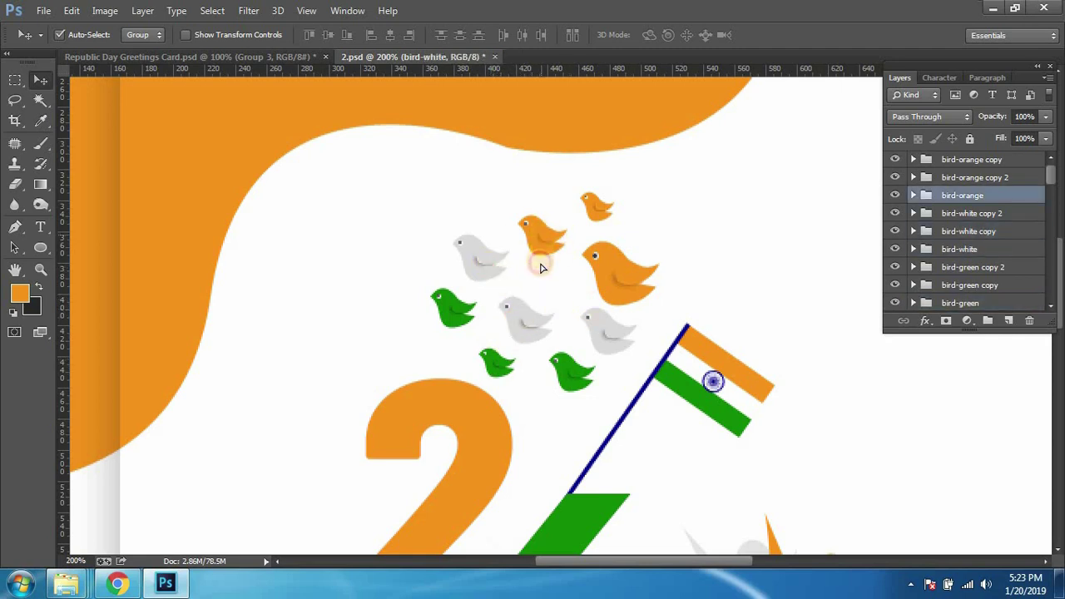
pyautogui.moveTo(623, 258); pyautogui.dragTo(634, 250)
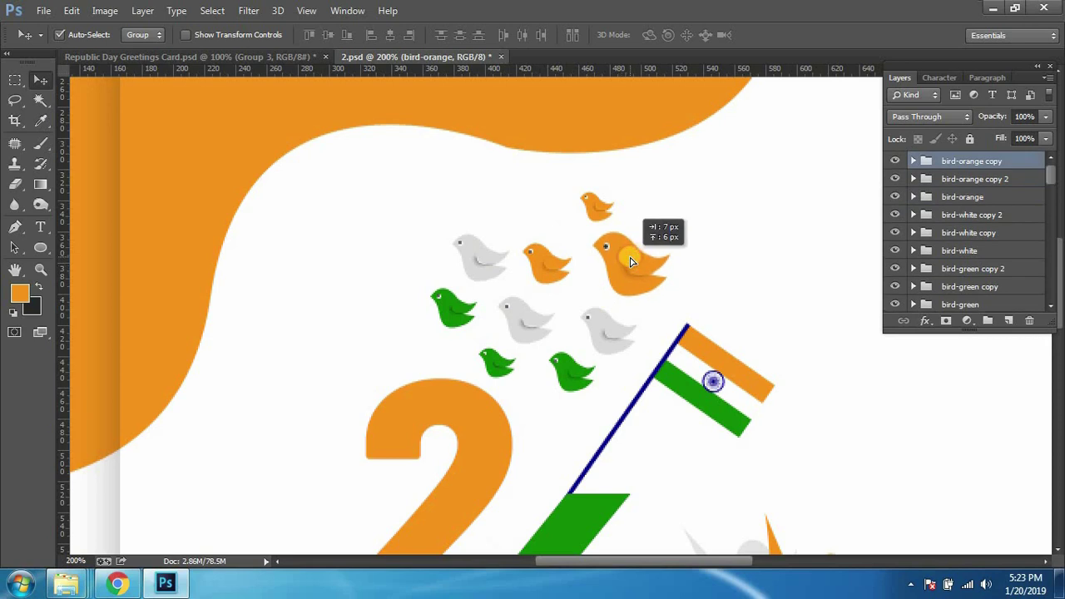
pyautogui.moveTo(593, 200)
pyautogui.mouseDown()
pyautogui.moveTo(543, 208)
pyautogui.moveTo(555, 200)
pyautogui.mouseUp()
pyautogui.moveTo(481, 254); pyautogui.dragTo(463, 222)
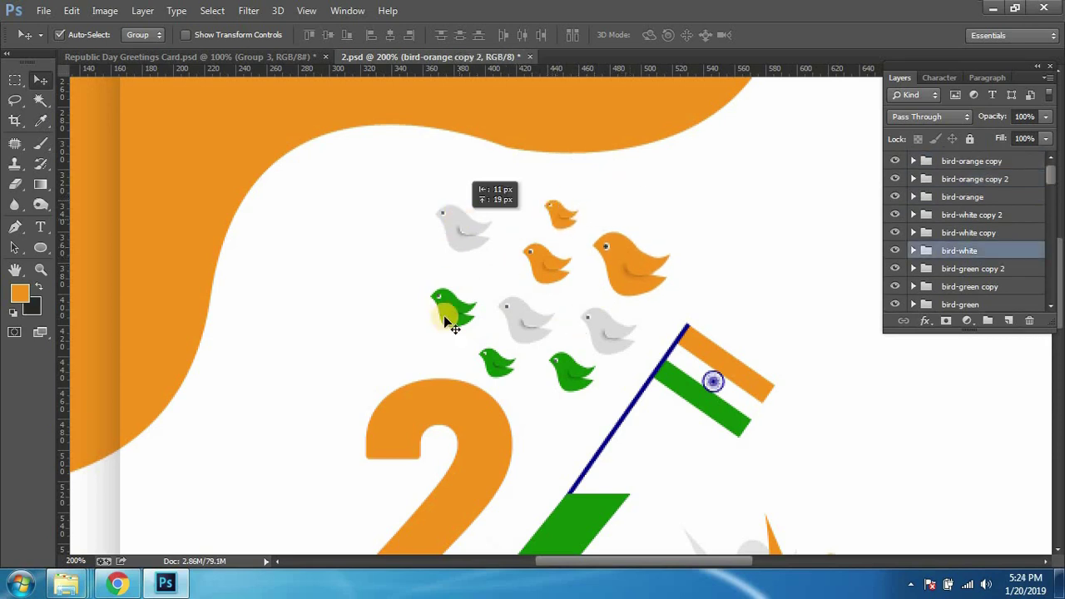
pyautogui.moveTo(450, 325); pyautogui.dragTo(427, 321)
pyautogui.moveTo(520, 320); pyautogui.dragTo(496, 311)
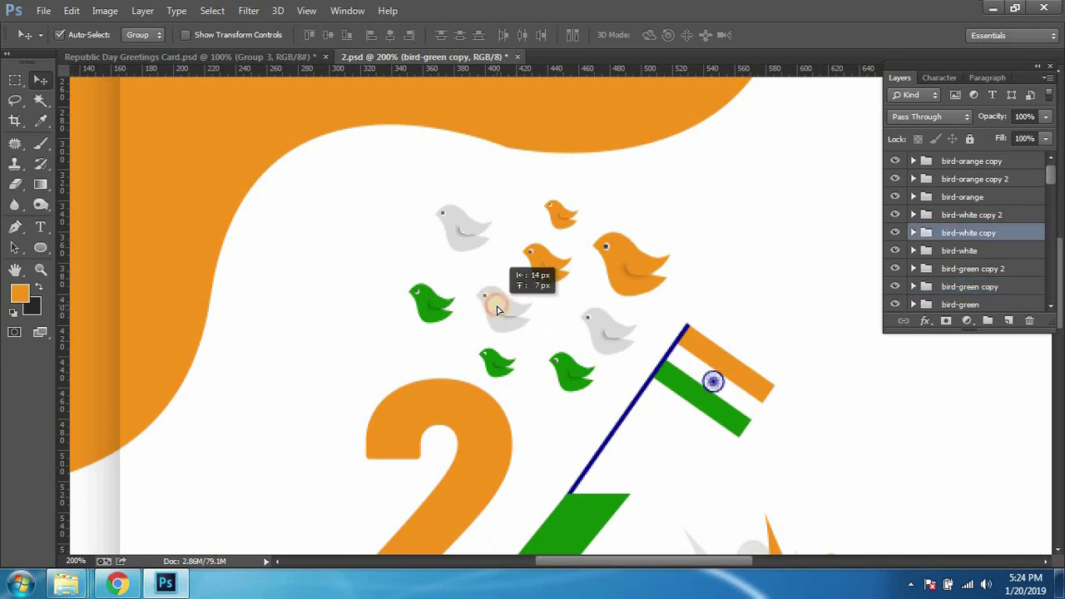
# Step: Fine-tune the positions of the three orange birds and the grey and green birds
pyautogui.click(545, 255)
pyautogui.moveTo(557, 208); pyautogui.dragTo(502, 191)
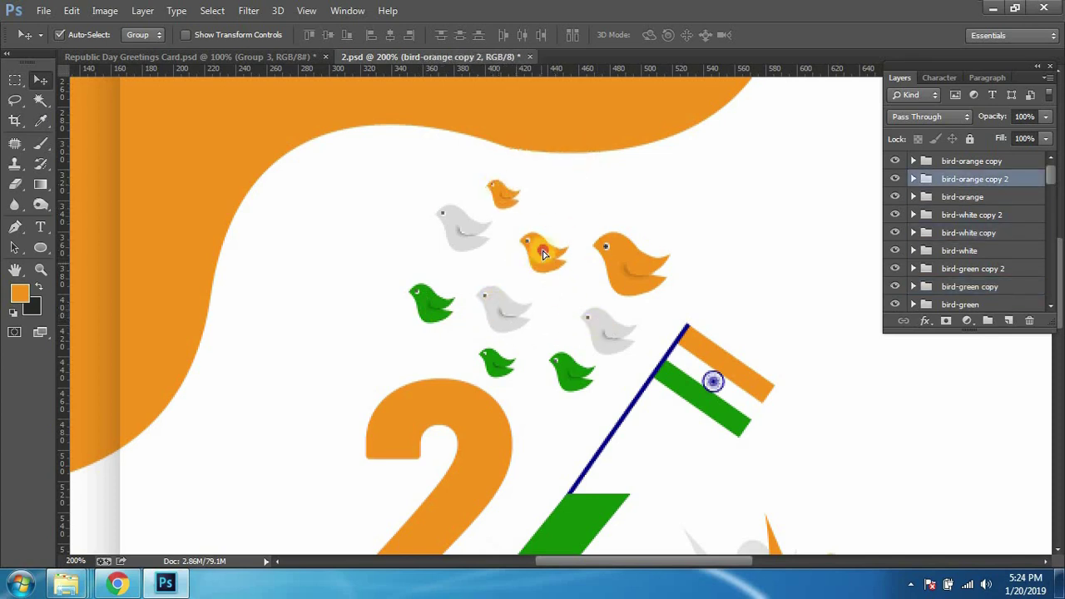
pyautogui.moveTo(539, 249); pyautogui.dragTo(549, 226)
pyautogui.moveTo(461, 246); pyautogui.dragTo(456, 270)
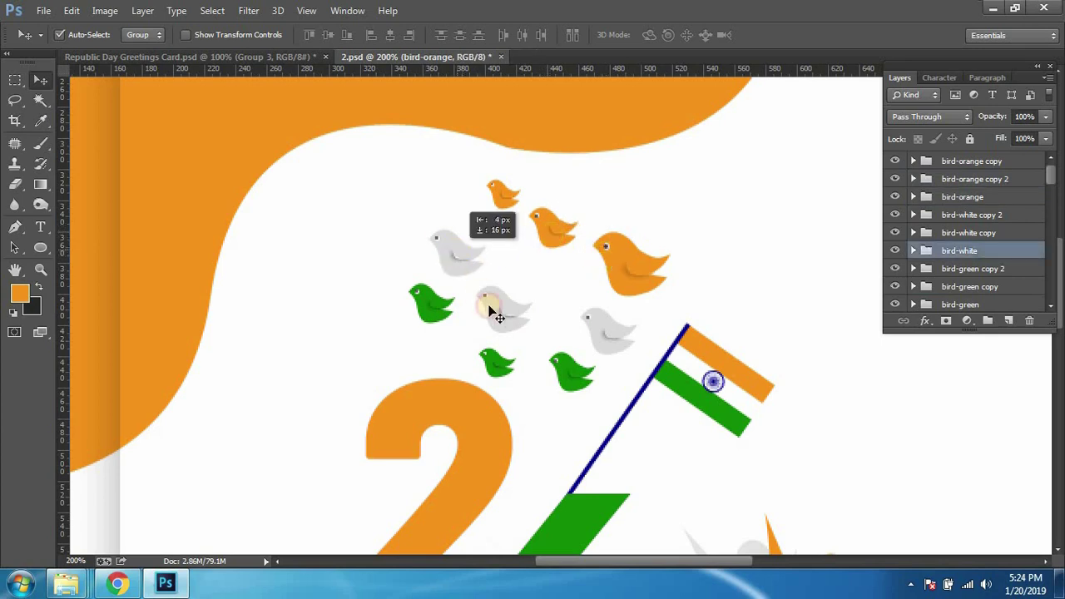
pyautogui.moveTo(504, 310); pyautogui.dragTo(522, 297)
pyautogui.moveTo(445, 309); pyautogui.dragTo(462, 315)
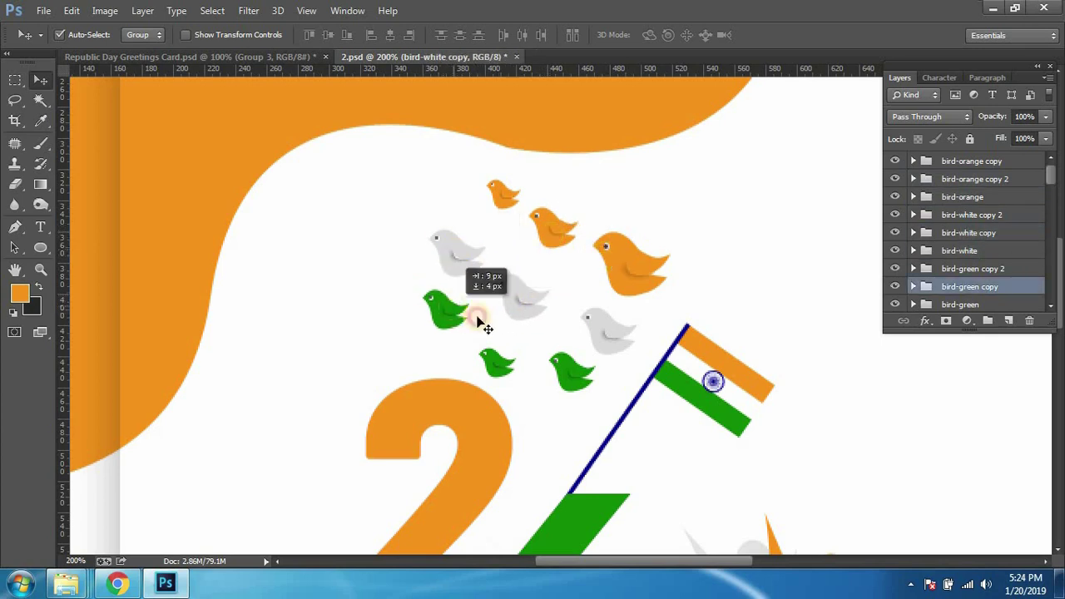
pyautogui.moveTo(567, 368); pyautogui.dragTo(558, 354)
pyautogui.moveTo(544, 246); pyautogui.dragTo(546, 261)
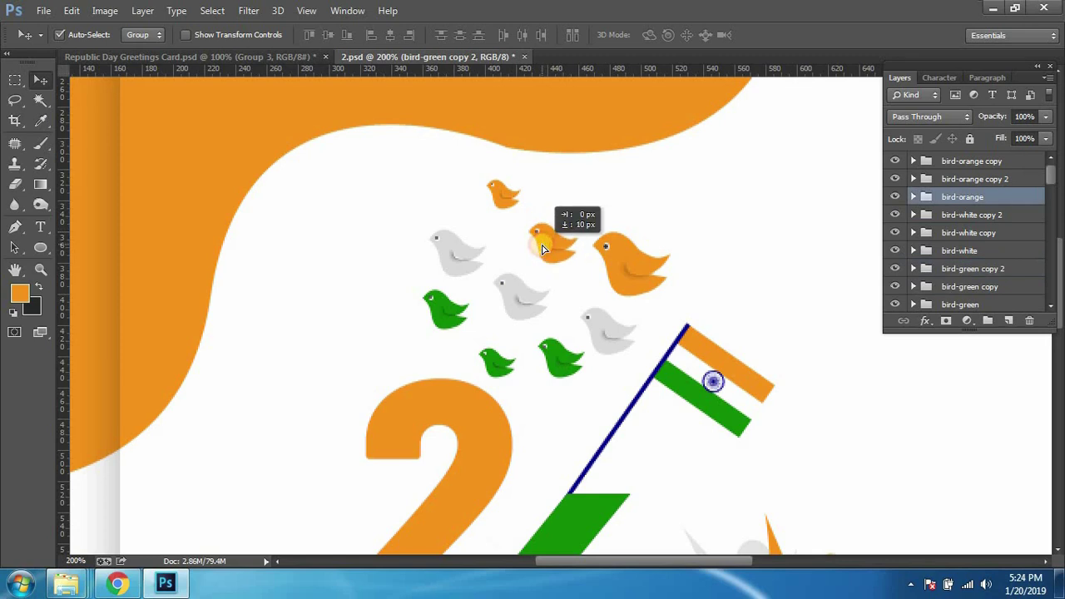
pyautogui.moveTo(504, 203)
pyautogui.mouseDown()
pyautogui.moveTo(515, 211)
pyautogui.moveTo(468, 217)
pyautogui.mouseUp()
pyautogui.moveTo(542, 241); pyautogui.dragTo(537, 236)
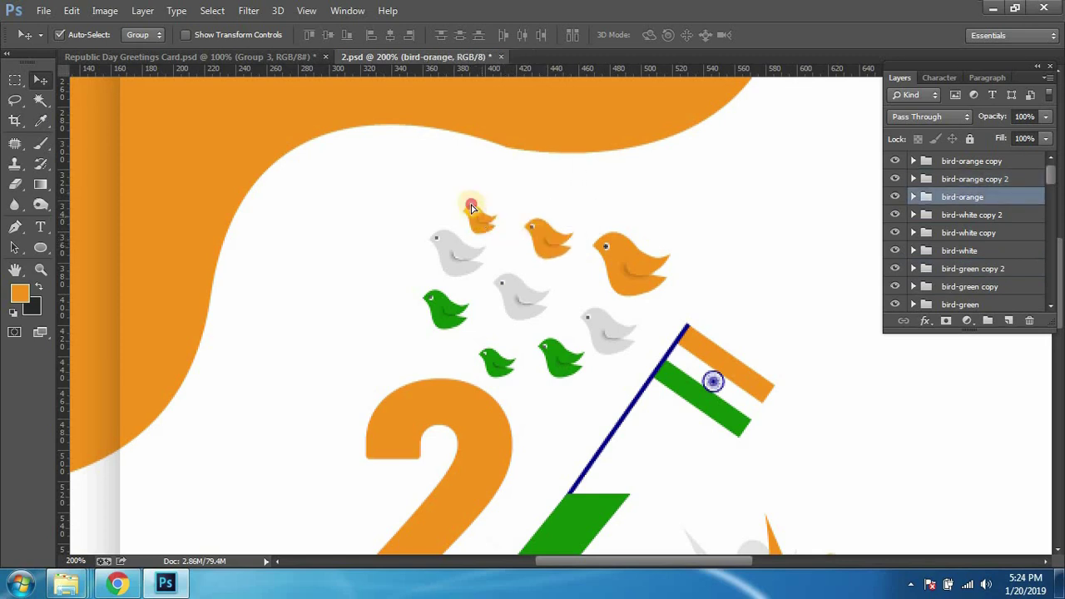
pyautogui.moveTo(471, 207); pyautogui.dragTo(470, 192)
pyautogui.moveTo(635, 278); pyautogui.dragTo(642, 273)
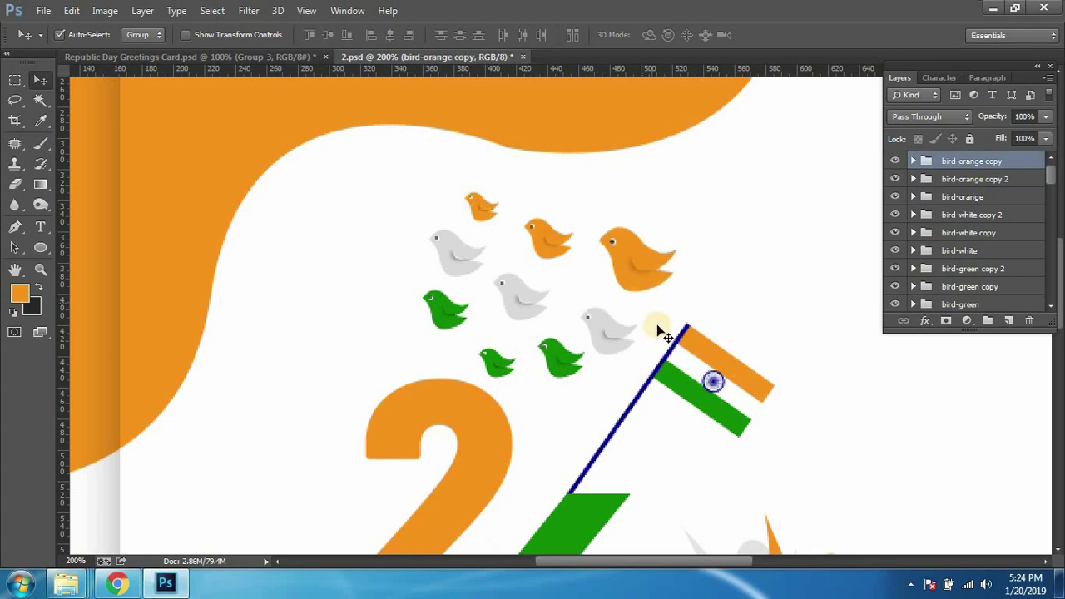
# Step: Spread the green birds lower and left and re-space the grey and orange birds
pyautogui.scroll(-3, 657, 331)
pyautogui.scroll(-1, 658, 331)
pyautogui.scroll(4, 657, 332)
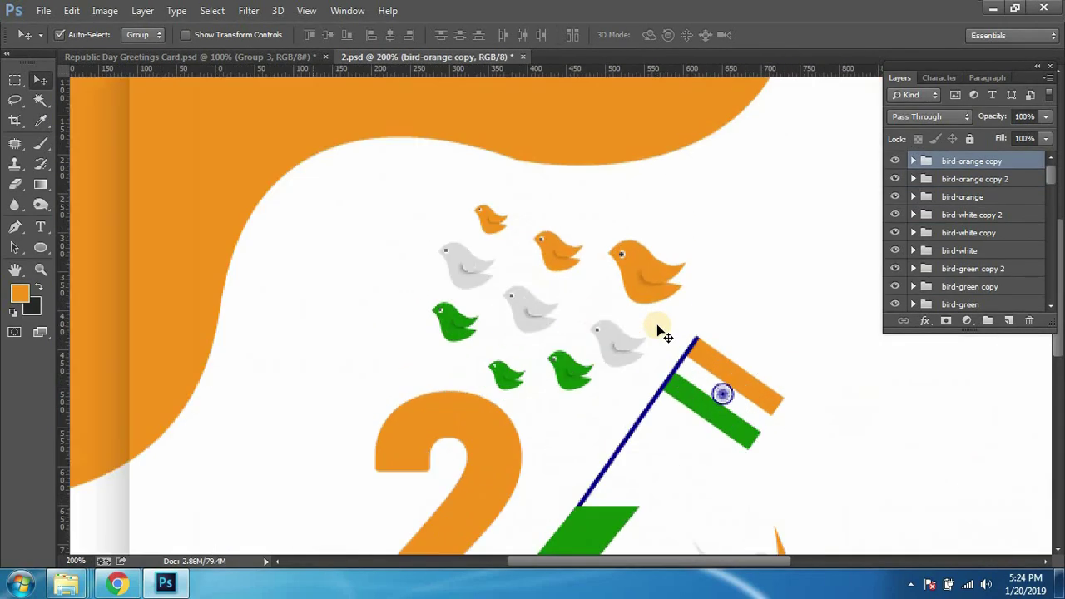
pyautogui.moveTo(491, 270); pyautogui.dragTo(434, 254)
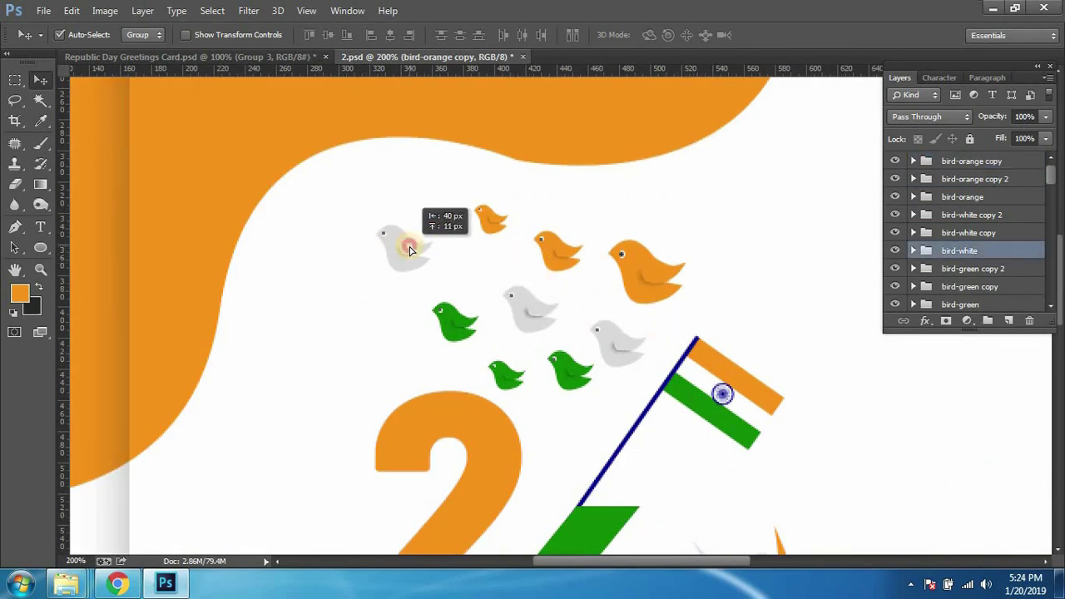
pyautogui.moveTo(445, 317)
pyautogui.mouseDown()
pyautogui.moveTo(390, 354)
pyautogui.moveTo(379, 343)
pyautogui.mouseUp()
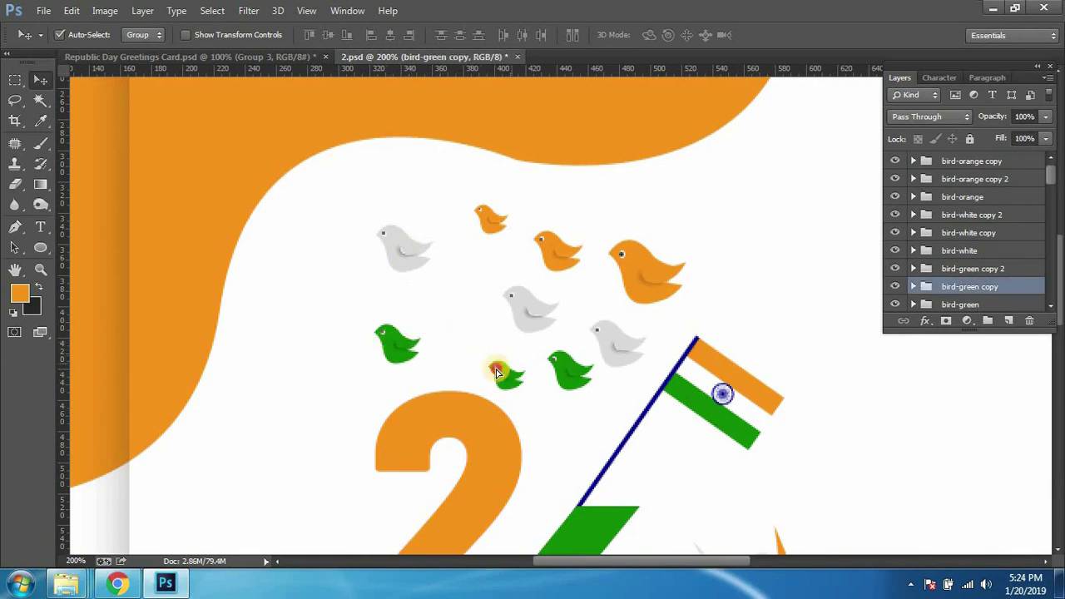
pyautogui.moveTo(505, 375); pyautogui.dragTo(481, 359)
pyautogui.moveTo(580, 374); pyautogui.dragTo(578, 412)
pyautogui.moveTo(539, 308); pyautogui.dragTo(498, 293)
pyautogui.moveTo(376, 243)
pyautogui.mouseDown()
pyautogui.moveTo(381, 257)
pyautogui.moveTo(364, 254)
pyautogui.mouseUp()
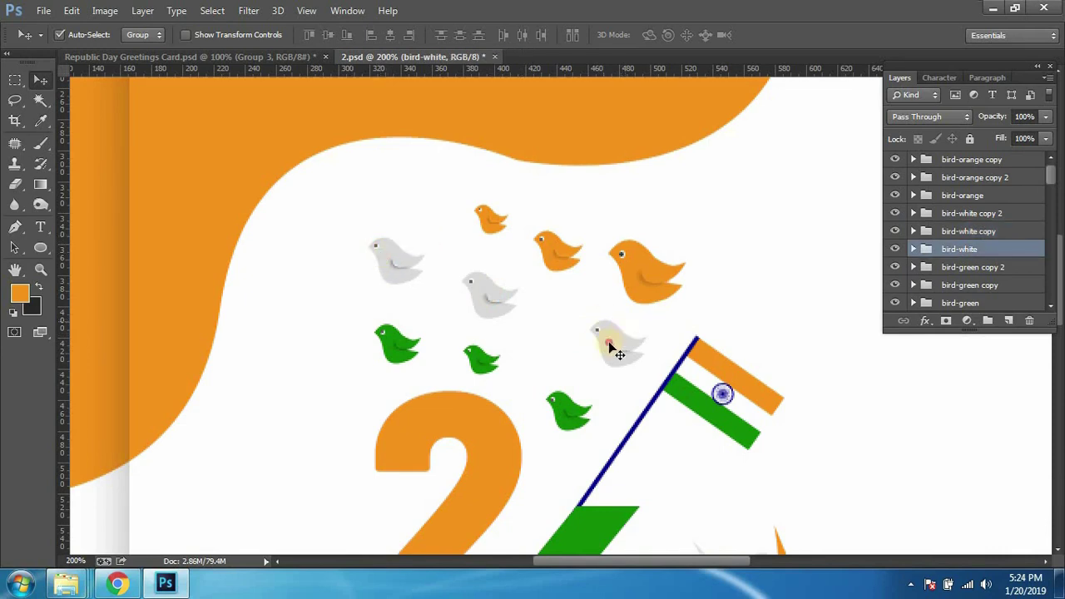
pyautogui.moveTo(615, 344); pyautogui.dragTo(575, 341)
pyautogui.moveTo(489, 214); pyautogui.dragTo(460, 215)
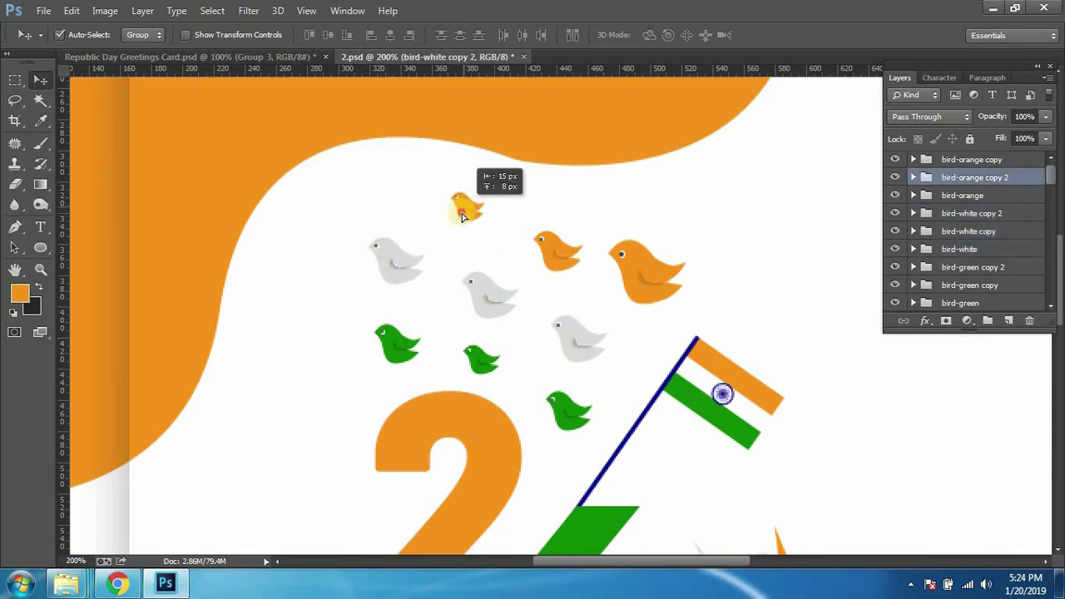
pyautogui.moveTo(551, 260); pyautogui.dragTo(551, 269)
pyautogui.moveTo(627, 269); pyautogui.dragTo(641, 275)
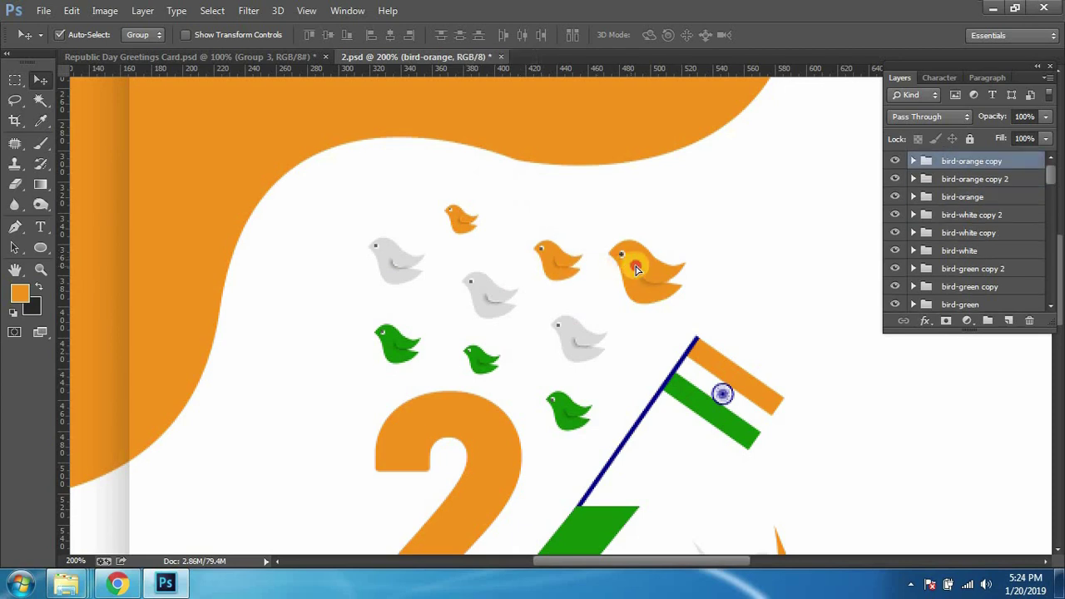
# Step: Check the whole card, then make final adjustments to the white and orange birds
pyautogui.hotkey('ctrl', '-')
pyautogui.hotkey('ctrl', '-')
pyautogui.hotkey('ctrl', '-')
pyautogui.hotkey('ctrl', '+')
pyautogui.hotkey('ctrl', '-')
pyautogui.hotkey('ctrl', '+')
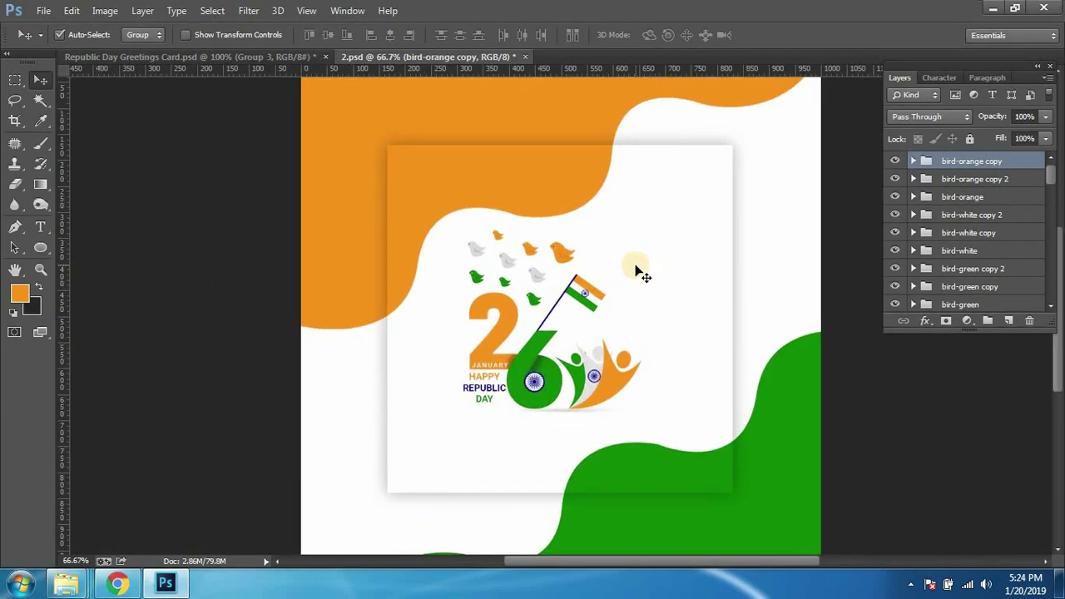
pyautogui.hotkey('ctrl', '+')
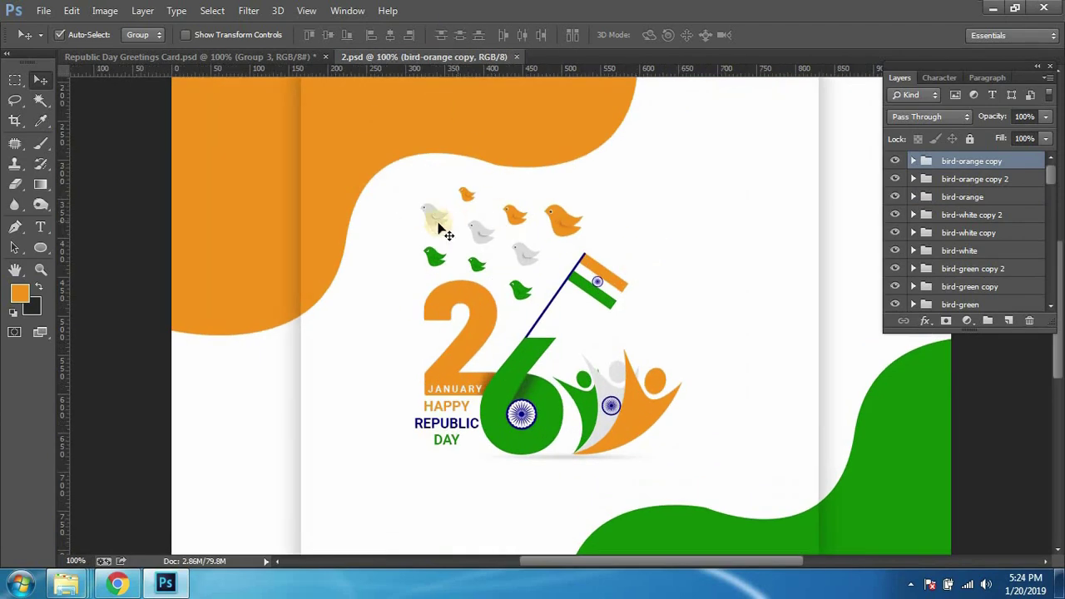
pyautogui.moveTo(441, 228); pyautogui.dragTo(451, 242)
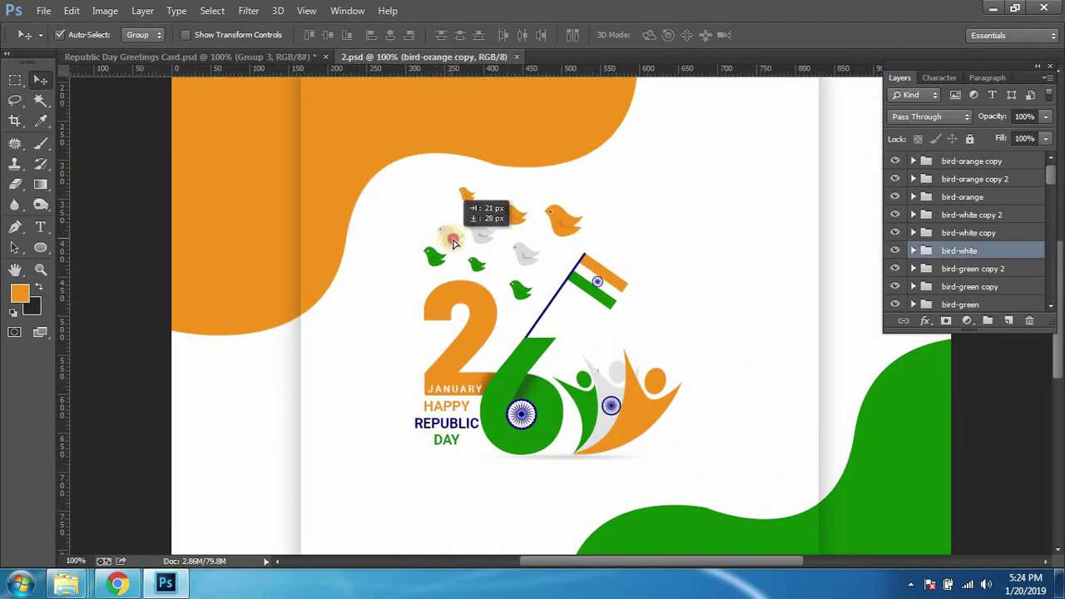
pyautogui.moveTo(520, 253); pyautogui.dragTo(509, 266)
pyautogui.moveTo(466, 203)
pyautogui.mouseDown()
pyautogui.moveTo(452, 207)
pyautogui.moveTo(459, 221)
pyautogui.moveTo(509, 233)
pyautogui.moveTo(500, 201)
pyautogui.mouseUp()
pyautogui.moveTo(552, 225); pyautogui.dragTo(521, 238)
pyautogui.moveTo(497, 200); pyautogui.dragTo(494, 201)
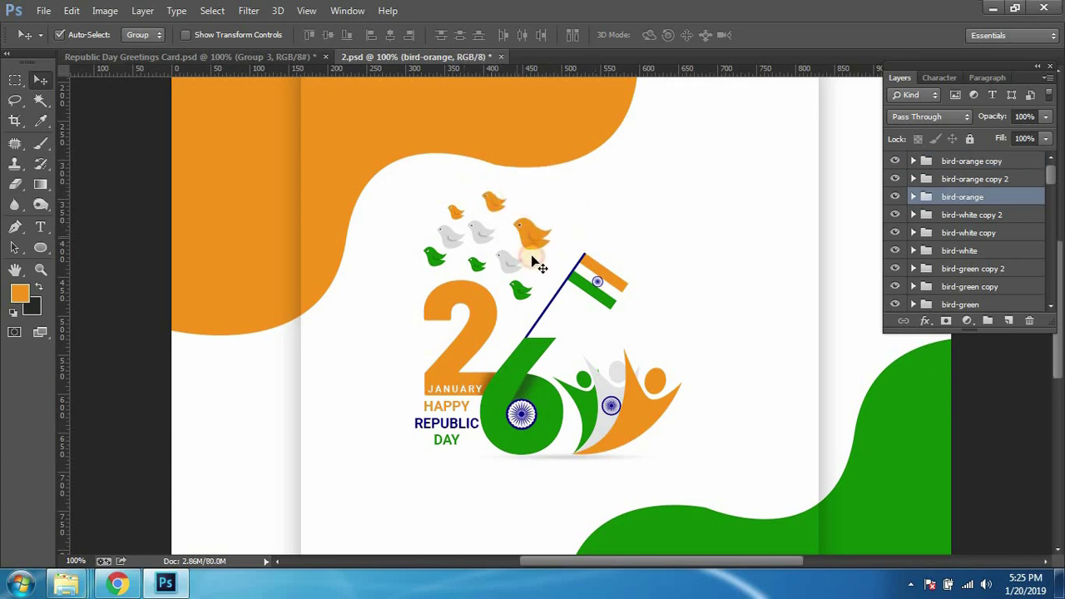
pyautogui.scroll(-3, 559, 271)
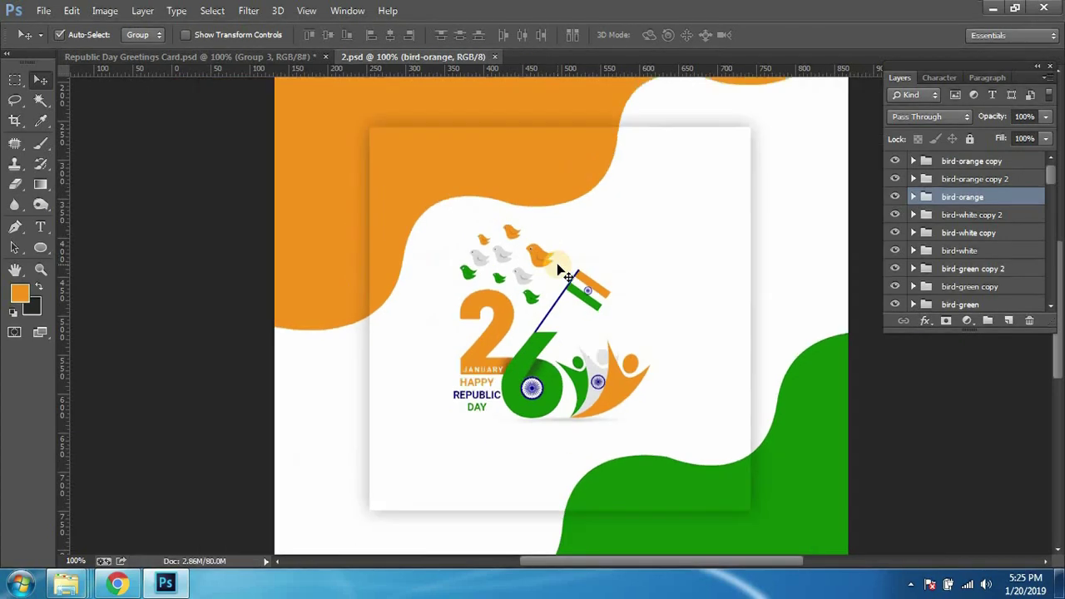
pyautogui.scroll(2, 559, 270)
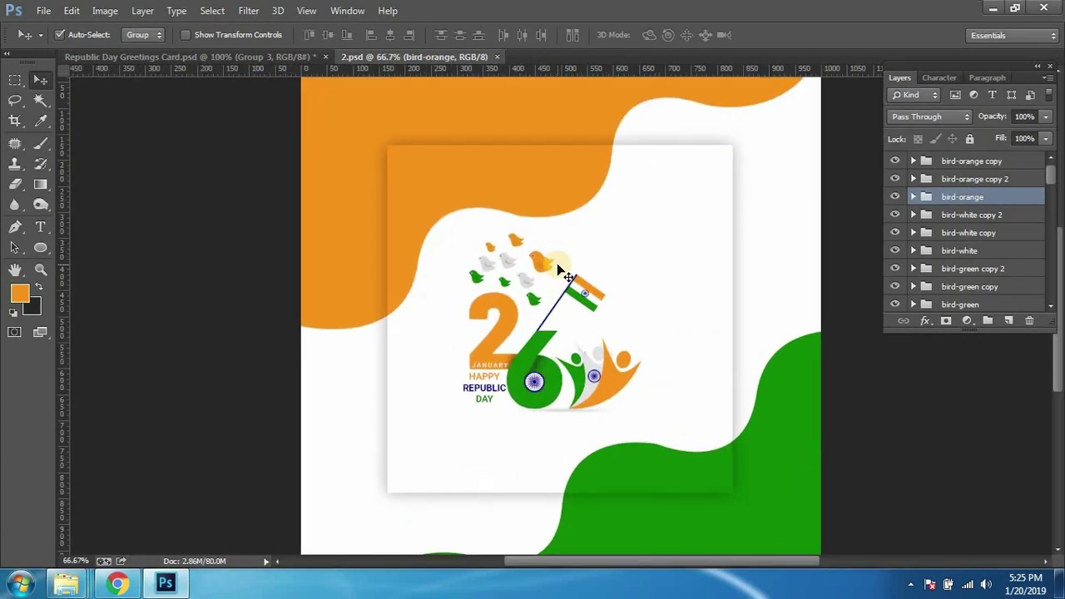
pyautogui.scroll(1, 559, 271)
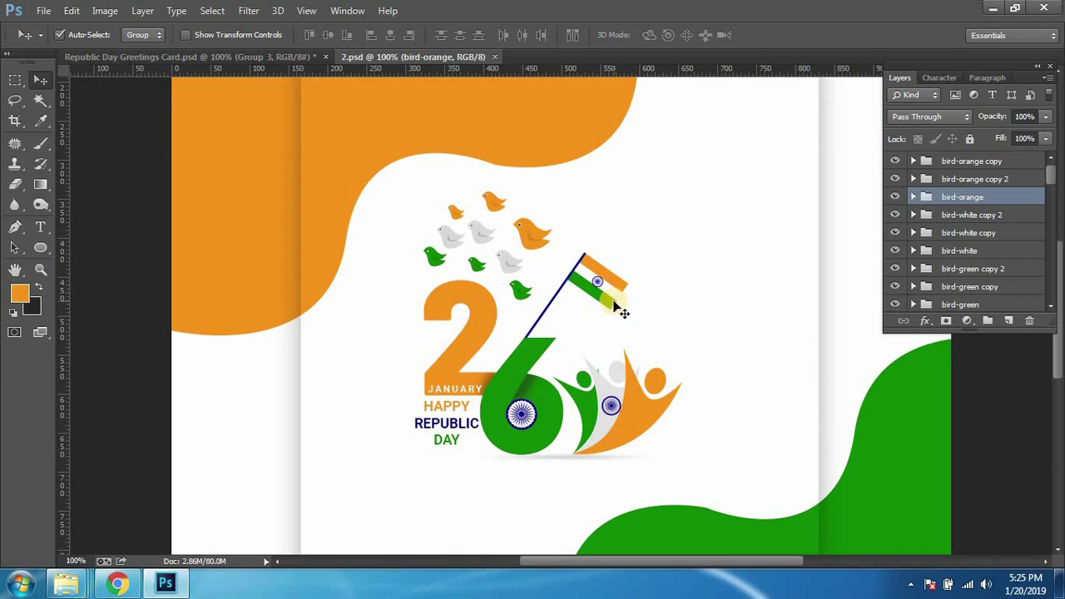
pyautogui.scroll(-1, 613, 304)
pyautogui.scroll(-1, 614, 304)
pyautogui.scroll(2, 614, 305)
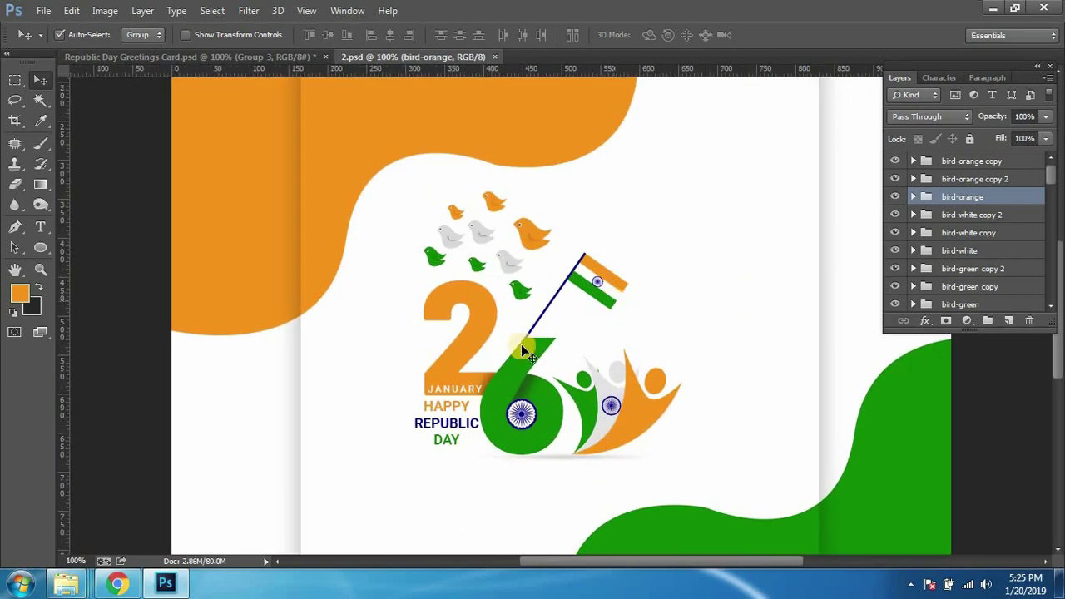
pyautogui.click(431, 411)
pyautogui.hotkey('ctrl', 't')
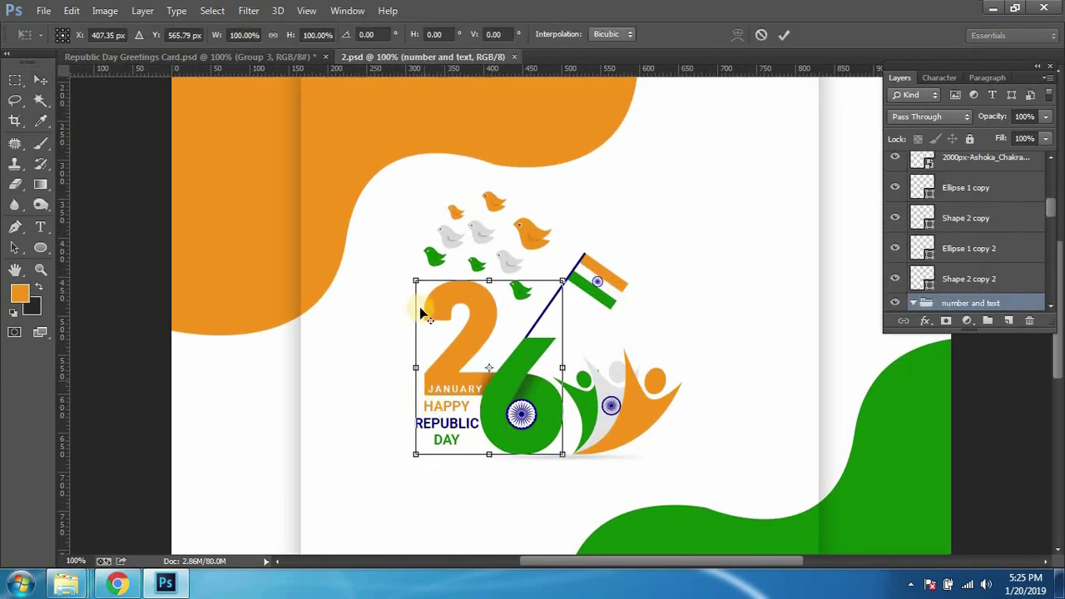
pyautogui.press('Return')
pyautogui.scroll(-2, 420, 302)
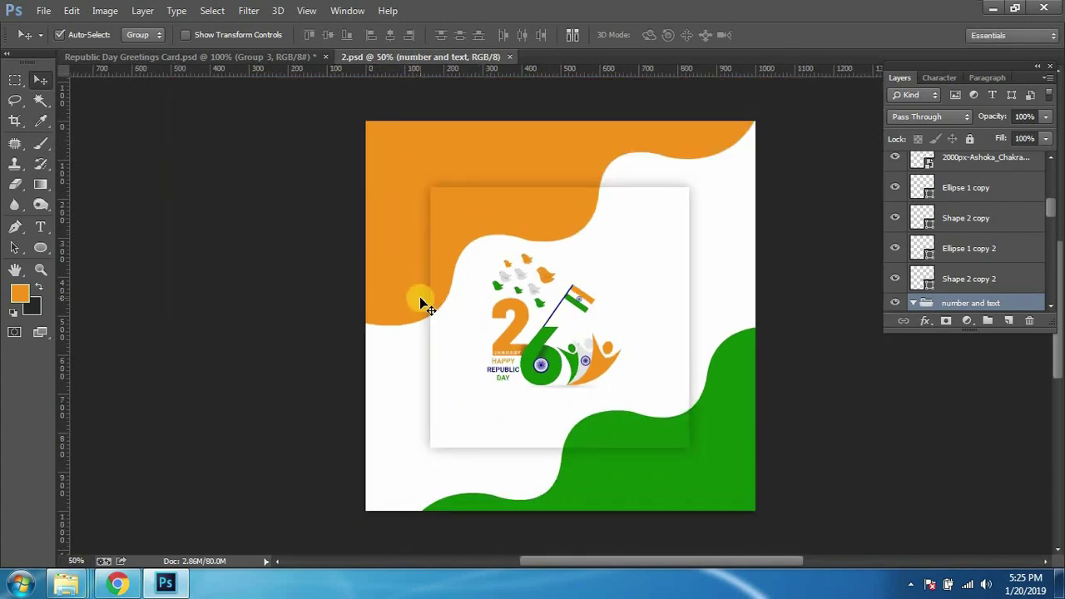
pyautogui.moveTo(420, 302); pyautogui.dragTo(218, 72)
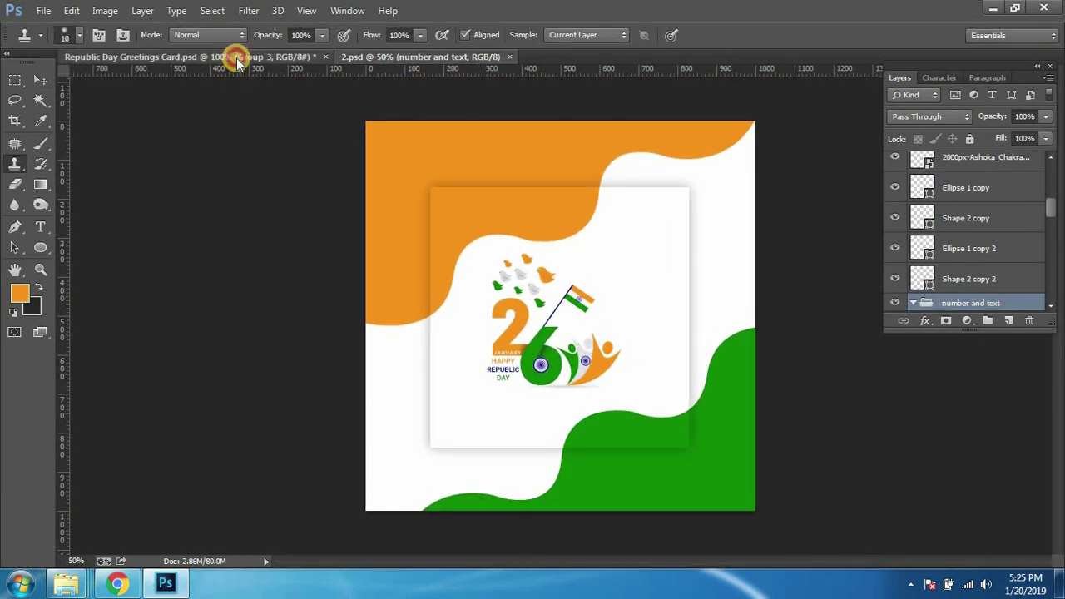
pyautogui.click(237, 57)
pyautogui.scroll(-1, 257, 149)
pyautogui.scroll(-1, 257, 150)
pyautogui.scroll(1, 257, 150)
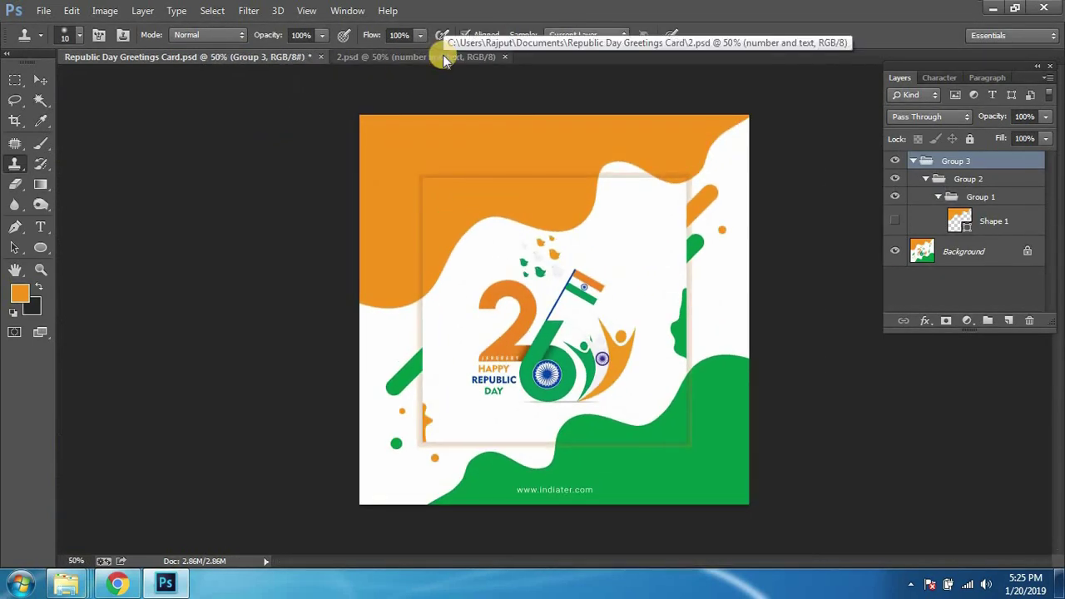
pyautogui.click(438, 57)
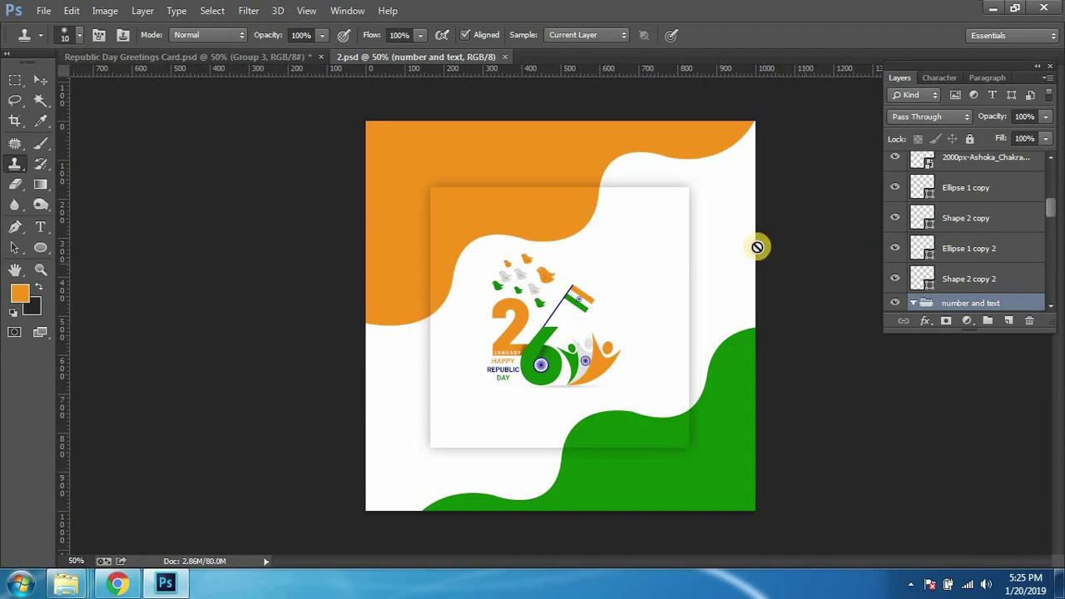
pyautogui.scroll(-1, 755, 246)
# Step: Scale the birds, flag, 26 and greeting text together to about 120% and recentre them
pyautogui.press('v')
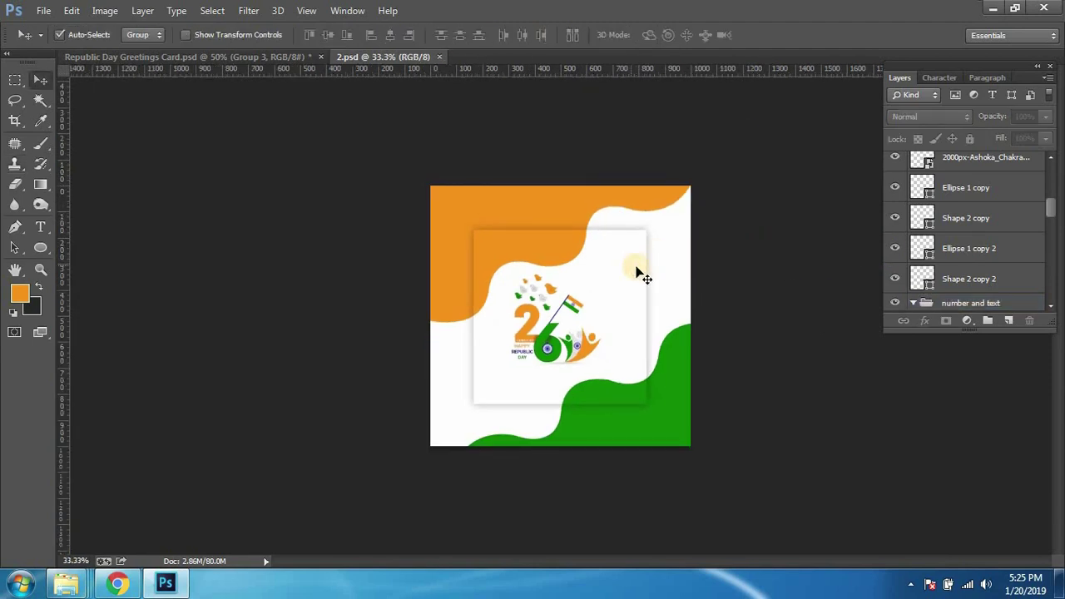
pyautogui.moveTo(509, 265); pyautogui.dragTo(626, 368)
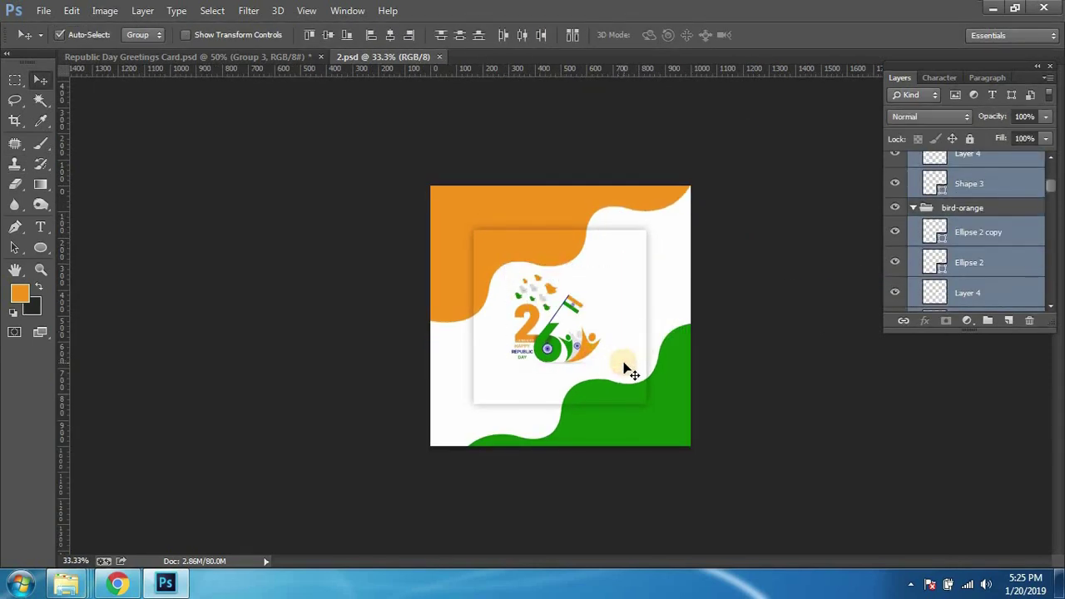
pyautogui.hotkey('ctrl', 't')
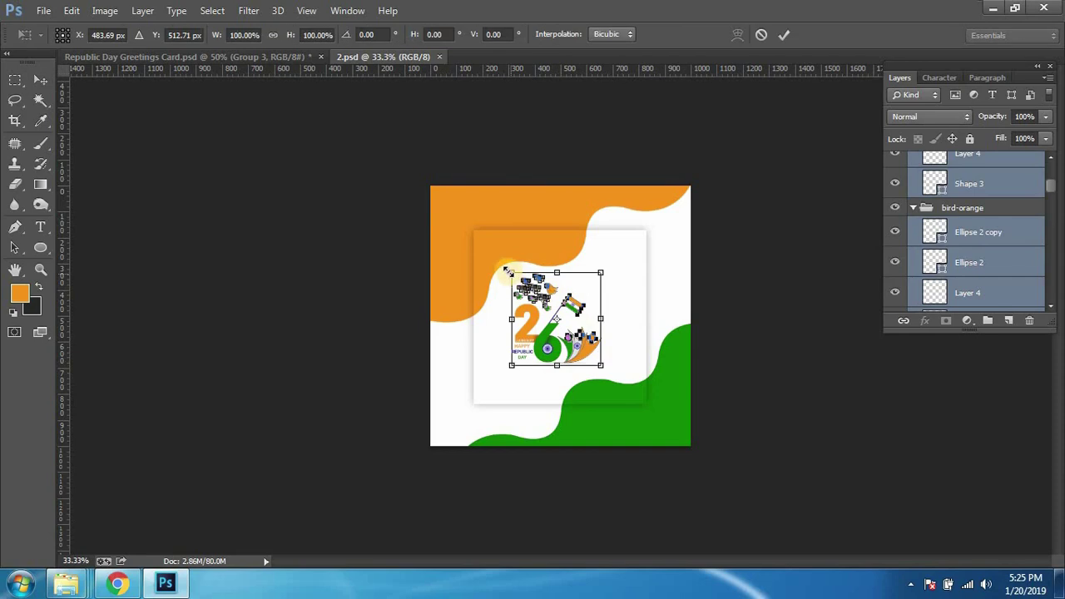
pyautogui.moveTo(505, 271); pyautogui.dragTo(497, 268)
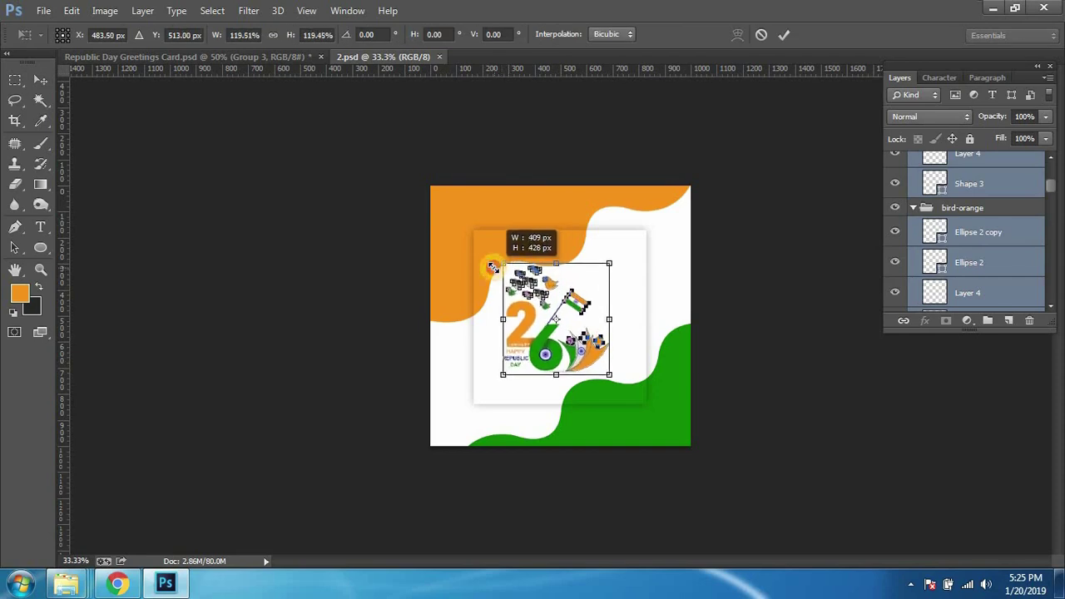
pyautogui.moveTo(494, 267); pyautogui.dragTo(499, 268)
pyautogui.moveTo(529, 350); pyautogui.dragTo(541, 356)
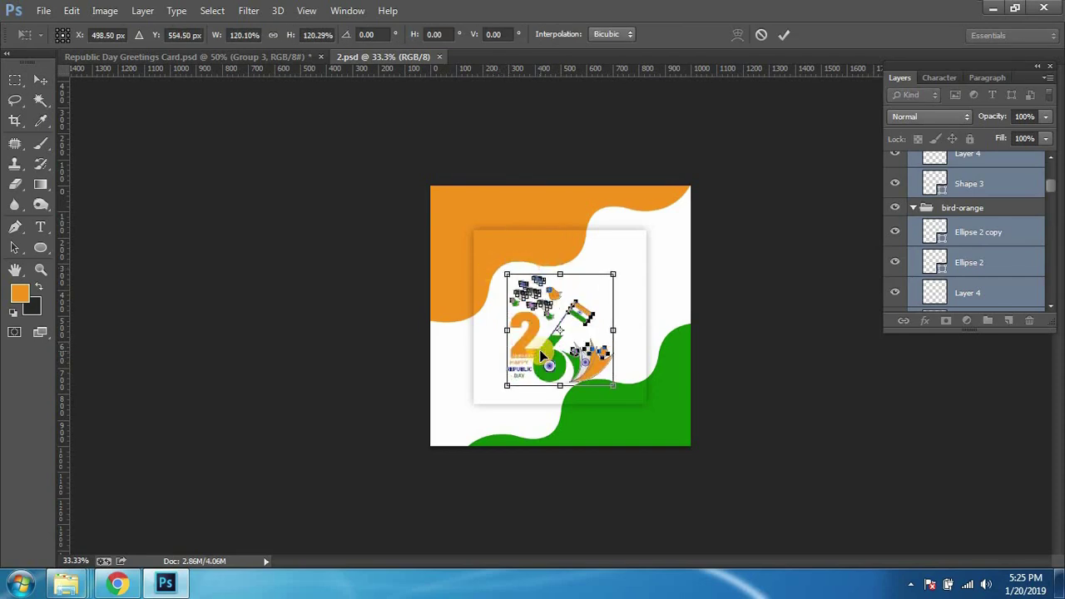
pyautogui.hotkey('shift', 'Down')
pyautogui.hotkey('shift', 'Down')
pyautogui.hotkey('shift', 'Down')
pyautogui.hotkey('shift', 'Right')
pyautogui.hotkey('shift', 'Right')
pyautogui.hotkey('shift', 'Up')
pyautogui.hotkey('shift', 'Up')
pyautogui.hotkey('shift', 'Up')
pyautogui.hotkey('shift', 'Up')
pyautogui.hotkey('shift', 'Up')
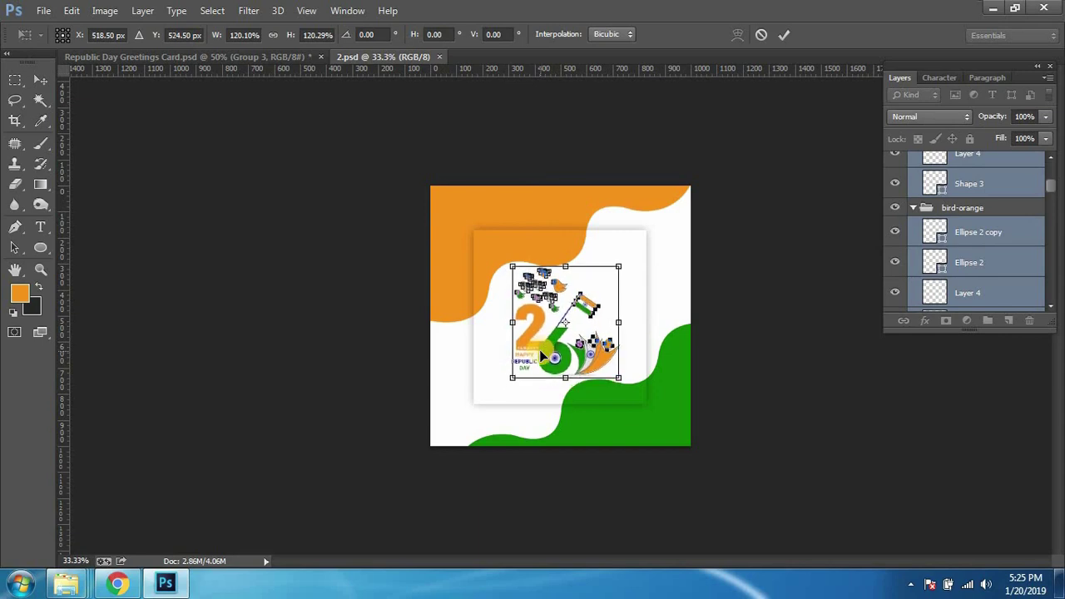
pyautogui.press('v')
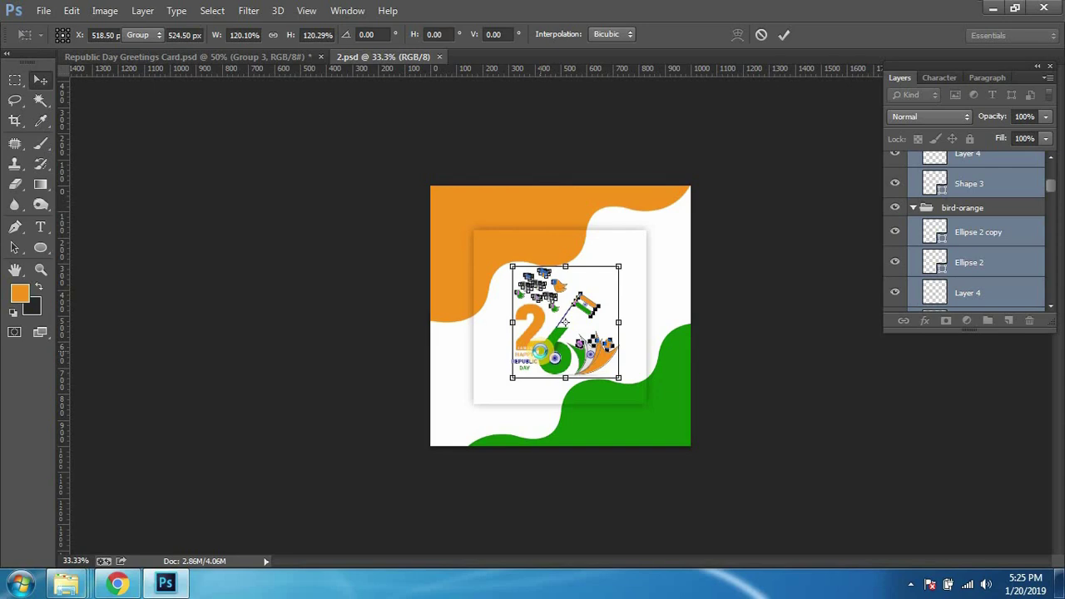
pyautogui.press('Return')
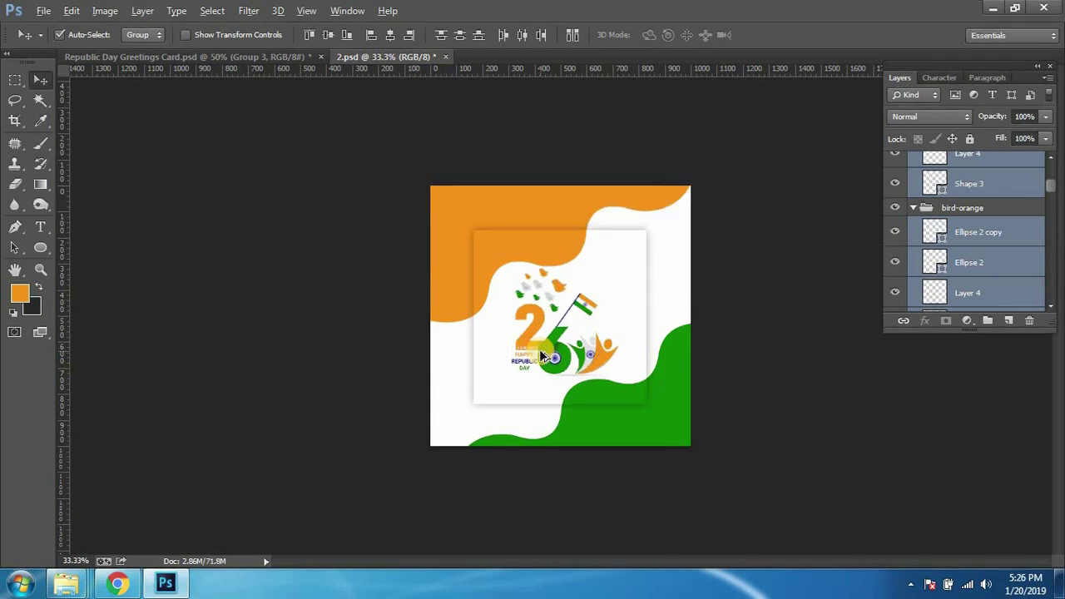
# Step: Lower the top orange bird slightly and add a tilted duplicate of the large orange bird
pyautogui.scroll(2, 541, 356)
pyautogui.scroll(1, 541, 356)
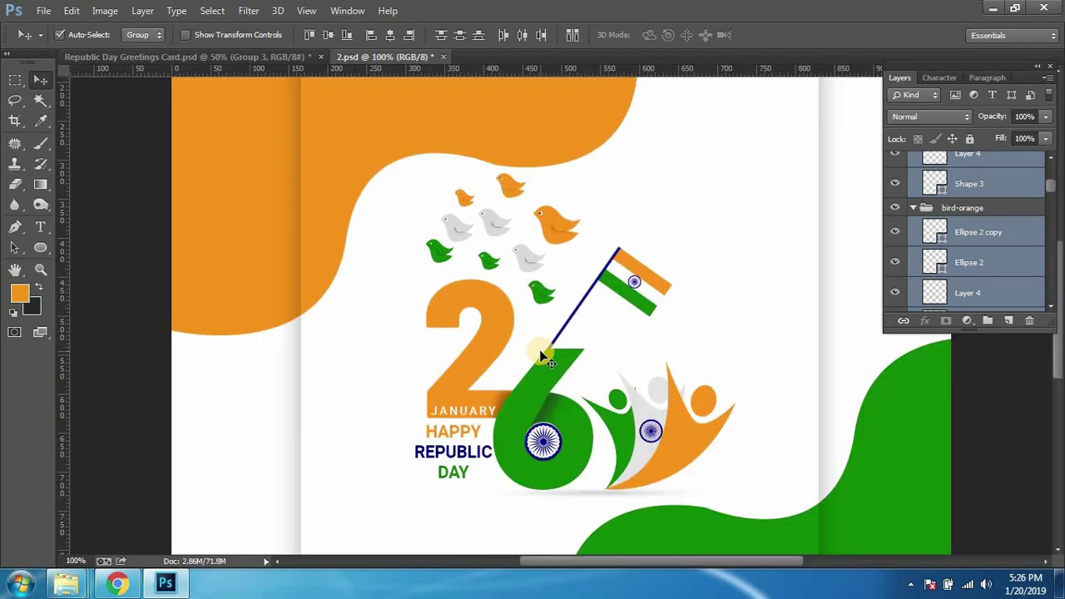
pyautogui.scroll(-1, 540, 356)
pyautogui.scroll(1, 540, 349)
pyautogui.moveTo(523, 186); pyautogui.dragTo(524, 194)
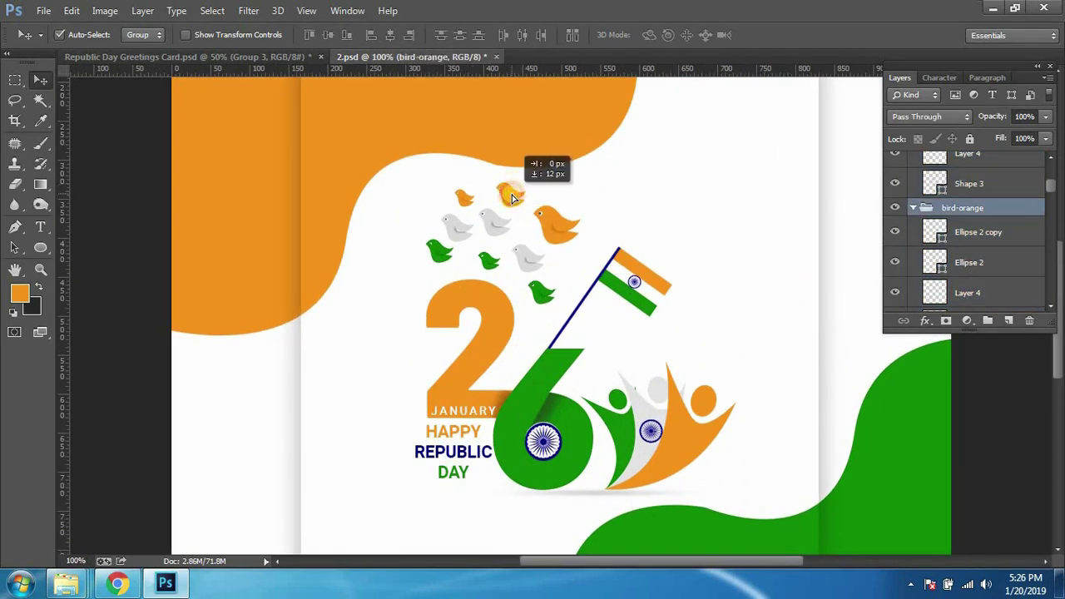
pyautogui.click(535, 251)
pyautogui.hotkey('ctrl', 'j')
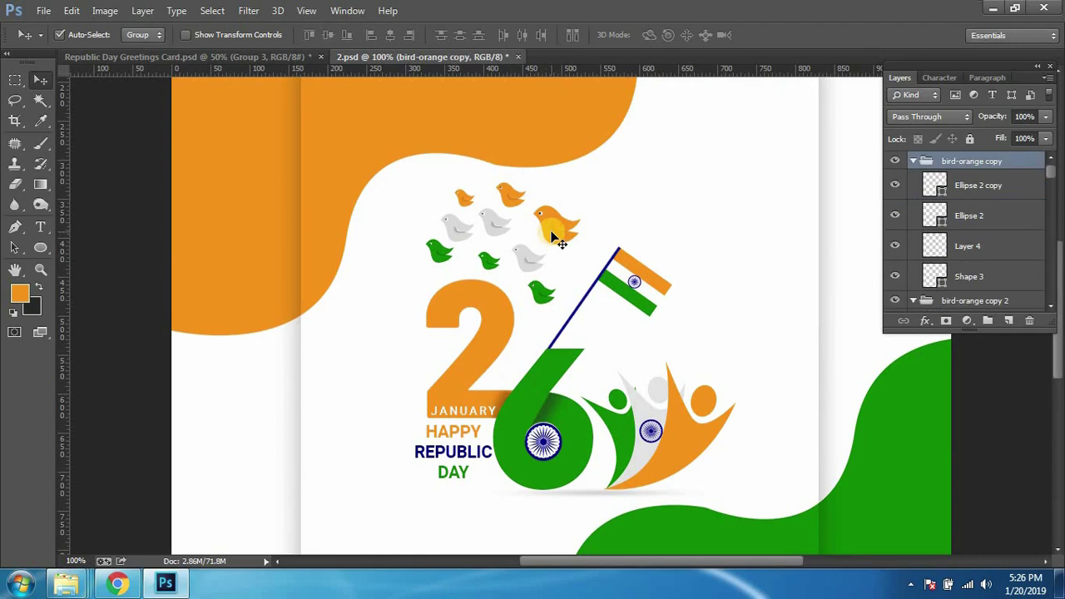
pyautogui.hotkey('ctrl', 't')
pyautogui.moveTo(610, 208); pyautogui.dragTo(551, 229)
pyautogui.press('Return')
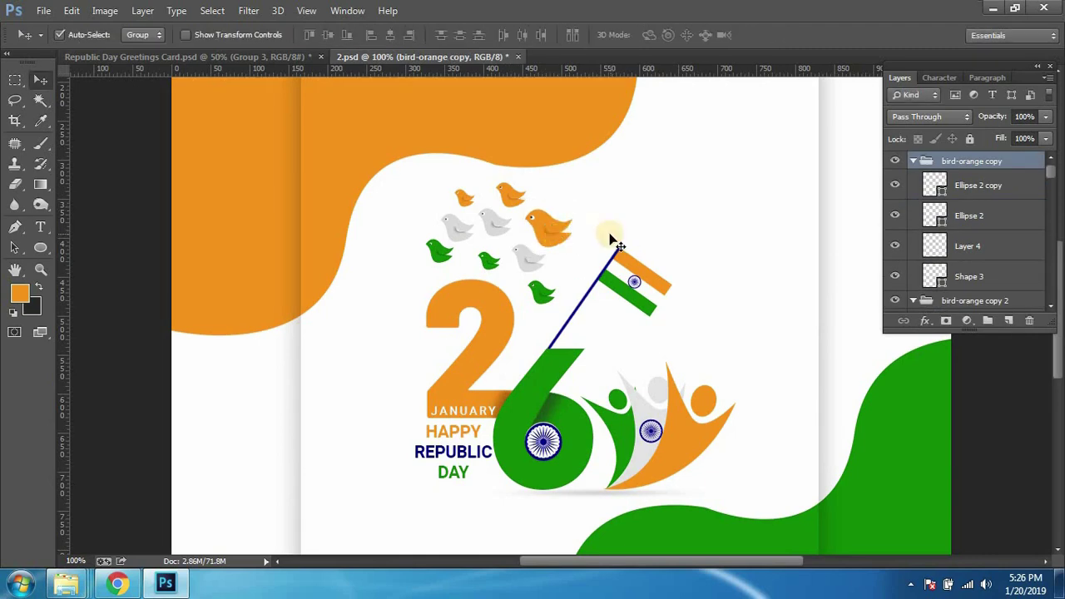
pyautogui.hotkey('ctrl', '-')
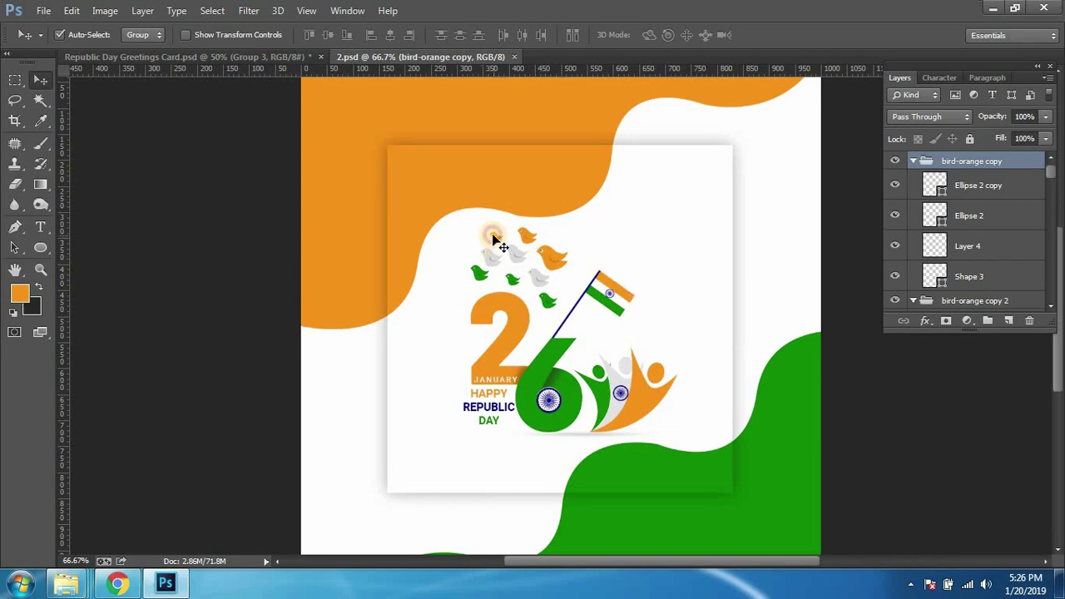
# Step: Reposition the left green bird and place orange and green bird copies near the flag
pyautogui.click(495, 241)
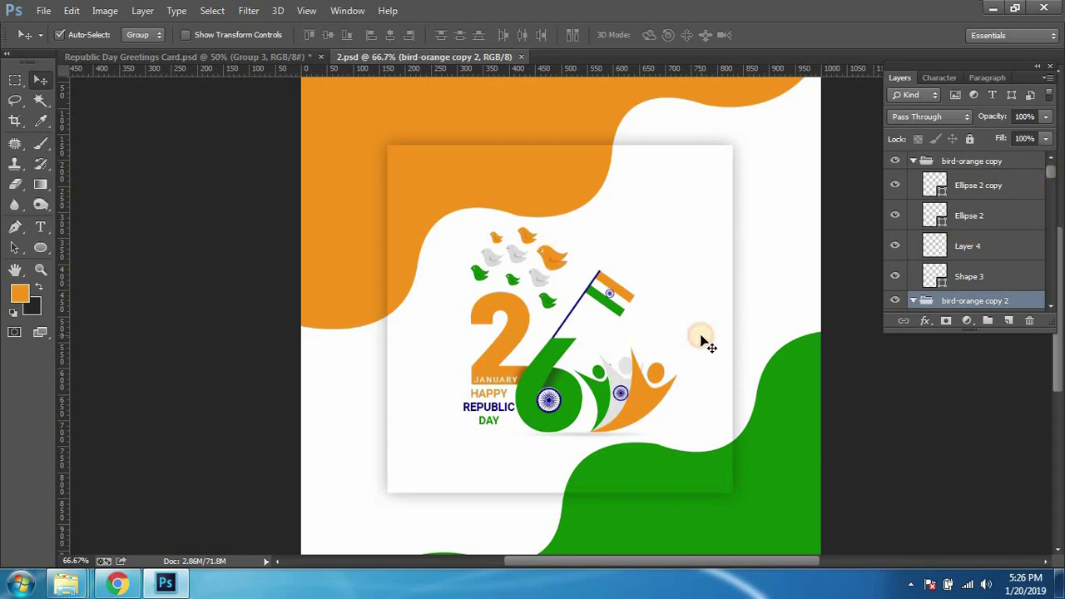
pyautogui.hotkey('ctrl', '-')
pyautogui.hotkey('ctrl', '-')
pyautogui.hotkey('ctrl', '1')
pyautogui.hotkey('ctrl', '-')
pyautogui.hotkey('ctrl', '-')
pyautogui.hotkey('ctrl', '1')
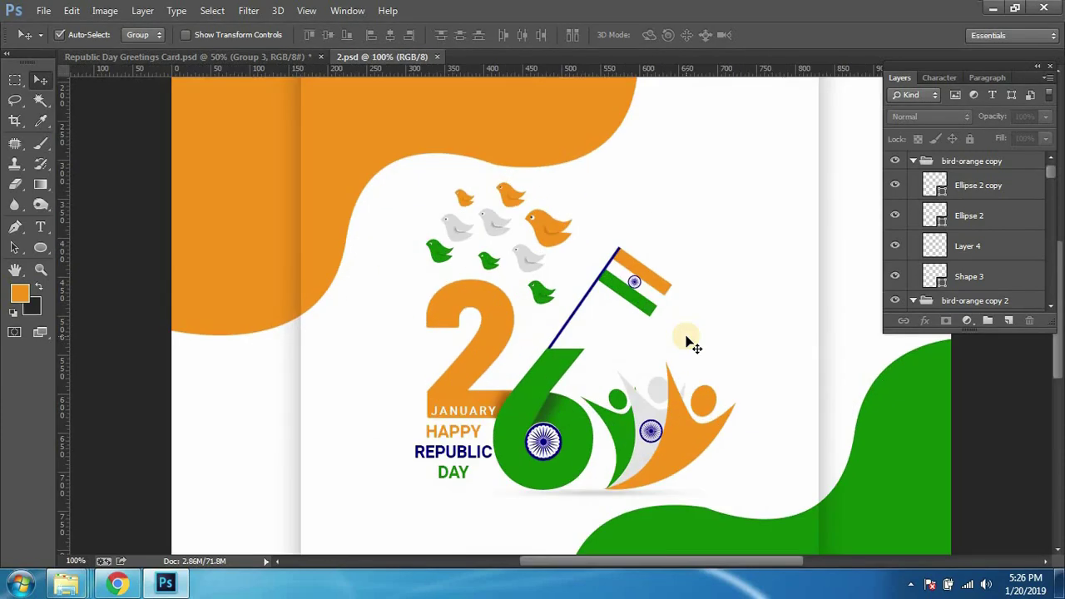
pyautogui.hotkey('ctrl', '+')
pyautogui.hotkey('ctrl', '-')
pyautogui.hotkey('ctrl', '-')
pyautogui.hotkey('ctrl', '+')
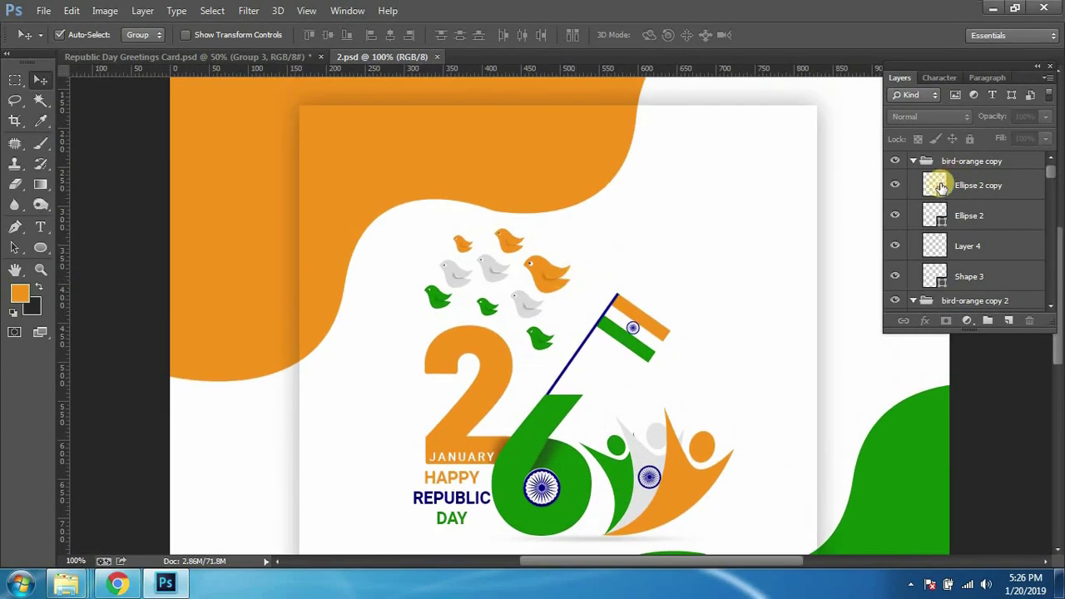
pyautogui.click(541, 335)
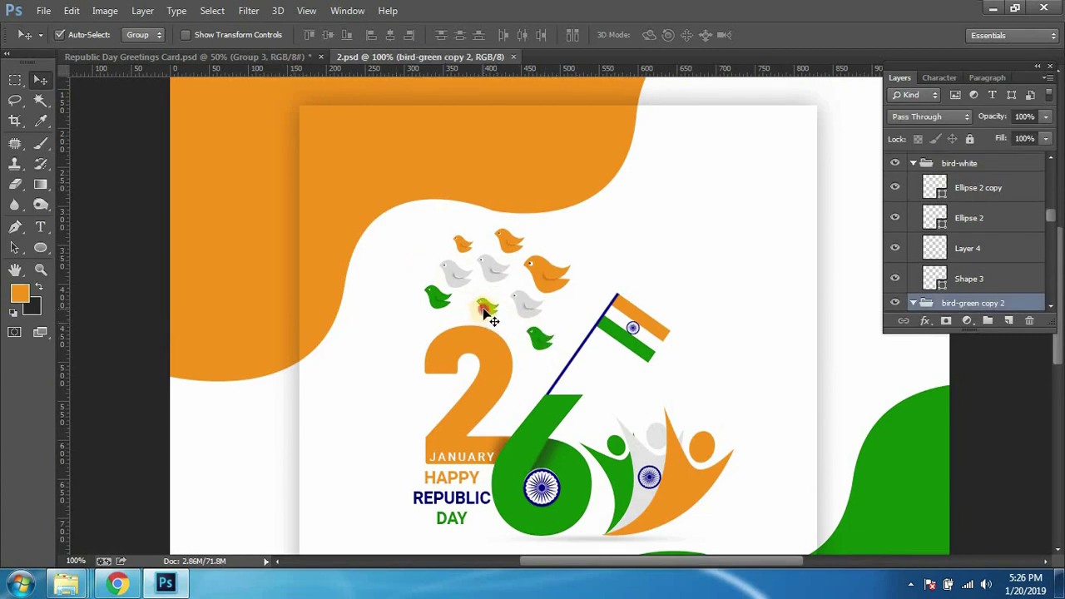
pyautogui.click(441, 303)
pyautogui.moveTo(433, 296)
pyautogui.mouseDown()
pyautogui.moveTo(446, 312)
pyautogui.moveTo(465, 311)
pyautogui.moveTo(487, 285)
pyautogui.moveTo(570, 290)
pyautogui.mouseUp()
pyautogui.moveTo(509, 243)
pyautogui.mouseDown()
pyautogui.moveTo(517, 261)
pyautogui.moveTo(457, 258)
pyautogui.moveTo(521, 263)
pyautogui.mouseUp()
pyautogui.click(560, 327)
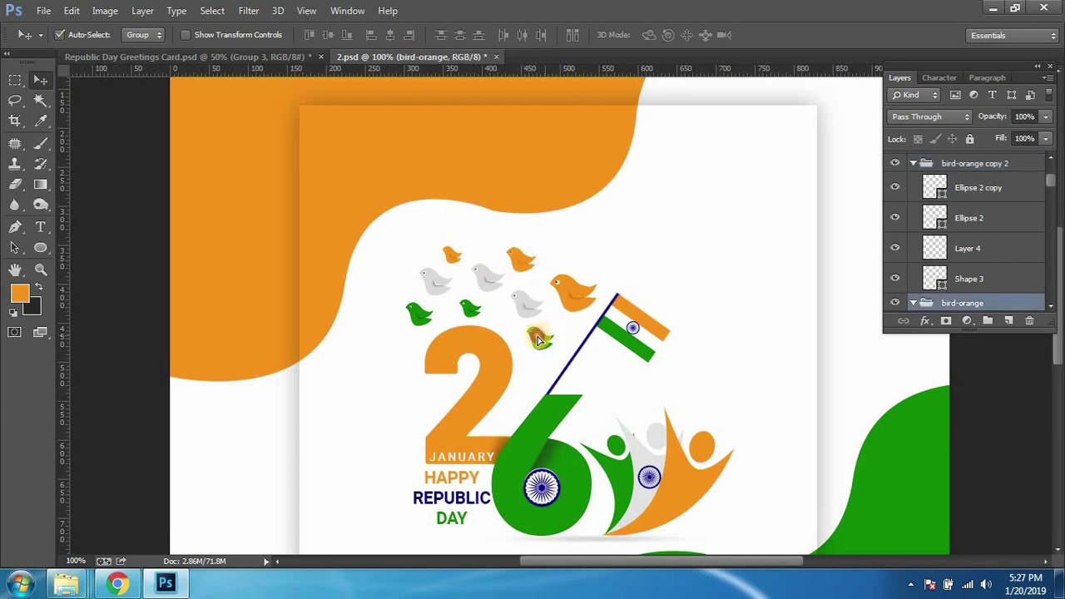
pyautogui.moveTo(538, 340); pyautogui.dragTo(540, 336)
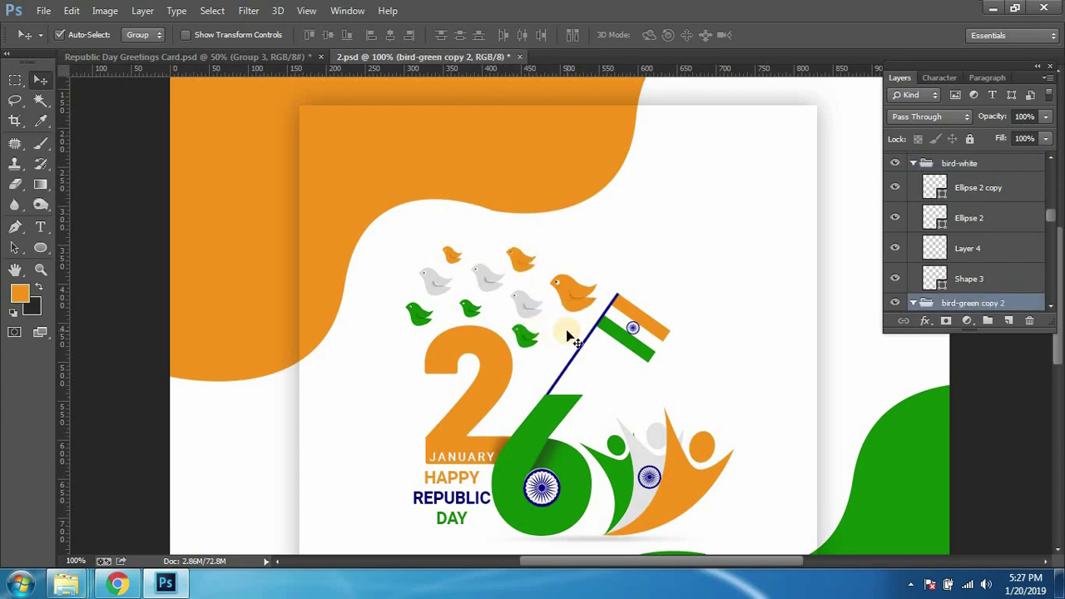
# Step: Save the card with the new bird copies
pyautogui.scroll(-2, 568, 336)
pyautogui.scroll(-1, 568, 336)
pyautogui.scroll(1, 568, 335)
pyautogui.scroll(1, 568, 336)
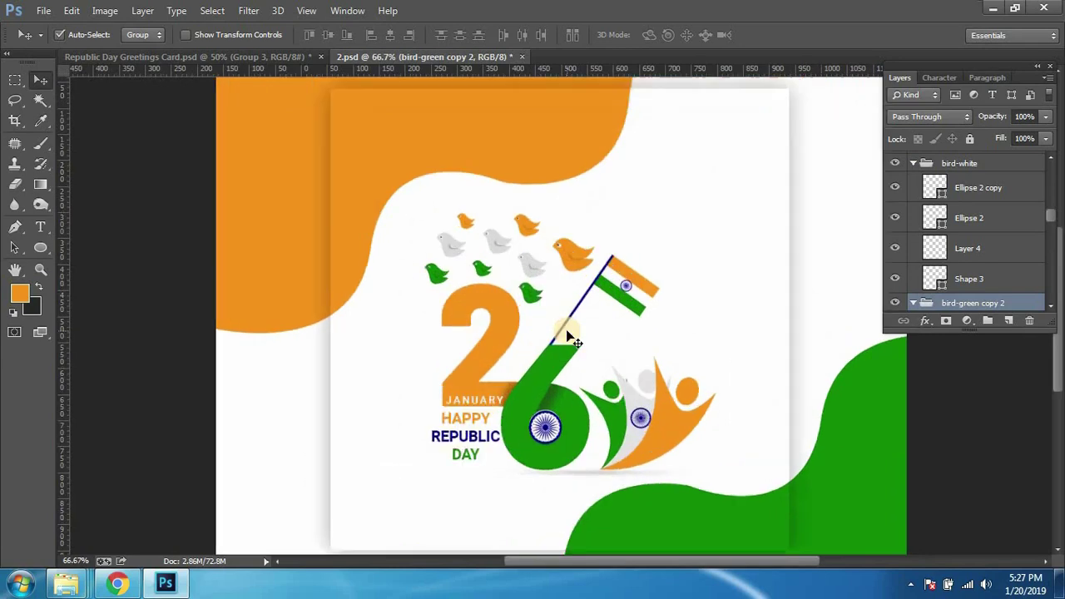
pyautogui.scroll(-1, 568, 335)
pyautogui.scroll(1, 568, 335)
pyautogui.hotkey('ctrl', 's')
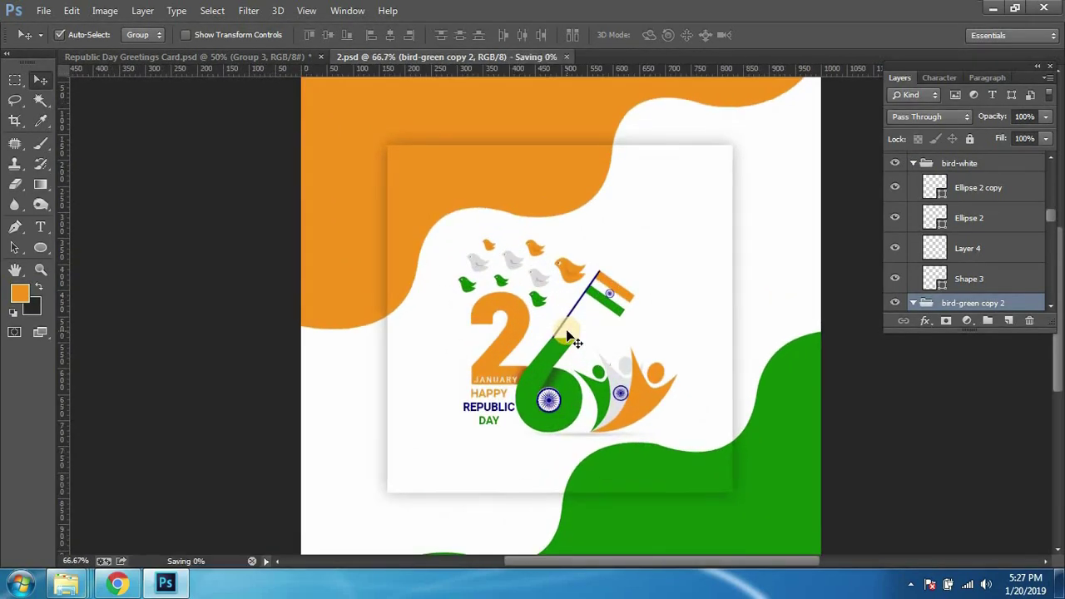
pyautogui.scroll(1, 568, 335)
pyautogui.scroll(-2, 499, 300)
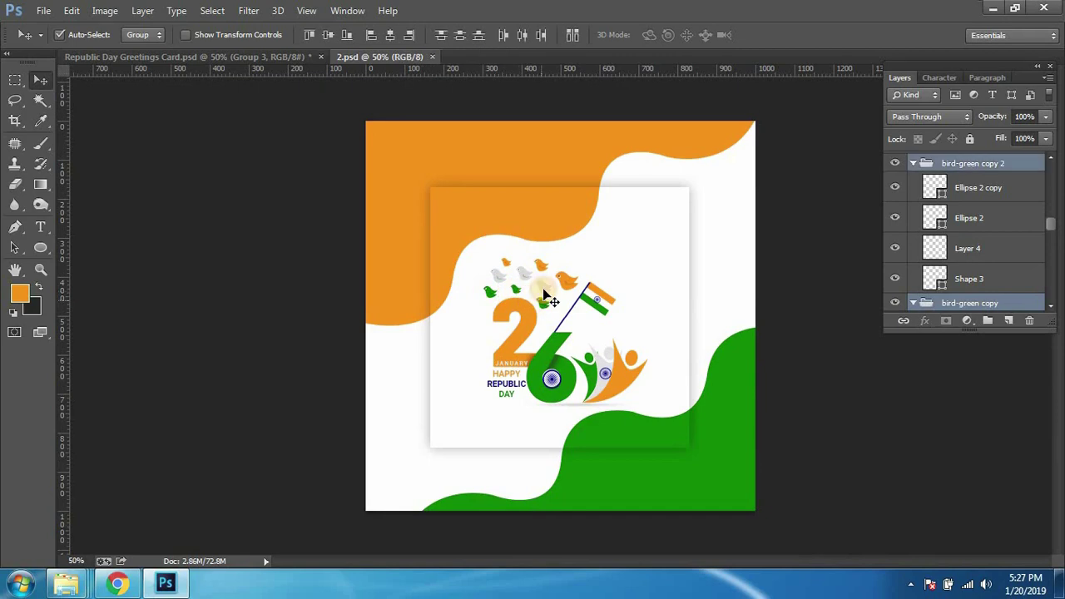
# Step: Rescale the two orange bird copies together
pyautogui.click(543, 265)
pyautogui.keyDown('shift'); pyautogui.click(515, 277); pyautogui.keyUp('shift')
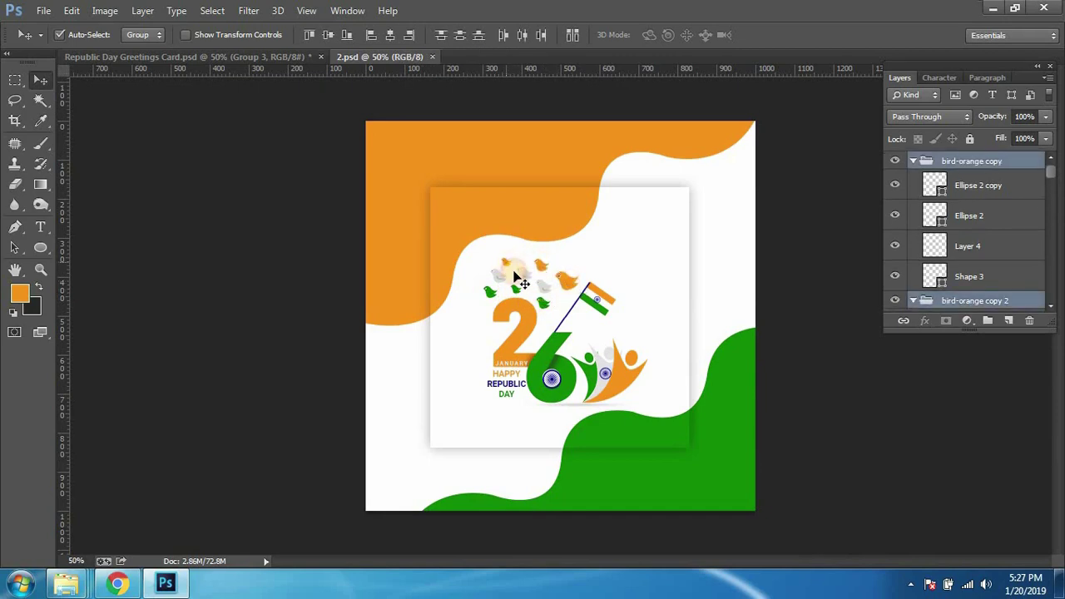
pyautogui.hotkey('ctrl', 't')
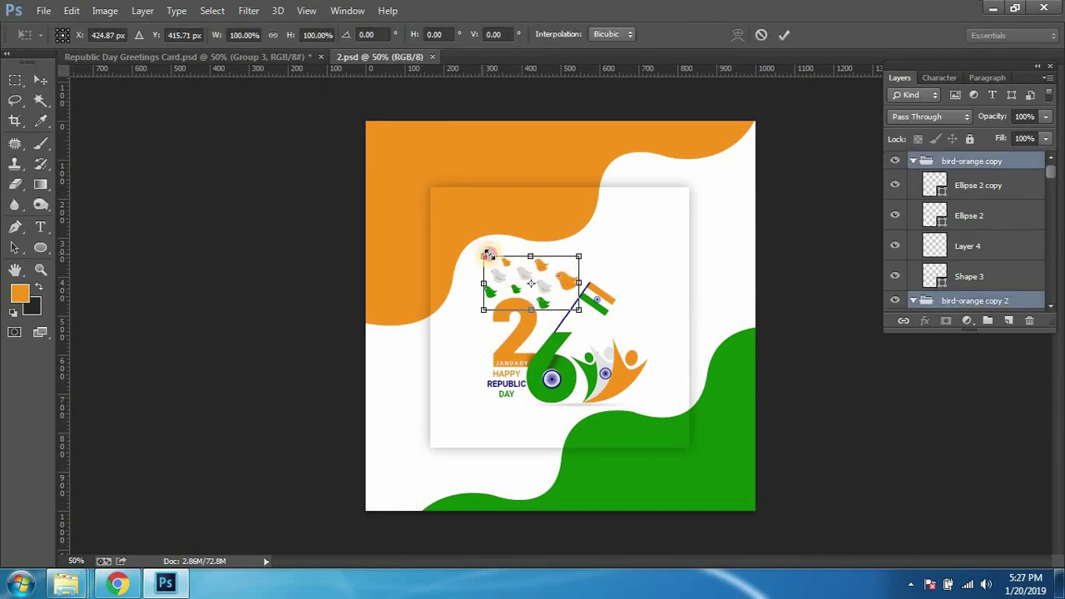
pyautogui.moveTo(487, 256); pyautogui.dragTo(491, 253)
pyautogui.press('Return')
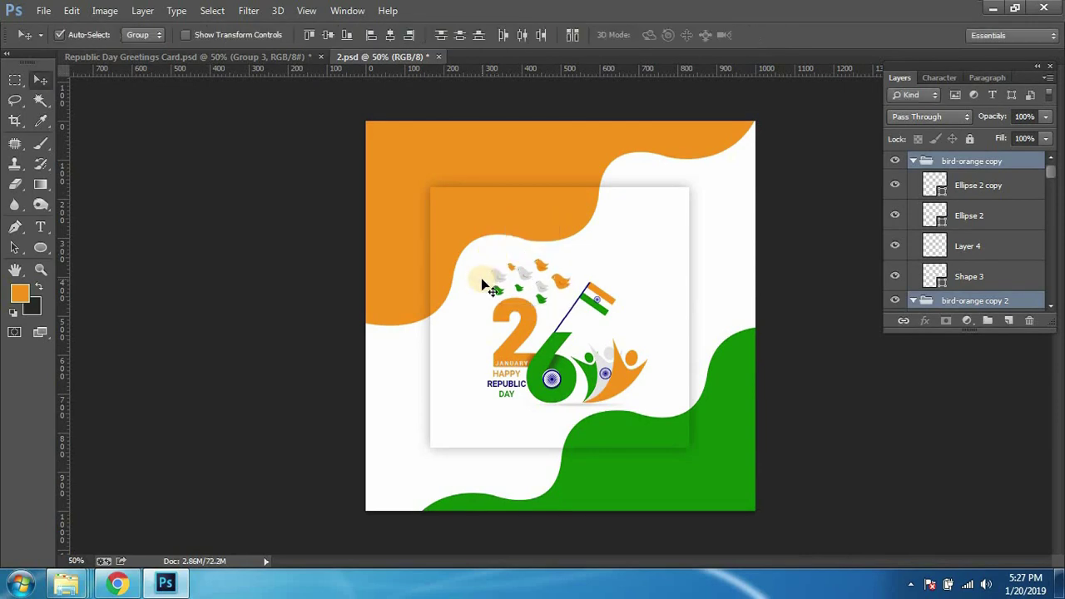
pyautogui.hotkey('ctrl', '+')
pyautogui.hotkey('ctrl', '+')
# Step: Shrink the left grey bird to about 77% and slightly resize the top orange and middle grey birds
pyautogui.click(447, 242)
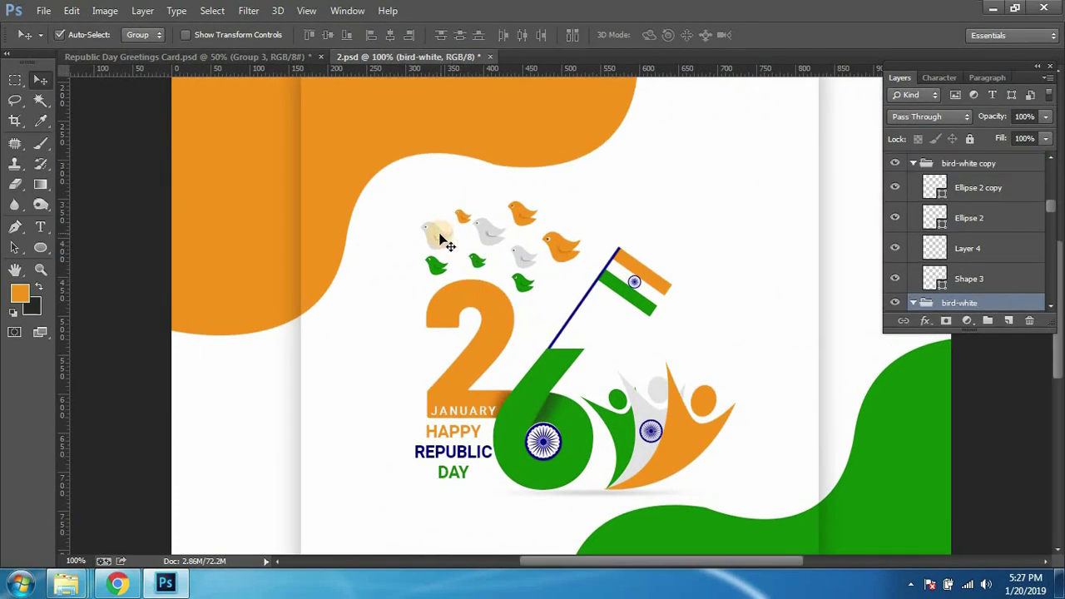
pyautogui.hotkey('ctrl', 't')
pyautogui.moveTo(416, 215); pyautogui.dragTo(424, 218)
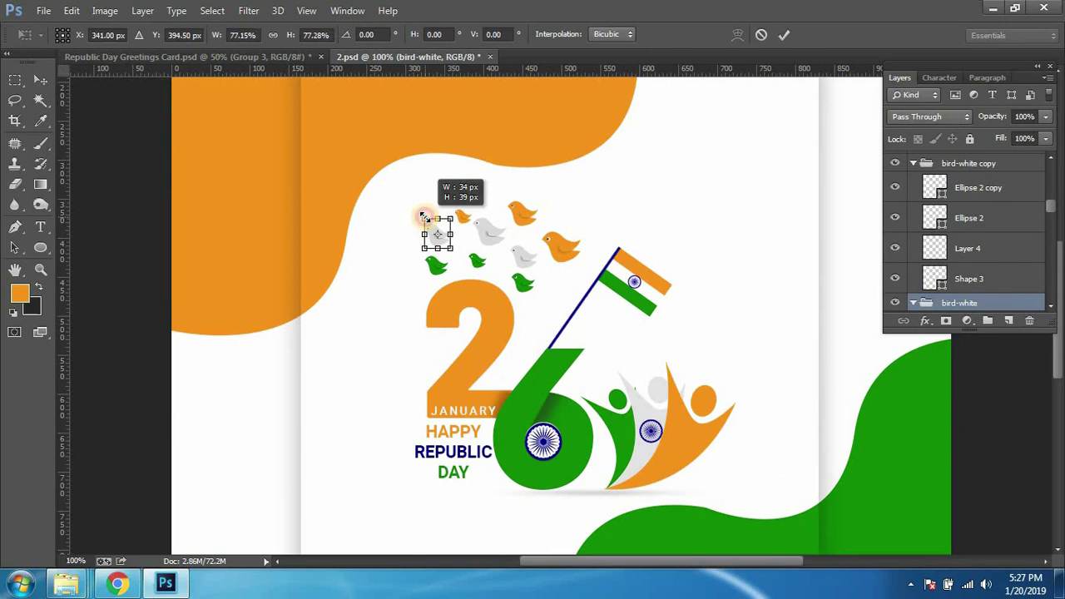
pyautogui.press('Return')
pyautogui.click(549, 240)
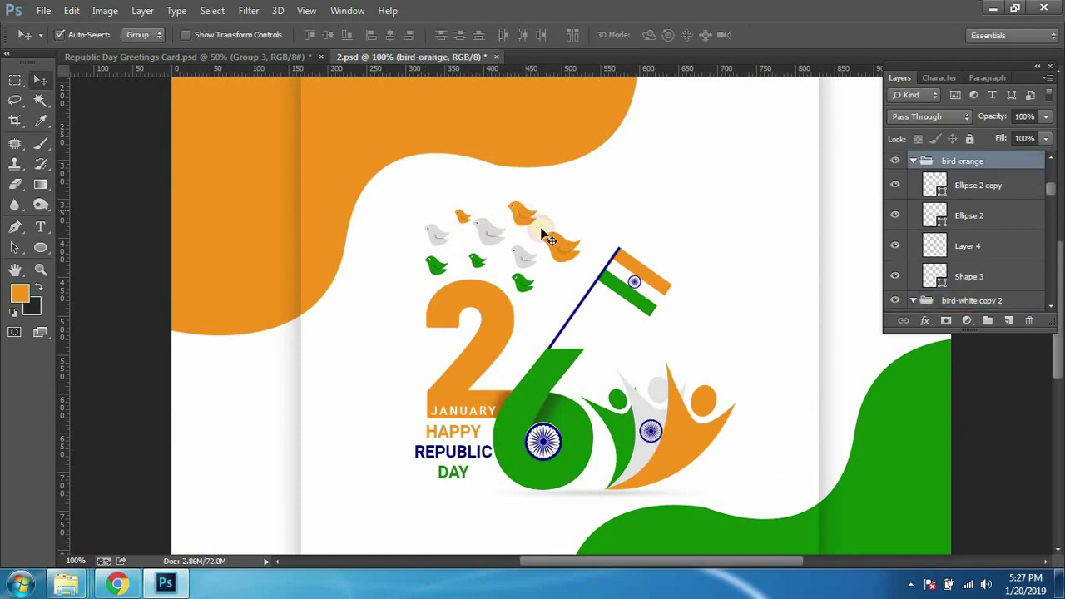
pyautogui.hotkey('ctrl', 't')
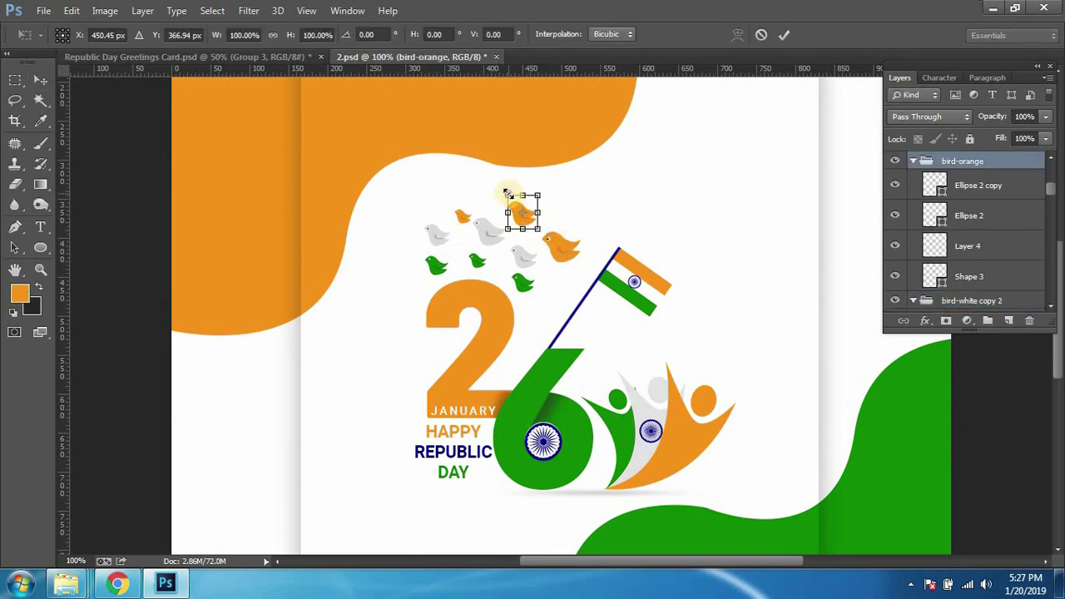
pyautogui.moveTo(509, 196); pyautogui.dragTo(516, 202)
pyautogui.press('Return')
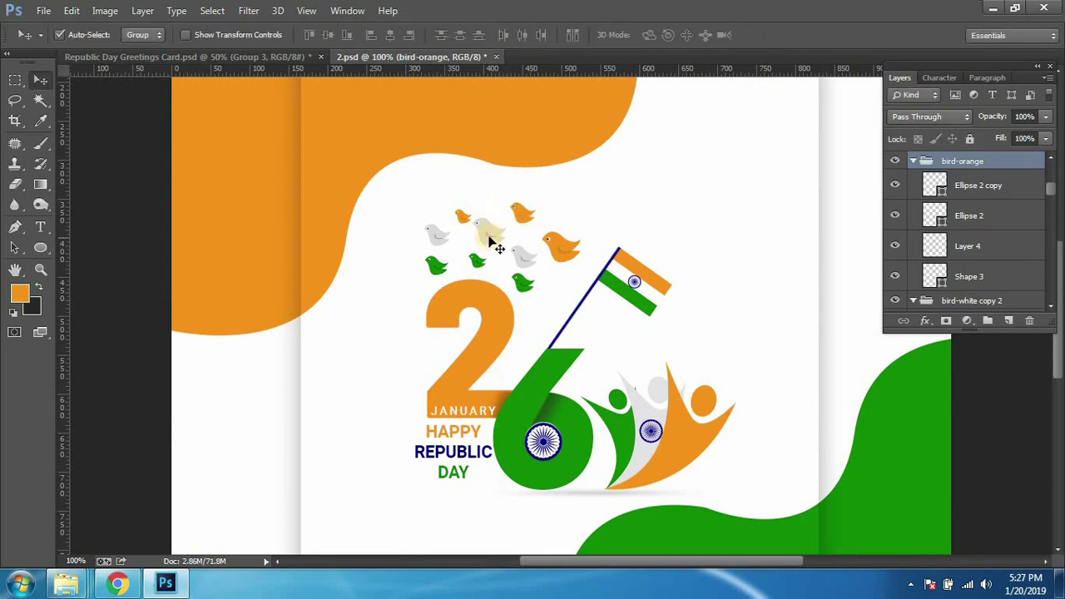
pyautogui.click(491, 239)
pyautogui.hotkey('ctrl', 't')
pyautogui.moveTo(472, 212); pyautogui.dragTo(475, 215)
pyautogui.press('Return')
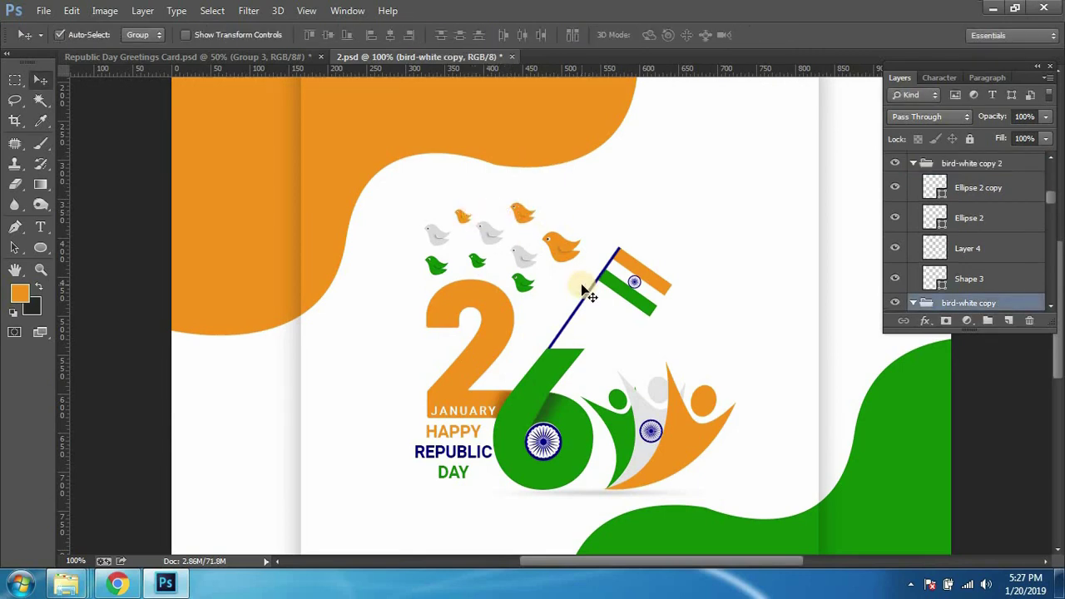
# Step: Move the selected group of birds up and to the right beside the flagpole
pyautogui.click(437, 268)
pyautogui.click(452, 226)
pyautogui.click(462, 217)
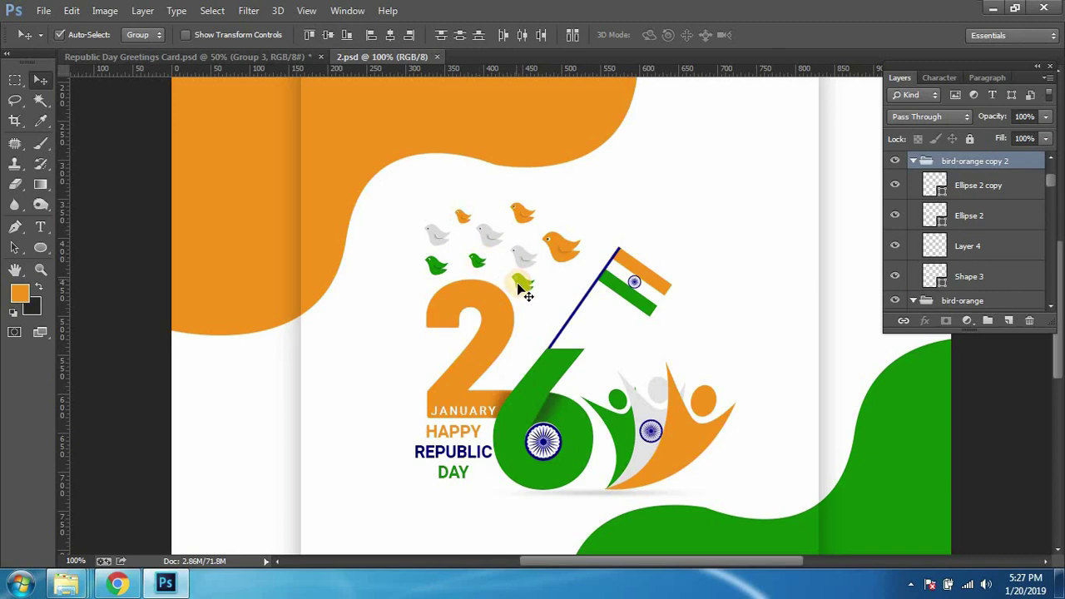
pyautogui.keyDown('shift'); pyautogui.click(517, 217); pyautogui.keyUp('shift')
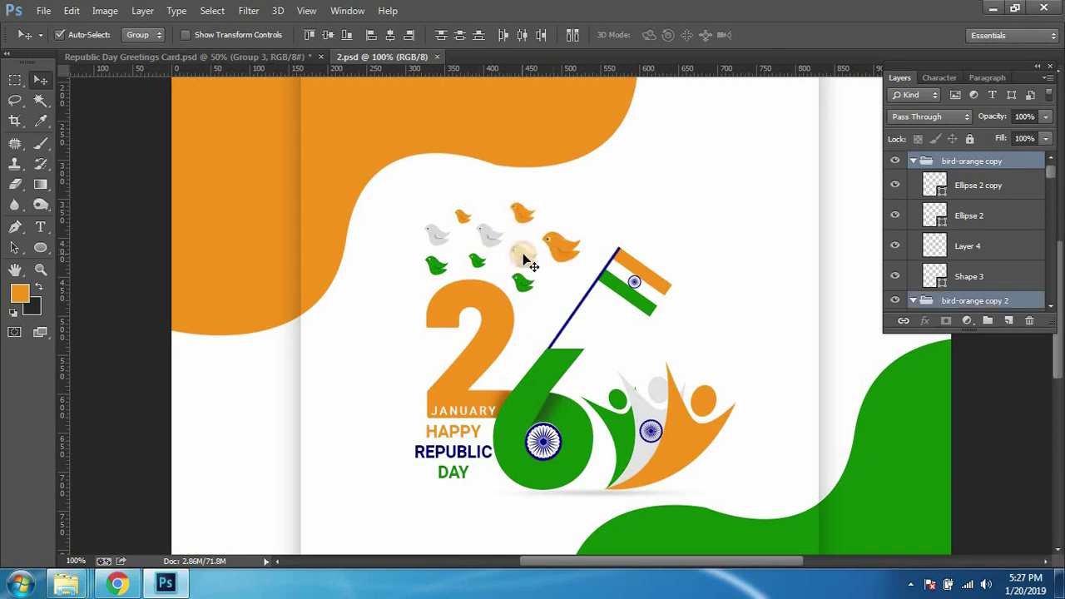
pyautogui.hotkey('ctrl', 't')
pyautogui.moveTo(523, 253)
pyautogui.mouseDown()
pyautogui.moveTo(515, 241)
pyautogui.moveTo(533, 237)
pyautogui.mouseUp()
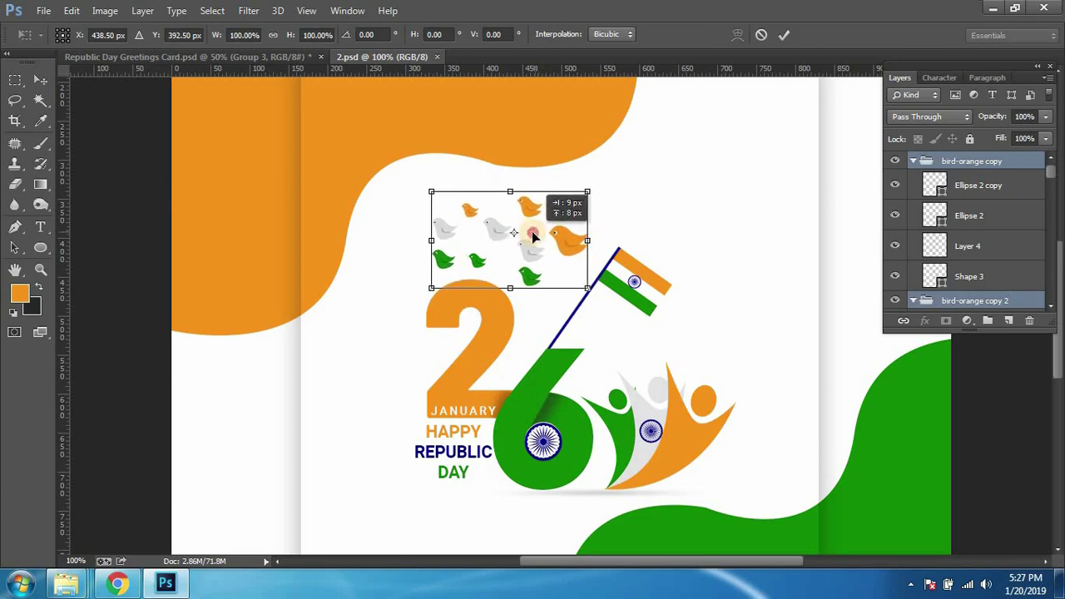
pyautogui.press('Return')
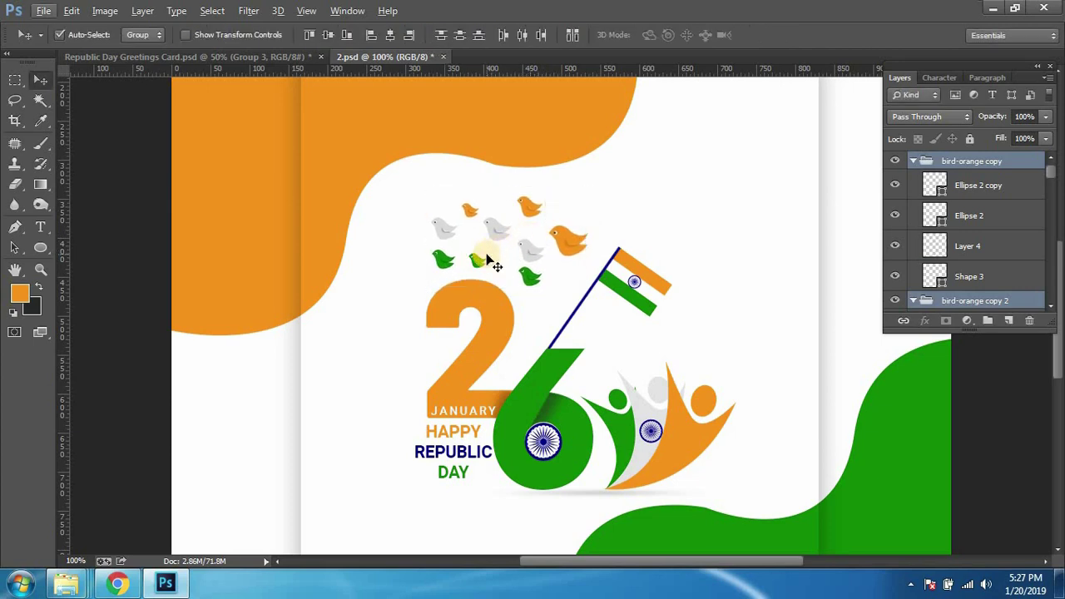
pyautogui.hotkey('ctrl', 'z')
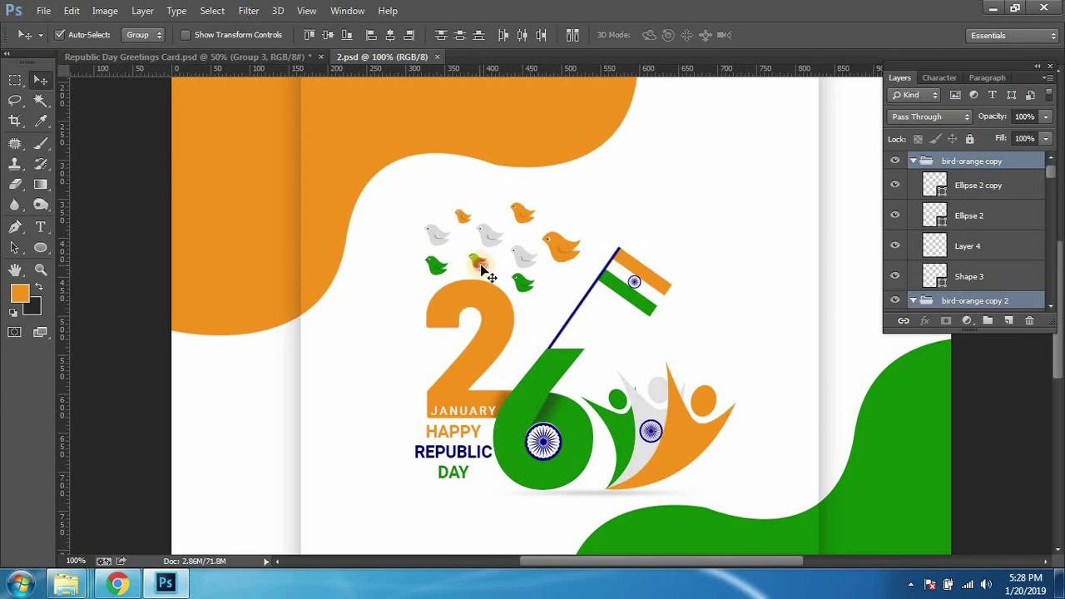
pyautogui.hotkey('ctrl', 't')
pyautogui.moveTo(499, 246)
pyautogui.mouseDown()
pyautogui.moveTo(566, 225)
pyautogui.moveTo(527, 249)
pyautogui.mouseUp()
pyautogui.press('Return')
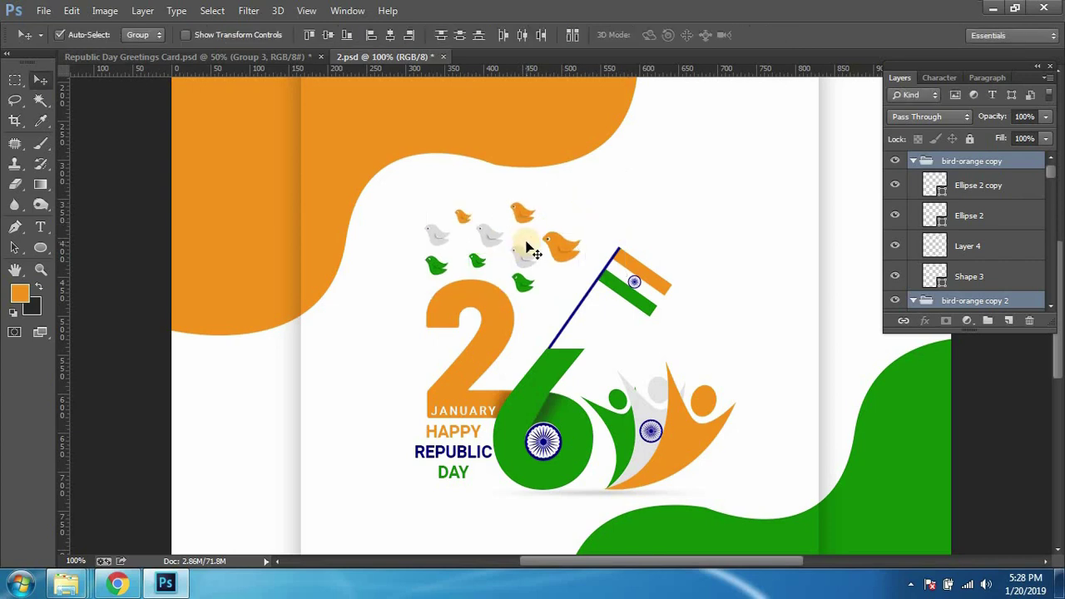
pyautogui.scroll(-3, 988, 260)
# Step: Collapse and select all nine bird groups in the Layers panel
pyautogui.scroll(3, 988, 260)
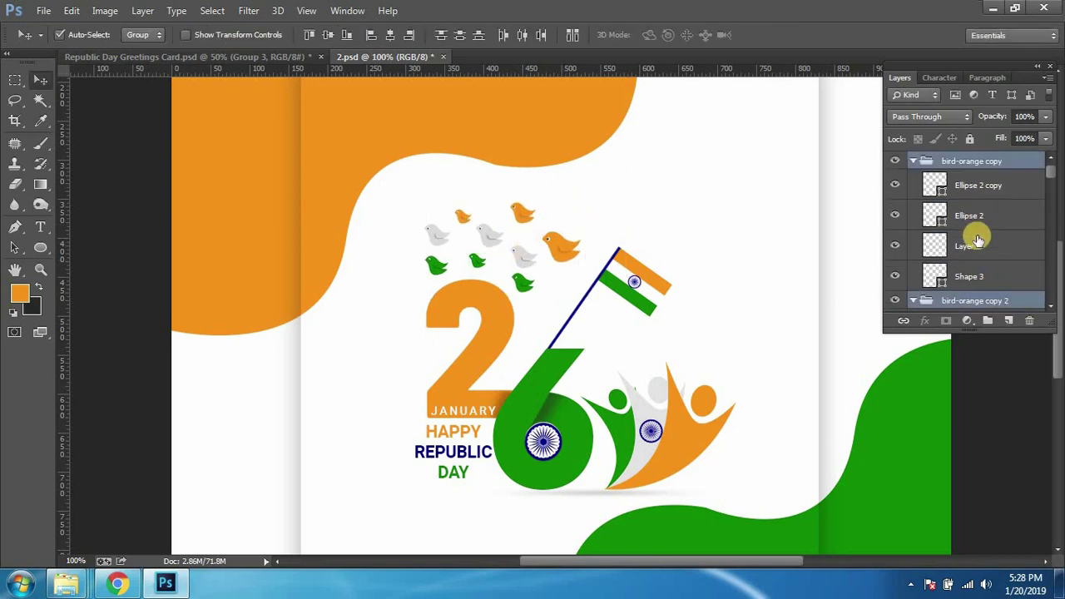
pyautogui.click(914, 161)
pyautogui.click(914, 178)
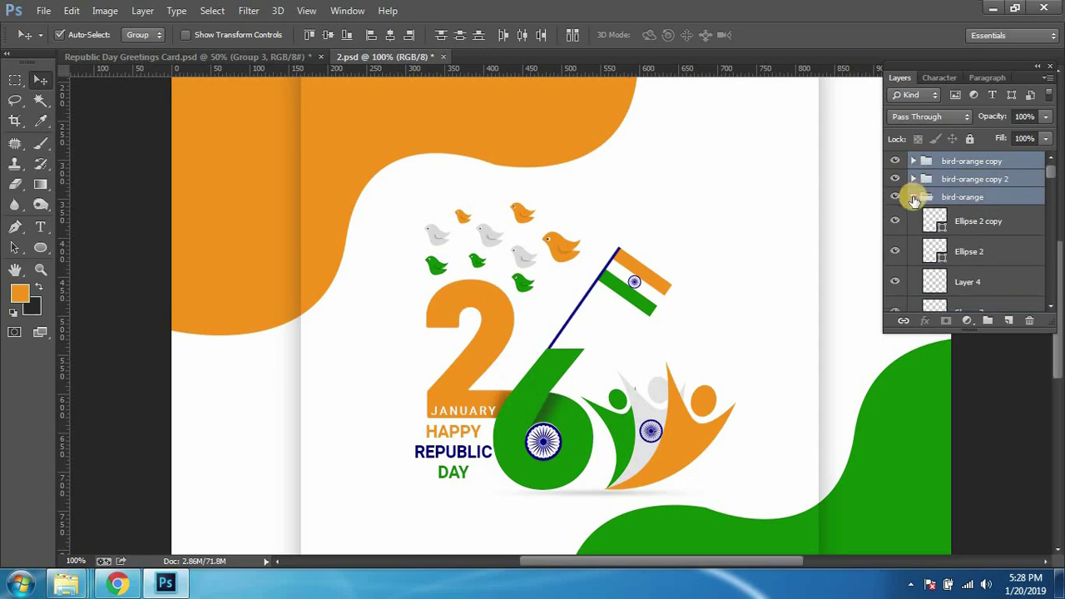
pyautogui.click(914, 197)
pyautogui.click(914, 215)
pyautogui.click(914, 233)
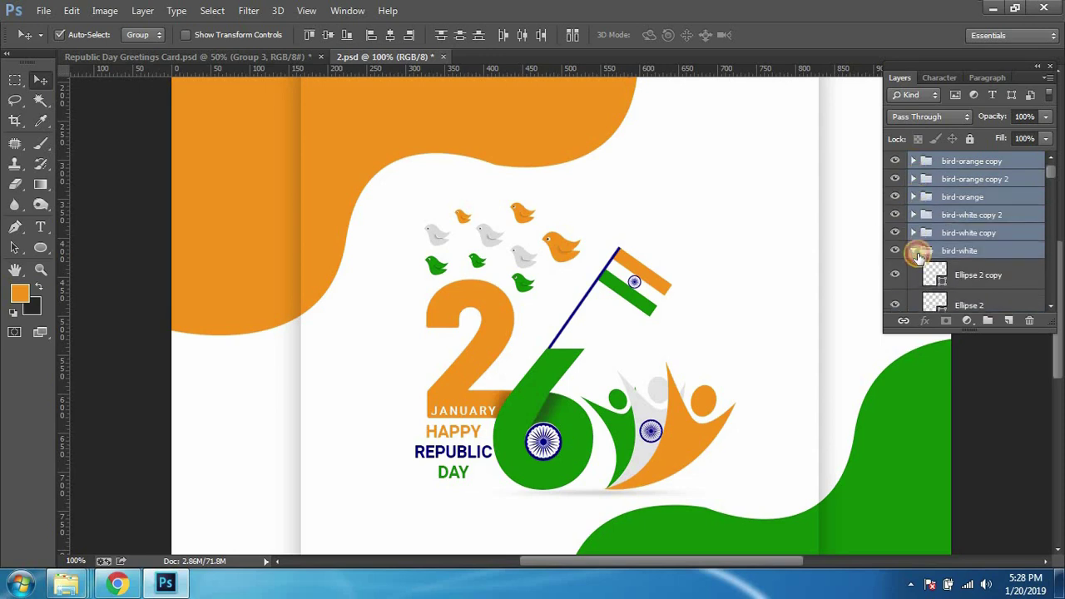
pyautogui.click(915, 251)
pyautogui.click(914, 268)
pyautogui.scroll(-1, 999, 274)
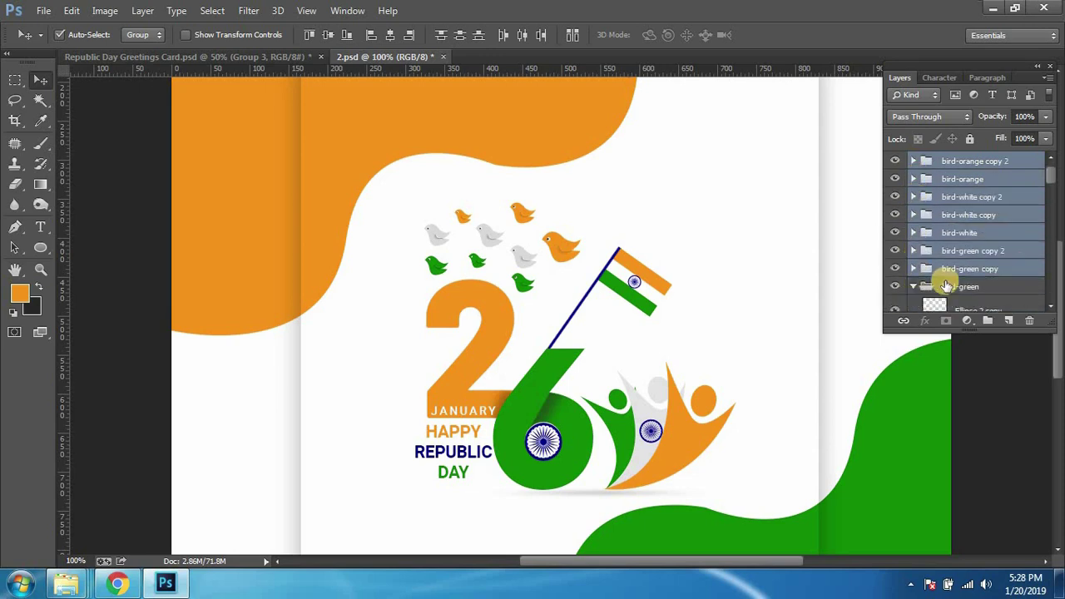
pyautogui.click(914, 286)
pyautogui.keyDown('shift'); pyautogui.click(965, 287); pyautogui.keyUp('shift')
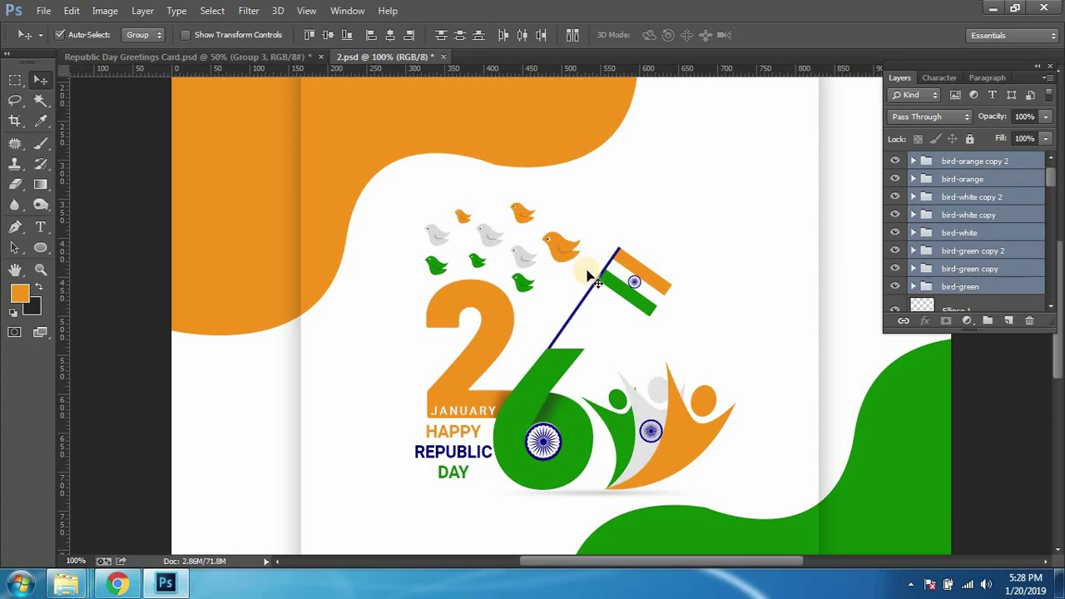
# Step: Scale the bird flock to about 93% and nudge it into place above the 26
pyautogui.hotkey('ctrl', 't')
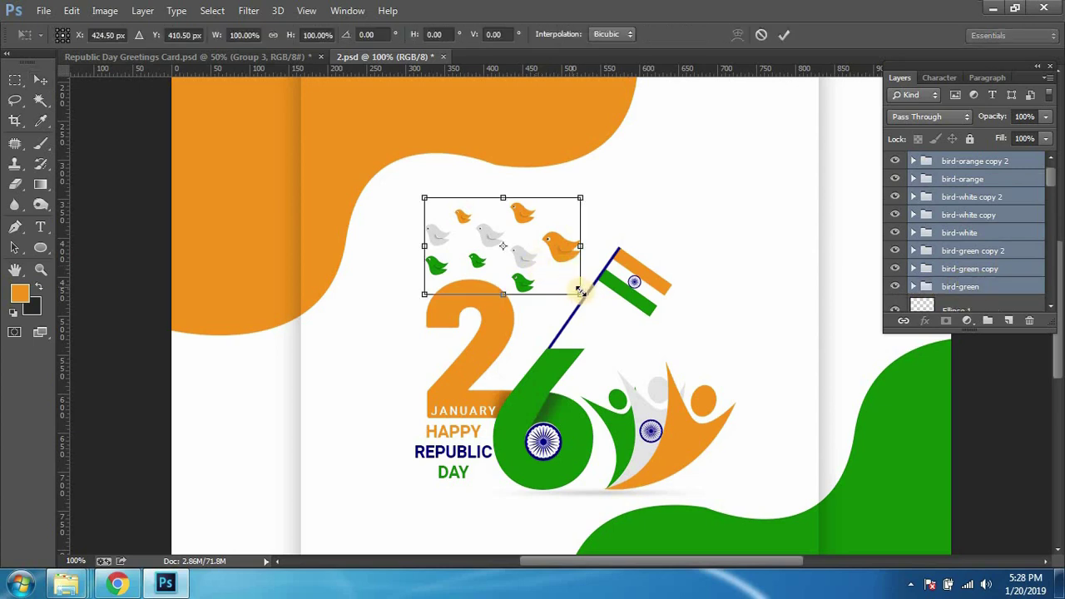
pyautogui.moveTo(577, 292); pyautogui.dragTo(574, 291)
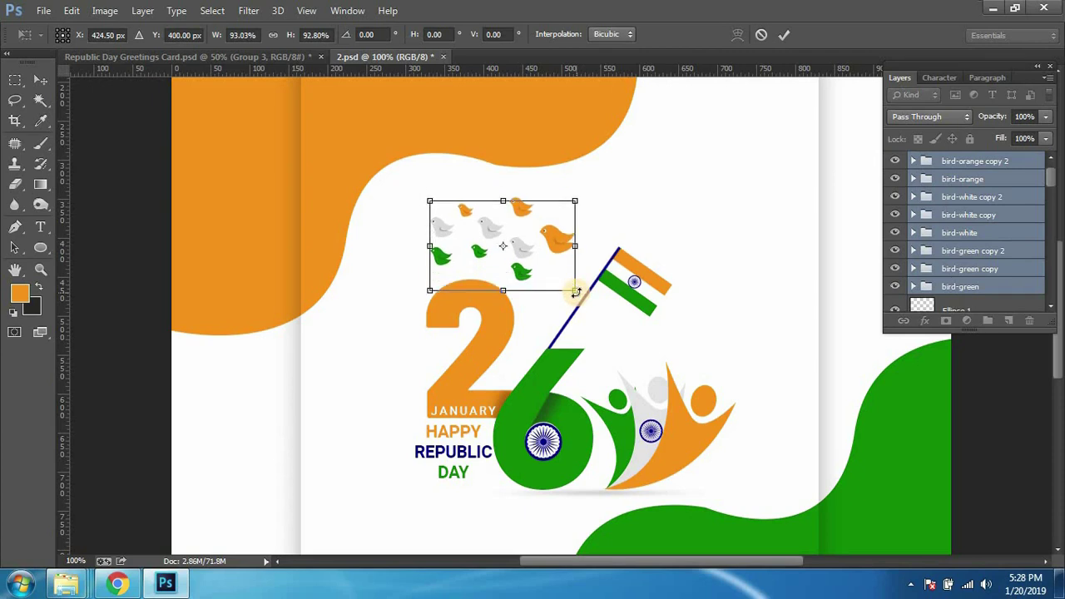
pyautogui.hotkey('shift', 'Right')
pyautogui.hotkey('shift', 'Right')
pyautogui.hotkey('shift', 'Down')
pyautogui.hotkey('shift', 'Down')
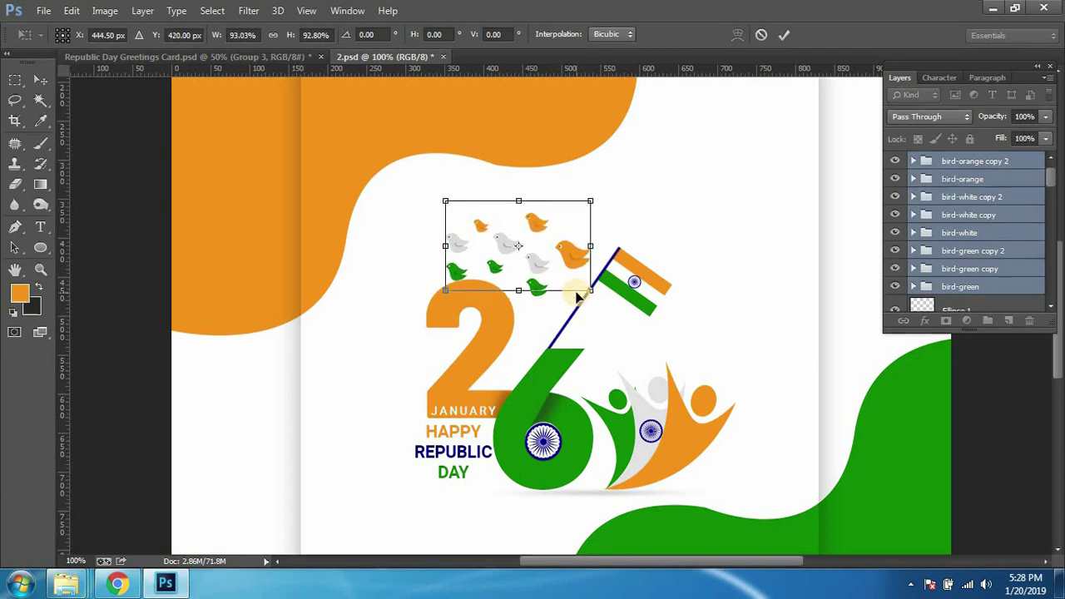
pyautogui.hotkey('shift', 'Down')
pyautogui.hotkey('shift', 'Left')
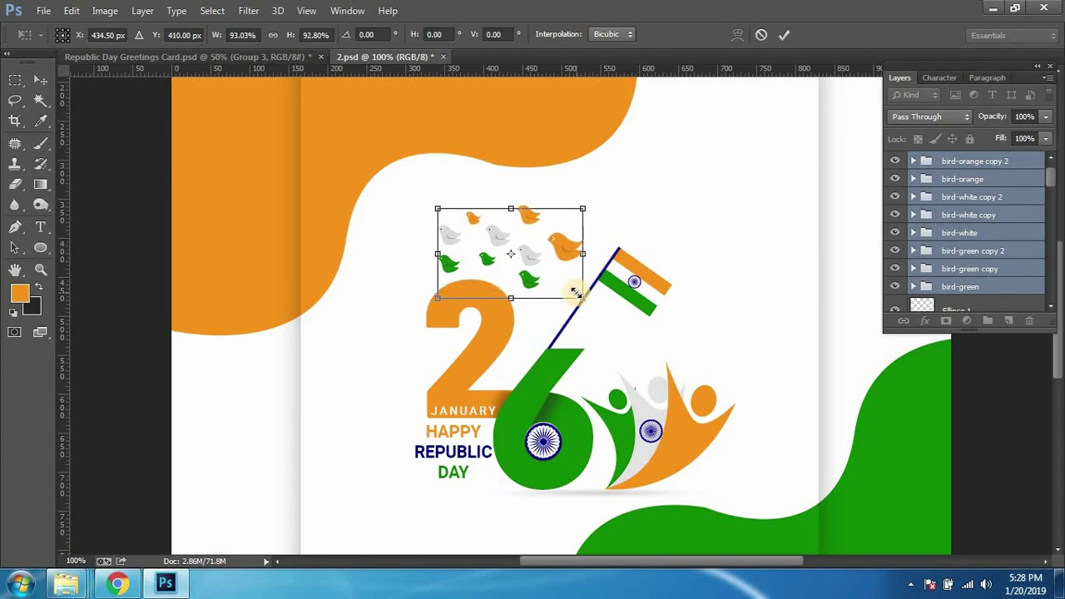
pyautogui.press('Return')
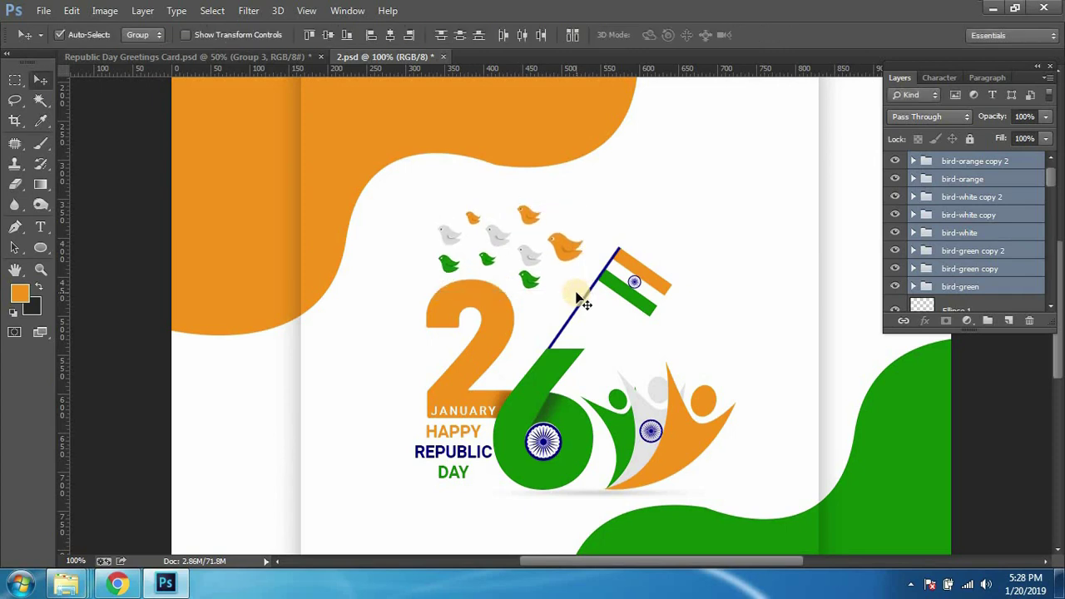
pyautogui.hotkey('ctrl', '-')
# Step: Select the central artwork layers and enlarge them to about 110%
pyautogui.moveTo(435, 244); pyautogui.dragTo(705, 449)
pyautogui.hotkey('ctrl', 't')
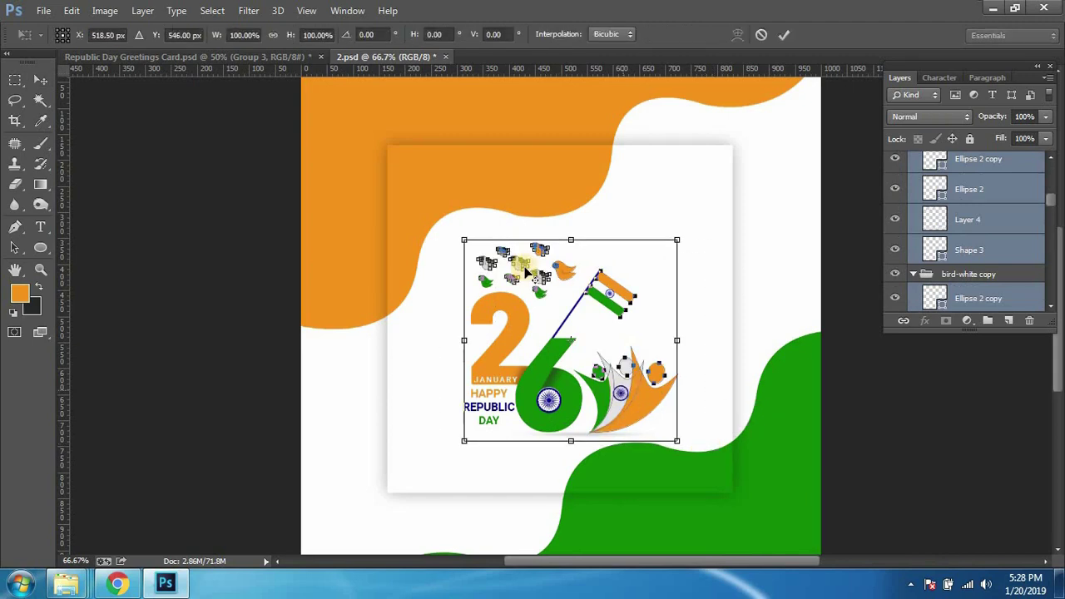
pyautogui.moveTo(466, 240); pyautogui.dragTo(451, 228)
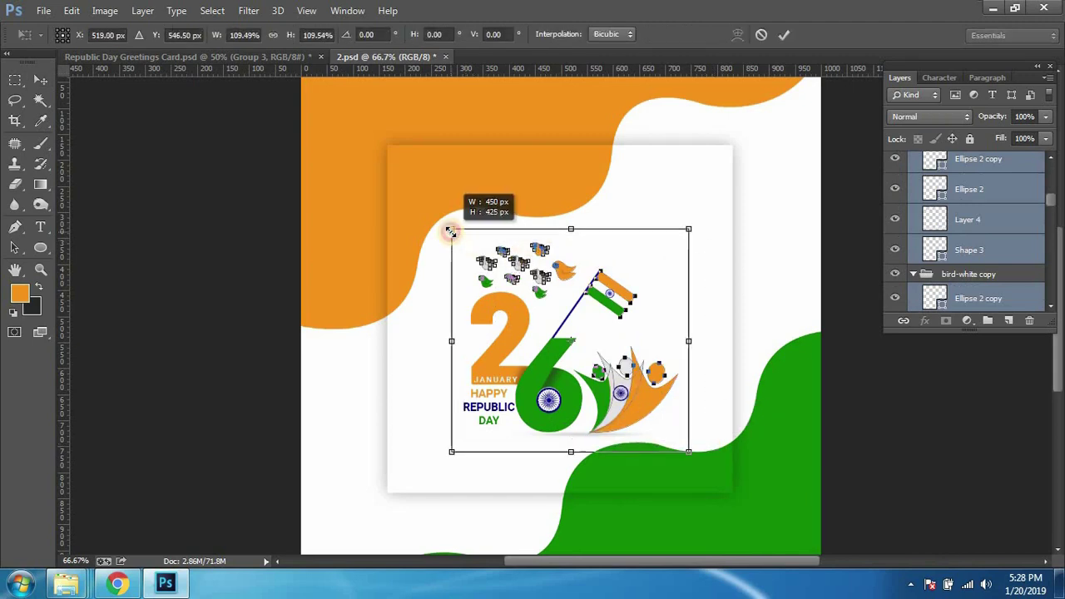
pyautogui.click(766, 402)
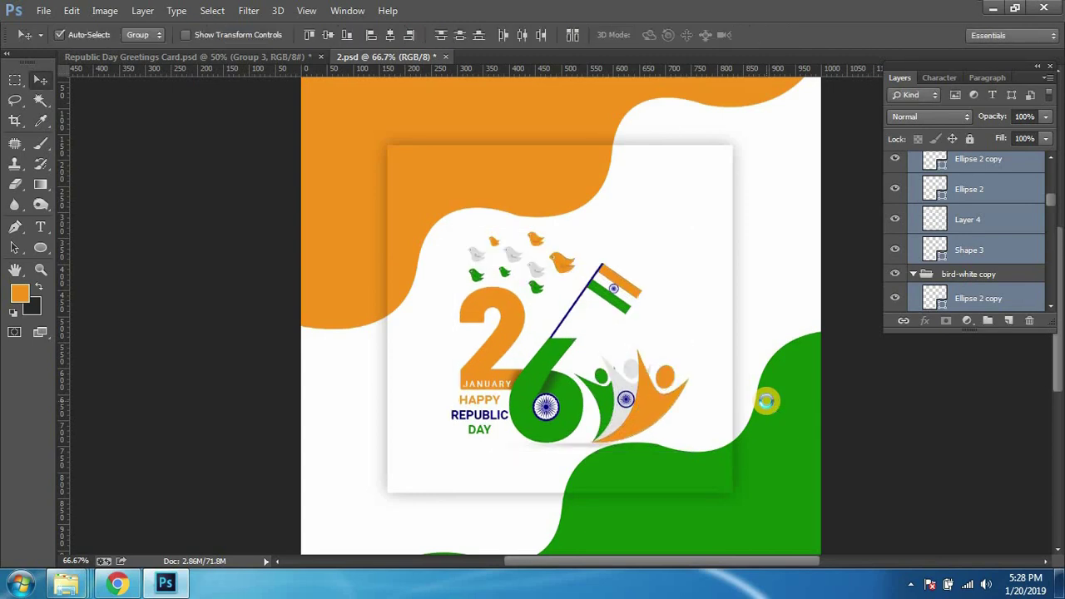
# Step: Nudge the enlarged artwork slightly higher and save 2.psd
pyautogui.press('Up')
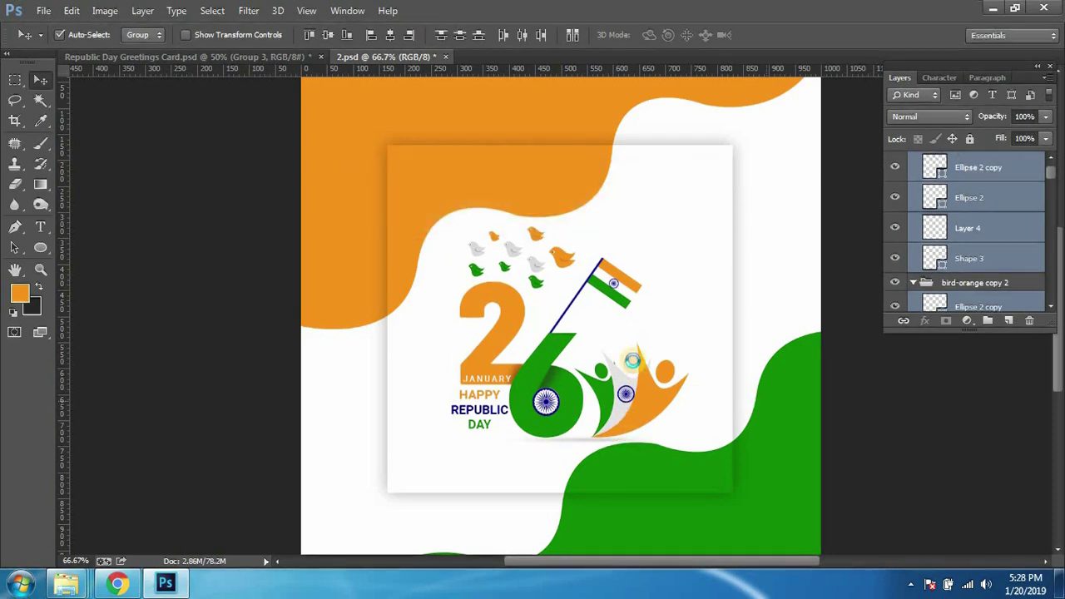
pyautogui.hotkey('shift', 'Up')
pyautogui.press('Up')
pyautogui.press('Up')
pyautogui.press('Up')
pyautogui.press('Up')
pyautogui.press('Down')
pyautogui.press('Down')
pyautogui.press('Down')
pyautogui.press('Down')
pyautogui.press('Down')
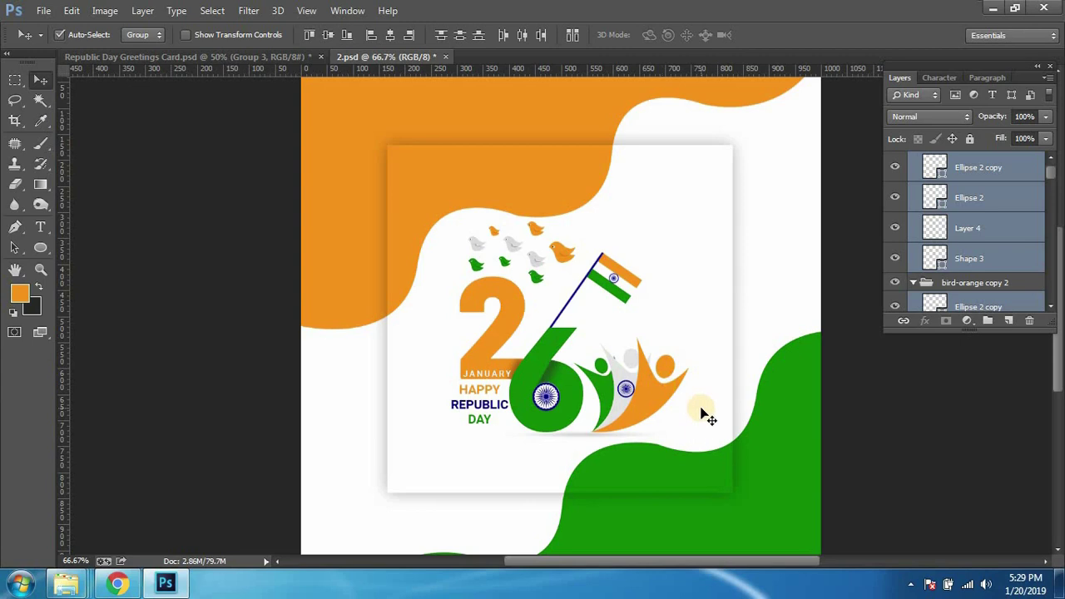
pyautogui.hotkey('ctrl', 's')
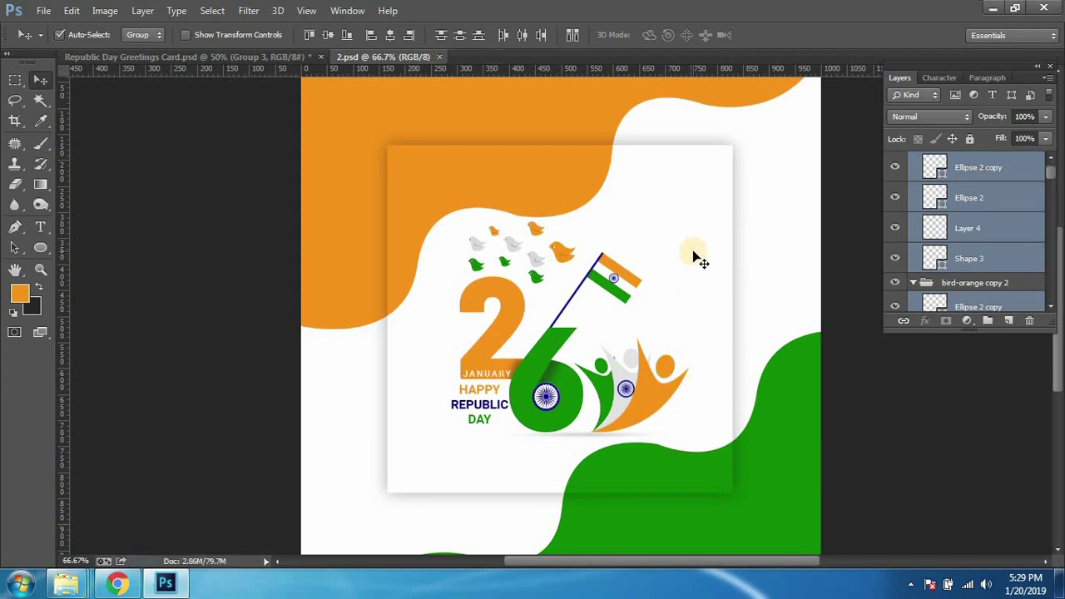
pyautogui.click(875, 398)
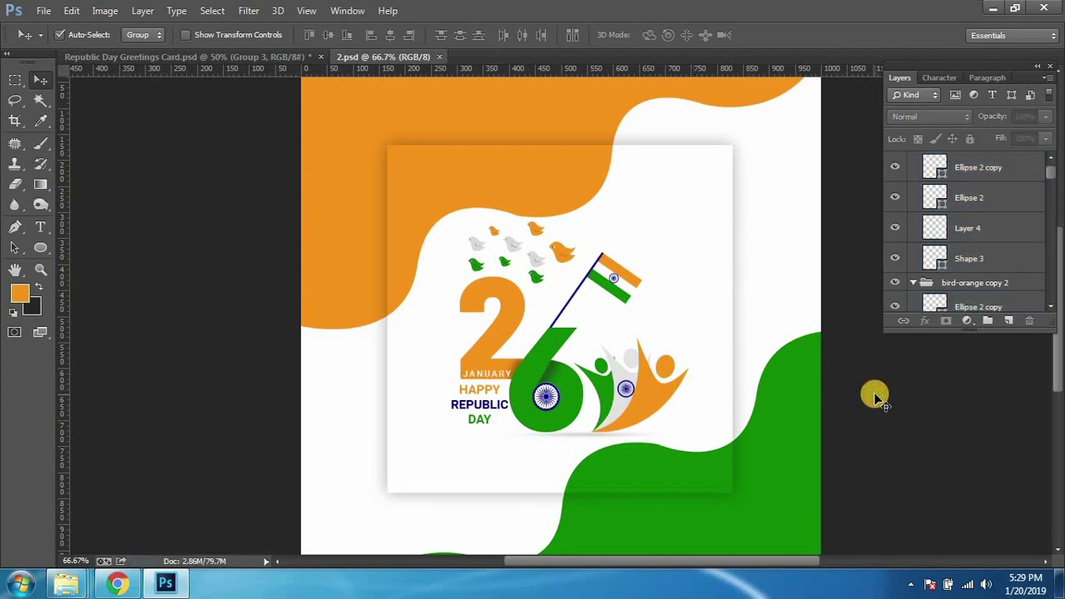
pyautogui.hotkey('ctrl', '1')
pyautogui.moveTo(441, 417)
pyautogui.mouseDown()
pyautogui.moveTo(433, 301)
pyautogui.moveTo(553, 356)
pyautogui.mouseUp()
pyautogui.hotkey('ctrl', '-')
pyautogui.hotkey('ctrl', '-')
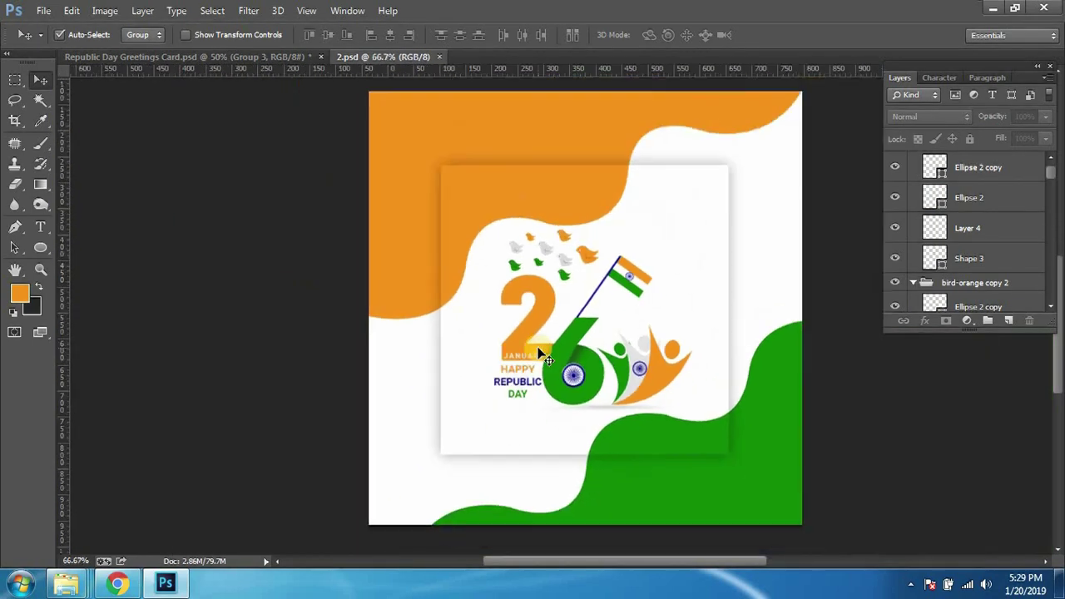
pyautogui.hotkey('ctrl', '+')
pyautogui.hotkey('ctrl', '-')
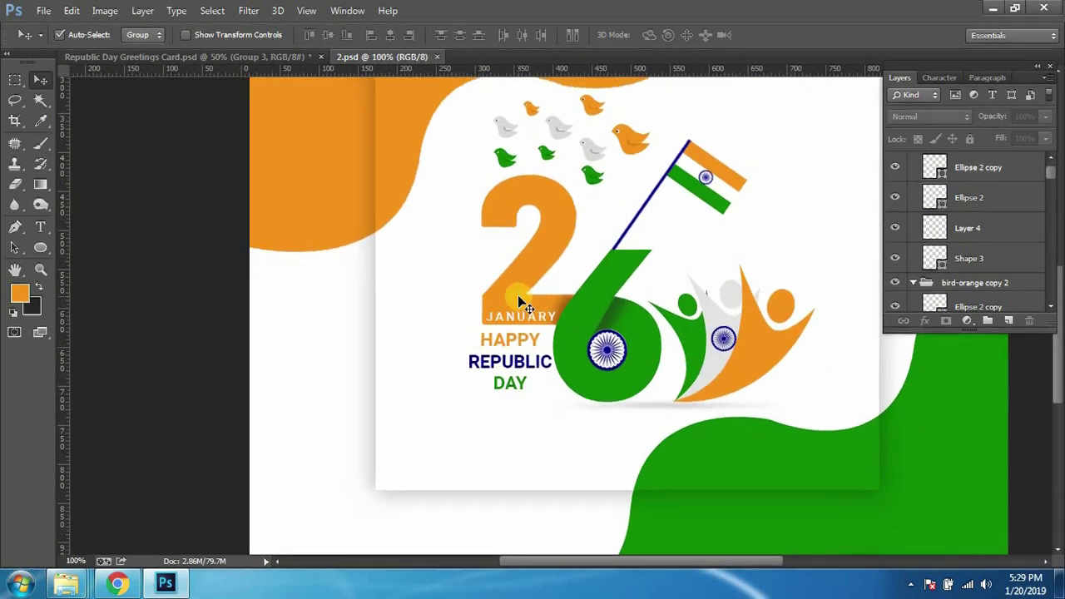
pyautogui.hotkey('ctrl', '-')
pyautogui.hotkey('ctrl', '+')
pyautogui.hotkey('ctrl', '+')
pyautogui.hotkey('ctrl', '+')
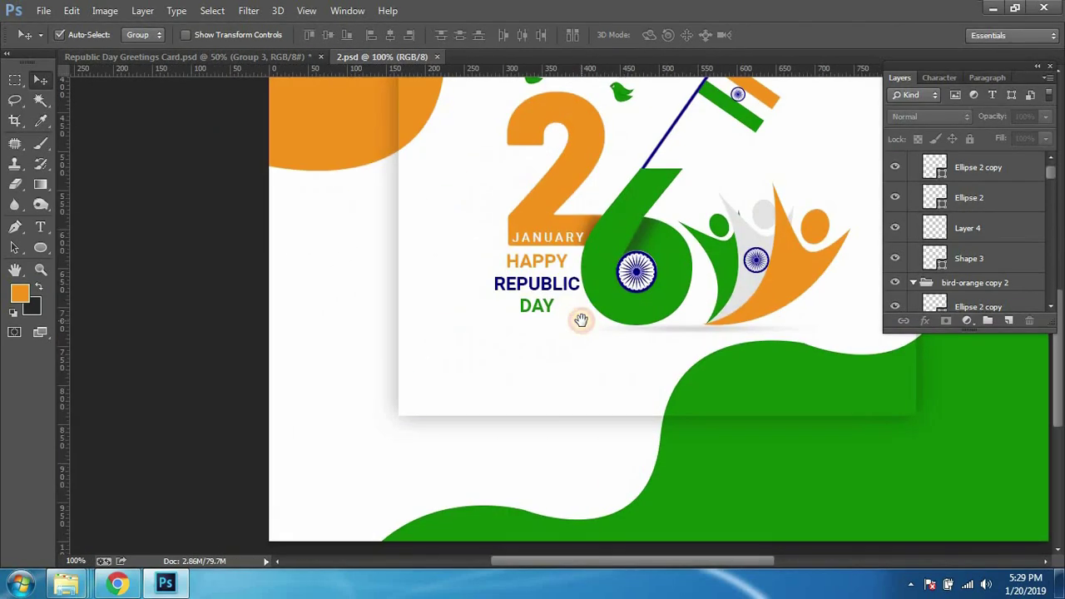
pyautogui.hotkey('ctrl', '-')
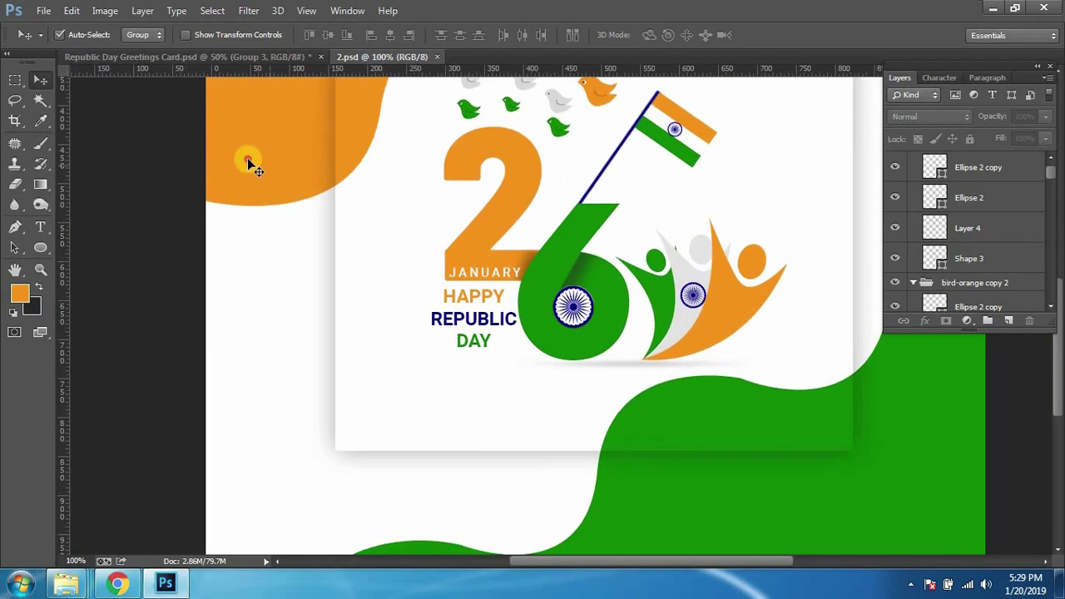
pyautogui.hotkey('ctrl', '+')
pyautogui.hotkey('ctrl', '-')
pyautogui.hotkey('ctrl', '-')
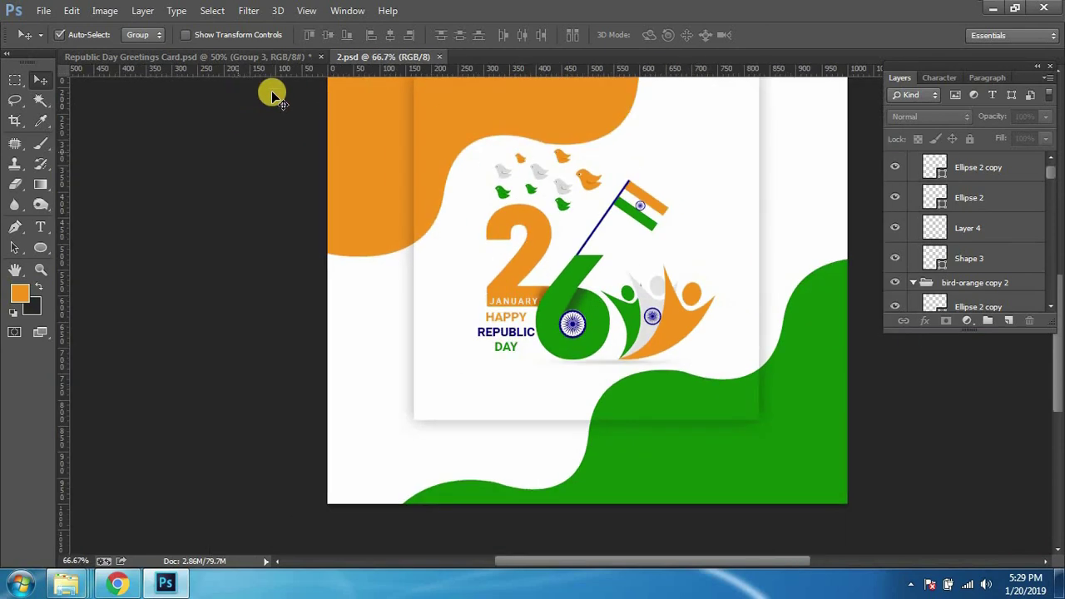
pyautogui.click(258, 57)
pyautogui.hotkey('ctrl', '+')
pyautogui.hotkey('ctrl', '-')
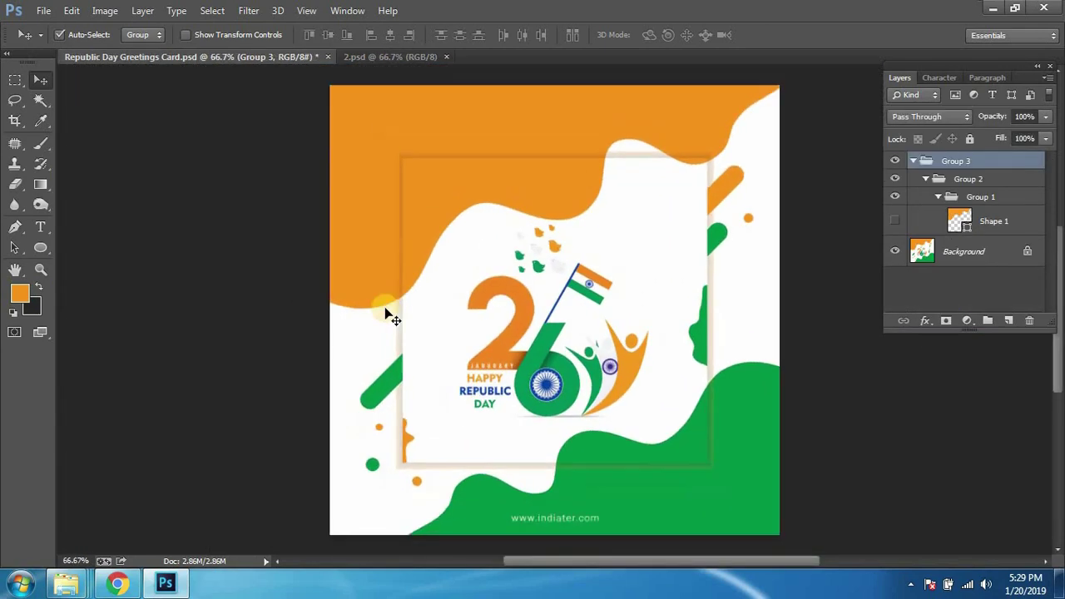
pyautogui.click(372, 56)
pyautogui.hotkey('ctrl', '+')
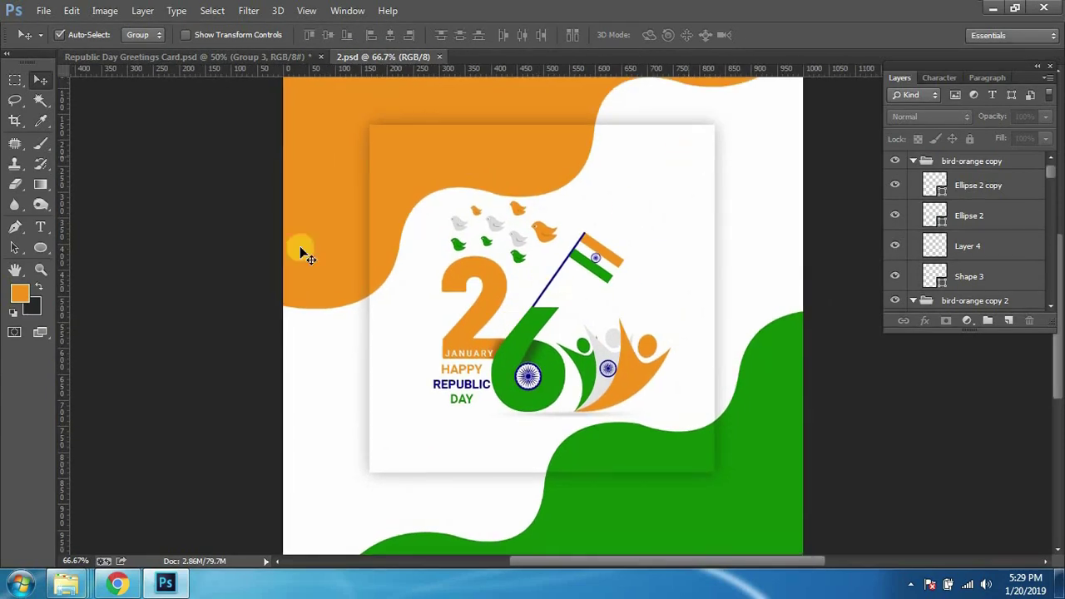
# Step: Choose the Rounded Rectangle Tool with a 100 px corner radius, then return to the Move tool
pyautogui.click(40, 247)
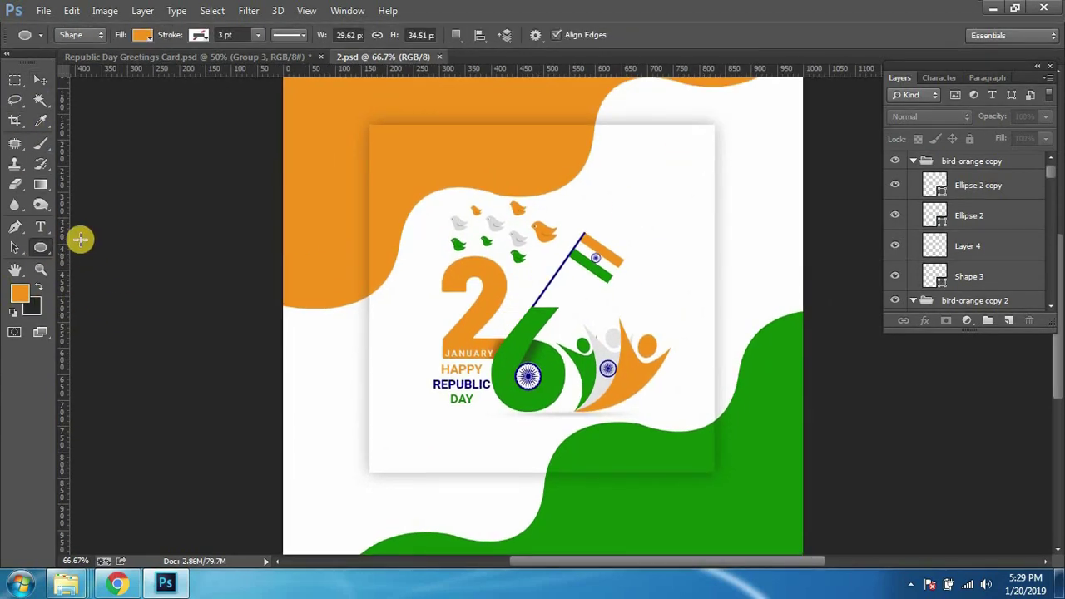
pyautogui.rightClick(40, 247)
pyautogui.click(167, 259)
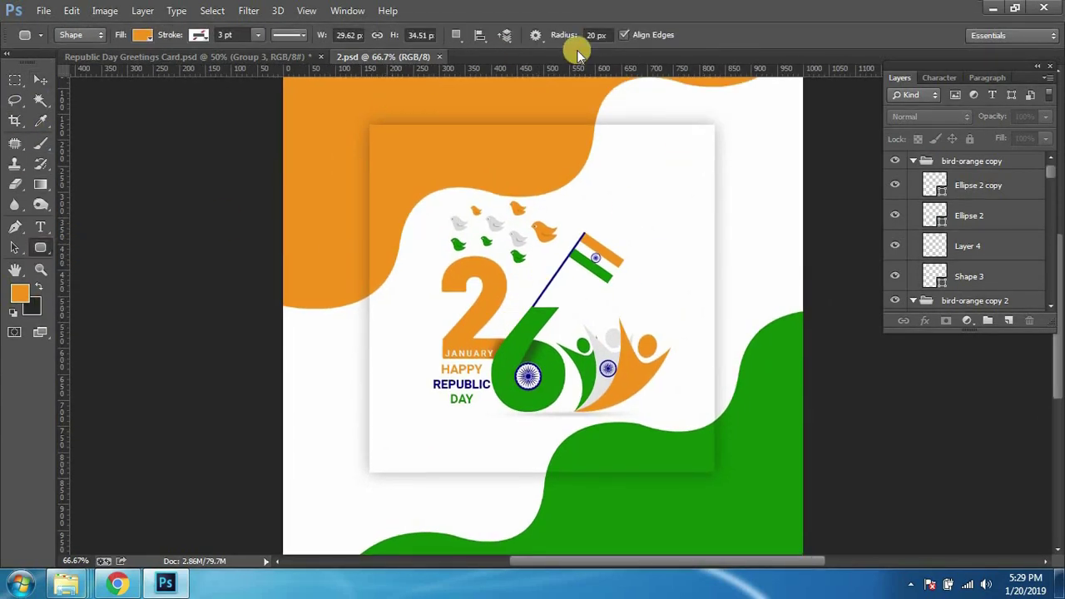
pyautogui.click(566, 37)
pyautogui.write('100')
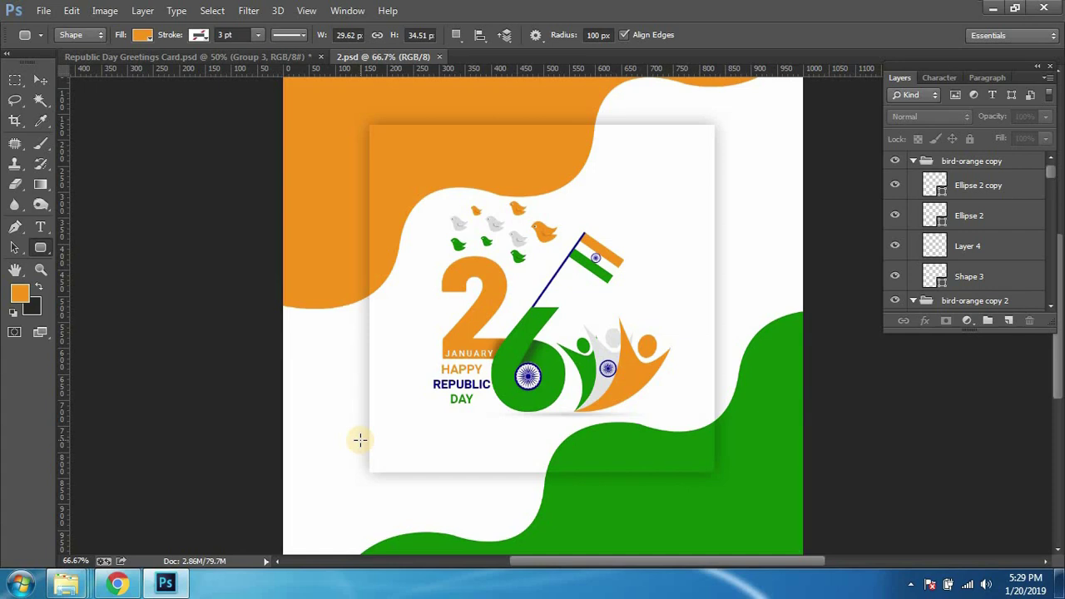
pyautogui.press('v')
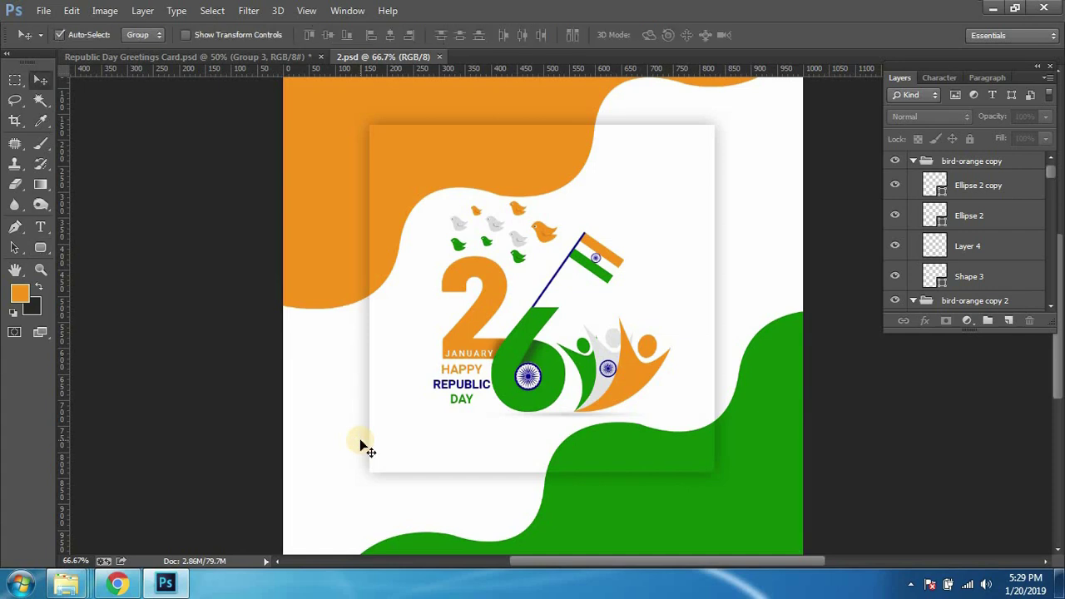
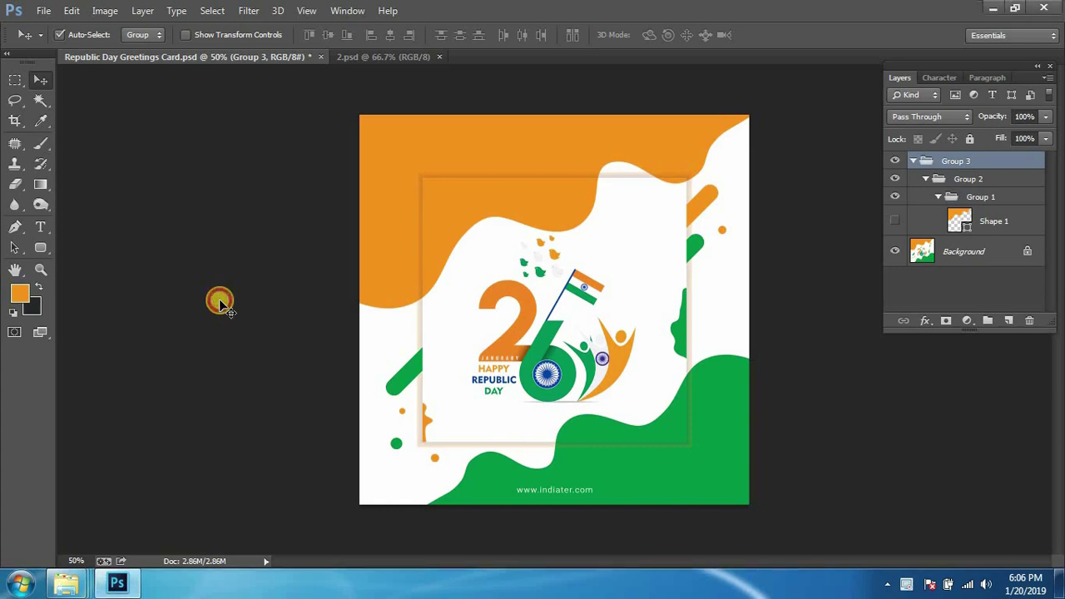
# Step: Switch to 2.psd and draw a tall orange rounded-rectangle bar down the card
pyautogui.hotkey('ctrl', '+')
pyautogui.hotkey('ctrl', '+')
pyautogui.hotkey('ctrl', '+')
pyautogui.hotkey('ctrl', '-')
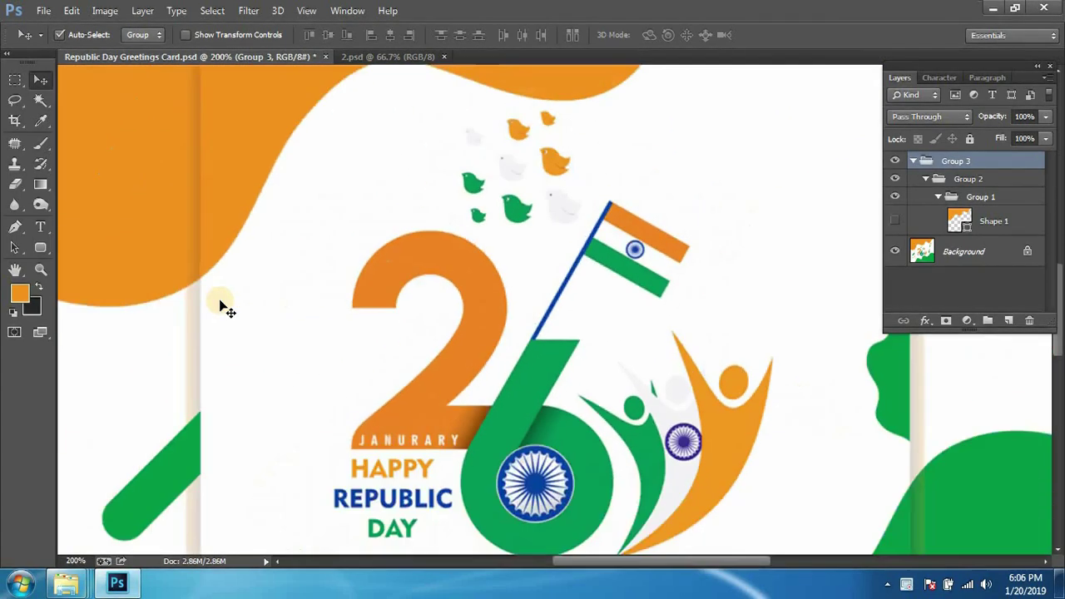
pyautogui.hotkey('ctrl', '-')
pyautogui.hotkey('ctrl', '-')
pyautogui.hotkey('ctrl', 'Tab')
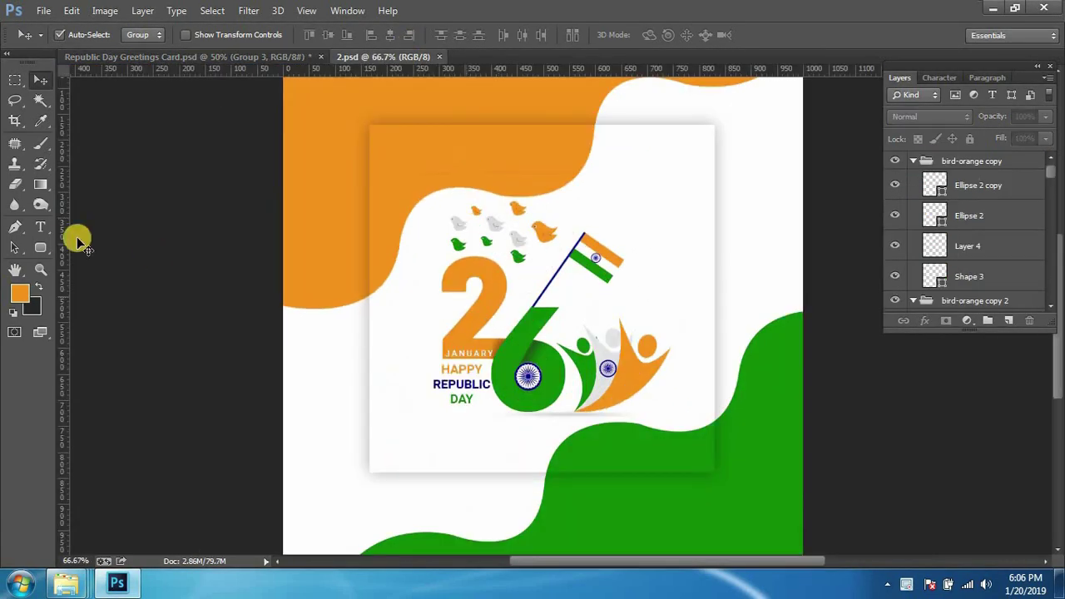
pyautogui.click(41, 247)
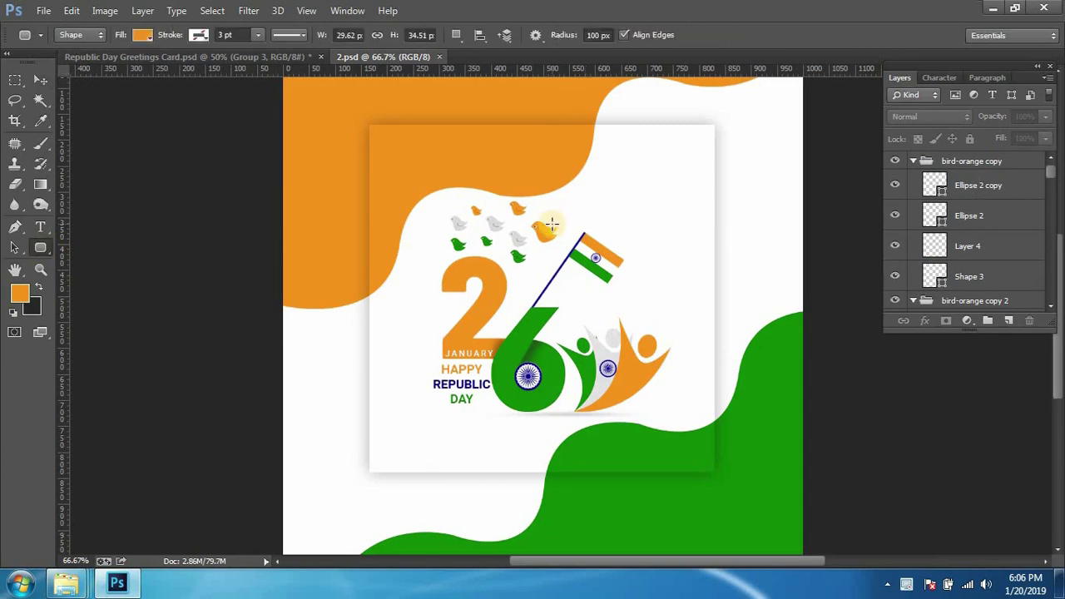
pyautogui.moveTo(459, 102)
pyautogui.mouseDown()
pyautogui.moveTo(507, 544)
pyautogui.moveTo(487, 546)
pyautogui.mouseUp()
pyautogui.click(947, 290)
pyautogui.click(958, 322)
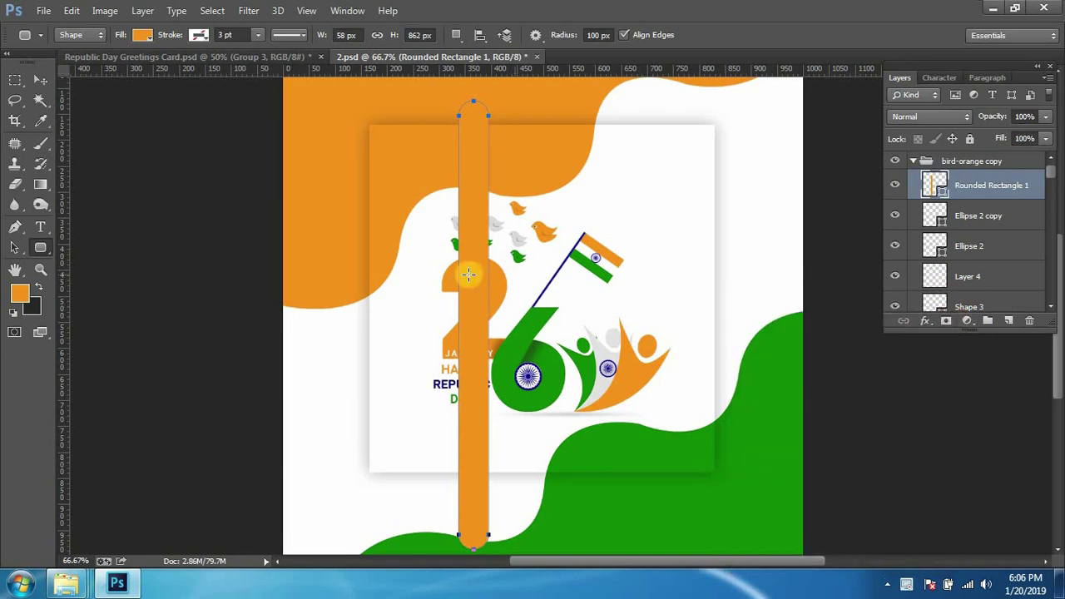
# Step: Rotate the bar about 54° and shift it up-right, then decline the live-shape conversion
pyautogui.hotkey('ctrl', 't')
pyautogui.moveTo(664, 220); pyautogui.dragTo(682, 305)
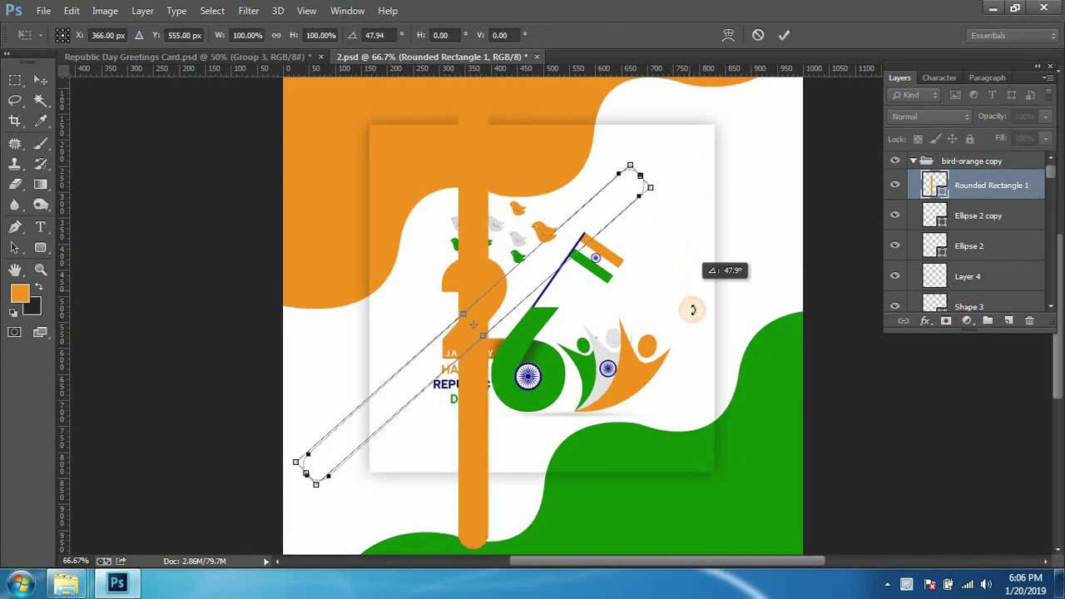
pyautogui.moveTo(489, 319); pyautogui.dragTo(510, 266)
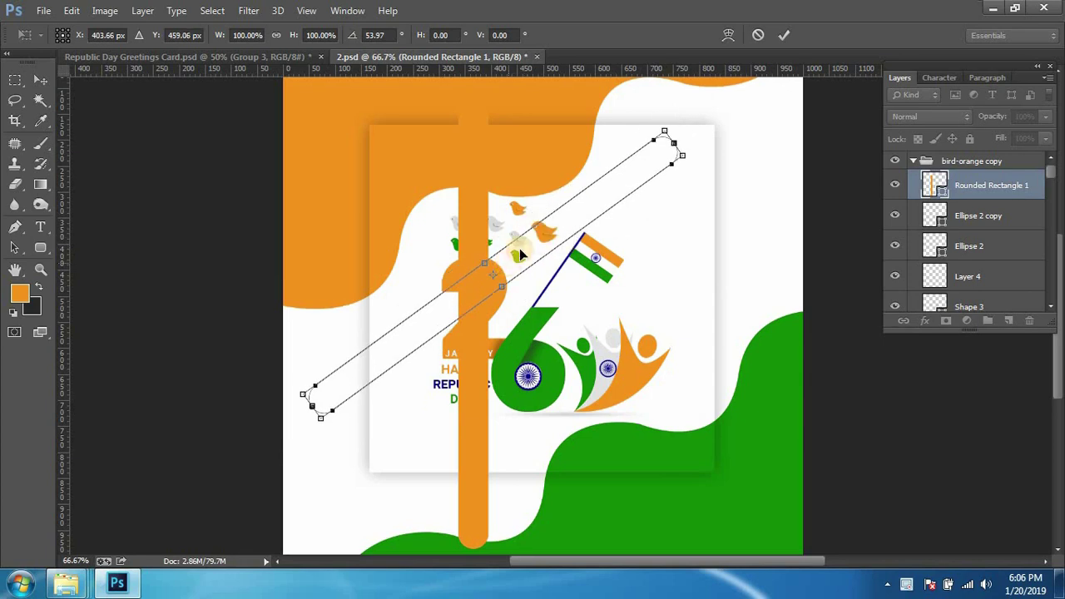
pyautogui.press('Return')
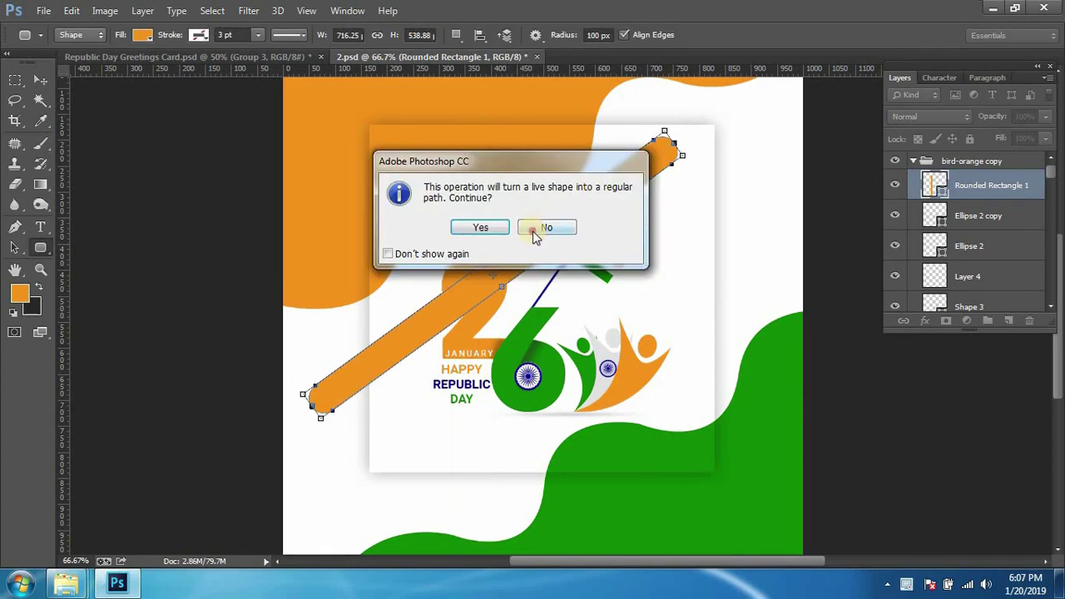
pyautogui.click(546, 227)
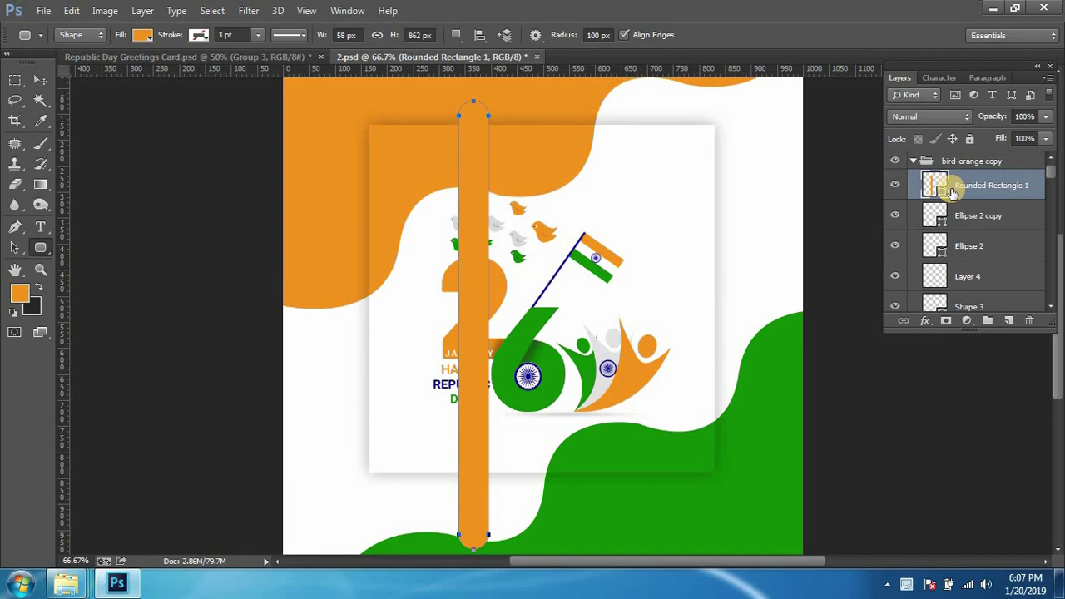
# Step: Push the orange bar's layer down the stack and back out of bird-orange copy 2
pyautogui.hotkey('ctrl', '[')
pyautogui.hotkey('ctrl', '[')
pyautogui.hotkey('ctrl', '[')
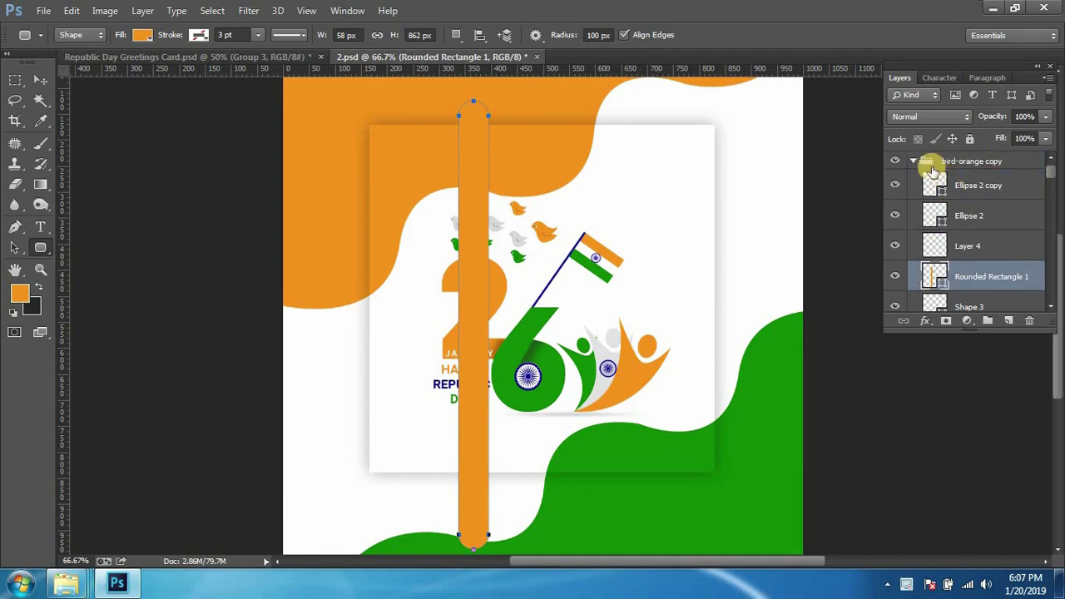
pyautogui.hotkey('ctrl', '[')
pyautogui.hotkey('ctrl', '[')
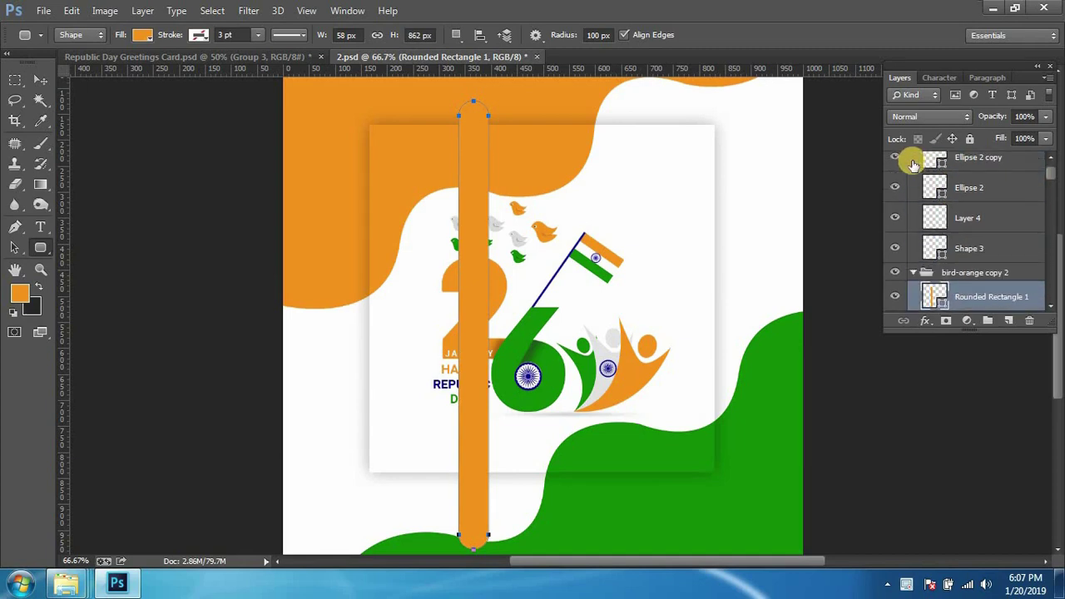
pyautogui.hotkey('ctrl', ']')
pyautogui.scroll(1, 913, 164)
# Step: Collapse the bird-orange, bird-white and bird-green layer groups in the Layers panel
pyautogui.click(913, 161)
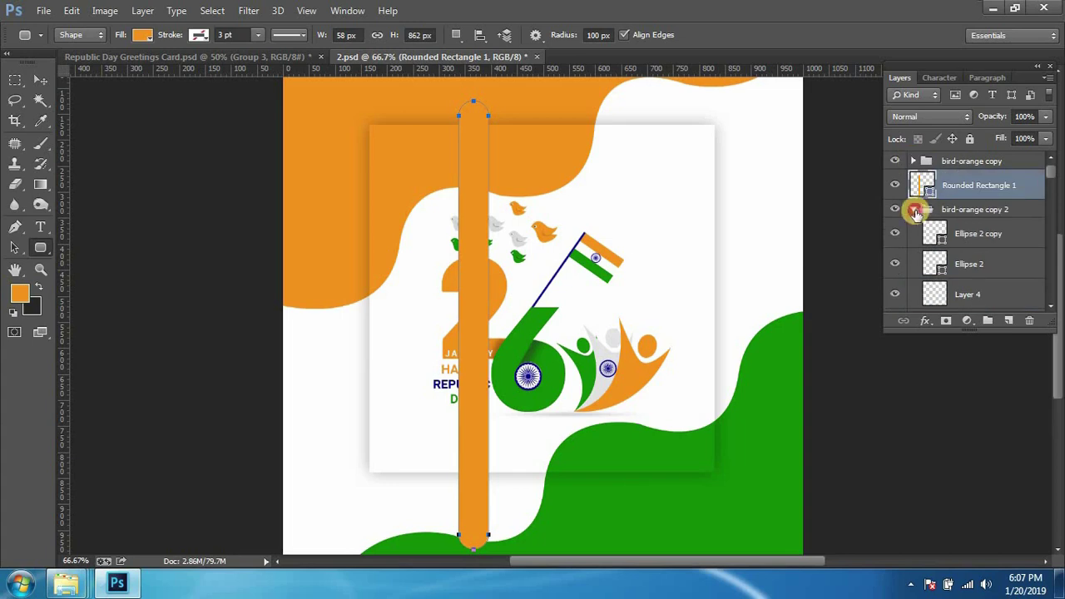
pyautogui.click(915, 209)
pyautogui.click(912, 227)
pyautogui.click(912, 227)
pyautogui.click(913, 245)
pyautogui.click(912, 263)
pyautogui.click(912, 281)
pyautogui.click(919, 299)
pyautogui.scroll(-1, 921, 298)
pyautogui.scroll(-1, 920, 295)
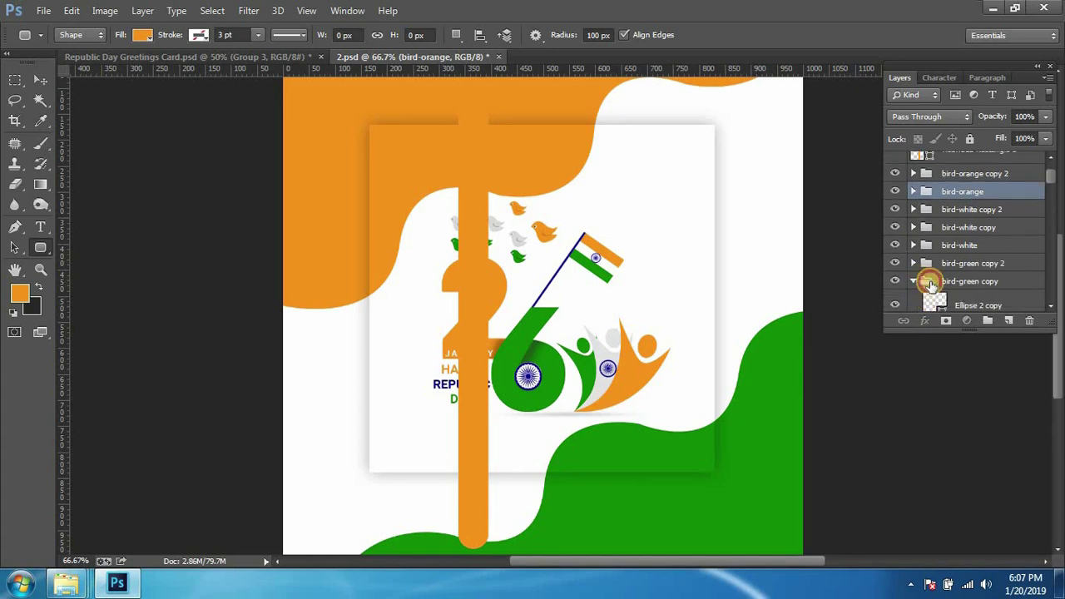
pyautogui.click(915, 281)
pyautogui.scroll(-1, 930, 283)
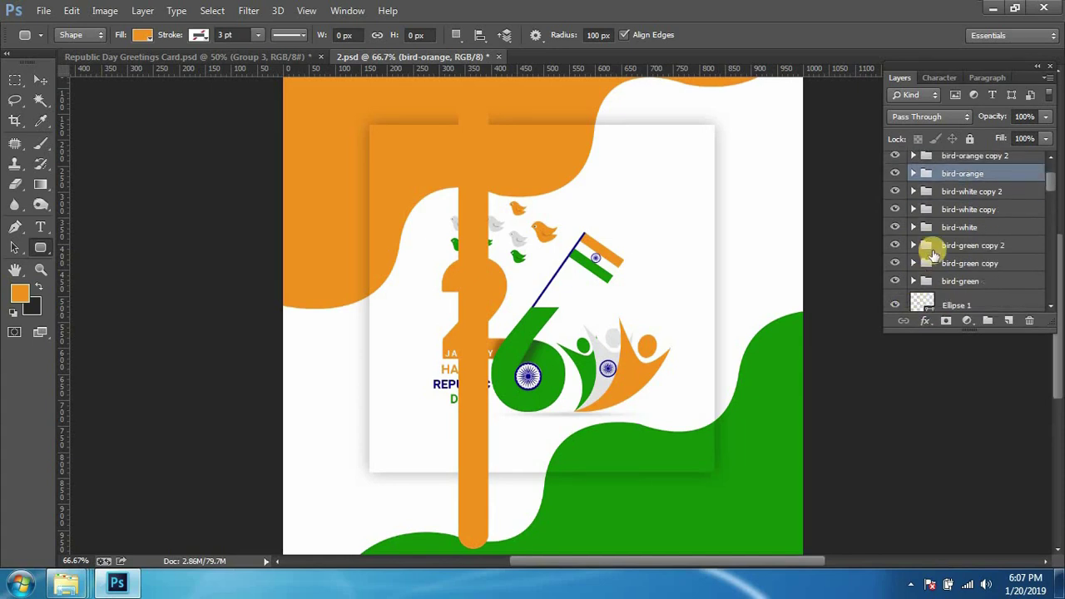
pyautogui.scroll(1, 929, 250)
pyautogui.scroll(1, 956, 187)
# Step: Move the bar's layer below bird-orange and place bird-green copy 2 above bird-white
pyautogui.click(980, 188)
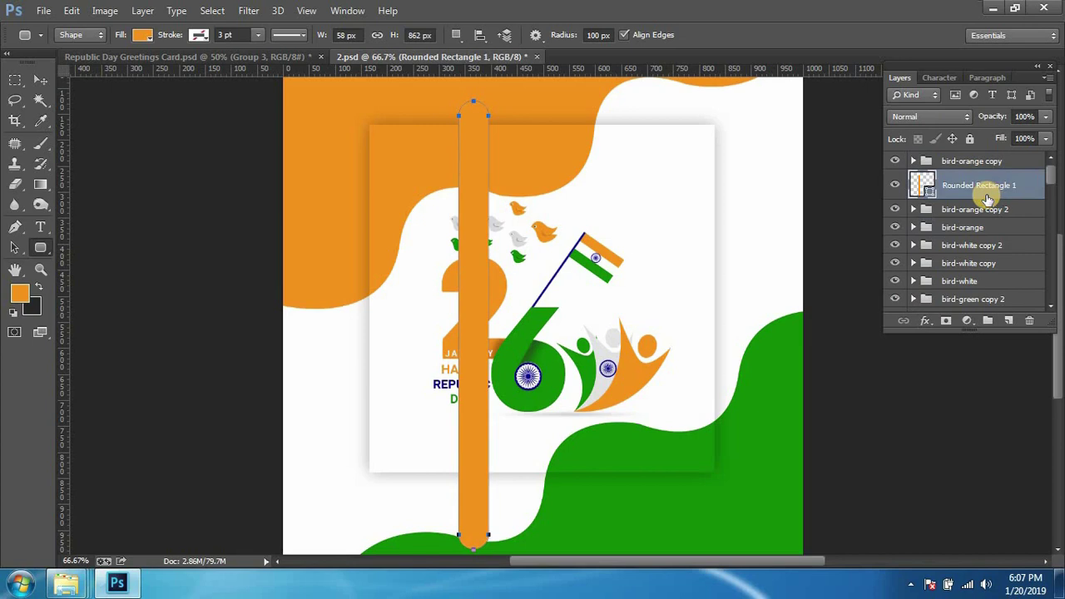
pyautogui.hotkey('ctrl', '[')
pyautogui.hotkey('ctrl', '[')
pyautogui.moveTo(985, 183); pyautogui.dragTo(973, 230)
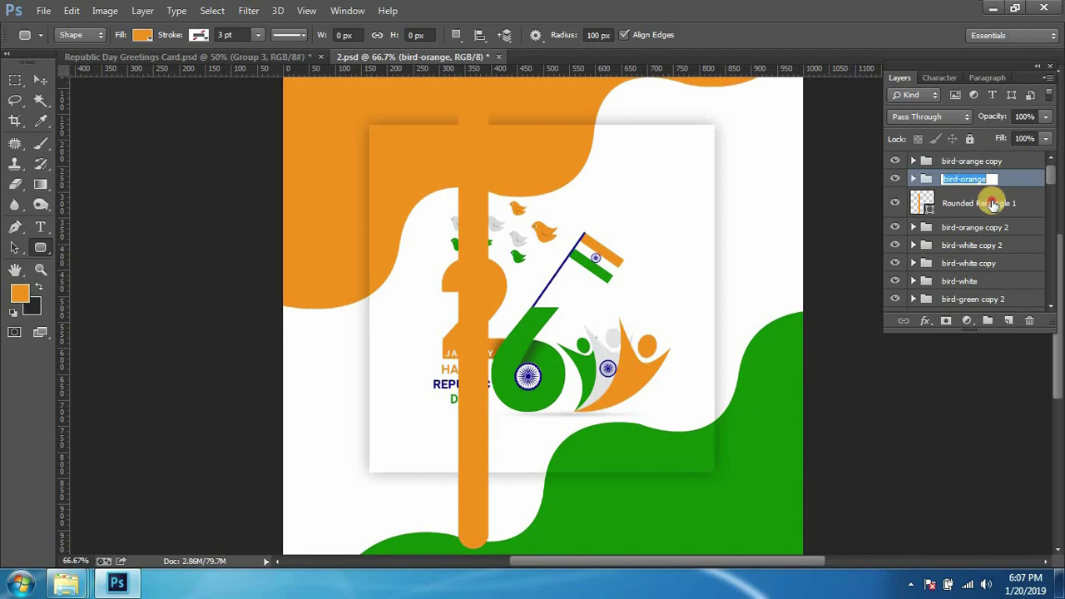
pyautogui.click(998, 208)
pyautogui.hotkey('ctrl', '[')
pyautogui.hotkey('ctrl', '[')
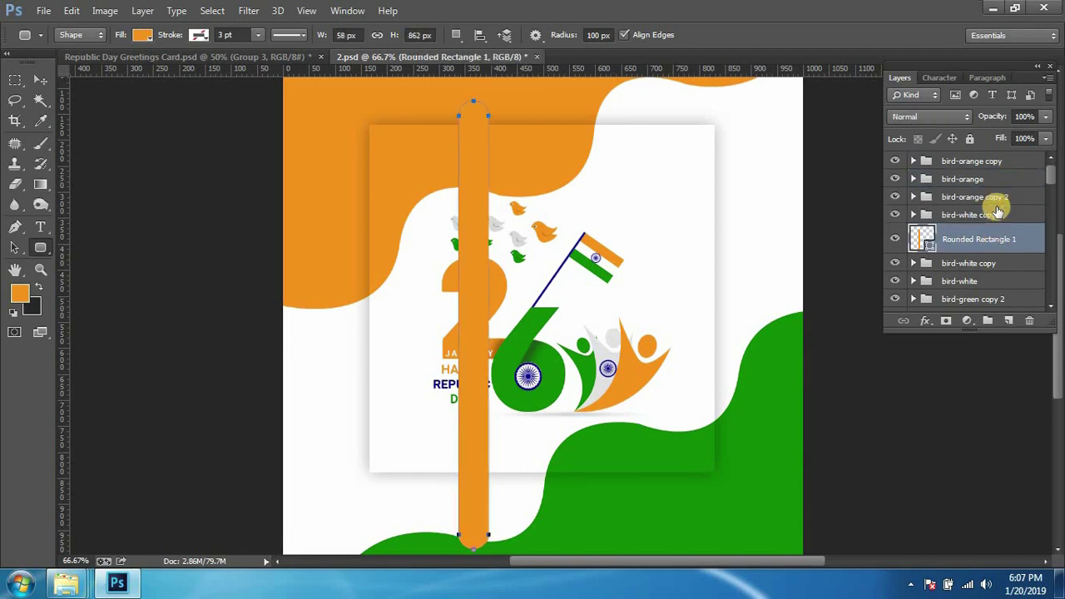
pyautogui.hotkey('ctrl', '[')
pyautogui.hotkey('ctrl', '[')
pyautogui.hotkey('ctrl', '[')
pyautogui.hotkey('ctrl', '[')
pyautogui.hotkey('ctrl', '[')
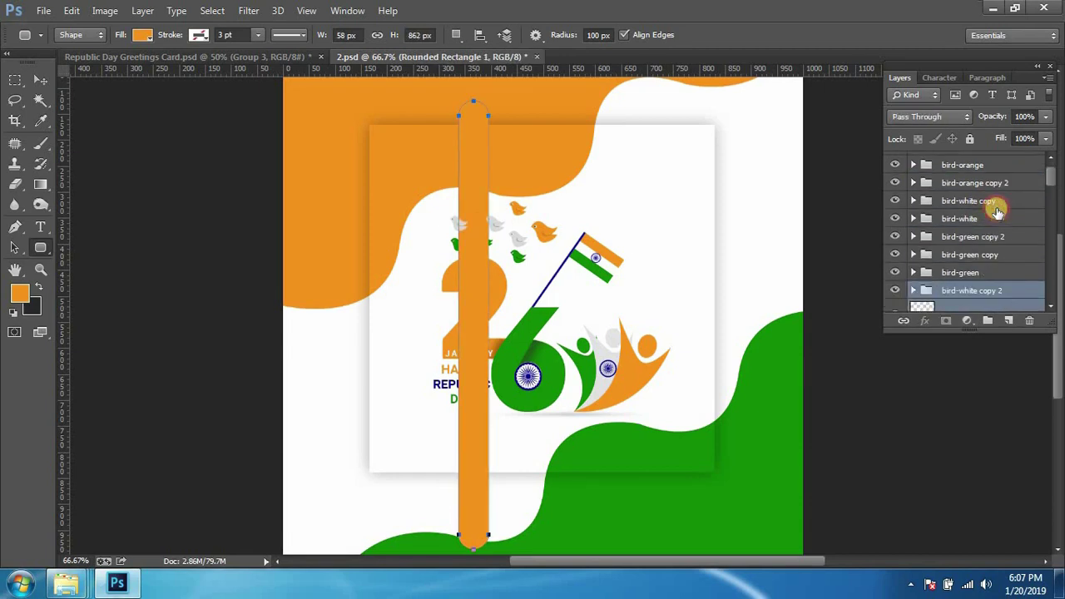
pyautogui.doubleClick(997, 212)
pyautogui.press('Escape')
pyautogui.moveTo(996, 236); pyautogui.dragTo(993, 209)
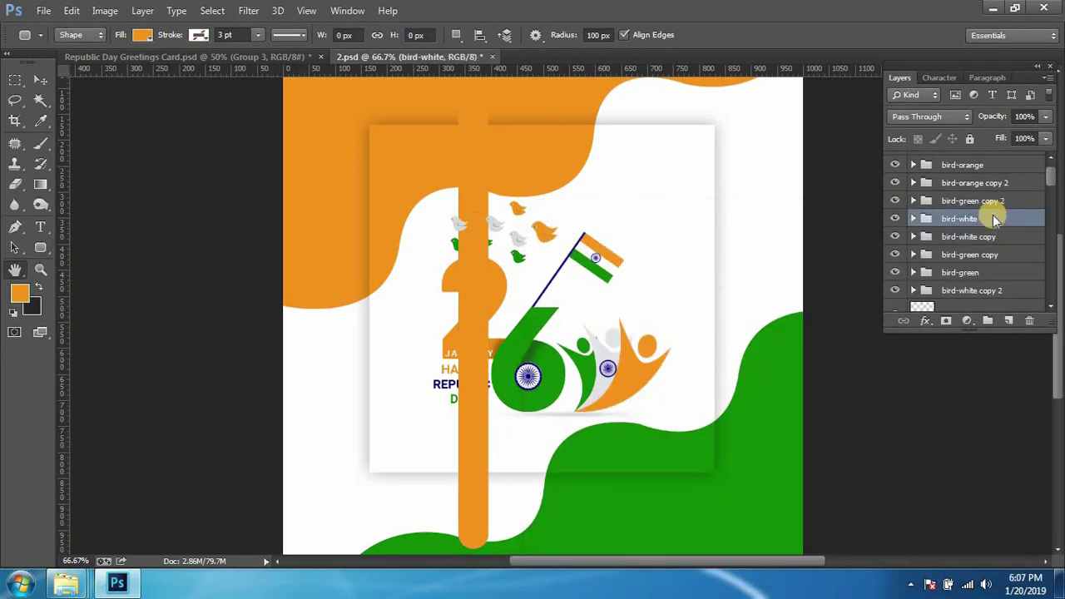
pyautogui.doubleClick(993, 209)
pyautogui.press('Escape')
# Step: Undo the recent layer reordering and move the bar's layer down into number and text
pyautogui.scroll(-2, 1006, 256)
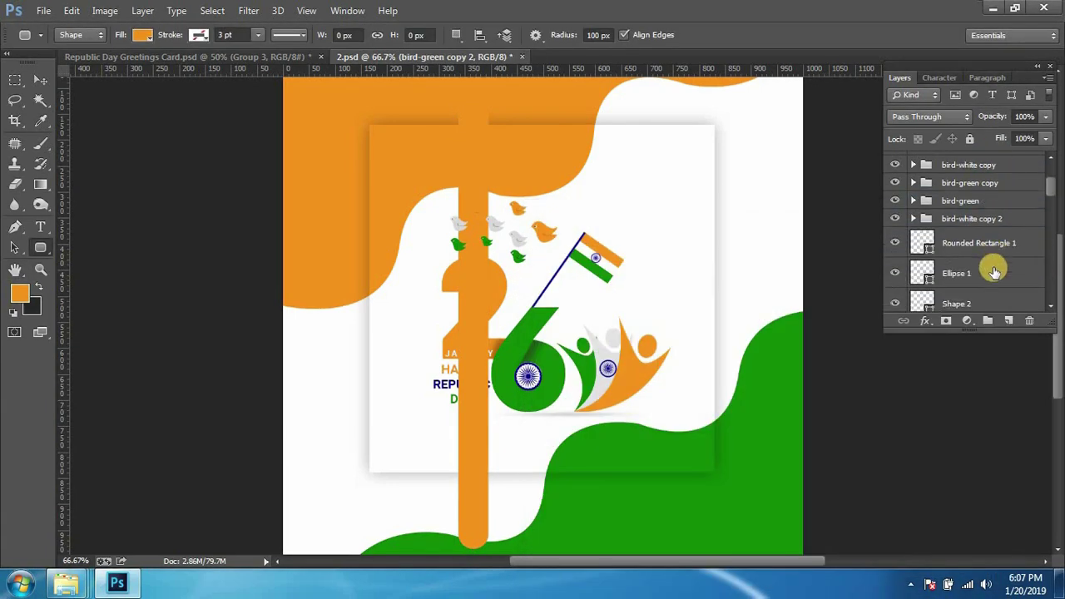
pyautogui.scroll(2, 1002, 237)
pyautogui.scroll(-2, 1001, 228)
pyautogui.scroll(-3, 1002, 233)
pyautogui.scroll(-3, 1002, 233)
pyautogui.scroll(5, 1002, 233)
pyautogui.scroll(3, 1001, 233)
pyautogui.scroll(2, 1001, 233)
pyautogui.hotkey('ctrl', 'alt', 'z')
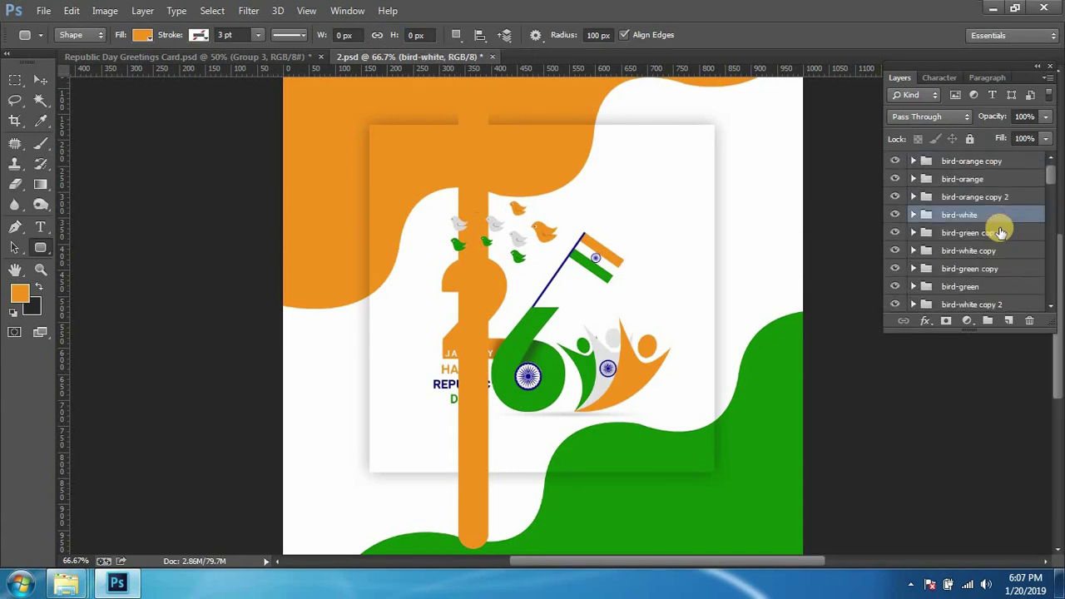
pyautogui.hotkey('ctrl', 'alt', 'z')
pyautogui.hotkey('ctrl', 'alt', 'z')
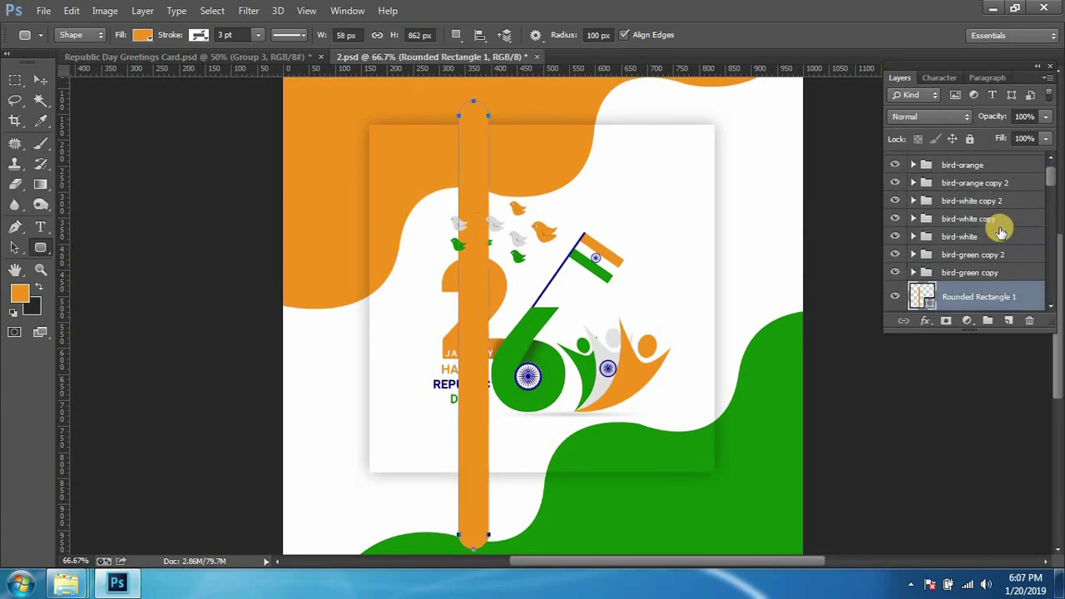
pyautogui.hotkey('ctrl', '[')
pyautogui.hotkey('ctrl', '[')
pyautogui.hotkey('ctrl', '[')
pyautogui.hotkey('ctrl', '[')
pyautogui.hotkey('ctrl', '[')
pyautogui.hotkey('ctrl', '[')
pyautogui.hotkey('ctrl', '[')
pyautogui.hotkey('ctrl', '[')
pyautogui.hotkey('ctrl', '[')
pyautogui.hotkey('ctrl', '[')
pyautogui.hotkey('ctrl', '[')
pyautogui.hotkey('ctrl', '[')
pyautogui.hotkey('ctrl', '[')
pyautogui.hotkey('ctrl', '[')
pyautogui.hotkey('ctrl', '[')
pyautogui.hotkey('ctrl', '[')
pyautogui.hotkey('ctrl', '[')
pyautogui.hotkey('ctrl', '[')
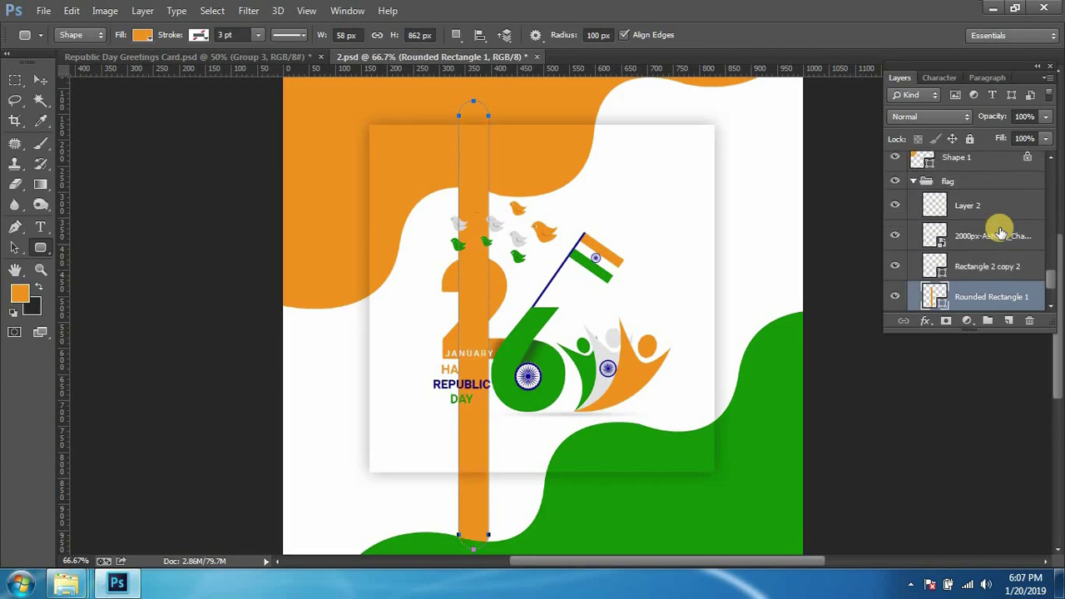
# Step: Try shifting the bar and flag about 121 px left, undo it, and reselect the bar's layer
pyautogui.press('v')
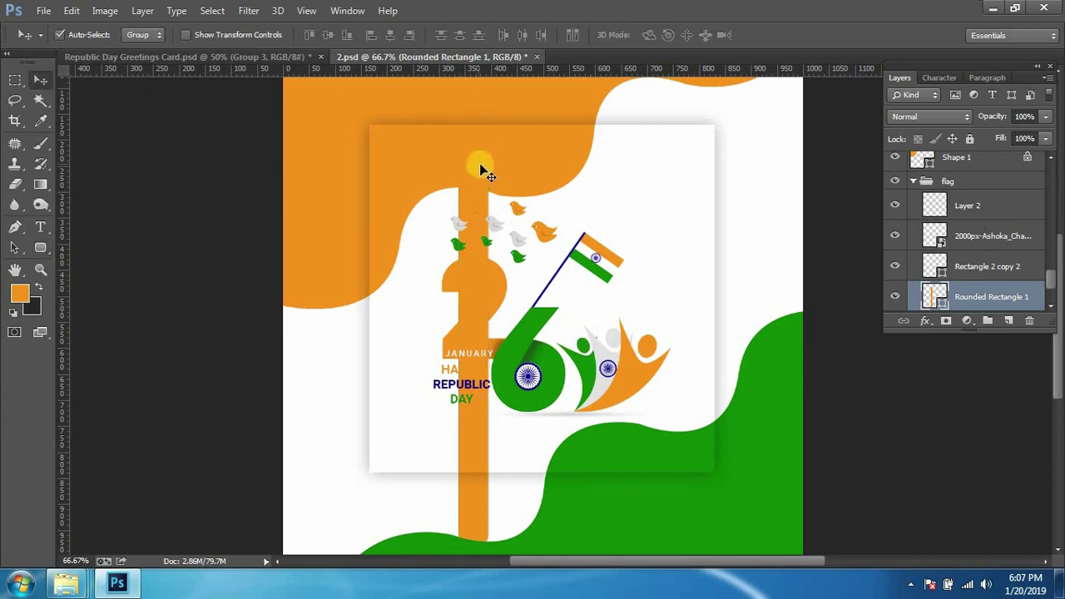
pyautogui.moveTo(480, 507); pyautogui.dragTo(376, 493)
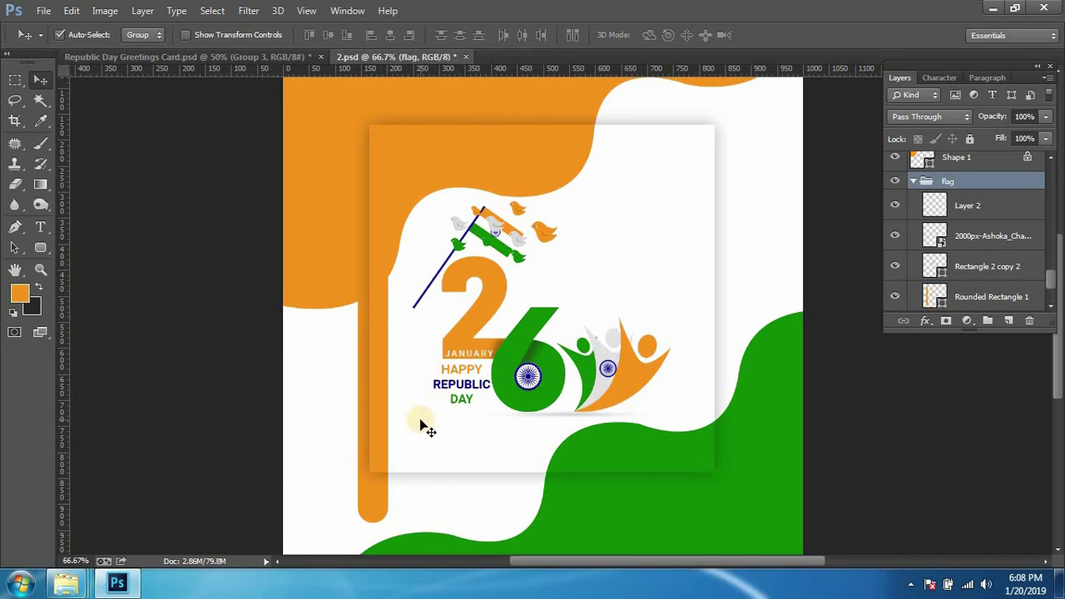
pyautogui.hotkey('ctrl', 'z')
pyautogui.click(938, 298)
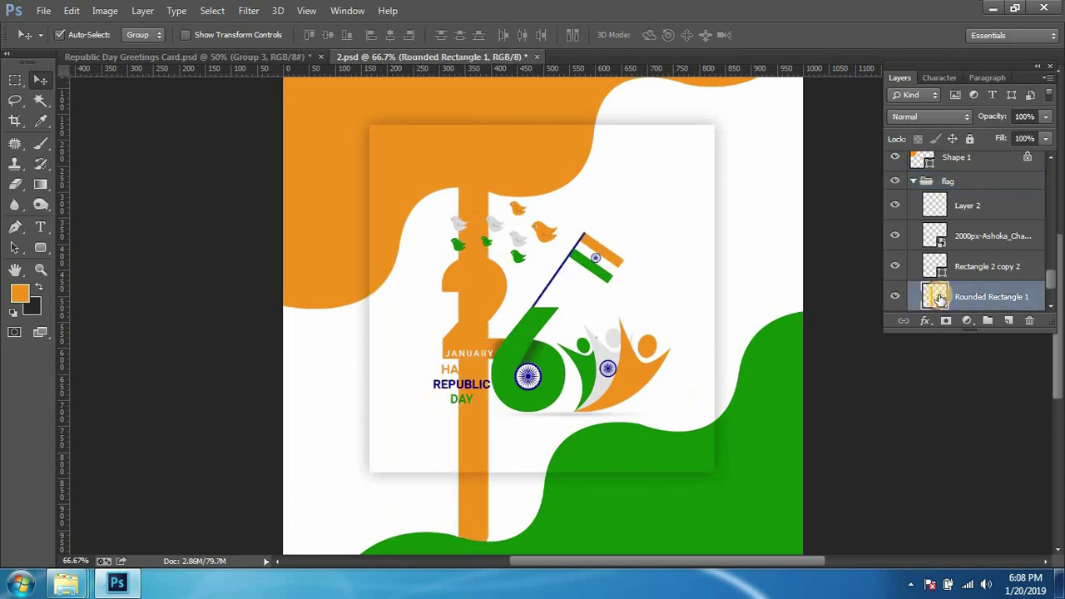
pyautogui.scroll(-1, 936, 296)
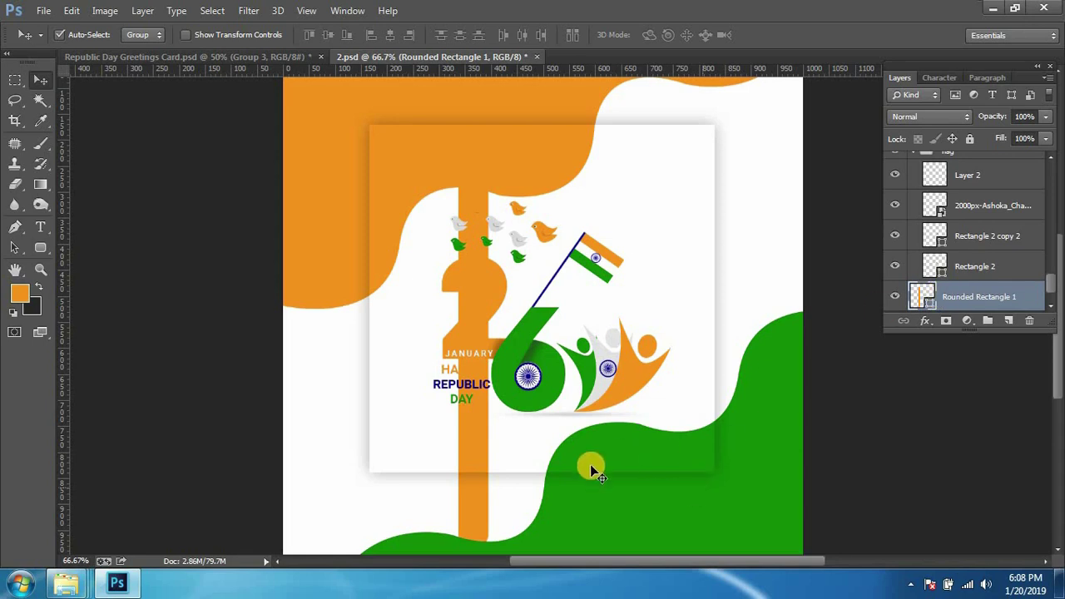
pyautogui.scroll(1, 998, 212)
# Step: Collapse the flag group, rotate the orange bar to about 43°, and convert it to a path
pyautogui.click(914, 186)
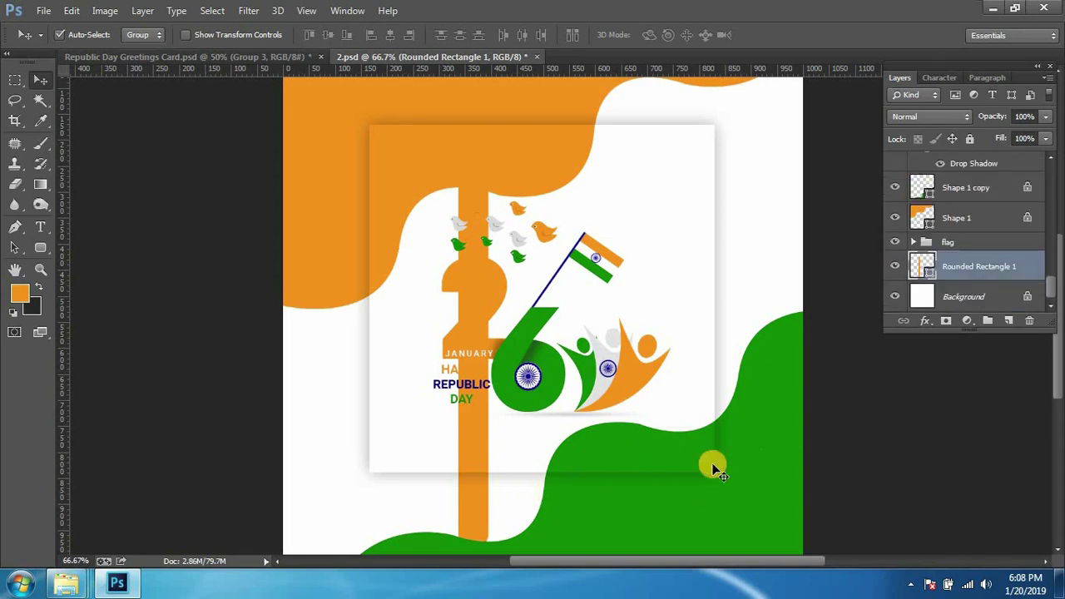
pyautogui.moveTo(483, 500); pyautogui.dragTo(437, 525)
pyautogui.hotkey('ctrl', 't')
pyautogui.moveTo(725, 155)
pyautogui.mouseDown()
pyautogui.moveTo(746, 404)
pyautogui.moveTo(659, 381)
pyautogui.mouseUp()
pyautogui.moveTo(361, 428); pyautogui.dragTo(403, 341)
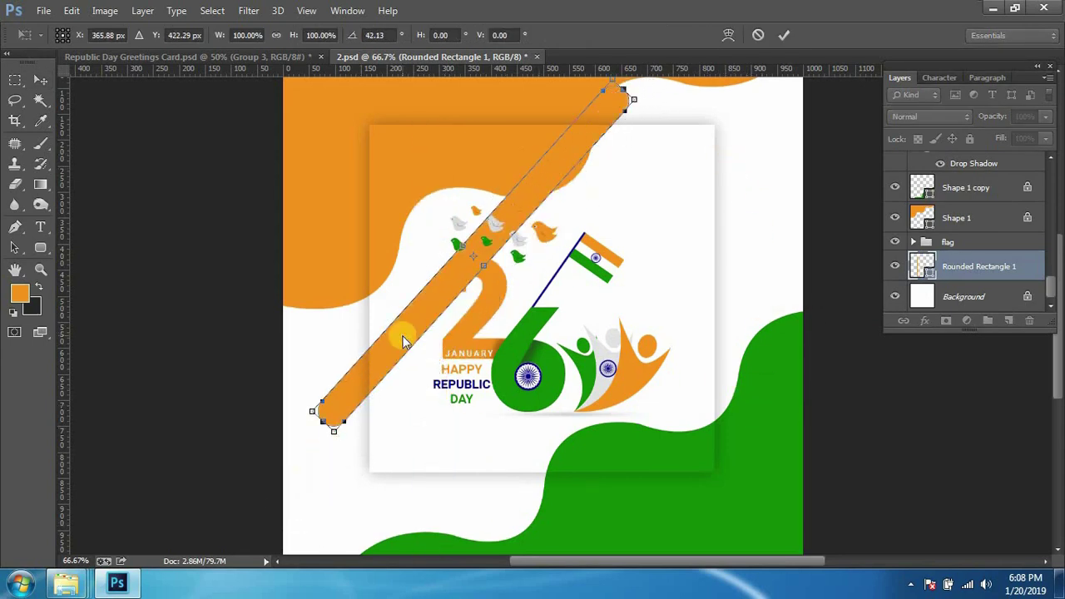
pyautogui.press('Return')
pyautogui.click(480, 225)
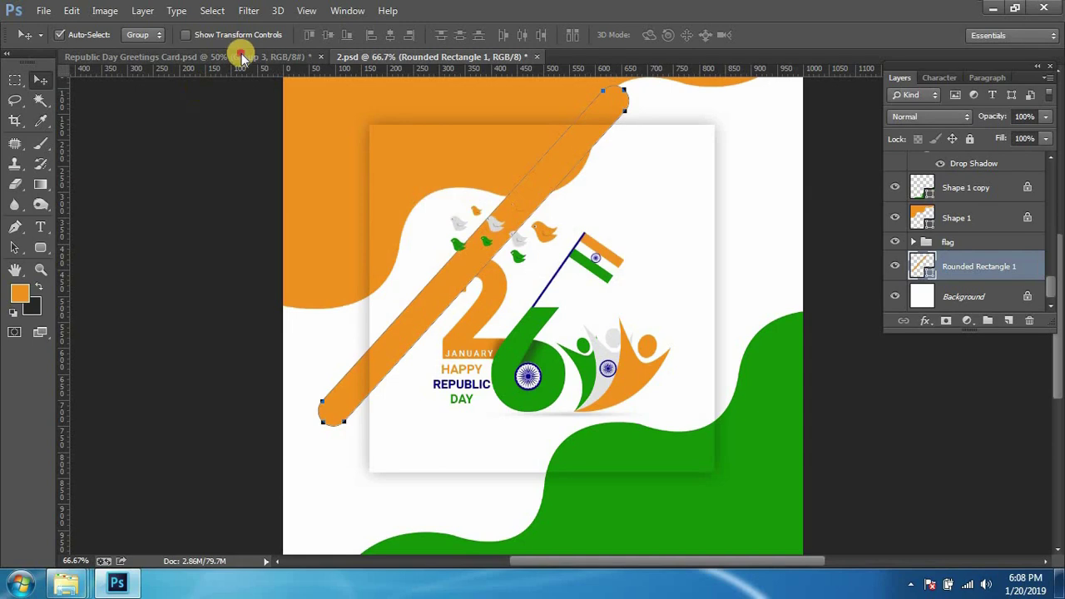
# Step: Check the Republic Day Greetings Card, return to 2.psd, and dismiss the path transform error
pyautogui.click(242, 57)
pyautogui.click(458, 57)
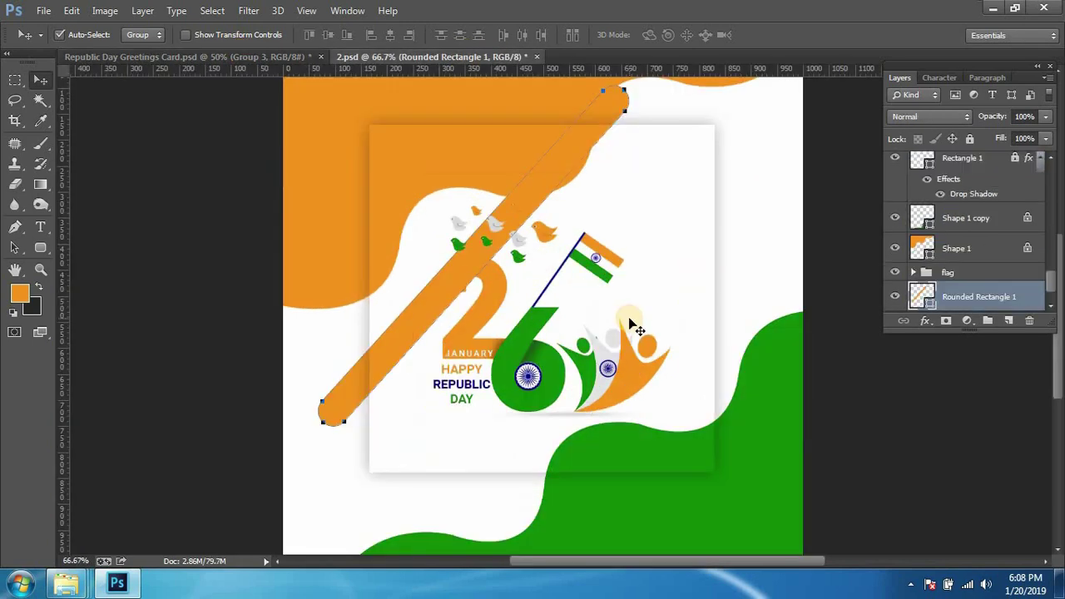
pyautogui.hotkey('ctrl', 't')
pyautogui.click(507, 235)
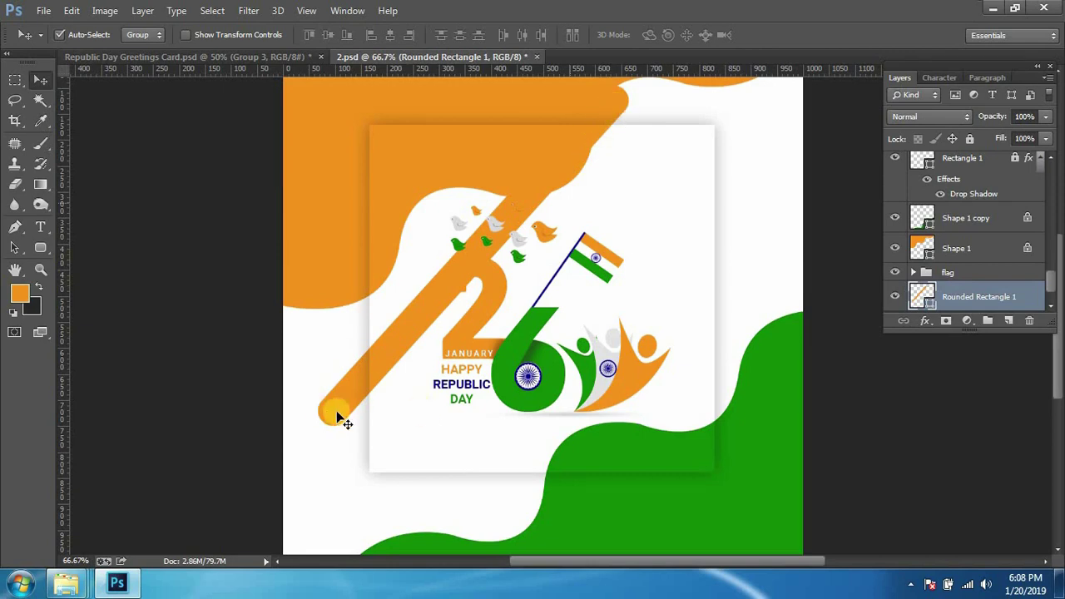
# Step: Scale the orange bar to about 63% and place it down-left across the 2
pyautogui.hotkey('ctrl', 't')
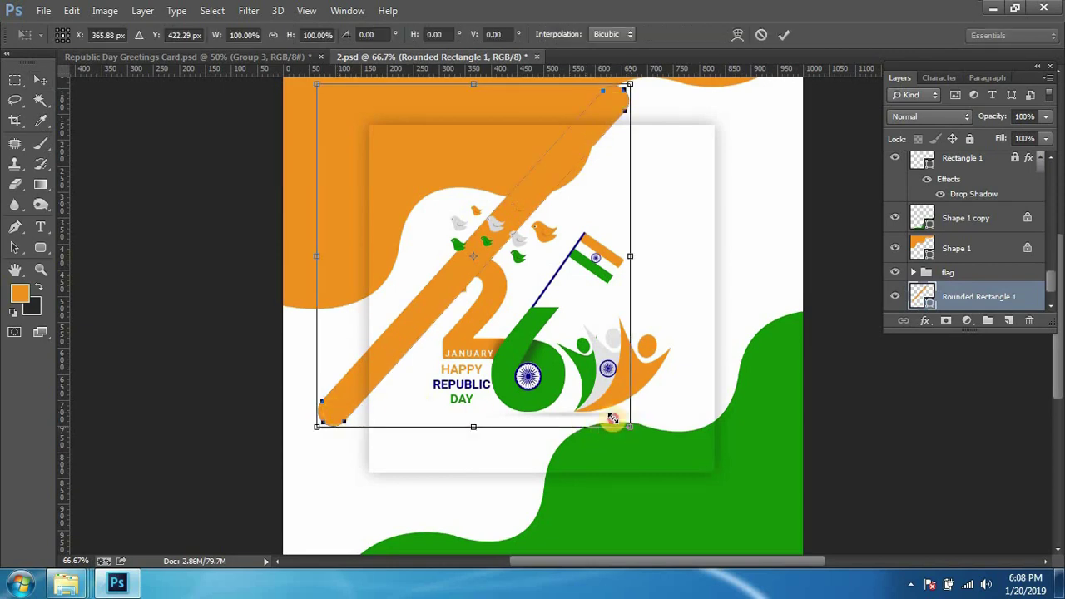
pyautogui.moveTo(612, 418); pyautogui.dragTo(552, 353)
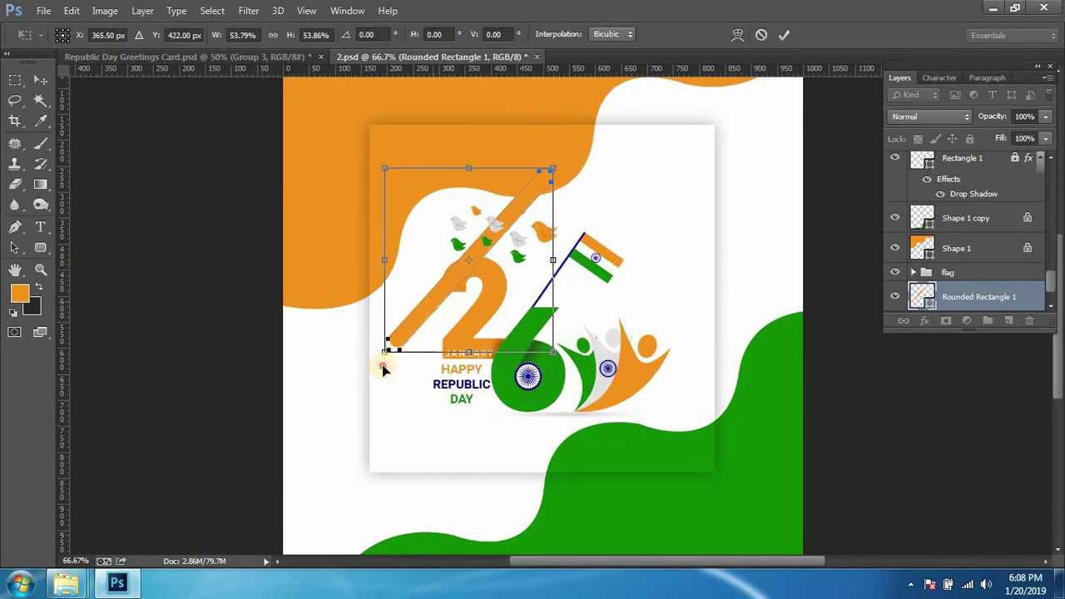
pyautogui.moveTo(388, 345); pyautogui.dragTo(320, 426)
pyautogui.moveTo(484, 431); pyautogui.dragTo(507, 440)
pyautogui.moveTo(350, 423); pyautogui.dragTo(348, 414)
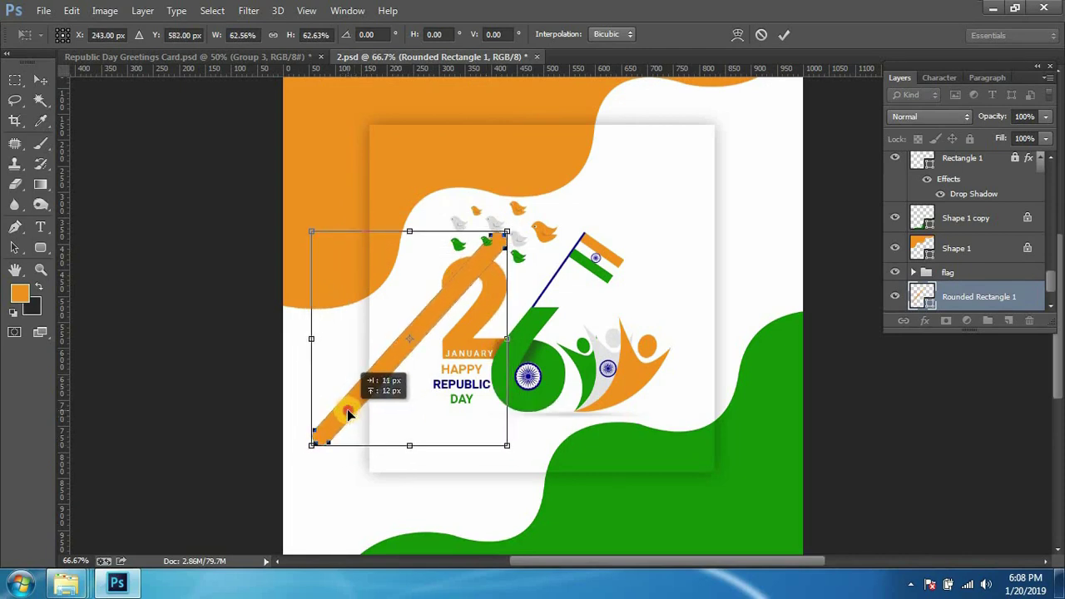
pyautogui.press('Return')
# Step: Compare against the reference card and nudge the bar into place
pyautogui.click(172, 56)
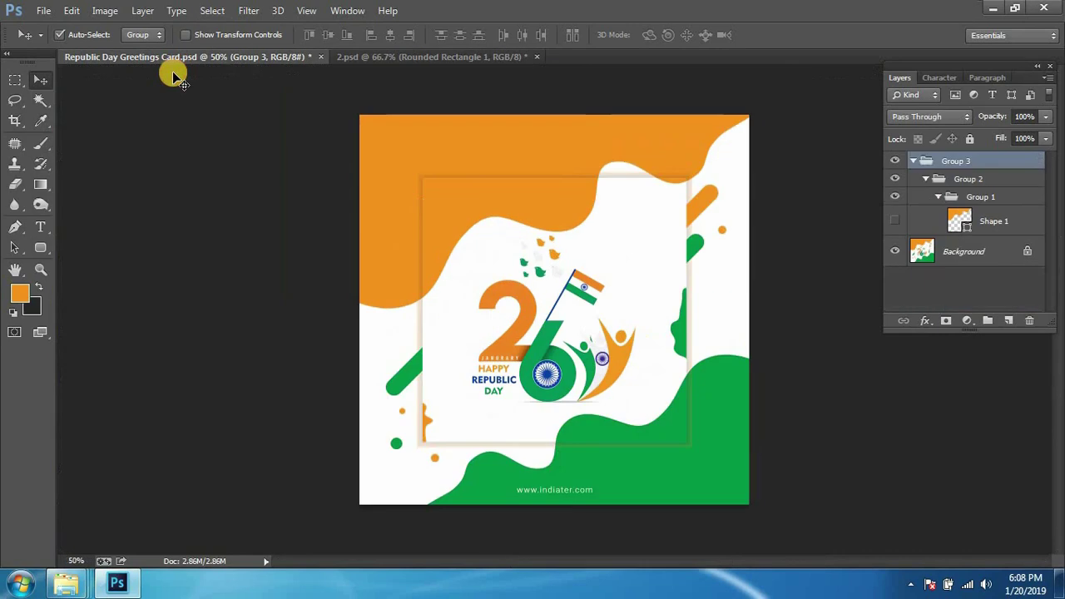
pyautogui.click(387, 58)
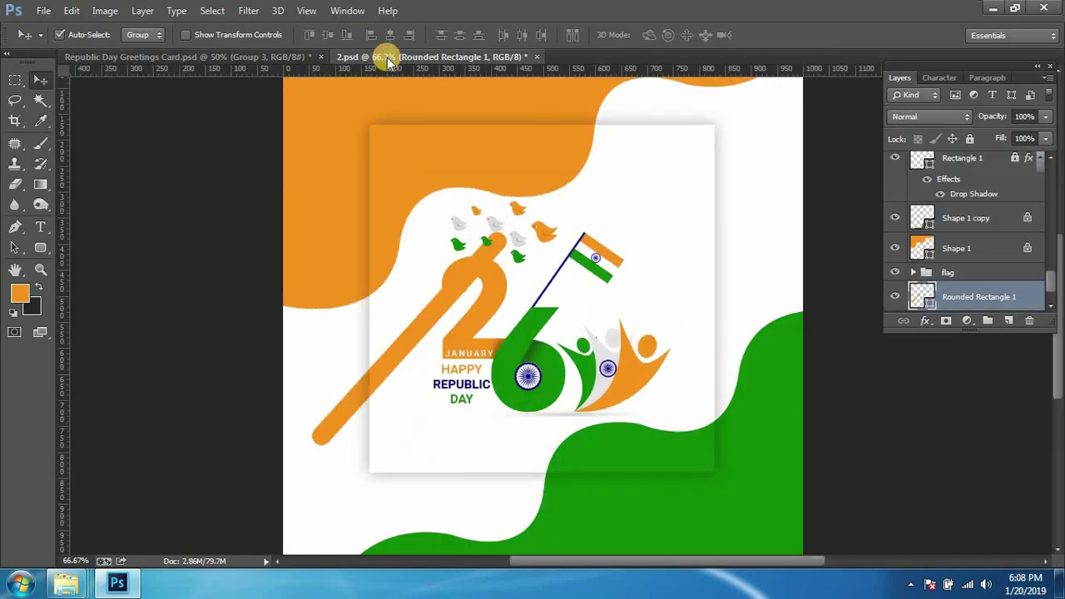
pyautogui.click(238, 57)
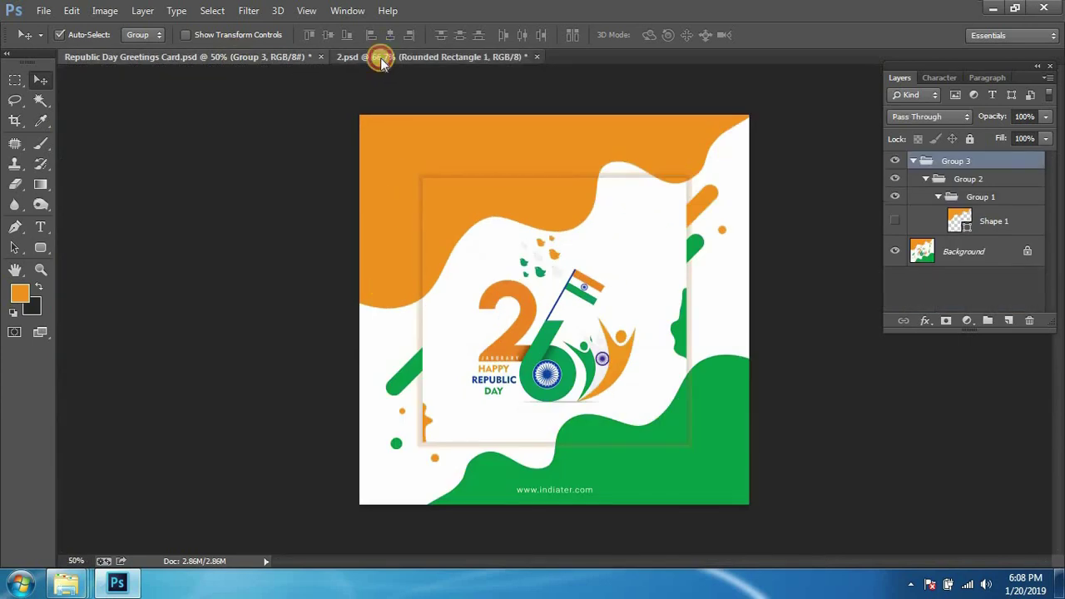
pyautogui.click(381, 57)
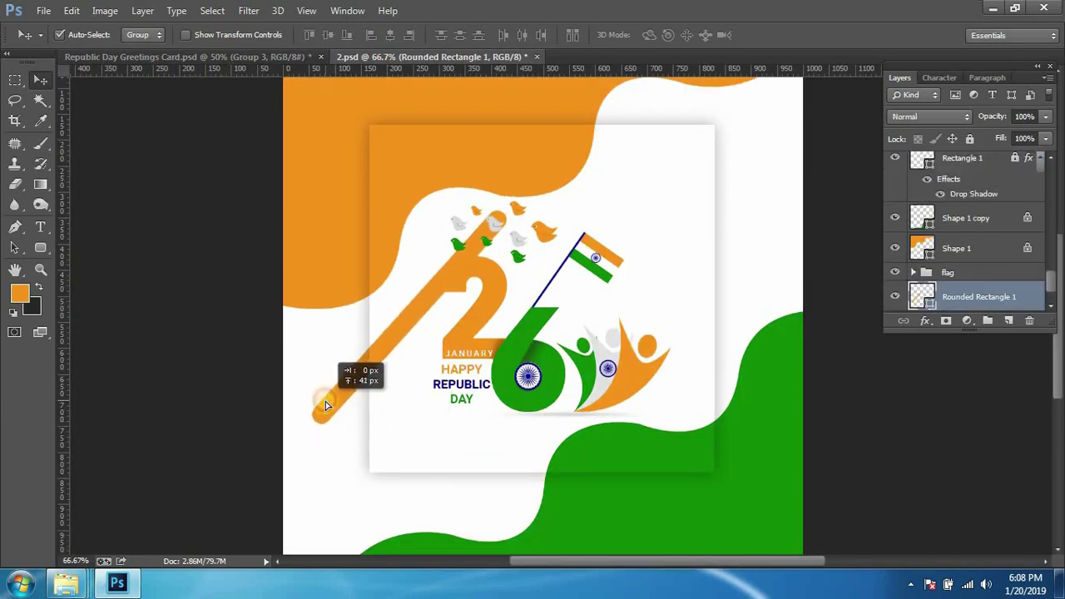
pyautogui.moveTo(327, 404); pyautogui.dragTo(325, 401)
# Step: Change the bar's fill colour to green 128807
pyautogui.doubleClick(931, 307)
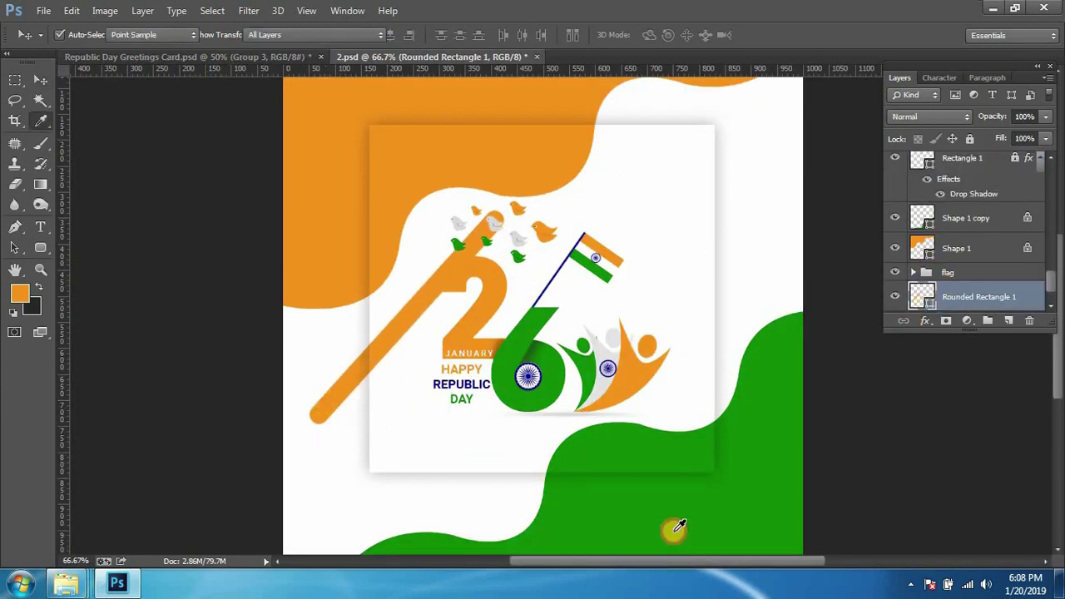
pyautogui.click(533, 315)
pyautogui.press('Return')
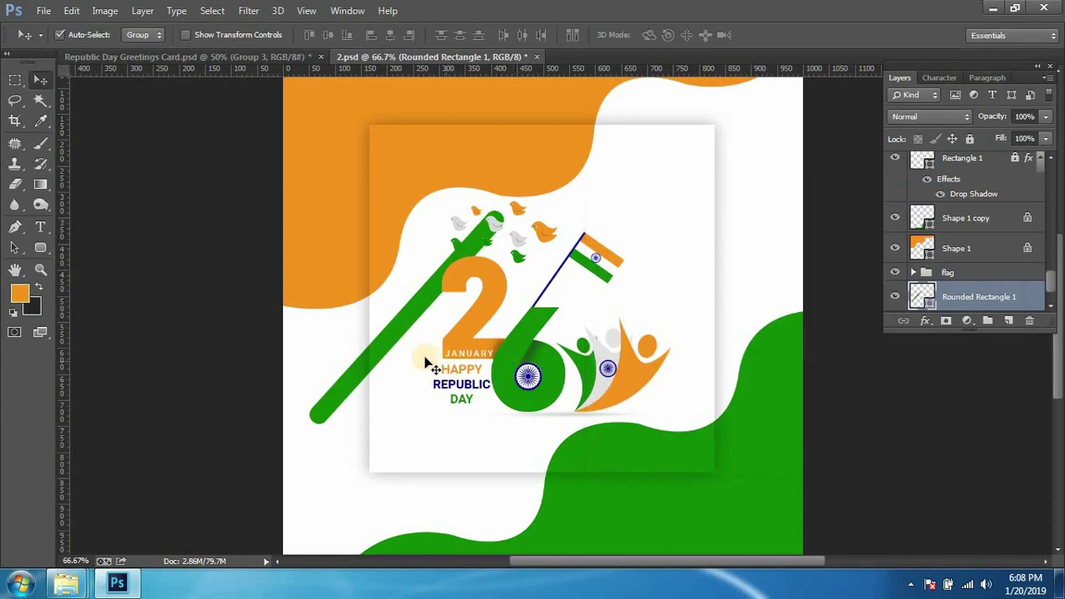
pyautogui.moveTo(375, 358); pyautogui.dragTo(662, 264)
# Step: Remove the accidental card duplicate and copy the green bar up-right beside the 6
pyautogui.press('z')
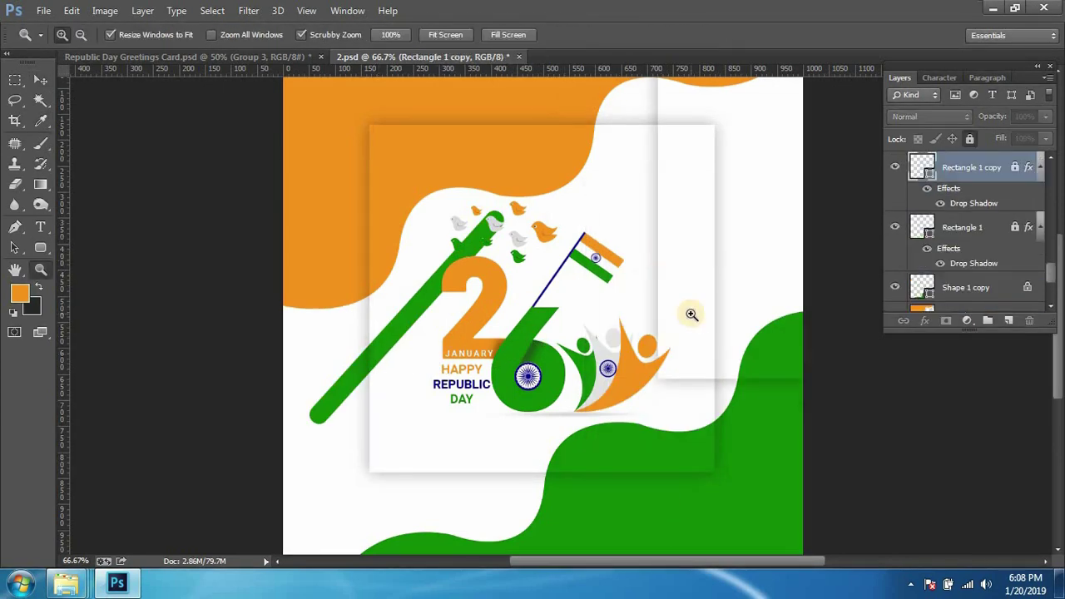
pyautogui.press('v')
pyautogui.press('Delete')
pyautogui.moveTo(311, 408)
pyautogui.mouseDown()
pyautogui.moveTo(577, 383)
pyautogui.moveTo(583, 345)
pyautogui.mouseUp()
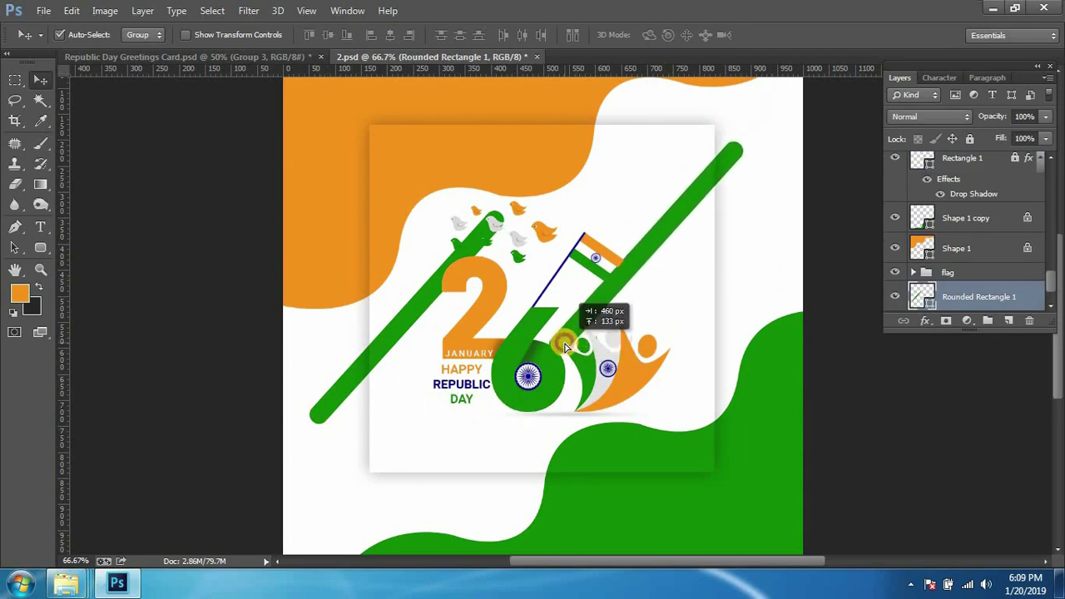
pyautogui.moveTo(583, 344); pyautogui.dragTo(601, 342)
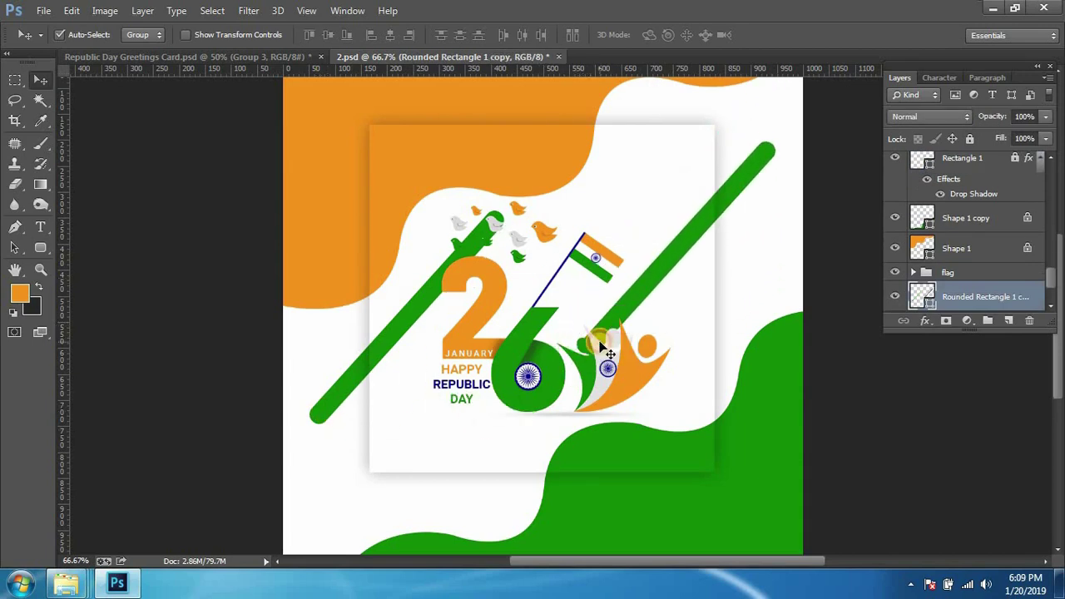
# Step: After checking the reference card, stretch the copied green bar slightly from its upper-left end
pyautogui.click(237, 53)
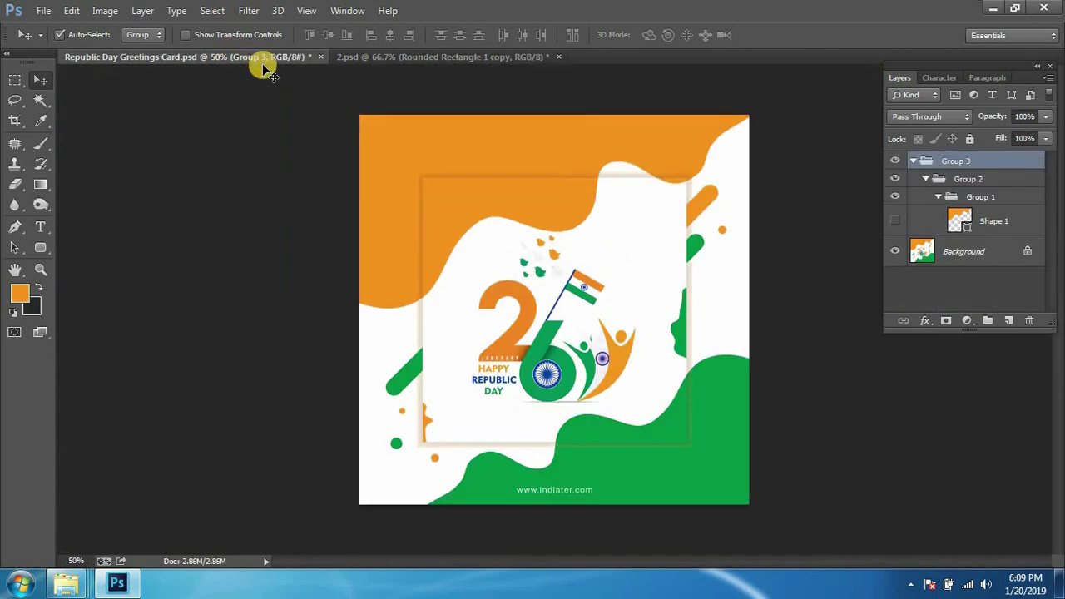
pyautogui.click(416, 55)
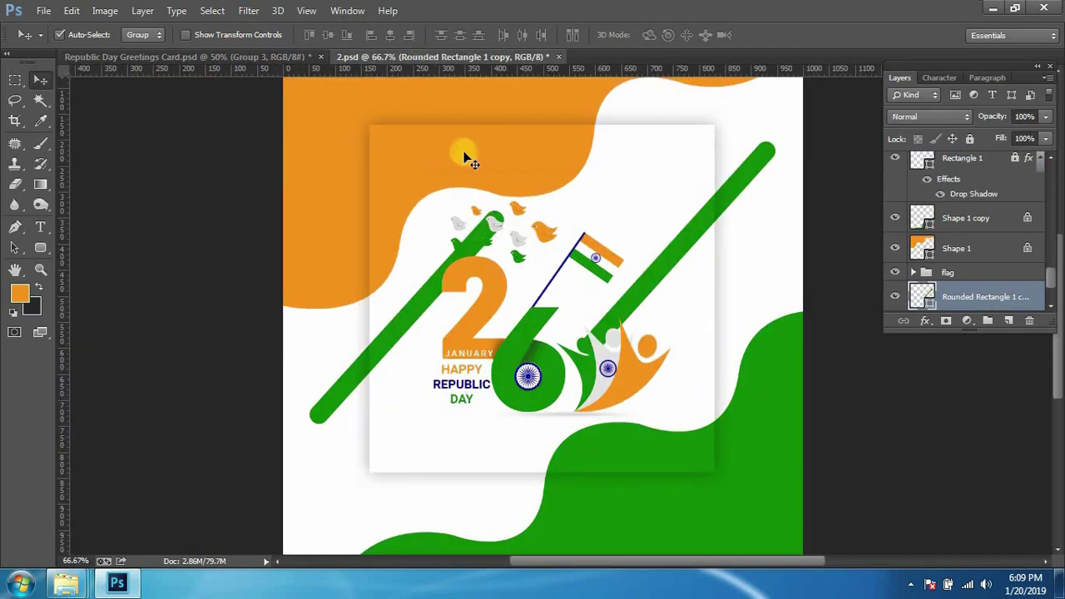
pyautogui.hotkey('ctrl', '-')
pyautogui.hotkey('ctrl', '-')
pyautogui.hotkey('ctrl', '+')
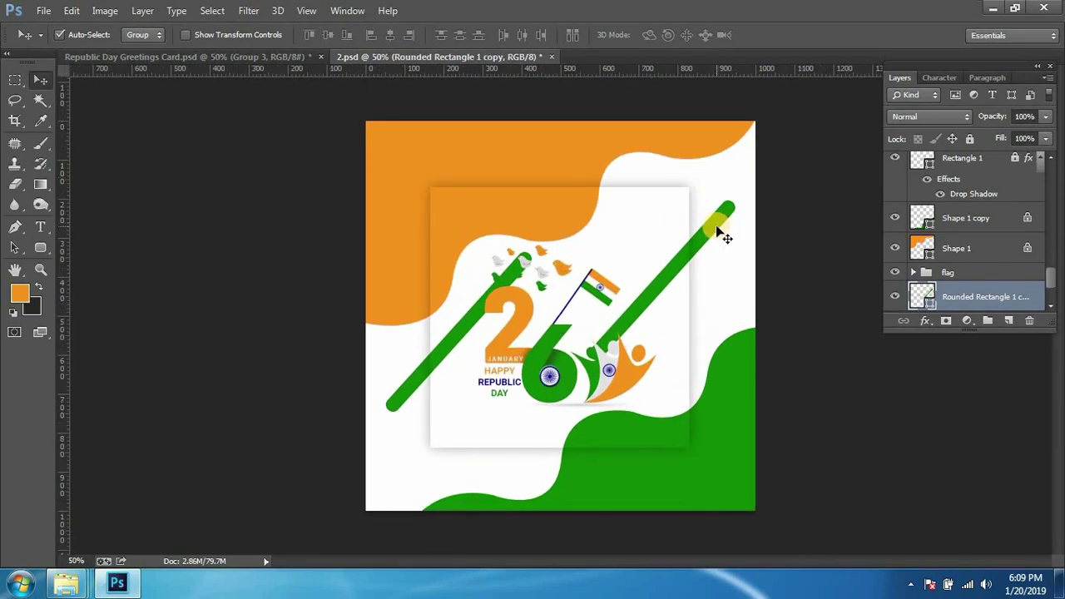
pyautogui.click(239, 56)
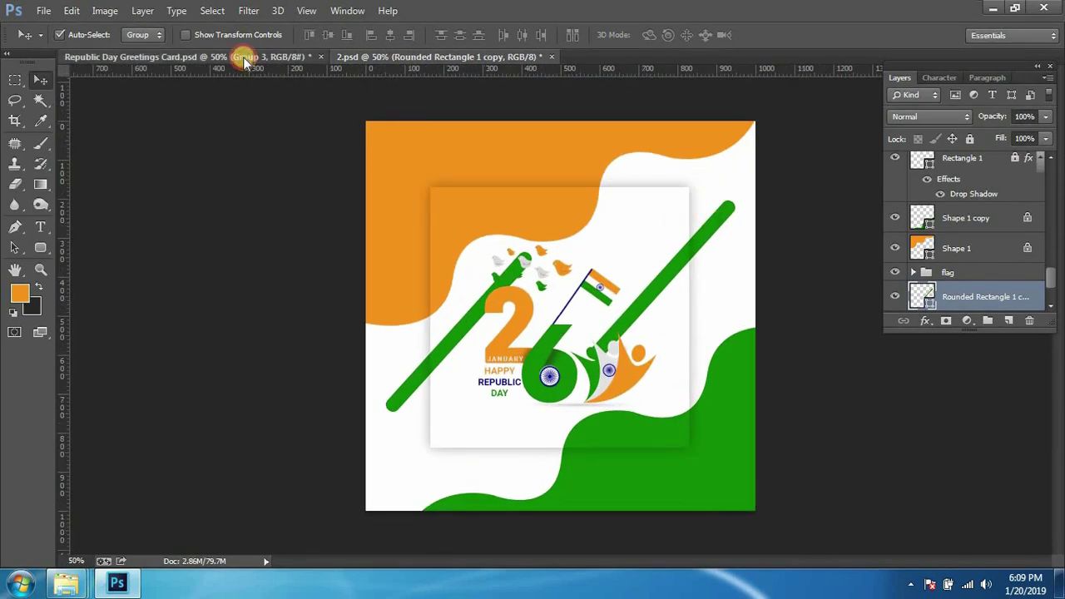
pyautogui.click(391, 57)
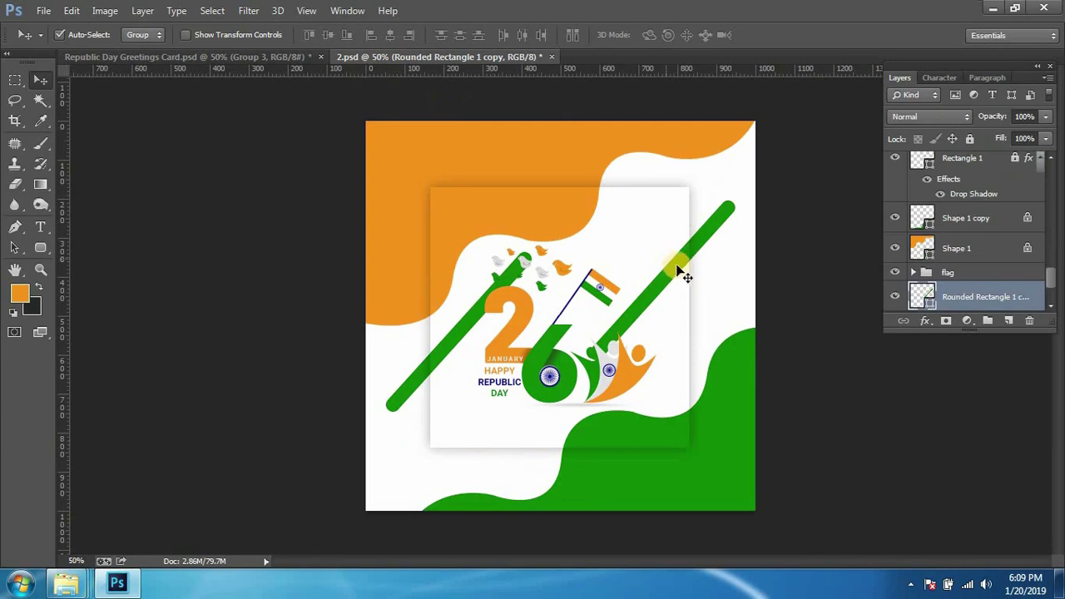
pyautogui.hotkey('ctrl', 't')
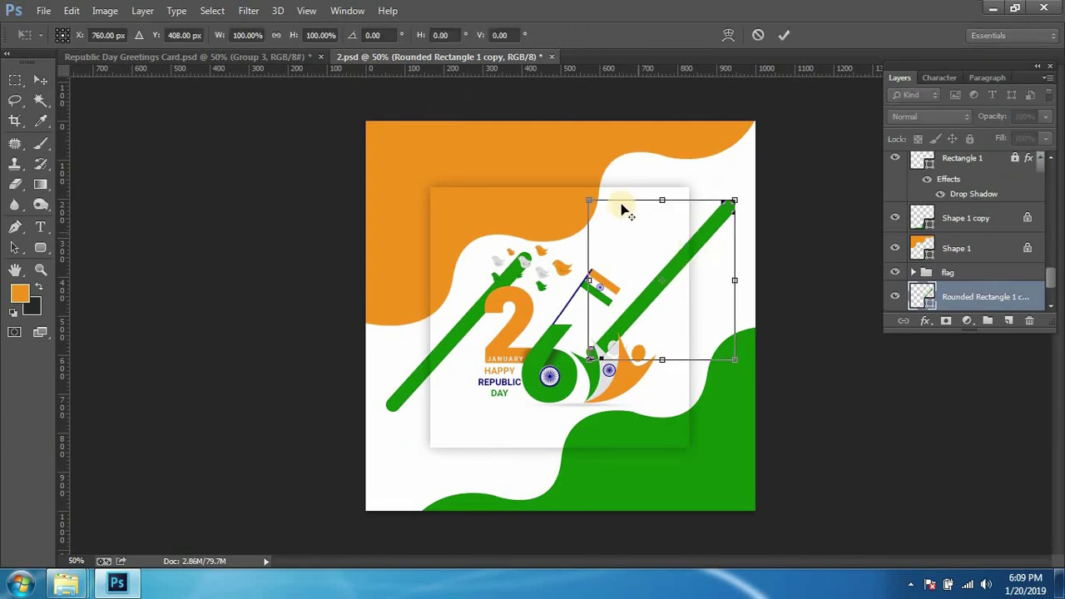
pyautogui.moveTo(589, 200); pyautogui.dragTo(590, 205)
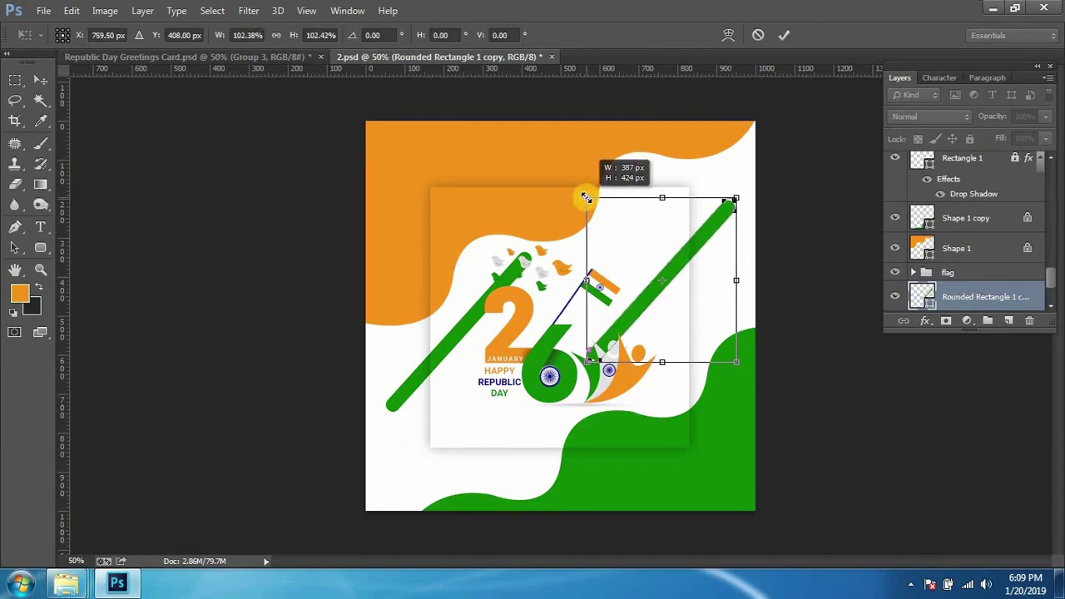
pyautogui.press('Return')
# Step: Copy another green bar to a parallel spot below, then marquee the inner card's width
pyautogui.click(268, 66)
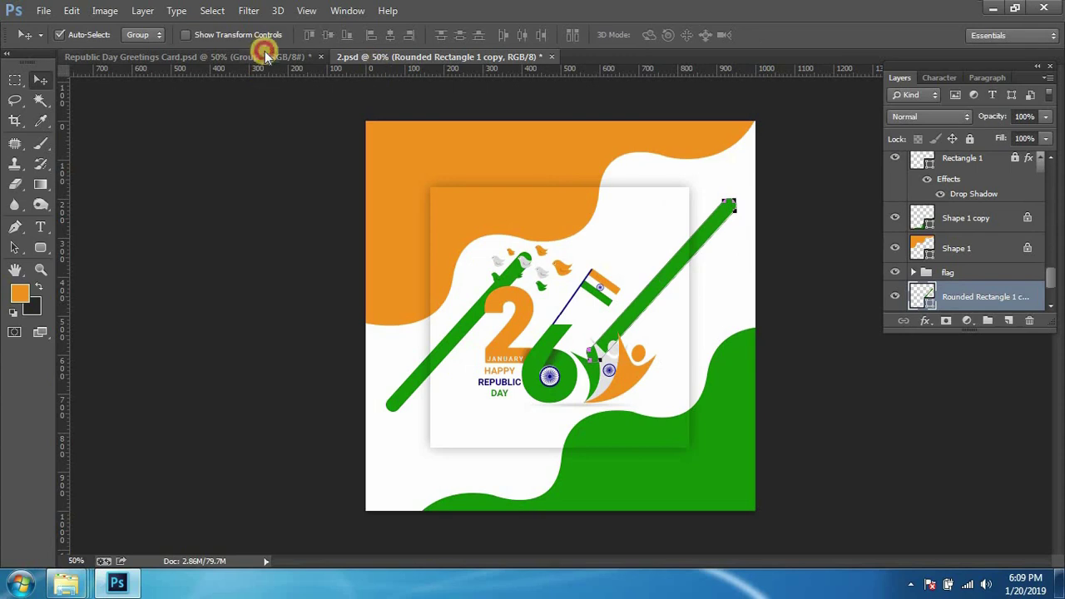
pyautogui.click(439, 60)
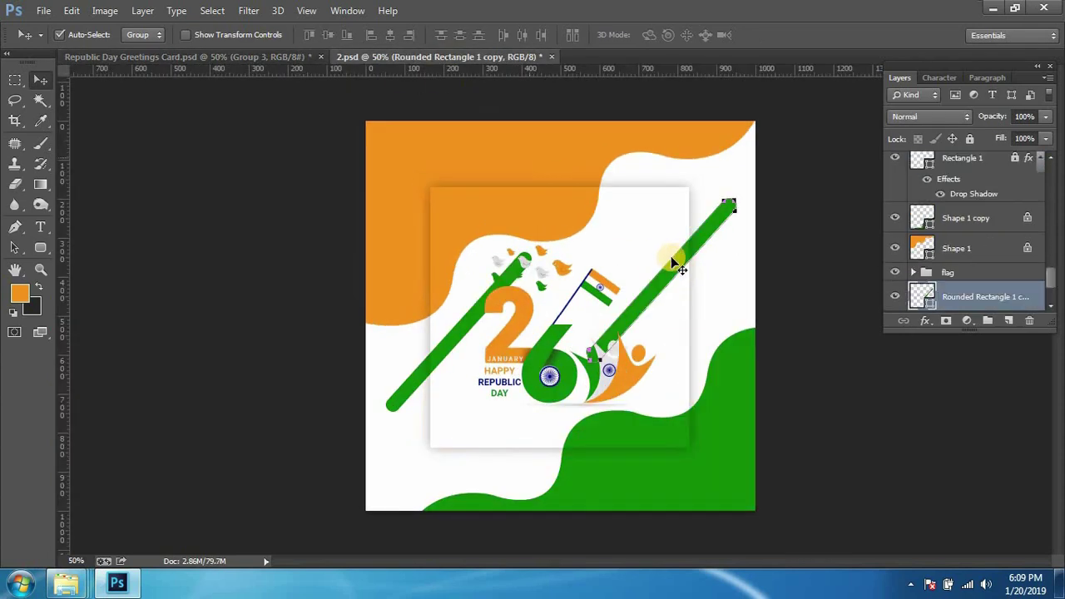
pyautogui.moveTo(713, 277); pyautogui.dragTo(737, 251)
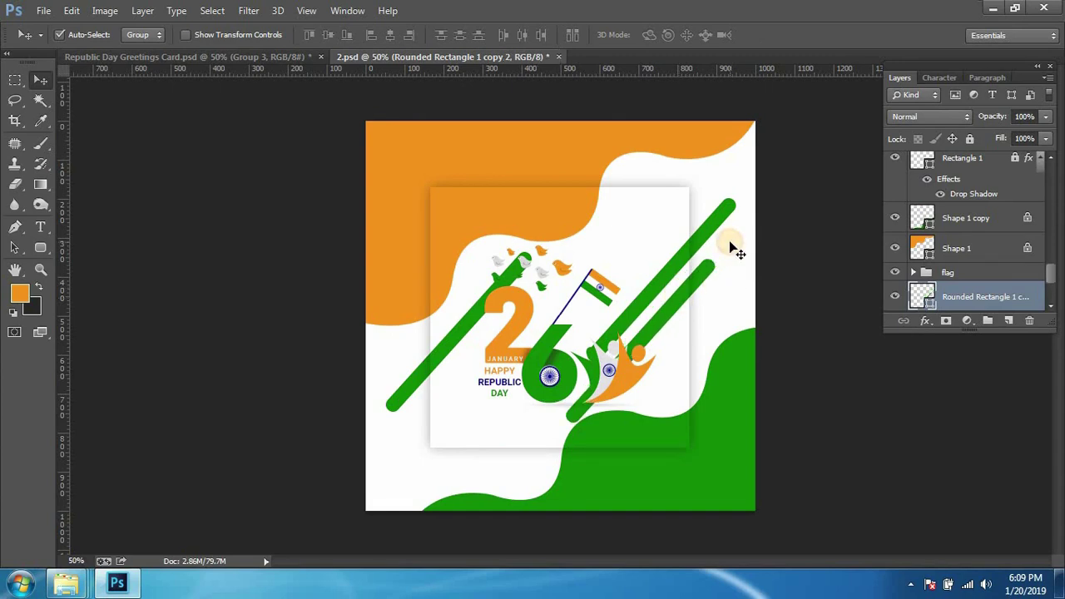
pyautogui.moveTo(696, 245); pyautogui.dragTo(679, 262)
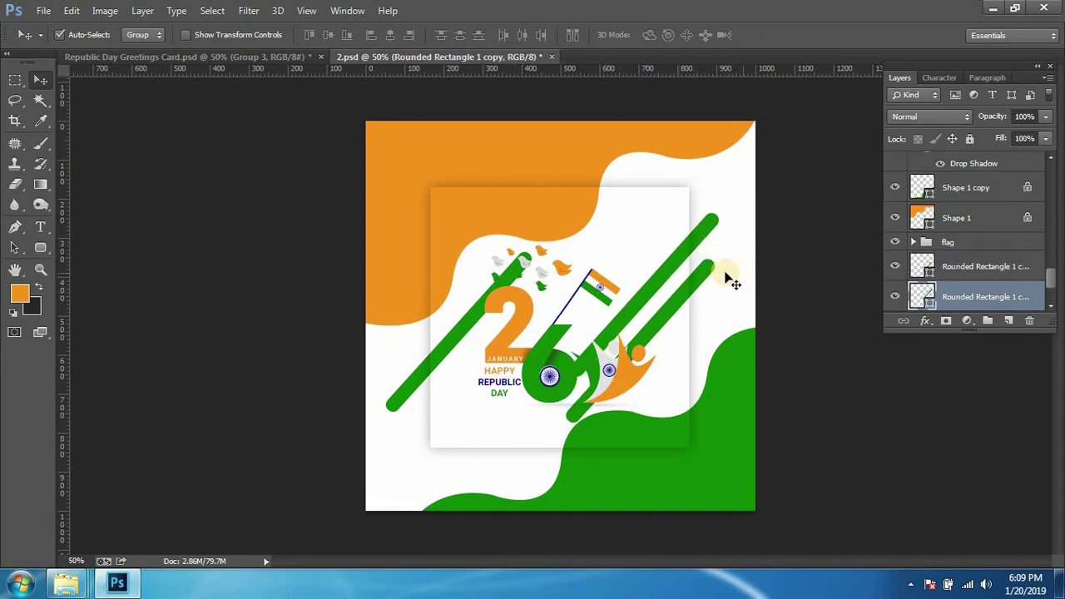
pyautogui.moveTo(287, 62)
pyautogui.mouseDown()
pyautogui.moveTo(651, 454)
pyautogui.moveTo(687, 303)
pyautogui.mouseUp()
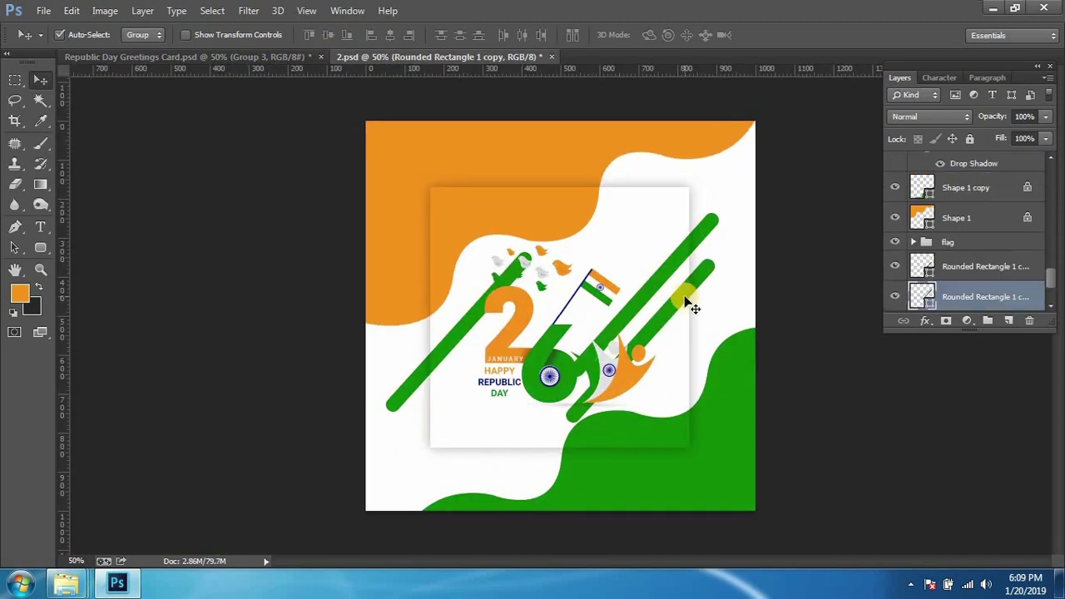
pyautogui.press('m')
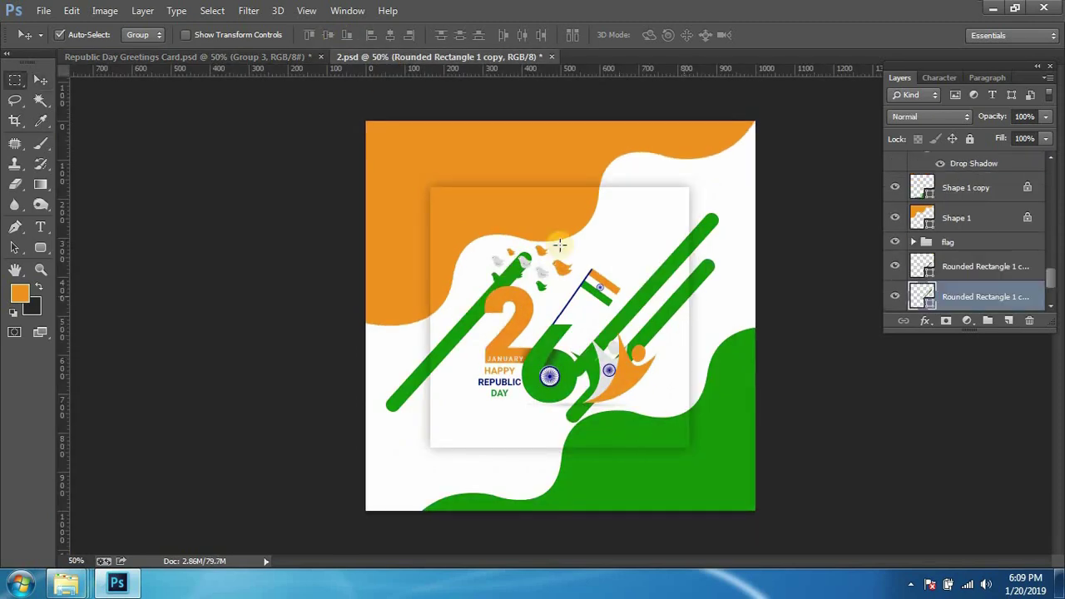
pyautogui.moveTo(414, 182)
pyautogui.mouseDown()
pyautogui.moveTo(672, 529)
pyautogui.moveTo(689, 530)
pyautogui.mouseUp()
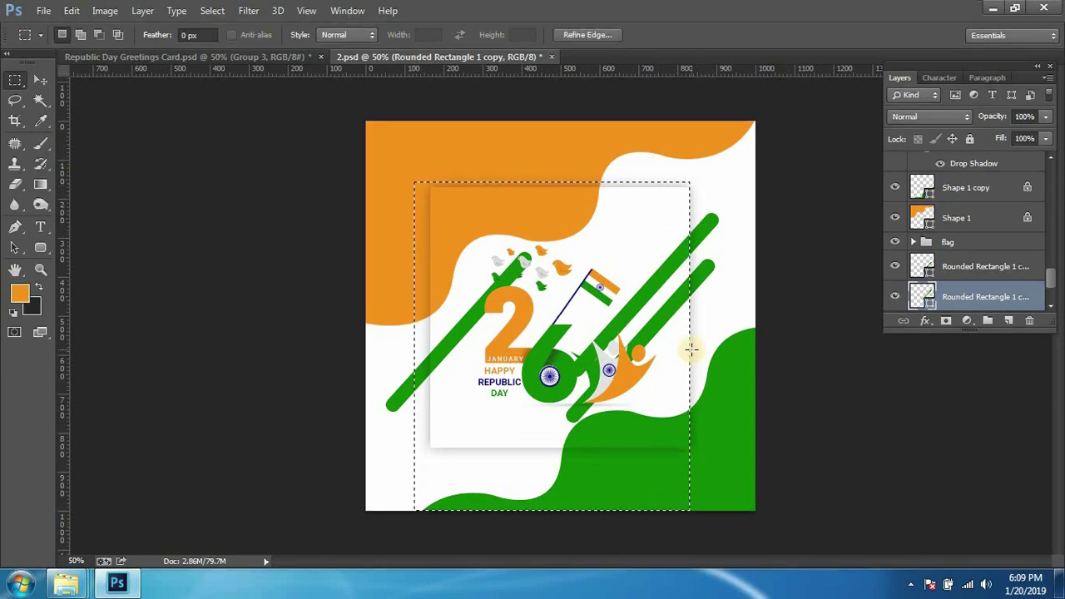
# Step: Mask the first green bar to the selection after undoing two trial masks and closing Image Size
pyautogui.press('v')
pyautogui.click(950, 325)
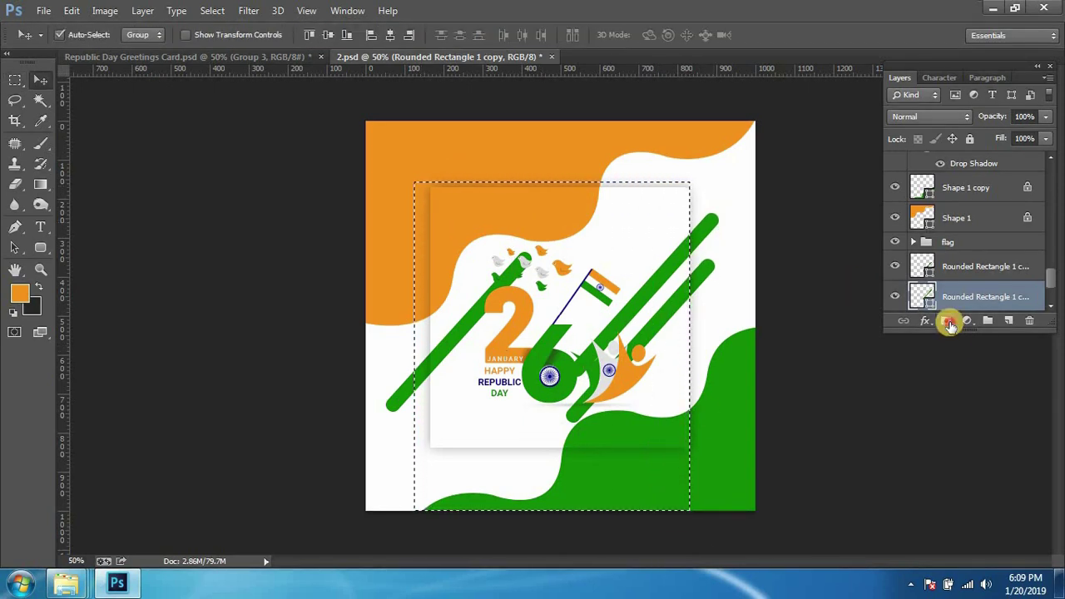
pyautogui.hotkey('ctrl', 'z')
pyautogui.click(950, 325)
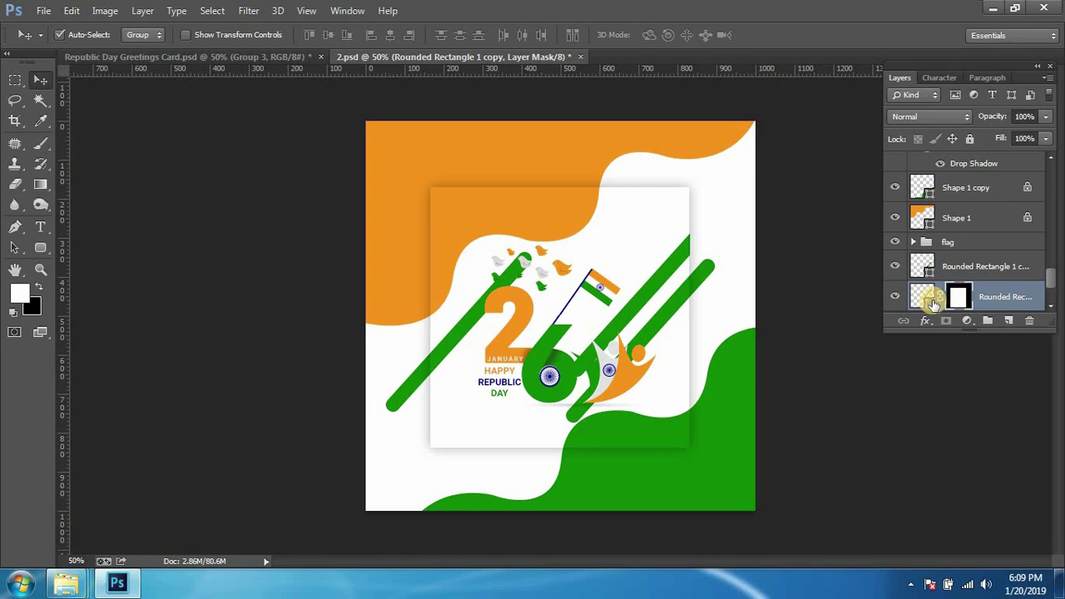
pyautogui.hotkey('ctrl', 'z')
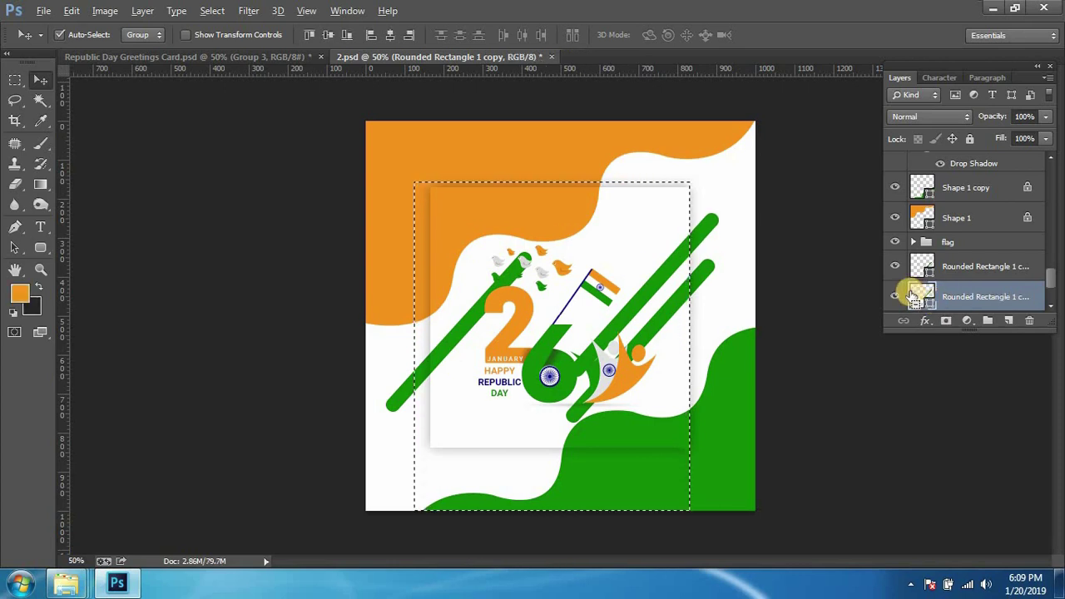
pyautogui.hotkey('ctrl', 'alt', 'i')
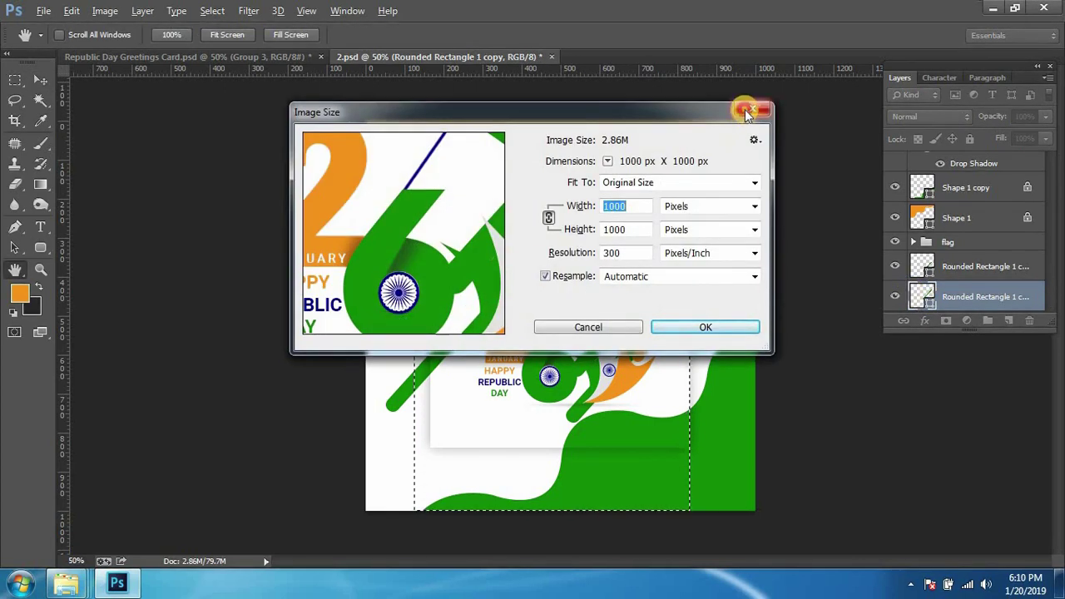
pyautogui.click(748, 110)
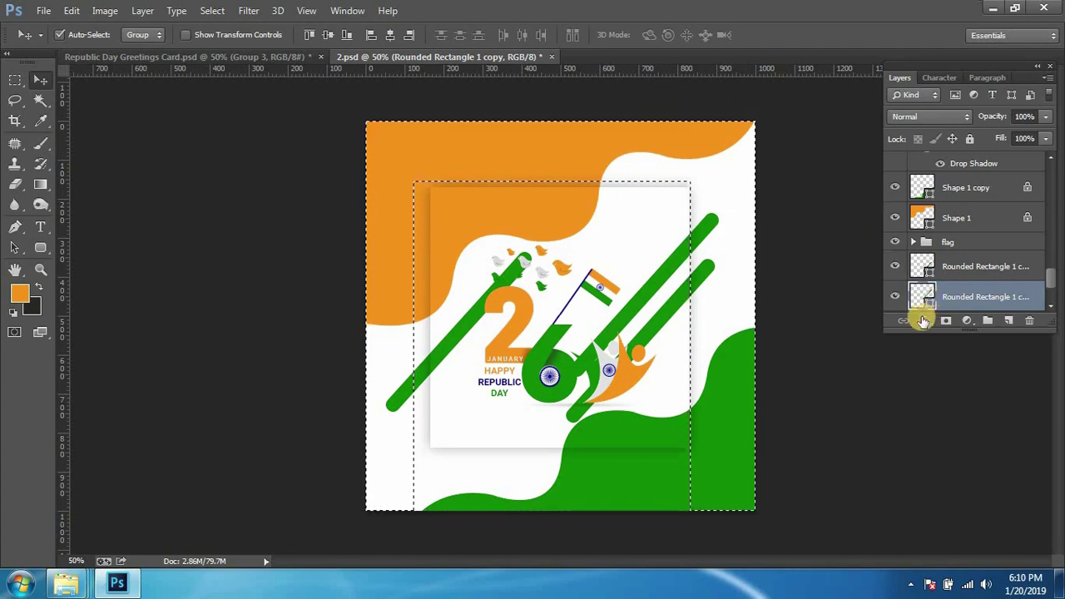
pyautogui.click(946, 321)
# Step: Duplicate the upper green bar and mask it so only its end outside the card shows
pyautogui.press('b')
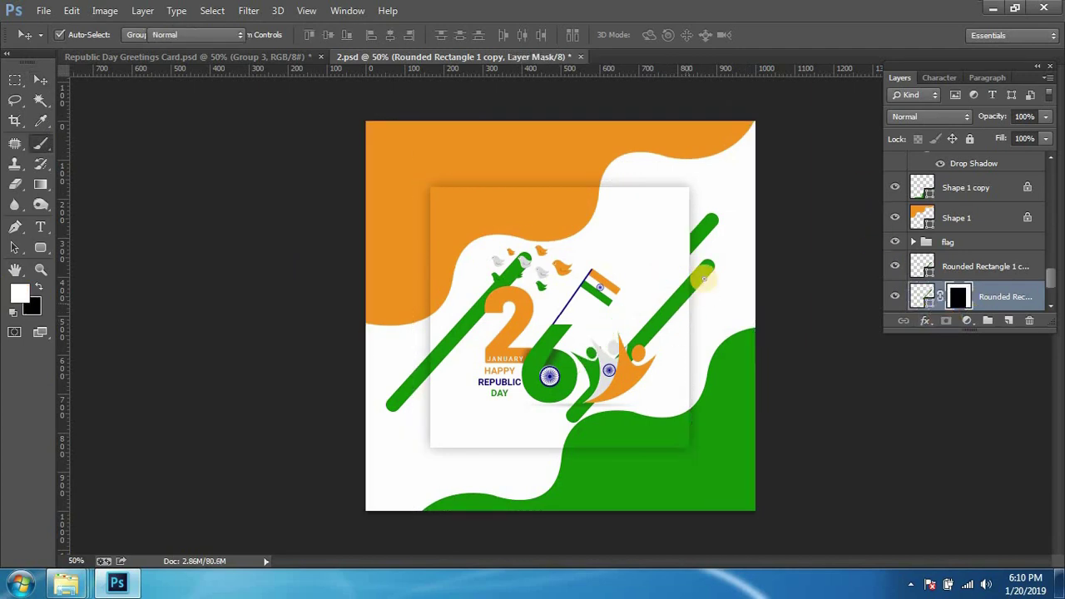
pyautogui.press('v')
pyautogui.click(703, 277)
pyautogui.hotkey('ctrl', 'j')
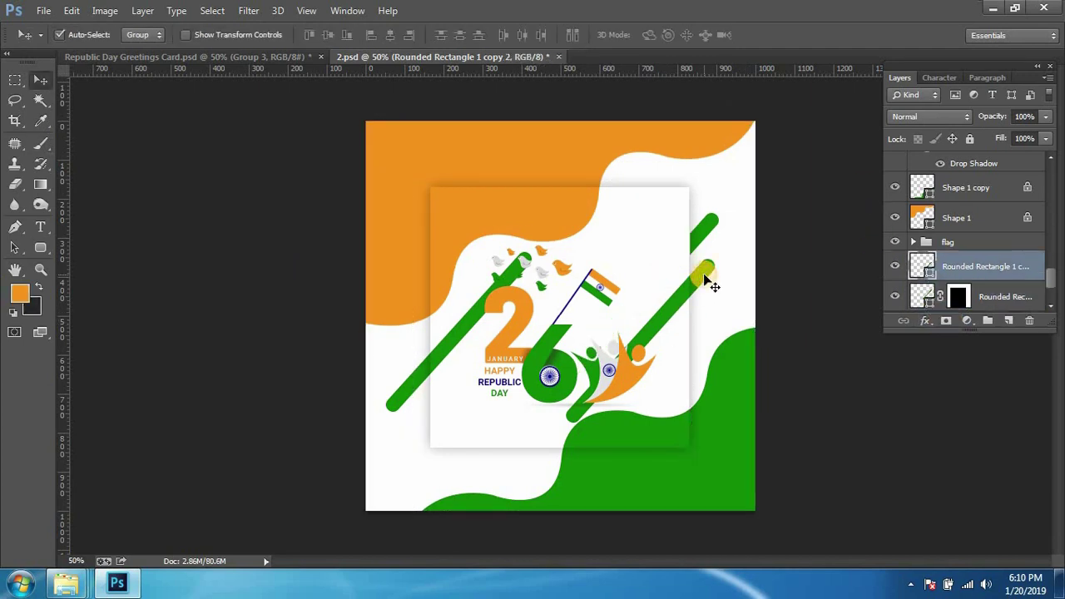
pyautogui.press('m')
pyautogui.moveTo(574, 395); pyautogui.dragTo(688, 560)
pyautogui.hotkey('ctrl', 'shift', 'i')
pyautogui.click(946, 321)
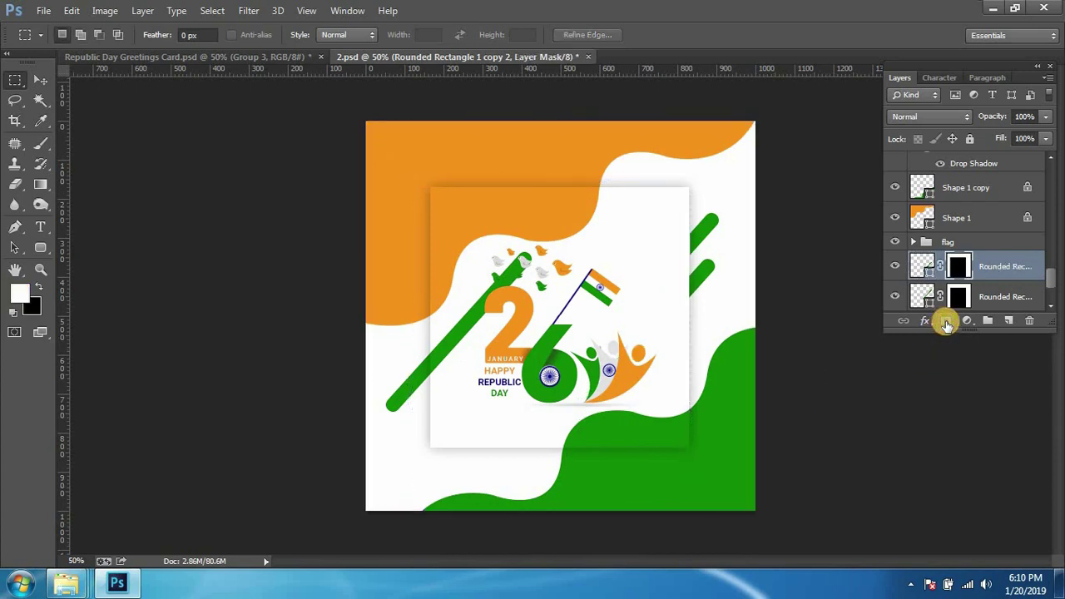
# Step: Mask the long left green bar using an inverted selection of the card's left part
pyautogui.press('v')
pyautogui.click(453, 336)
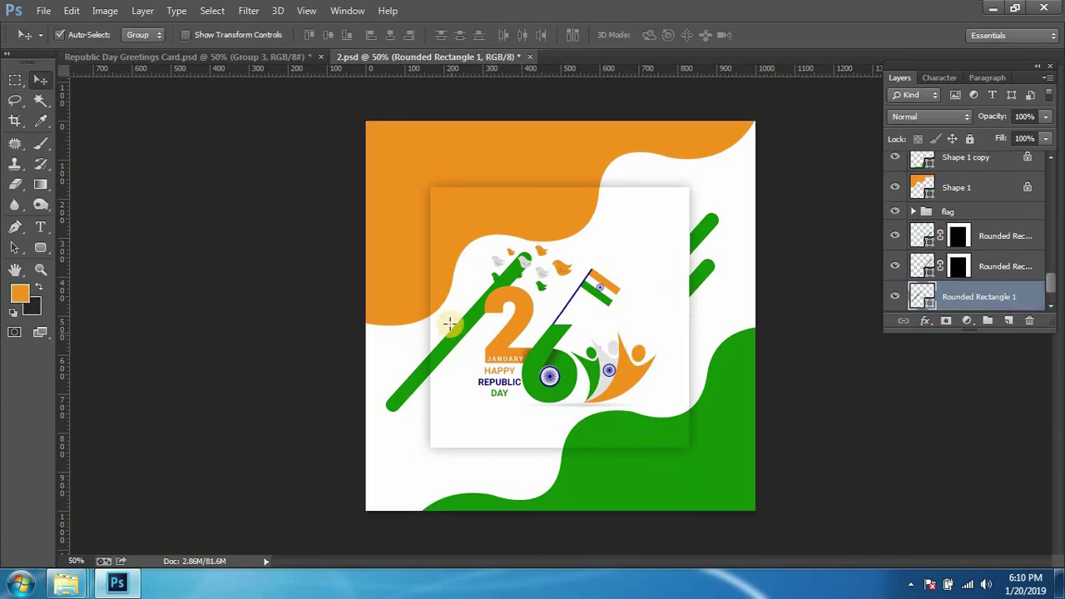
pyautogui.press('m')
pyautogui.moveTo(428, 186)
pyautogui.mouseDown()
pyautogui.moveTo(530, 481)
pyautogui.moveTo(569, 488)
pyautogui.mouseUp()
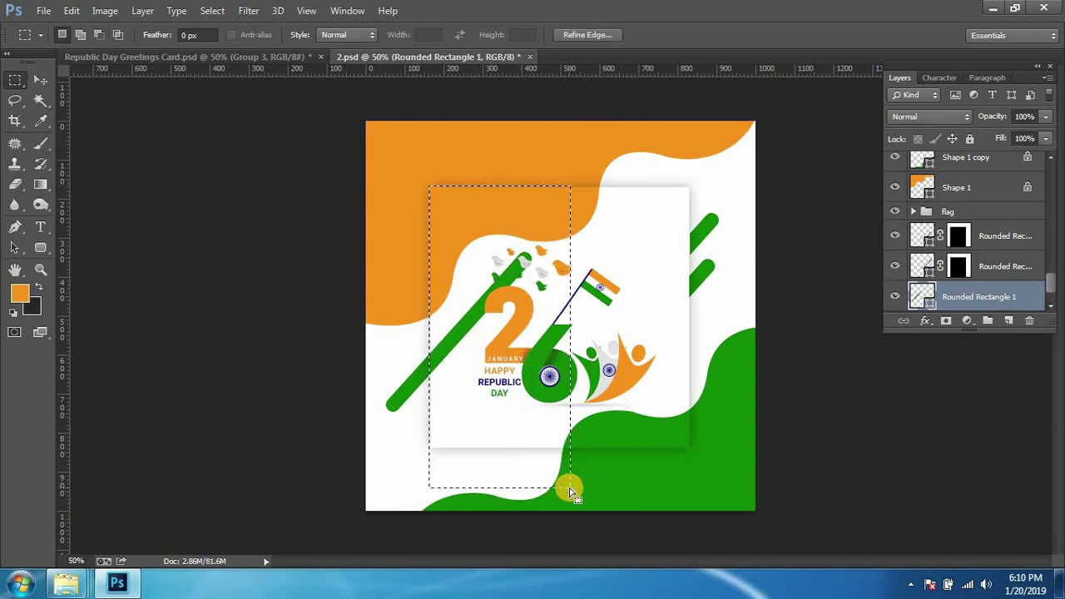
pyautogui.hotkey('ctrl', 'shift', 'i')
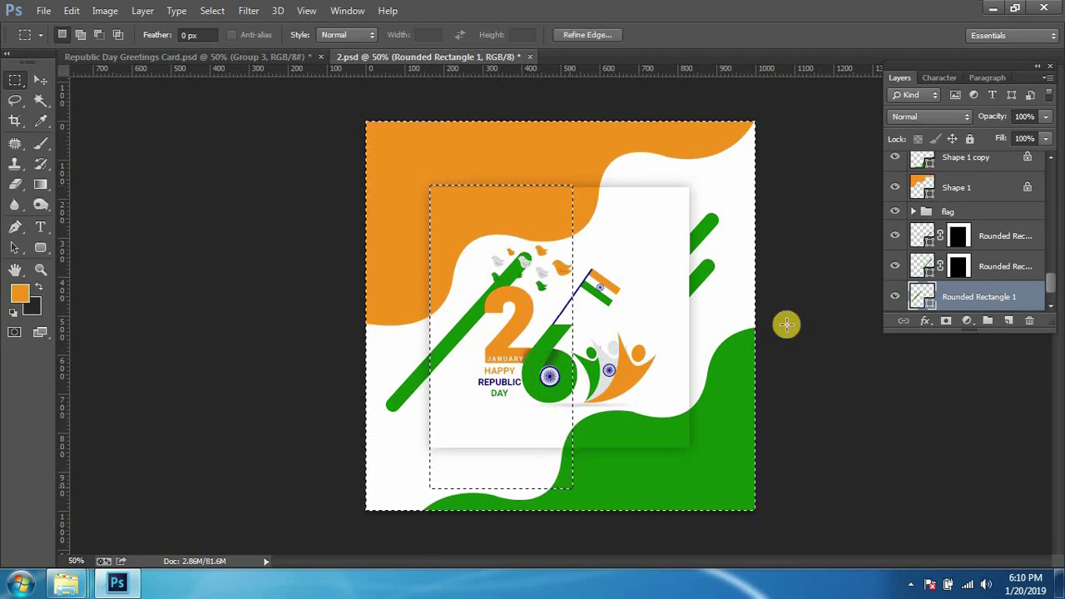
pyautogui.click(946, 320)
# Step: Fill the upper bar stub with the orange sampled from the canvas
pyautogui.press('v')
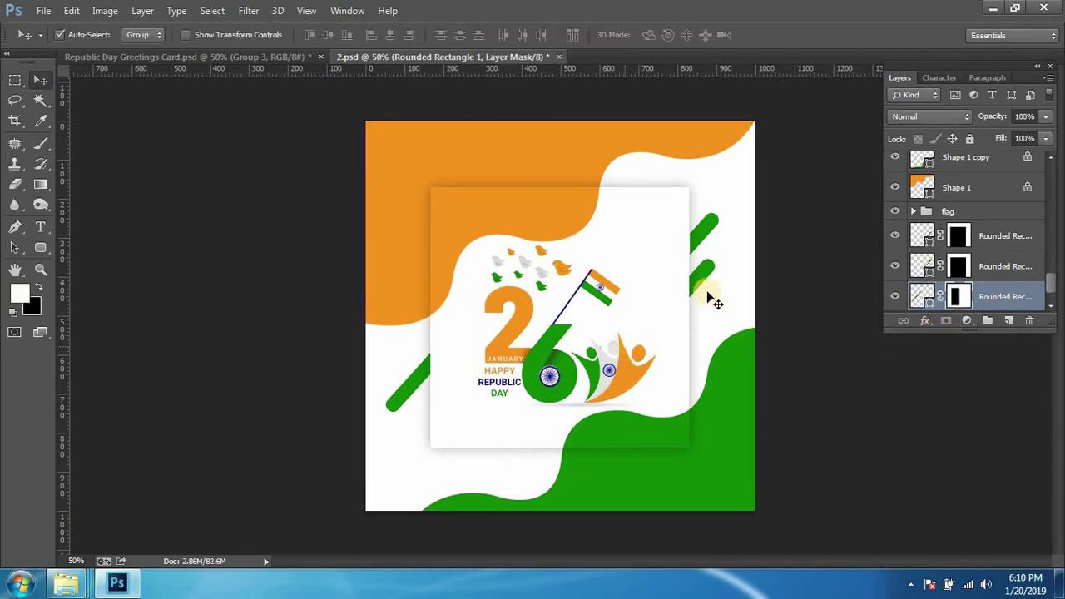
pyautogui.click(706, 277)
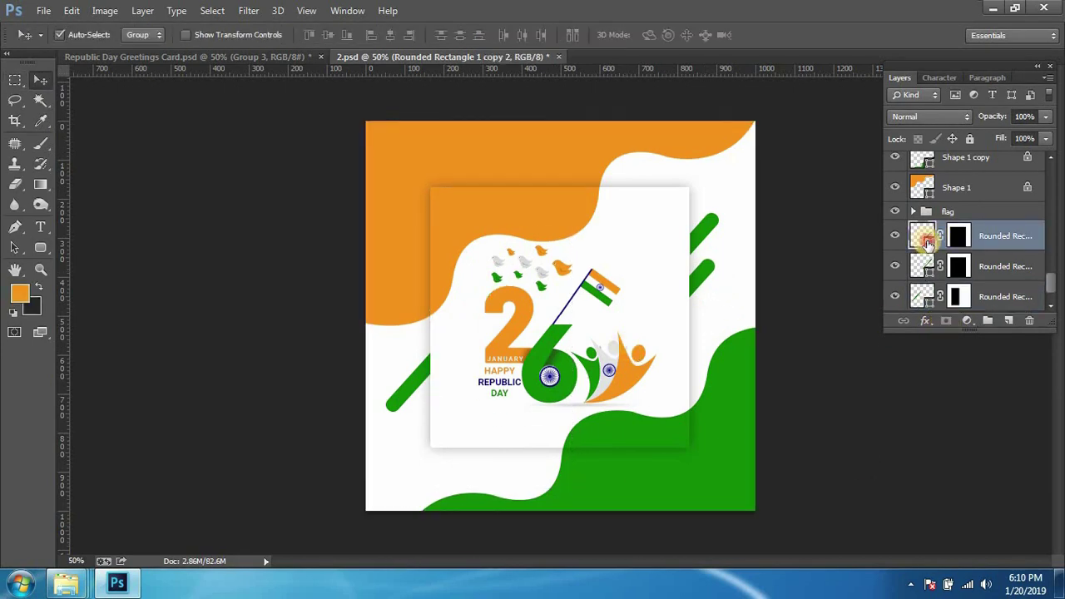
pyautogui.doubleClick(925, 239)
pyautogui.click(721, 126)
pyautogui.click(931, 223)
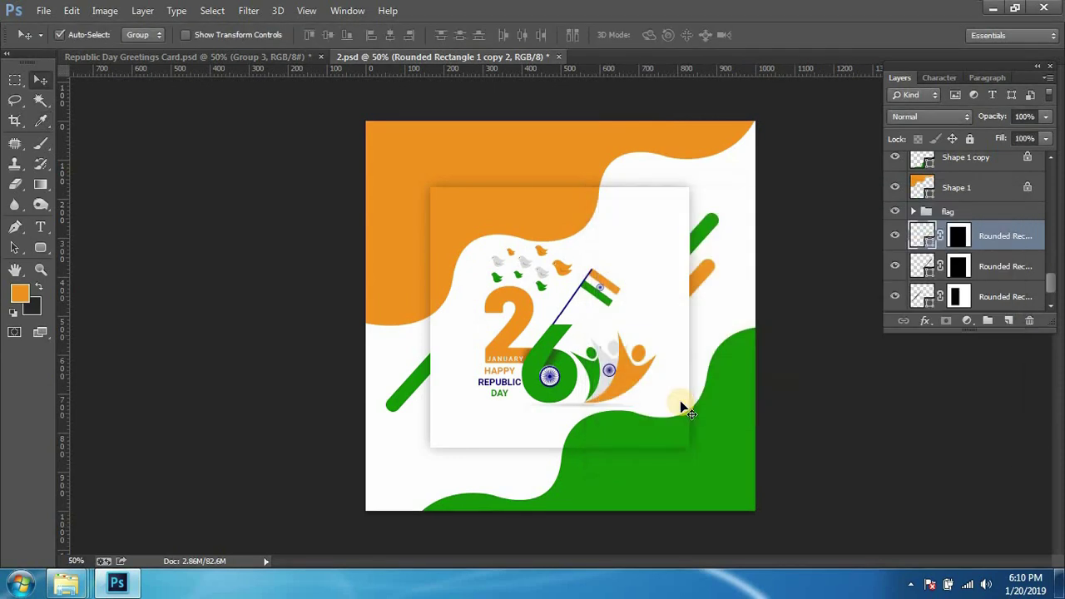
pyautogui.click(263, 57)
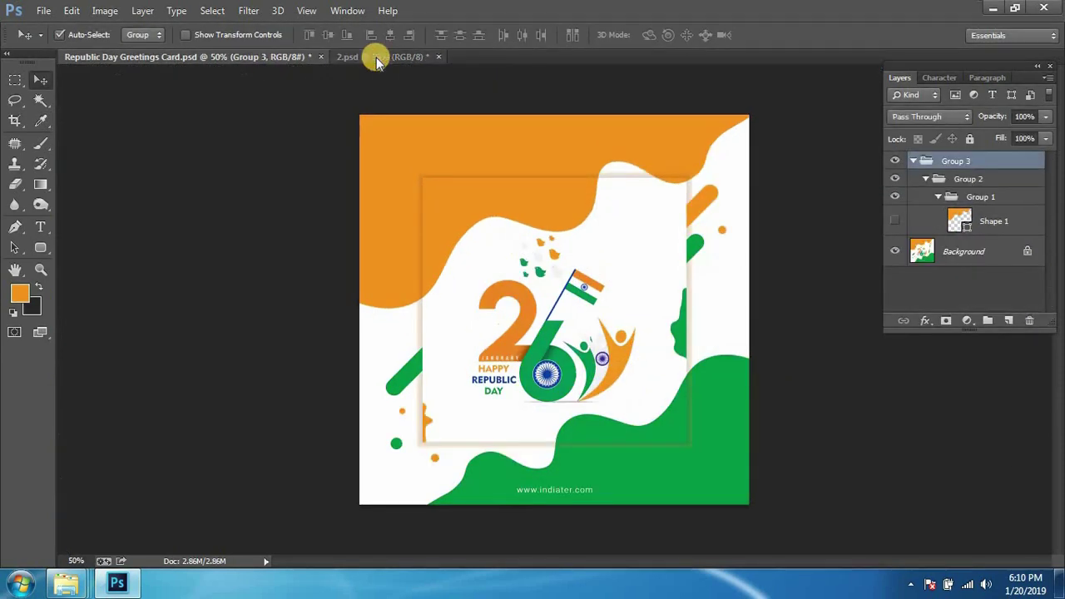
pyautogui.click(374, 57)
# Step: Sample the canvas orange onto the second bar stub's fill as well
pyautogui.click(703, 229)
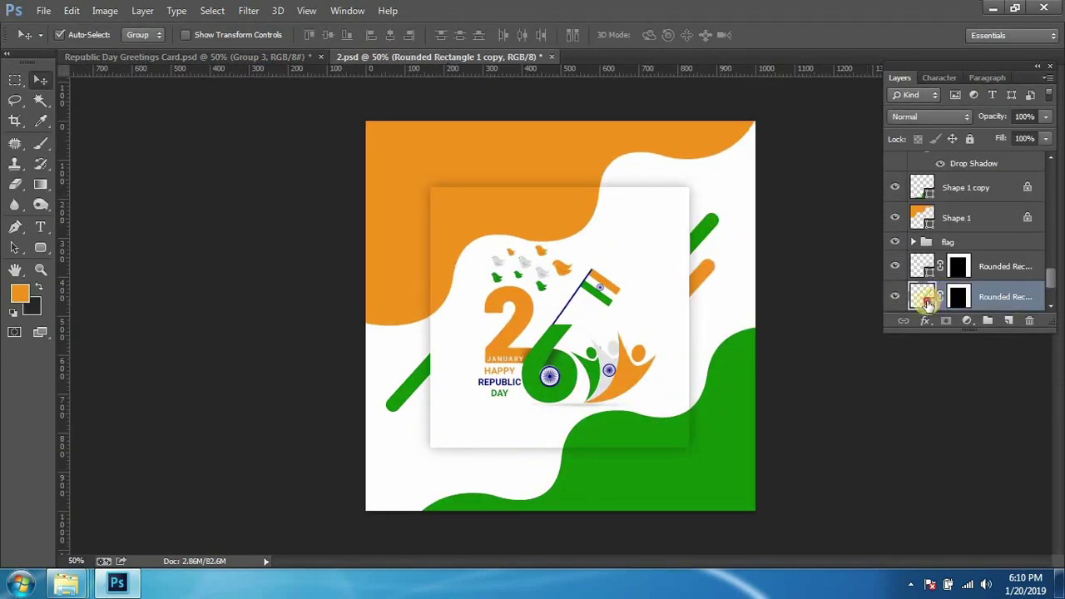
pyautogui.doubleClick(925, 302)
pyautogui.click(728, 129)
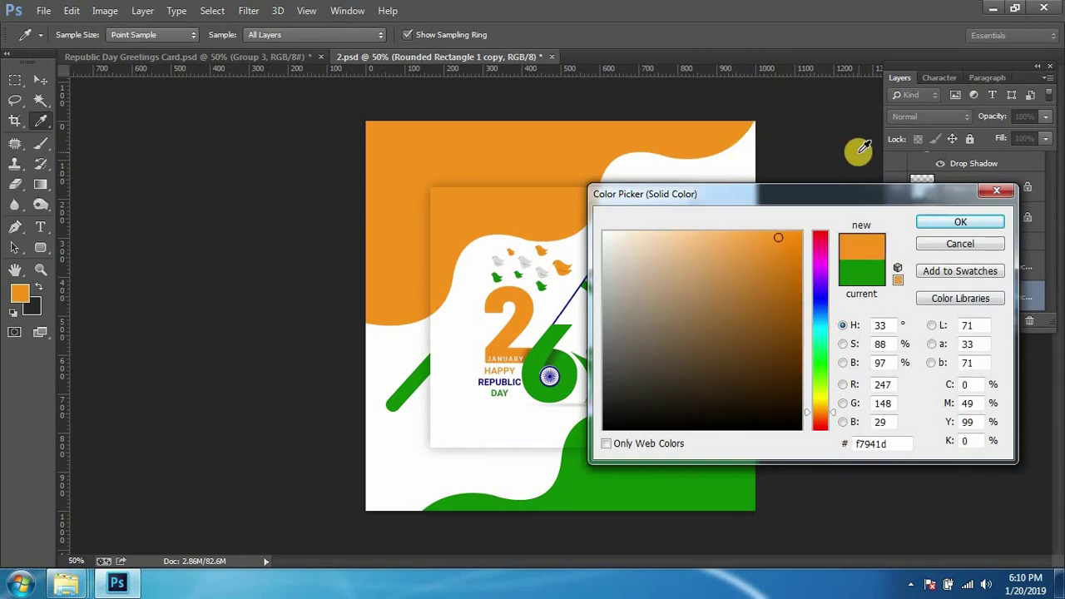
pyautogui.click(931, 222)
# Step: Restore the lower bar stub's fill to the card's green sampled from the canvas
pyautogui.press('v')
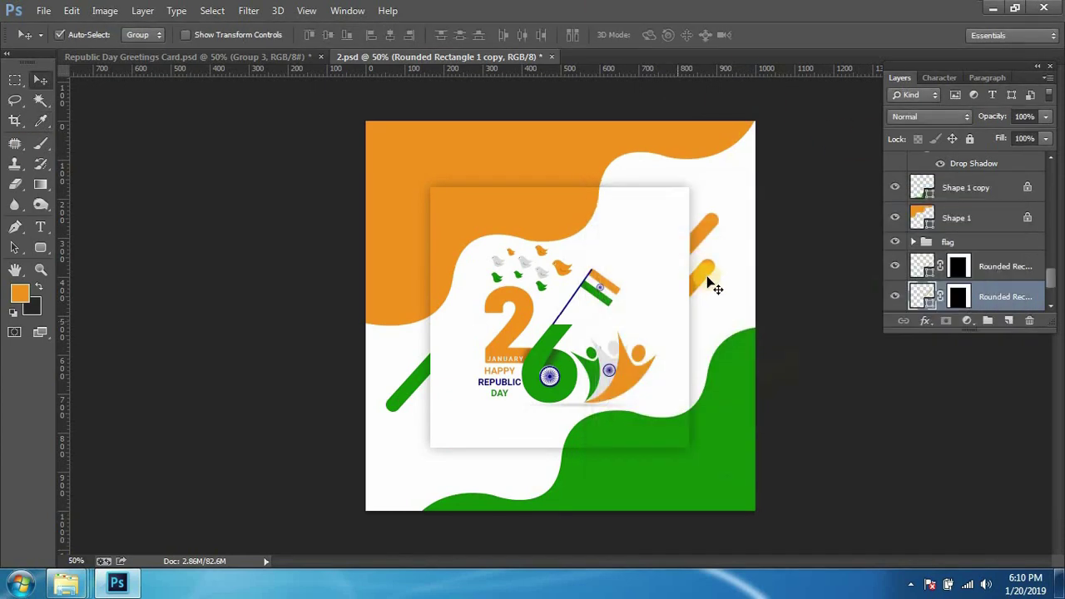
pyautogui.click(708, 280)
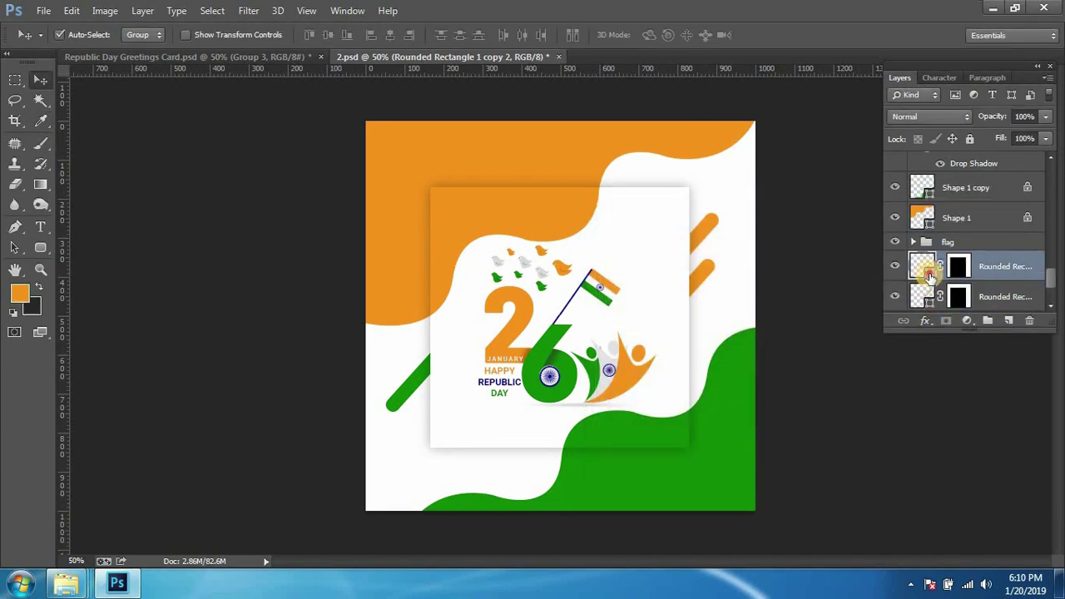
pyautogui.doubleClick(930, 275)
pyautogui.click(690, 494)
pyautogui.click(945, 221)
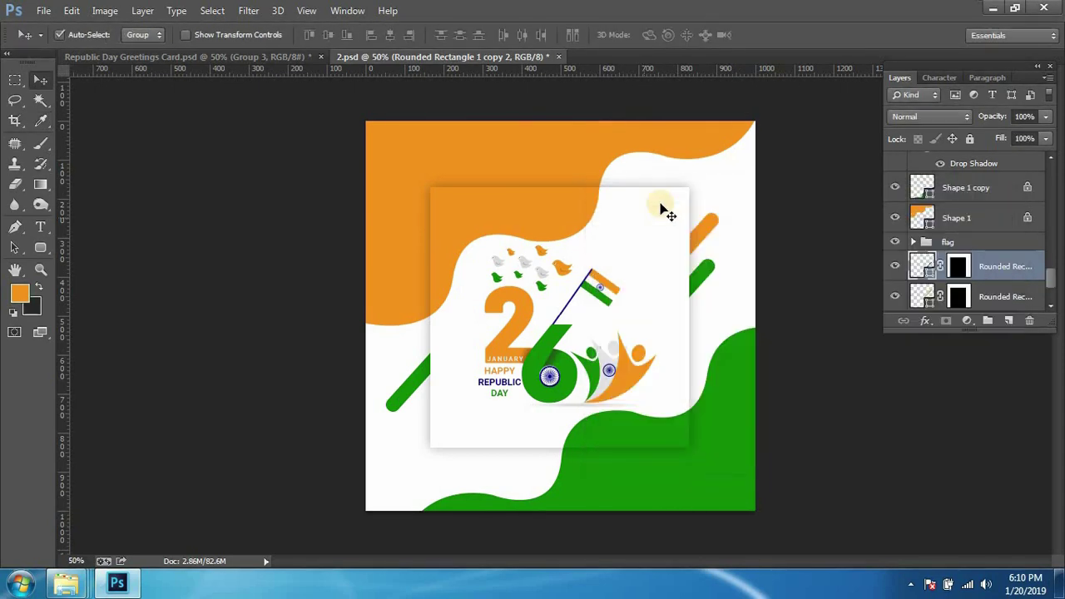
# Step: Compare against the reference card and switch to the Ellipse Tool
pyautogui.click(245, 57)
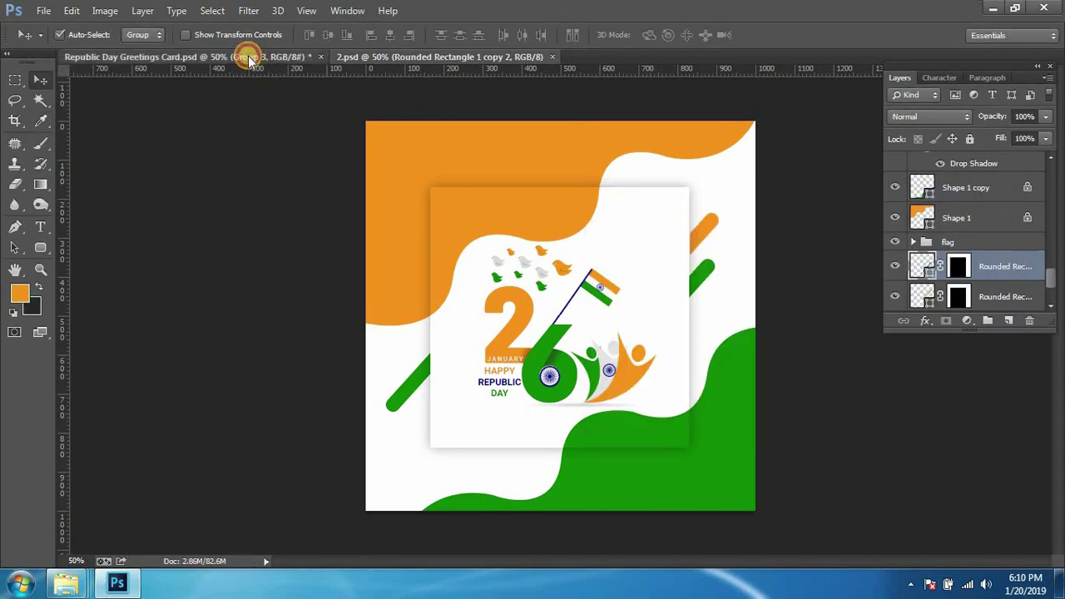
pyautogui.click(407, 58)
pyautogui.scroll(1, 536, 286)
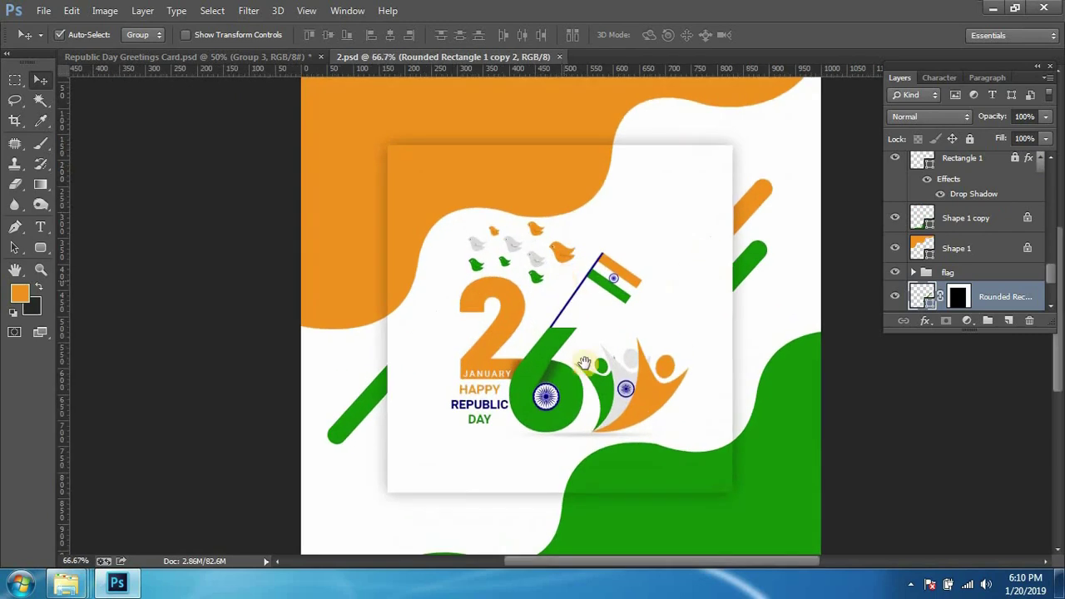
pyautogui.click(313, 55)
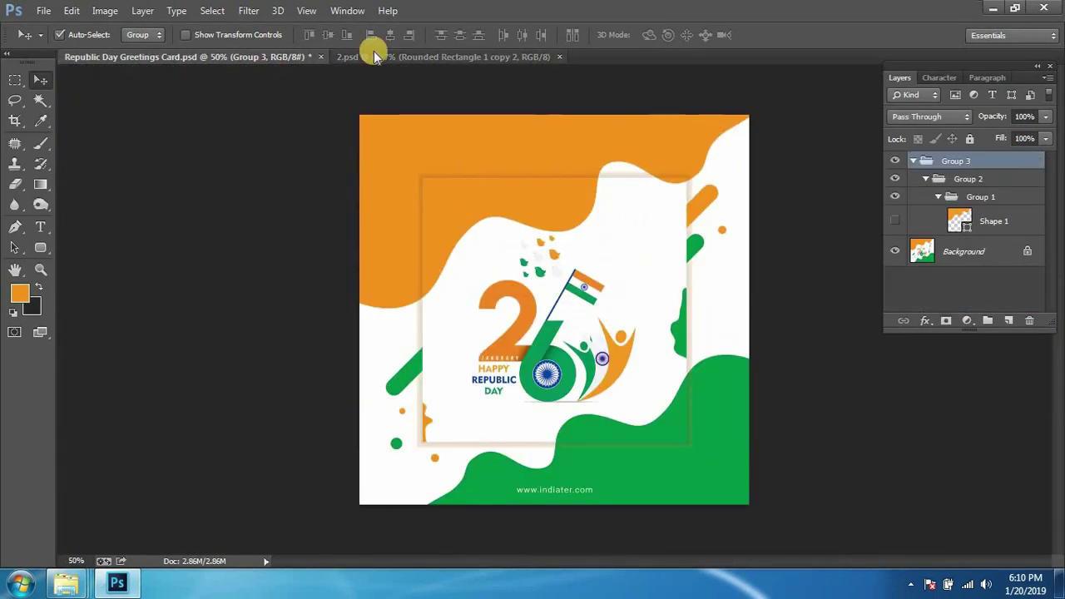
pyautogui.click(385, 69)
pyautogui.scroll(1, 470, 271)
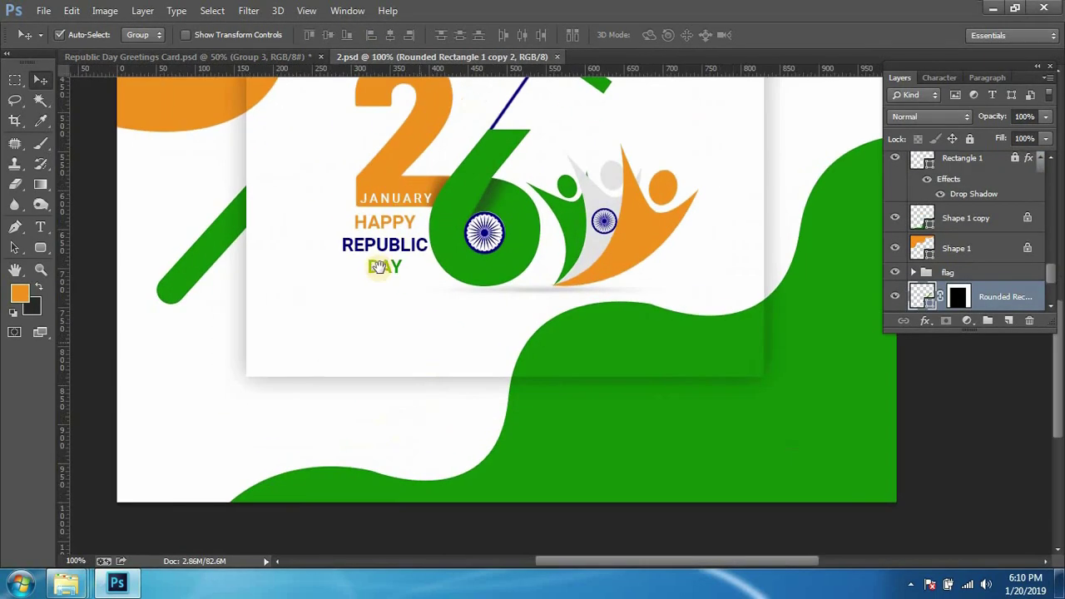
pyautogui.rightClick(43, 248)
pyautogui.click(117, 273)
pyautogui.moveTo(274, 341); pyautogui.dragTo(297, 372)
pyautogui.click(947, 284)
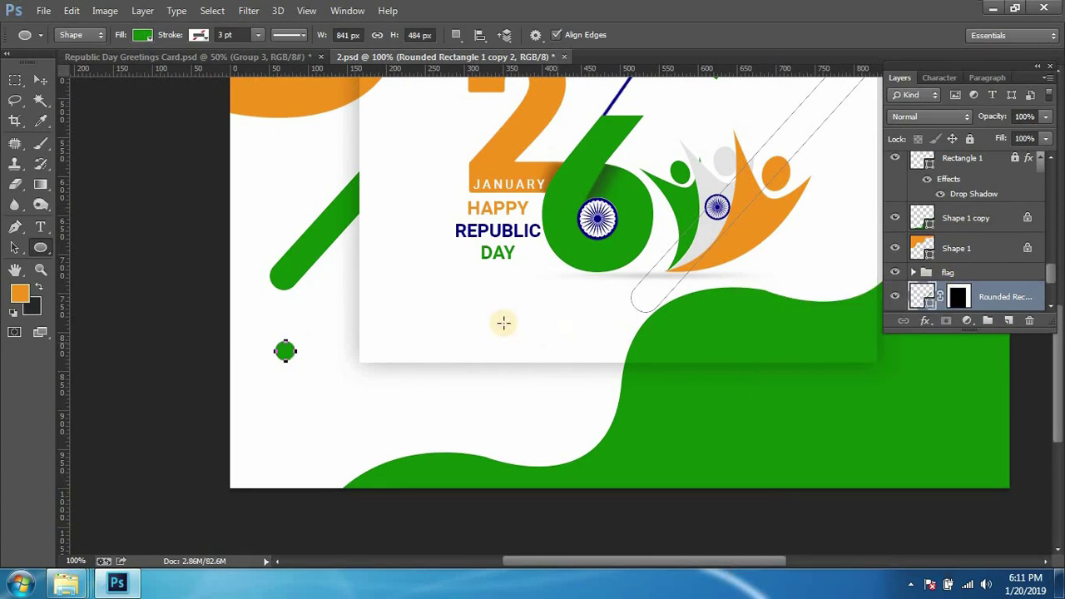
pyautogui.press('v')
pyautogui.click(124, 57)
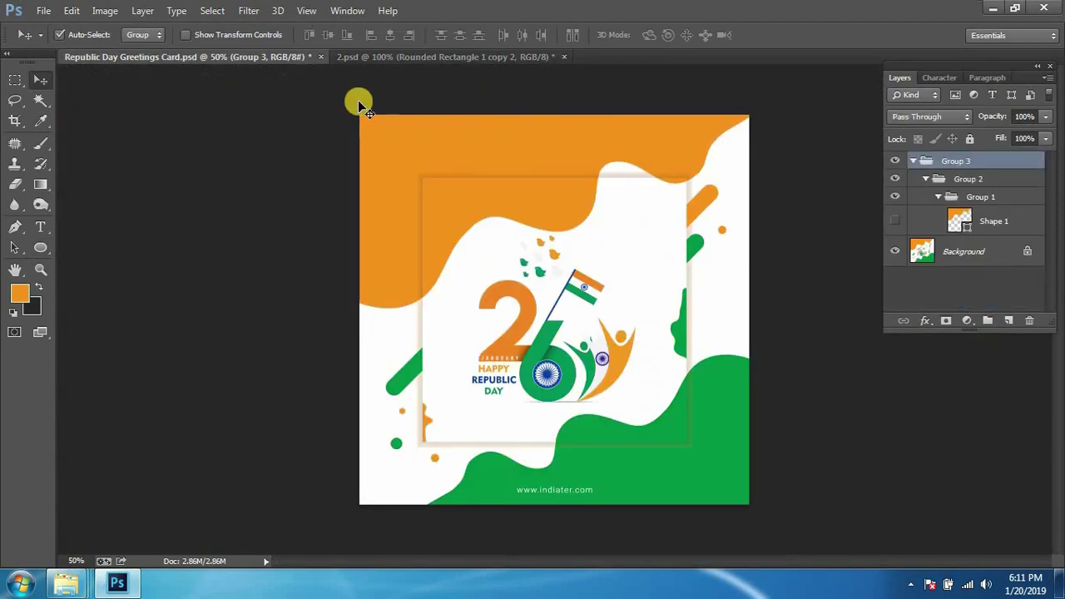
pyautogui.click(407, 59)
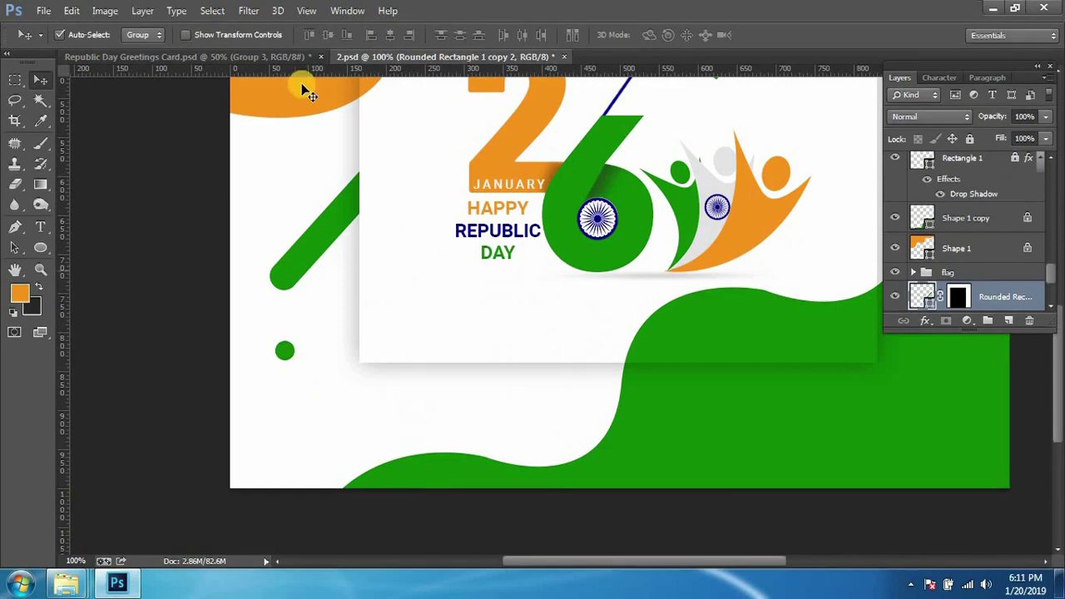
pyautogui.click(225, 60)
pyautogui.click(499, 56)
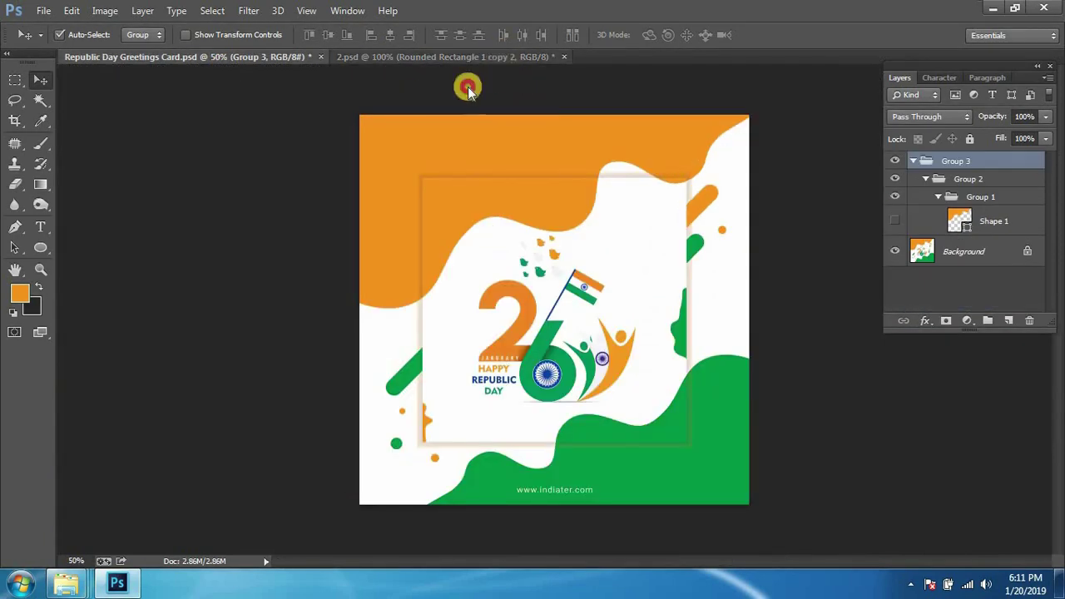
pyautogui.moveTo(297, 363); pyautogui.dragTo(292, 379)
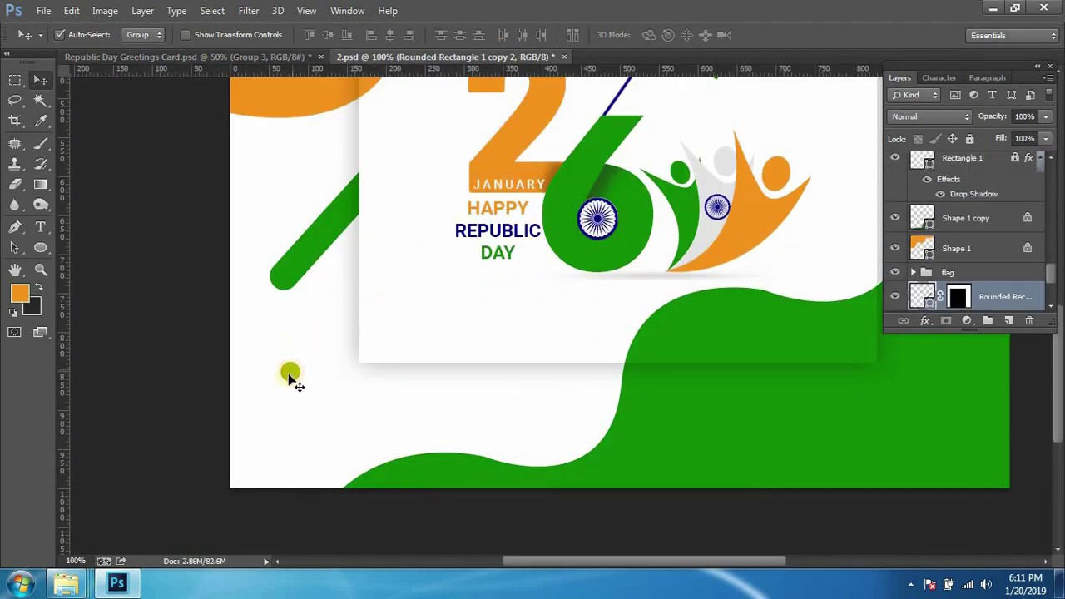
pyautogui.moveTo(372, 406); pyautogui.dragTo(373, 403)
pyautogui.moveTo(374, 402); pyautogui.dragTo(310, 323)
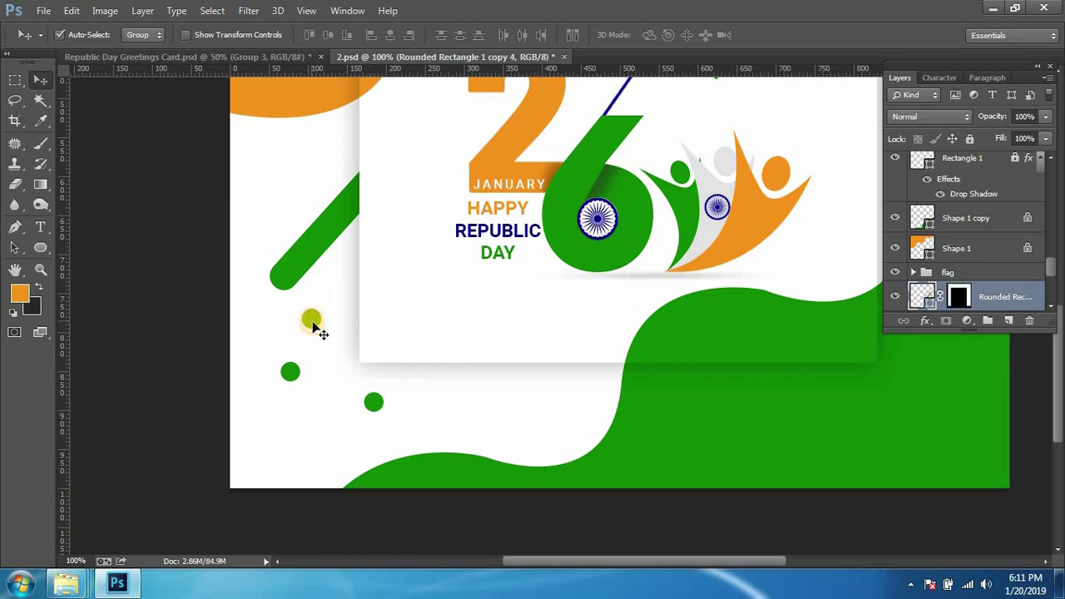
pyautogui.moveTo(316, 329); pyautogui.dragTo(293, 326)
pyautogui.click(310, 321)
pyautogui.moveTo(340, 342); pyautogui.dragTo(363, 347)
pyautogui.scroll(-1, 1005, 278)
pyautogui.scroll(-2, 1005, 278)
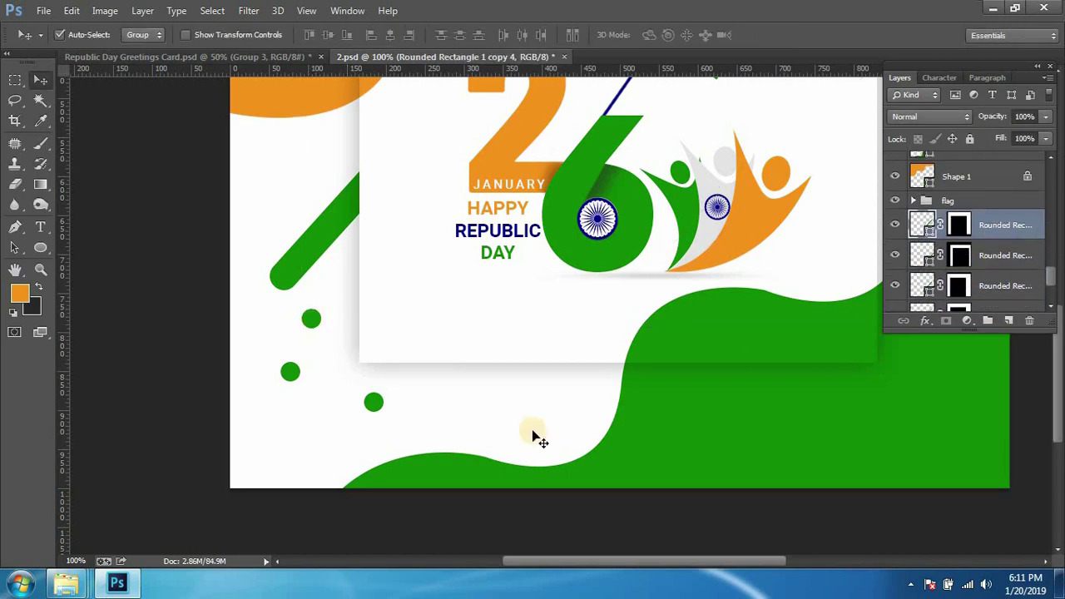
pyautogui.click(374, 405)
pyautogui.click(142, 34)
pyautogui.click(141, 52)
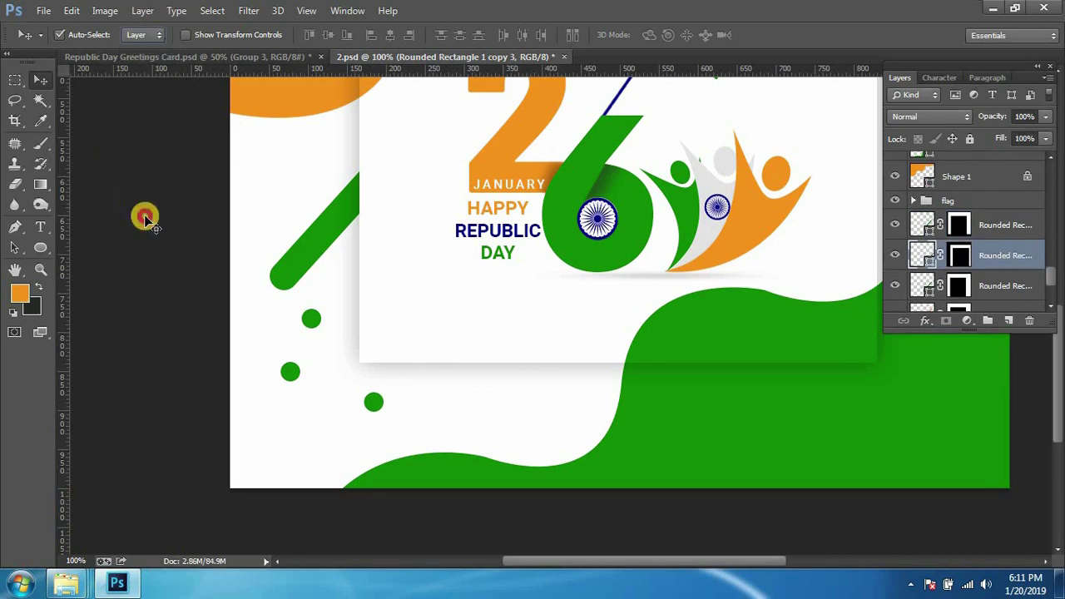
pyautogui.click(145, 218)
pyautogui.click(310, 320)
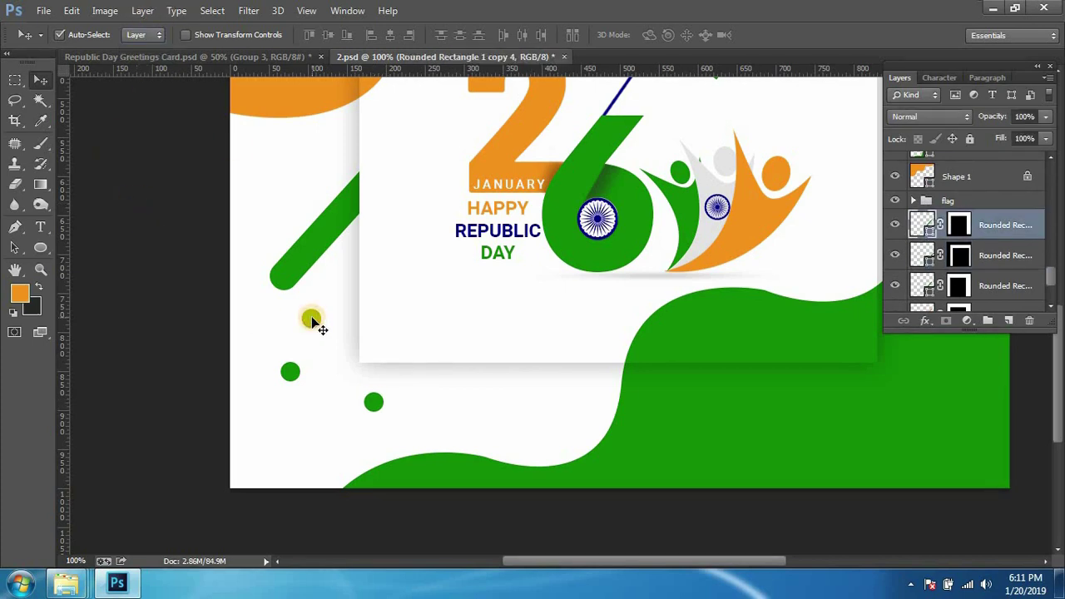
pyautogui.hotkey('ctrl', 'alt', 'z')
pyautogui.hotkey('ctrl', 'alt', 'z')
pyautogui.hotkey('ctrl', 'alt', 'z')
pyautogui.hotkey('ctrl', 'alt', 'z')
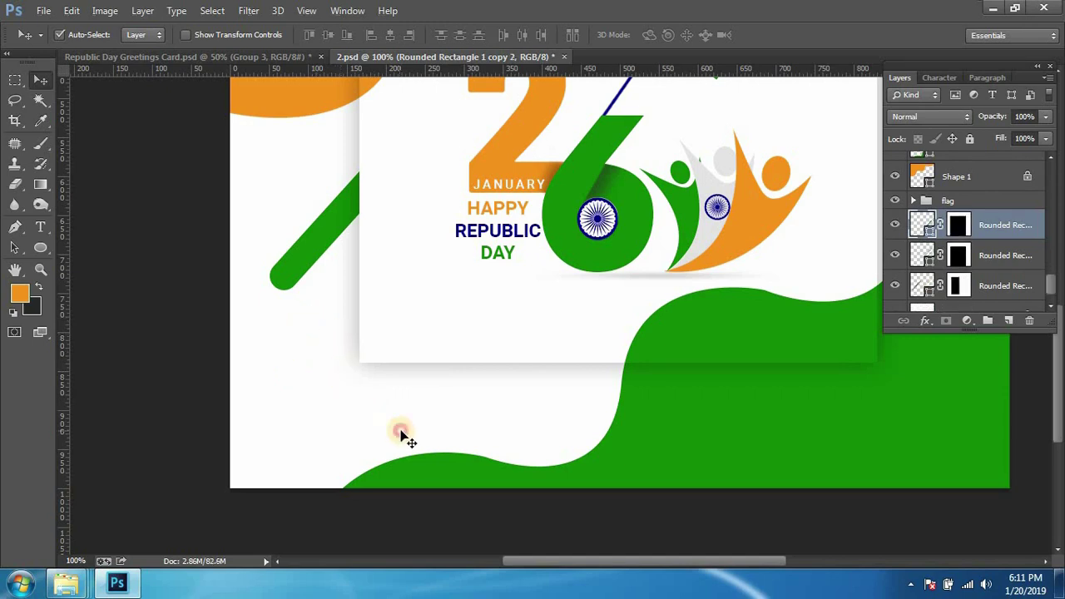
pyautogui.hotkey('ctrl', 'alt', 'z')
pyautogui.scroll(-1, 998, 249)
# Step: Draw a small 26 px orange circle above the Background layer
pyautogui.click(969, 293)
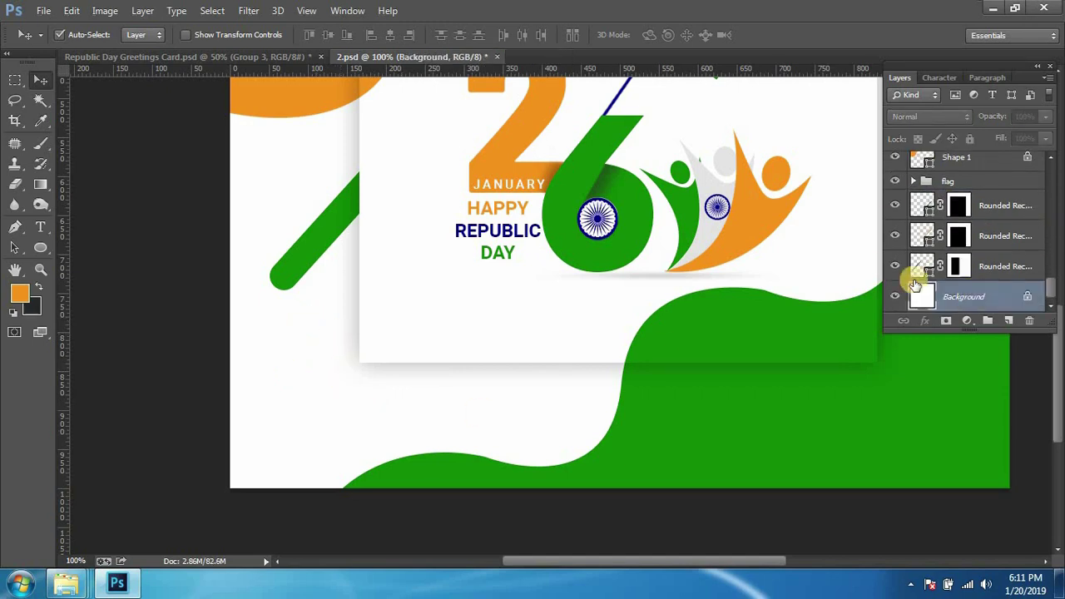
pyautogui.click(40, 247)
pyautogui.moveTo(283, 359); pyautogui.dragTo(302, 391)
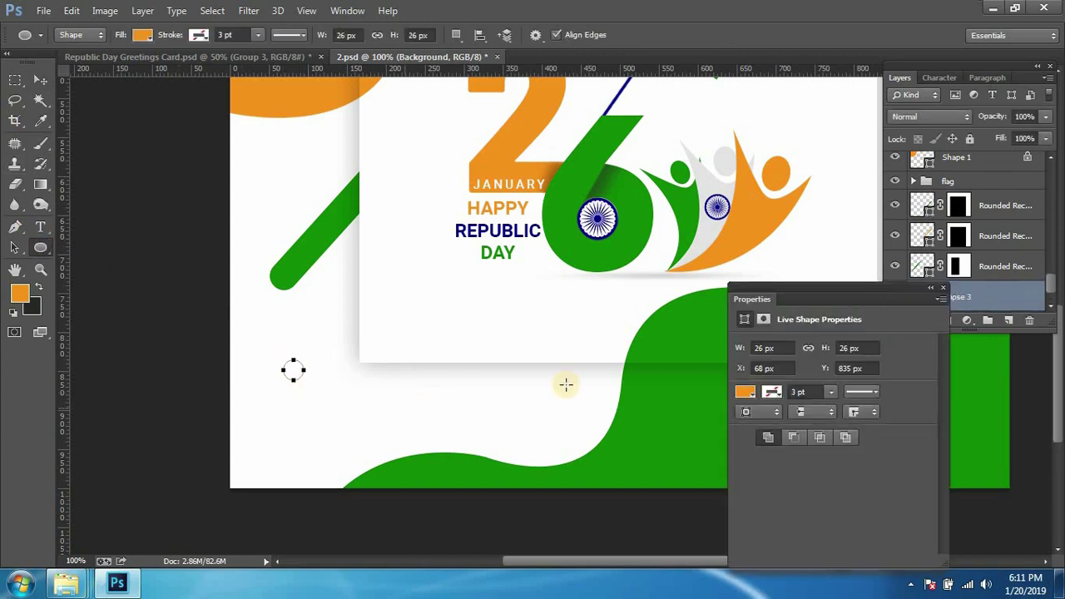
pyautogui.click(943, 289)
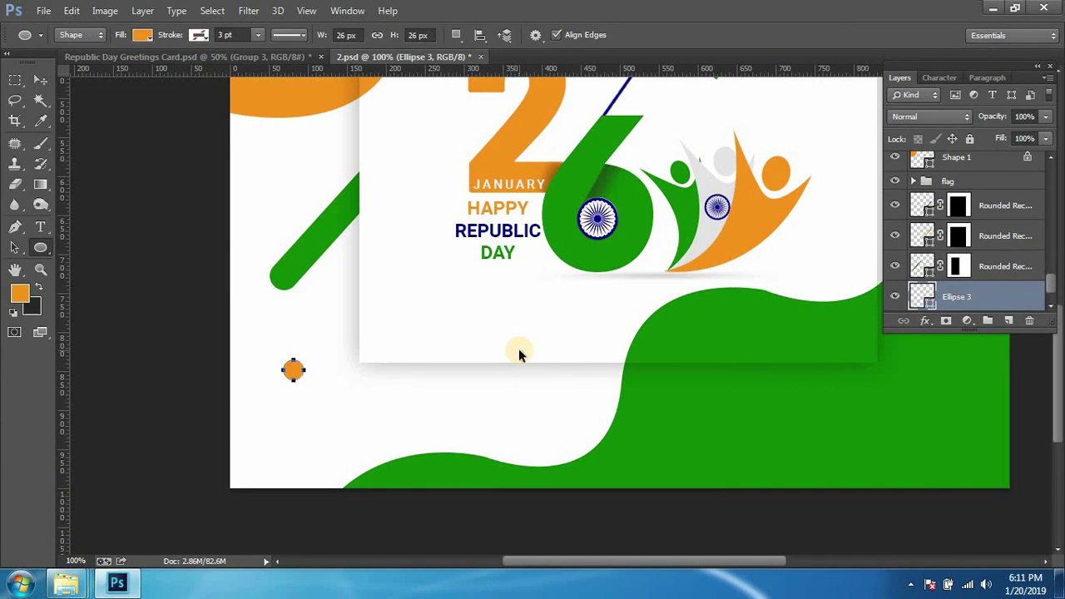
# Step: Duplicate the orange dot, spread a copy apart, and shrink the upper dot to about half
pyautogui.hotkey('ctrl', 'j')
pyautogui.press('v')
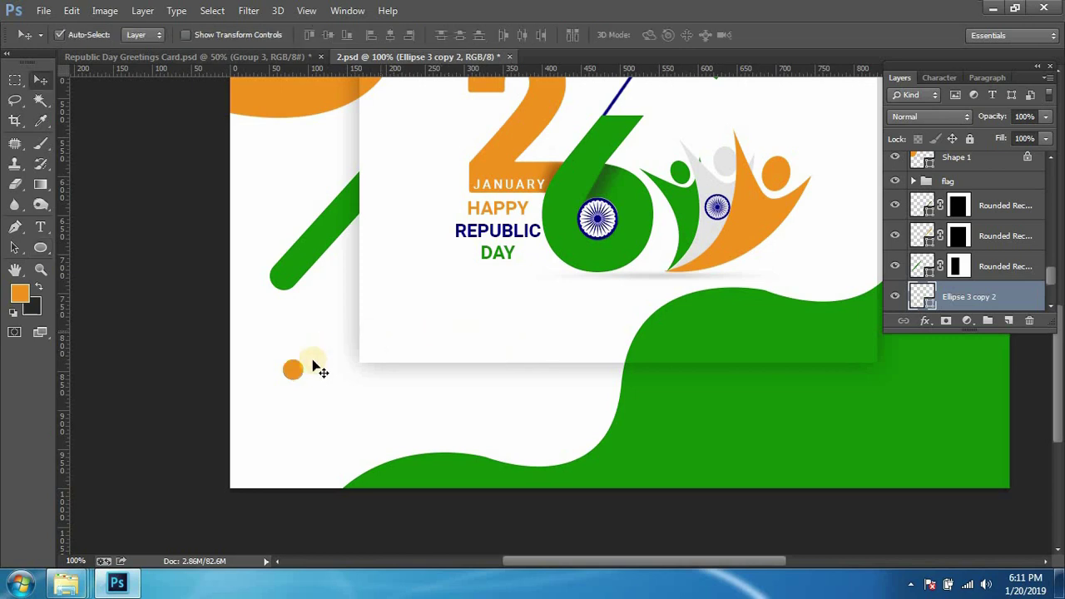
pyautogui.moveTo(314, 363)
pyautogui.mouseDown()
pyautogui.moveTo(312, 323)
pyautogui.moveTo(368, 409)
pyautogui.mouseUp()
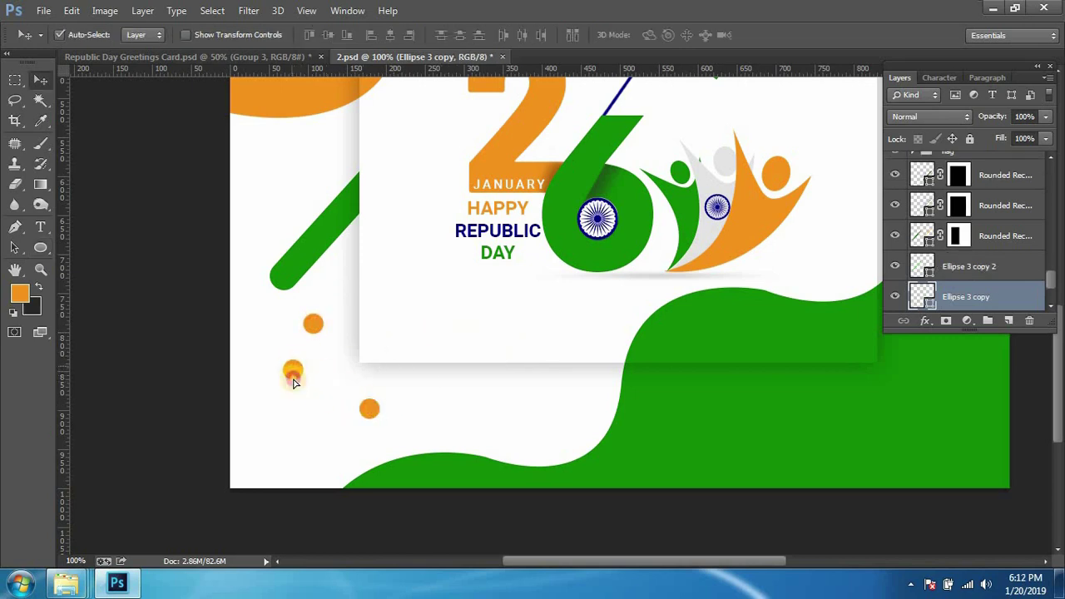
pyautogui.click(319, 326)
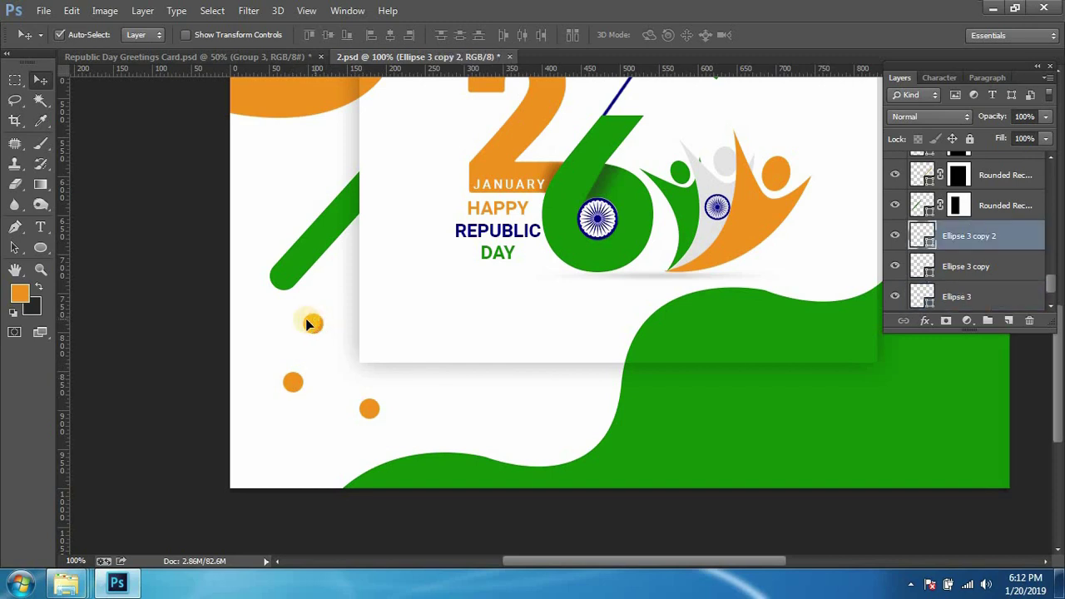
pyautogui.hotkey('ctrl', 't')
pyautogui.moveTo(304, 314); pyautogui.dragTo(311, 320)
pyautogui.press('Return')
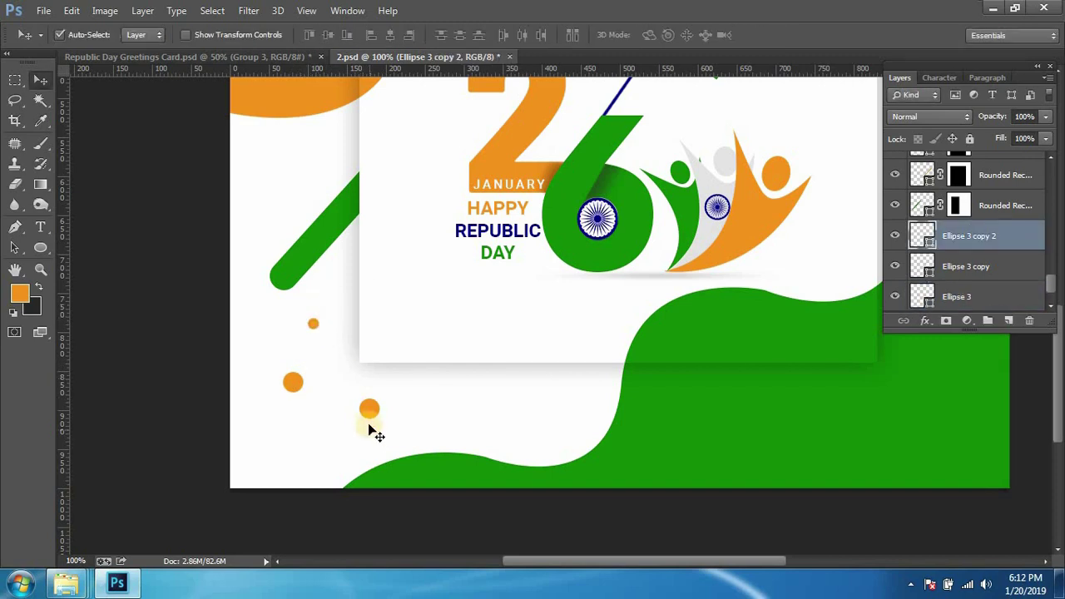
# Step: Shrink the lower orange dot and check the layout against the reference card
pyautogui.click(369, 414)
pyautogui.hotkey('ctrl', 't')
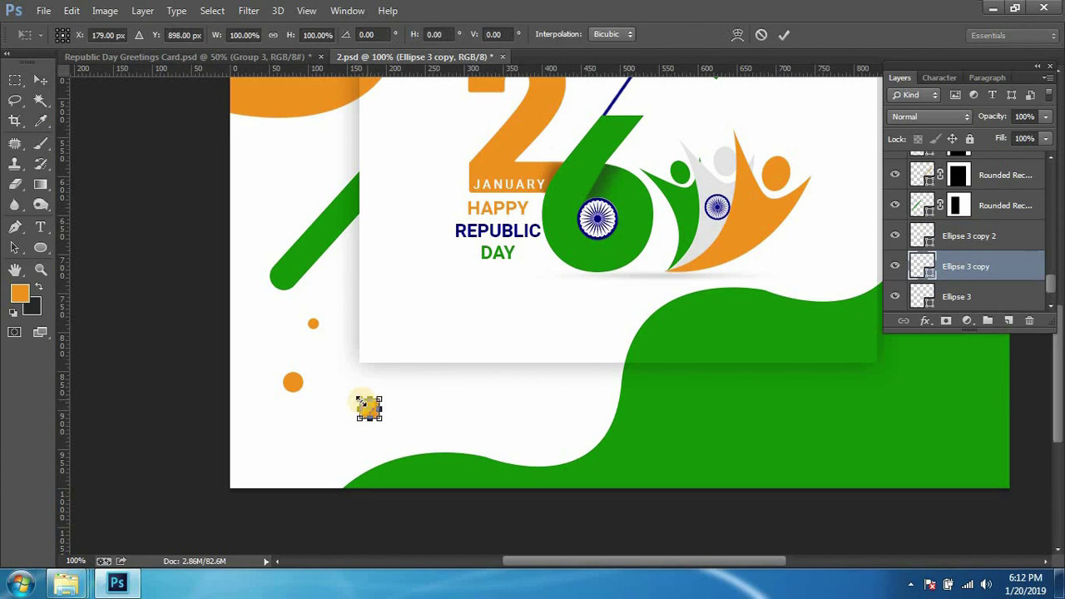
pyautogui.moveTo(367, 399); pyautogui.dragTo(371, 405)
pyautogui.press('Return')
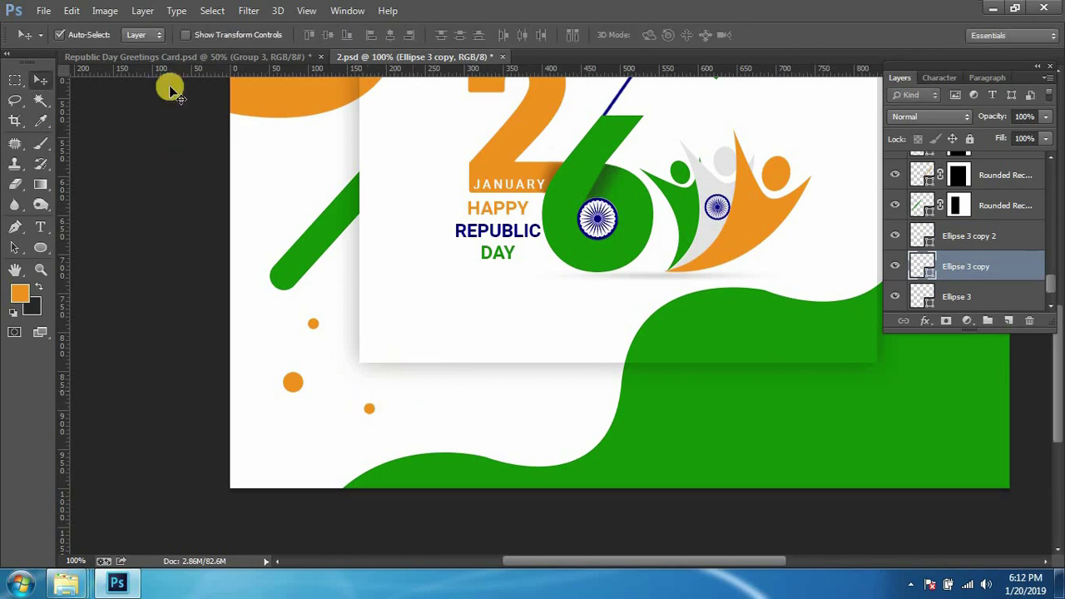
pyautogui.click(200, 57)
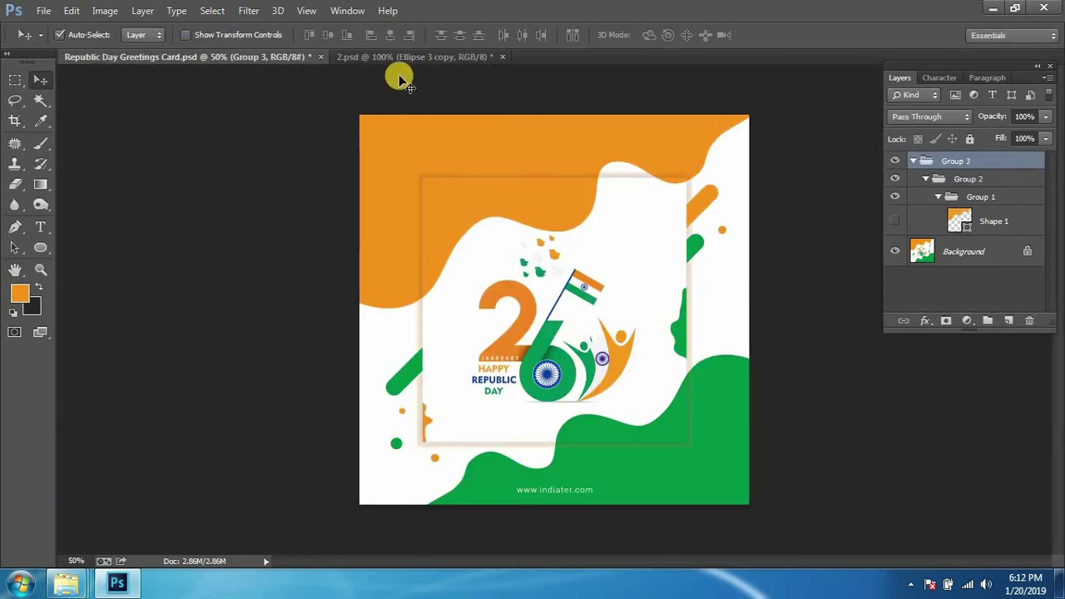
pyautogui.click(393, 57)
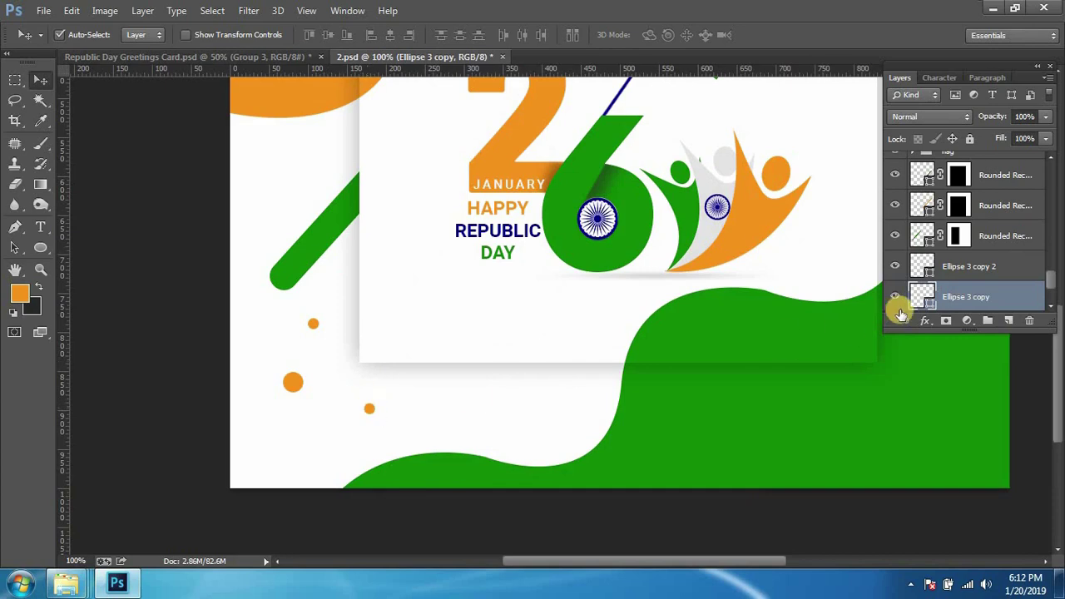
pyautogui.click(294, 382)
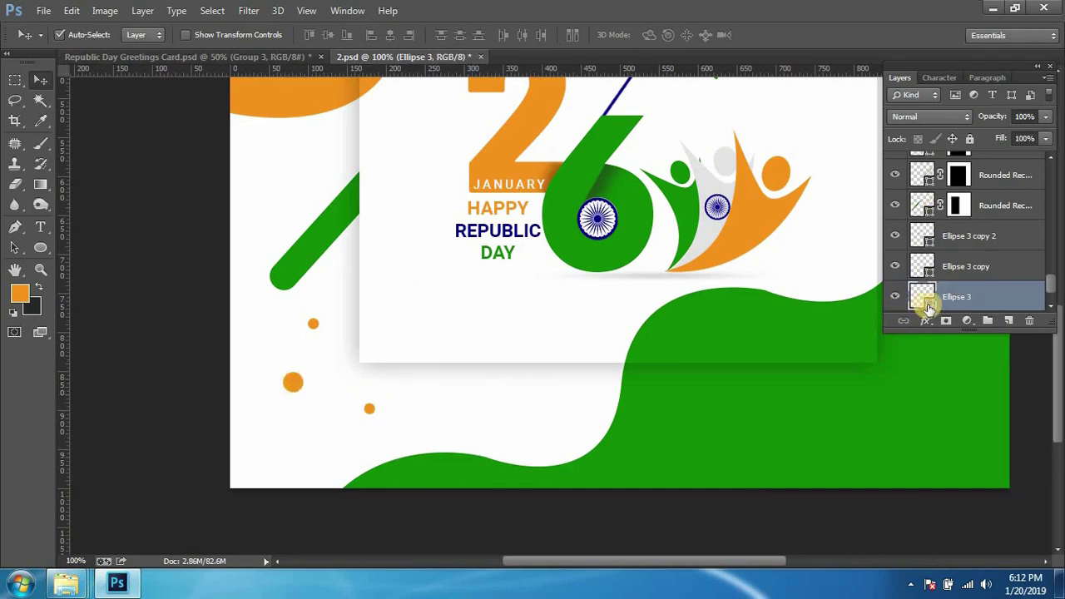
# Step: Recolour the middle dot with the card's sampled green, resize it, and save
pyautogui.doubleClick(928, 308)
pyautogui.click(689, 469)
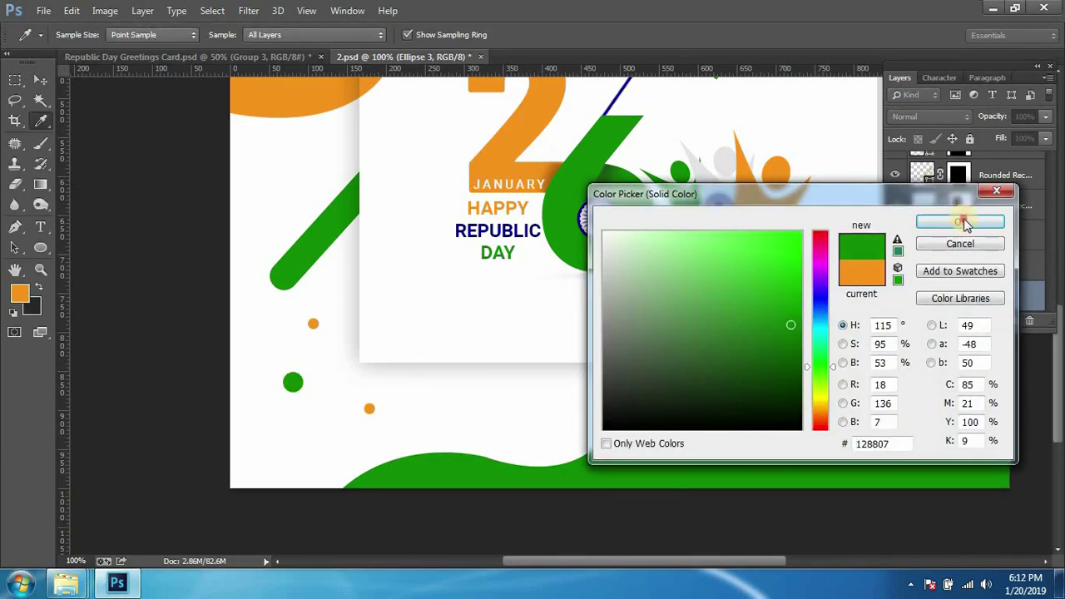
pyautogui.click(962, 222)
pyautogui.hotkey('ctrl', 't')
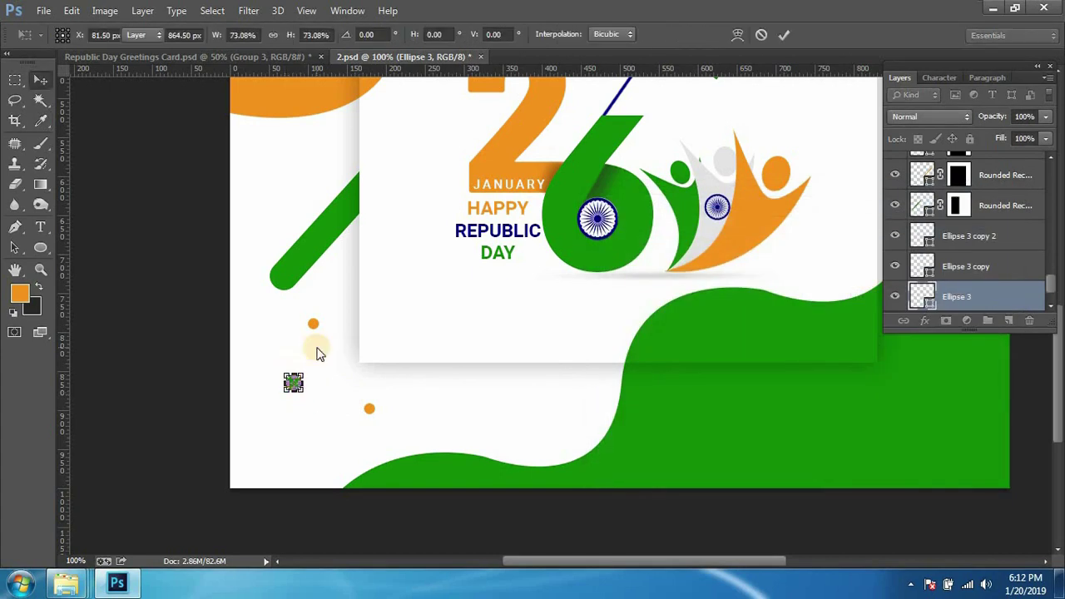
pyautogui.press('Return')
pyautogui.hotkey('ctrl', 's')
# Step: Set the view to 66.67%, compare with the reference, and adjust the upper orange dot
pyautogui.hotkey('ctrl', '-')
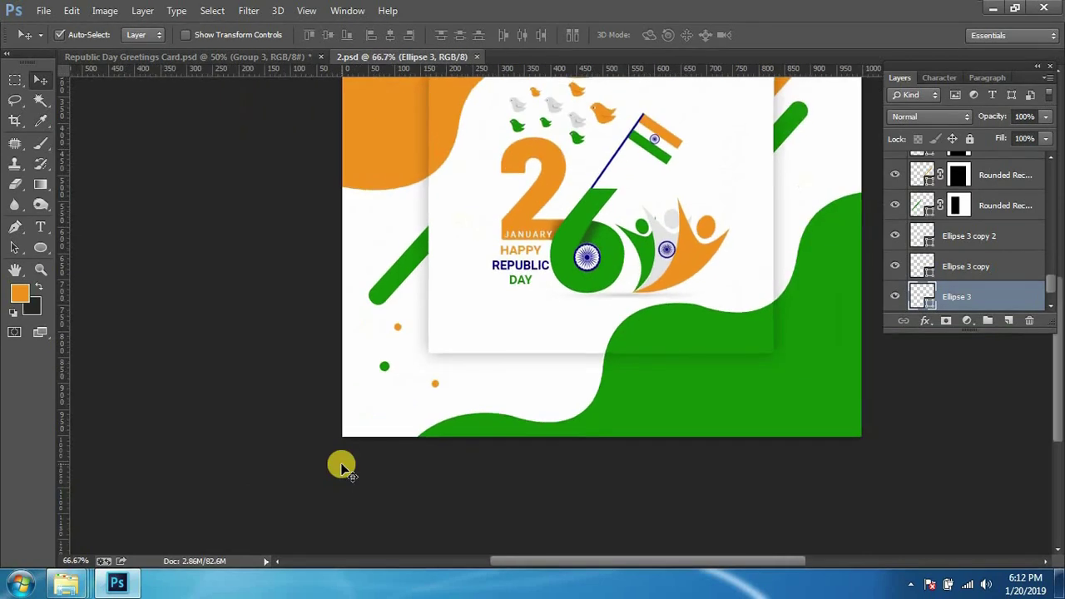
pyautogui.hotkey('ctrl', '-')
pyautogui.hotkey('ctrl', '+')
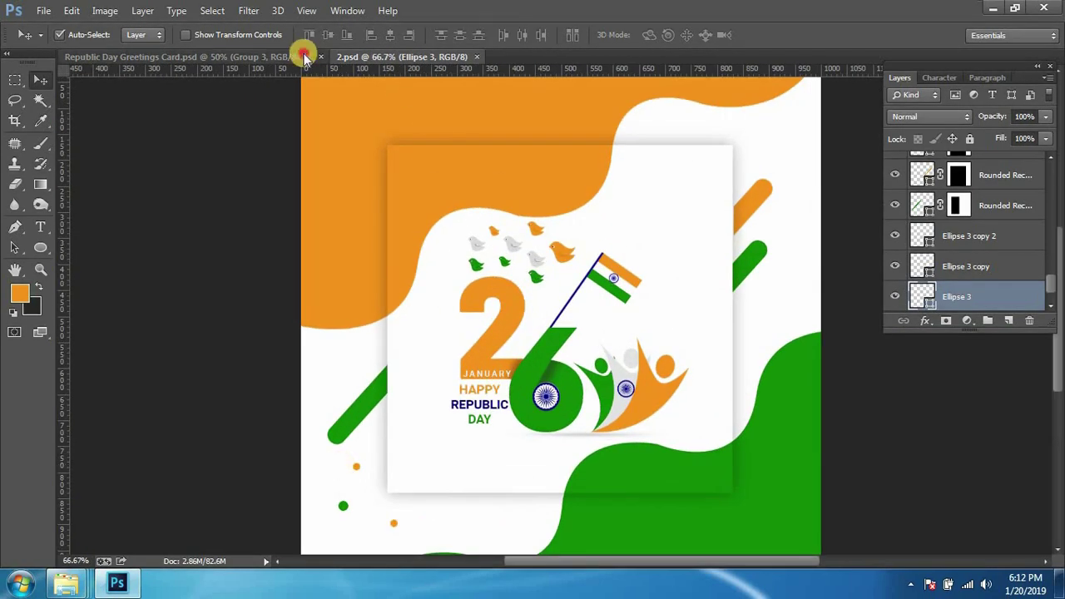
pyautogui.click(301, 56)
pyautogui.click(397, 58)
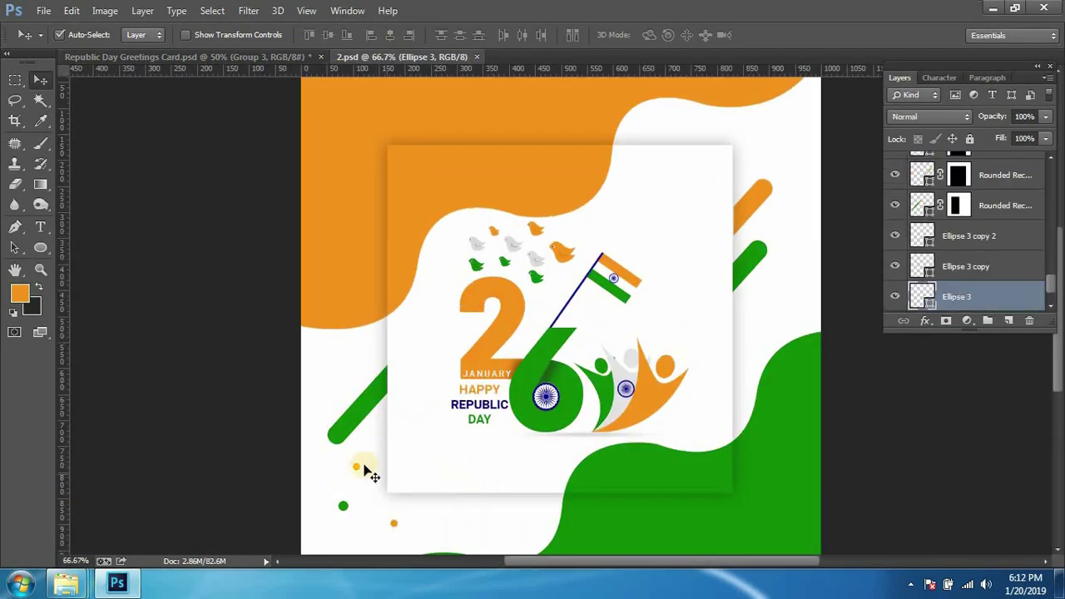
pyautogui.click(356, 469)
pyautogui.hotkey('ctrl', 't')
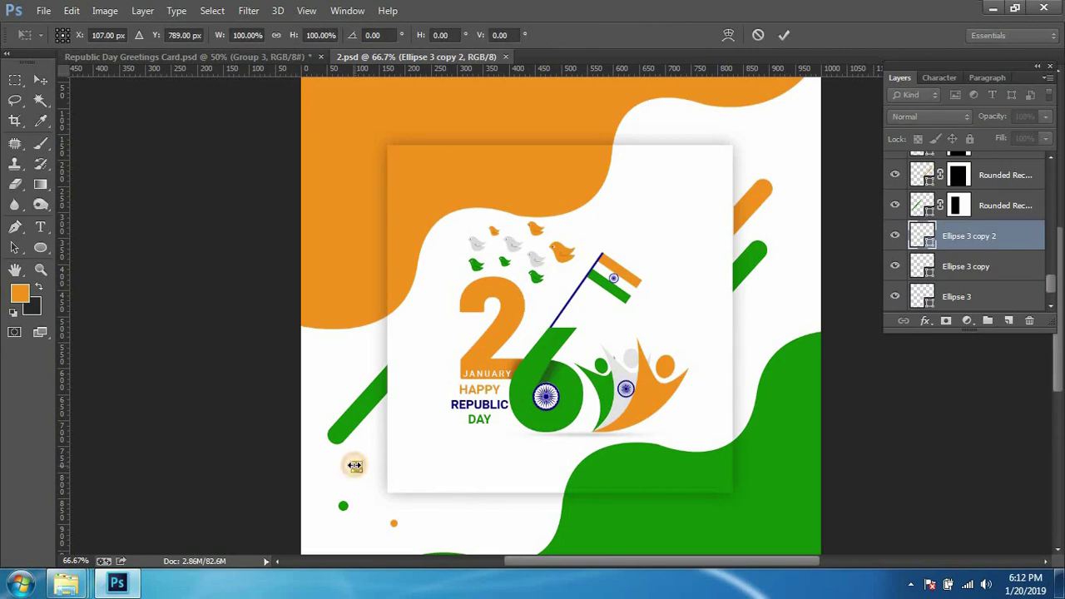
pyautogui.moveTo(355, 464); pyautogui.dragTo(357, 466)
pyautogui.press('Return')
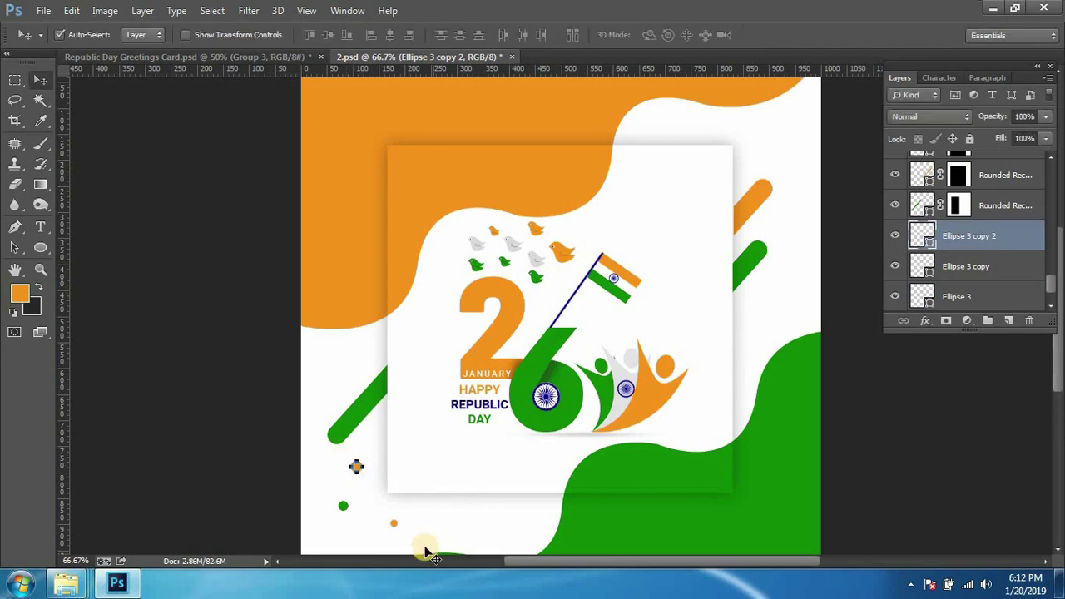
pyautogui.click(403, 528)
# Step: Resize the lower orange dot and enlarge the green dot slightly
pyautogui.click(392, 520)
pyautogui.hotkey('ctrl', 't')
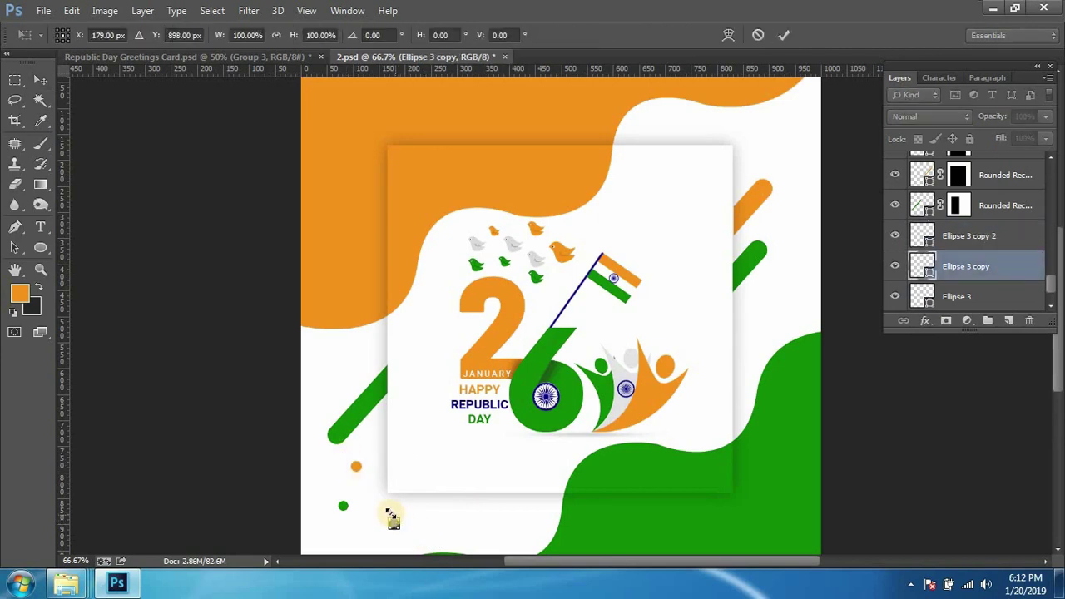
pyautogui.moveTo(385, 514); pyautogui.dragTo(380, 516)
pyautogui.press('Return')
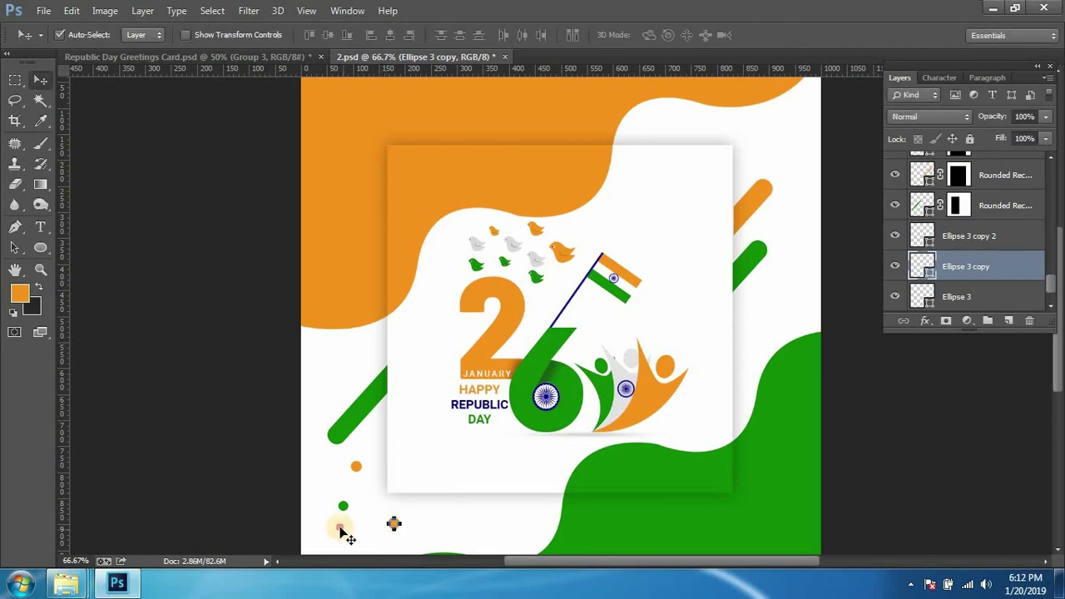
pyautogui.click(345, 509)
pyautogui.click(344, 507)
pyautogui.hotkey('ctrl', 't')
pyautogui.moveTo(333, 499); pyautogui.dragTo(326, 493)
pyautogui.press('Return')
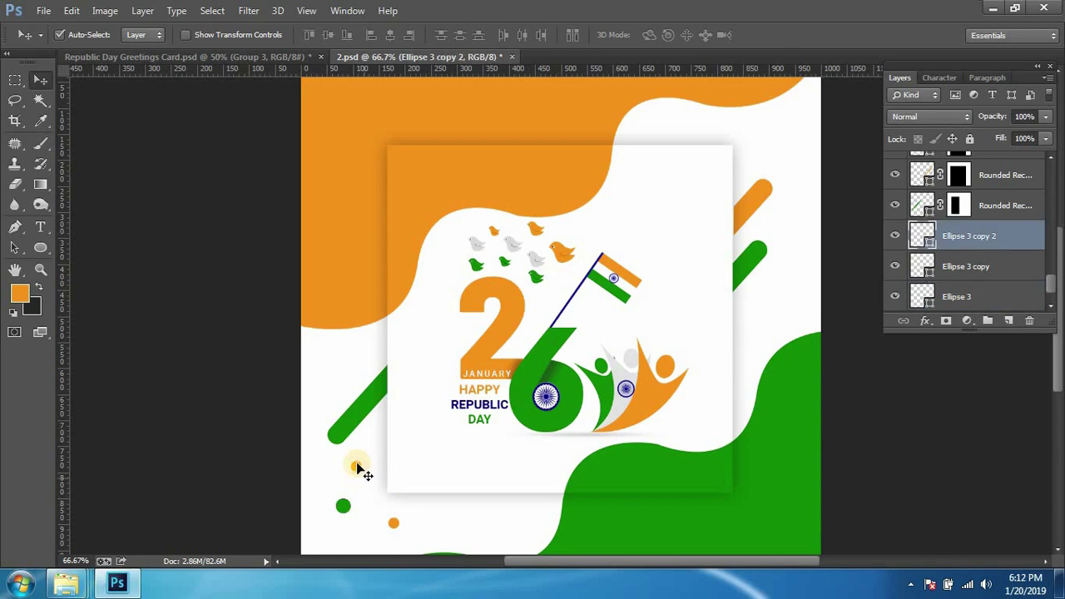
# Step: Shift the upper orange dot right, reposition the lower one, and save at 100% view
pyautogui.moveTo(356, 474); pyautogui.dragTo(366, 475)
pyautogui.moveTo(392, 524)
pyautogui.mouseDown()
pyautogui.moveTo(399, 519)
pyautogui.moveTo(357, 506)
pyautogui.mouseUp()
pyautogui.hotkey('ctrl', 's')
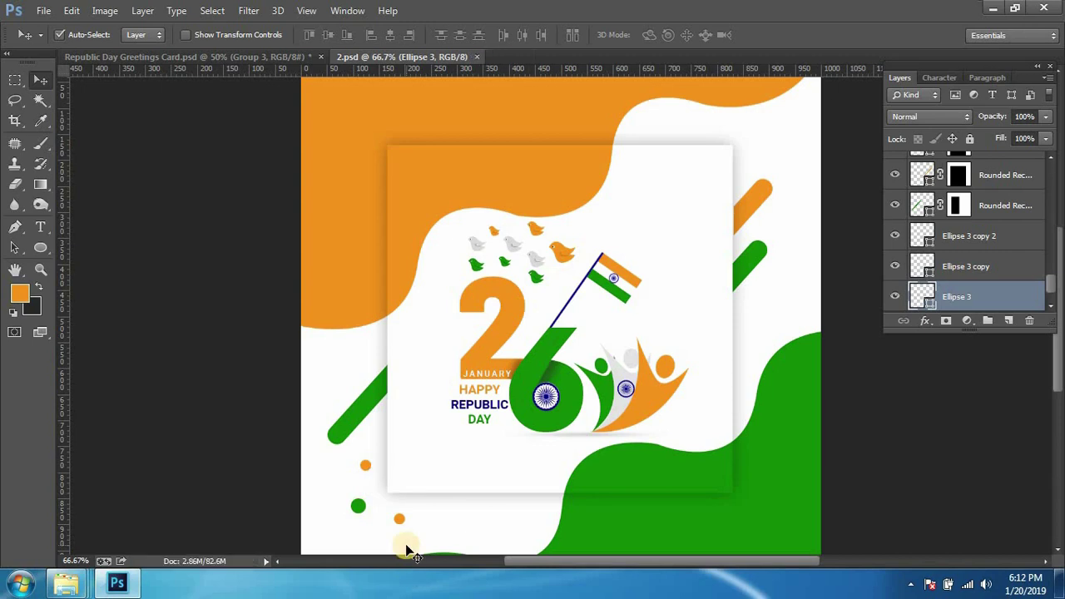
pyautogui.hotkey('ctrl', '-')
pyautogui.hotkey('ctrl', '-')
pyautogui.hotkey('ctrl', '1')
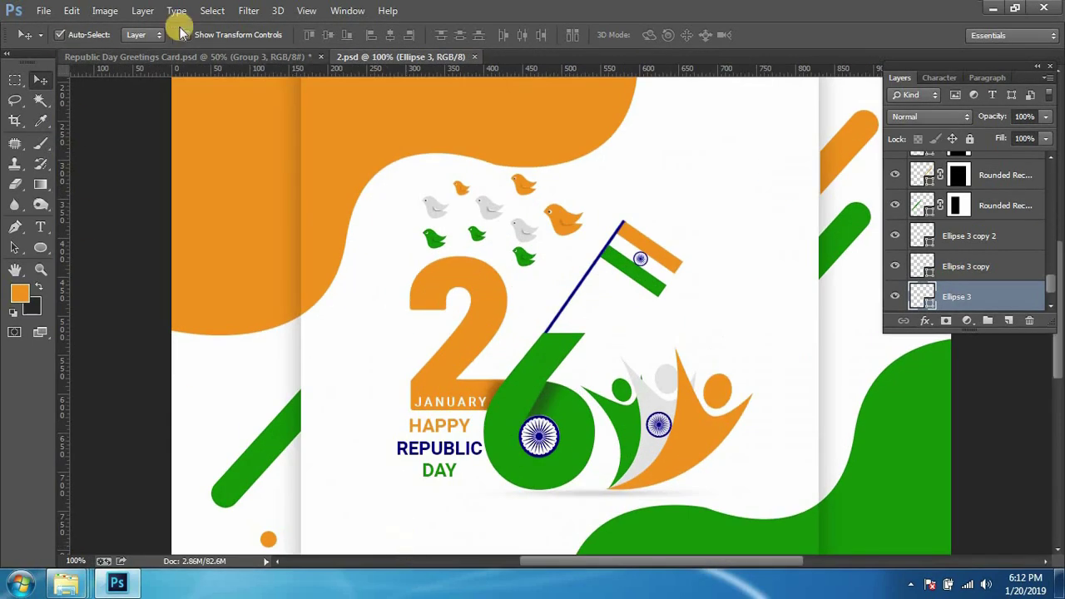
# Step: Move the green dot about 10 px to the left
pyautogui.click(187, 56)
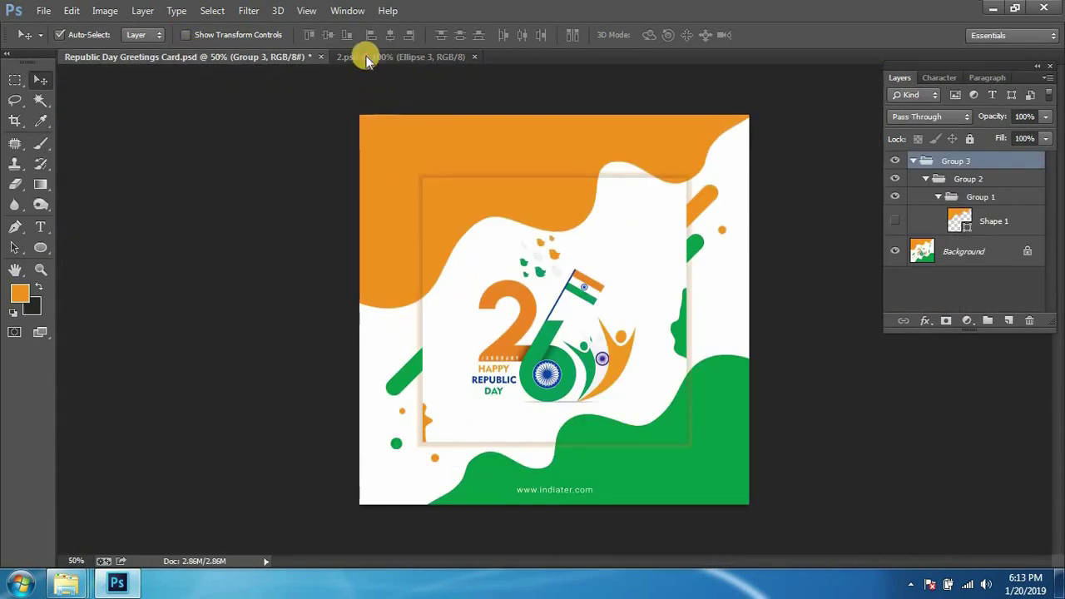
pyautogui.click(399, 57)
pyautogui.moveTo(356, 428); pyautogui.dragTo(373, 283)
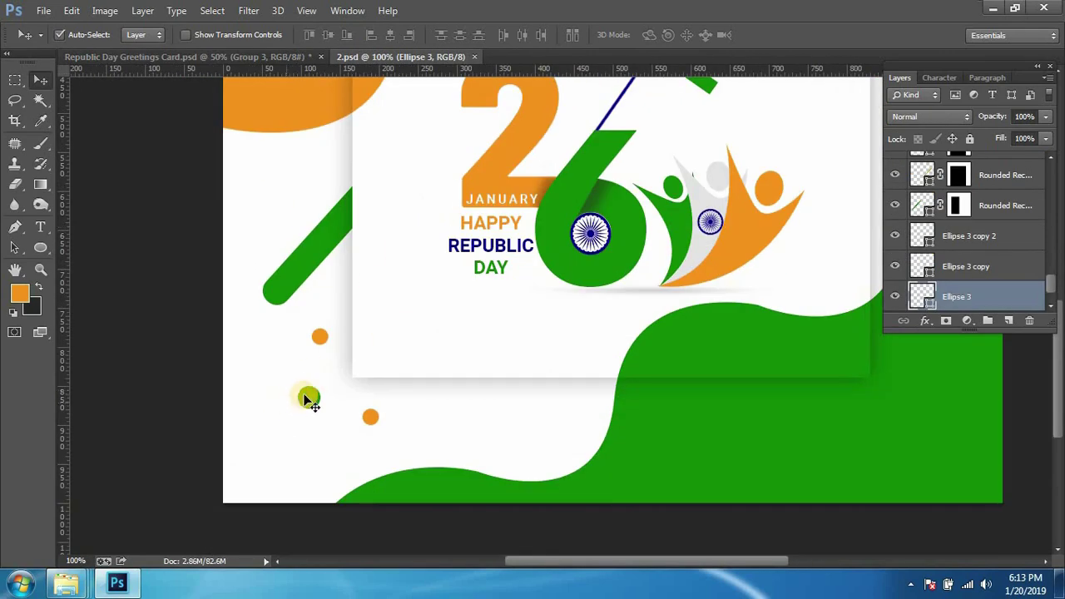
pyautogui.moveTo(308, 396); pyautogui.dragTo(300, 396)
# Step: Shrink the upper orange dot to 14 px
pyautogui.click(323, 340)
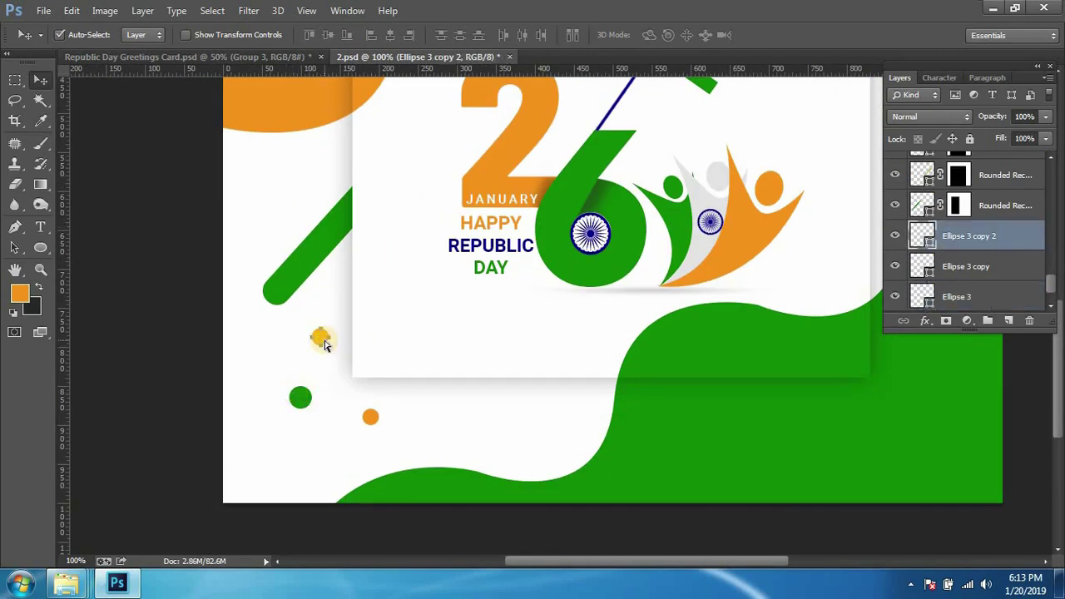
pyautogui.hotkey('ctrl', 't')
pyautogui.moveTo(314, 327); pyautogui.dragTo(331, 298)
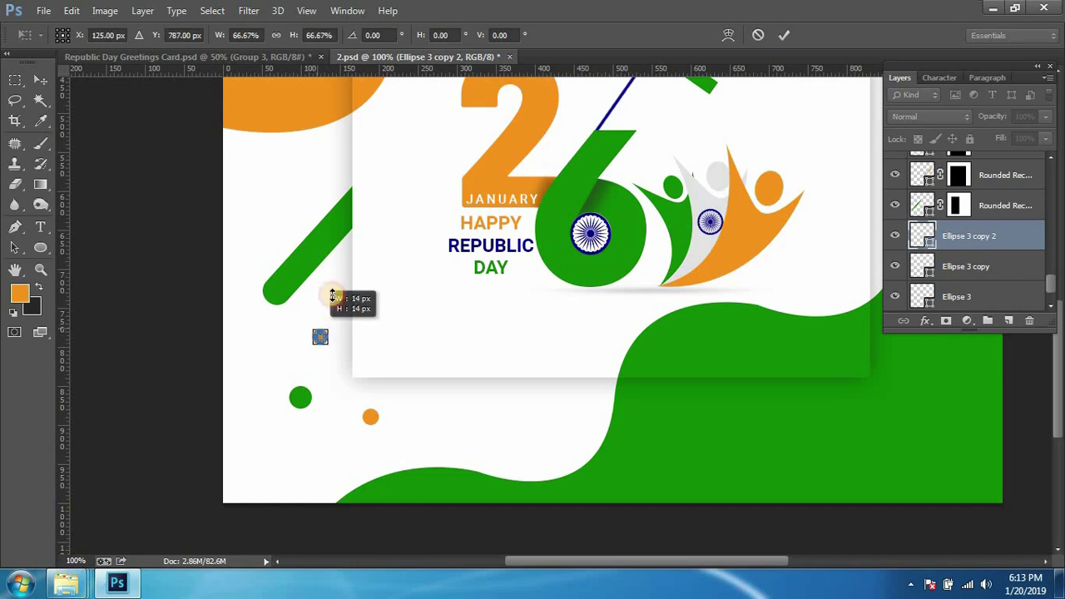
pyautogui.press('Return')
pyautogui.click(301, 476)
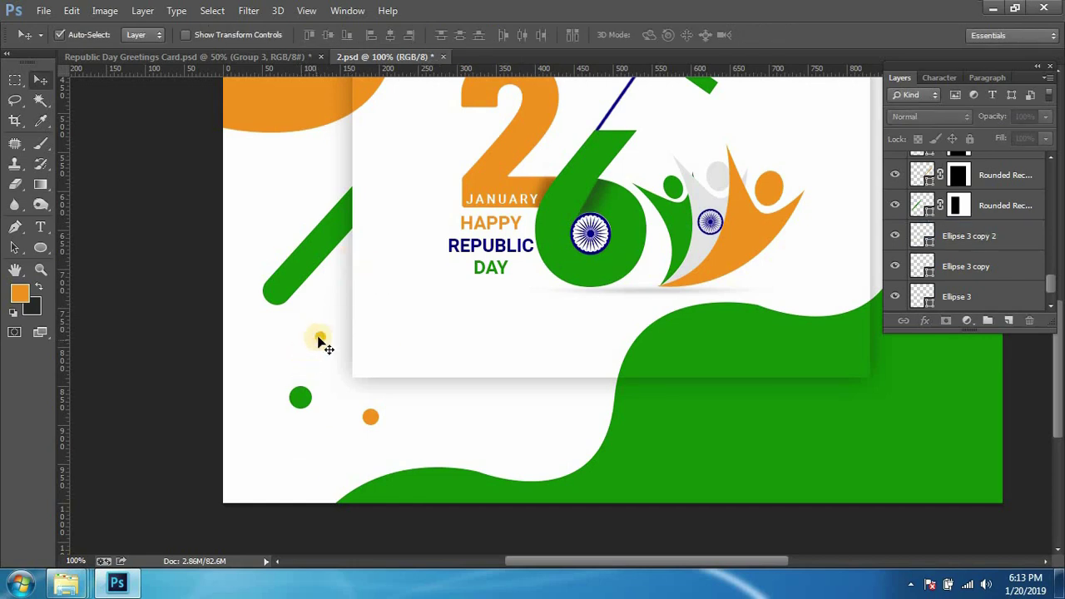
# Step: Lower the green diagonal bar by 19 px
pyautogui.click(323, 341)
pyautogui.click(303, 396)
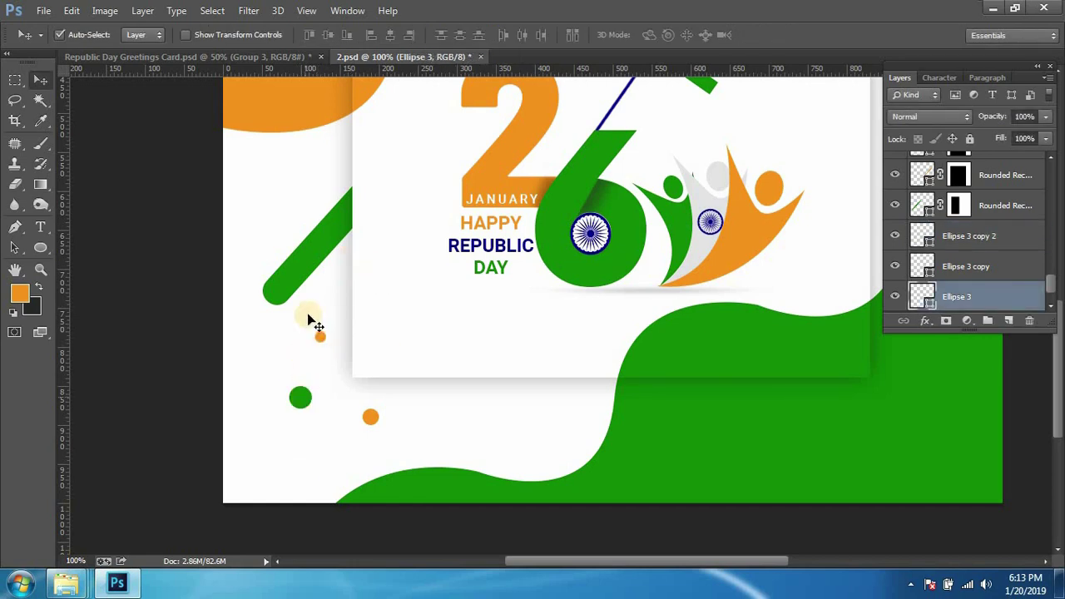
pyautogui.moveTo(305, 275); pyautogui.dragTo(305, 292)
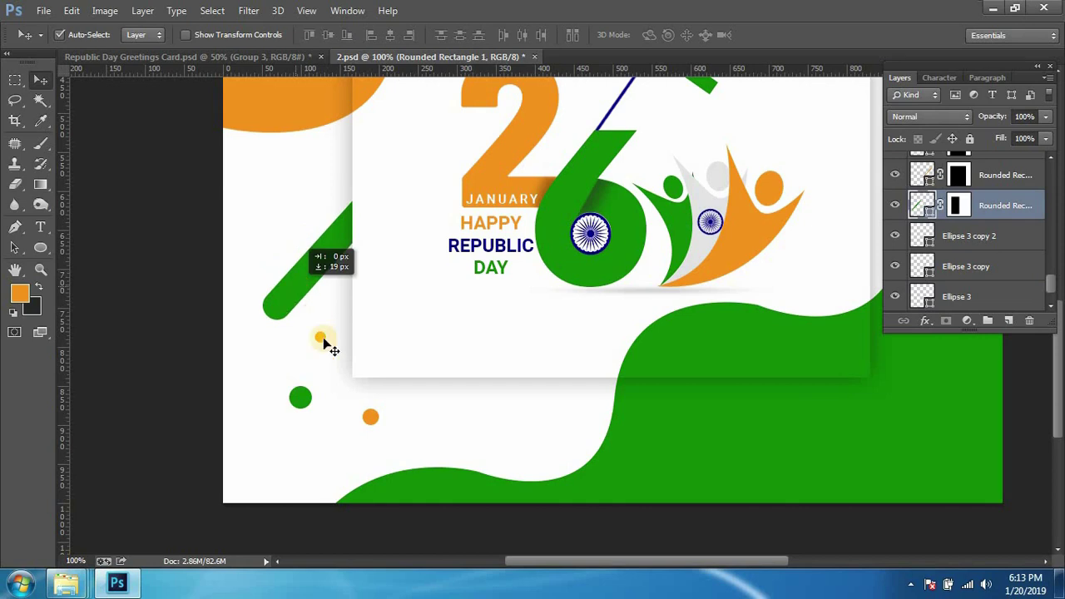
pyautogui.hotkey('ctrl', '-')
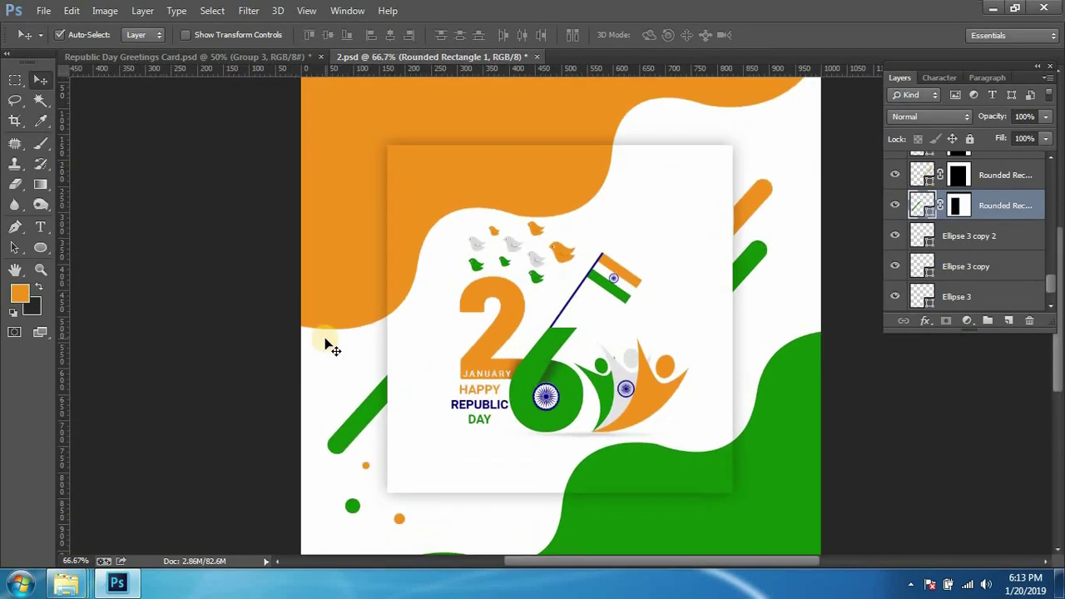
# Step: Nudge the lower-left green bar right and marquee-select the area around its top
pyautogui.hotkey('ctrl', '+')
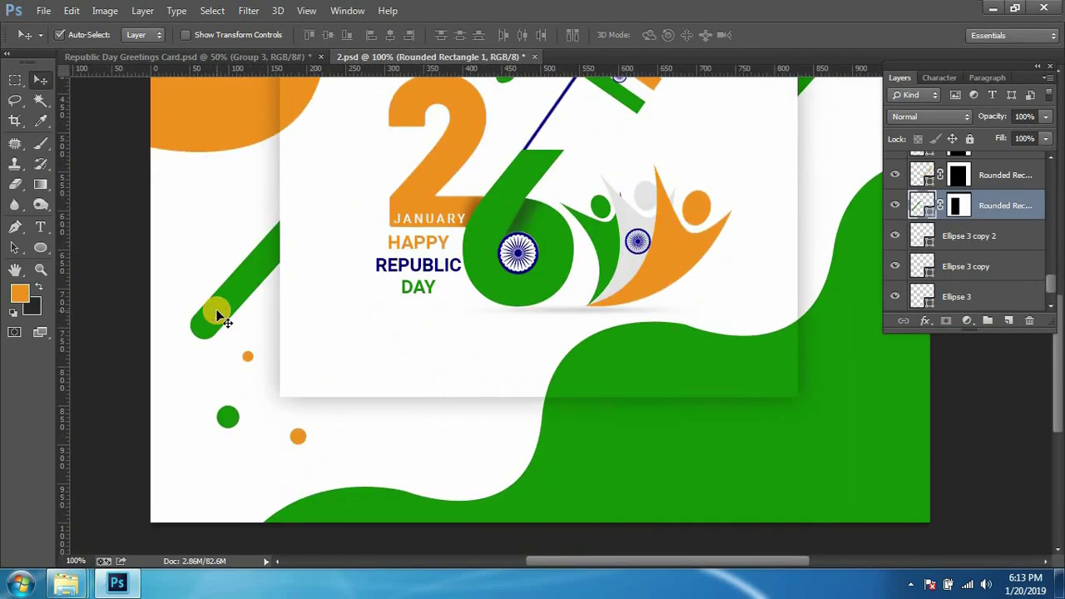
pyautogui.moveTo(217, 315); pyautogui.dragTo(235, 312)
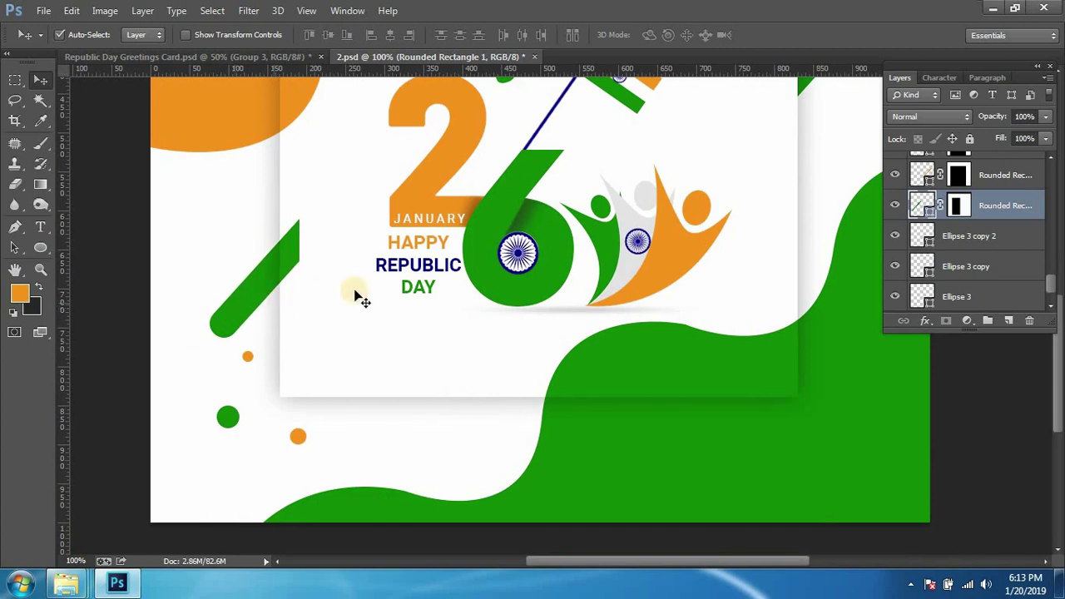
pyautogui.press('m')
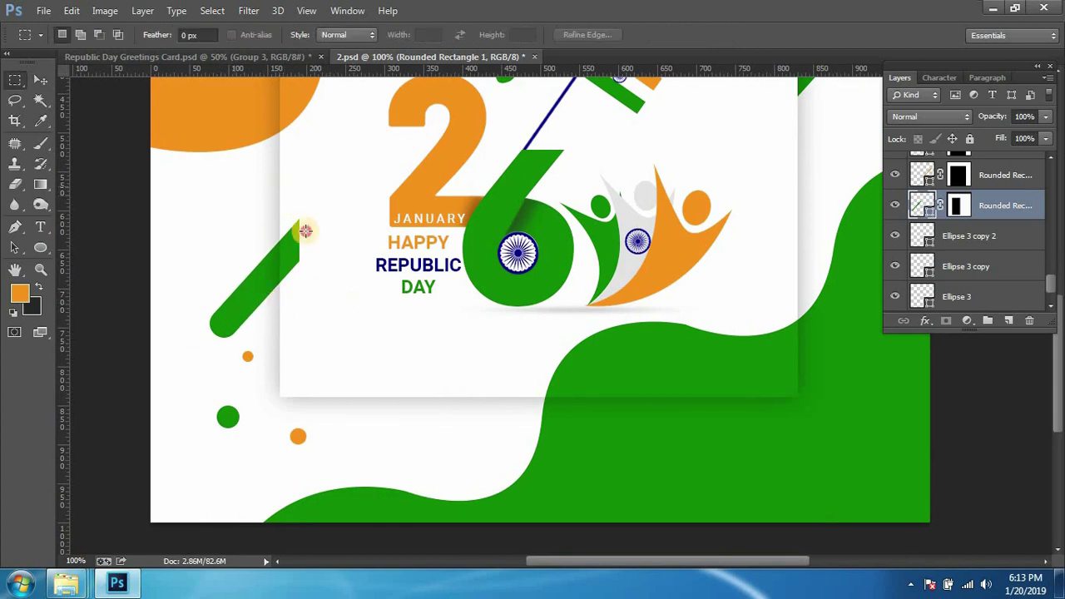
pyautogui.moveTo(279, 187); pyautogui.dragTo(354, 329)
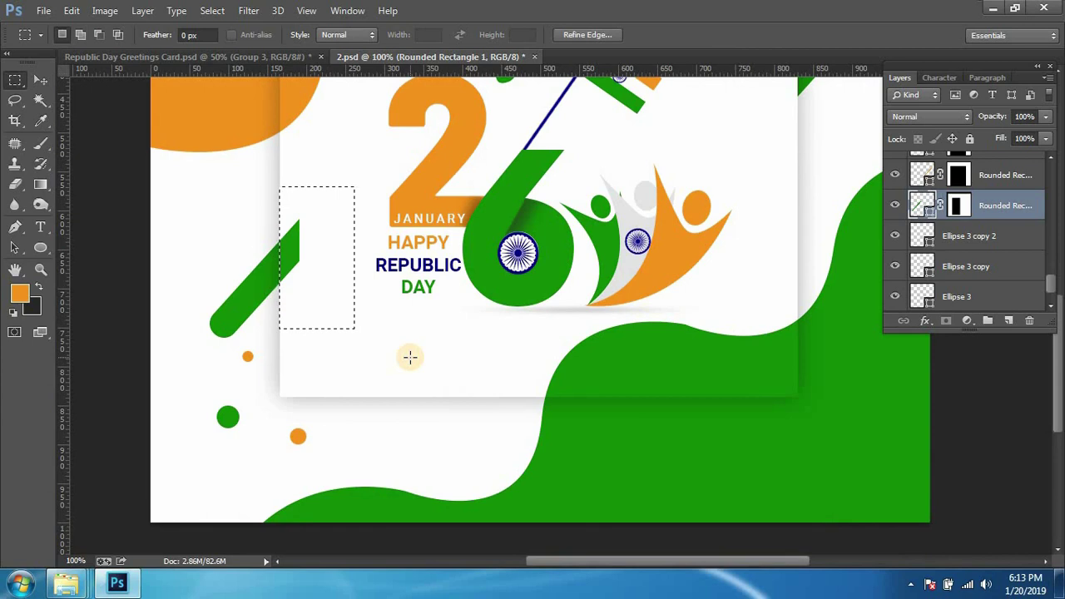
# Step: Paint black on the bar's layer mask inside the selection to hide its top
pyautogui.press('b')
pyautogui.press('d')
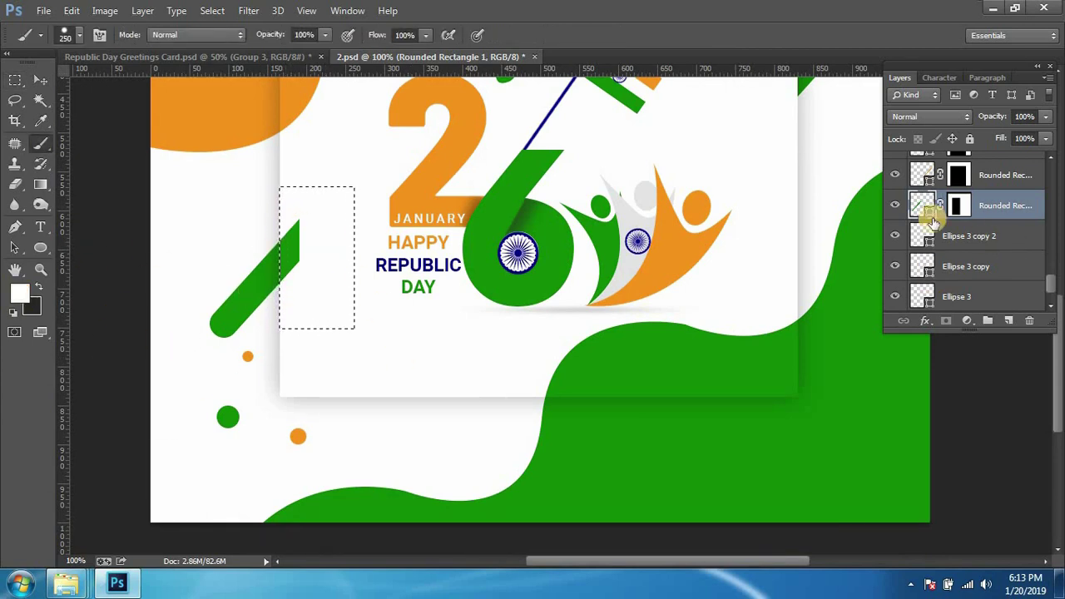
pyautogui.click(895, 205)
pyautogui.click(895, 205)
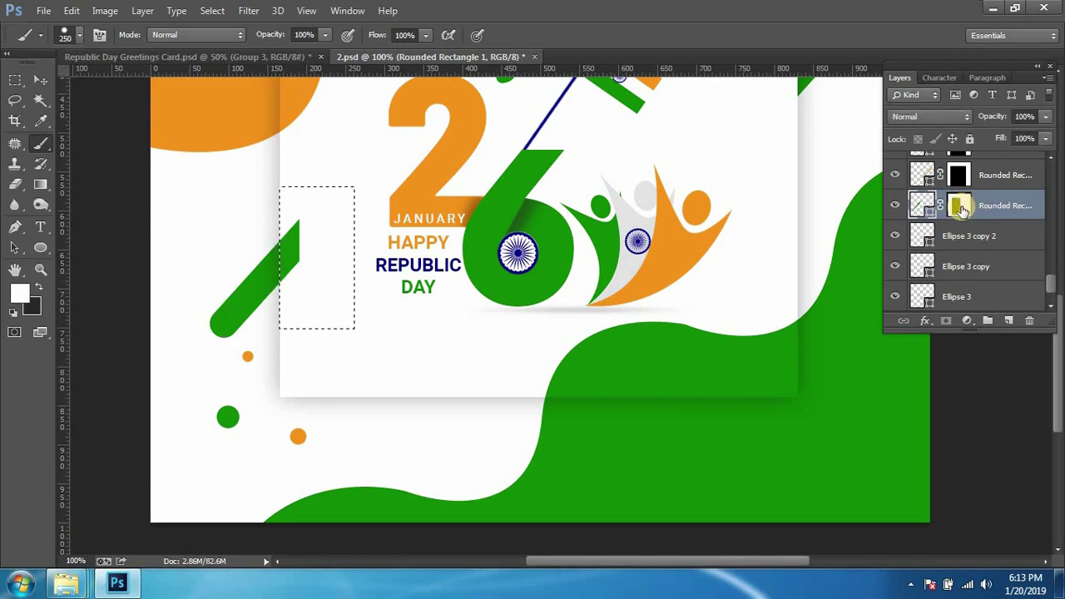
pyautogui.click(959, 205)
pyautogui.click(350, 210)
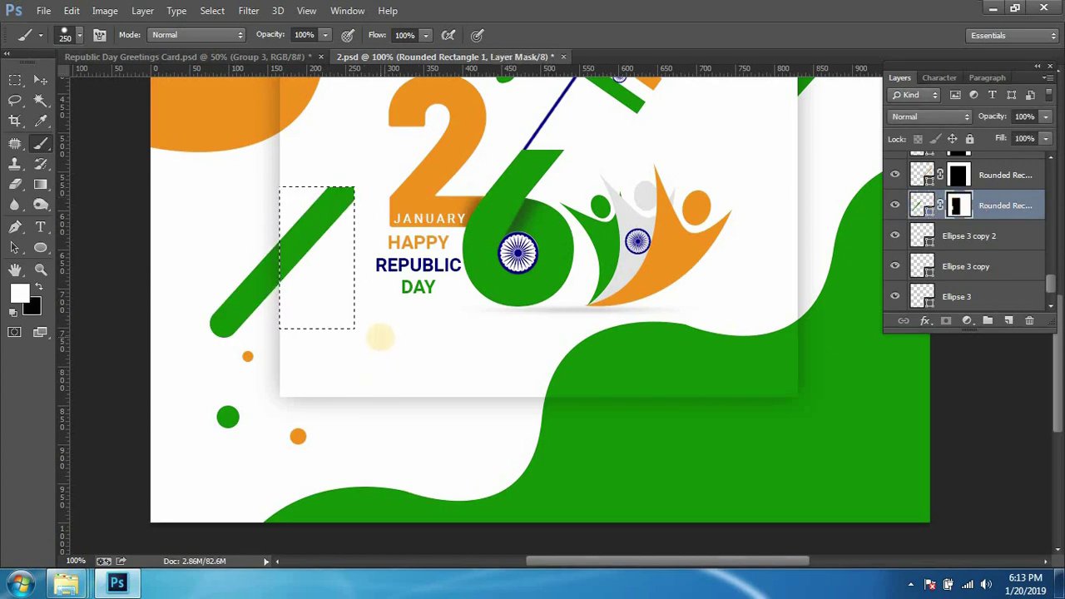
pyautogui.press('x')
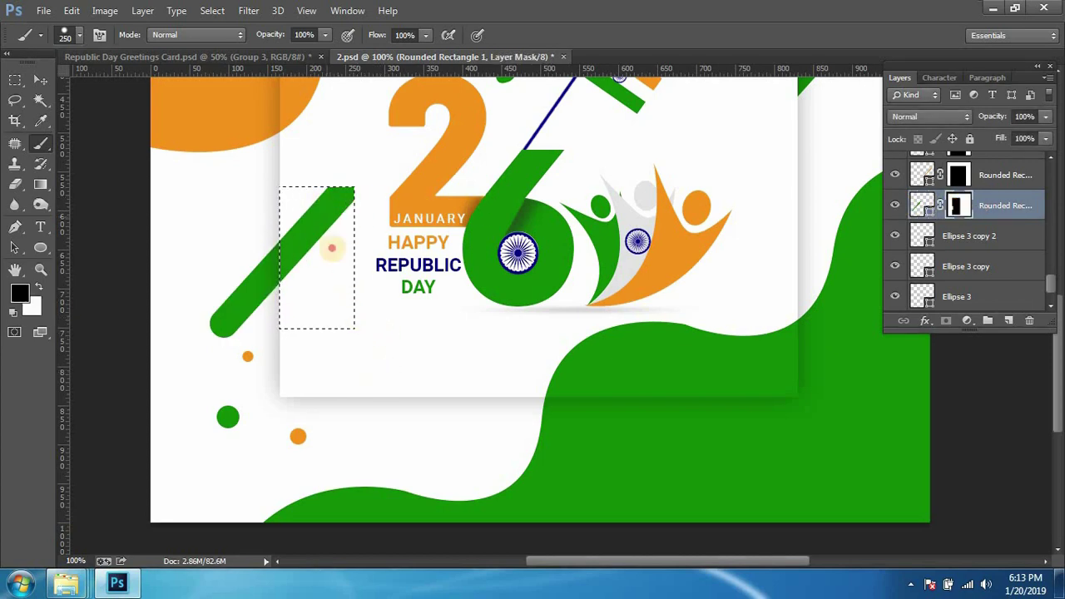
pyautogui.click(324, 243)
# Step: Clear the selection and return to the Move tool
pyautogui.press('v')
pyautogui.hotkey('ctrl', 'd')
pyautogui.scroll(2, 399, 408)
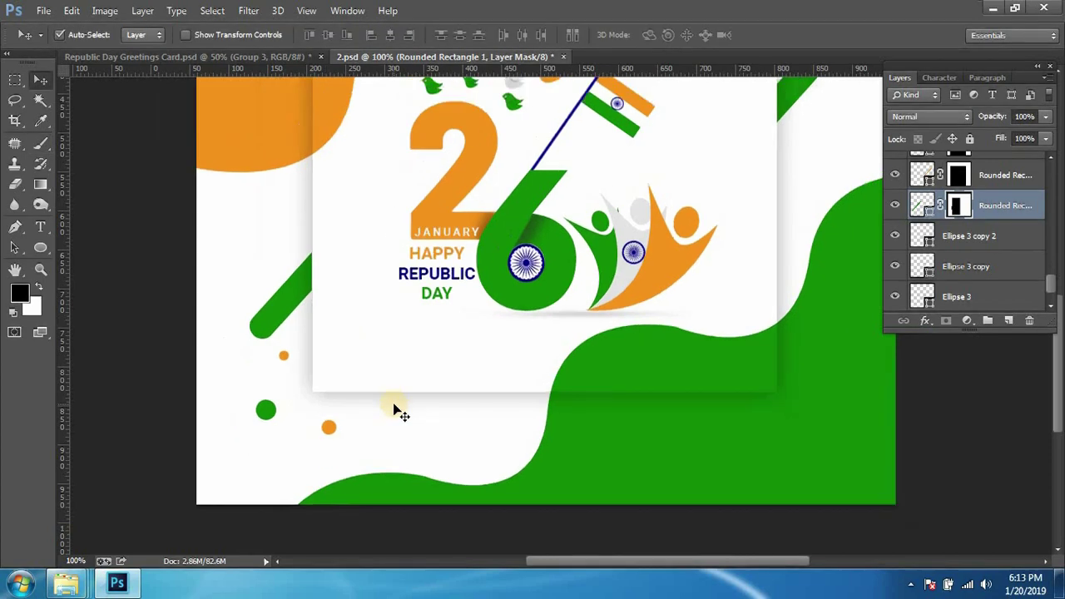
pyautogui.hotkey('ctrl', '-')
pyautogui.hotkey('ctrl', '-')
pyautogui.hotkey('ctrl', '+')
# Step: Save 2.psd and drag a duplicate of the small orange dot up to the right
pyautogui.hotkey('ctrl', 's')
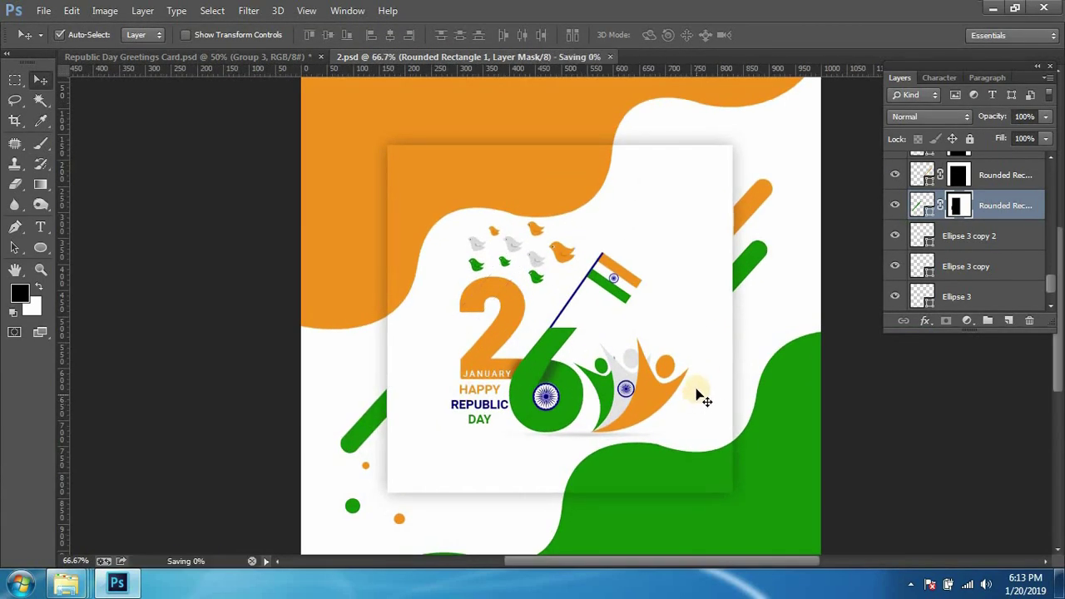
pyautogui.hotkey('ctrl', '-')
pyautogui.hotkey('ctrl', '-')
pyautogui.hotkey('ctrl', '+')
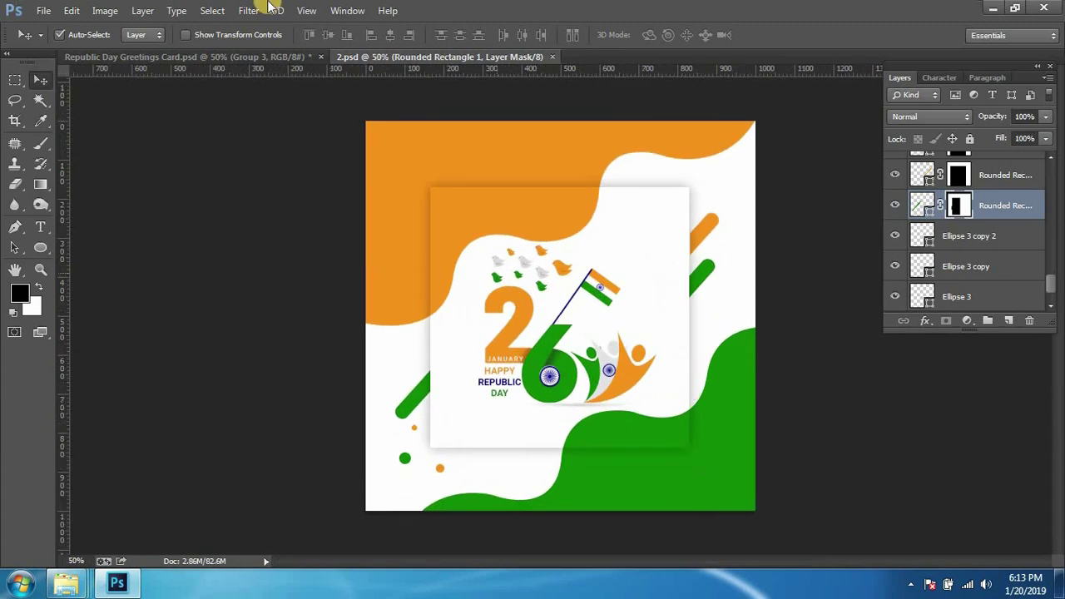
pyautogui.click(281, 57)
pyautogui.click(434, 65)
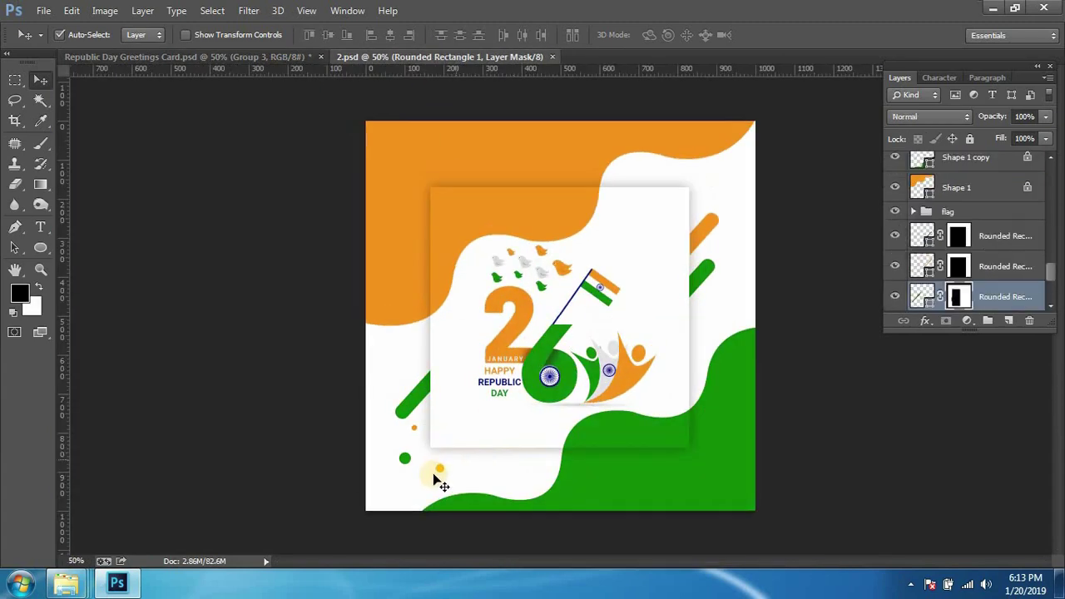
pyautogui.moveTo(440, 472); pyautogui.dragTo(720, 248)
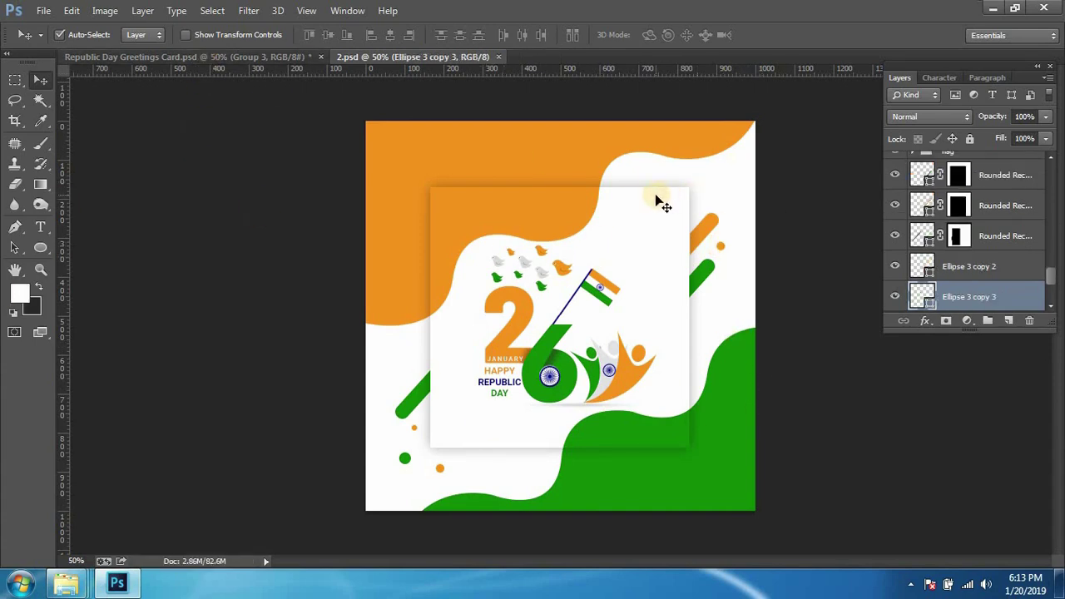
# Step: Put the top orange wave layer Shape 1 into a Warp transform
pyautogui.click(665, 148)
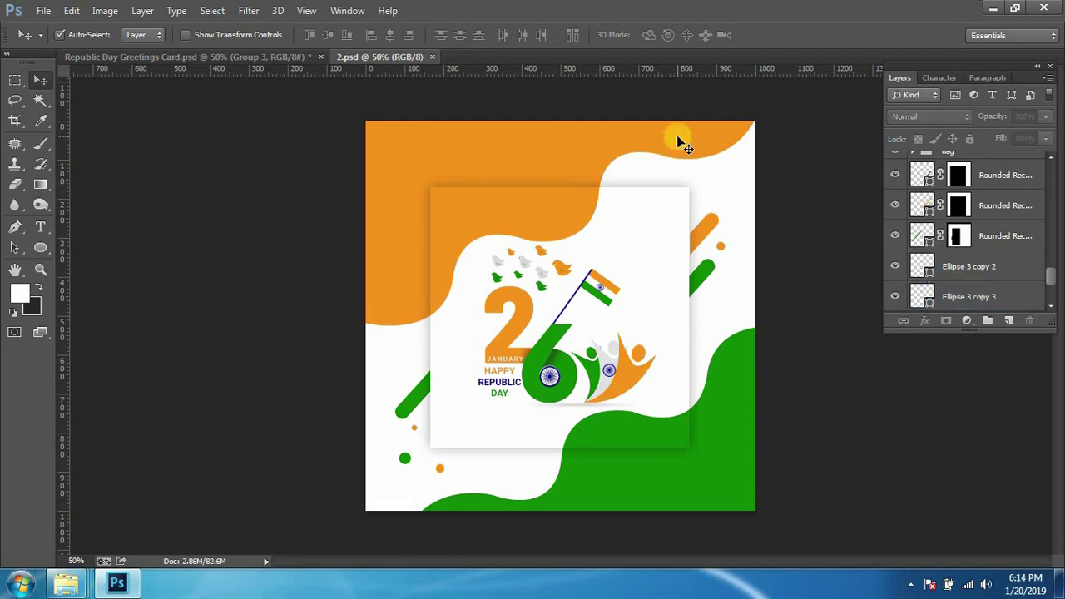
pyautogui.scroll(-2, 948, 266)
pyautogui.scroll(-1, 957, 283)
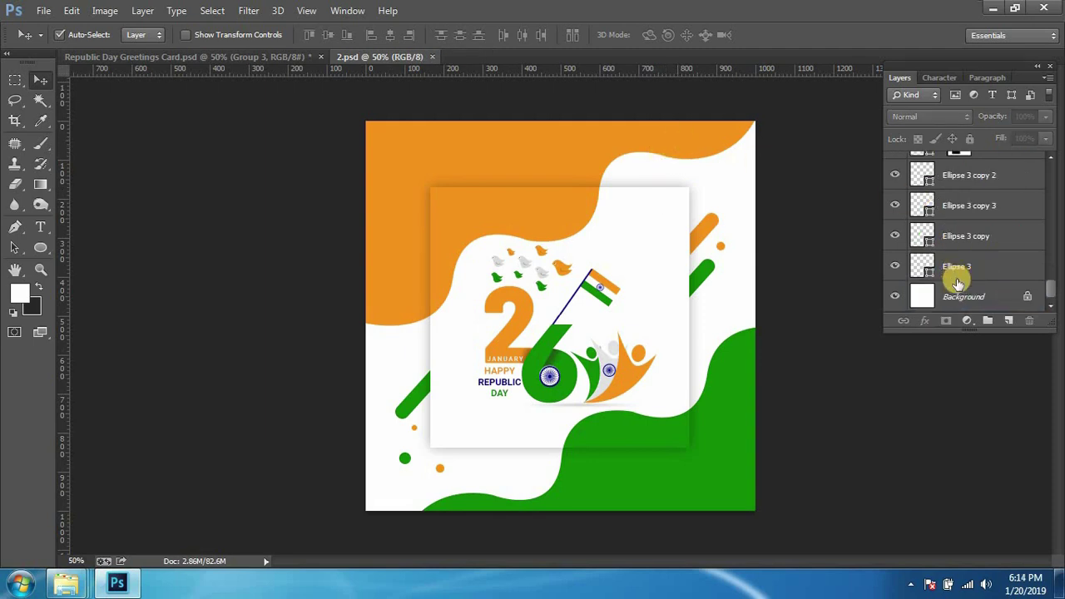
pyautogui.scroll(5, 957, 282)
pyautogui.scroll(1, 1036, 278)
pyautogui.click(972, 215)
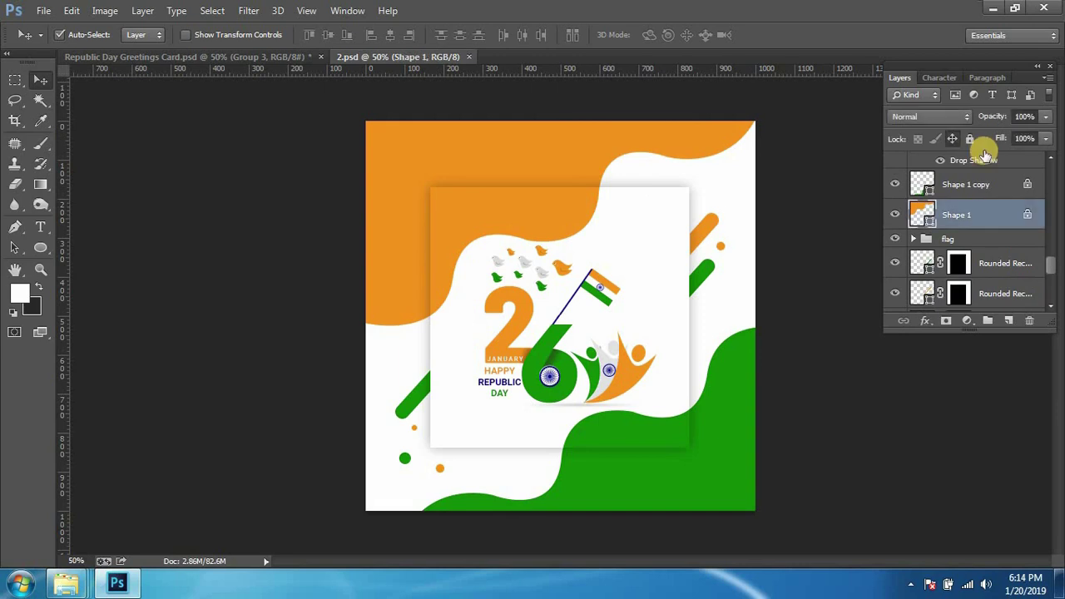
pyautogui.hotkey('ctrl', 't')
pyautogui.rightClick(673, 137)
pyautogui.click(695, 259)
# Step: Drag the warp handles so the wave reaches the top-right corner, then apply
pyautogui.moveTo(701, 148)
pyautogui.mouseDown()
pyautogui.moveTo(758, 129)
pyautogui.moveTo(755, 115)
pyautogui.mouseUp()
pyautogui.moveTo(657, 119); pyautogui.dragTo(626, 119)
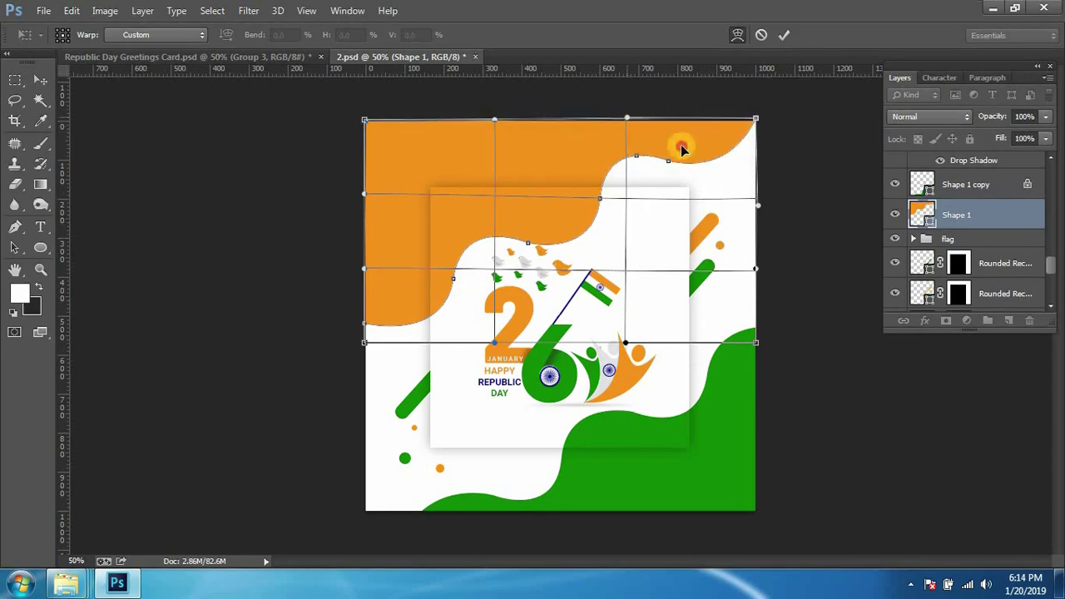
pyautogui.moveTo(689, 160)
pyautogui.mouseDown()
pyautogui.moveTo(706, 174)
pyautogui.moveTo(637, 142)
pyautogui.moveTo(632, 117)
pyautogui.mouseUp()
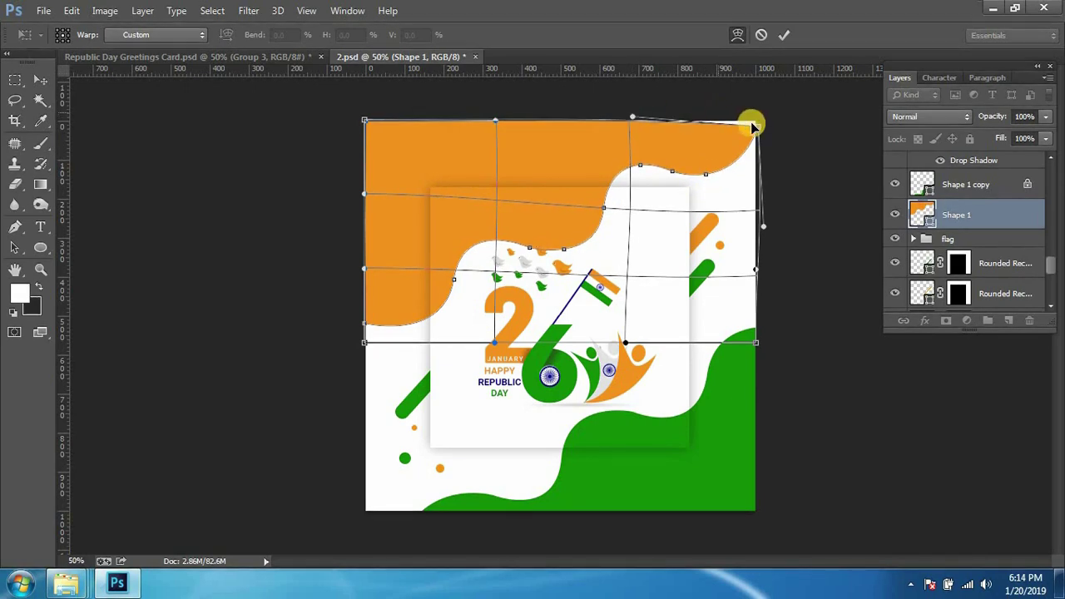
pyautogui.moveTo(754, 125); pyautogui.dragTo(759, 117)
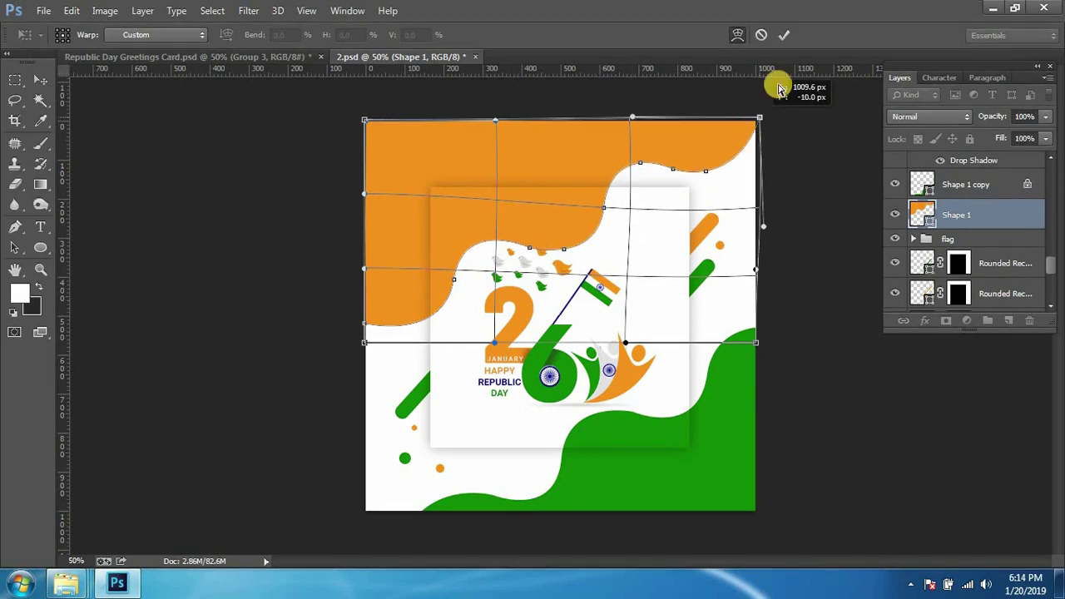
pyautogui.press('Return')
pyautogui.click(668, 218)
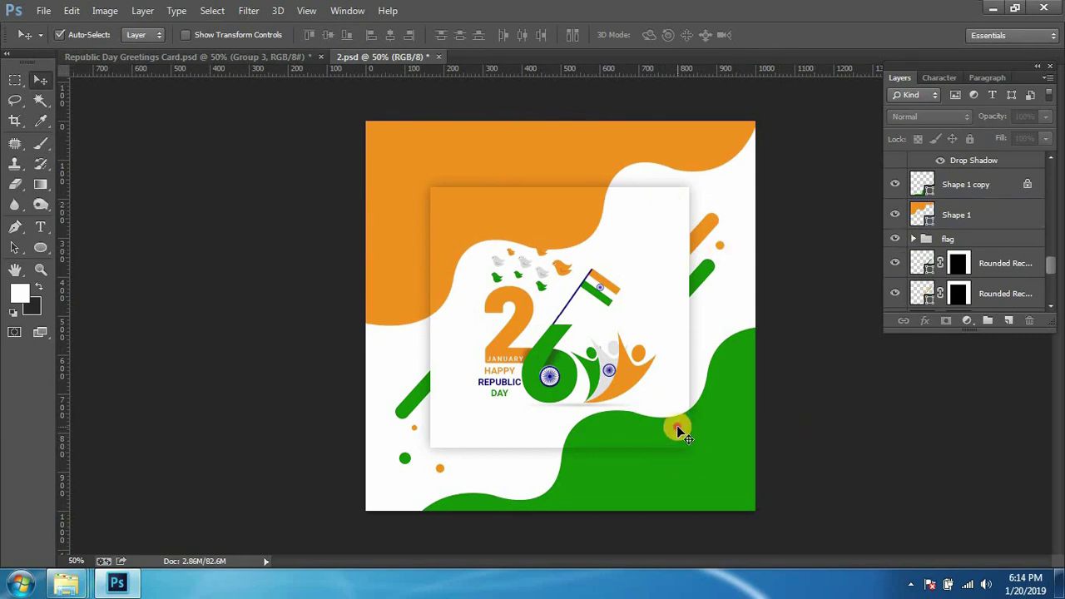
# Step: Select the white card layer Rectangle 1
pyautogui.scroll(1, 992, 206)
pyautogui.click(991, 206)
pyautogui.scroll(2, 988, 208)
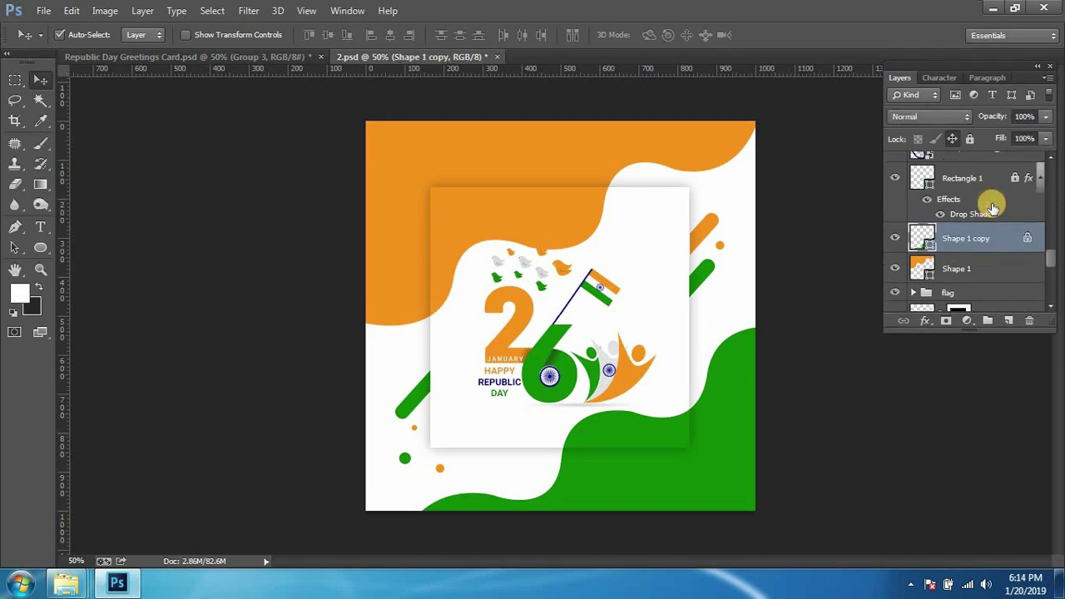
pyautogui.scroll(1, 986, 204)
pyautogui.click(984, 198)
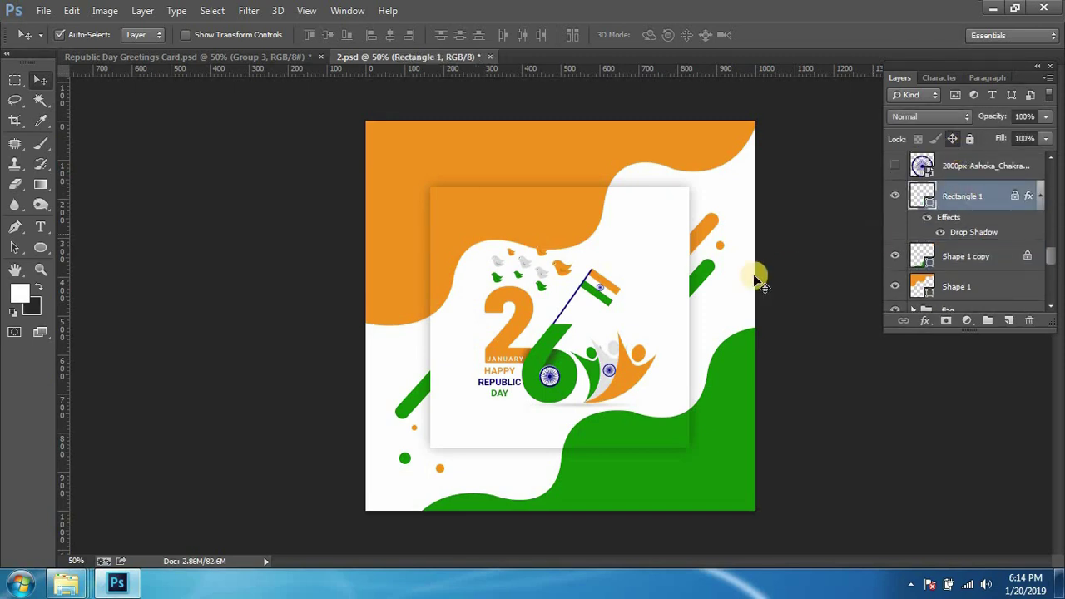
pyautogui.click(719, 408)
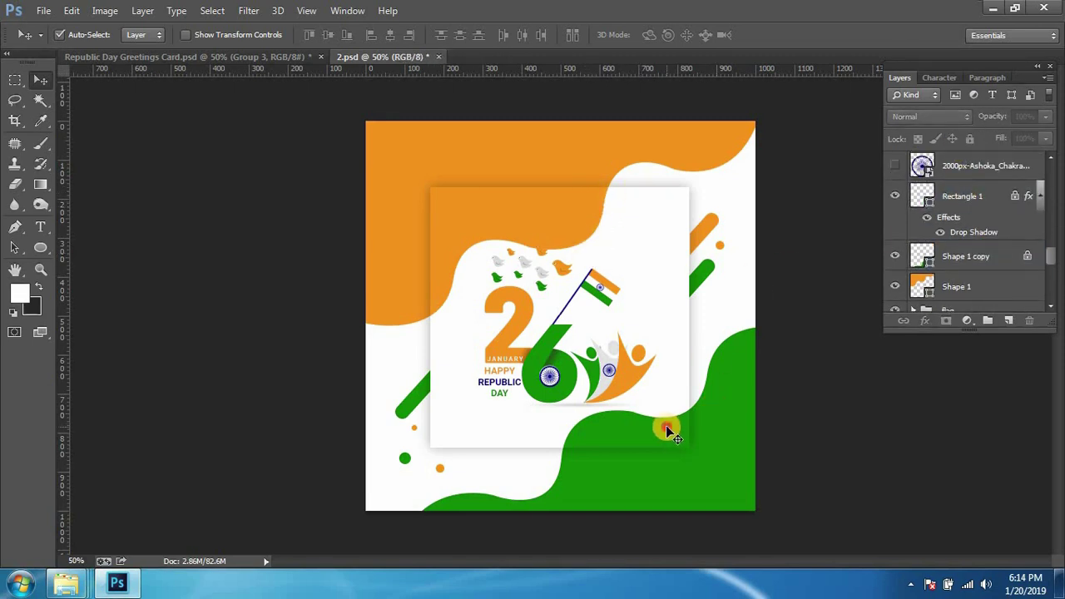
pyautogui.click(965, 193)
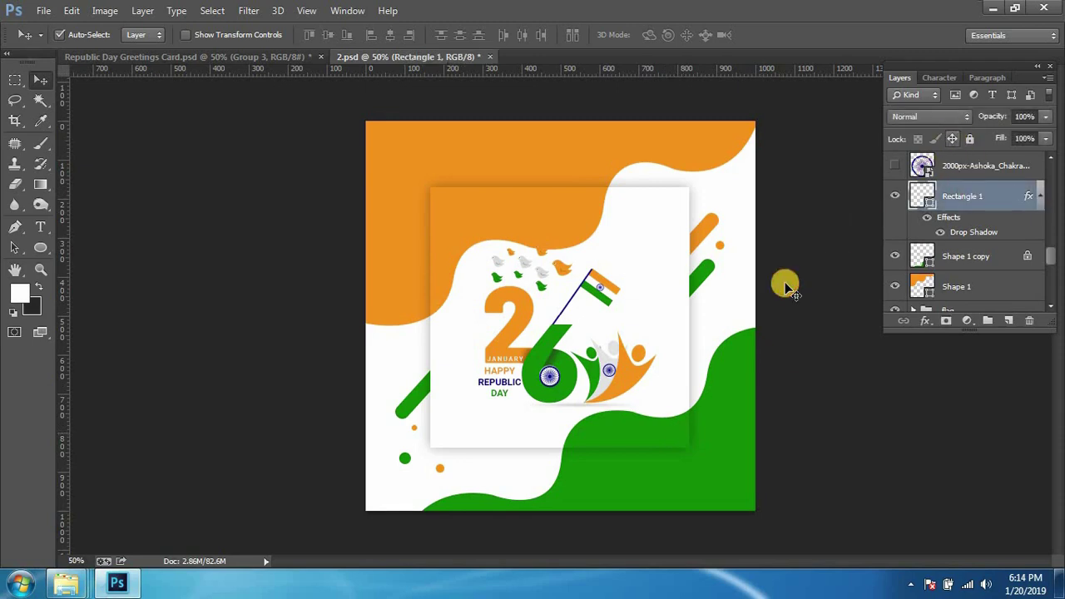
# Step: Stretch the card a little taller from its centre, undoing an oversized try, and save
pyautogui.hotkey('ctrl', 't')
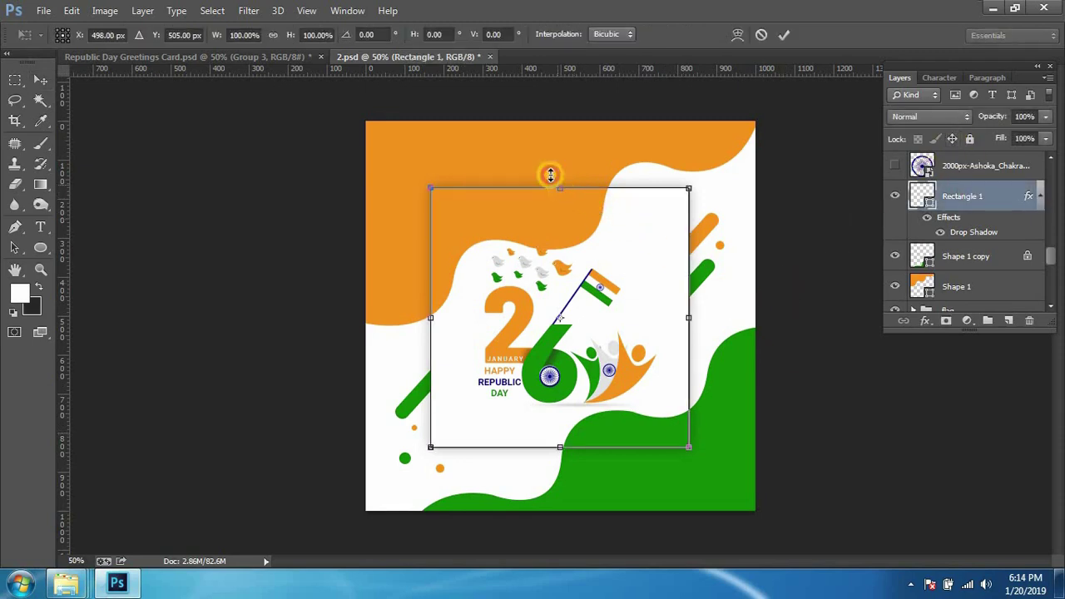
pyautogui.moveTo(561, 186); pyautogui.dragTo(560, 164)
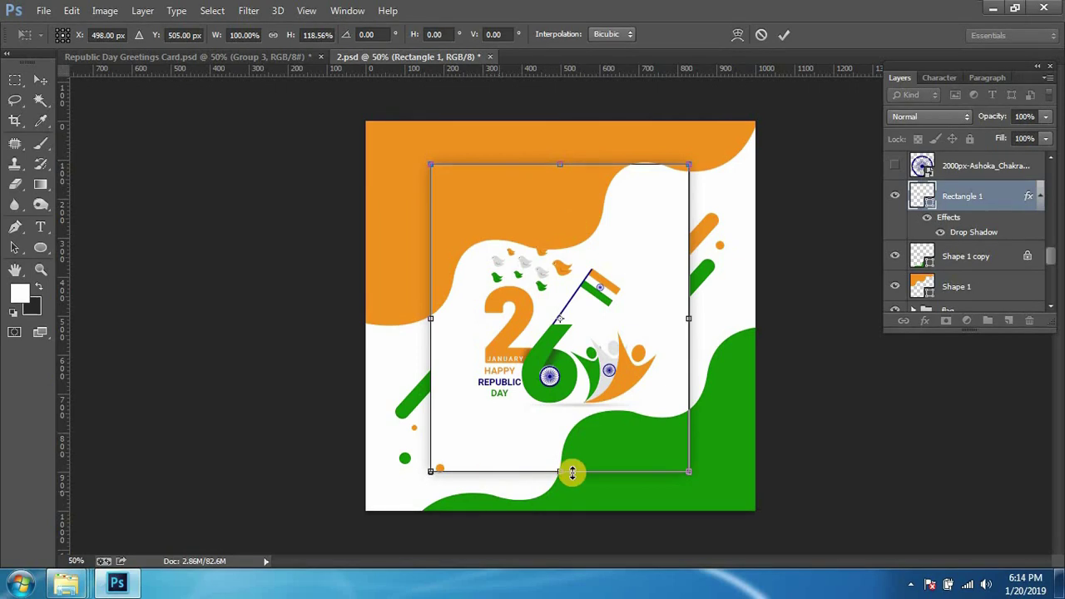
pyautogui.press('Return')
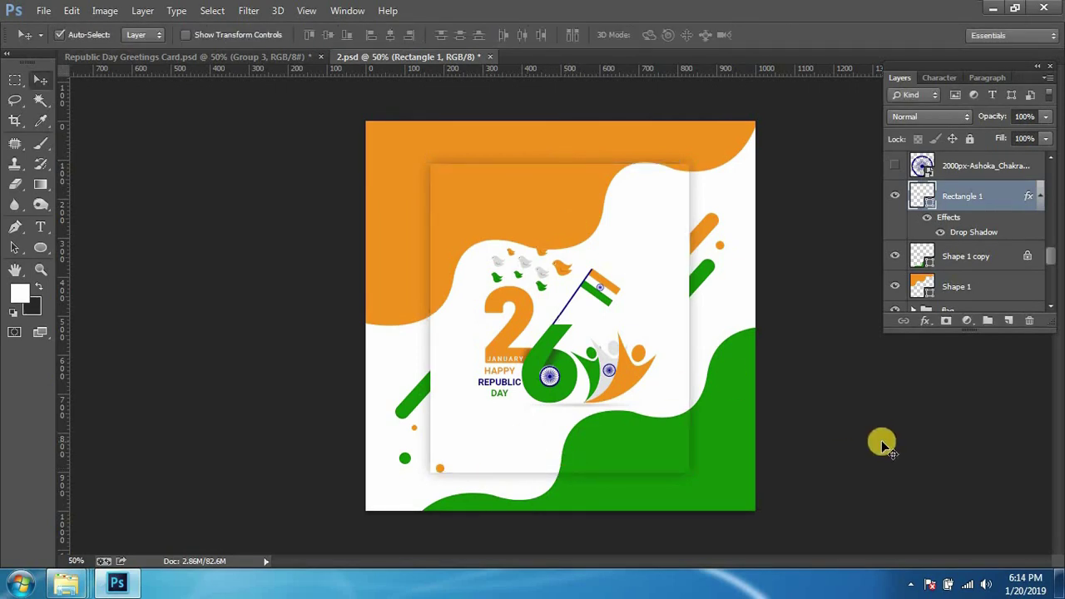
pyautogui.hotkey('ctrl', 'z')
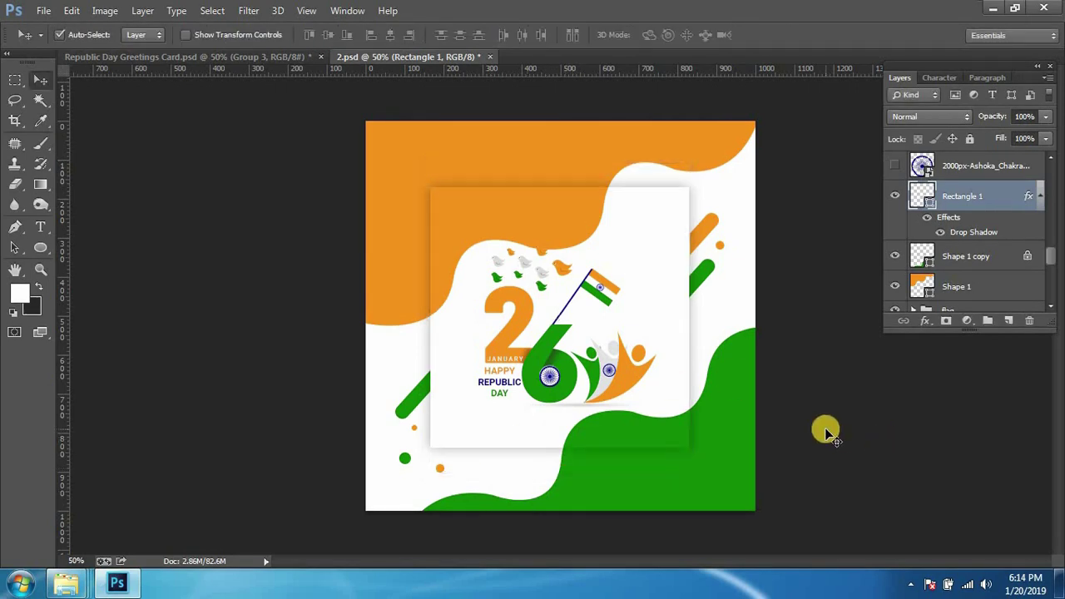
pyautogui.hotkey('ctrl', 't')
pyautogui.moveTo(555, 181); pyautogui.dragTo(558, 171)
pyautogui.press('Return')
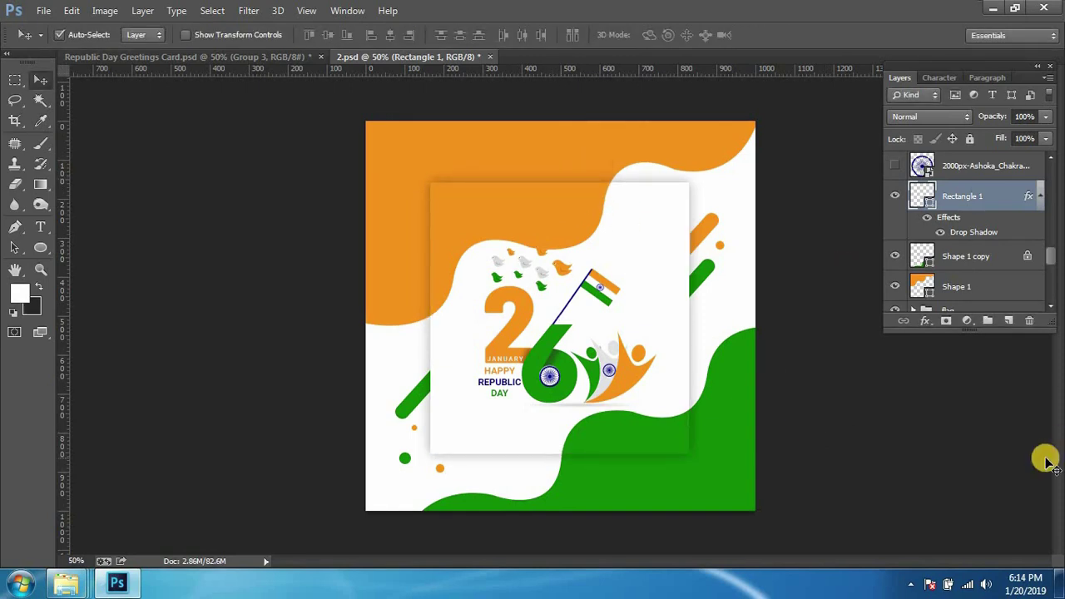
pyautogui.hotkey('ctrl', 's')
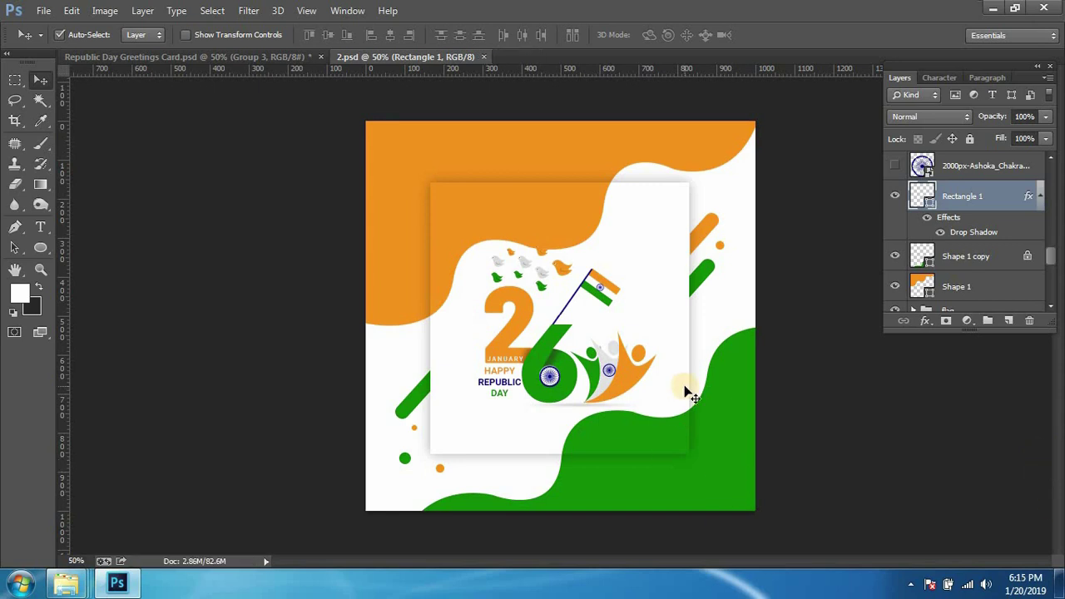
# Step: Warp the orange top wave (Shape 1) slightly upward and save the card
pyautogui.scroll(1, 684, 391)
pyautogui.scroll(1, 684, 391)
pyautogui.scroll(-1, 684, 391)
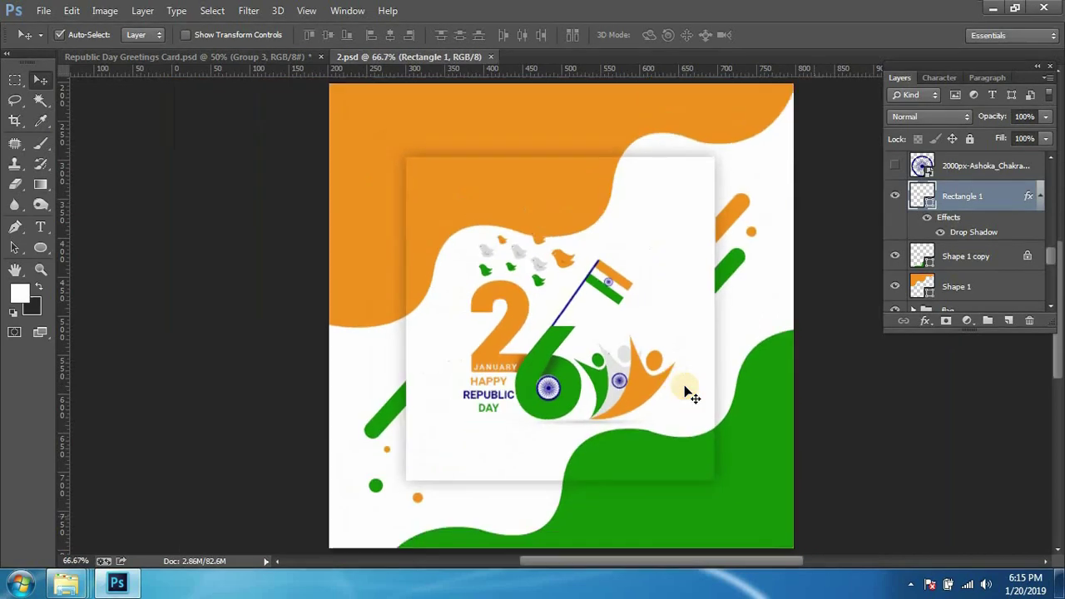
pyautogui.scroll(-2, 684, 391)
pyautogui.scroll(1, 686, 390)
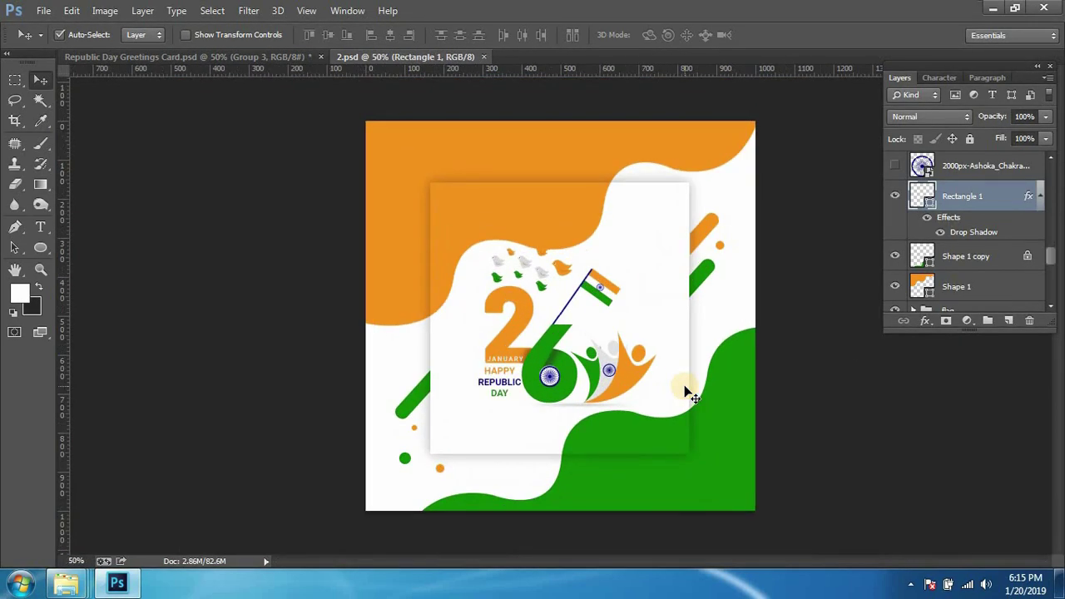
pyautogui.click(689, 145)
pyautogui.hotkey('ctrl', 't')
pyautogui.rightClick(688, 143)
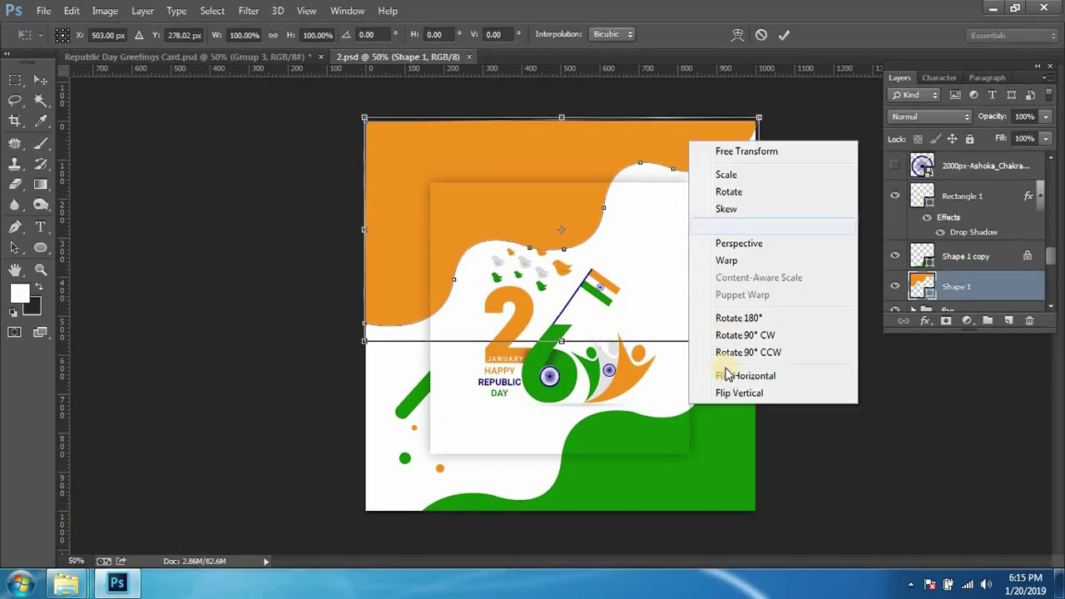
pyautogui.click(715, 260)
pyautogui.moveTo(533, 235); pyautogui.dragTo(532, 224)
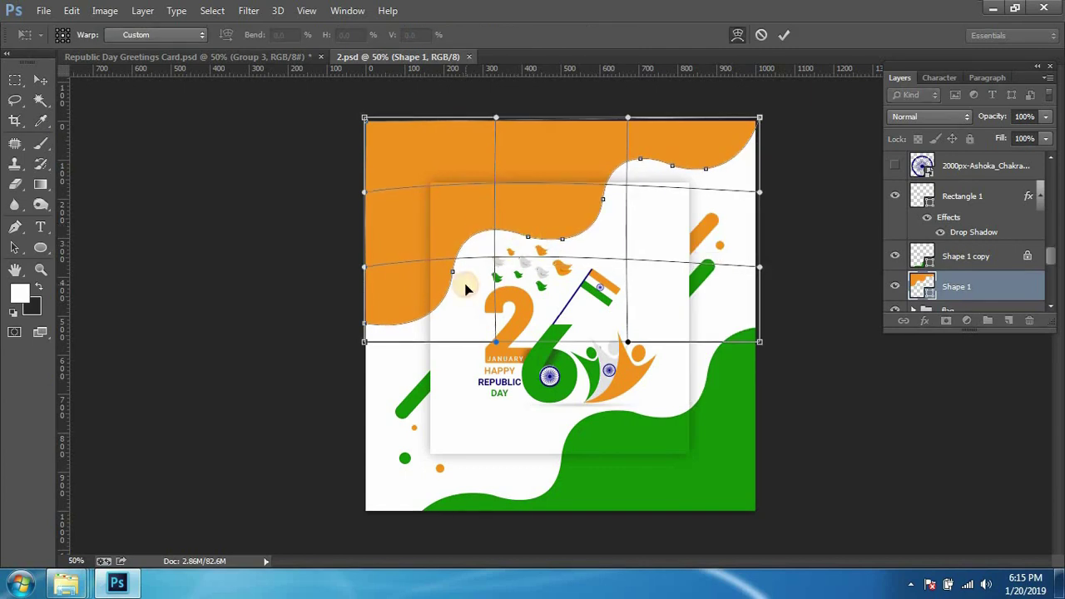
pyautogui.press('Return')
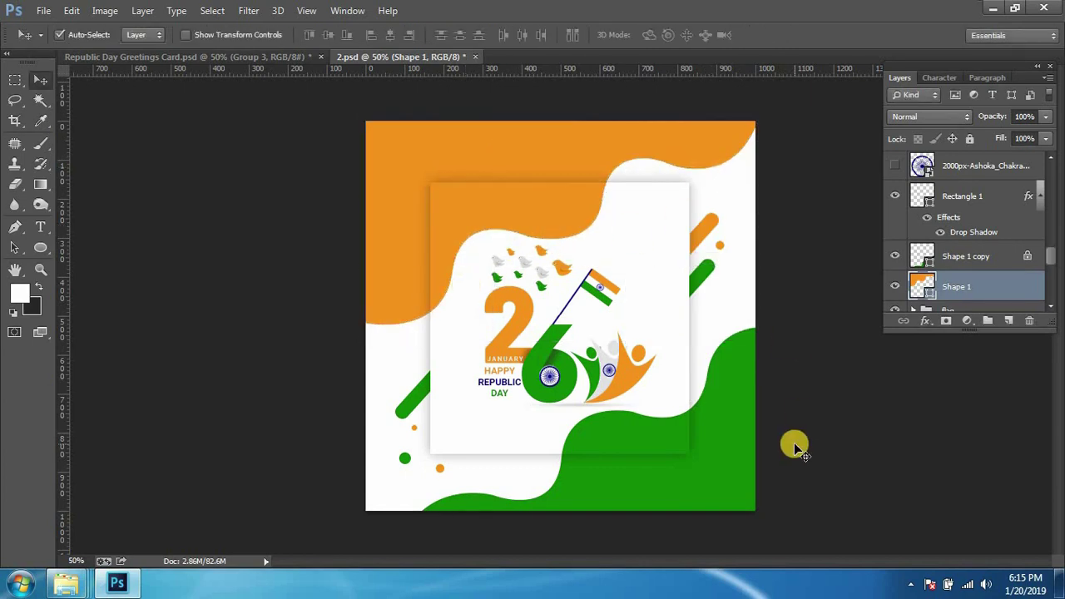
pyautogui.hotkey('ctrl', 's')
# Step: Unlock Shape 1 copy and warp the green bottom wave slightly
pyautogui.hotkey('ctrl', '-')
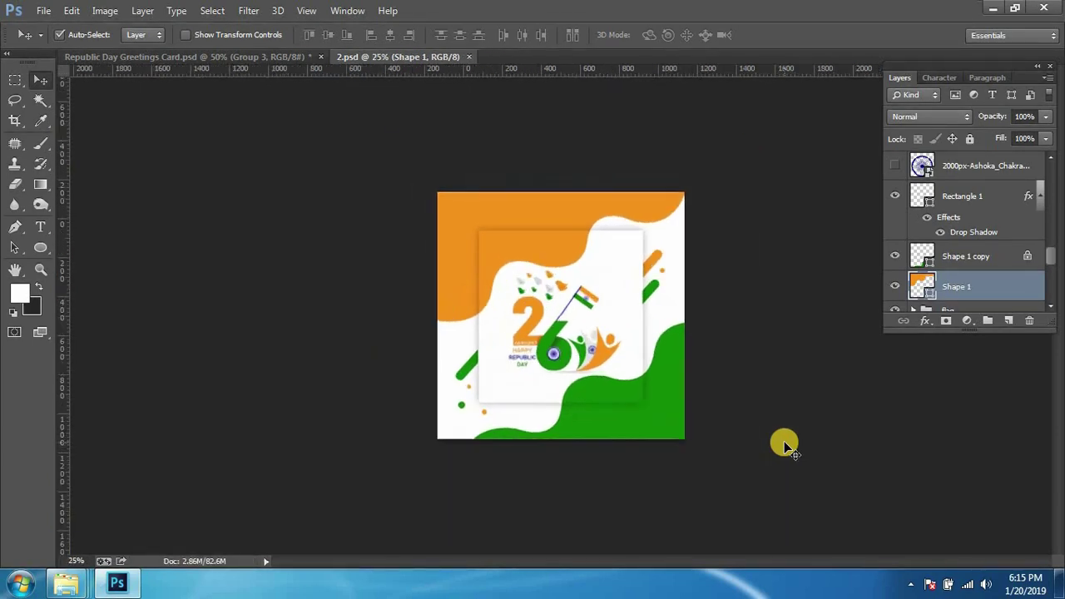
pyautogui.hotkey('ctrl', '+')
pyautogui.scroll(-1, 657, 412)
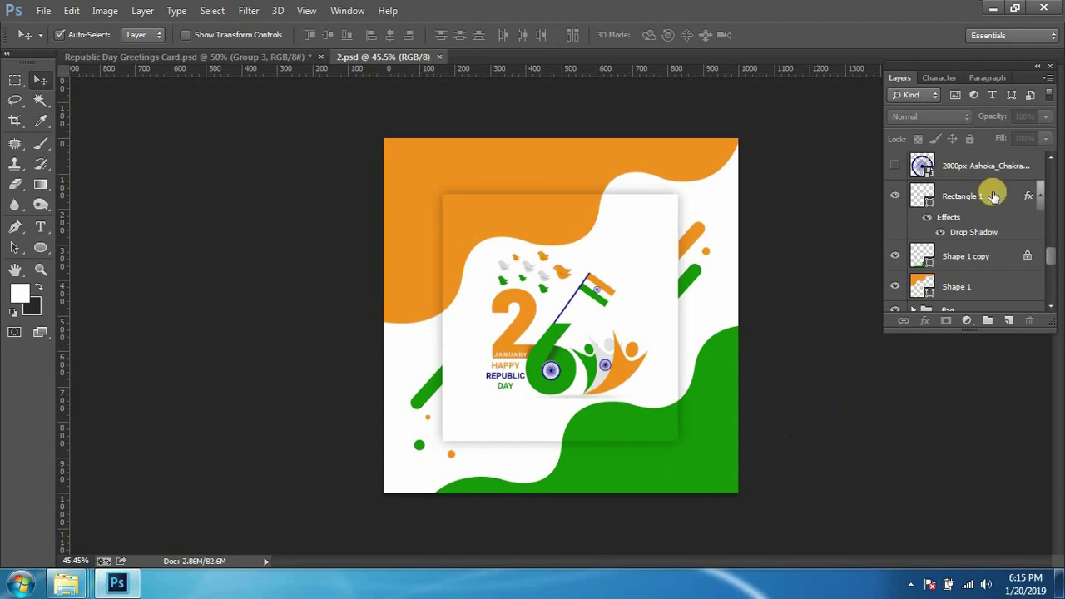
pyautogui.click(980, 255)
pyautogui.click(965, 140)
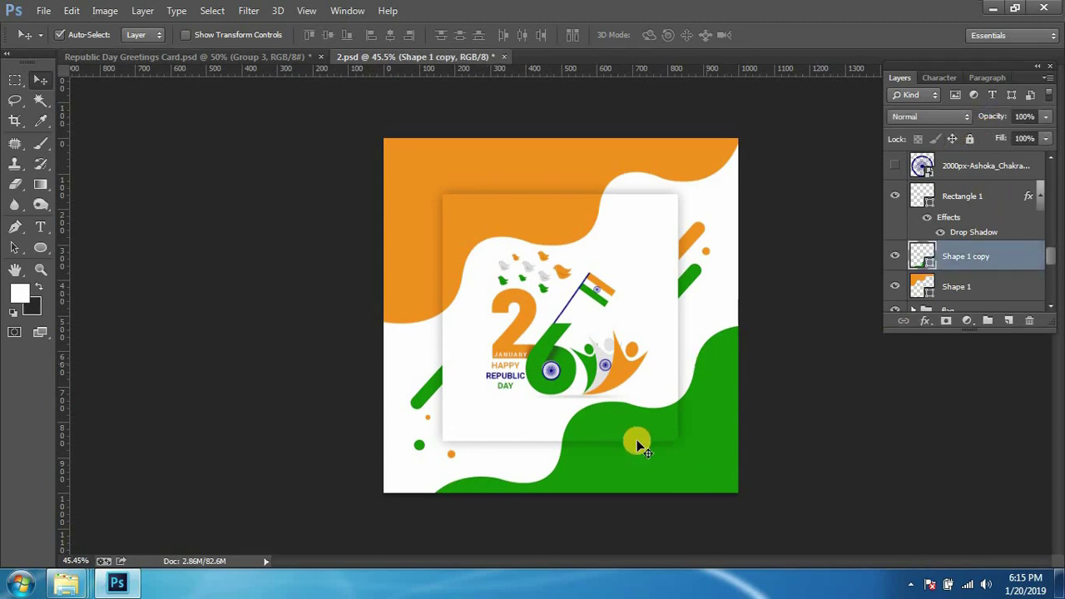
pyautogui.hotkey('ctrl', 't')
pyautogui.rightClick(669, 460)
pyautogui.click(691, 316)
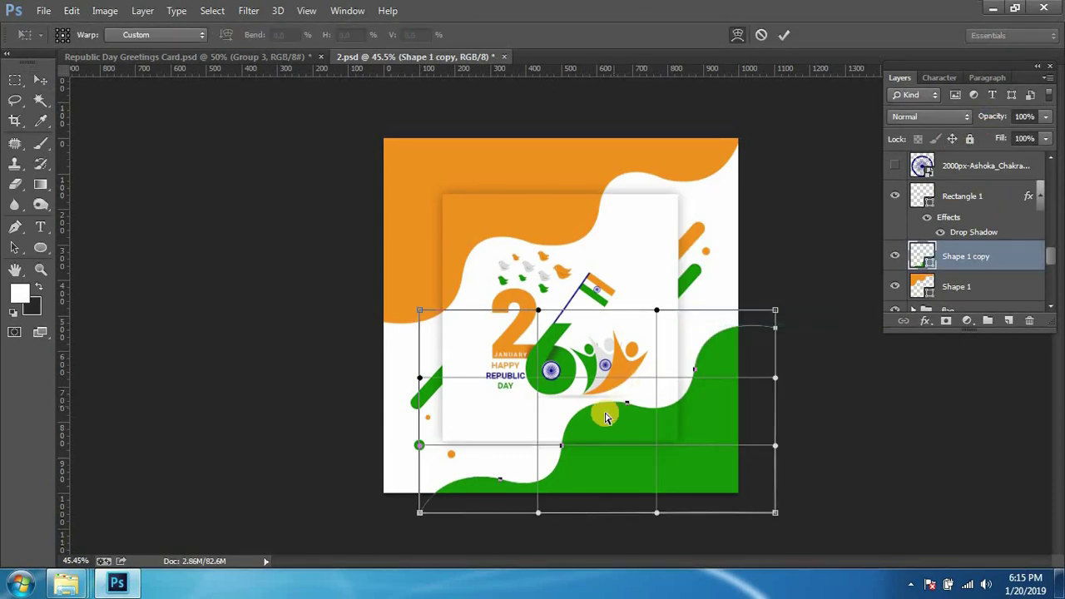
pyautogui.moveTo(604, 417); pyautogui.dragTo(637, 406)
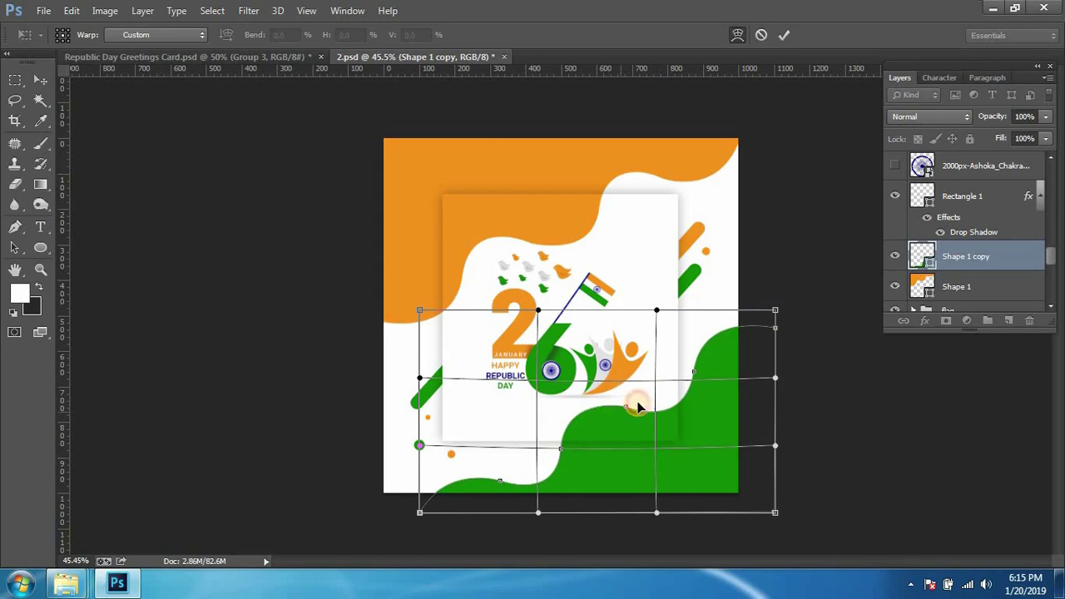
pyautogui.doubleClick(656, 434)
# Step: Save the card and lock the position of the white card layer Rectangle 1
pyautogui.hotkey('ctrl', 's')
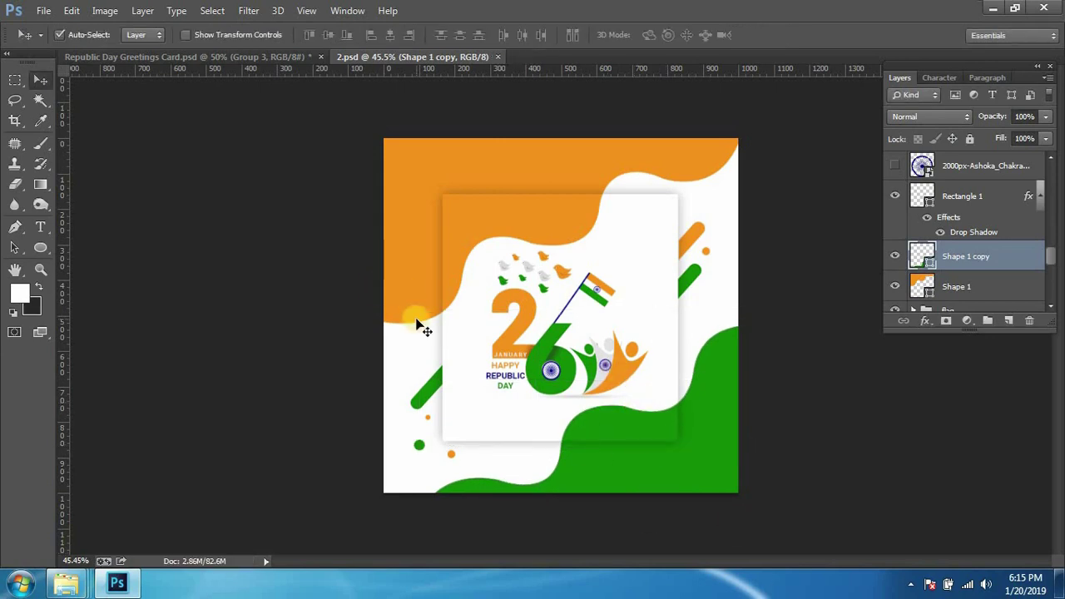
pyautogui.scroll(2, 420, 326)
pyautogui.scroll(1, 578, 235)
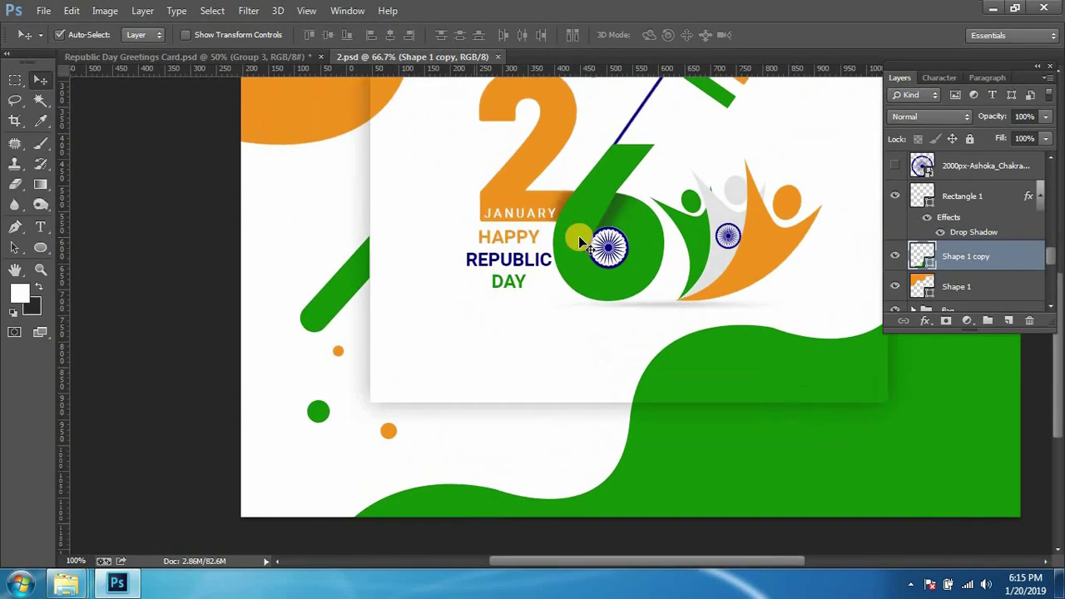
pyautogui.click(409, 307)
pyautogui.click(951, 137)
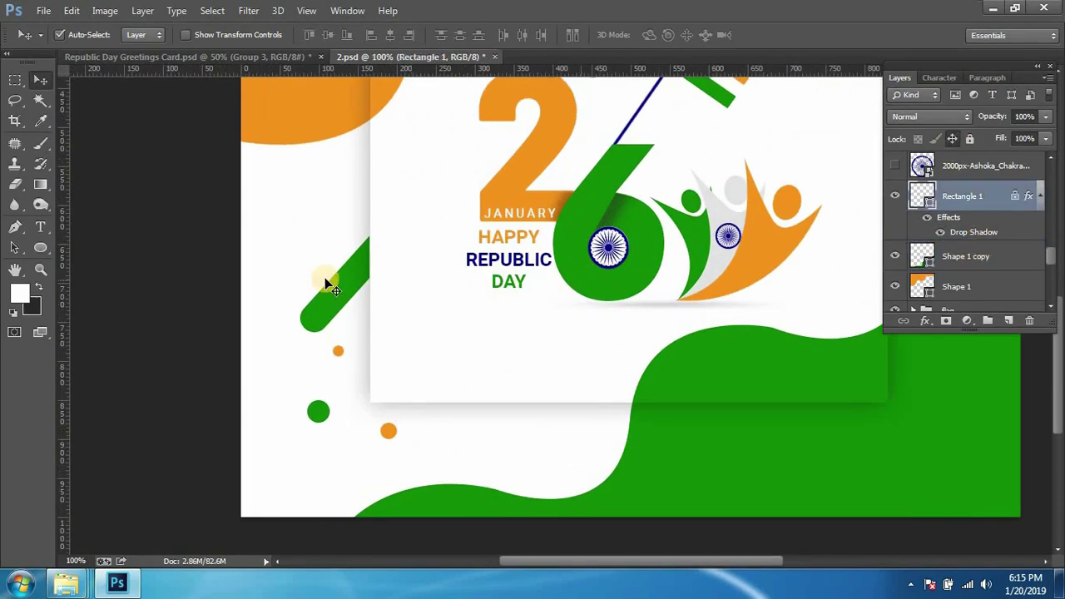
# Step: Check the finished Republic Day card, then fully lock Rectangle 1 with Lock All
pyautogui.click(214, 58)
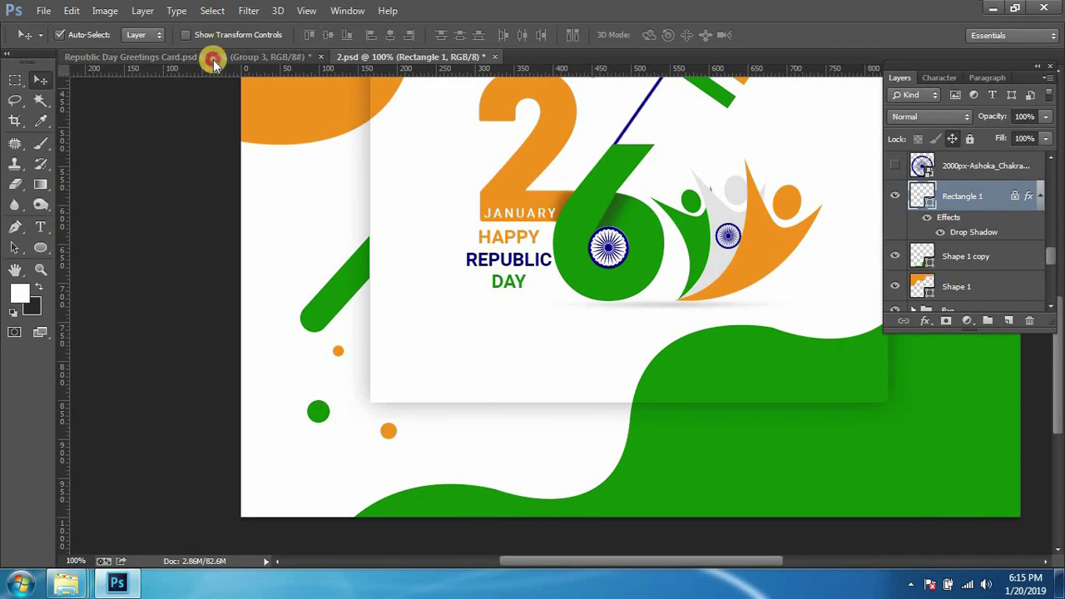
pyautogui.click(379, 57)
pyautogui.press('p')
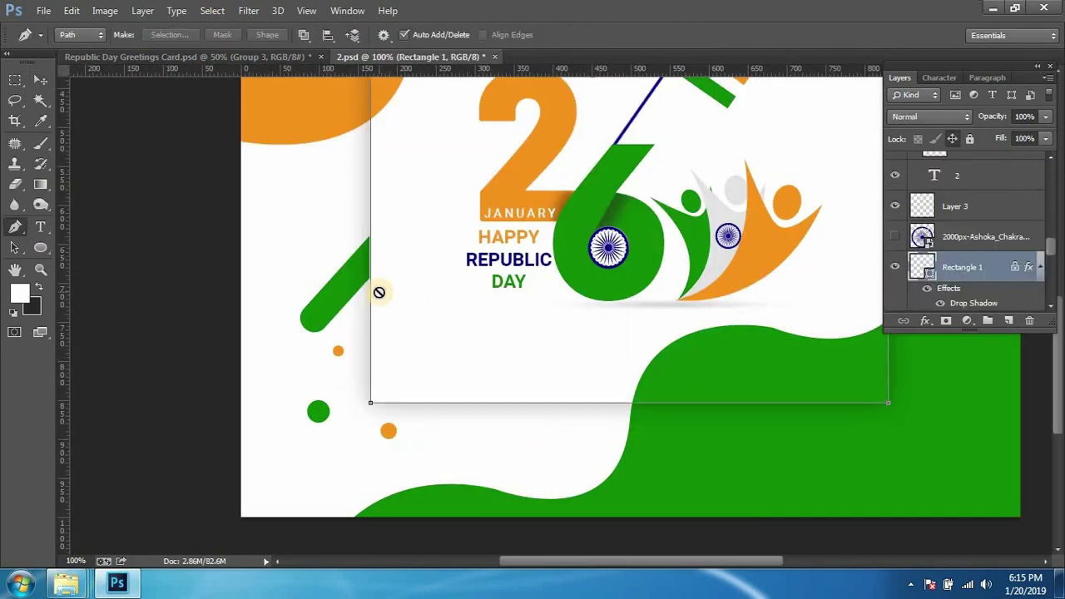
pyautogui.hotkey('ctrl', '+')
pyautogui.hscroll(-5, 374, 267)
pyautogui.scroll(-2, 374, 266)
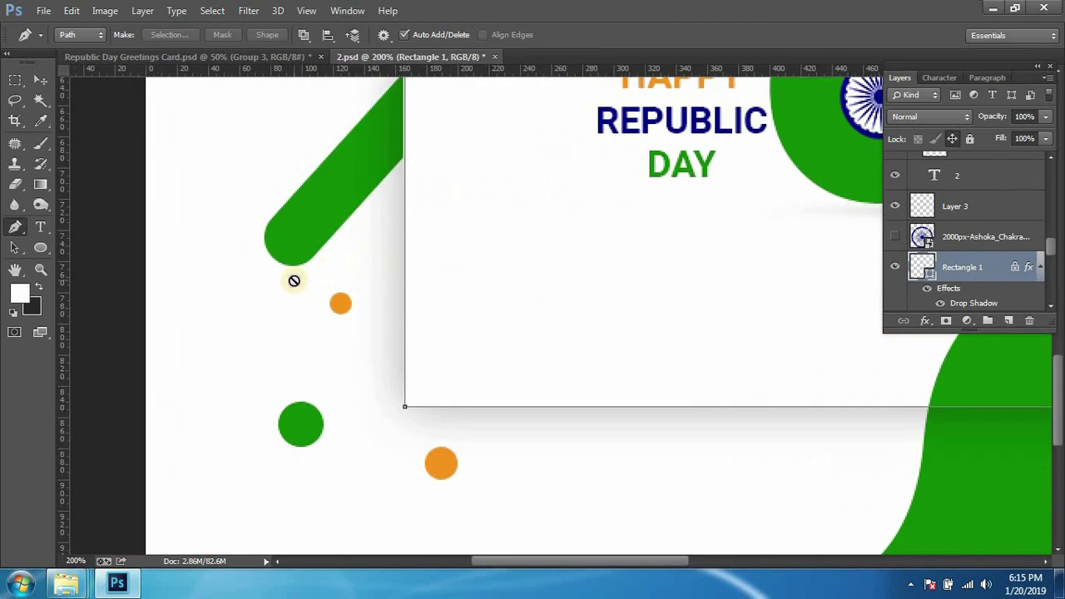
pyautogui.press('v')
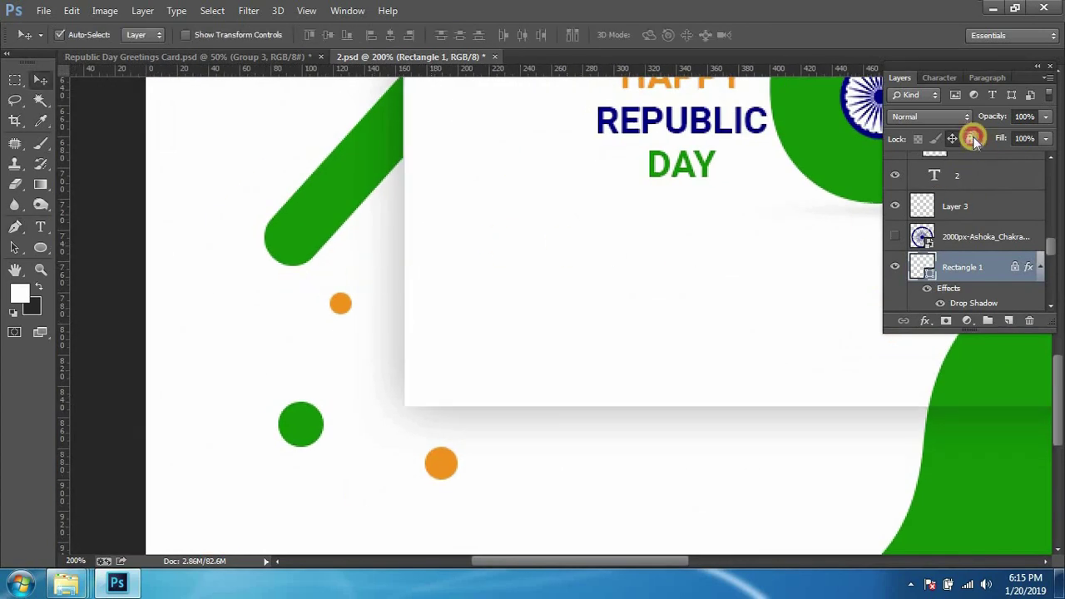
pyautogui.click(972, 138)
pyautogui.press('p')
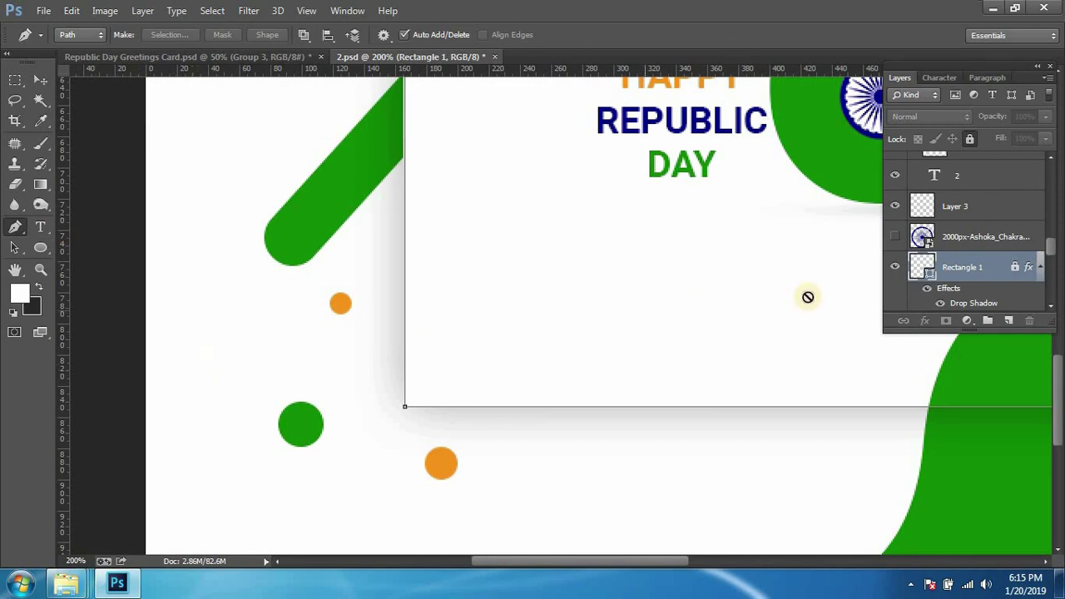
# Step: On a new layer, draw a closed wavy path along the card's left edge as orange Shape 4
pyautogui.click(1010, 320)
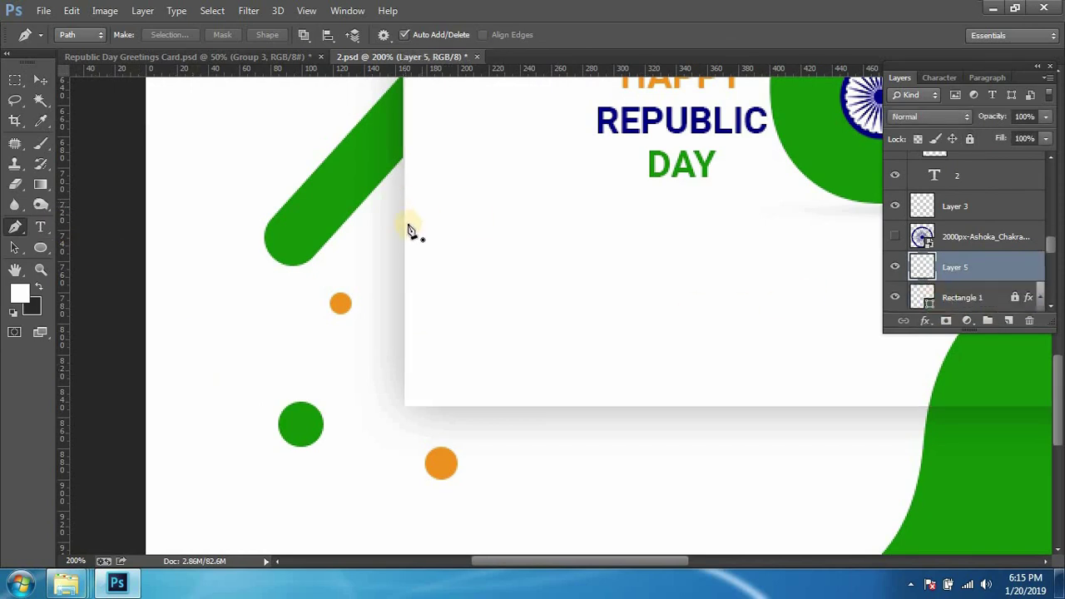
pyautogui.click(404, 230)
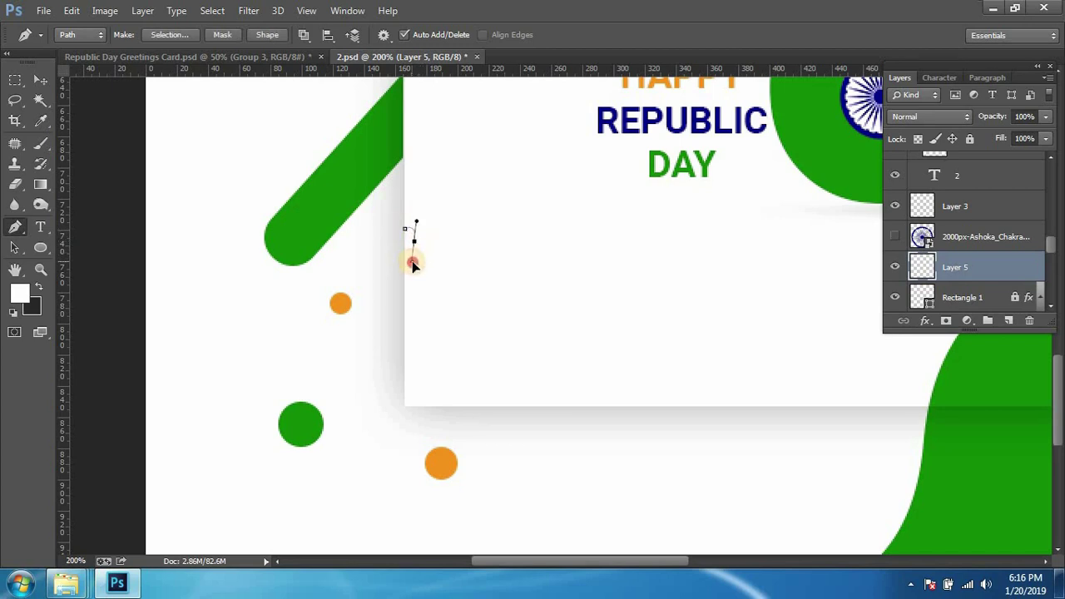
pyautogui.moveTo(413, 262); pyautogui.dragTo(418, 248)
pyautogui.click(422, 288)
pyautogui.moveTo(415, 284); pyautogui.dragTo(418, 289)
pyautogui.click(427, 316)
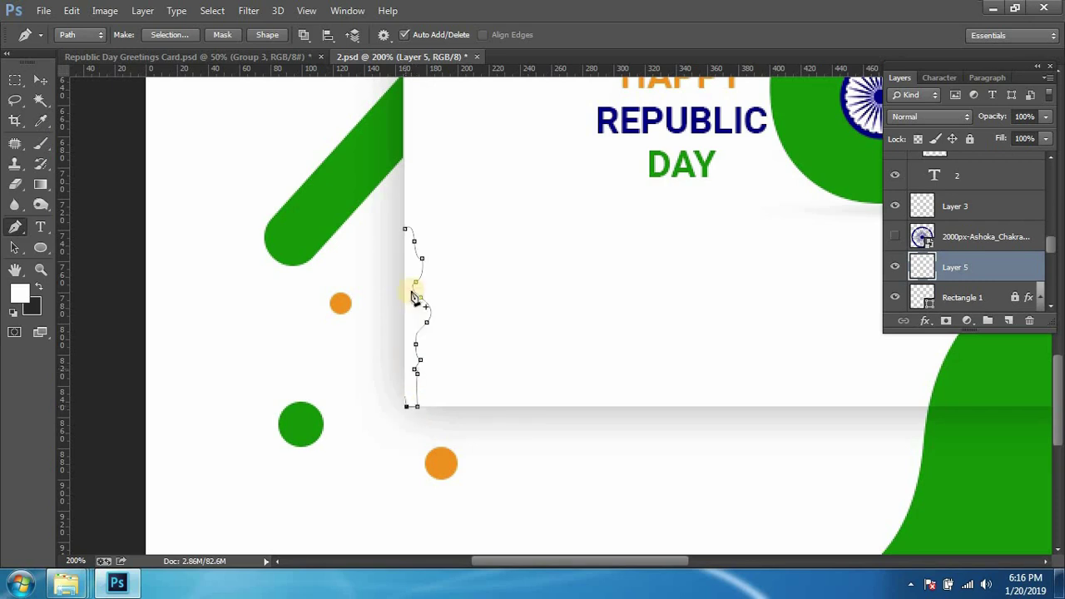
pyautogui.moveTo(405, 230); pyautogui.dragTo(413, 219)
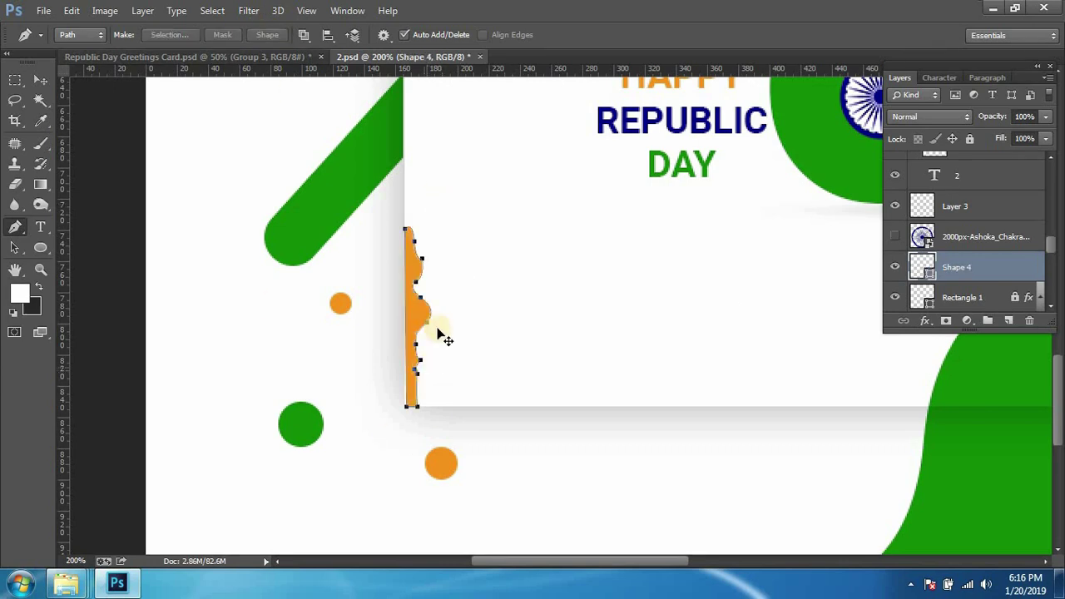
pyautogui.press('v')
# Step: Nudge and rotate the orange accent about 0.6° to align with the card's left edge
pyautogui.press('Left')
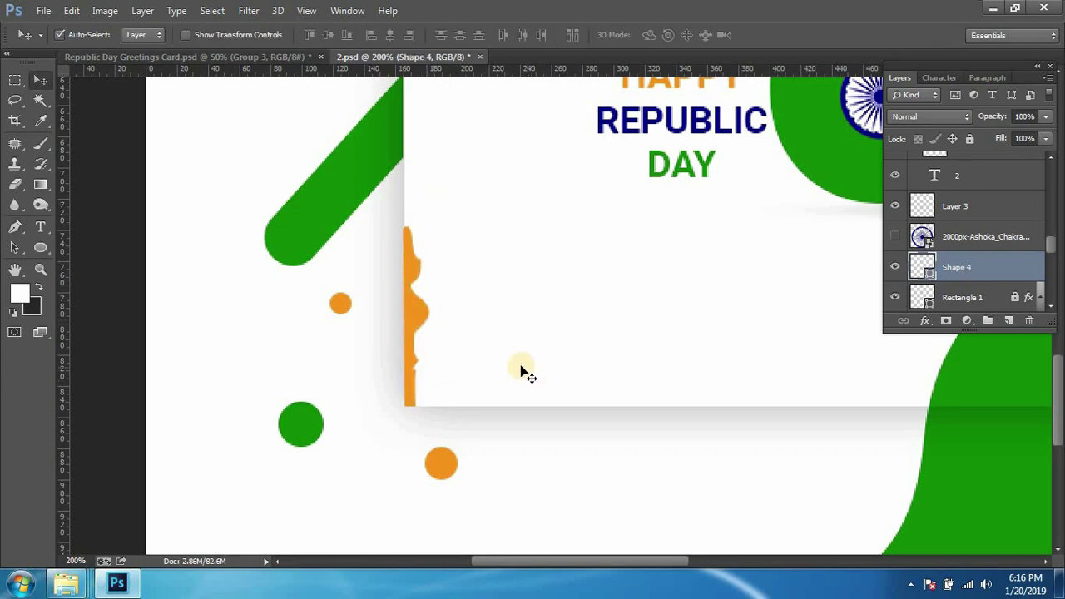
pyautogui.hotkey('ctrl', 't')
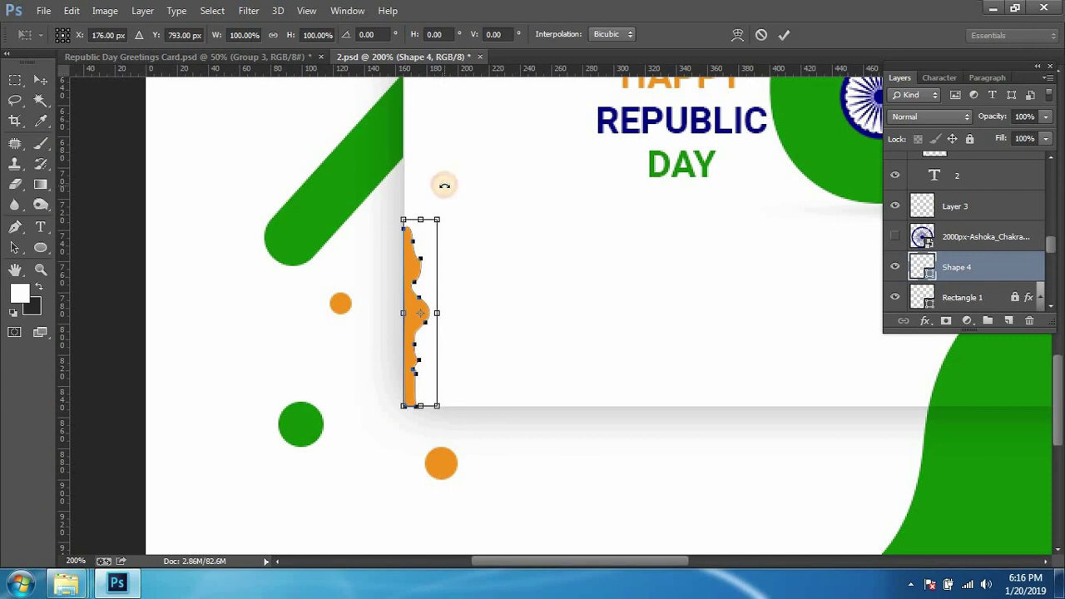
pyautogui.moveTo(446, 184); pyautogui.dragTo(446, 183)
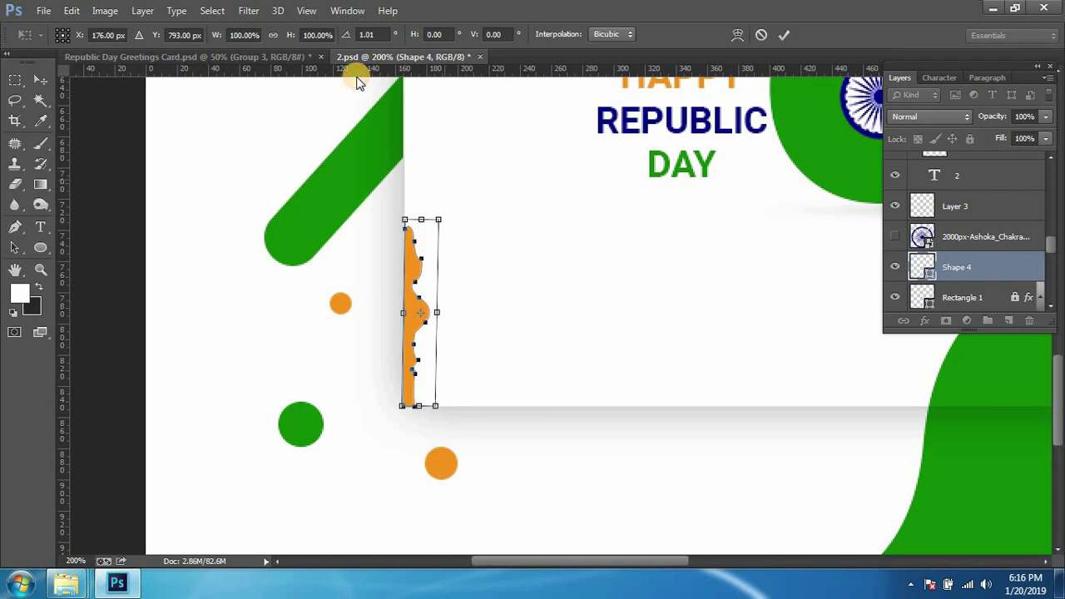
pyautogui.press('Return')
pyautogui.press('Right')
pyautogui.press('Right')
pyautogui.press('Right')
pyautogui.press('Right')
pyautogui.press('Left')
pyautogui.press('Left')
pyautogui.hotkey('ctrl', '+')
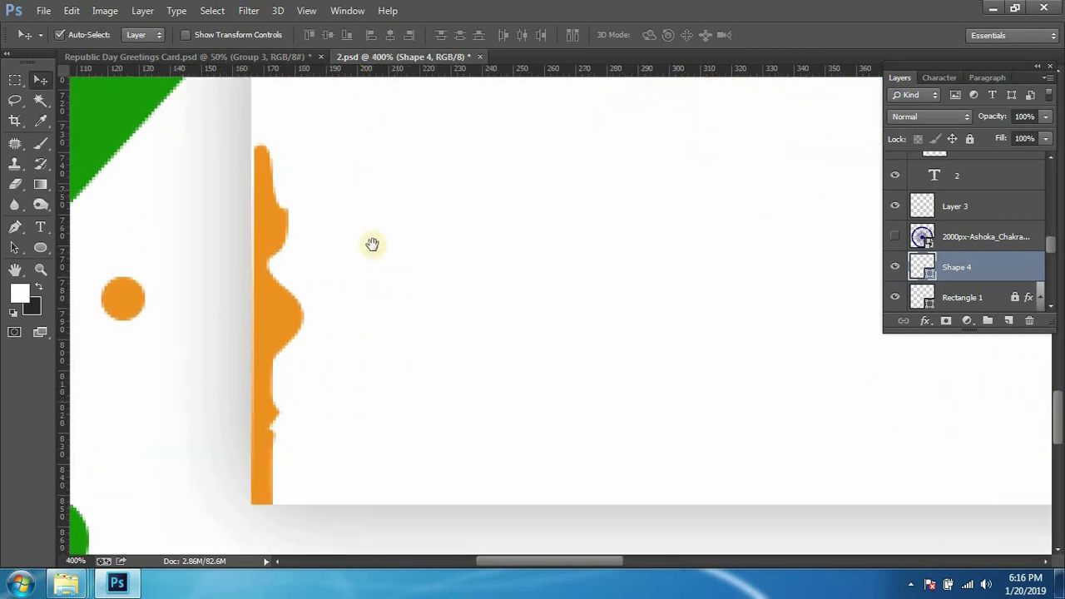
pyautogui.moveTo(371, 242); pyautogui.dragTo(538, 309)
pyautogui.hotkey('ctrl', 't')
pyautogui.moveTo(565, 218); pyautogui.dragTo(565, 221)
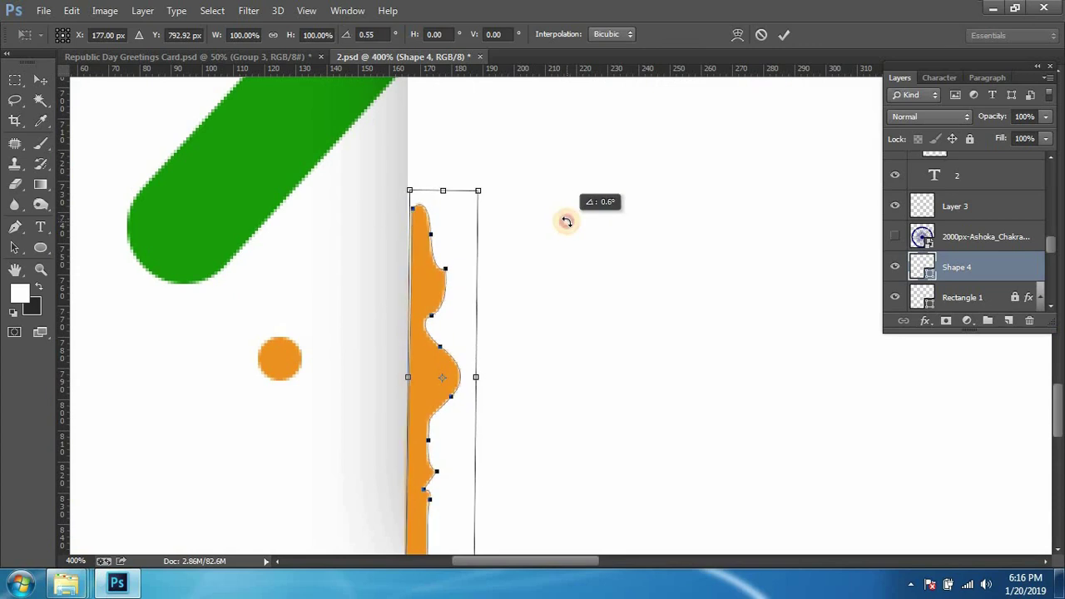
pyautogui.moveTo(566, 221); pyautogui.dragTo(564, 227)
pyautogui.press('Return')
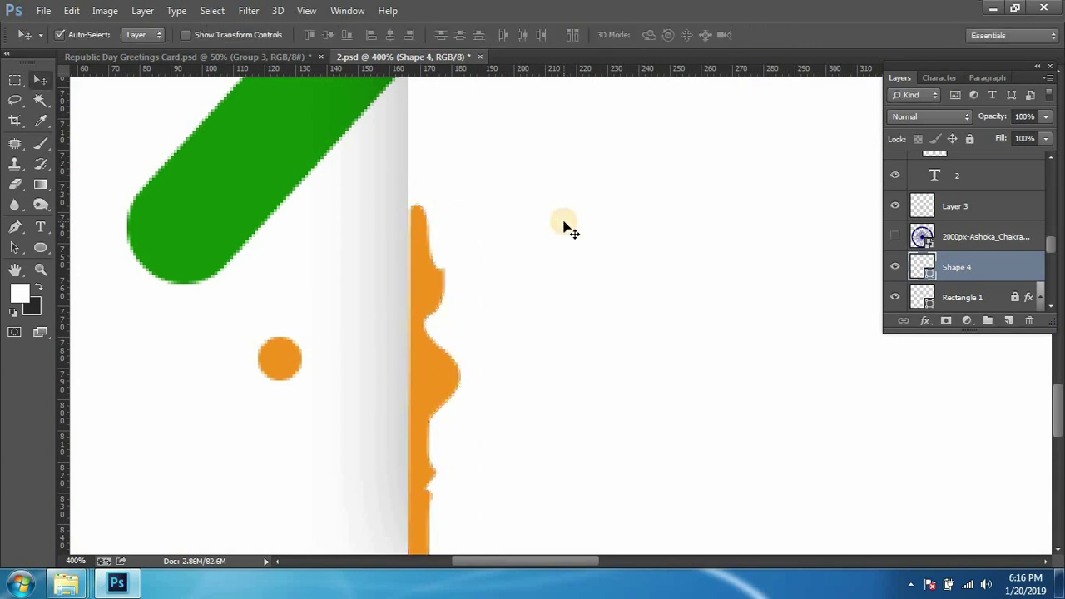
# Step: Stretch the accent's top end down slightly, then compare with the finished Republic Day card
pyautogui.scroll(-5, 563, 227)
pyautogui.scroll(5, 563, 226)
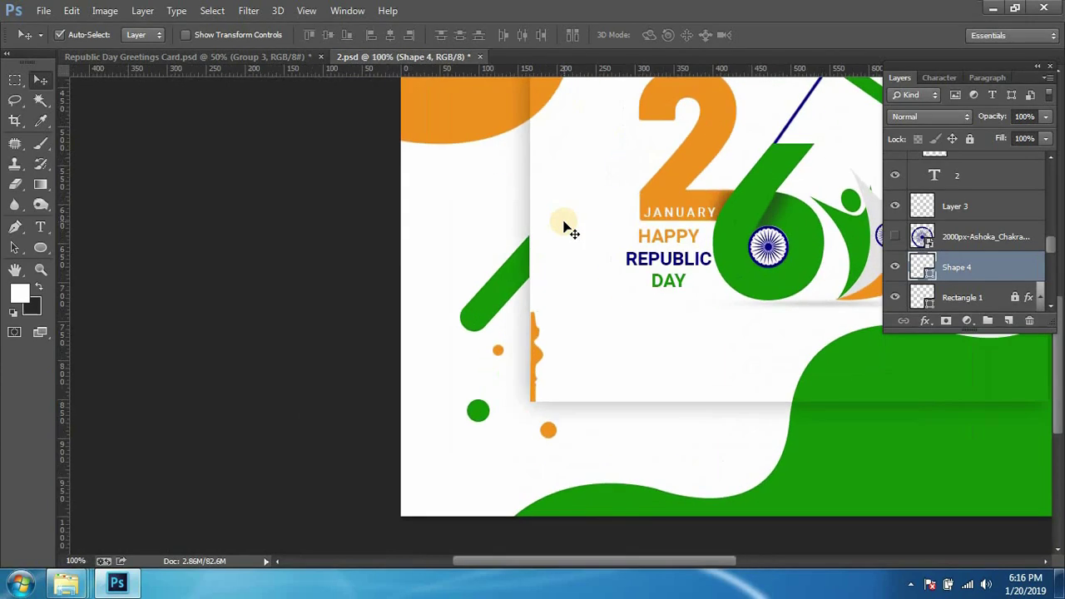
pyautogui.hotkey('ctrl', 't')
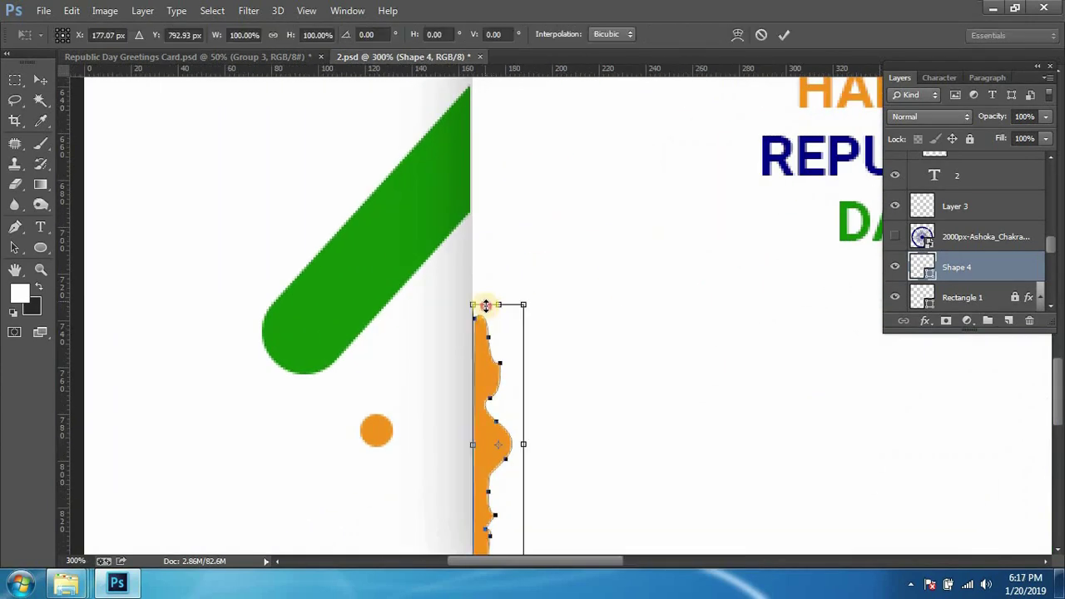
pyautogui.moveTo(486, 305); pyautogui.dragTo(482, 333)
pyautogui.press('Return')
pyautogui.hotkey('ctrl', '1')
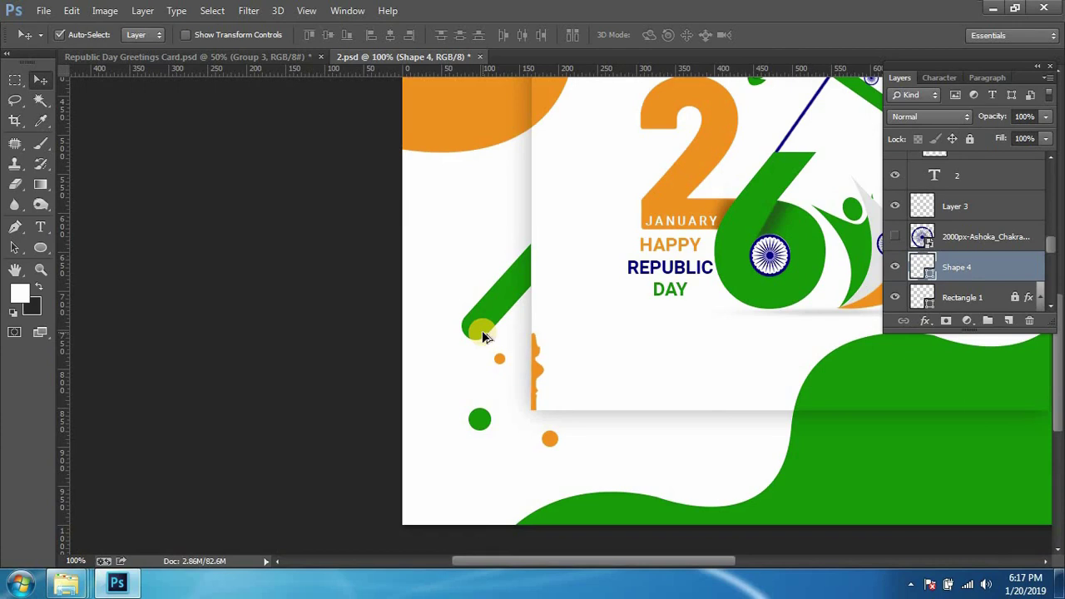
pyautogui.hotkey('ctrl', '-')
pyautogui.hotkey('ctrl', '-')
pyautogui.hotkey('ctrl', '+')
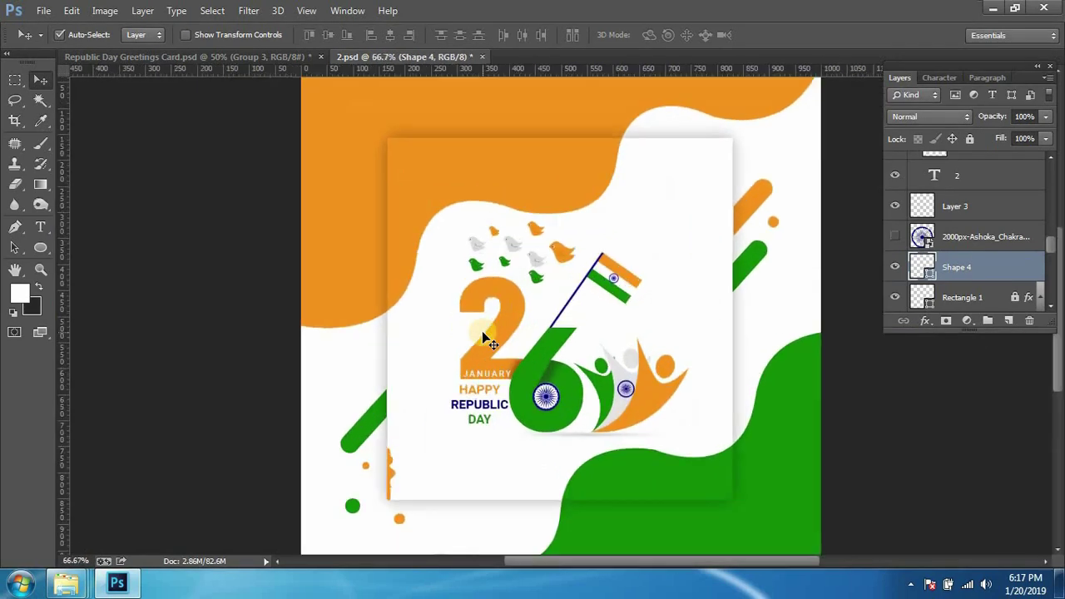
pyautogui.hotkey('ctrl', '+')
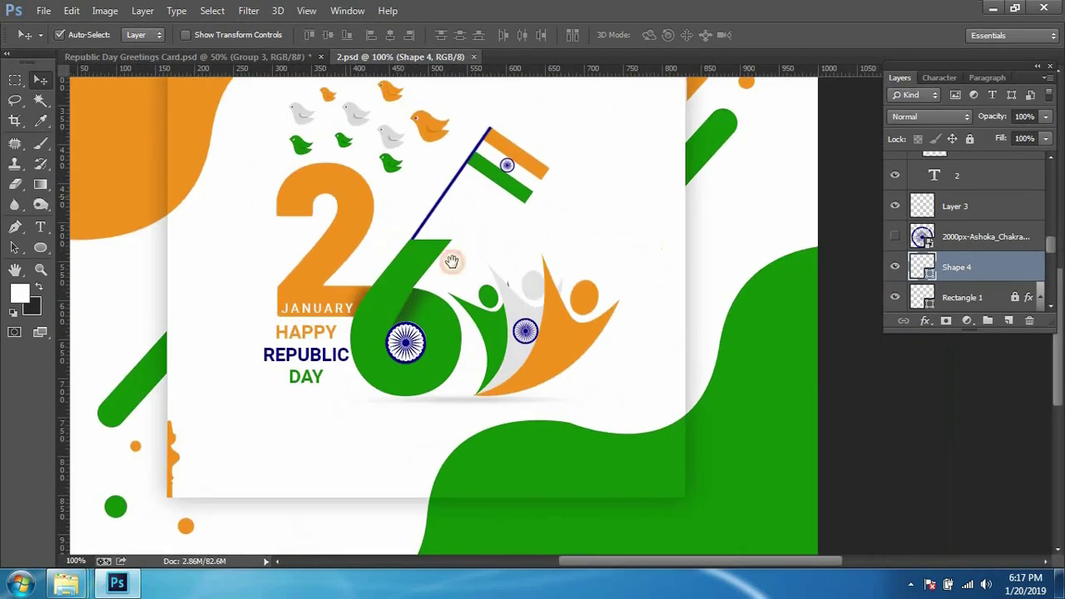
pyautogui.click(291, 58)
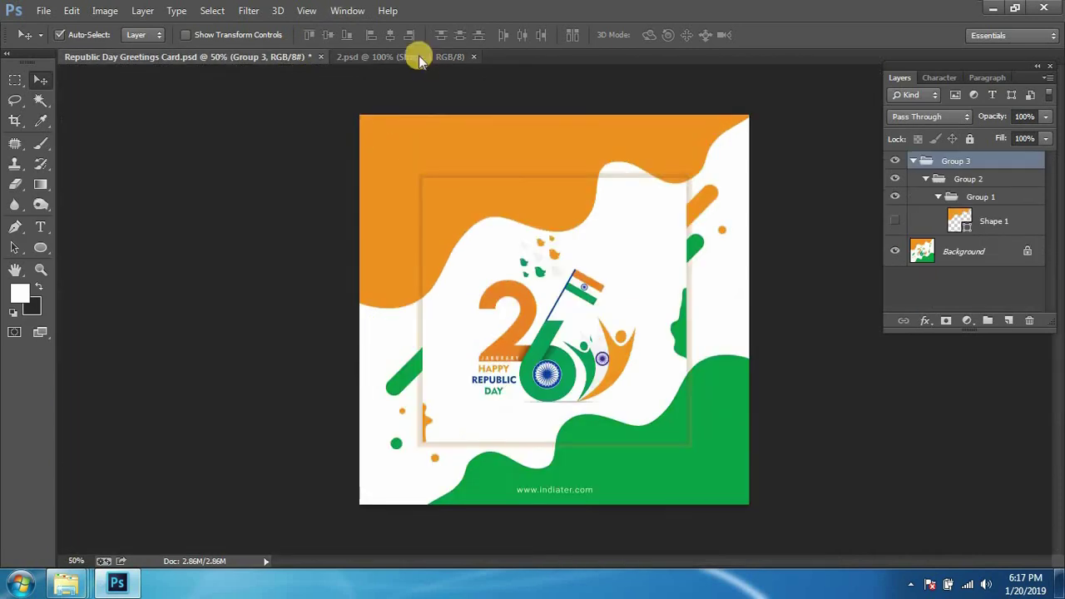
# Step: In 2.psd, add a layer above Shape 4 and draw a closed wavy path along the card's right edge
pyautogui.click(419, 56)
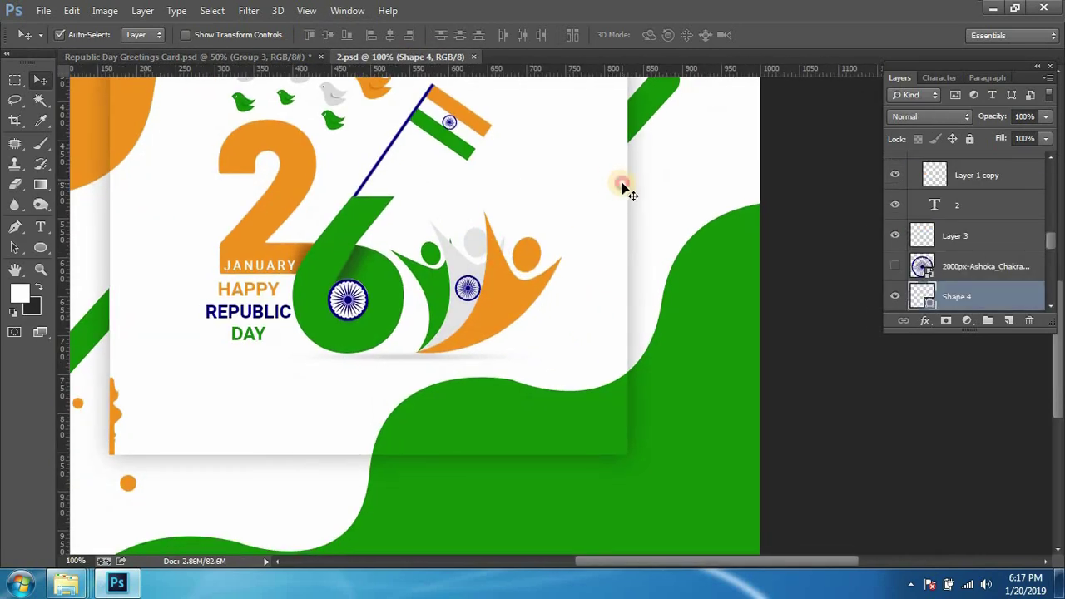
pyautogui.click(624, 185)
pyautogui.scroll(-1, 975, 283)
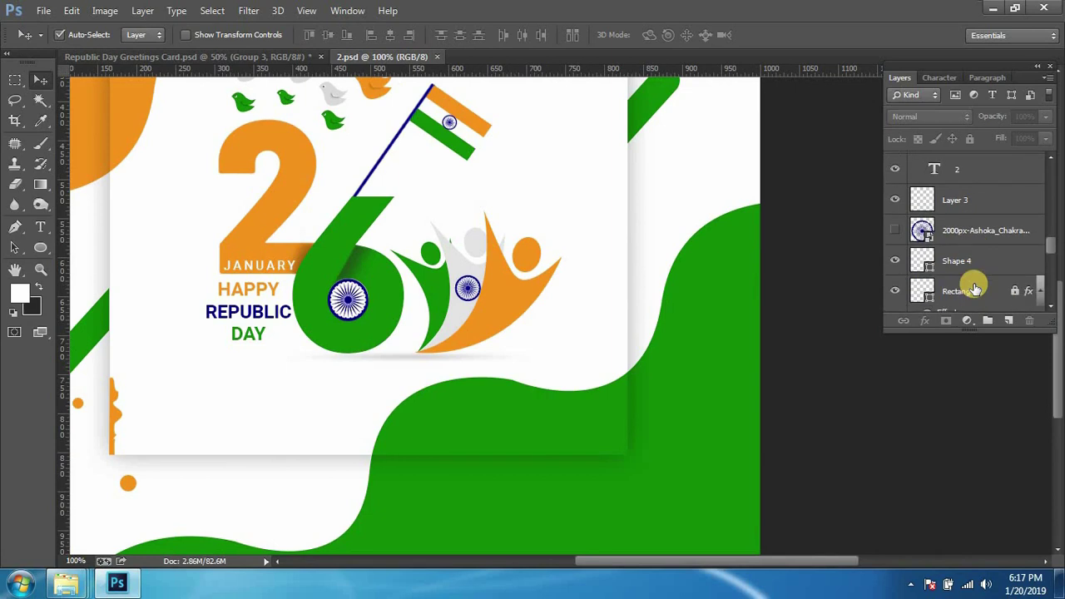
pyautogui.click(964, 266)
pyautogui.click(1007, 320)
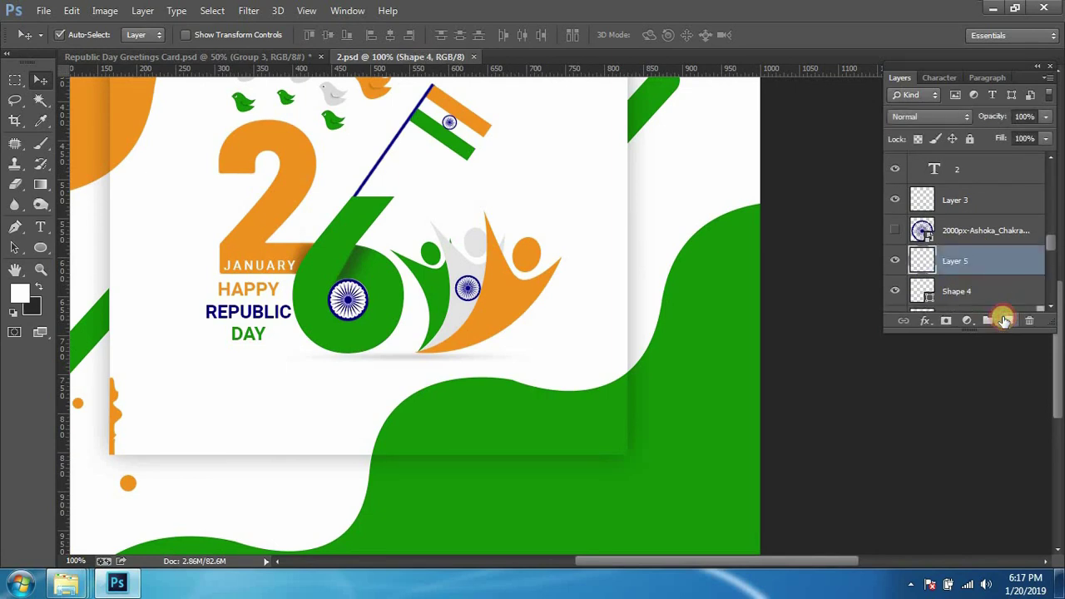
pyautogui.press('p')
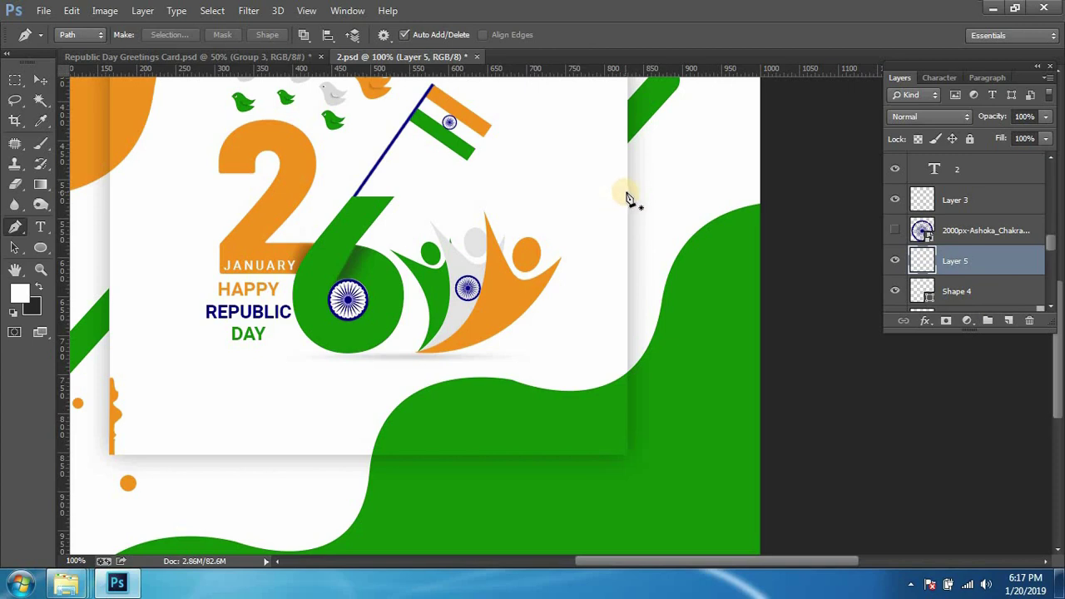
pyautogui.moveTo(616, 208); pyautogui.dragTo(608, 243)
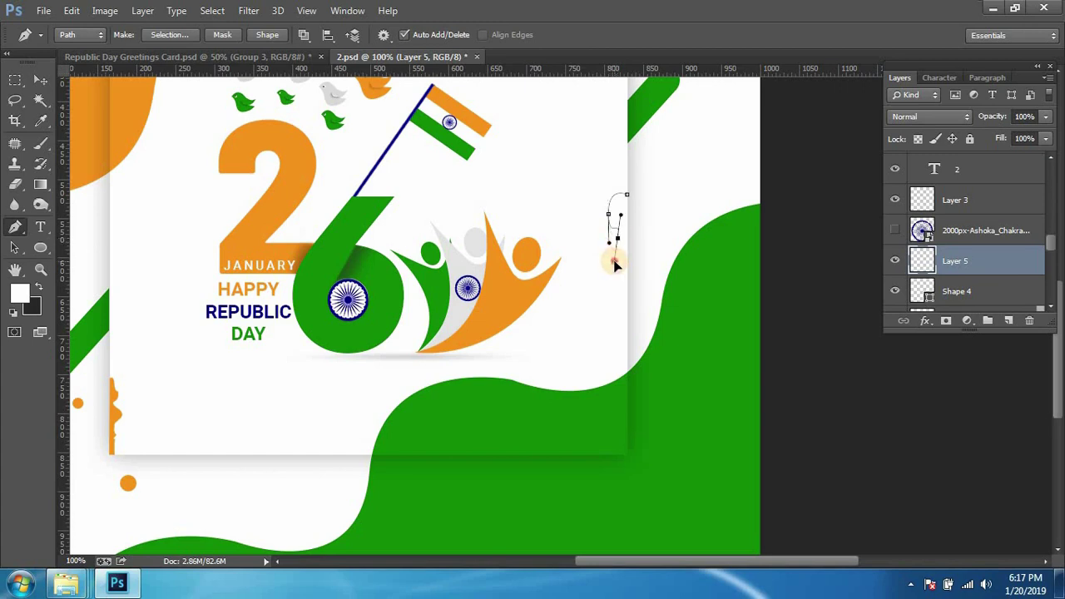
pyautogui.click(609, 296)
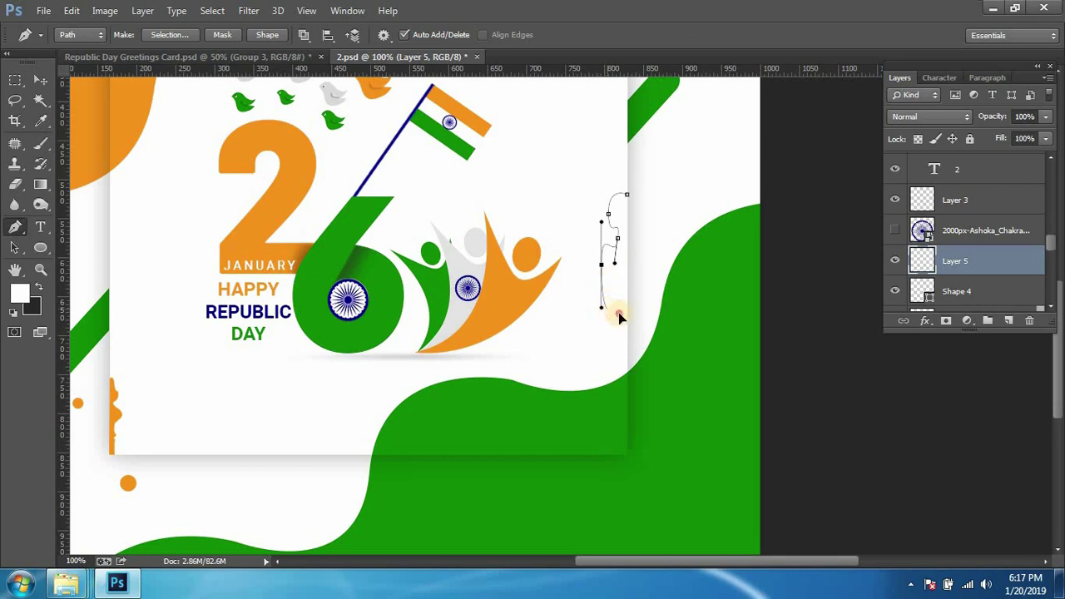
pyautogui.moveTo(621, 312); pyautogui.dragTo(612, 297)
pyautogui.moveTo(621, 342); pyautogui.dragTo(630, 355)
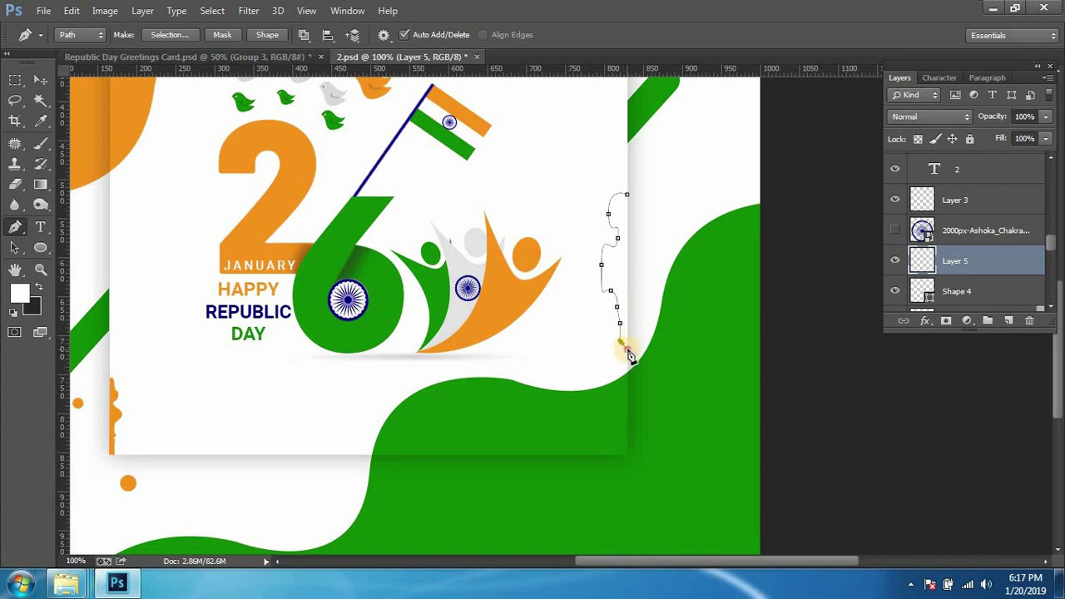
pyautogui.click(628, 197)
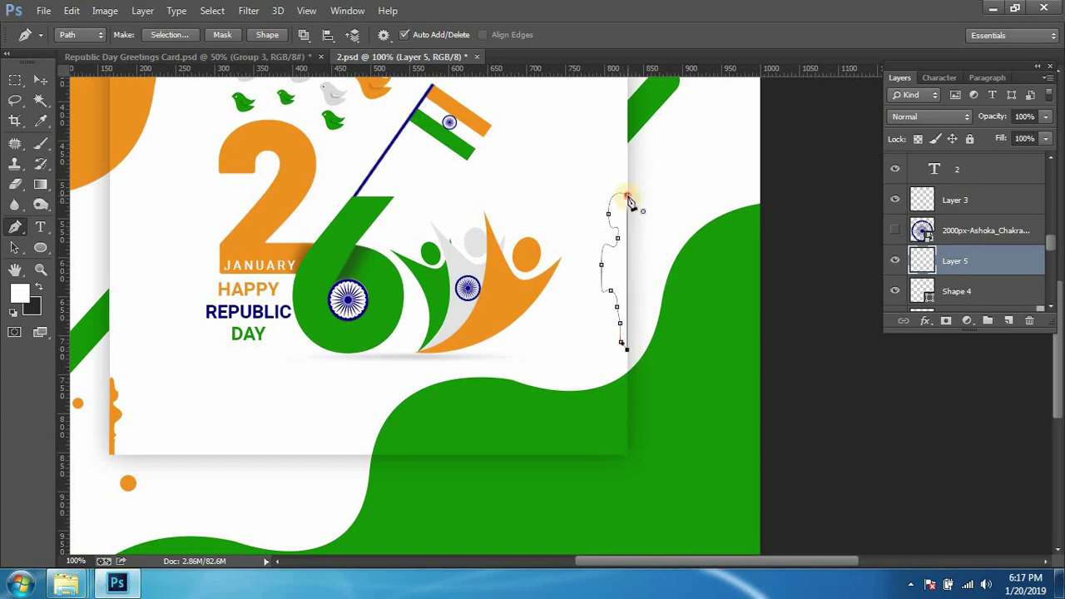
# Step: Convert the path into shape layer Shape 5, filled with green sampled from the background wave
pyautogui.click(268, 35)
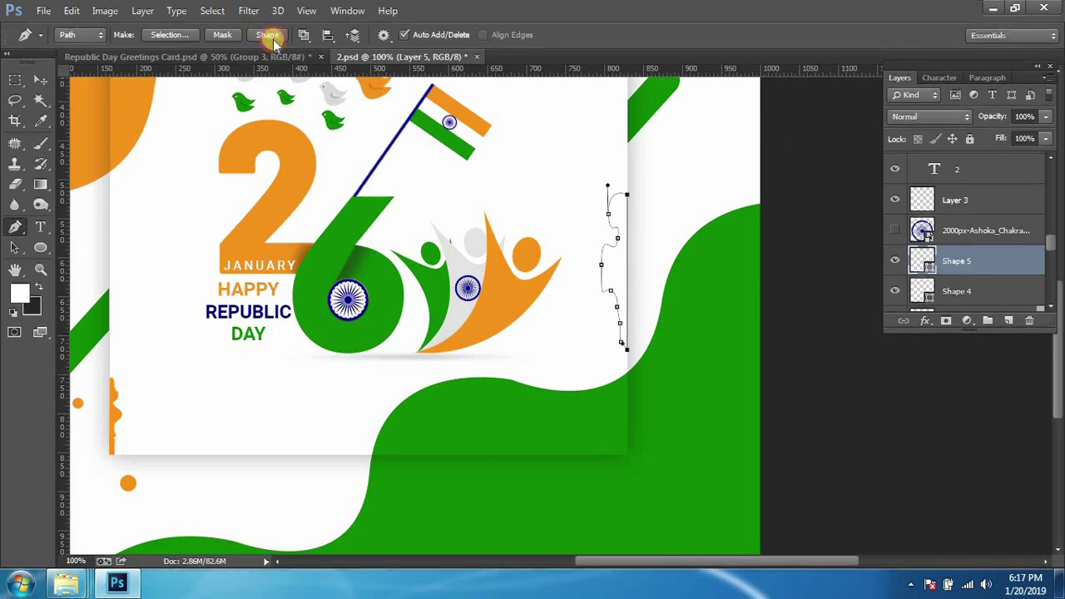
pyautogui.doubleClick(930, 271)
pyautogui.click(511, 425)
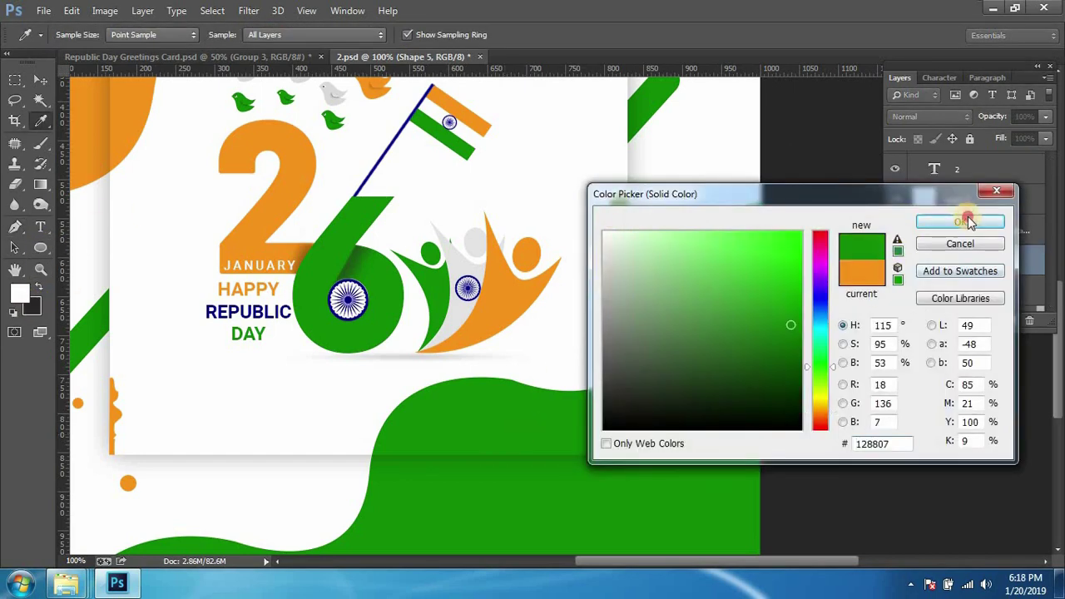
pyautogui.click(978, 220)
pyautogui.click(40, 79)
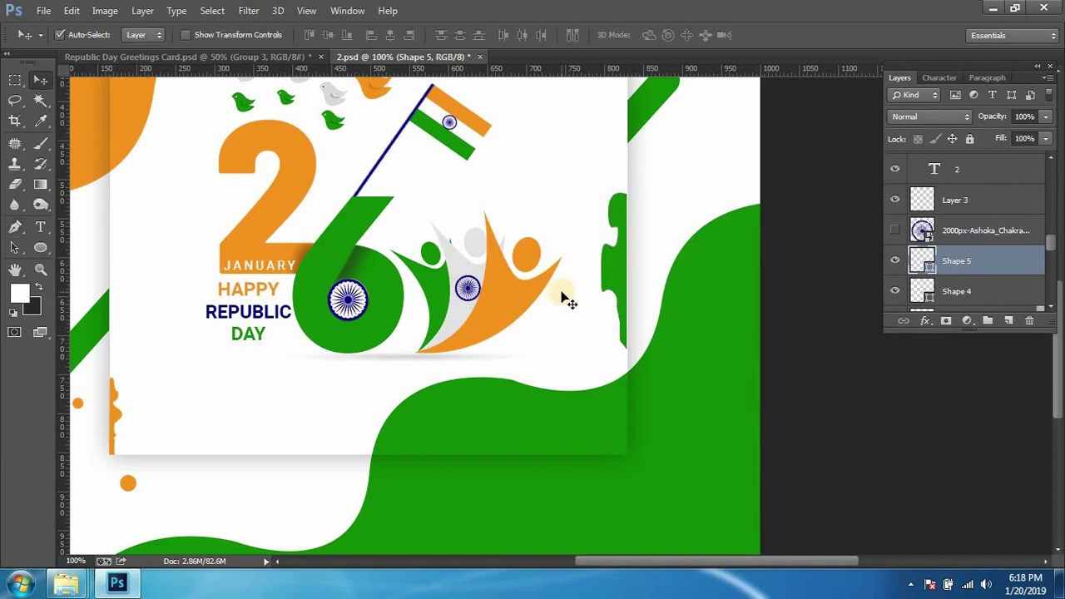
pyautogui.keyDown('alt'); pyautogui.scroll(-1, 562, 293); pyautogui.keyUp('alt')
pyautogui.keyDown('alt'); pyautogui.scroll(-2, 563, 293); pyautogui.keyUp('alt')
pyautogui.keyDown('alt'); pyautogui.scroll(1, 499, 291); pyautogui.keyUp('alt')
pyautogui.keyDown('alt'); pyautogui.scroll(1, 504, 285); pyautogui.keyUp('alt')
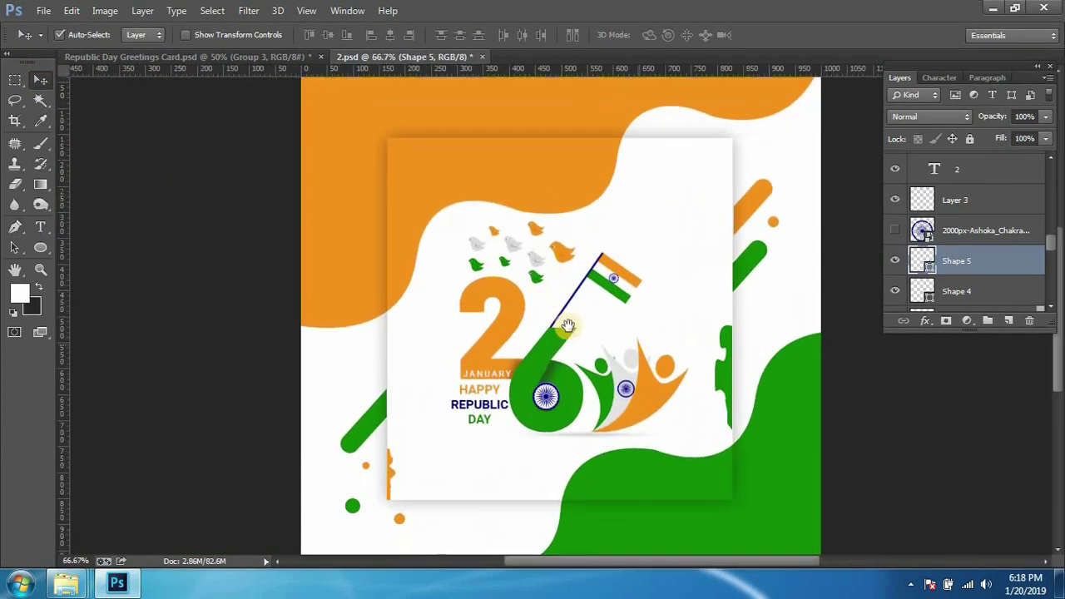
pyautogui.keyDown('alt'); pyautogui.scroll(1, 508, 284); pyautogui.keyUp('alt')
pyautogui.keyDown('alt'); pyautogui.scroll(1, 532, 279); pyautogui.keyUp('alt')
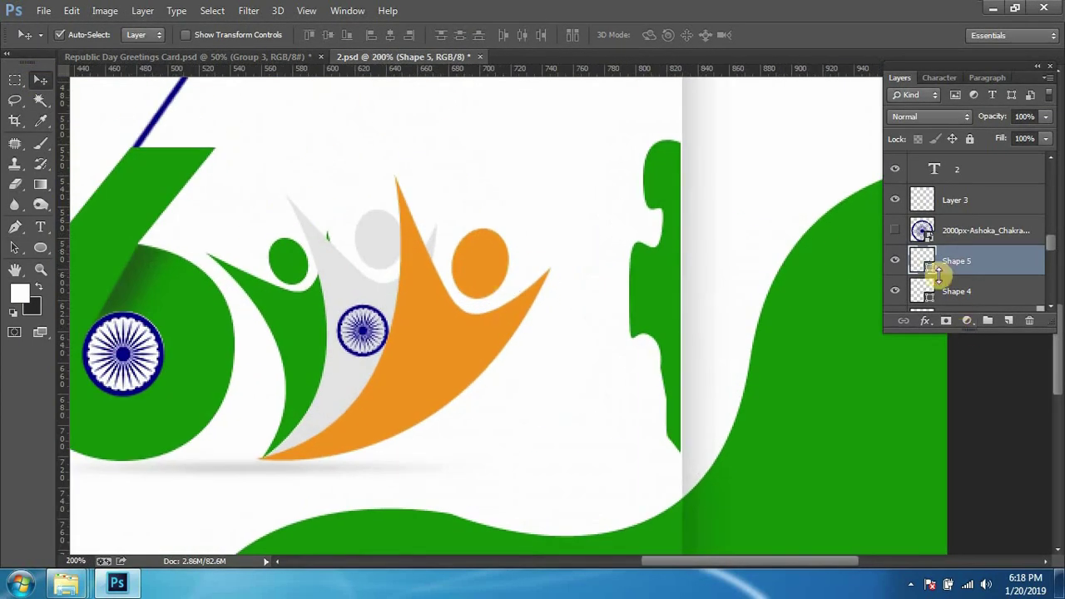
pyautogui.hotkey('ctrl', 't')
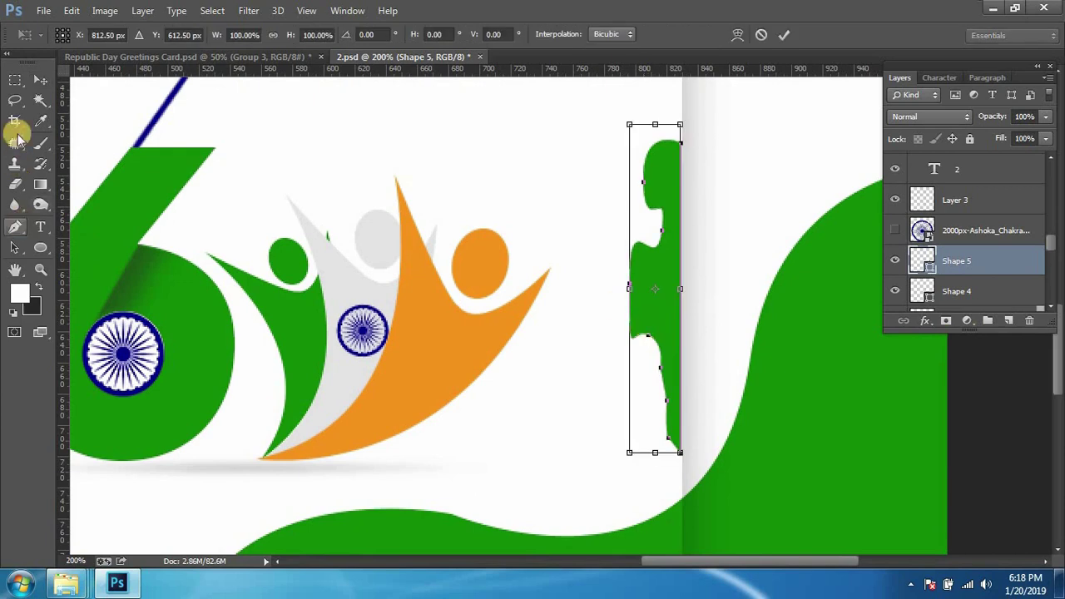
pyautogui.press('Return')
# Step: Add an anchor point on Shape 5's left edge to smooth its notched curve
pyautogui.click(15, 226)
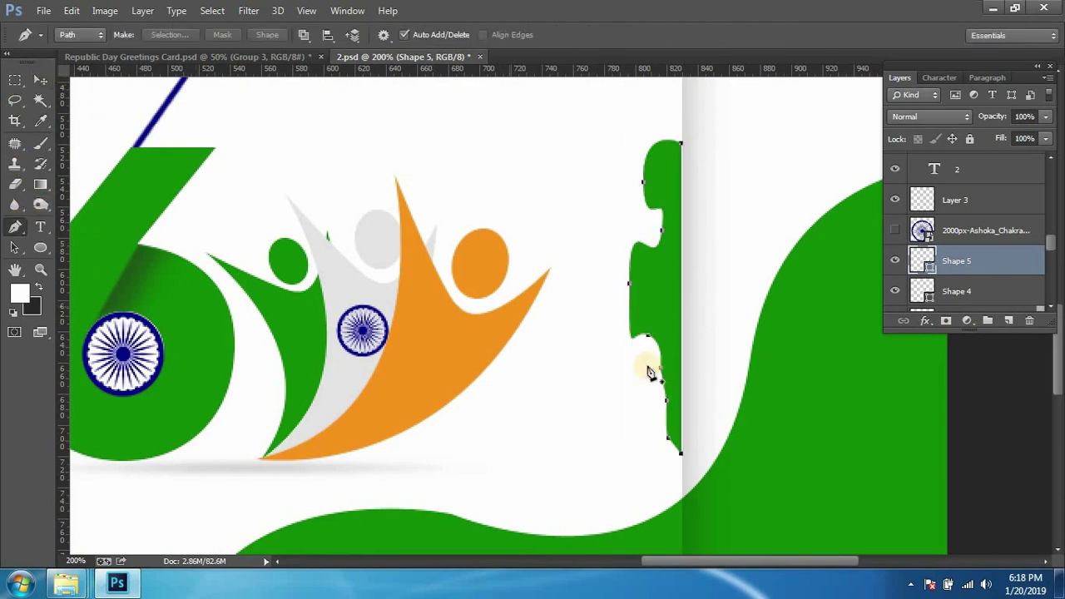
pyautogui.click(17, 226)
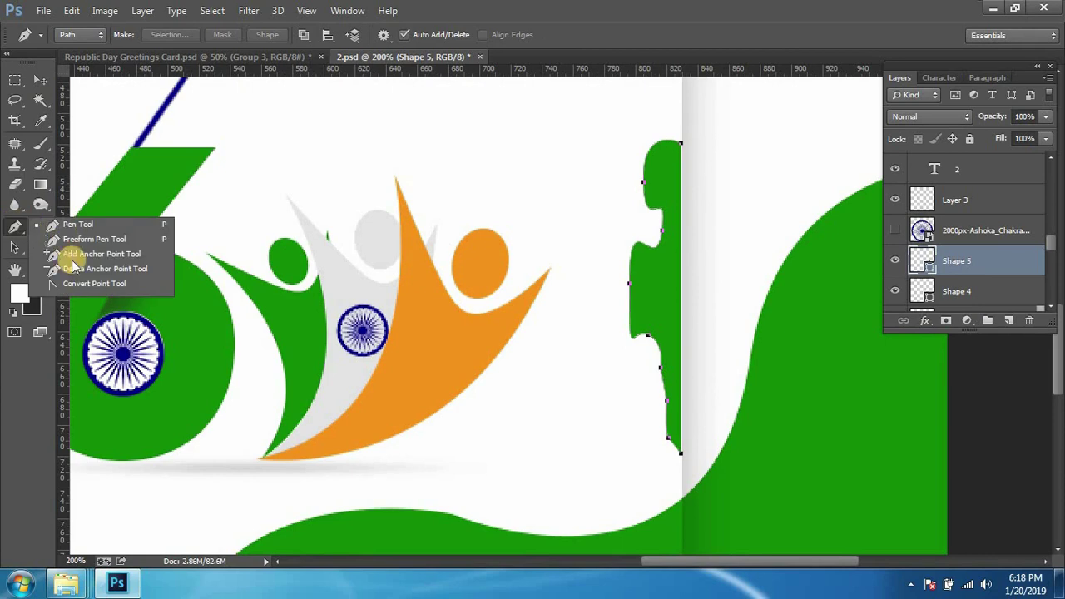
pyautogui.click(230, 264)
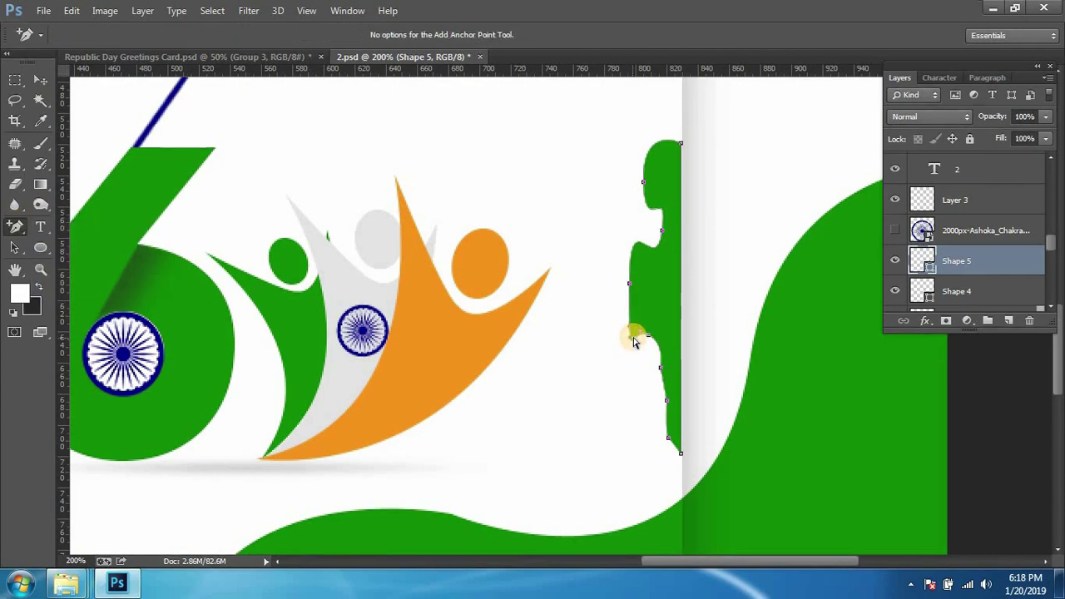
pyautogui.scroll(3, 594, 344)
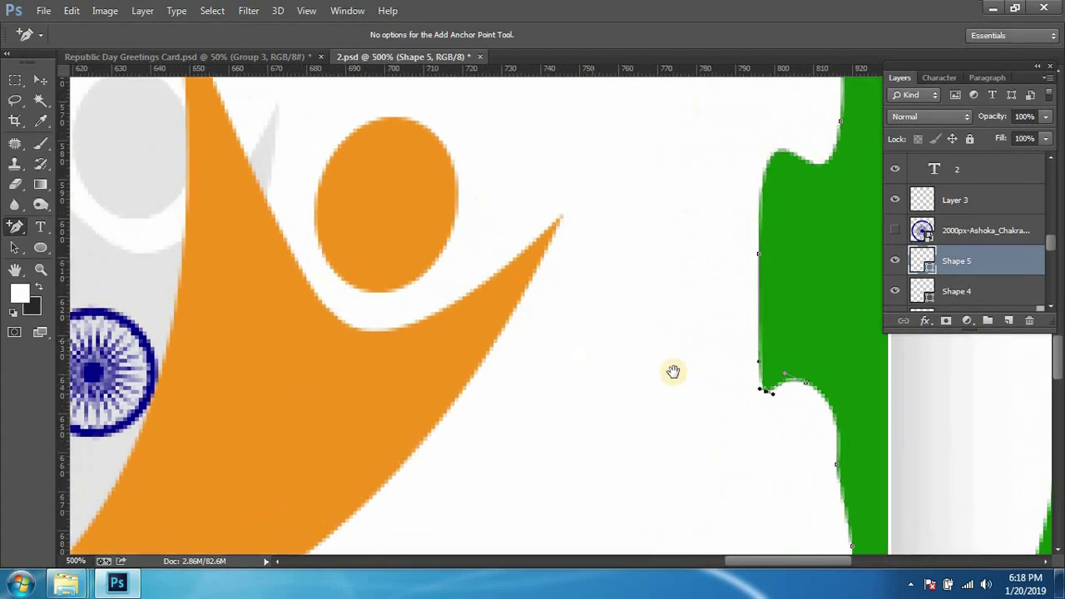
pyautogui.moveTo(672, 371); pyautogui.dragTo(573, 298)
pyautogui.click(671, 297)
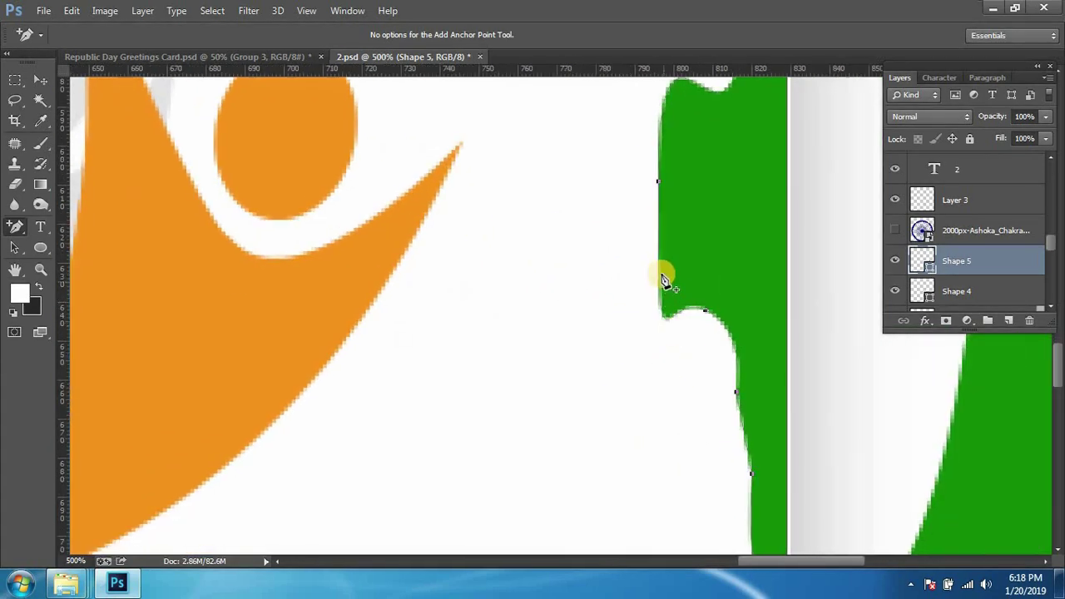
pyautogui.moveTo(663, 275)
pyautogui.mouseDown()
pyautogui.moveTo(684, 316)
pyautogui.moveTo(665, 281)
pyautogui.mouseUp()
pyautogui.moveTo(663, 363)
pyautogui.mouseDown()
pyautogui.moveTo(635, 327)
pyautogui.moveTo(665, 314)
pyautogui.mouseUp()
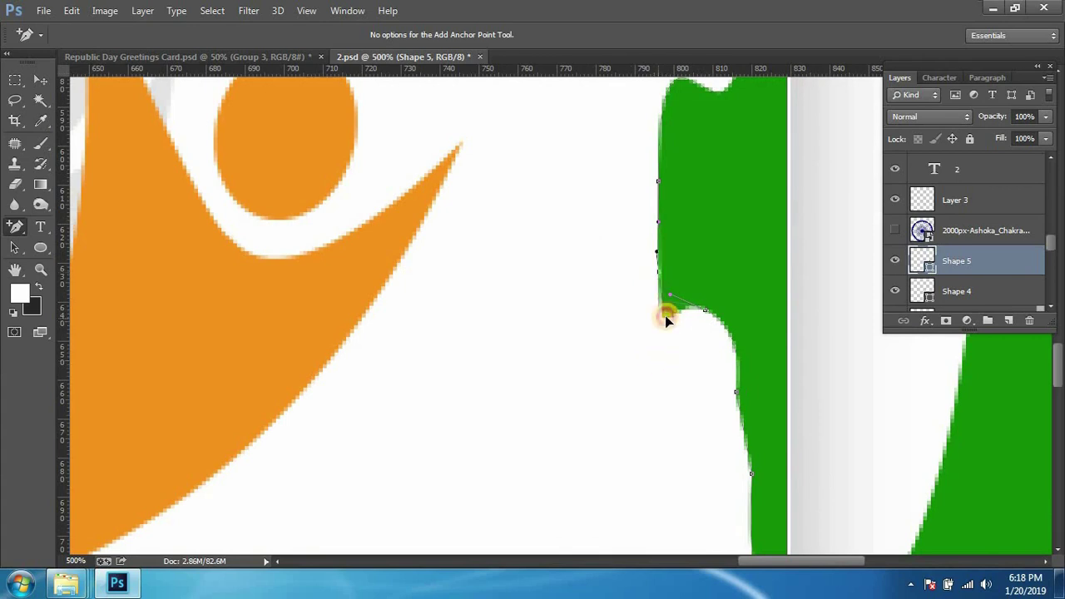
pyautogui.click(40, 81)
pyautogui.click(553, 333)
# Step: Zoom out to the whole design and save the card
pyautogui.hotkey('ctrl', '-')
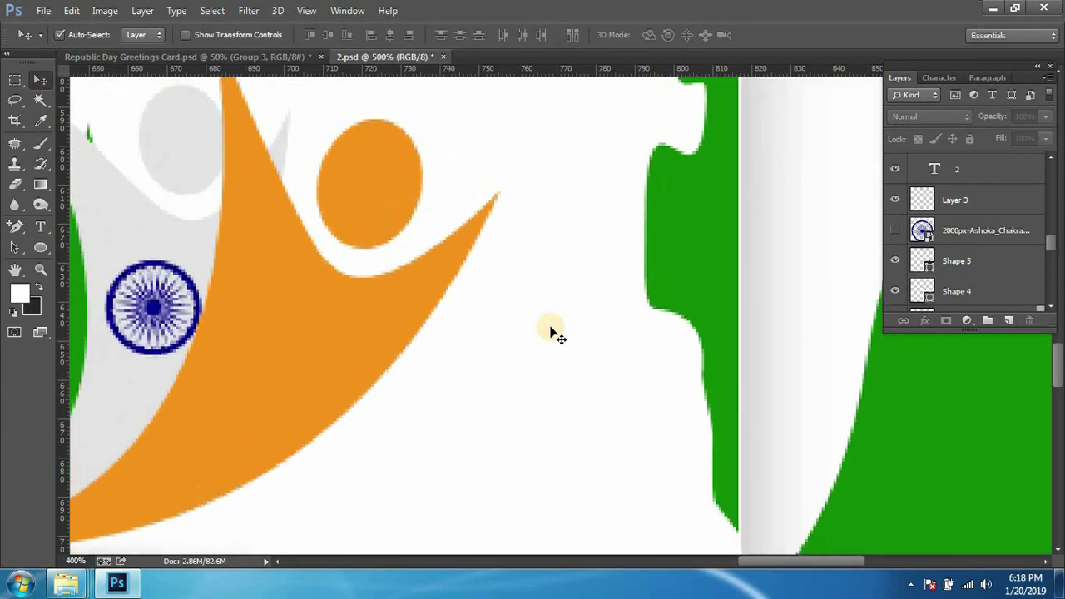
pyautogui.hotkey('ctrl', '-')
pyautogui.hotkey('ctrl', '-')
pyautogui.hotkey('ctrl', '-')
pyautogui.hotkey('ctrl', '-')
pyautogui.hotkey('ctrl', '-')
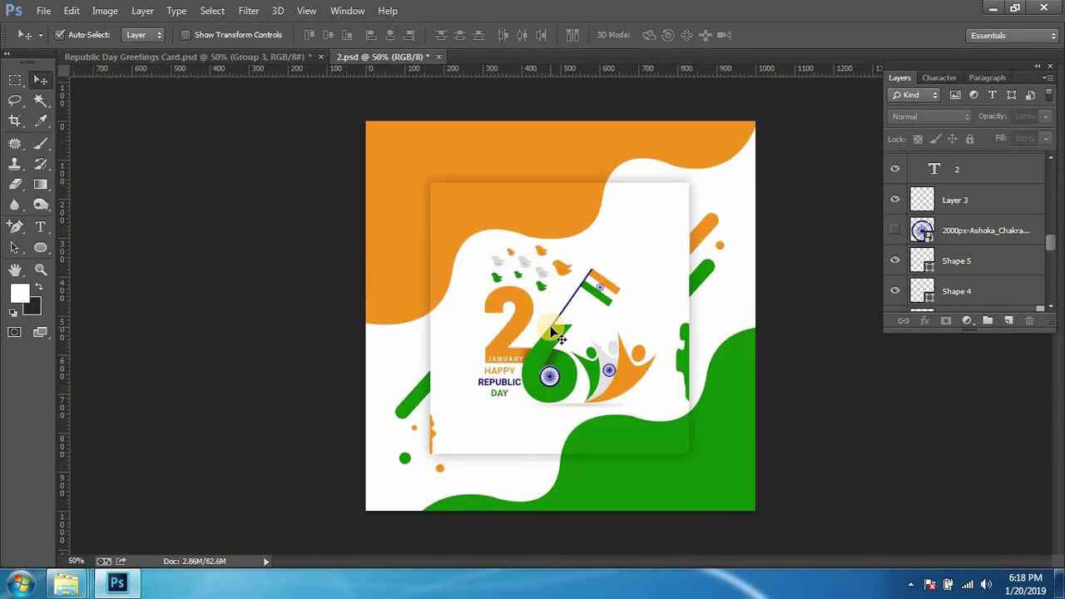
pyautogui.hotkey('ctrl', 's')
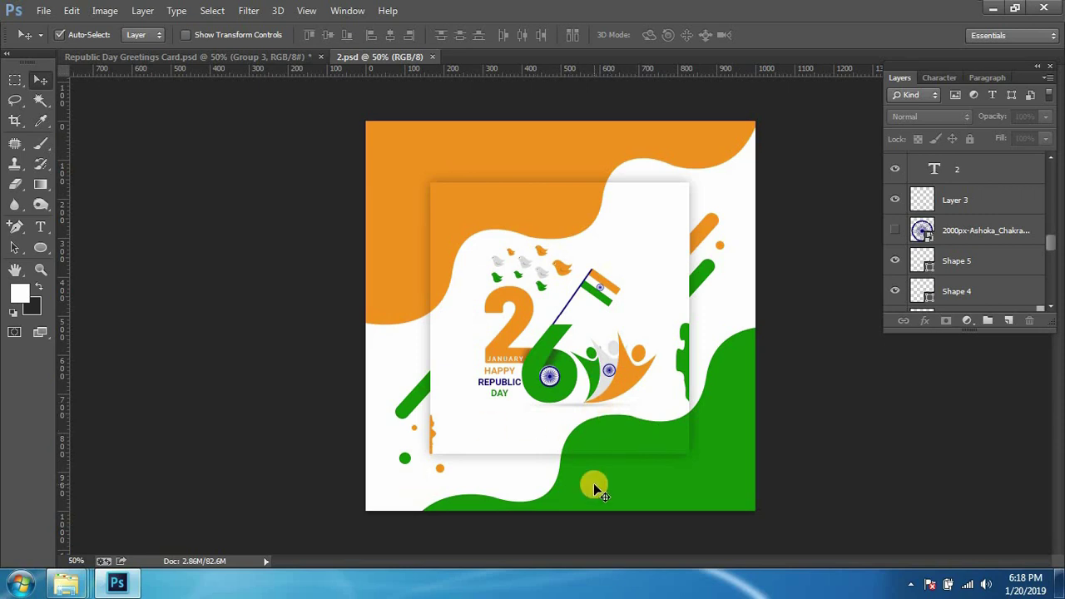
pyautogui.press('t')
pyautogui.press('v')
pyautogui.scroll(-2, 924, 232)
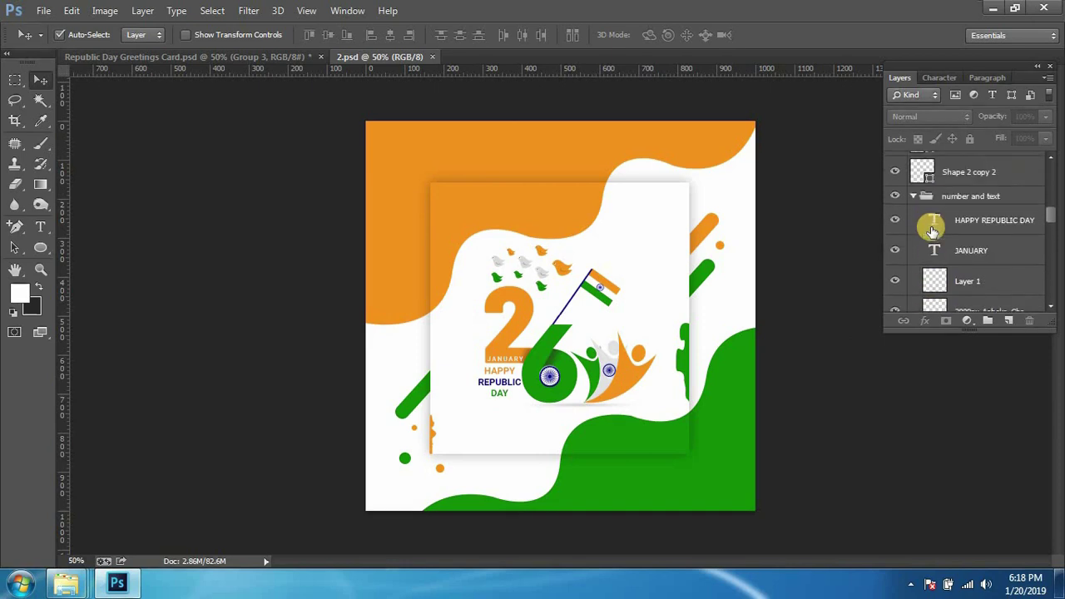
pyautogui.scroll(5, 1054, 238)
pyautogui.scroll(5, 998, 166)
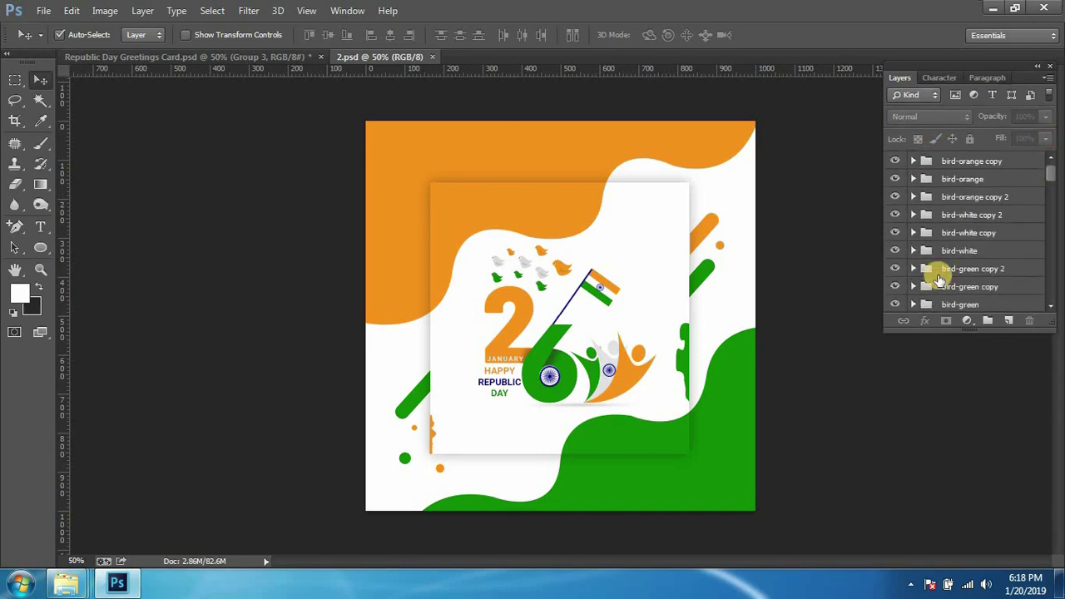
pyautogui.scroll(-2, 939, 277)
pyautogui.scroll(-2, 923, 280)
pyautogui.scroll(-1, 938, 274)
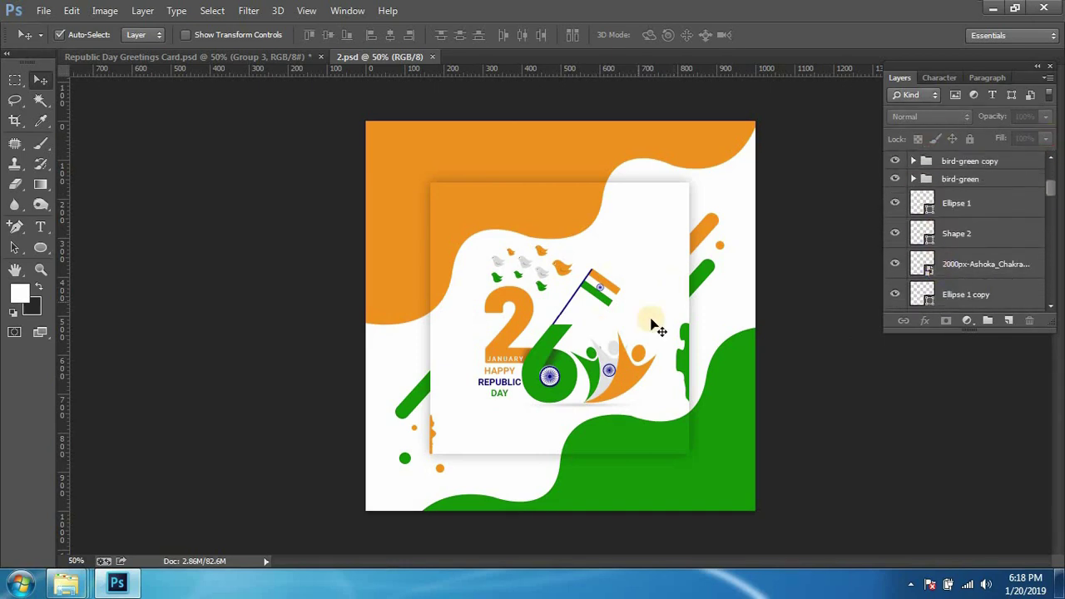
pyautogui.scroll(-3, 987, 283)
pyautogui.scroll(-3, 986, 283)
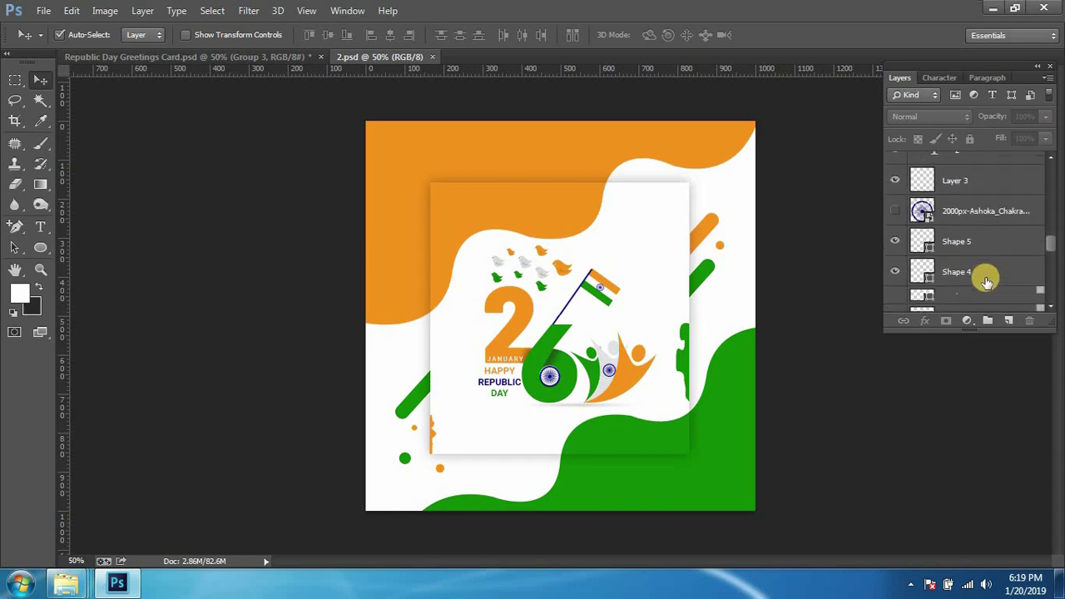
pyautogui.scroll(-3, 979, 280)
pyautogui.moveTo(966, 328); pyautogui.dragTo(975, 410)
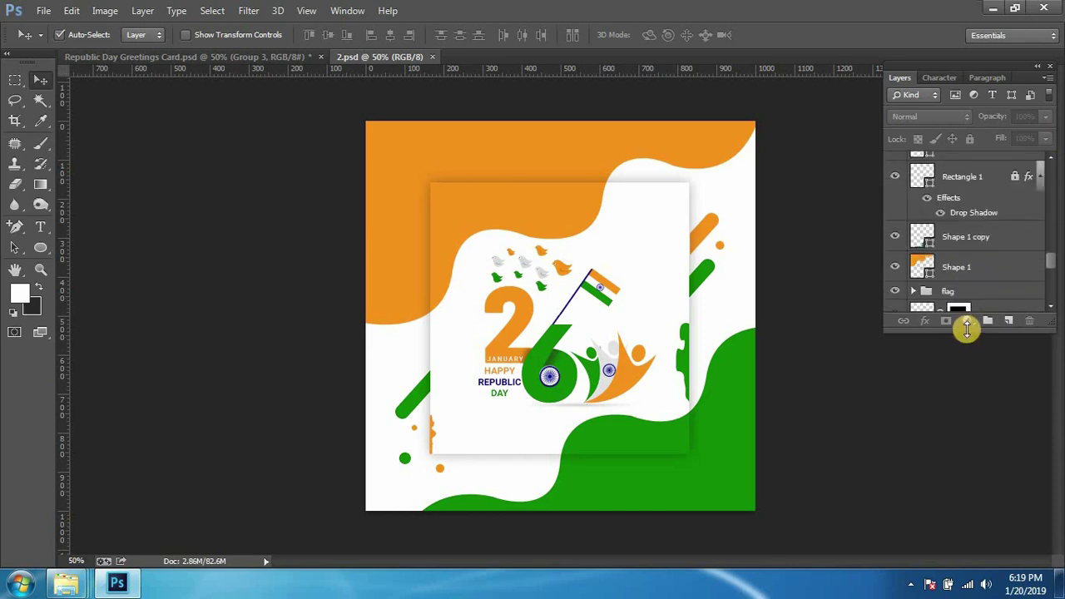
# Step: Select Shape 5 and Shape 4 together and lock both with Lock All
pyautogui.click(956, 266)
pyautogui.keyDown('shift'); pyautogui.click(965, 237); pyautogui.keyUp('shift')
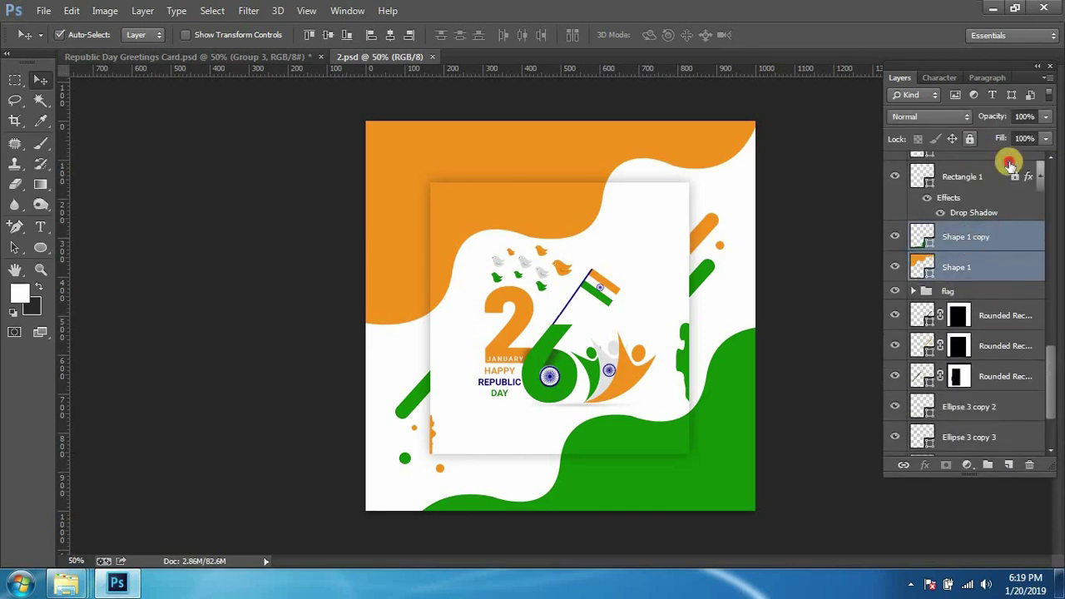
pyautogui.click(867, 250)
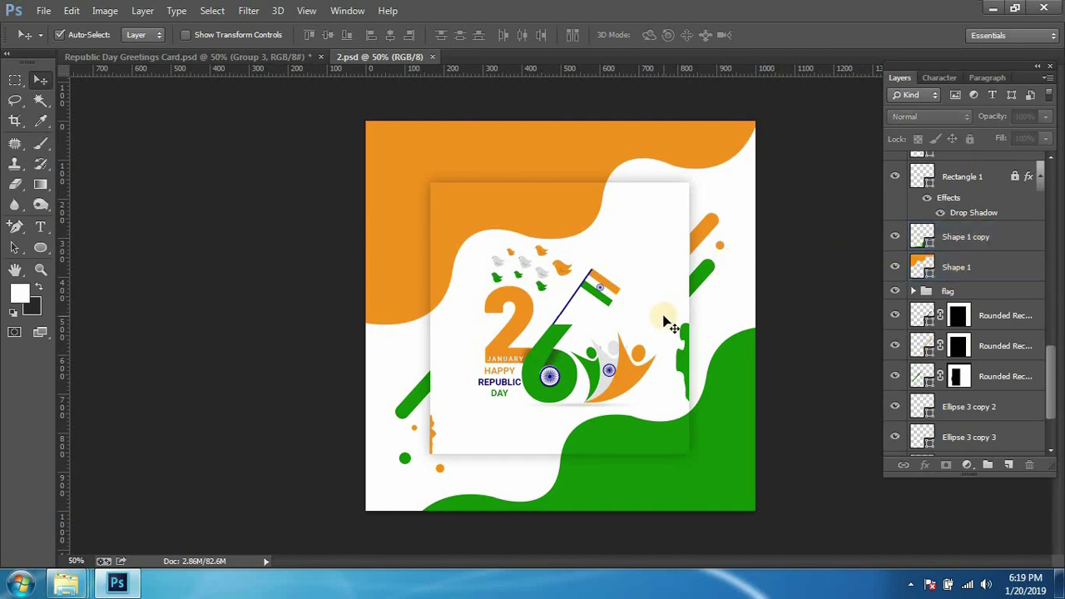
pyautogui.click(687, 353)
pyautogui.keyDown('shift'); pyautogui.click(969, 198); pyautogui.keyUp('shift')
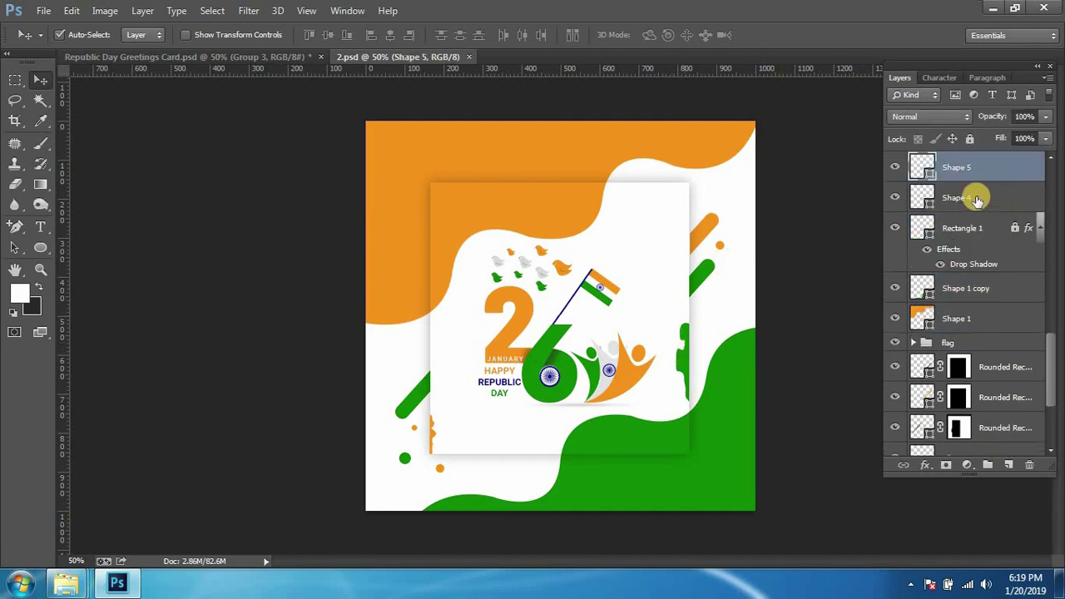
pyautogui.click(969, 138)
pyautogui.click(806, 294)
pyautogui.scroll(5, 957, 279)
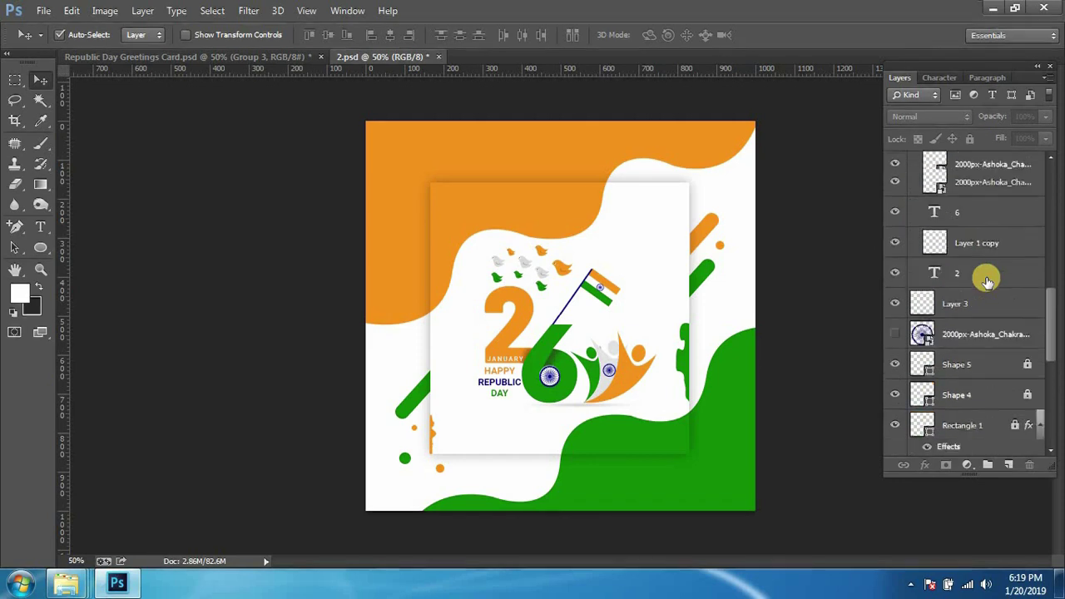
pyautogui.scroll(10, 986, 281)
pyautogui.scroll(1, 756, 268)
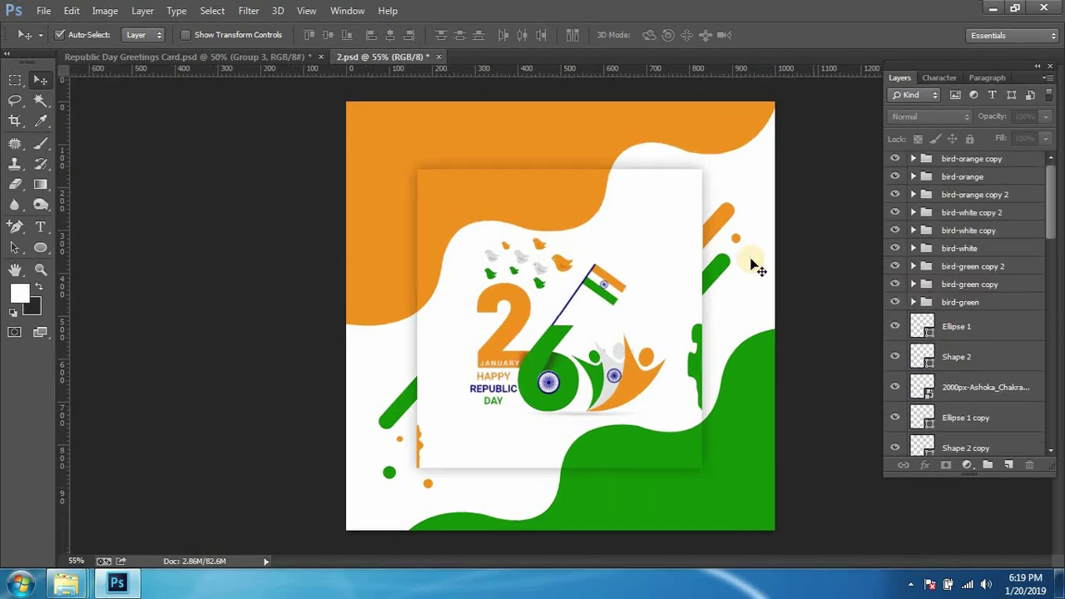
pyautogui.scroll(-1, 751, 265)
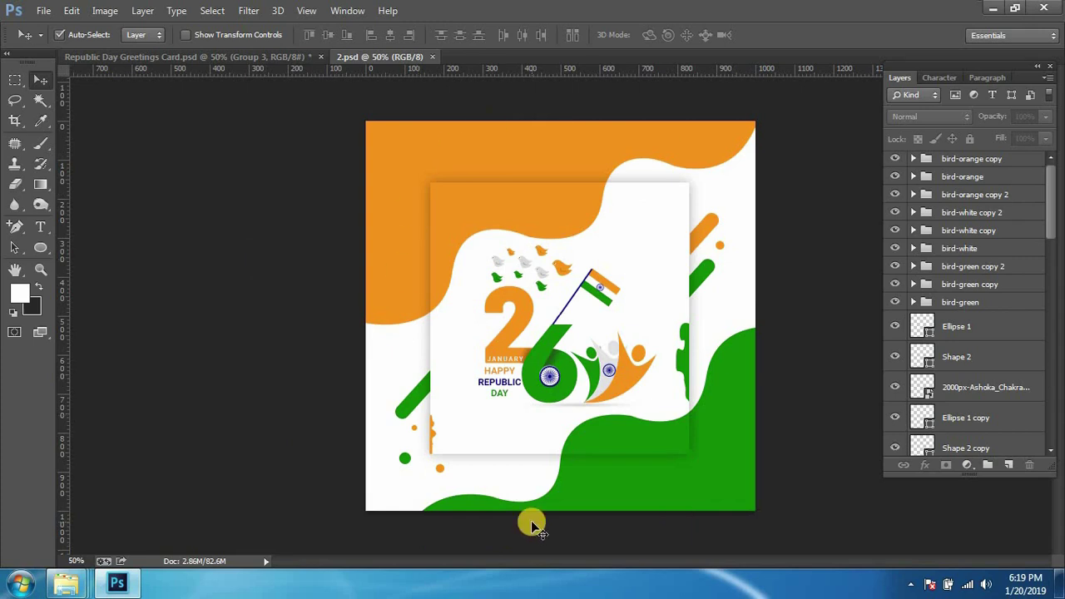
pyautogui.scroll(7, 583, 409)
pyautogui.scroll(-7, 589, 408)
pyautogui.hotkey('ctrl', 'alt', 's')
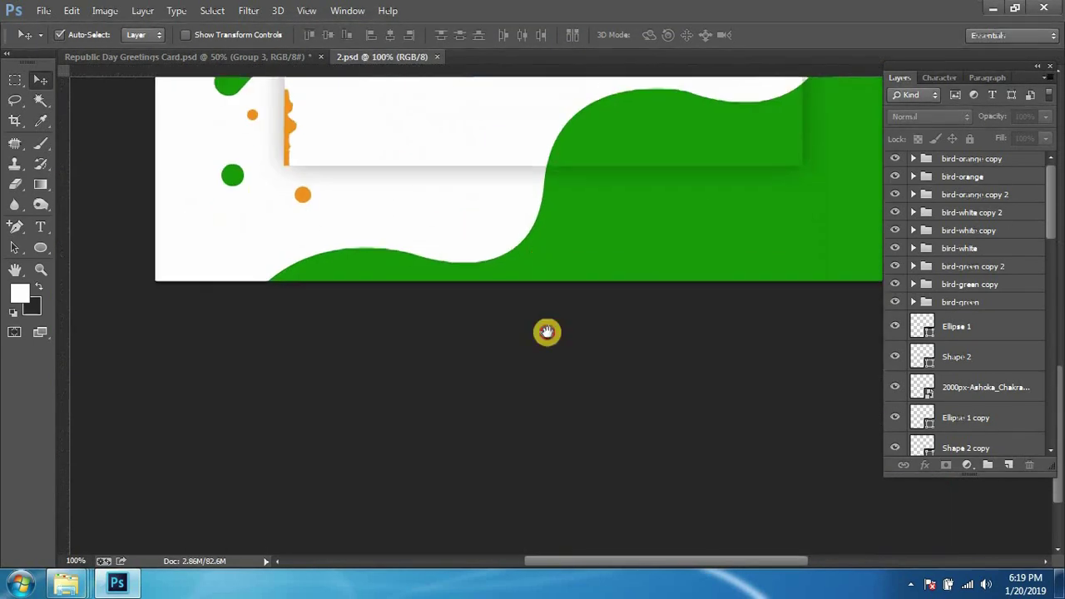
pyautogui.moveTo(547, 332); pyautogui.dragTo(547, 372)
pyautogui.hotkey('ctrl', 'r')
pyautogui.press('t')
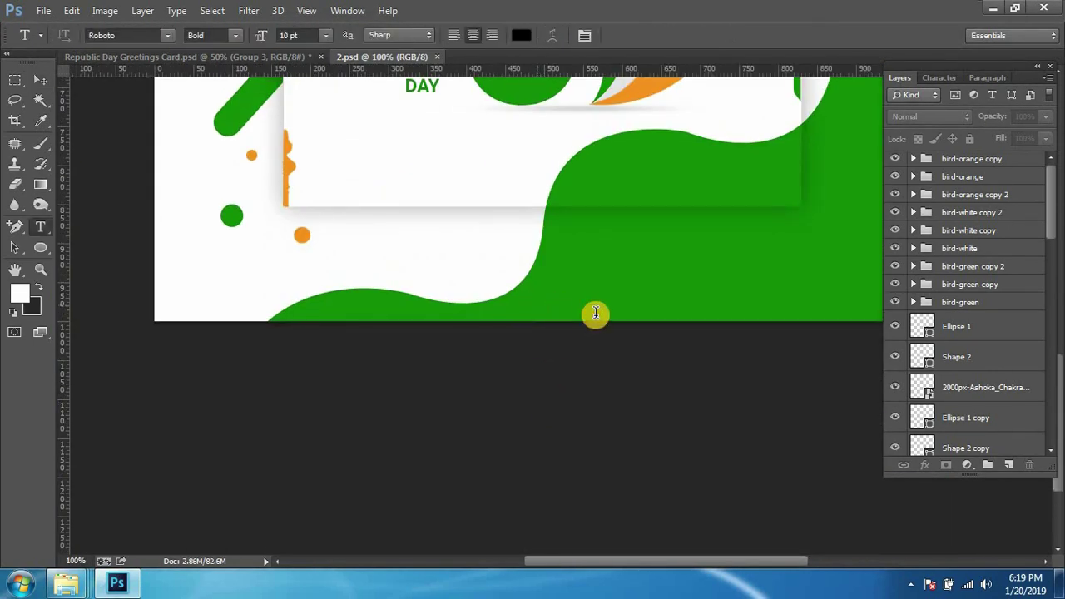
pyautogui.click(537, 305)
pyautogui.write('www')
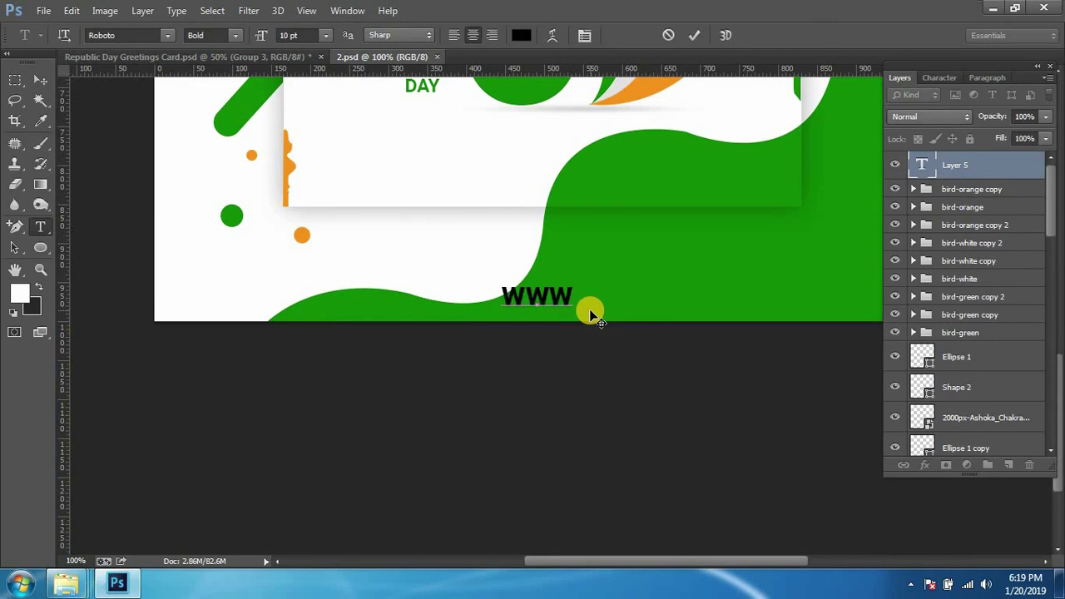
pyautogui.write('.indiater.com')
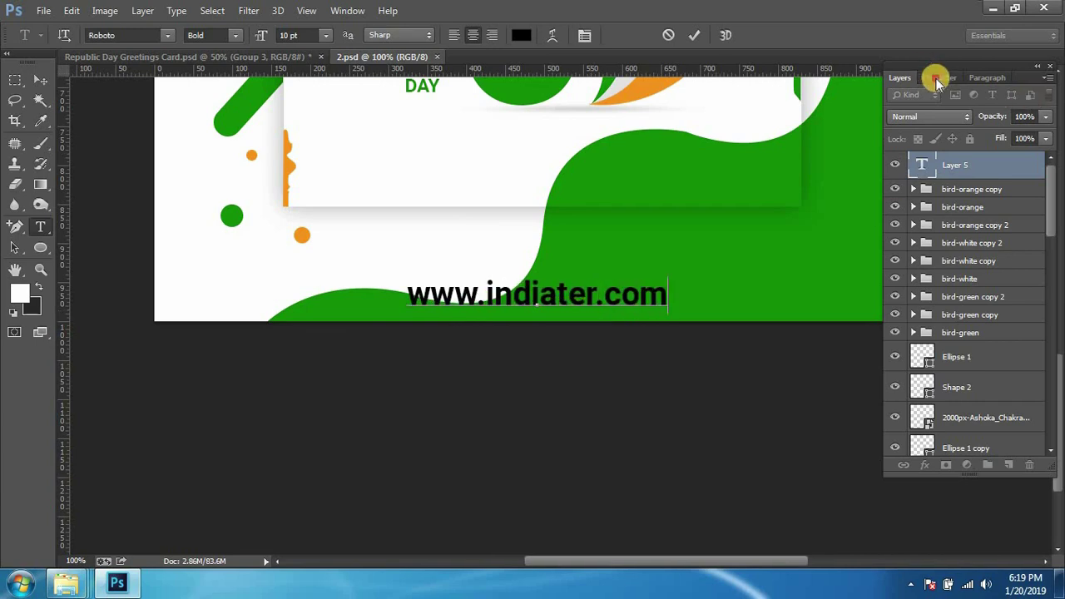
# Step: Set the URL text's font style to Roboto Regular in the Character panel
pyautogui.click(936, 78)
pyautogui.click(1032, 97)
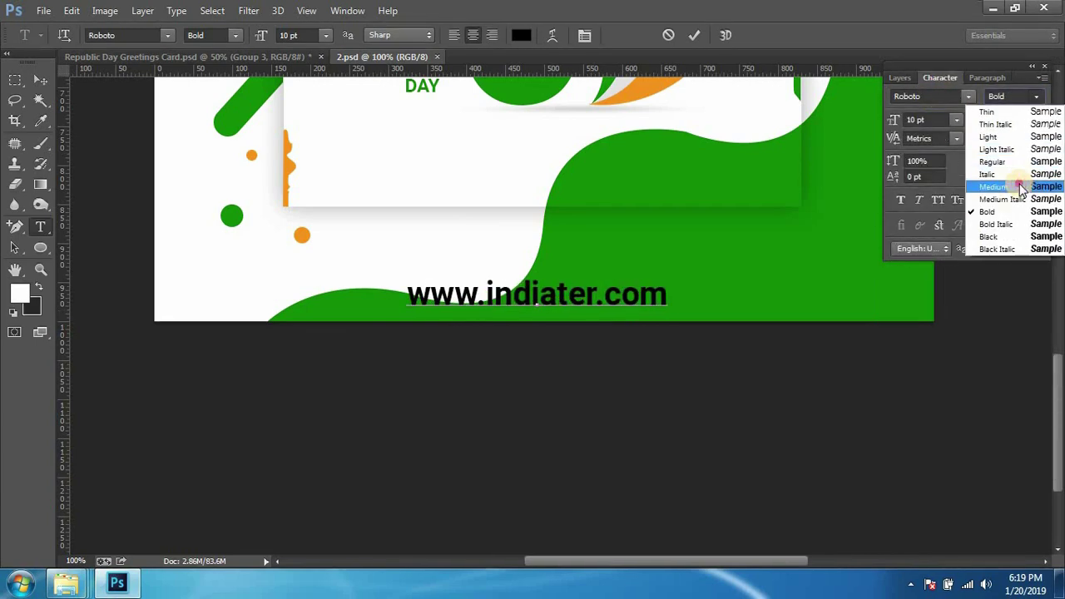
pyautogui.click(1019, 181)
pyautogui.hotkey('ctrl', 'a')
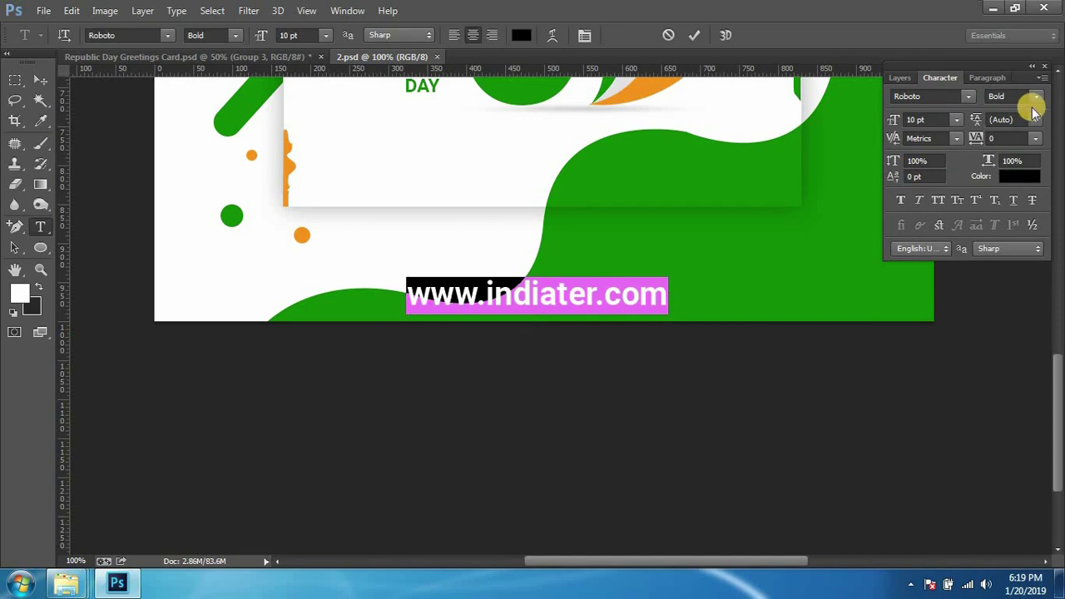
pyautogui.click(1033, 97)
pyautogui.click(998, 163)
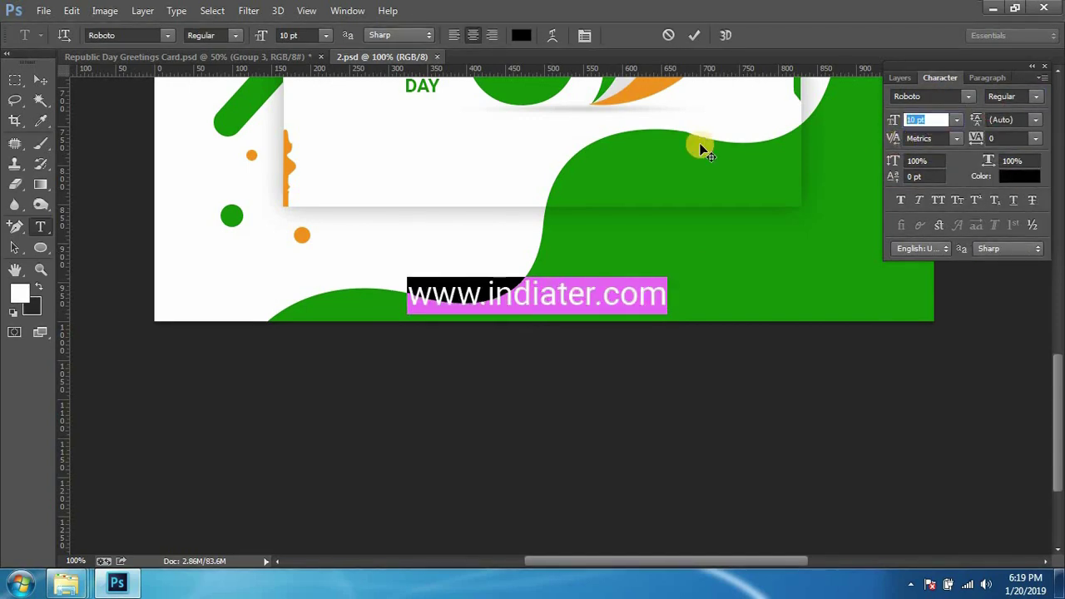
# Step: Move the URL text up slightly and make its colour white
pyautogui.click(39, 80)
pyautogui.moveTo(533, 298); pyautogui.dragTo(536, 265)
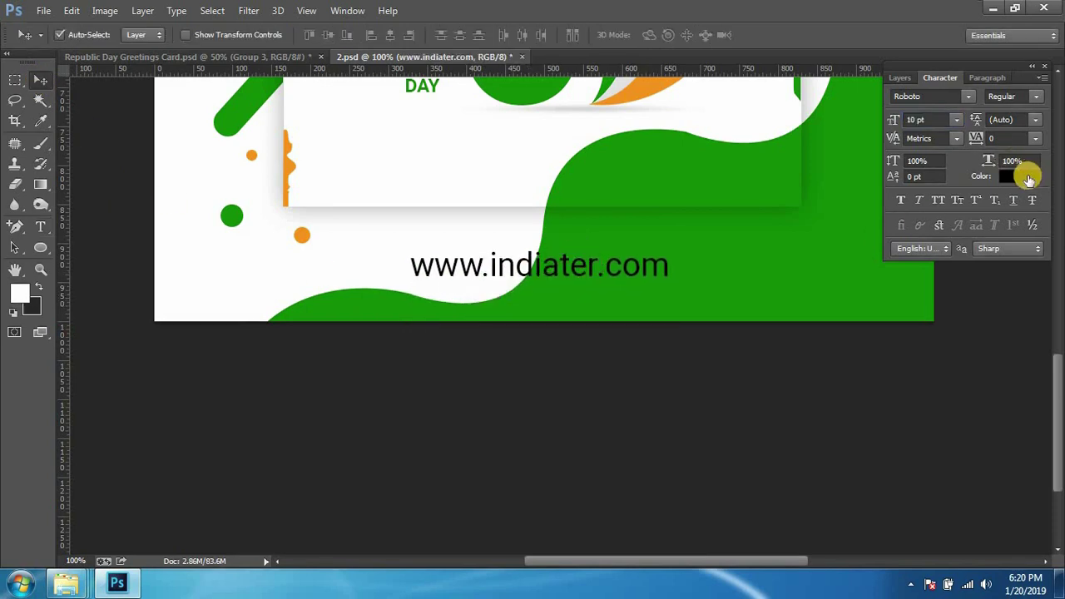
pyautogui.click(1029, 180)
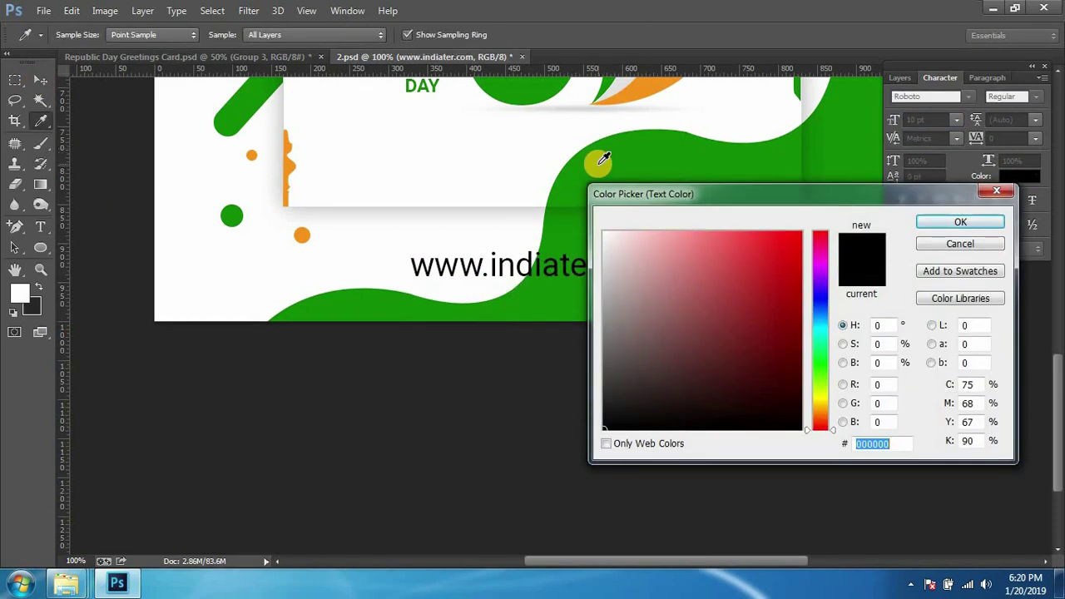
pyautogui.moveTo(642, 262); pyautogui.dragTo(566, 185)
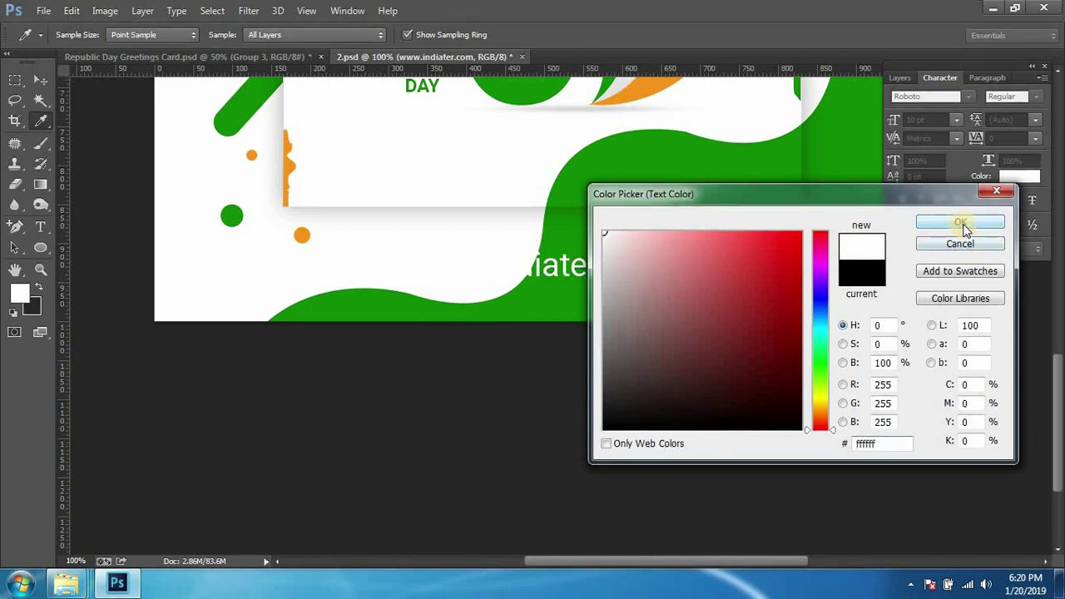
pyautogui.click(961, 223)
# Step: Move the URL to the card's top centre, at 5 pt with 100 tracking
pyautogui.hotkey('ctrl', '-')
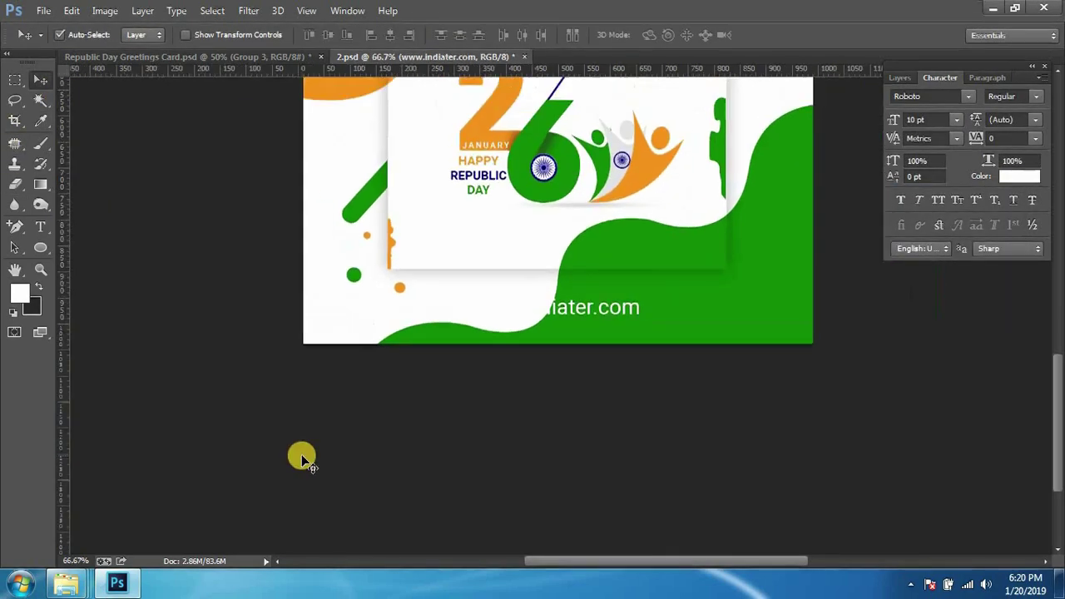
pyautogui.hotkey('ctrl', '-')
pyautogui.moveTo(551, 482)
pyautogui.mouseDown()
pyautogui.moveTo(526, 140)
pyautogui.moveTo(549, 142)
pyautogui.mouseUp()
pyautogui.click(928, 120)
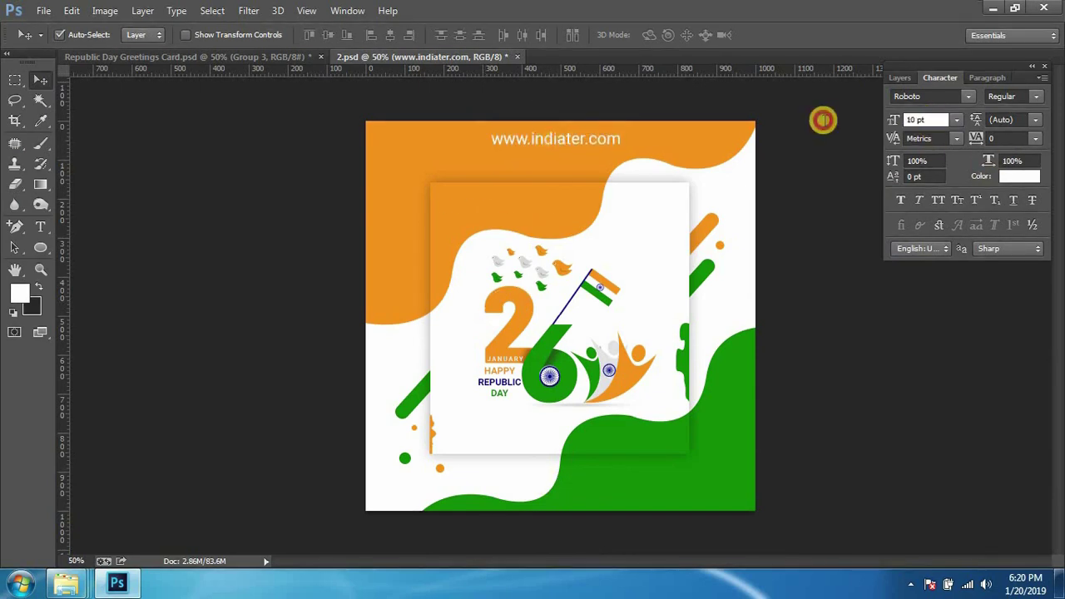
pyautogui.write('5')
pyautogui.press('Return')
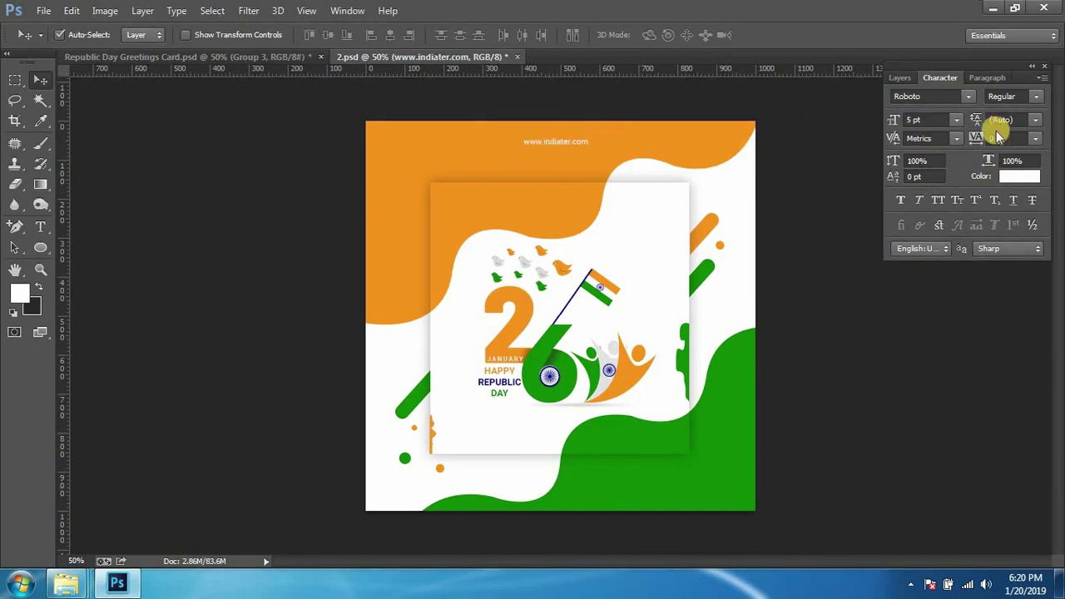
pyautogui.click(994, 138)
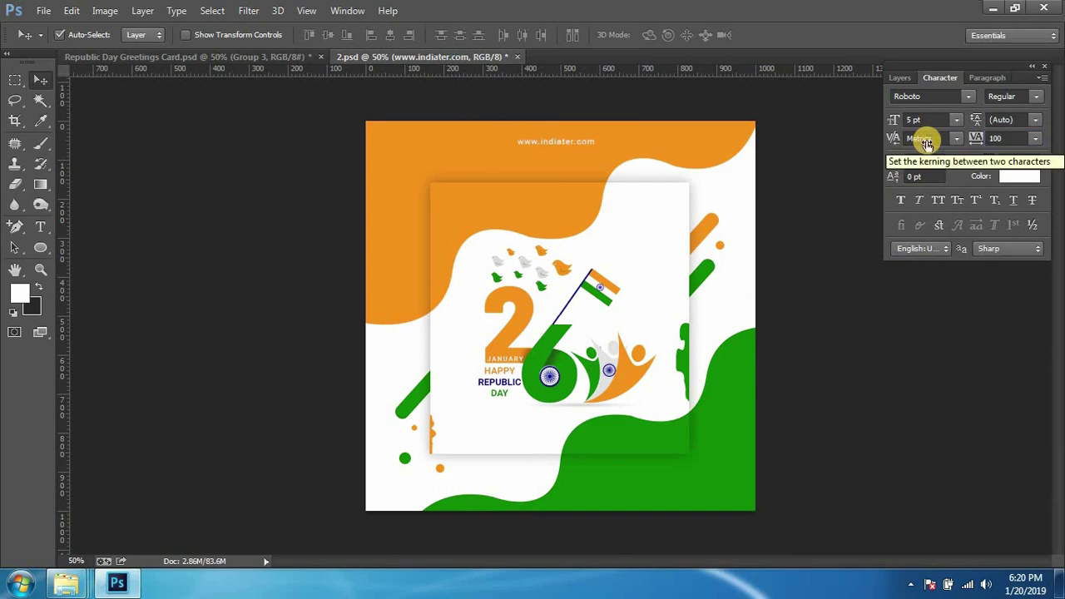
pyautogui.hotkey('ctrl', '+')
pyautogui.hotkey('ctrl', '+')
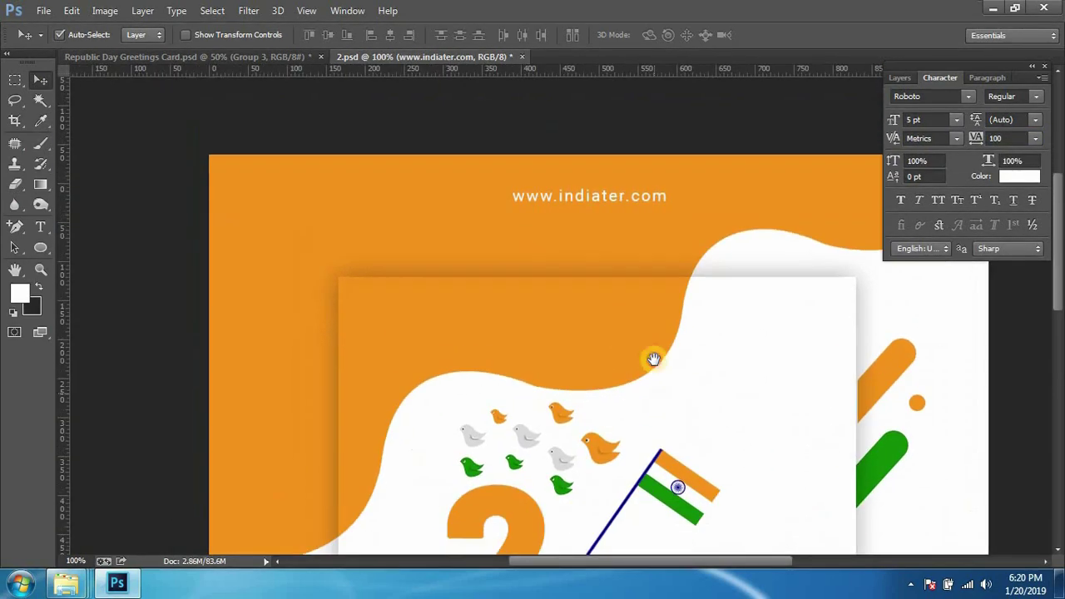
# Step: Lower the URL layer's opacity to about 61% and save the document
pyautogui.click(900, 76)
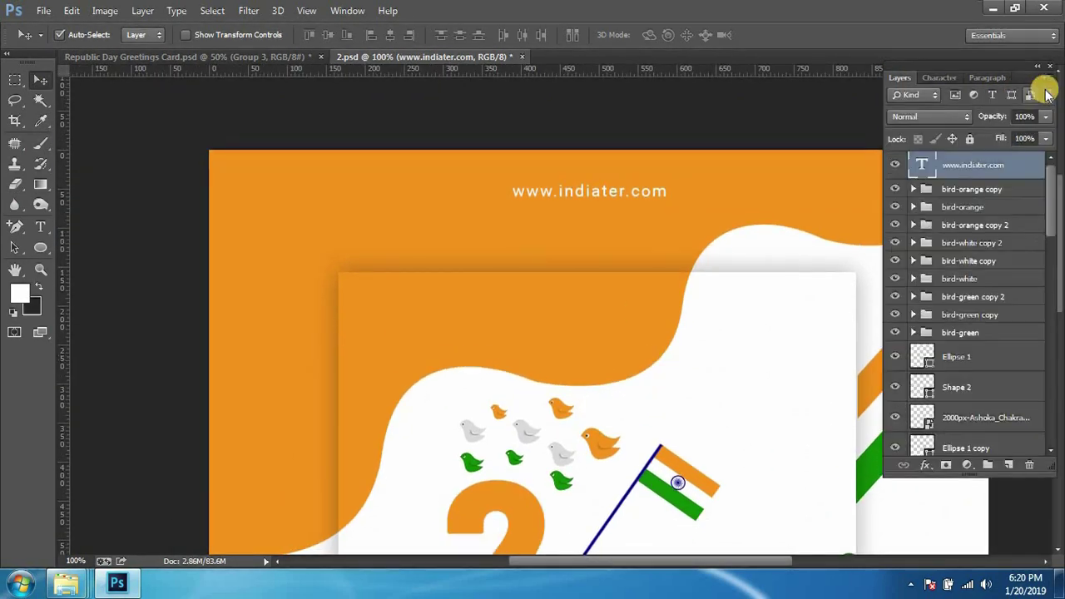
pyautogui.moveTo(1044, 130); pyautogui.dragTo(998, 134)
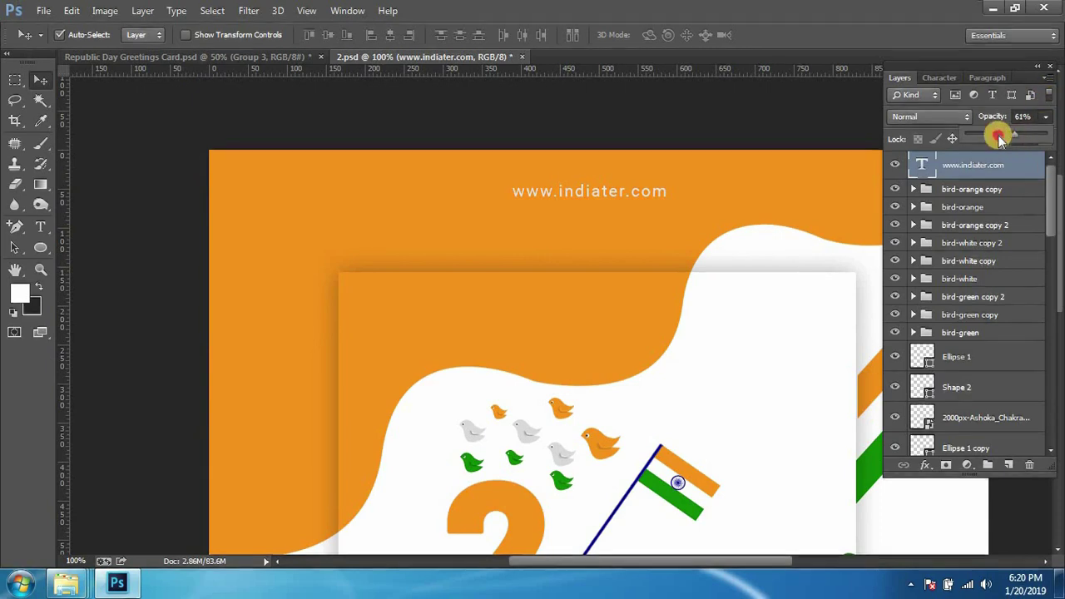
pyautogui.click(669, 223)
pyautogui.hotkey('ctrl', '-')
pyautogui.hotkey('ctrl', '-')
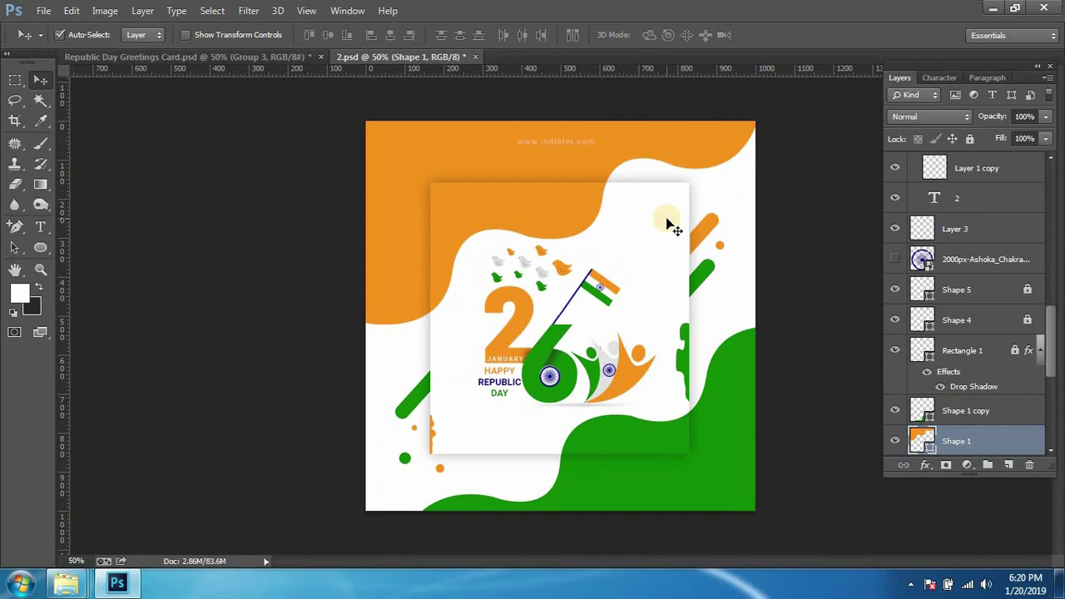
pyautogui.hotkey('ctrl', 's')
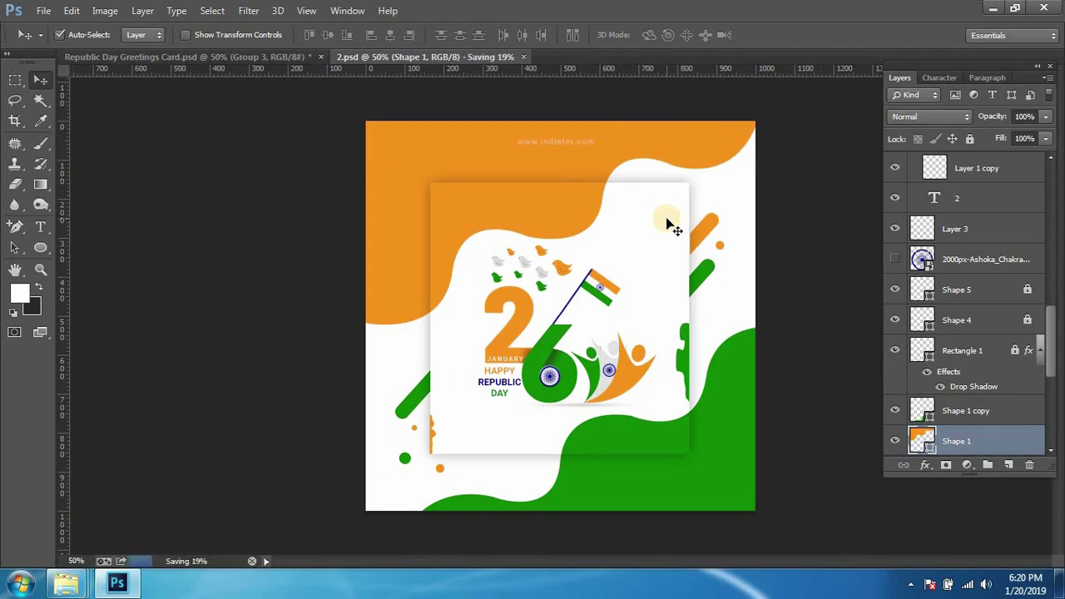